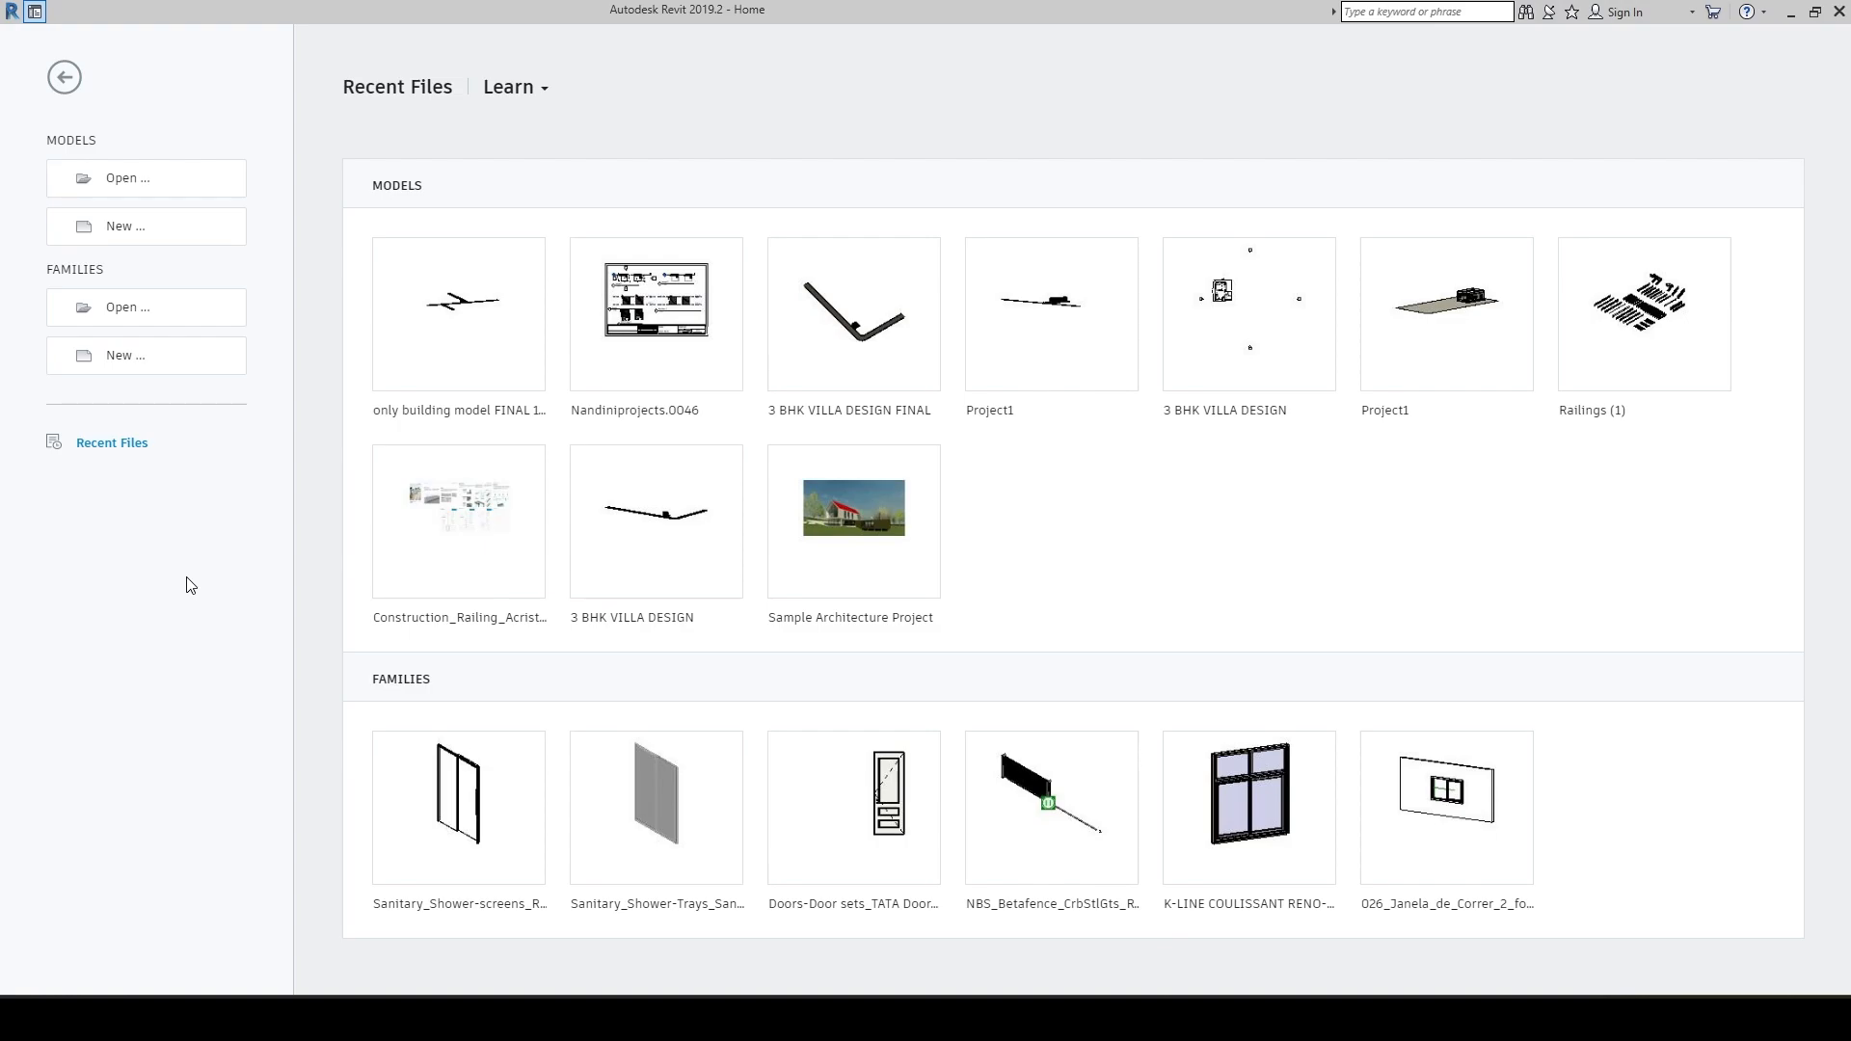
Create a new project based on the Architectural Template.
{"action": "left_click", "coordinate": [152, 239]}
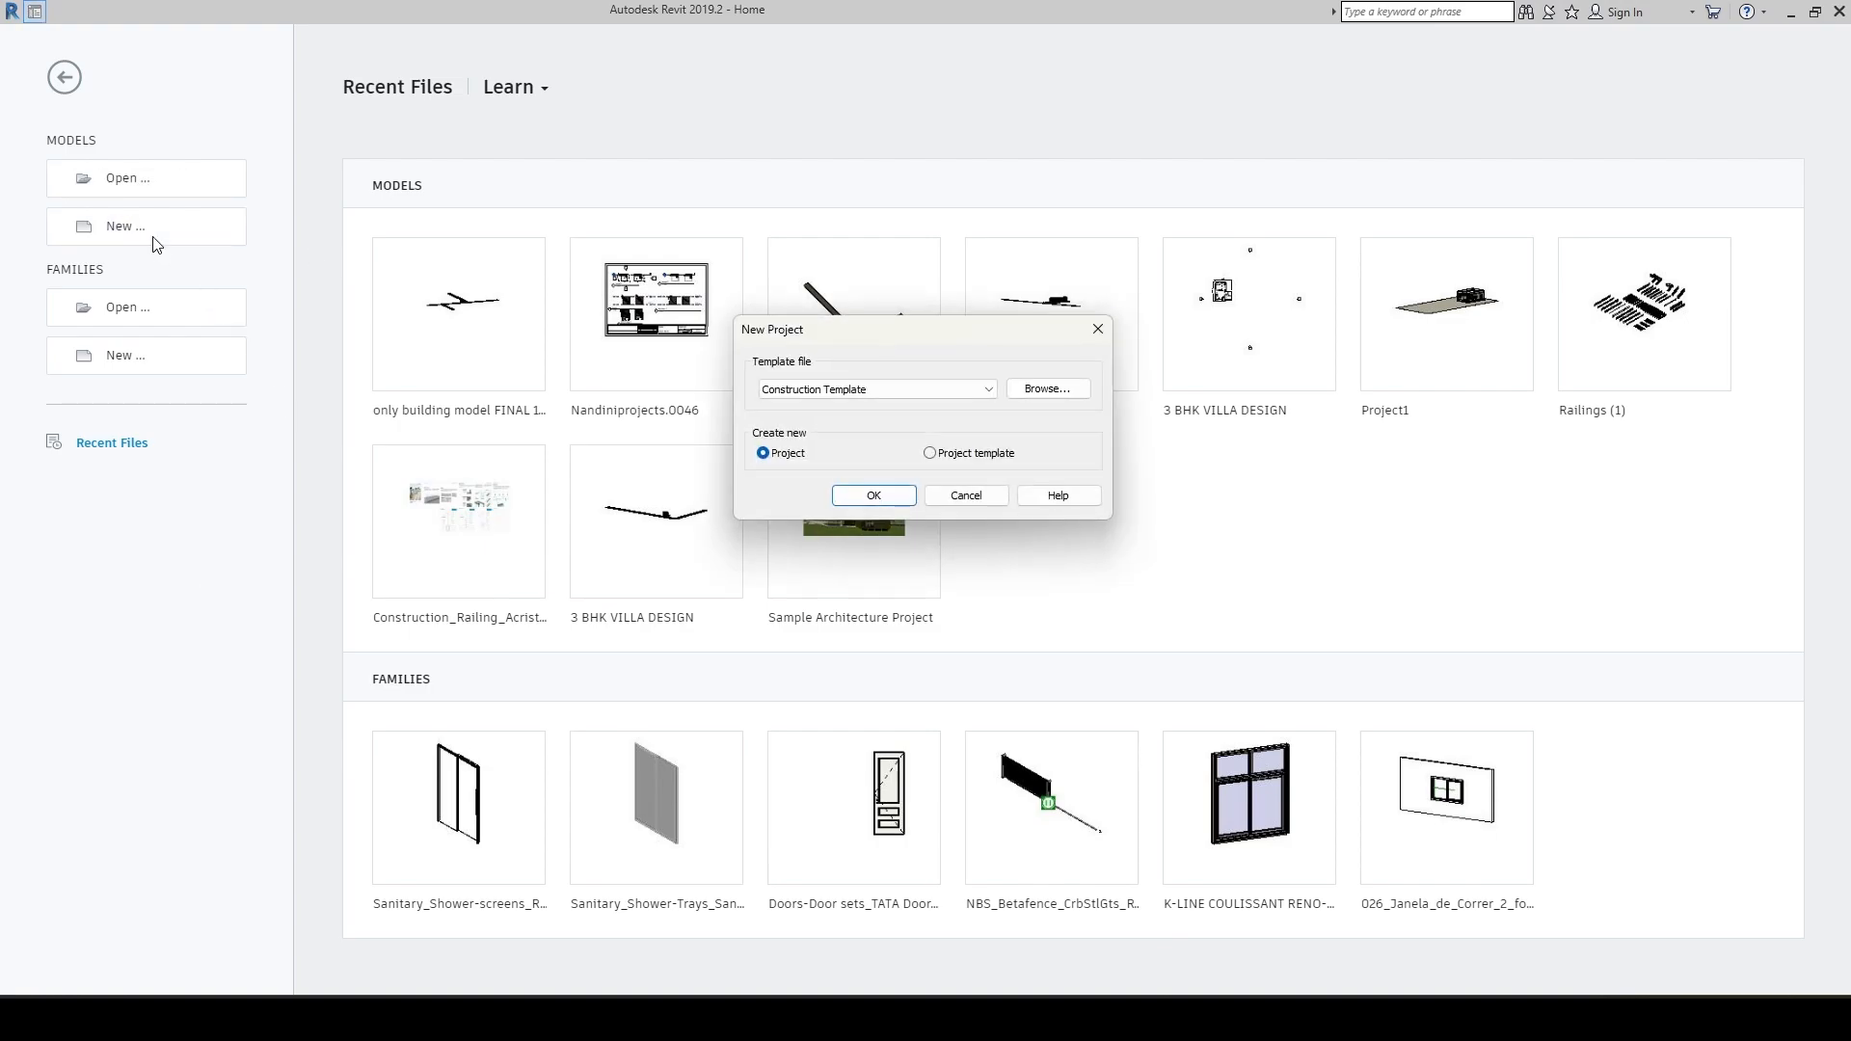
{"action": "left_click", "coordinate": [978, 390]}
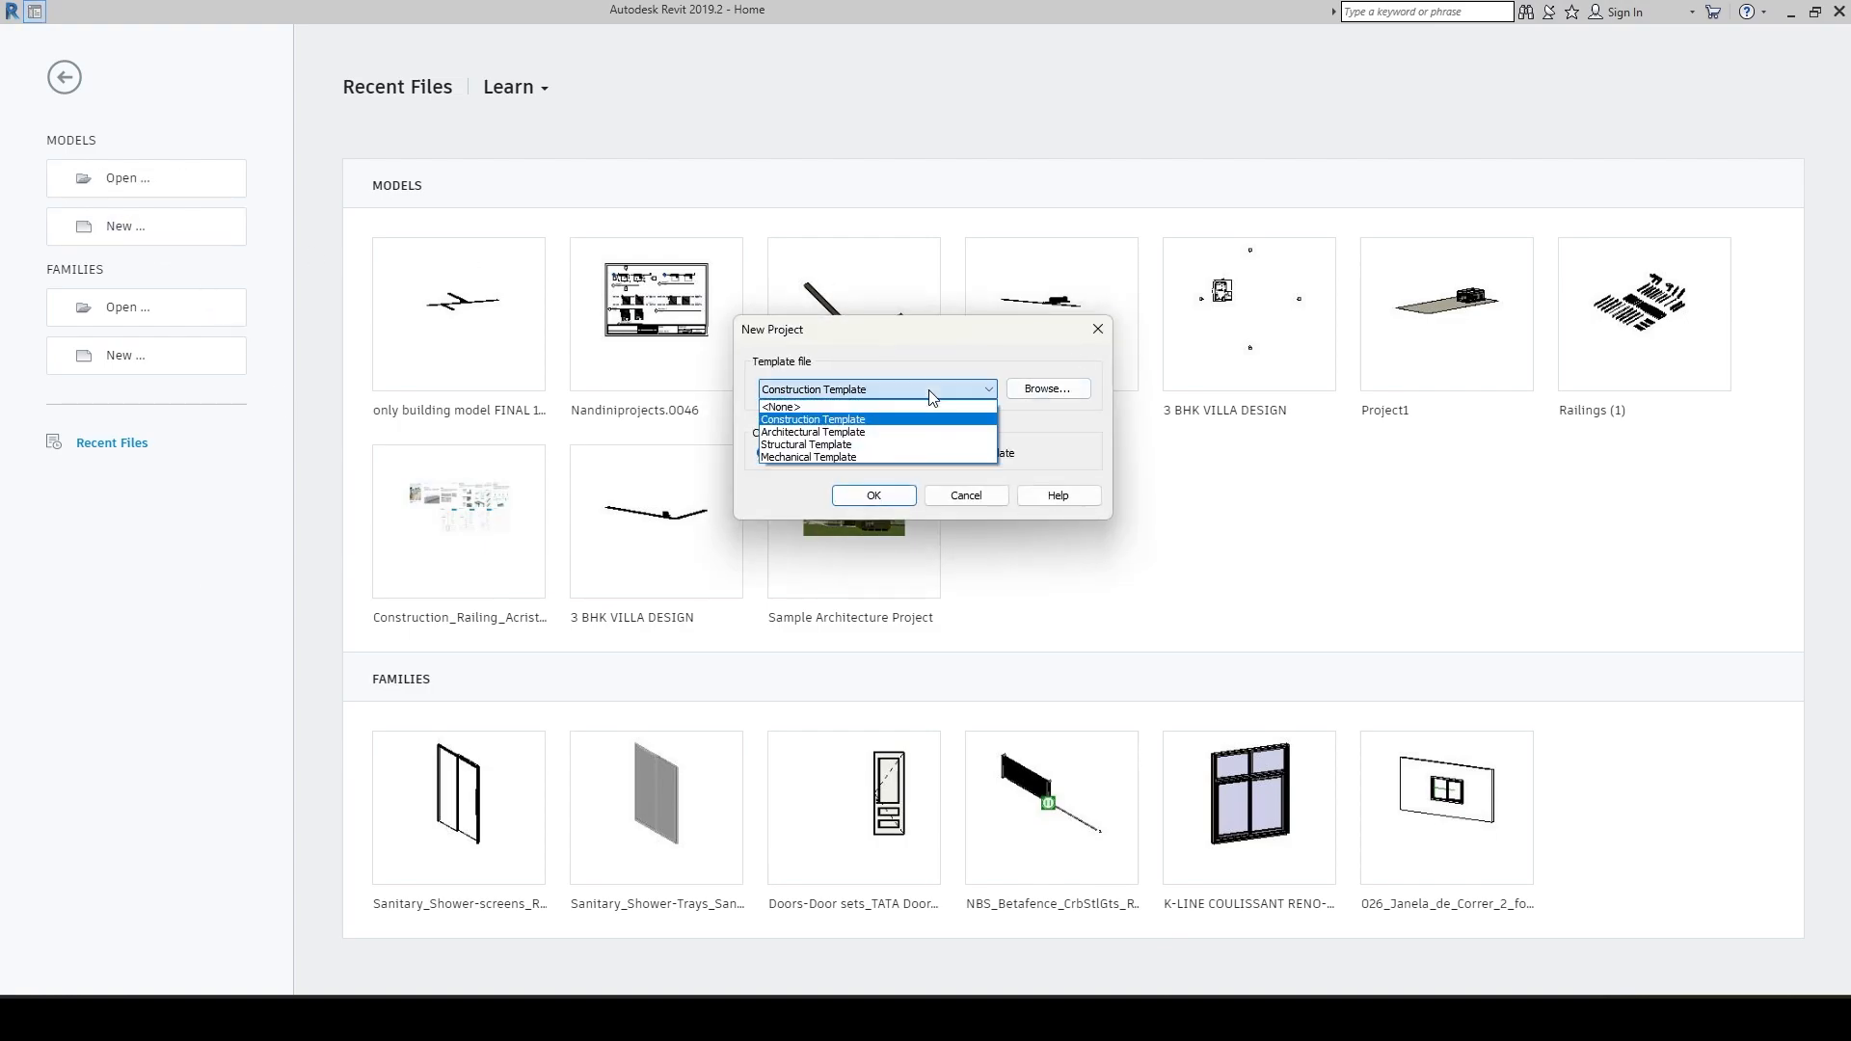
{"action": "left_click", "coordinate": [829, 432]}
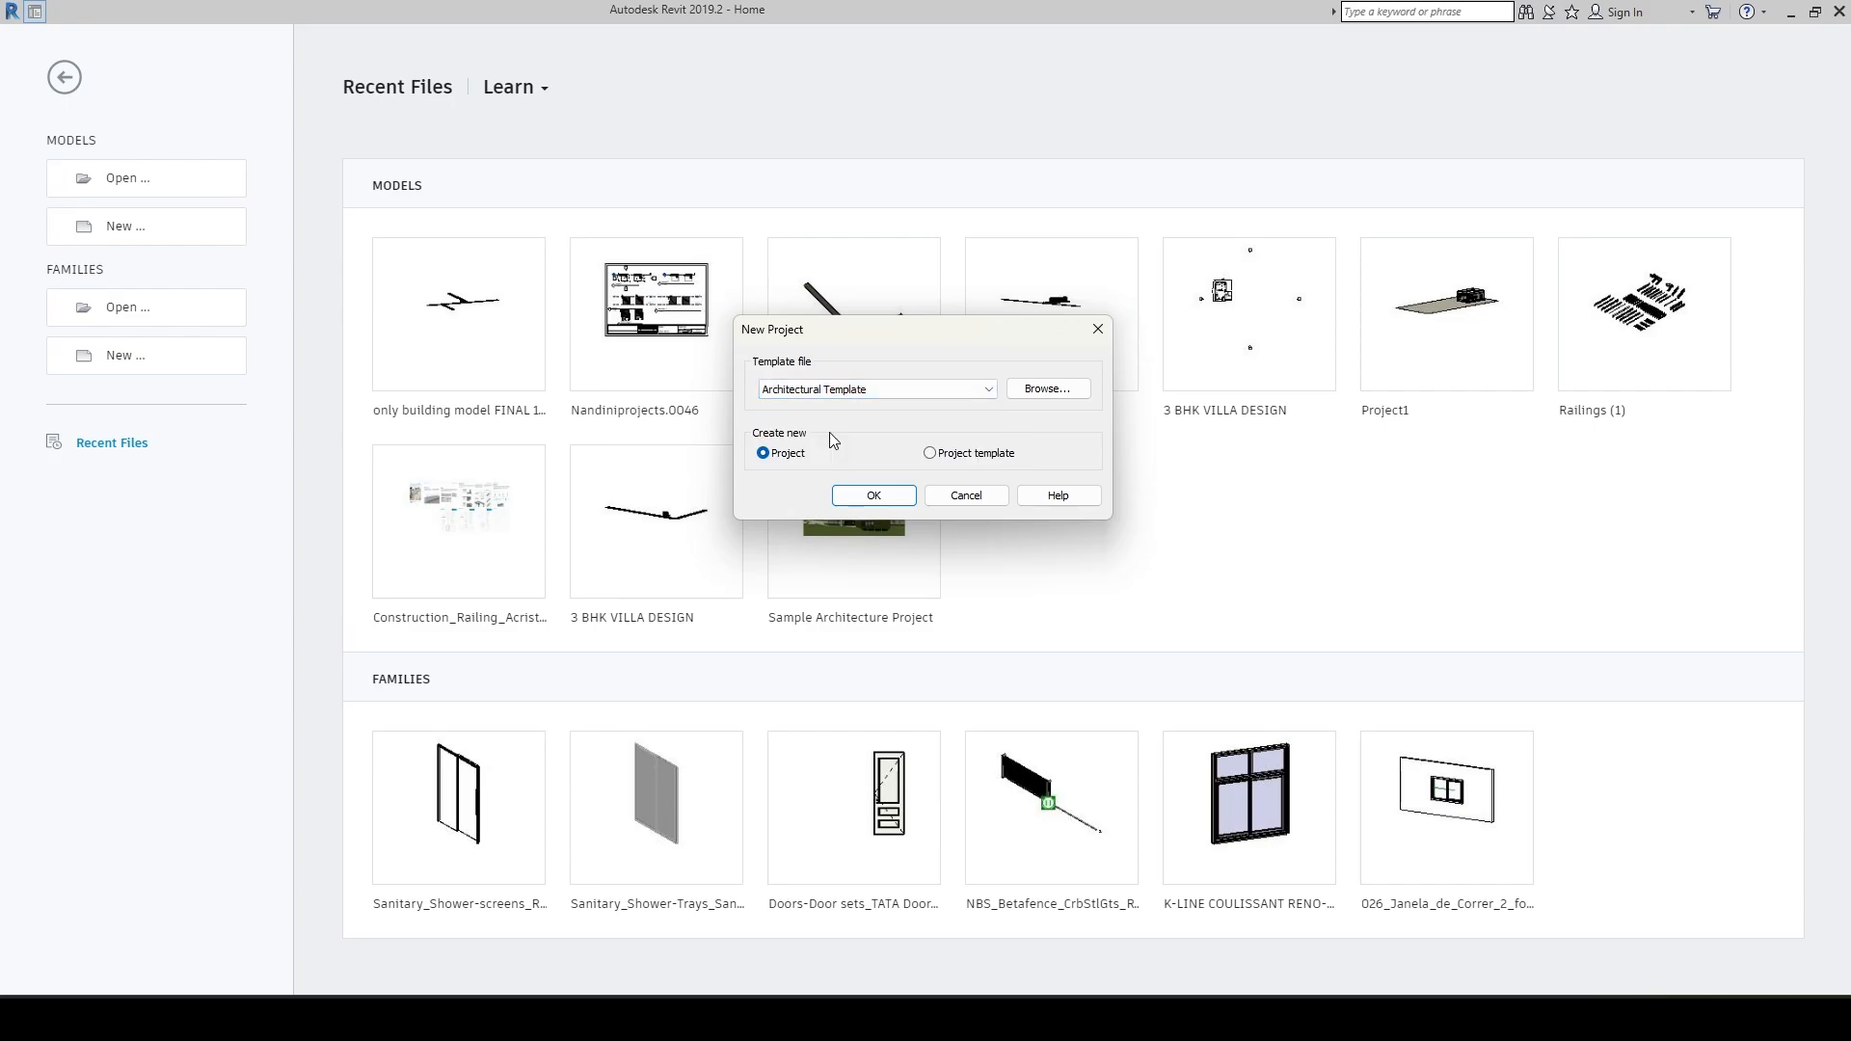
{"action": "left_click", "coordinate": [876, 497]}
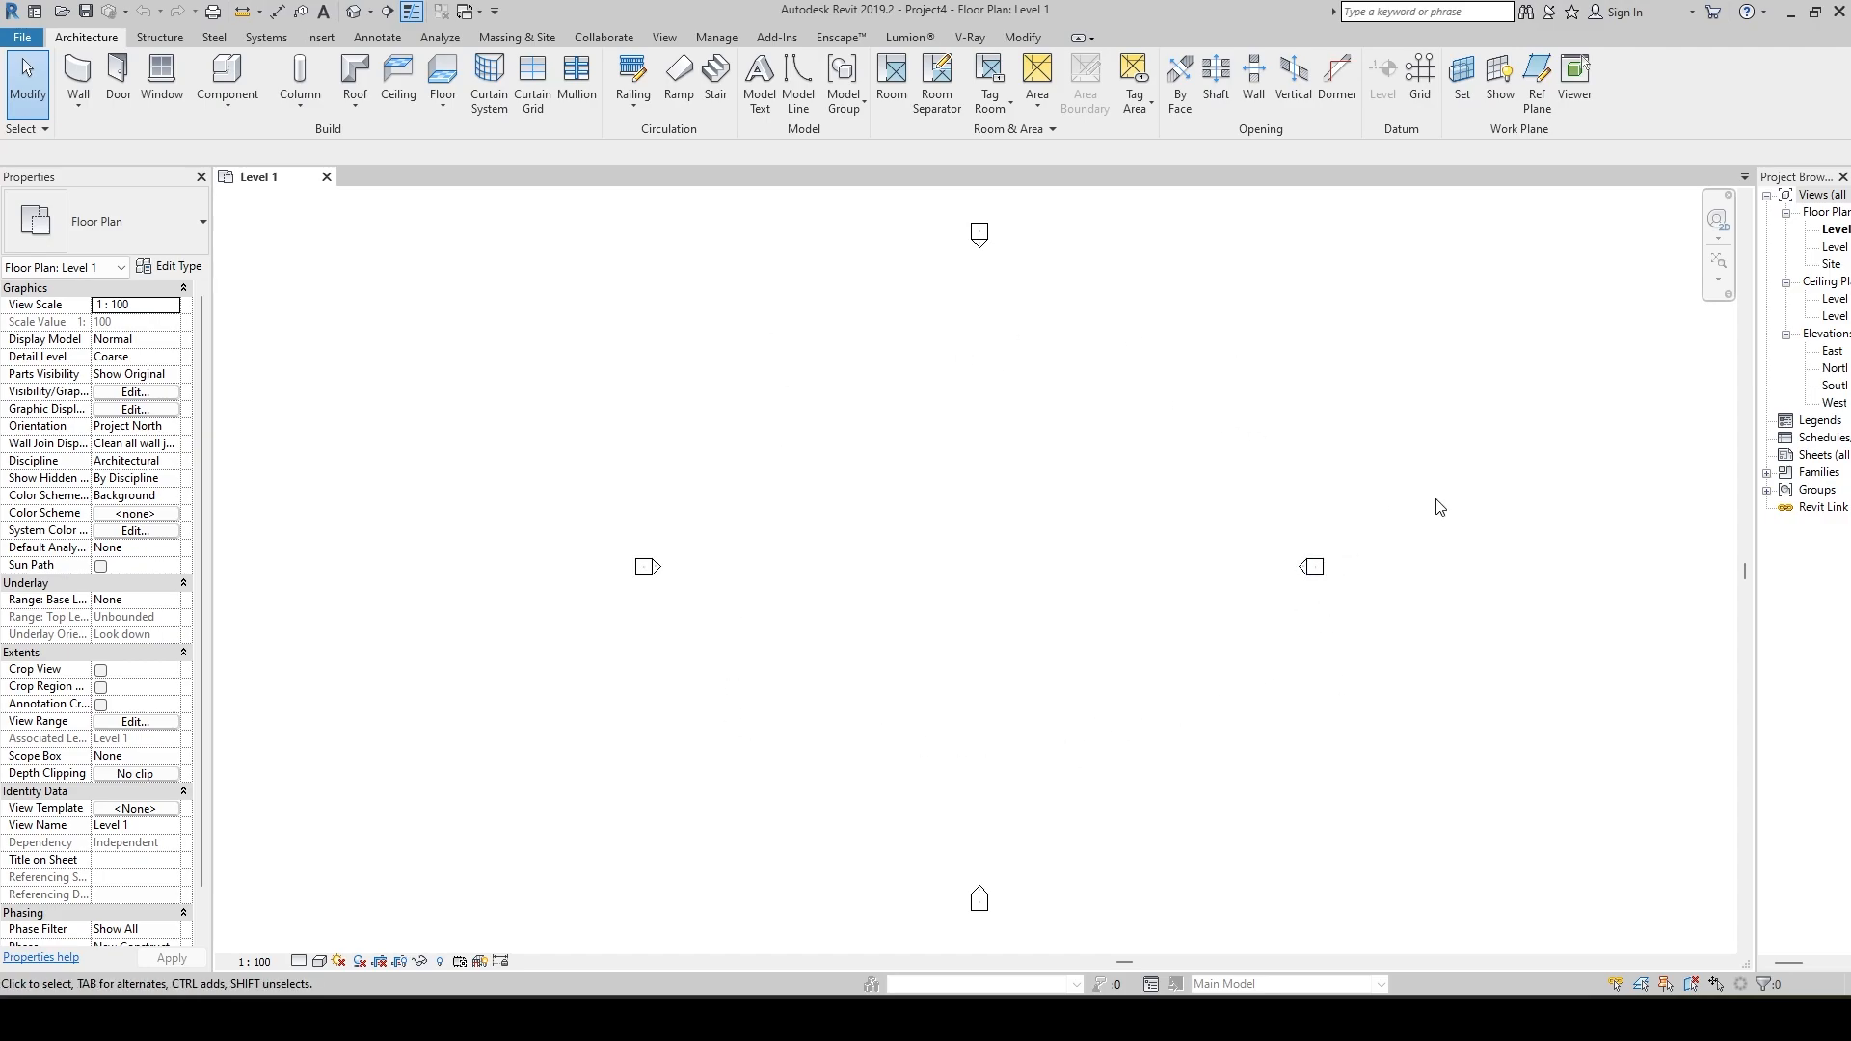
{"action": "left_click_drag", "start_coordinate": [1438, 502], "coordinate": [1268, 653]}
{"action": "left_click_drag", "start_coordinate": [1093, 202], "coordinate": [893, 286]}
{"action": "left_click_drag", "start_coordinate": [808, 380], "coordinate": [591, 690]}
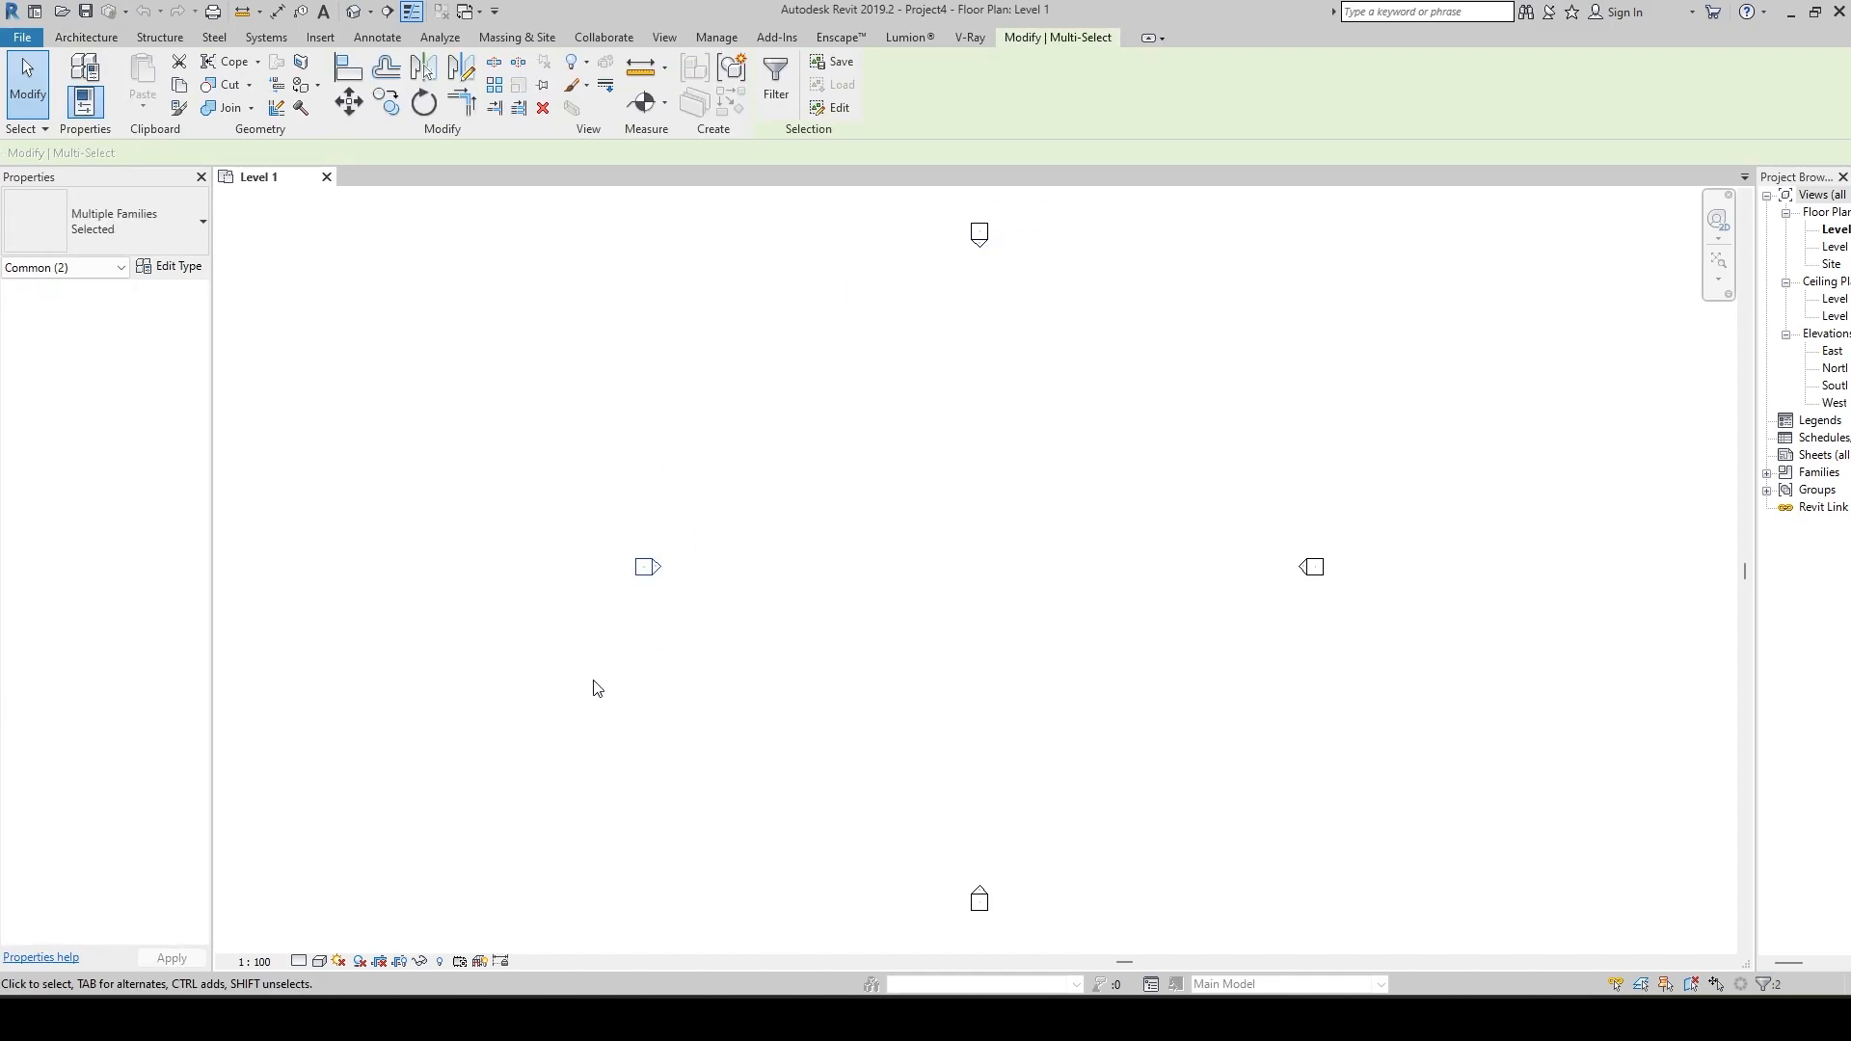
{"action": "left_click_drag", "start_coordinate": [796, 844], "coordinate": [1070, 946]}
{"action": "left_click", "coordinate": [941, 748]}
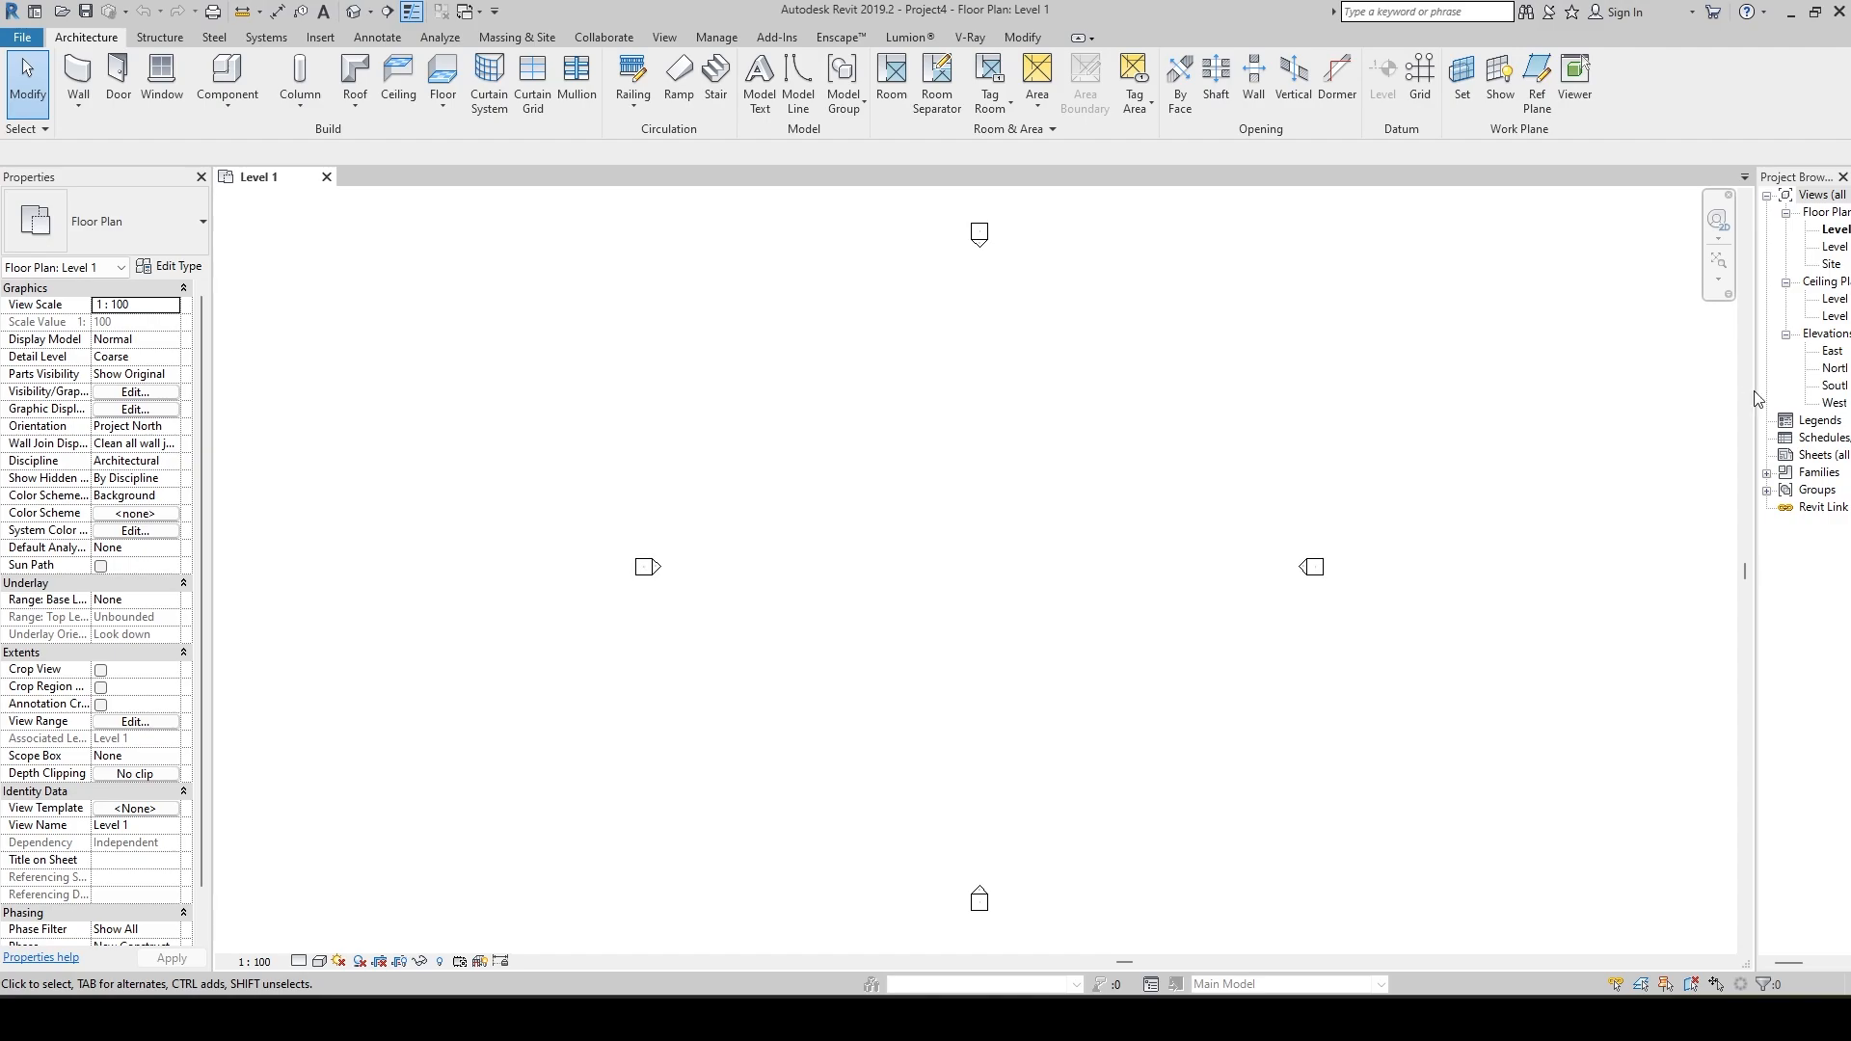
Widen the Project Browser and open the East elevation view.
{"action": "left_click_drag", "start_coordinate": [1755, 398], "coordinate": [1716, 402]}
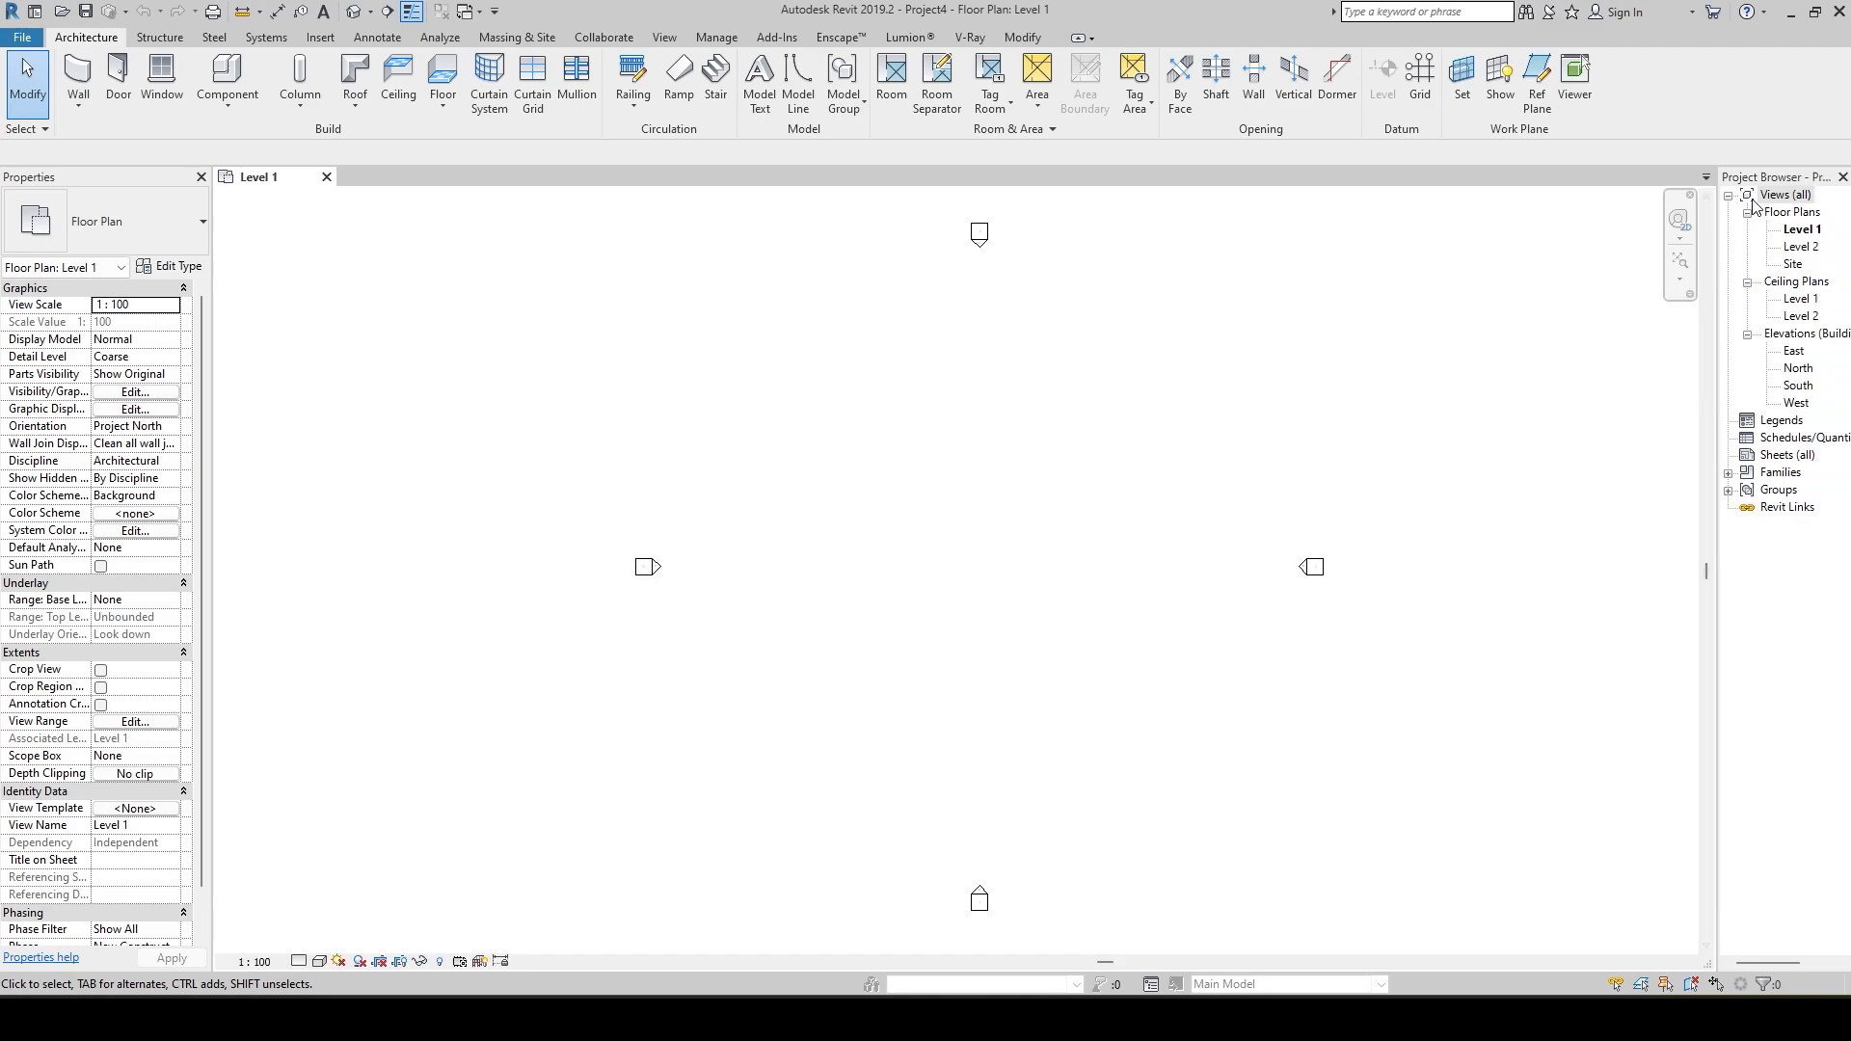
{"action": "double_click", "coordinate": [1795, 352]}
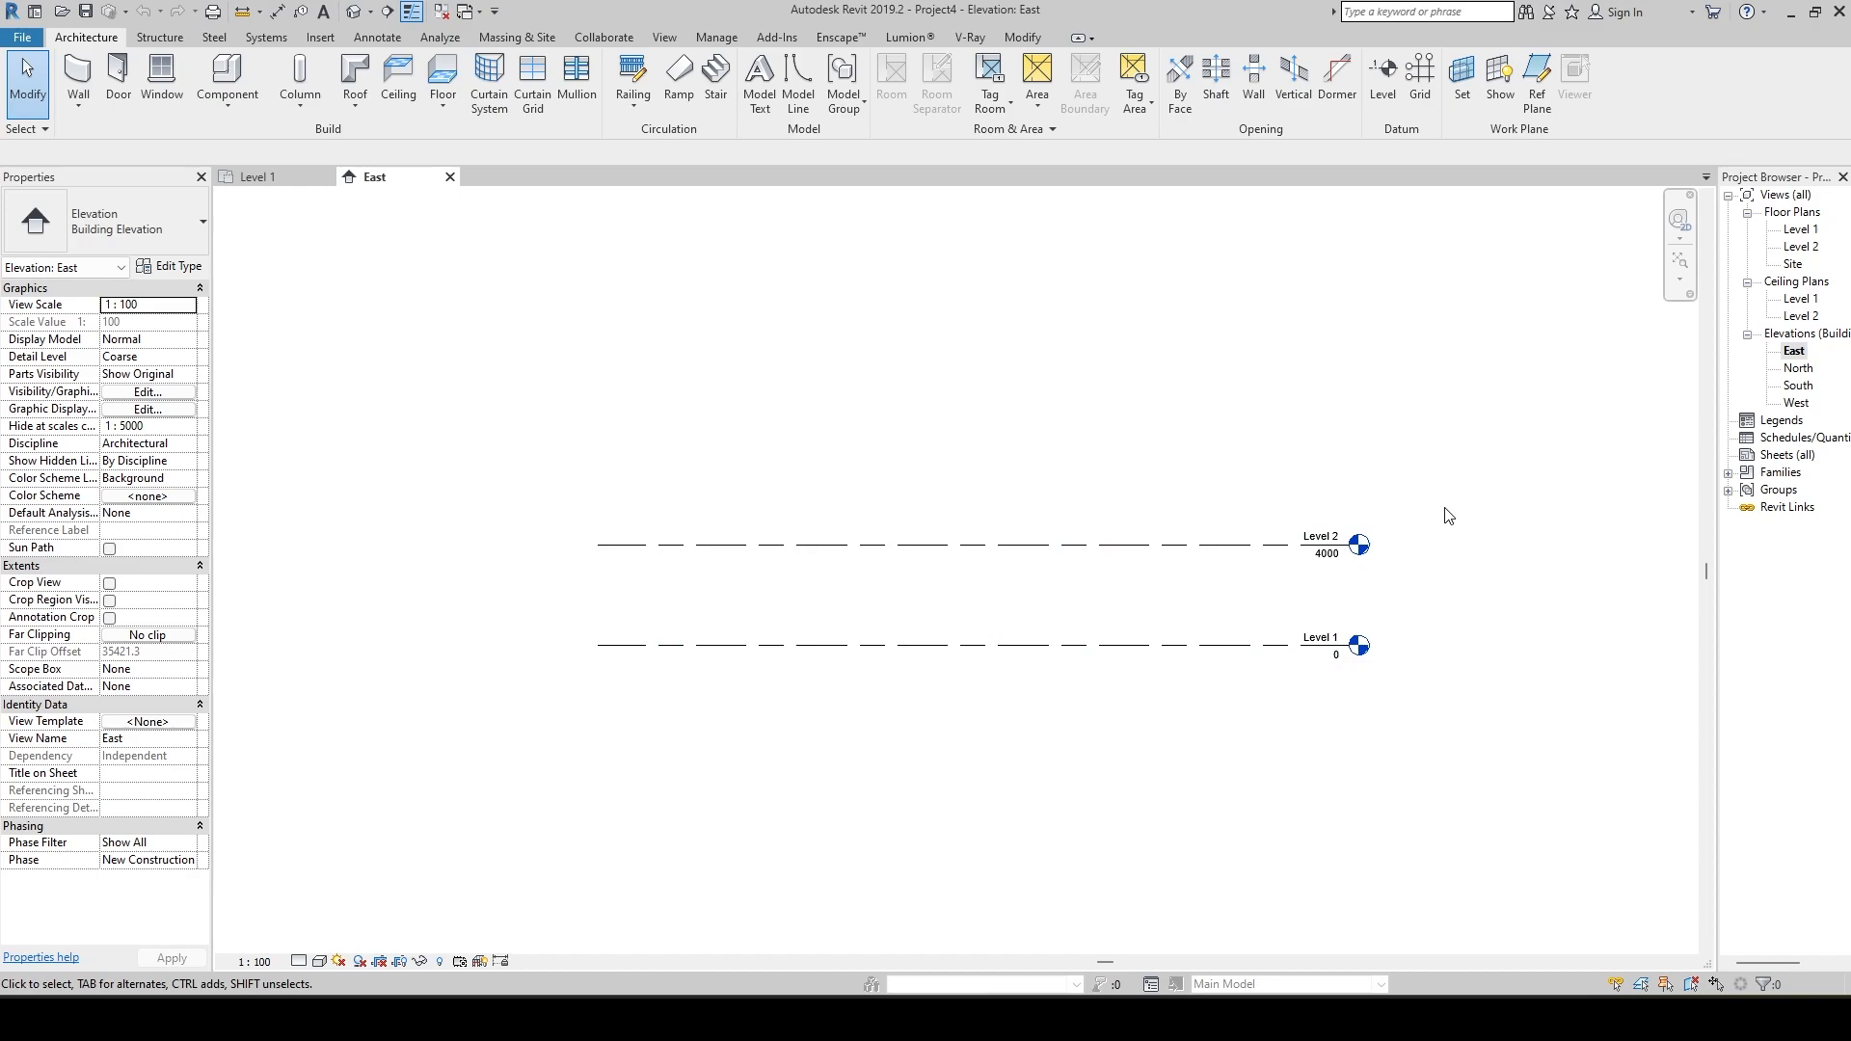
{"action": "scroll", "coordinate": [1436, 649], "scroll_direction": "up", "scroll_amount": 2}
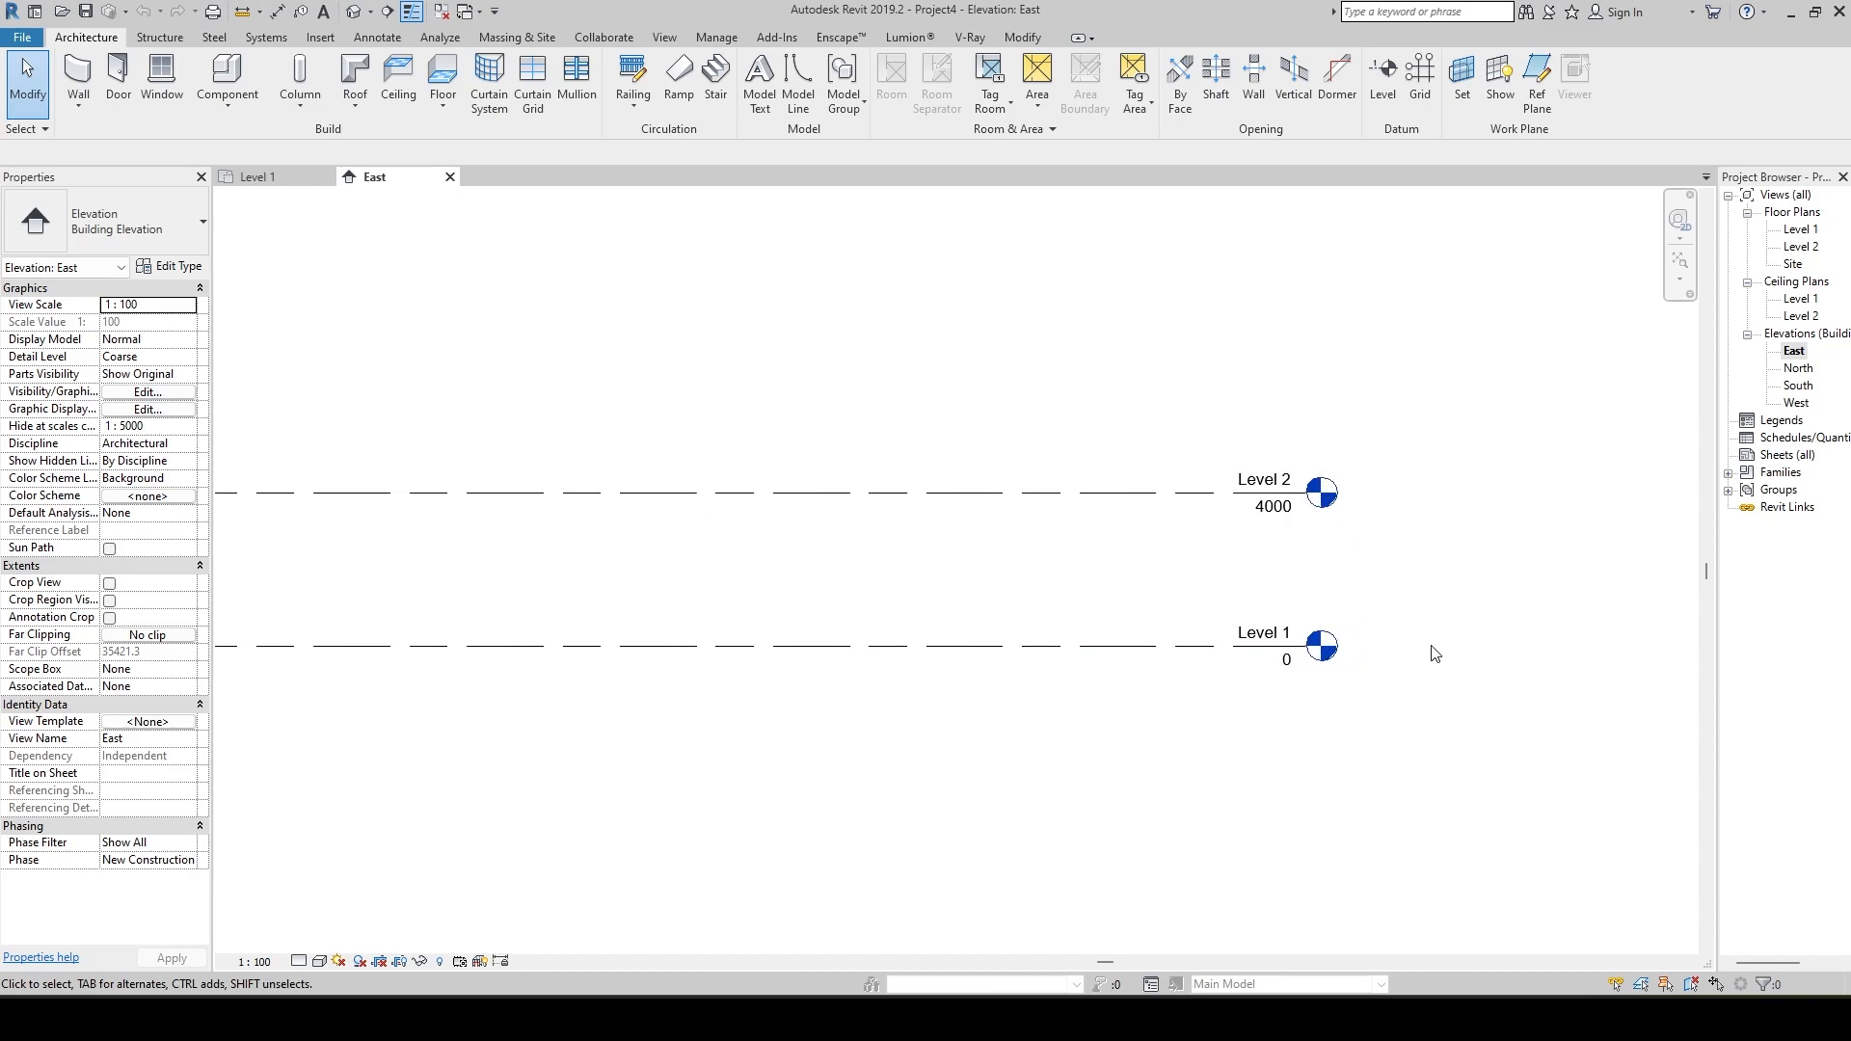
{"action": "middle_click_drag", "start_coordinate": [1436, 649], "coordinate": [1605, 737]}
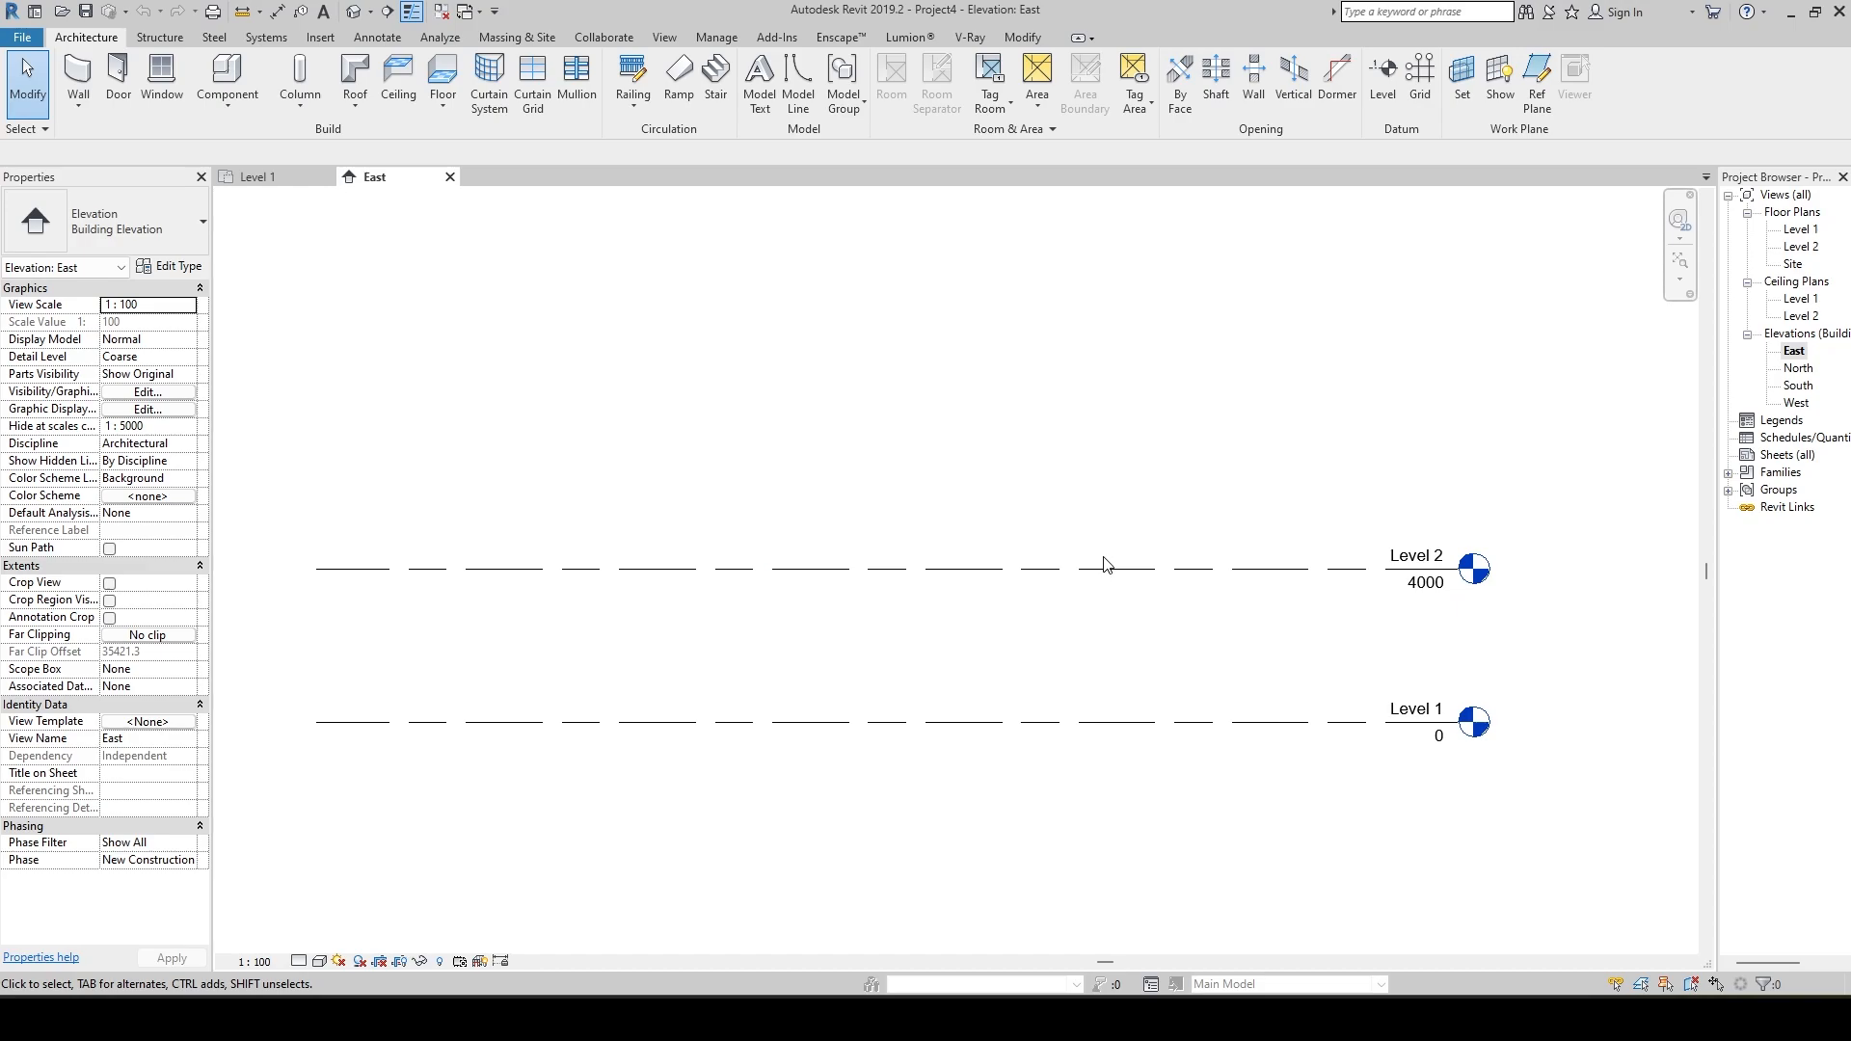
{"action": "scroll", "coordinate": [1107, 567], "scroll_direction": "down", "scroll_amount": 1}
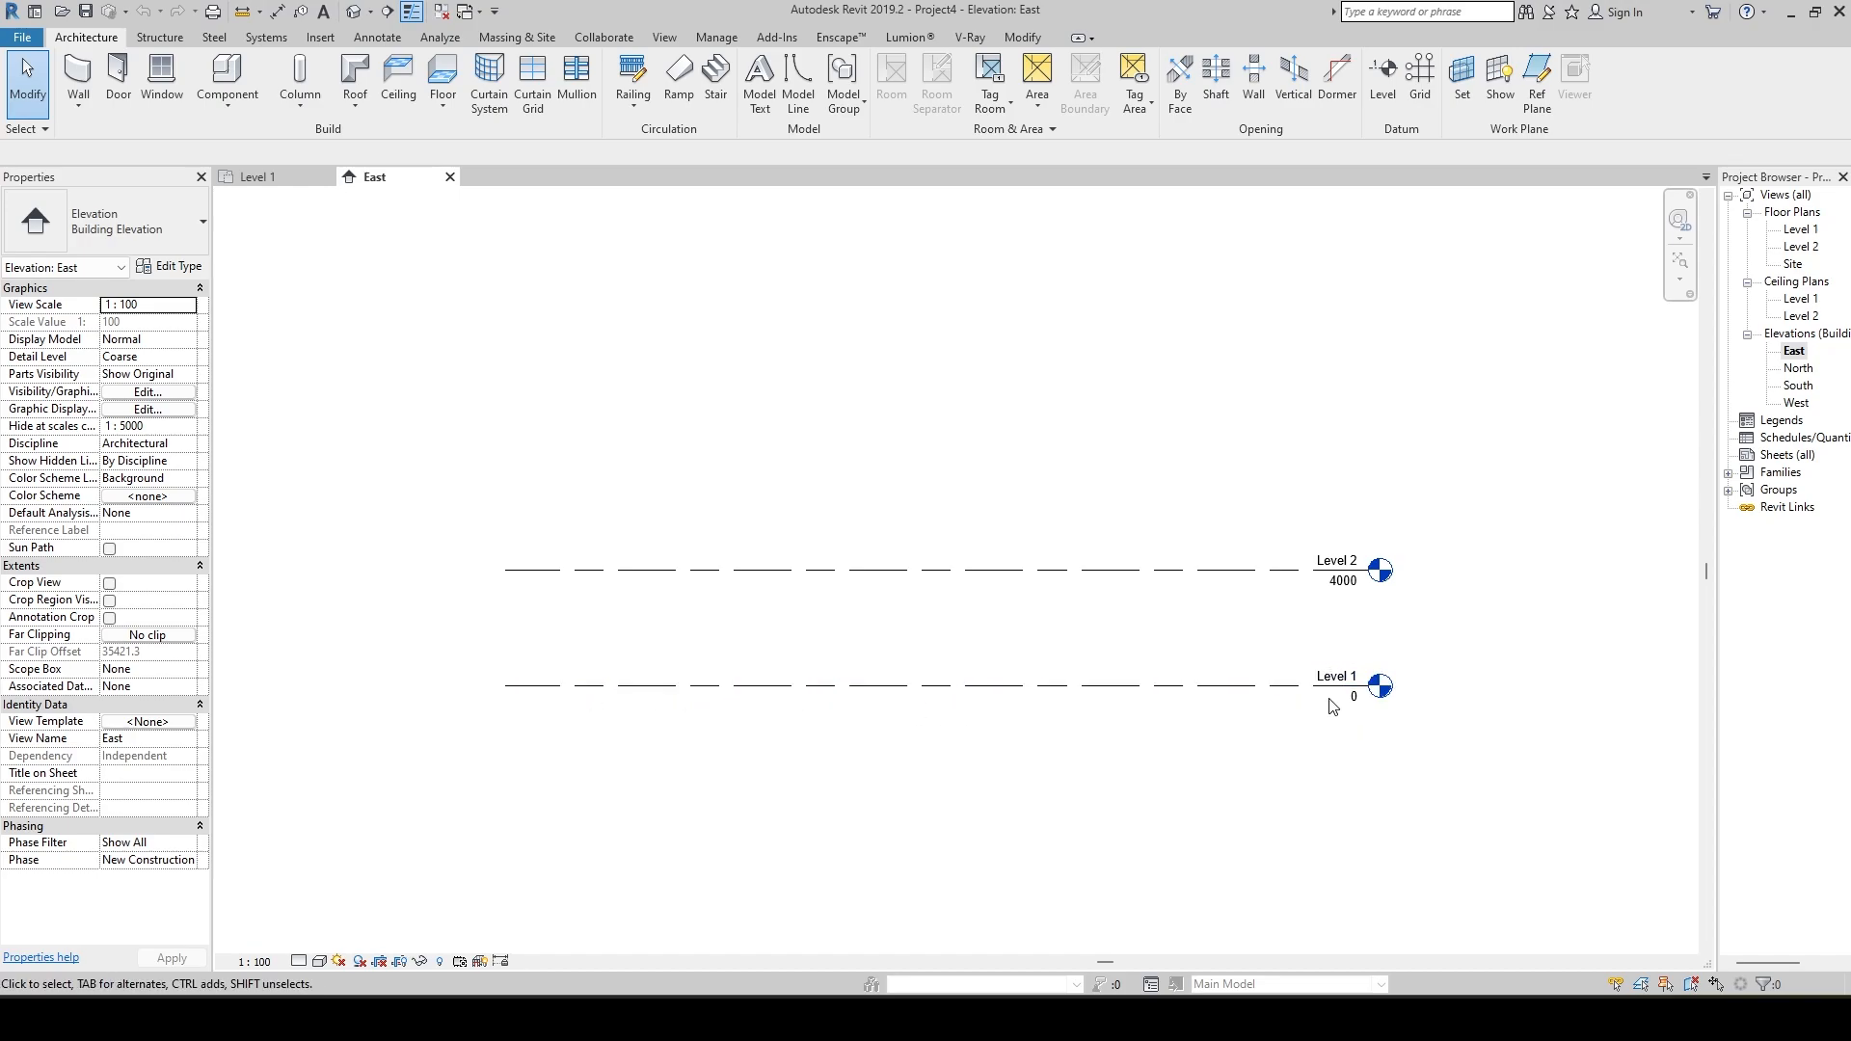
Rename Level 1 as GROUND FLOOR in the East elevation.
{"action": "scroll", "coordinate": [1381, 685], "scroll_direction": "up", "scroll_amount": 2}
{"action": "middle_click_drag", "start_coordinate": [1431, 672], "coordinate": [1297, 611]}
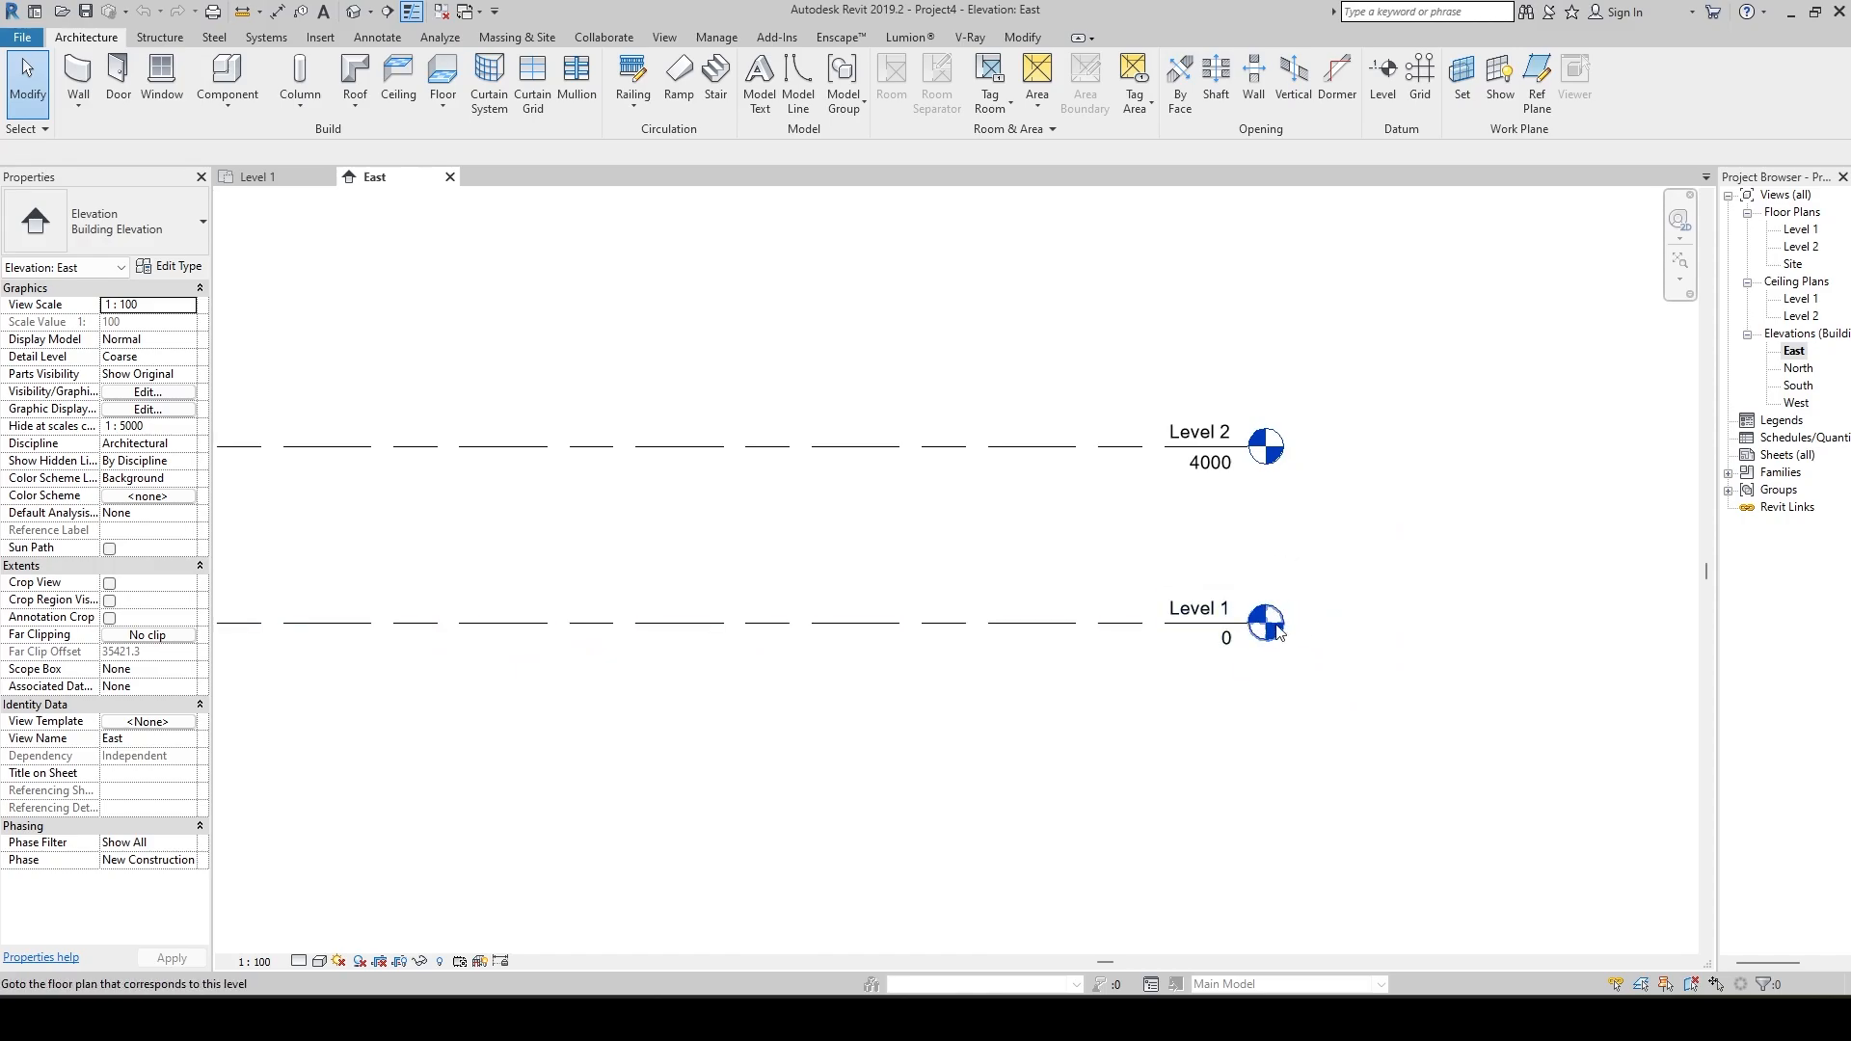
{"action": "scroll", "coordinate": [1182, 656], "scroll_direction": "up", "scroll_amount": 3}
{"action": "middle_click_drag", "start_coordinate": [1182, 657], "coordinate": [1195, 725]}
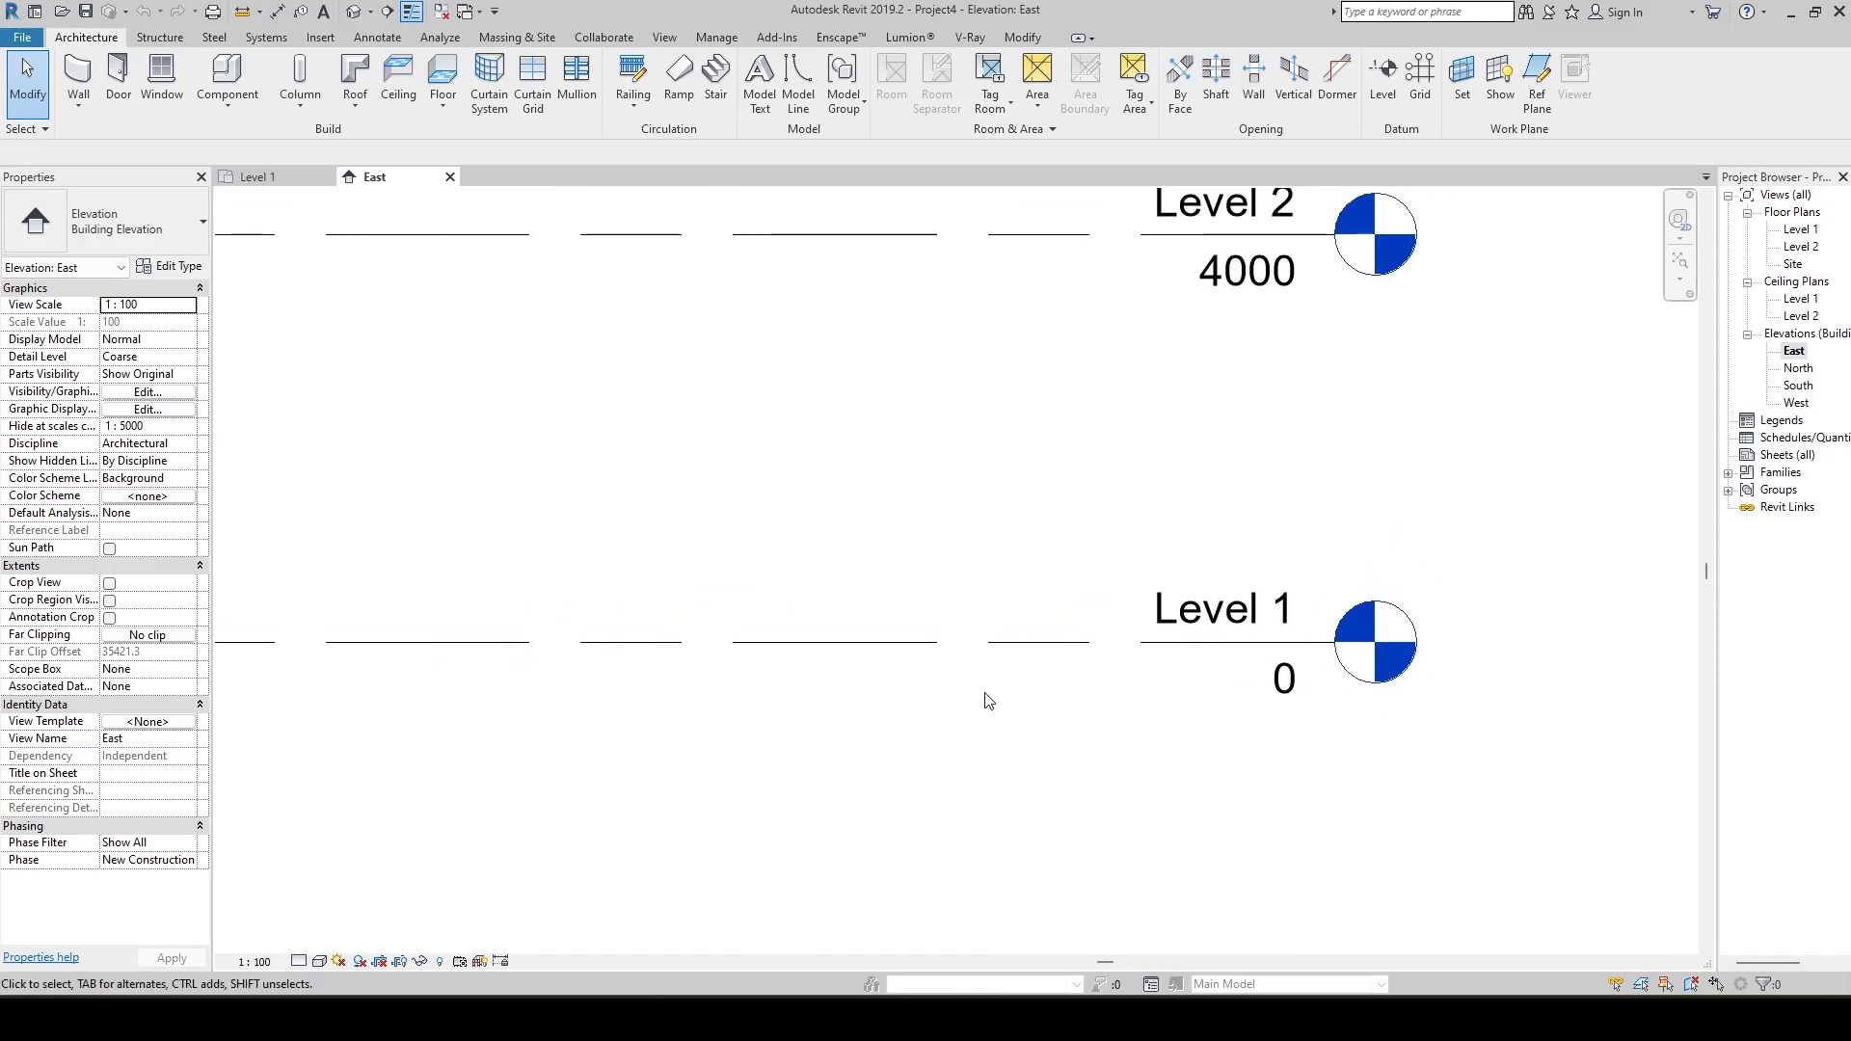
{"action": "scroll", "coordinate": [987, 698], "scroll_direction": "down", "scroll_amount": 1}
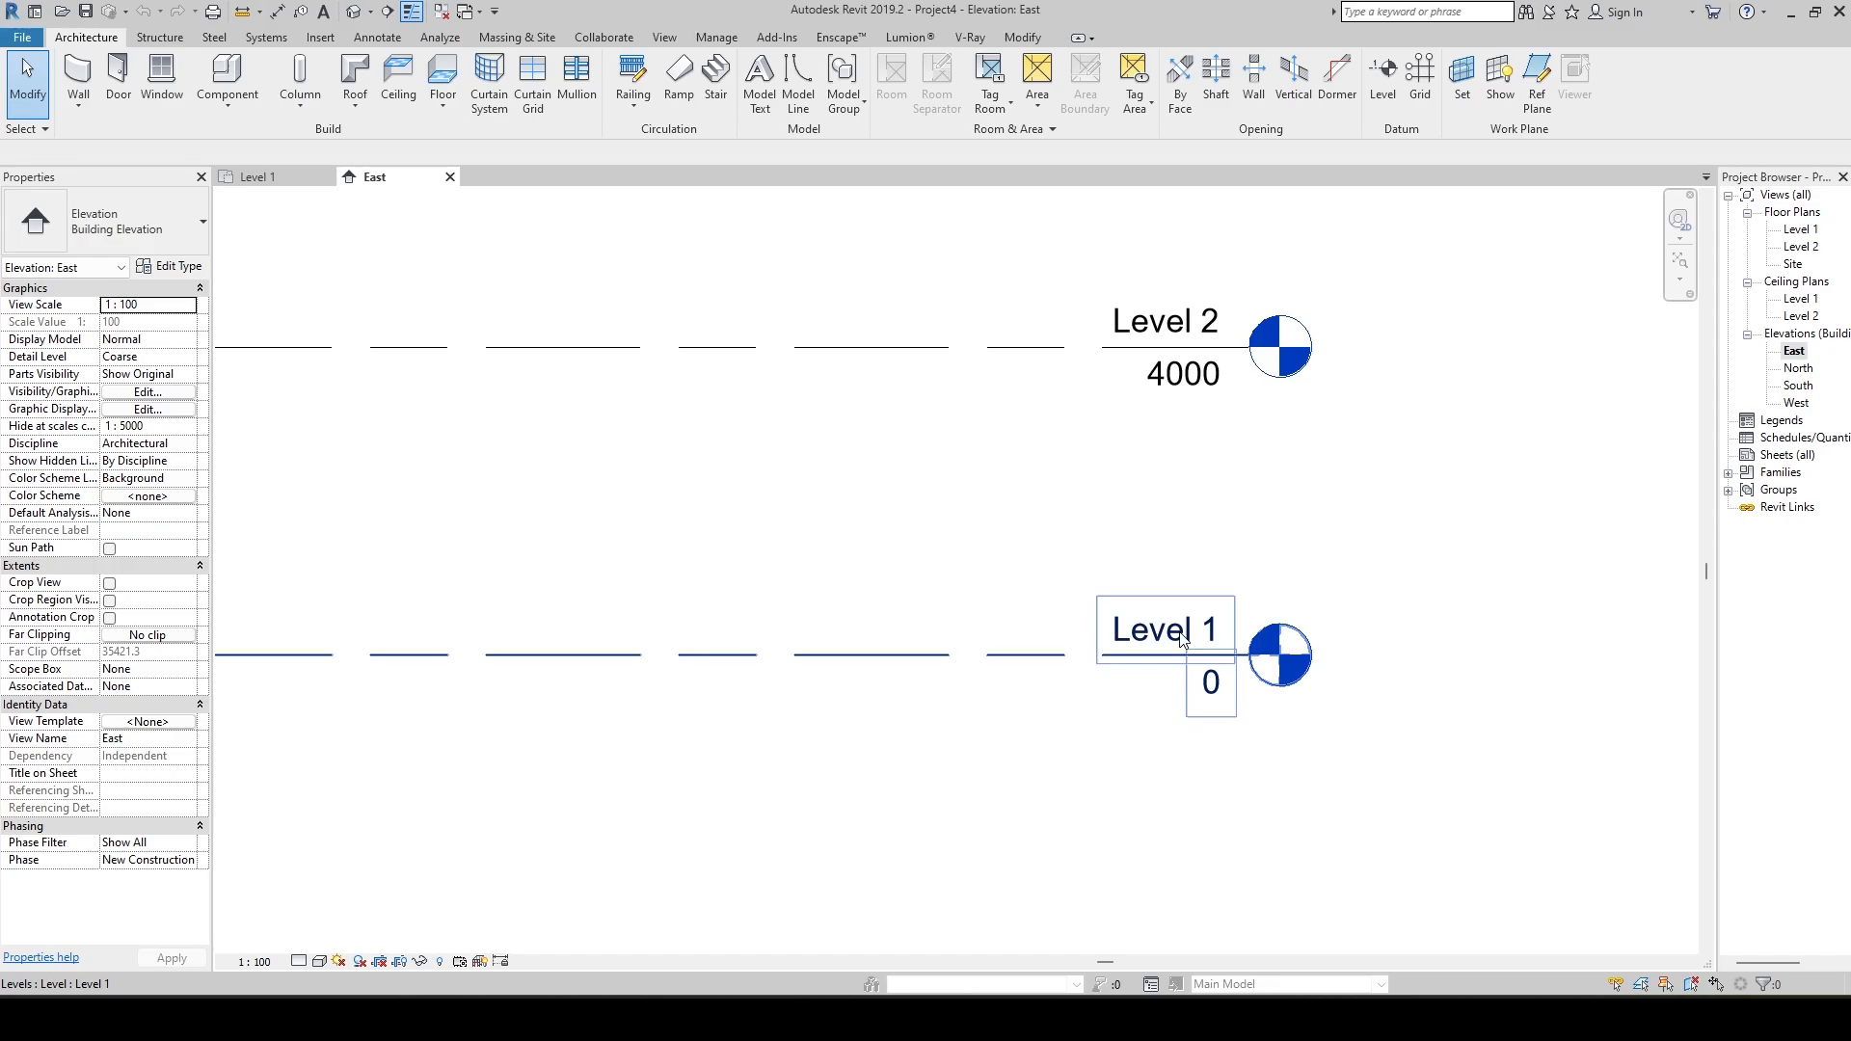
{"action": "left_click", "coordinate": [1182, 641]}
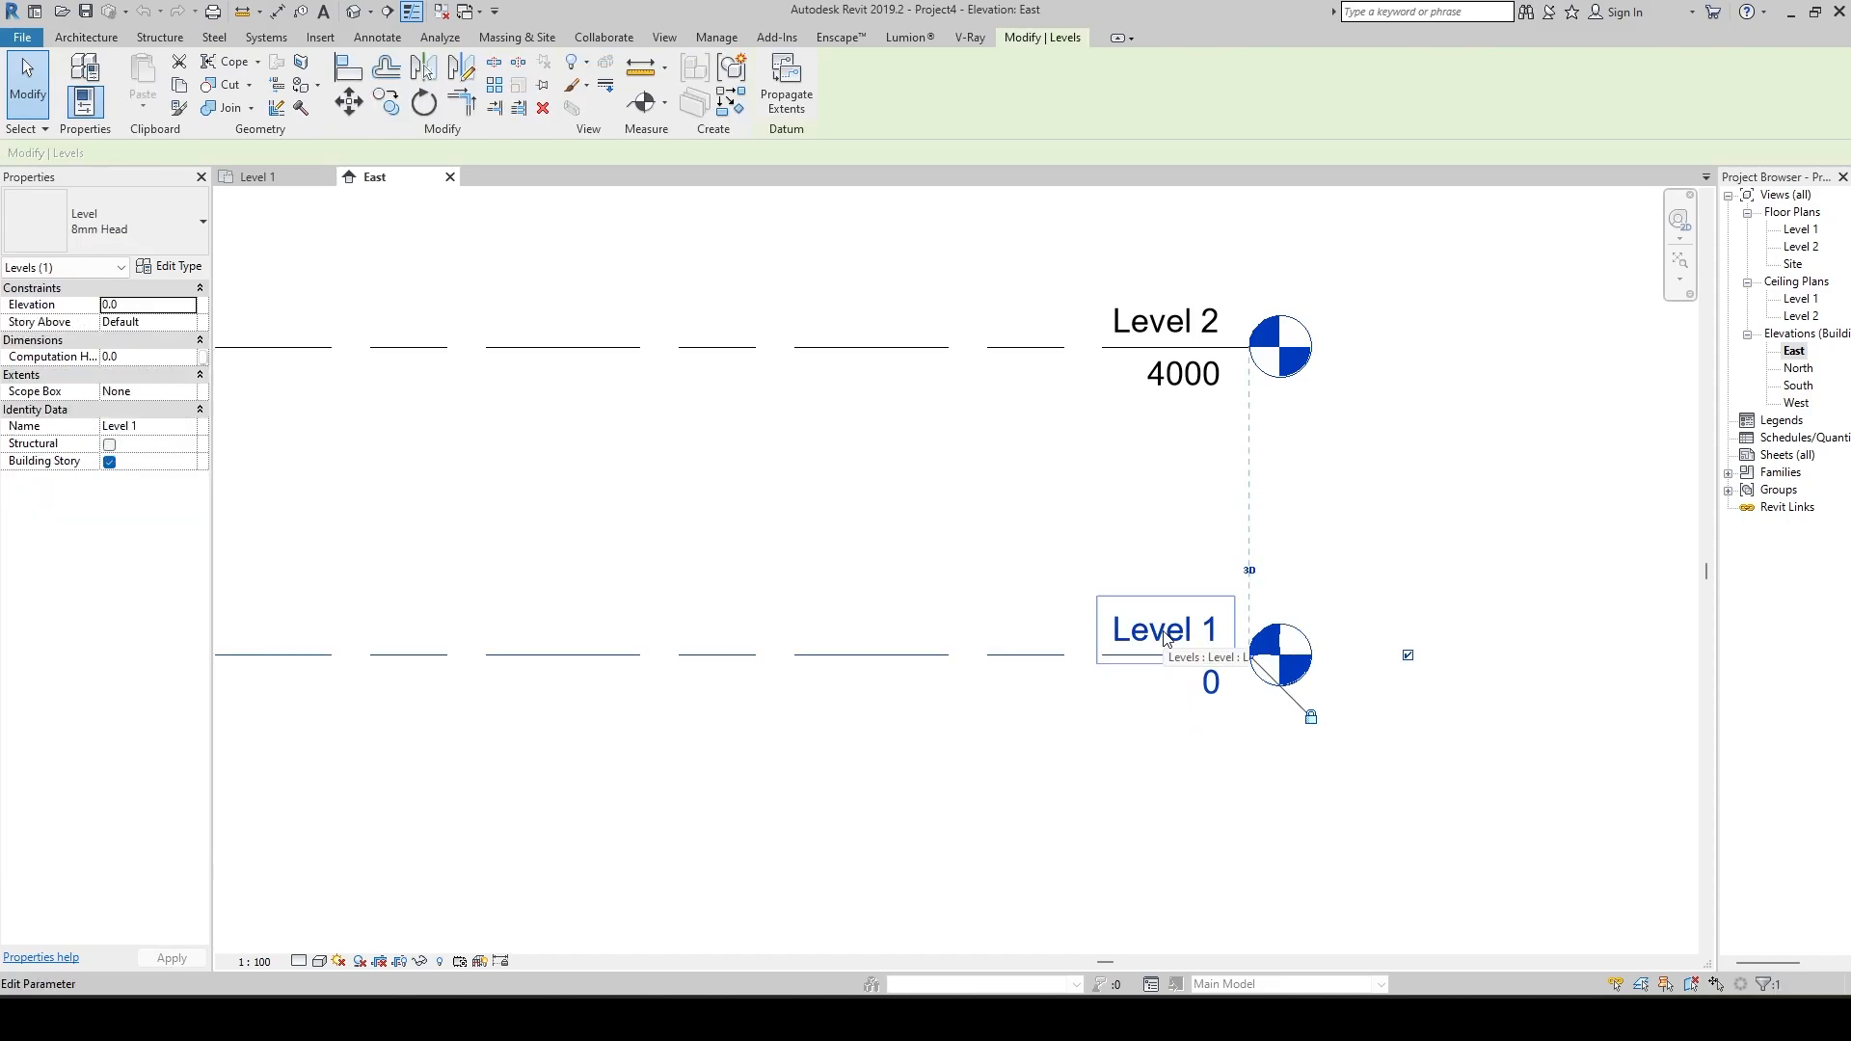
{"action": "left_click", "coordinate": [1067, 532]}
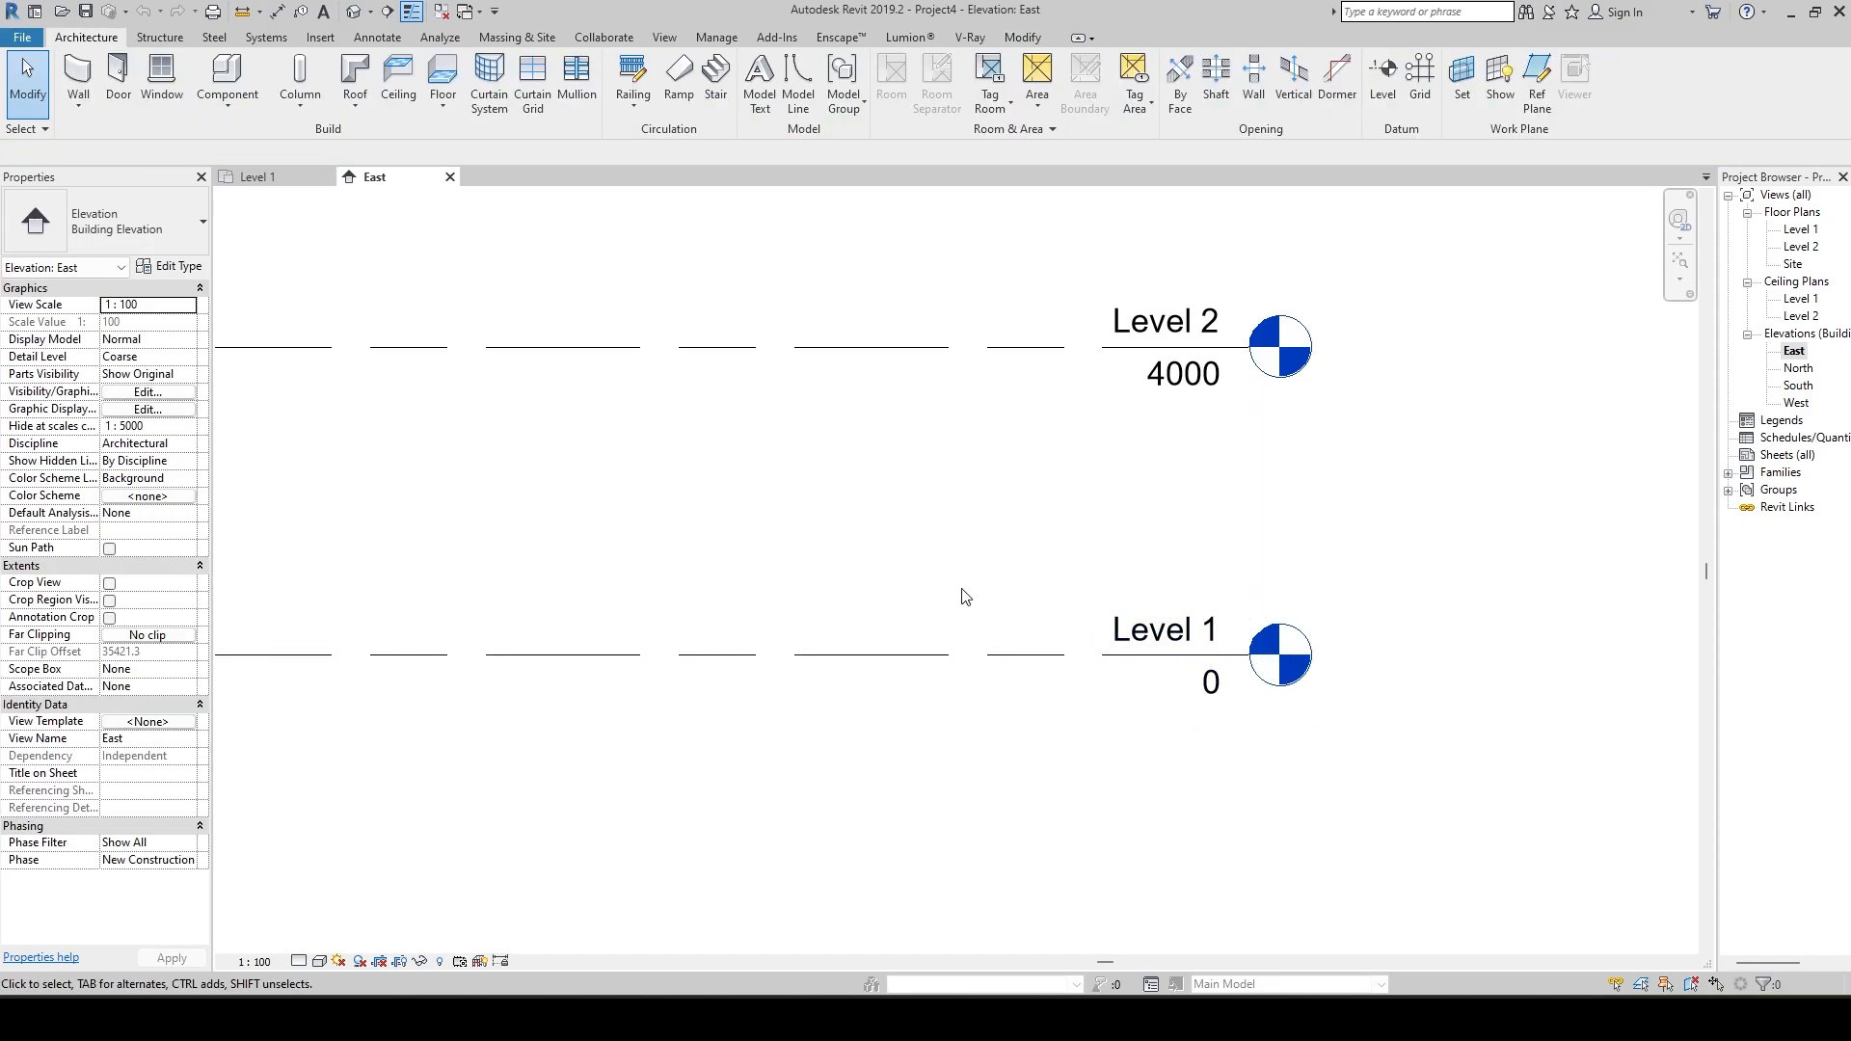
{"action": "left_click", "coordinate": [1173, 638]}
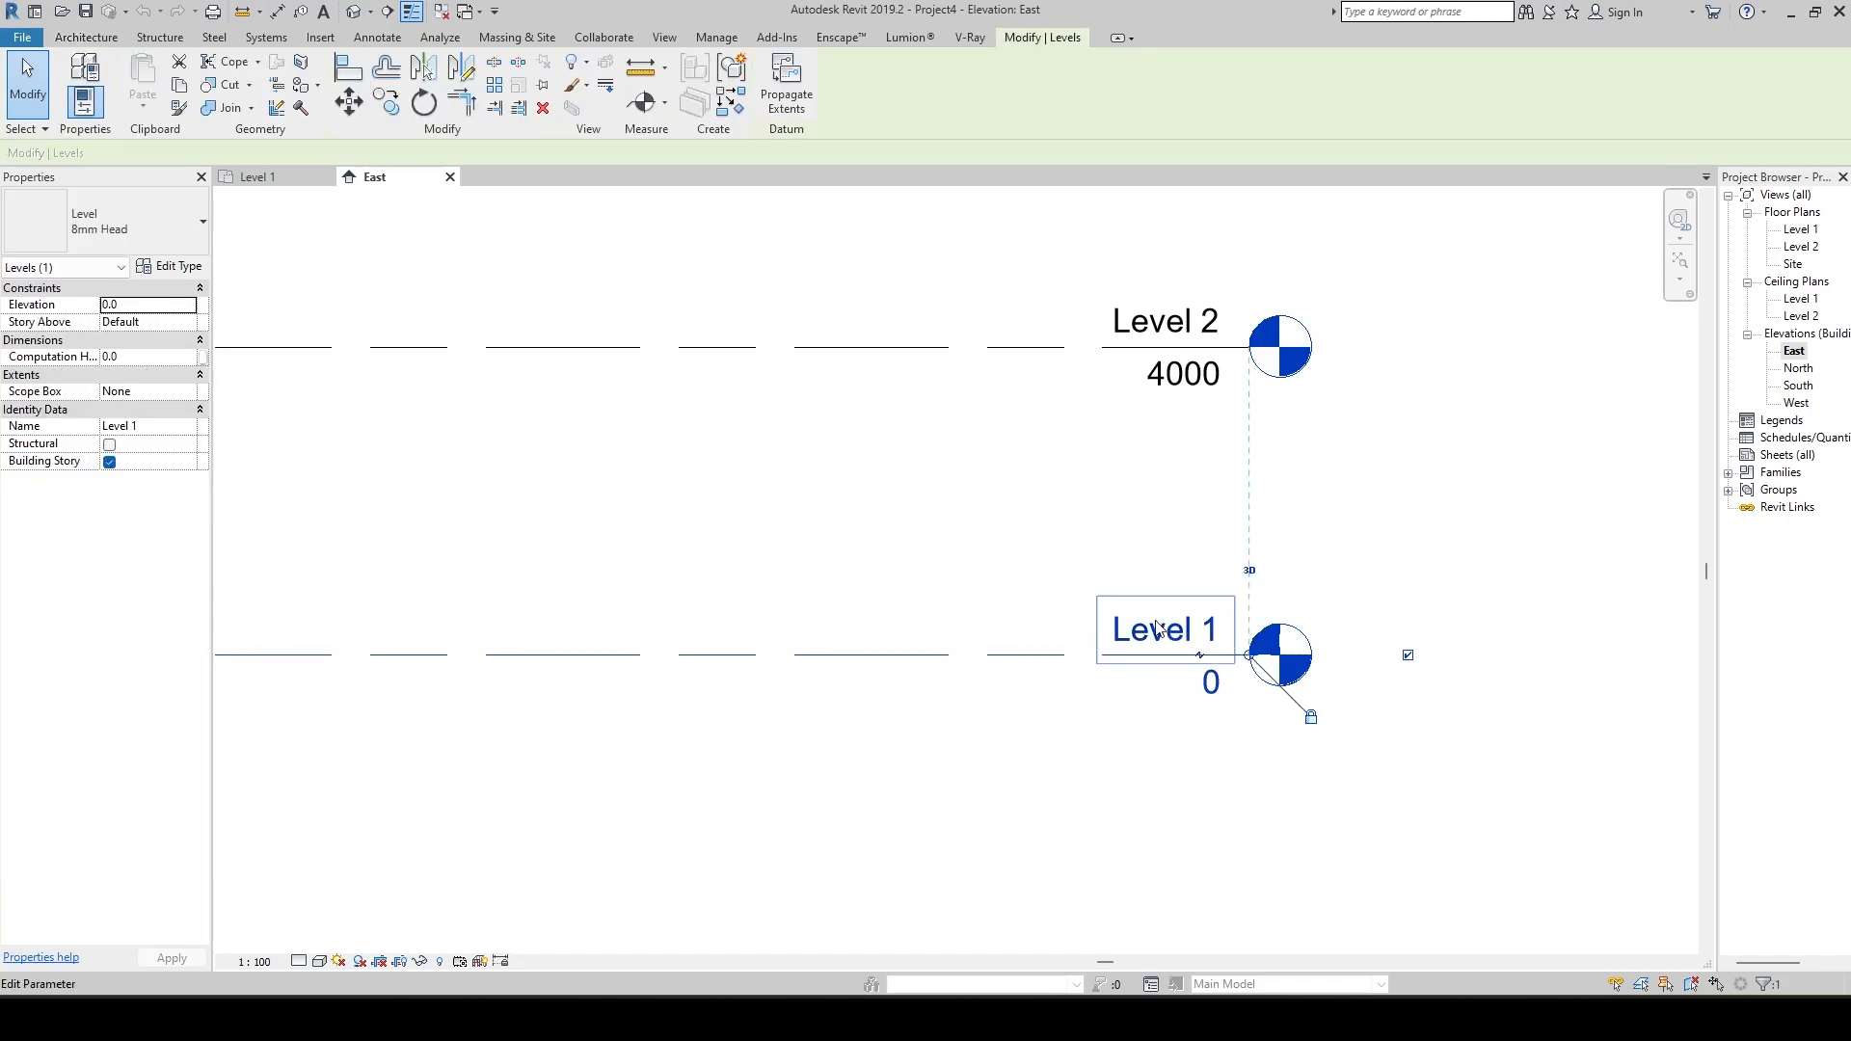
{"action": "left_click", "coordinate": [1152, 632]}
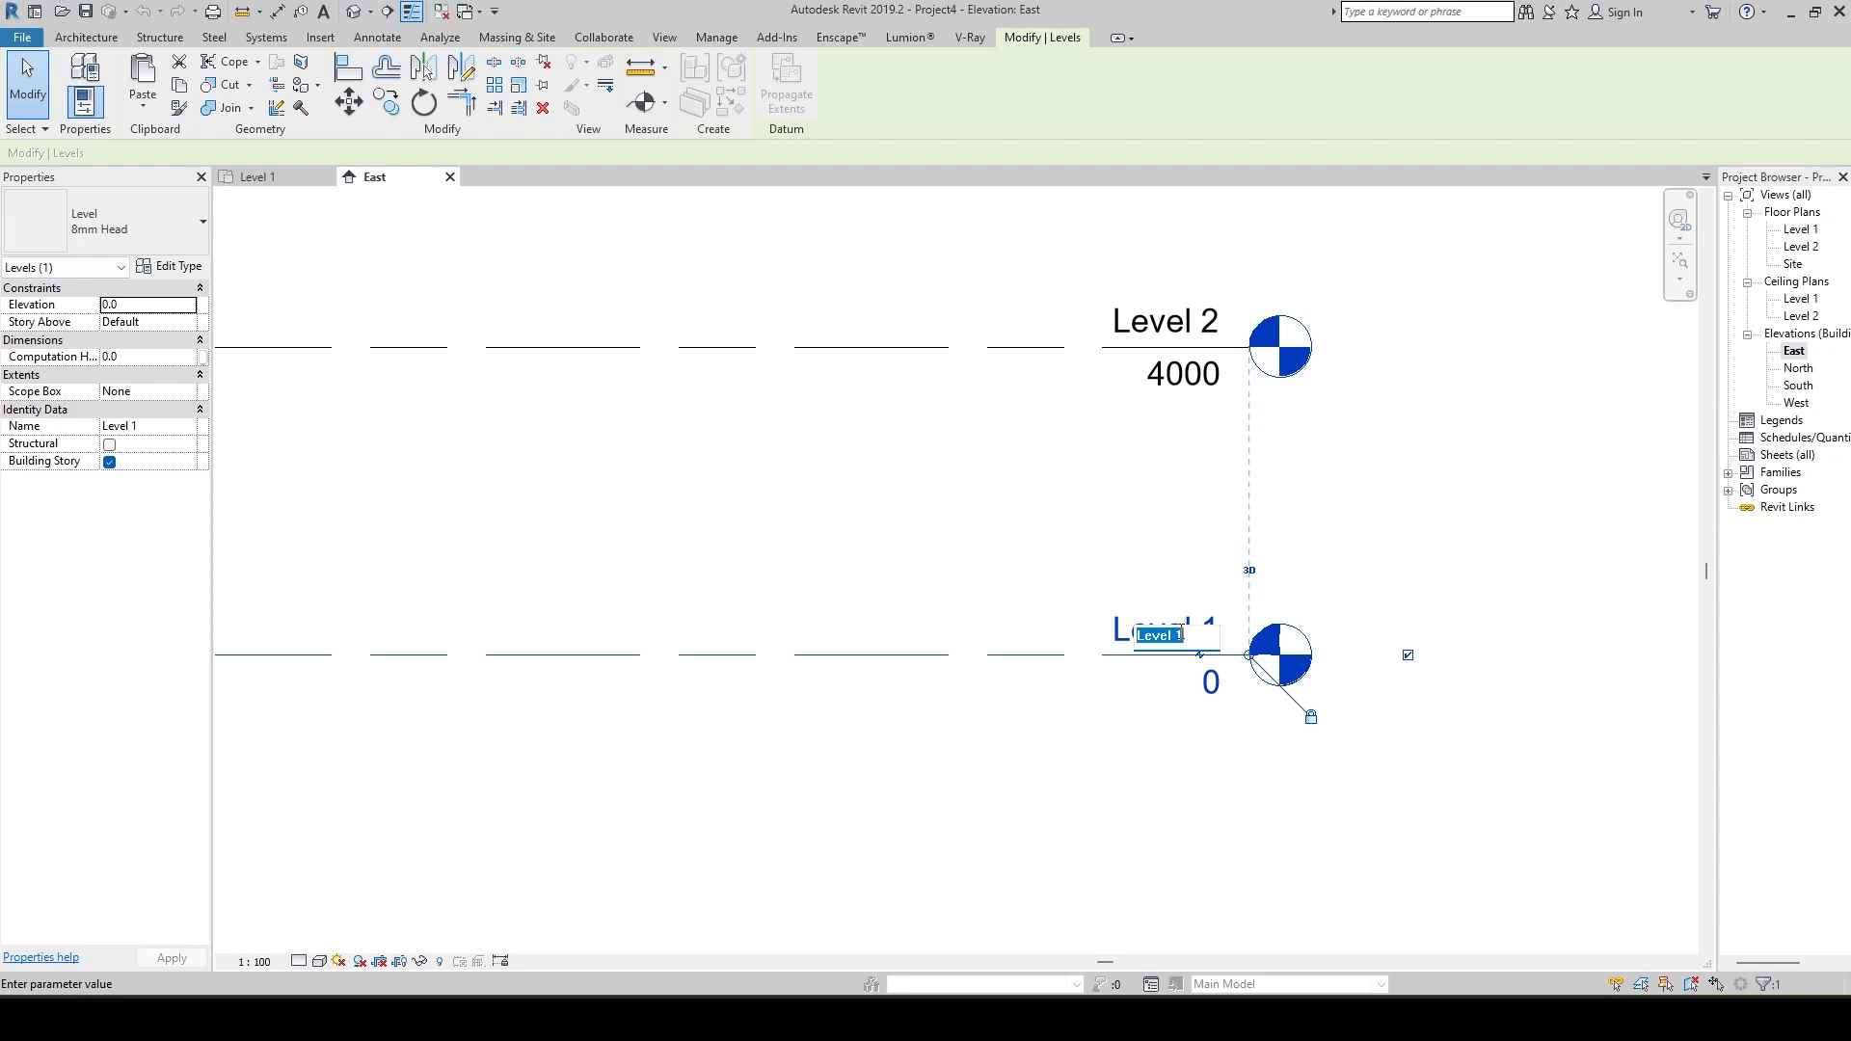
{"action": "type", "text": "GROUND"}
{"action": "type", "text": " FLOOR"}
{"action": "key", "text": "Return"}
{"action": "left_click", "coordinate": [1139, 692]}
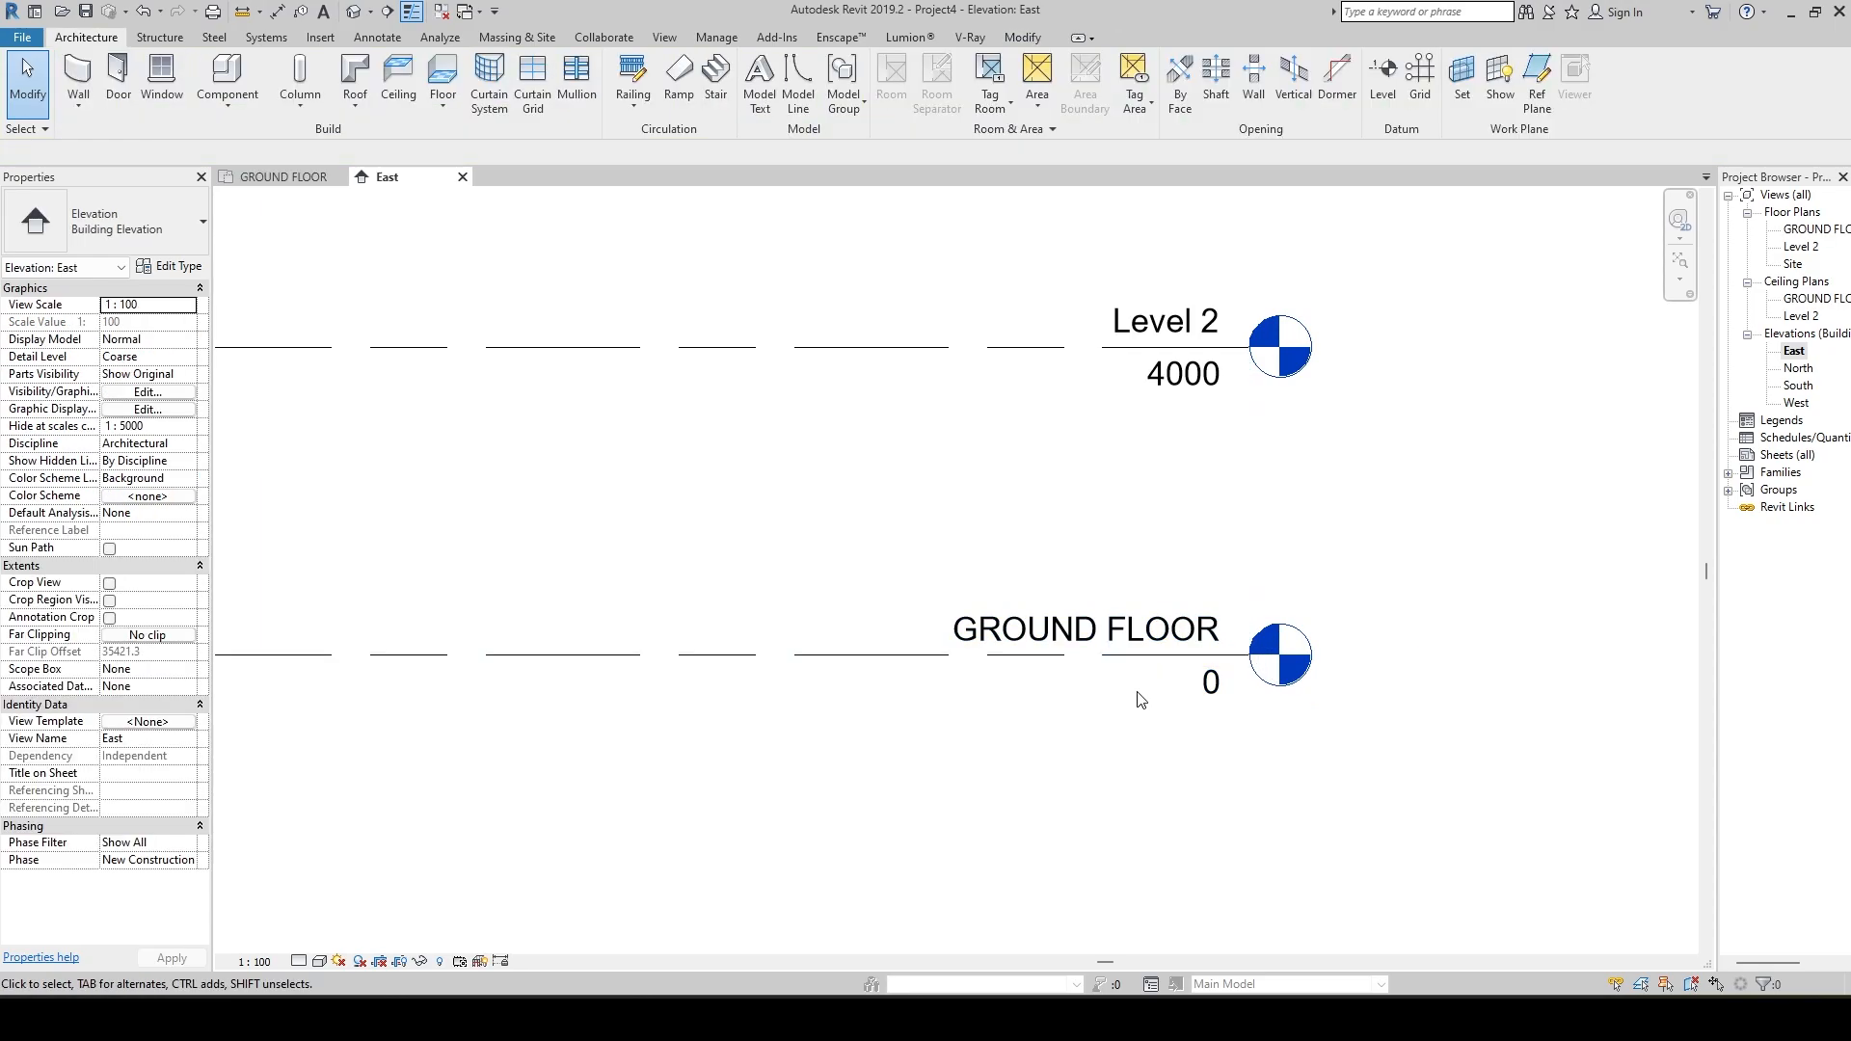
Rename Level 2 as 1ST FLOOR.
{"action": "scroll", "coordinate": [702, 649], "scroll_direction": "down", "scroll_amount": 2}
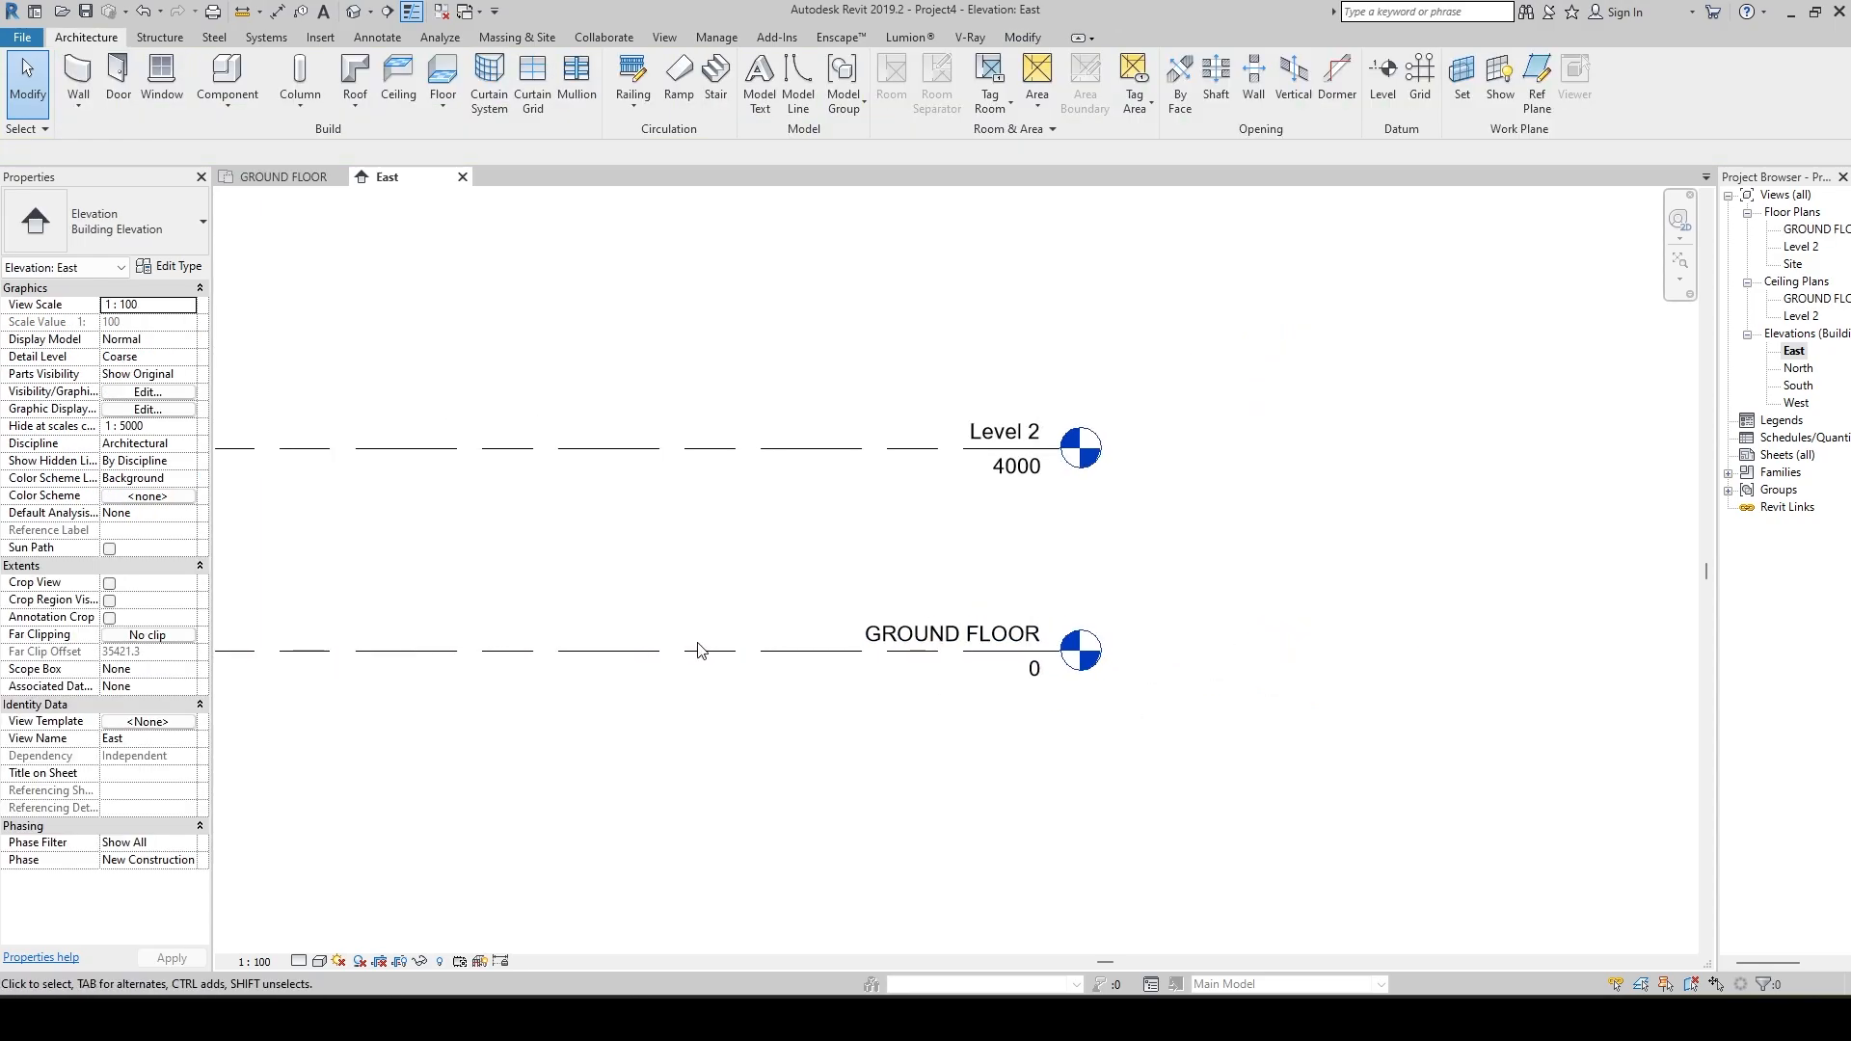
{"action": "middle_click_drag", "start_coordinate": [1126, 495], "coordinate": [1159, 564]}
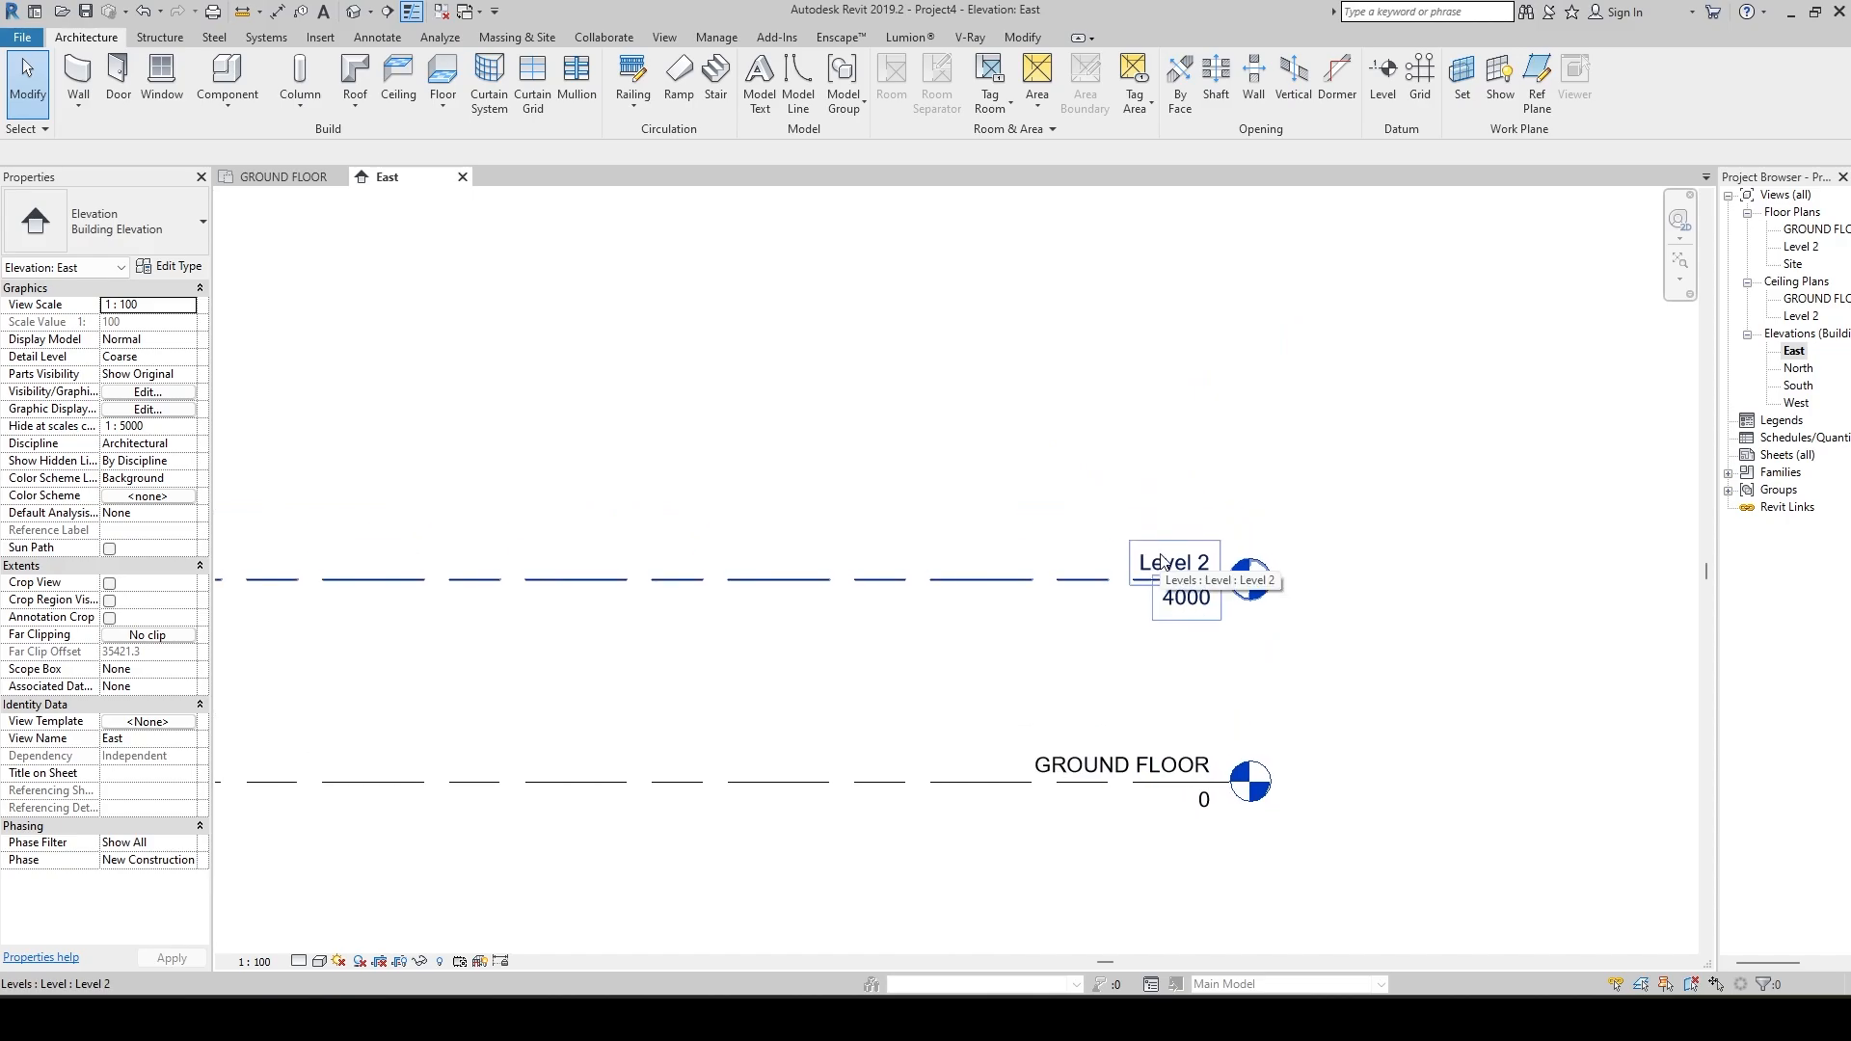
{"action": "left_click", "coordinate": [1164, 569]}
{"action": "left_click", "coordinate": [1166, 565]}
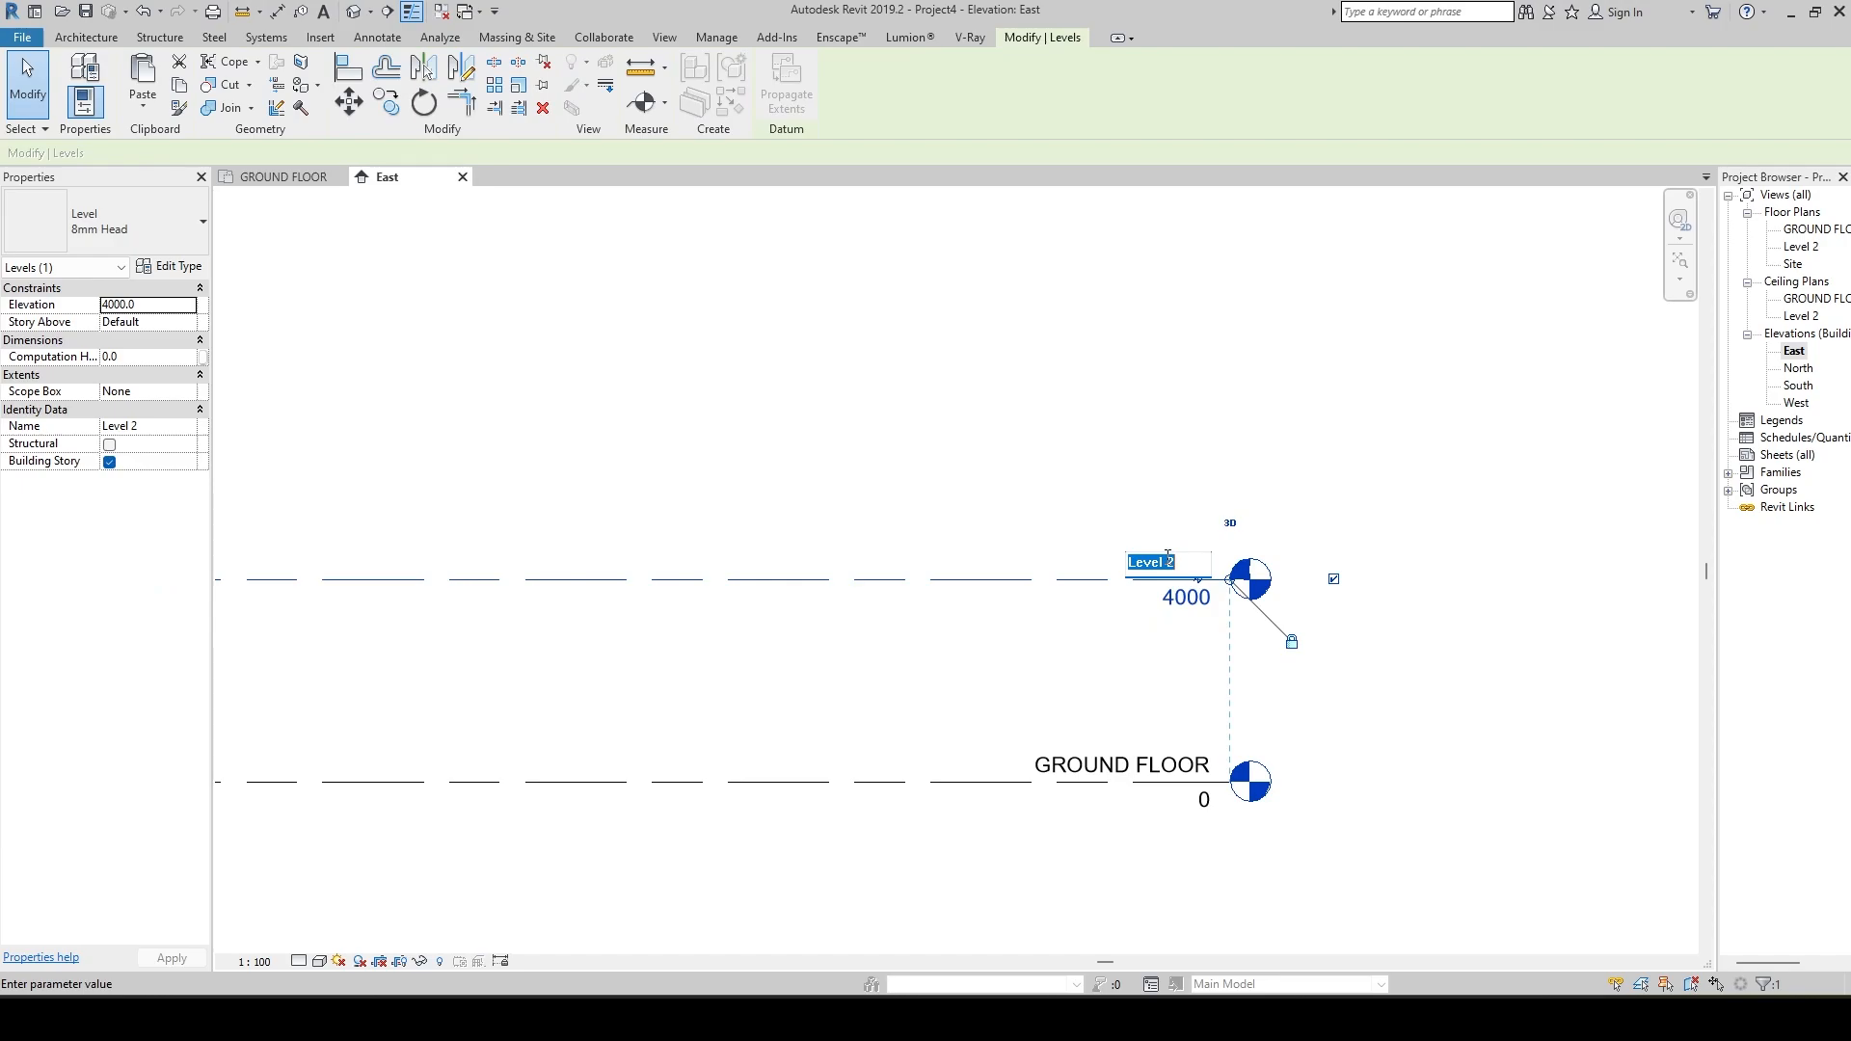
{"action": "type", "text": "1ST FLOOR"}
{"action": "key", "text": "Return"}
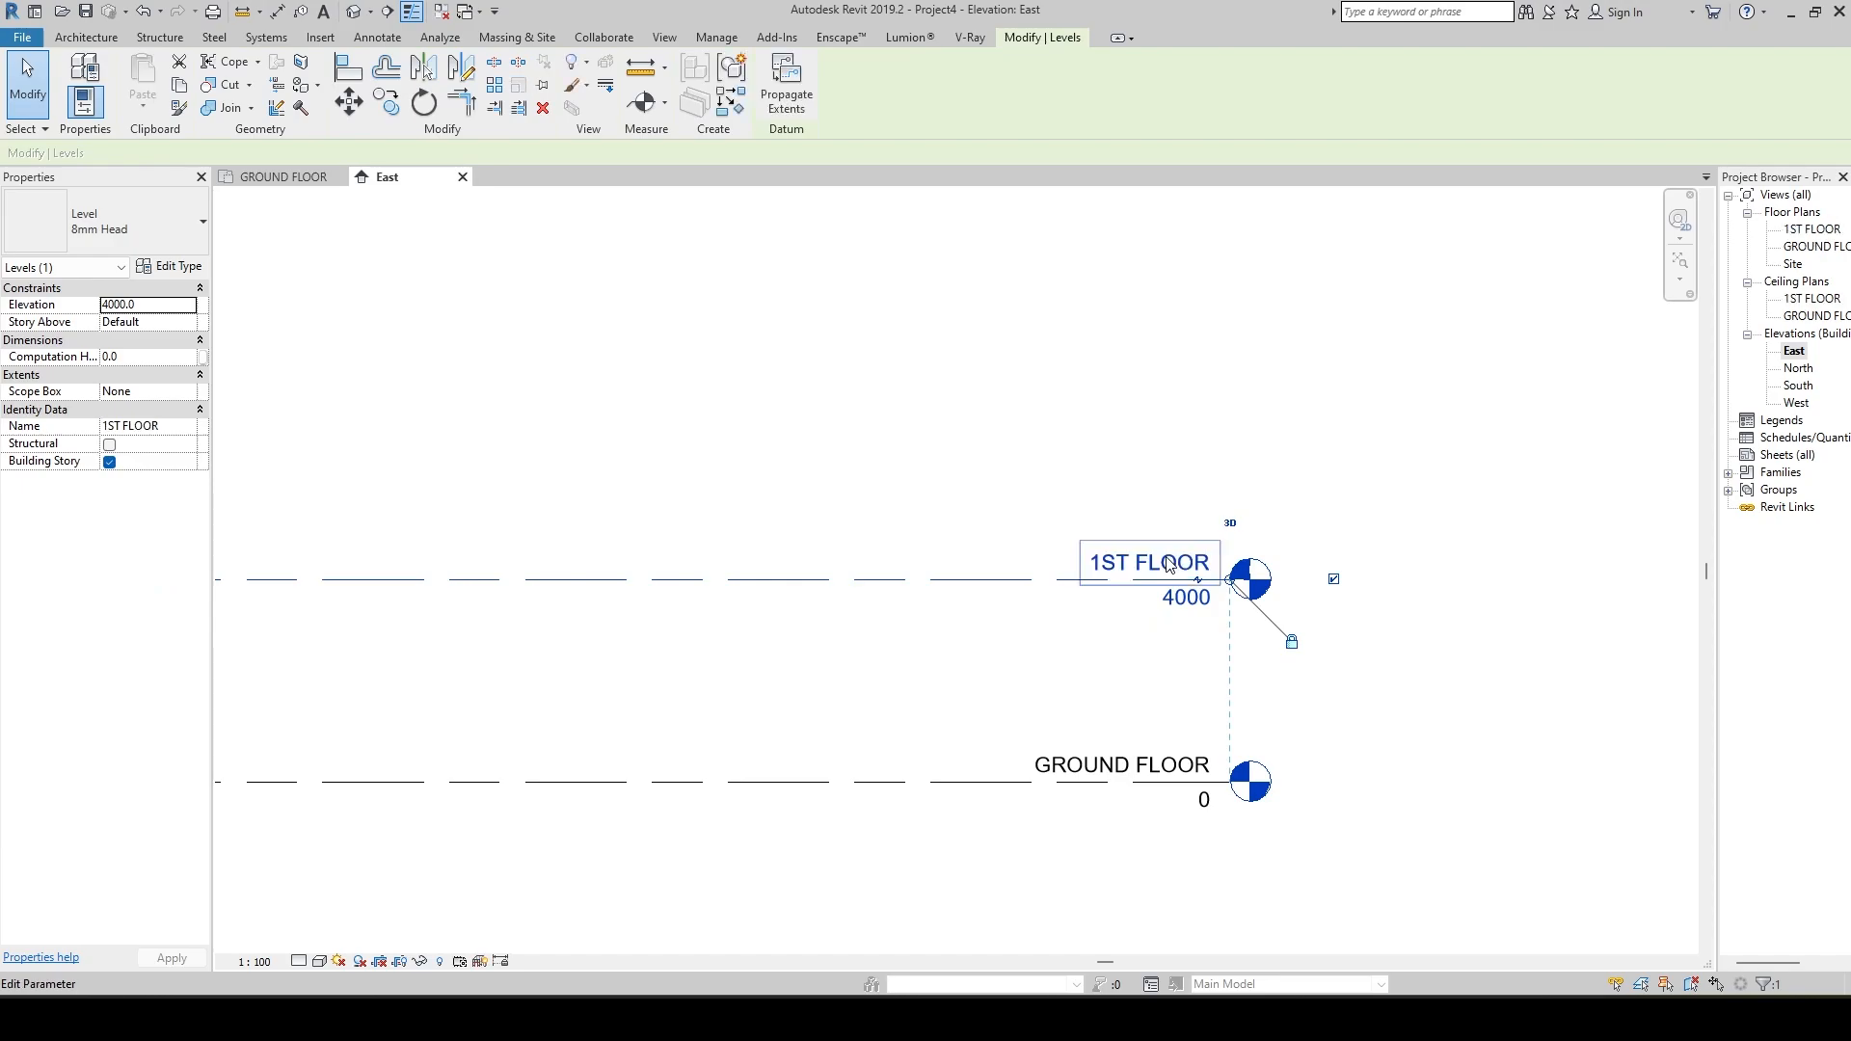
{"action": "left_click", "coordinate": [1037, 646]}
Draw a new level 4000 mm above 1ST FLOOR, aligned with both ends of the existing level lines.
{"action": "scroll", "coordinate": [1212, 645], "scroll_direction": "down", "scroll_amount": 3}
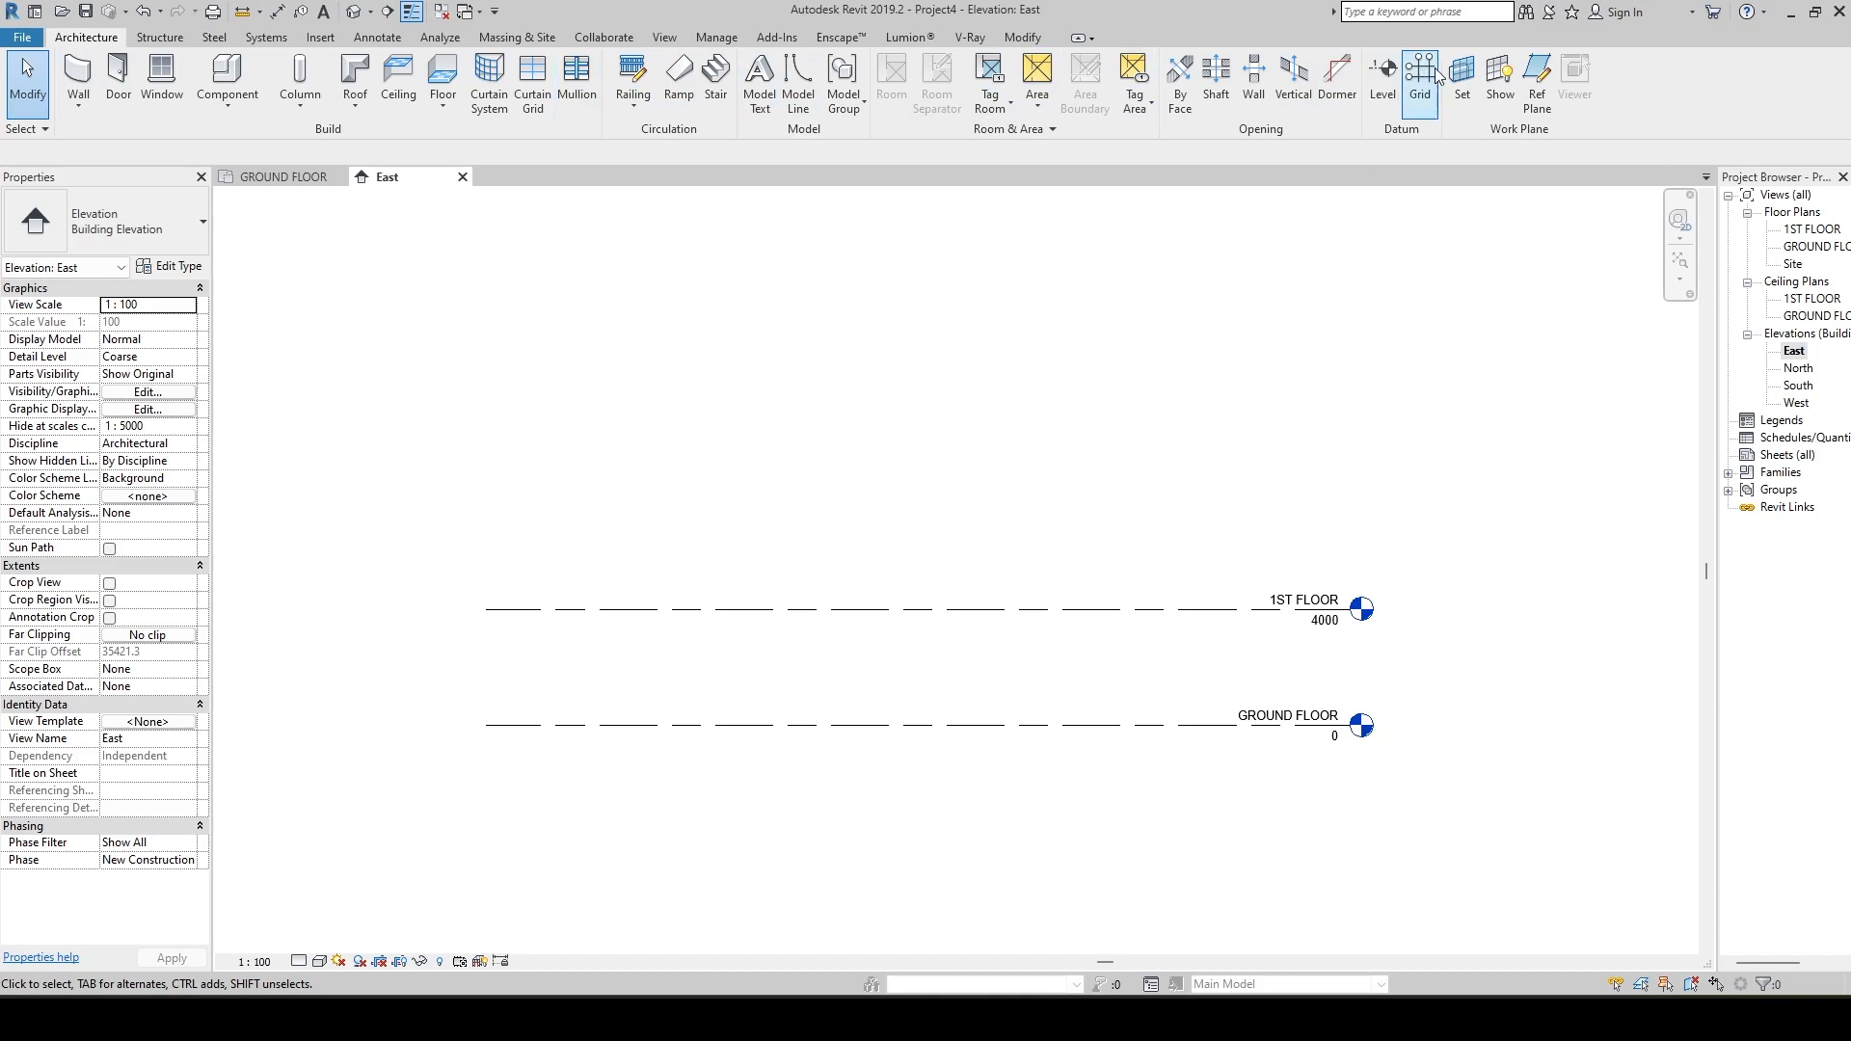
{"action": "left_click", "coordinate": [1388, 73]}
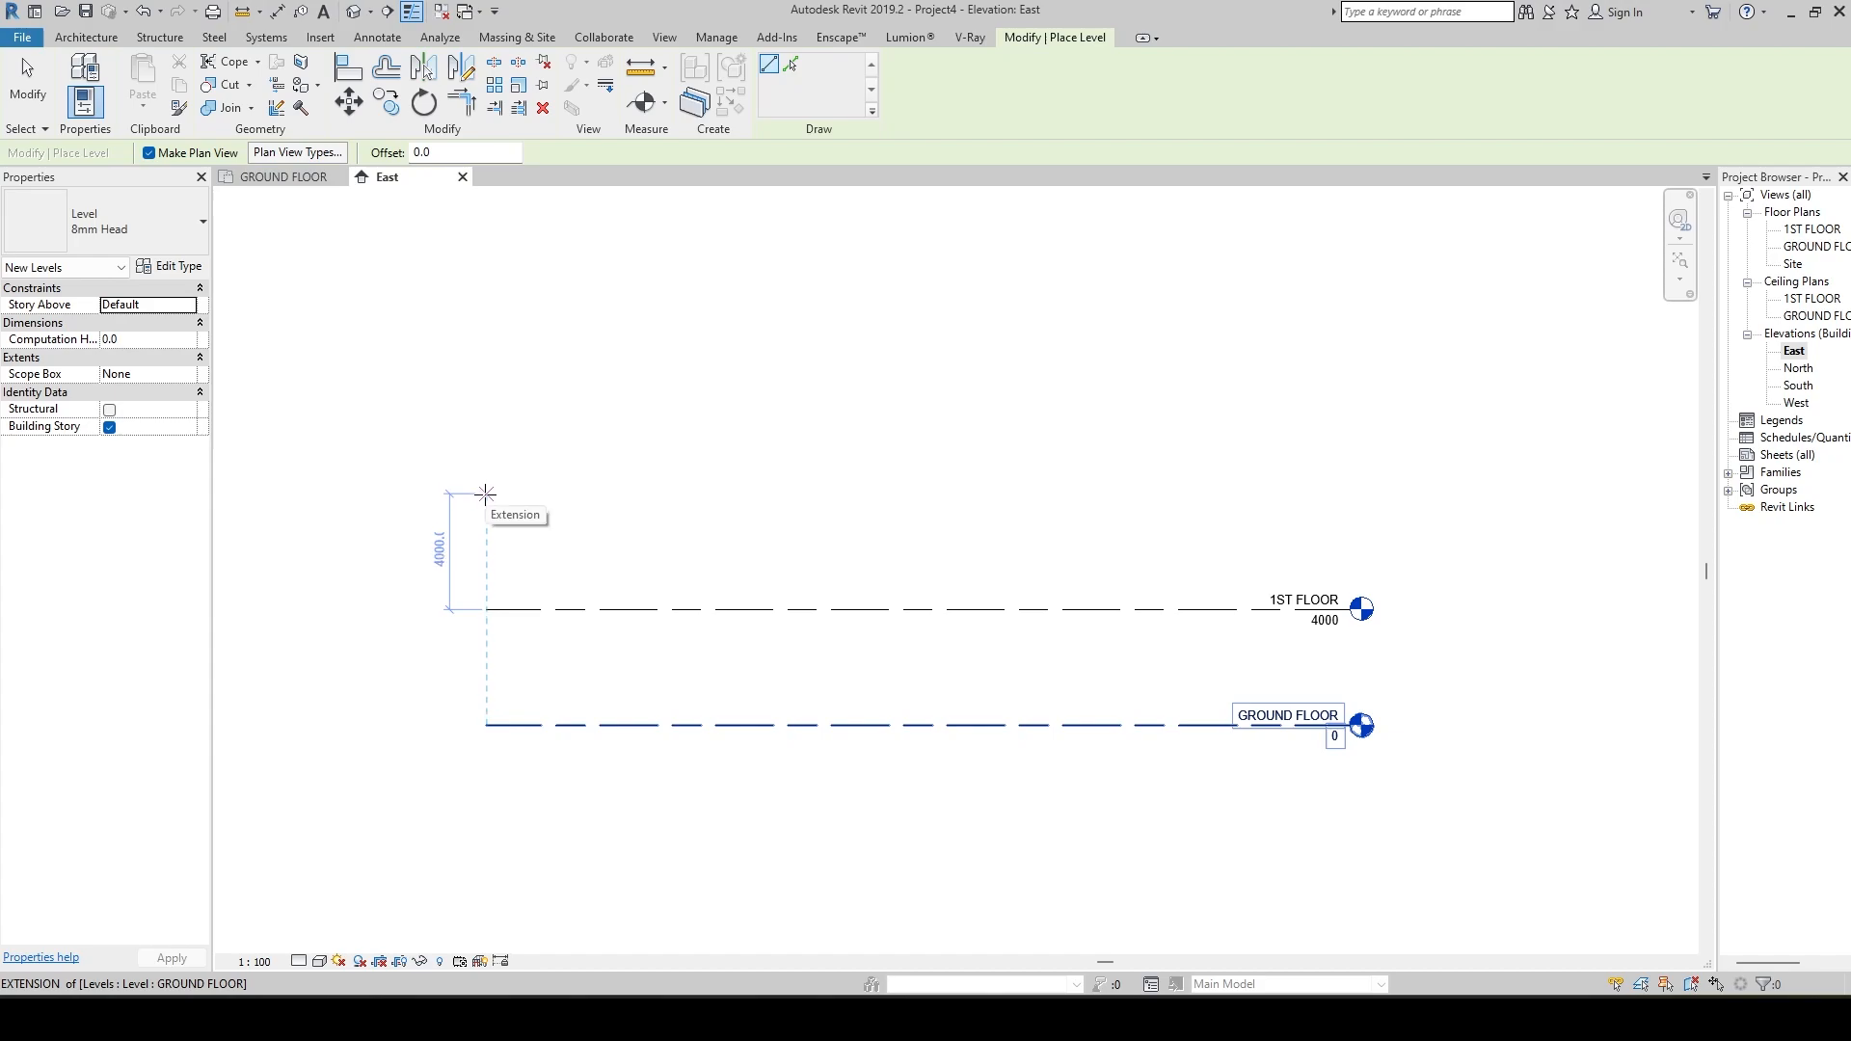
{"action": "left_click", "coordinate": [486, 495]}
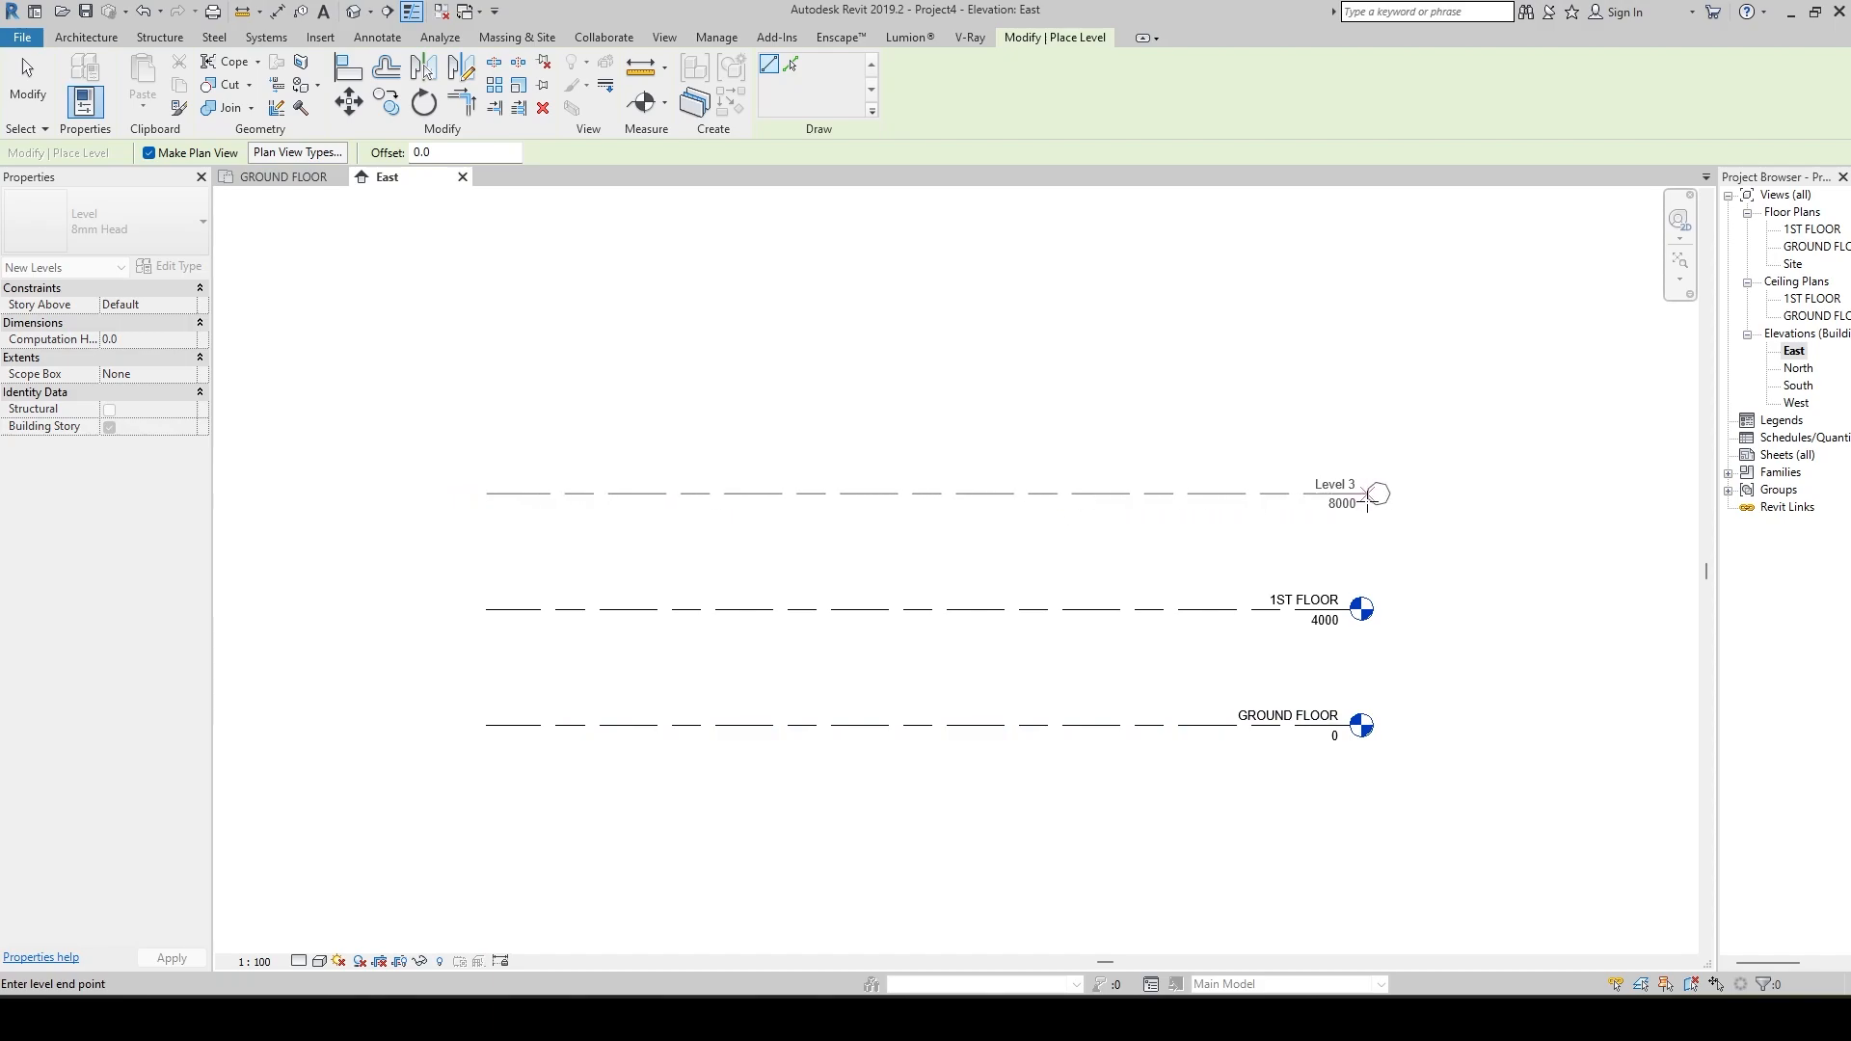
{"action": "left_click", "coordinate": [1349, 495]}
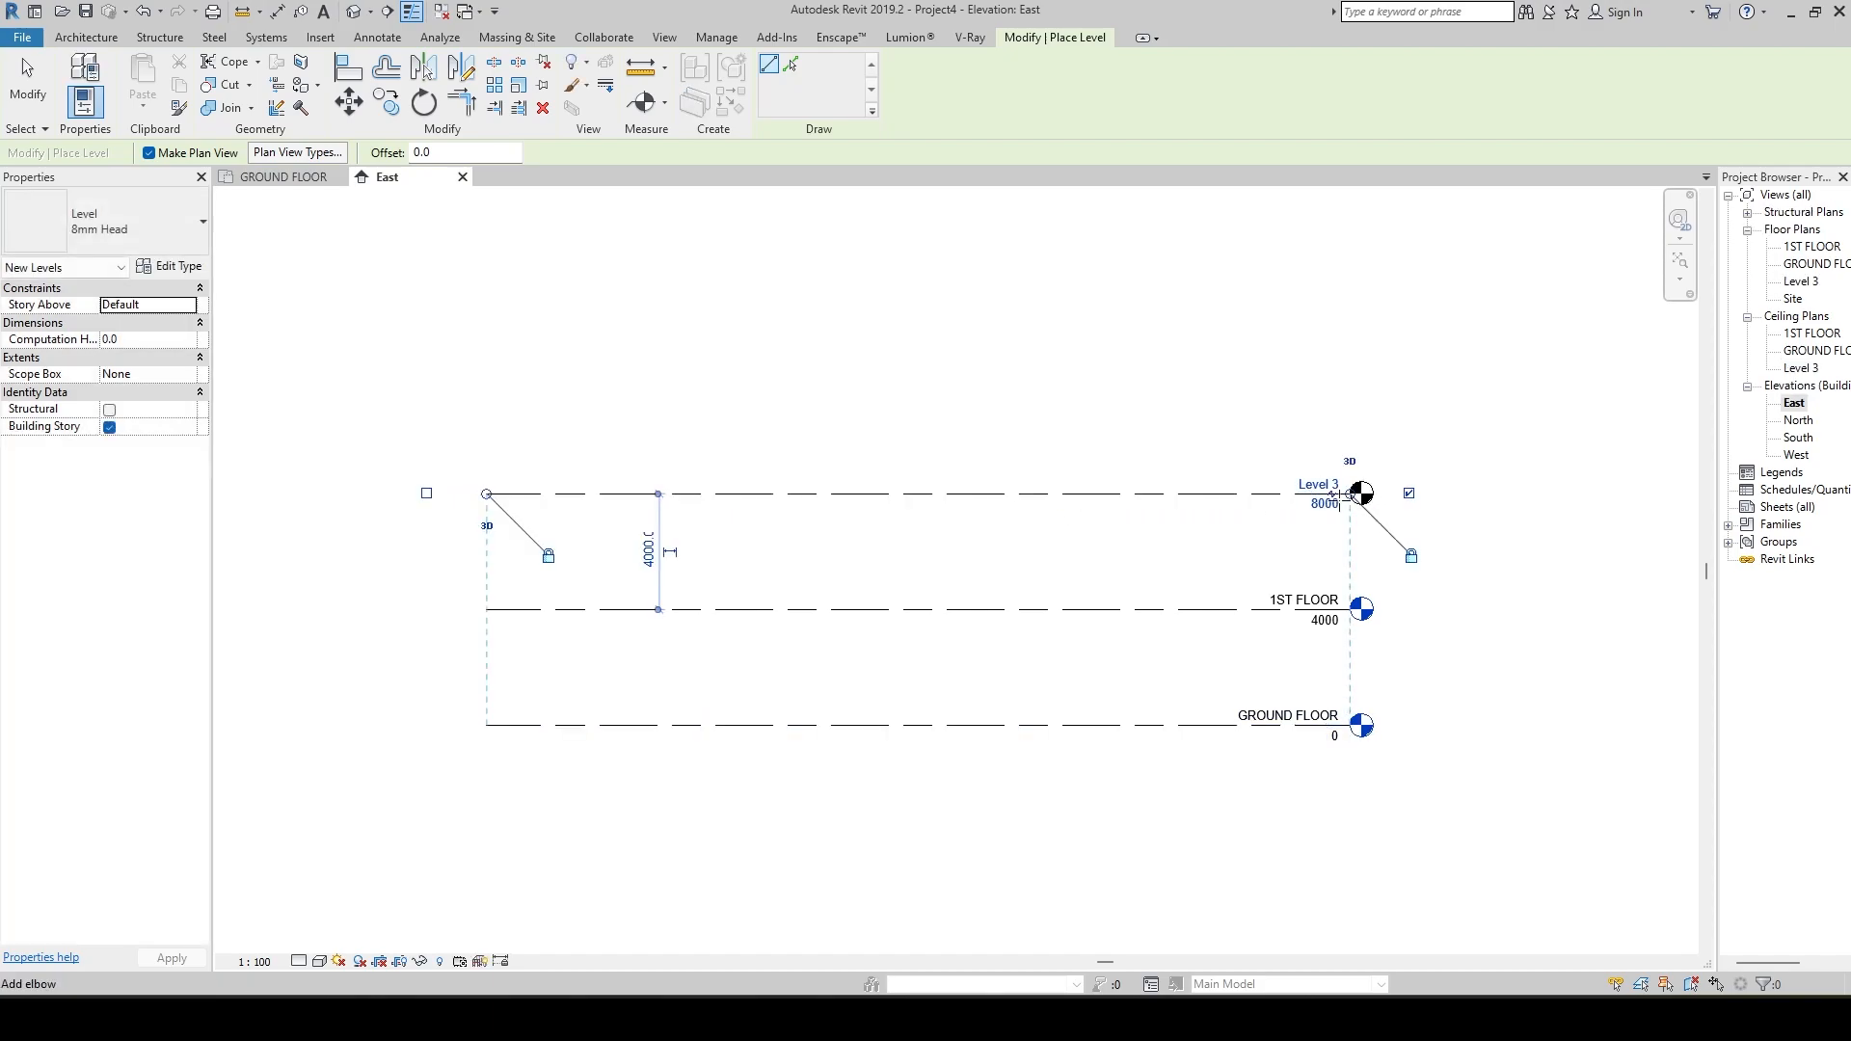
{"action": "key", "text": "Escape"}
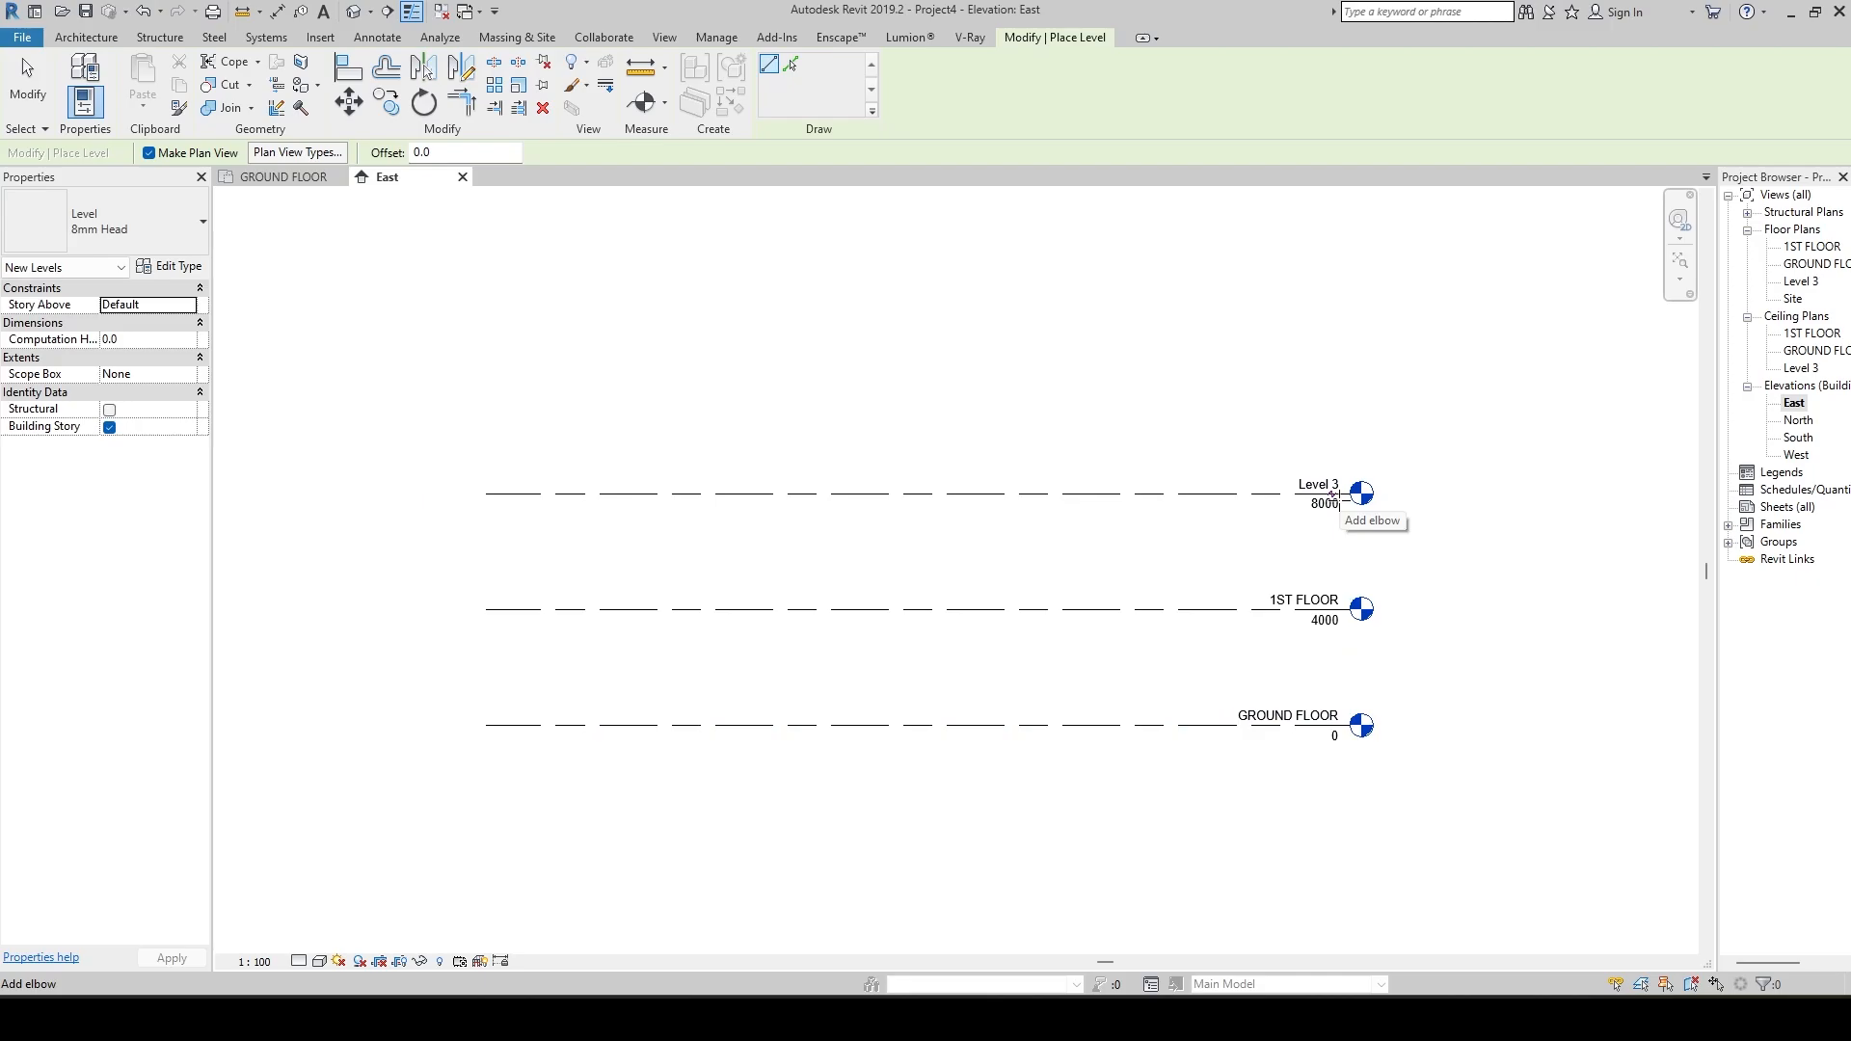
{"action": "scroll", "coordinate": [1359, 482], "scroll_direction": "up", "scroll_amount": 4}
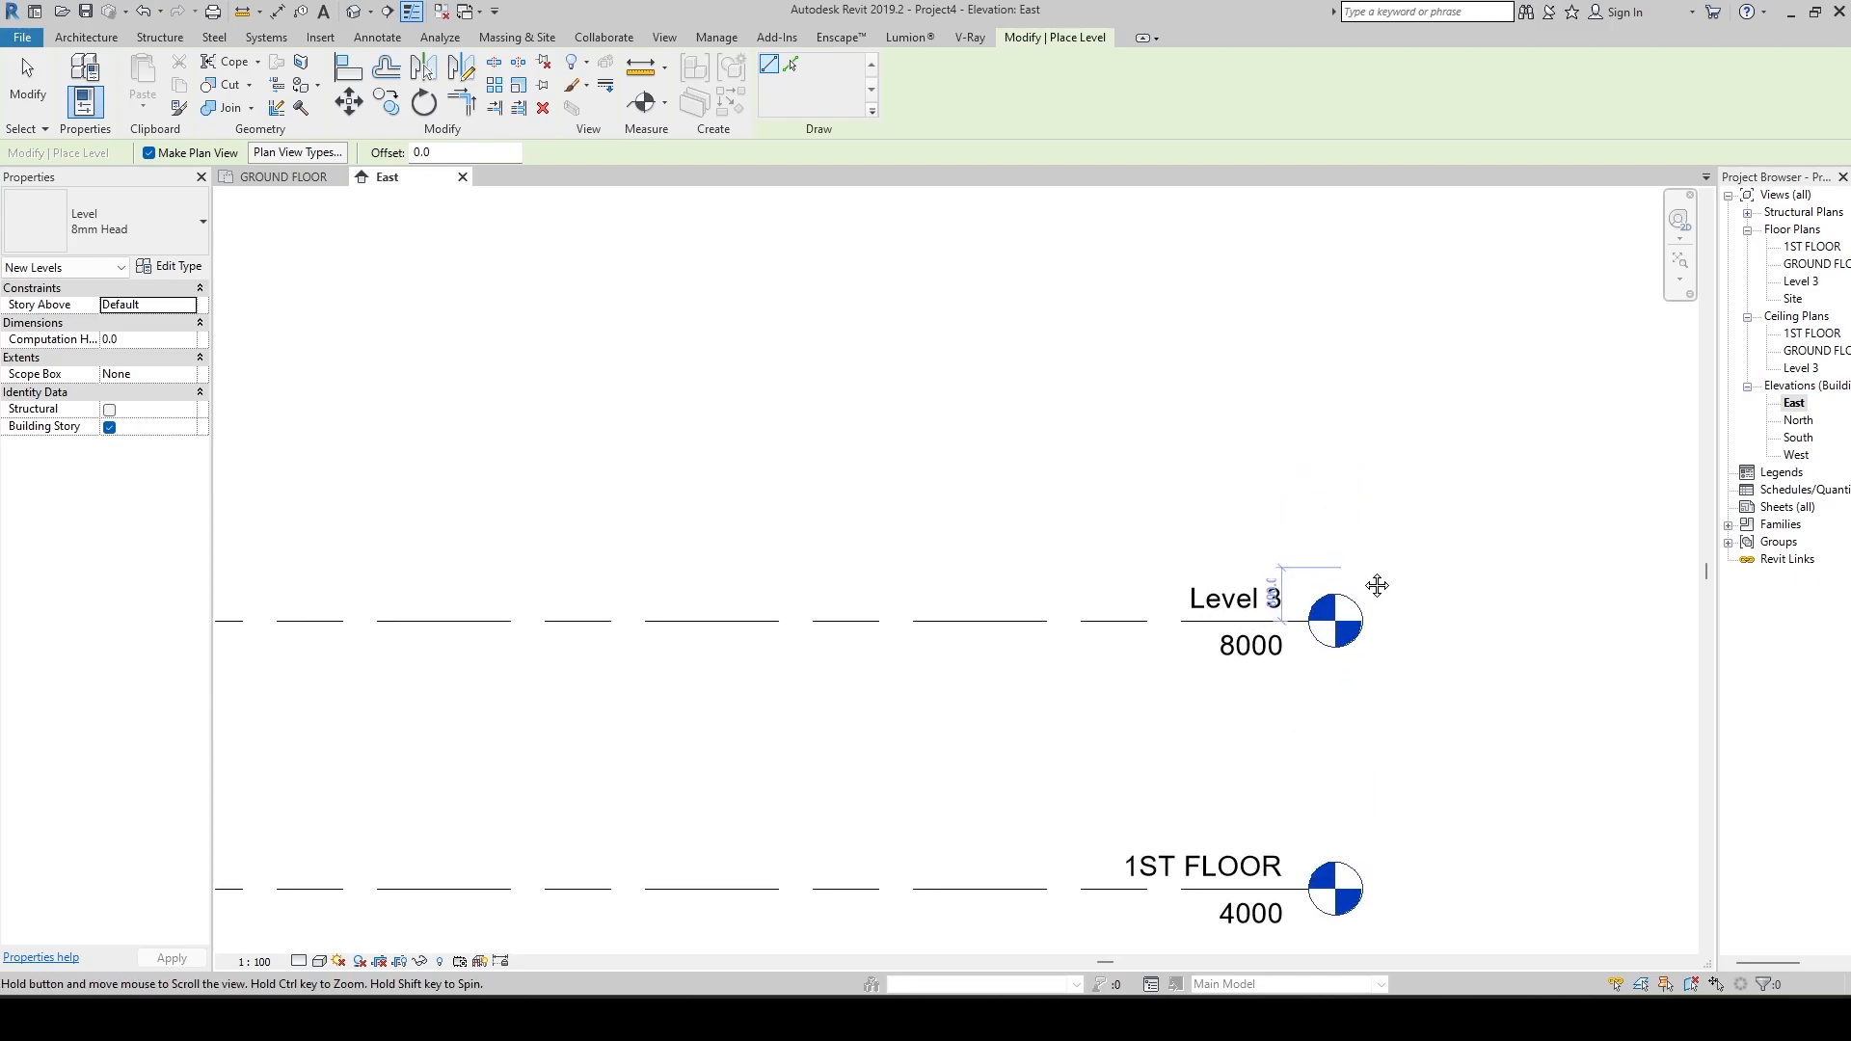
{"action": "key", "text": "Escape"}
Rename the new topmost level as 2ND FLOOR.
{"action": "left_click", "coordinate": [1196, 599]}
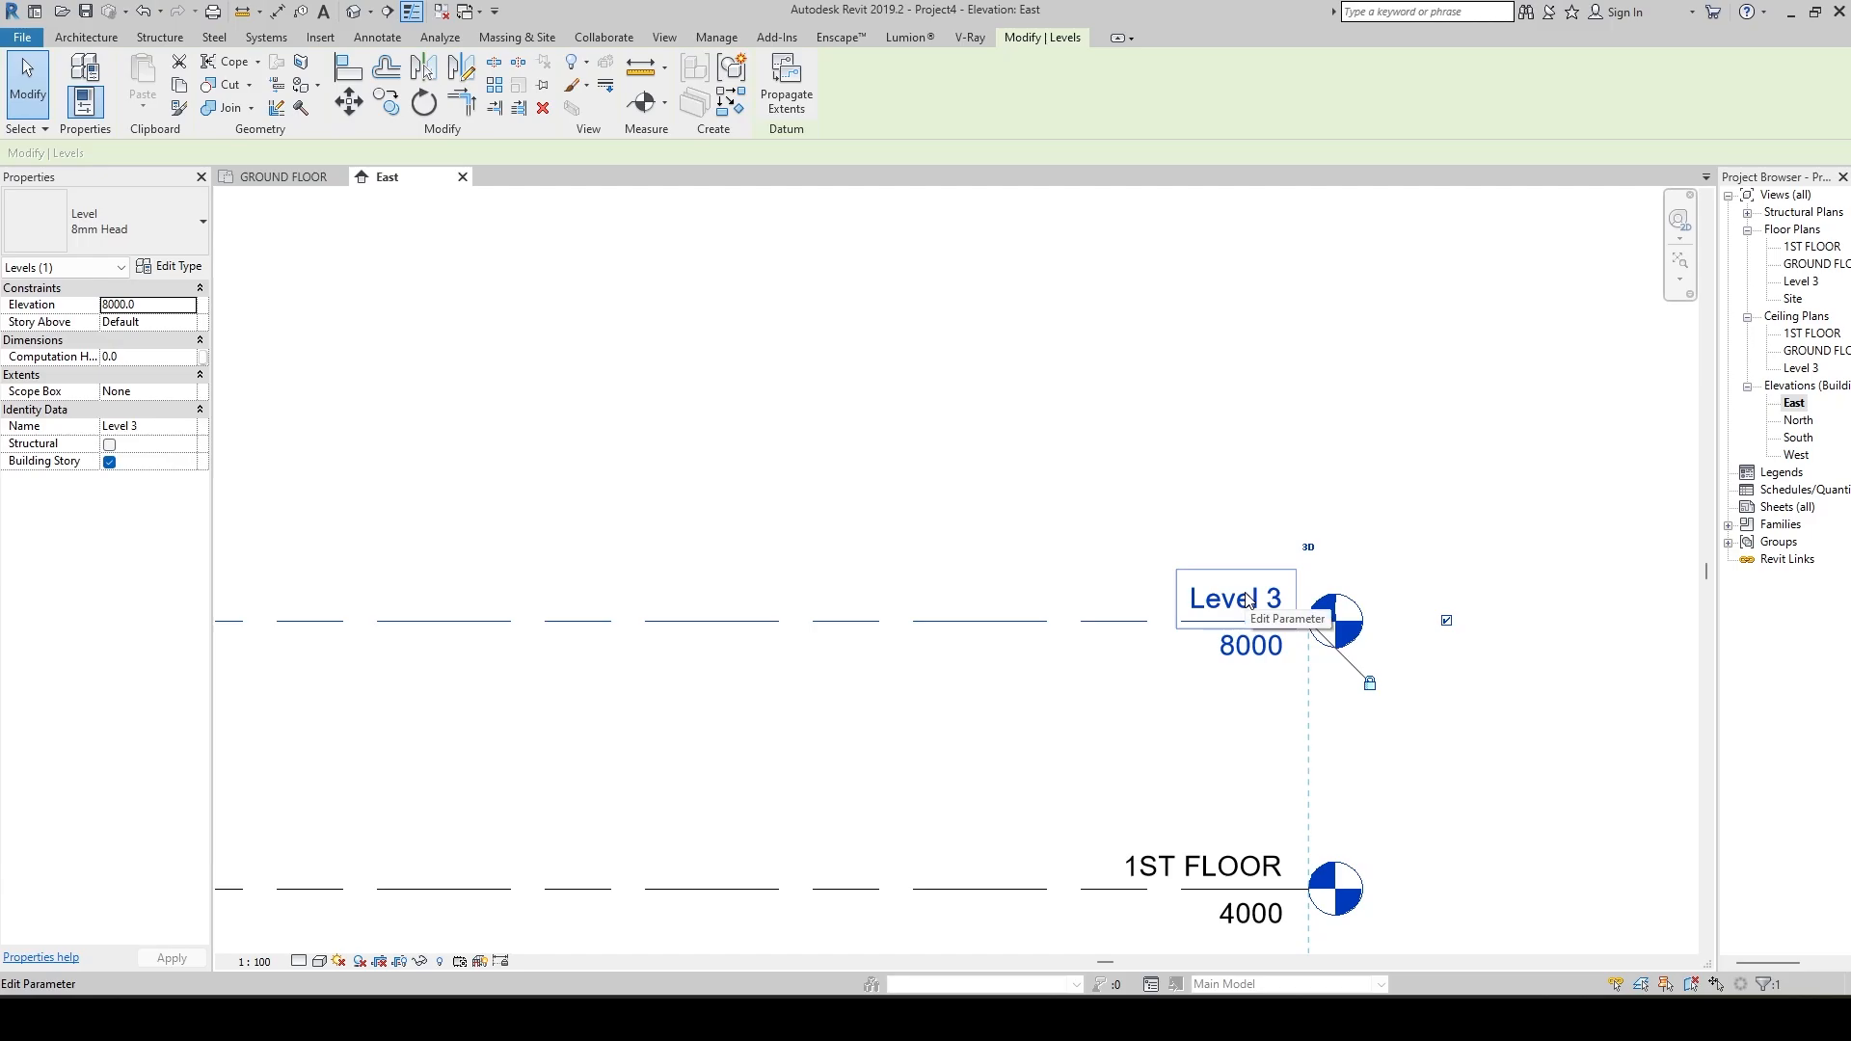
{"action": "left_click", "coordinate": [1244, 598]}
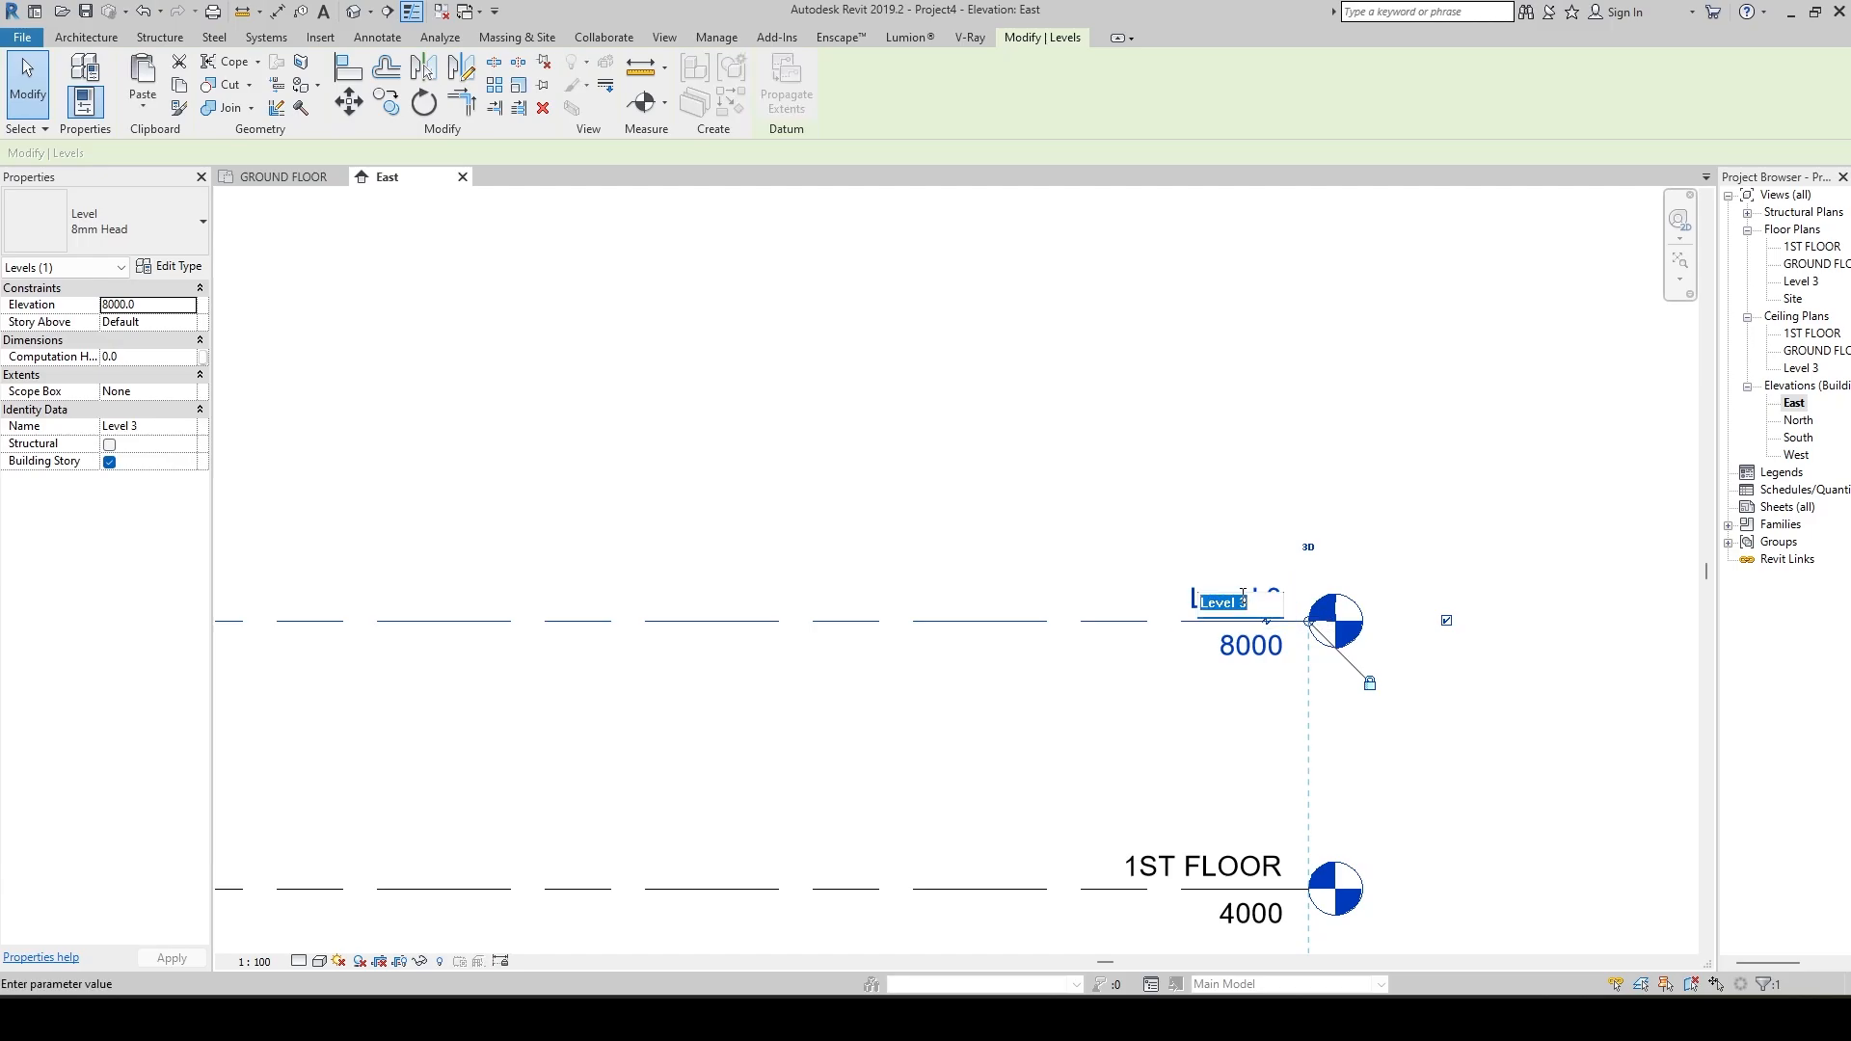
{"action": "type", "text": "2ND FLOOR"}
{"action": "key", "text": "Return"}
{"action": "key", "text": "Return"}
{"action": "key", "text": "Escape"}
Draw a new level 4000 mm above 2ND FLOOR, aligned with both ends of the existing level lines.
{"action": "scroll", "coordinate": [1273, 662], "scroll_direction": "down", "scroll_amount": 3}
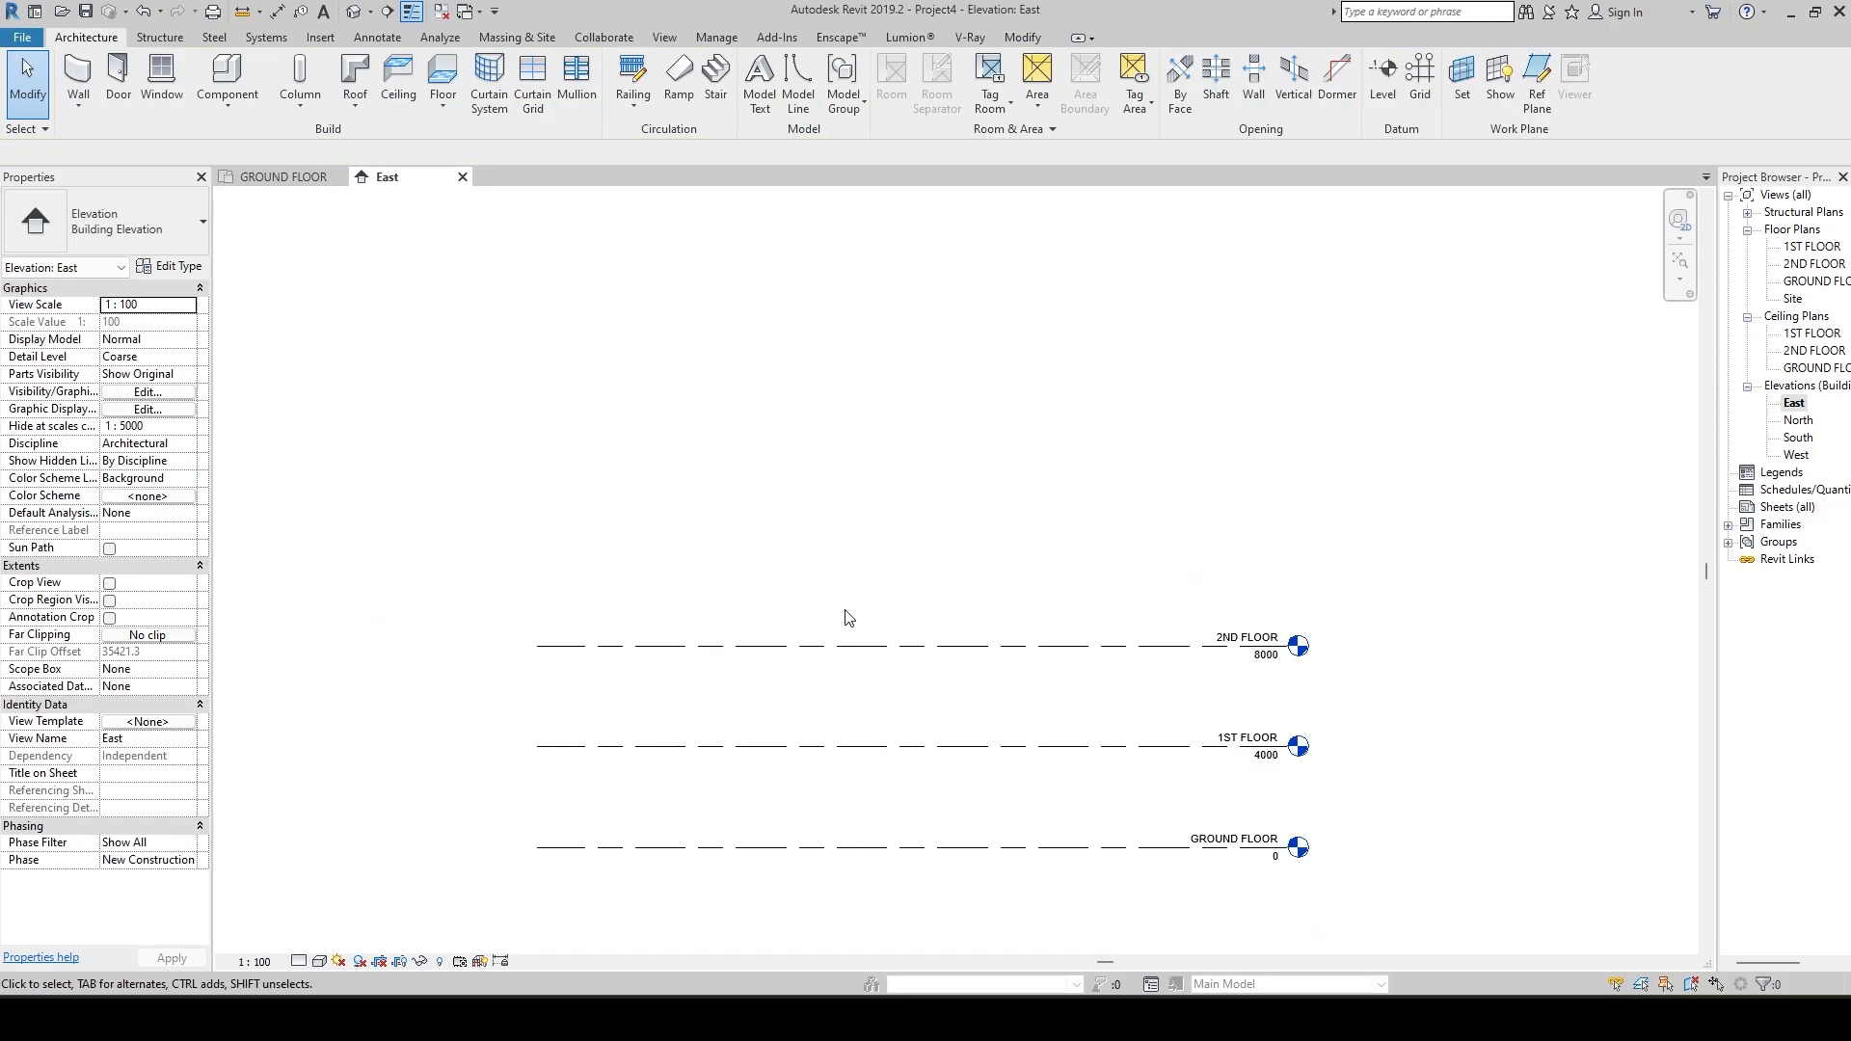
{"action": "left_click", "coordinate": [754, 655]}
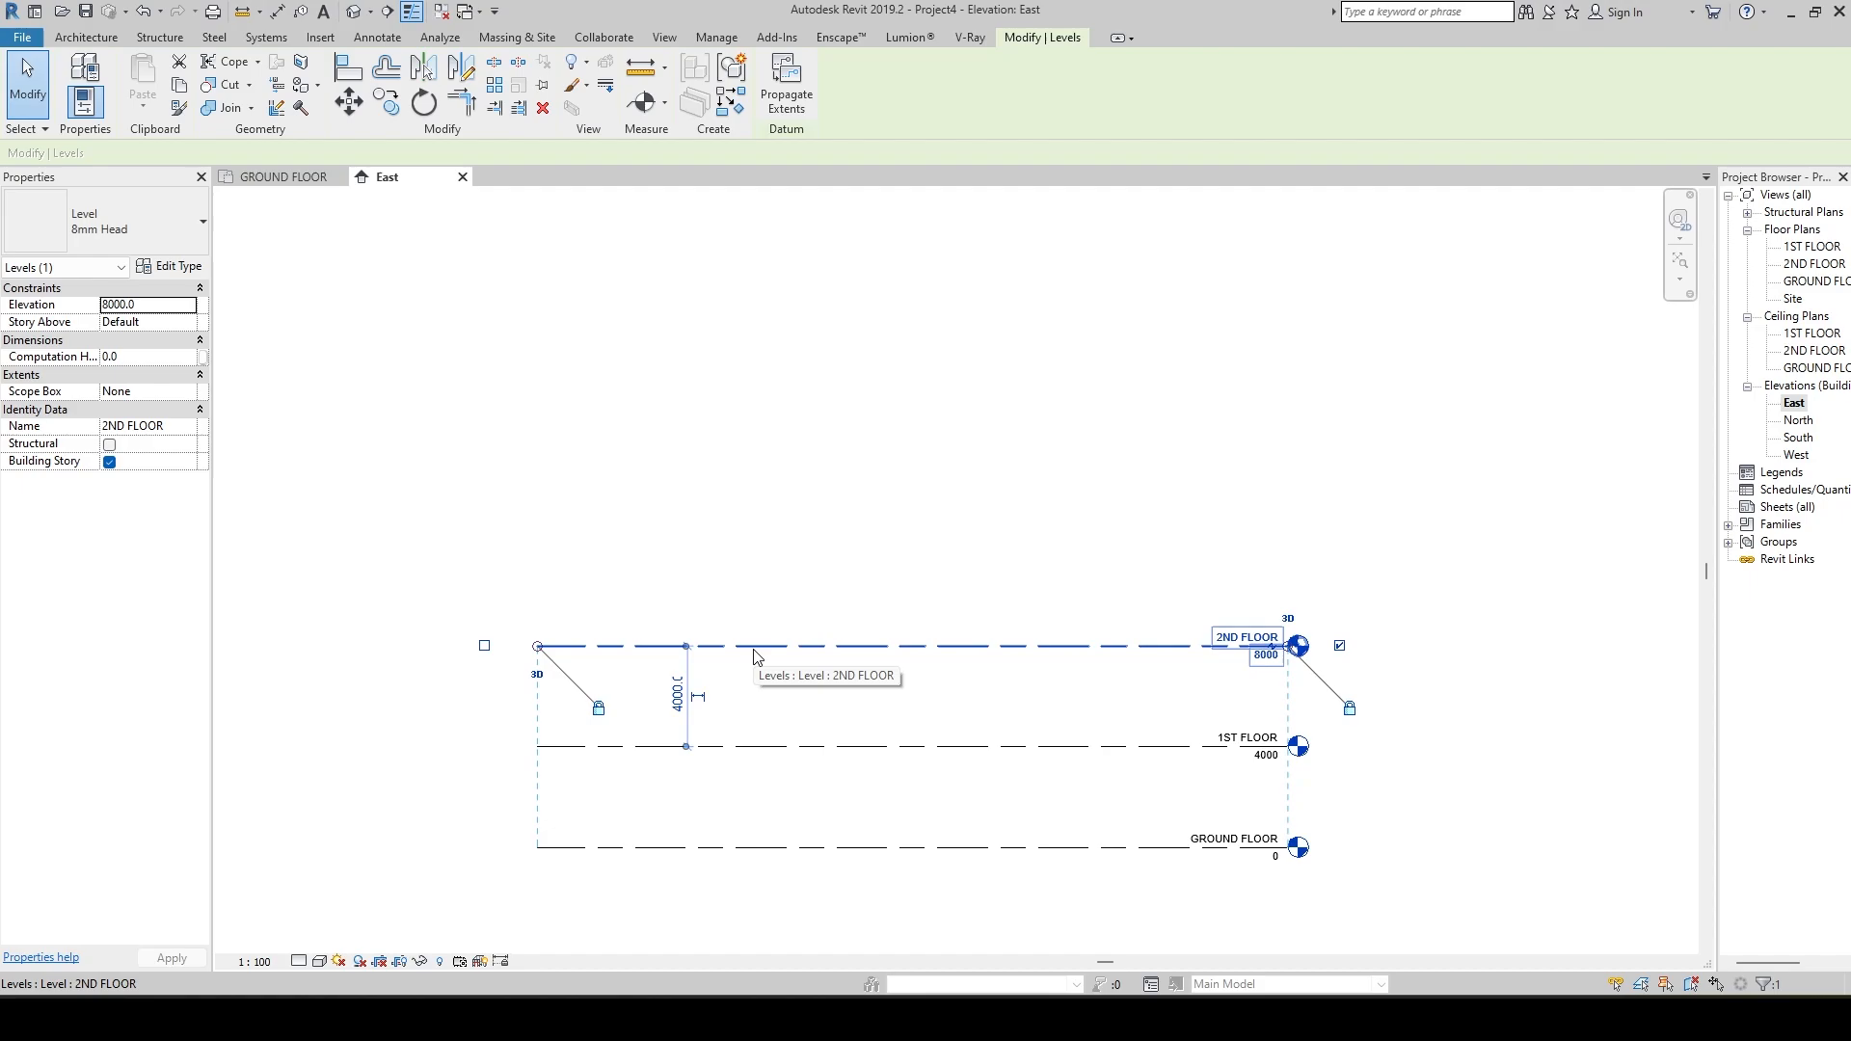
{"action": "key", "text": "Escape"}
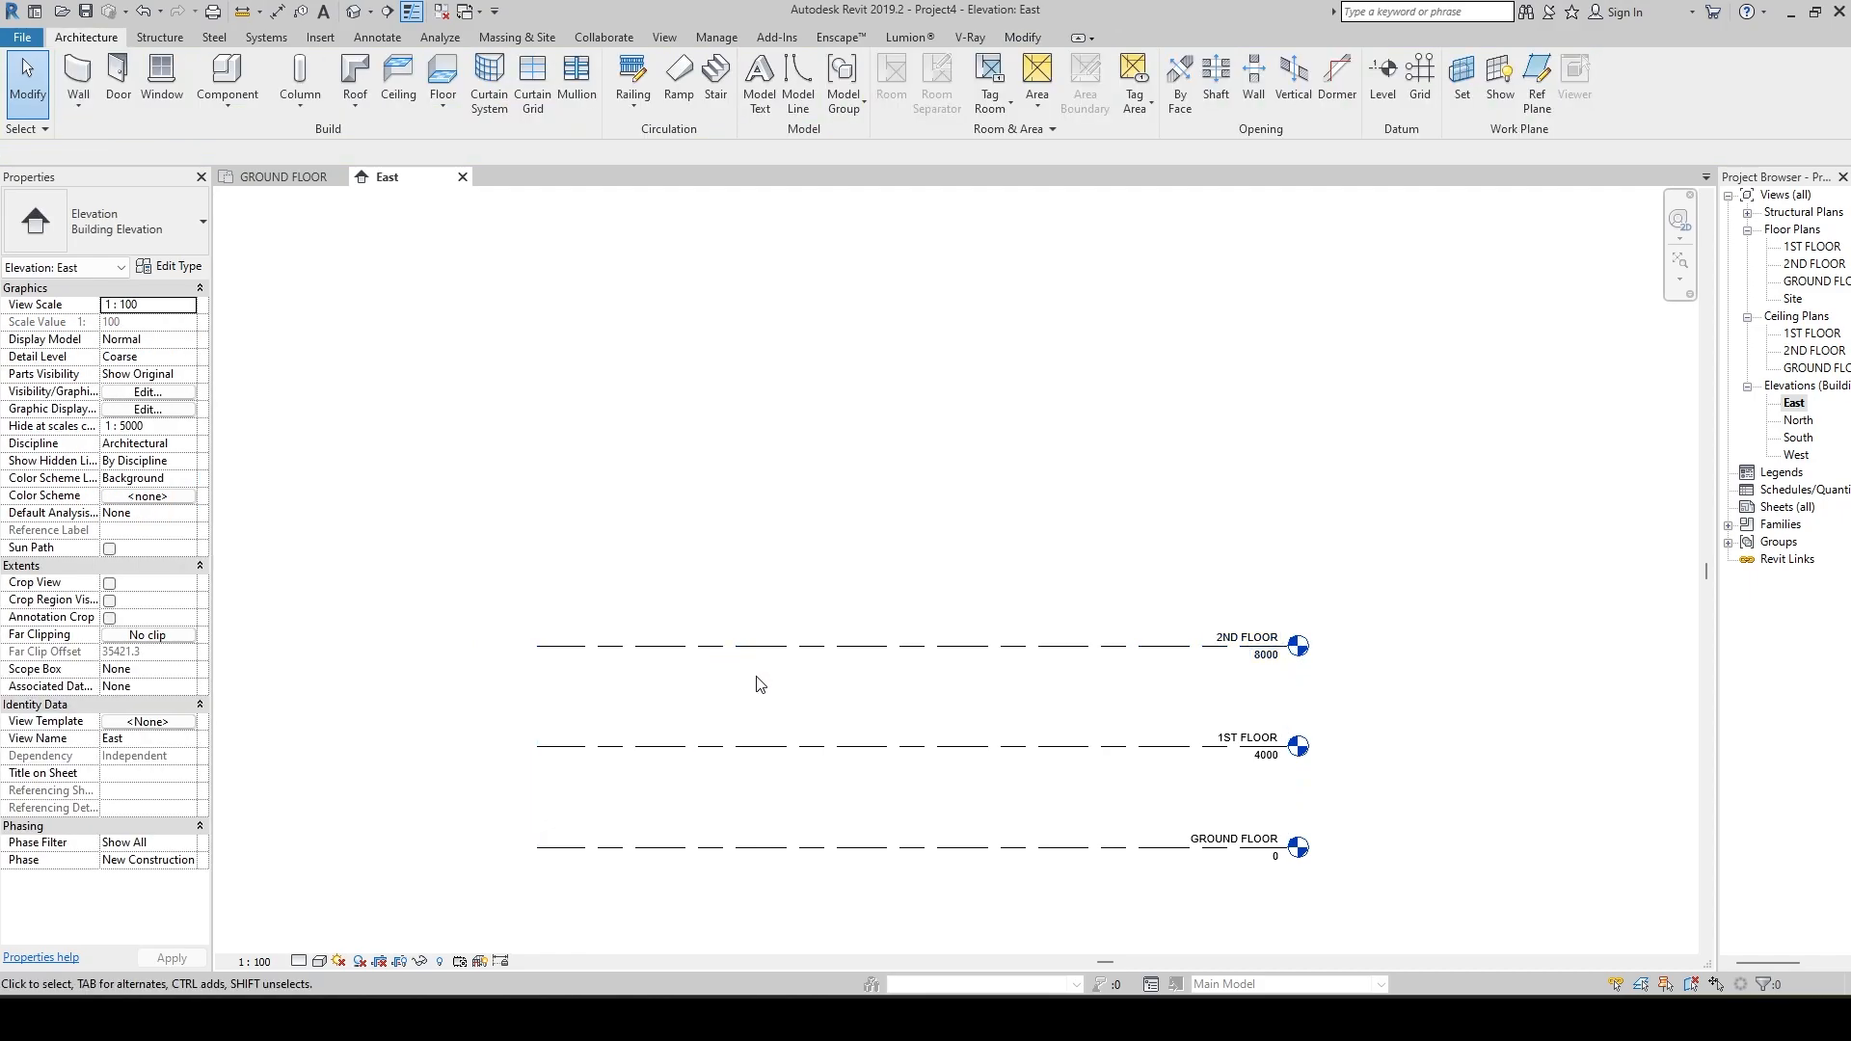
{"action": "left_click", "coordinate": [659, 646]}
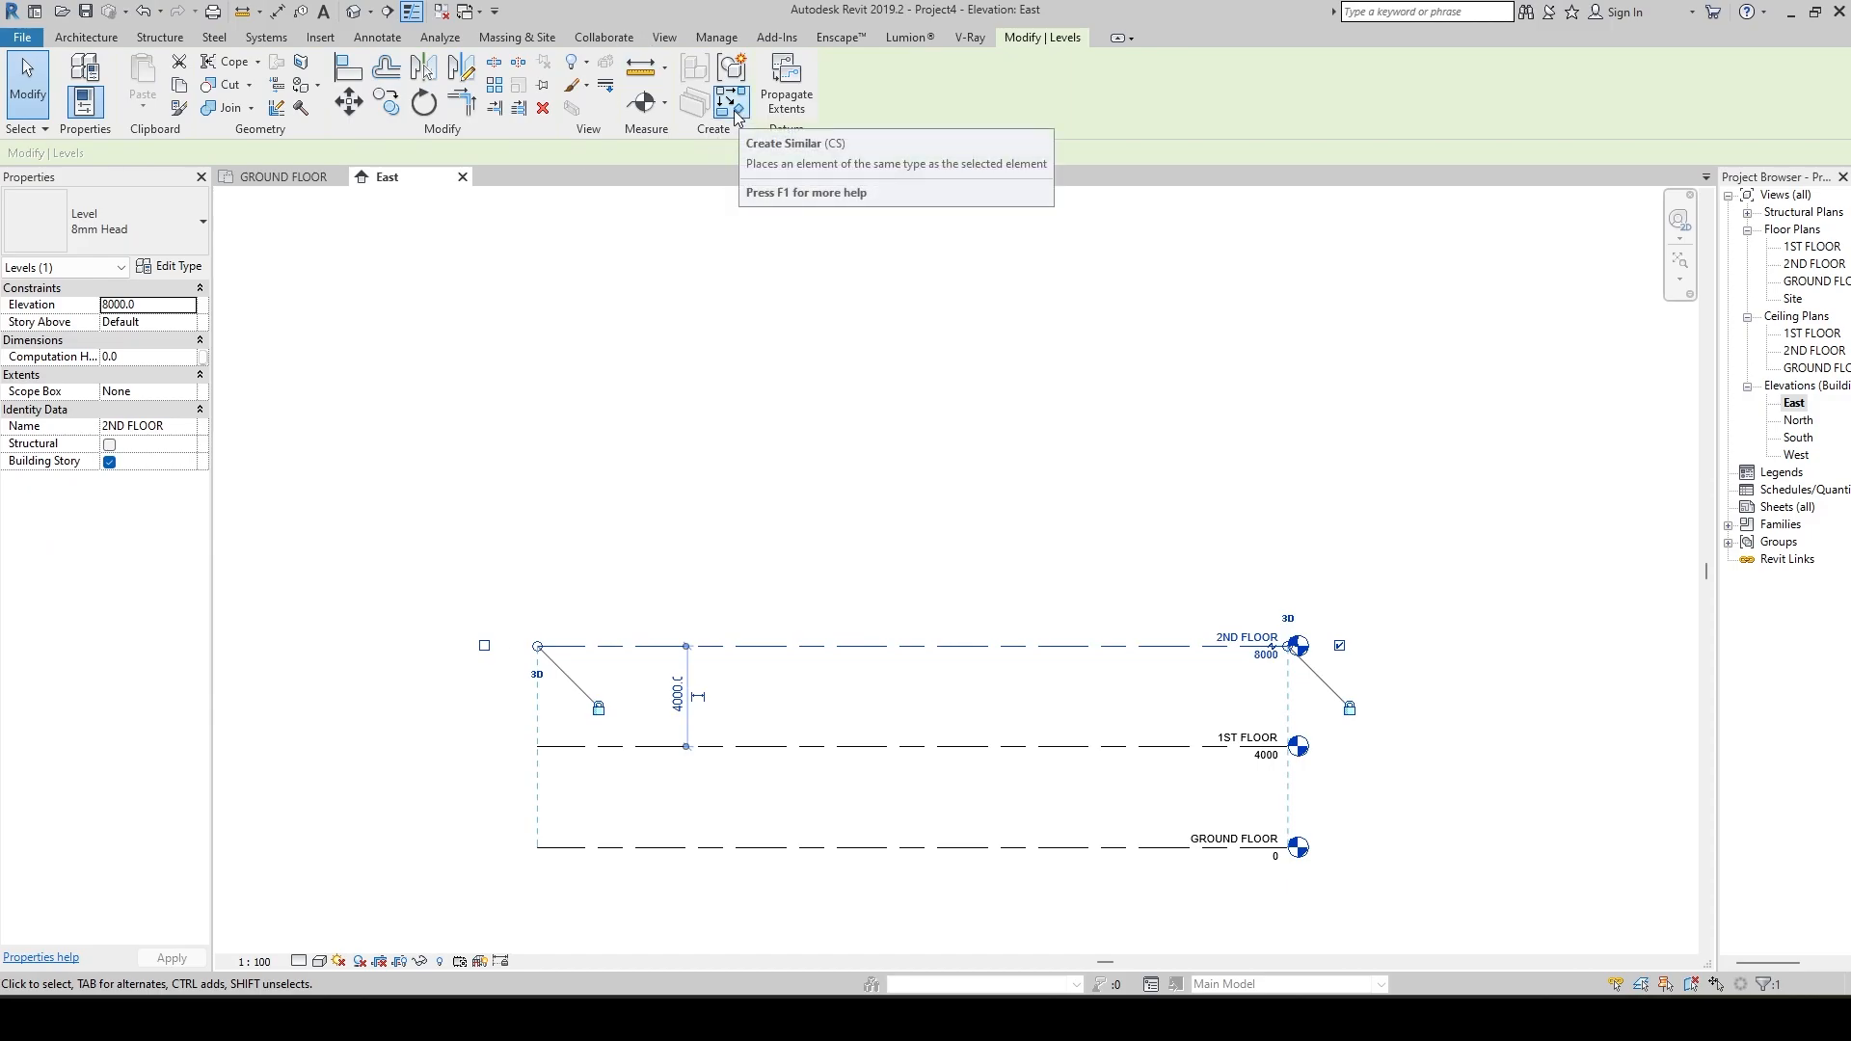
{"action": "key", "text": "l"}
{"action": "key", "text": "l"}
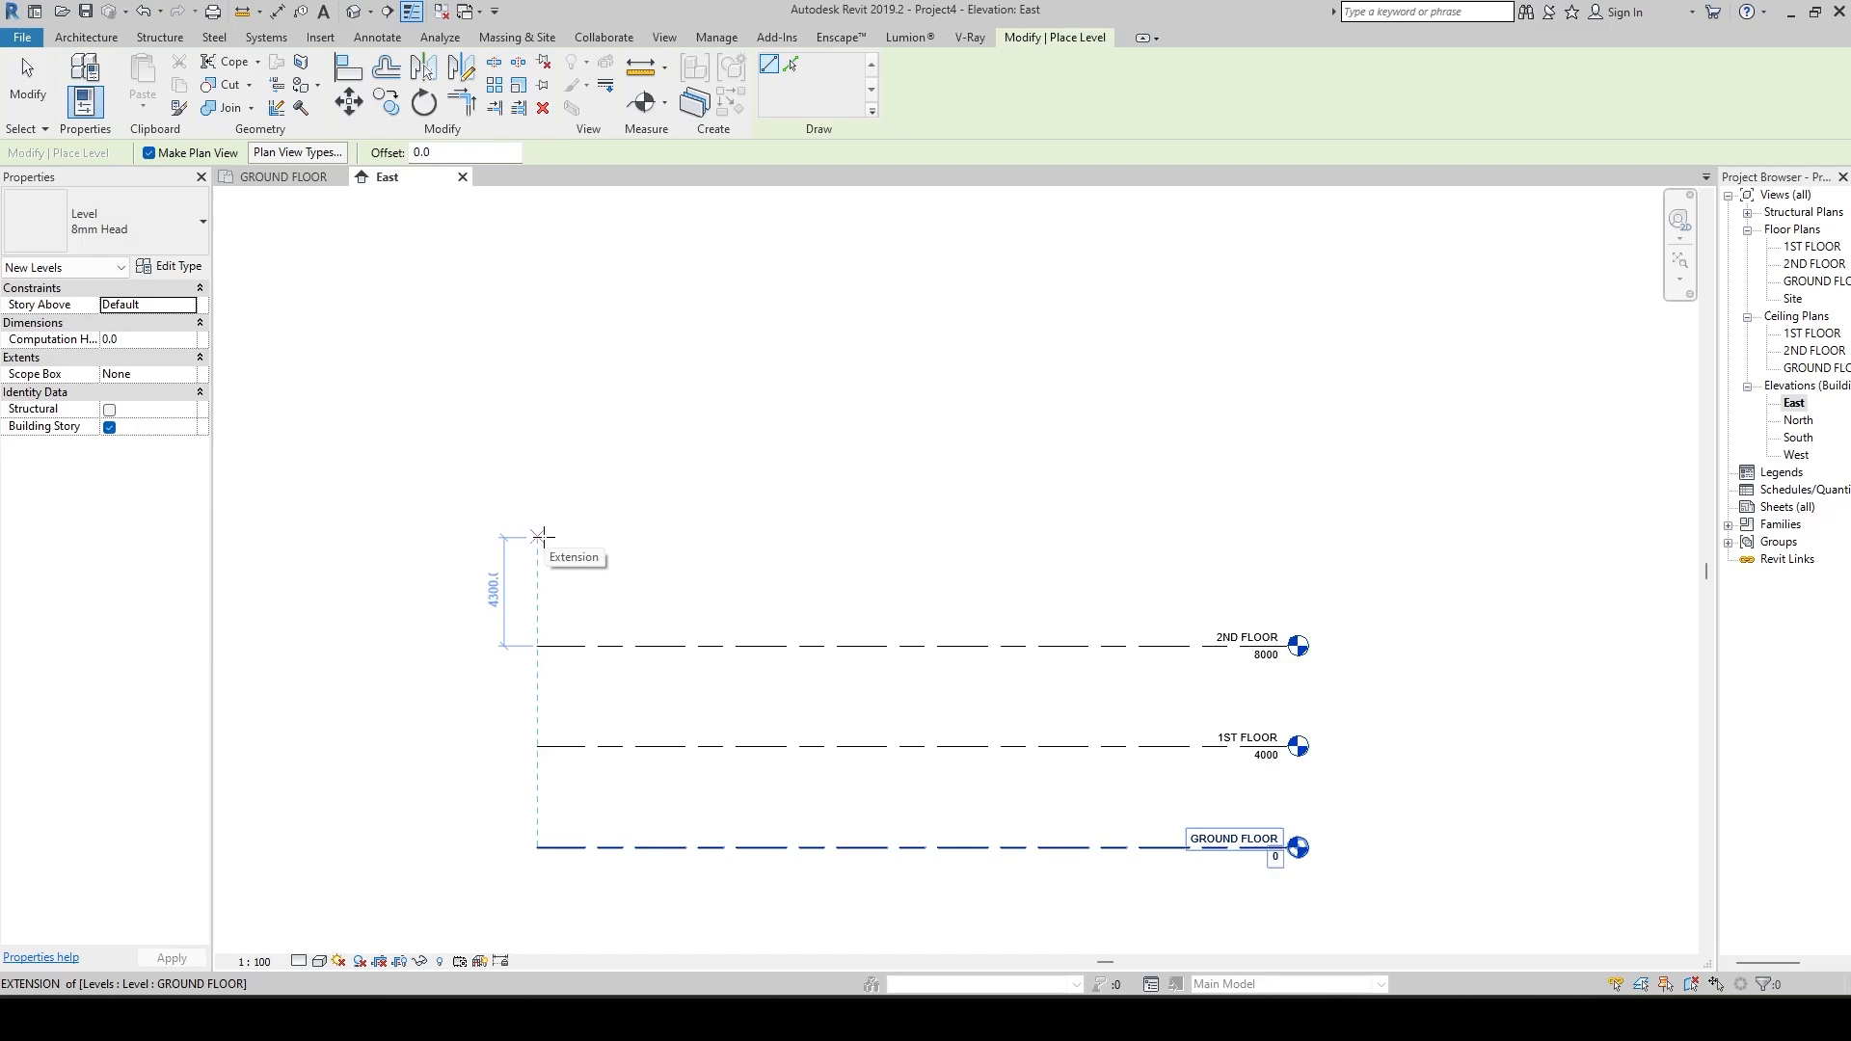
{"action": "type", "text": "4000"}
{"action": "key", "text": "Return"}
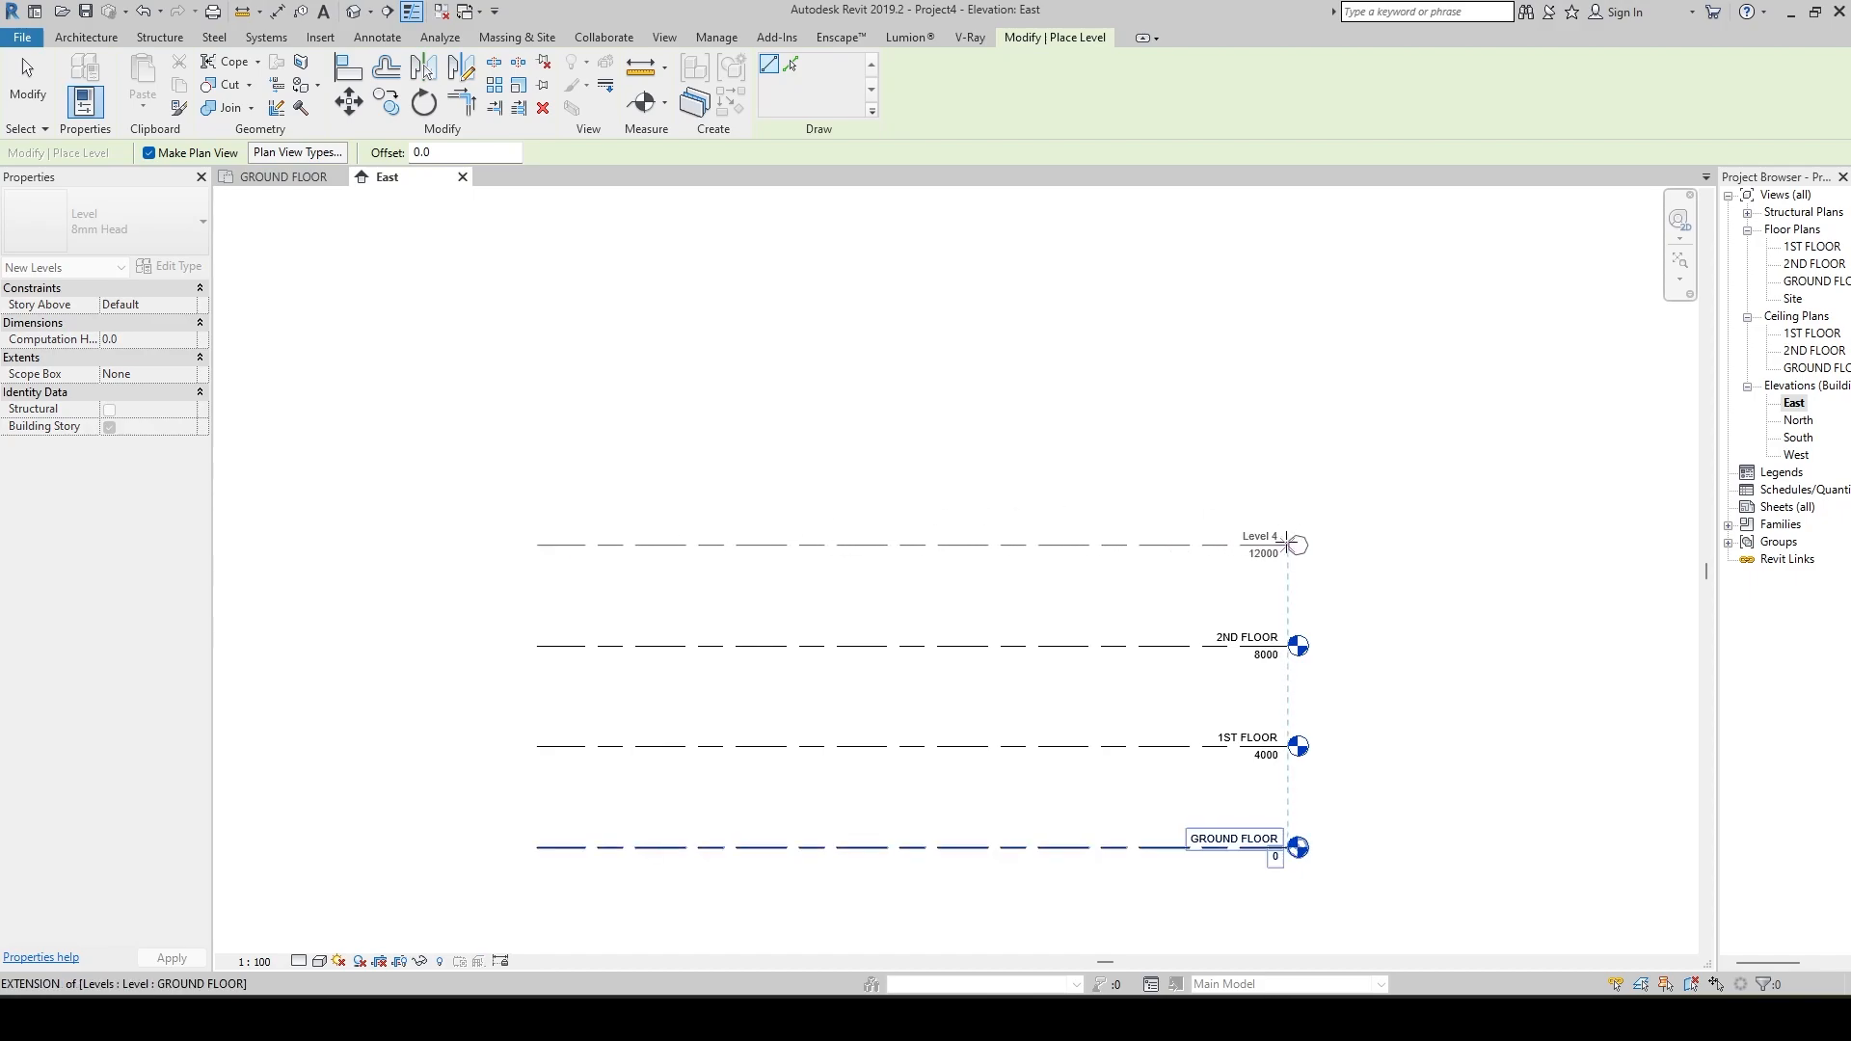
{"action": "left_click", "coordinate": [1288, 543]}
{"action": "scroll", "coordinate": [1444, 599], "scroll_direction": "up", "scroll_amount": 3}
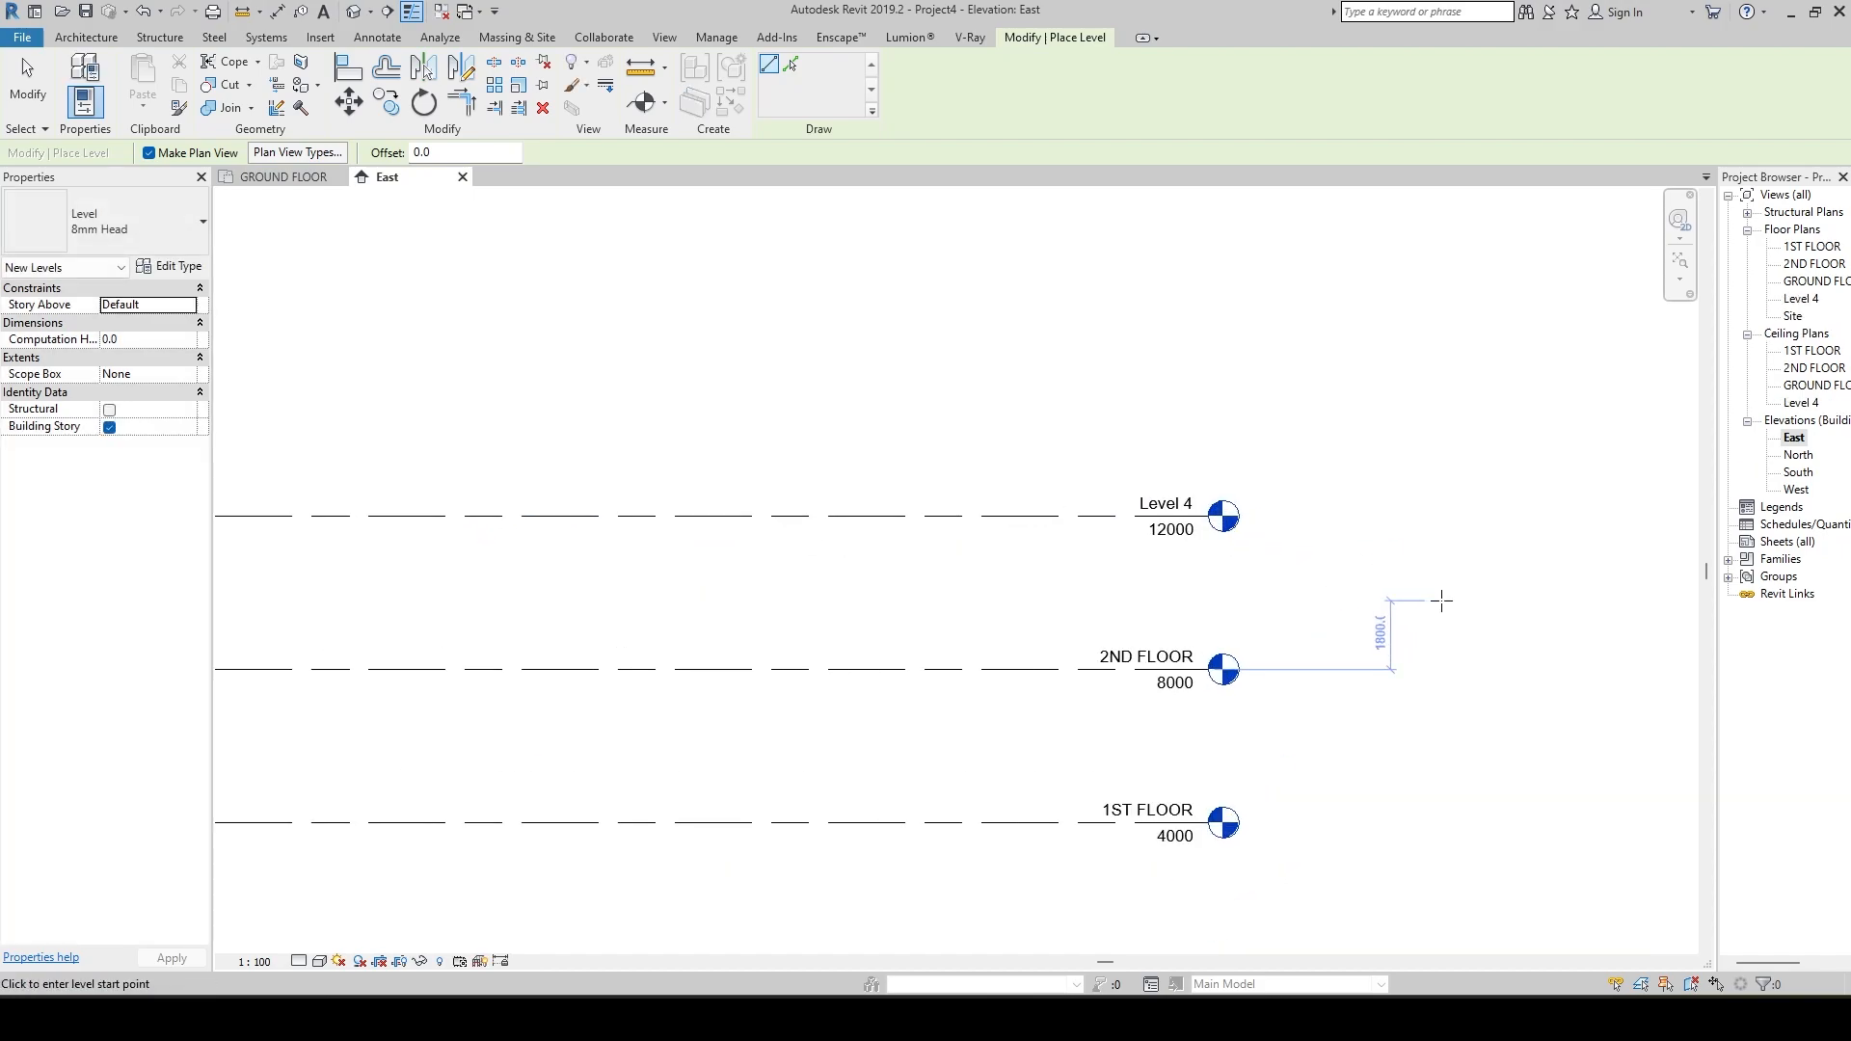
{"action": "middle_click_drag", "start_coordinate": [1442, 599], "coordinate": [1582, 550]}
{"action": "scroll", "coordinate": [1571, 556], "scroll_direction": "down", "scroll_amount": 4}
{"action": "key", "text": "Escape"}
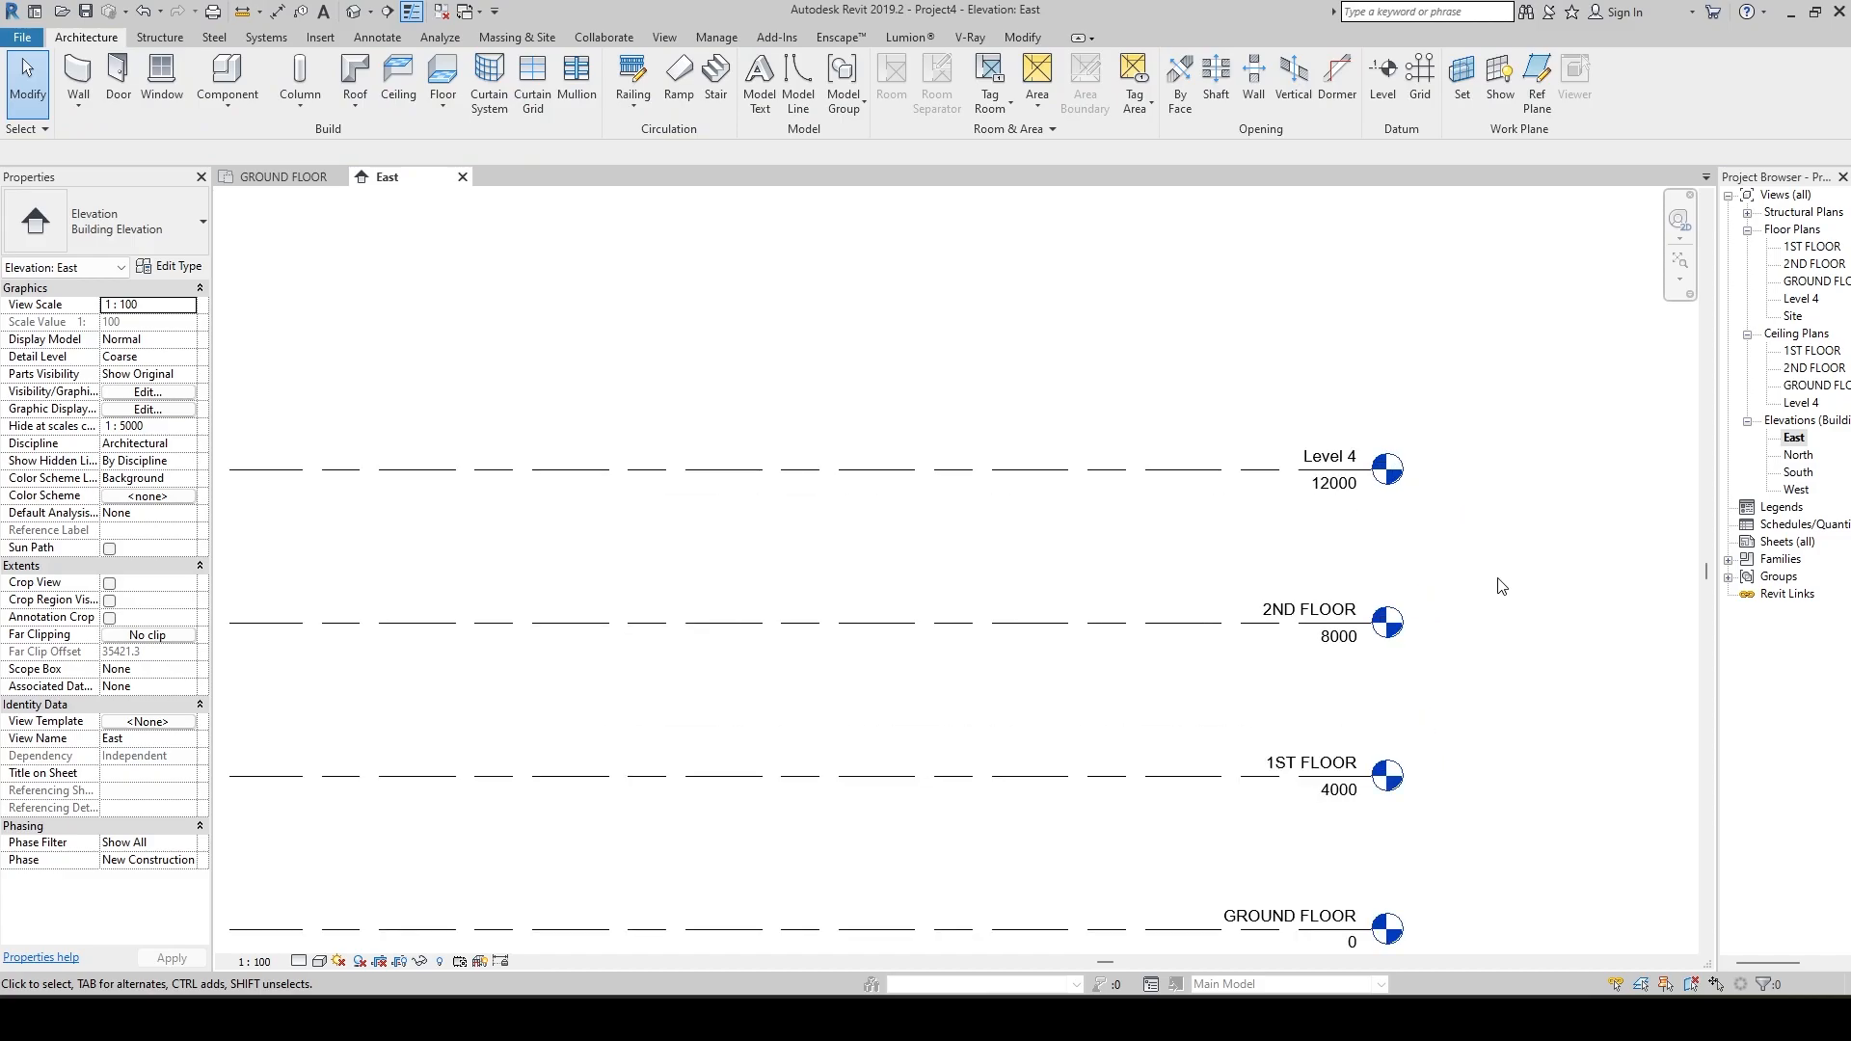
Rename the new topmost level at elevation 12000 as 3RD FLOOR.
{"action": "scroll", "coordinate": [1350, 733], "scroll_direction": "up", "scroll_amount": 3}
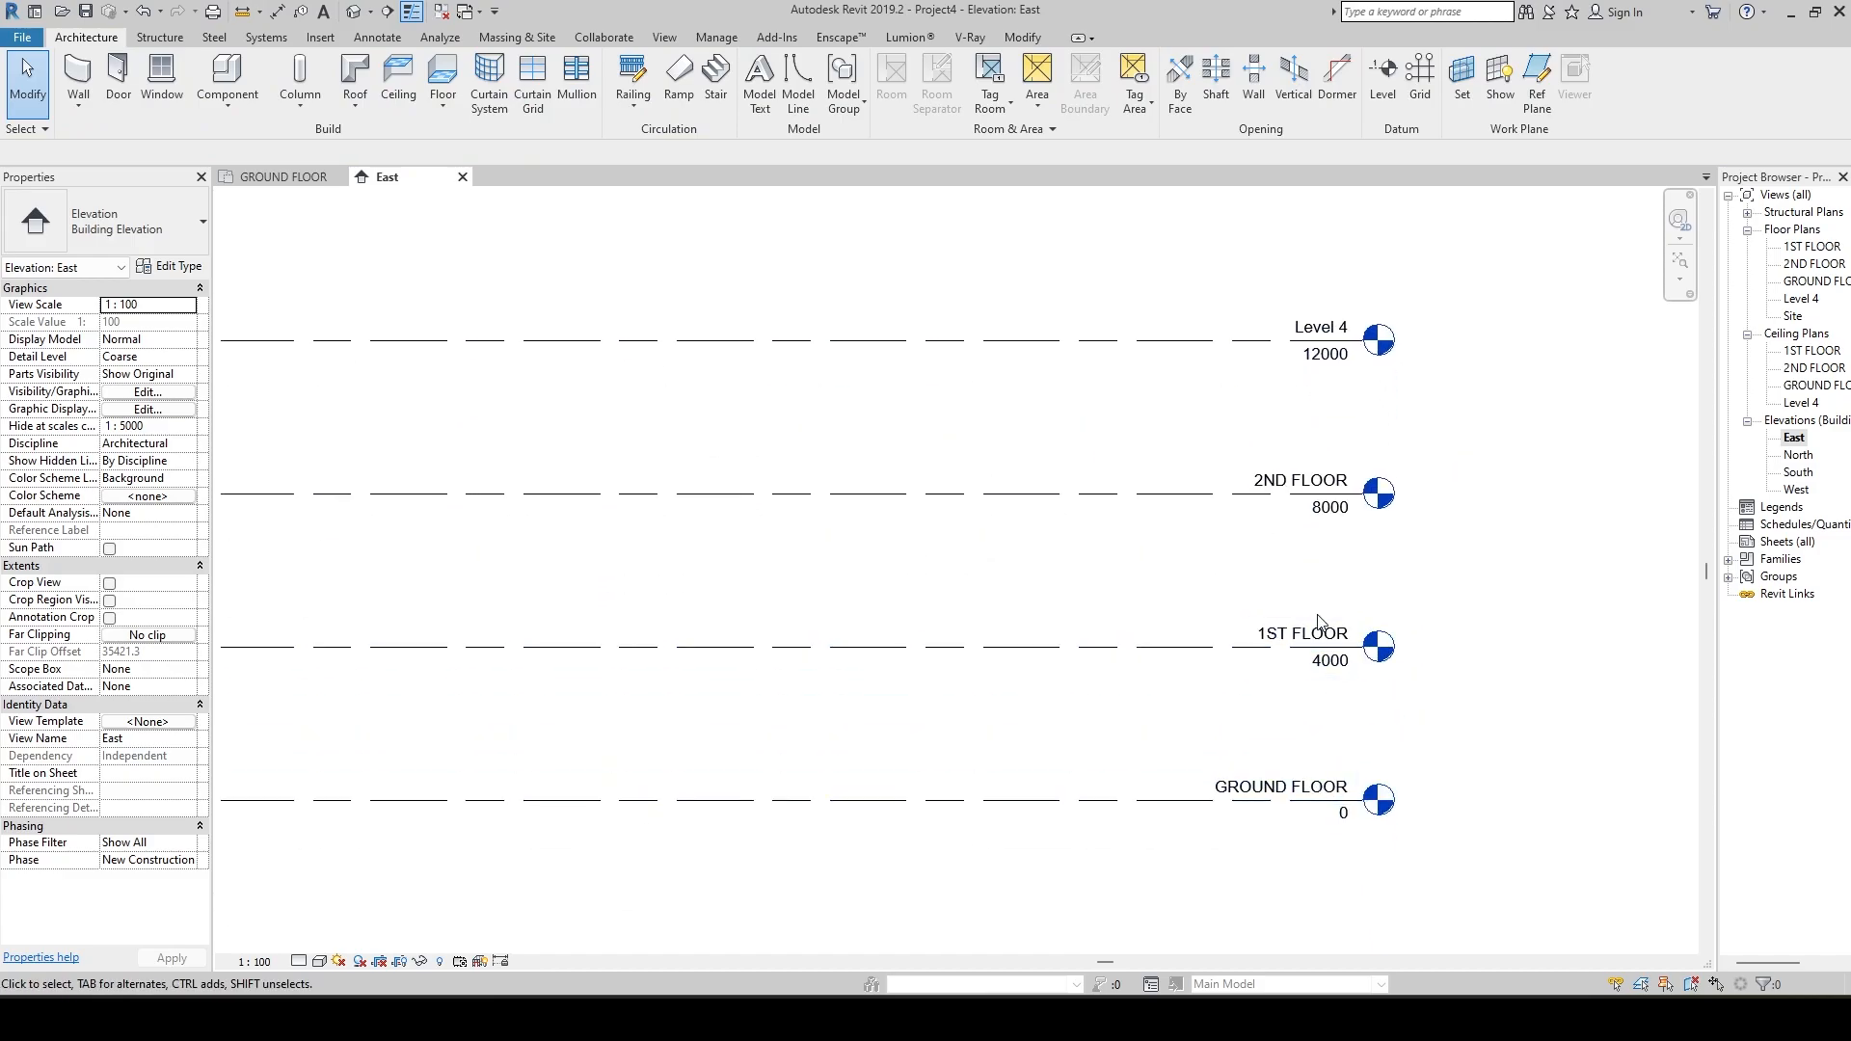
{"action": "middle_click_drag", "start_coordinate": [1347, 364], "coordinate": [1350, 663]}
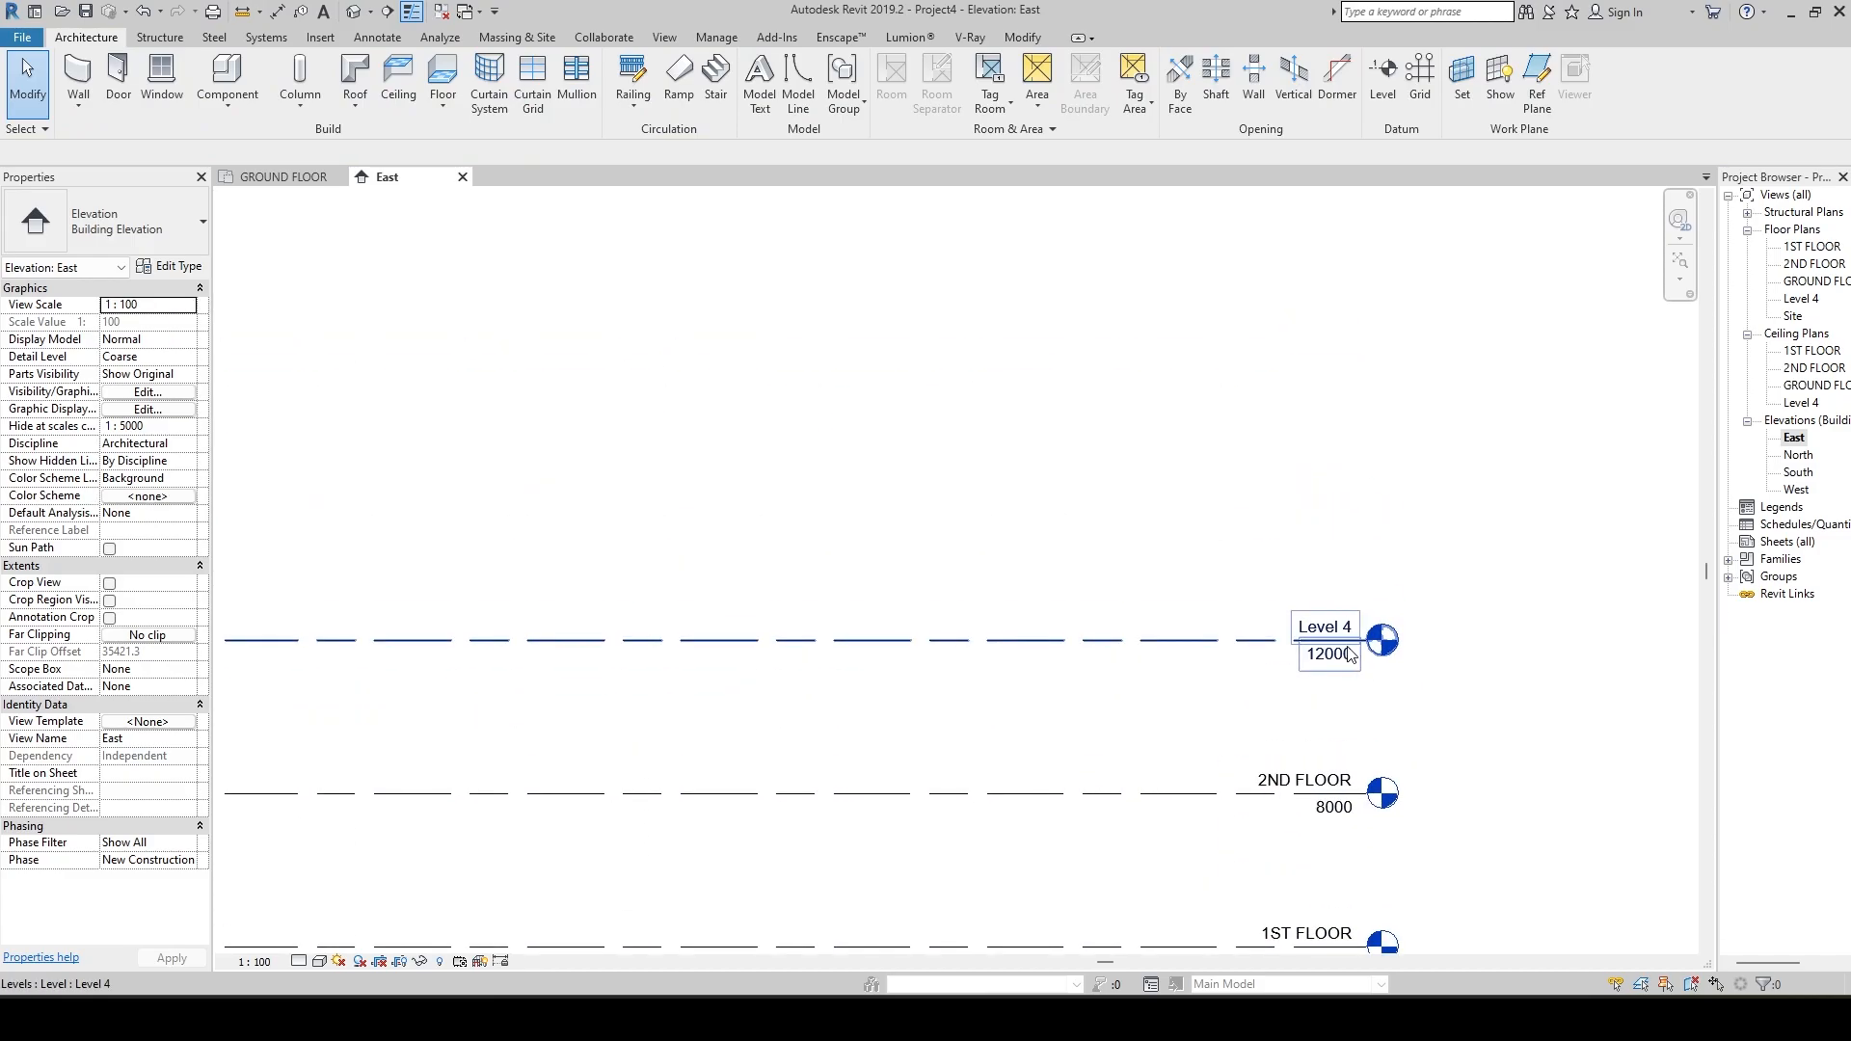
{"action": "left_click", "coordinate": [1336, 633]}
{"action": "left_click", "coordinate": [1335, 631]}
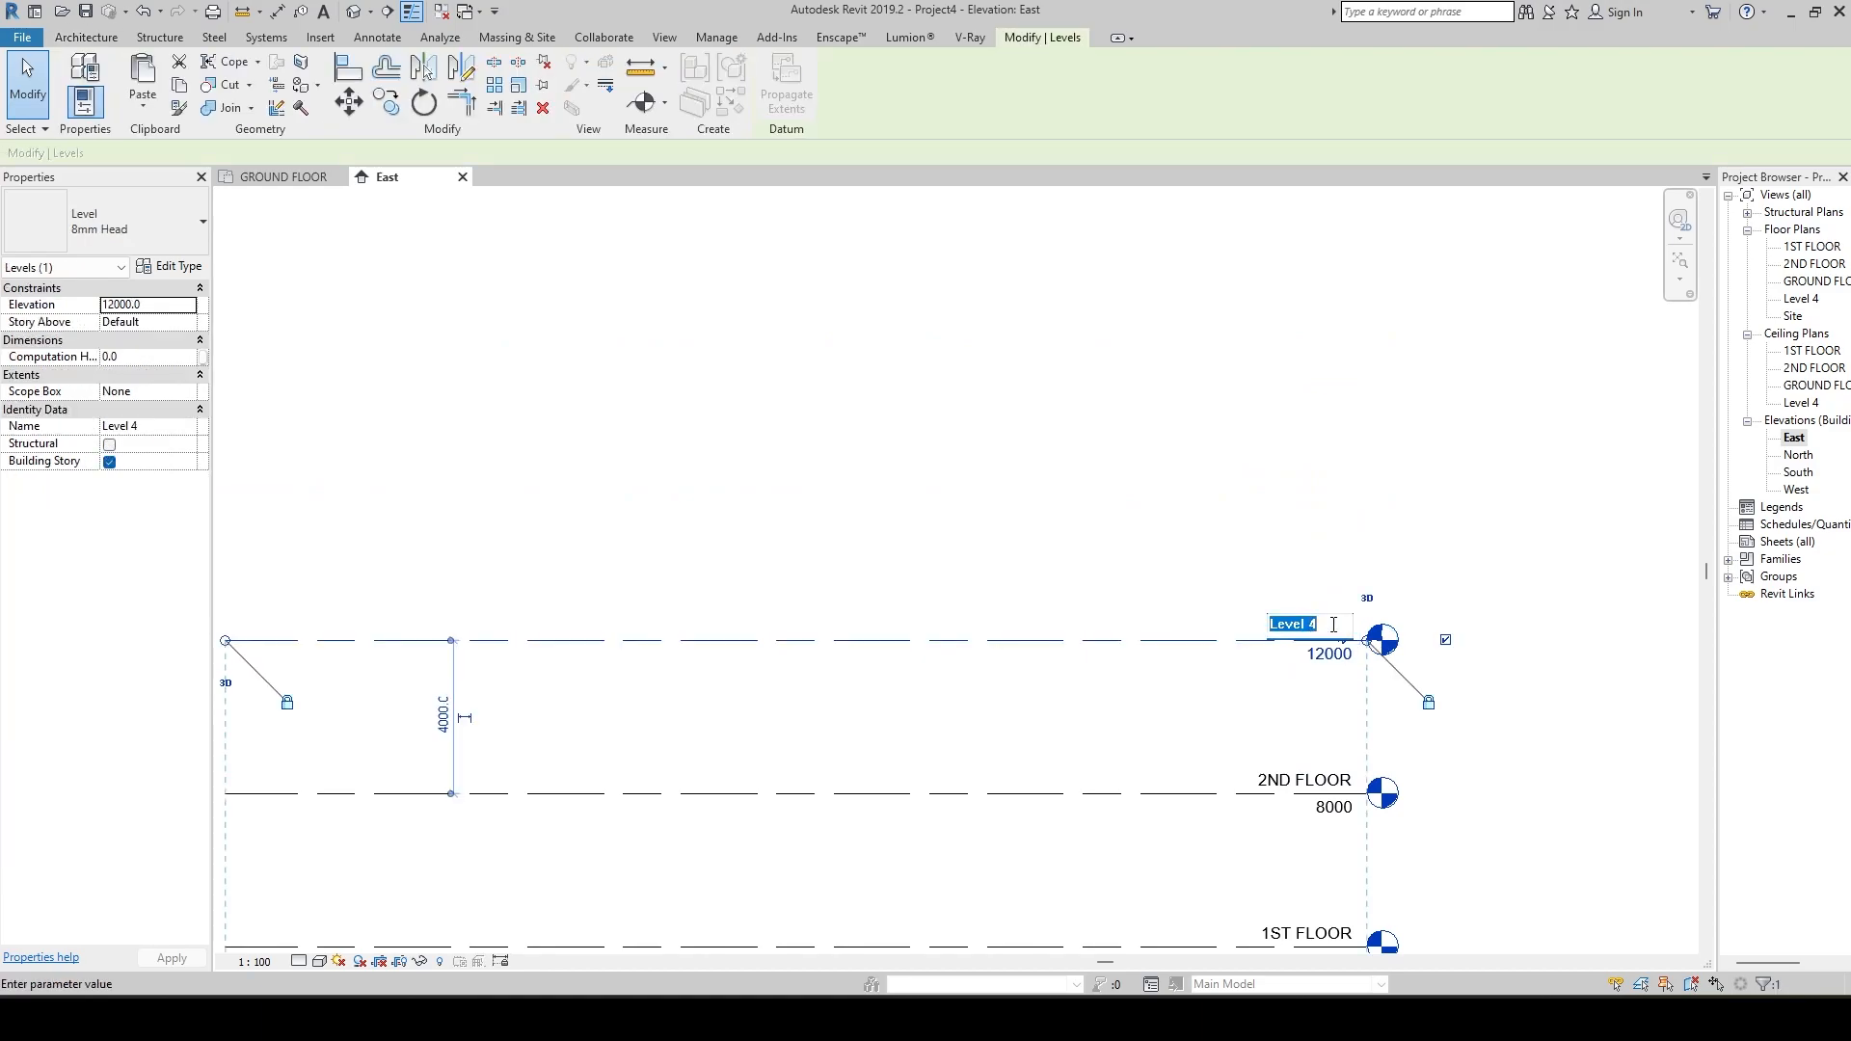
{"action": "type", "text": "3RD FLOOR"}
{"action": "key", "text": "Return"}
{"action": "left_click", "coordinate": [1264, 566]}
Create a level above 3RD FLOOR with Pick Lines, using an offset of 4000 mm from its line.
{"action": "scroll", "coordinate": [1264, 566], "scroll_direction": "down", "scroll_amount": 2}
{"action": "middle_click_drag", "start_coordinate": [1286, 566], "coordinate": [1093, 579]}
{"action": "scroll", "coordinate": [991, 508], "scroll_direction": "up", "scroll_amount": 3}
{"action": "middle_click_drag", "start_coordinate": [1004, 507], "coordinate": [1281, 495]}
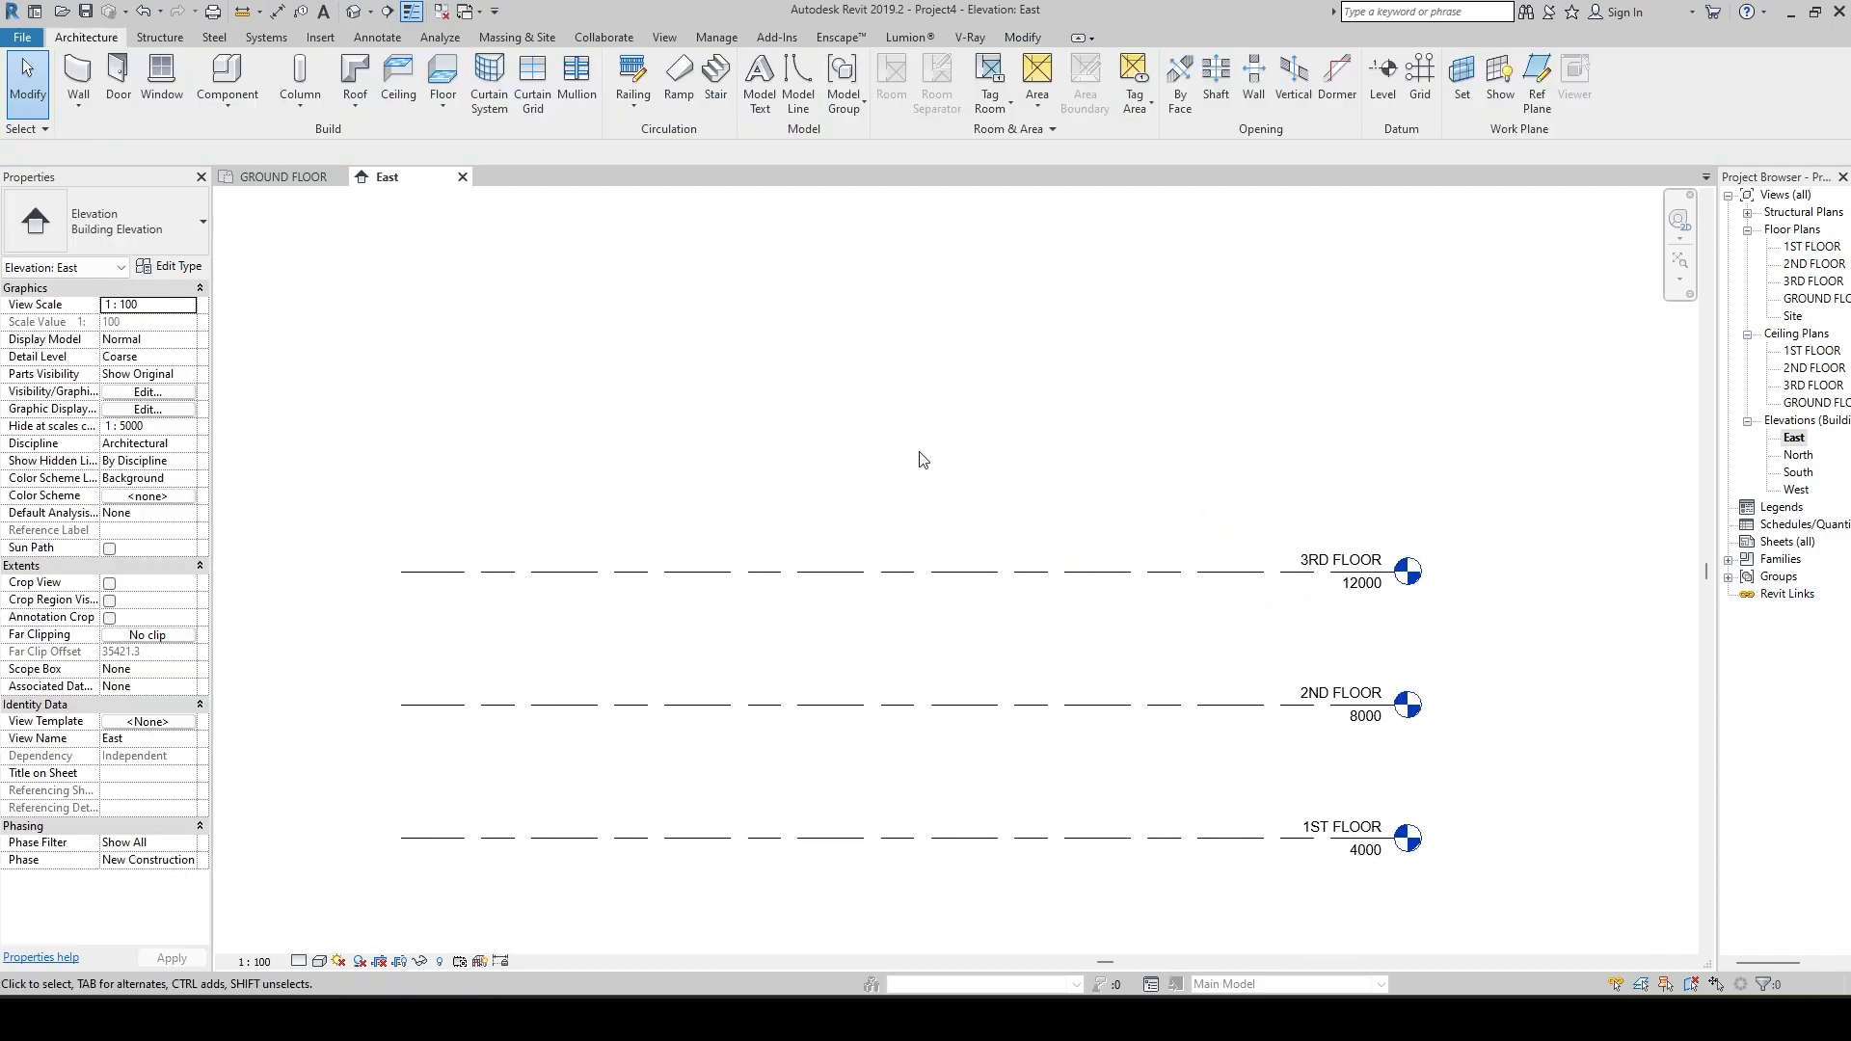
{"action": "scroll", "coordinate": [921, 457], "scroll_direction": "down", "scroll_amount": 2}
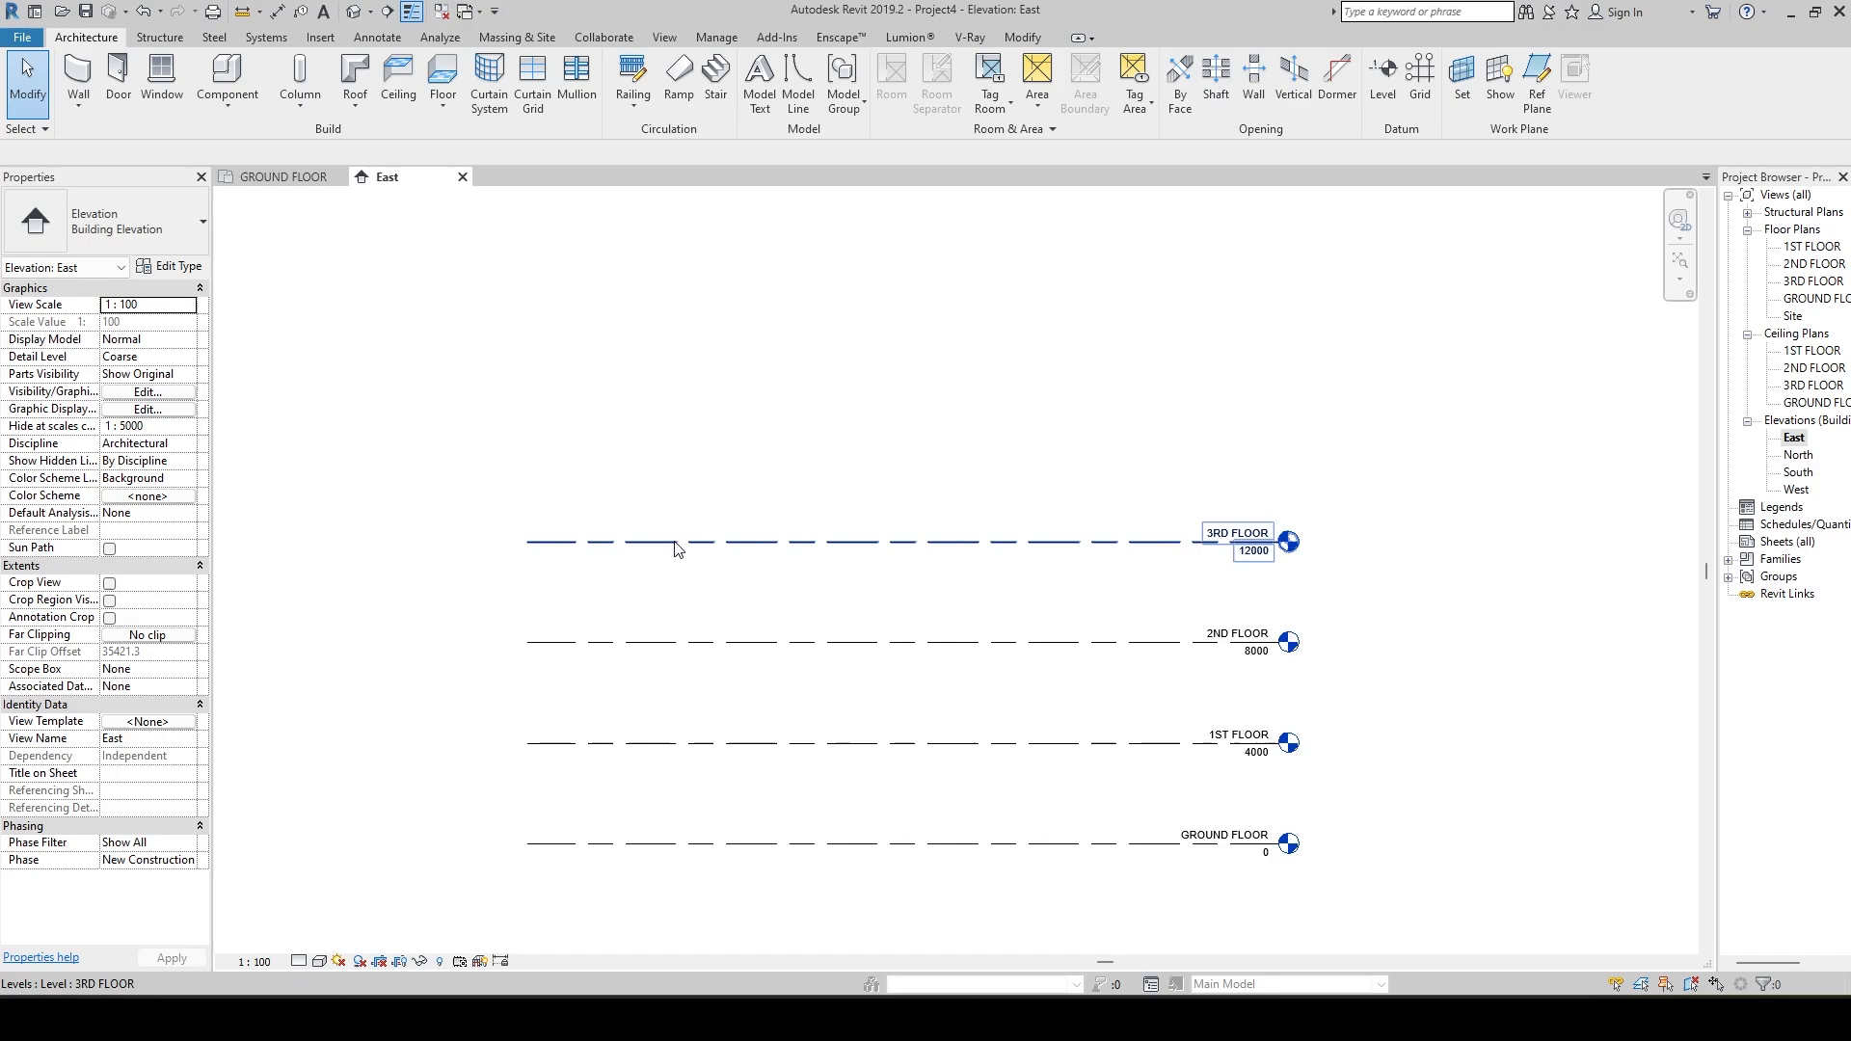
{"action": "middle_click_drag", "start_coordinate": [752, 577], "coordinate": [758, 702]}
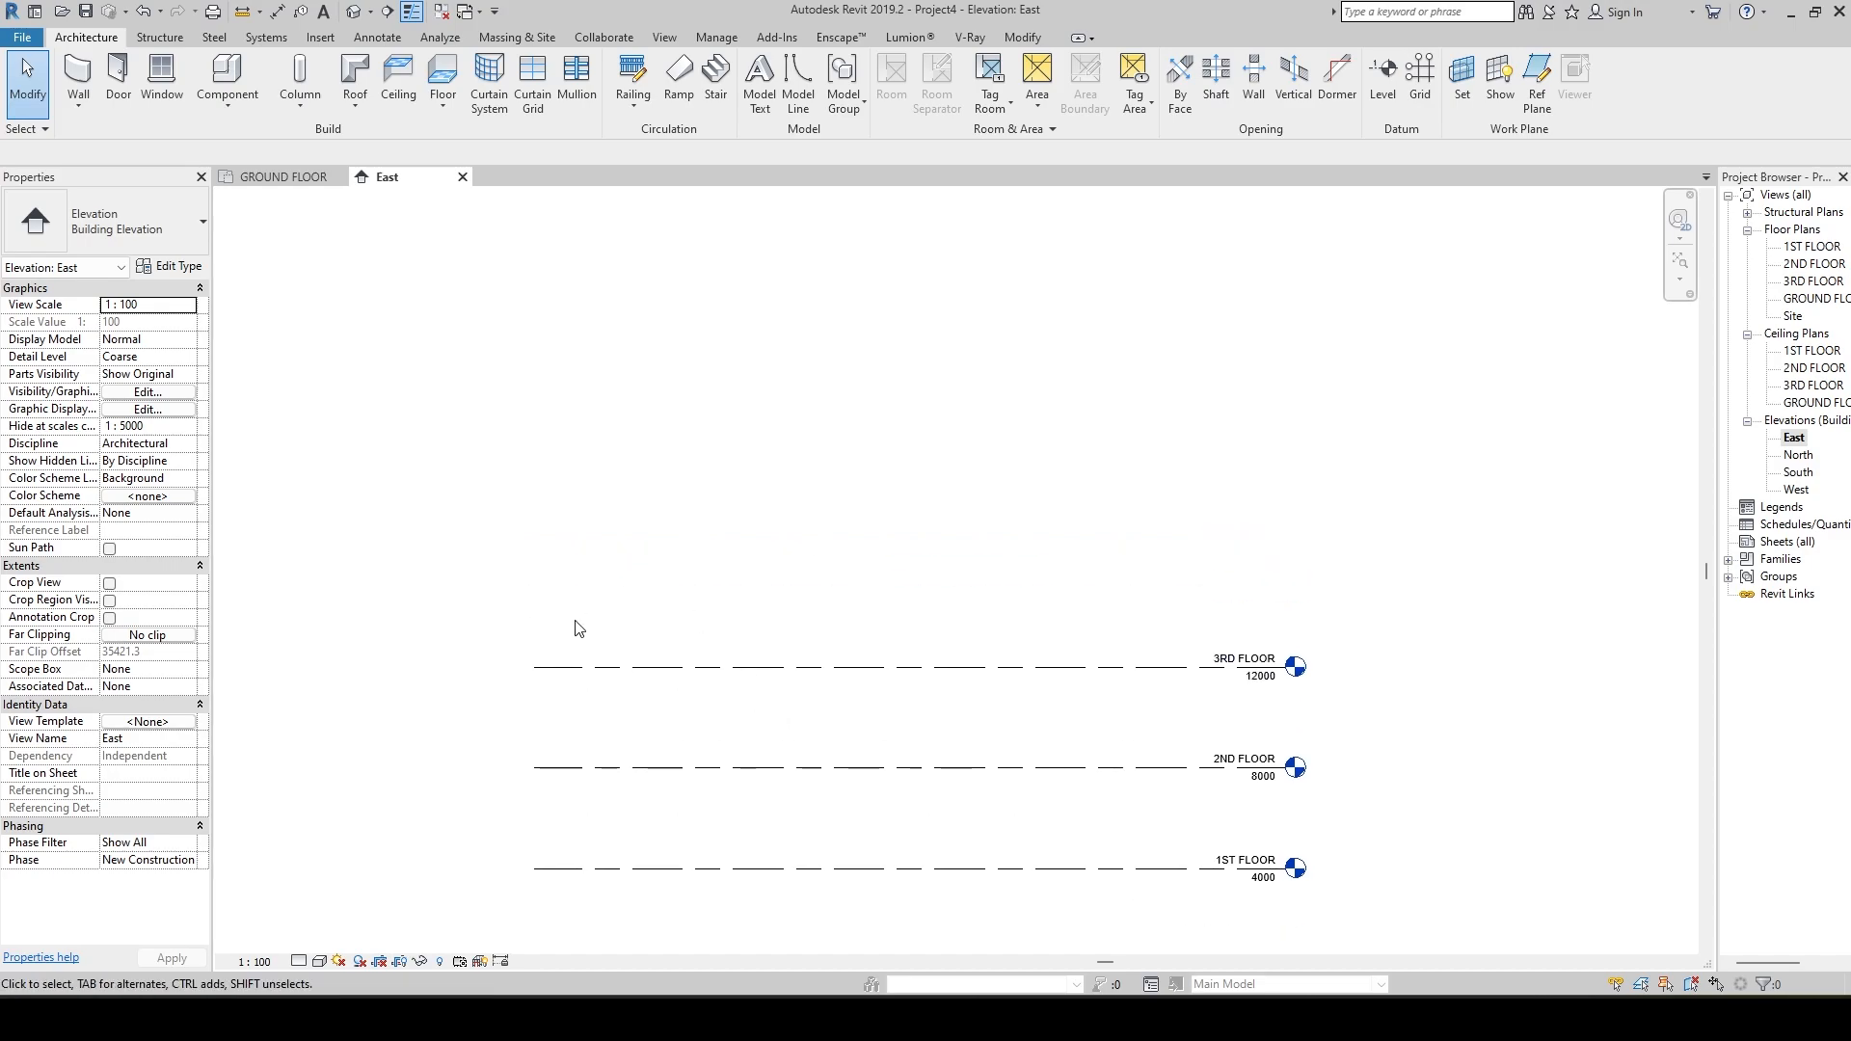
{"action": "left_click", "coordinate": [564, 666]}
{"action": "left_click", "coordinate": [593, 567]}
{"action": "left_click", "coordinate": [576, 667]}
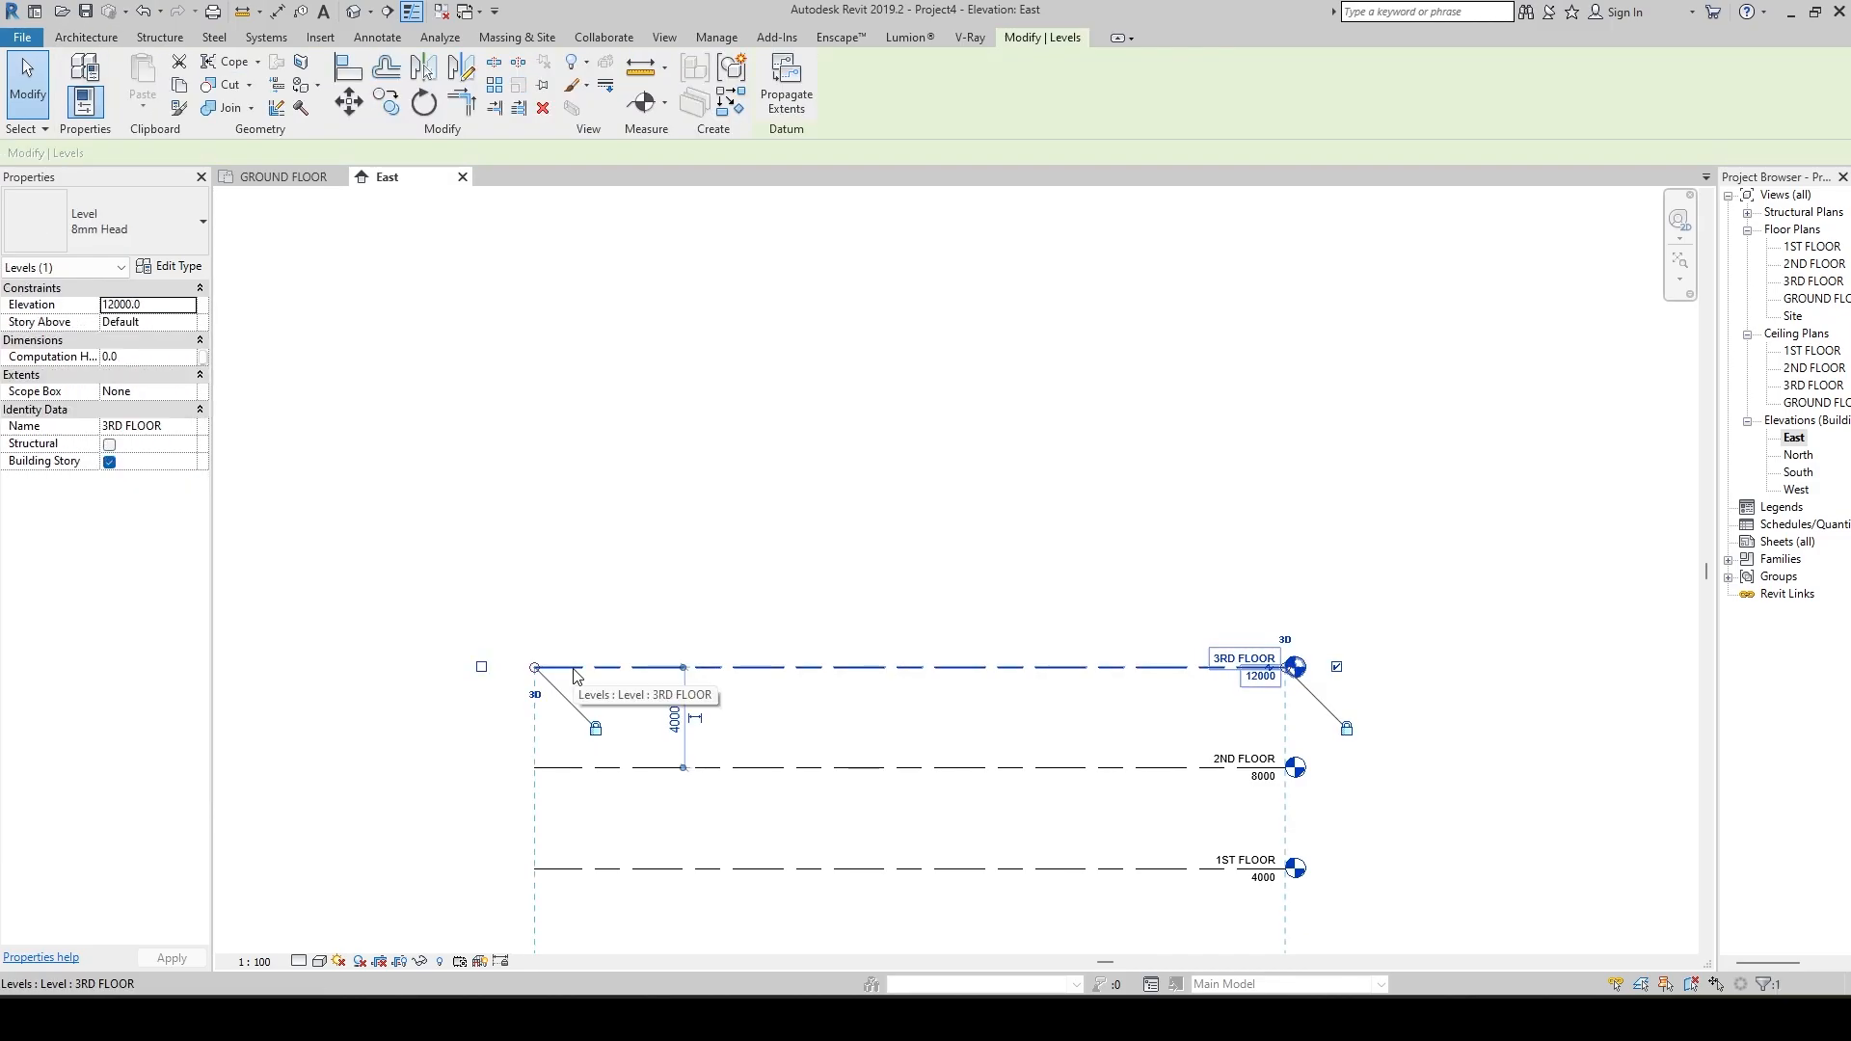
{"action": "key", "text": "l"}
{"action": "key", "text": "l"}
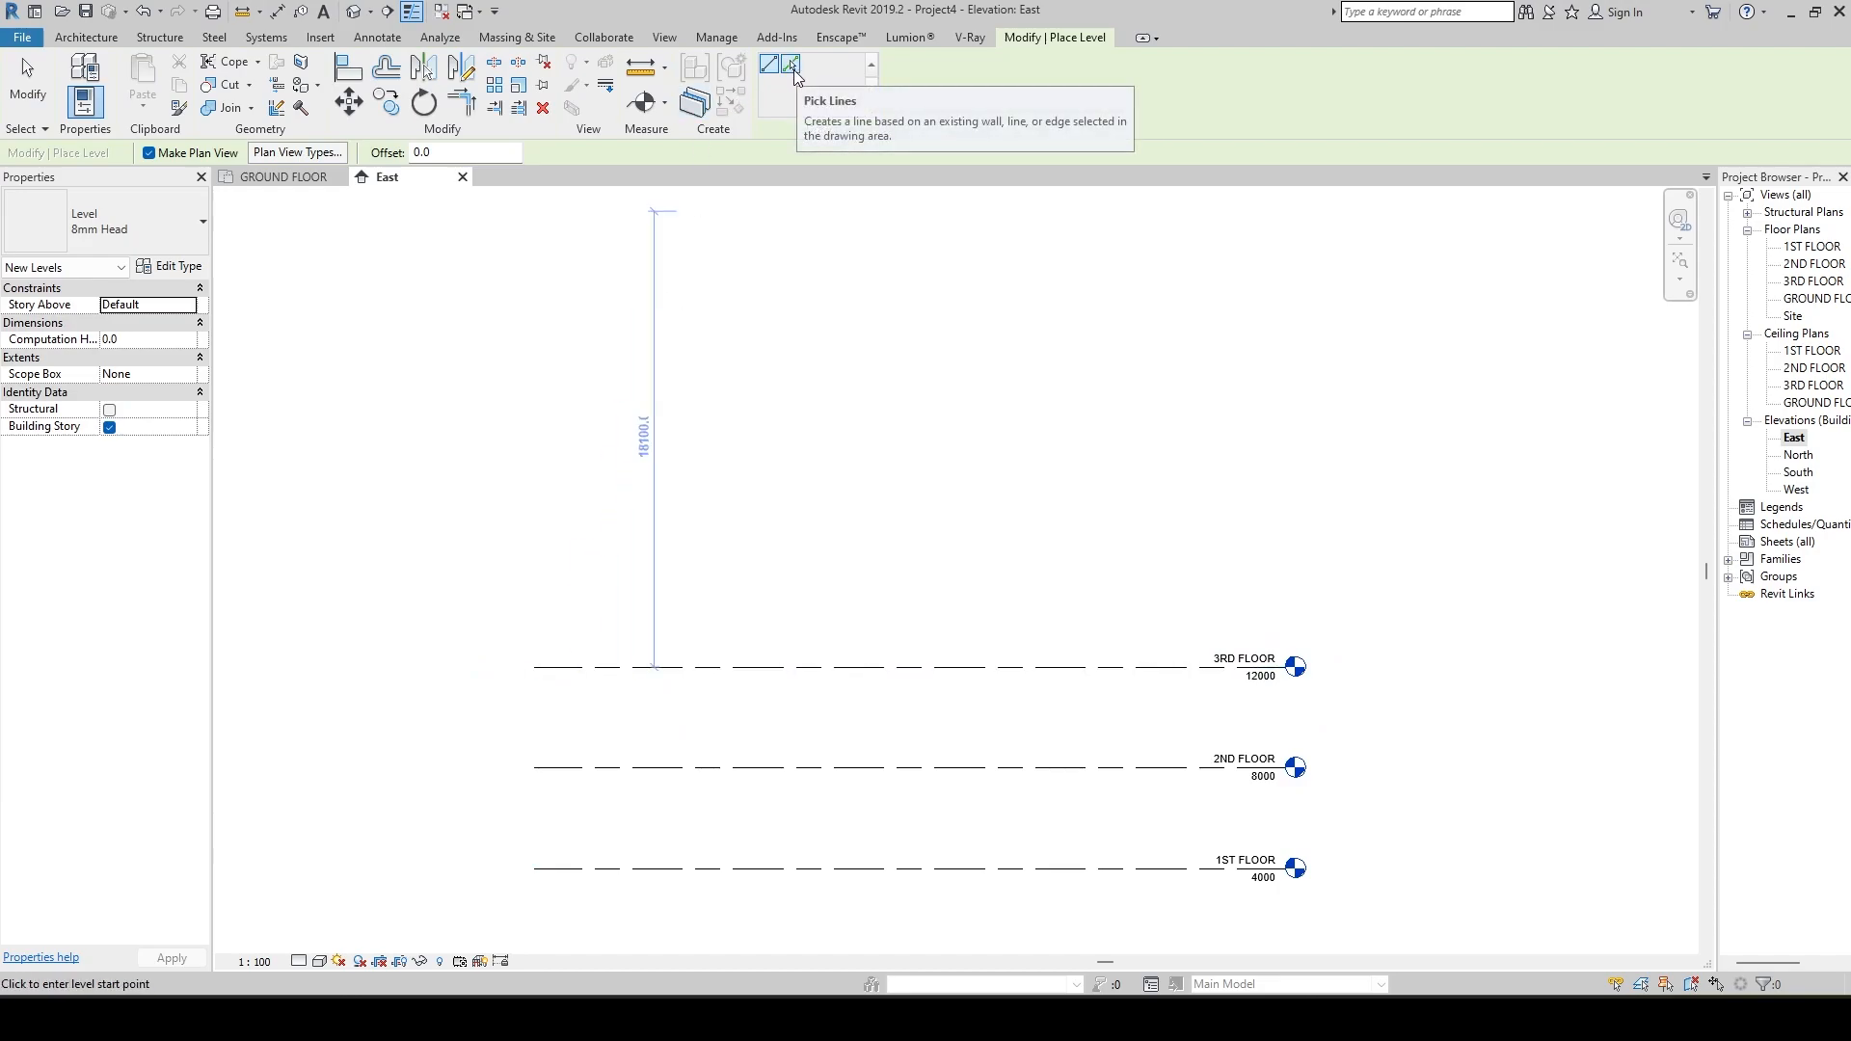
{"action": "left_click", "coordinate": [792, 70]}
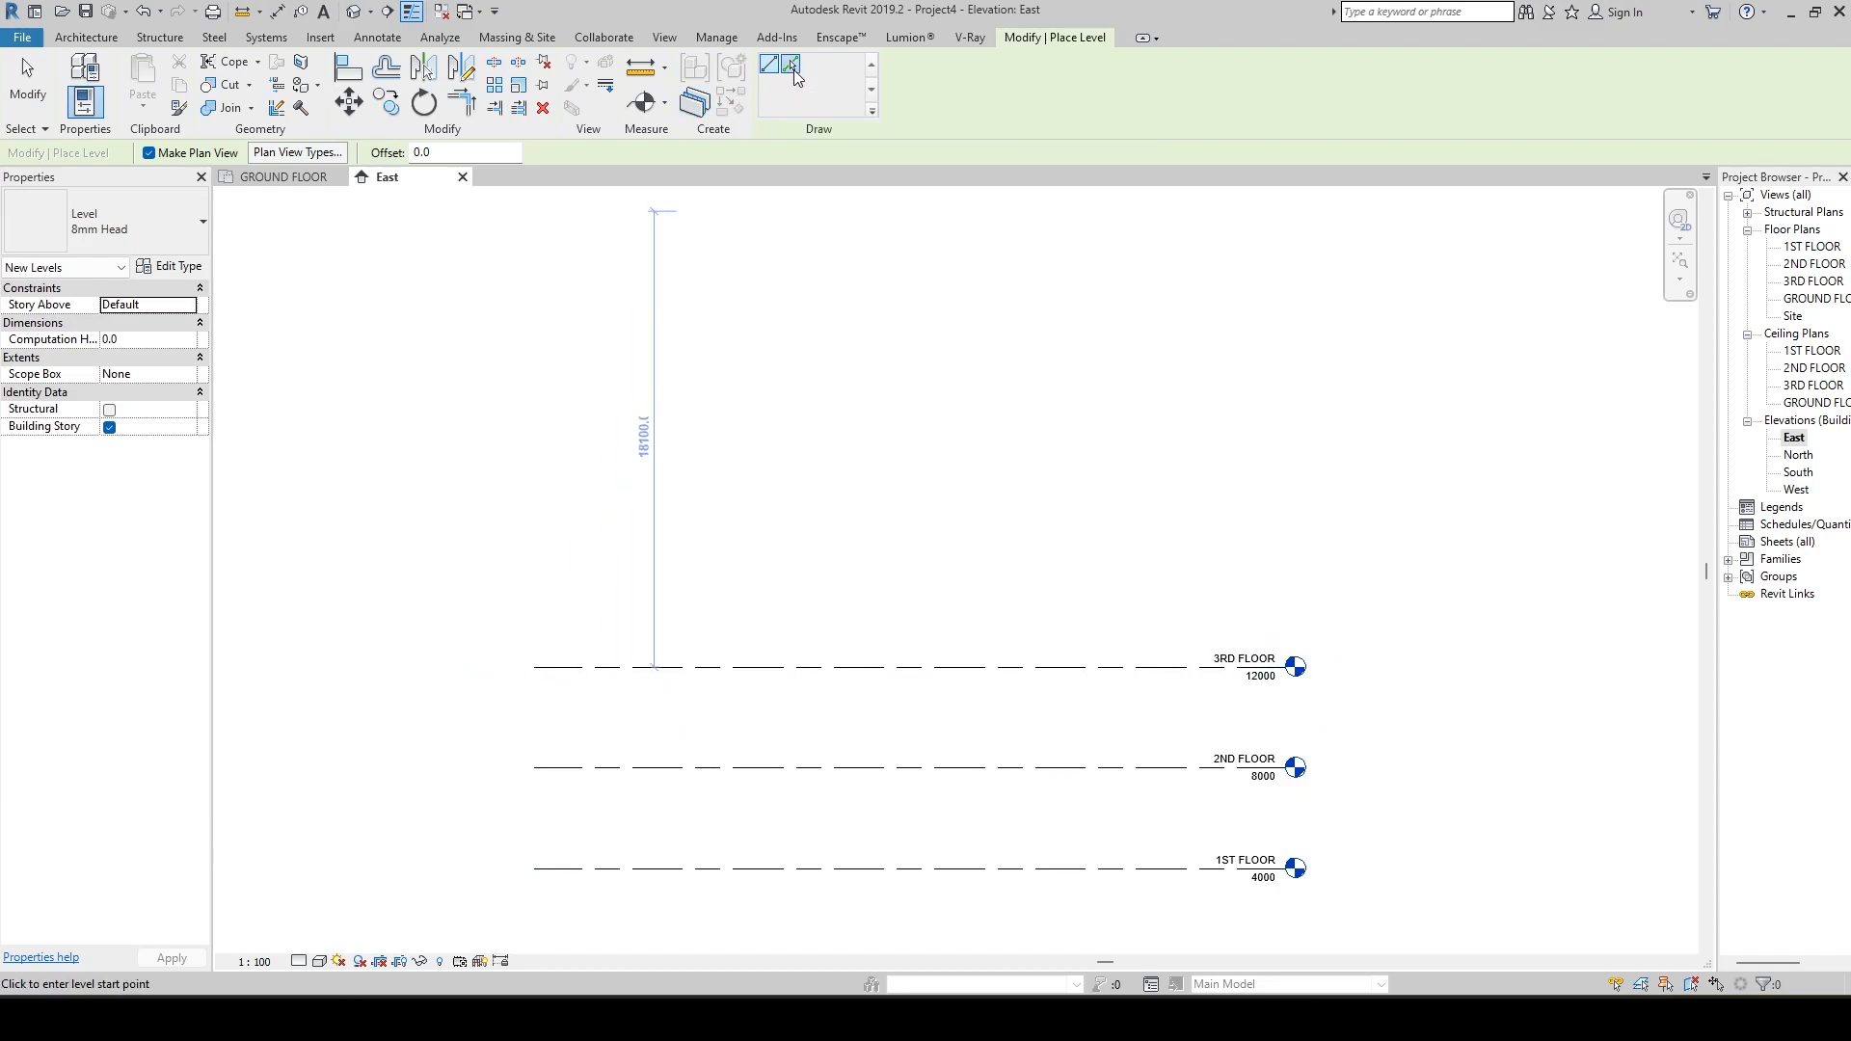
{"action": "double_click", "coordinate": [439, 160]}
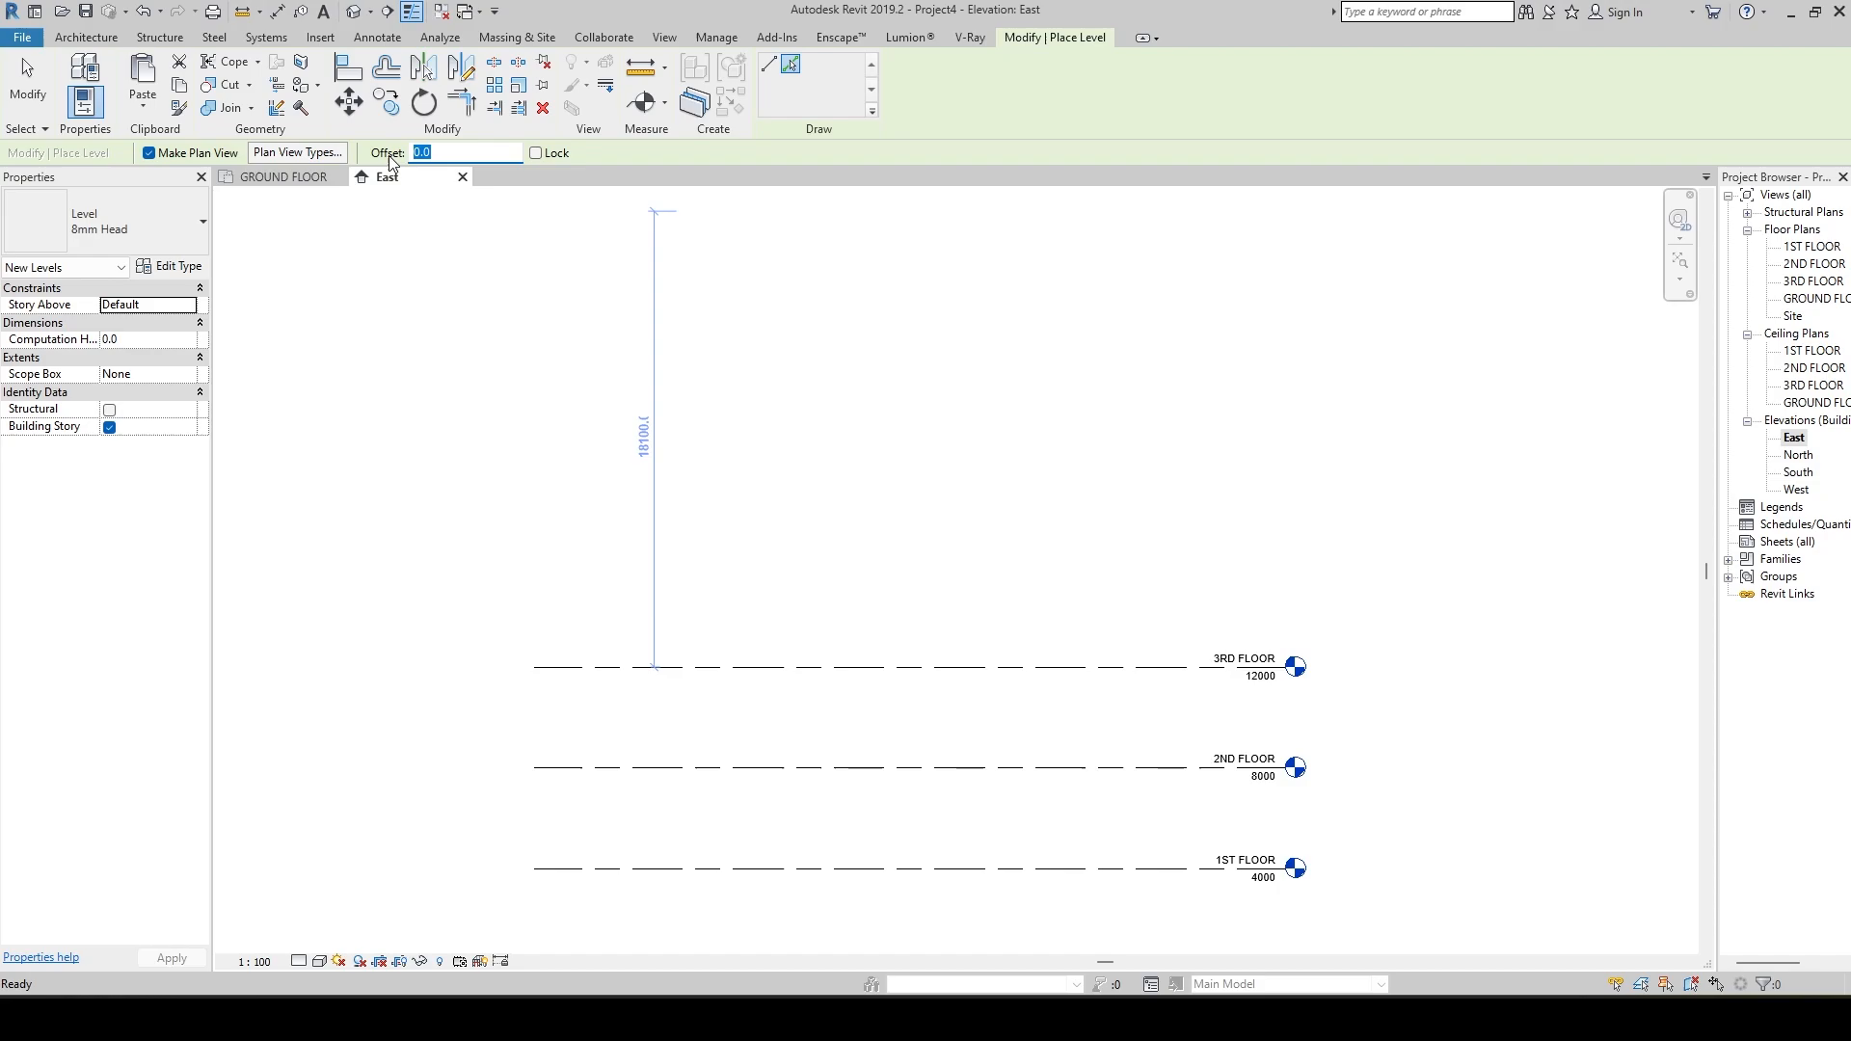
{"action": "type", "text": "400"}
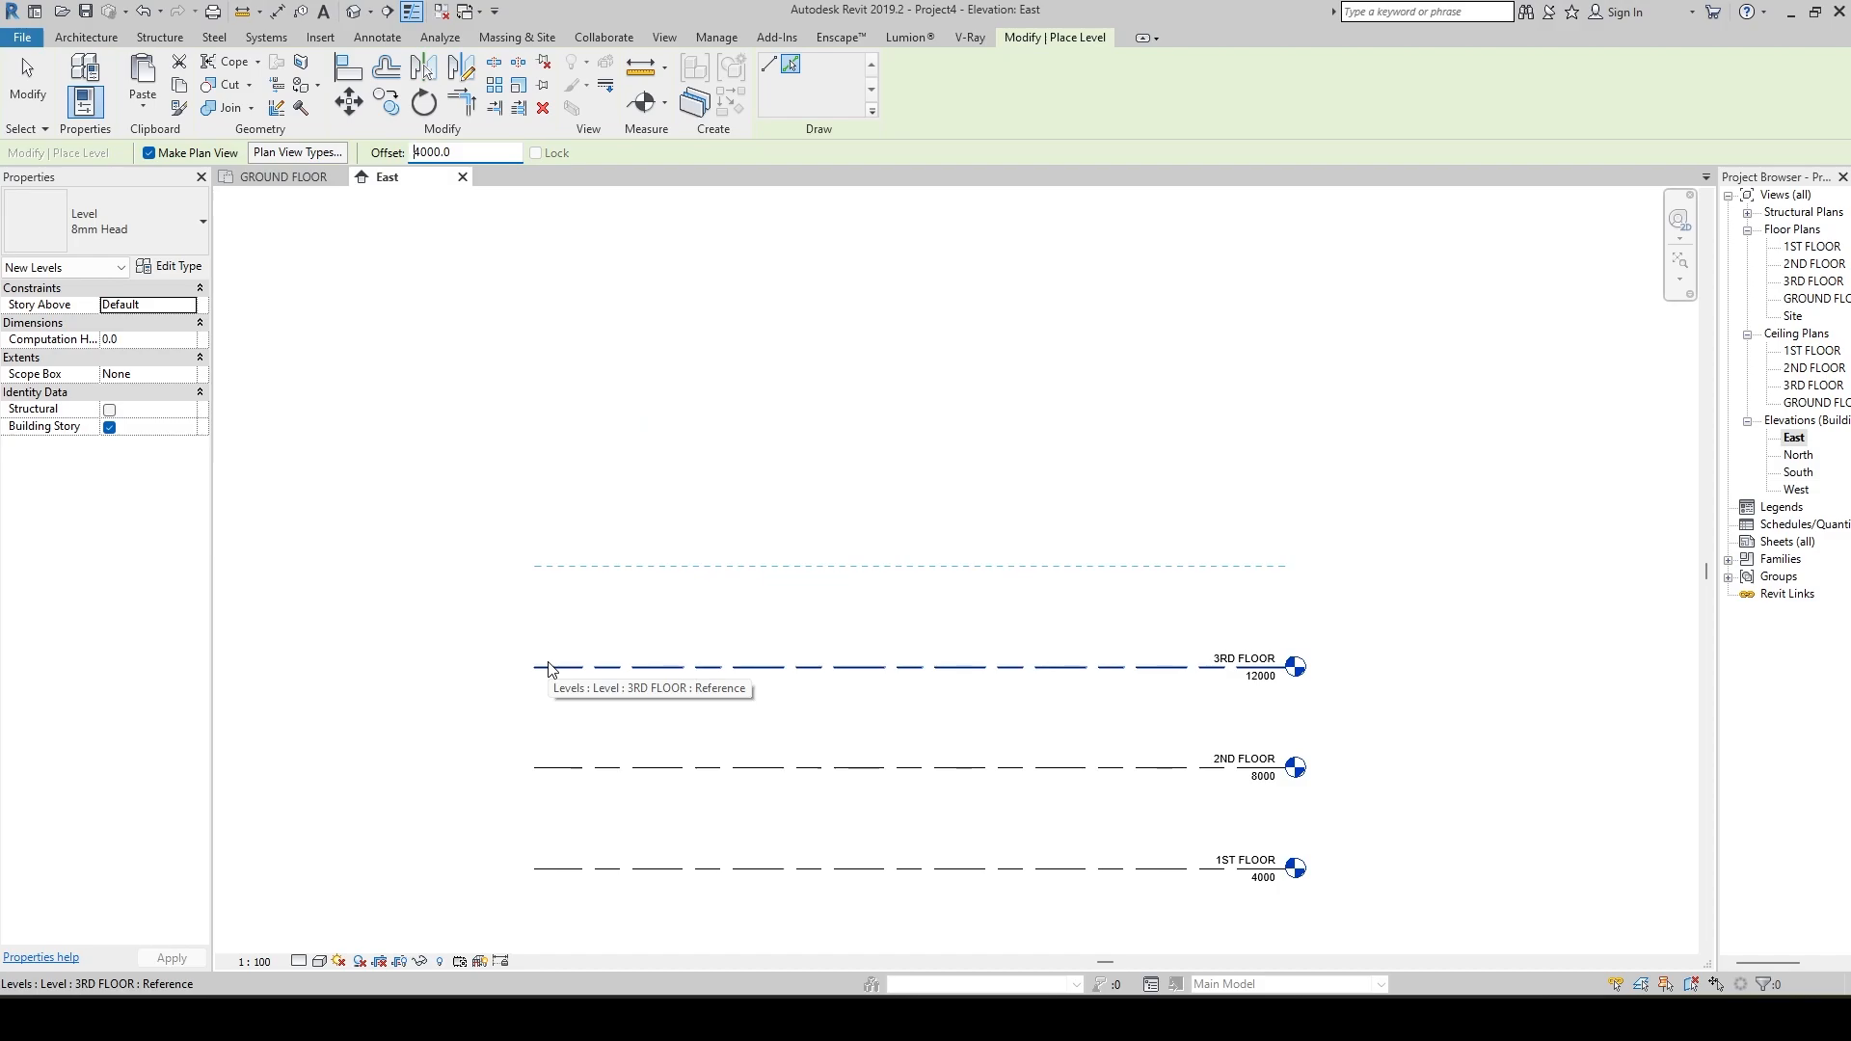
{"action": "left_click", "coordinate": [550, 667]}
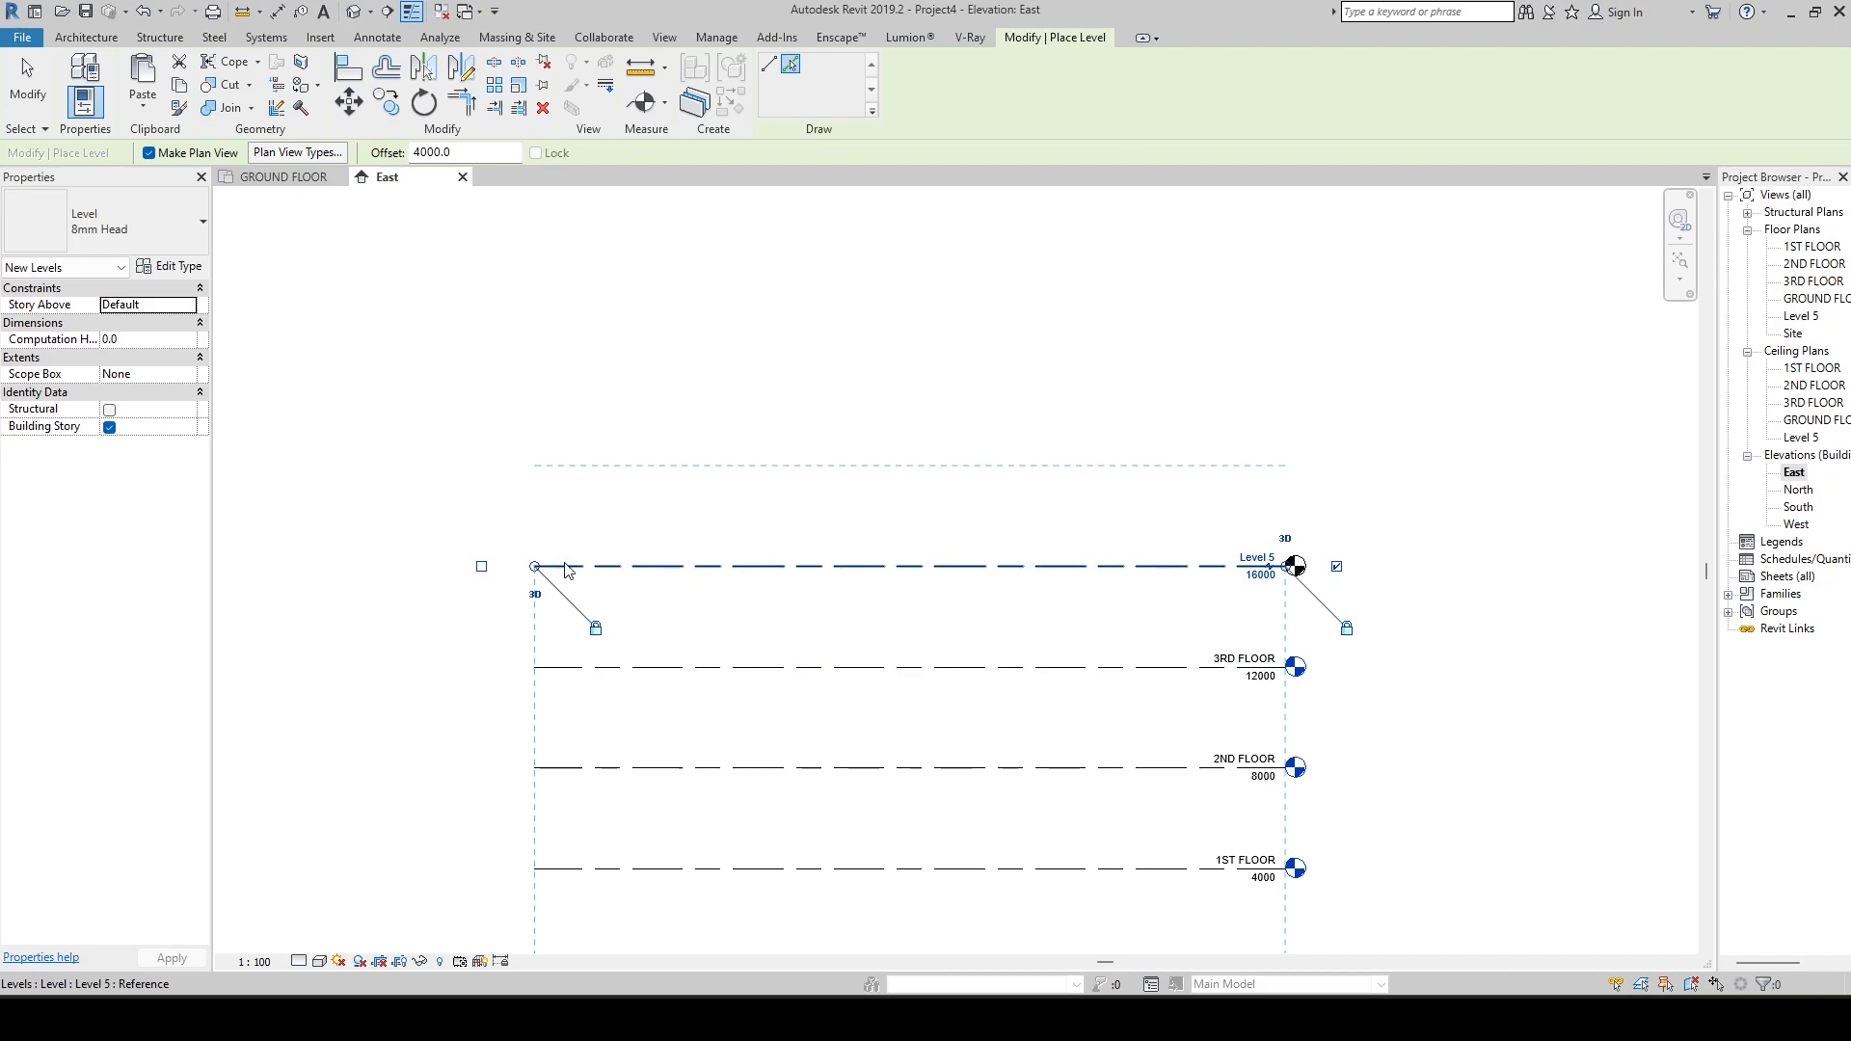
Add five more levels upward at the same 4000 mm offset, each picked from the previous one, up to elevation 36000.
{"action": "left_click", "coordinate": [564, 568]}
{"action": "left_click", "coordinate": [555, 471]}
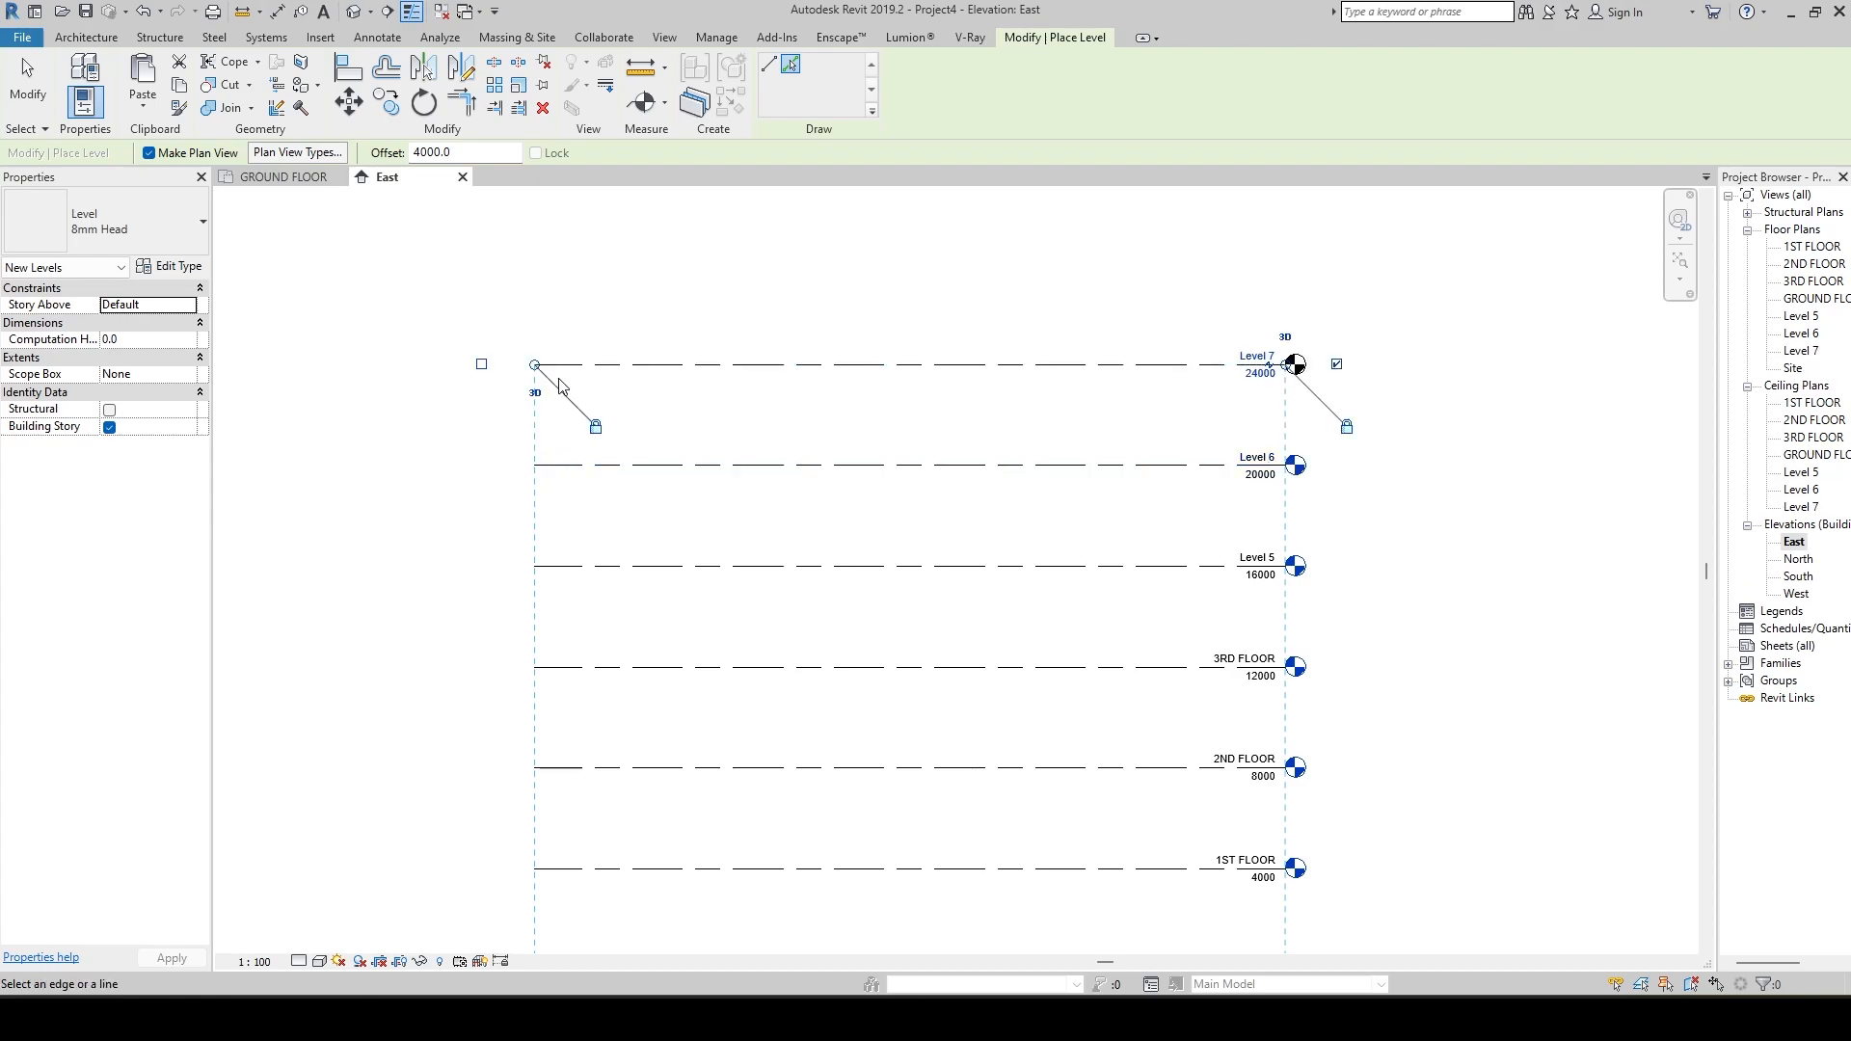
{"action": "left_click", "coordinate": [567, 368]}
{"action": "middle_click_drag", "start_coordinate": [662, 379], "coordinate": [675, 627]}
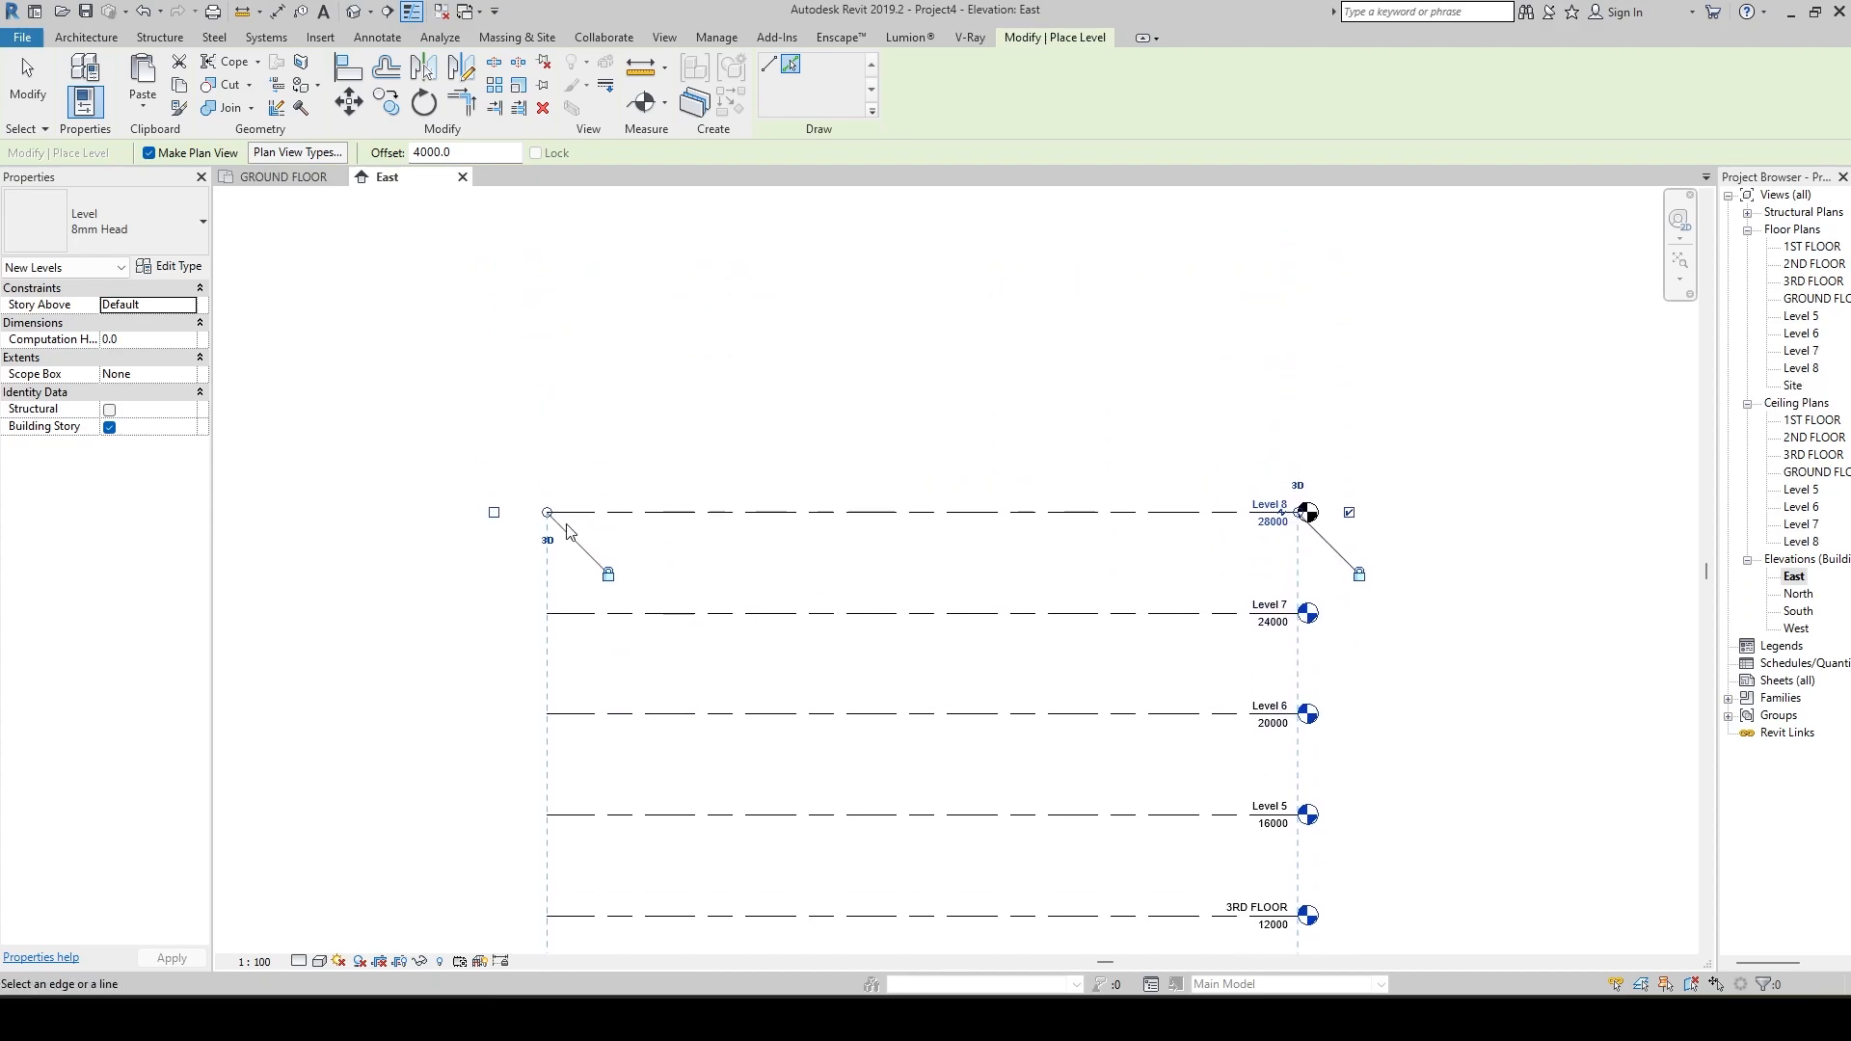
{"action": "left_click", "coordinate": [567, 512]}
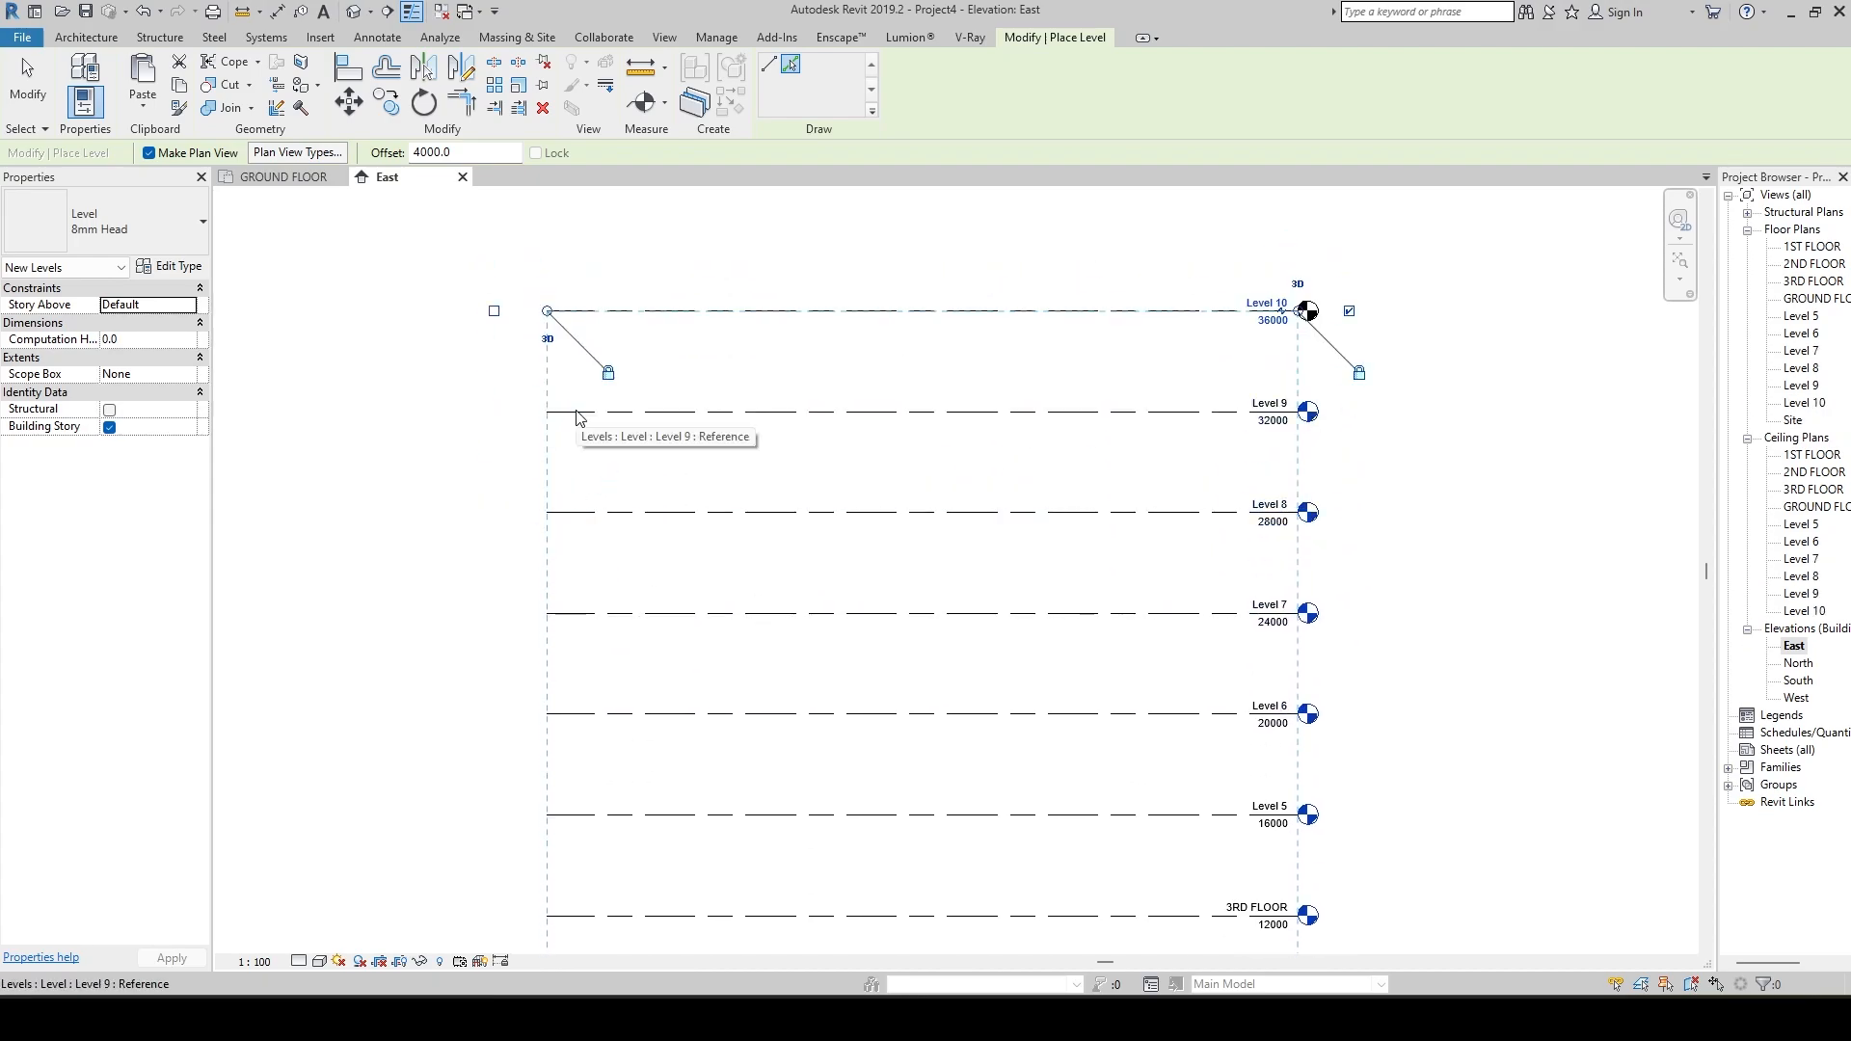
{"action": "left_click", "coordinate": [579, 413]}
Place two extra levels offset 4000 mm from the Level 5 line and end level placement.
{"action": "scroll", "coordinate": [813, 483], "scroll_direction": "down", "scroll_amount": 3}
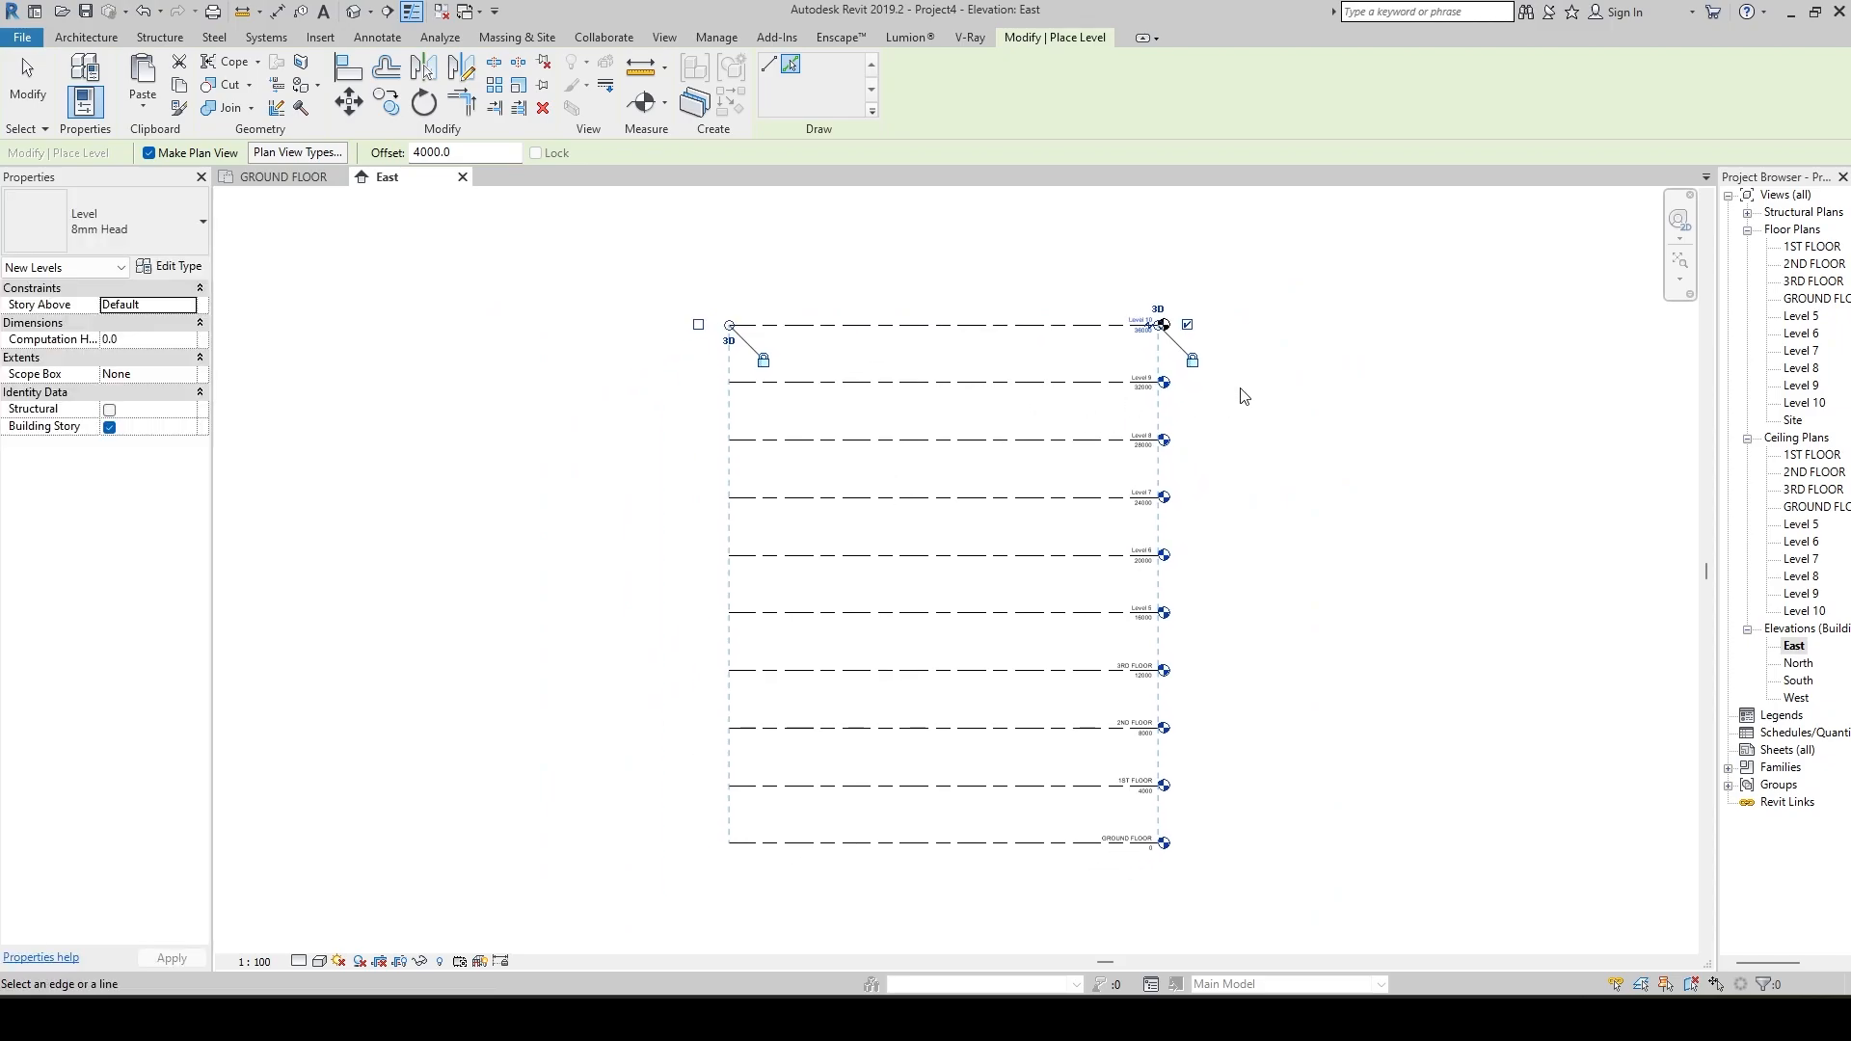
{"action": "scroll", "coordinate": [1202, 403], "scroll_direction": "up", "scroll_amount": 3}
{"action": "scroll", "coordinate": [1202, 405], "scroll_direction": "down", "scroll_amount": 1}
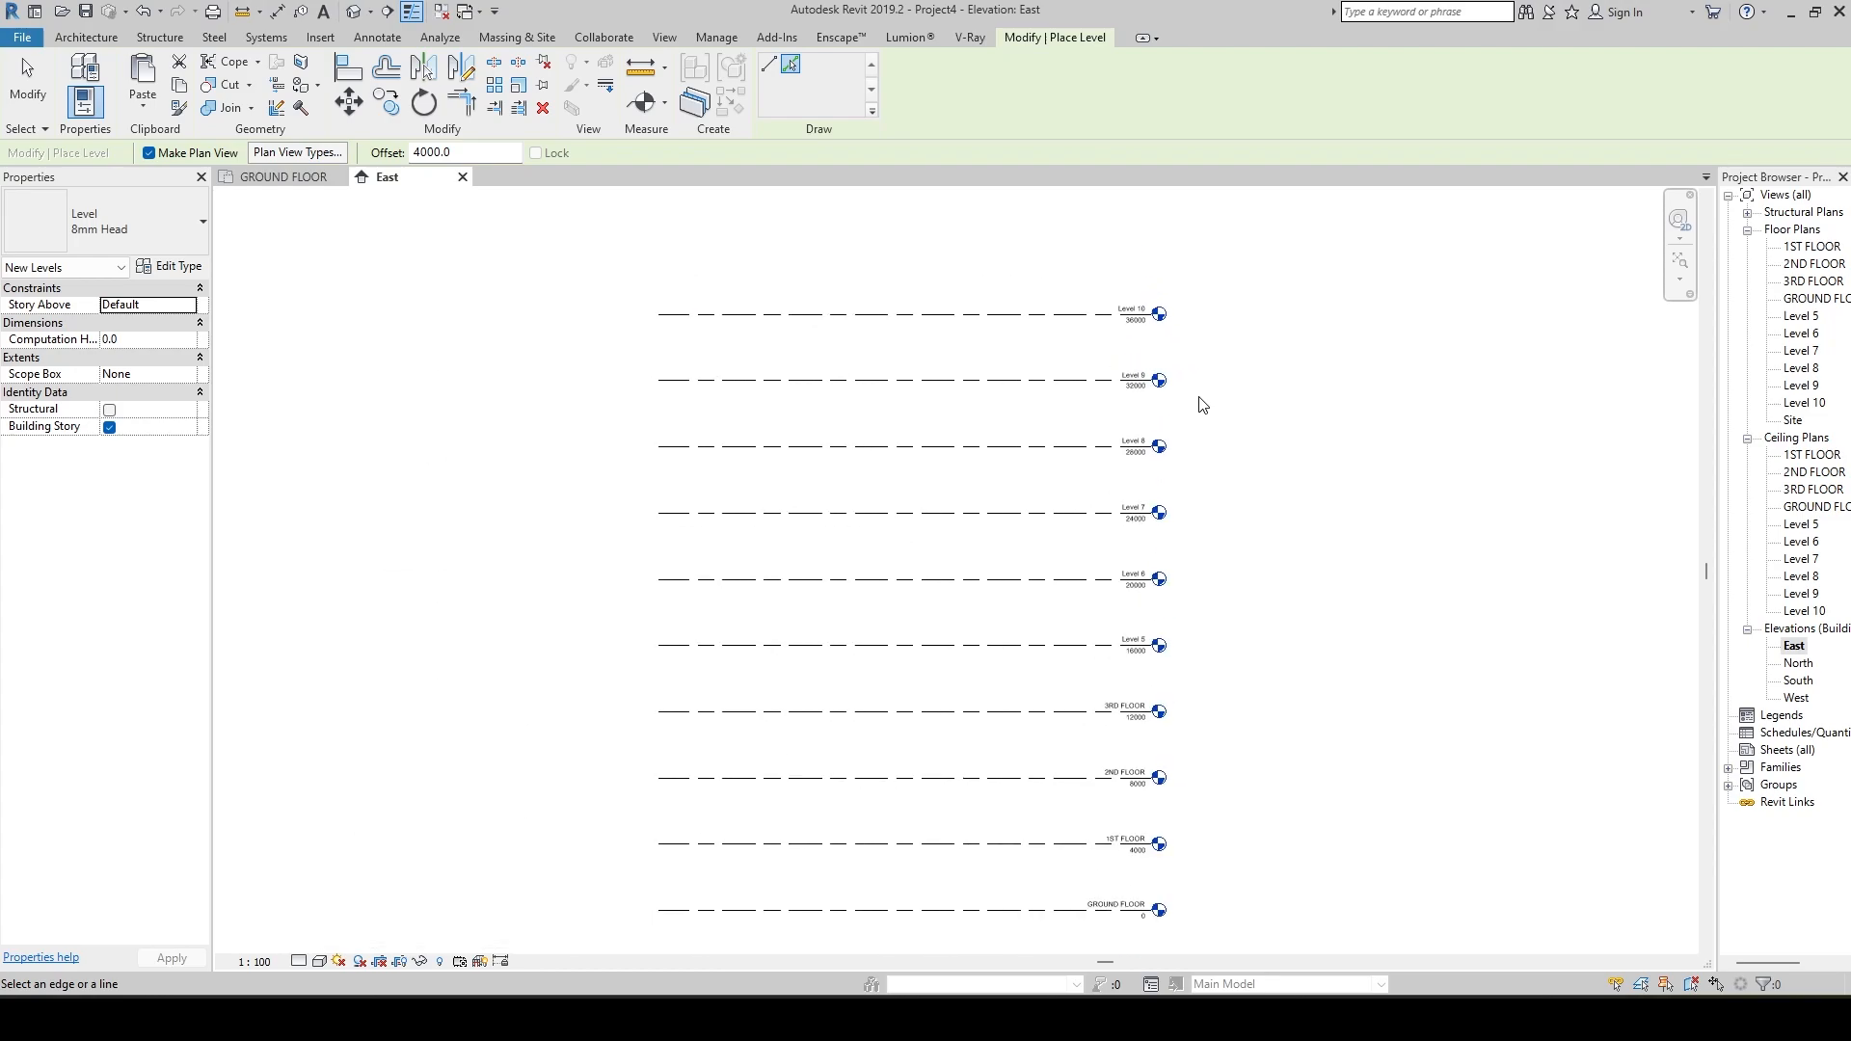
{"action": "scroll", "coordinate": [1144, 409], "scroll_direction": "up", "scroll_amount": 4}
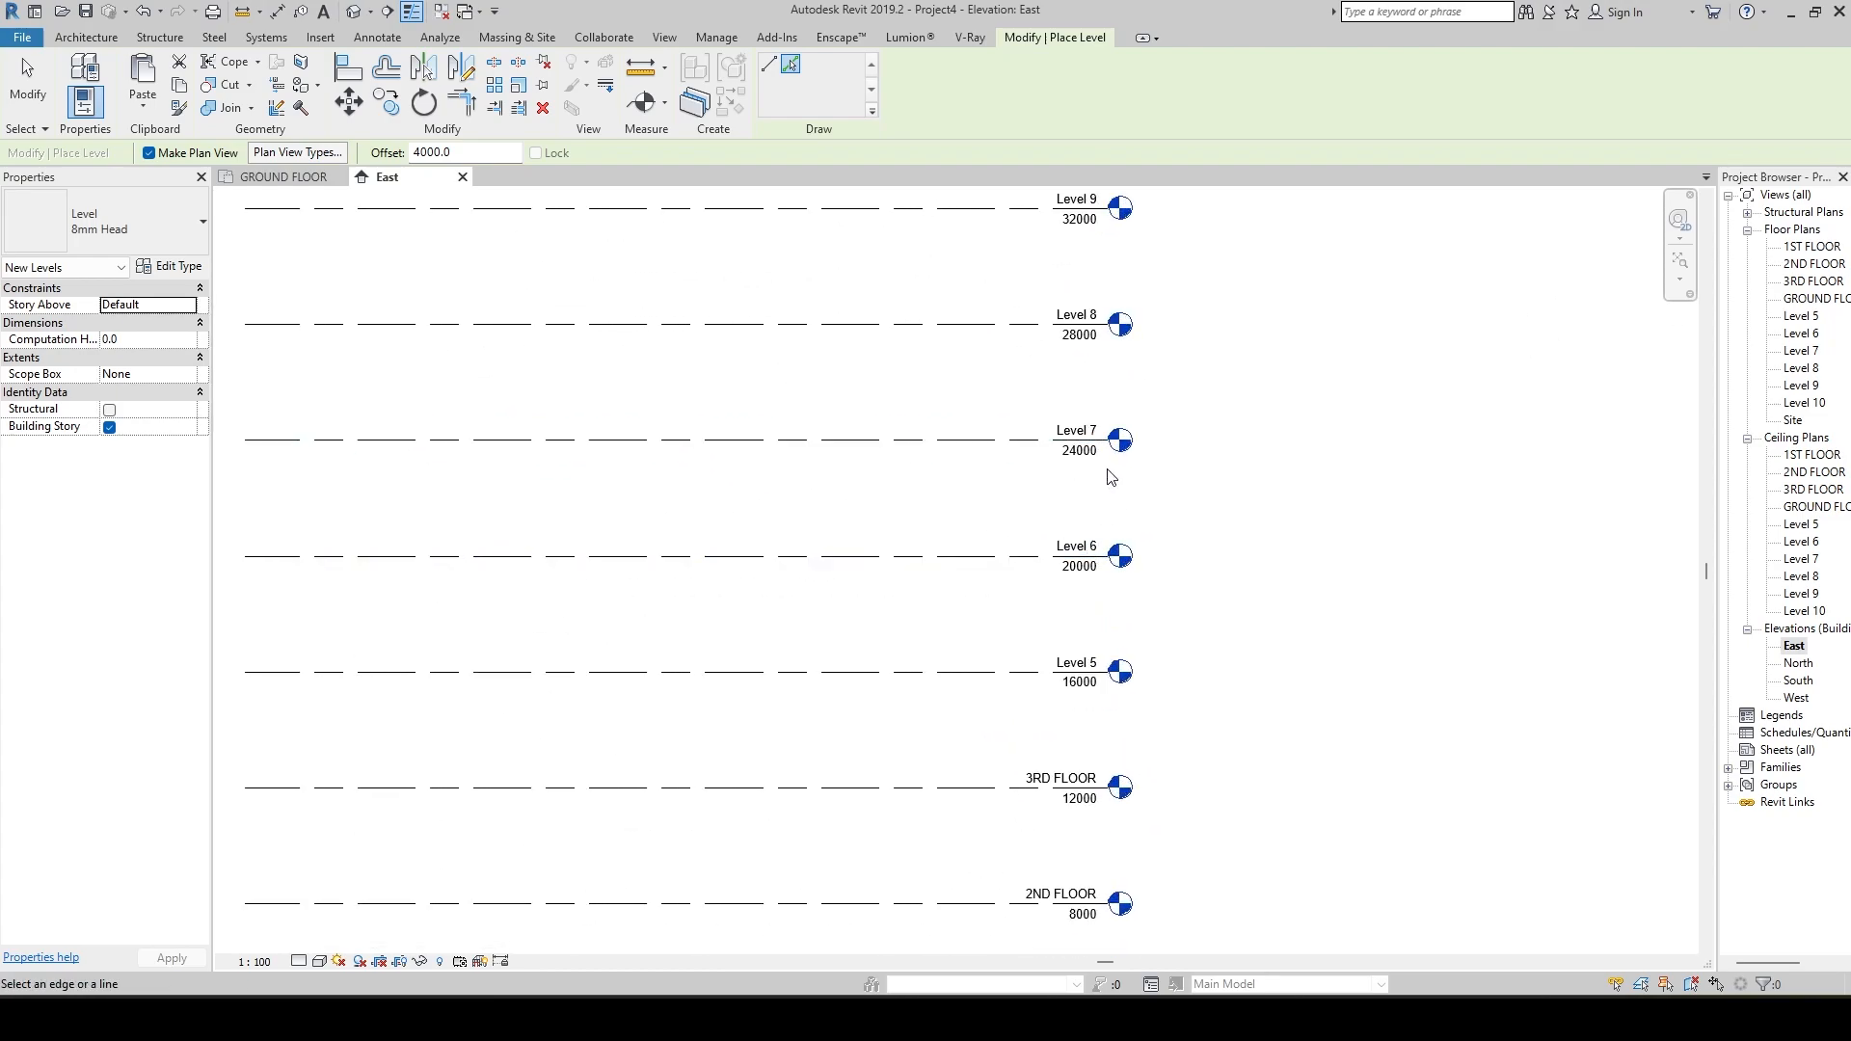
{"action": "scroll", "coordinate": [1060, 462], "scroll_direction": "down", "scroll_amount": 2}
{"action": "scroll", "coordinate": [1060, 549], "scroll_direction": "up", "scroll_amount": 2}
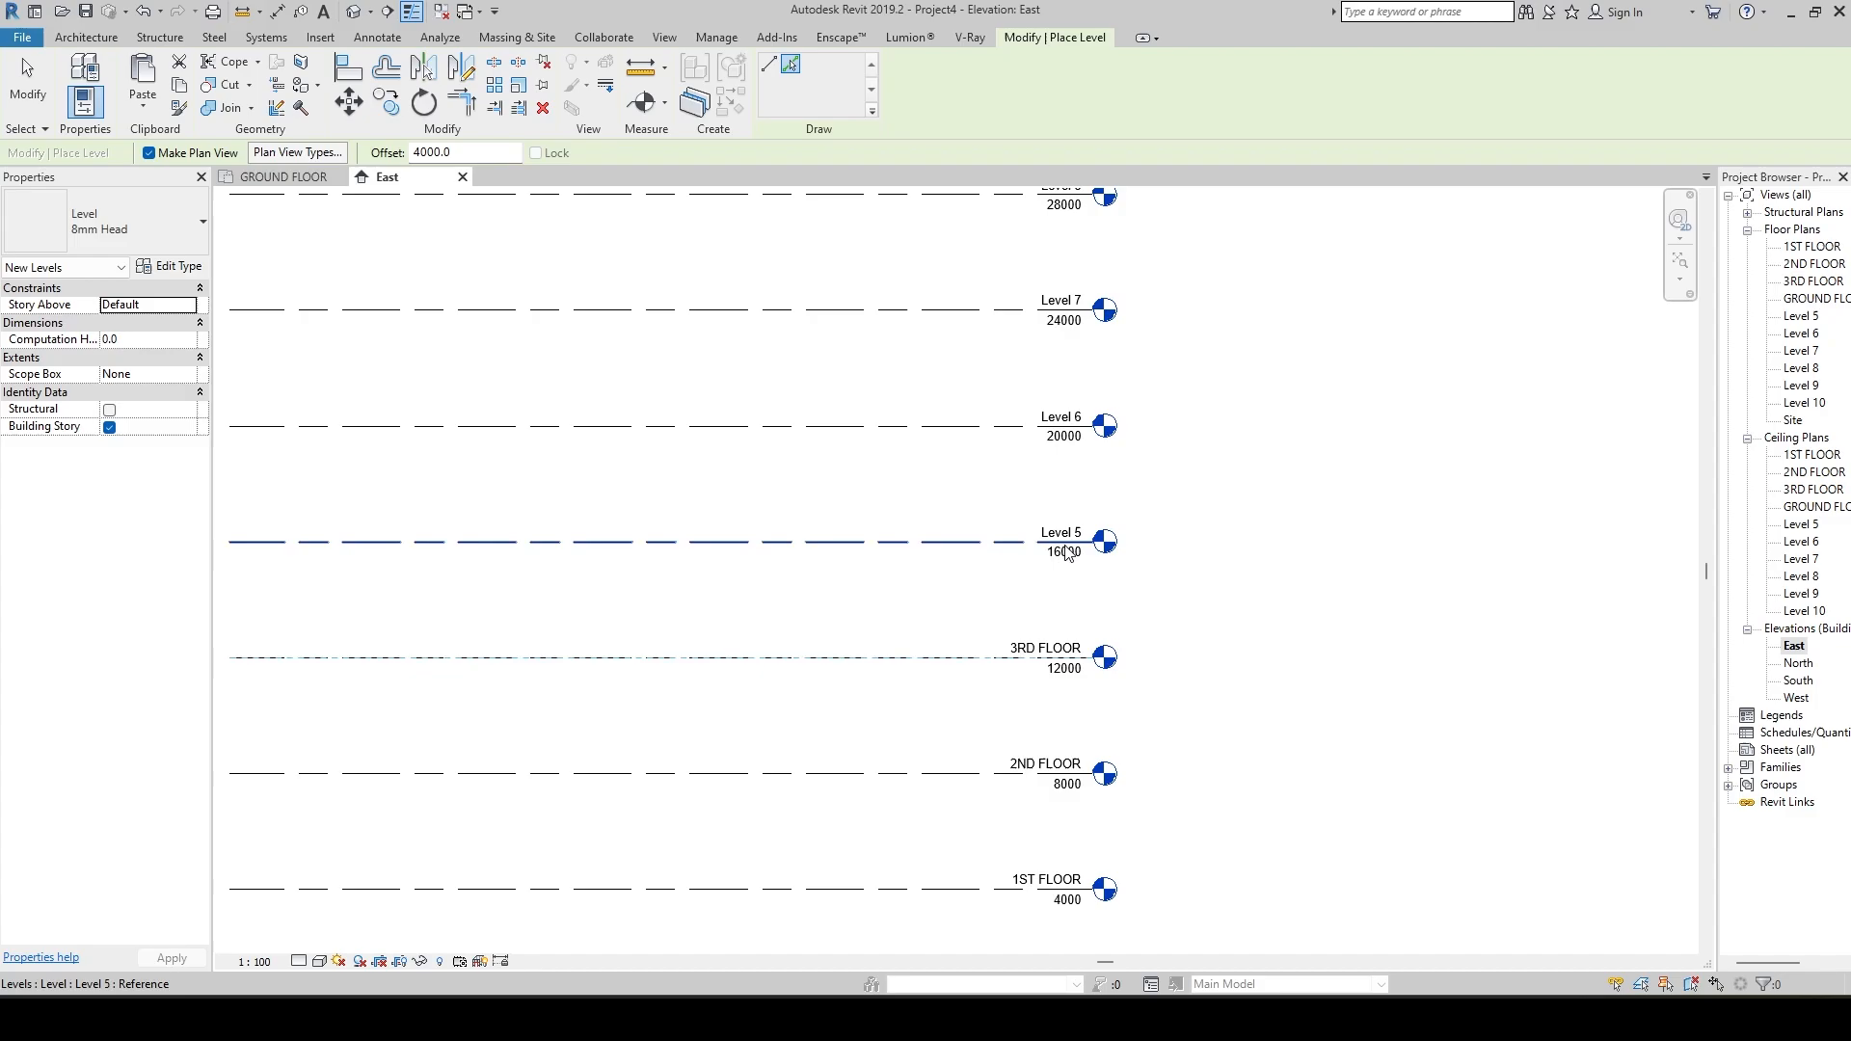
{"action": "left_click", "coordinate": [1065, 547]}
{"action": "left_click", "coordinate": [1061, 546]}
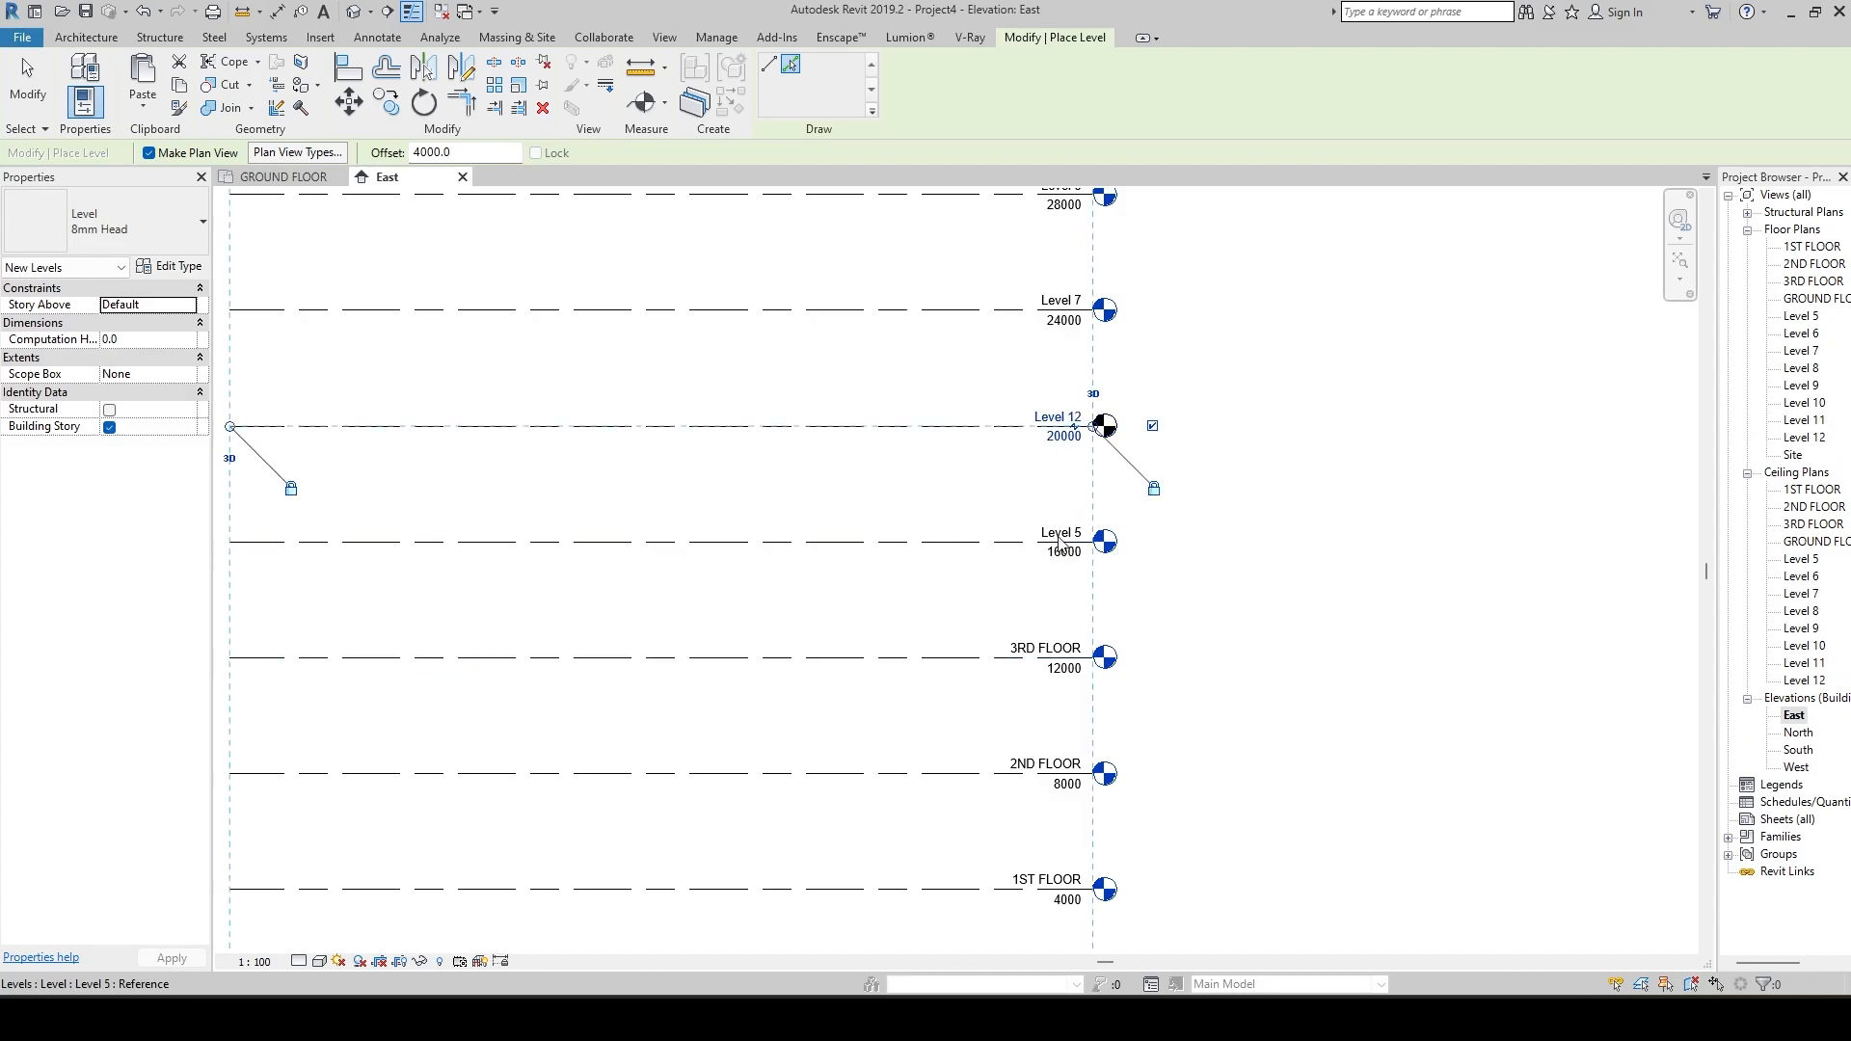
{"action": "key", "text": "Escape"}
{"action": "key", "text": "Escape"}
Rename Level 5 as 4TH FLOOR, keeping its level head straight without an elbow.
{"action": "left_click", "coordinate": [1060, 543]}
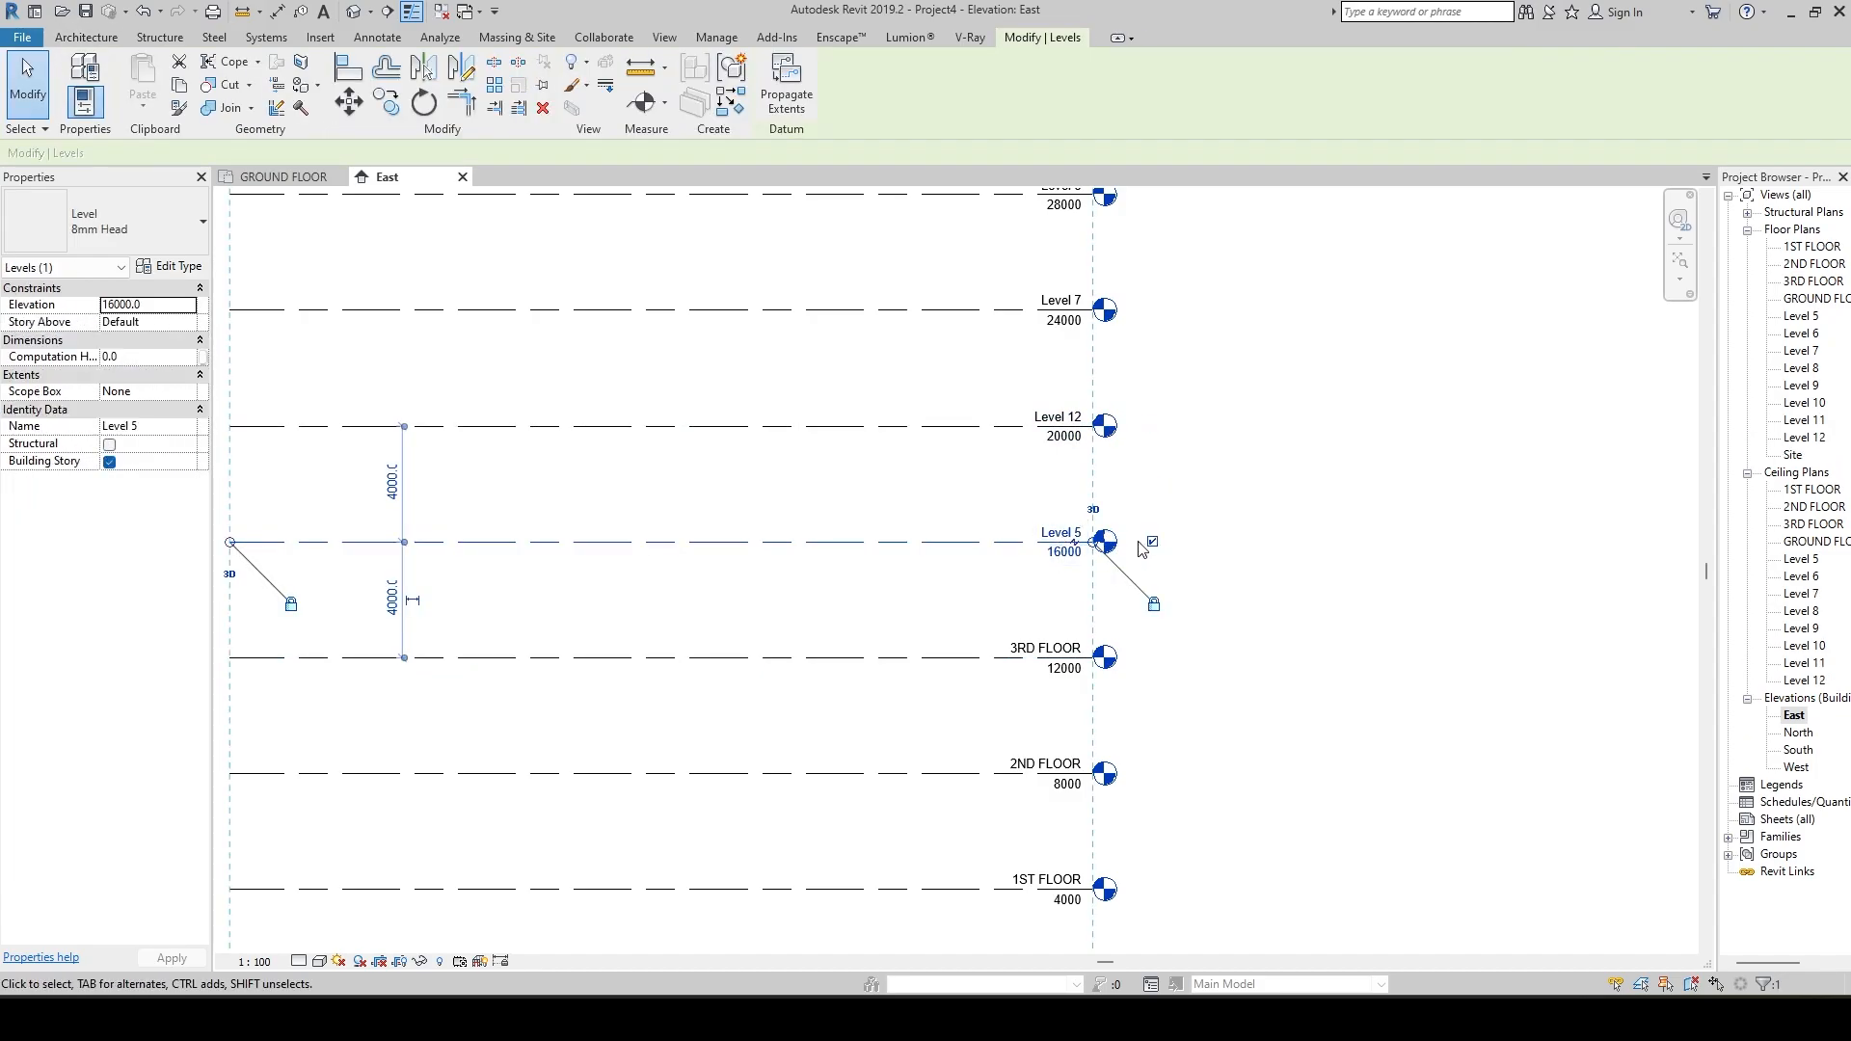
{"action": "left_click", "coordinate": [1074, 541]}
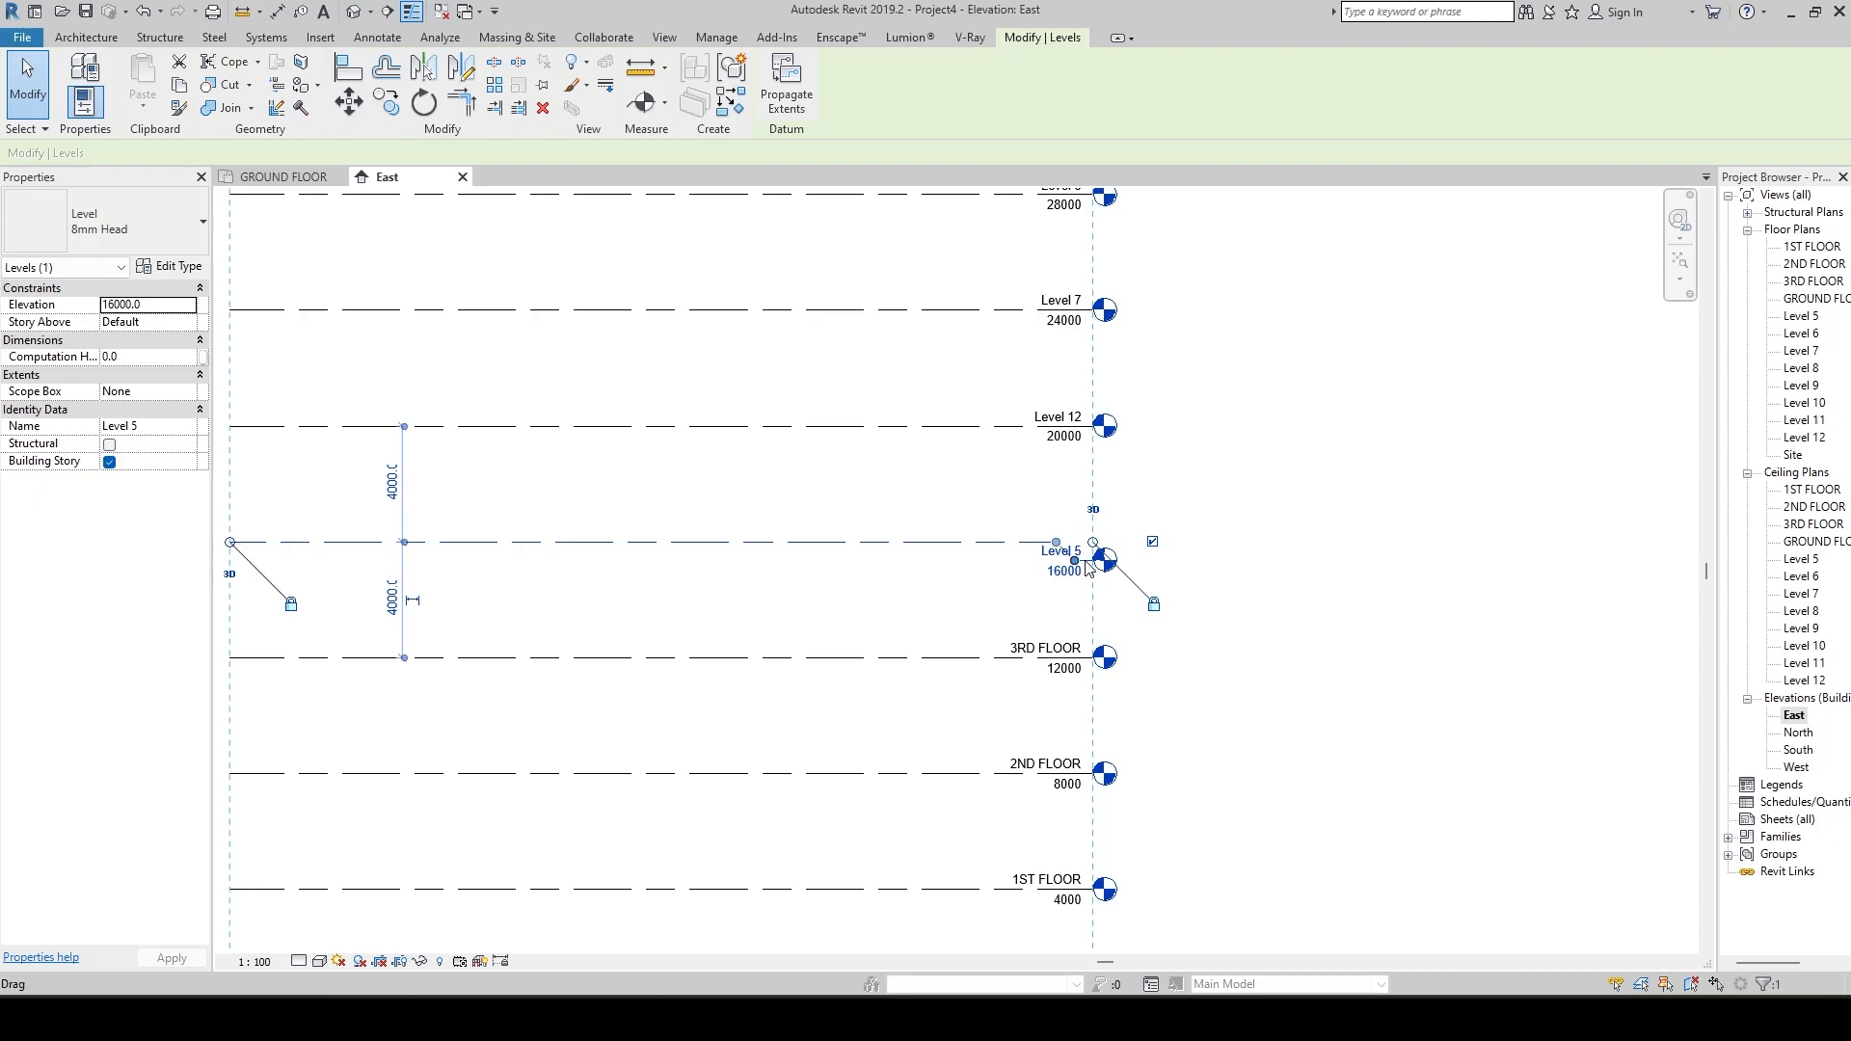
{"action": "key", "text": "ctrl+z"}
{"action": "left_click", "coordinate": [1064, 538]}
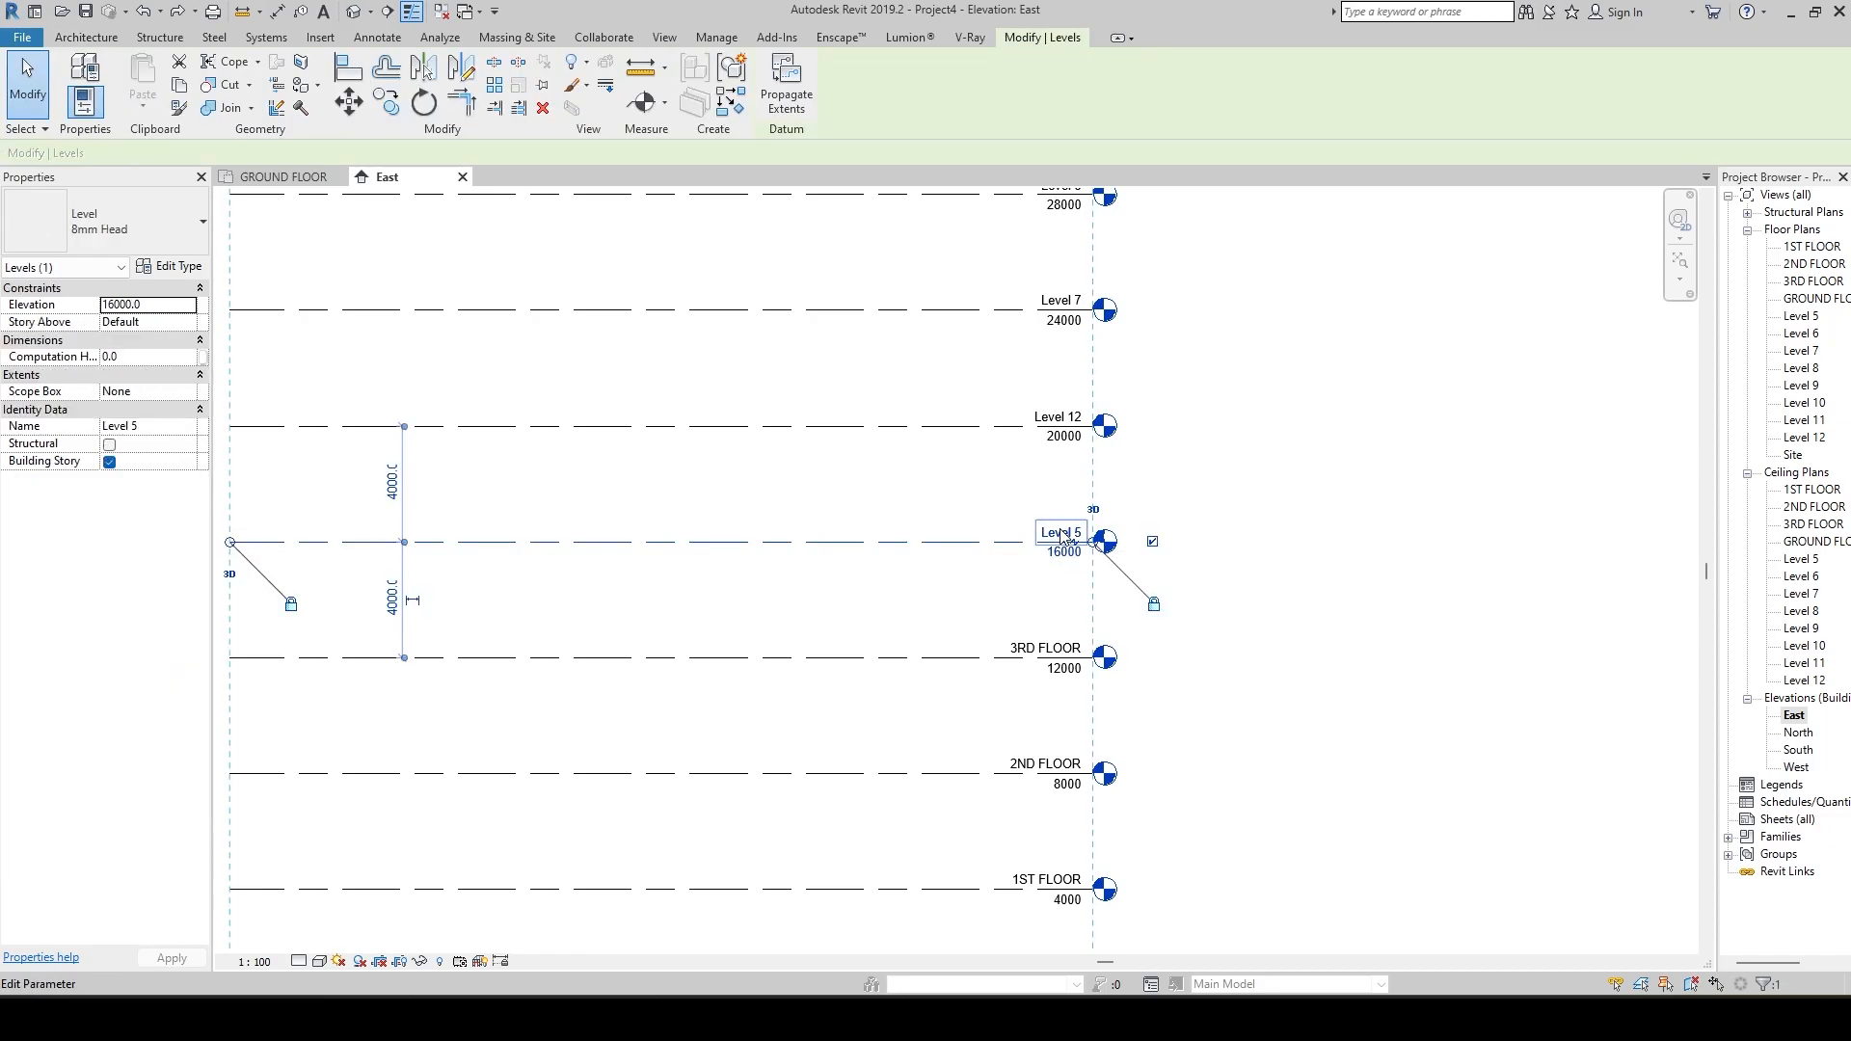
{"action": "left_click", "coordinate": [1061, 535]}
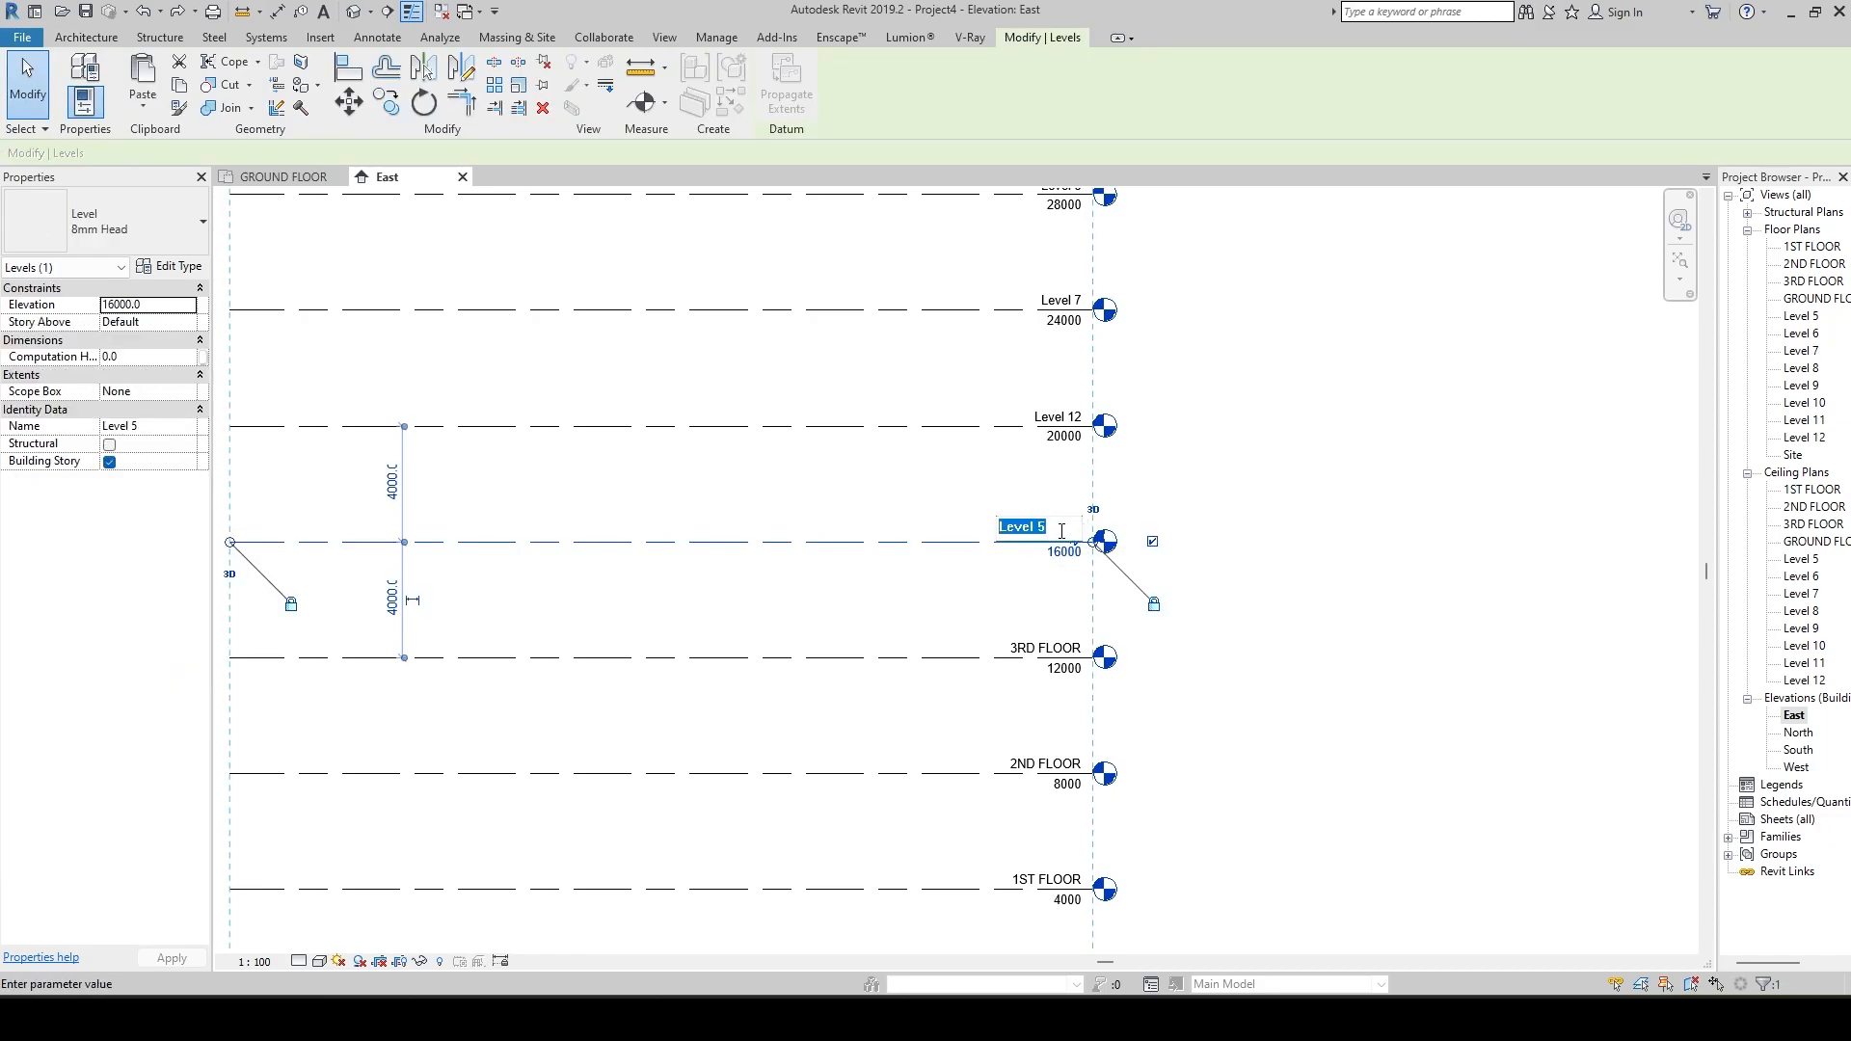
{"action": "type", "text": "4TH FLOOR"}
{"action": "key", "text": "Return"}
{"action": "left_click", "coordinate": [1297, 612]}
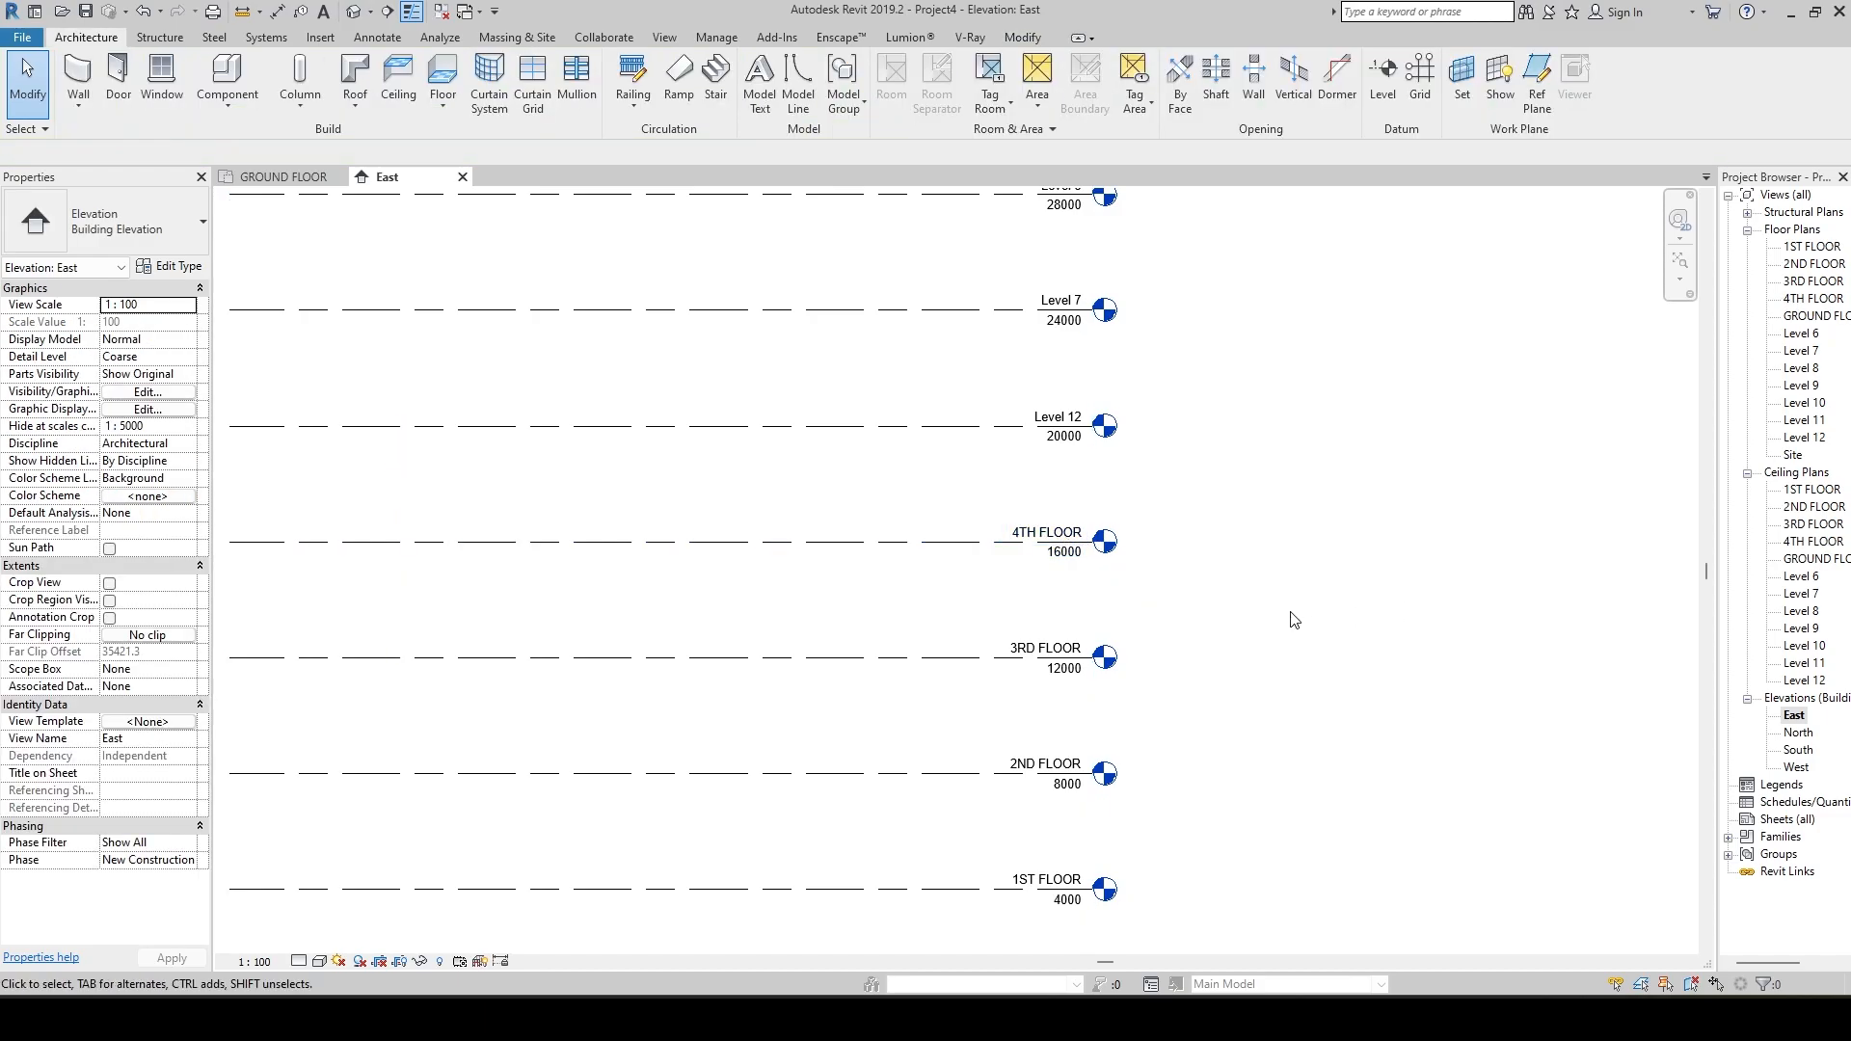
{"action": "scroll", "coordinate": [1293, 619], "scroll_direction": "down", "scroll_amount": 3}
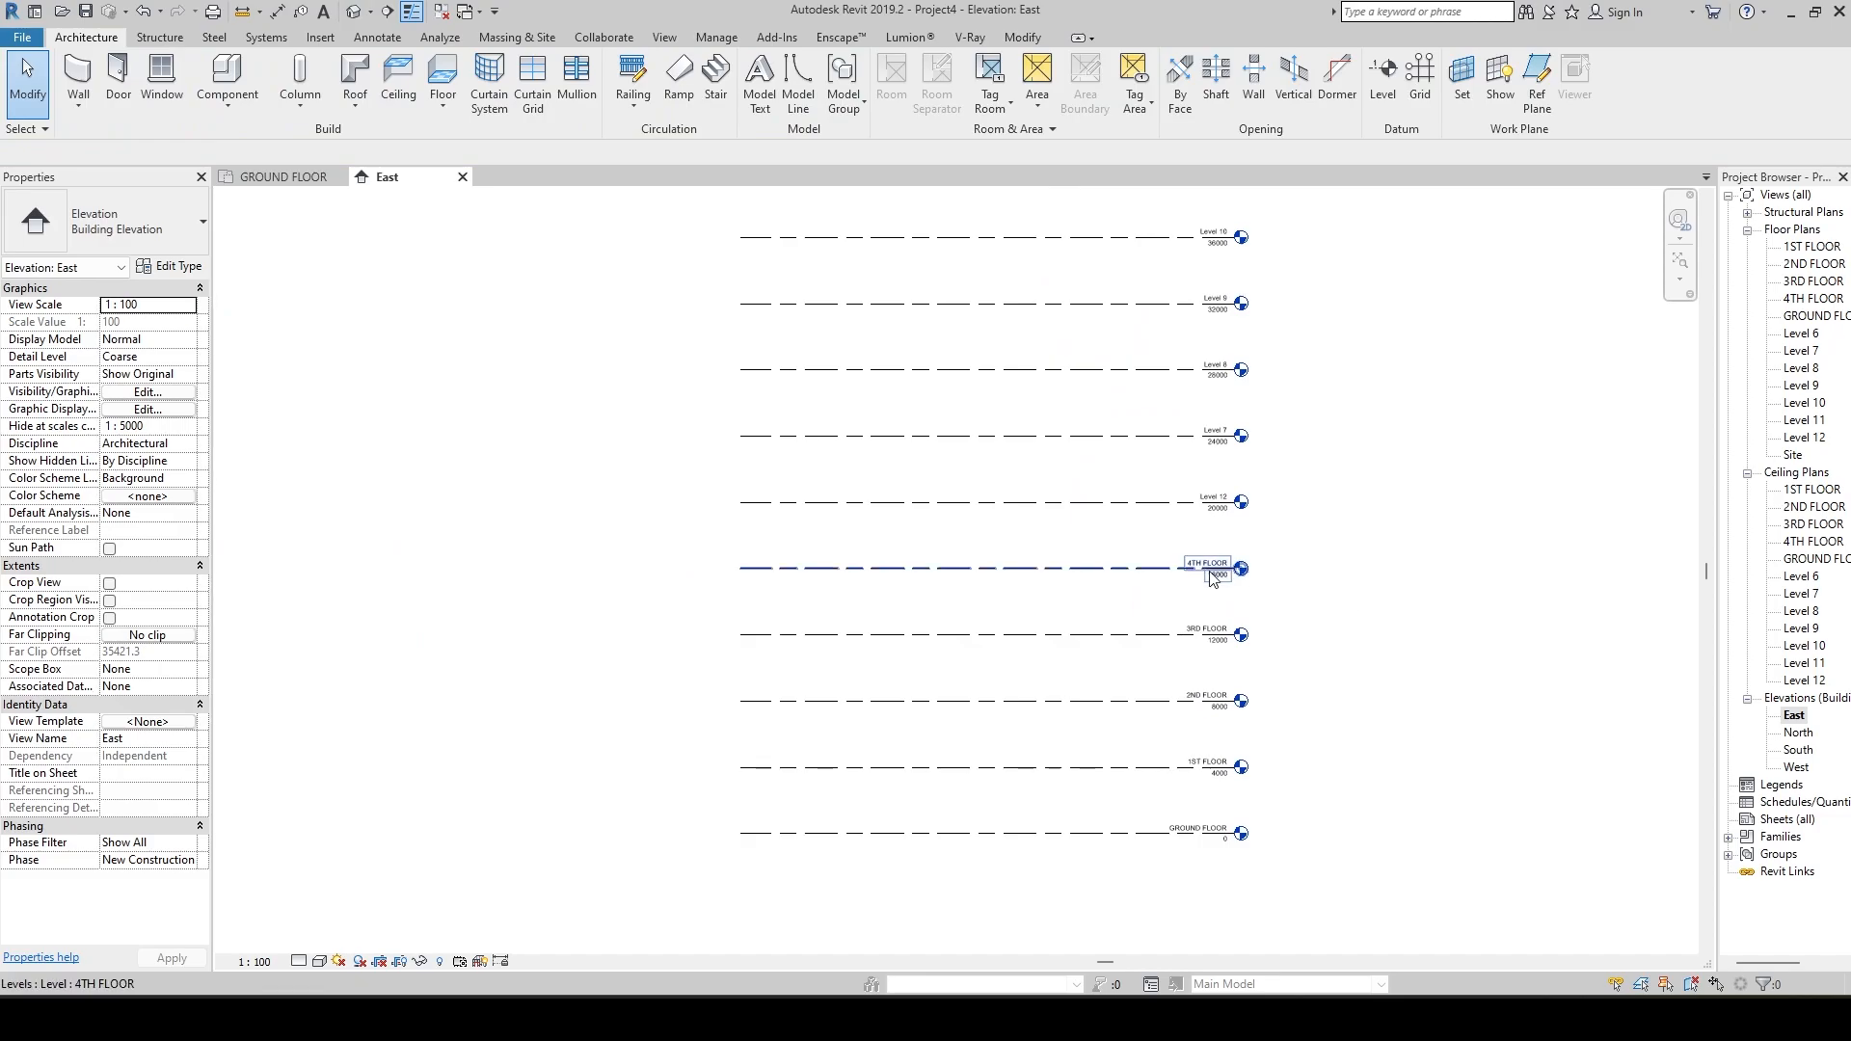
{"action": "scroll", "coordinate": [1053, 607], "scroll_direction": "up", "scroll_amount": 2}
{"action": "scroll", "coordinate": [1053, 607], "scroll_direction": "up", "scroll_amount": 1}
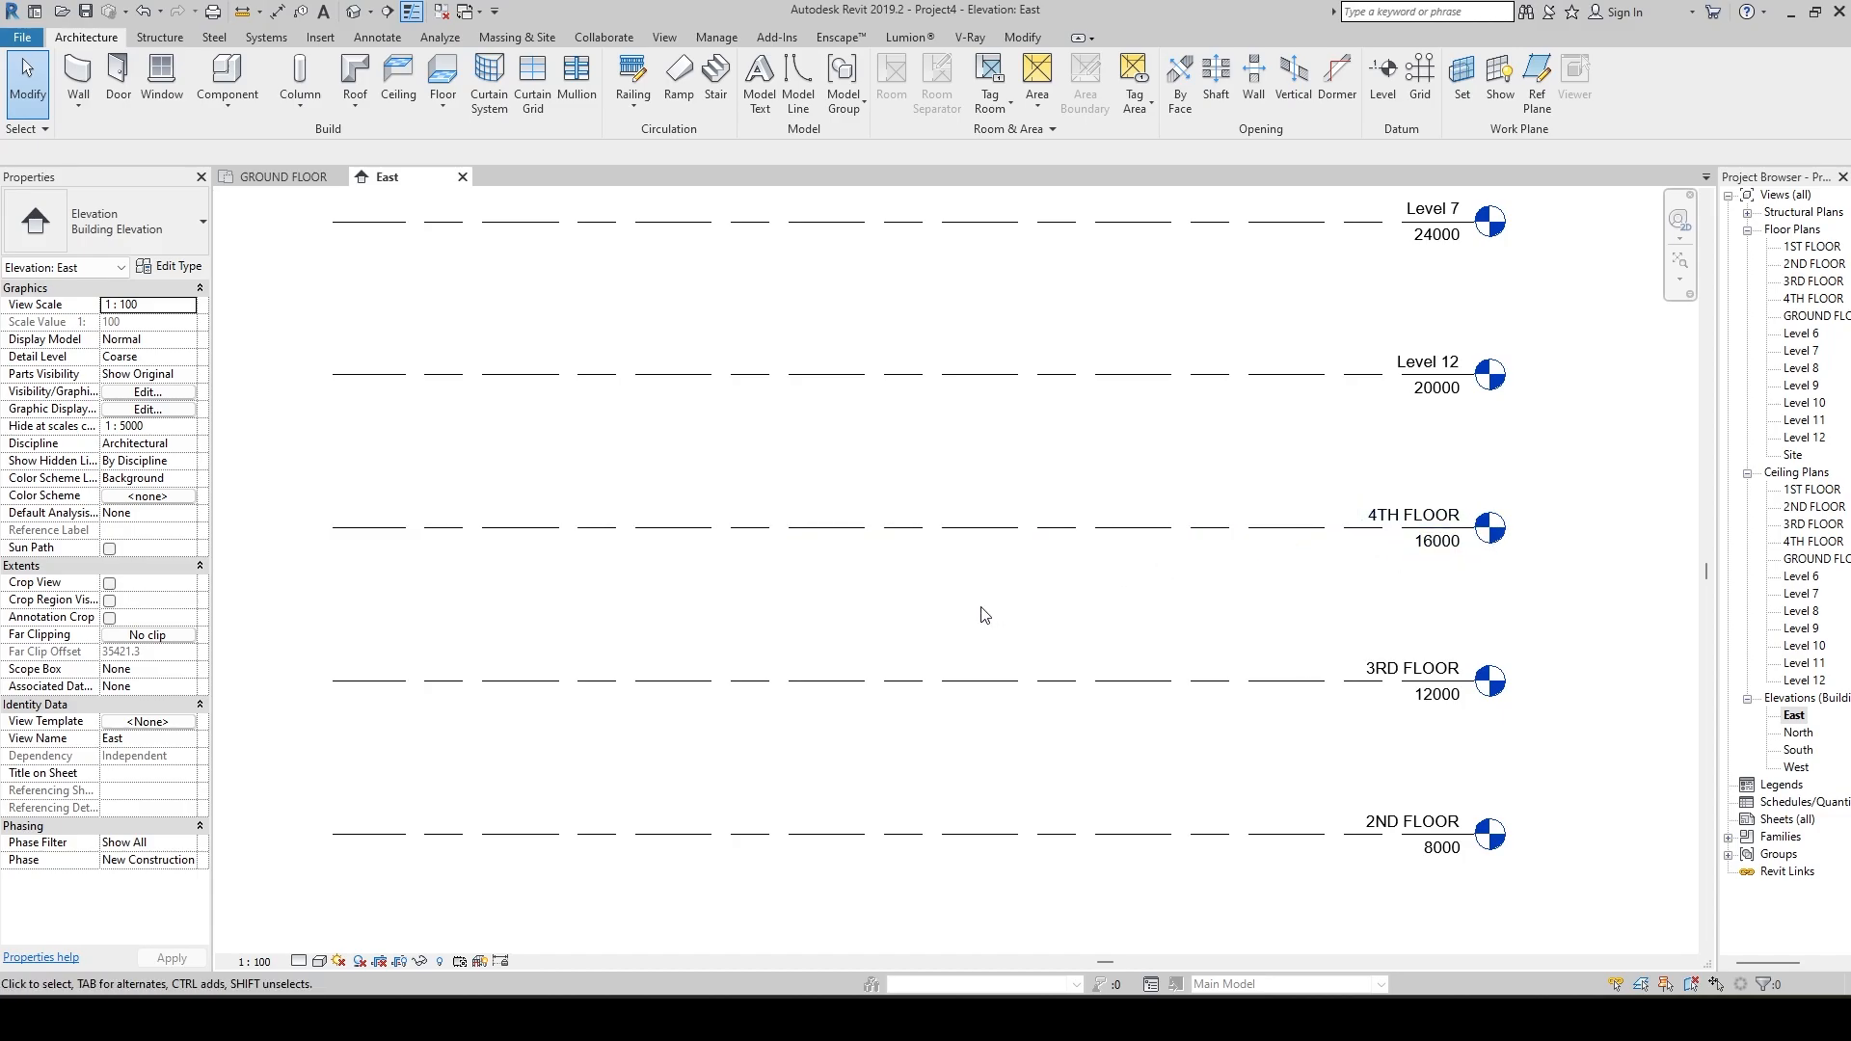
Draw a level 150 mm below 4TH FLOOR, from the aligned line start to the aligned level heads, and end level placement.
{"action": "left_click", "coordinate": [1384, 89]}
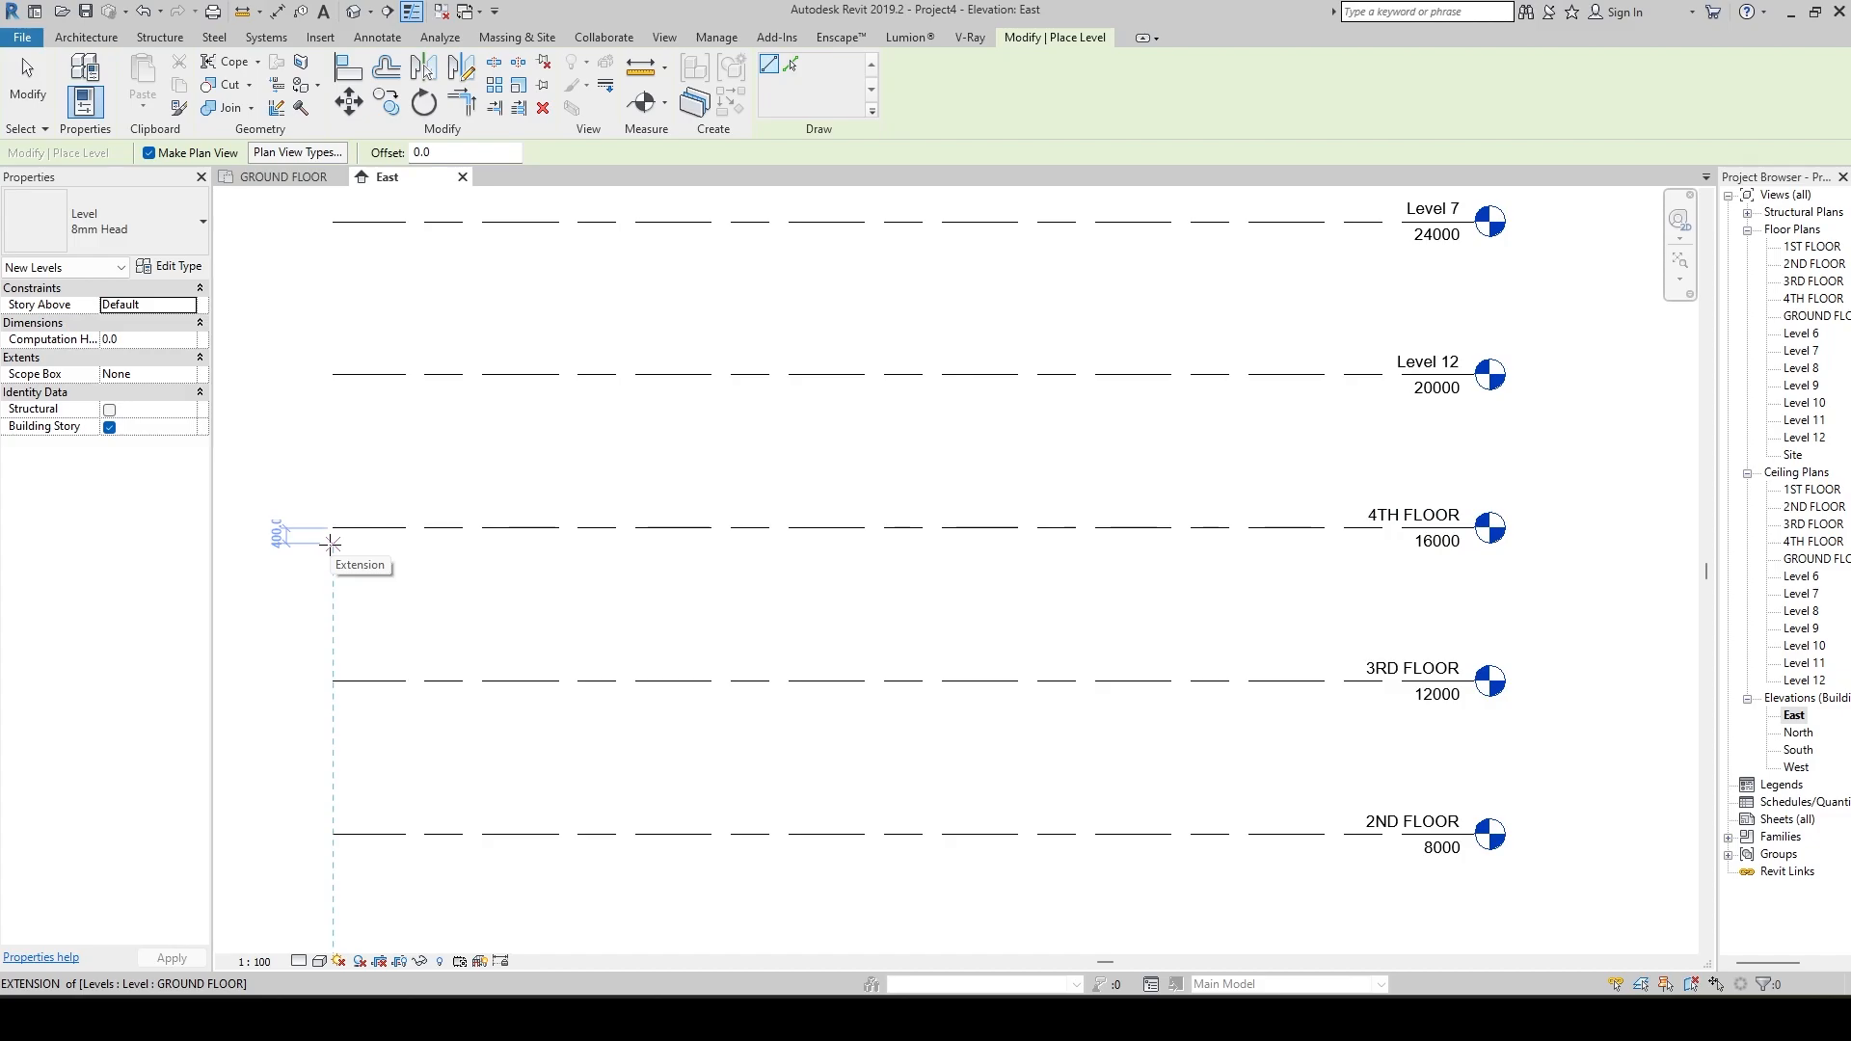
{"action": "type", "text": "150"}
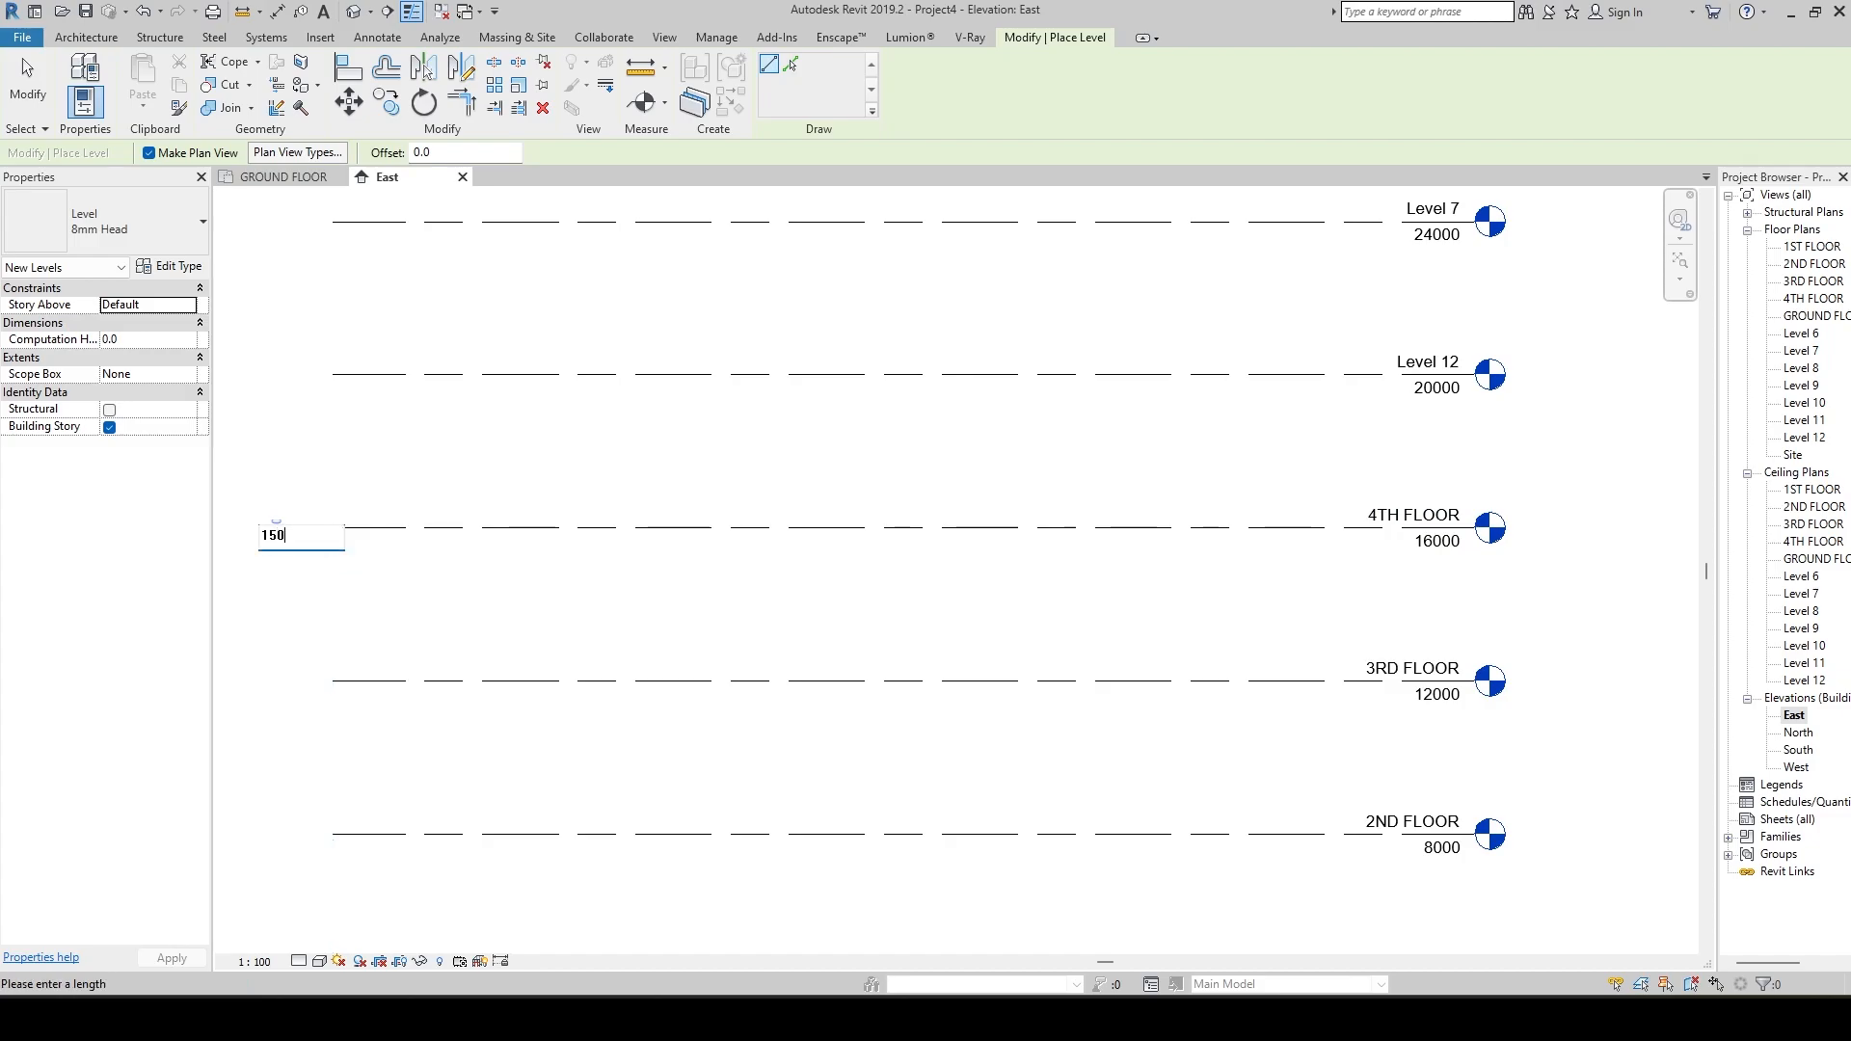
{"action": "type", "text": "5850"}
{"action": "key", "text": "Return"}
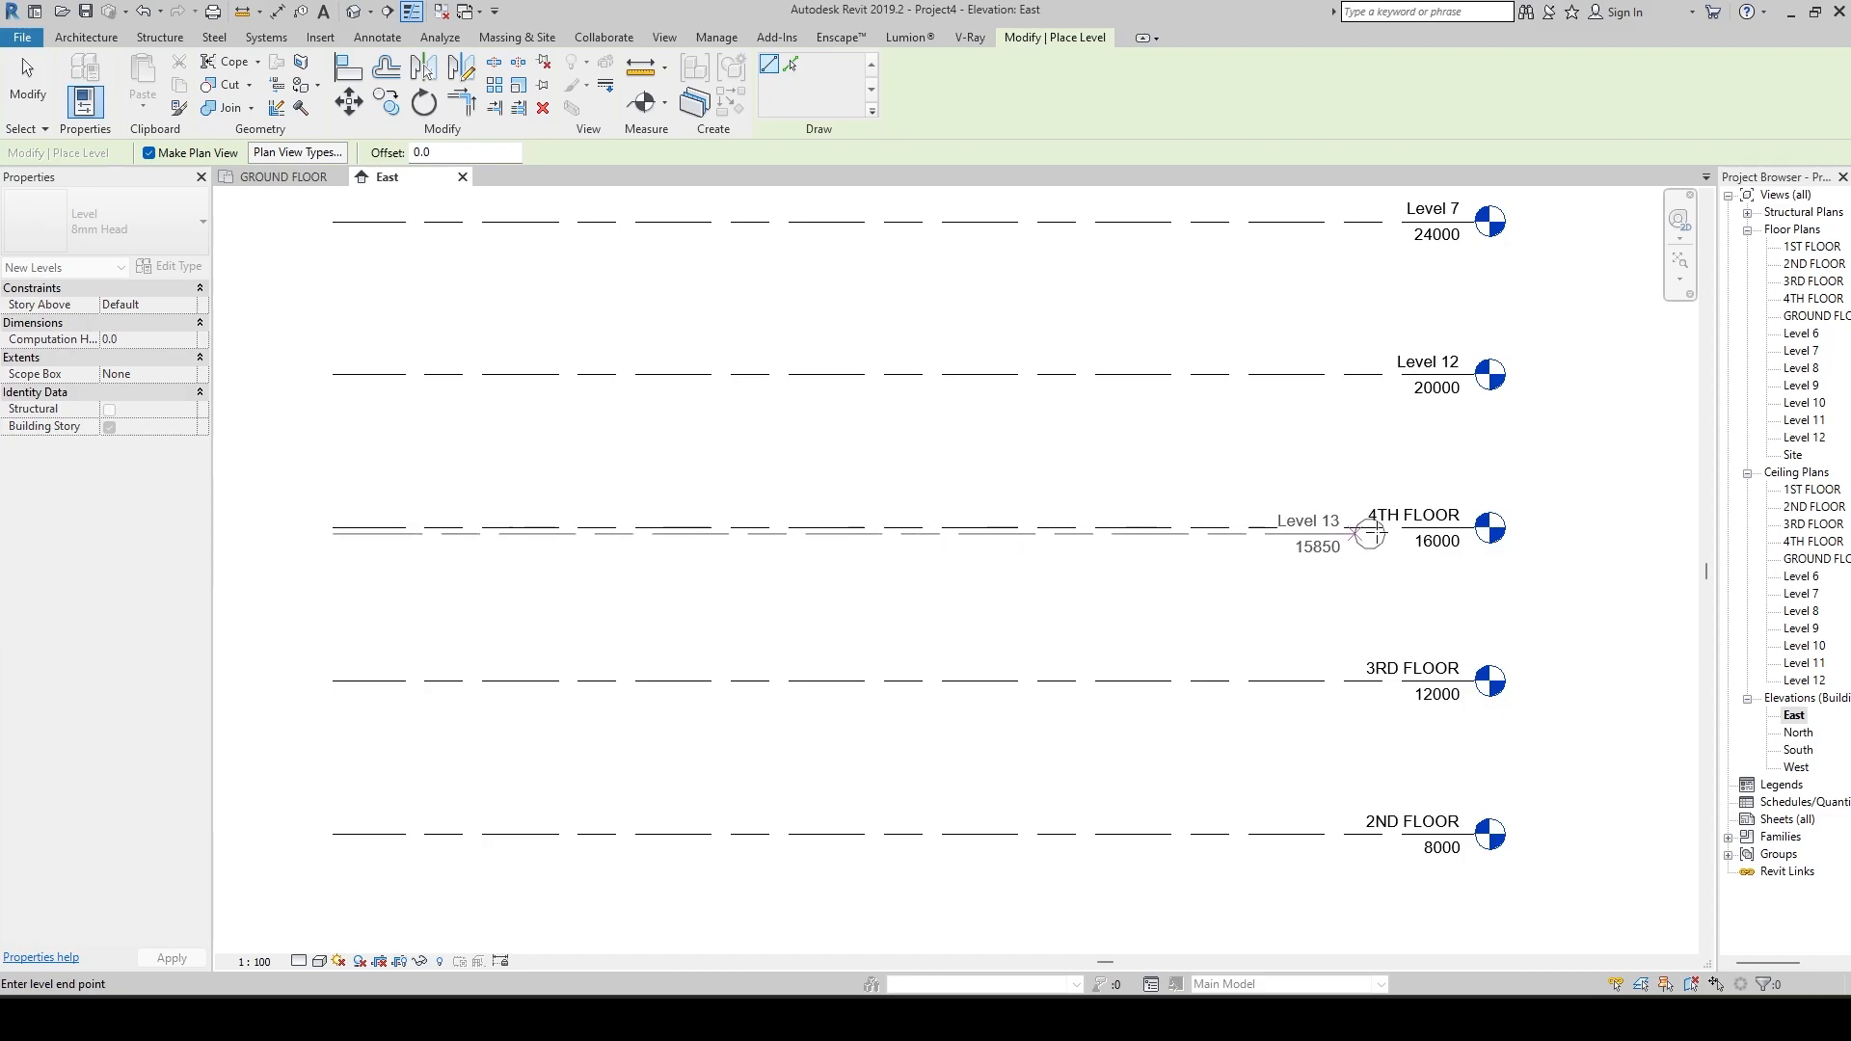
{"action": "left_click", "coordinate": [1487, 532]}
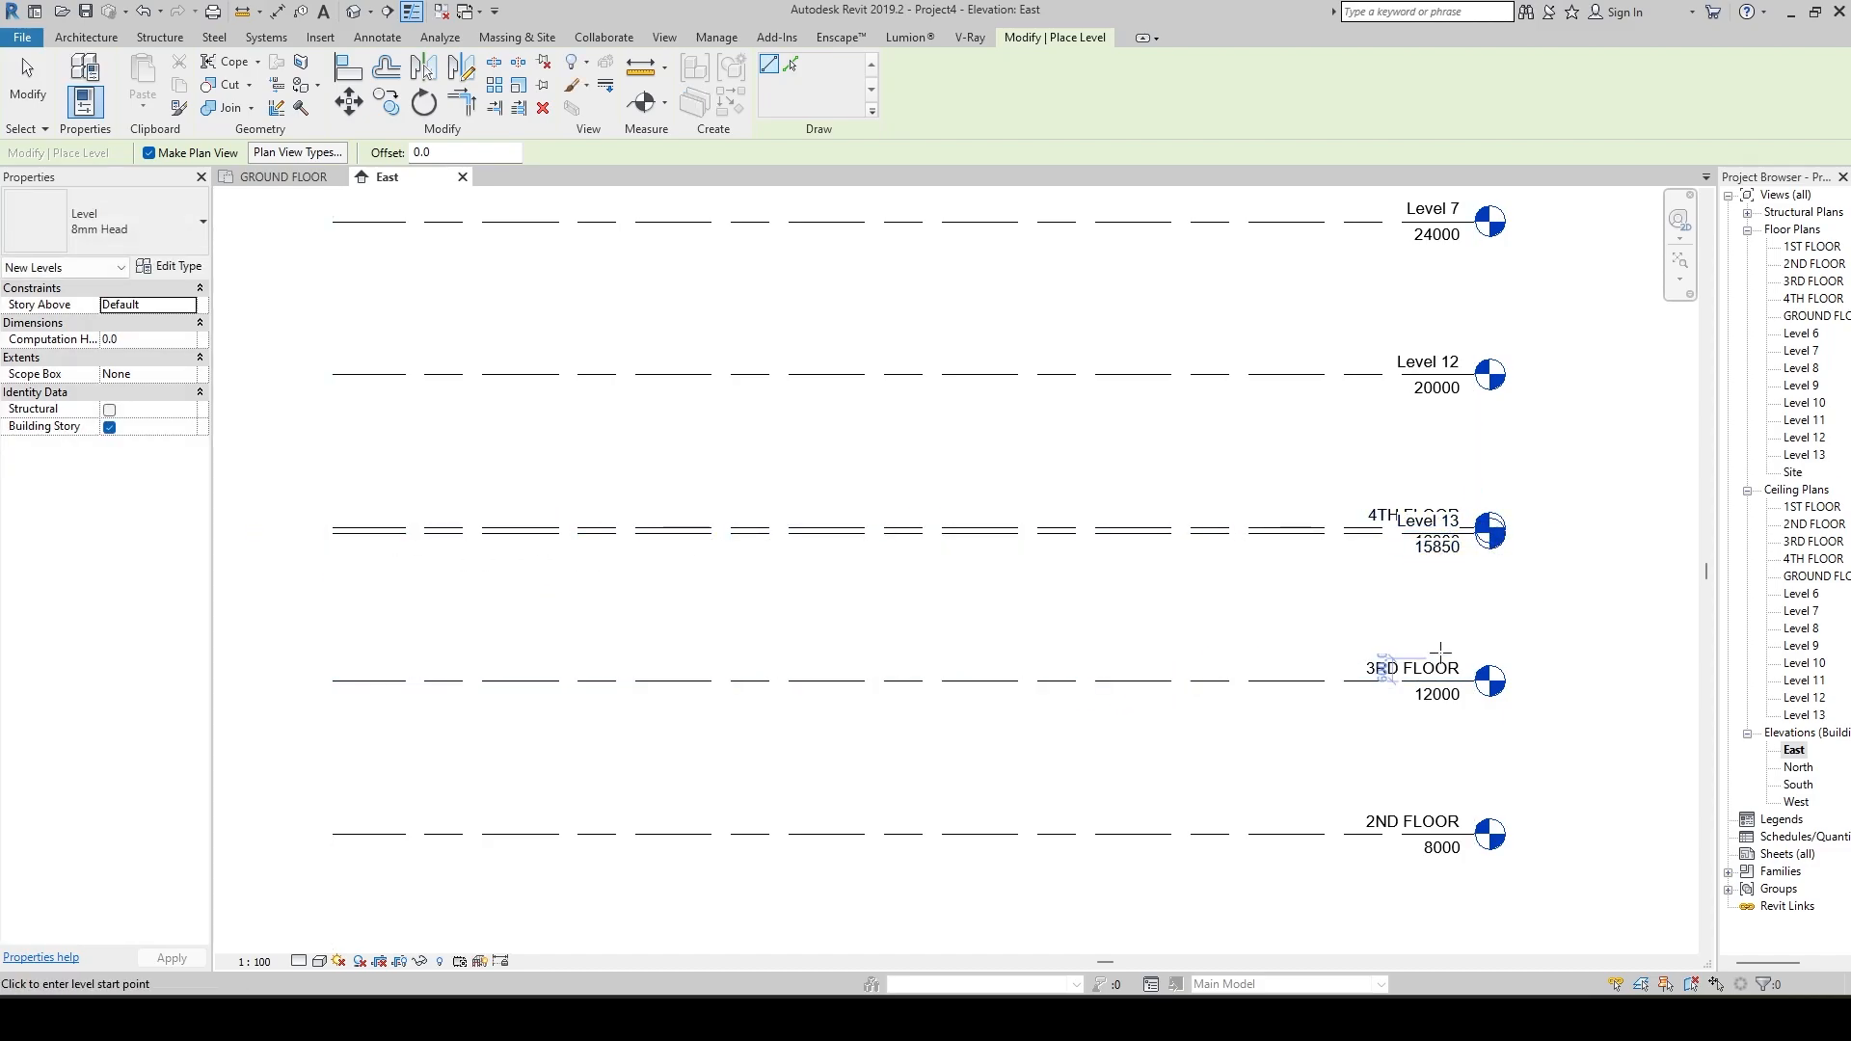
{"action": "scroll", "coordinate": [1418, 656], "scroll_direction": "up", "scroll_amount": 2}
{"action": "key", "text": "Escape"}
{"action": "key", "text": "Escape"}
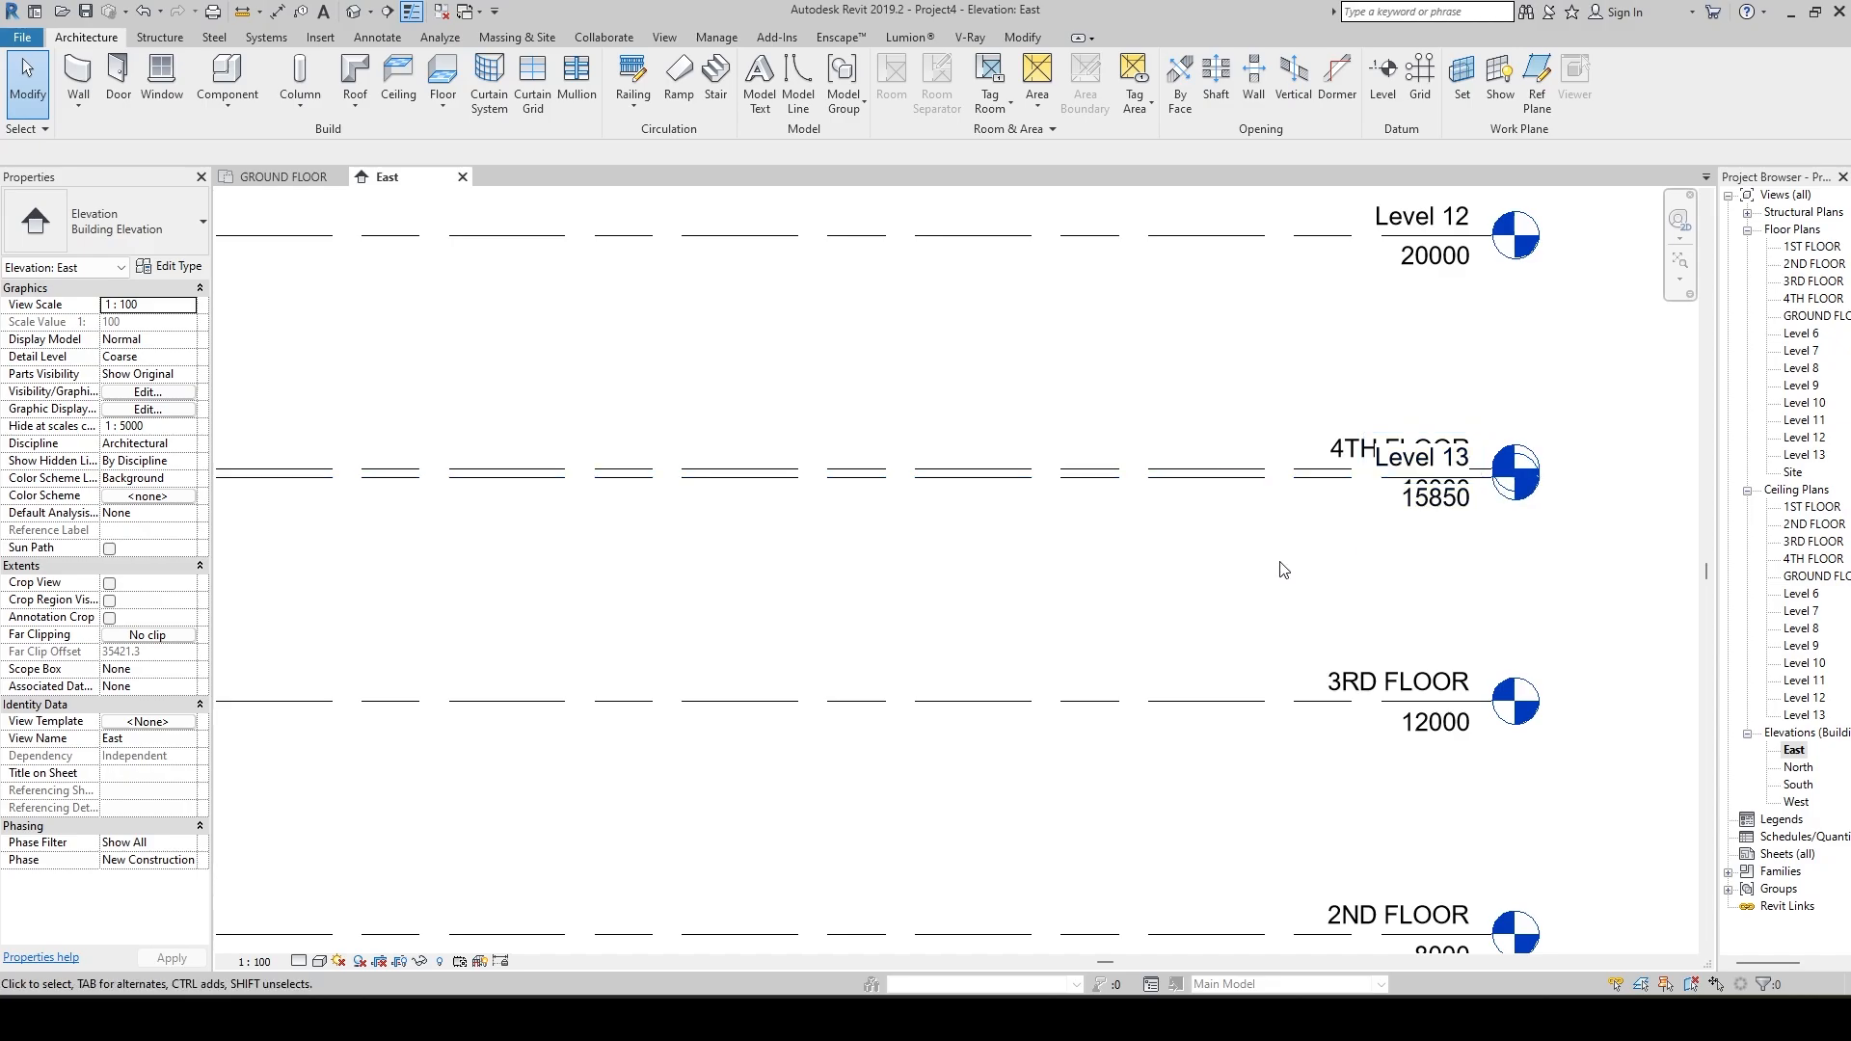
Add elbows to the Level 13 and 4TH FLOOR heads, and move the 4TH FLOOR head up above its line.
{"action": "left_click", "coordinate": [1310, 485]}
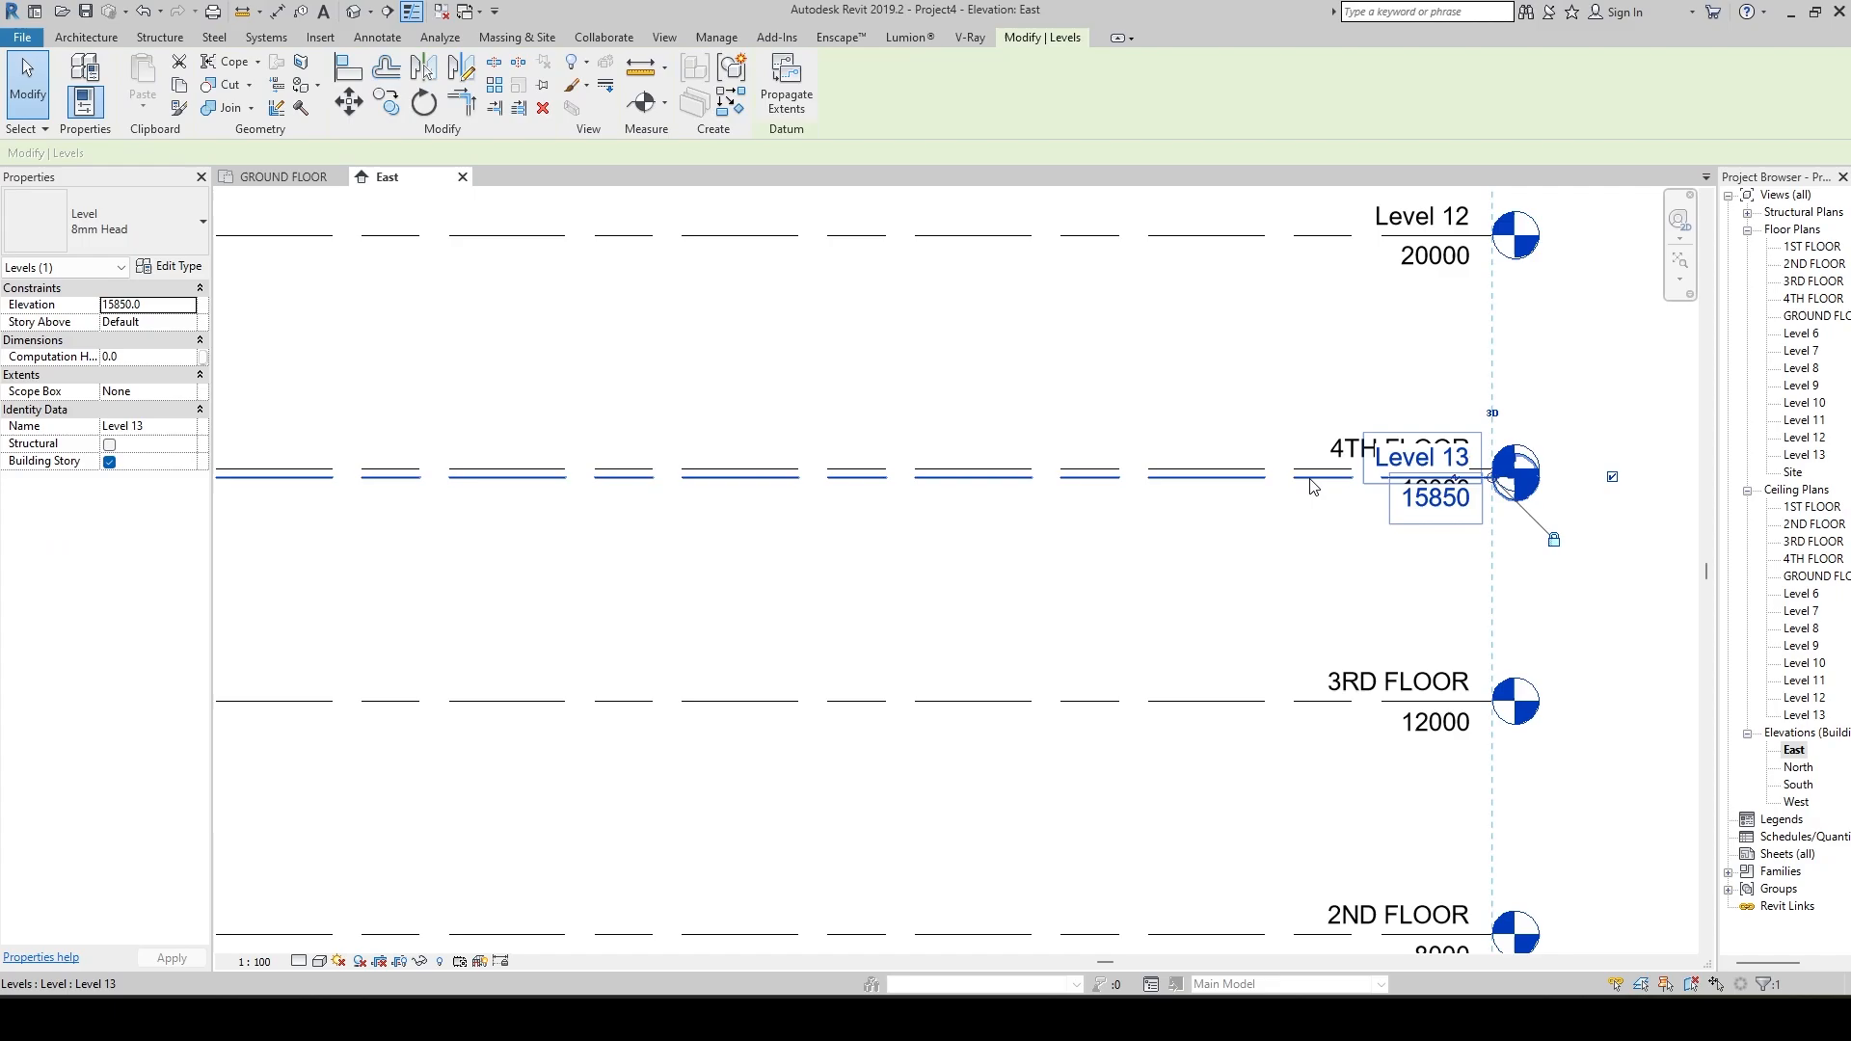
{"action": "left_click", "coordinate": [1456, 482]}
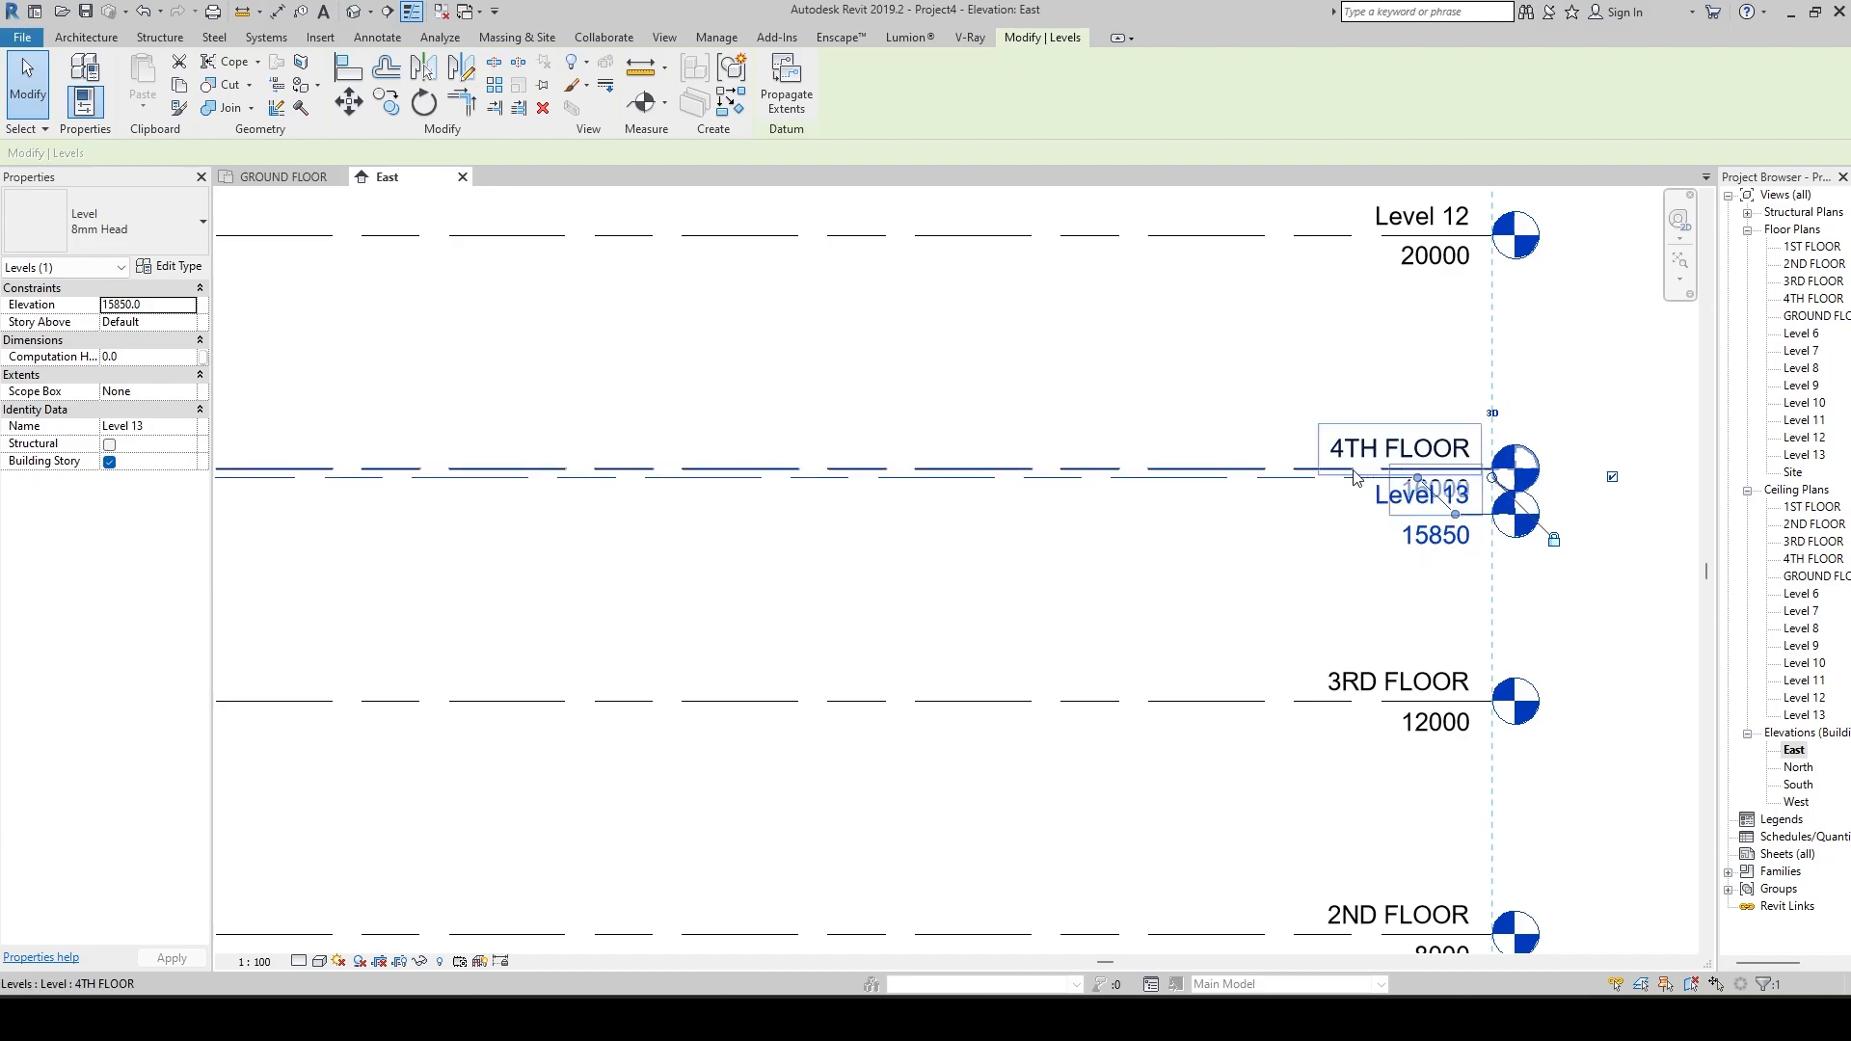
{"action": "left_click", "coordinate": [1239, 473]}
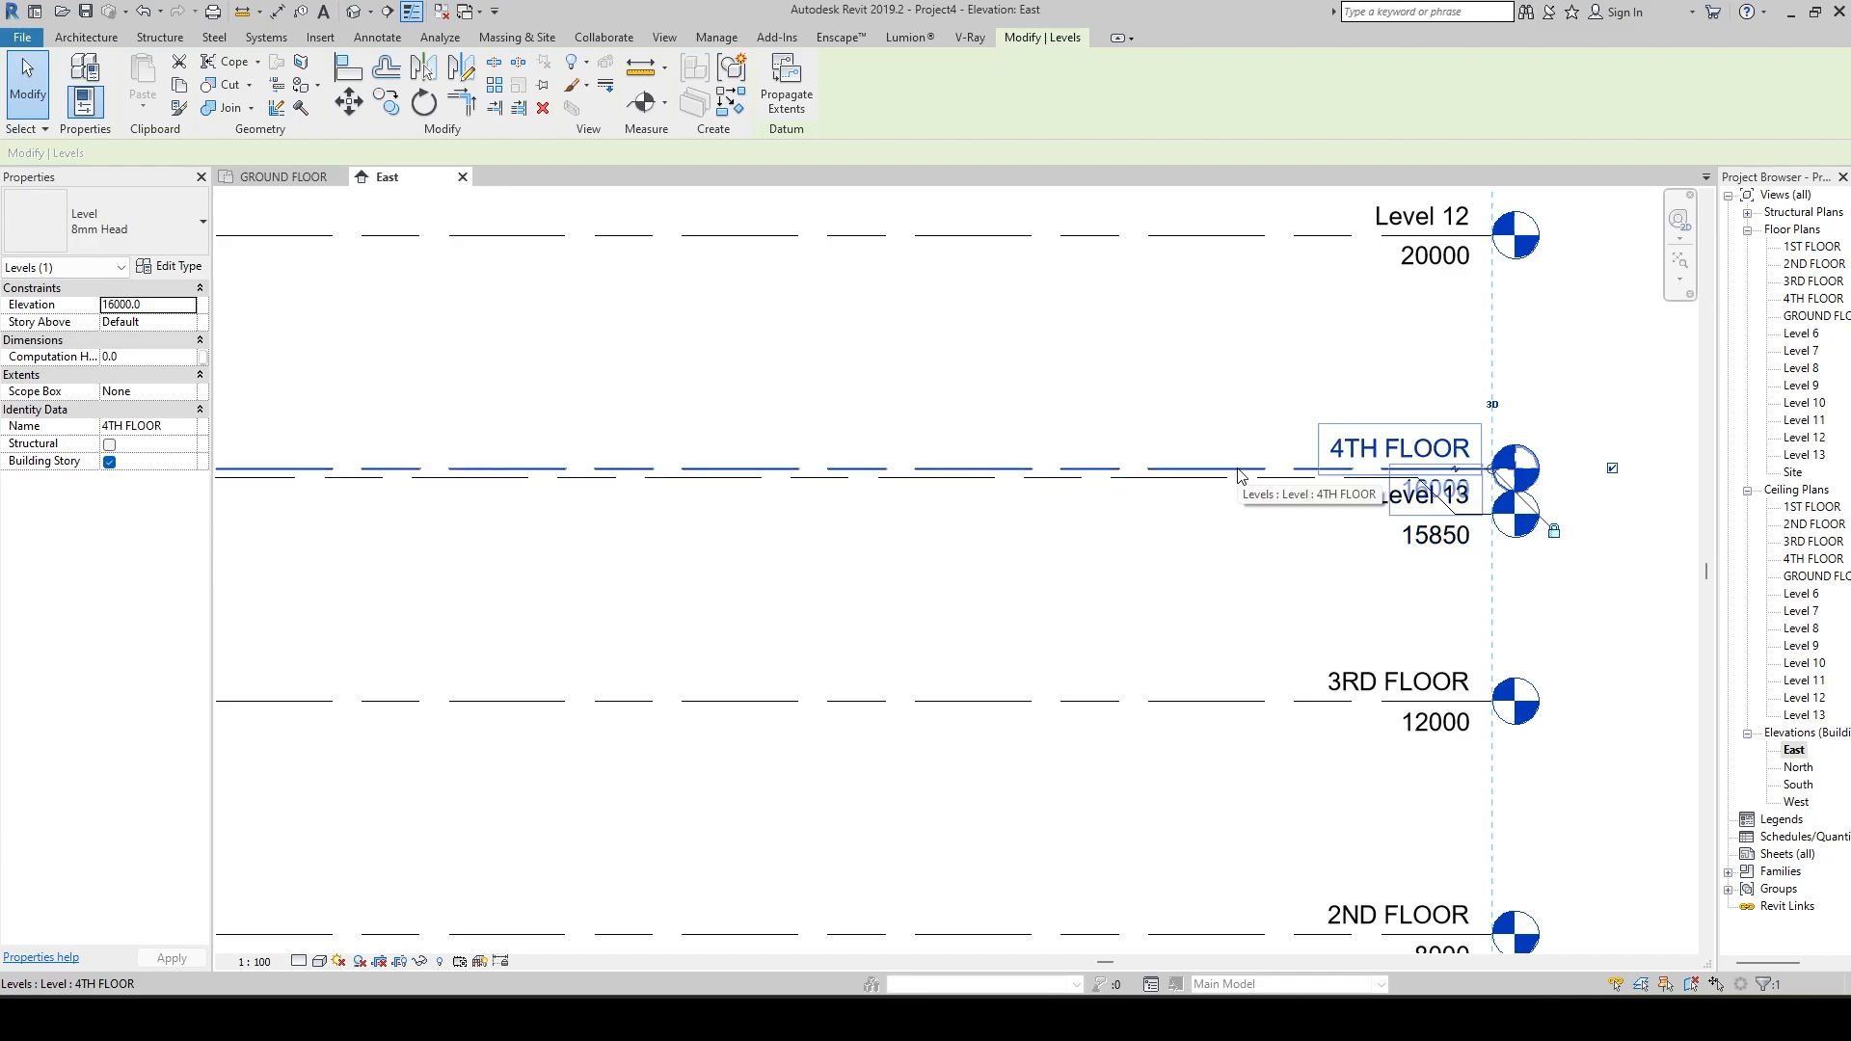
{"action": "left_click", "coordinate": [1459, 475]}
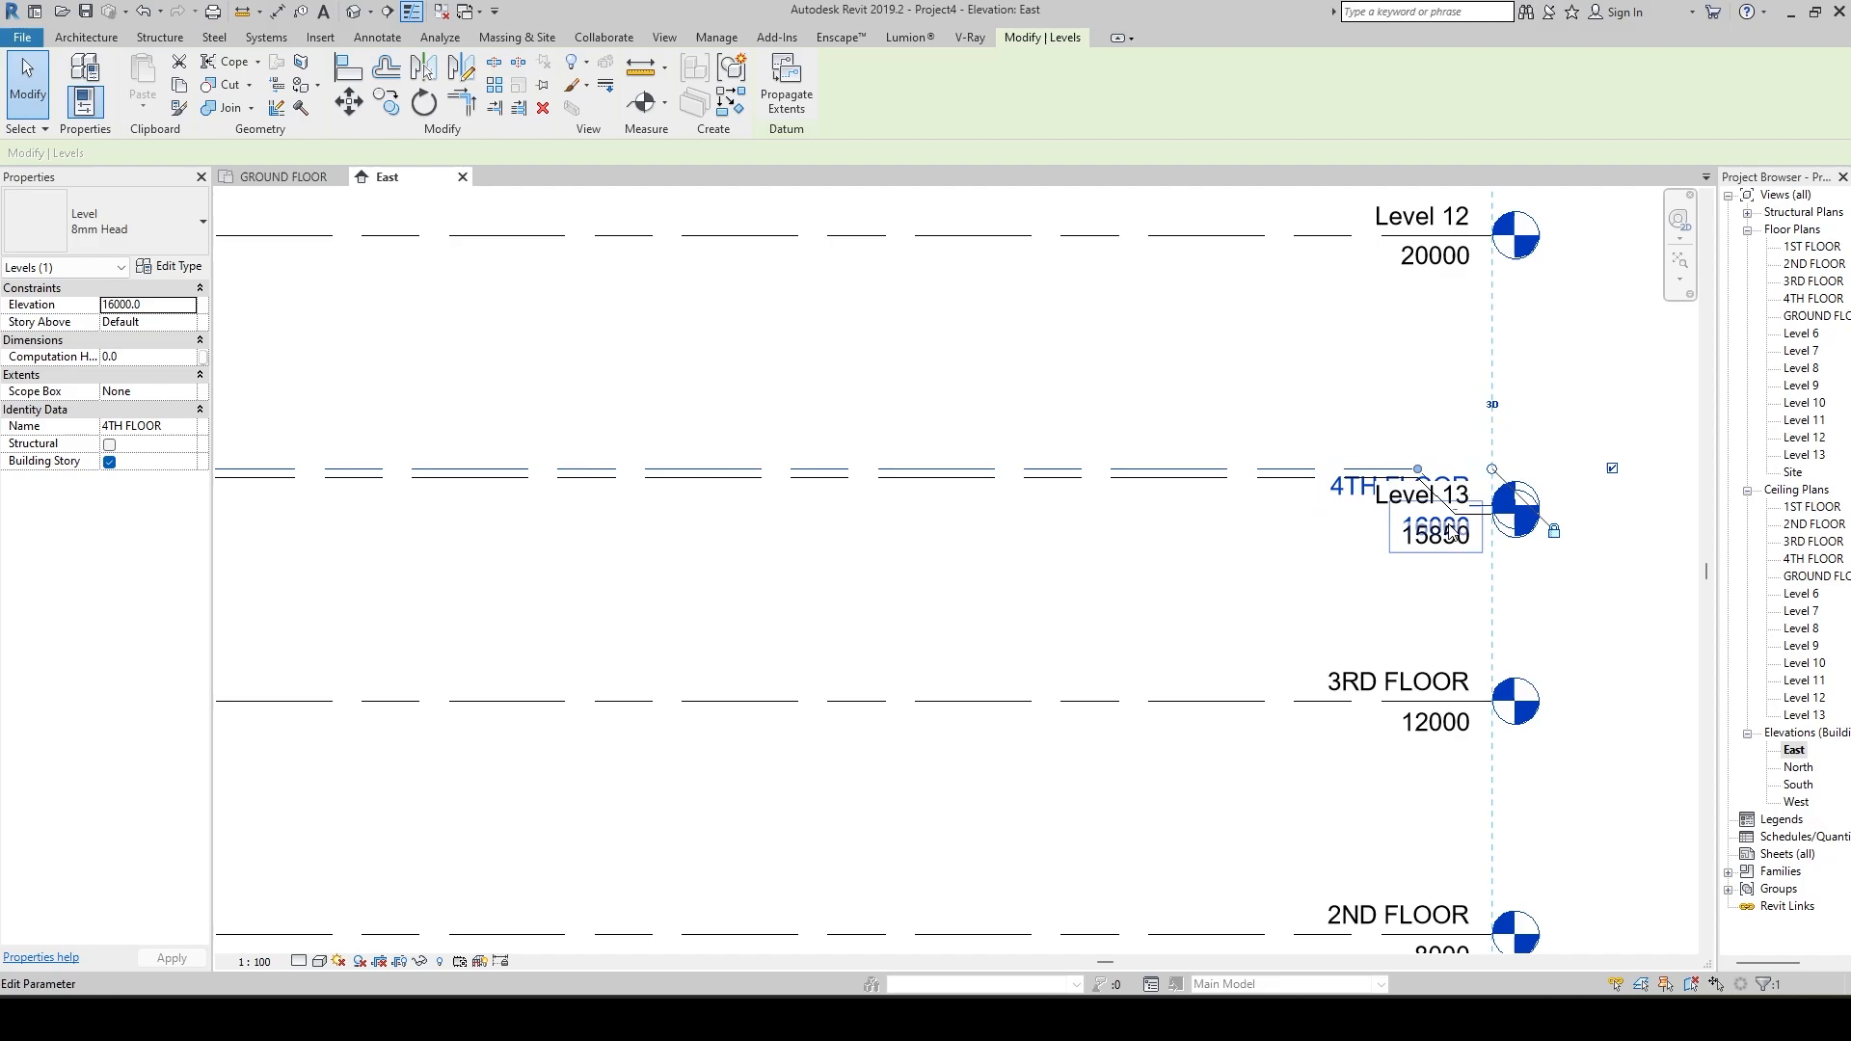
{"action": "left_click_drag", "start_coordinate": [1440, 496], "coordinate": [1467, 379]}
{"action": "left_click", "coordinate": [1296, 414]}
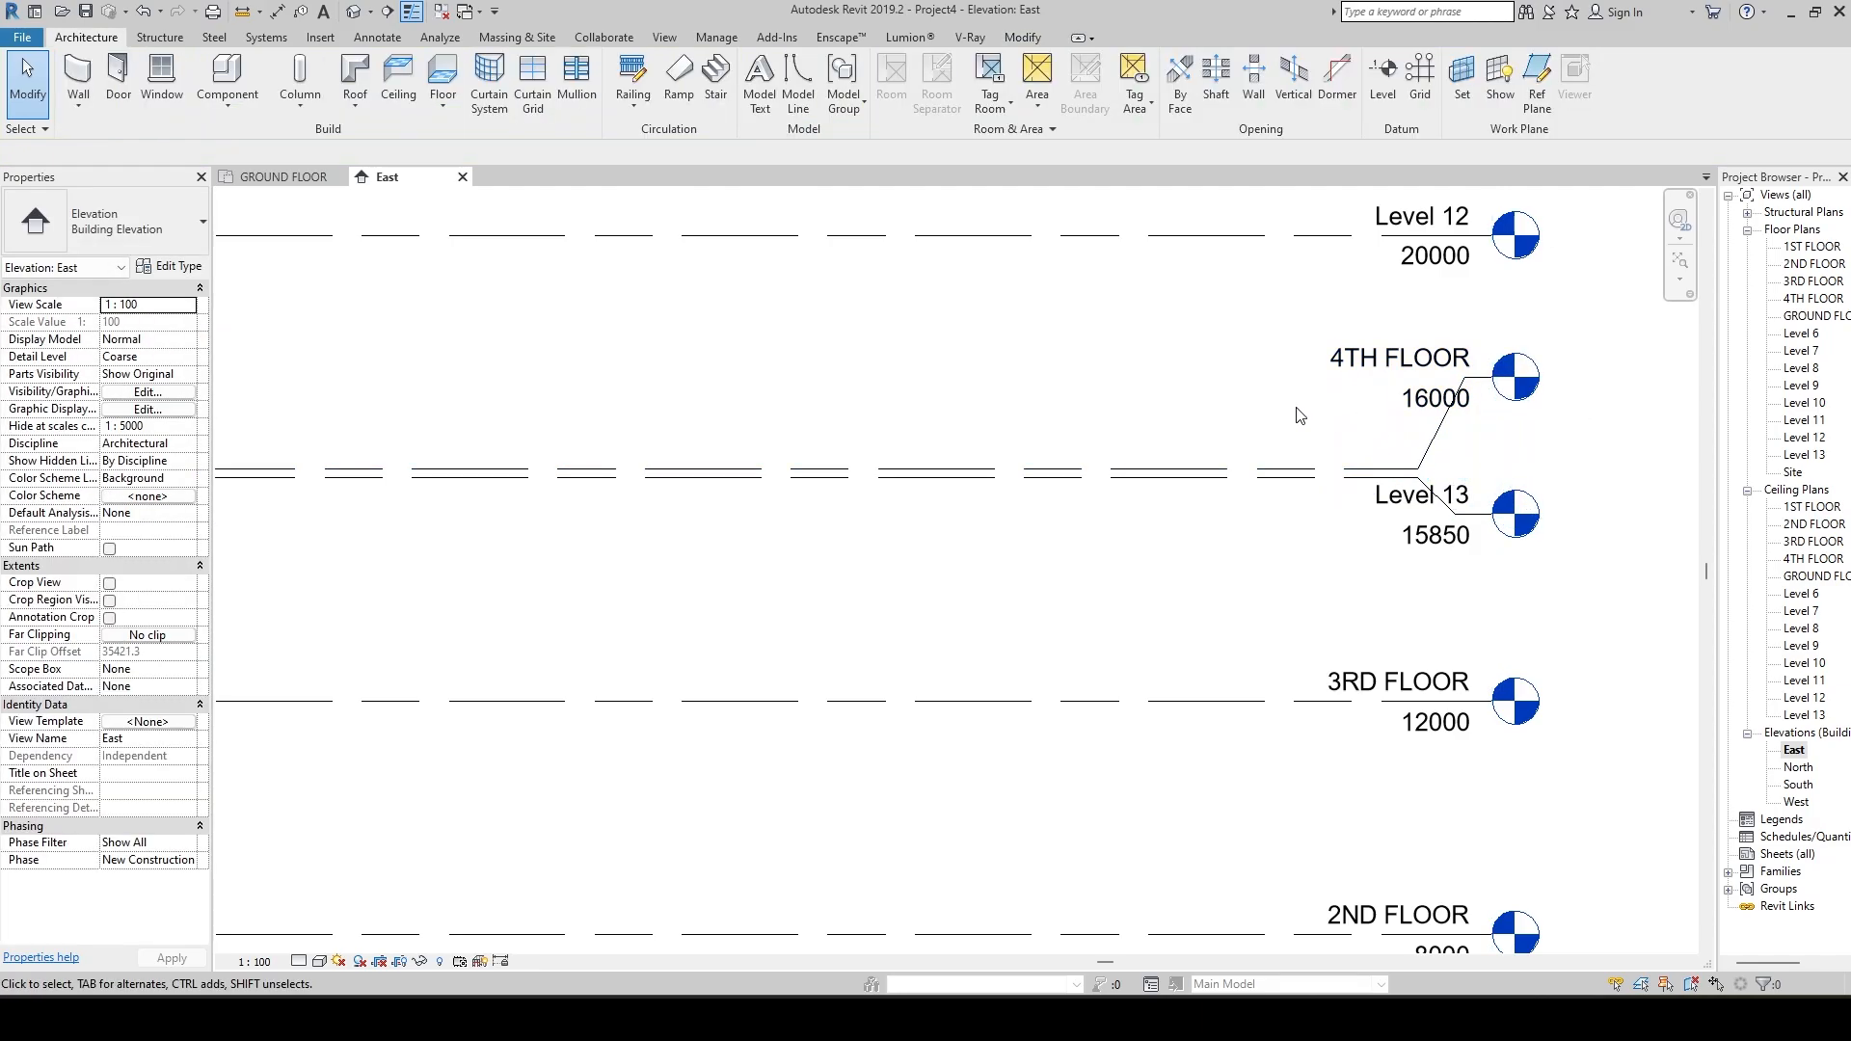
Reshape the elbows of Level 13 and 4TH FLOOR into vertical jogs, Level 13 downward and 4TH FLOOR upward.
{"action": "left_click", "coordinate": [1444, 507]}
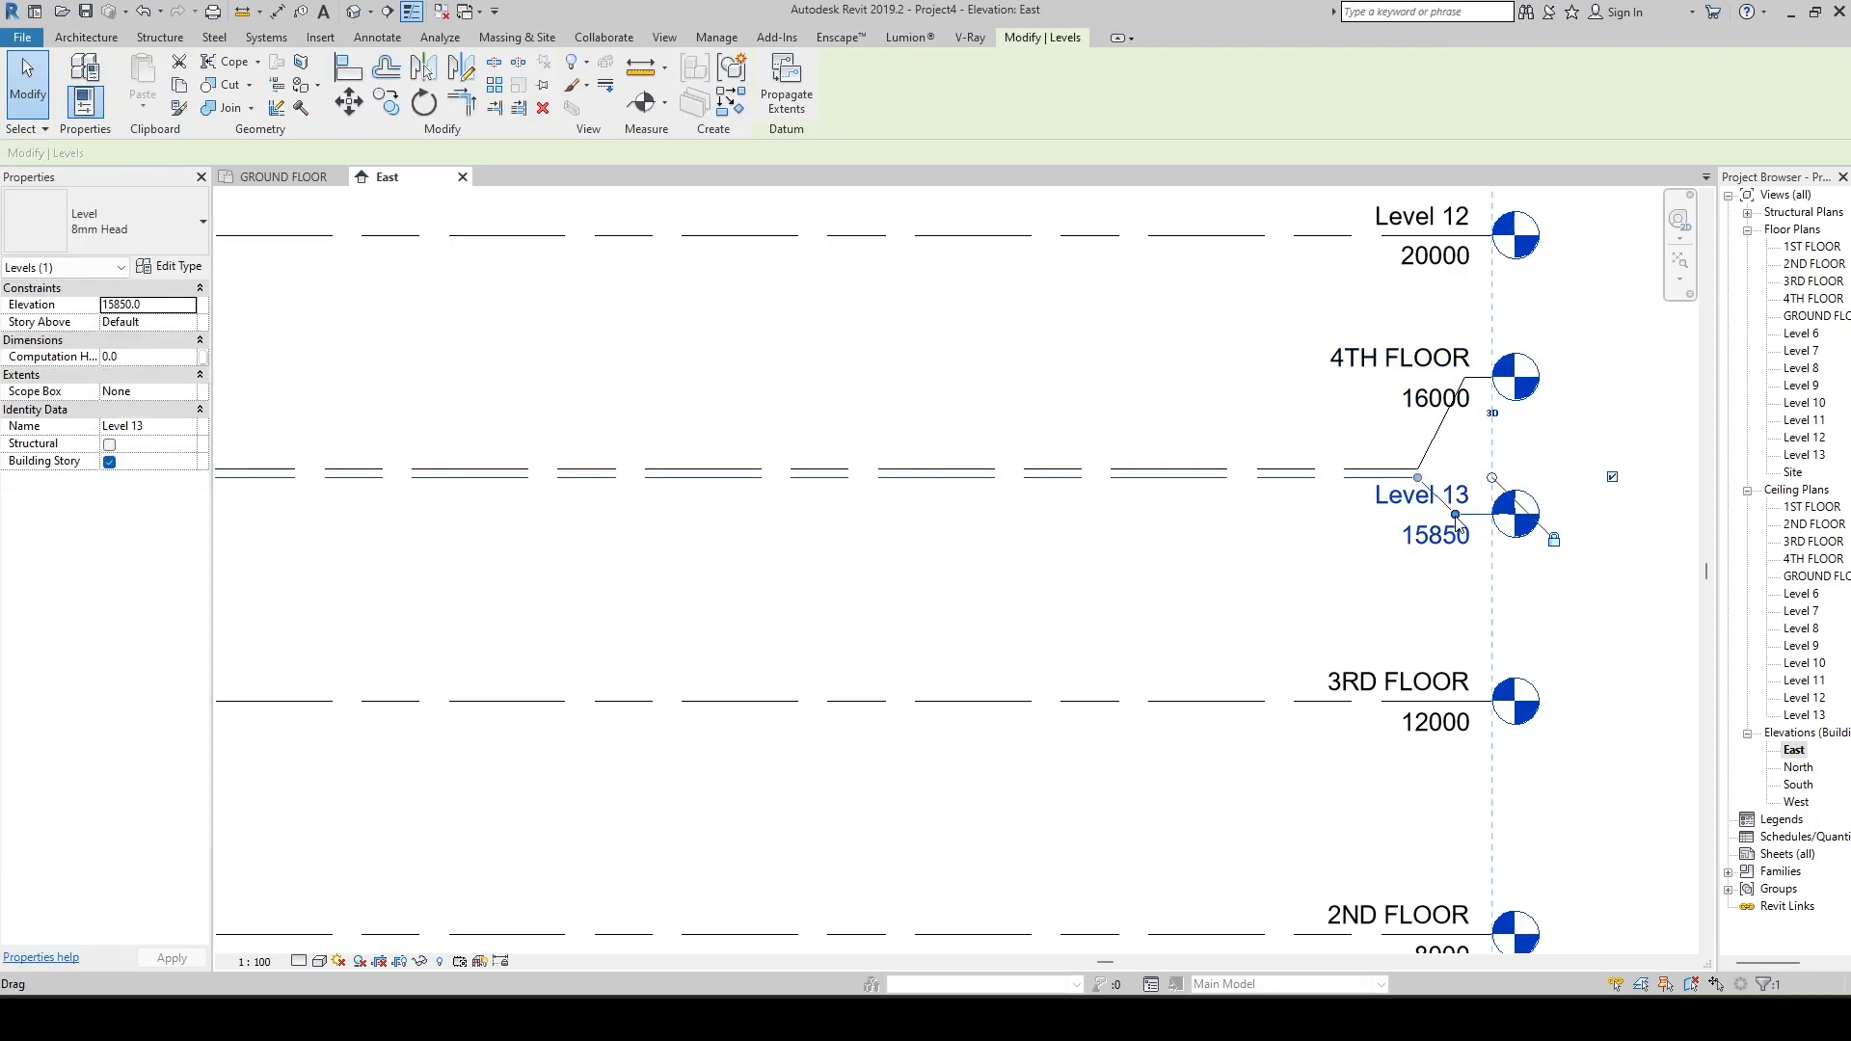
{"action": "left_click_drag", "start_coordinate": [1458, 526], "coordinate": [1415, 535]}
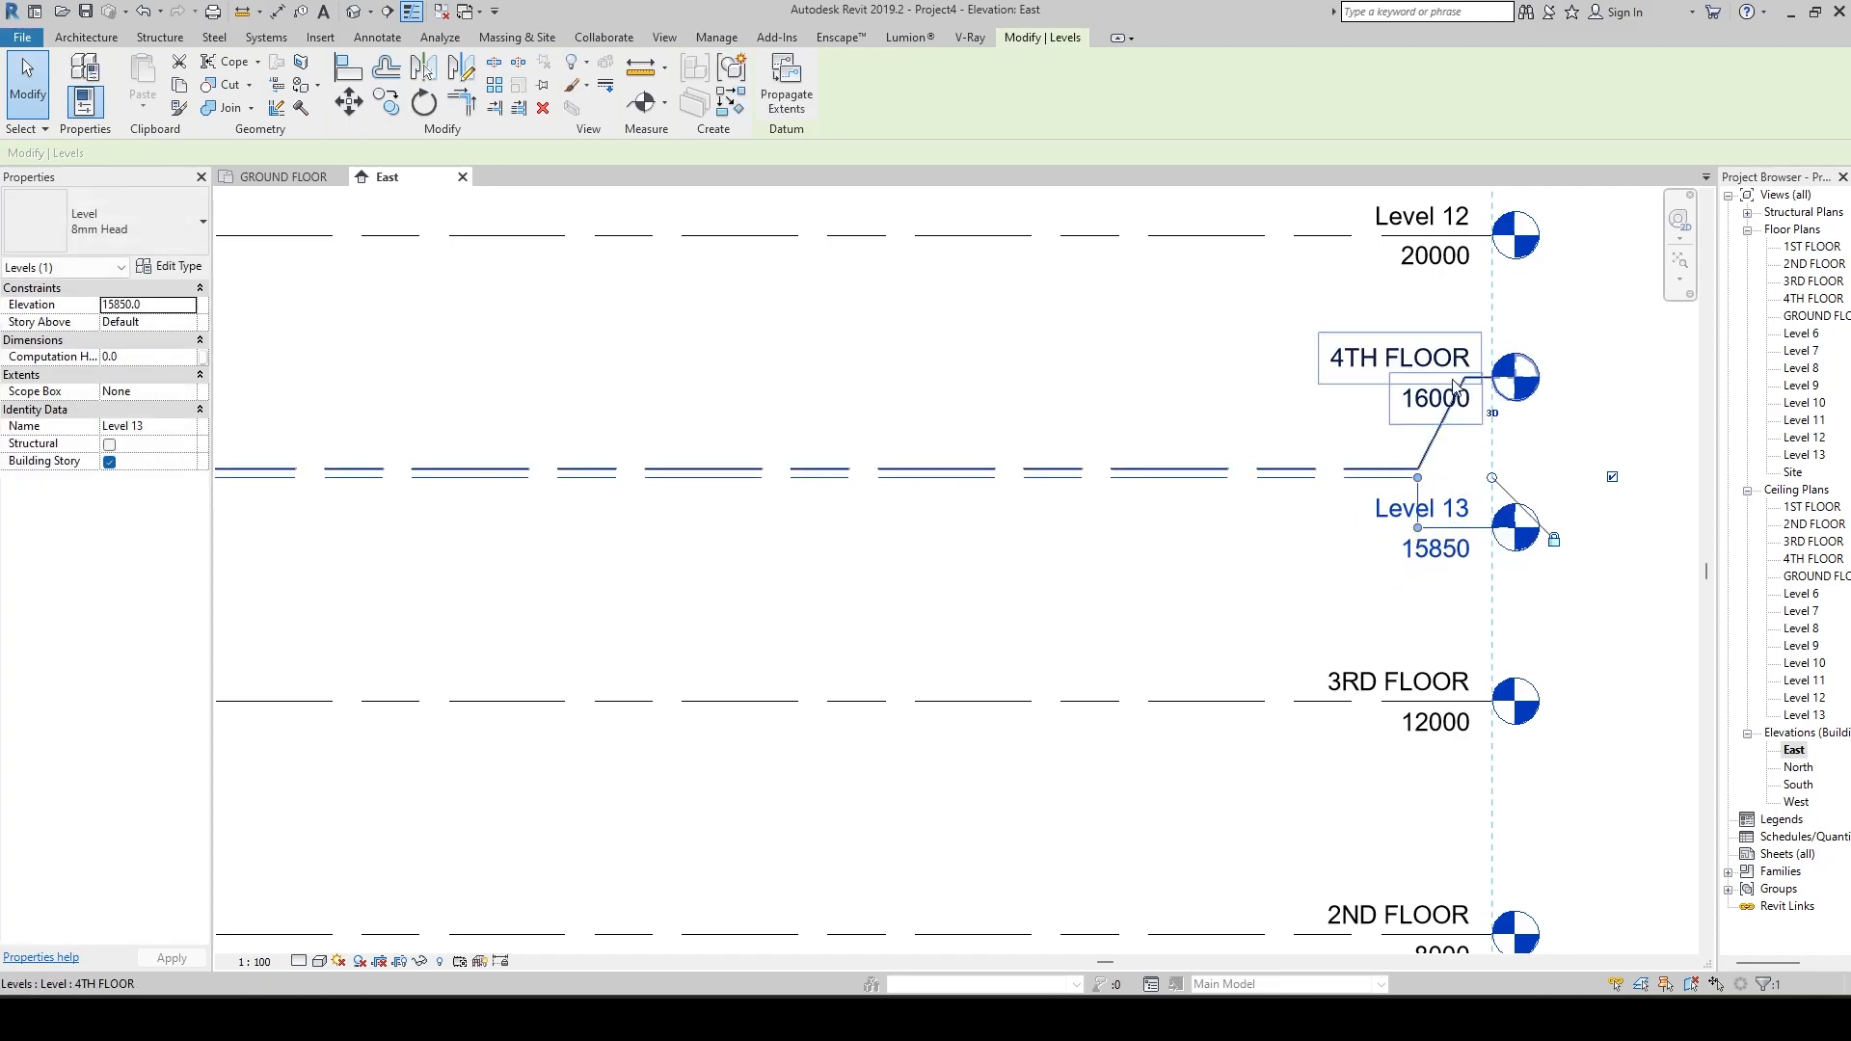
{"action": "left_click", "coordinate": [1455, 386]}
{"action": "left_click_drag", "start_coordinate": [1456, 385], "coordinate": [1421, 430]}
{"action": "left_click", "coordinate": [1206, 425]}
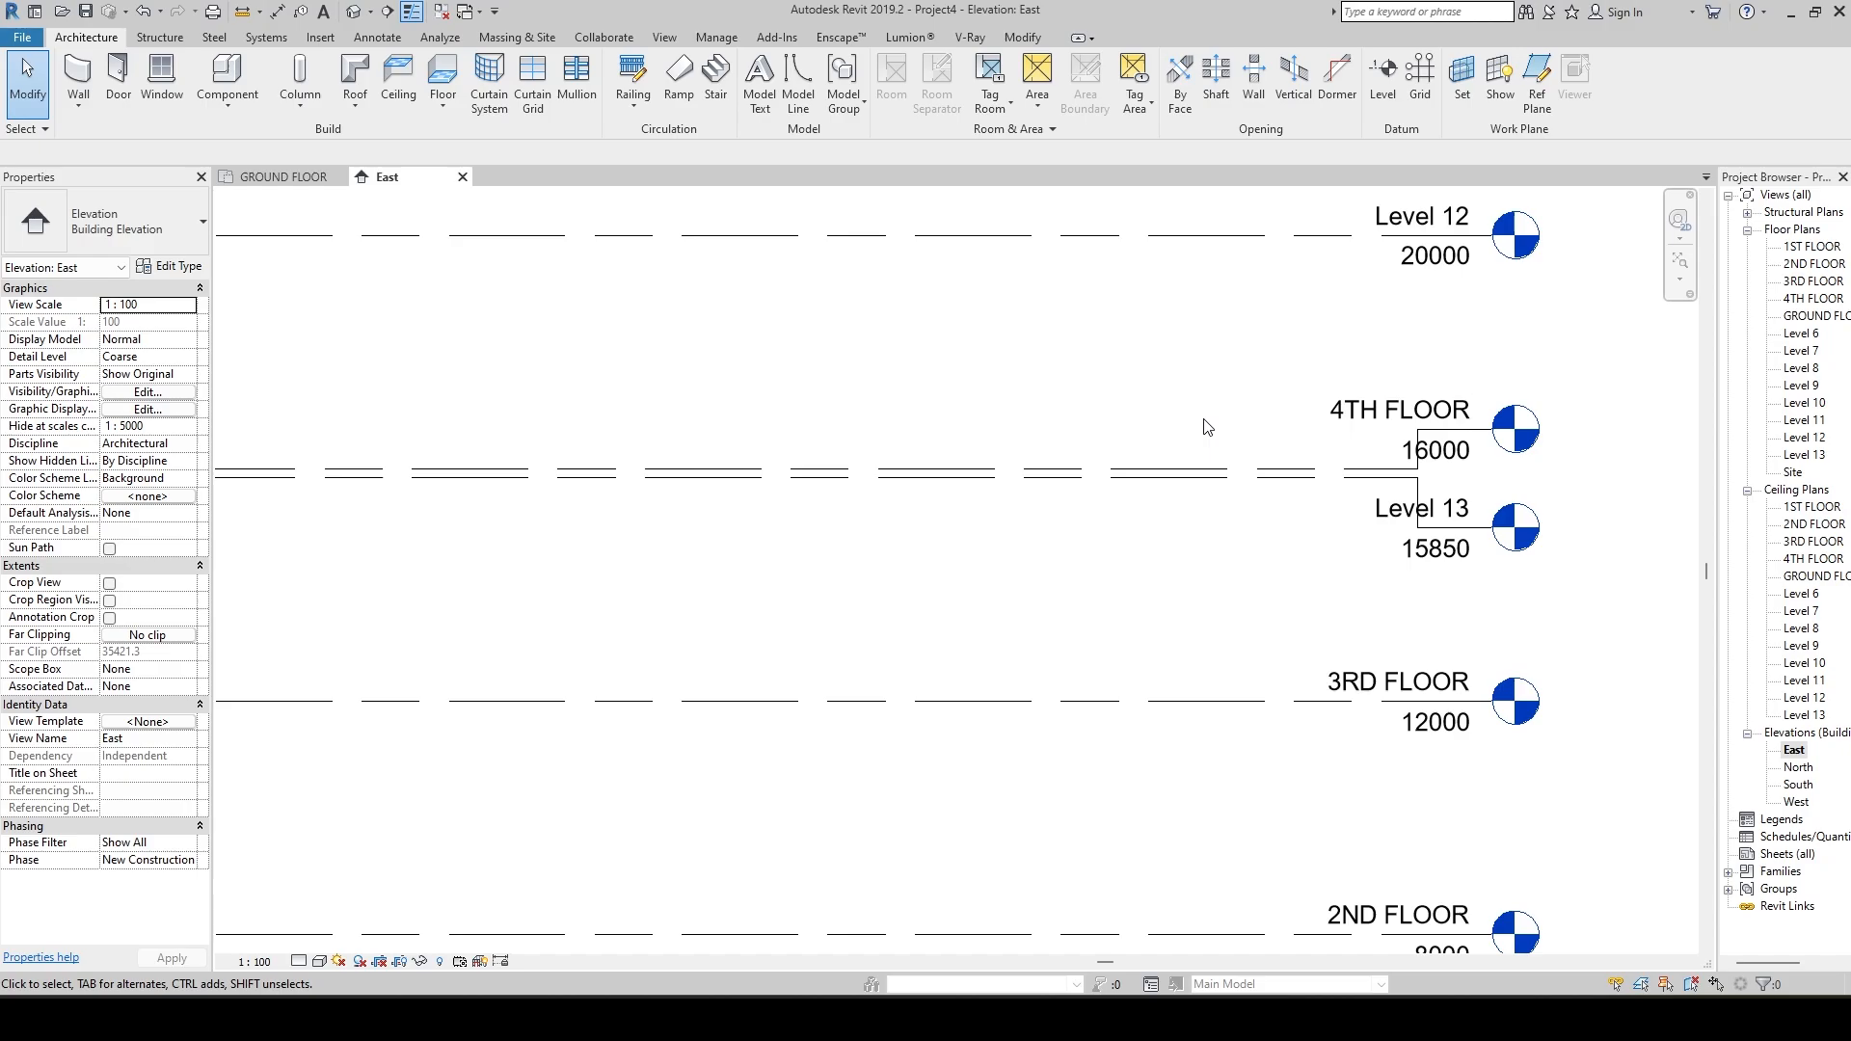
Examine the stack of levels and the GROUND FLOOR level's line, head and end controls.
{"action": "scroll", "coordinate": [1330, 578], "scroll_direction": "down", "scroll_amount": 4}
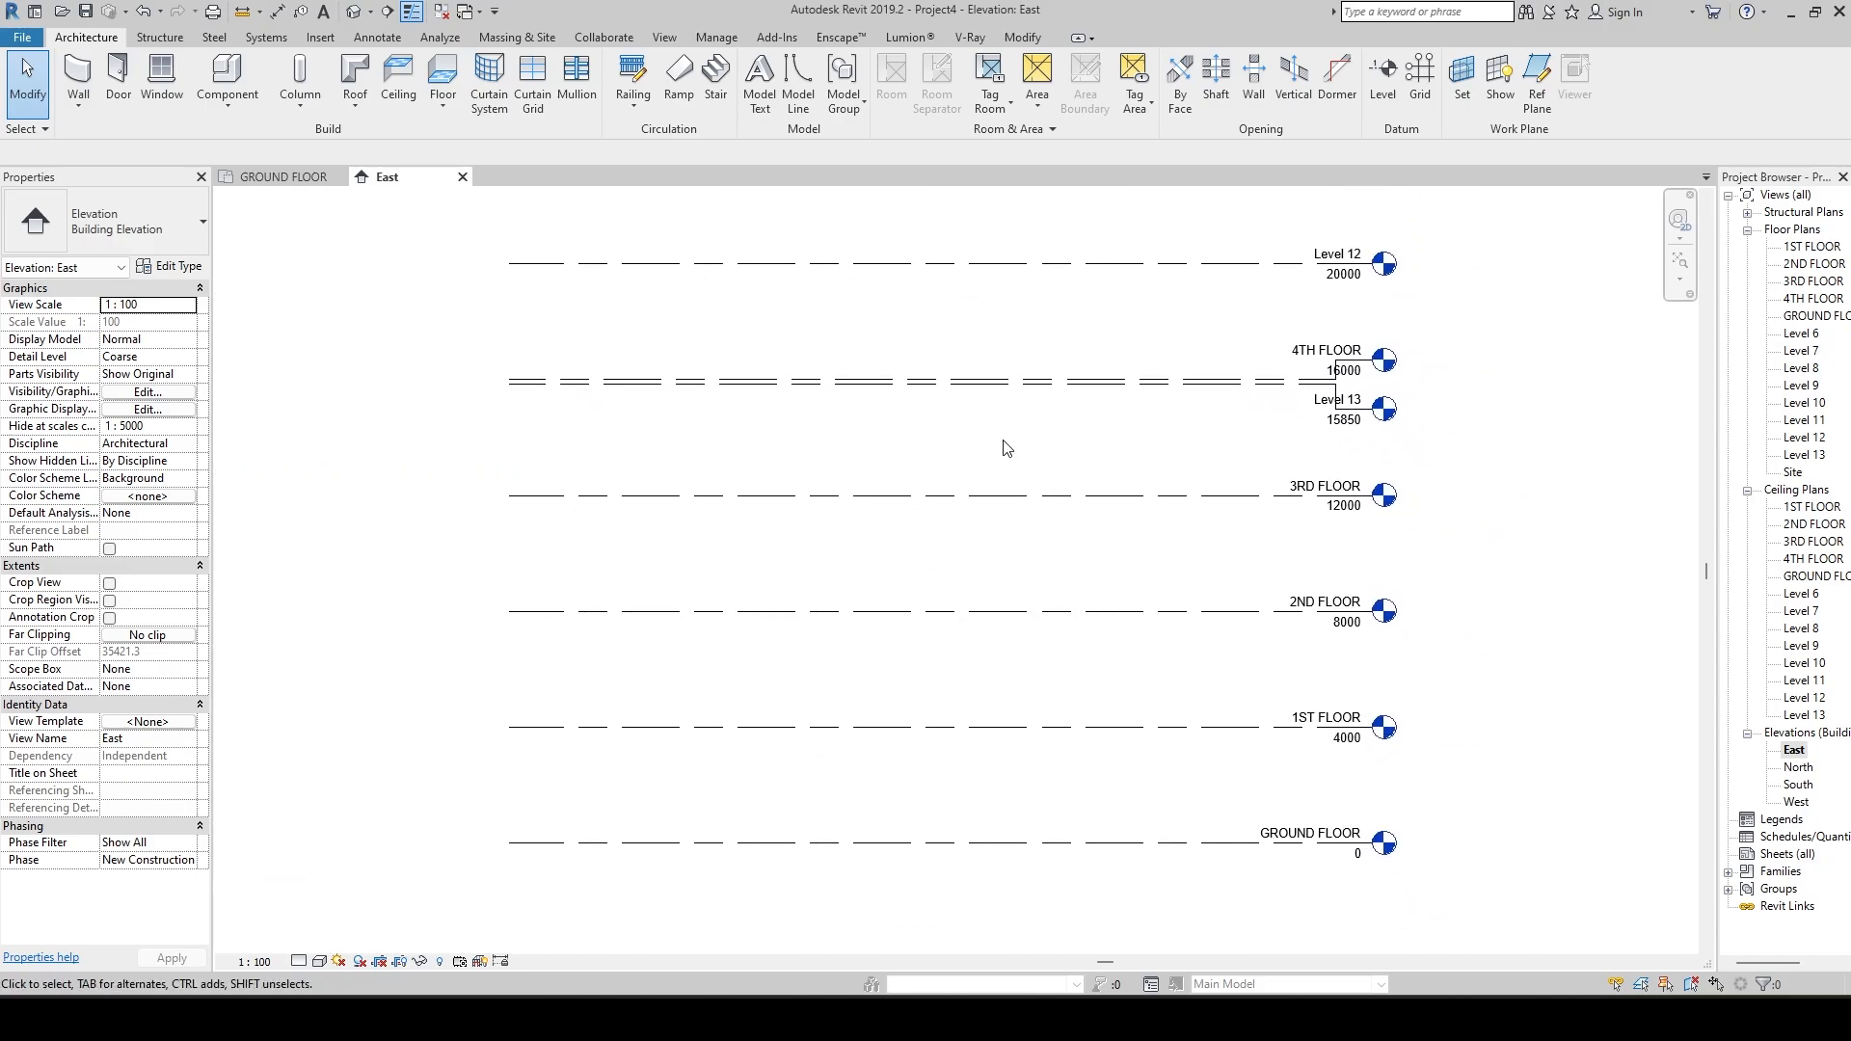
{"action": "scroll", "coordinate": [1007, 448], "scroll_direction": "down", "scroll_amount": 1}
{"action": "mouse_move", "coordinate": [1007, 453]}
{"action": "middle_mouse_down"}
{"action": "mouse_move", "coordinate": [1025, 608]}
{"action": "mouse_move", "coordinate": [1133, 622]}
{"action": "mouse_move", "coordinate": [1026, 685]}
{"action": "mouse_move", "coordinate": [1025, 432]}
{"action": "middle_mouse_up"}
{"action": "scroll", "coordinate": [991, 582], "scroll_direction": "up", "scroll_amount": 2}
{"action": "middle_click_drag", "start_coordinate": [999, 561], "coordinate": [1000, 418]}
{"action": "scroll", "coordinate": [994, 485], "scroll_direction": "down", "scroll_amount": 1}
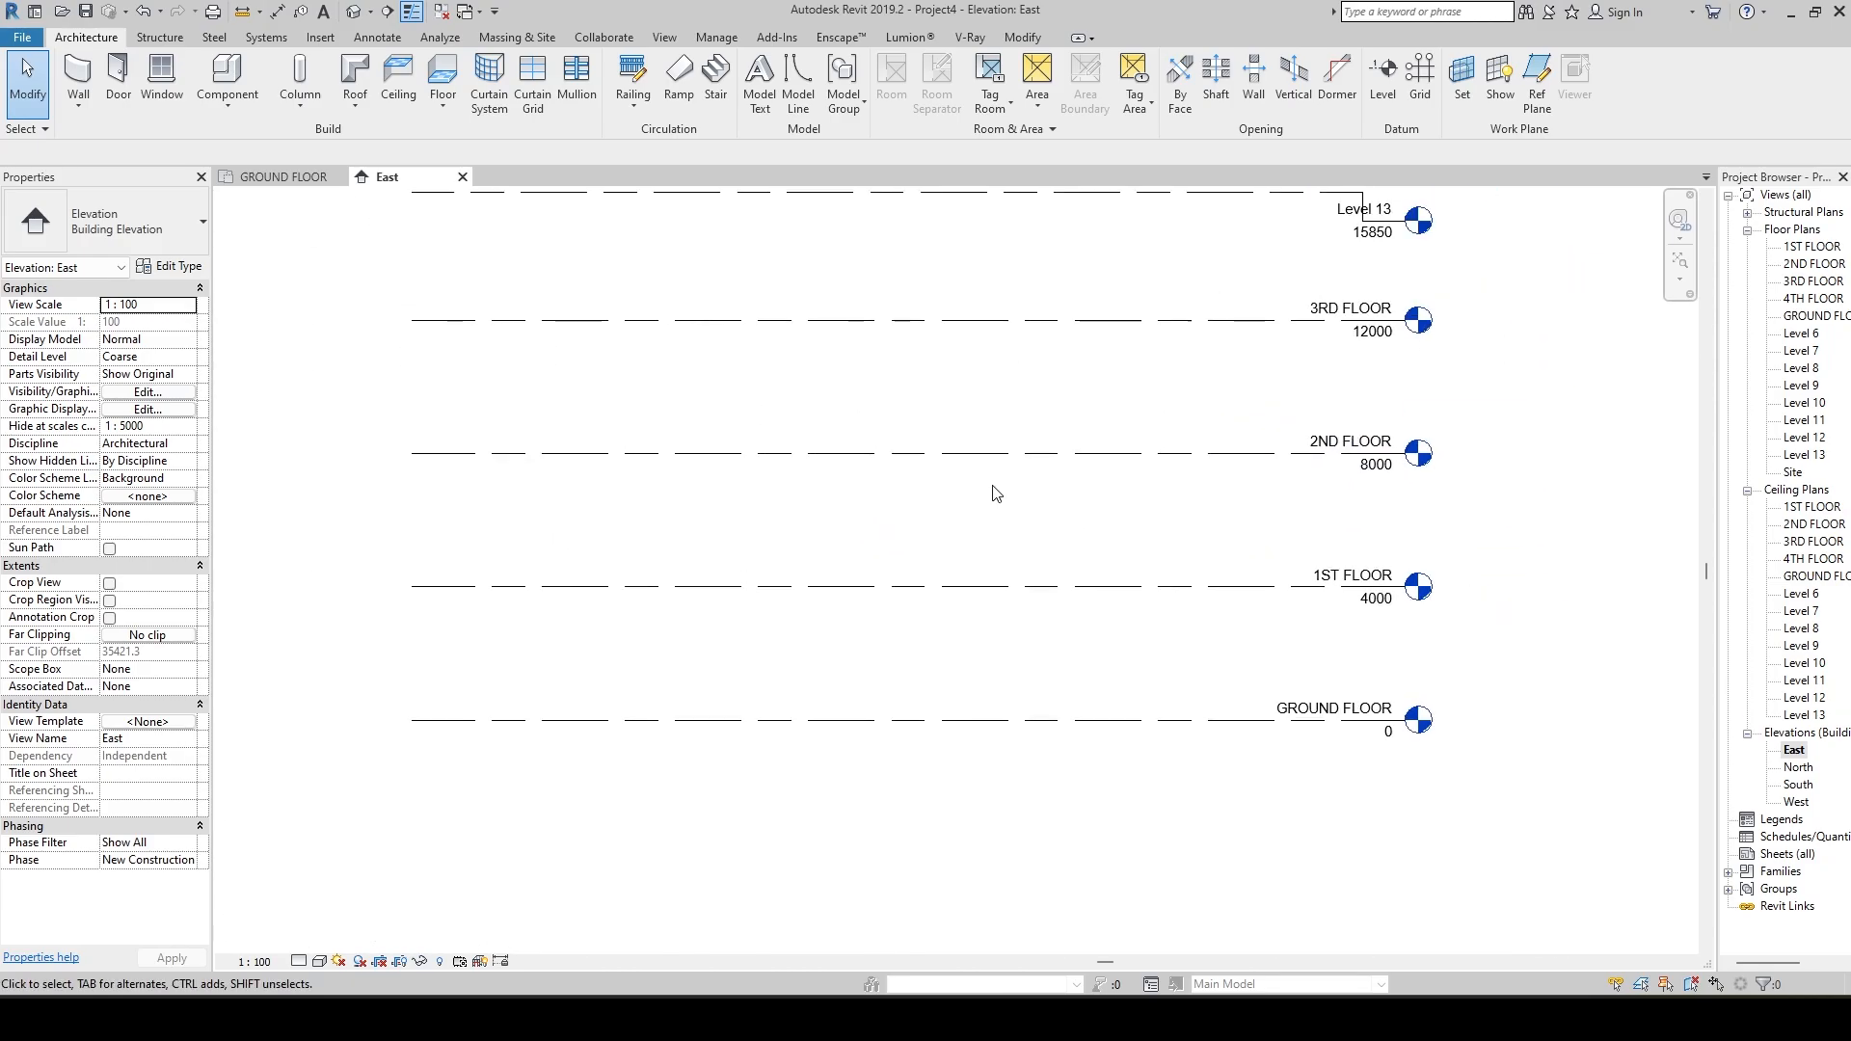
{"action": "scroll", "coordinate": [996, 539], "scroll_direction": "down", "scroll_amount": 2}
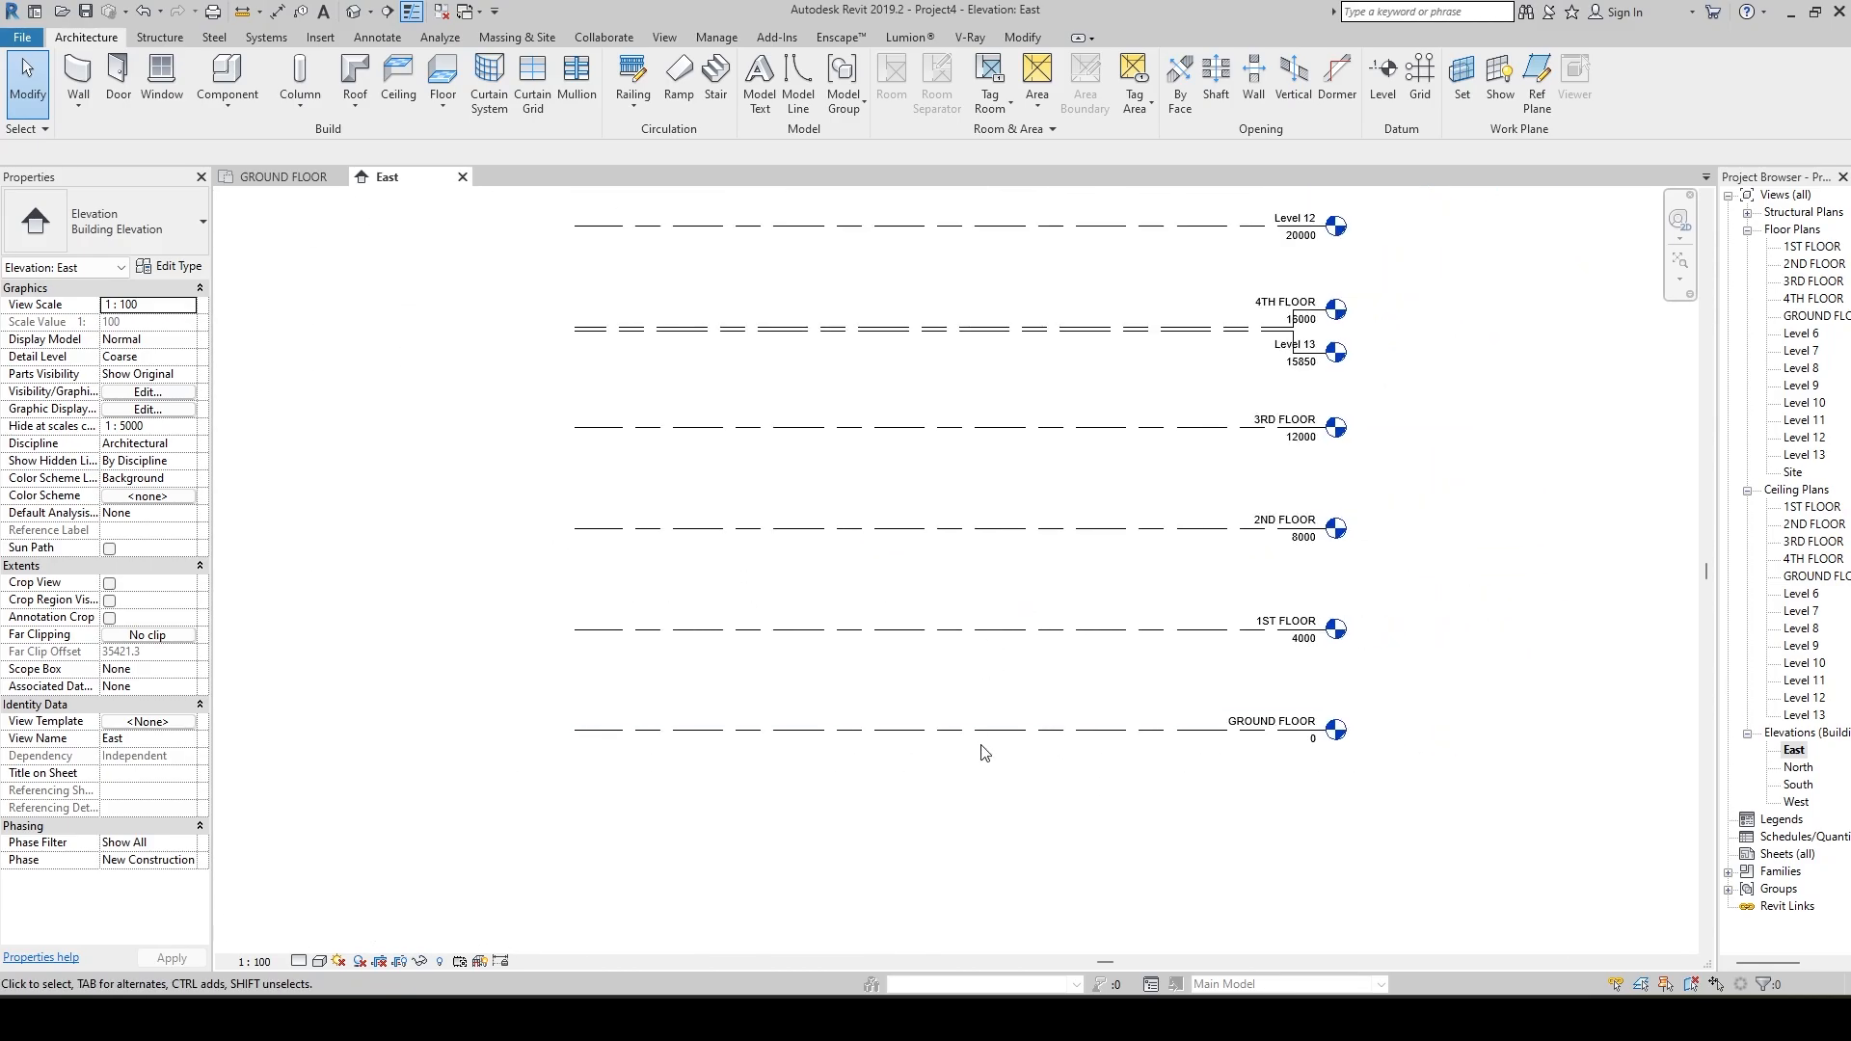
{"action": "left_click", "coordinate": [983, 733]}
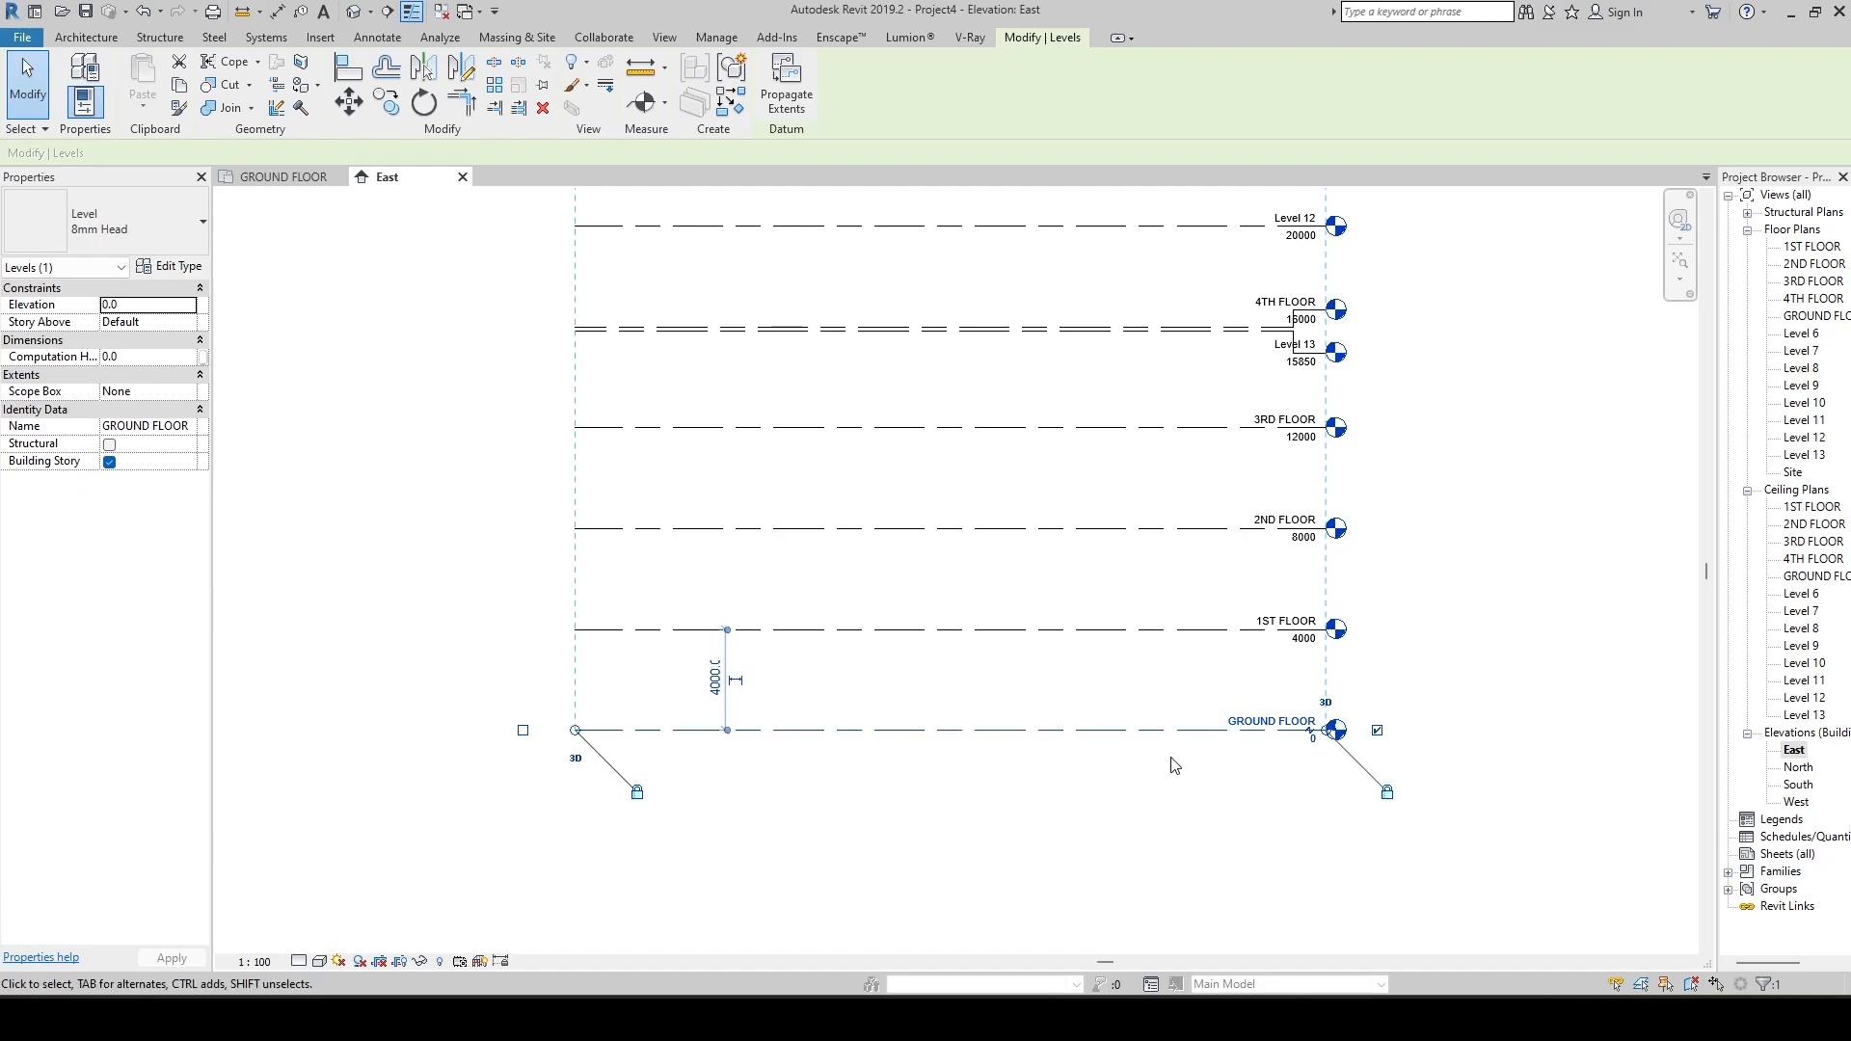
{"action": "scroll", "coordinate": [1175, 765], "scroll_direction": "up", "scroll_amount": 2}
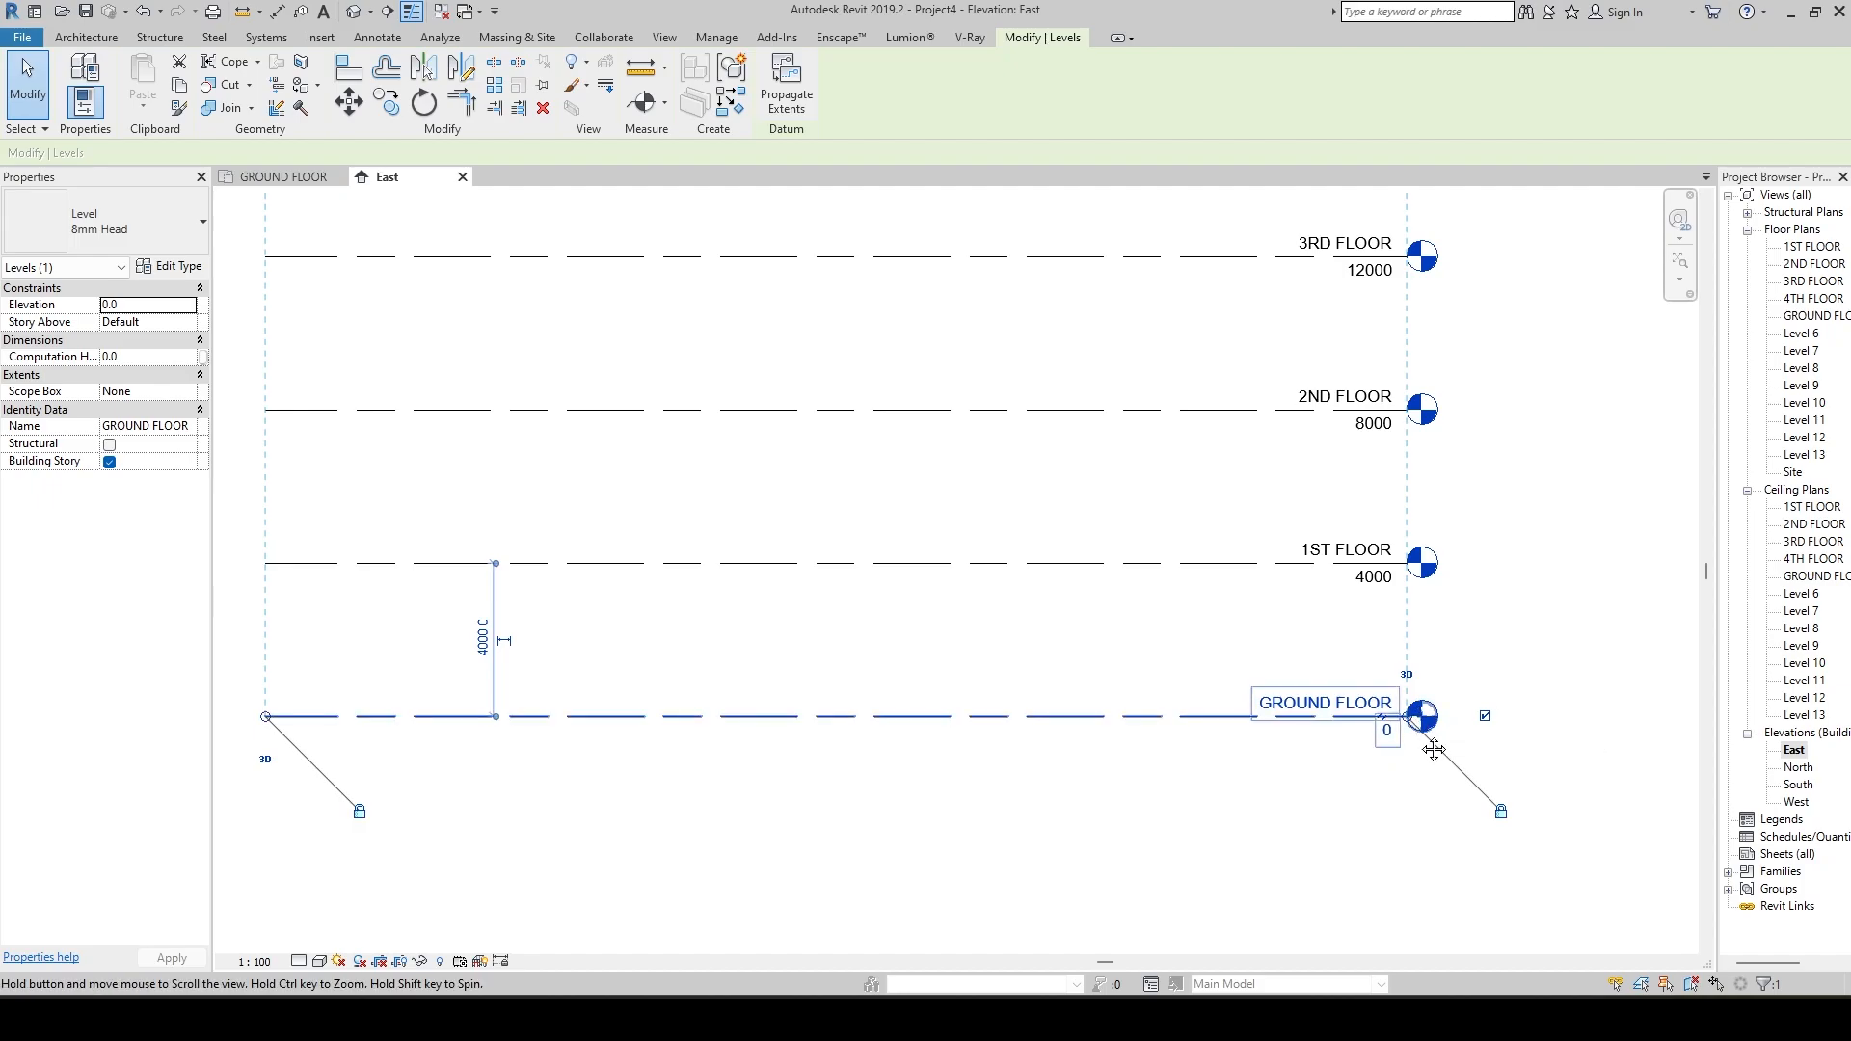
{"action": "middle_click_drag", "start_coordinate": [1426, 719], "coordinate": [1500, 695]}
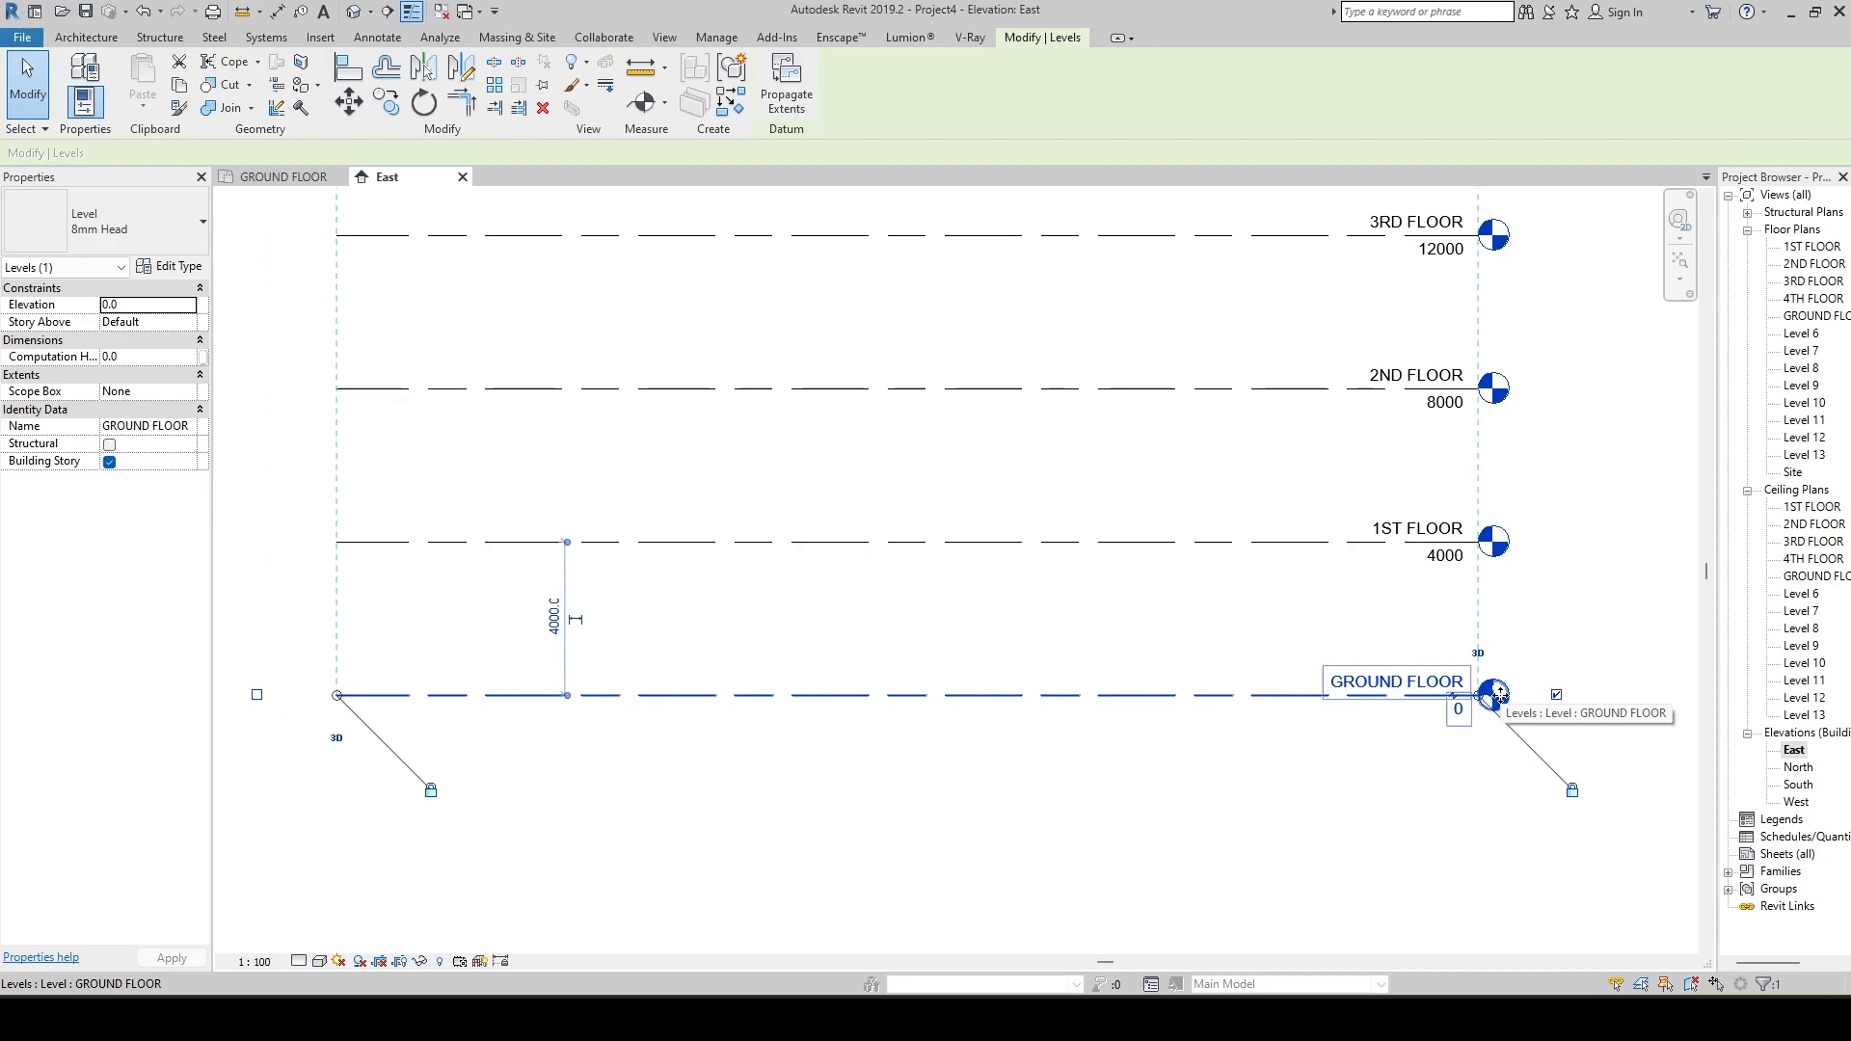
{"action": "left_click", "coordinate": [1140, 748]}
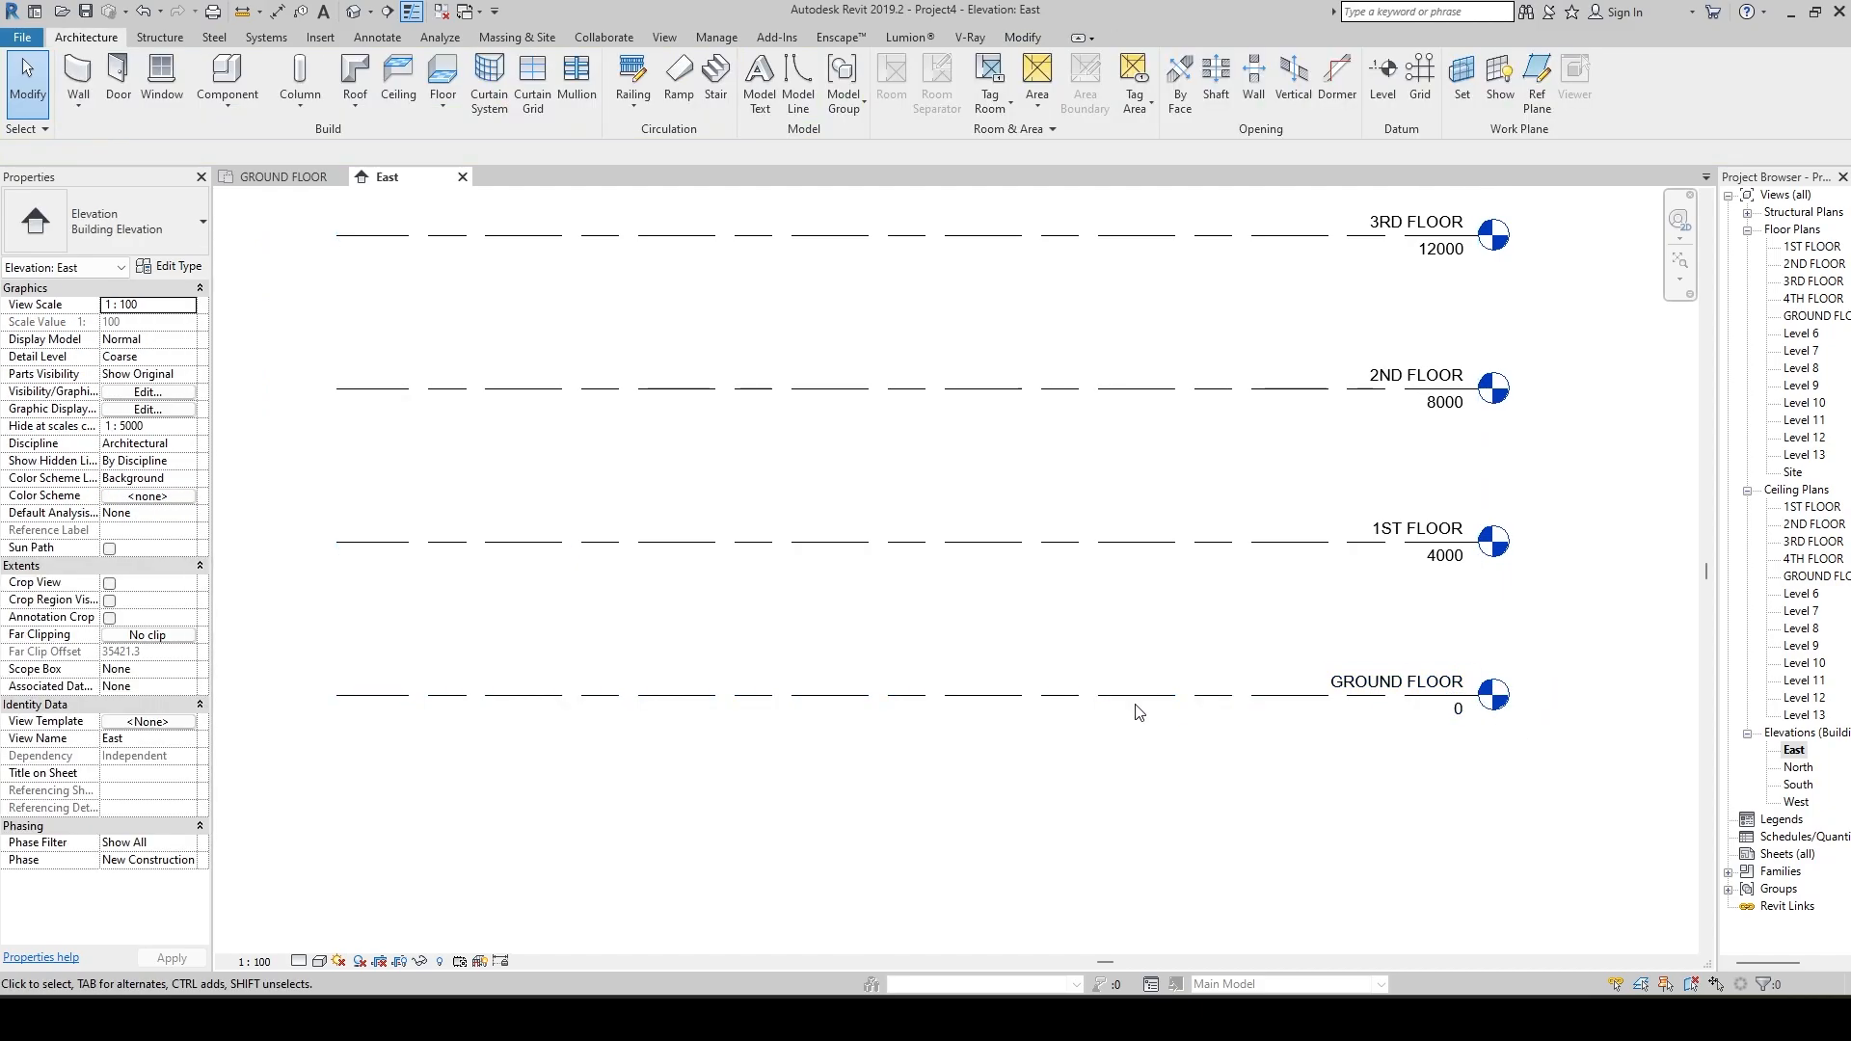
Set the line weight of the 8mm Head level type to 6 in the GROUND FLOOR level's type properties.
{"action": "left_click", "coordinate": [1136, 701]}
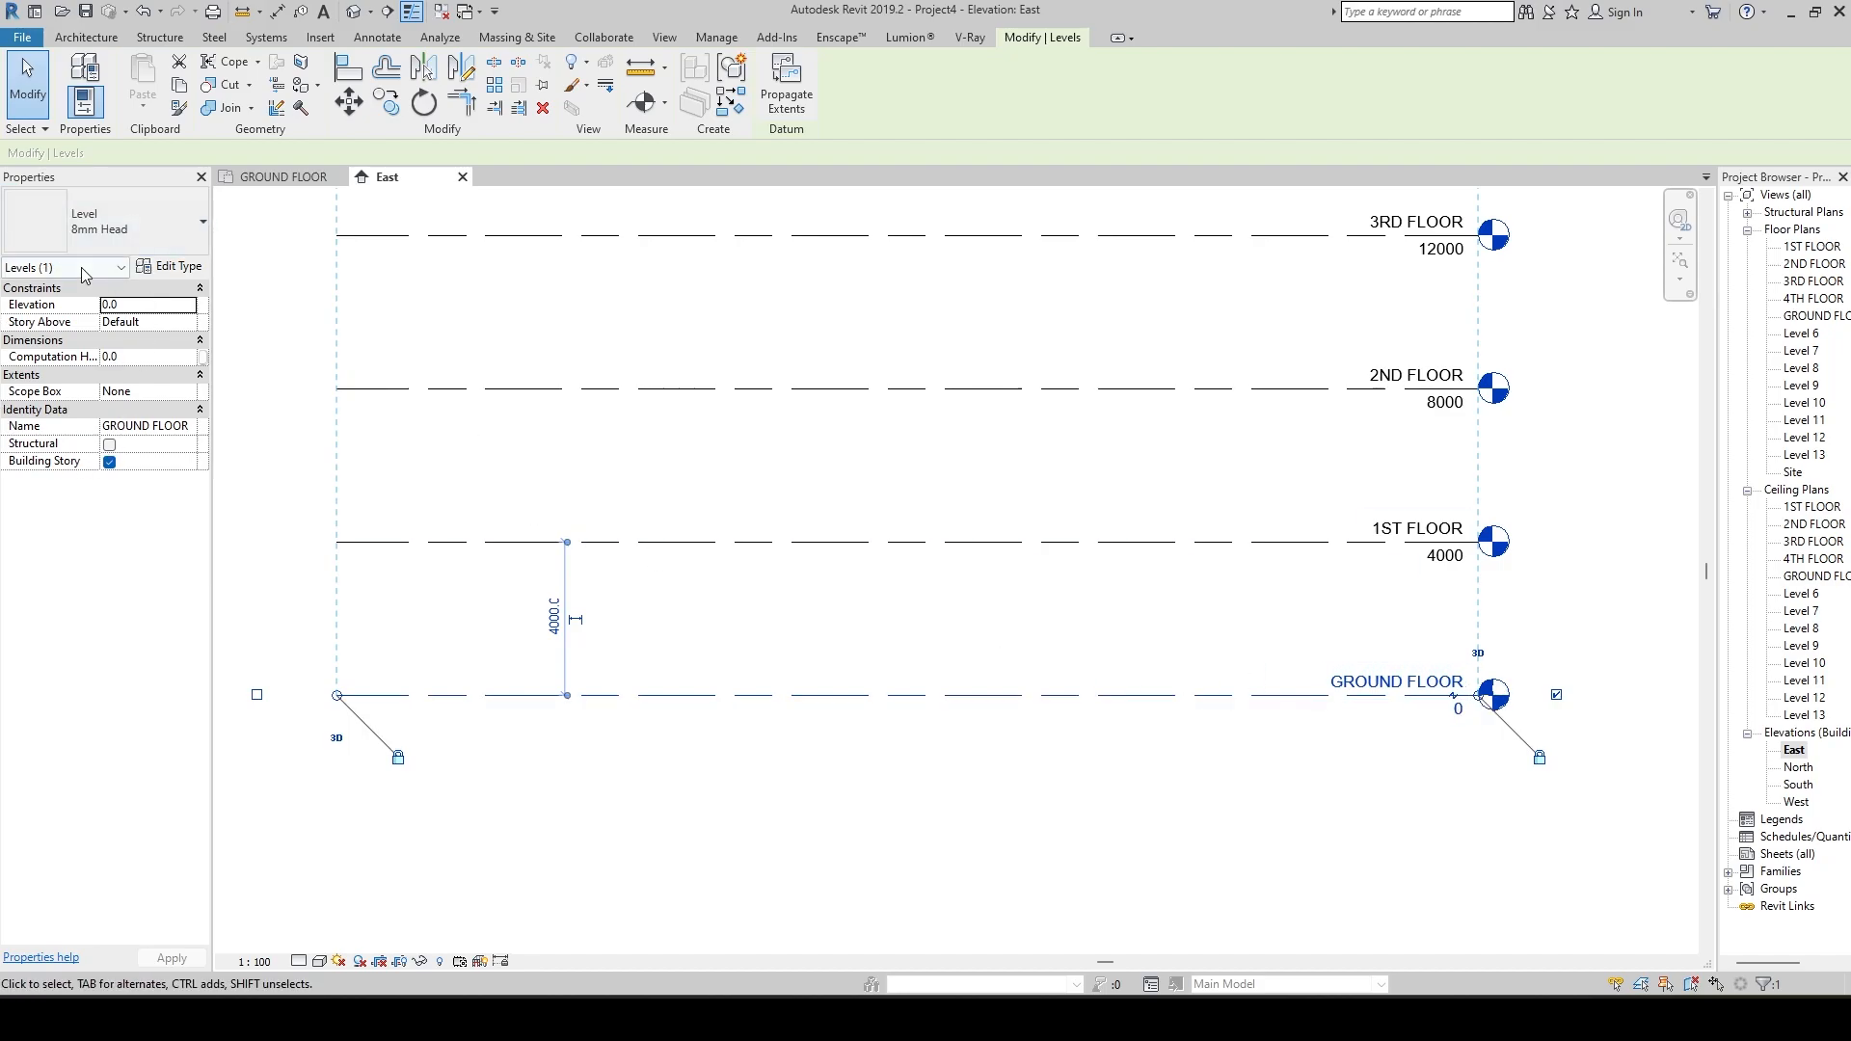
{"action": "left_click", "coordinate": [162, 269]}
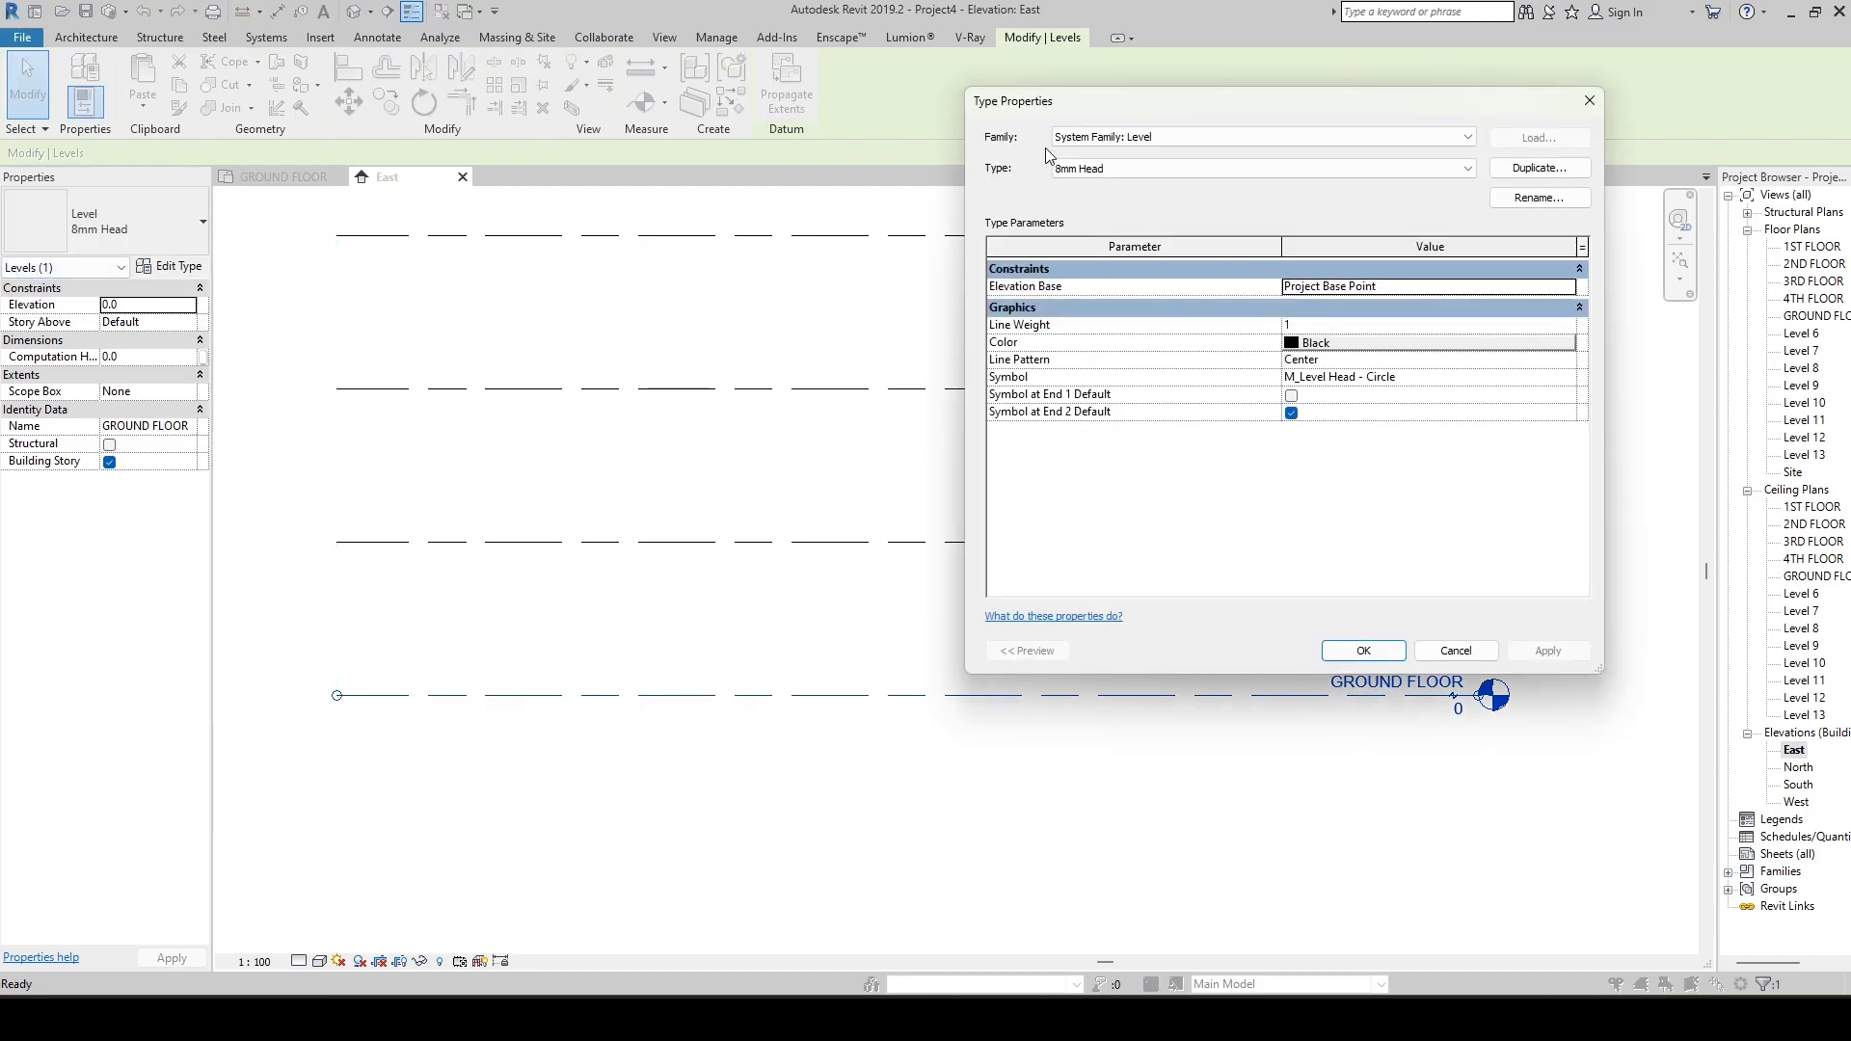
{"action": "left_click_drag", "start_coordinate": [1049, 114], "coordinate": [537, 119]}
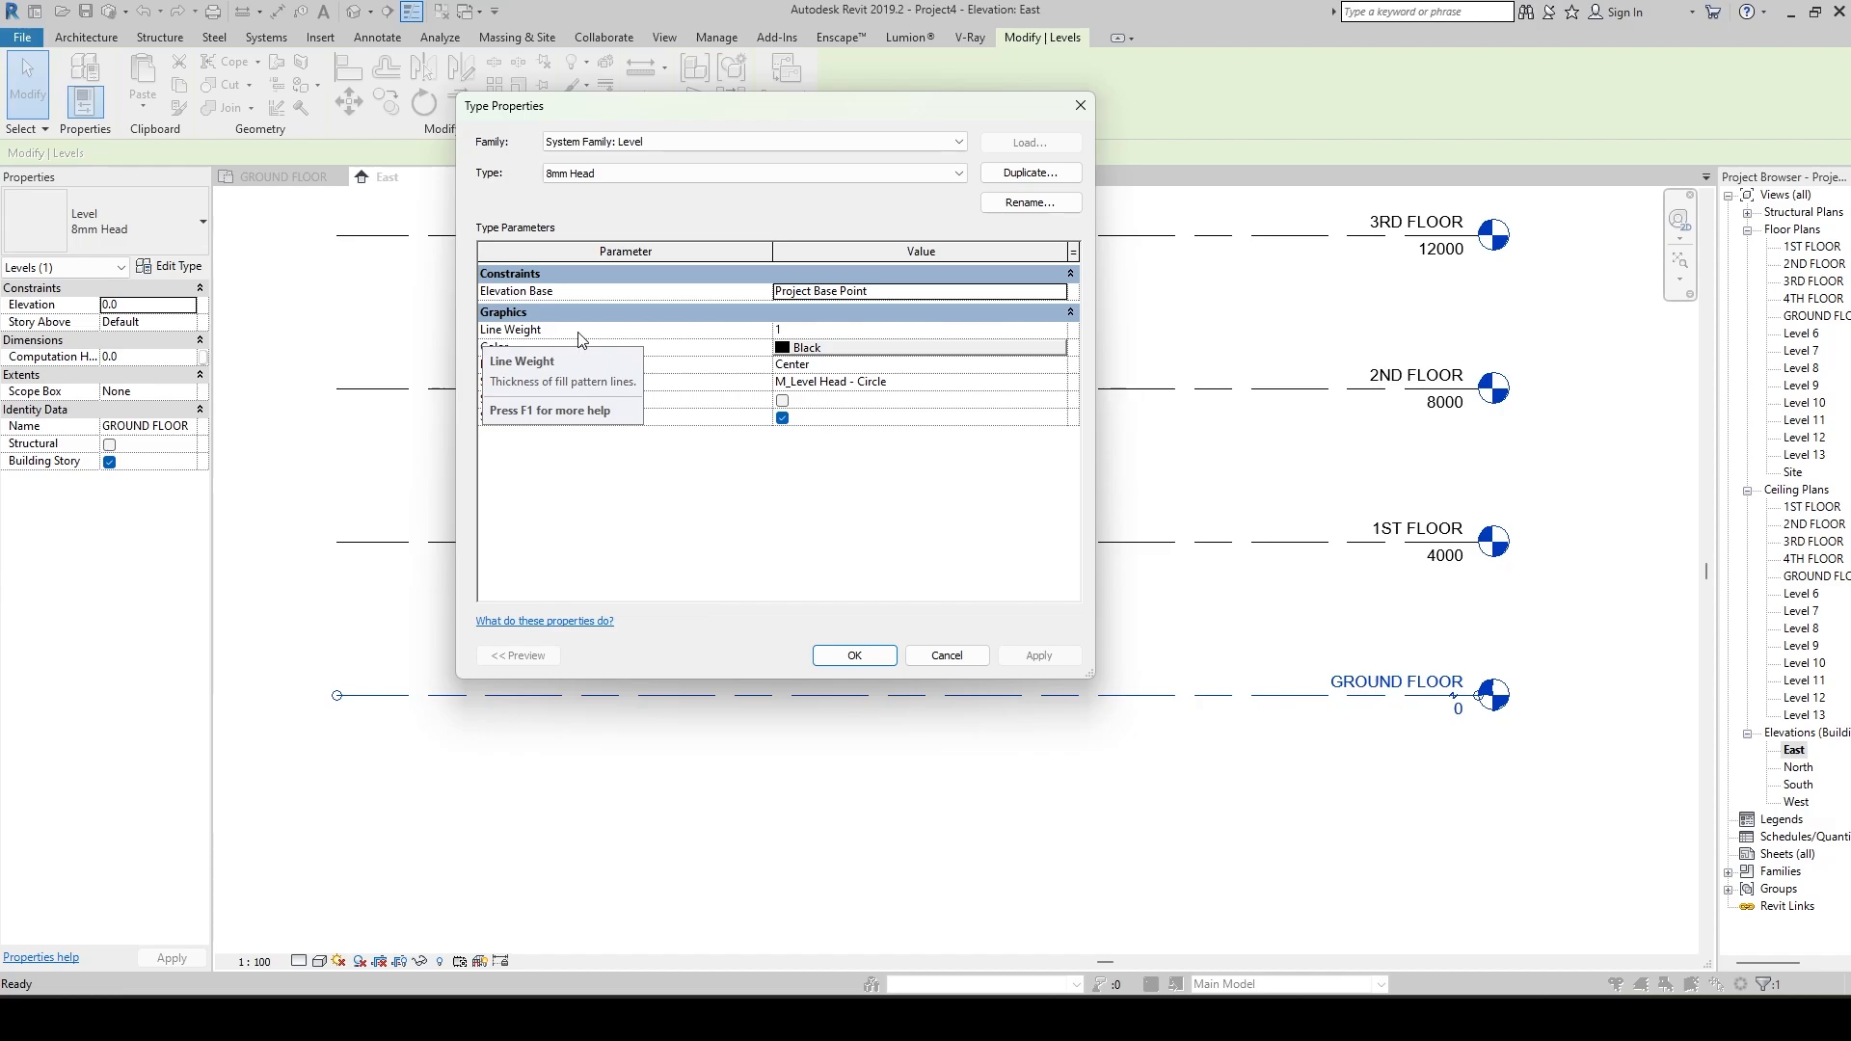
{"action": "left_click", "coordinate": [1054, 331]}
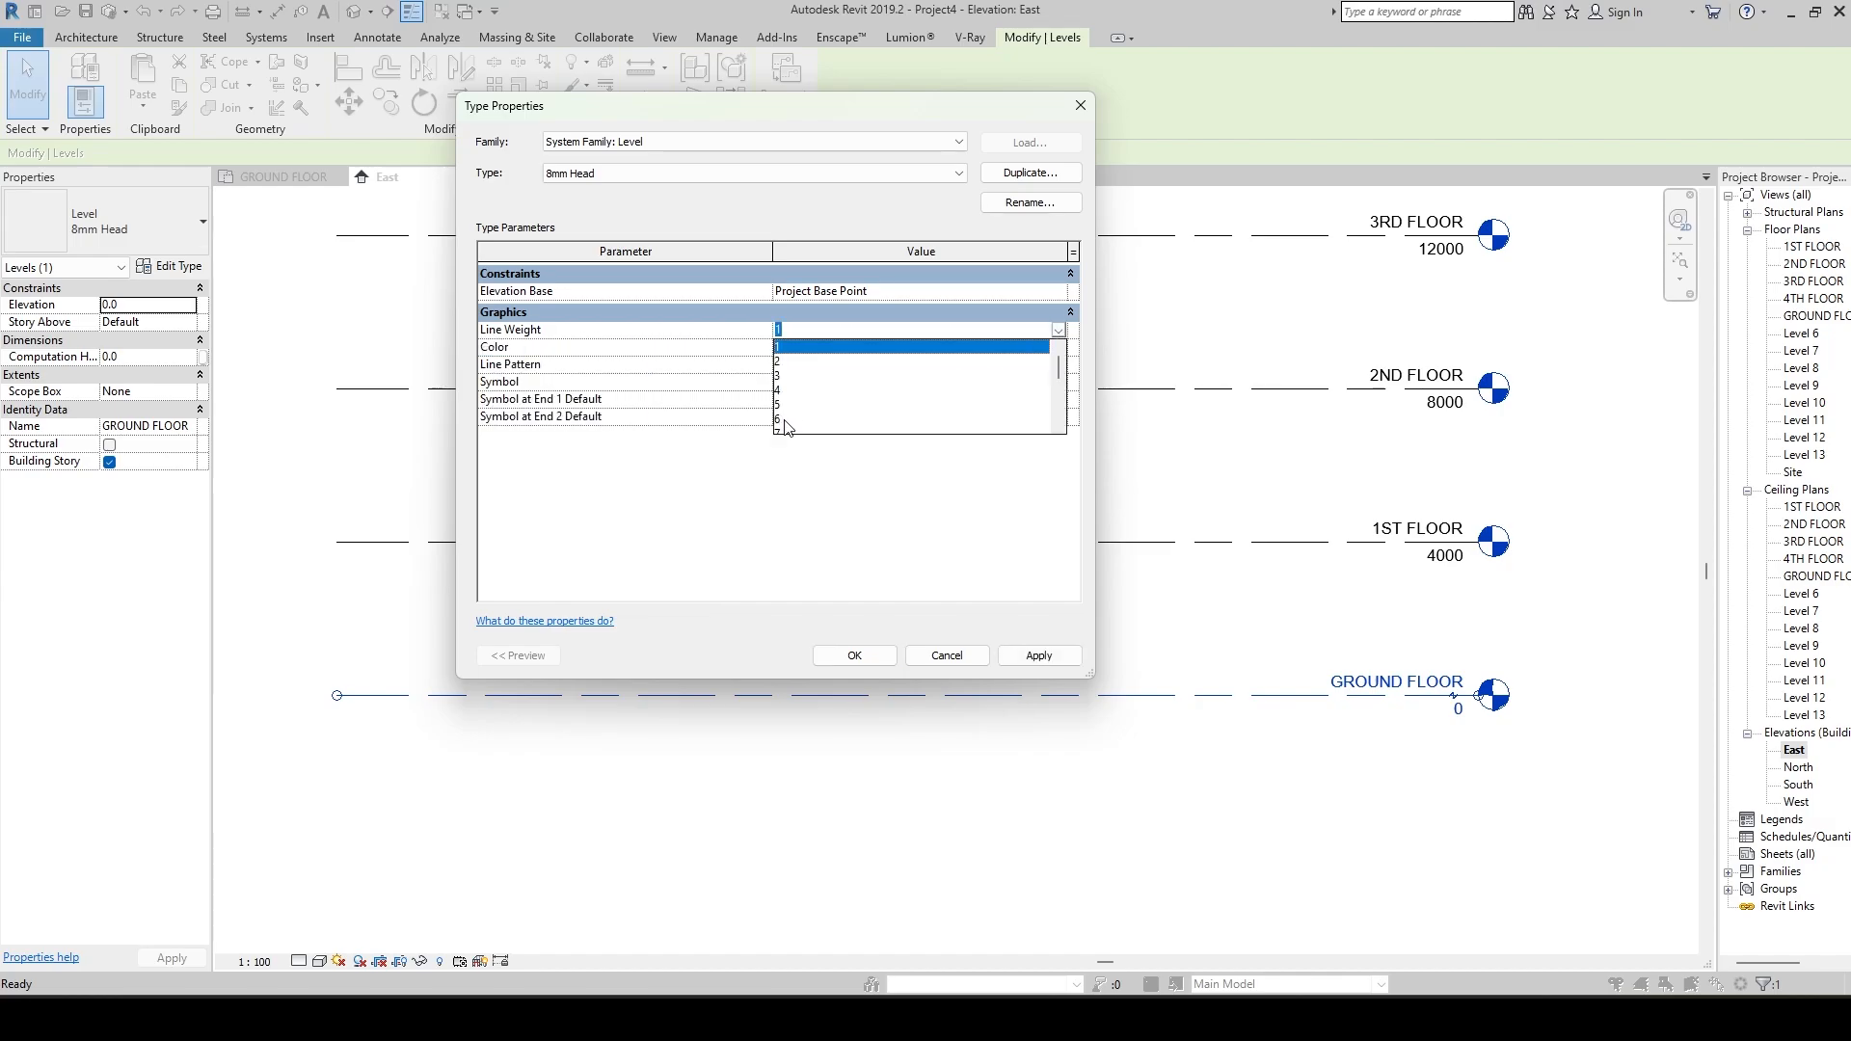
{"action": "left_click", "coordinate": [785, 421]}
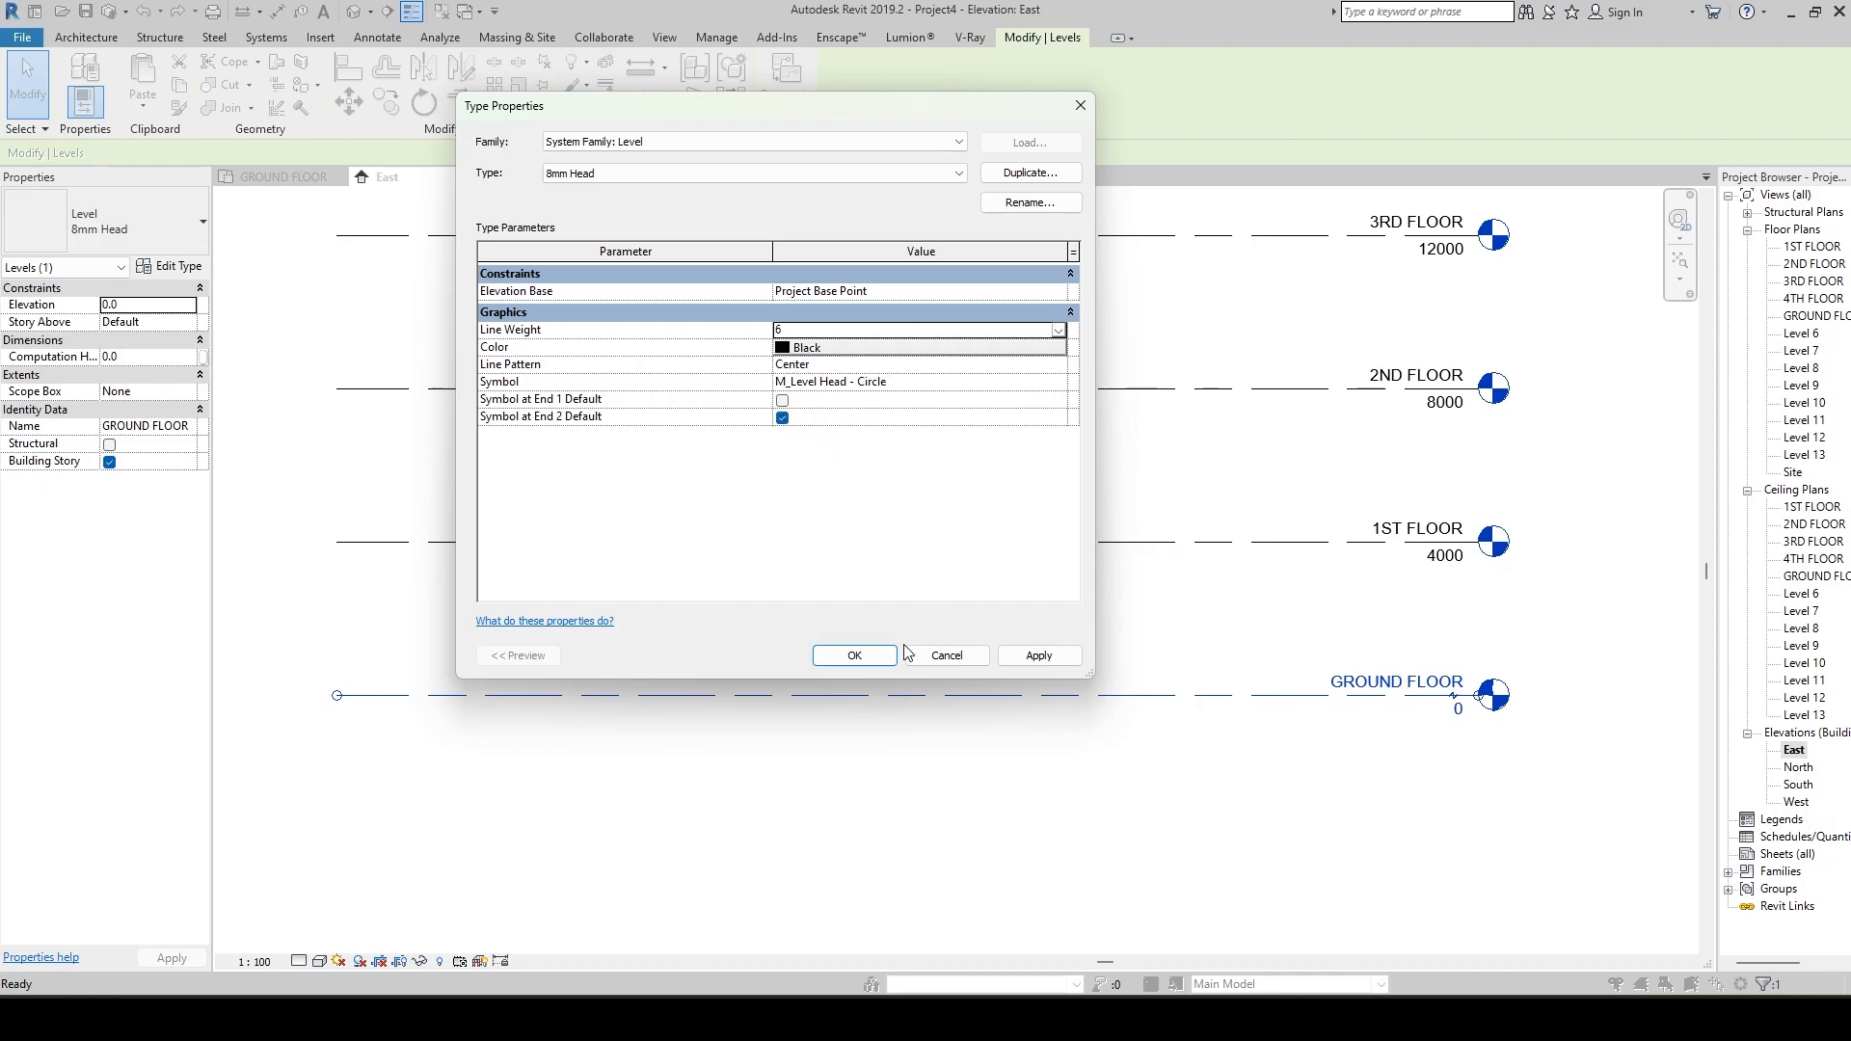
{"action": "left_click", "coordinate": [1039, 656]}
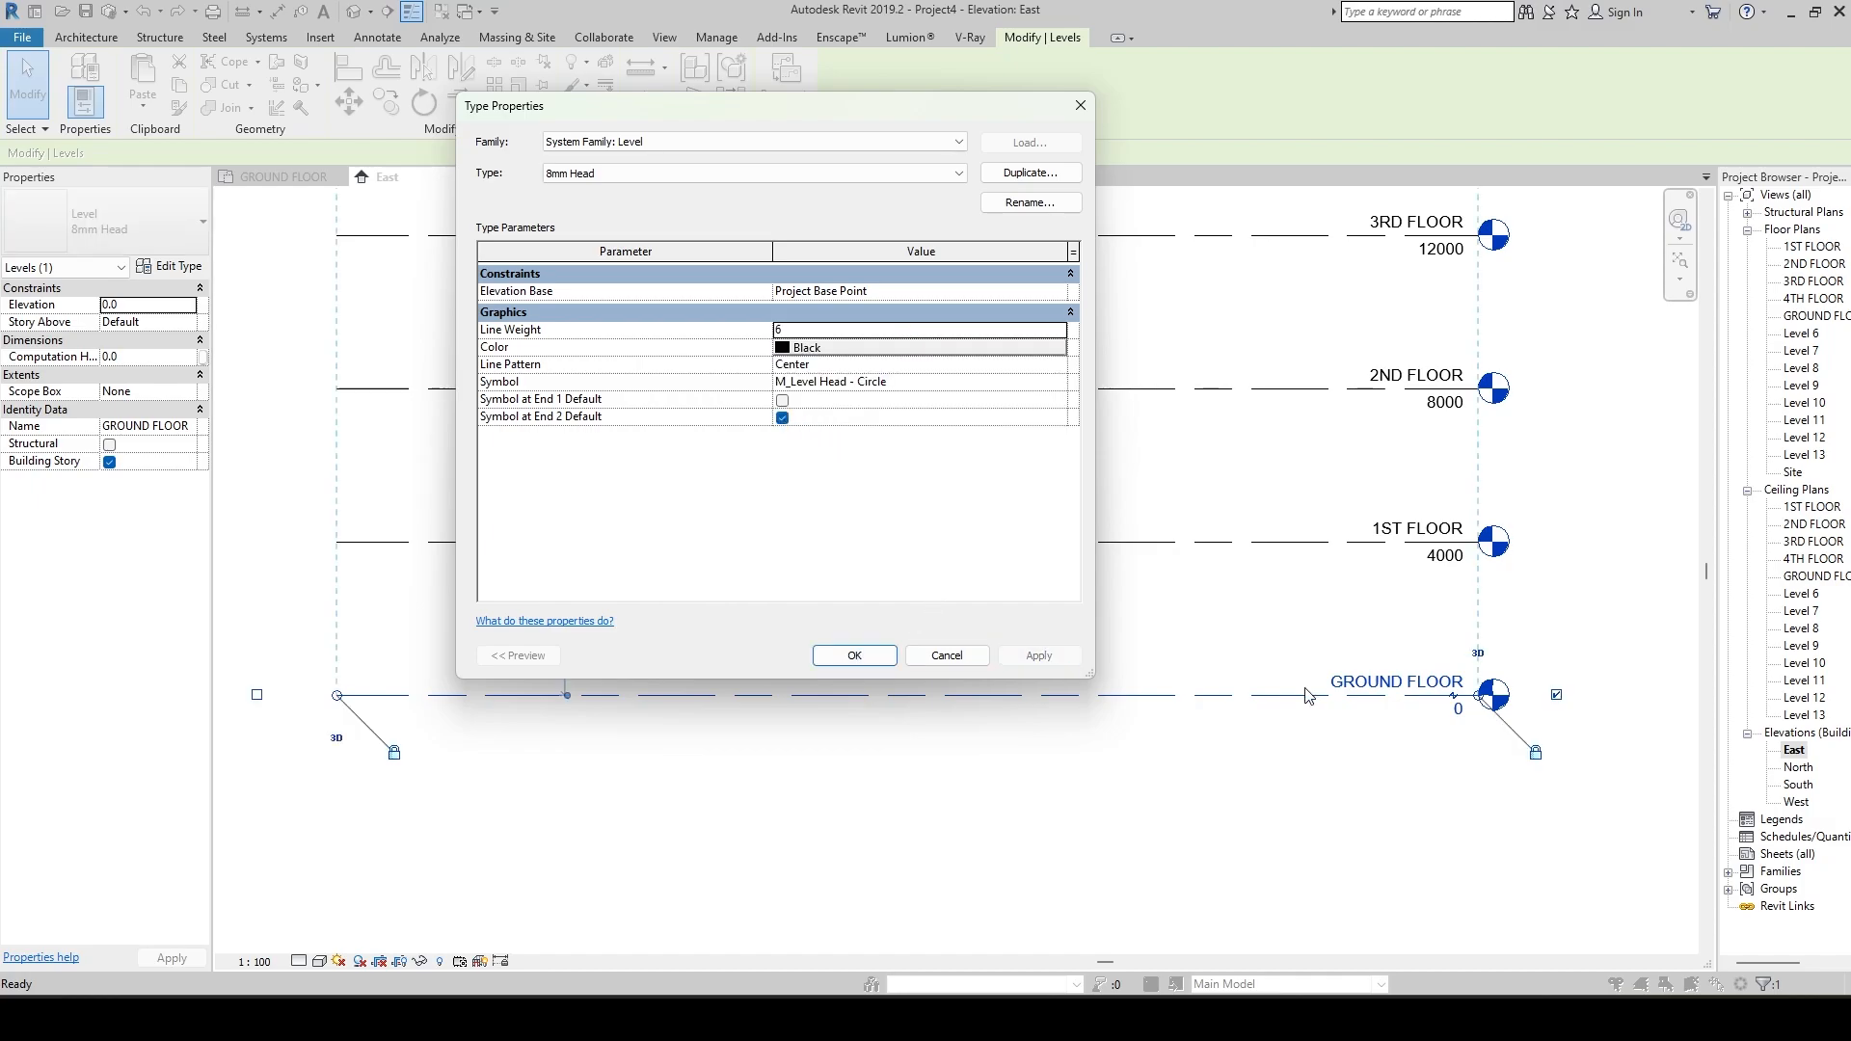
{"action": "left_click", "coordinate": [854, 655]}
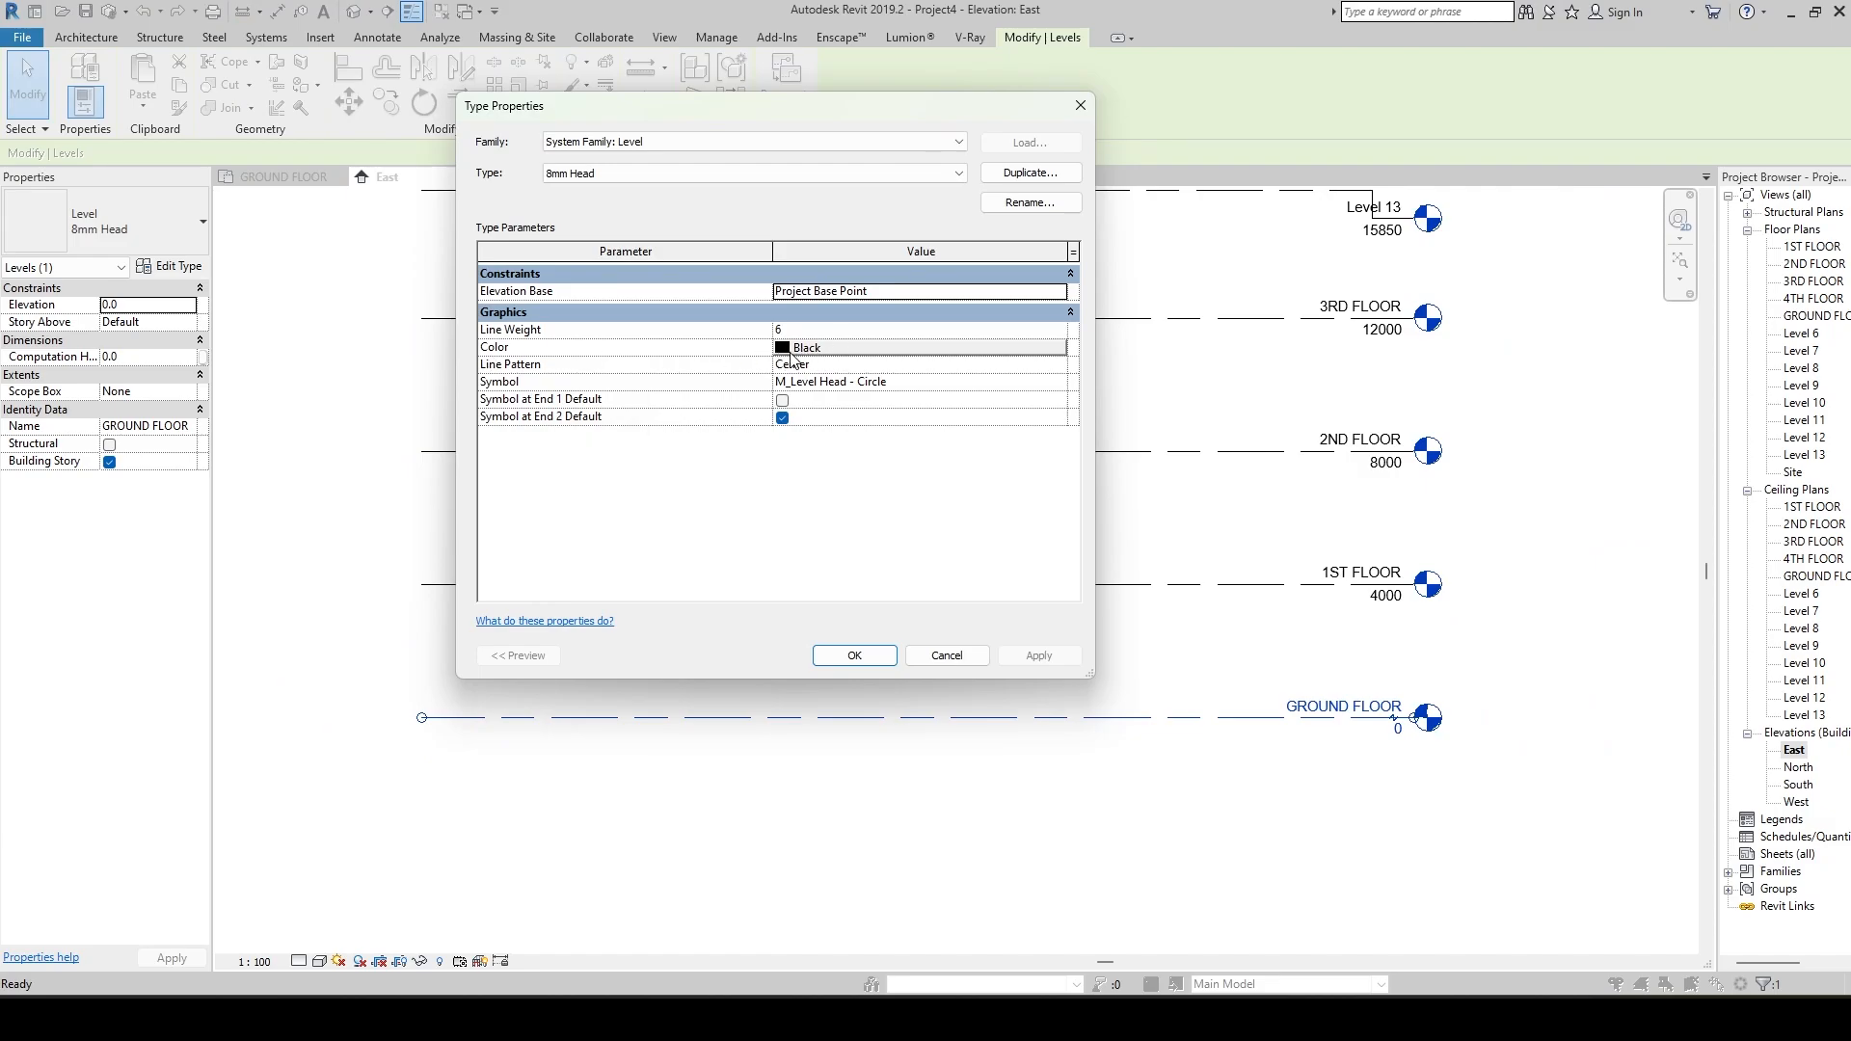
Change the 8mm Head level type's color to Red, apply it and deselect the level.
{"action": "left_click", "coordinate": [808, 352]}
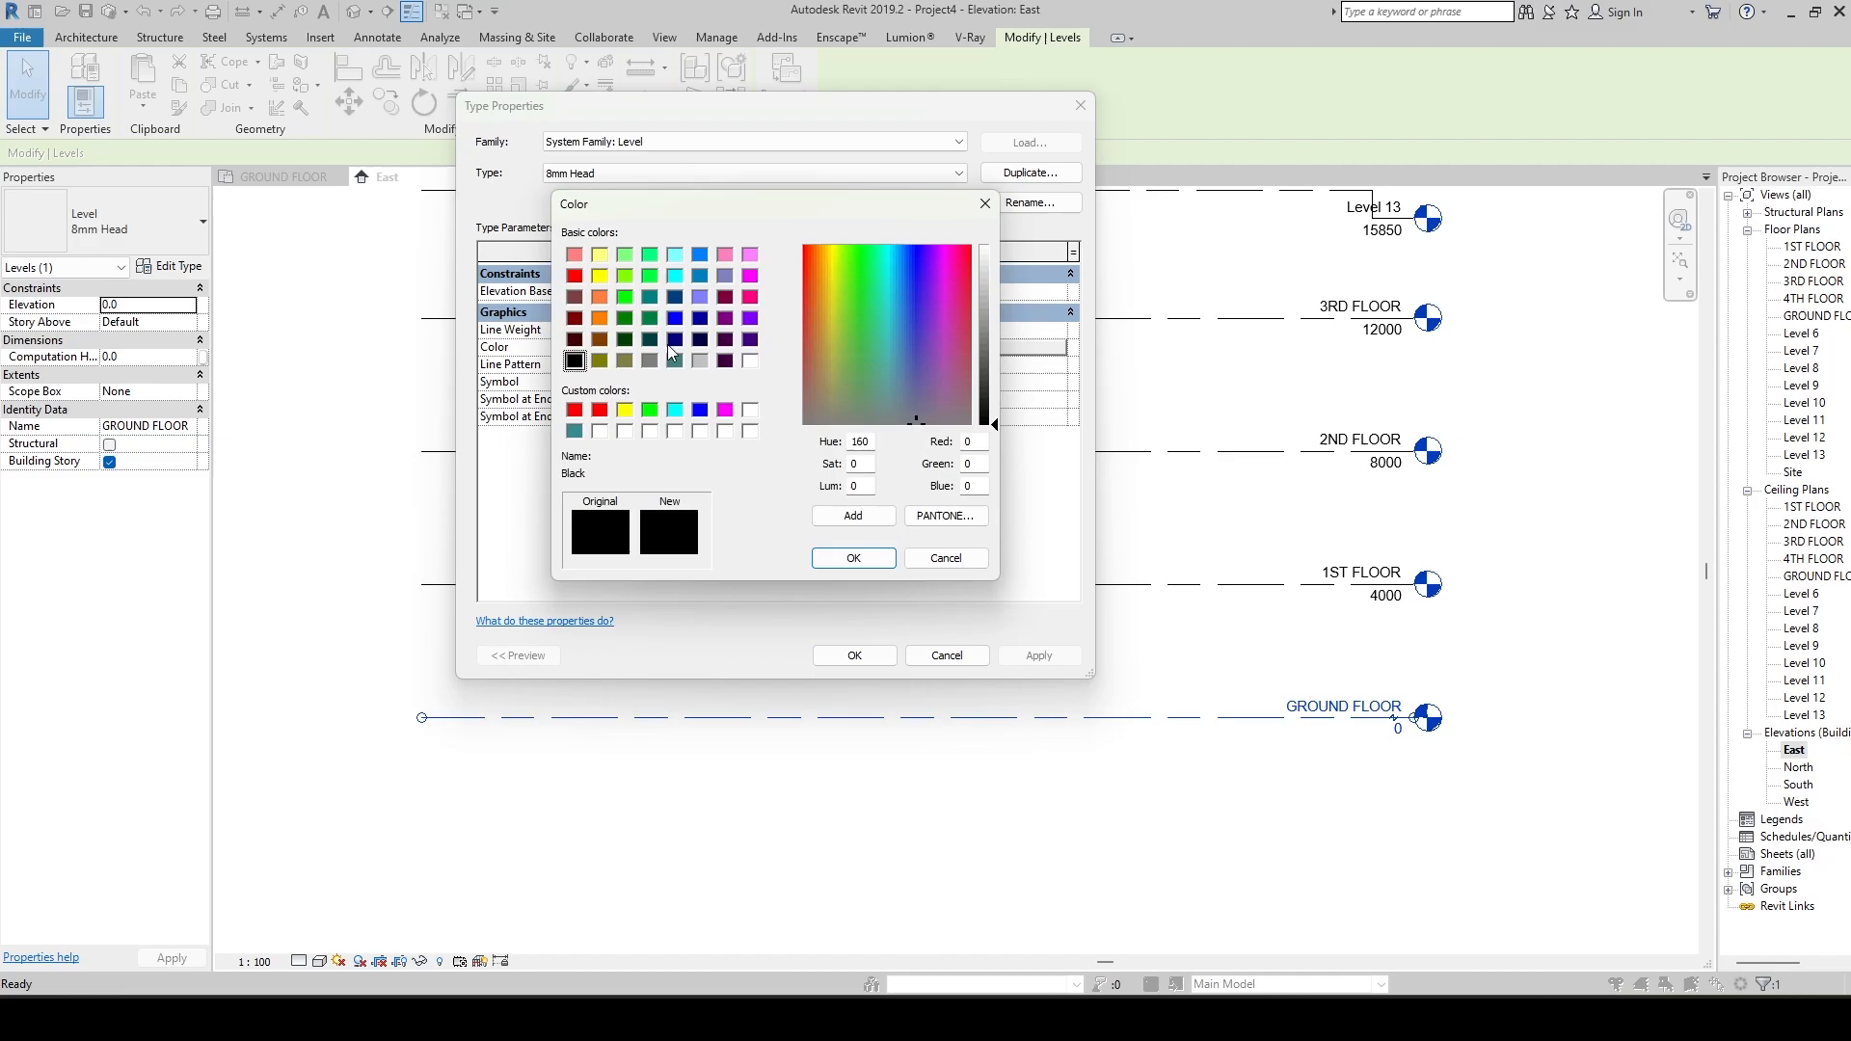
{"action": "left_click", "coordinate": [575, 278]}
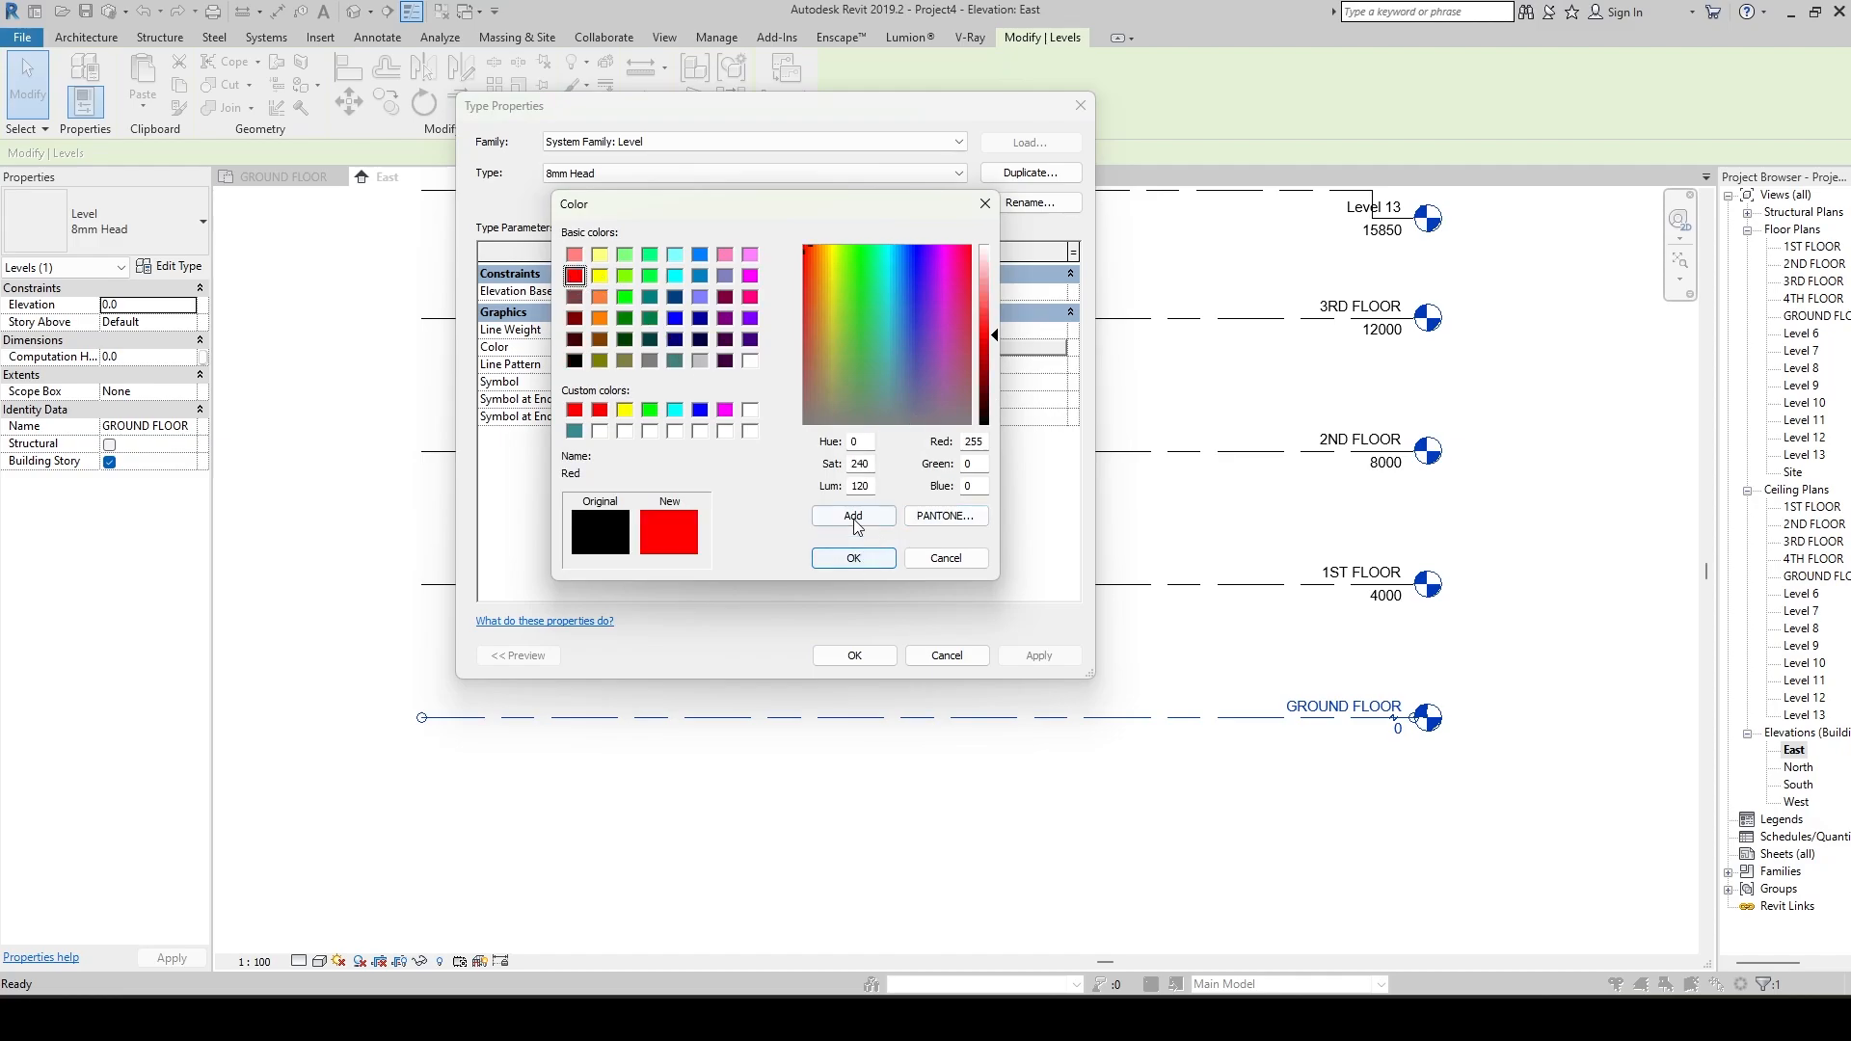
{"action": "left_click", "coordinate": [853, 559]}
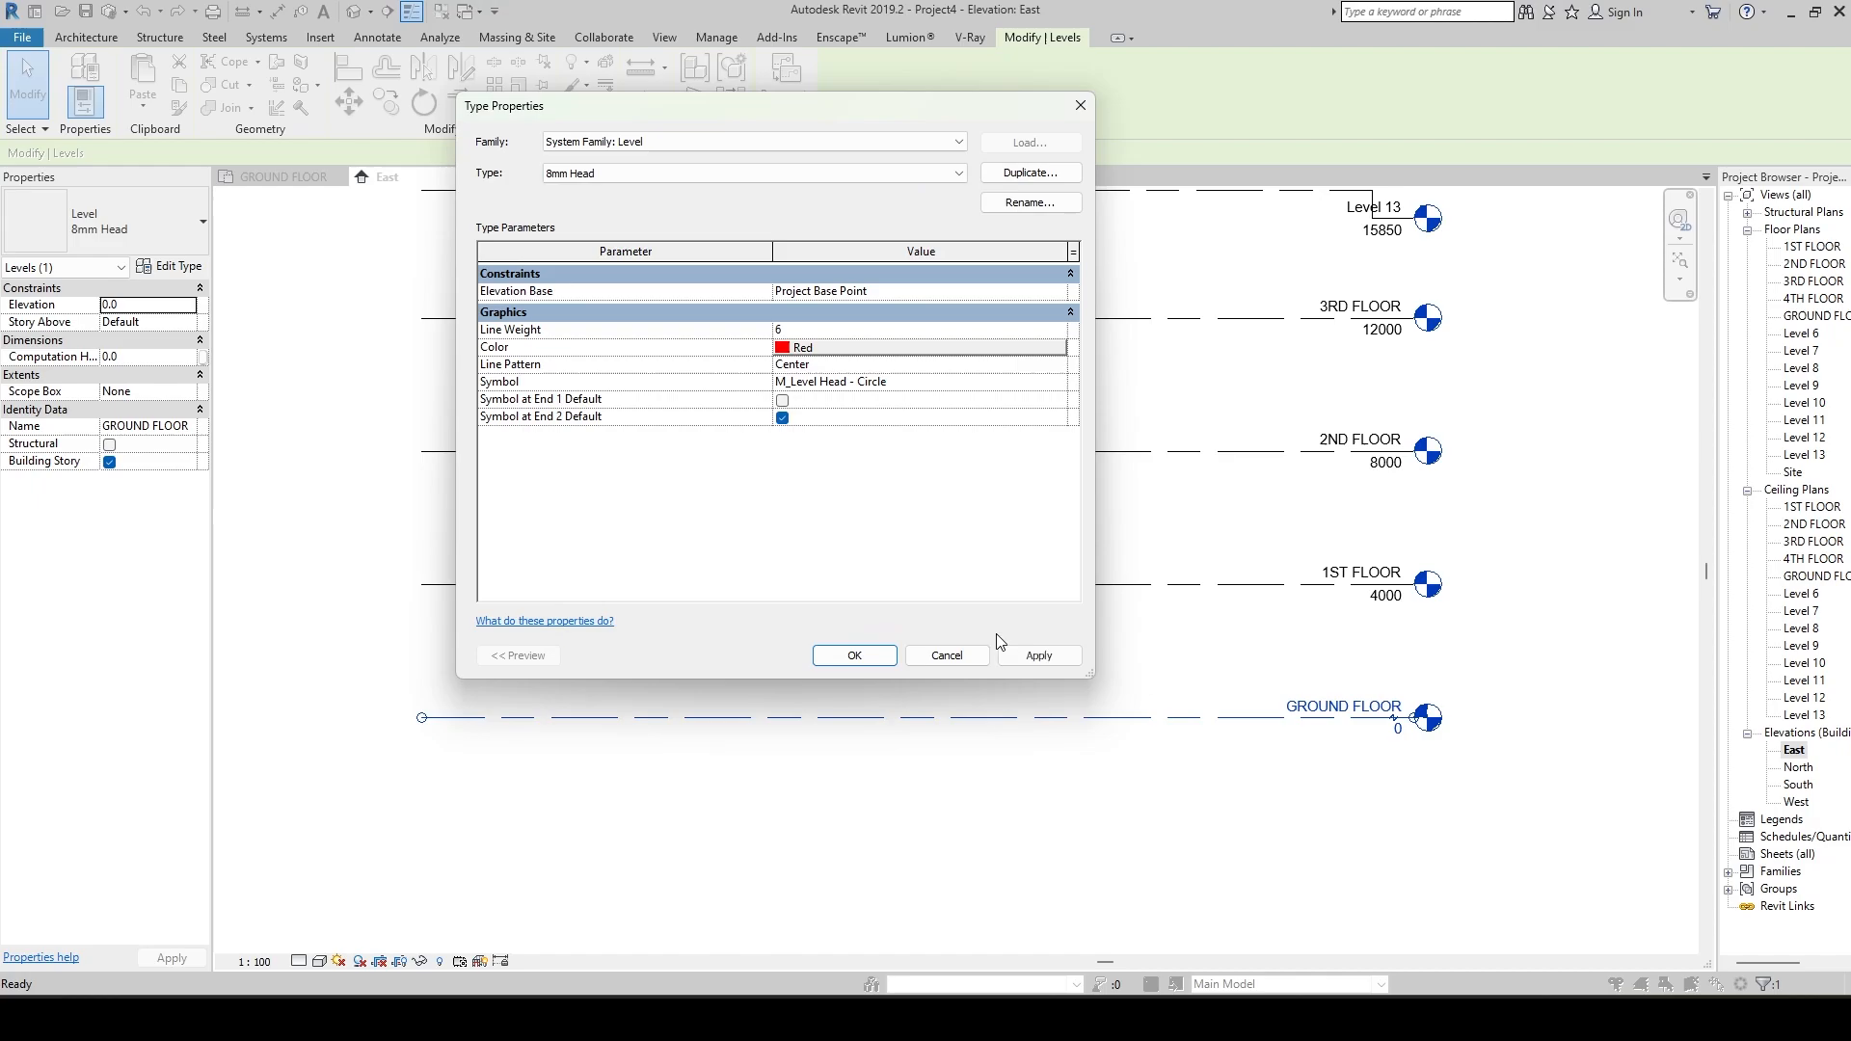
{"action": "left_click", "coordinate": [1039, 655]}
{"action": "left_click", "coordinate": [825, 655]}
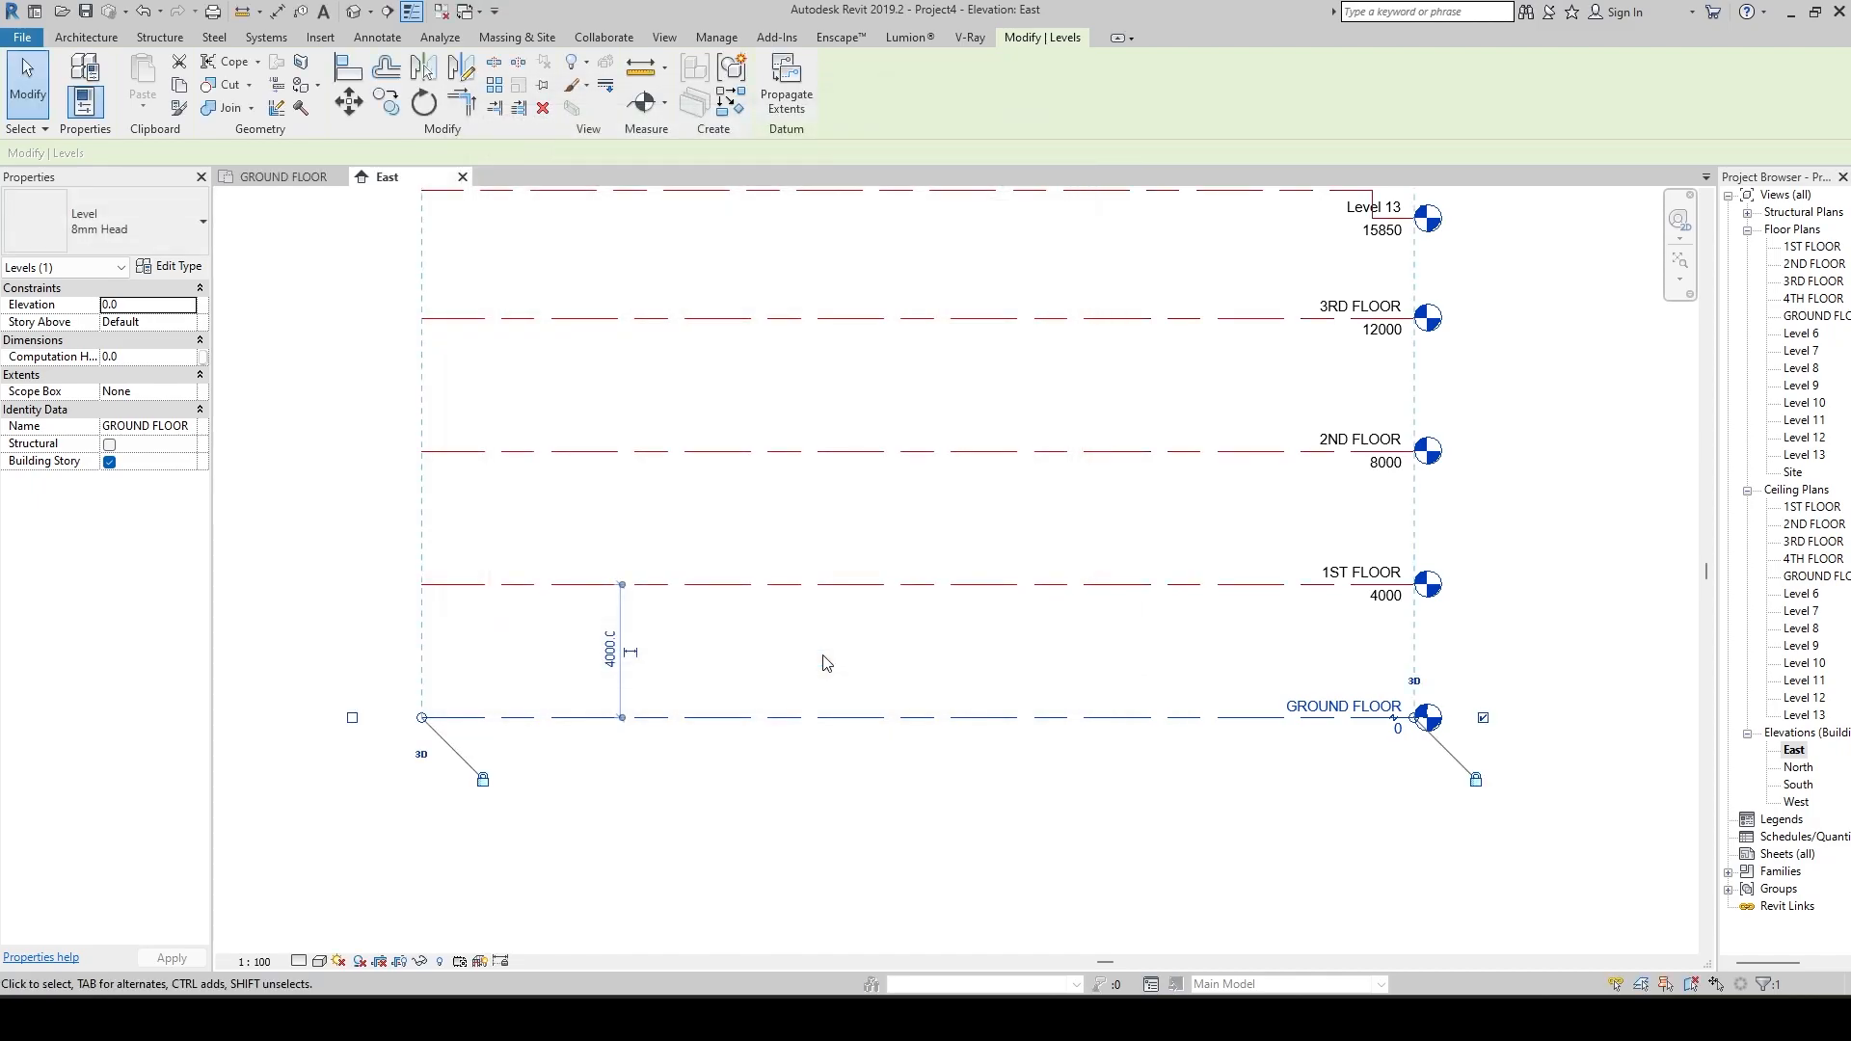
{"action": "left_click", "coordinate": [856, 756]}
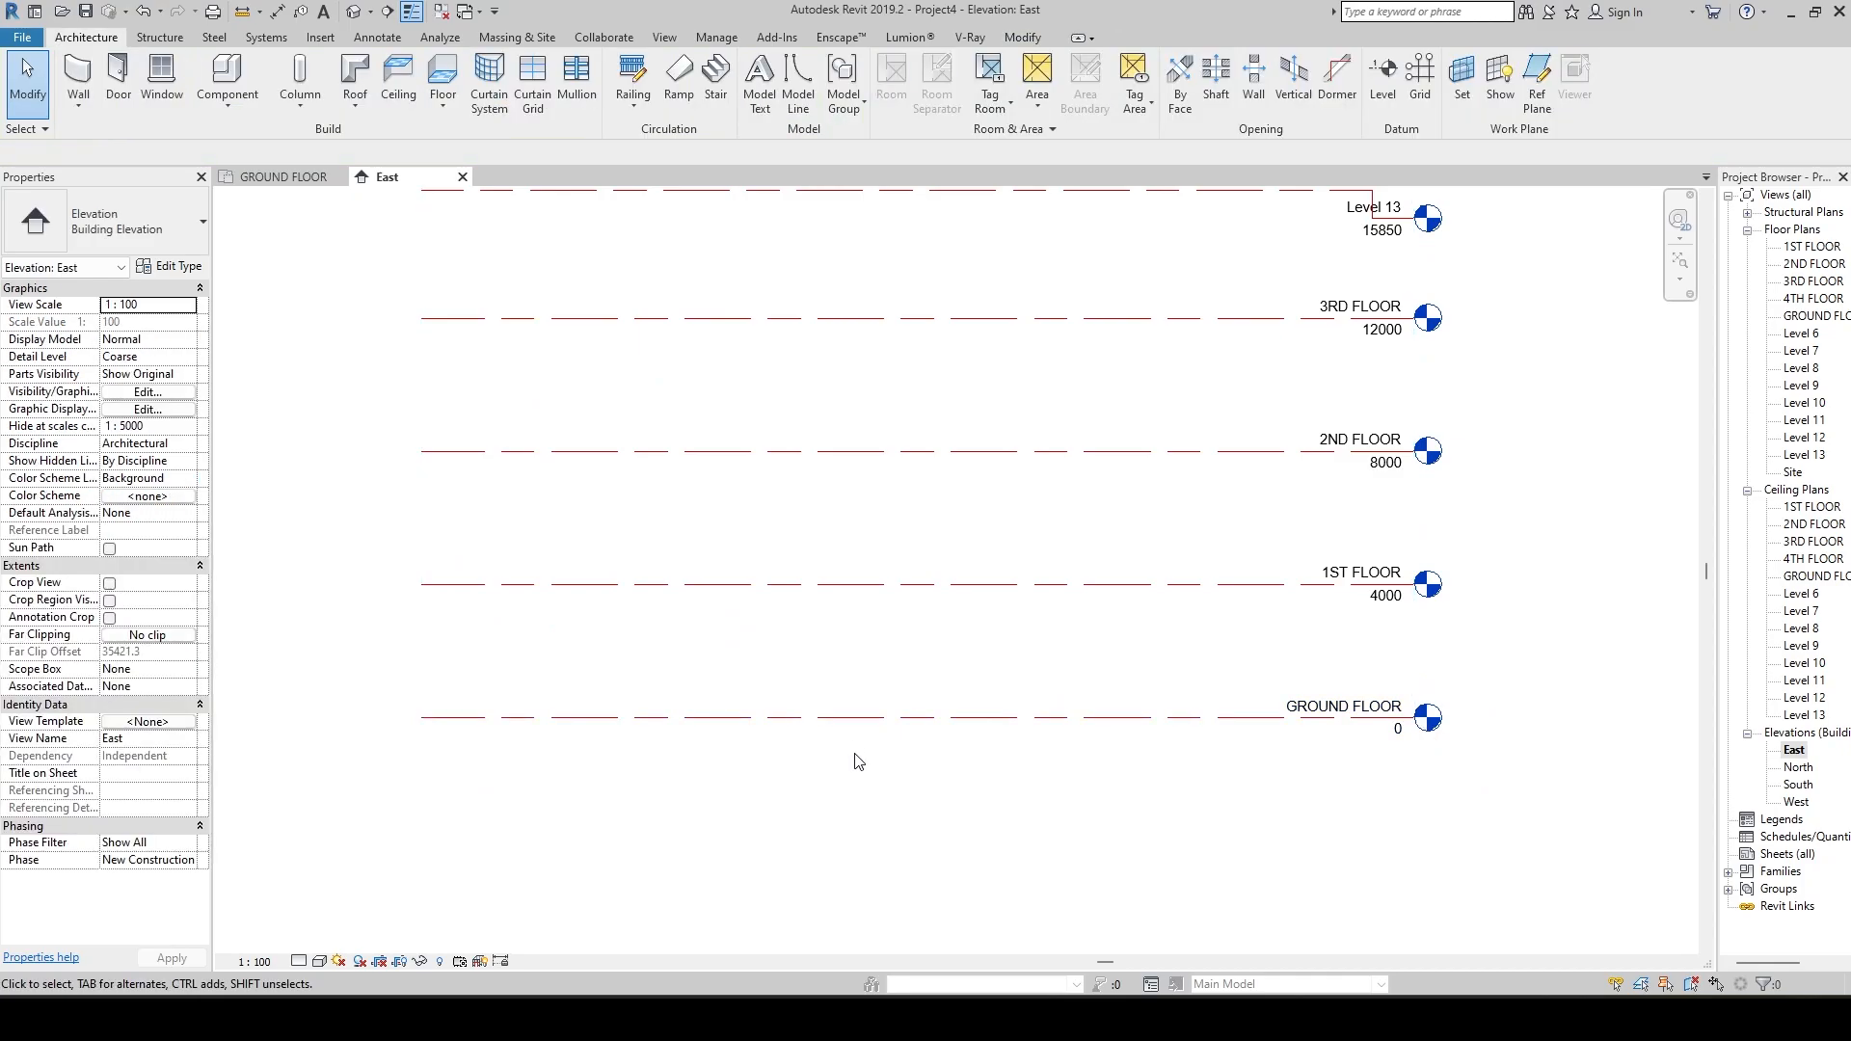
{"action": "scroll", "coordinate": [889, 739], "scroll_direction": "down", "scroll_amount": 1}
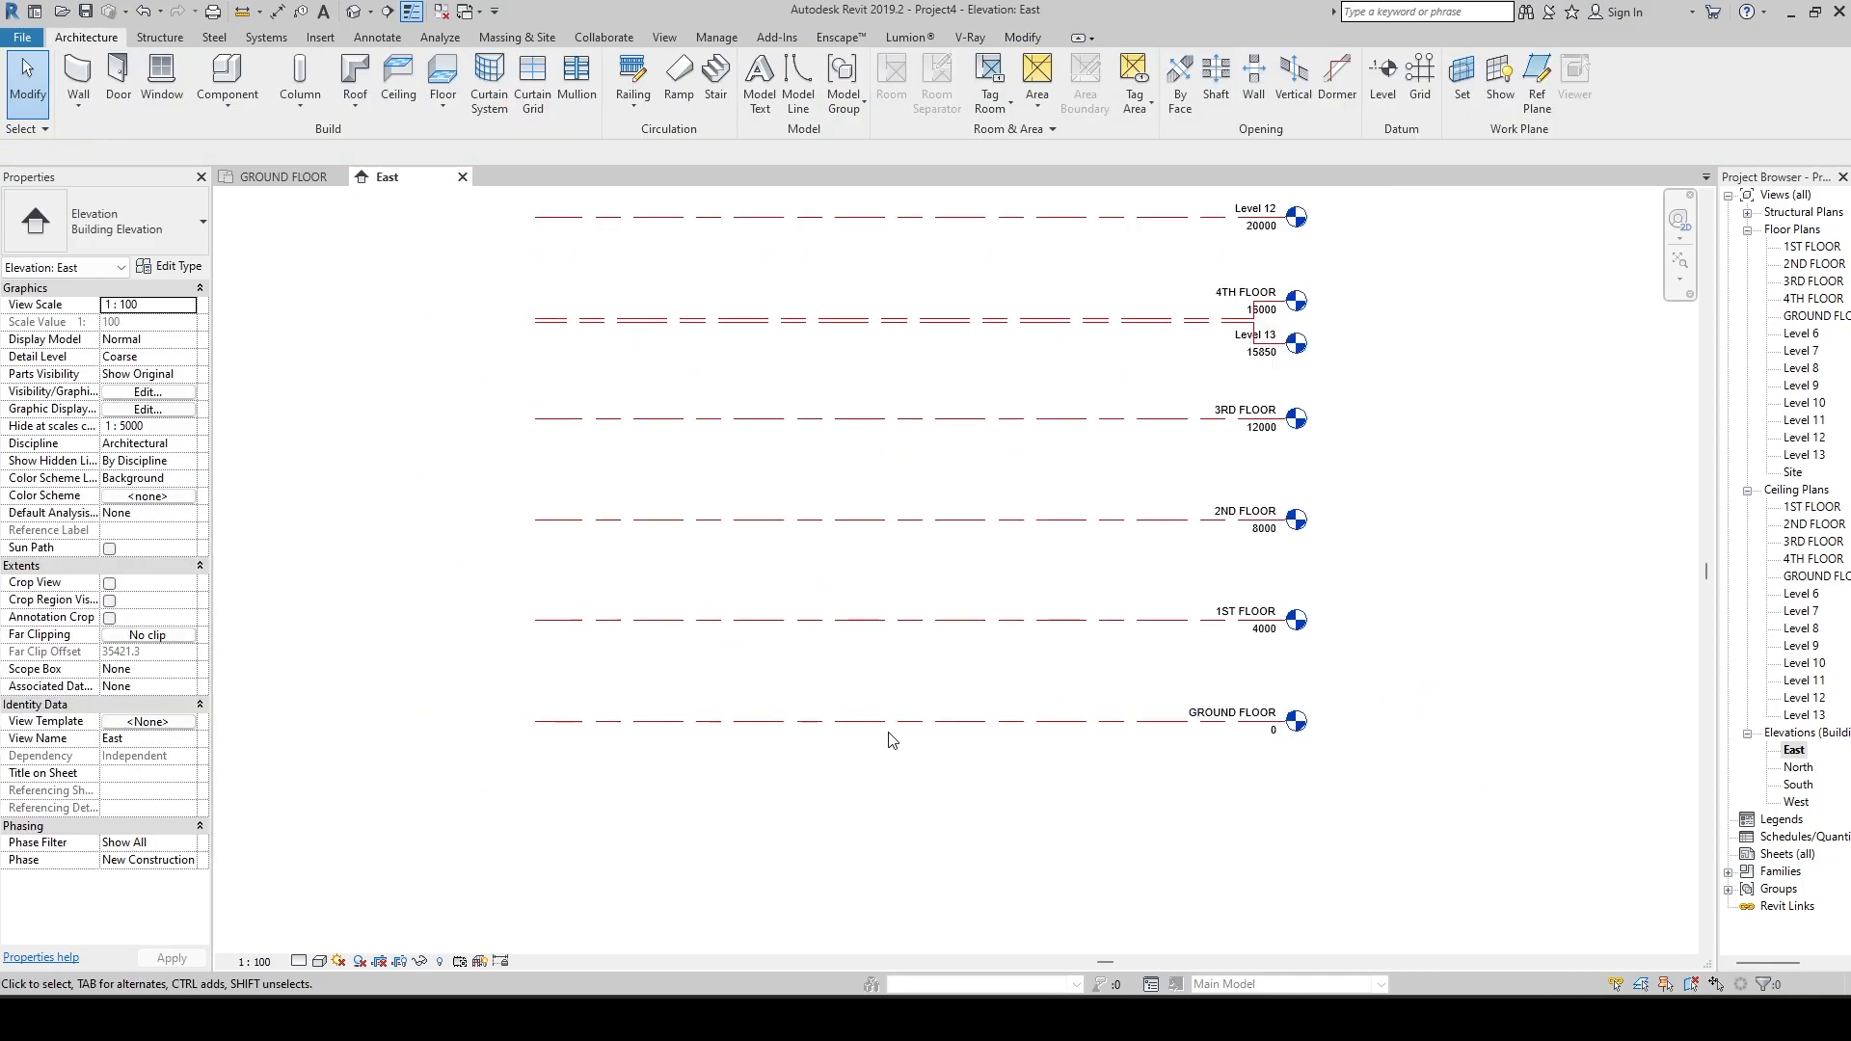
{"action": "scroll", "coordinate": [1000, 723], "scroll_direction": "down", "scroll_amount": 1}
{"action": "scroll", "coordinate": [1000, 723], "scroll_direction": "up", "scroll_amount": 3}
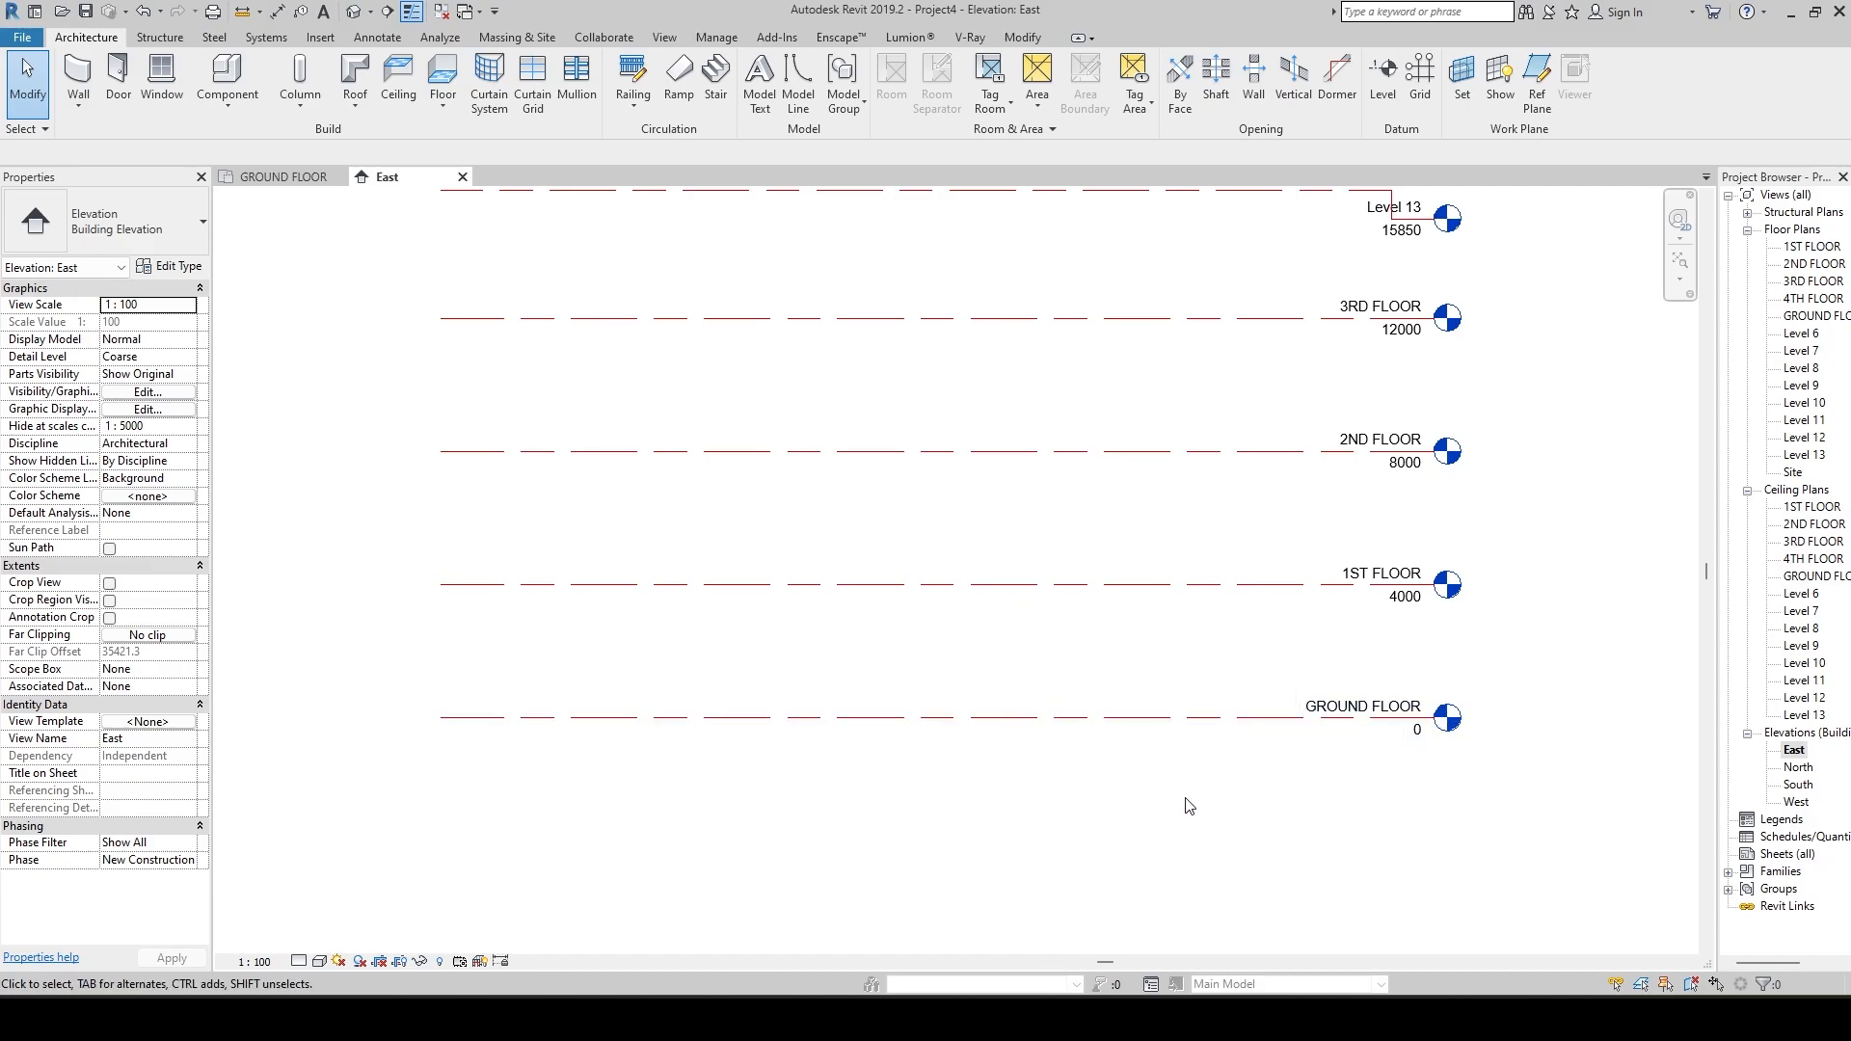
{"action": "middle_click_drag", "start_coordinate": [1161, 707], "coordinate": [1159, 762]}
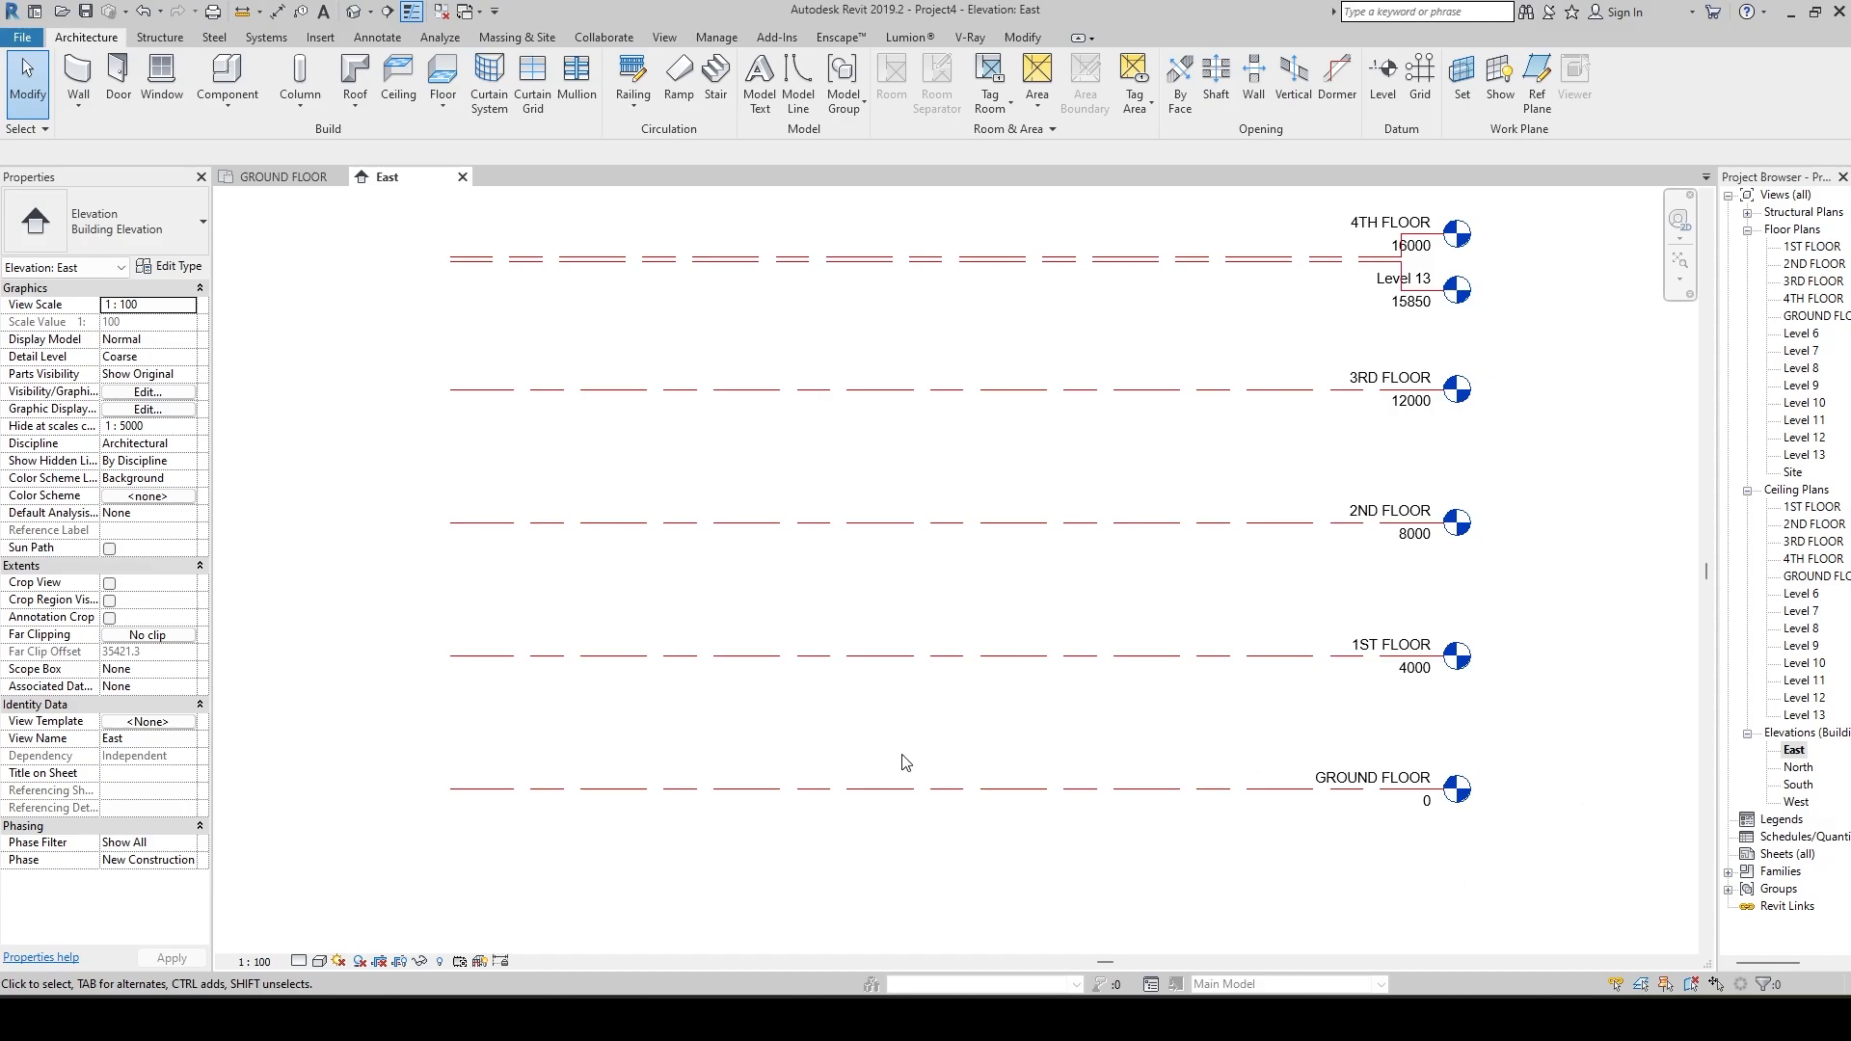
Duplicate the GROUND FLOOR level's 8mm Head type as a new type named GROUND FLOOR COPY.
{"action": "left_click", "coordinate": [895, 788]}
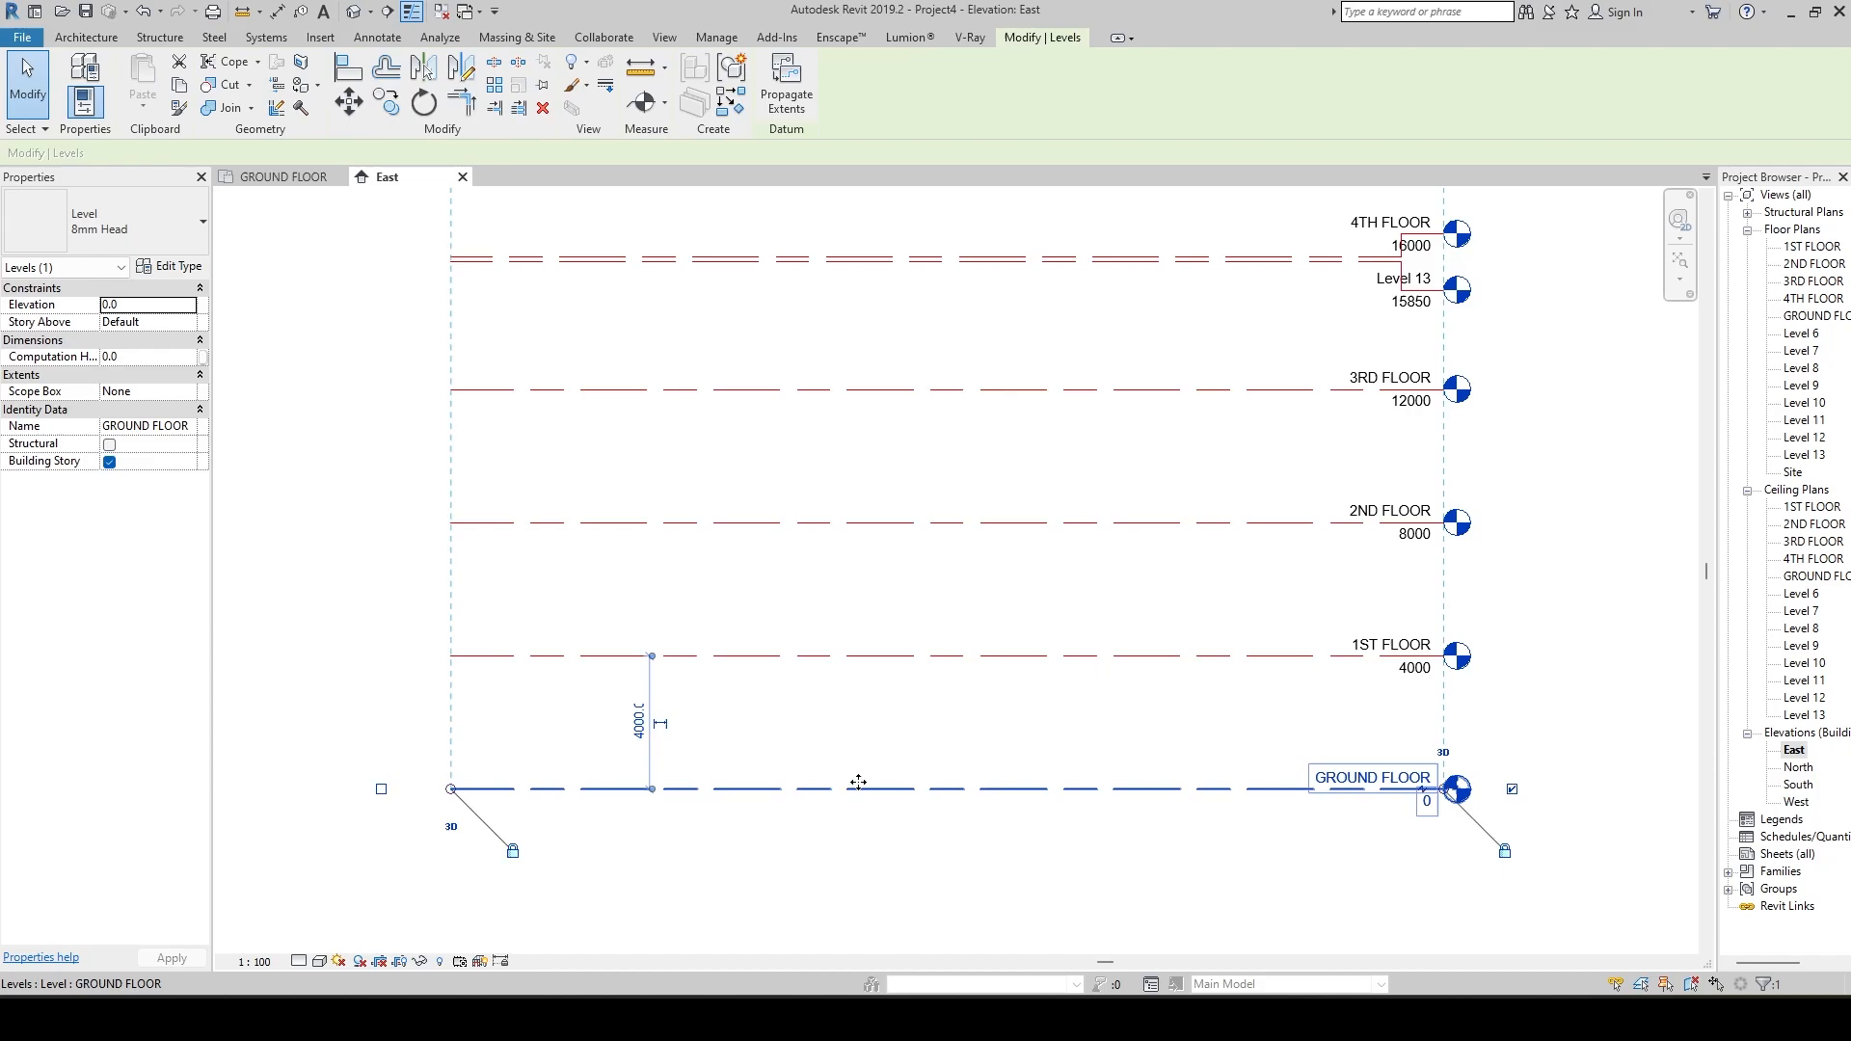
{"action": "left_click", "coordinate": [170, 268]}
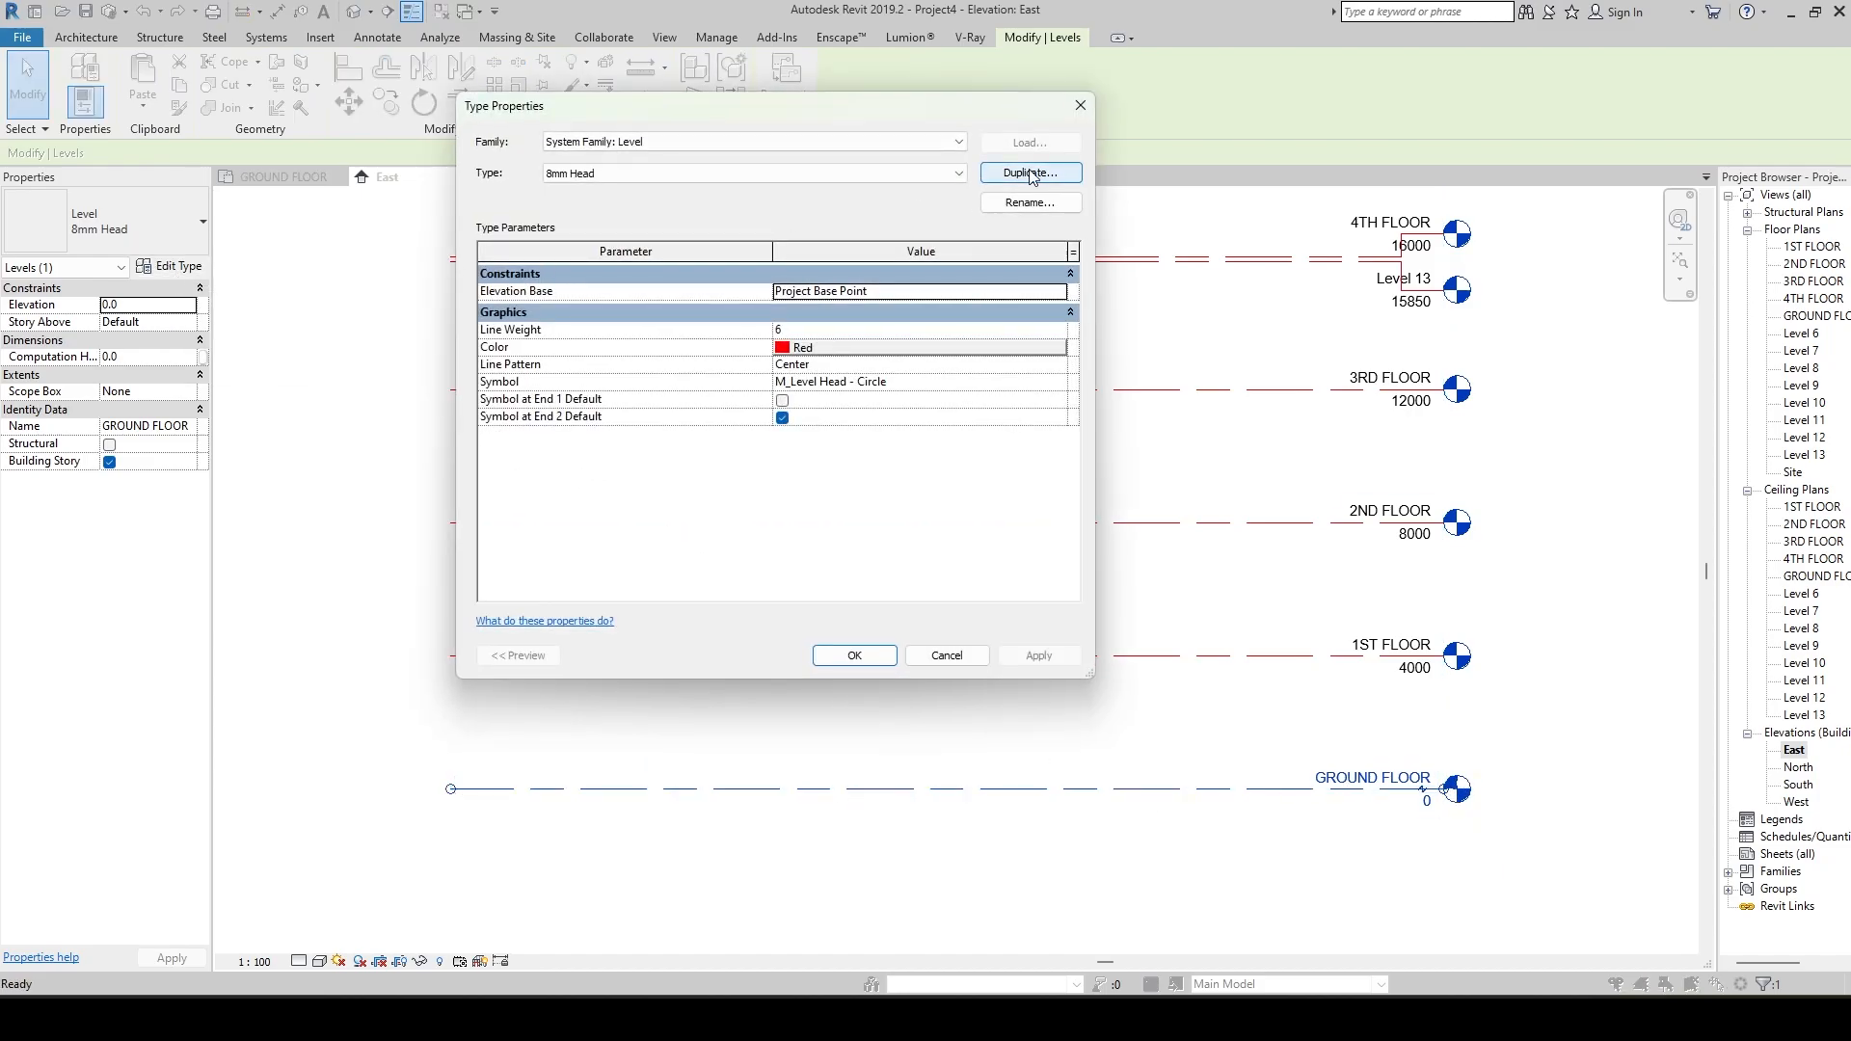
{"action": "left_click", "coordinate": [1030, 175]}
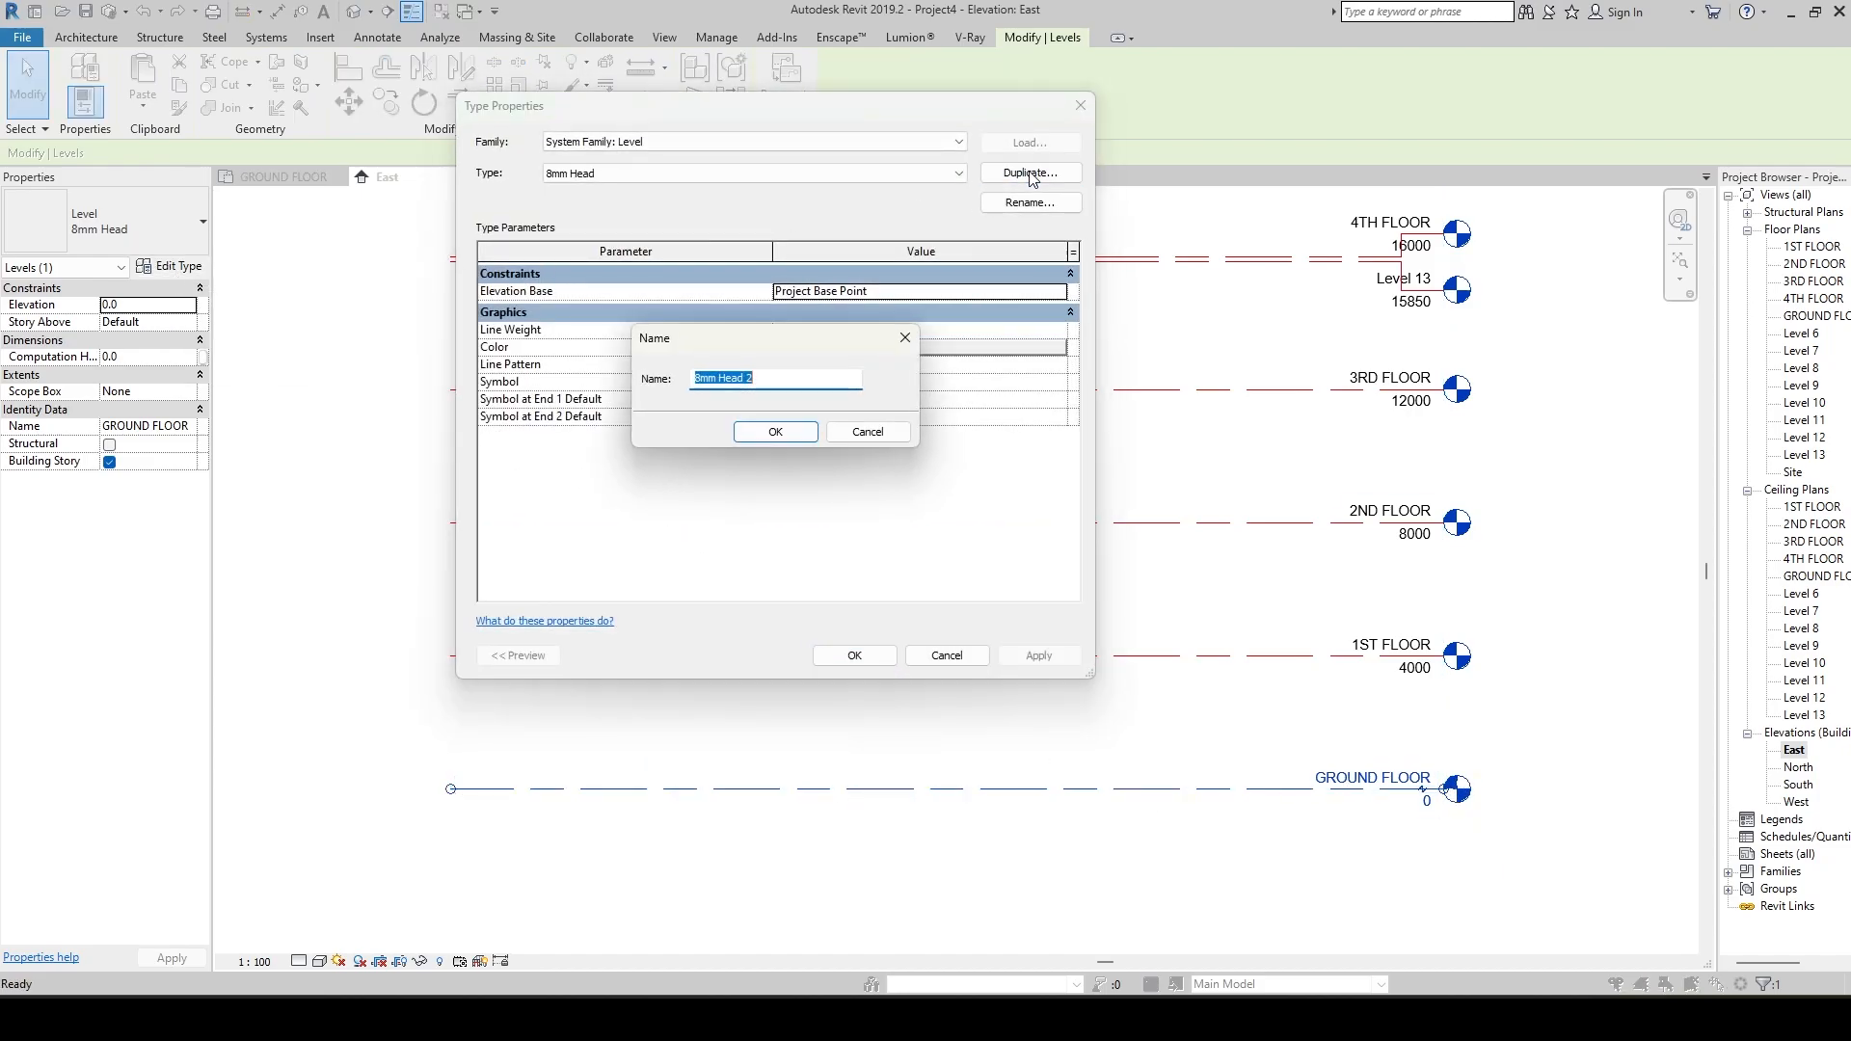
{"action": "left_click", "coordinate": [789, 379]}
{"action": "left_click_drag", "start_coordinate": [790, 379], "coordinate": [672, 395]}
{"action": "type", "text": "GROUND FLOOR COPY"}
{"action": "key", "text": "Return"}
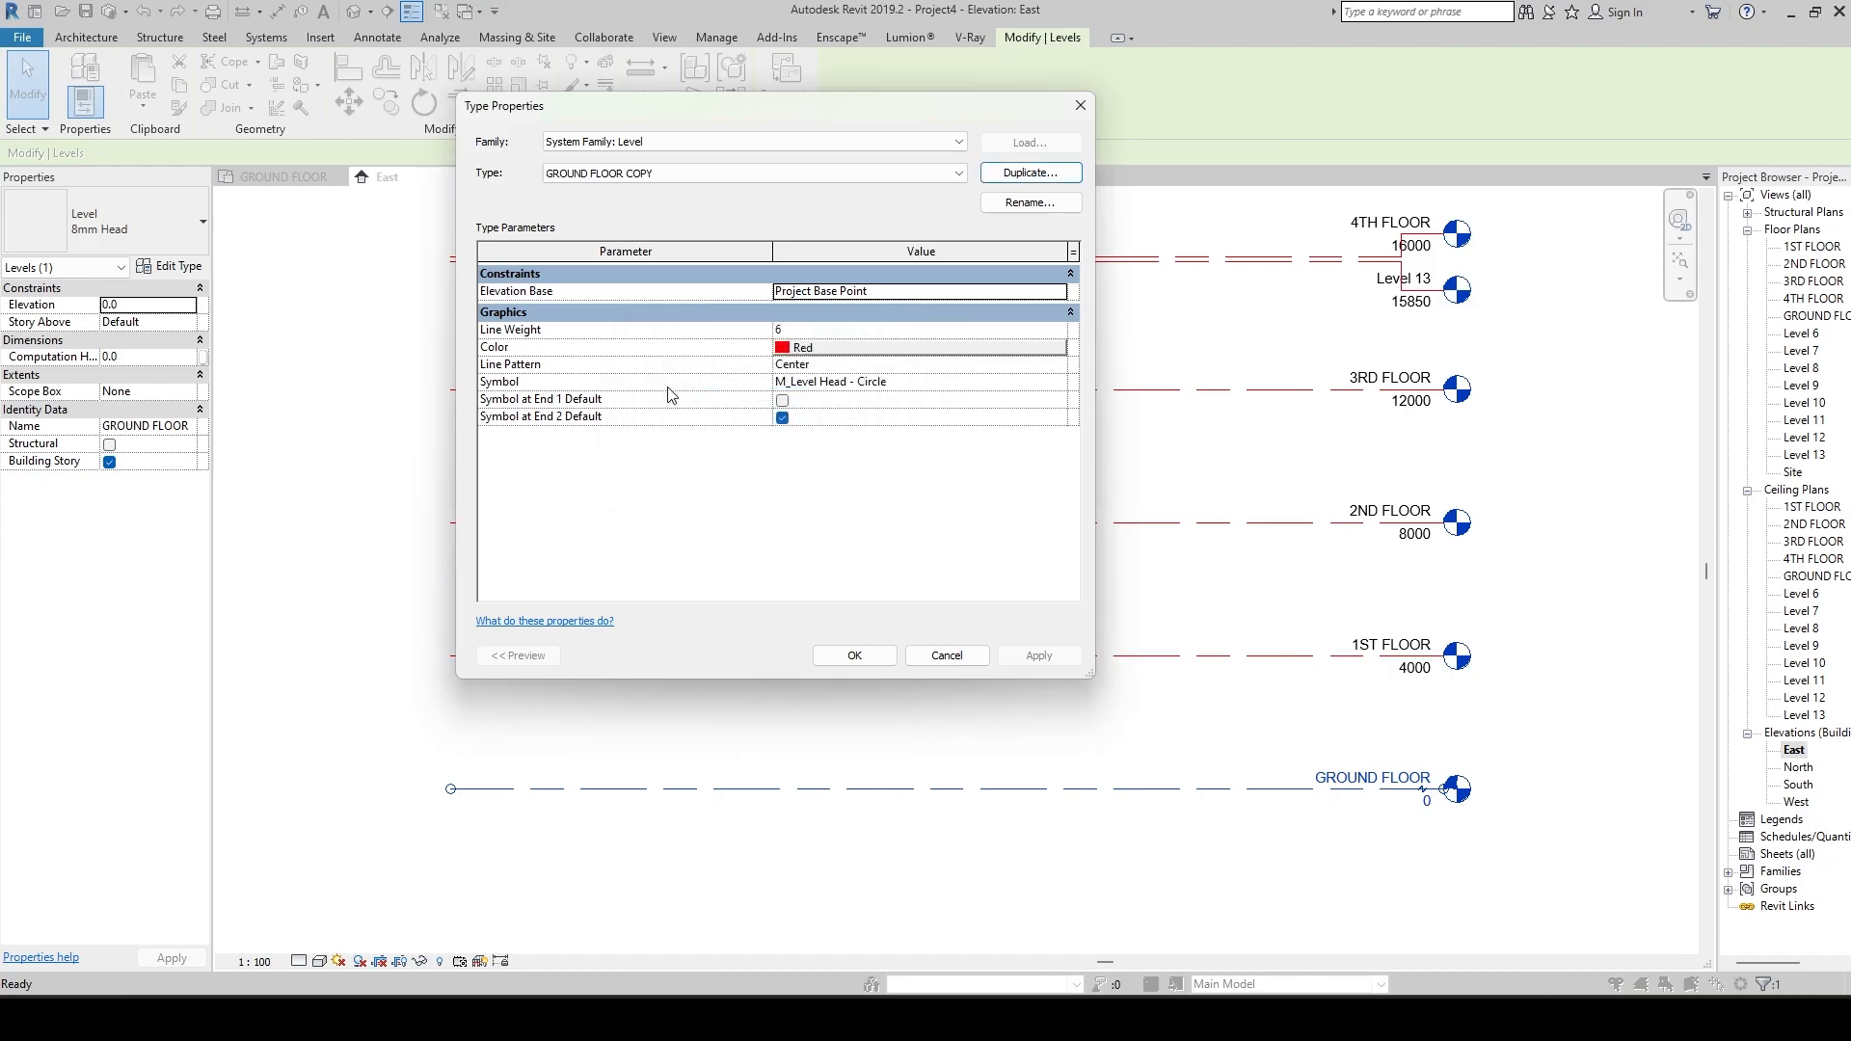
Set the GROUND FLOOR COPY type's color to Blue, confirm the type properties and deselect the level.
{"action": "left_click", "coordinate": [804, 349]}
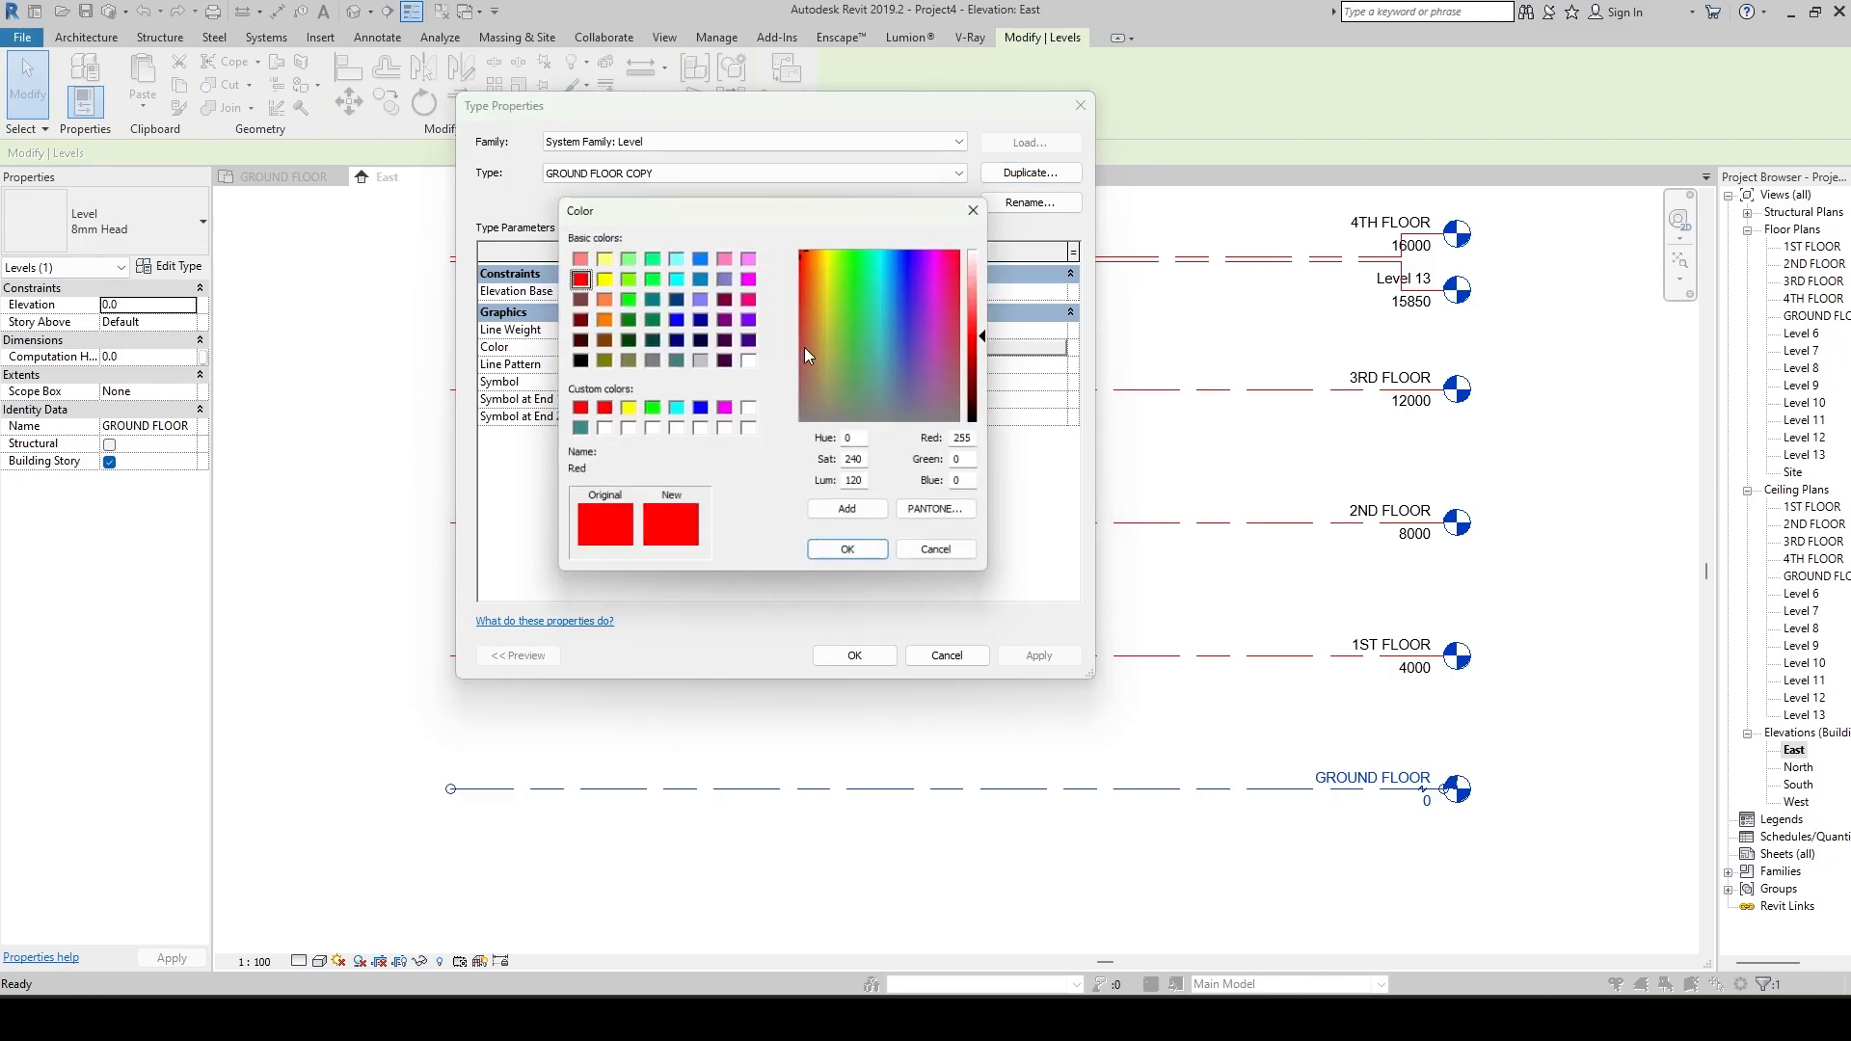
{"action": "left_click", "coordinate": [675, 321]}
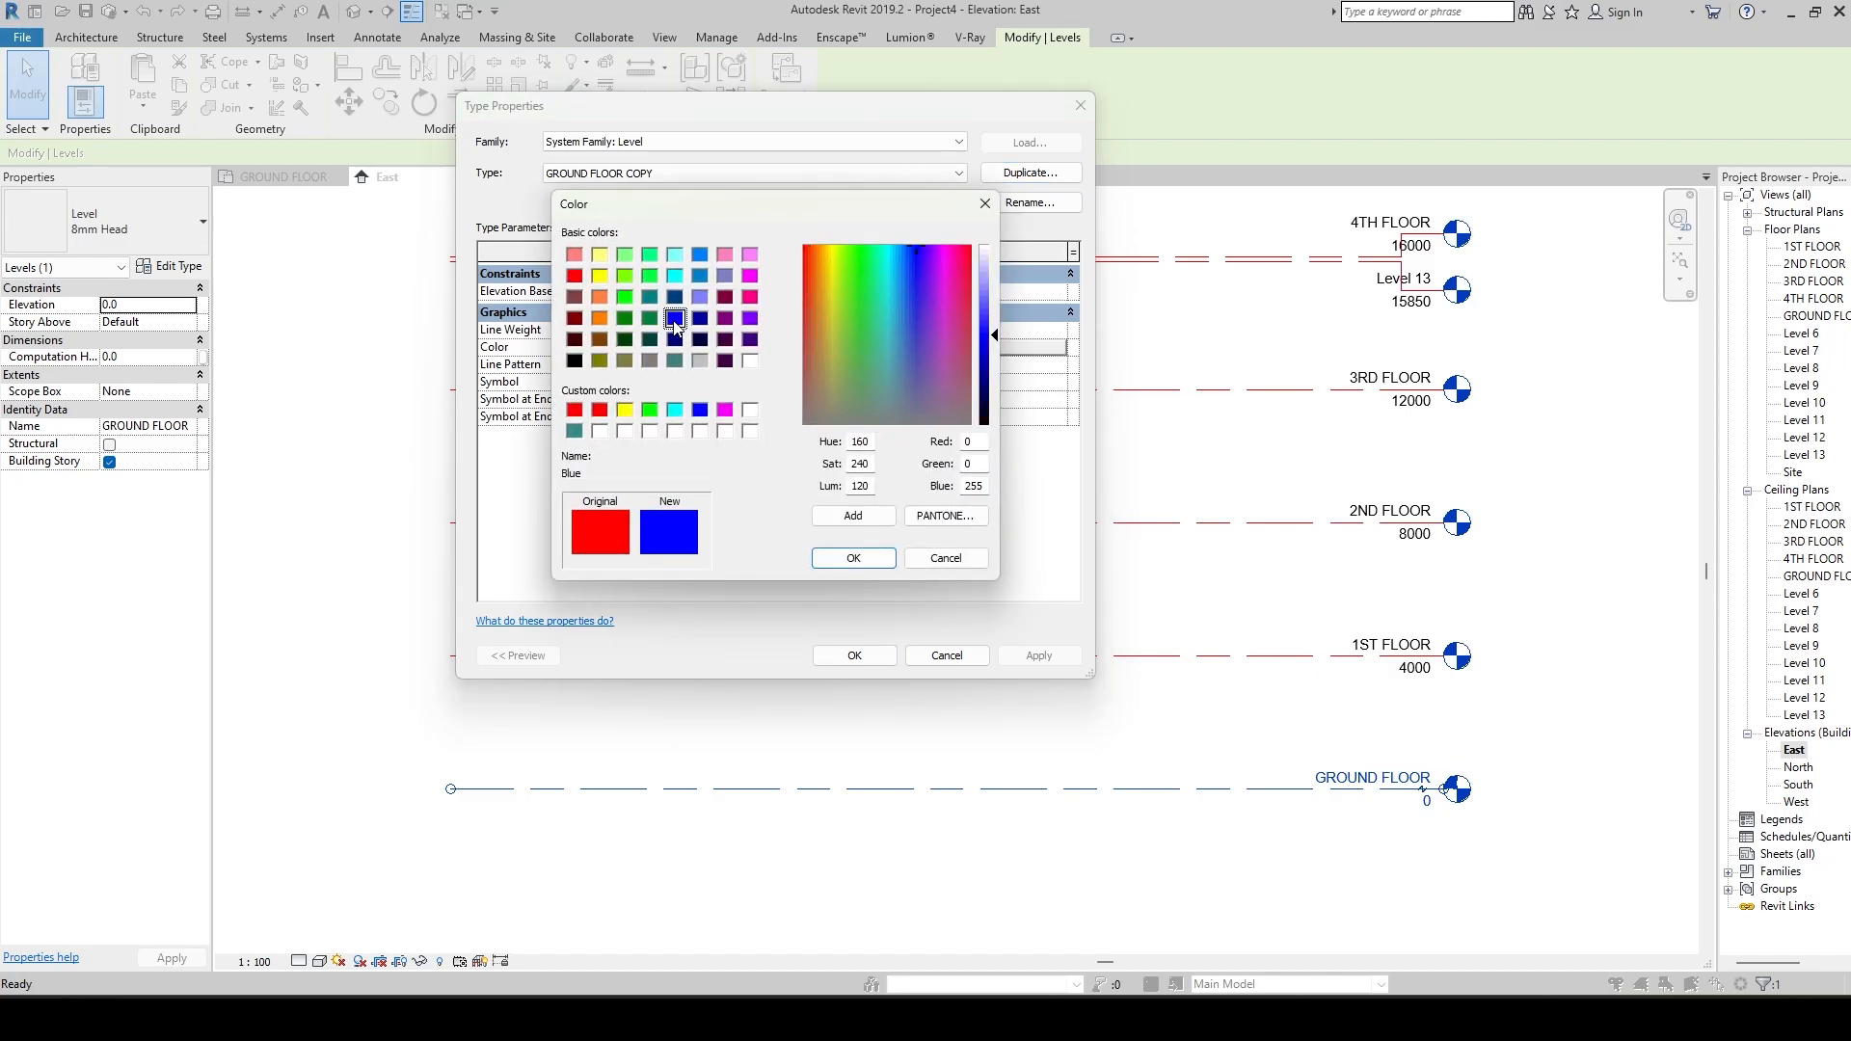
{"action": "left_click", "coordinate": [854, 517]}
{"action": "left_click", "coordinate": [854, 558]}
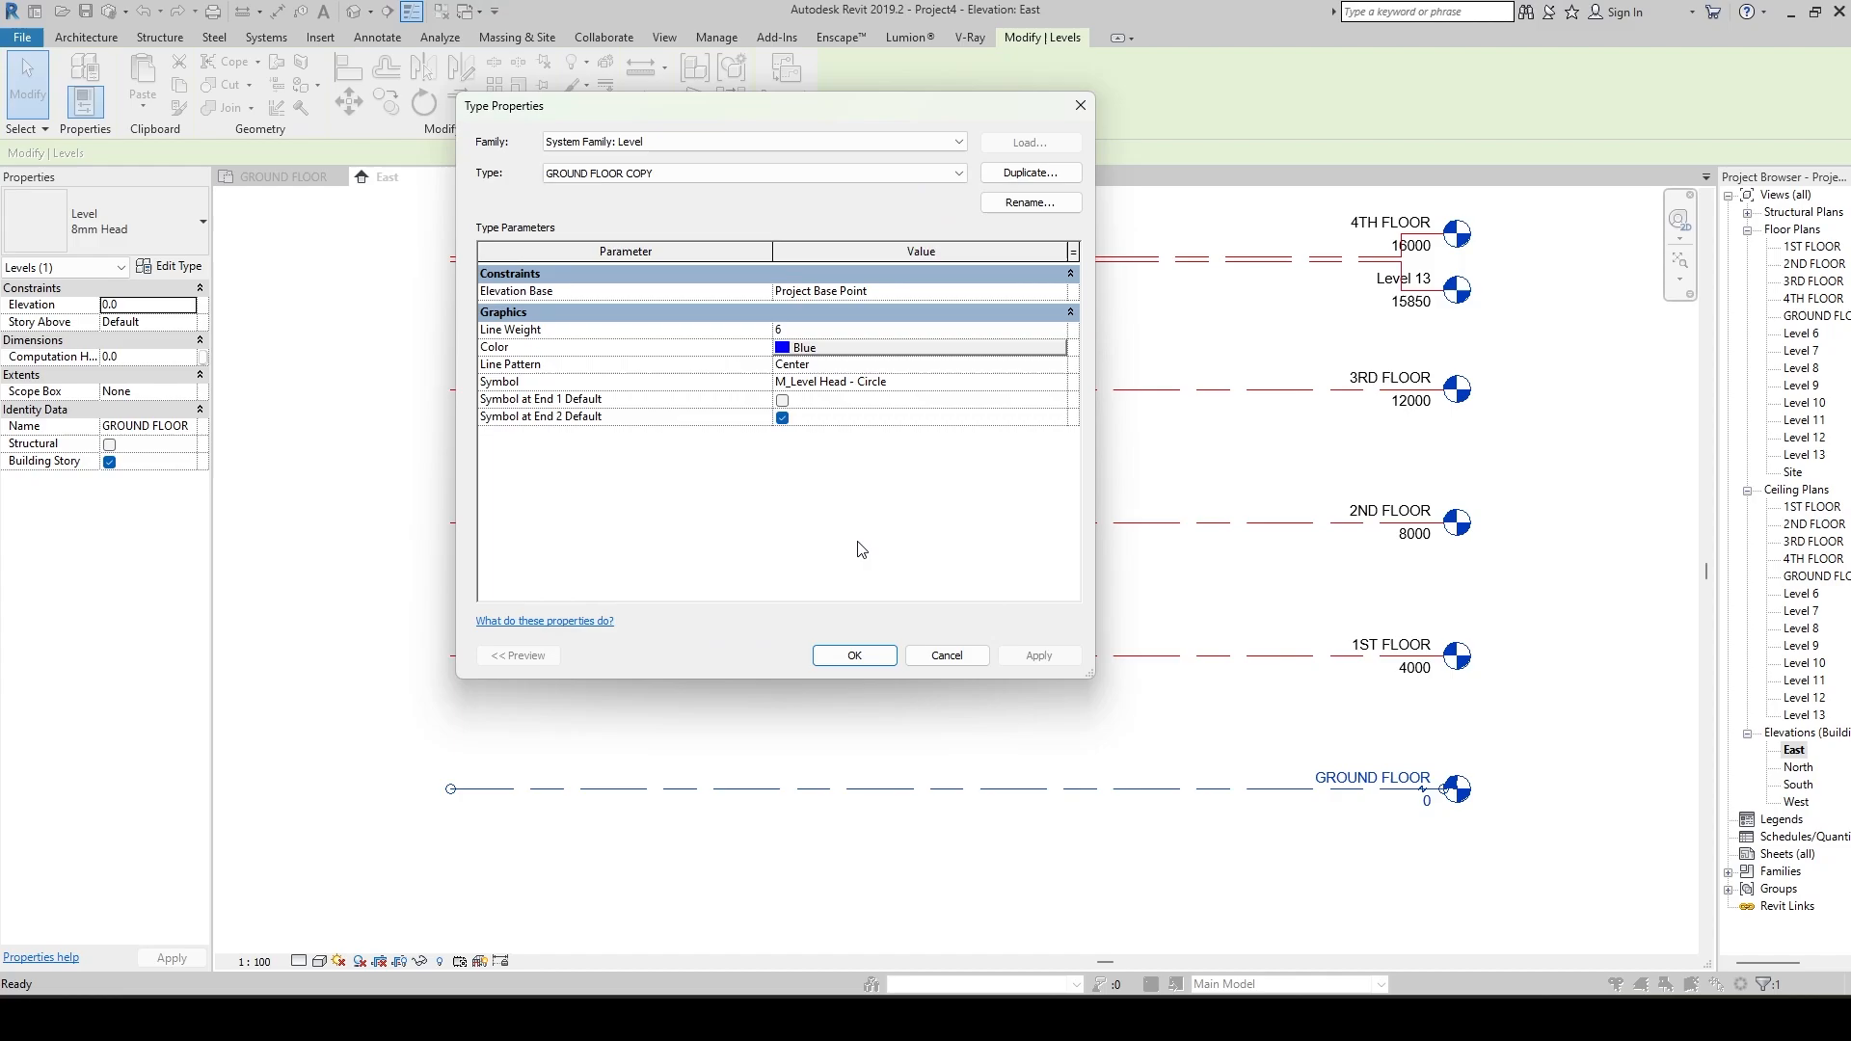
{"action": "left_click", "coordinate": [870, 662]}
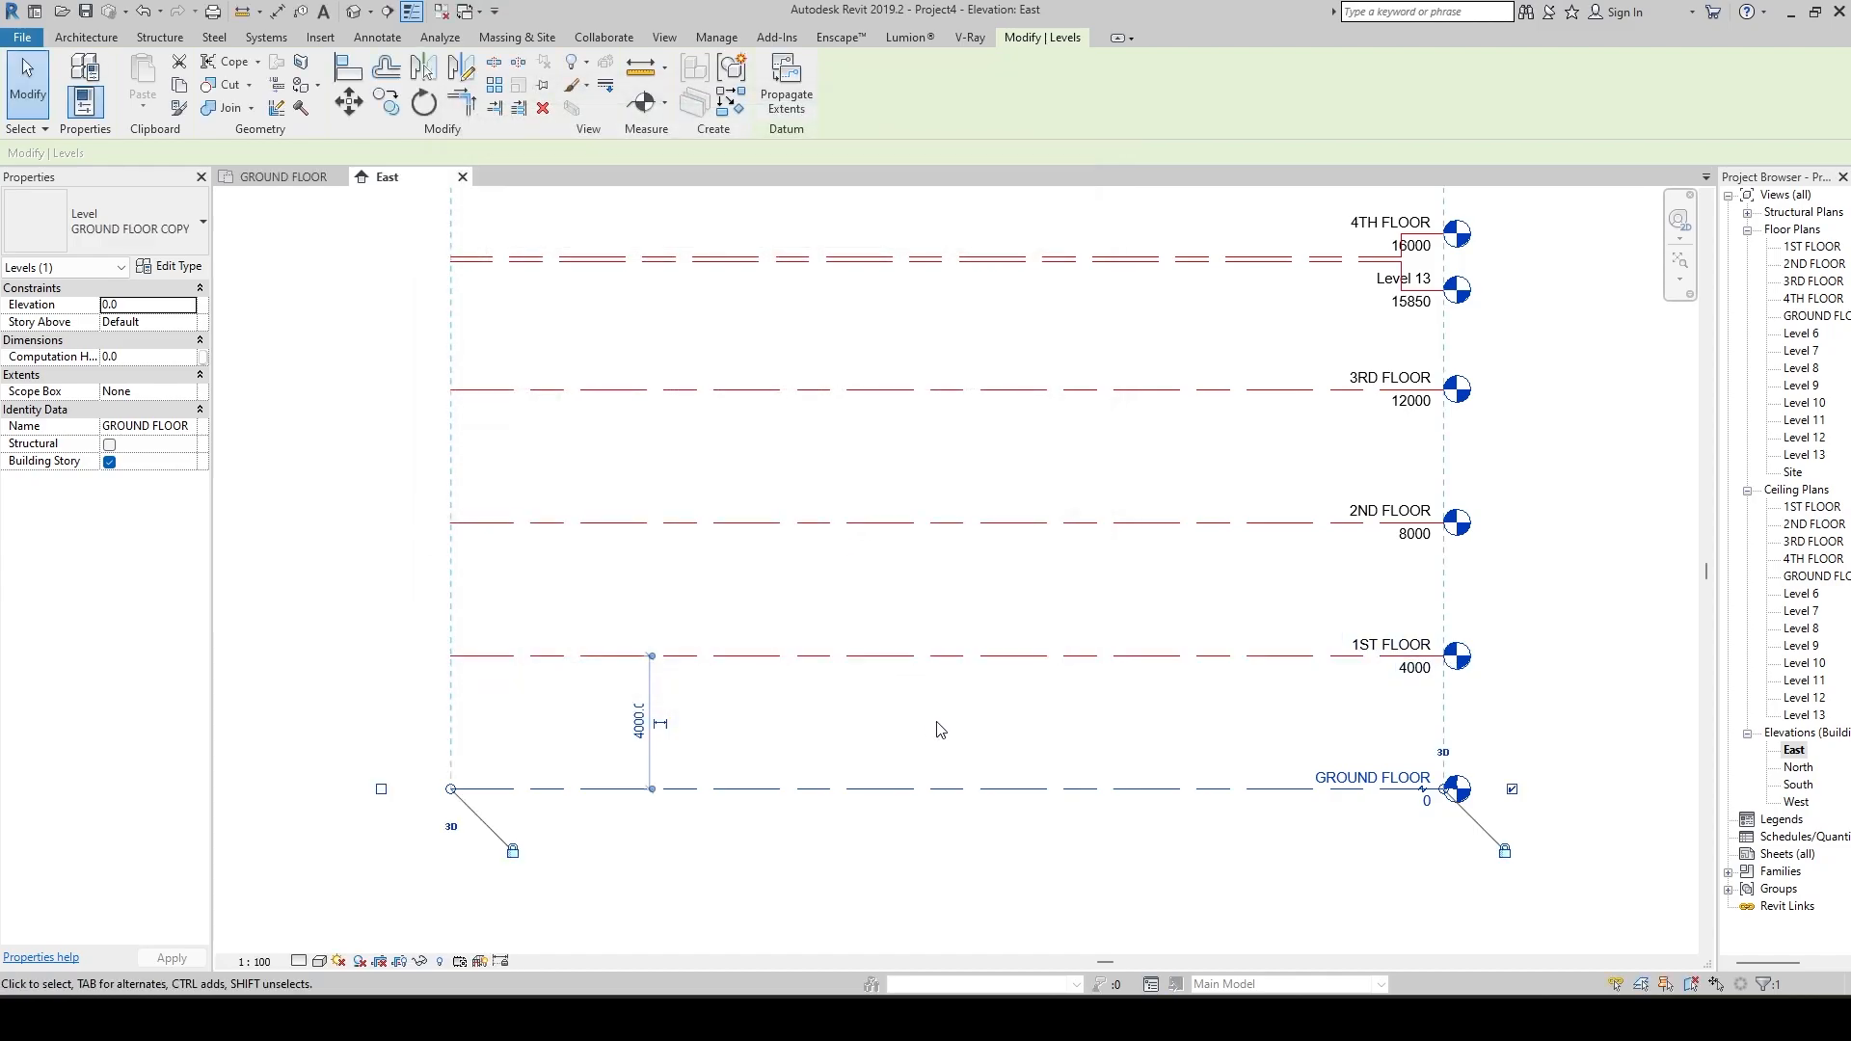
{"action": "left_click", "coordinate": [943, 727]}
Open the GROUND FLOOR level's type properties and apply the Dash dot line pattern.
{"action": "scroll", "coordinate": [964, 716], "scroll_direction": "down", "scroll_amount": 2}
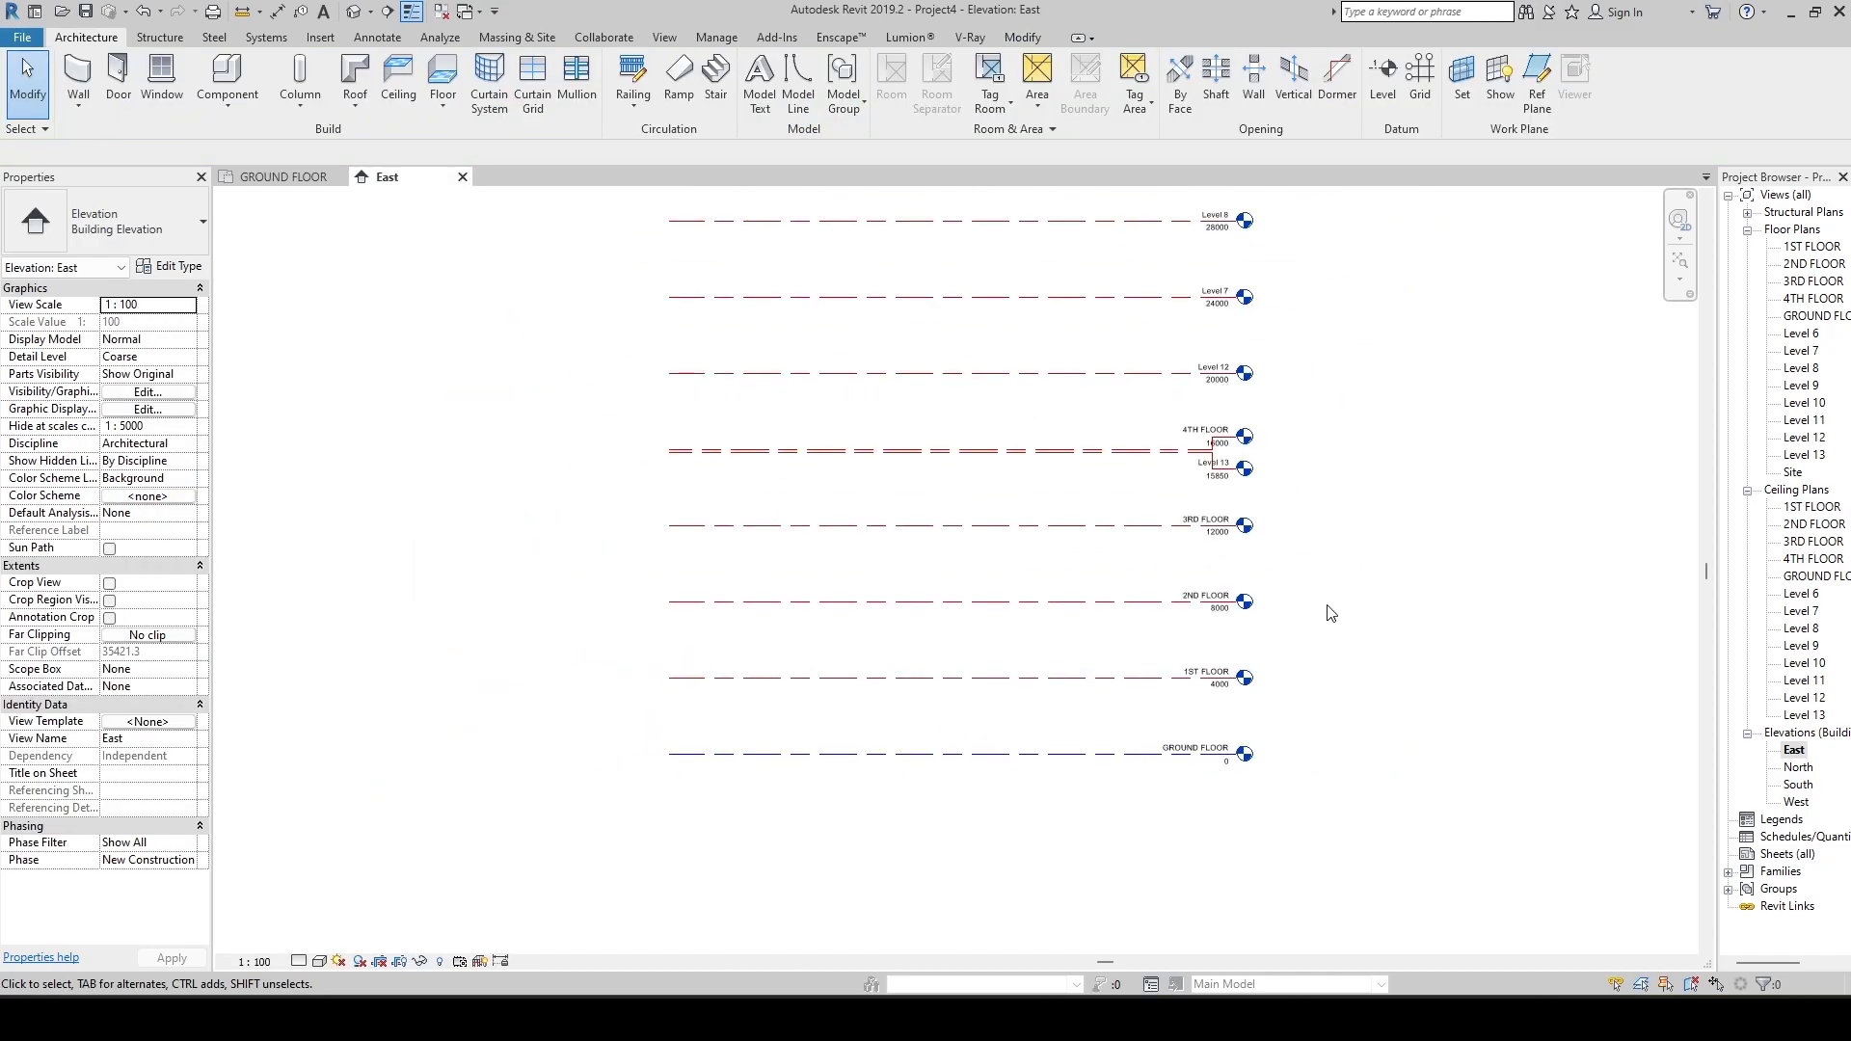
{"action": "scroll", "coordinate": [905, 781], "scroll_direction": "up", "scroll_amount": 2}
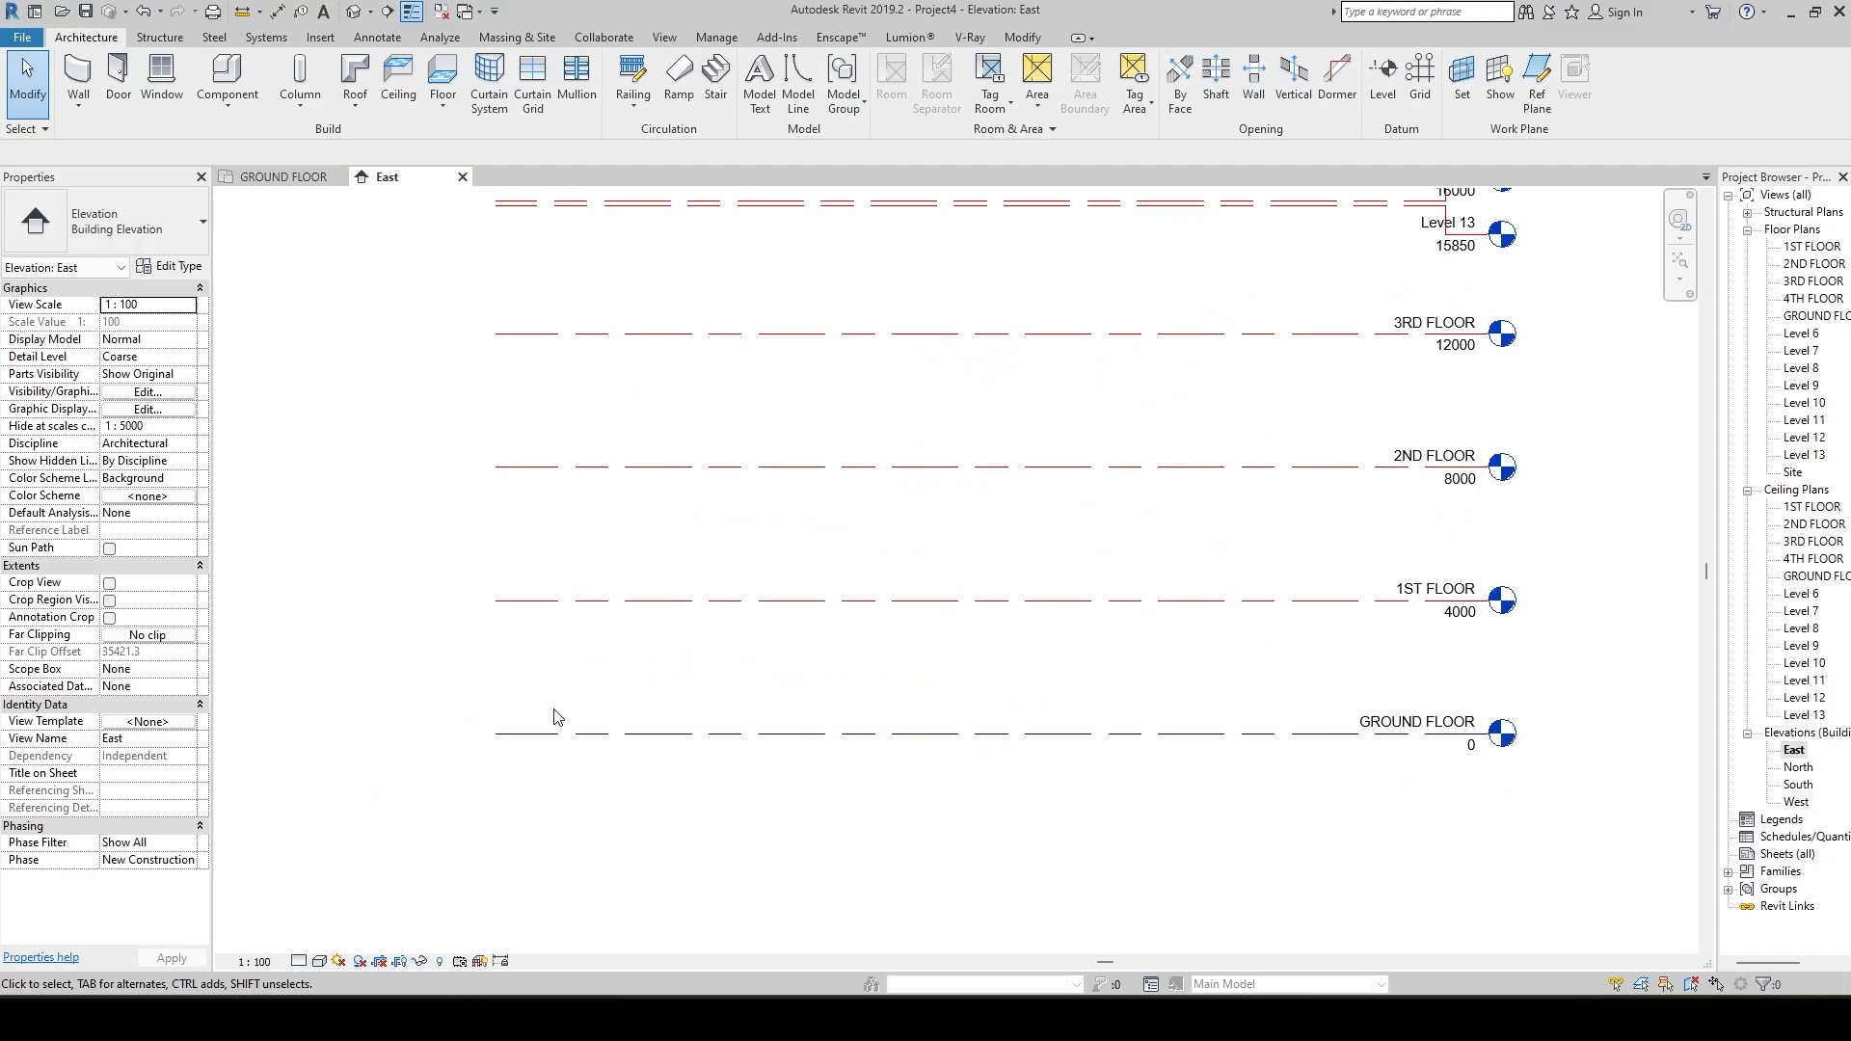
{"action": "scroll", "coordinate": [757, 665], "scroll_direction": "down", "scroll_amount": 2}
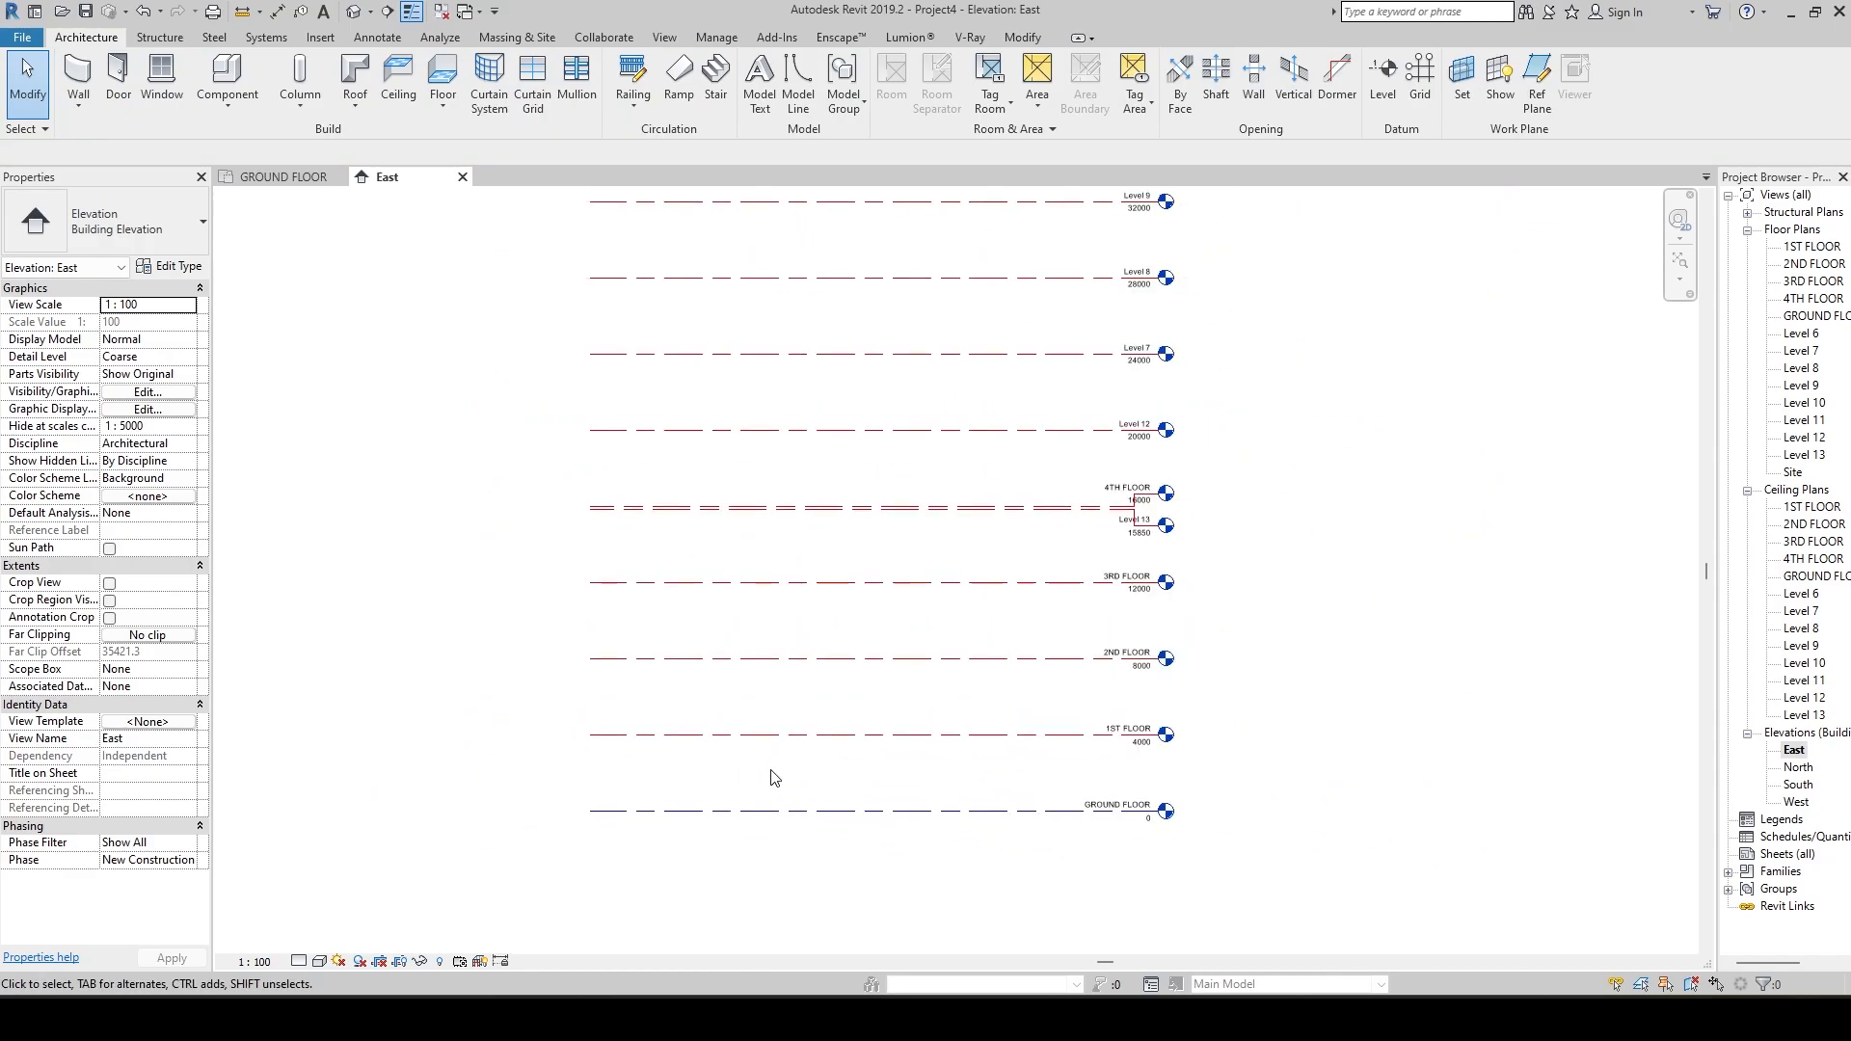
{"action": "middle_click_drag", "start_coordinate": [776, 769], "coordinate": [787, 805]}
{"action": "scroll", "coordinate": [797, 772], "scroll_direction": "up", "scroll_amount": 3}
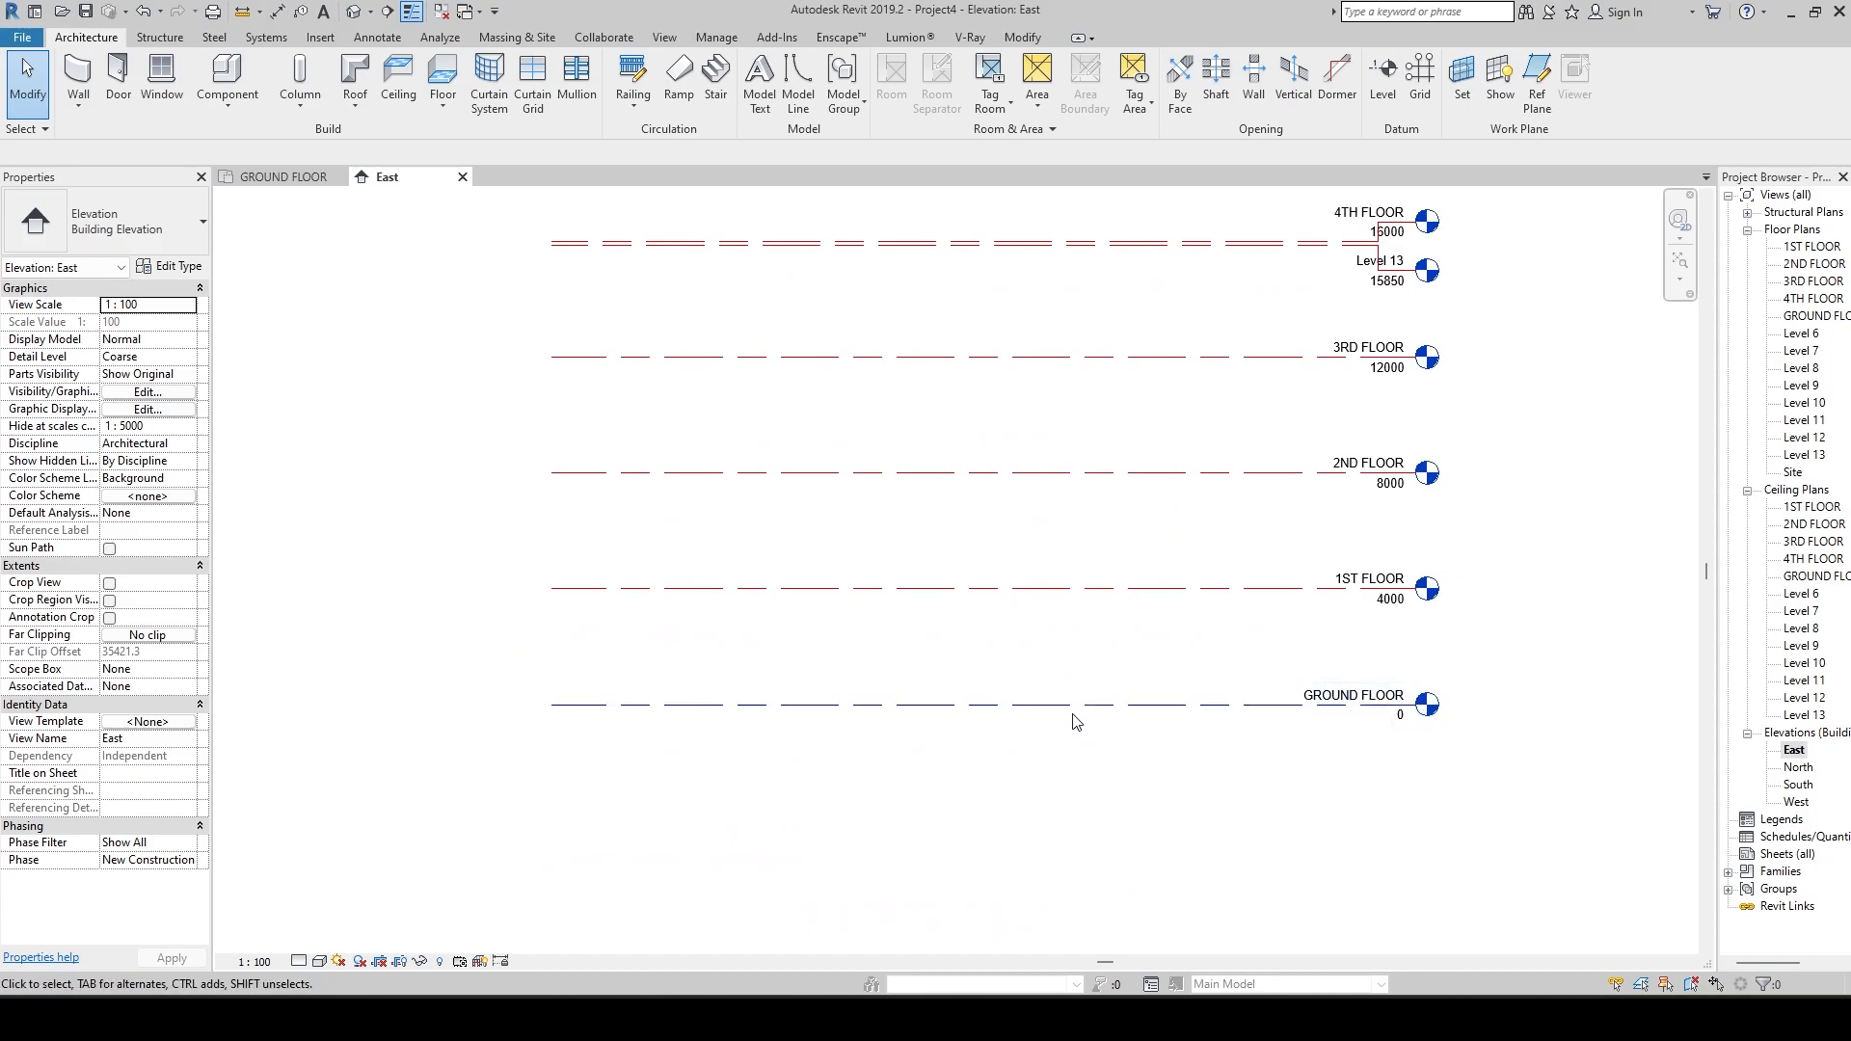
{"action": "left_click", "coordinate": [1022, 704]}
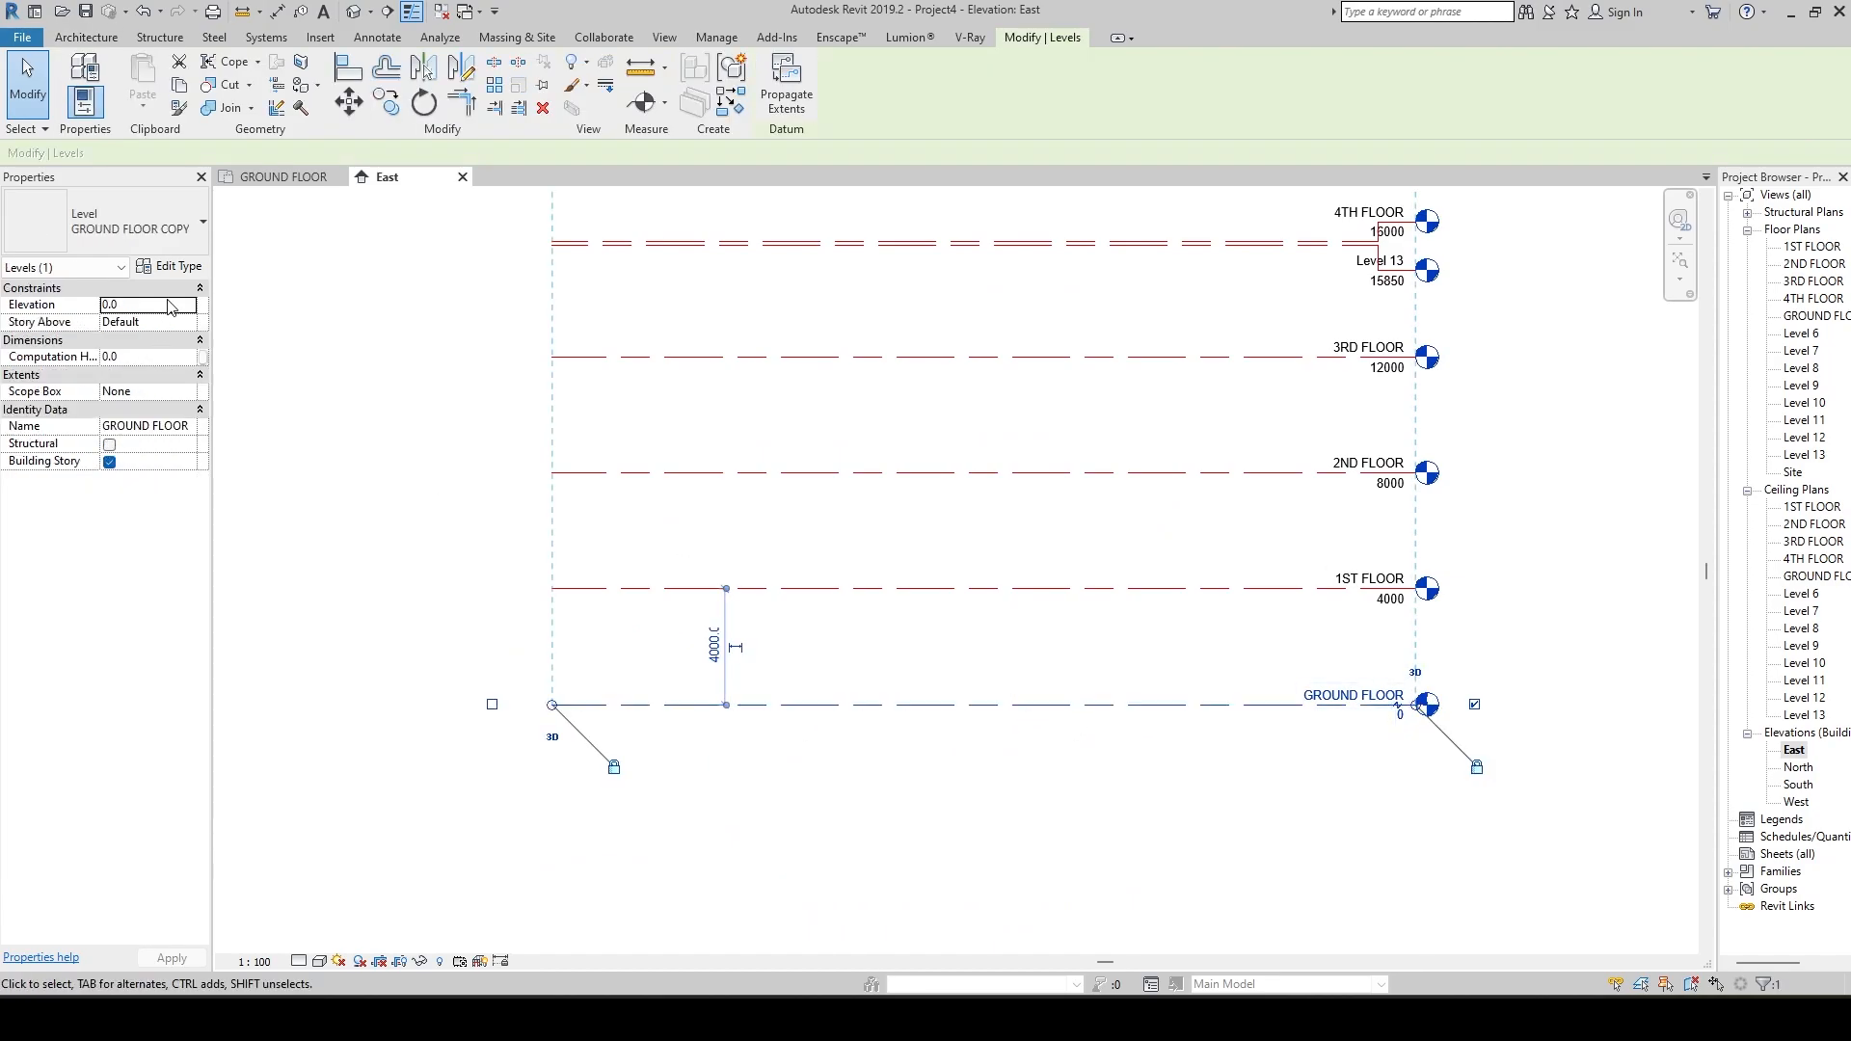
{"action": "left_click", "coordinate": [172, 269]}
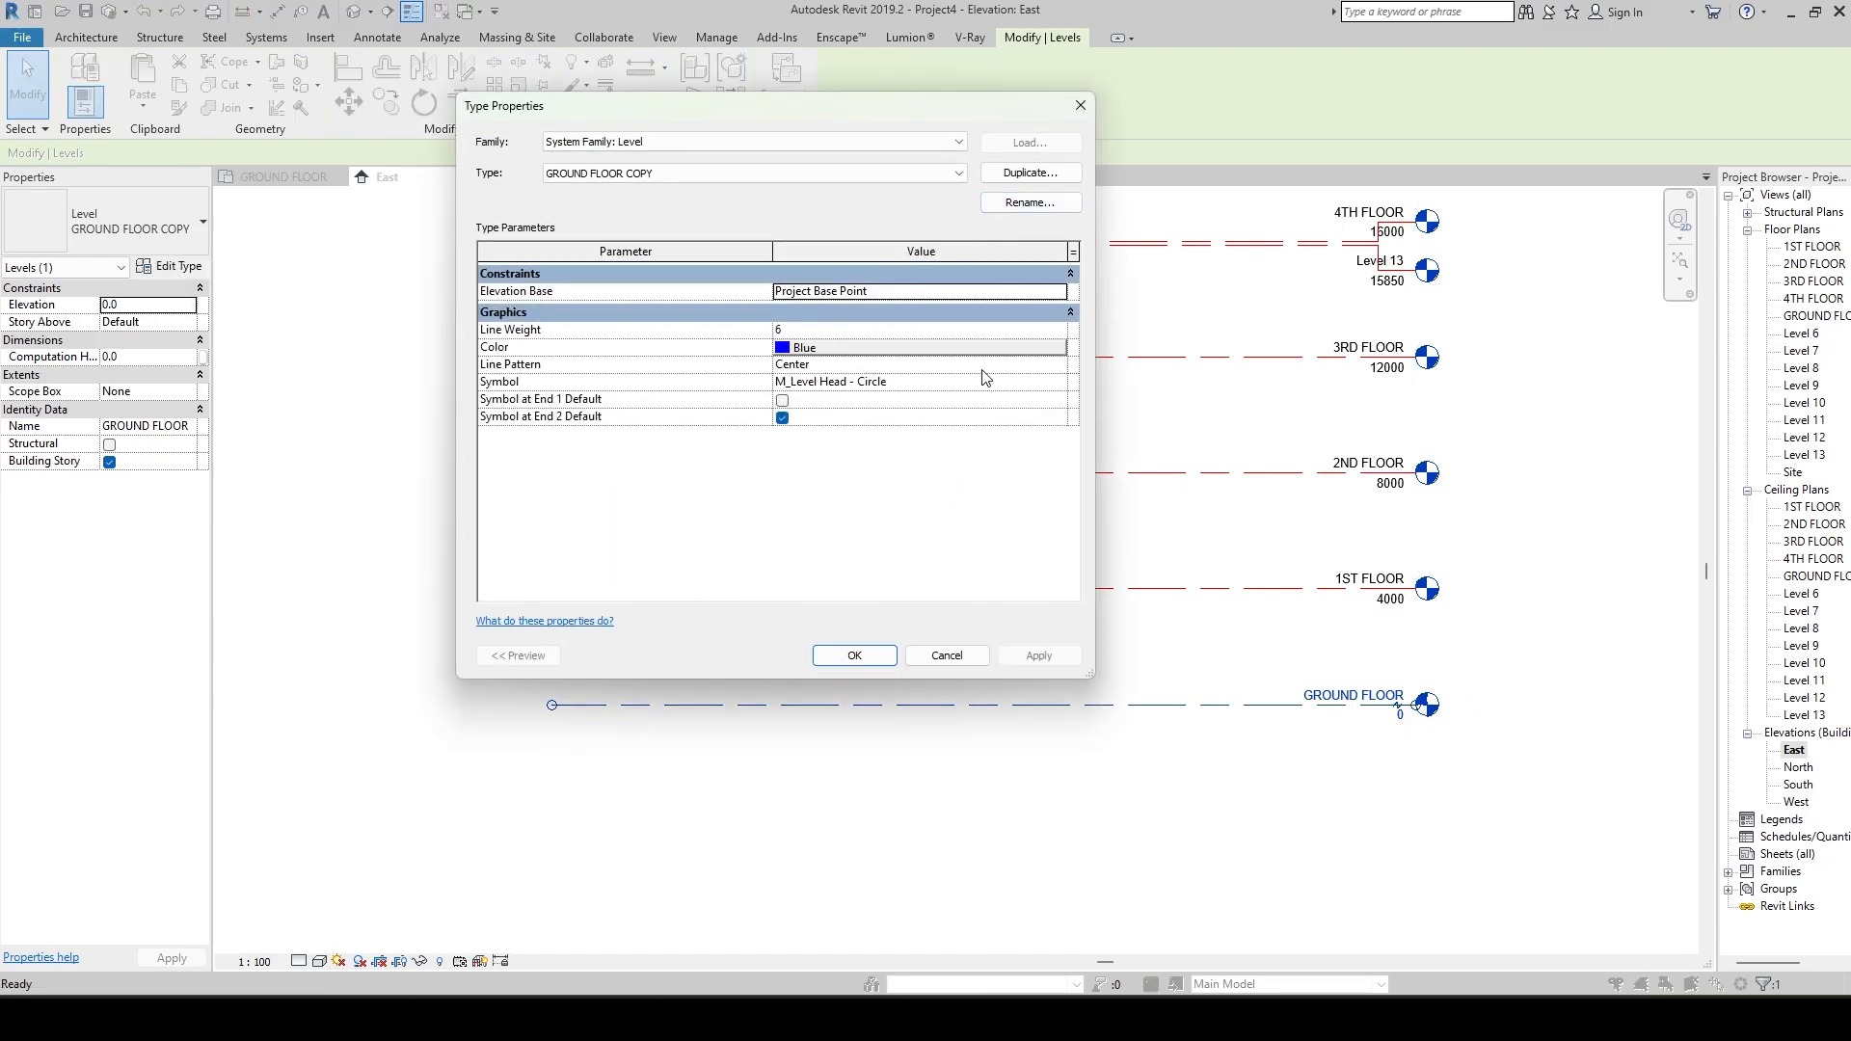
{"action": "left_click", "coordinate": [1067, 368]}
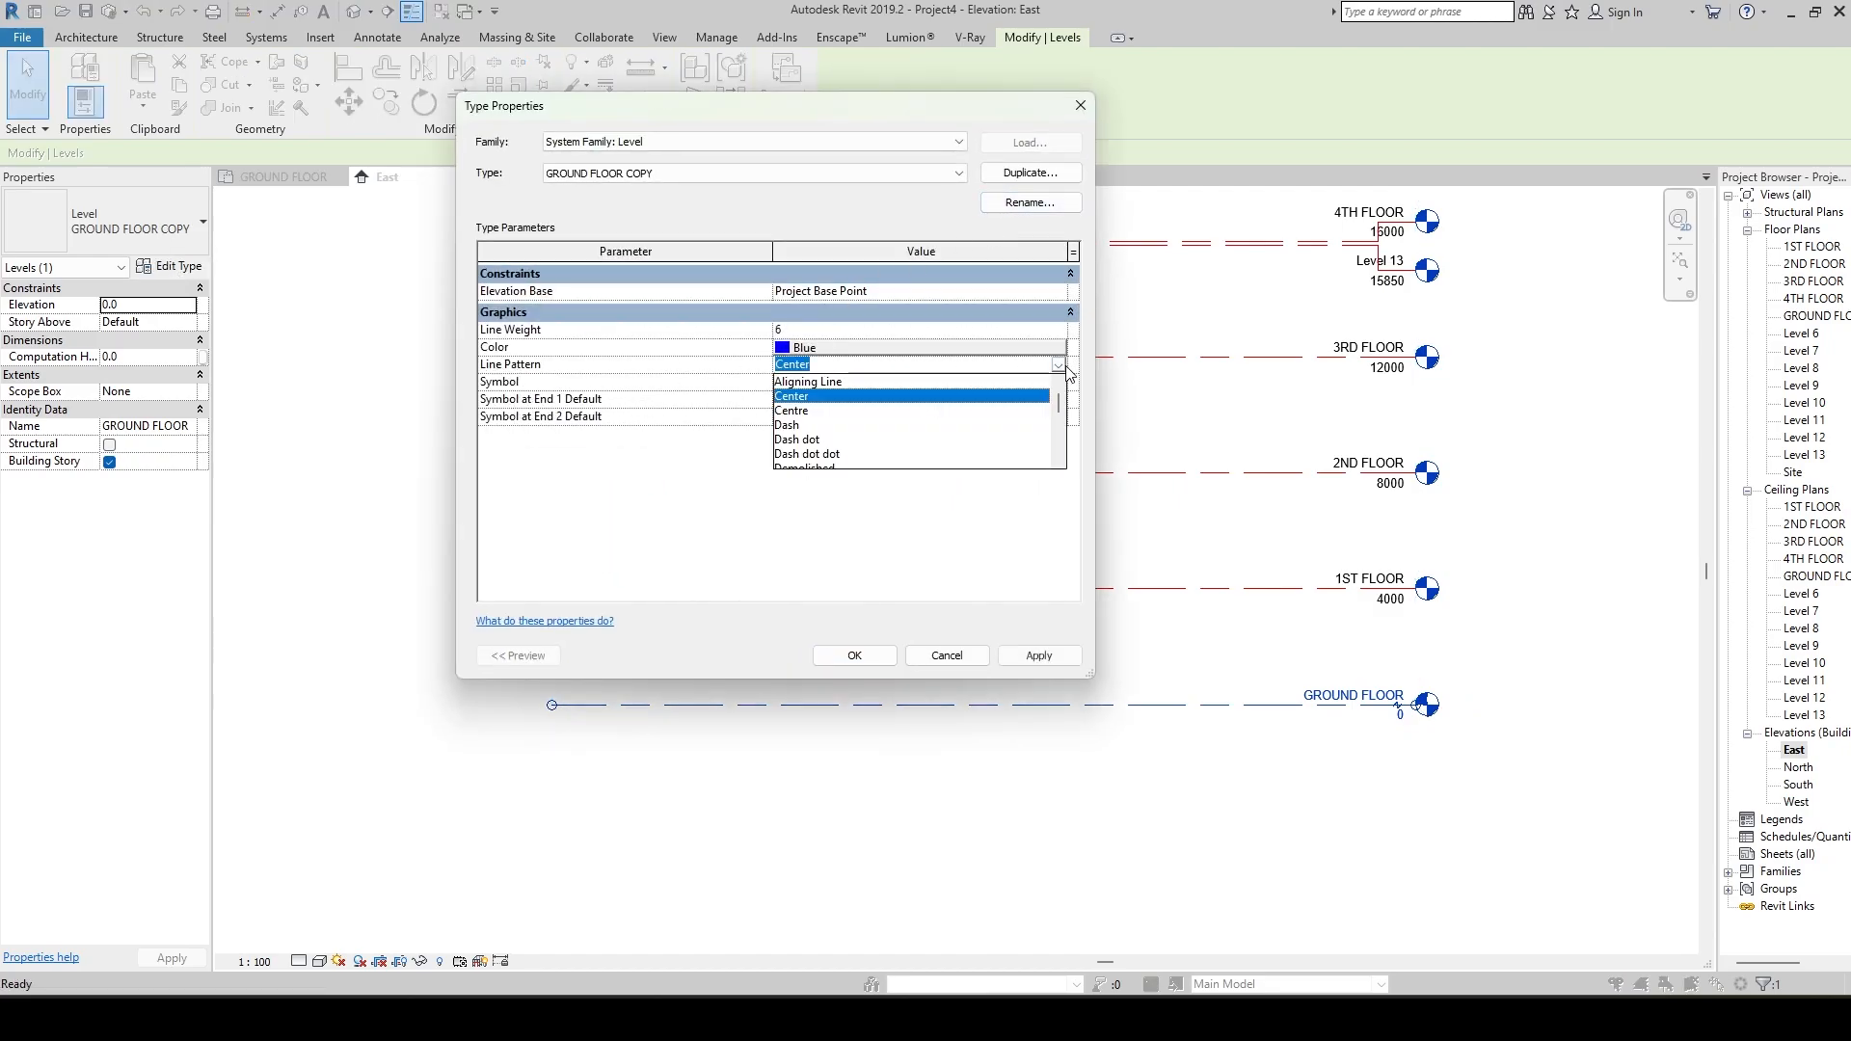
{"action": "left_click", "coordinate": [806, 440]}
{"action": "left_click", "coordinate": [1053, 659]}
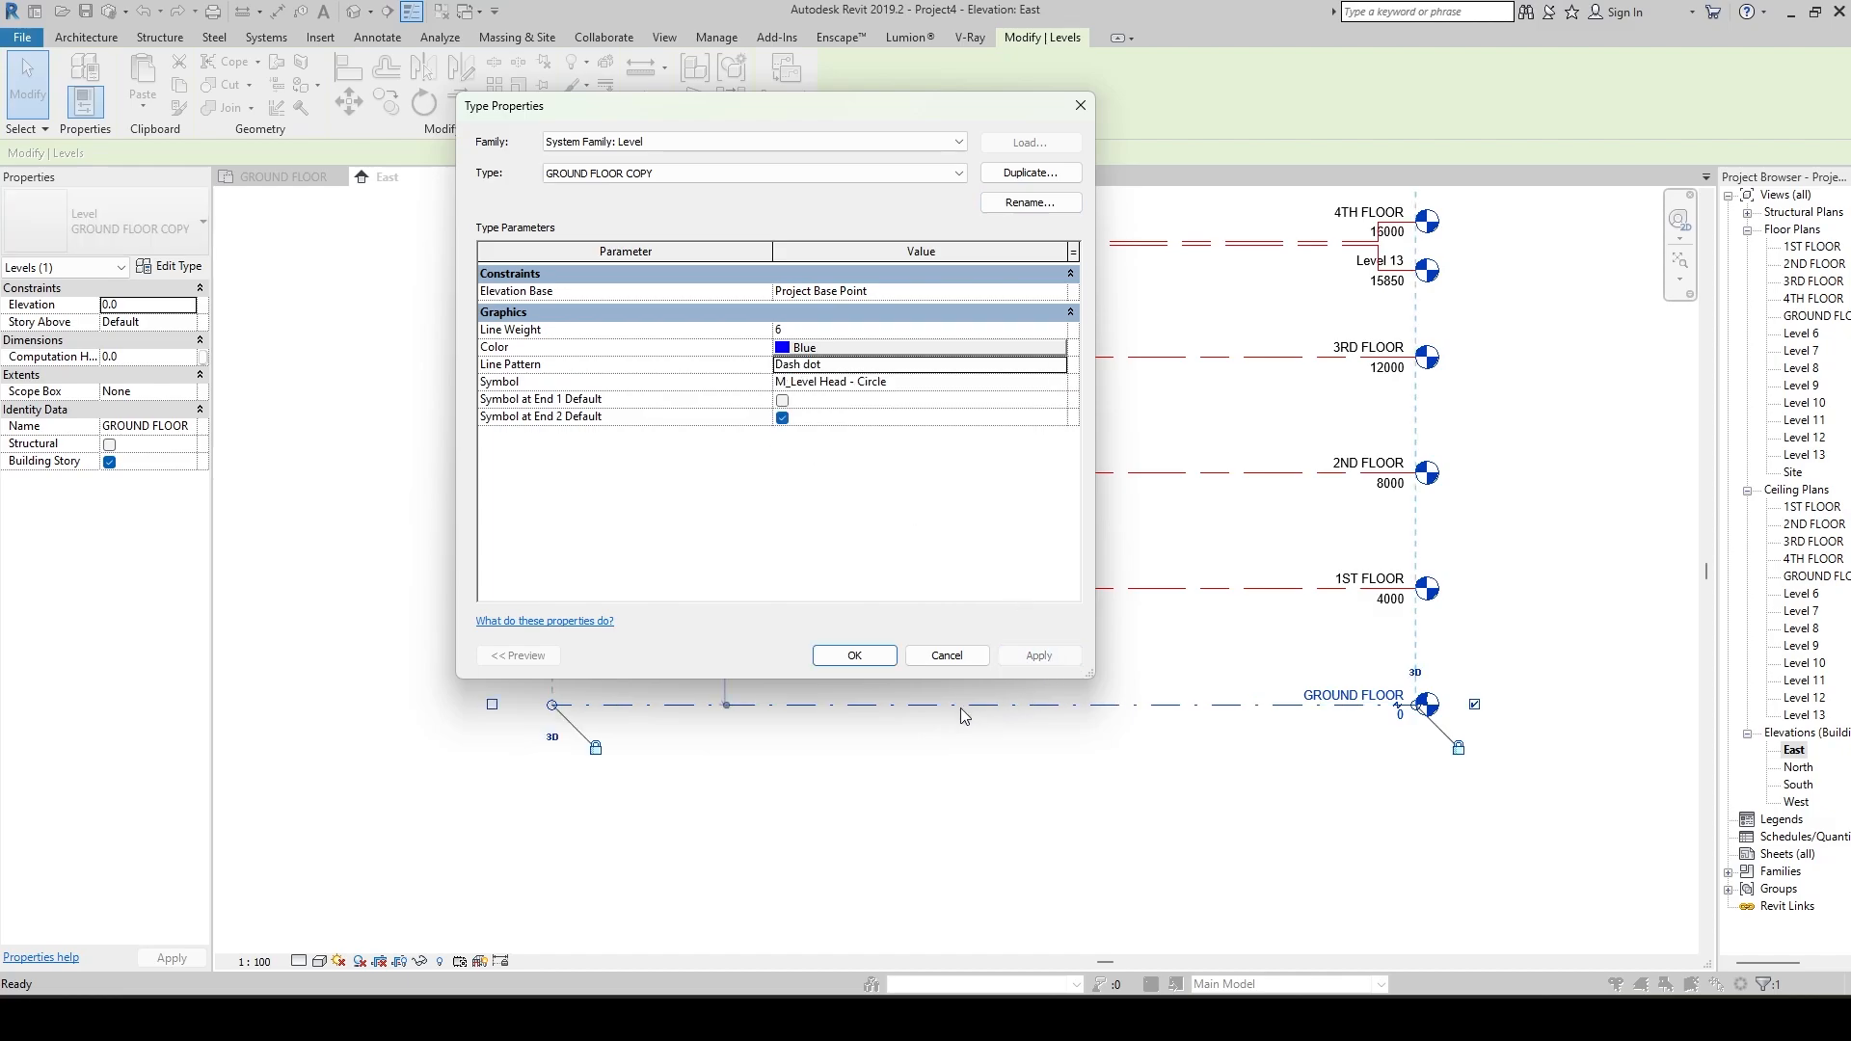
Move the type properties dialog off the levels and apply the Solid line pattern to GROUND FLOOR COPY.
{"action": "left_click_drag", "start_coordinate": [761, 104], "coordinate": [551, 28]}
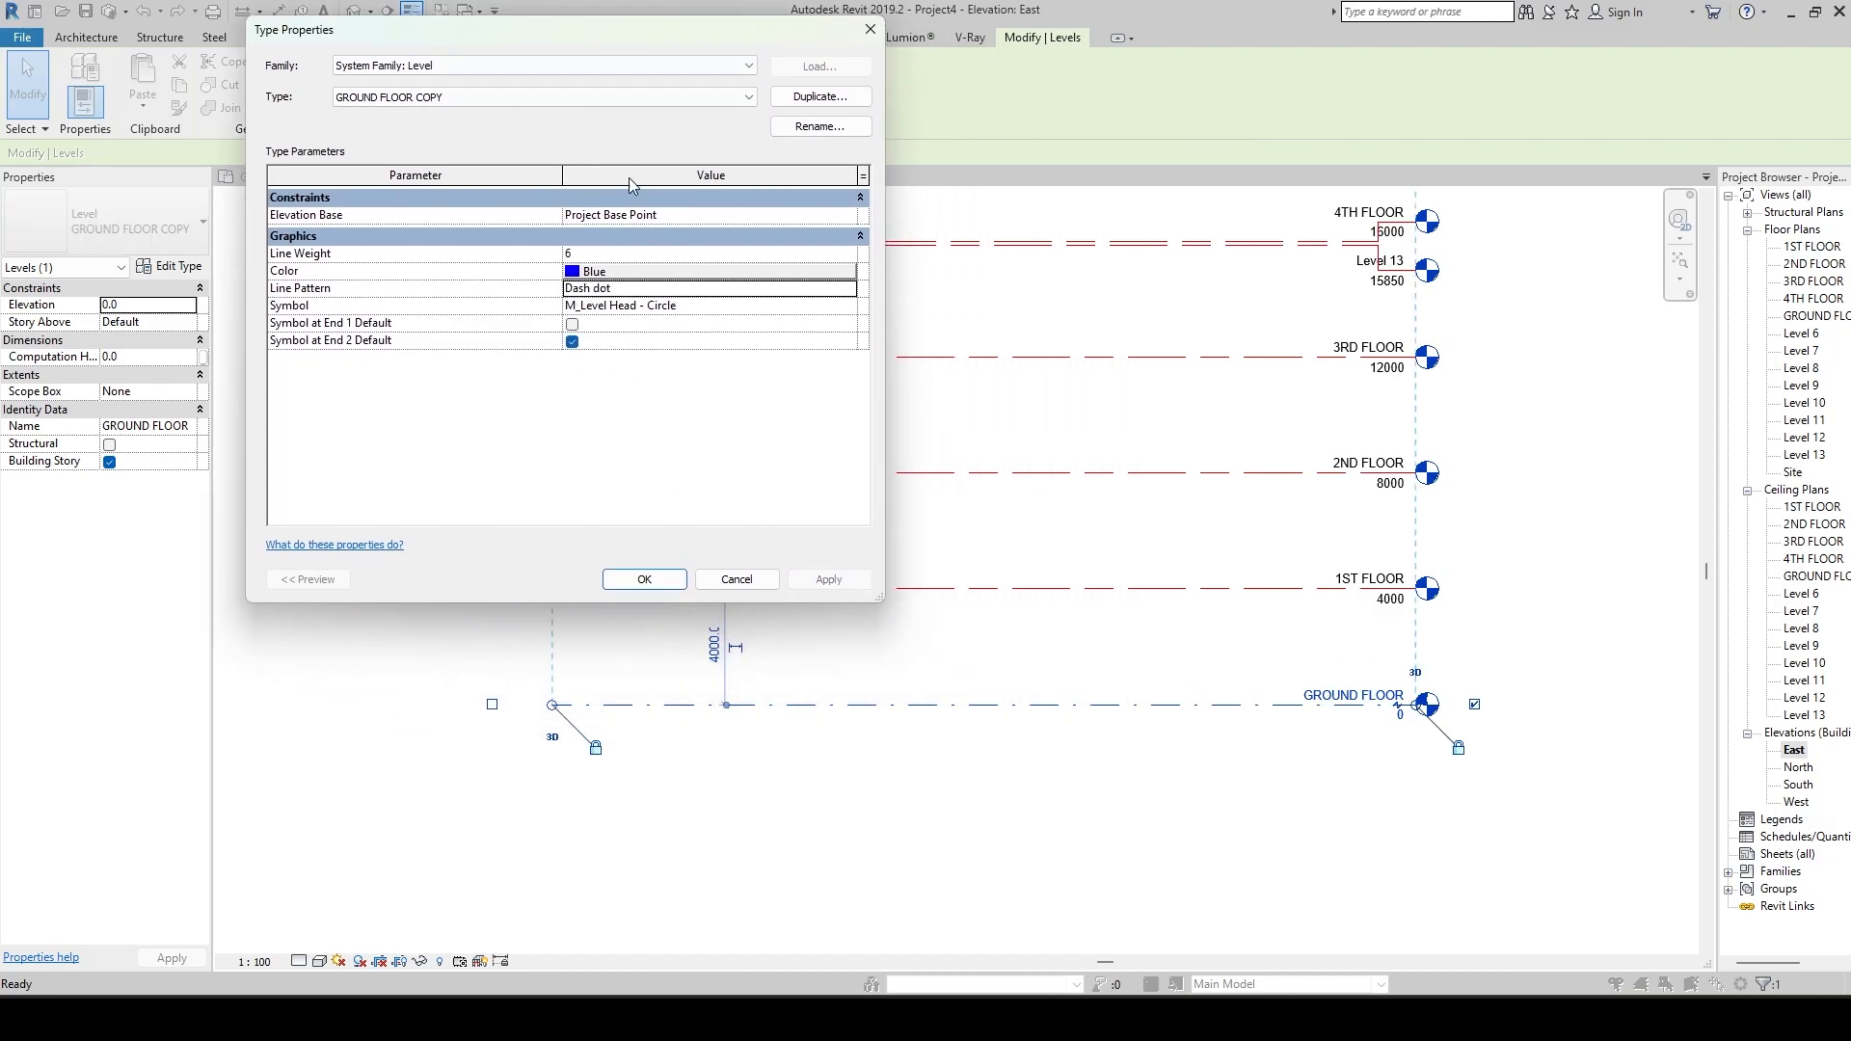
{"action": "left_click", "coordinate": [848, 290]}
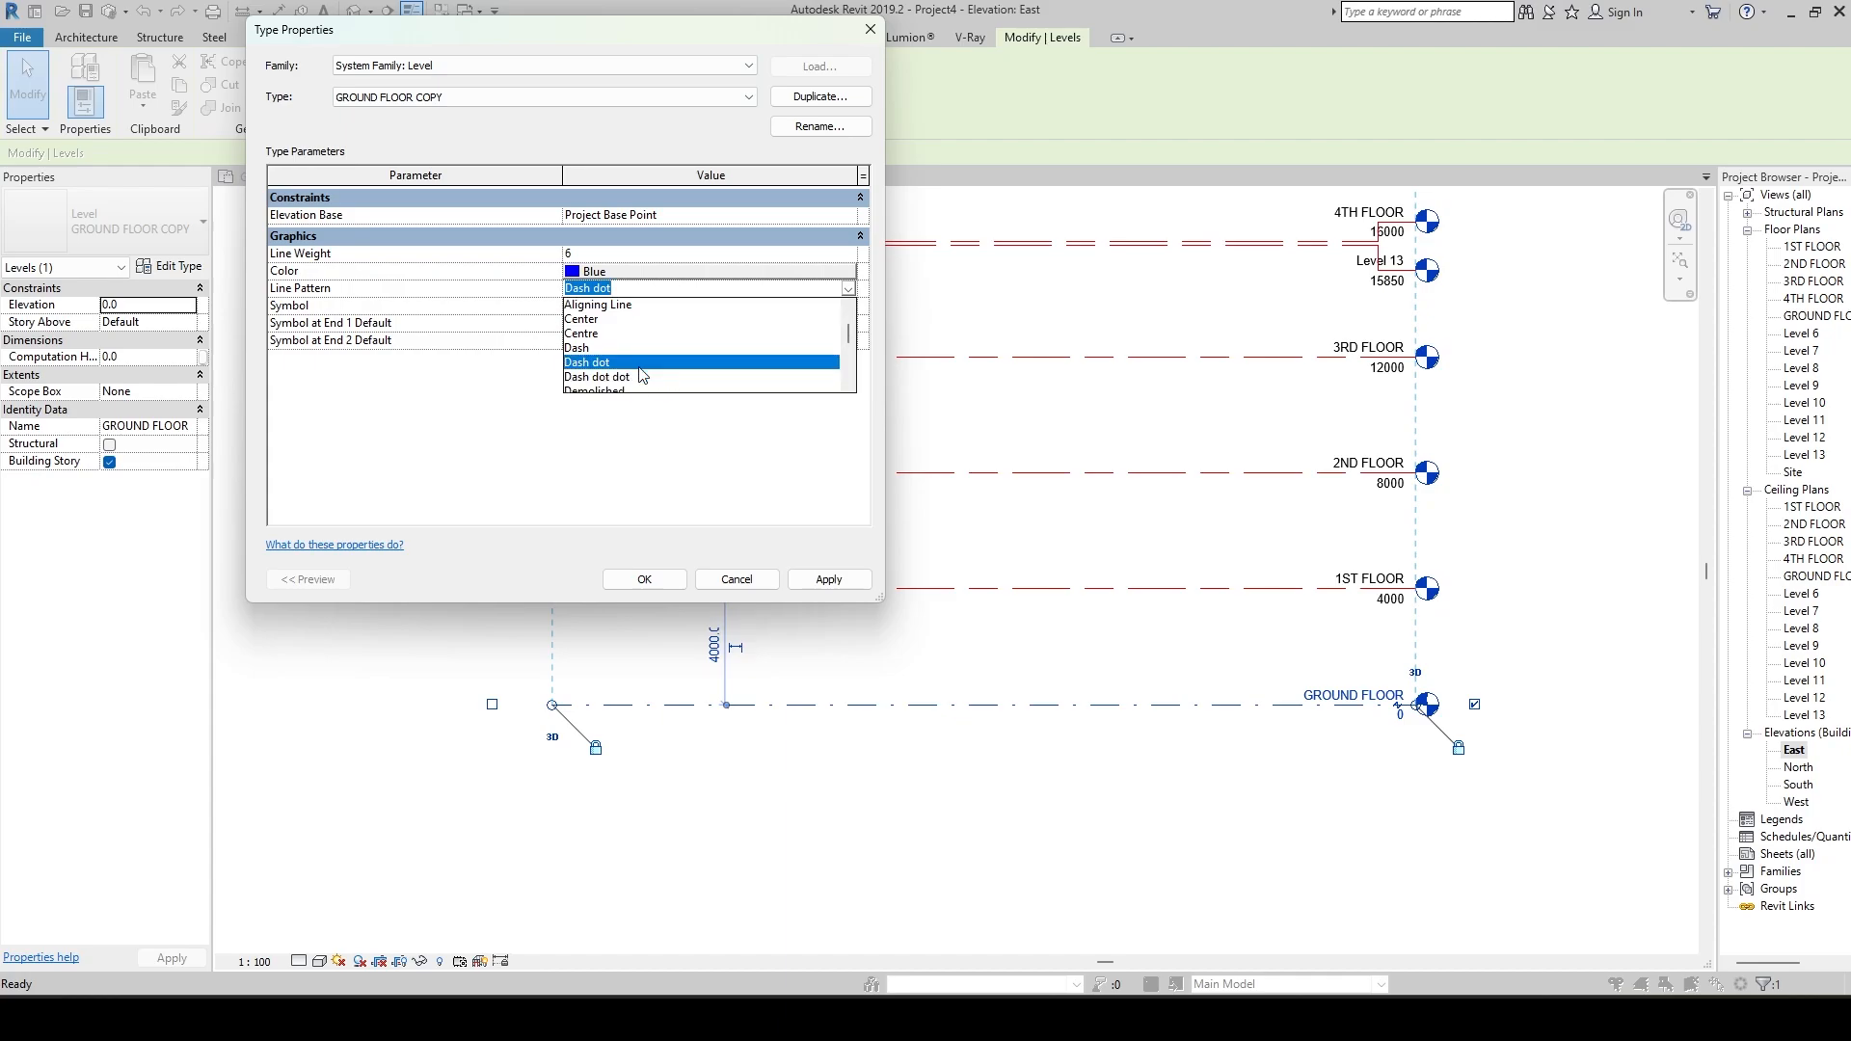
{"action": "scroll", "coordinate": [621, 354], "scroll_direction": "up", "scroll_amount": 1}
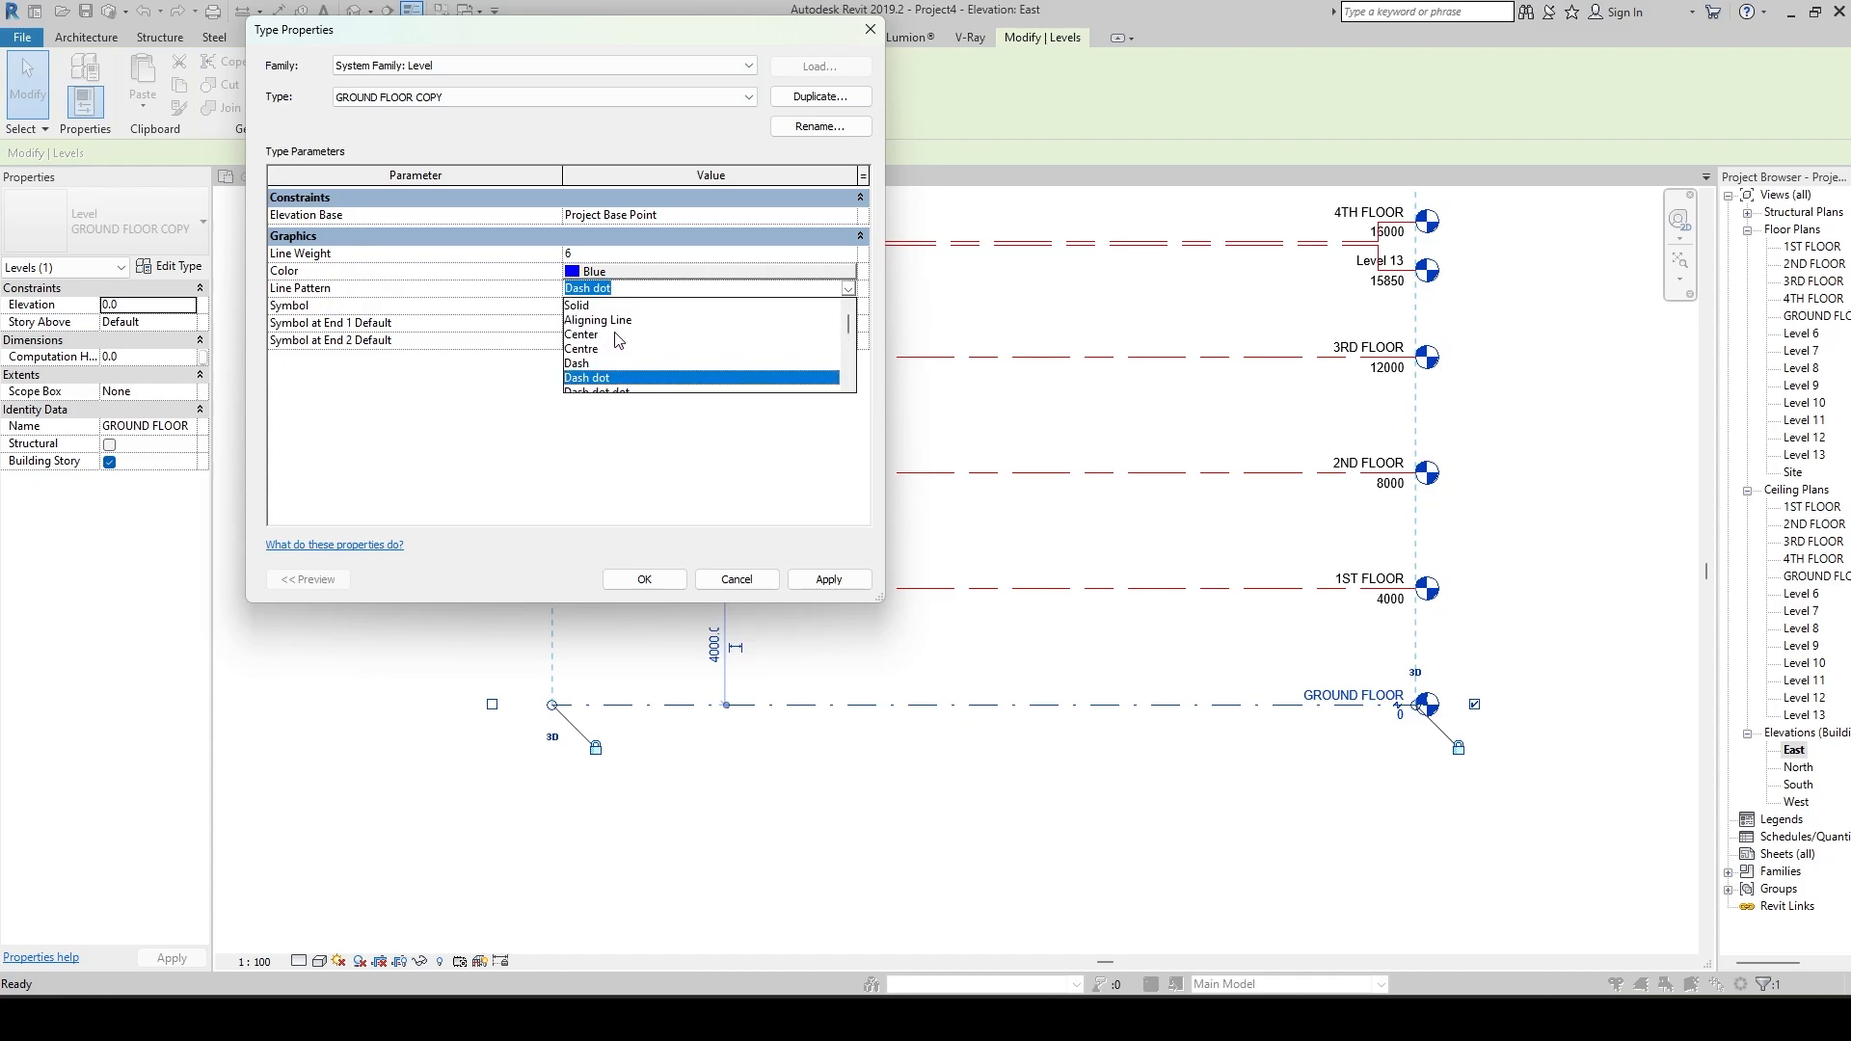
{"action": "left_click", "coordinate": [578, 305]}
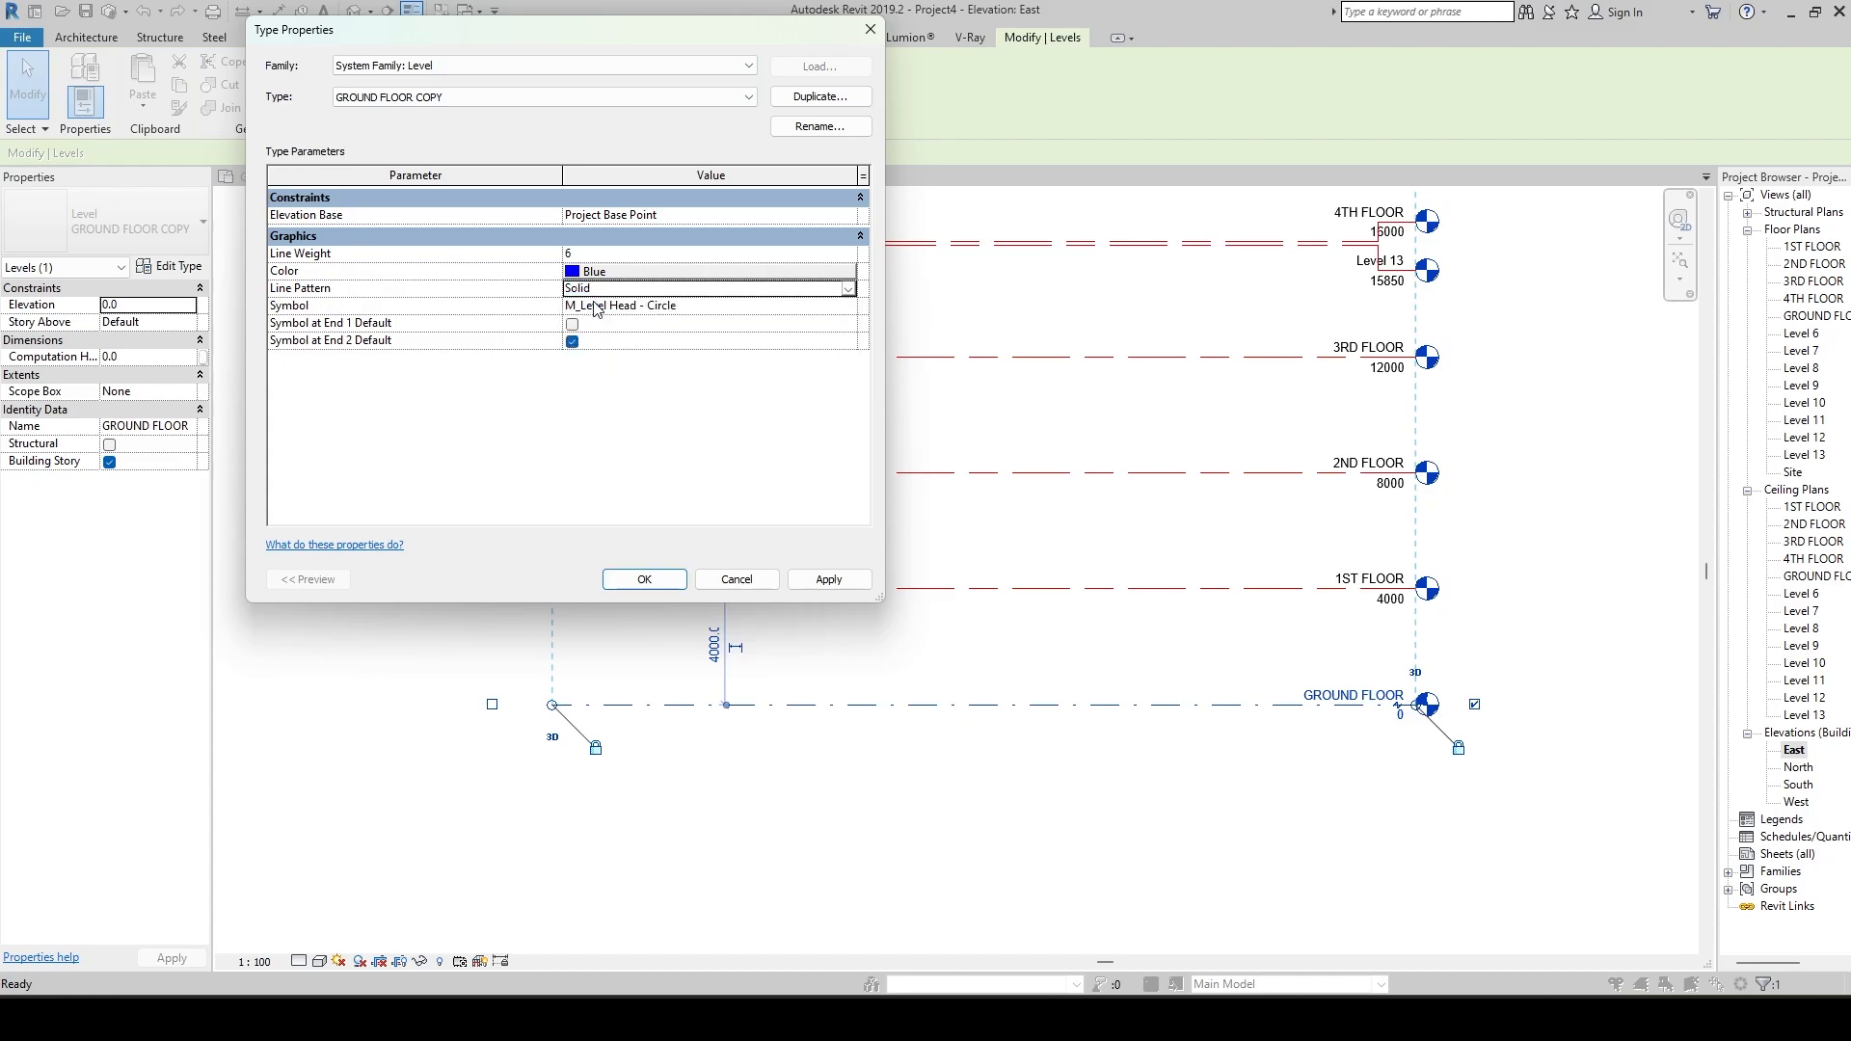
{"action": "left_click", "coordinate": [828, 579]}
Switch the GROUND FLOOR COPY line pattern back to Dash dot and apply it.
{"action": "left_click", "coordinate": [847, 289]}
{"action": "scroll", "coordinate": [684, 347], "scroll_direction": "down", "scroll_amount": 3}
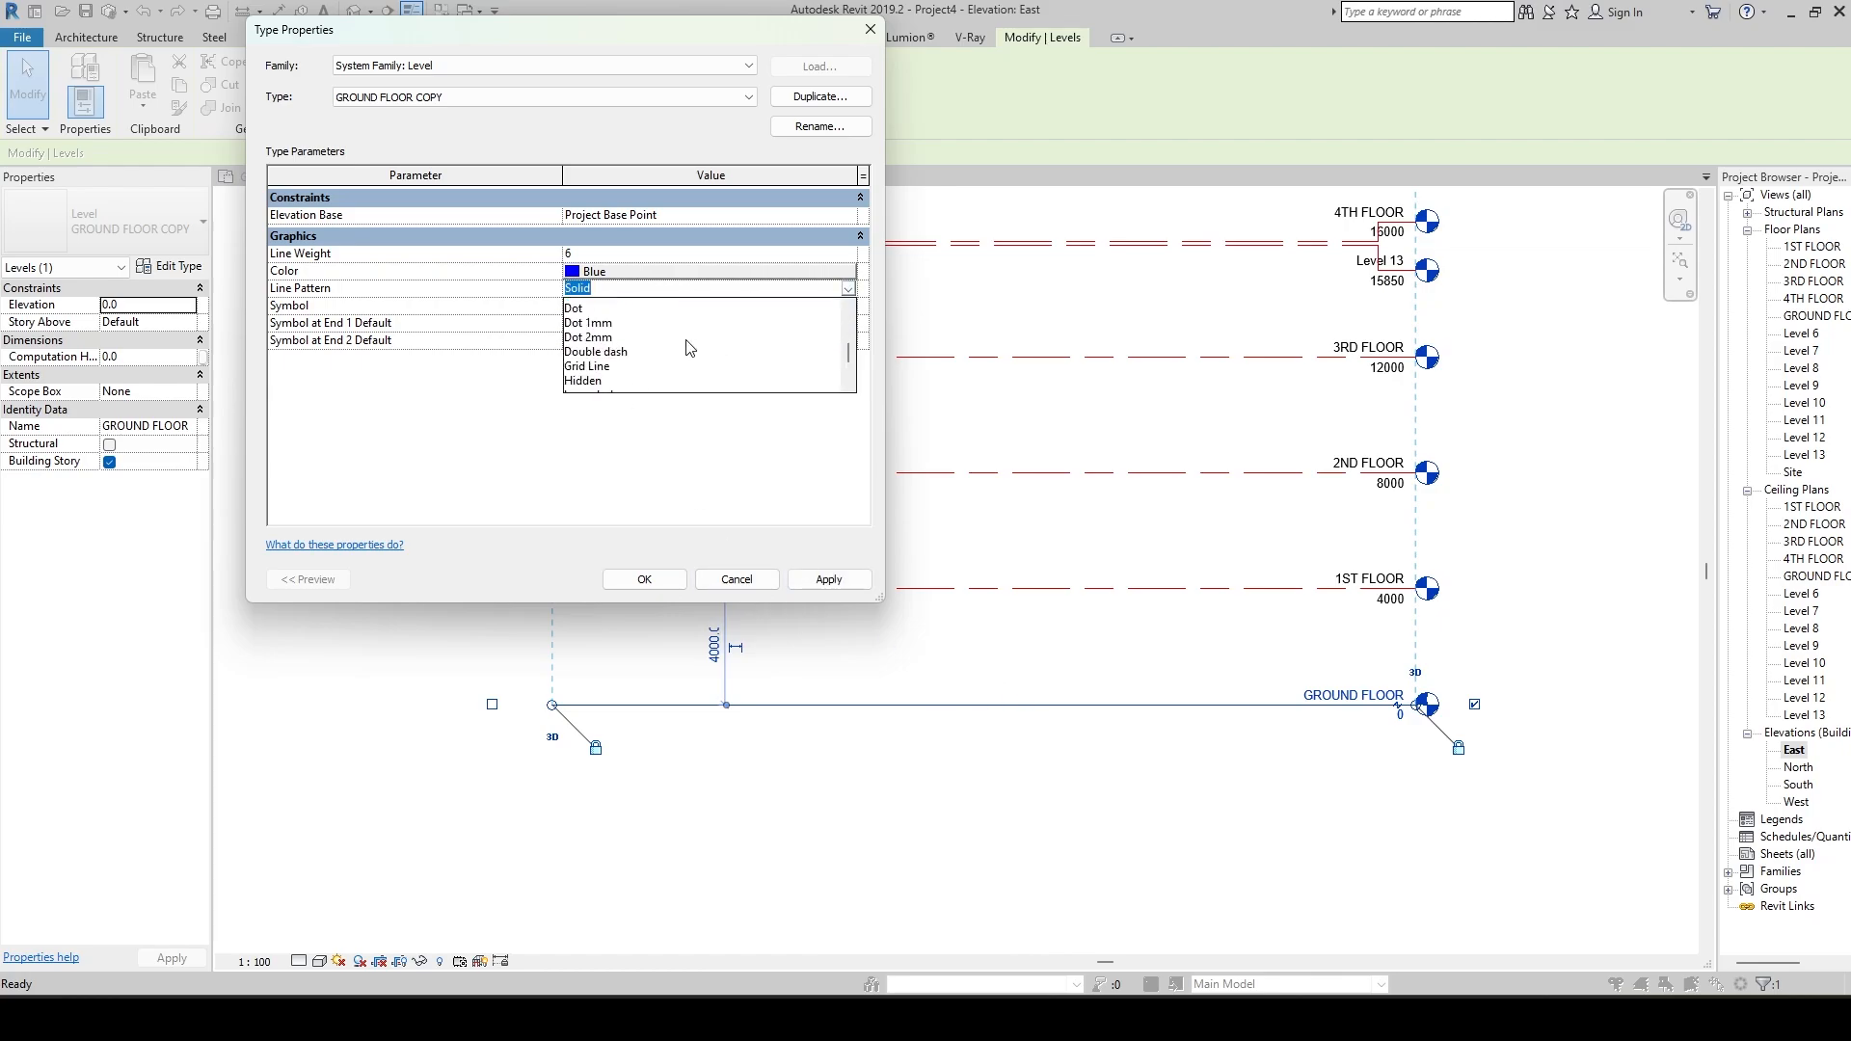
{"action": "scroll", "coordinate": [628, 362], "scroll_direction": "up", "scroll_amount": 3}
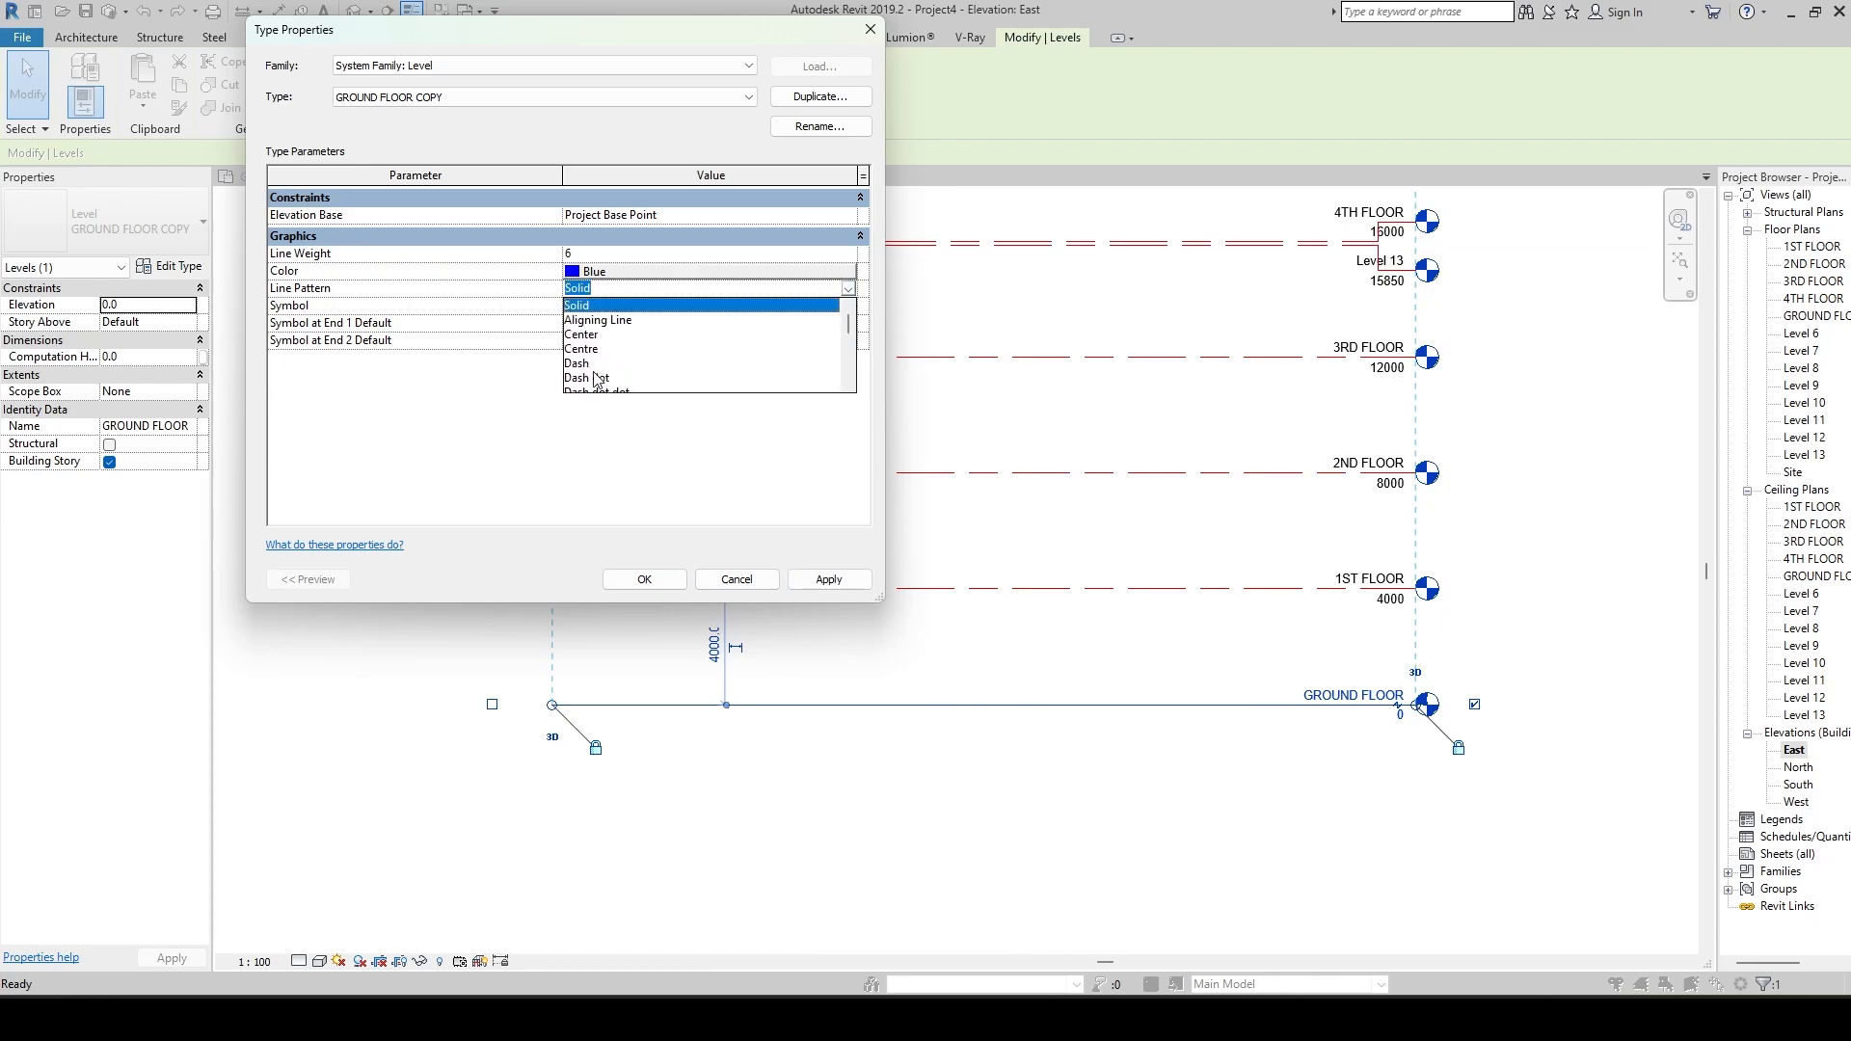
{"action": "left_click", "coordinate": [595, 378]}
{"action": "left_click", "coordinate": [814, 580]}
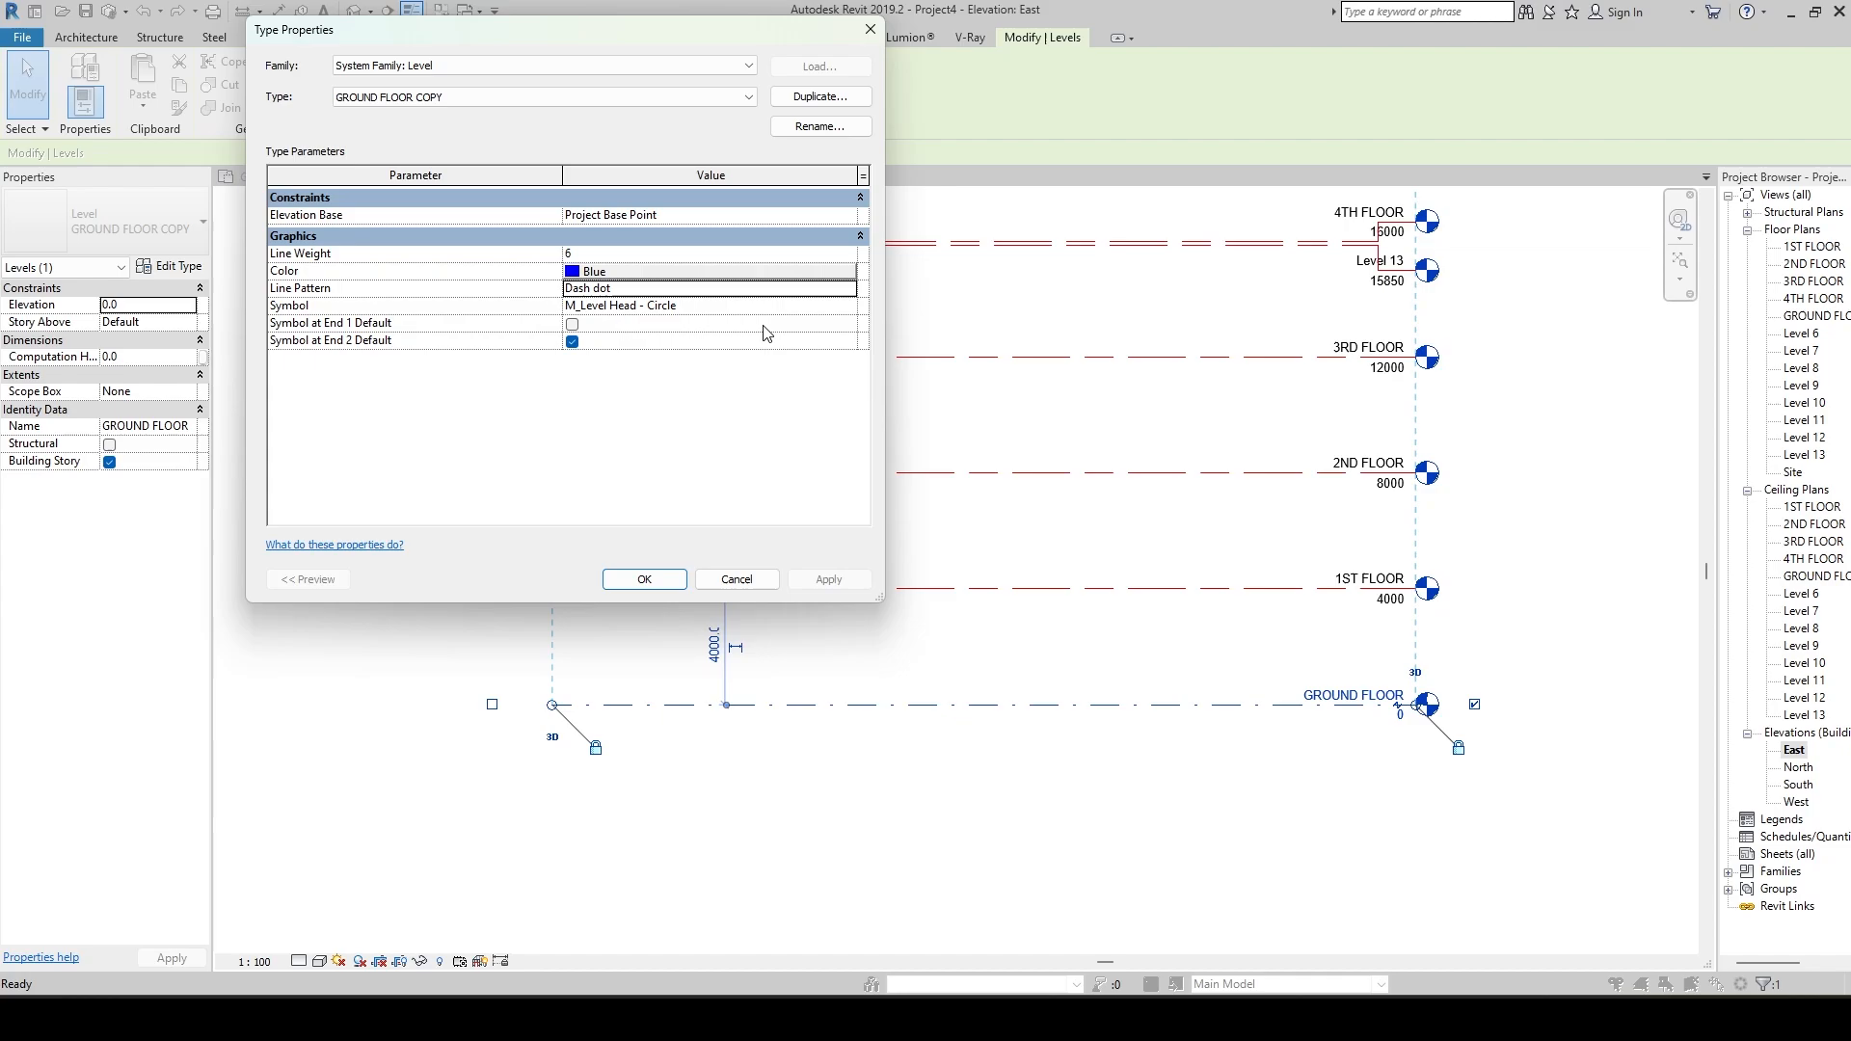
Set the GROUND FLOOR COPY line pattern to Center and apply it.
{"action": "left_click", "coordinate": [848, 297]}
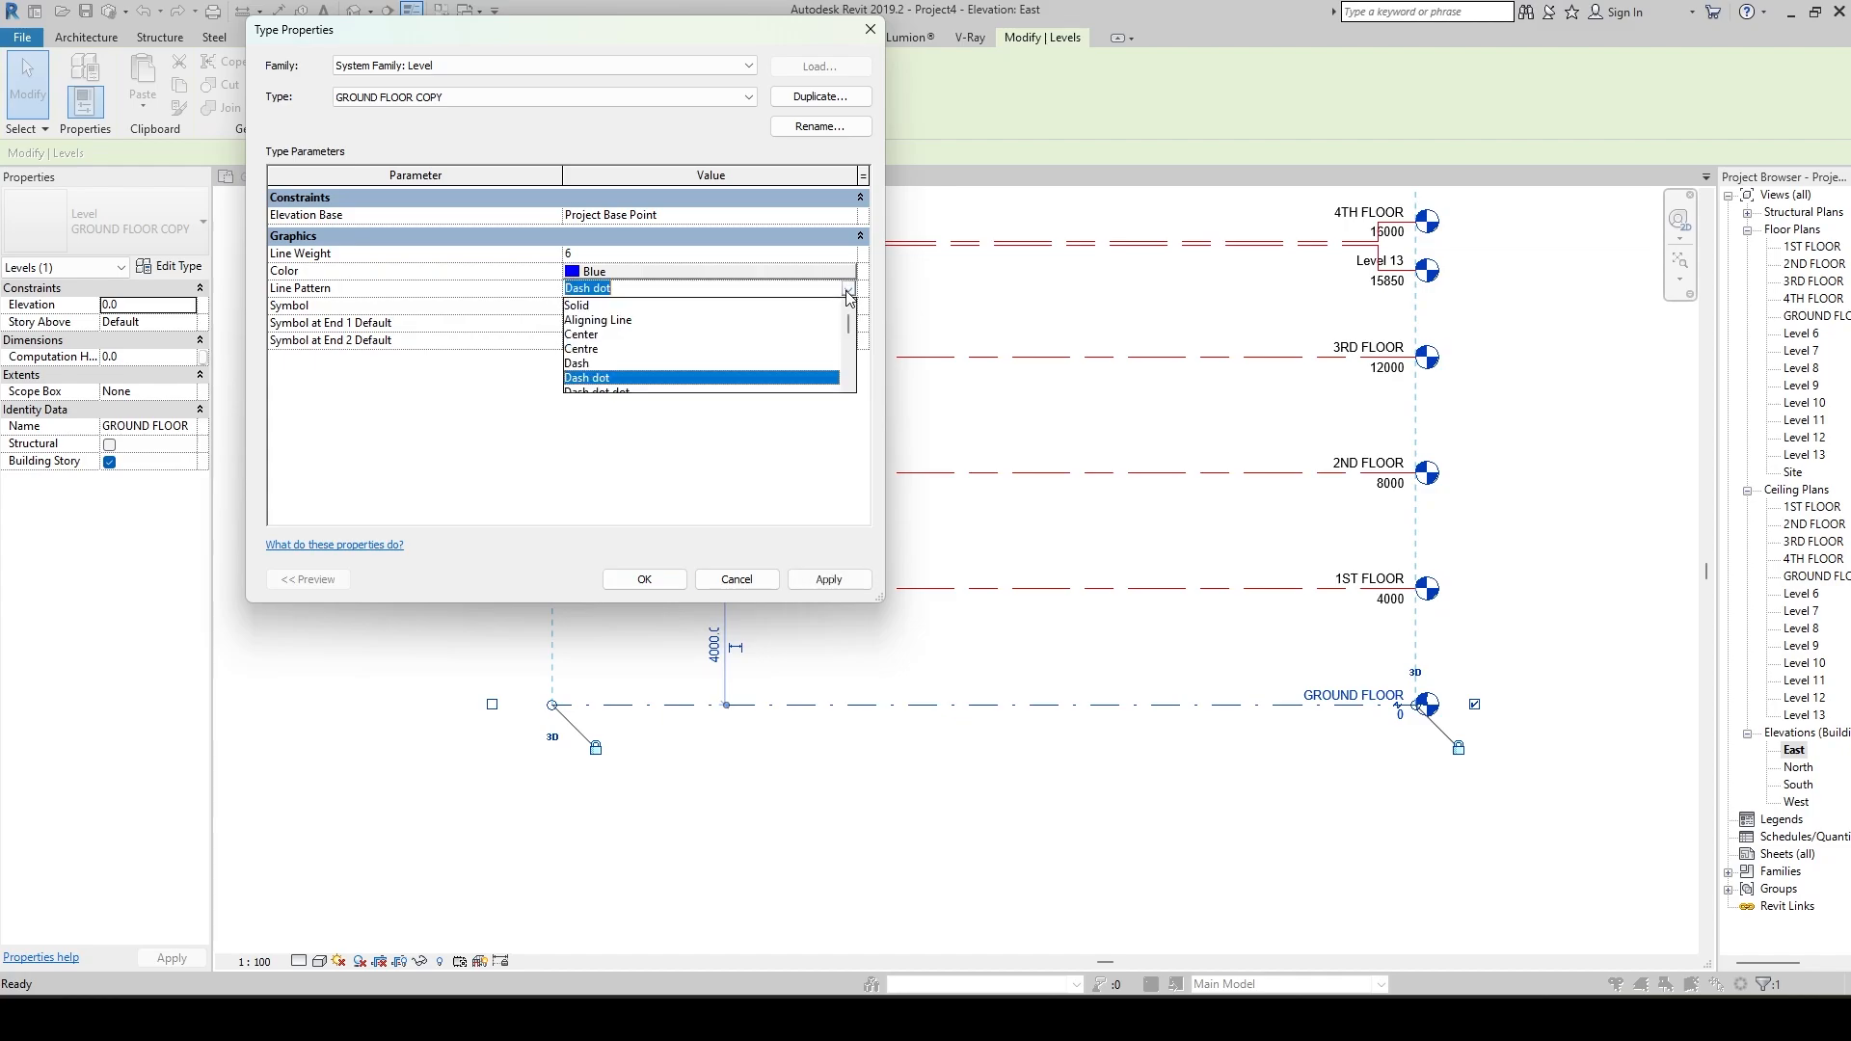
{"action": "left_click", "coordinate": [608, 336]}
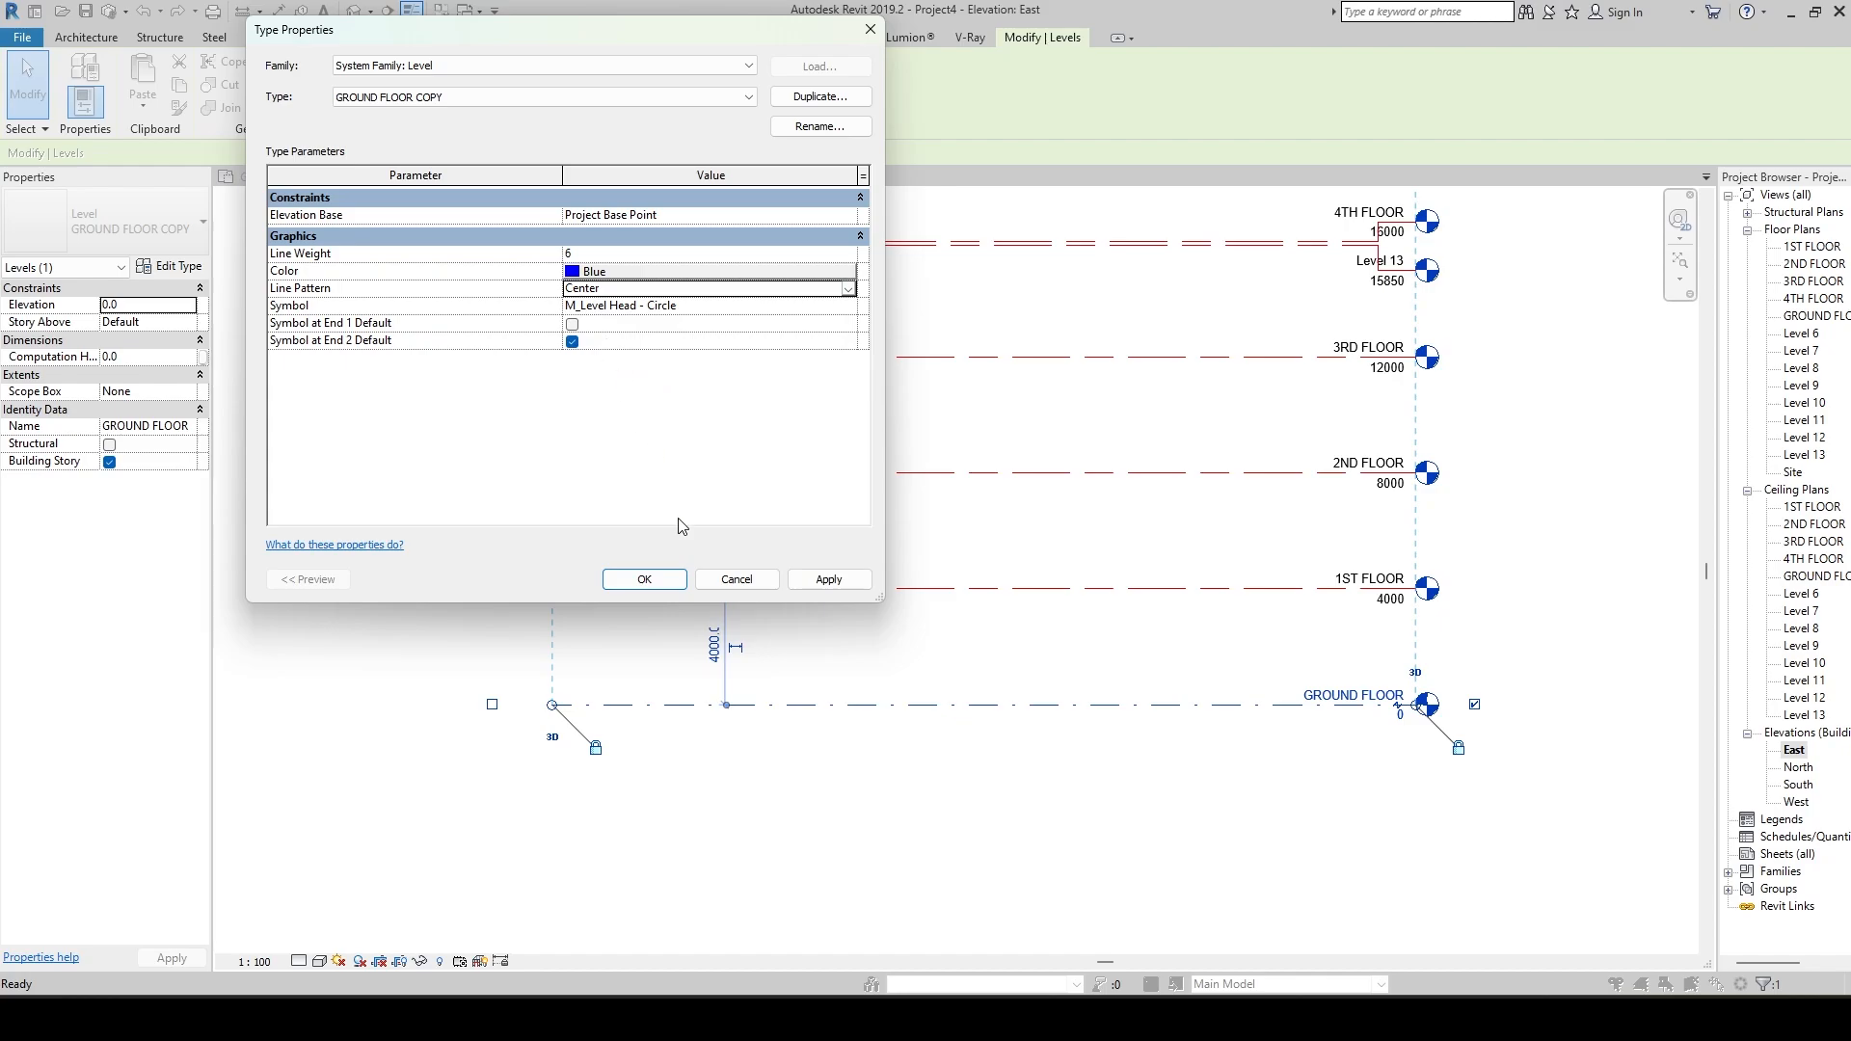
{"action": "left_click", "coordinate": [829, 580]}
Set the GROUND FLOOR COPY type's symbol to M_Level Head - No Bubble and apply it.
{"action": "left_click", "coordinate": [789, 310]}
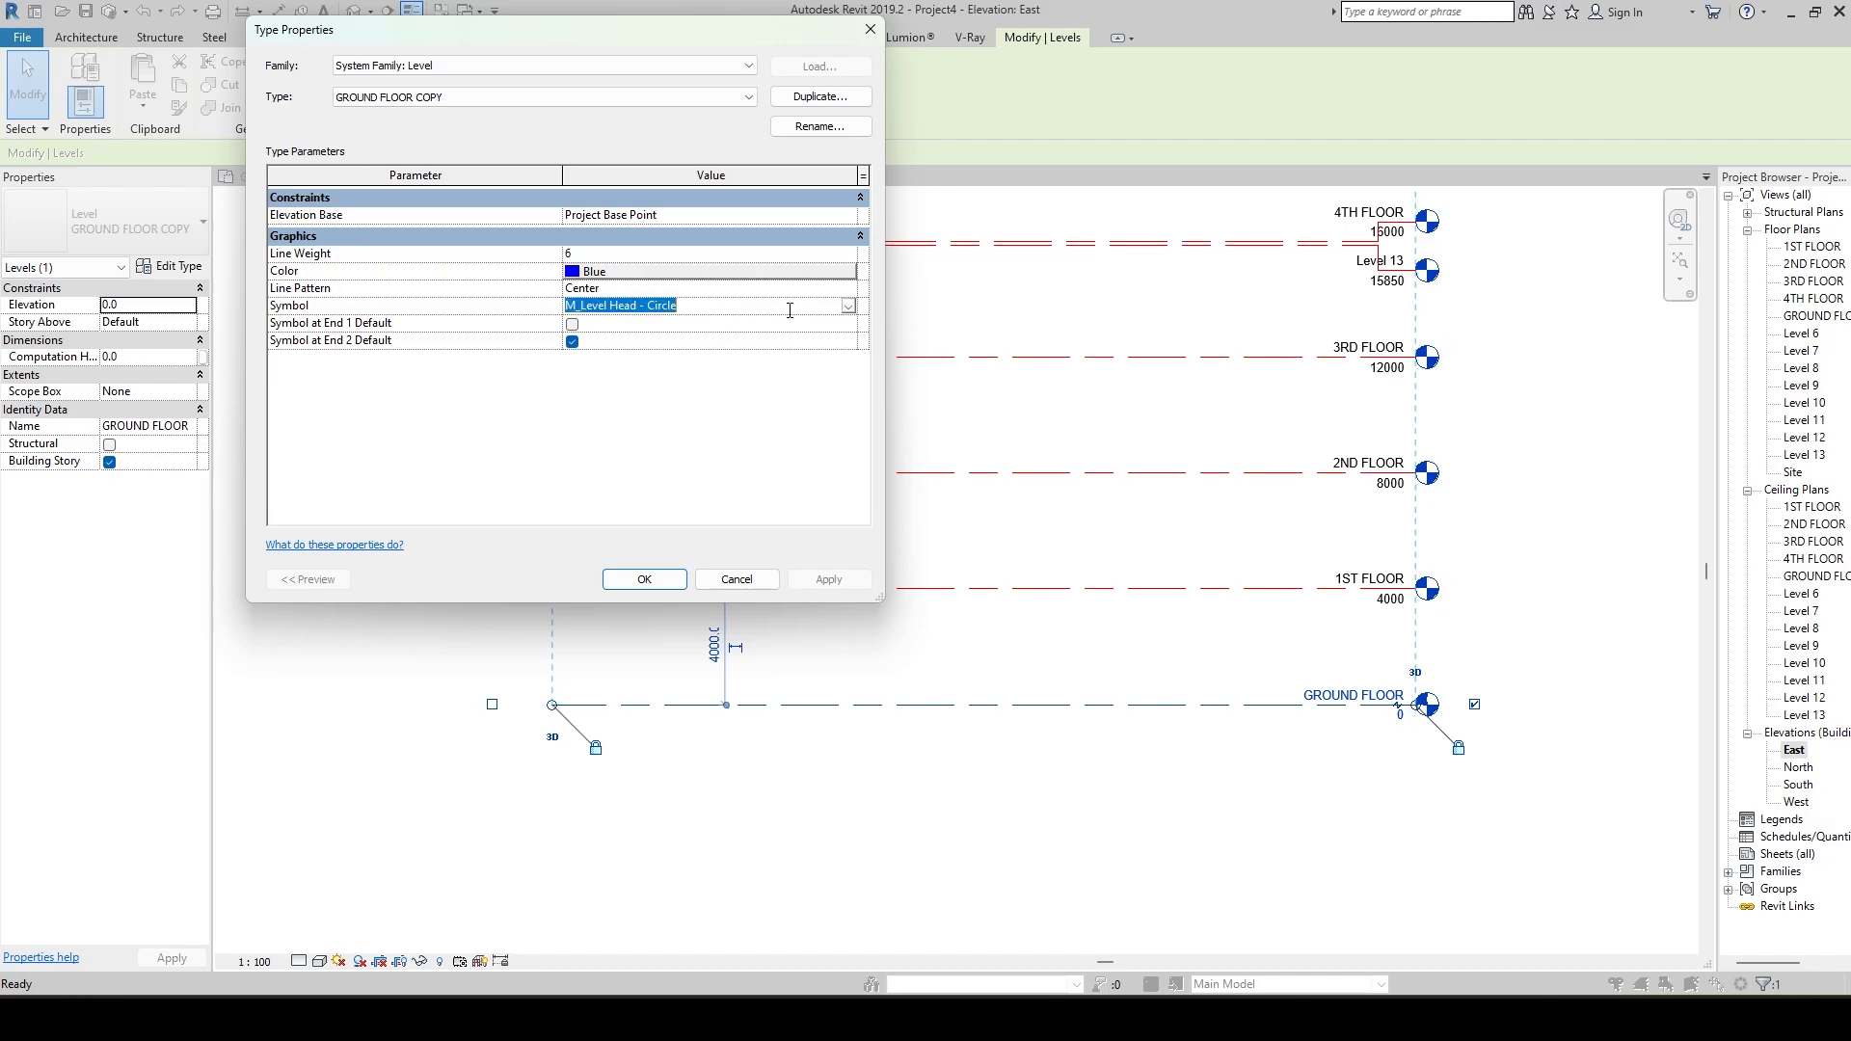
{"action": "left_click", "coordinate": [849, 306]}
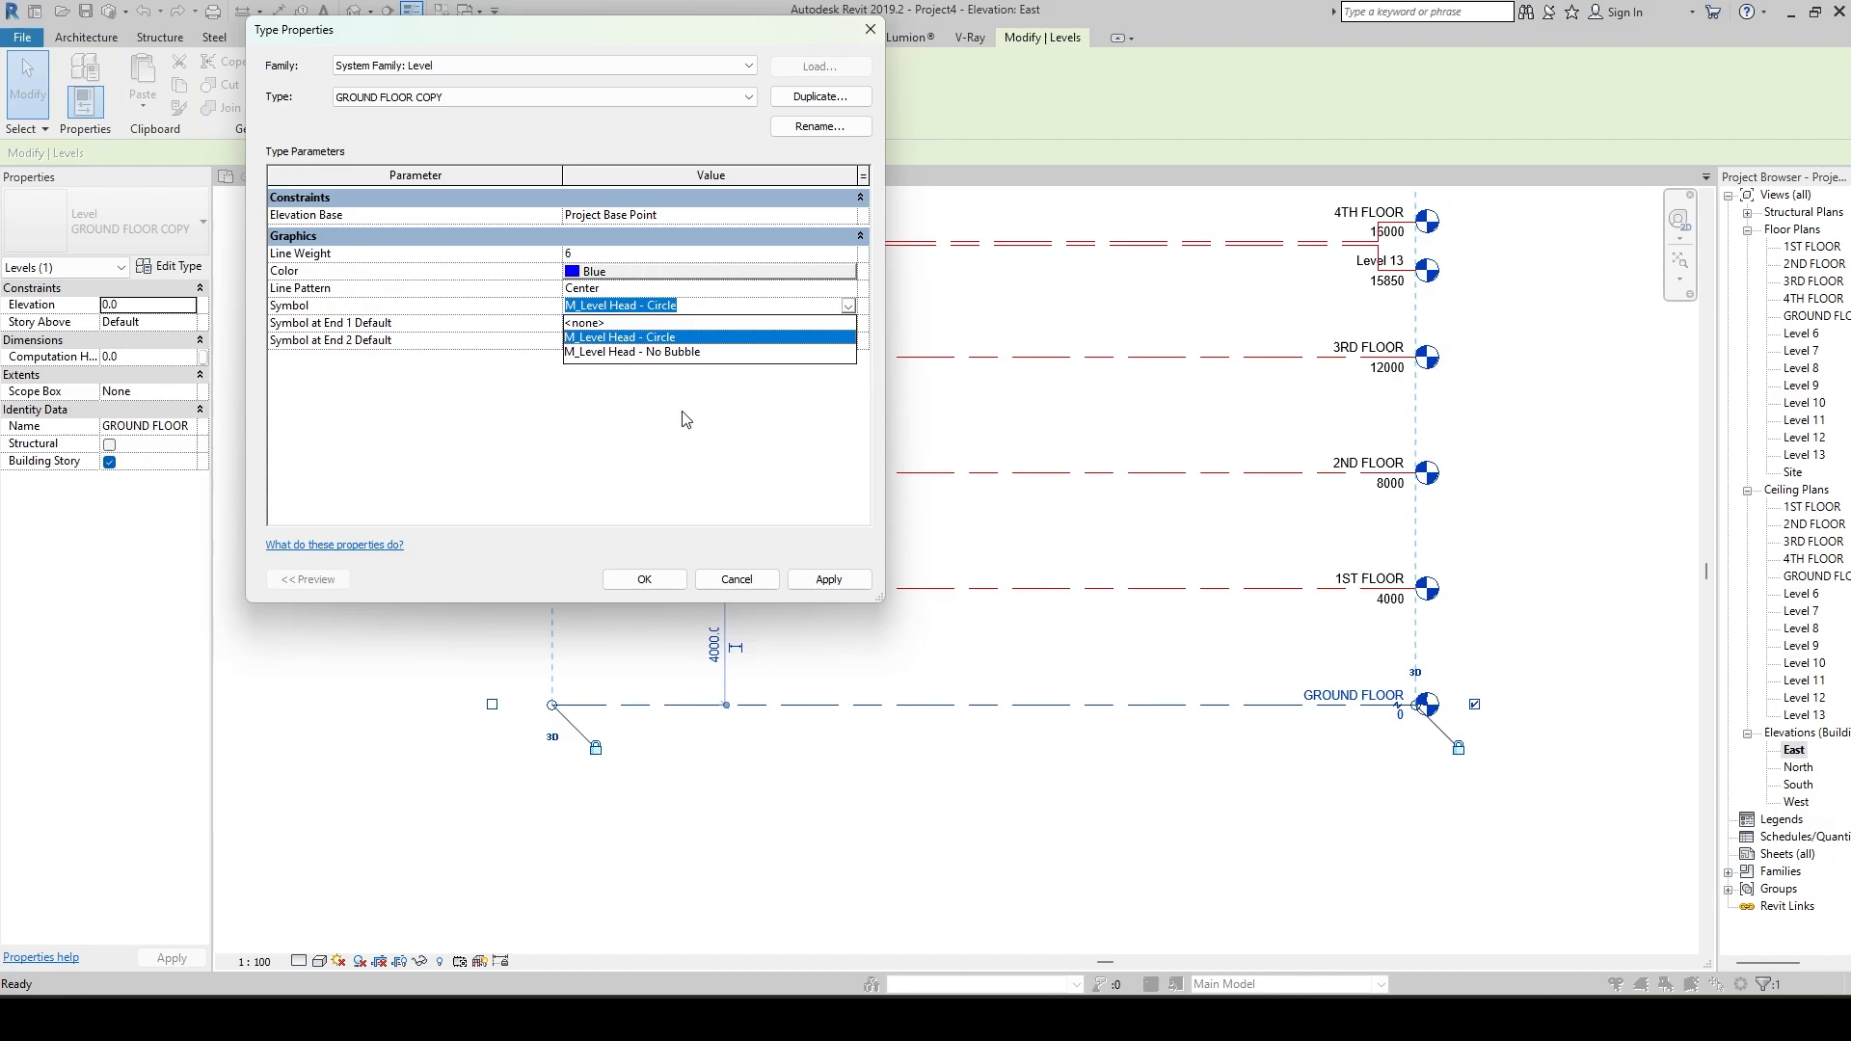
{"action": "left_click", "coordinate": [599, 352]}
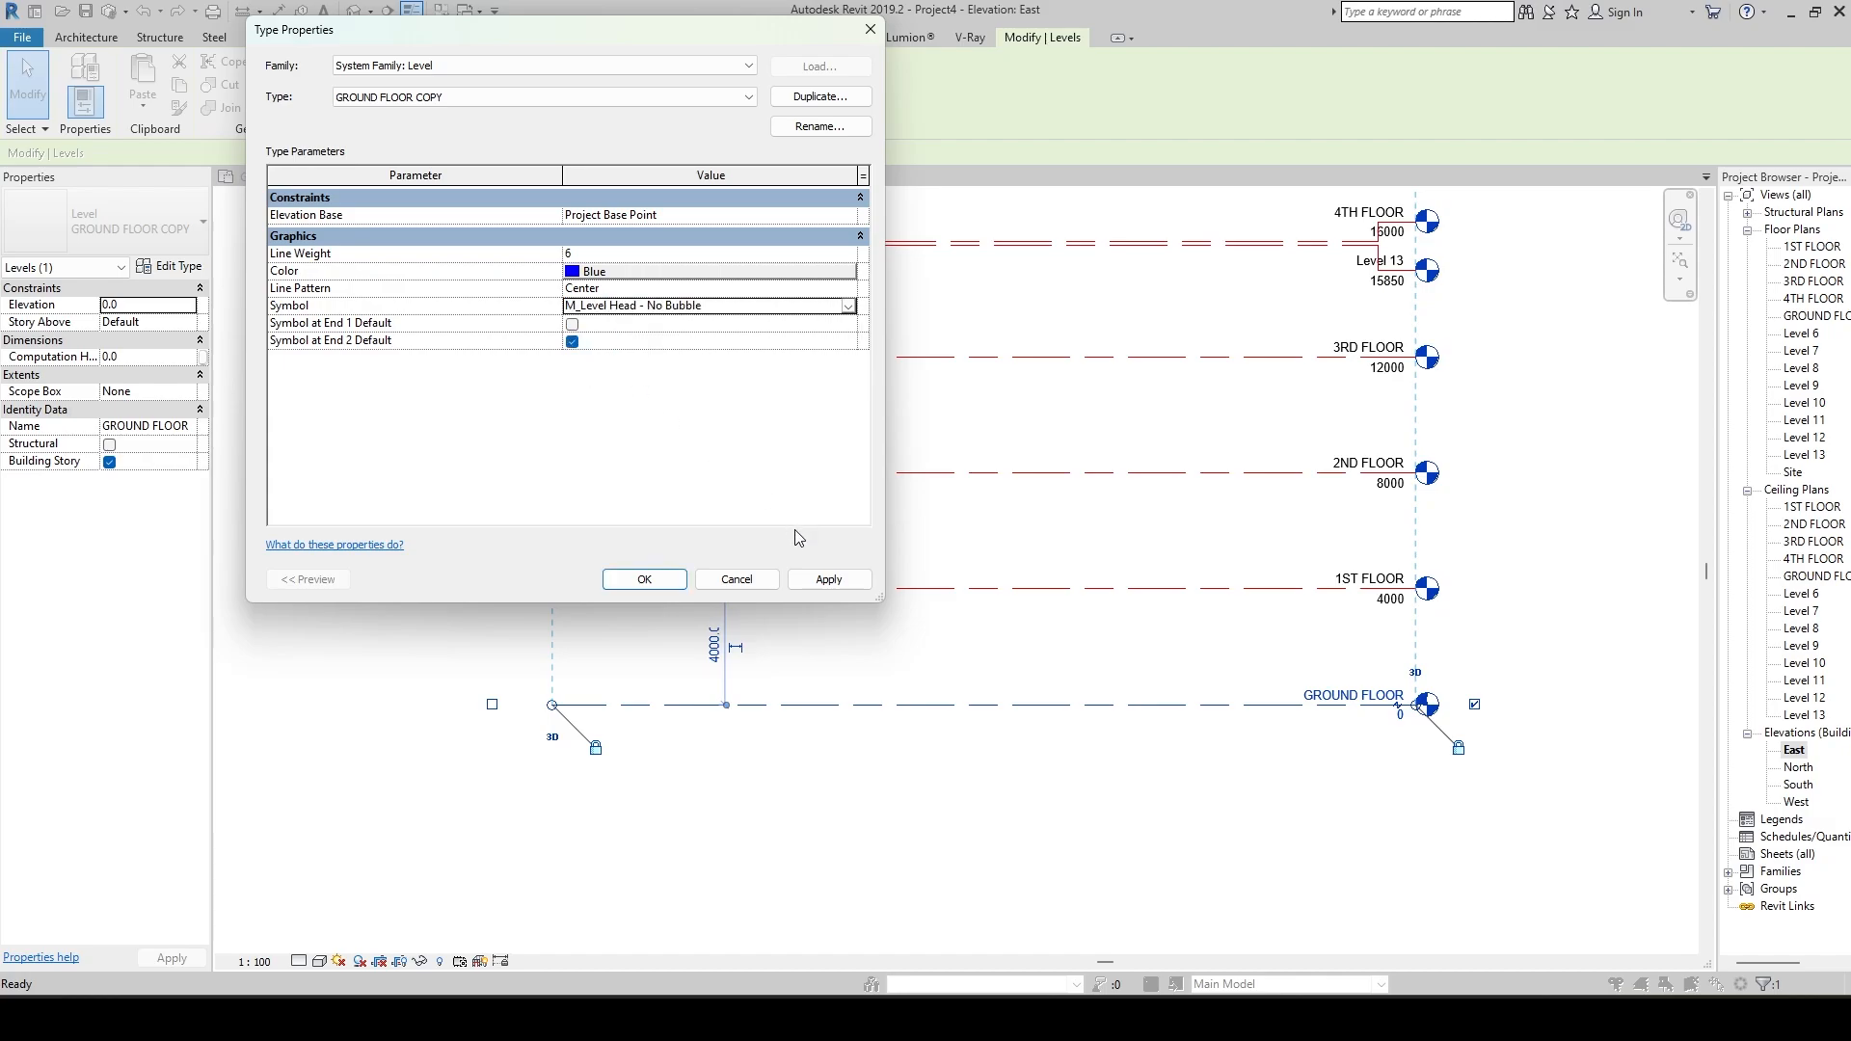
{"action": "left_click", "coordinate": [829, 581]}
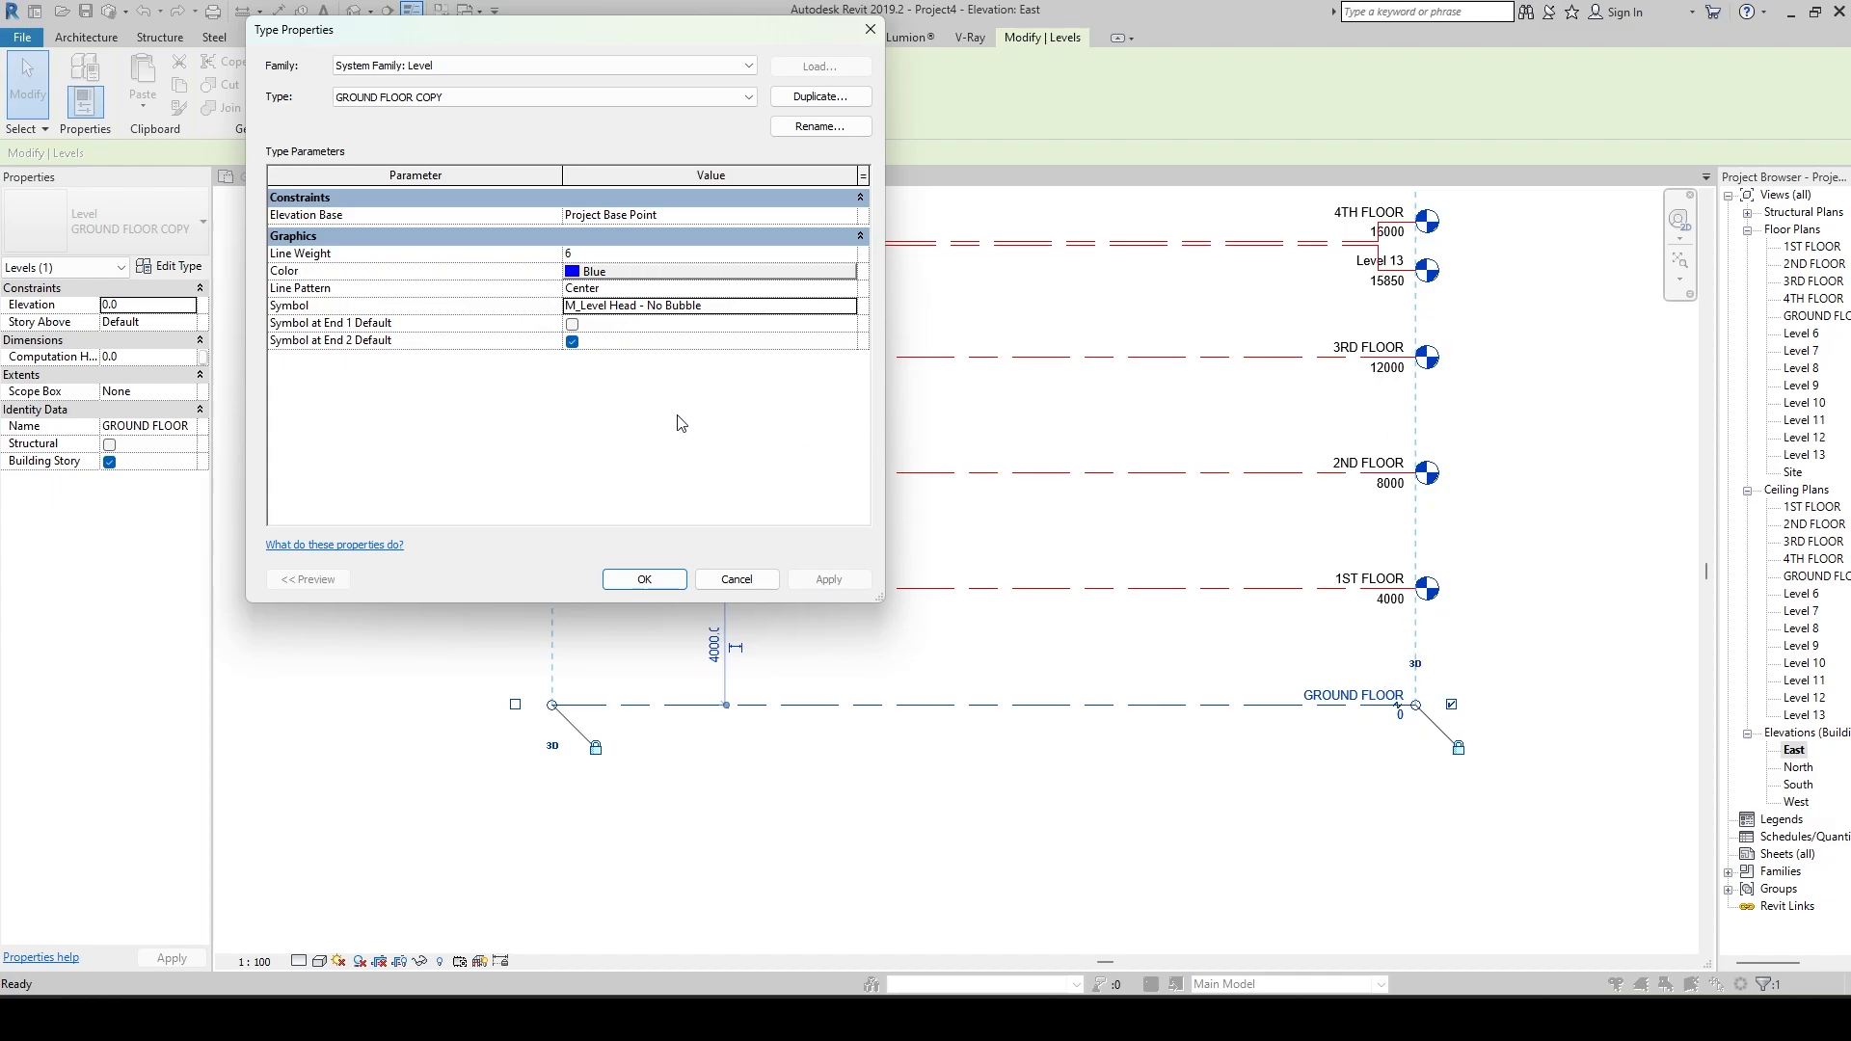
Restore the GROUND FLOOR COPY type's symbol to M_Level Head - Circle and apply it.
{"action": "left_click", "coordinate": [848, 306]}
{"action": "left_click", "coordinate": [665, 337]}
{"action": "left_click", "coordinate": [819, 579]}
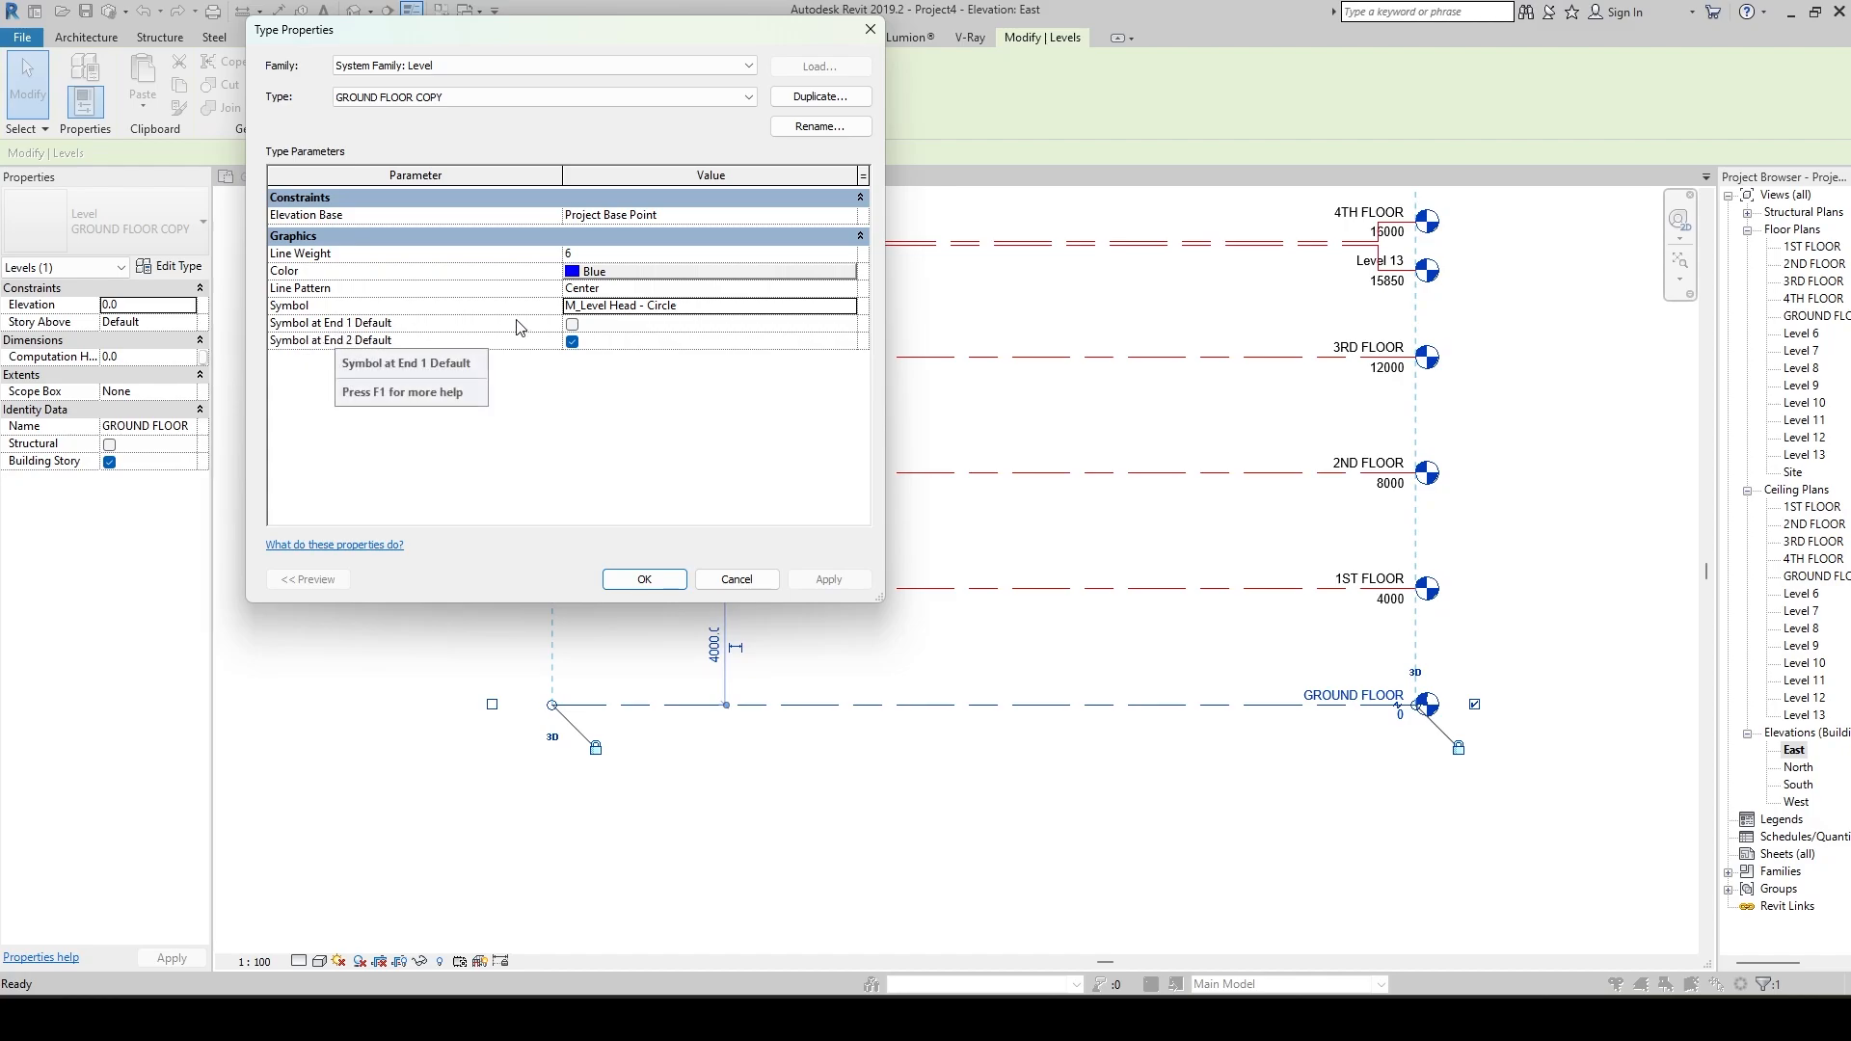
Enable Symbol at End 1 Default for the GROUND FLOOR COPY type, apply it and confirm the type properties.
{"action": "left_click", "coordinate": [573, 325]}
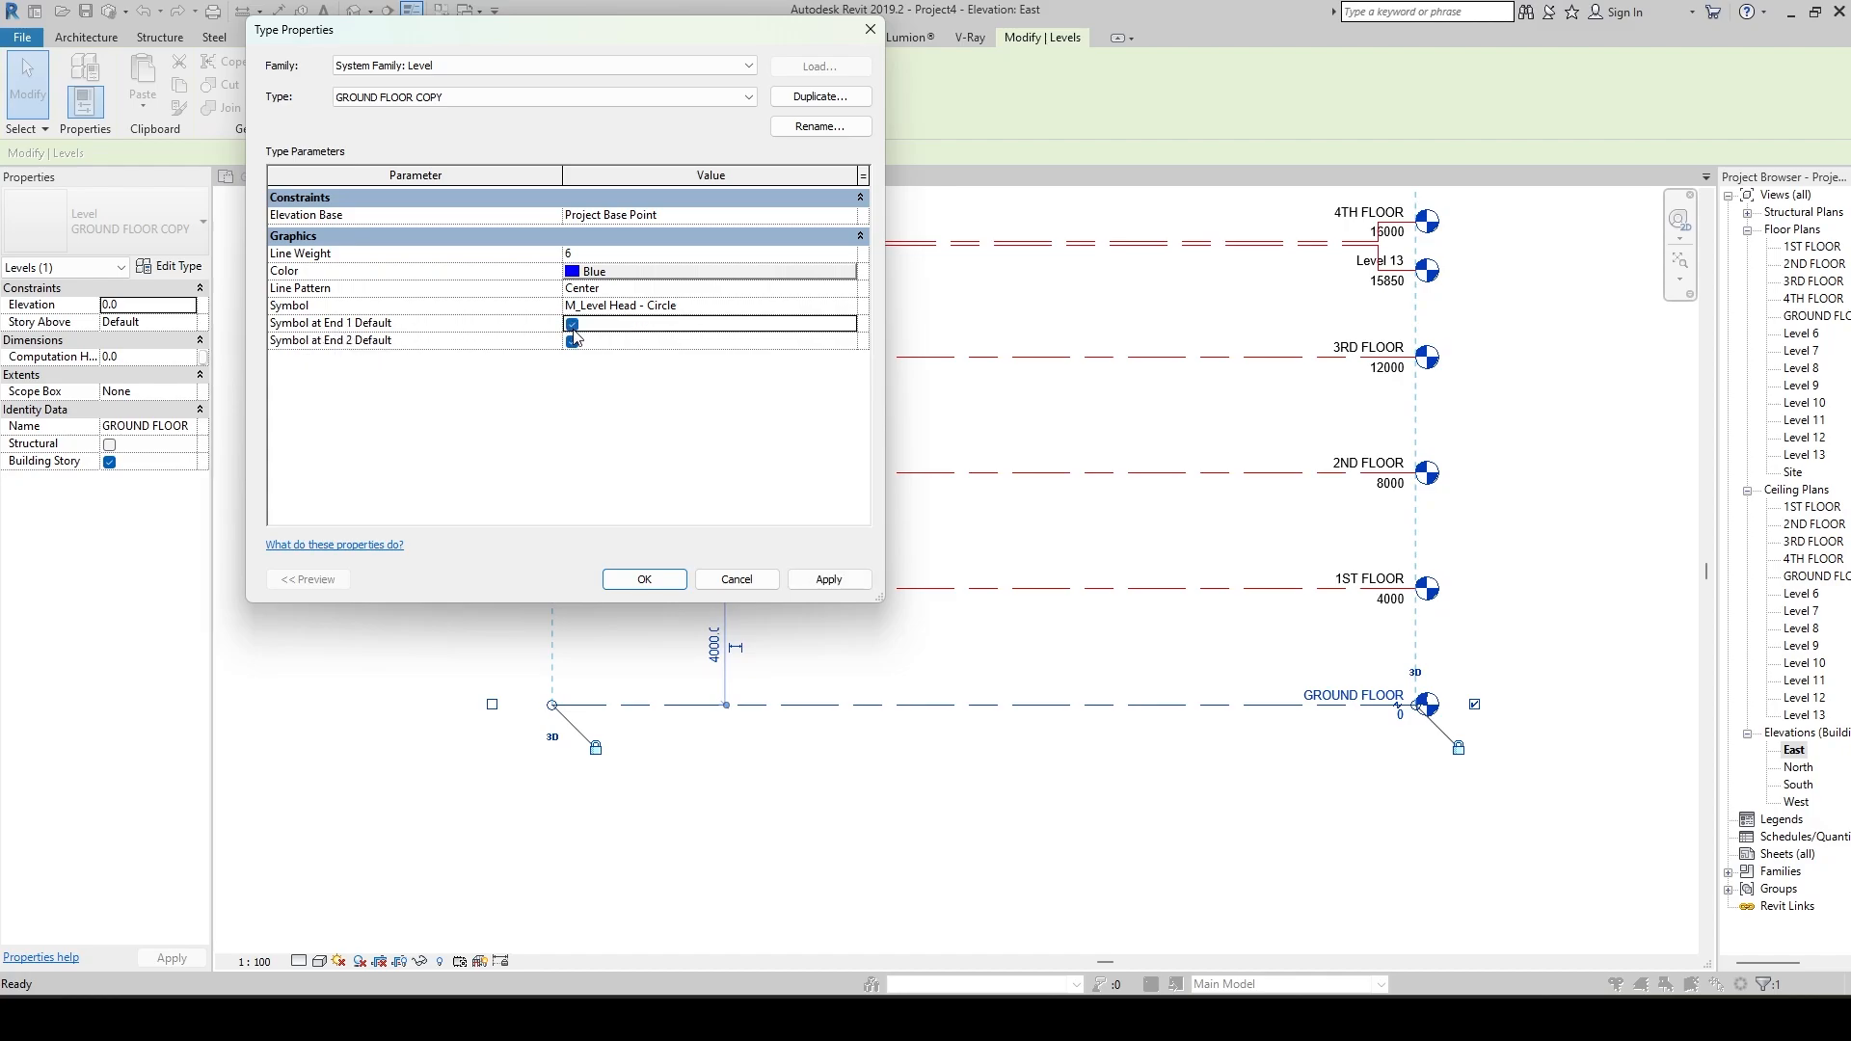
{"action": "left_click", "coordinate": [828, 580]}
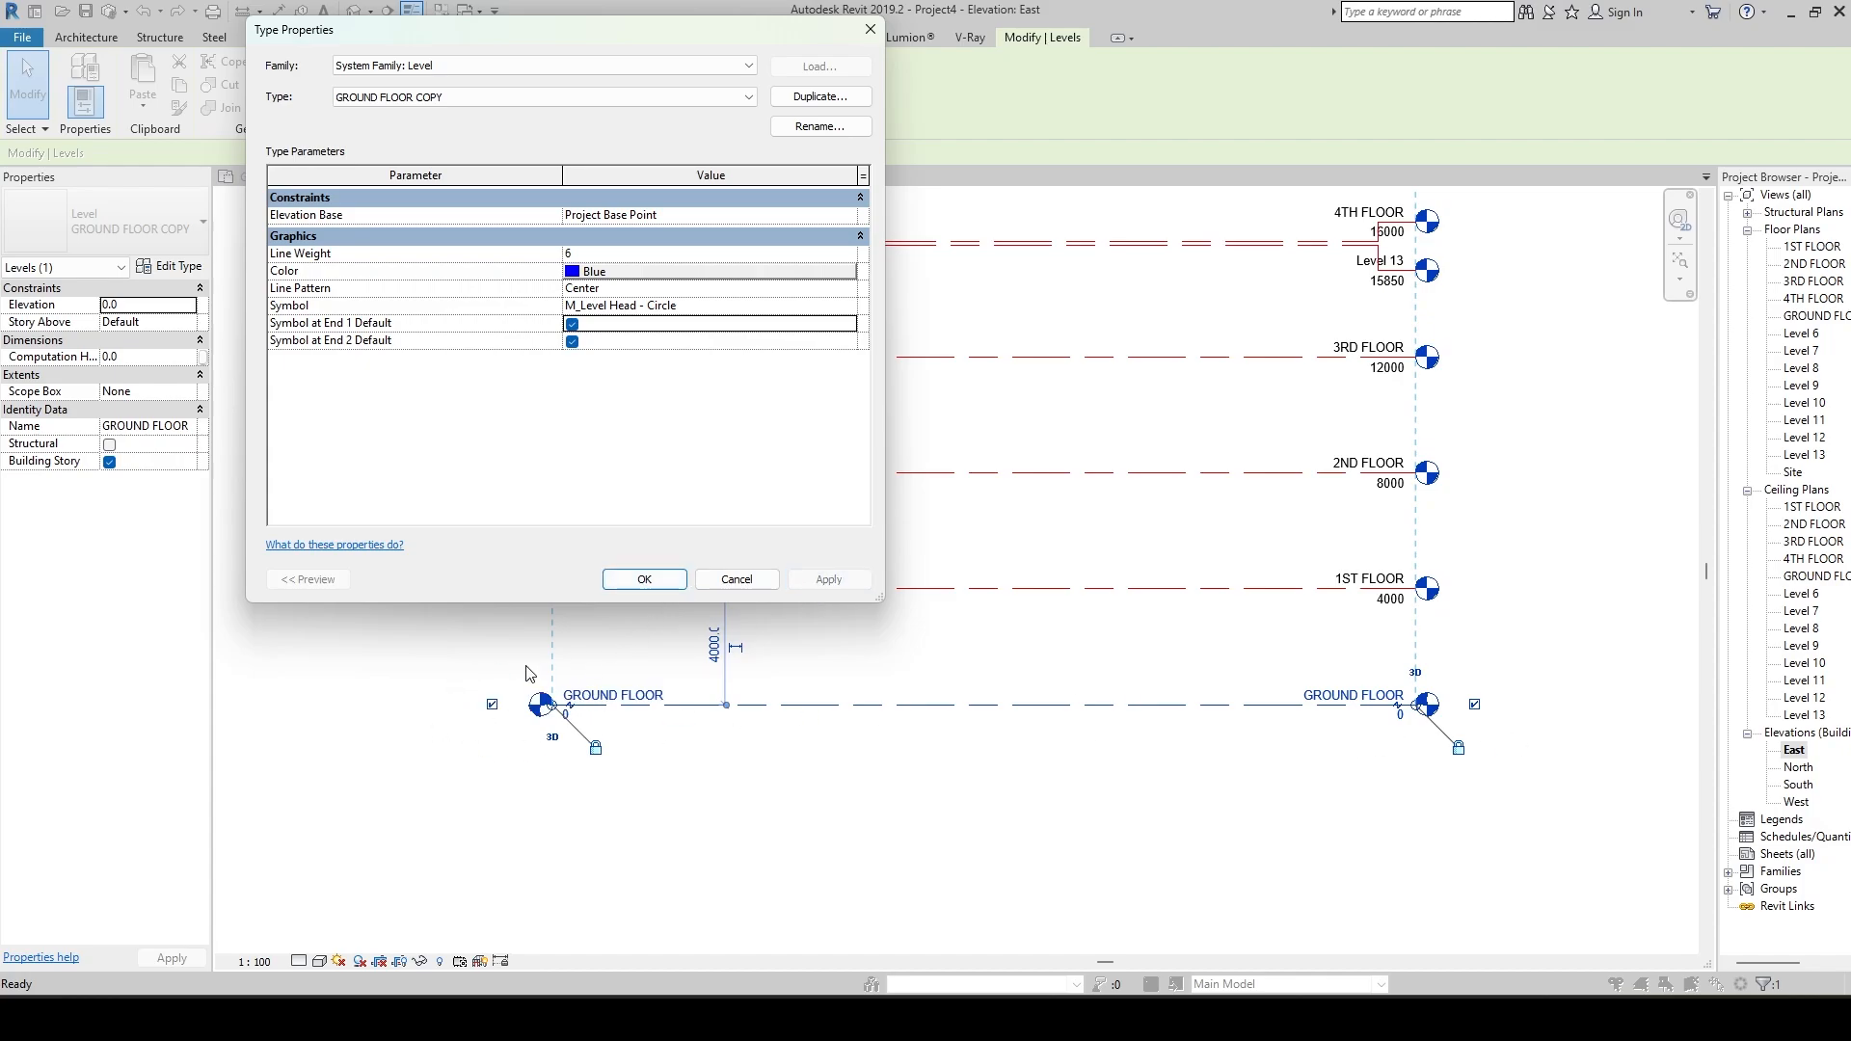
{"action": "left_click", "coordinate": [643, 583]}
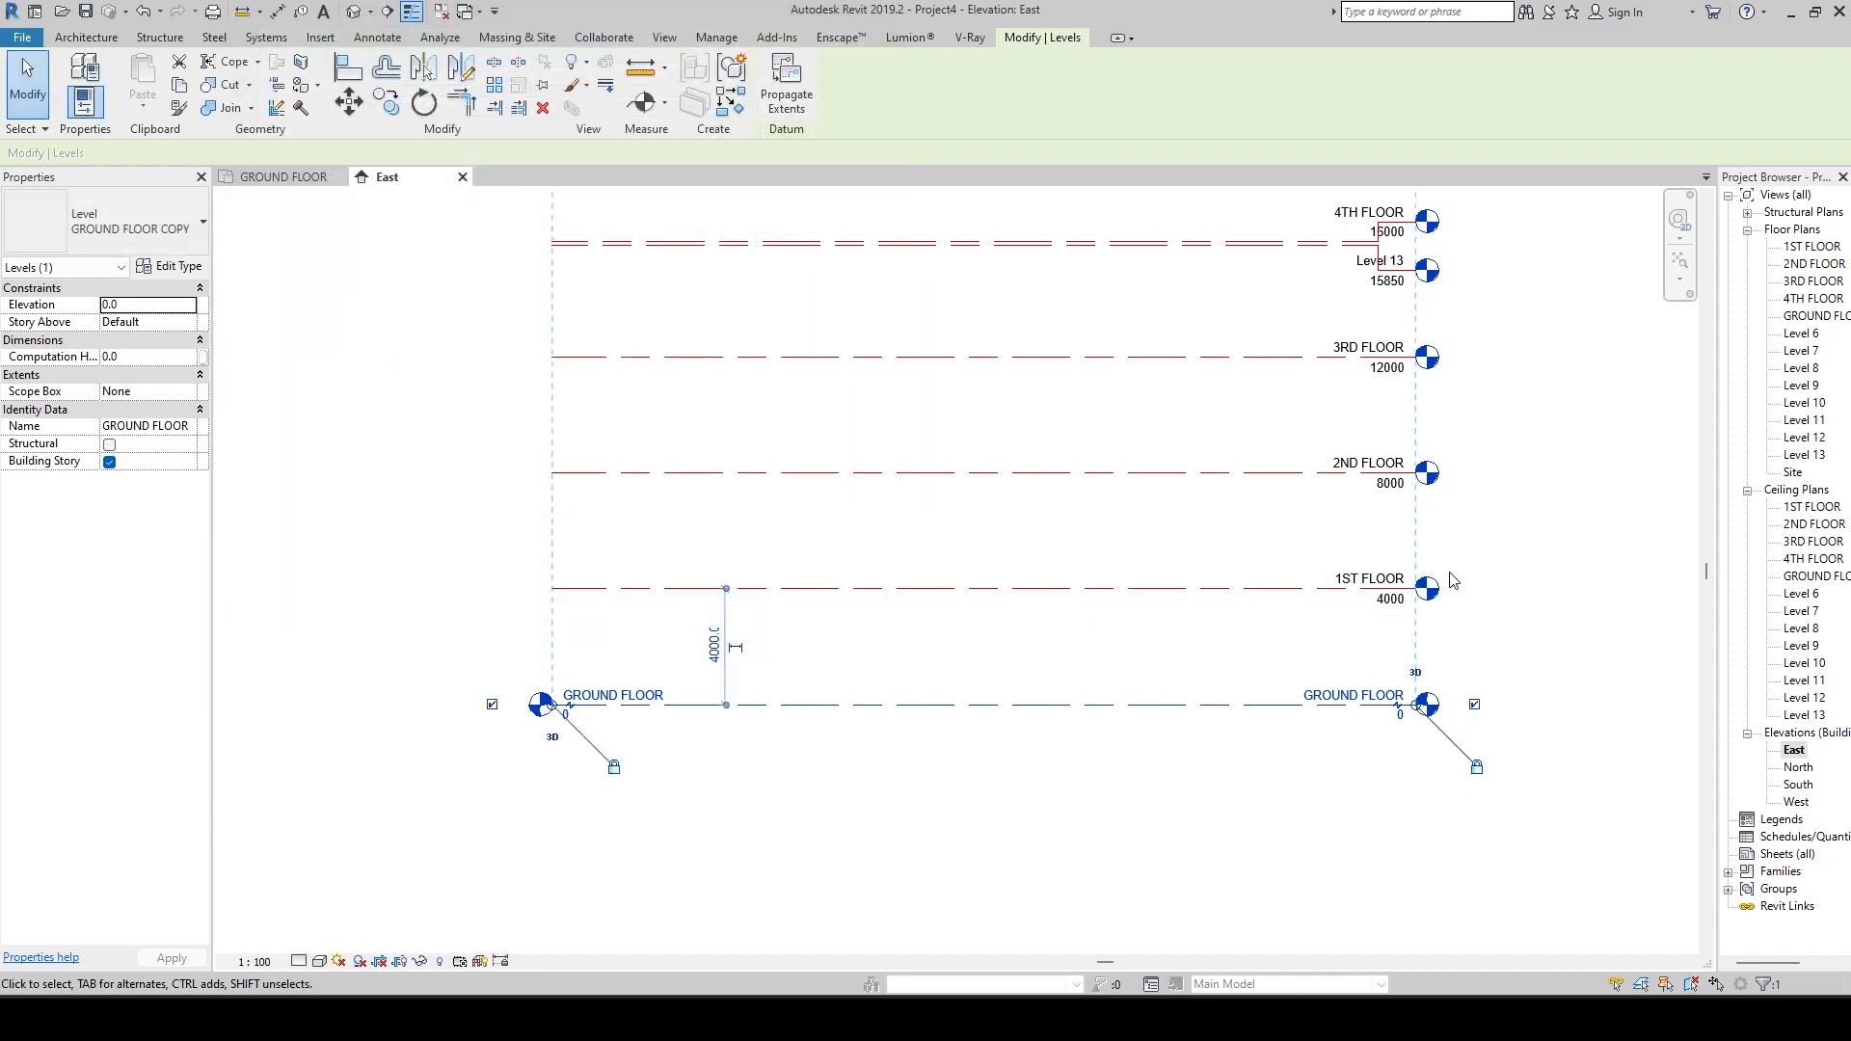
Enable Symbol at End 1 Default for the 1ST FLOOR level's 8mm Head type, apply it and confirm the type properties.
{"action": "left_click", "coordinate": [1354, 590]}
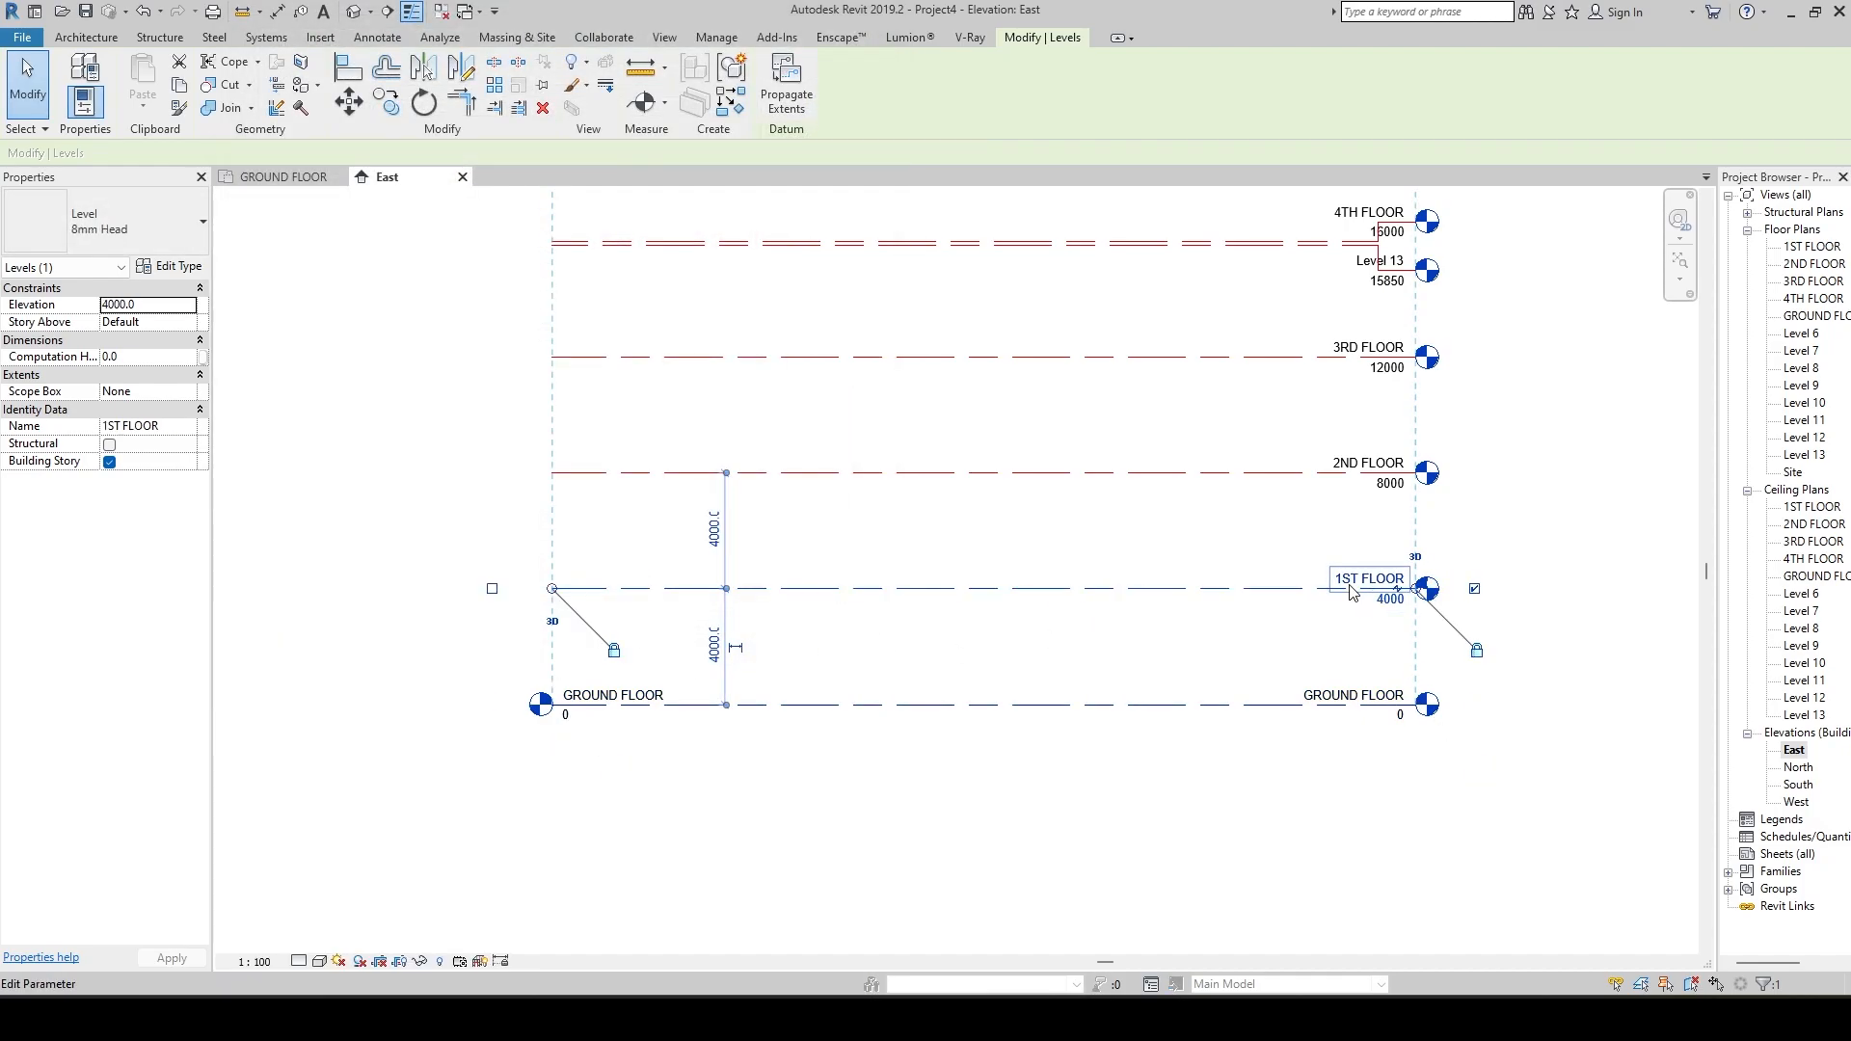
{"action": "left_click", "coordinate": [177, 268]}
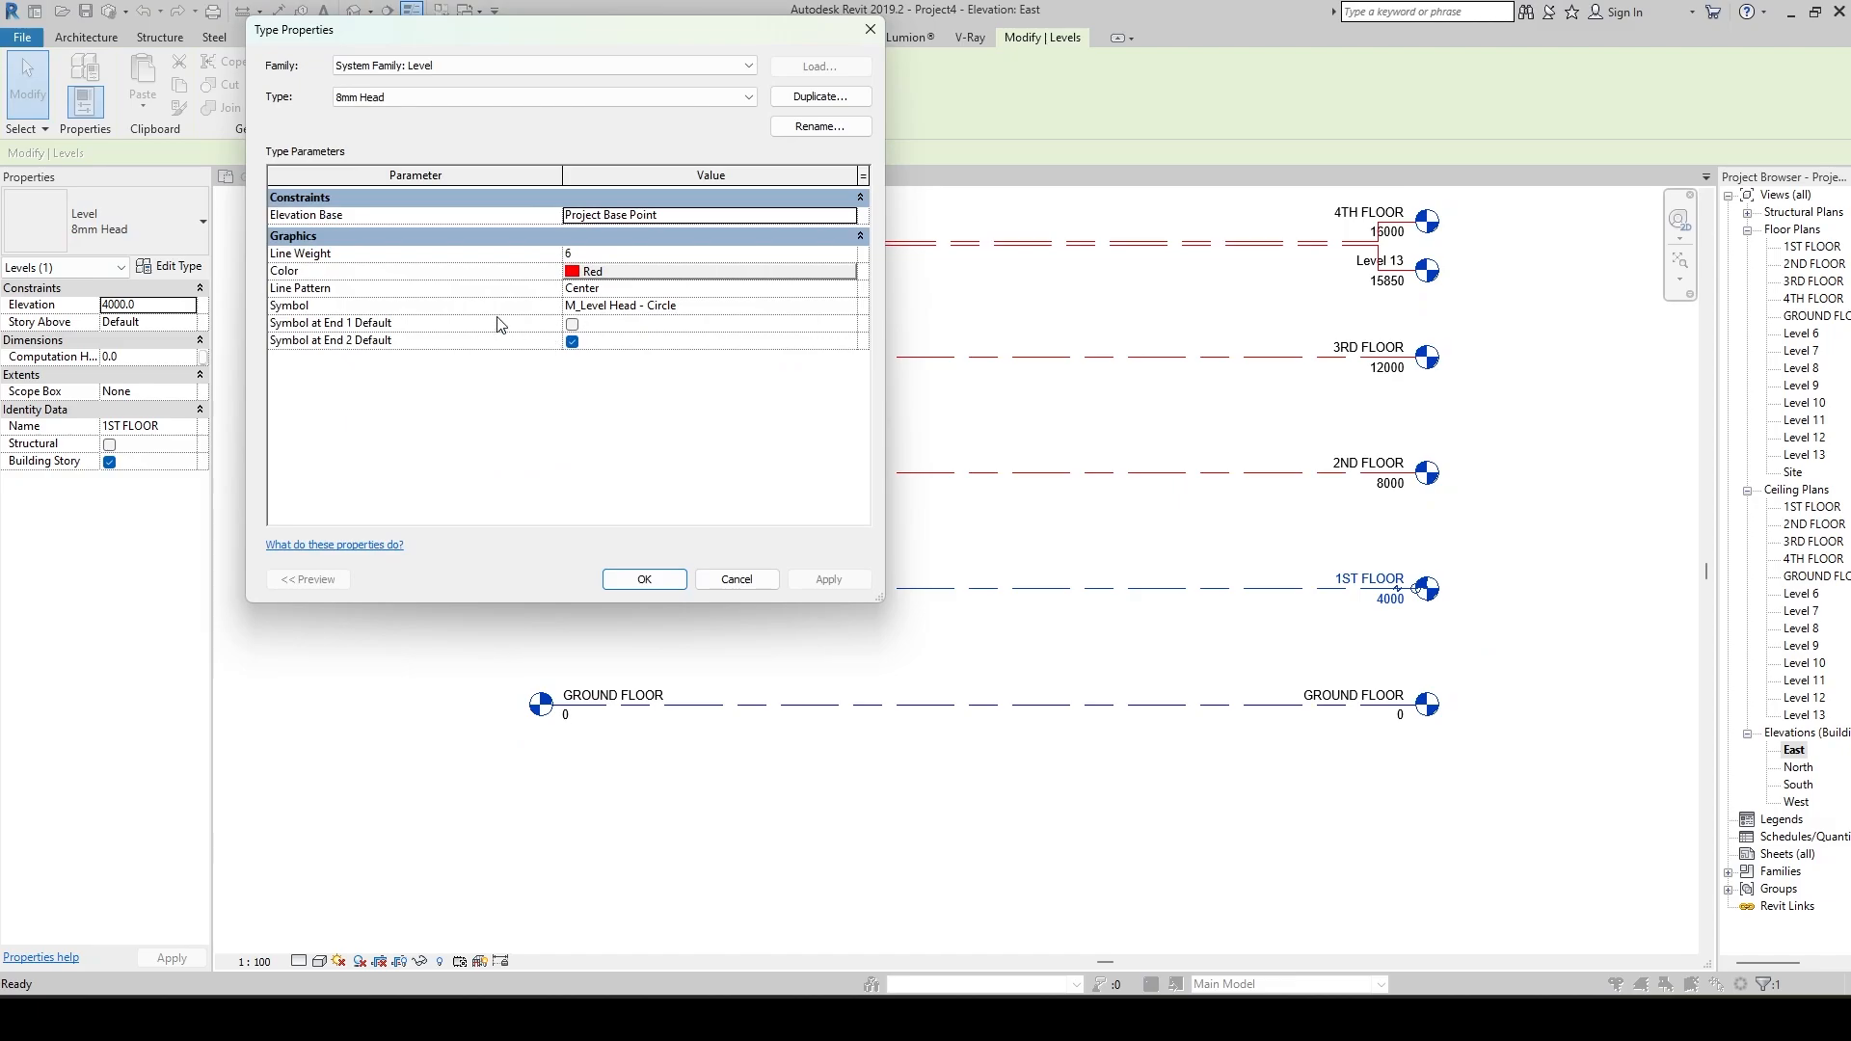
{"action": "left_click", "coordinate": [572, 324]}
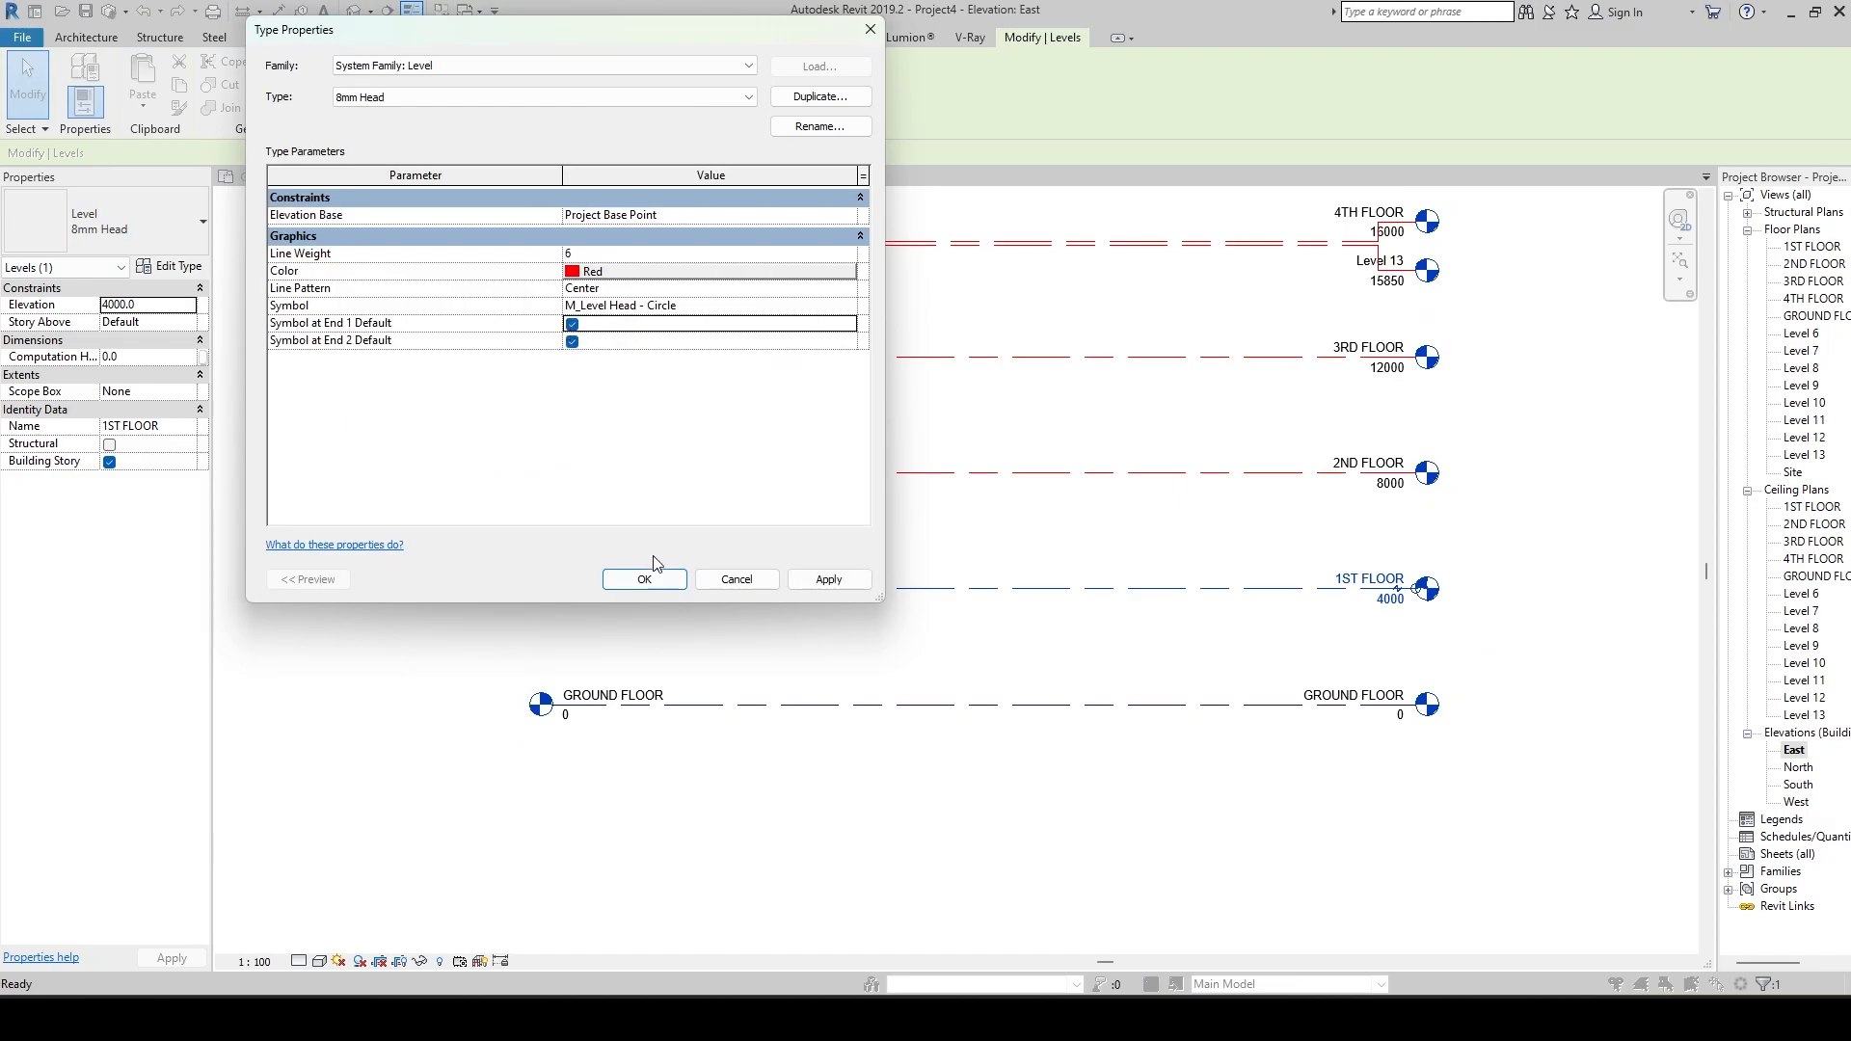
{"action": "left_click_drag", "start_coordinate": [511, 43], "coordinate": [1188, 96]}
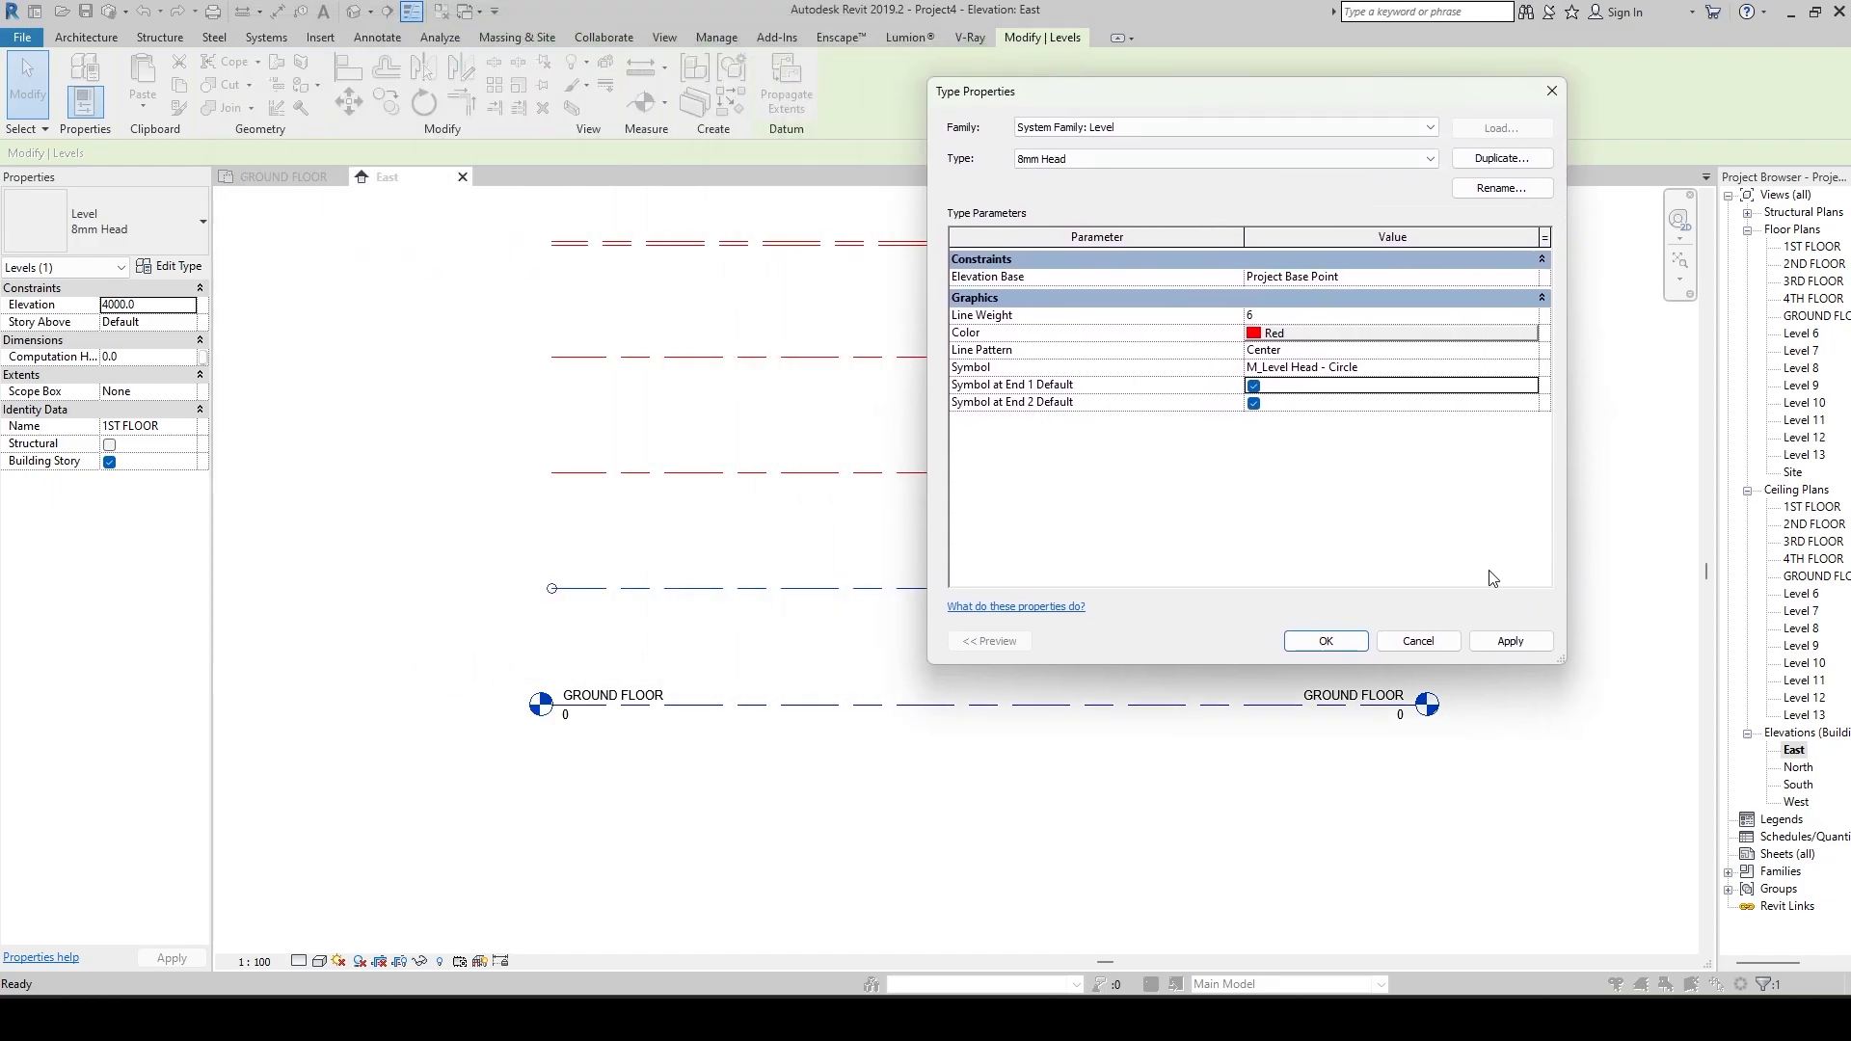
{"action": "left_click", "coordinate": [1493, 646]}
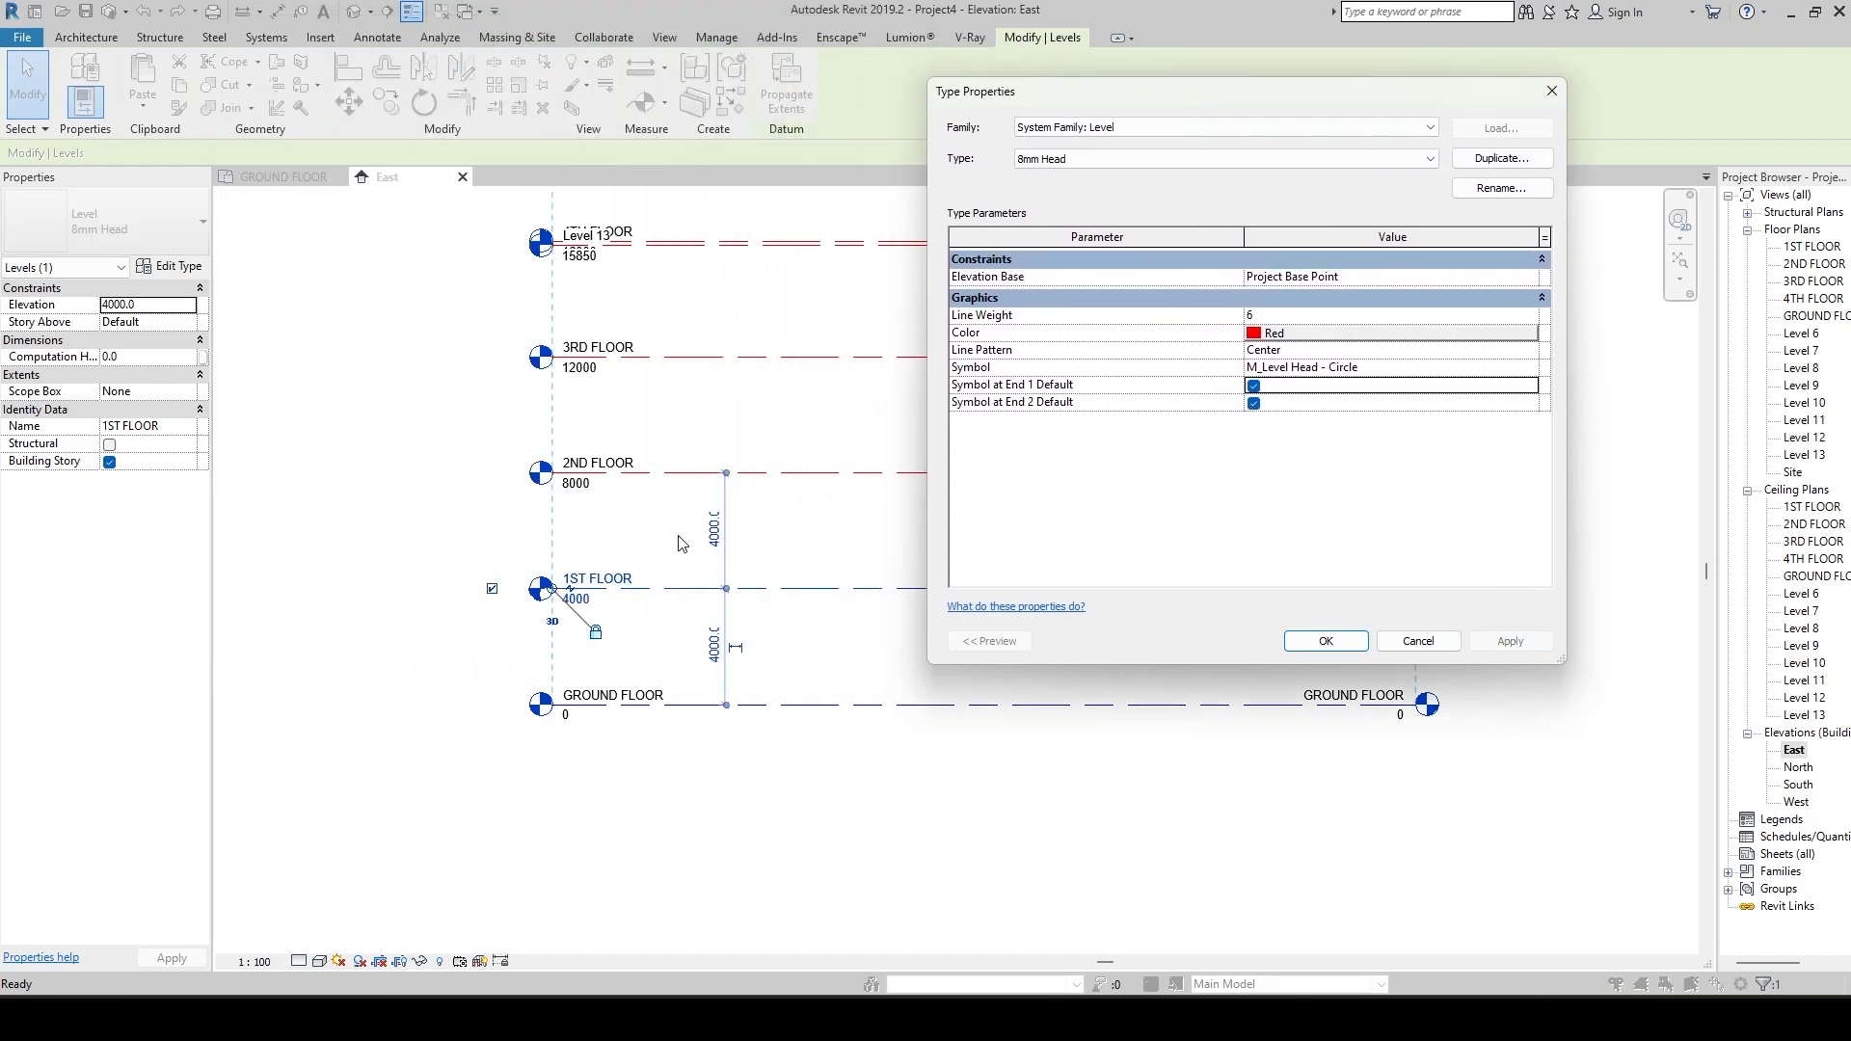
{"action": "left_click", "coordinate": [1313, 643]}
{"action": "scroll", "coordinate": [907, 693], "scroll_direction": "down", "scroll_amount": 4}
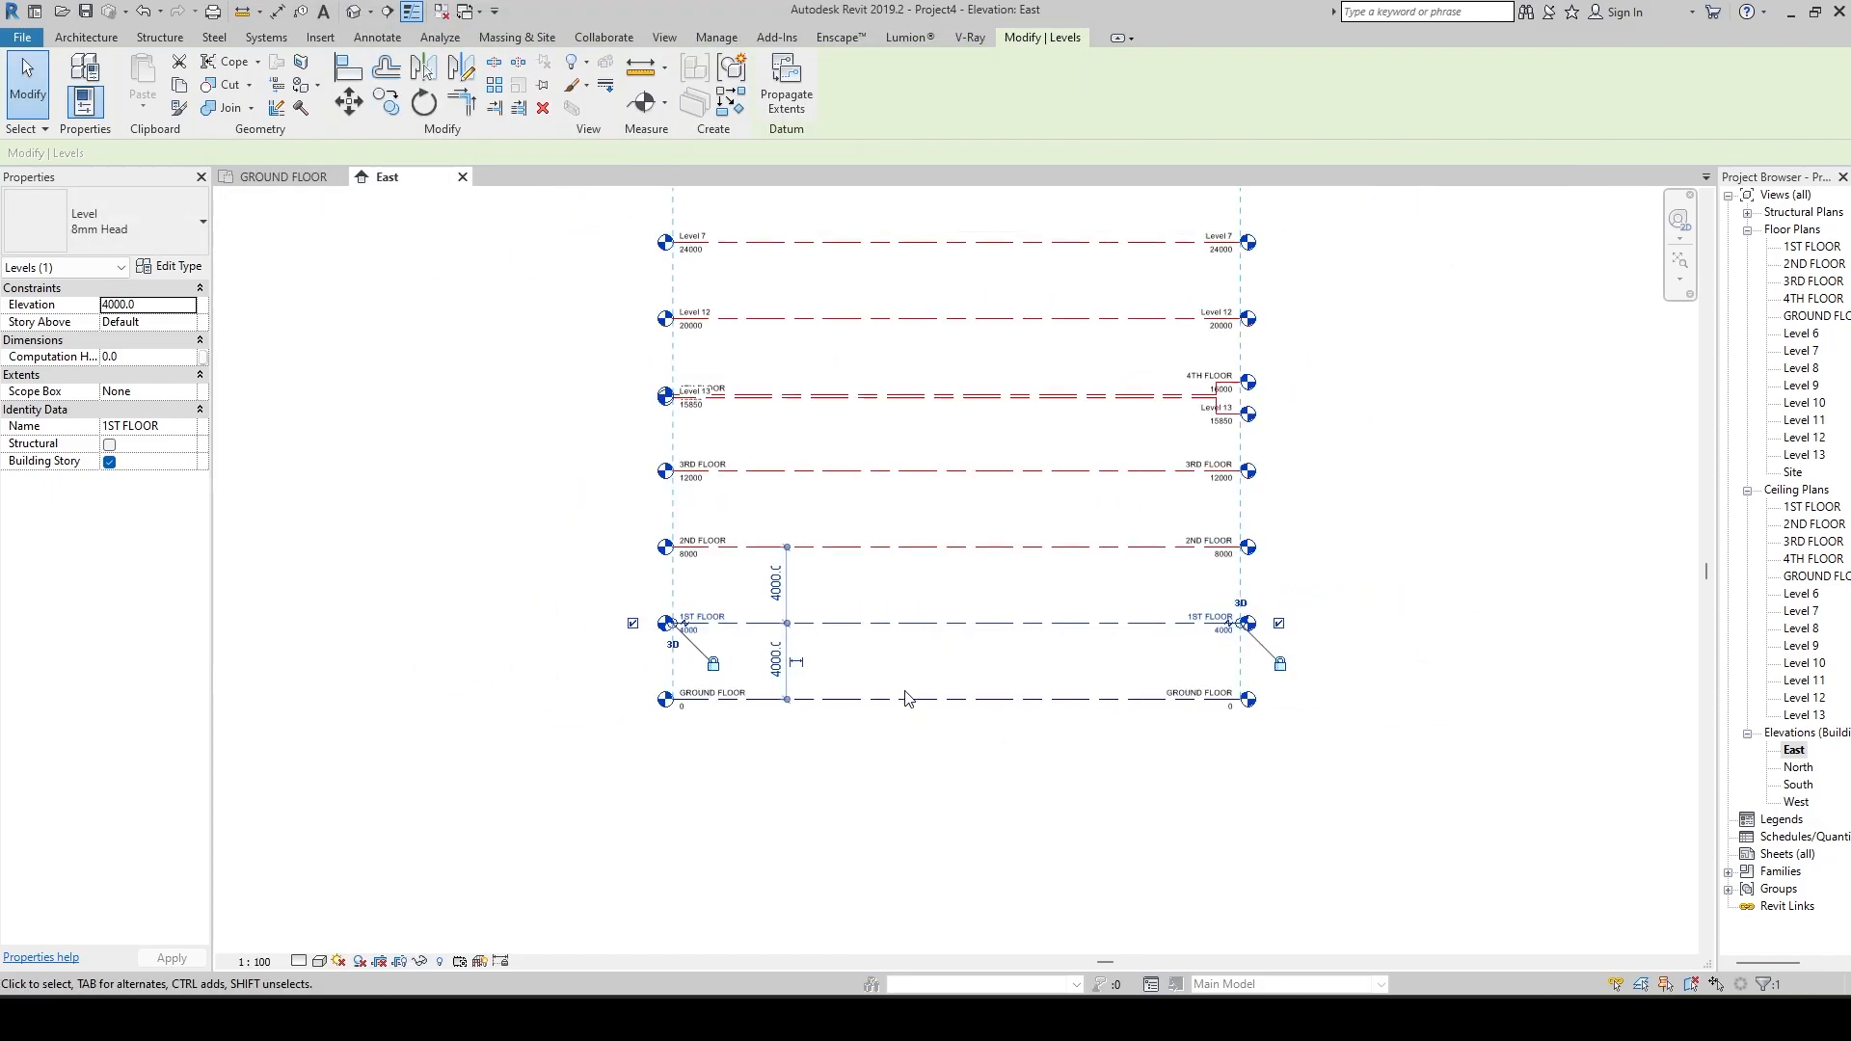
{"action": "left_click", "coordinate": [1406, 531]}
{"action": "scroll", "coordinate": [1264, 661], "scroll_direction": "down", "scroll_amount": 2}
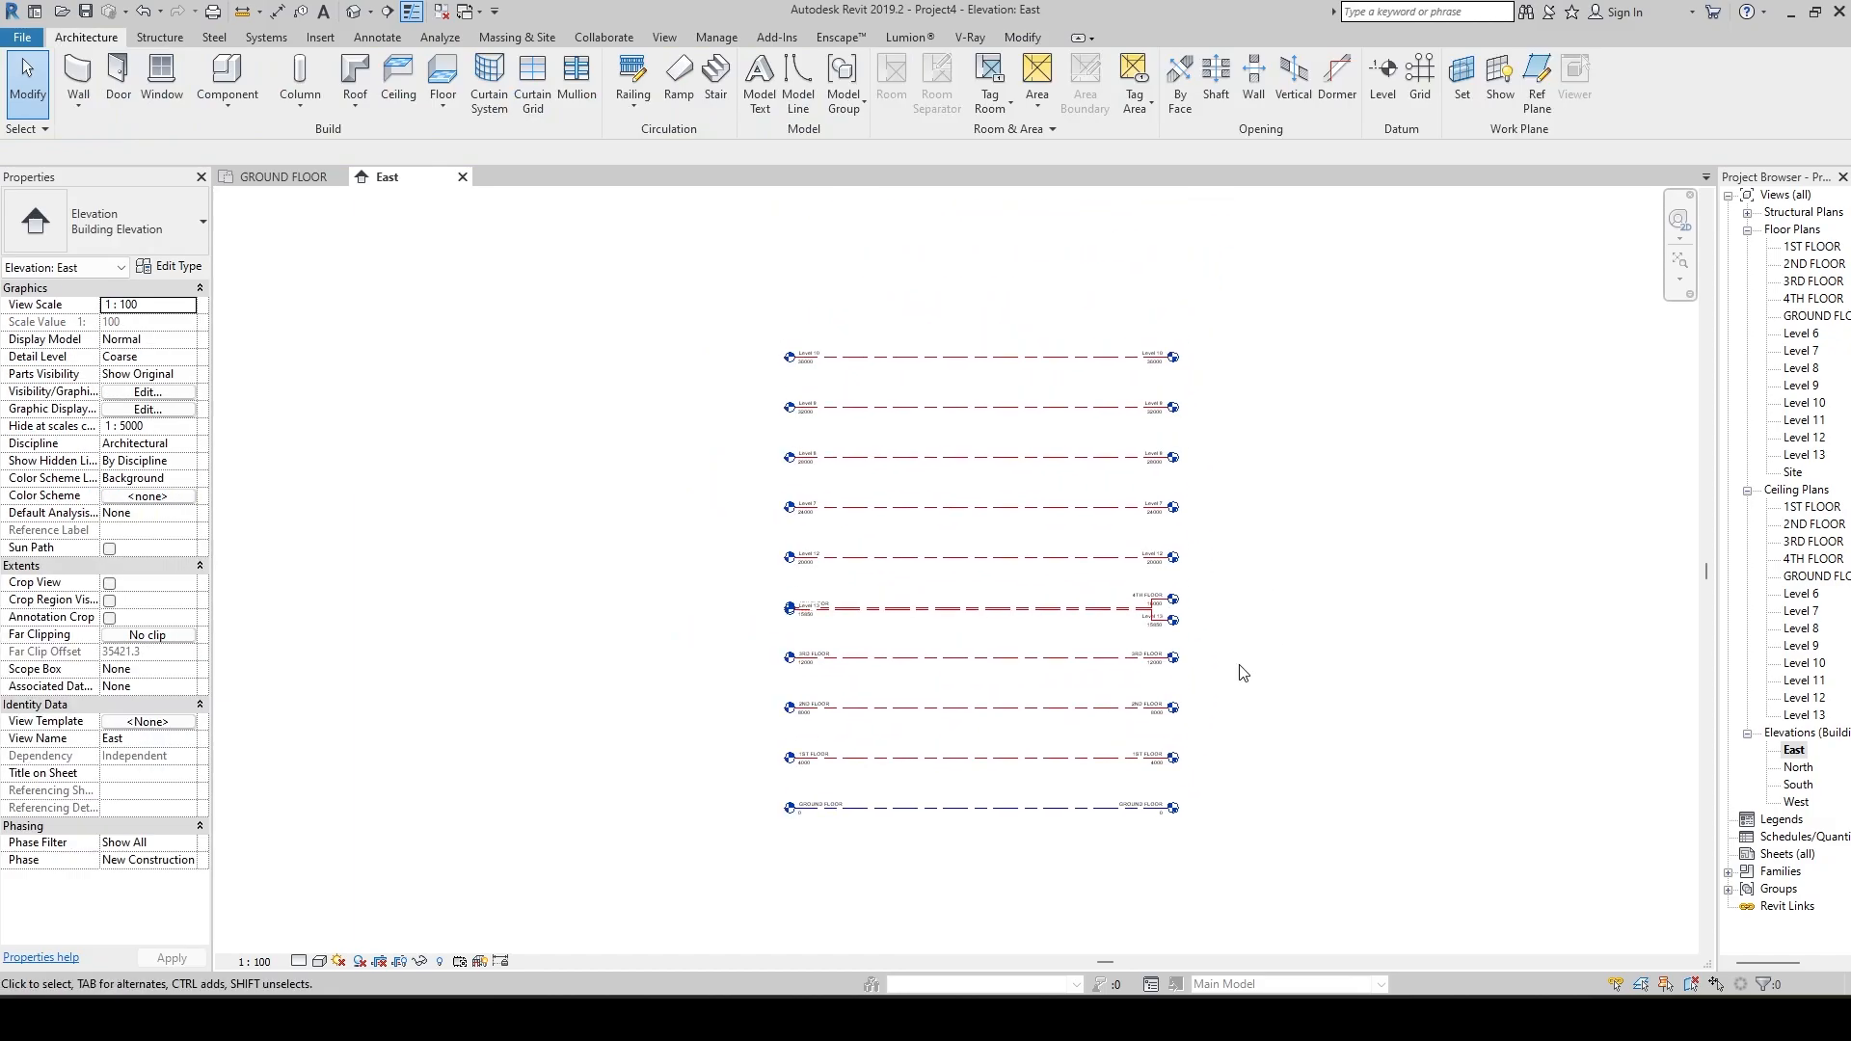
{"action": "scroll", "coordinate": [1117, 759], "scroll_direction": "up", "scroll_amount": 3}
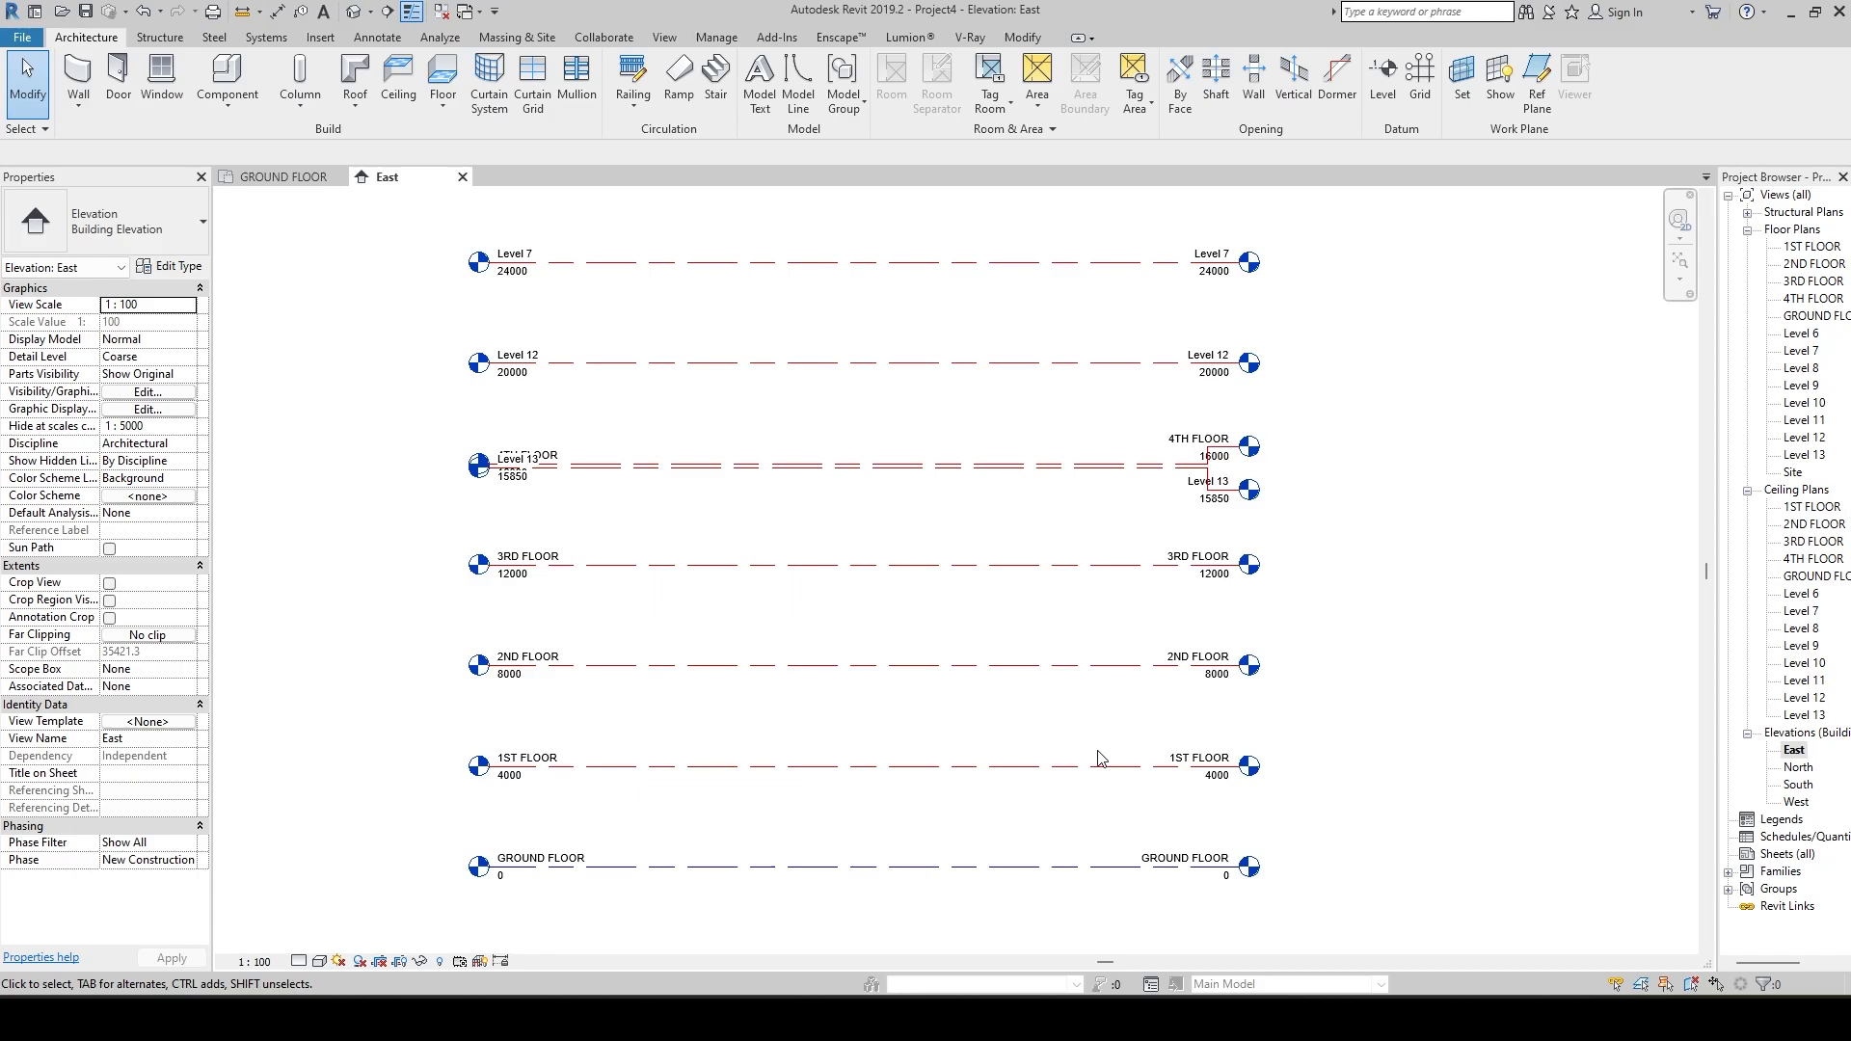
{"action": "scroll", "coordinate": [1513, 604], "scroll_direction": "down", "scroll_amount": 2}
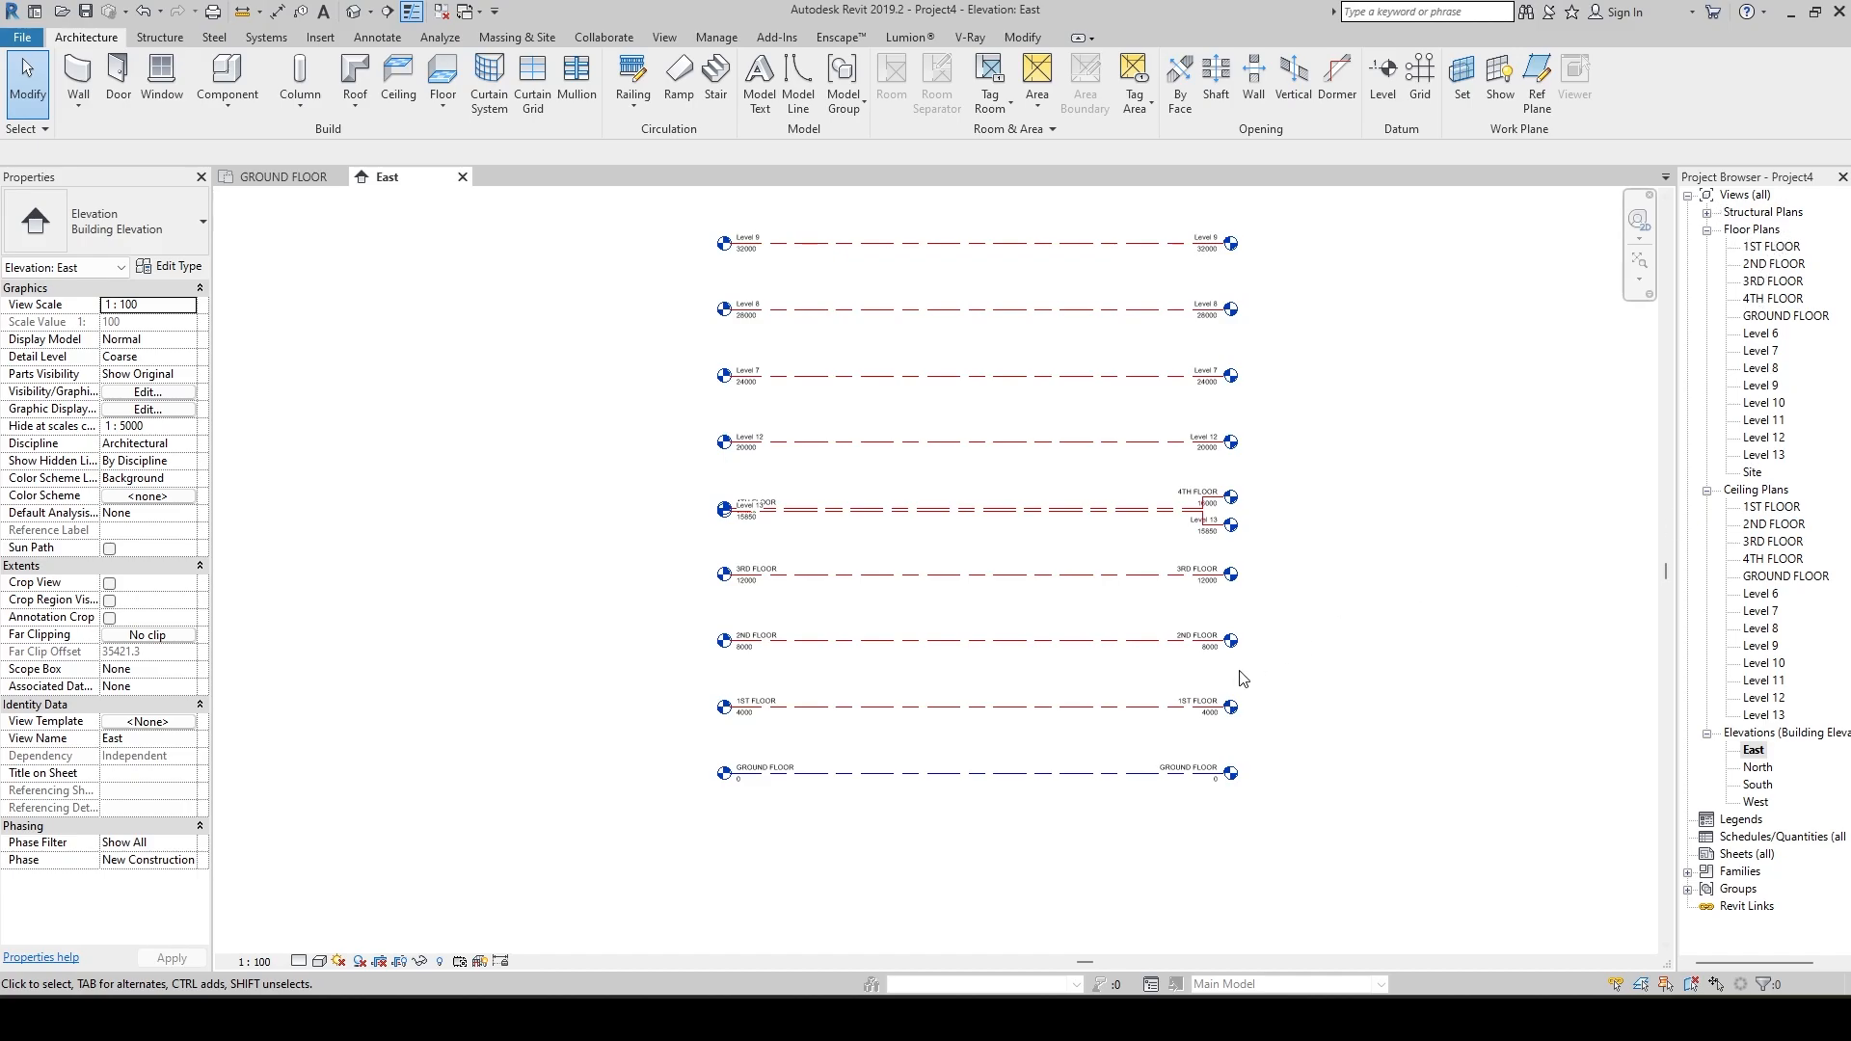
{"action": "key", "text": "z"}
{"action": "key", "text": "f"}
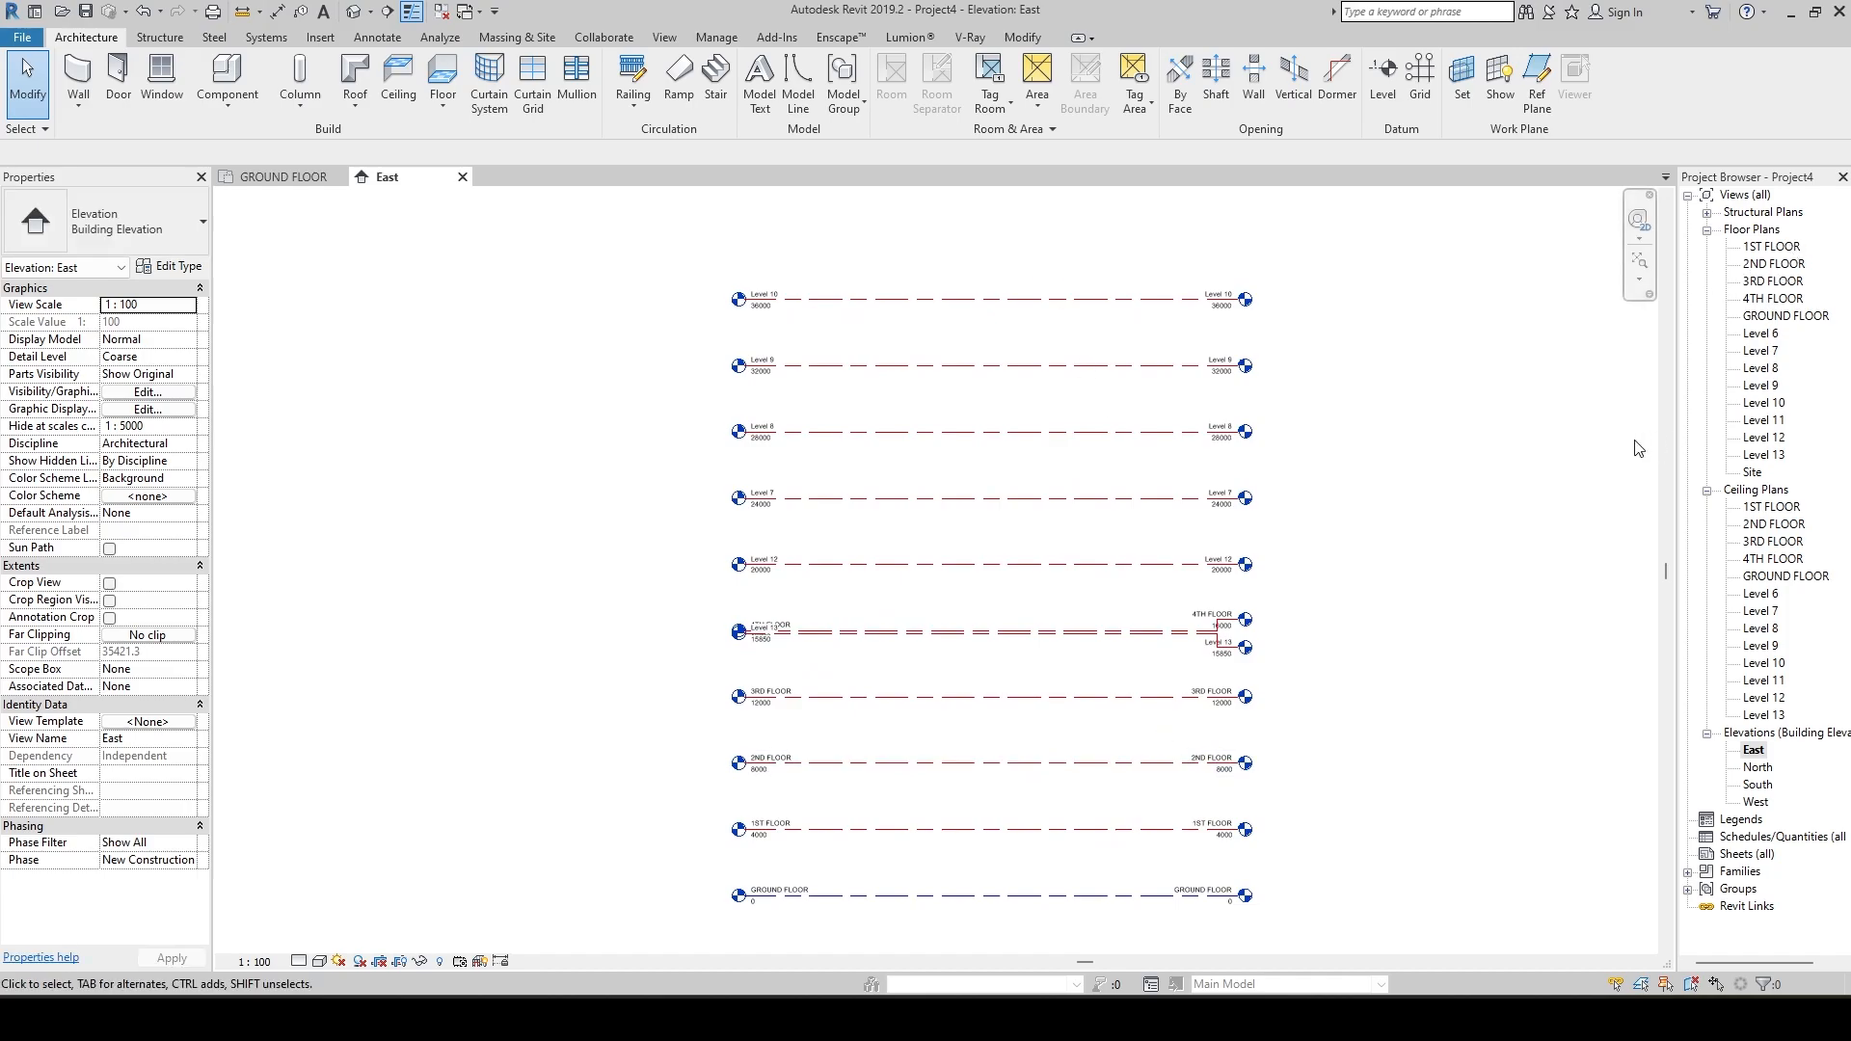
View the GROUND FLOOR floor plan and return to the East elevation.
{"action": "double_click", "coordinate": [1784, 316]}
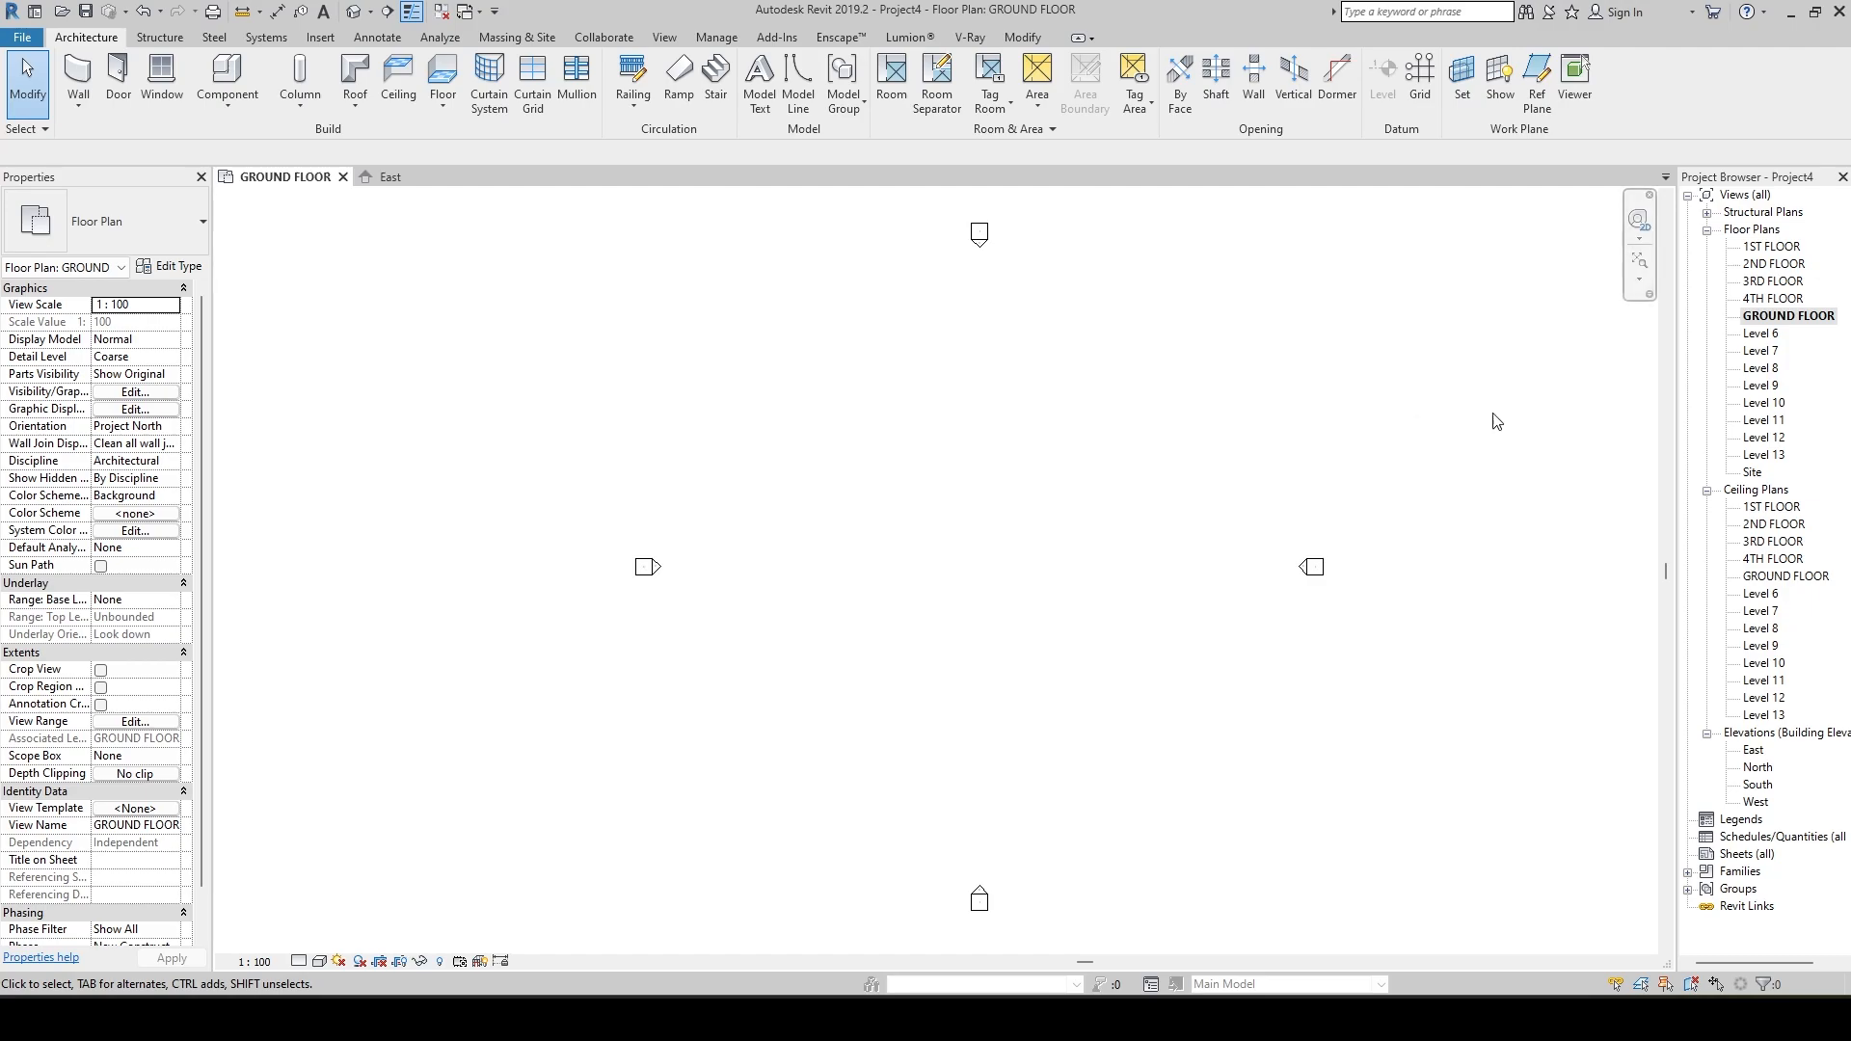
{"action": "left_click", "coordinate": [1736, 493]}
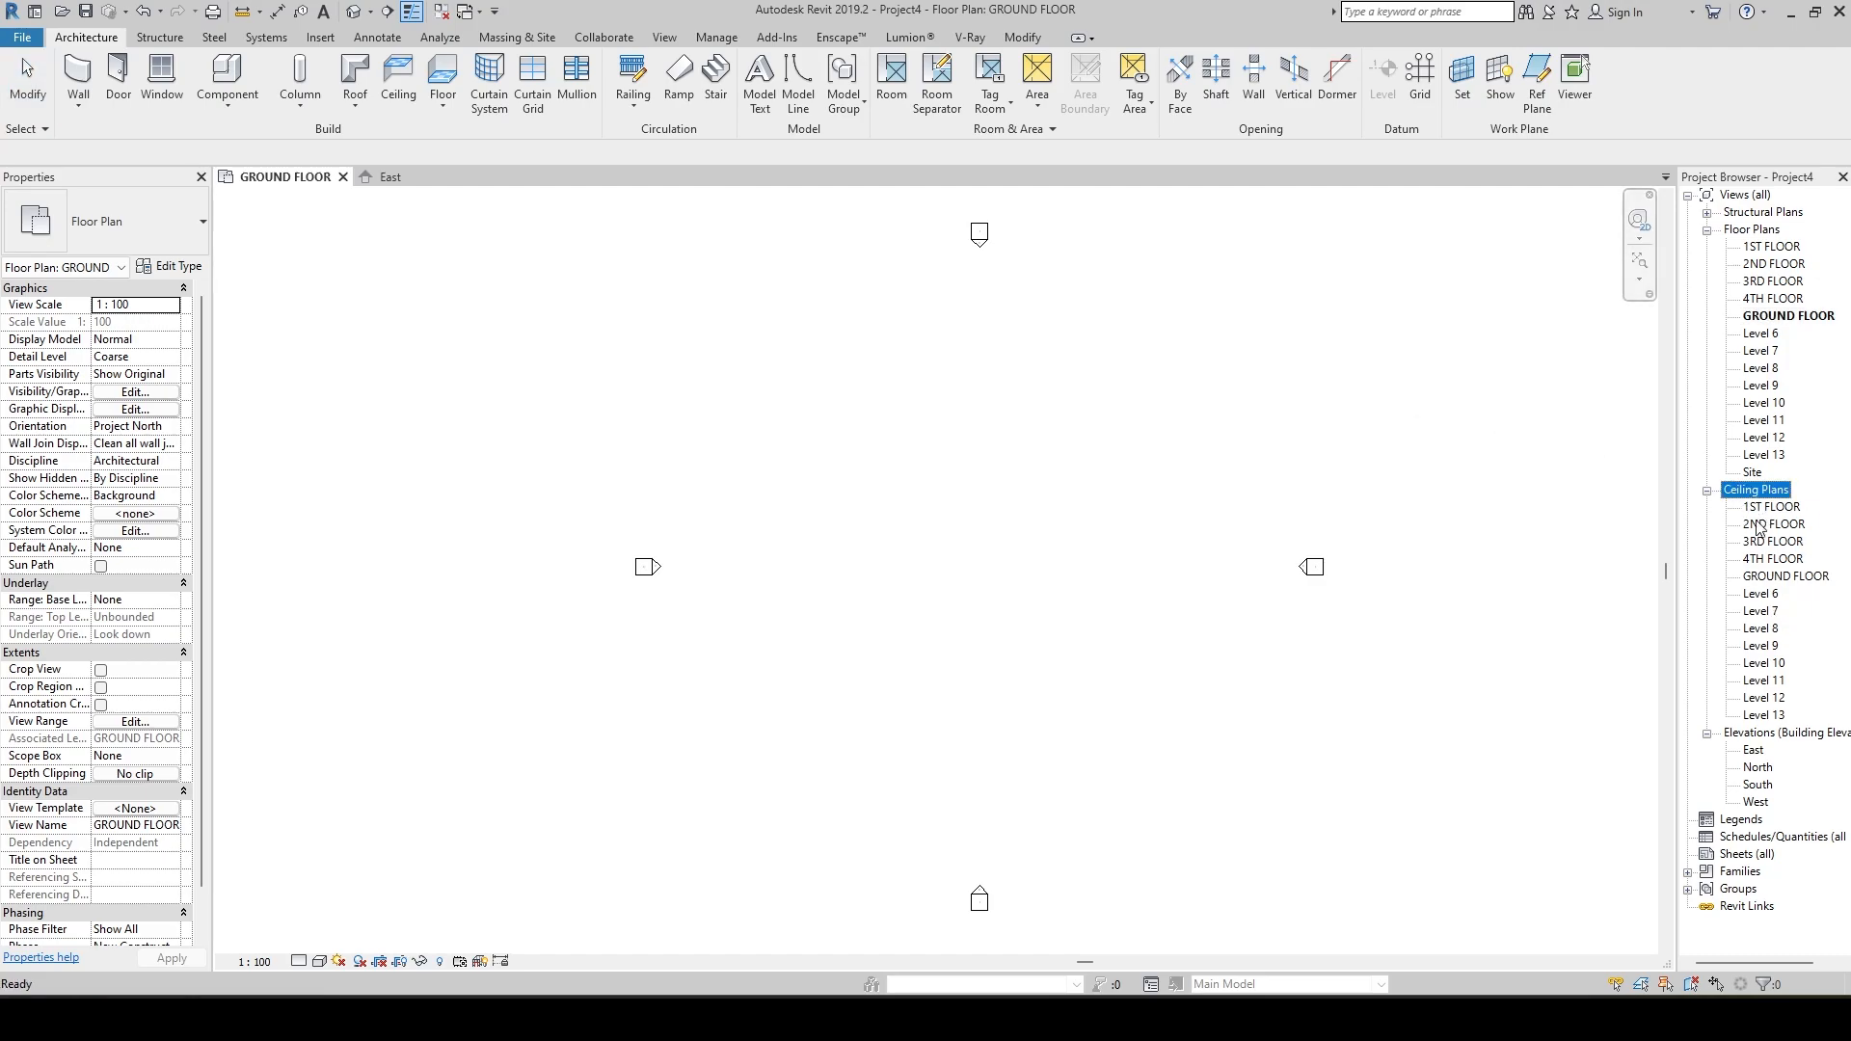
{"action": "double_click", "coordinate": [1751, 751]}
{"action": "scroll", "coordinate": [1331, 556], "scroll_direction": "down", "scroll_amount": 2}
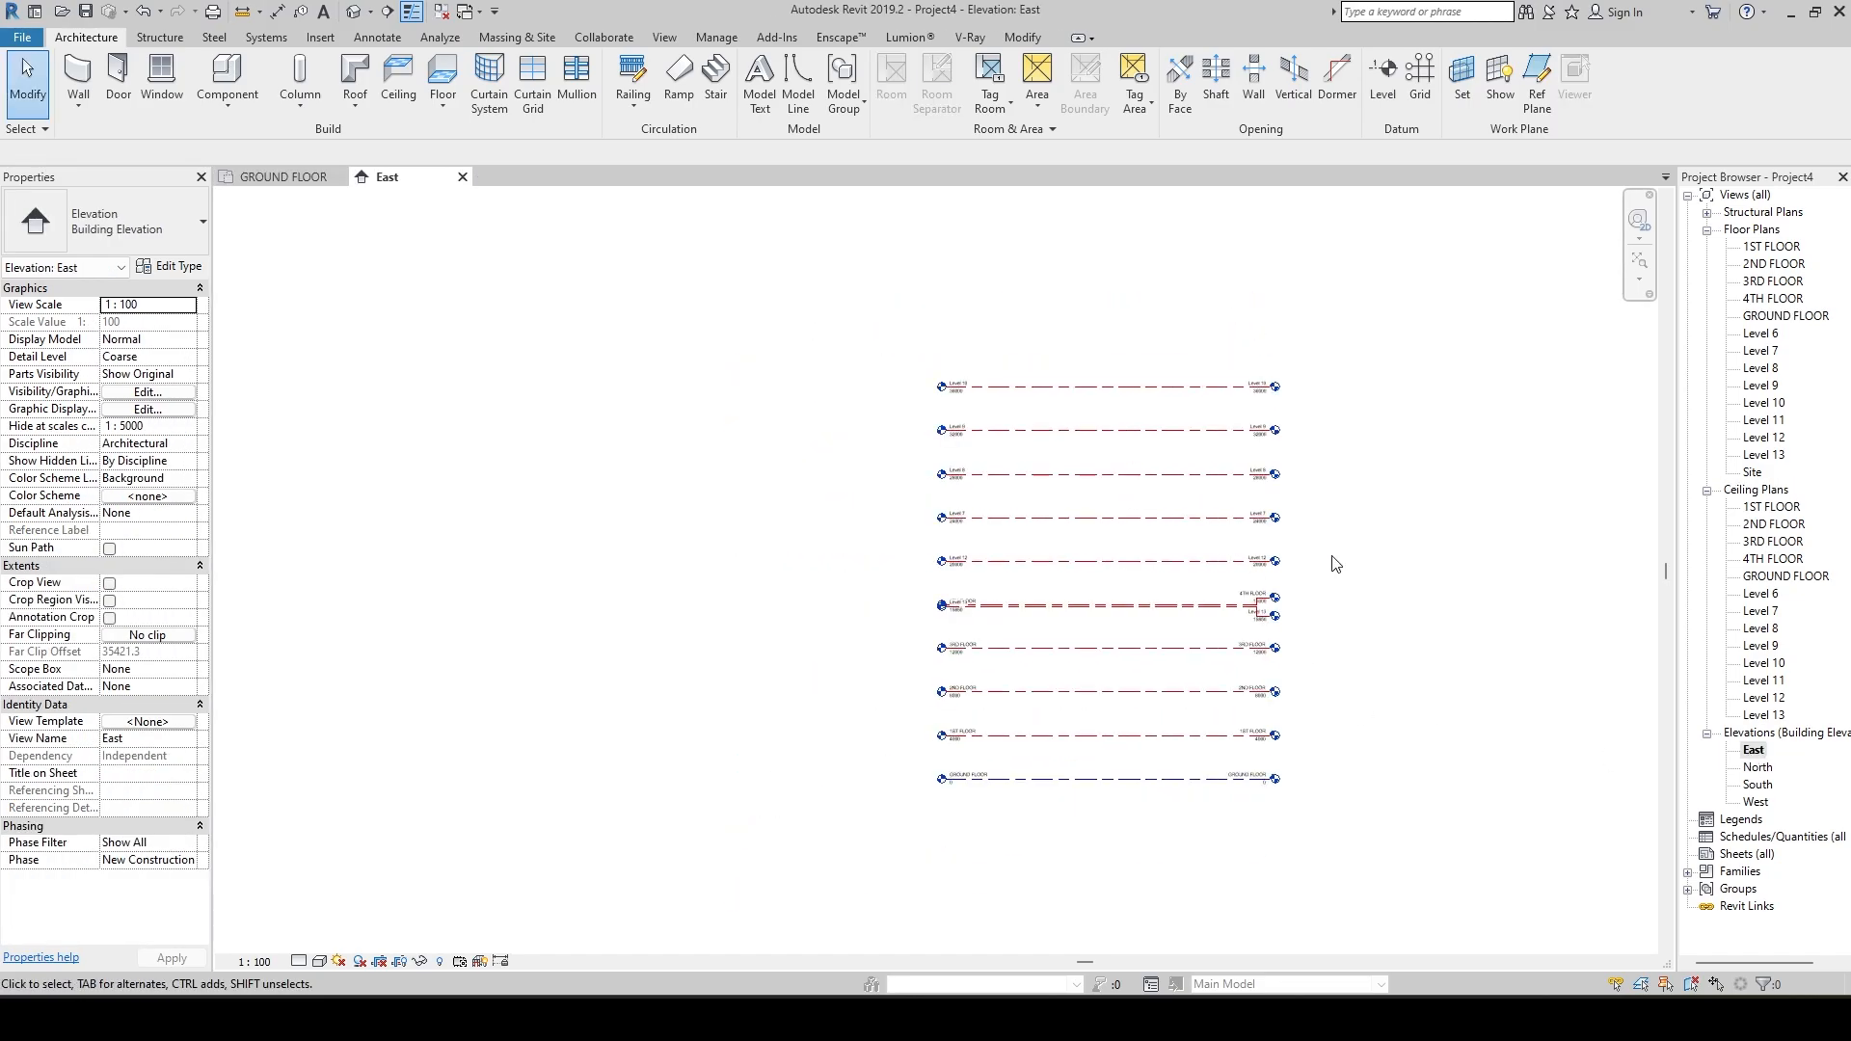
{"action": "middle_click_drag", "start_coordinate": [1332, 556], "coordinate": [1139, 475]}
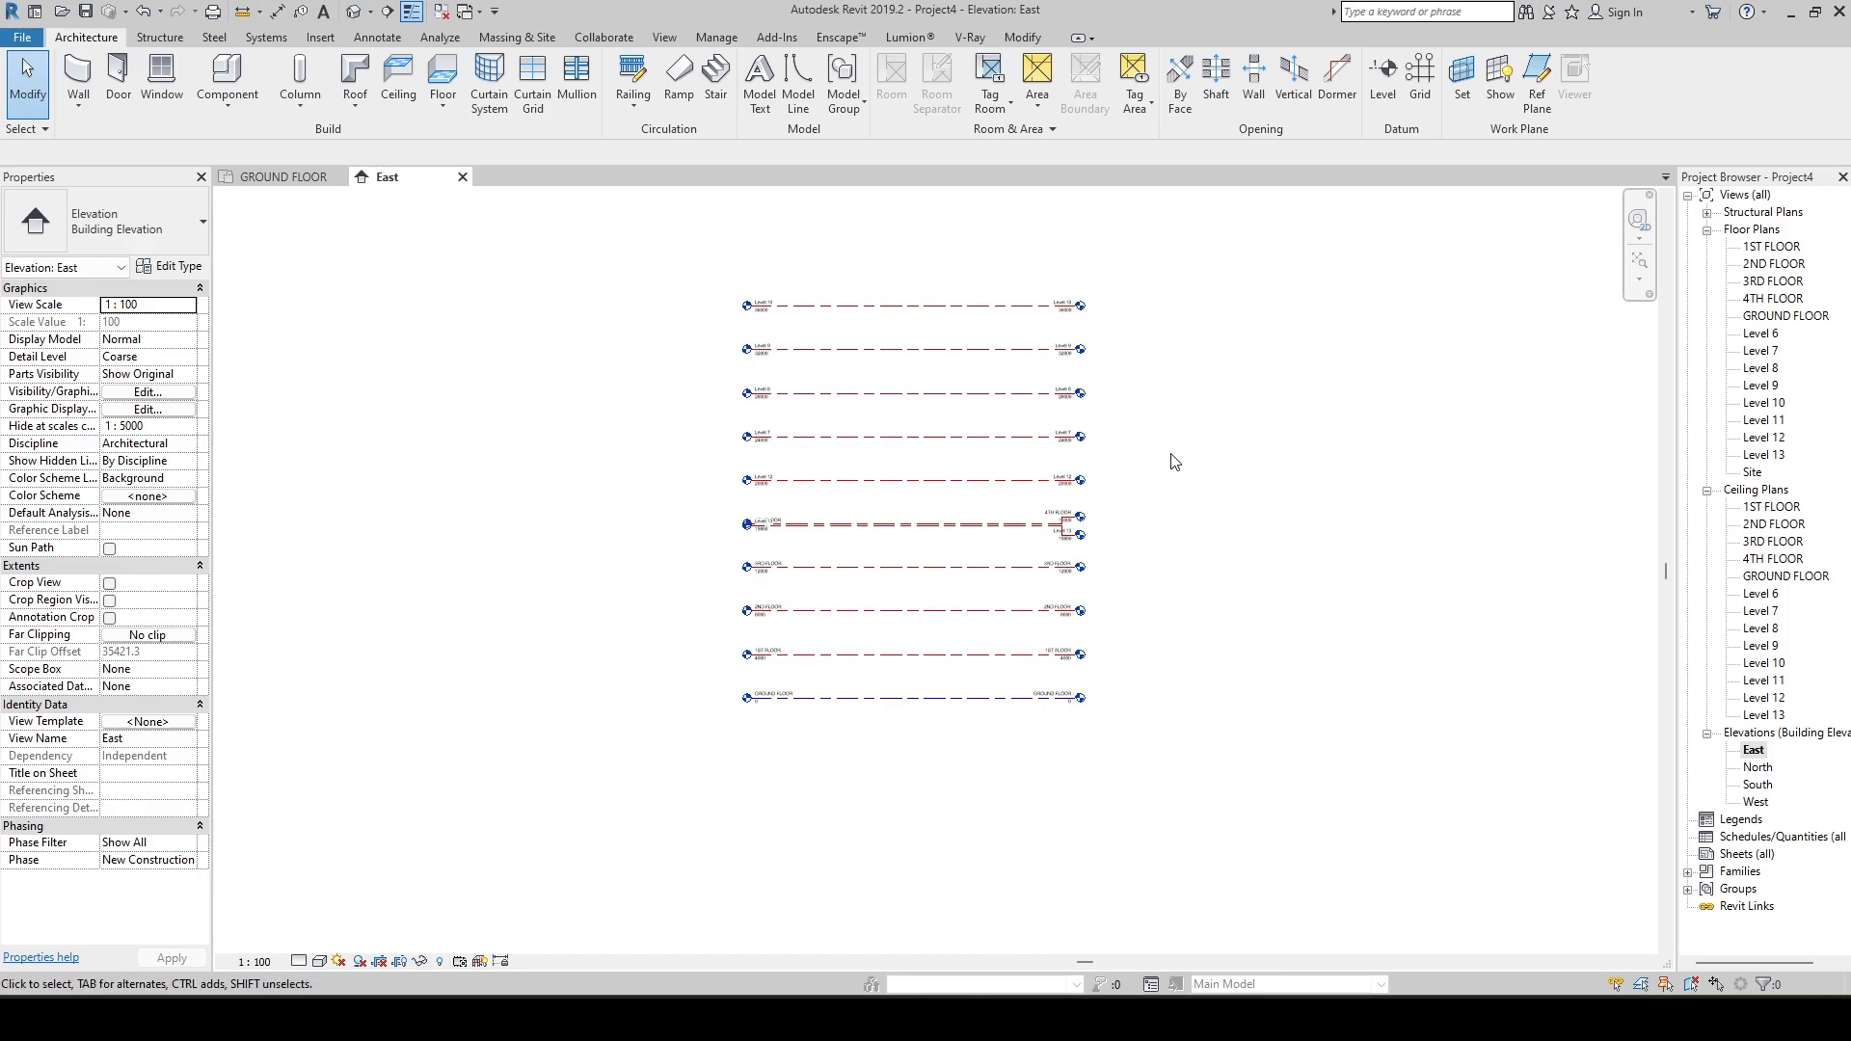
Switch to the GROUND FLOOR floor plan view.
{"action": "left_click", "coordinate": [1783, 316]}
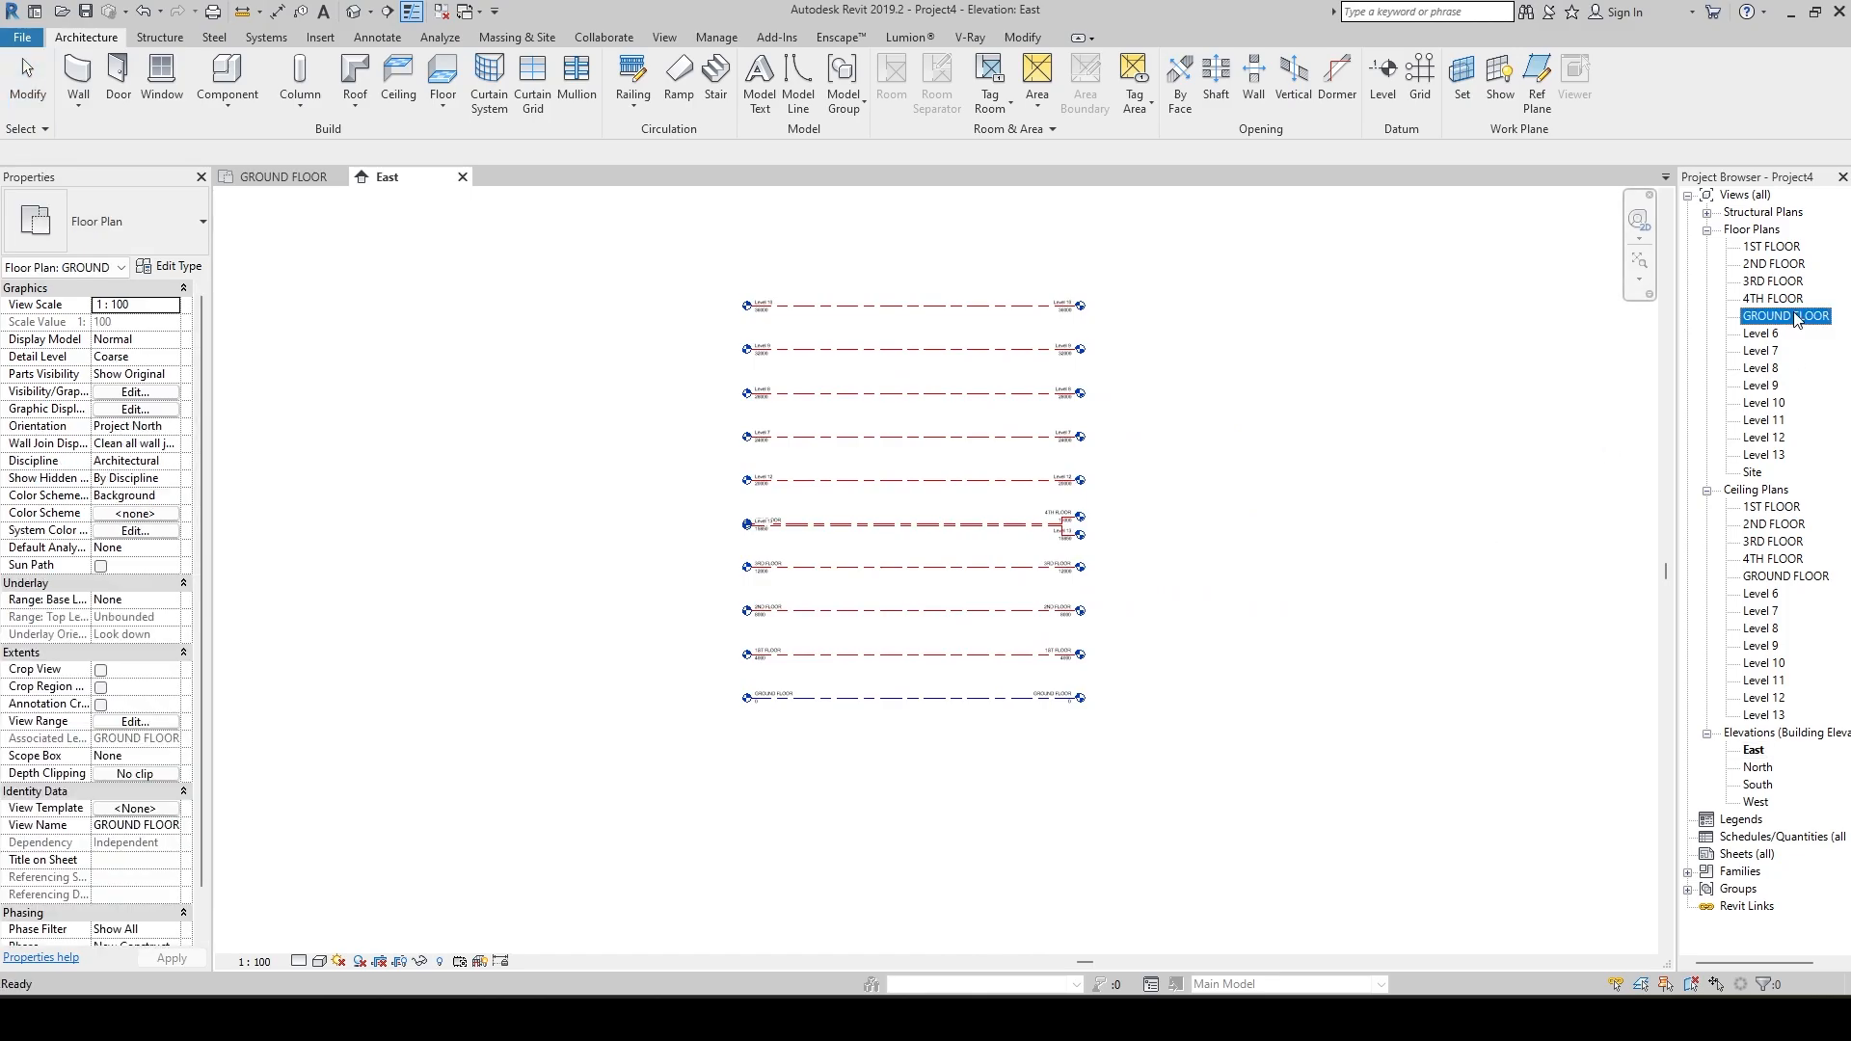
{"action": "left_click", "coordinate": [289, 176]}
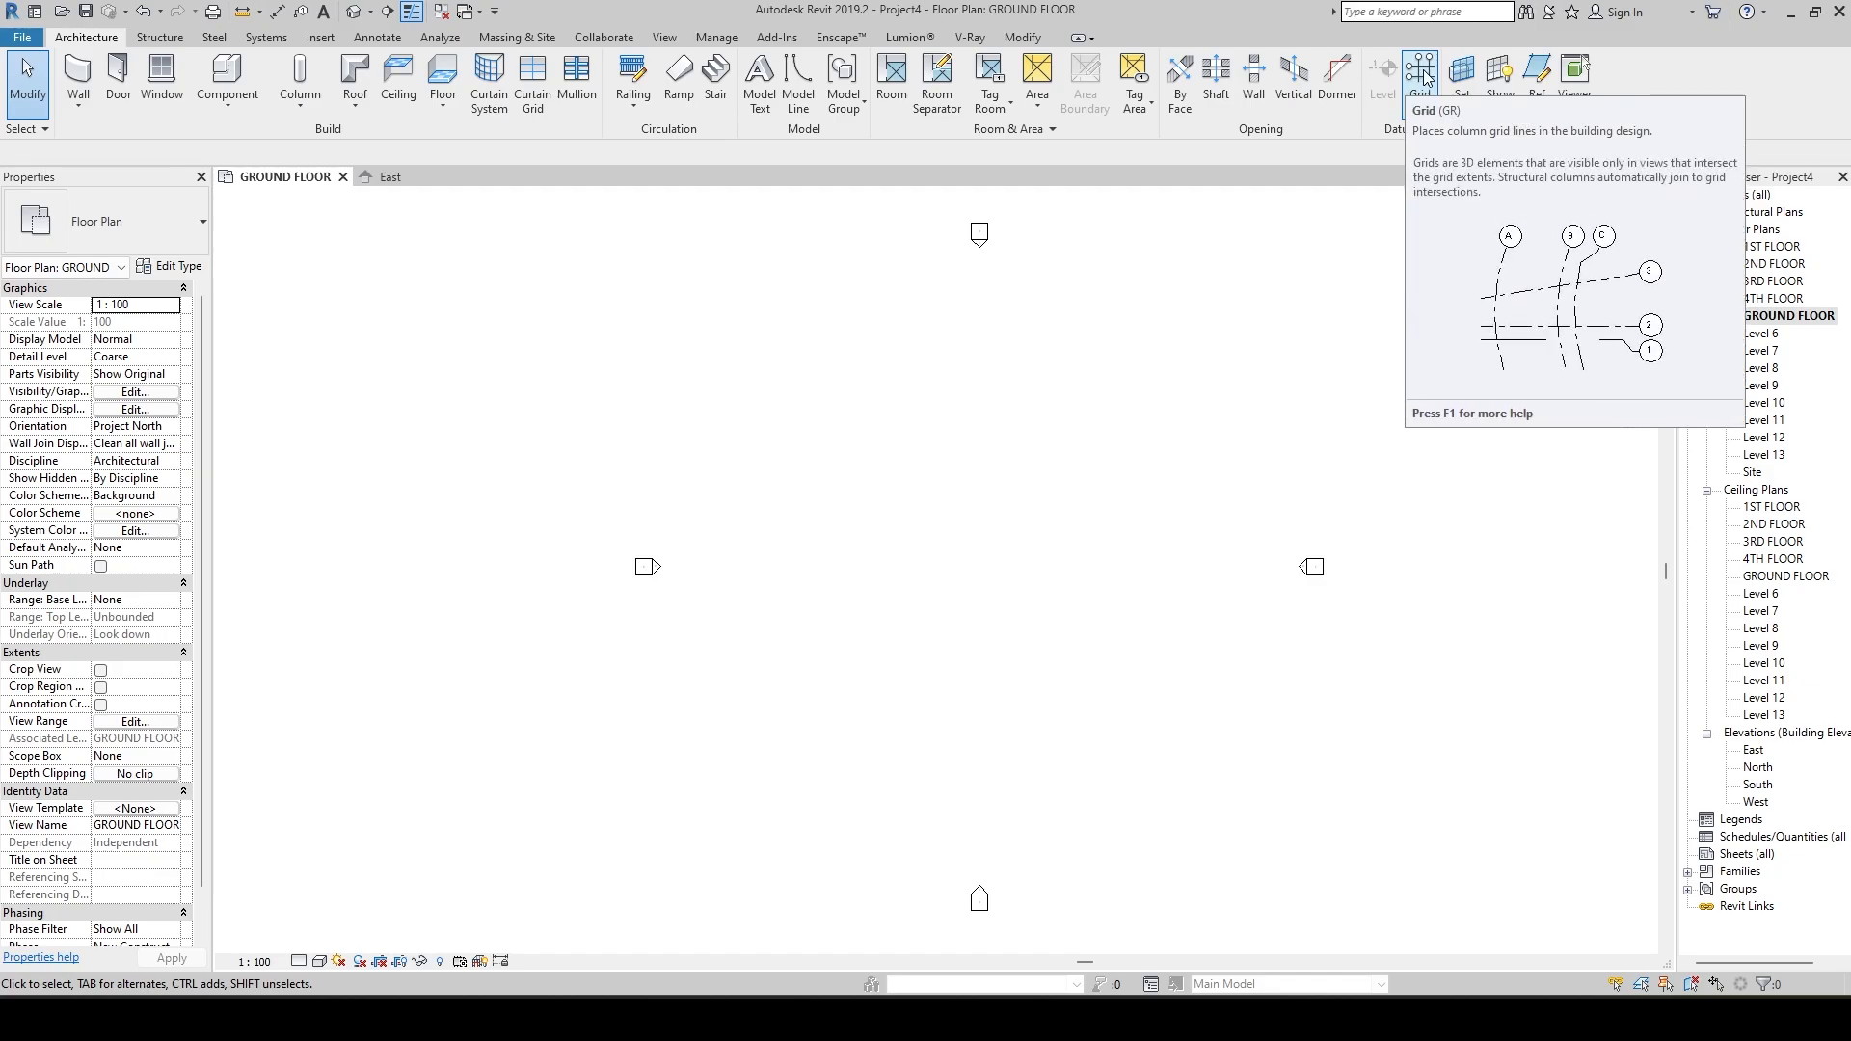
{"action": "key", "text": "r"}
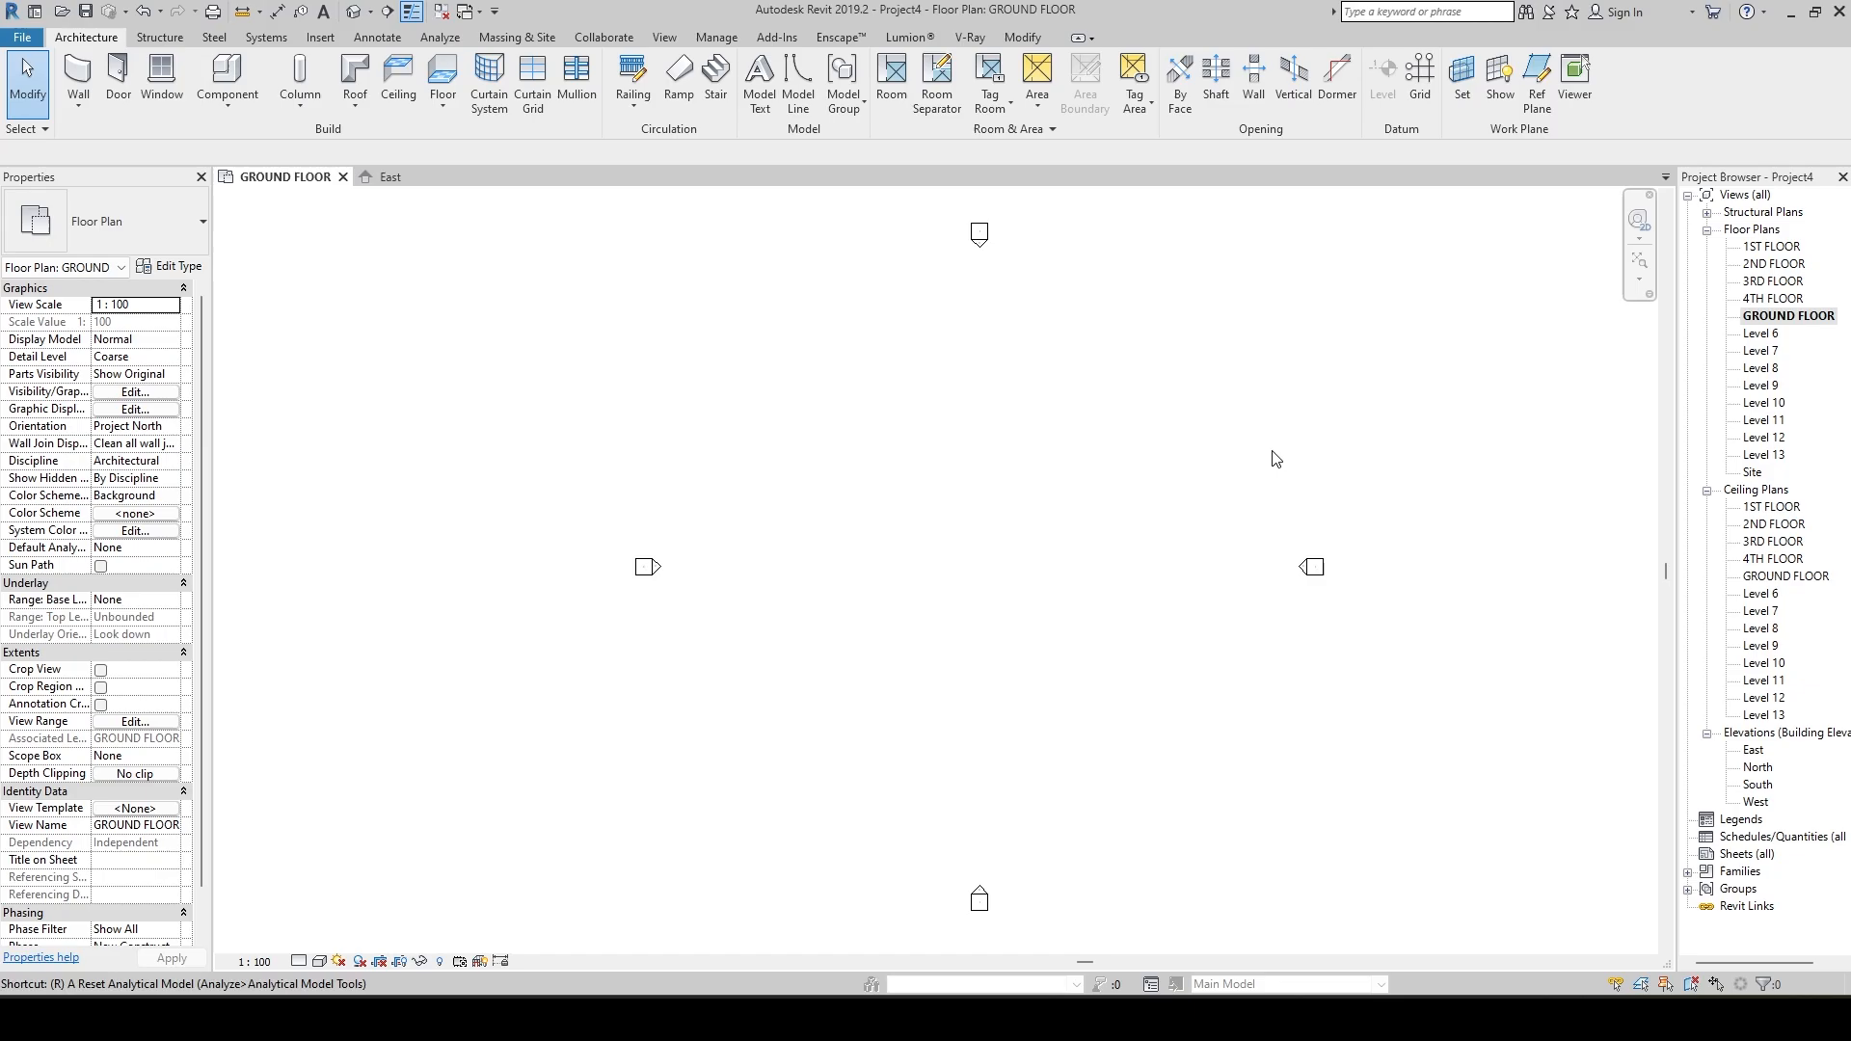
Draw two aligned horizontal grid lines 5000 mm apart between the elevation markers, in the upper part of the plan.
{"action": "left_click", "coordinate": [1421, 68]}
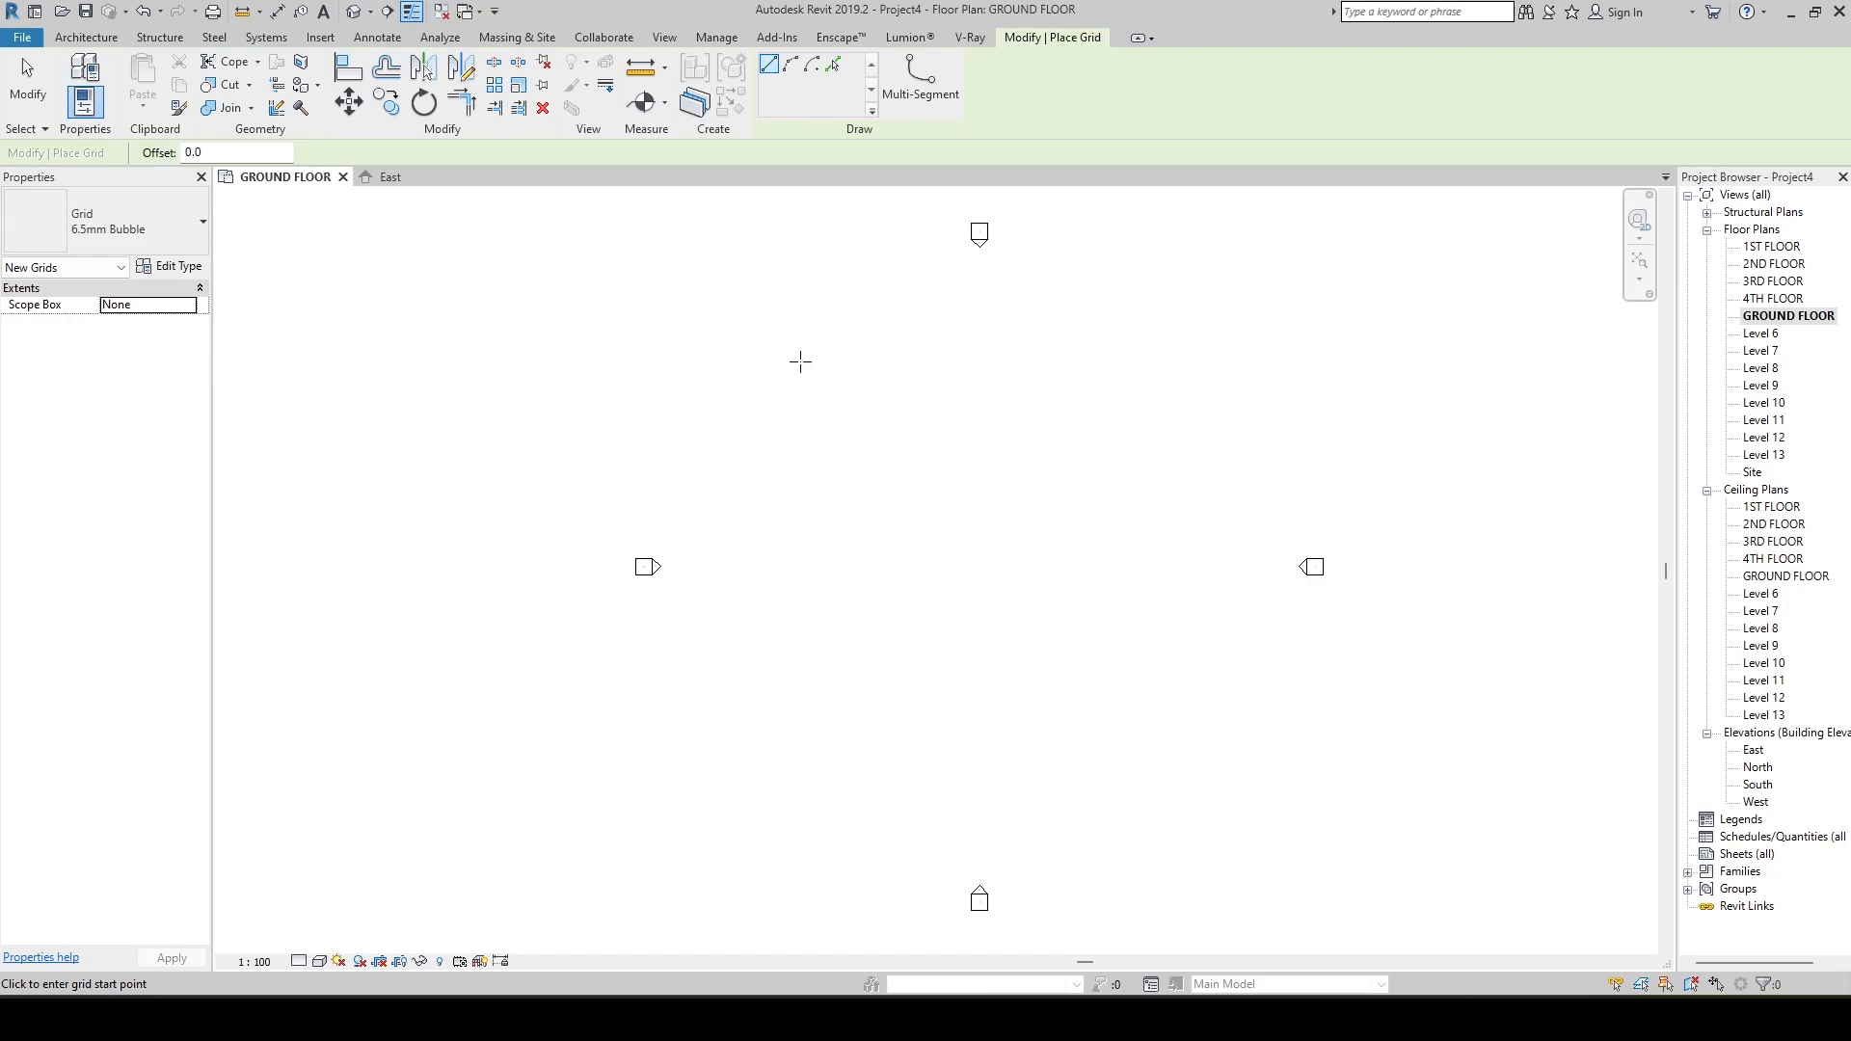
{"action": "left_click", "coordinate": [794, 363]}
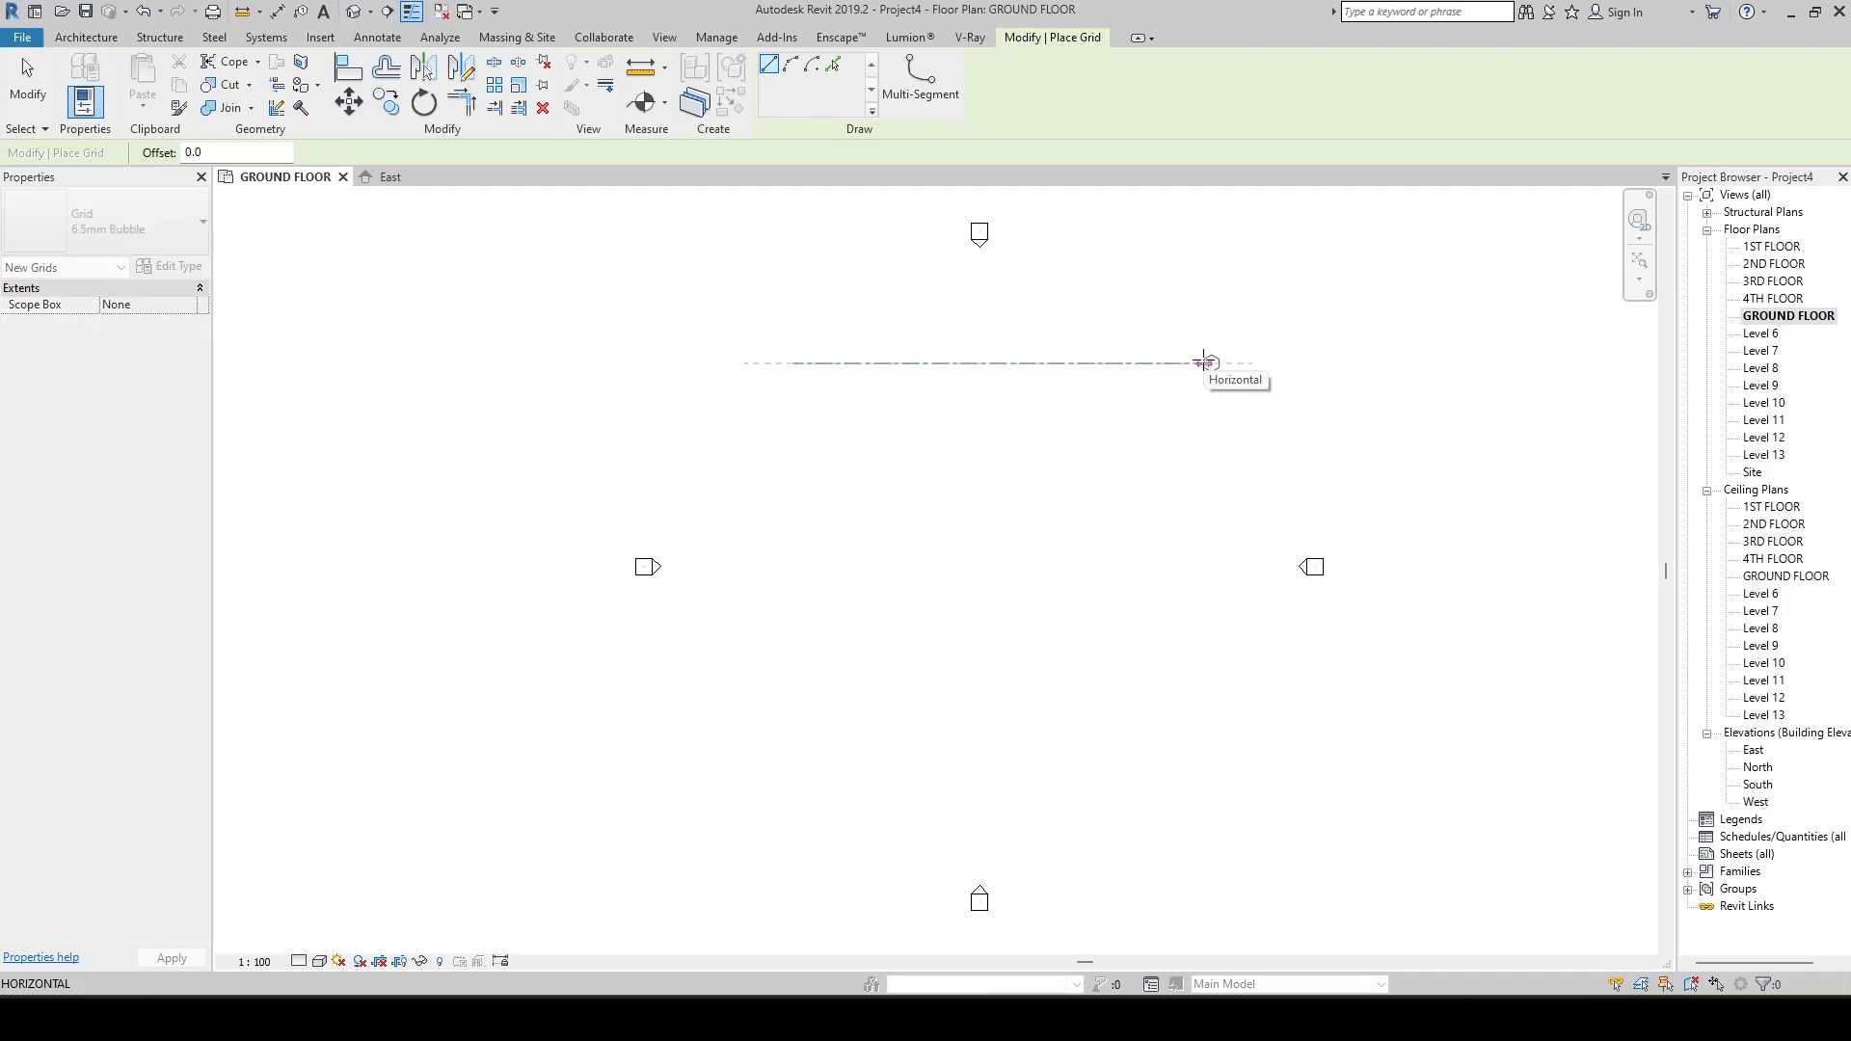
{"action": "left_click", "coordinate": [1204, 363]}
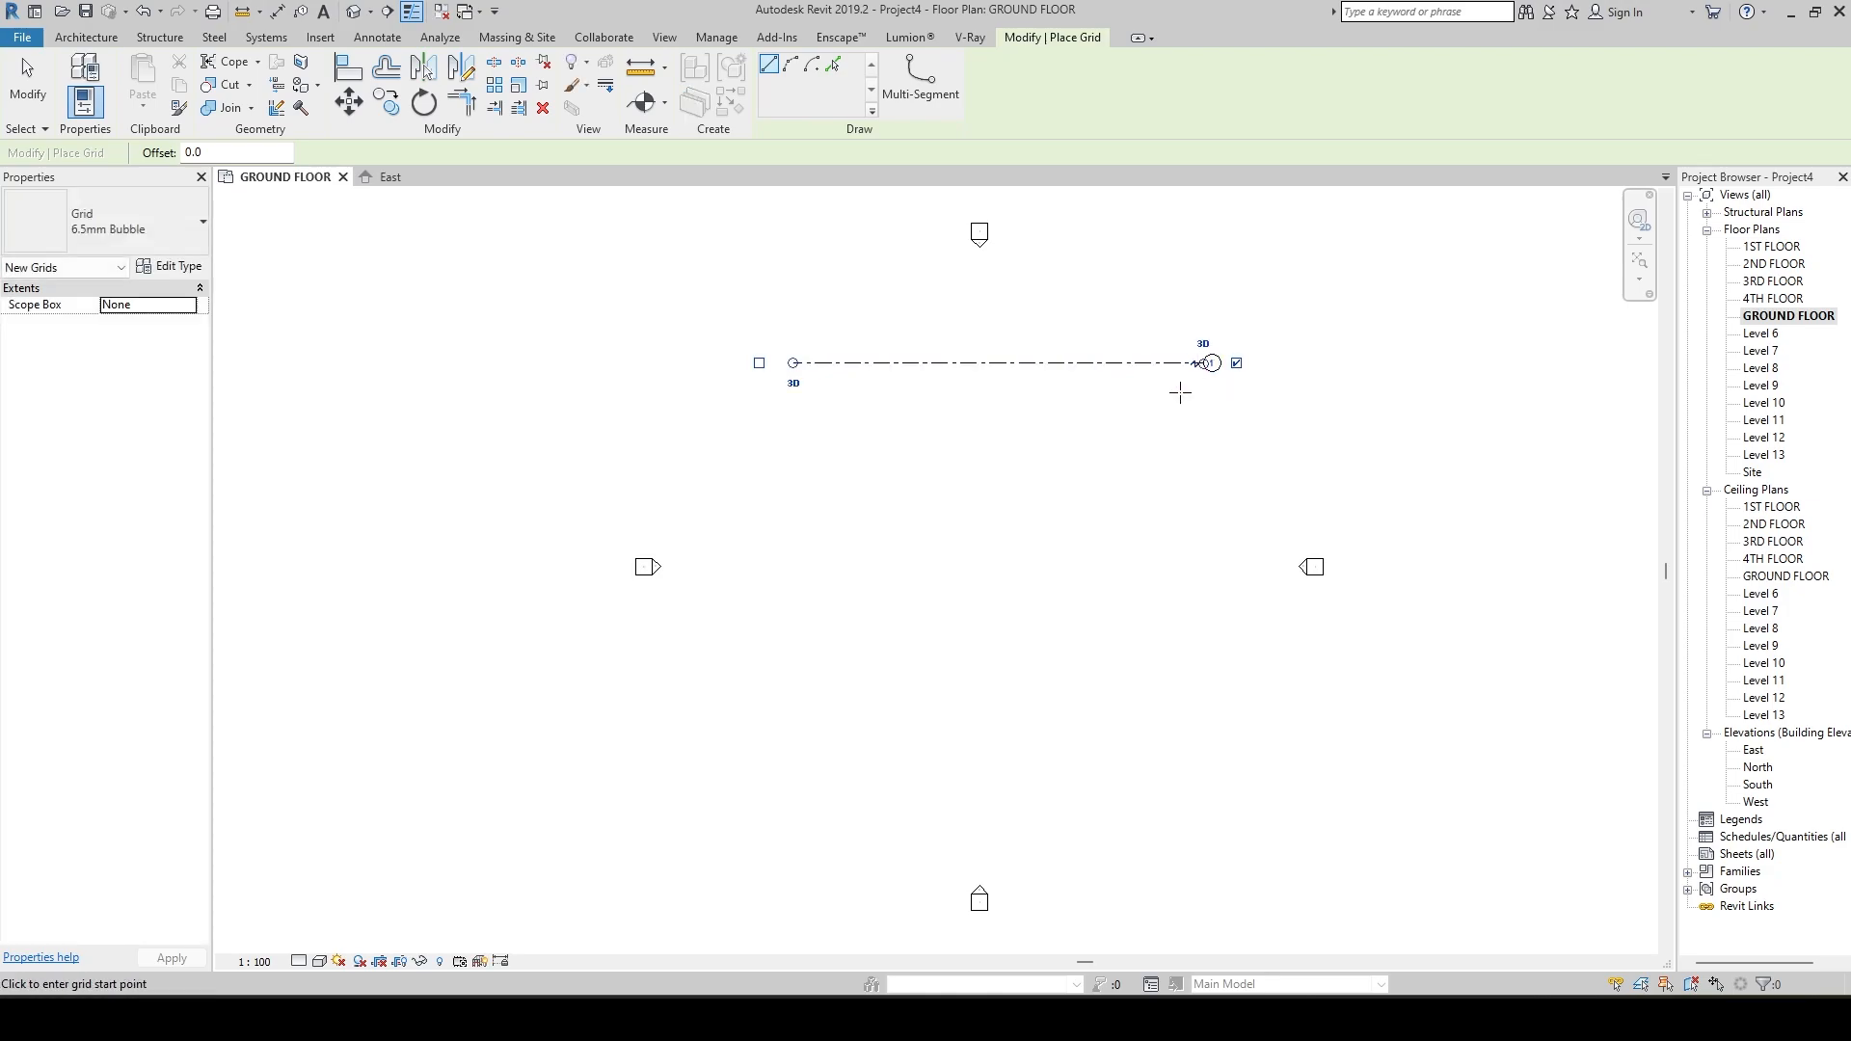
{"action": "left_click", "coordinate": [793, 433]}
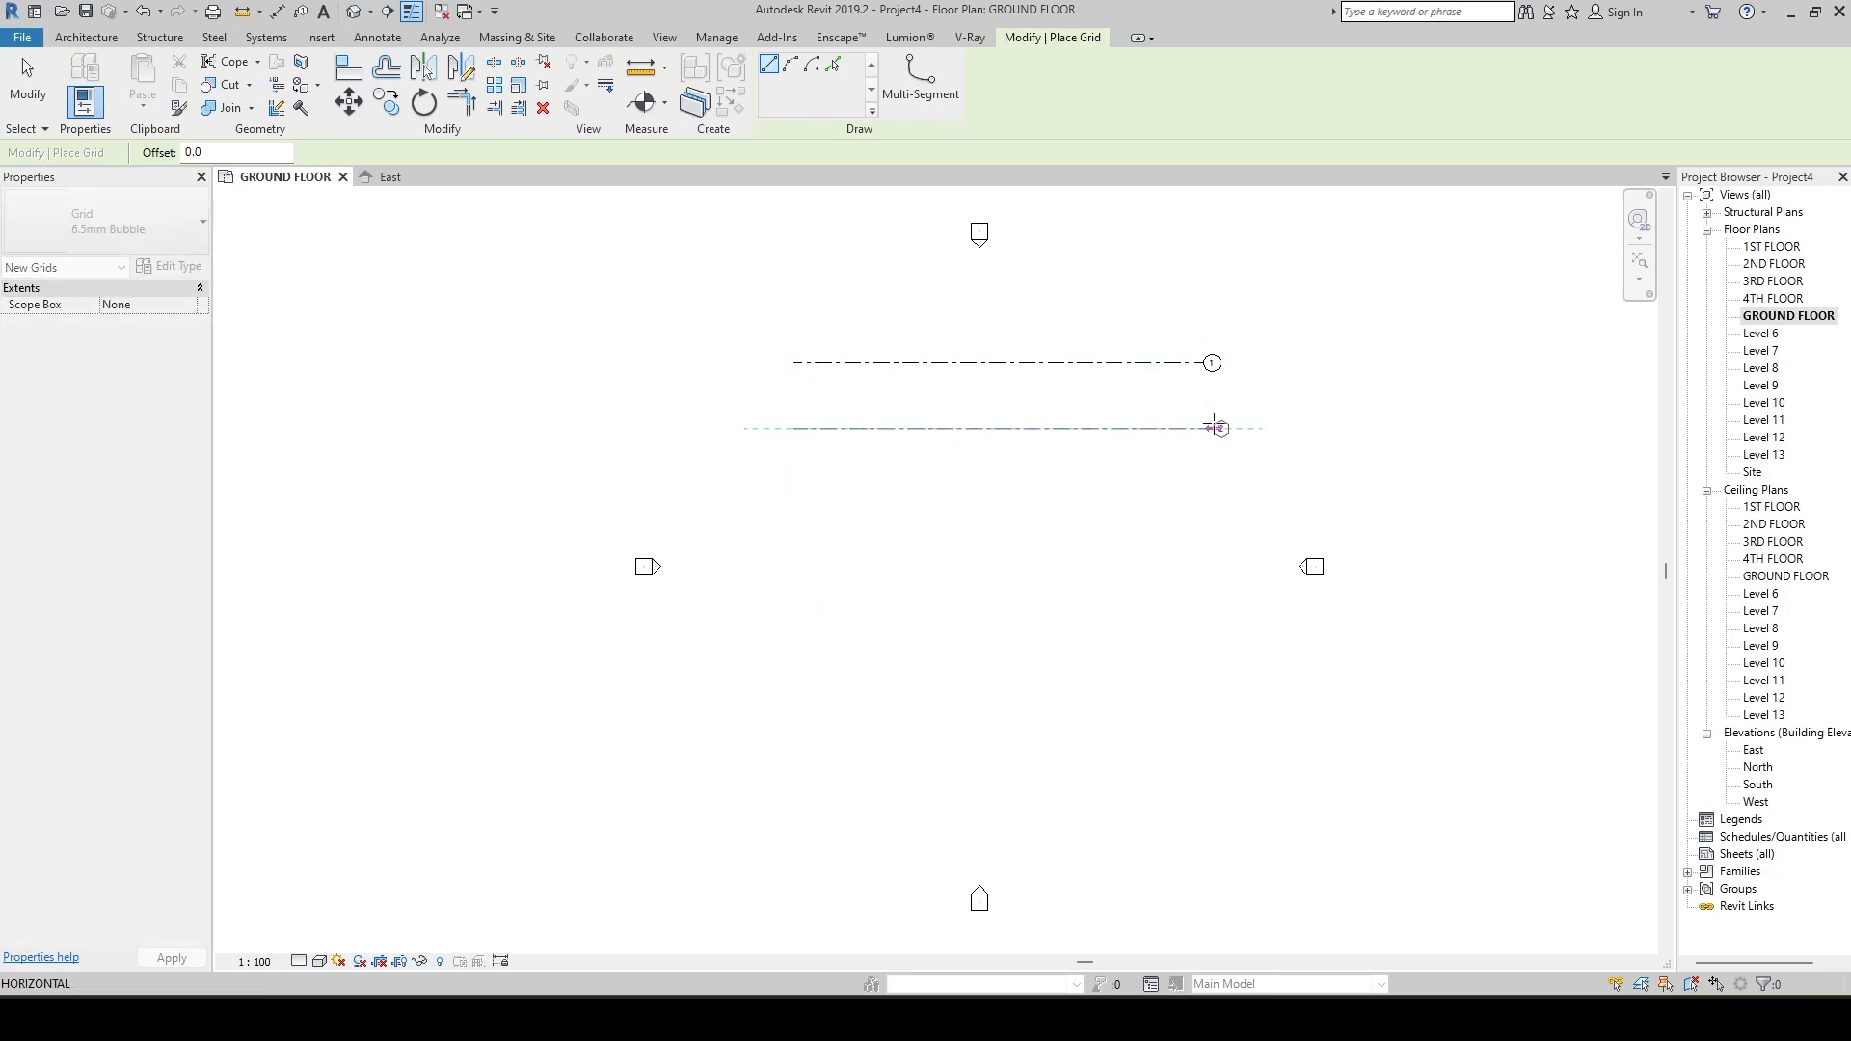
{"action": "left_click", "coordinate": [1205, 428]}
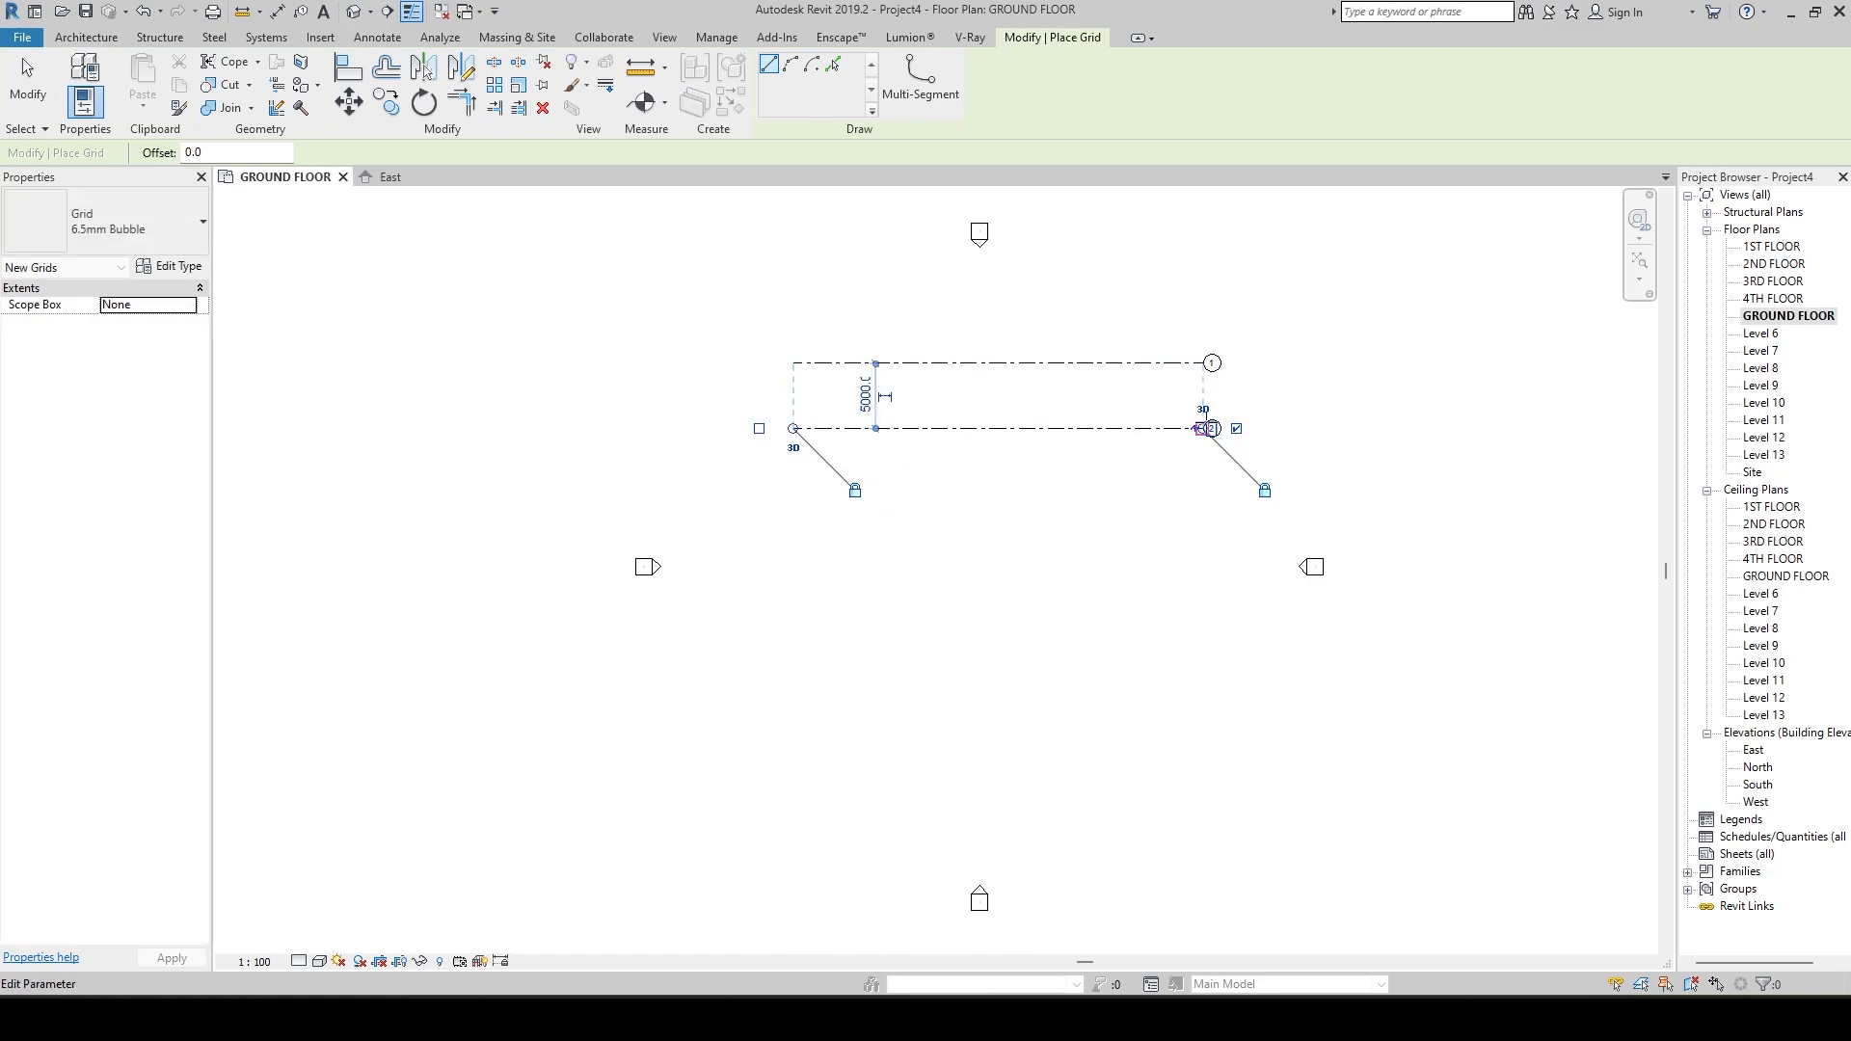
Draw a third horizontal grid line about 5100 mm below grid 2, with its ends aligned to the other grids.
{"action": "scroll", "coordinate": [1004, 430], "scroll_direction": "up", "scroll_amount": 2}
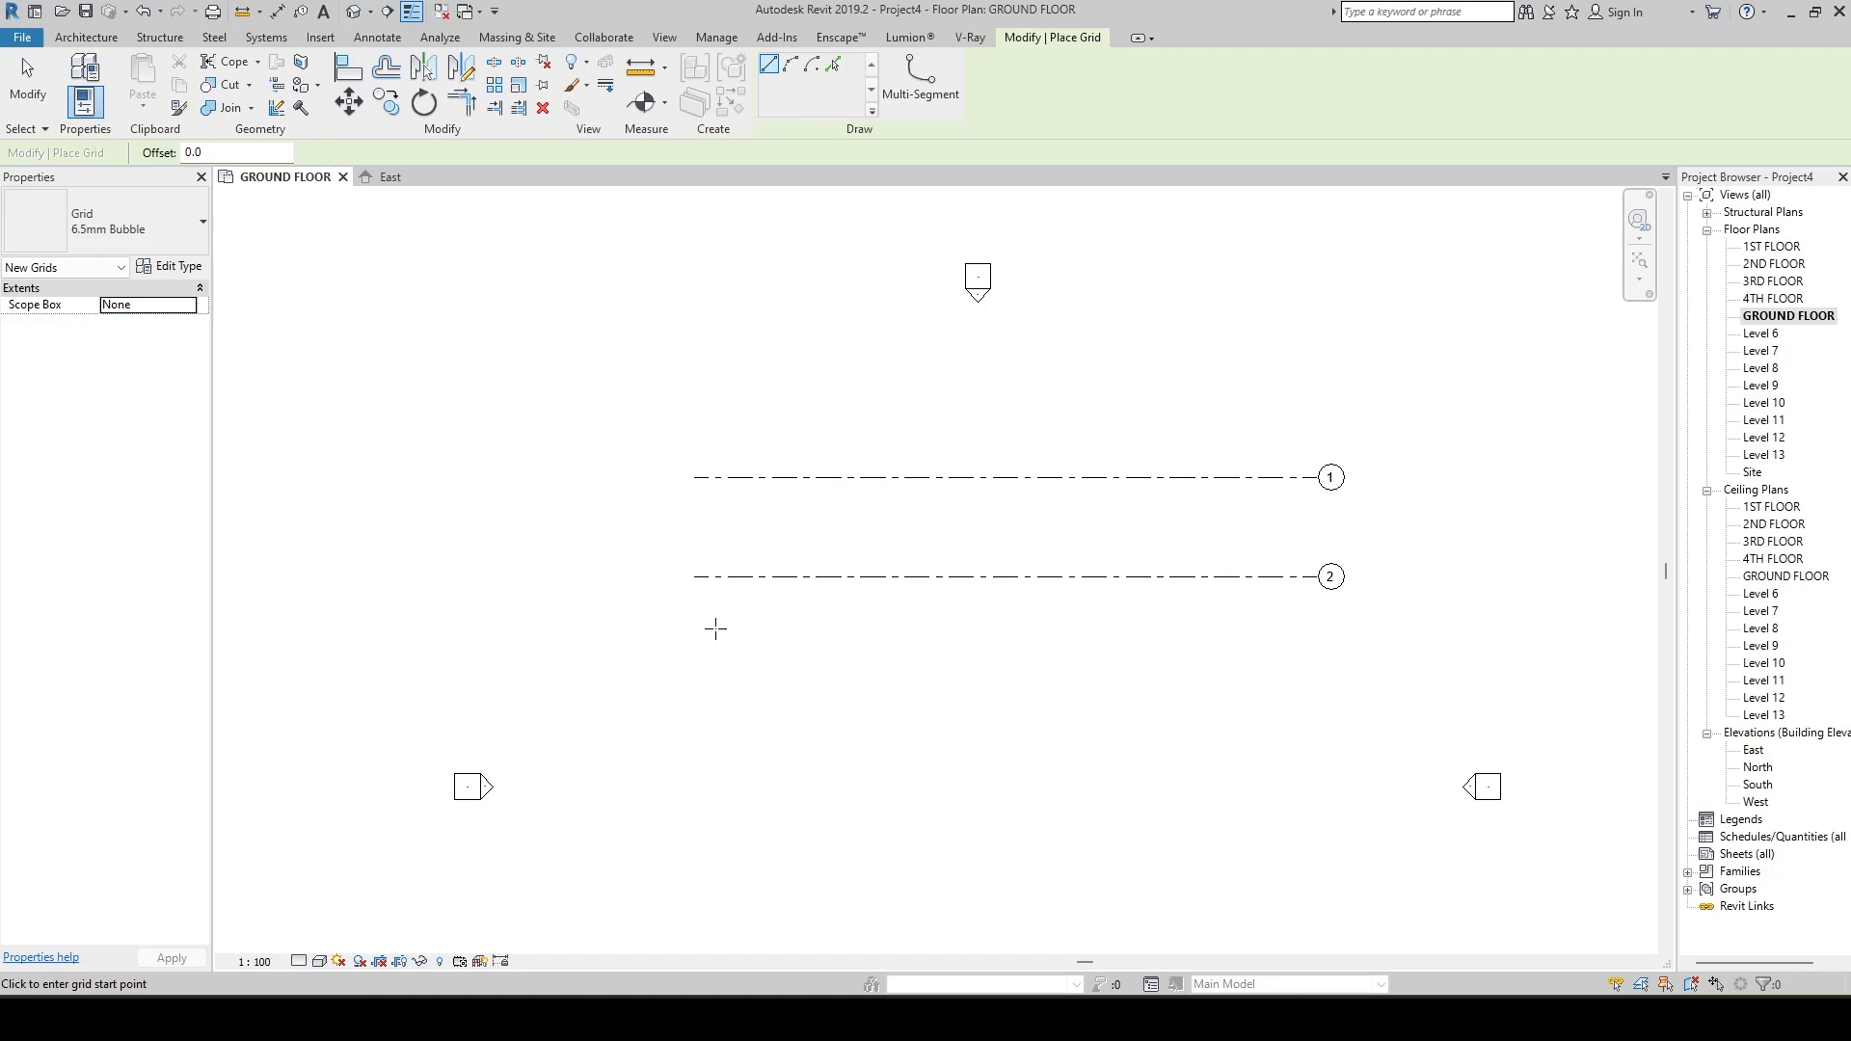
{"action": "left_click", "coordinate": [696, 678]}
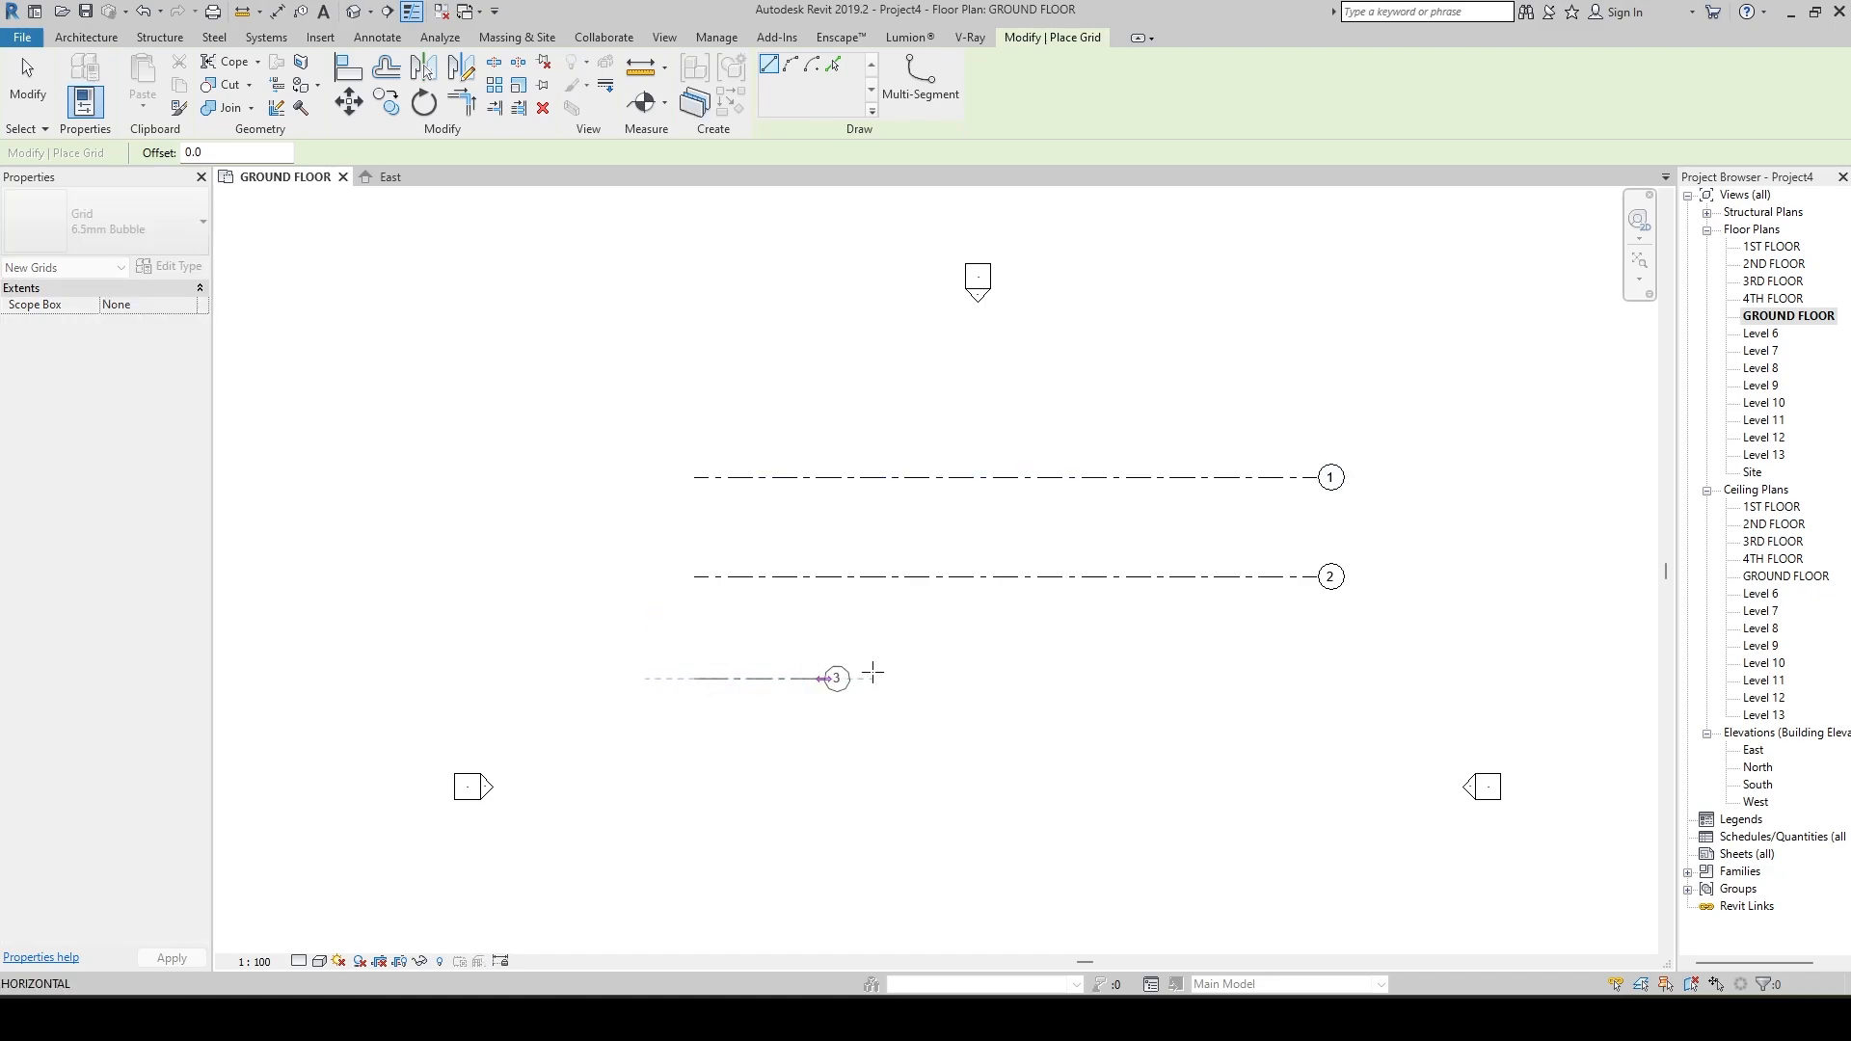
{"action": "left_click", "coordinate": [1316, 678]}
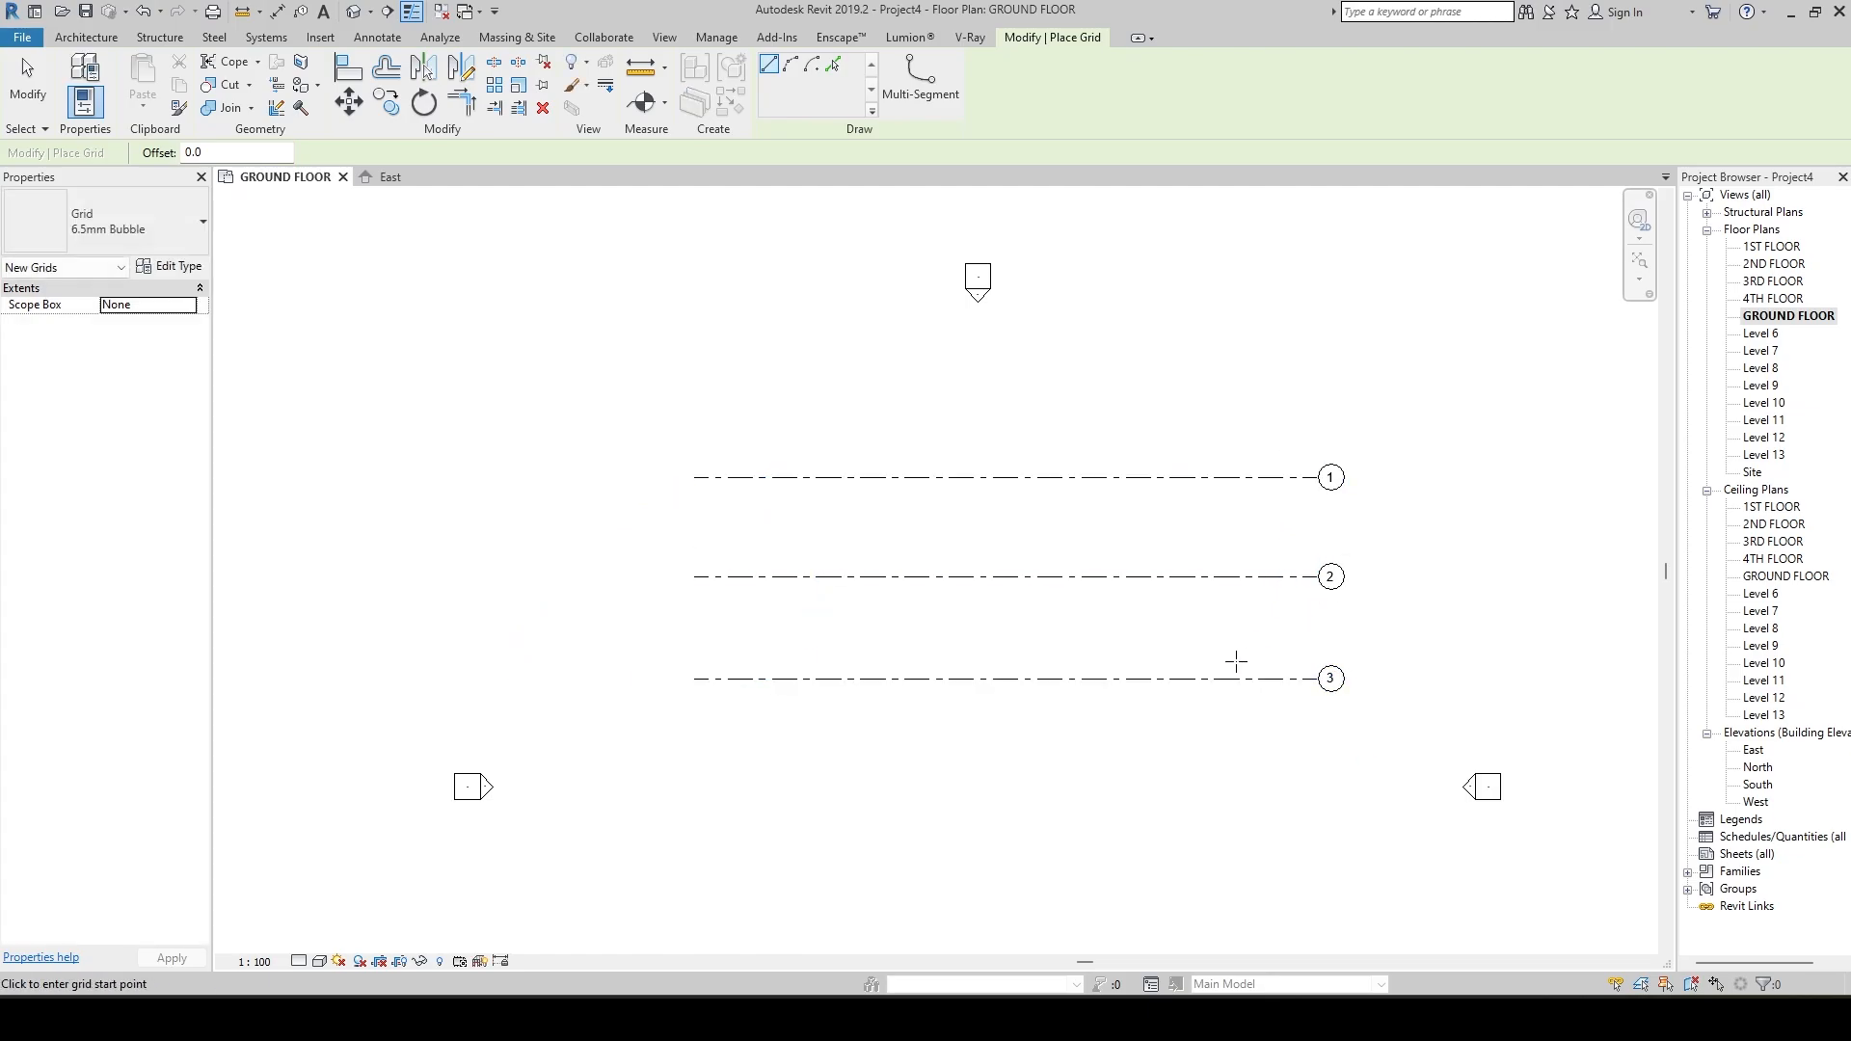
{"action": "key", "text": "Escape"}
{"action": "key", "text": "Escape"}
Delete grid line 3.
{"action": "left_click", "coordinate": [836, 678]}
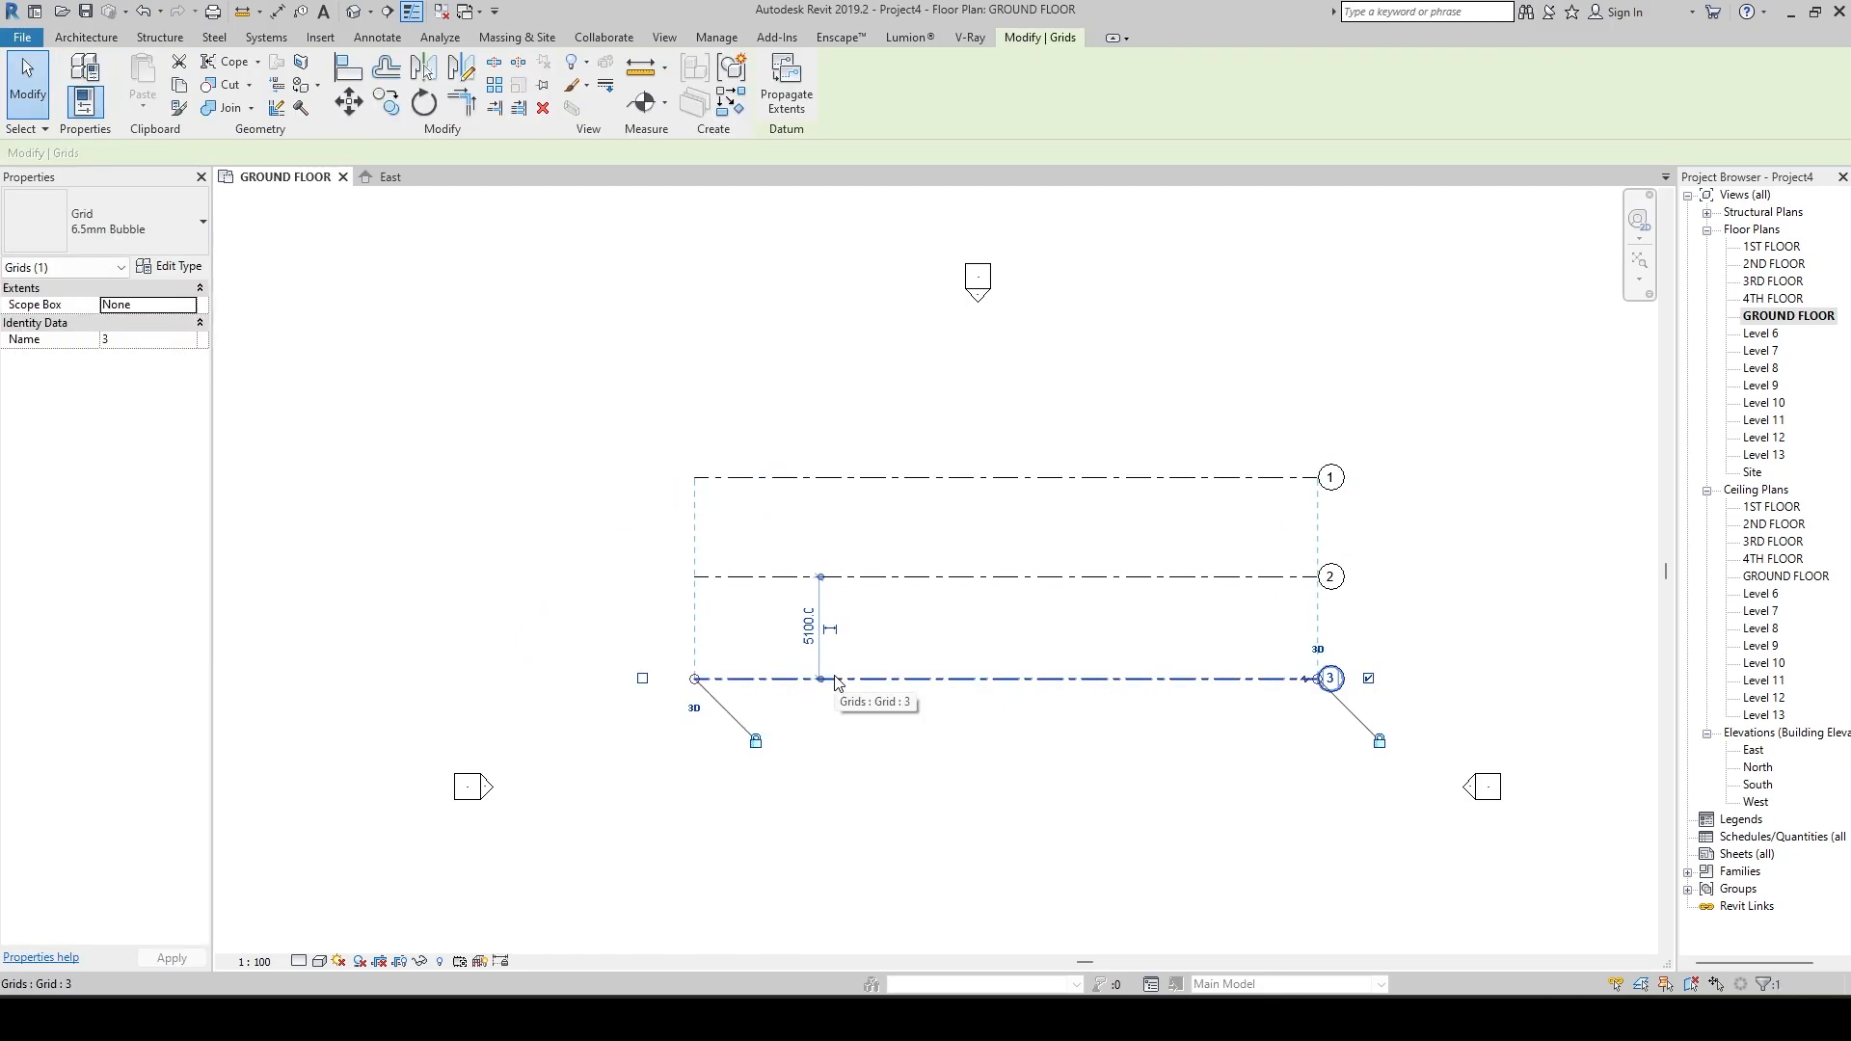
{"action": "key", "text": "Delete"}
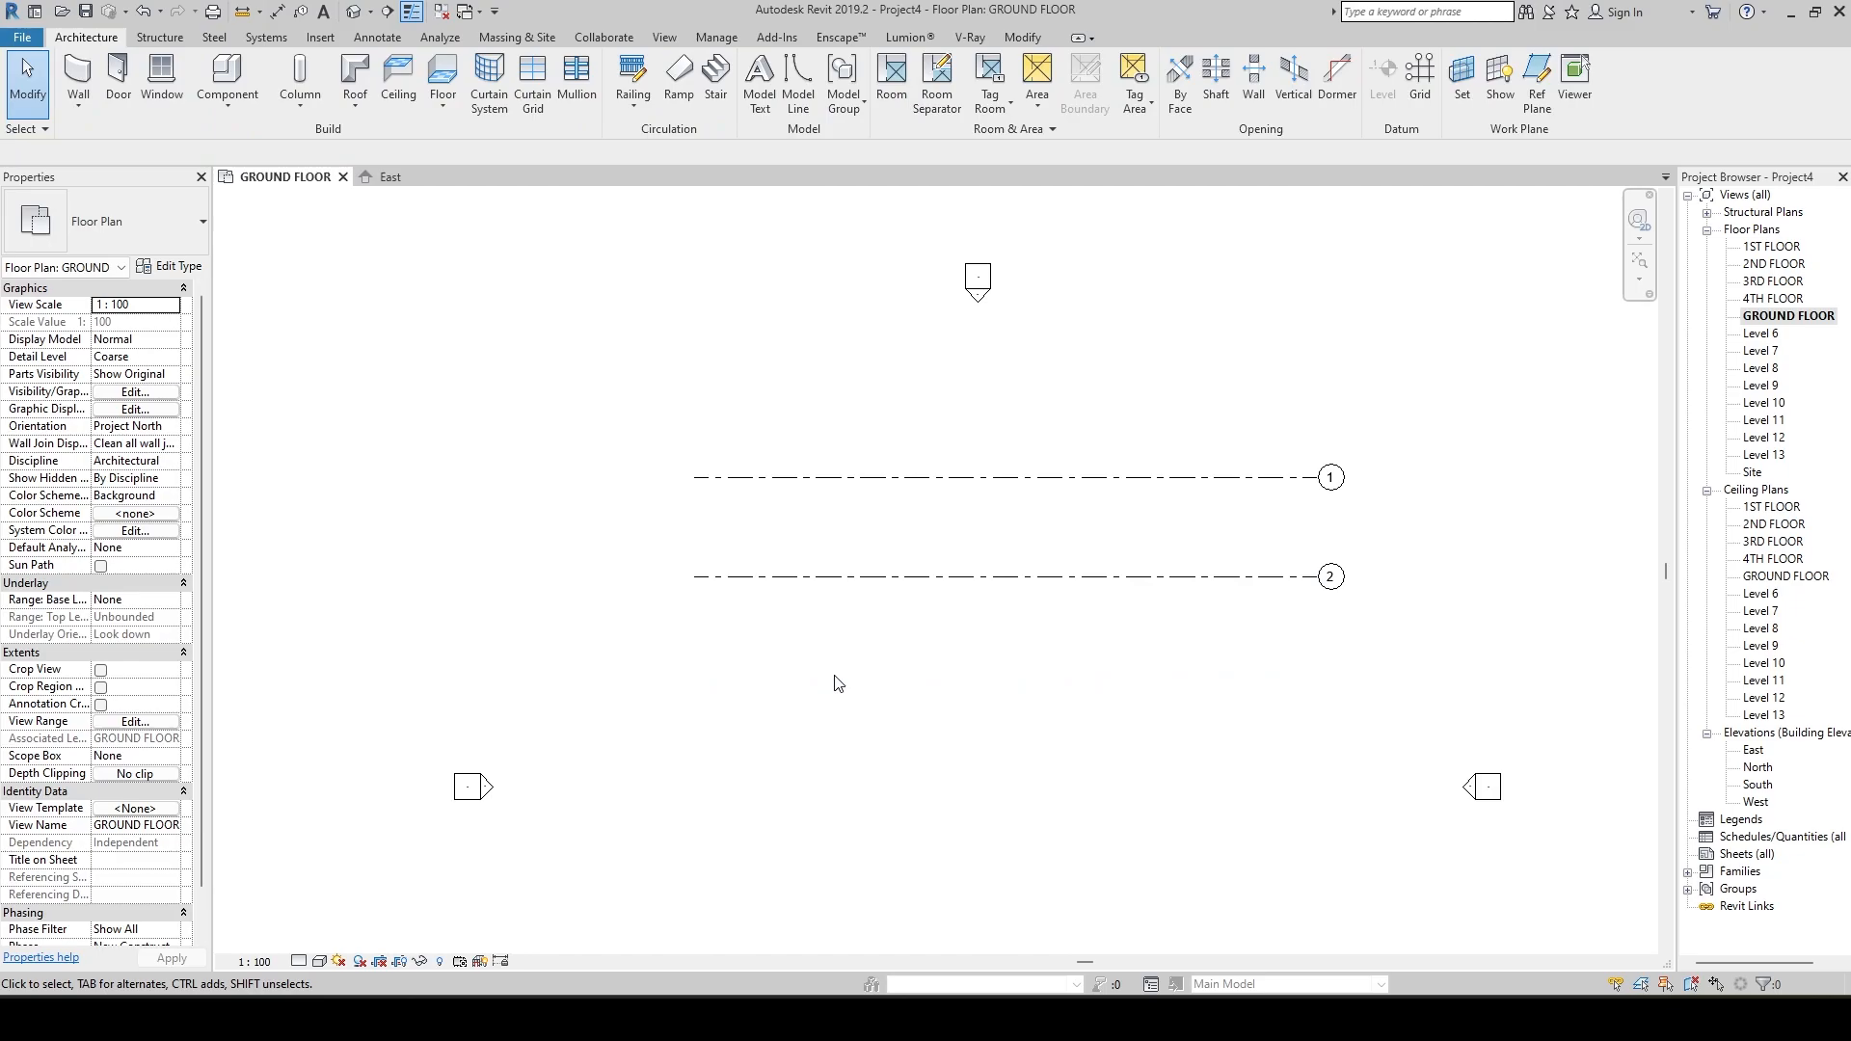
Place a grid line below grid 2 using Pick Lines with an offset of 5000.
{"action": "middle_click_drag", "start_coordinate": [965, 736], "coordinate": [962, 699]}
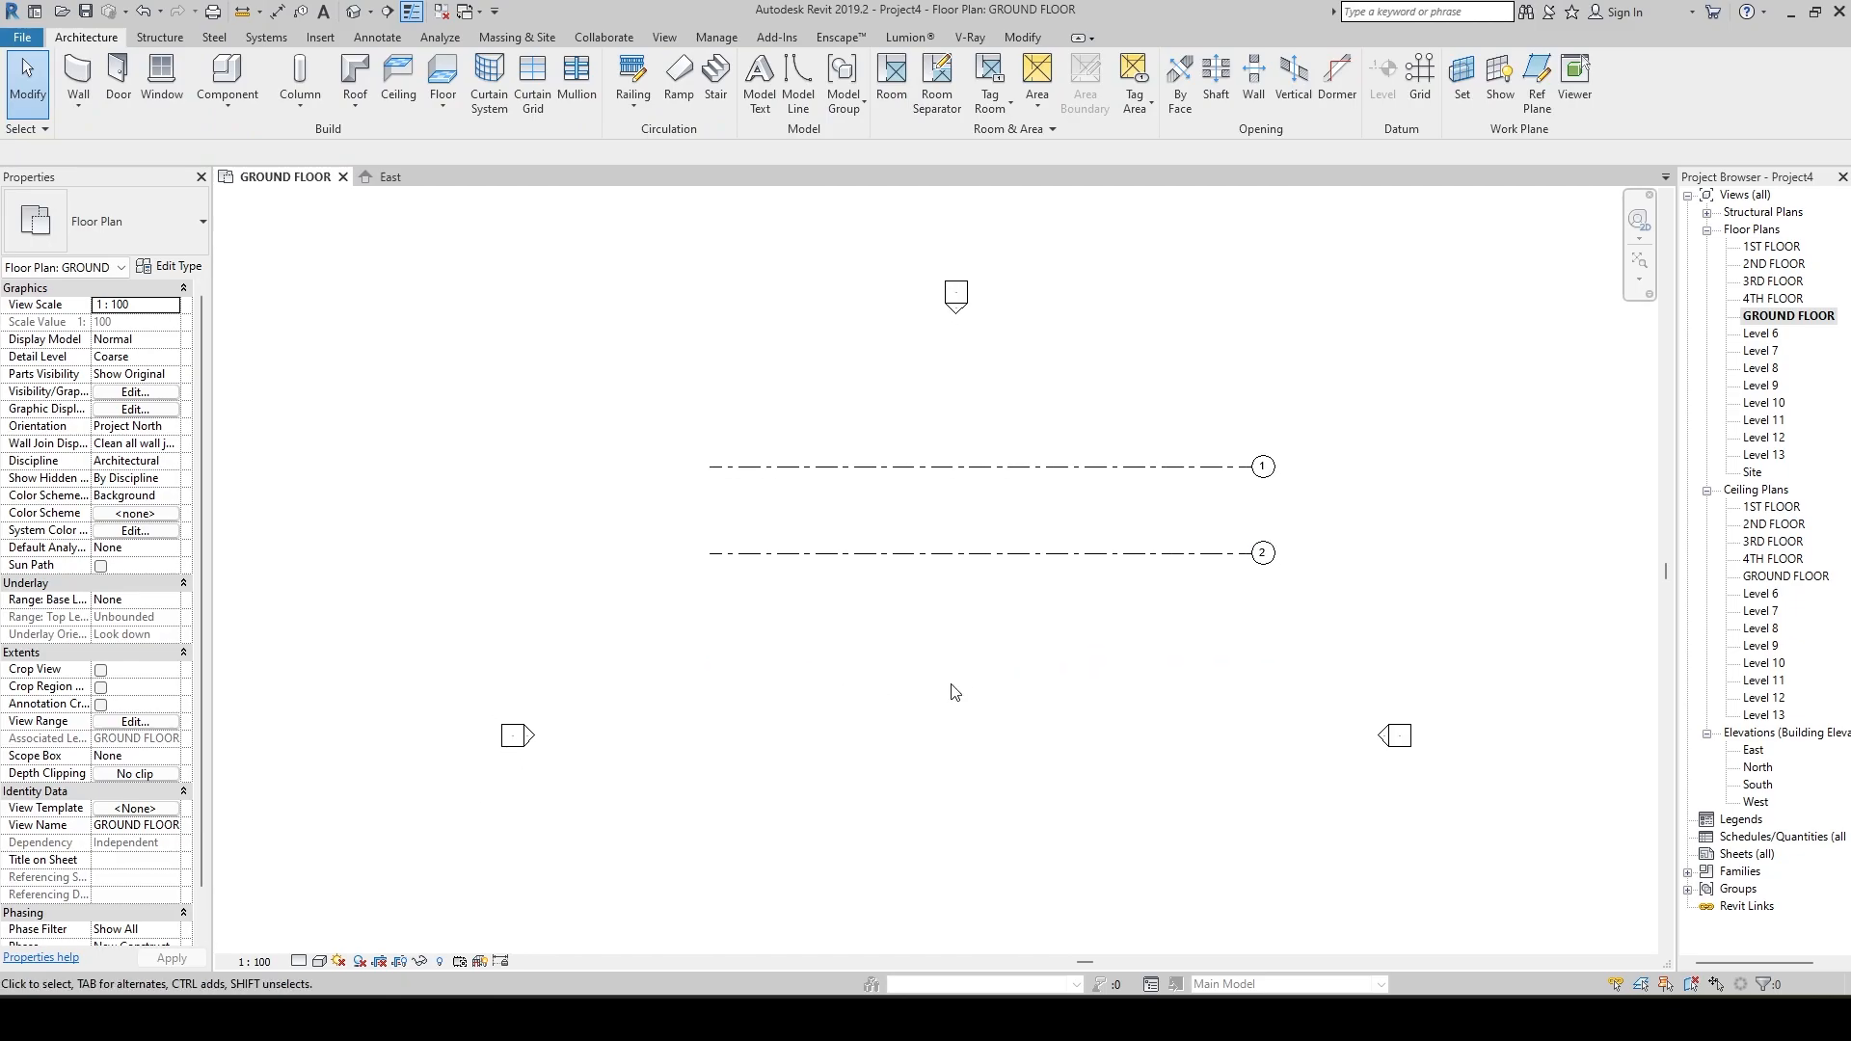
{"action": "scroll", "coordinate": [1084, 757], "scroll_direction": "down", "scroll_amount": 1}
{"action": "middle_click_drag", "start_coordinate": [1084, 757], "coordinate": [1070, 665]}
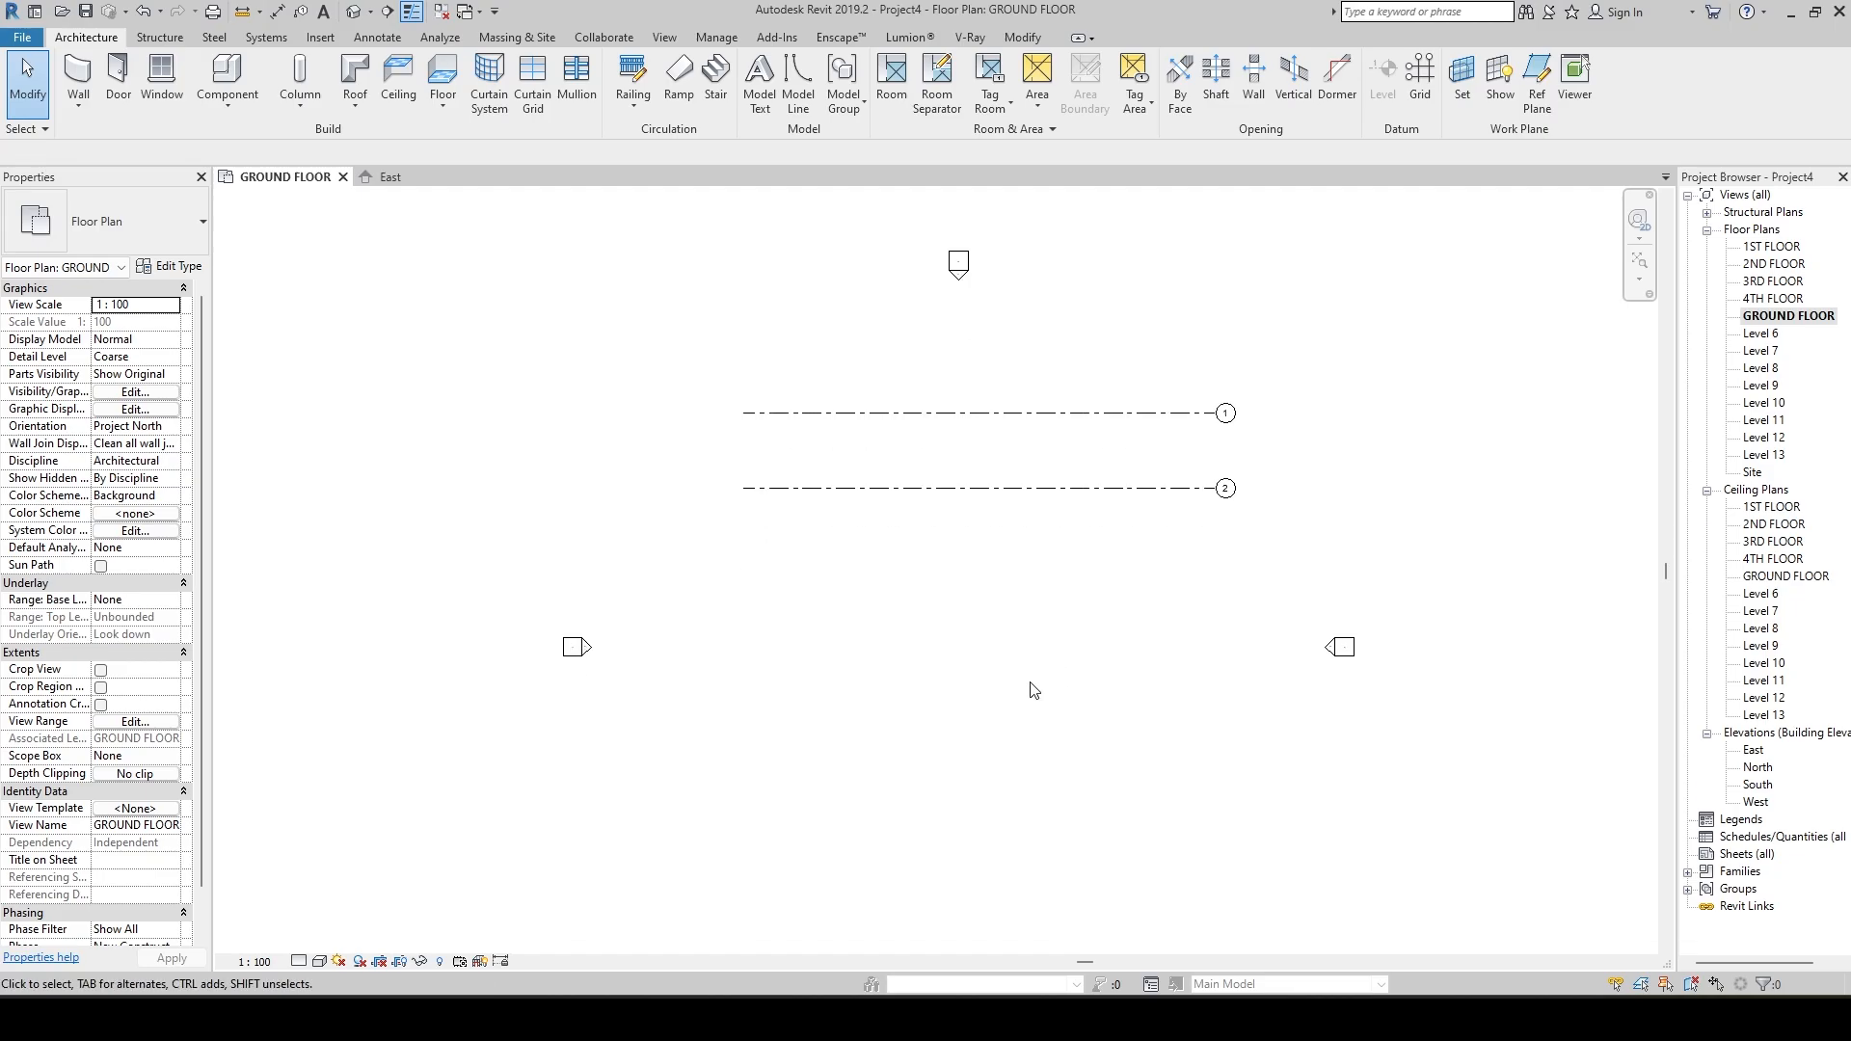
{"action": "left_click", "coordinate": [797, 497]}
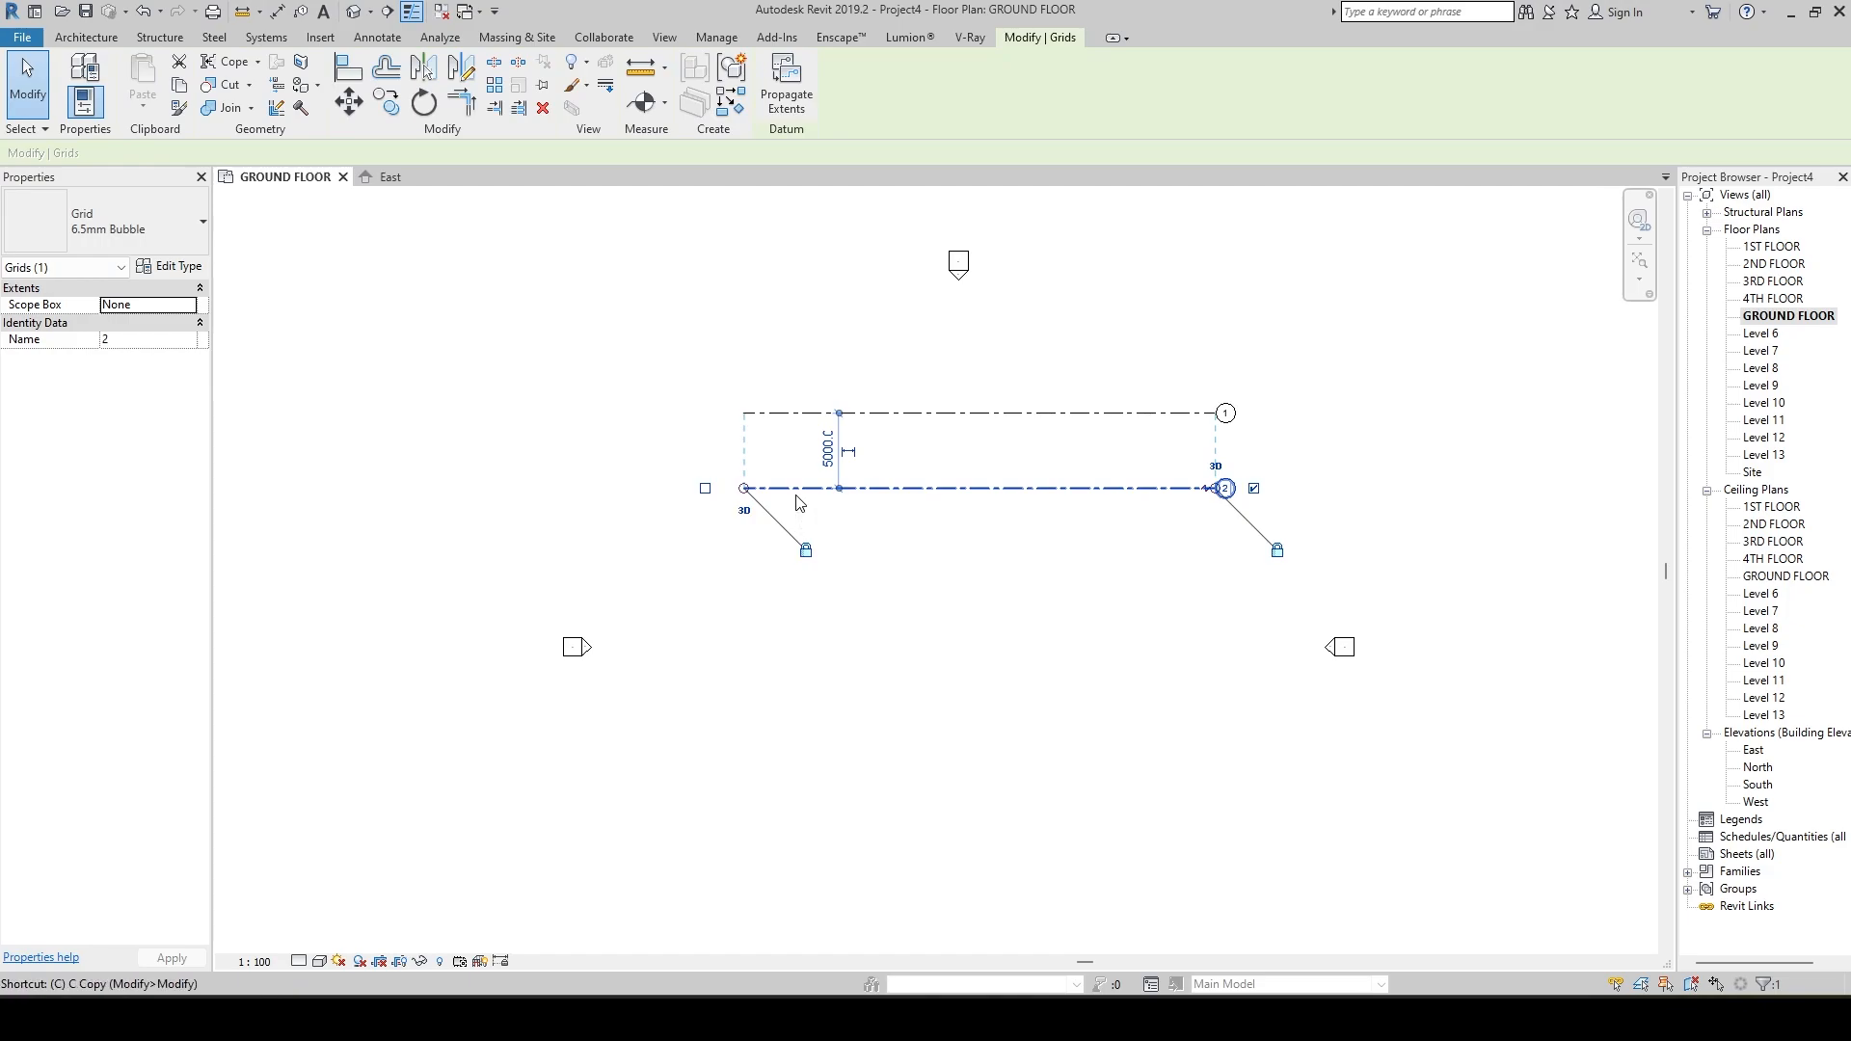
{"action": "key", "text": "g"}
{"action": "key", "text": "r"}
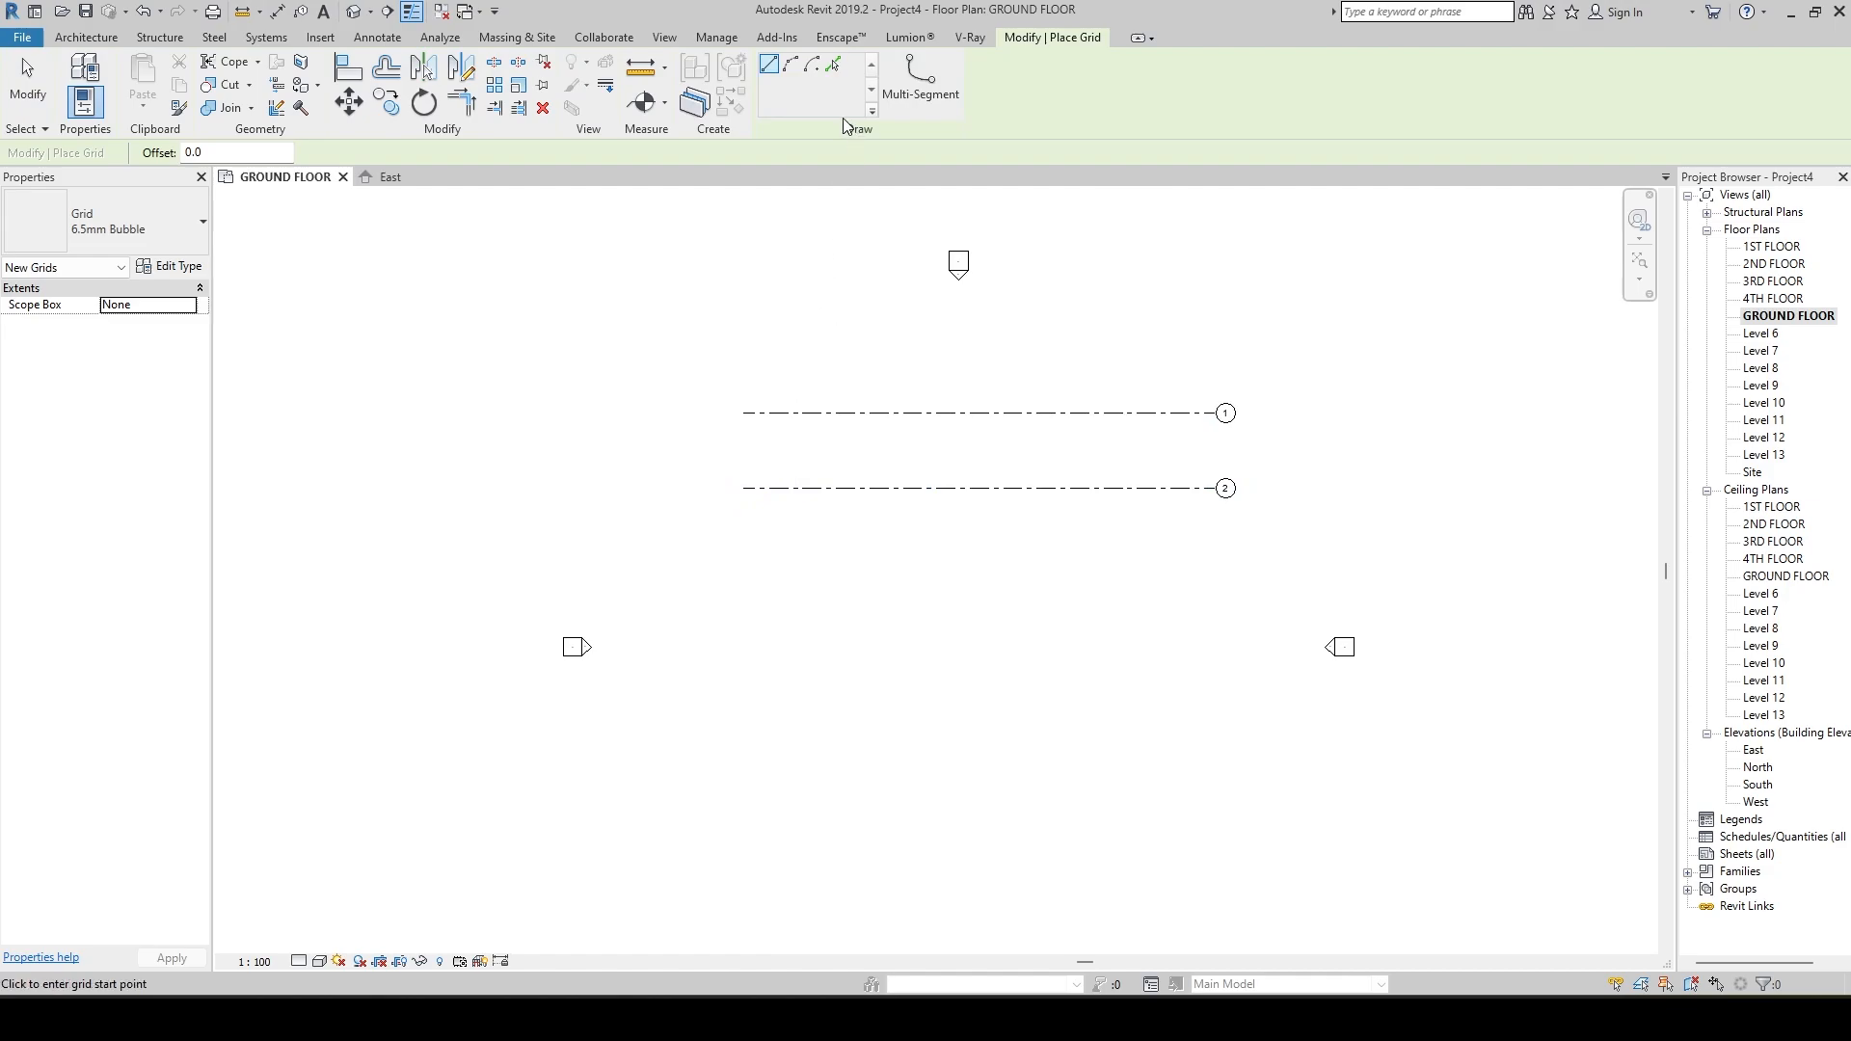
{"action": "left_click", "coordinate": [834, 65]}
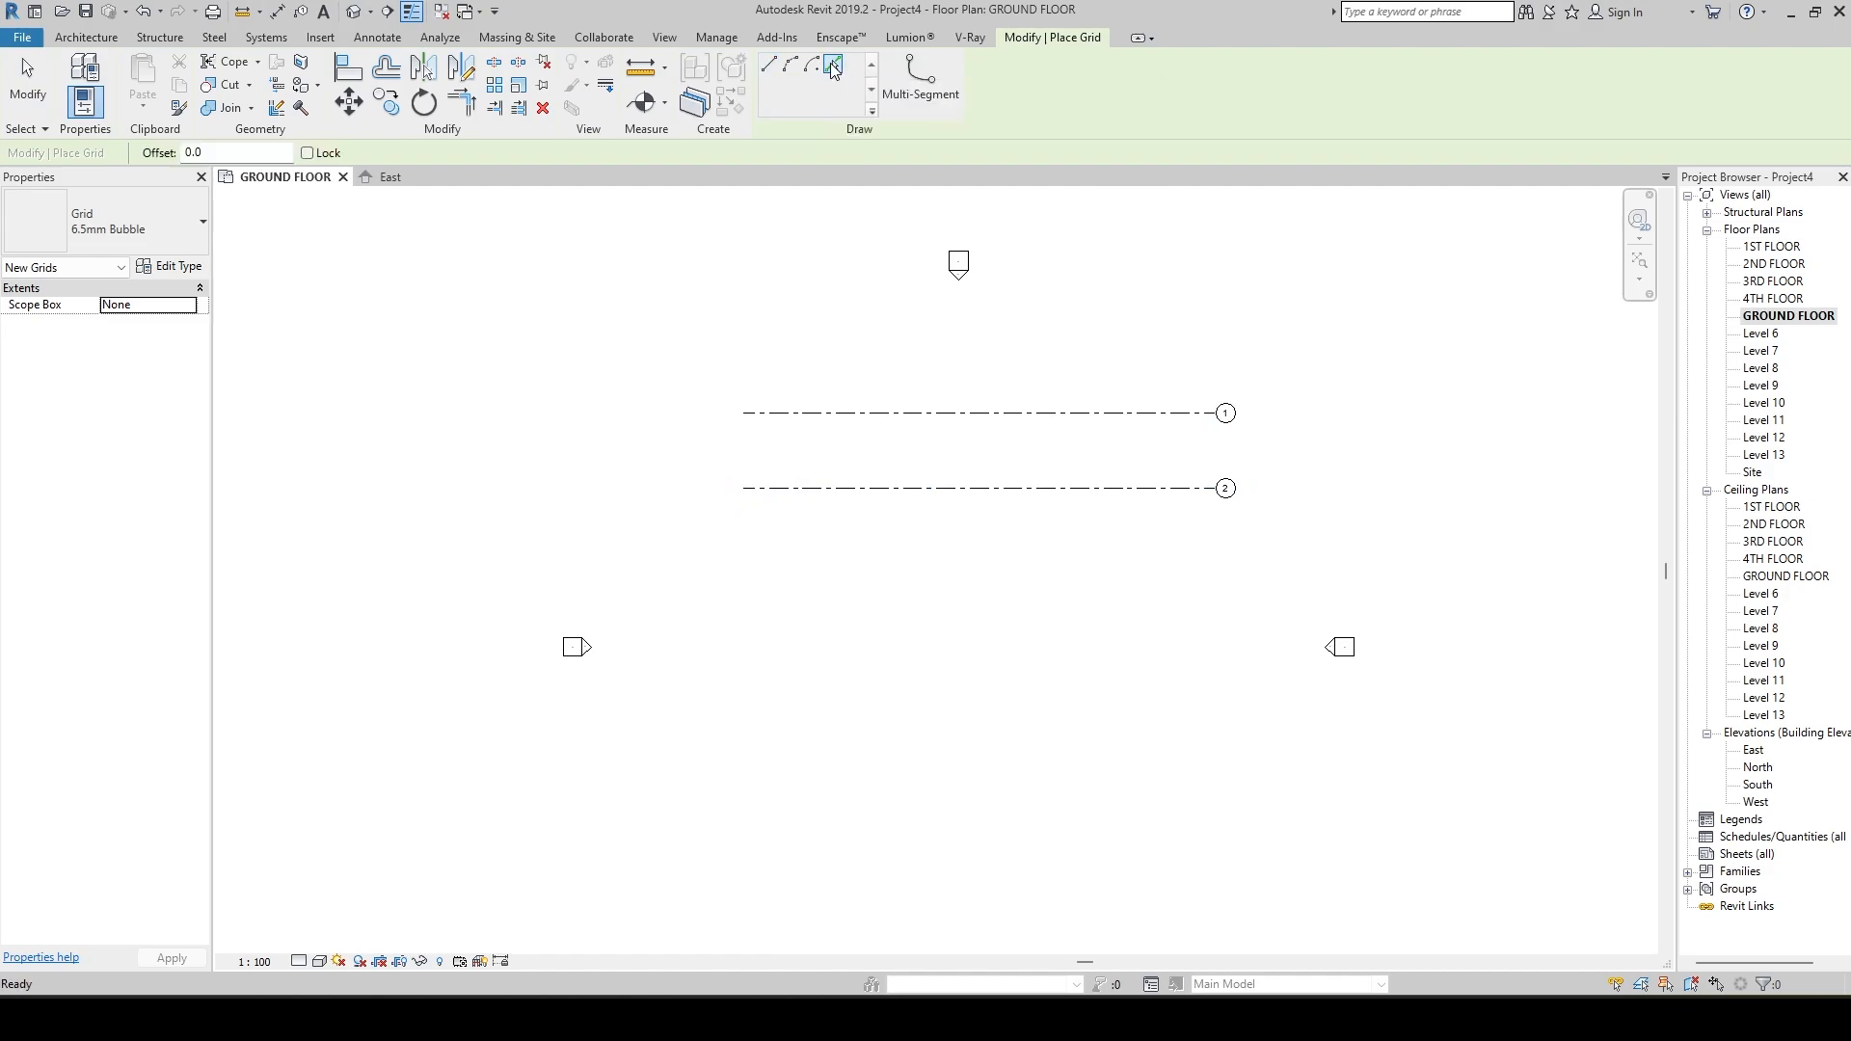
{"action": "left_click", "coordinate": [250, 154]}
{"action": "type", "text": "5000.0"}
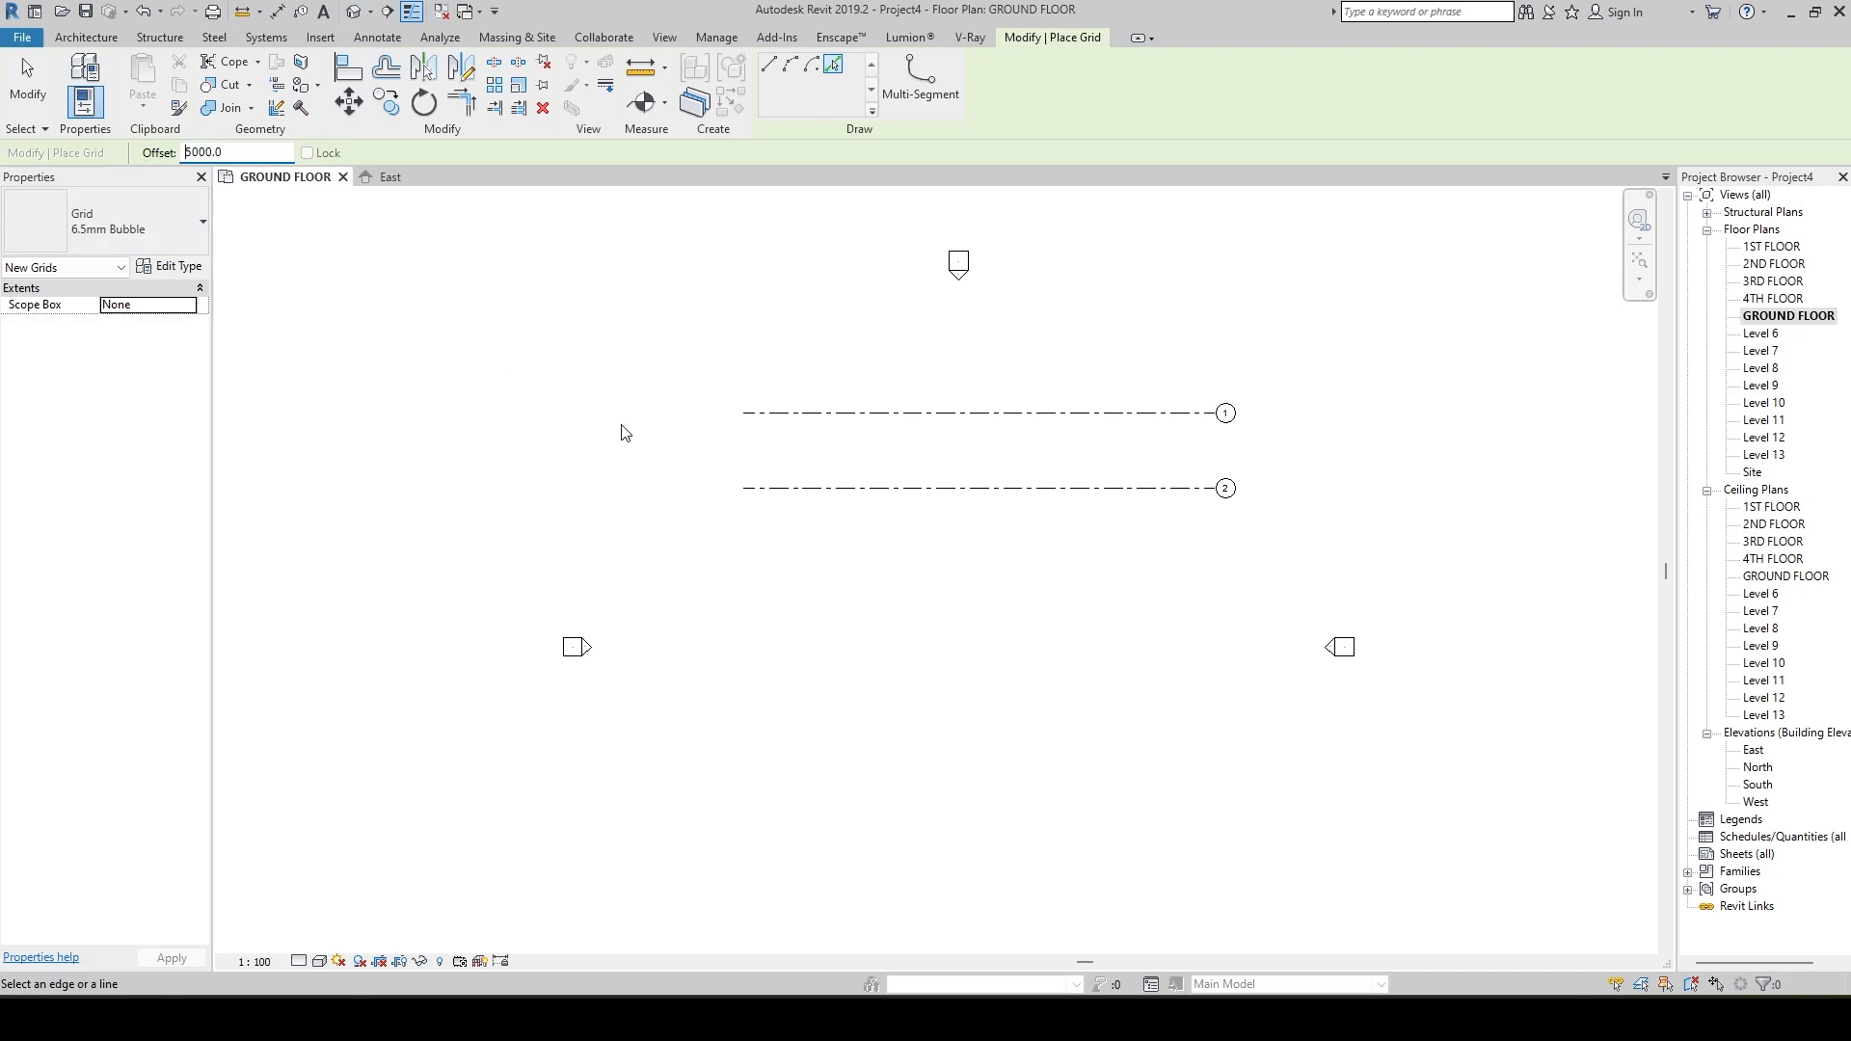
{"action": "left_click", "coordinate": [754, 500]}
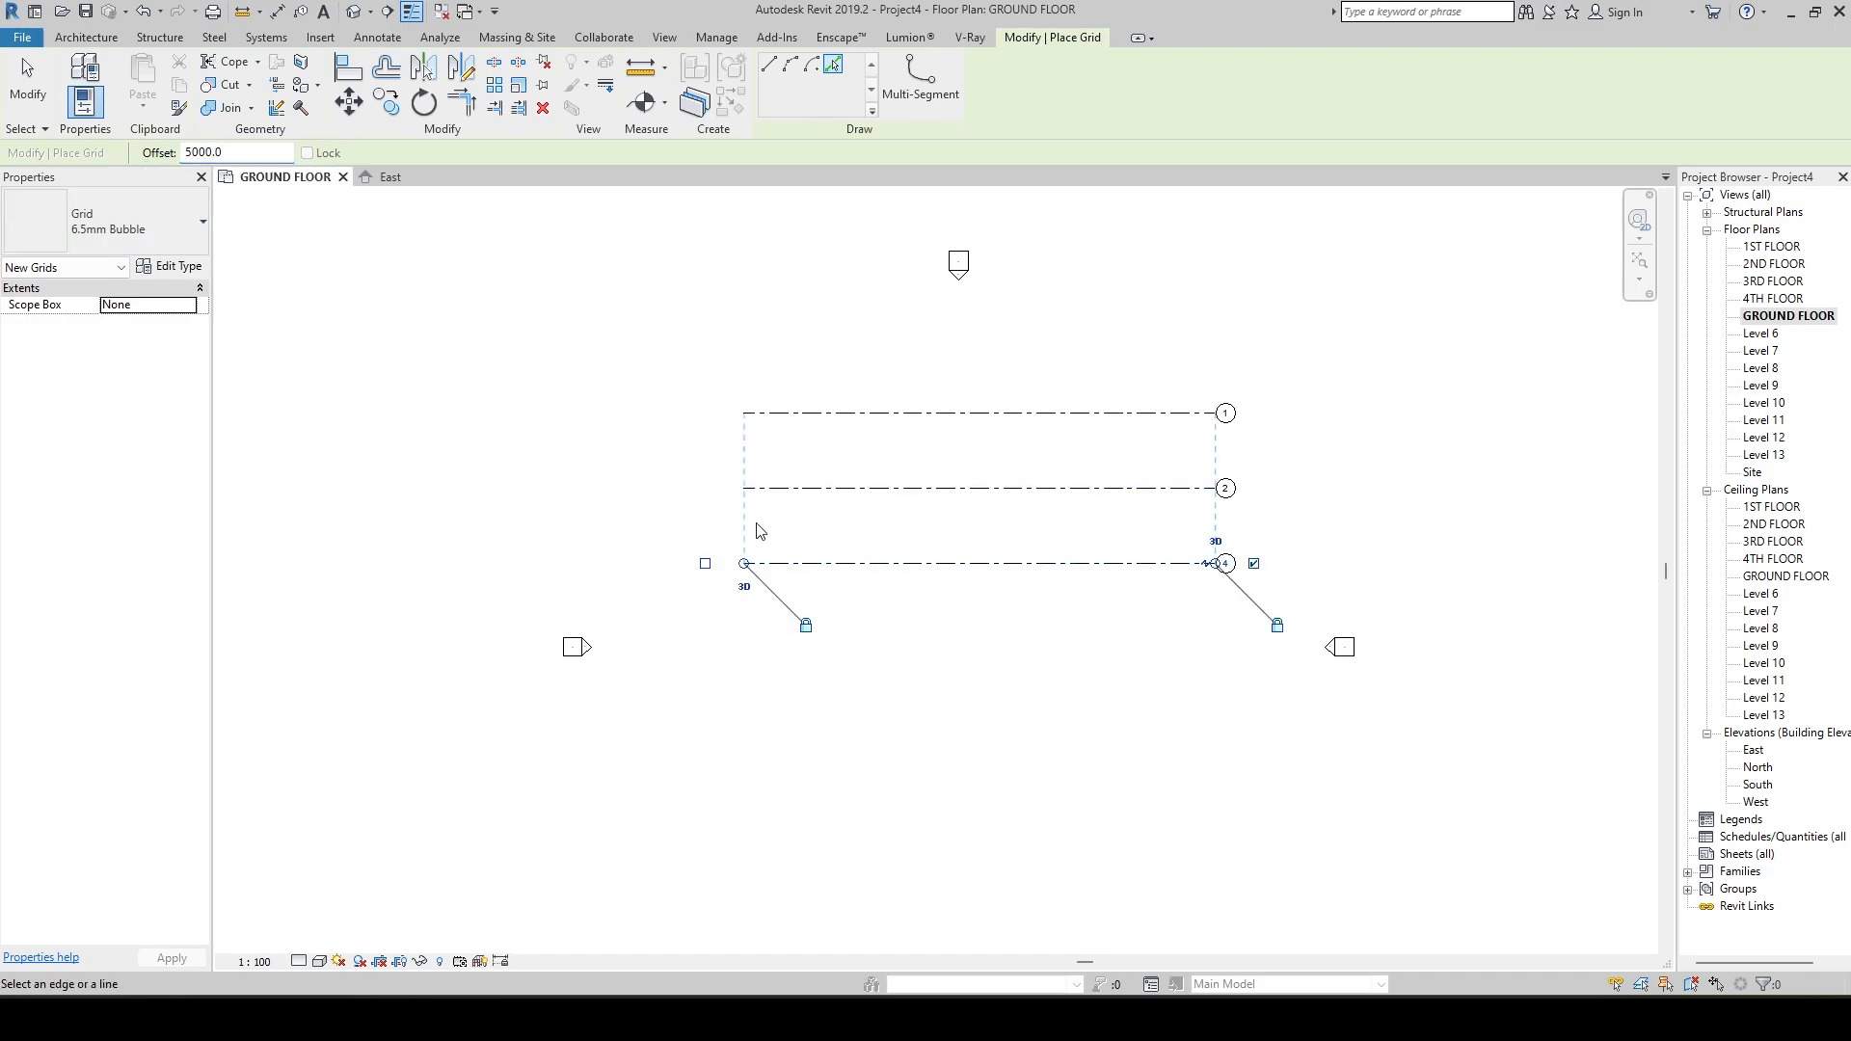
Add four more horizontal grid lines downward, each picked from the previous grid at the 5000 offset.
{"action": "left_click", "coordinate": [770, 605]}
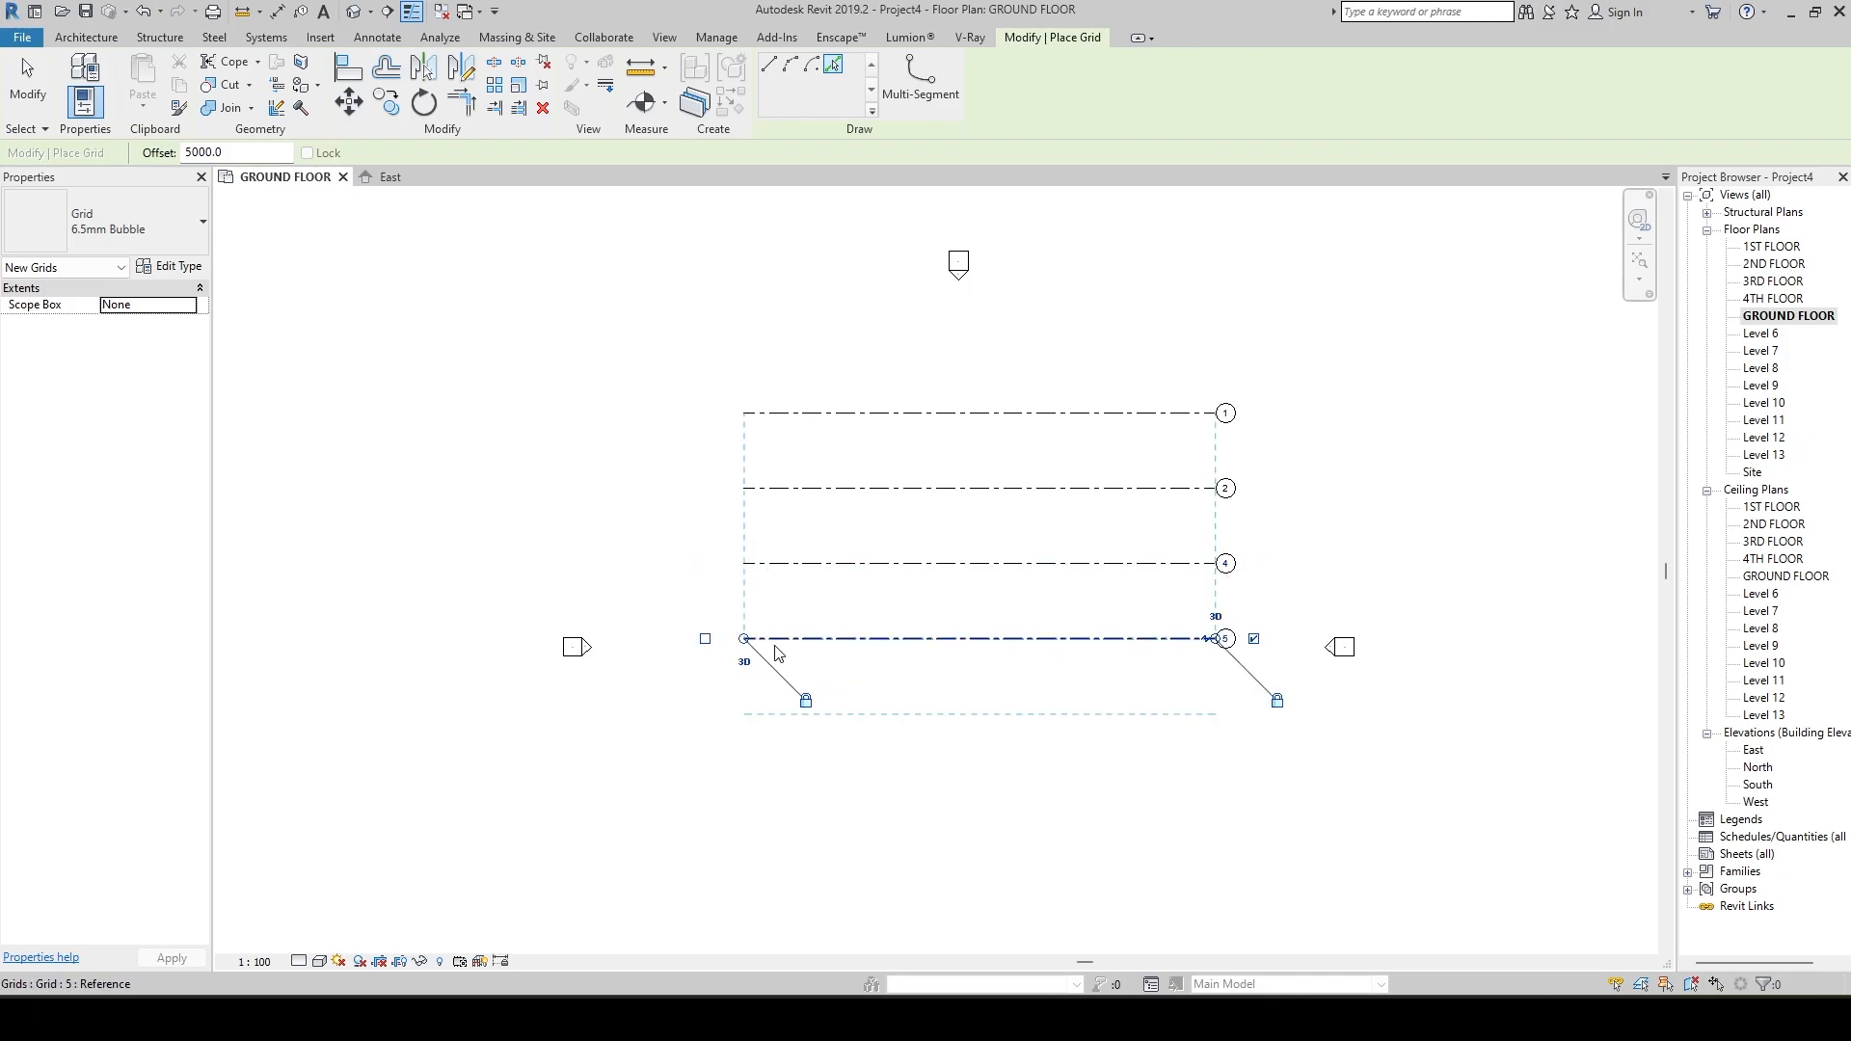
{"action": "left_click", "coordinate": [781, 646]}
{"action": "left_click", "coordinate": [794, 726]}
{"action": "middle_click_drag", "start_coordinate": [814, 678], "coordinate": [839, 499]}
{"action": "left_click", "coordinate": [824, 625]}
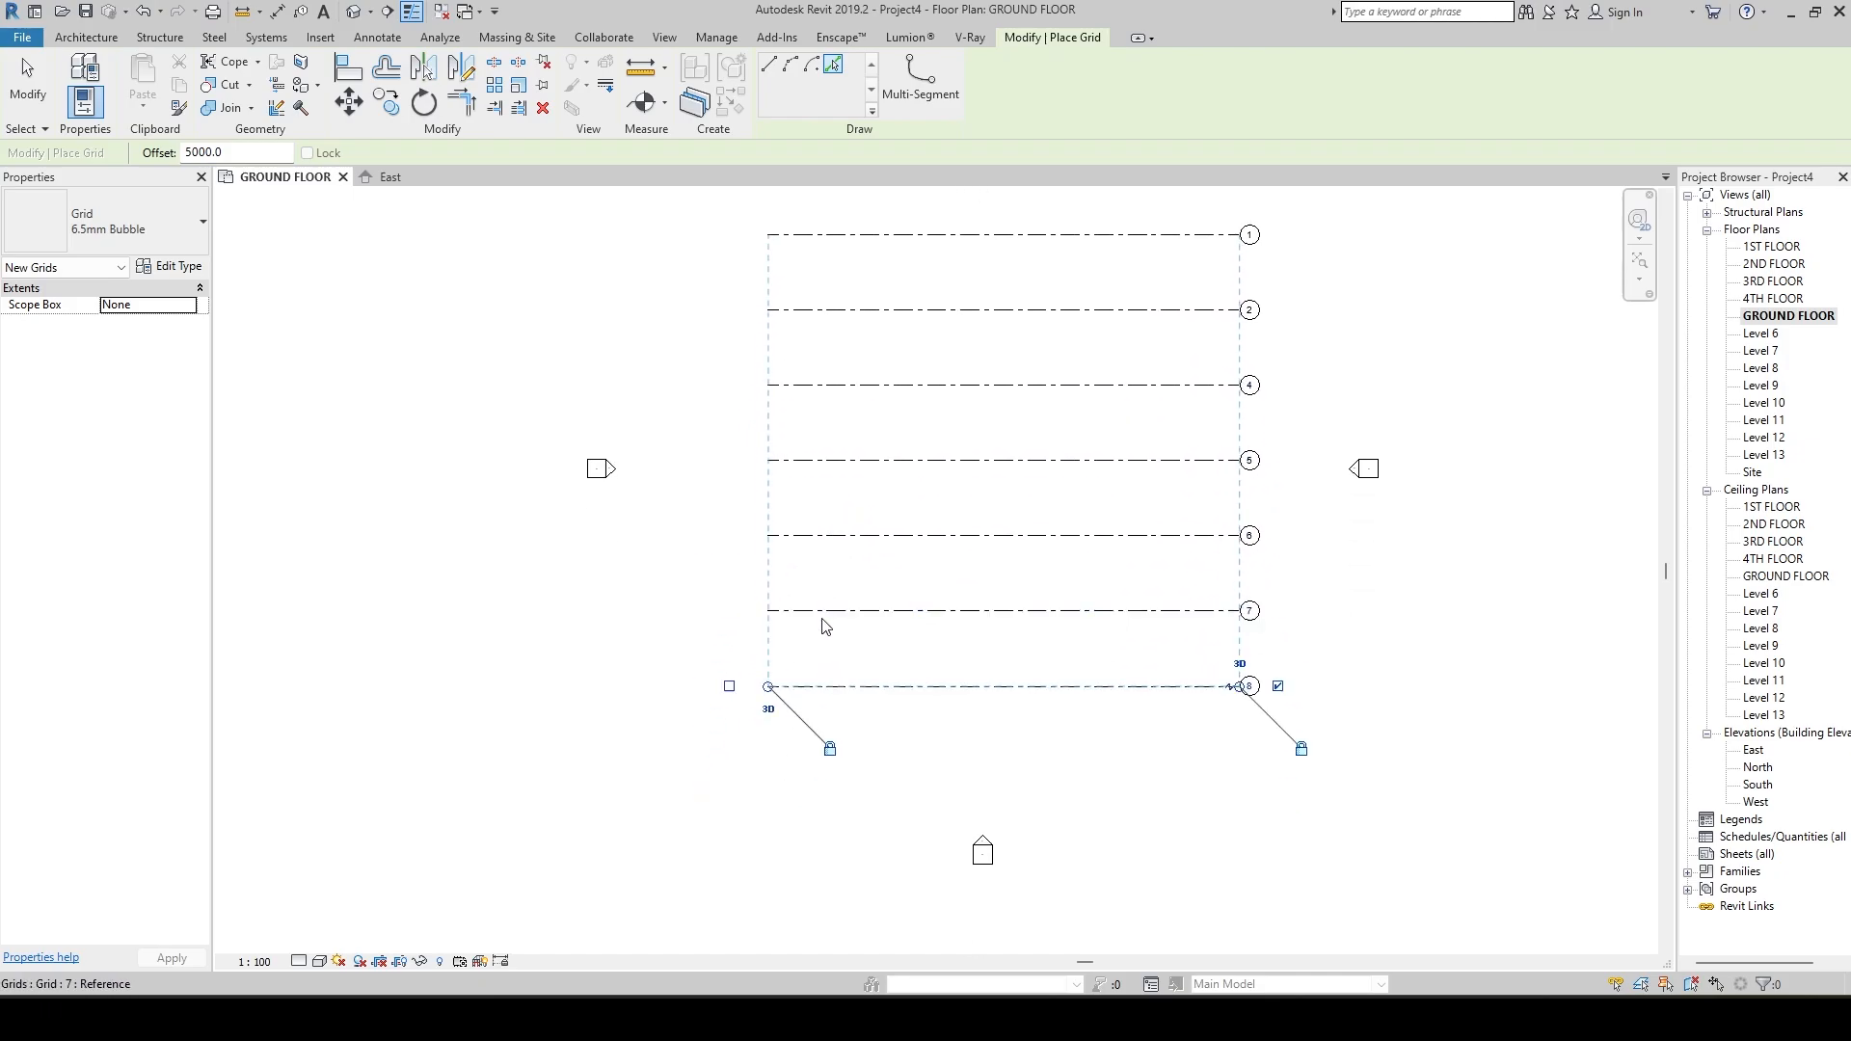
Add one more horizontal grid line below grid 8 at the 5000 offset and finish placing grids.
{"action": "left_click", "coordinate": [814, 699]}
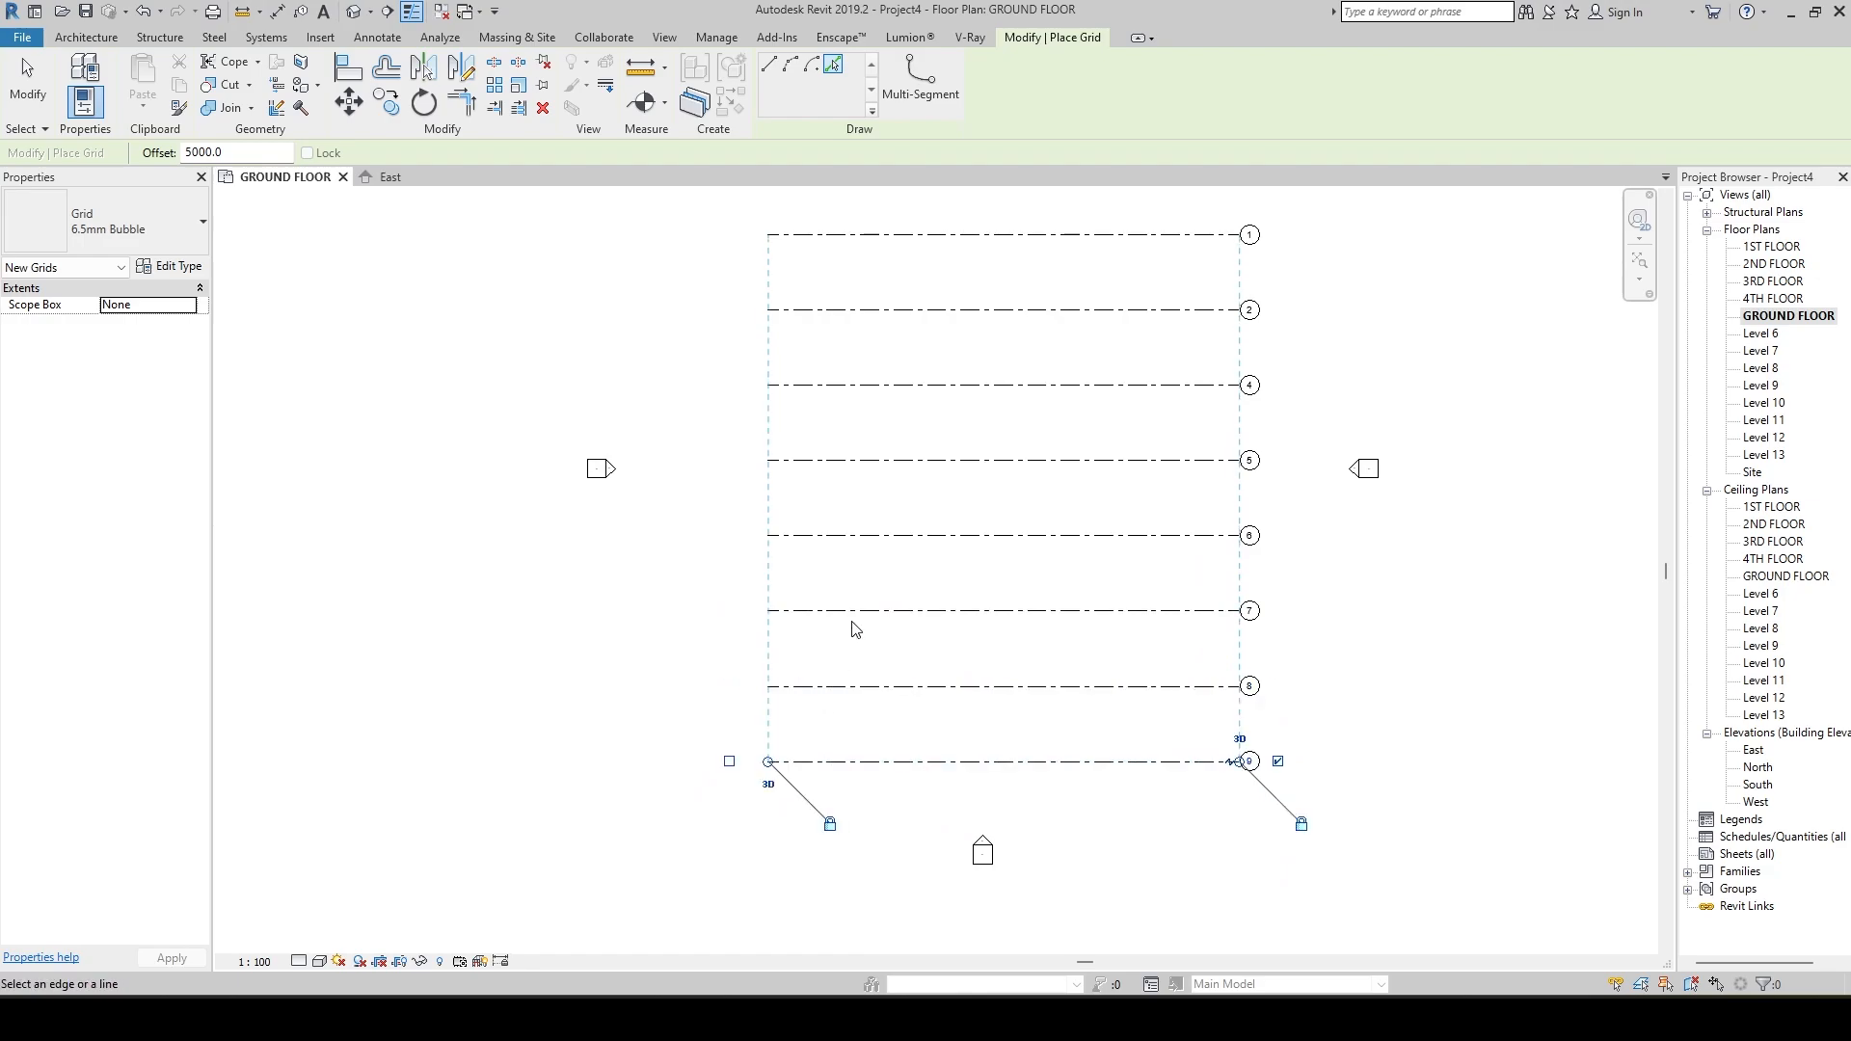
{"action": "scroll", "coordinate": [853, 598], "scroll_direction": "down", "scroll_amount": 1}
{"action": "key", "text": "Escape"}
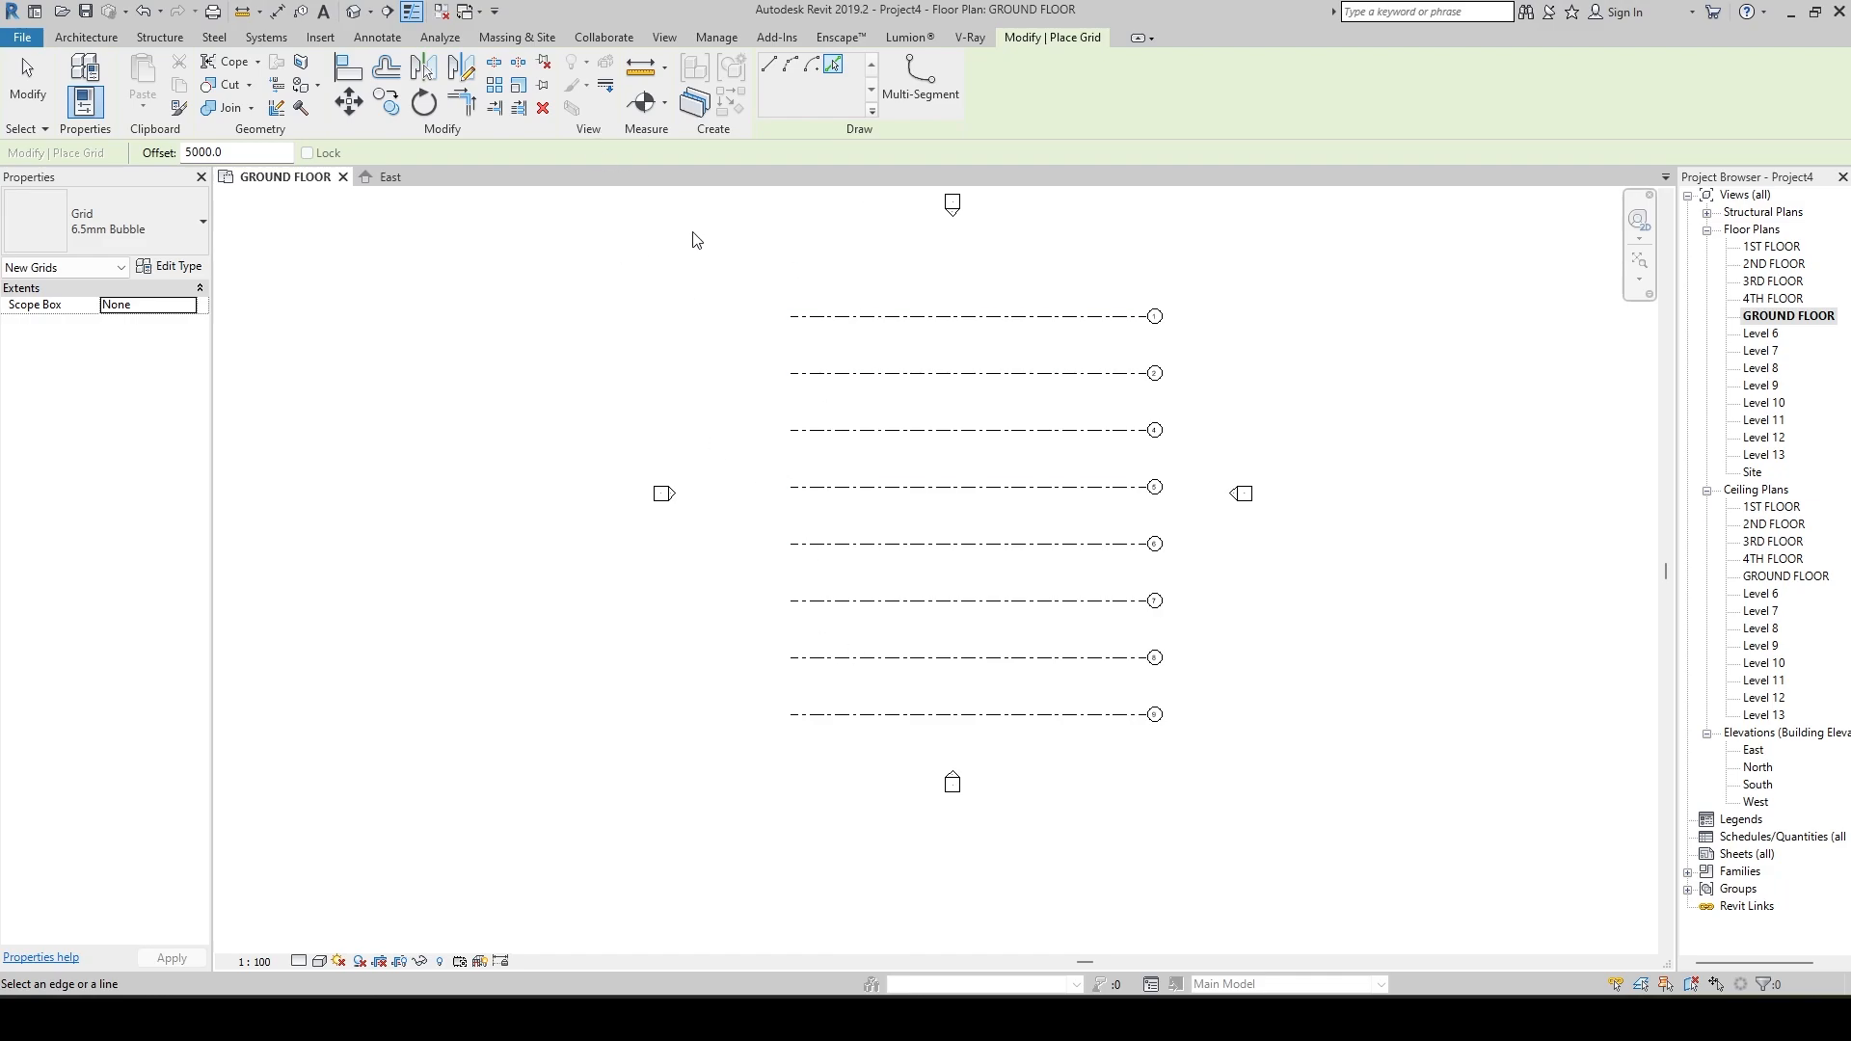
{"action": "key", "text": "Escape"}
{"action": "key", "text": "Escape"}
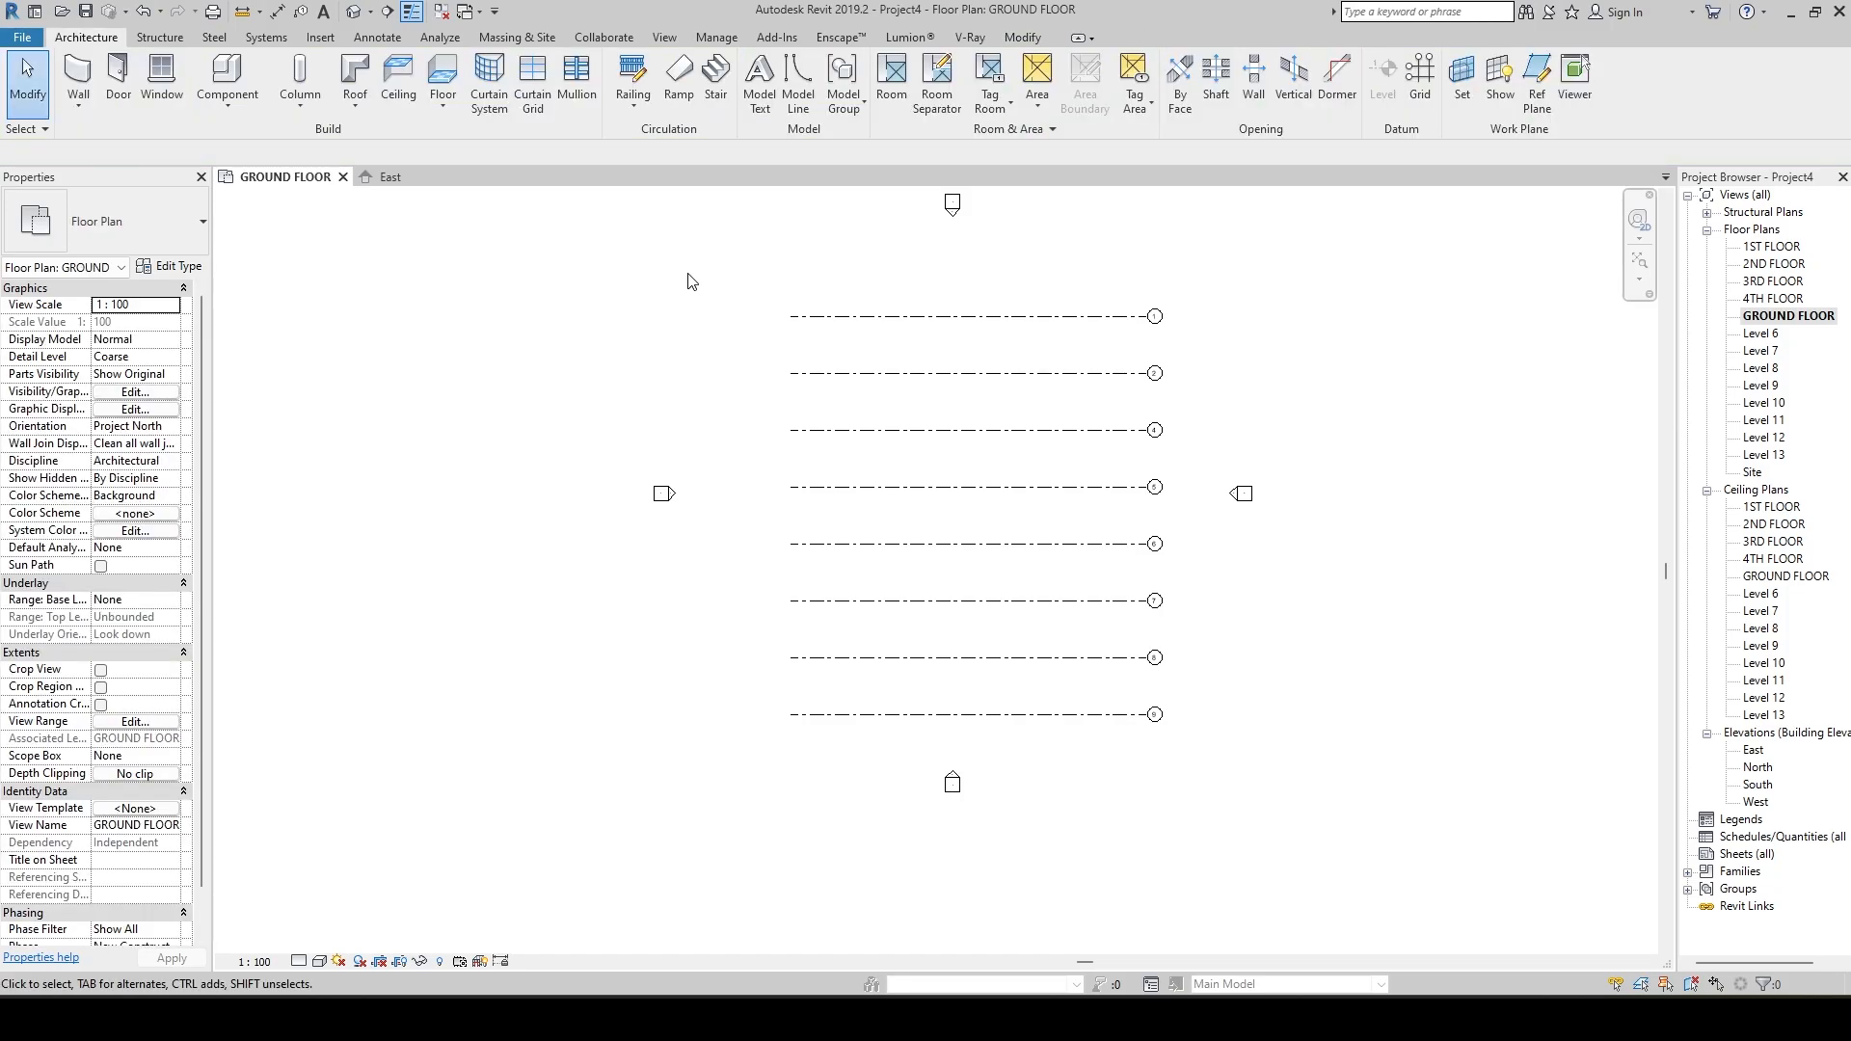
Draw a vertical grid line near the horizontal grids' left ends, from below grid 9 up to above grid 1.
{"action": "key", "text": "g"}
{"action": "key", "text": "r"}
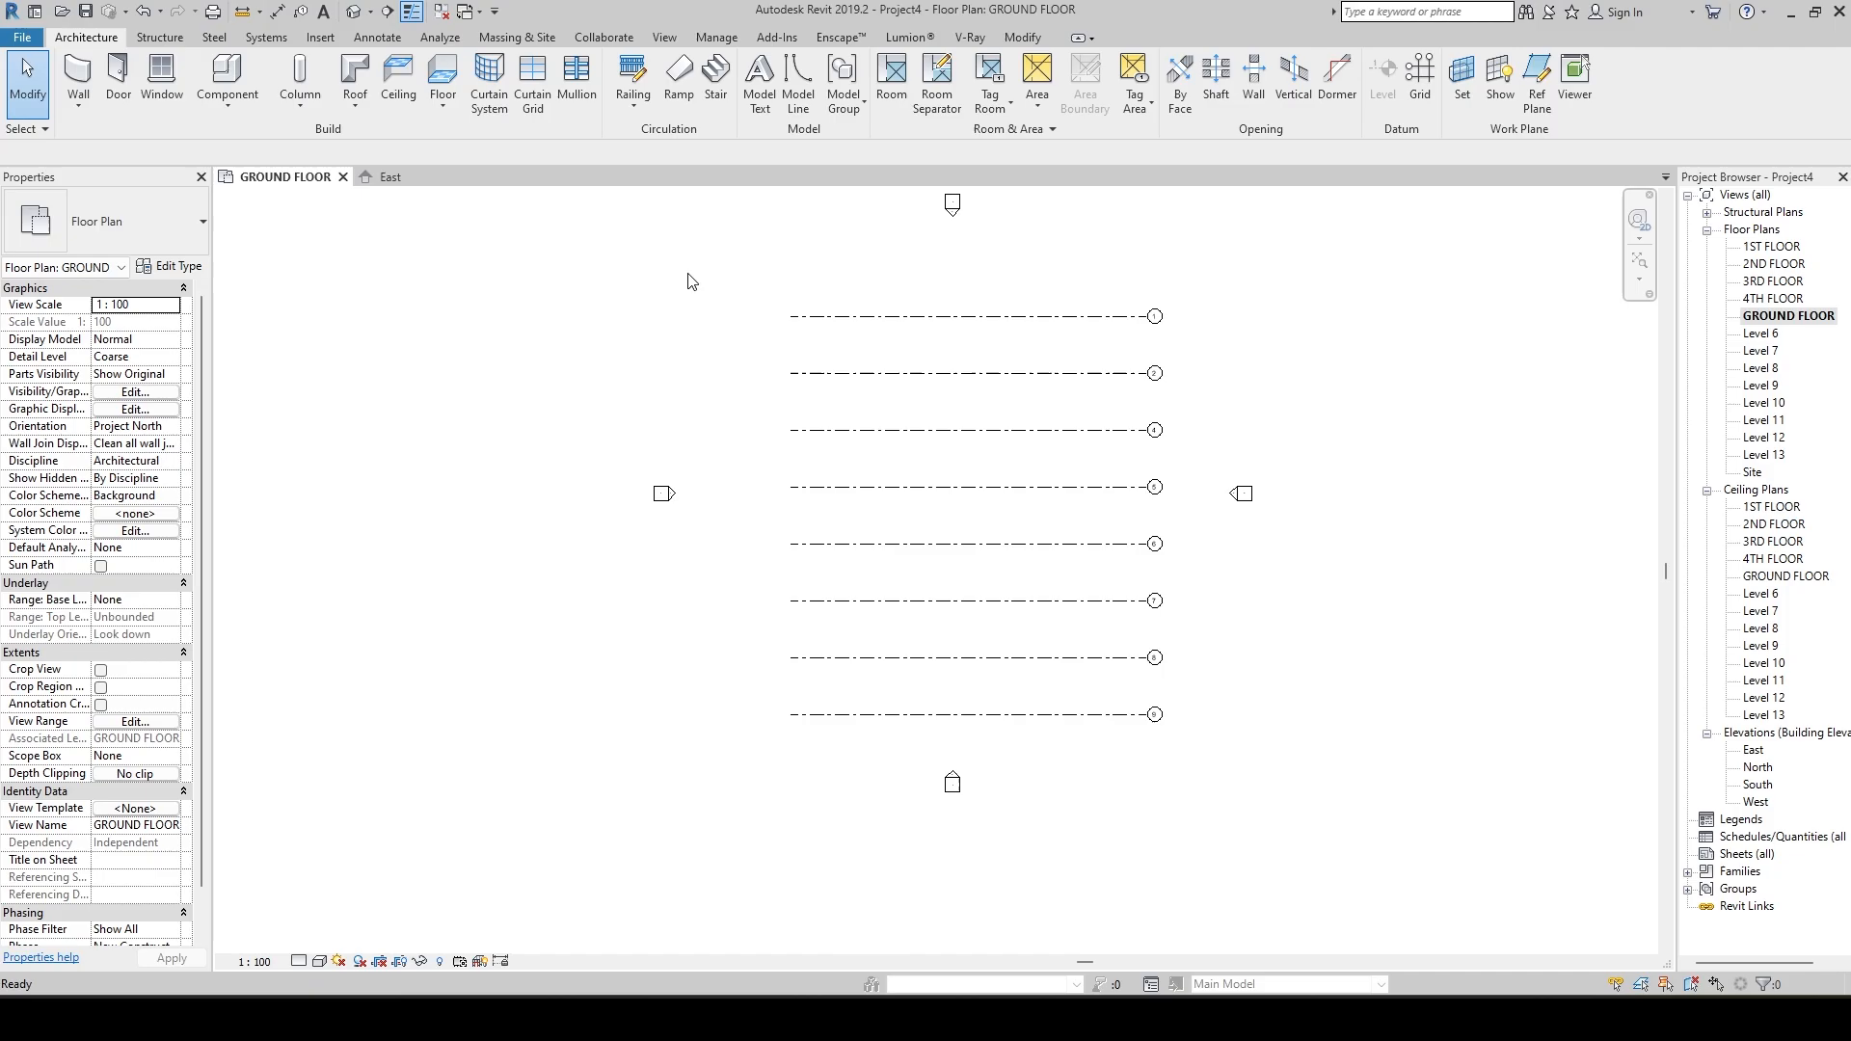
{"action": "left_click", "coordinate": [811, 760]}
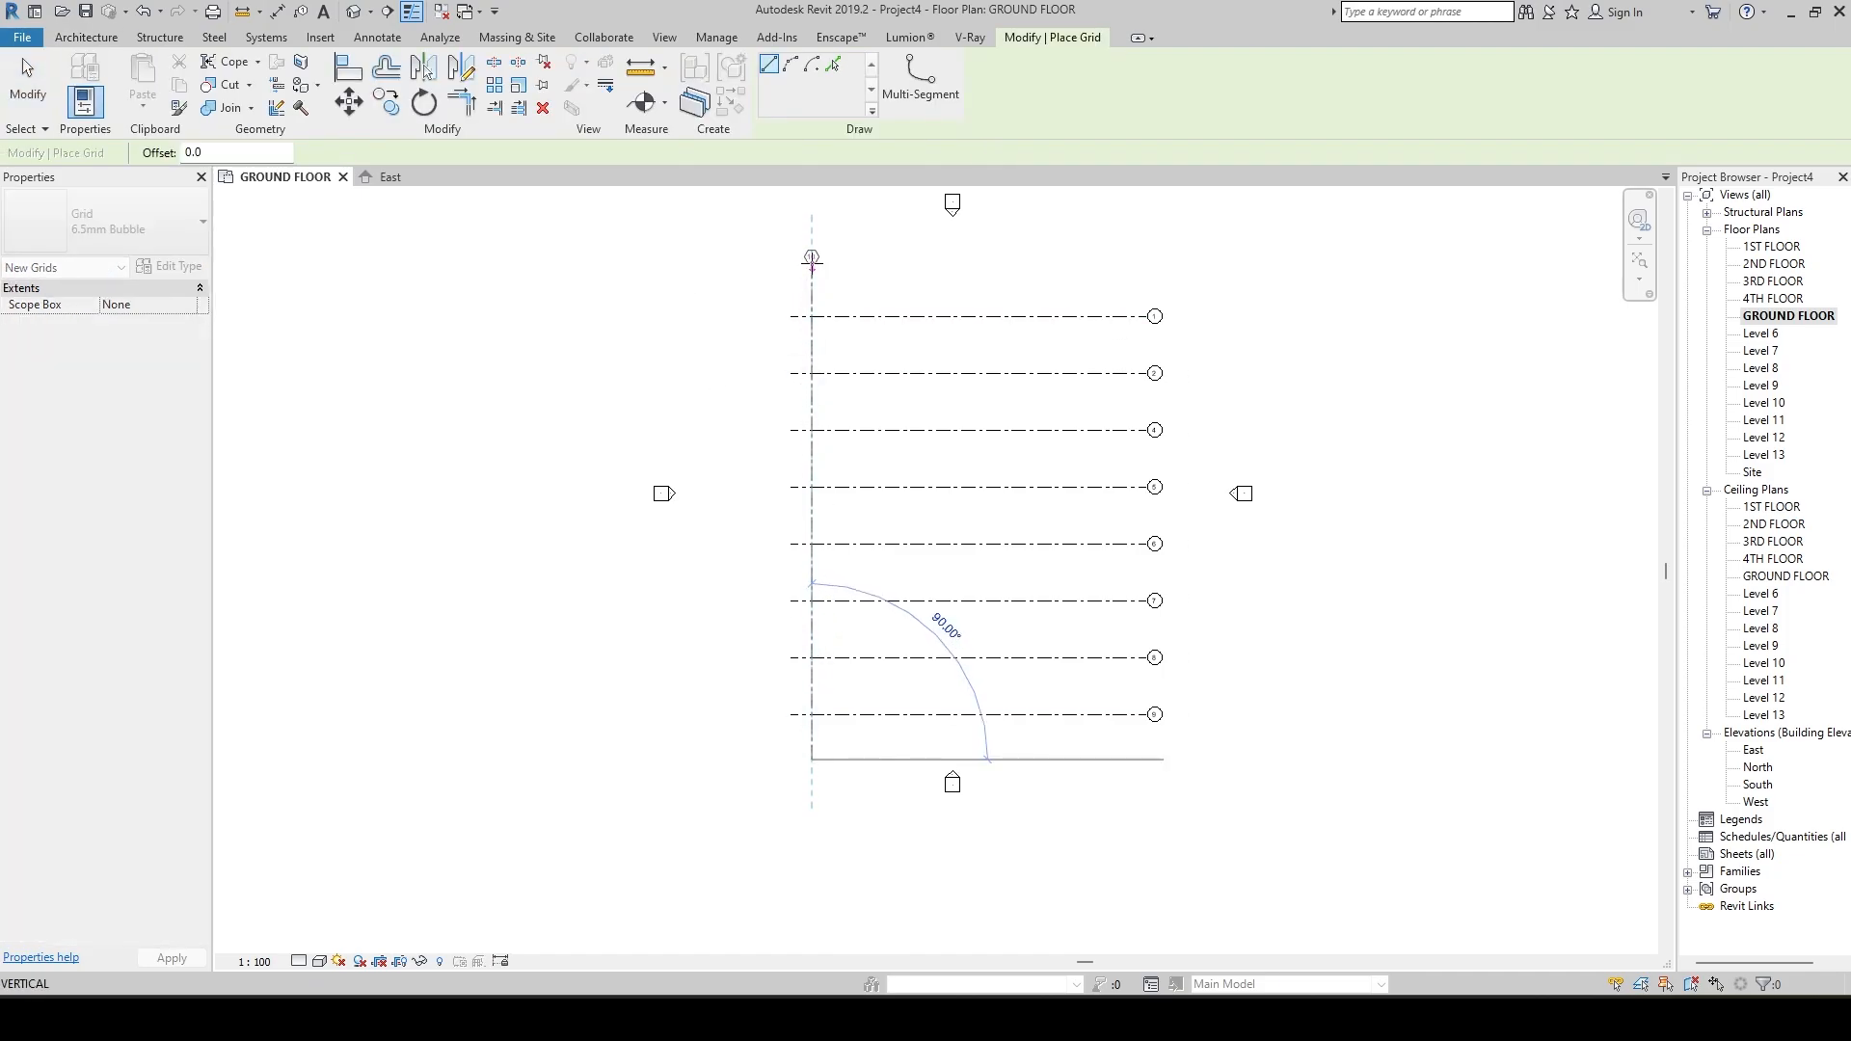
{"action": "left_click", "coordinate": [812, 258]}
{"action": "scroll", "coordinate": [813, 289], "scroll_direction": "up", "scroll_amount": 3}
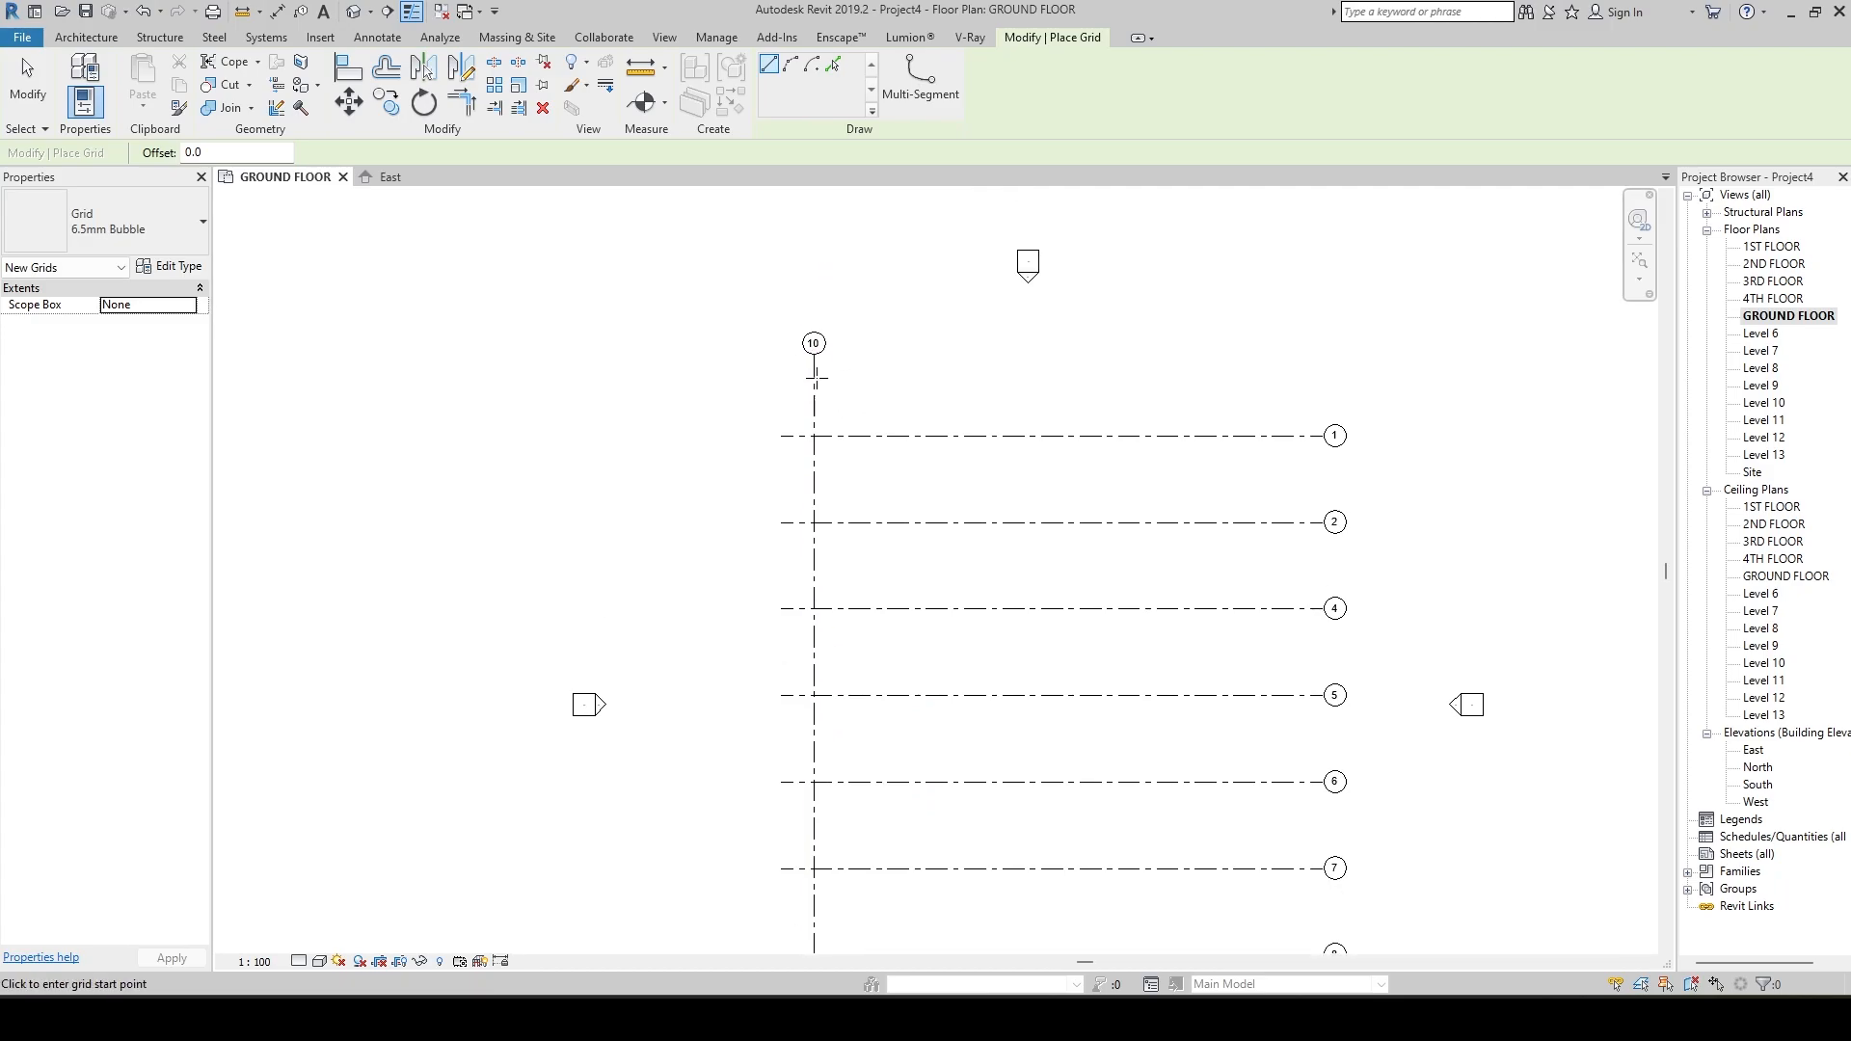
{"action": "key", "text": "Escape"}
{"action": "key", "text": "Escape"}
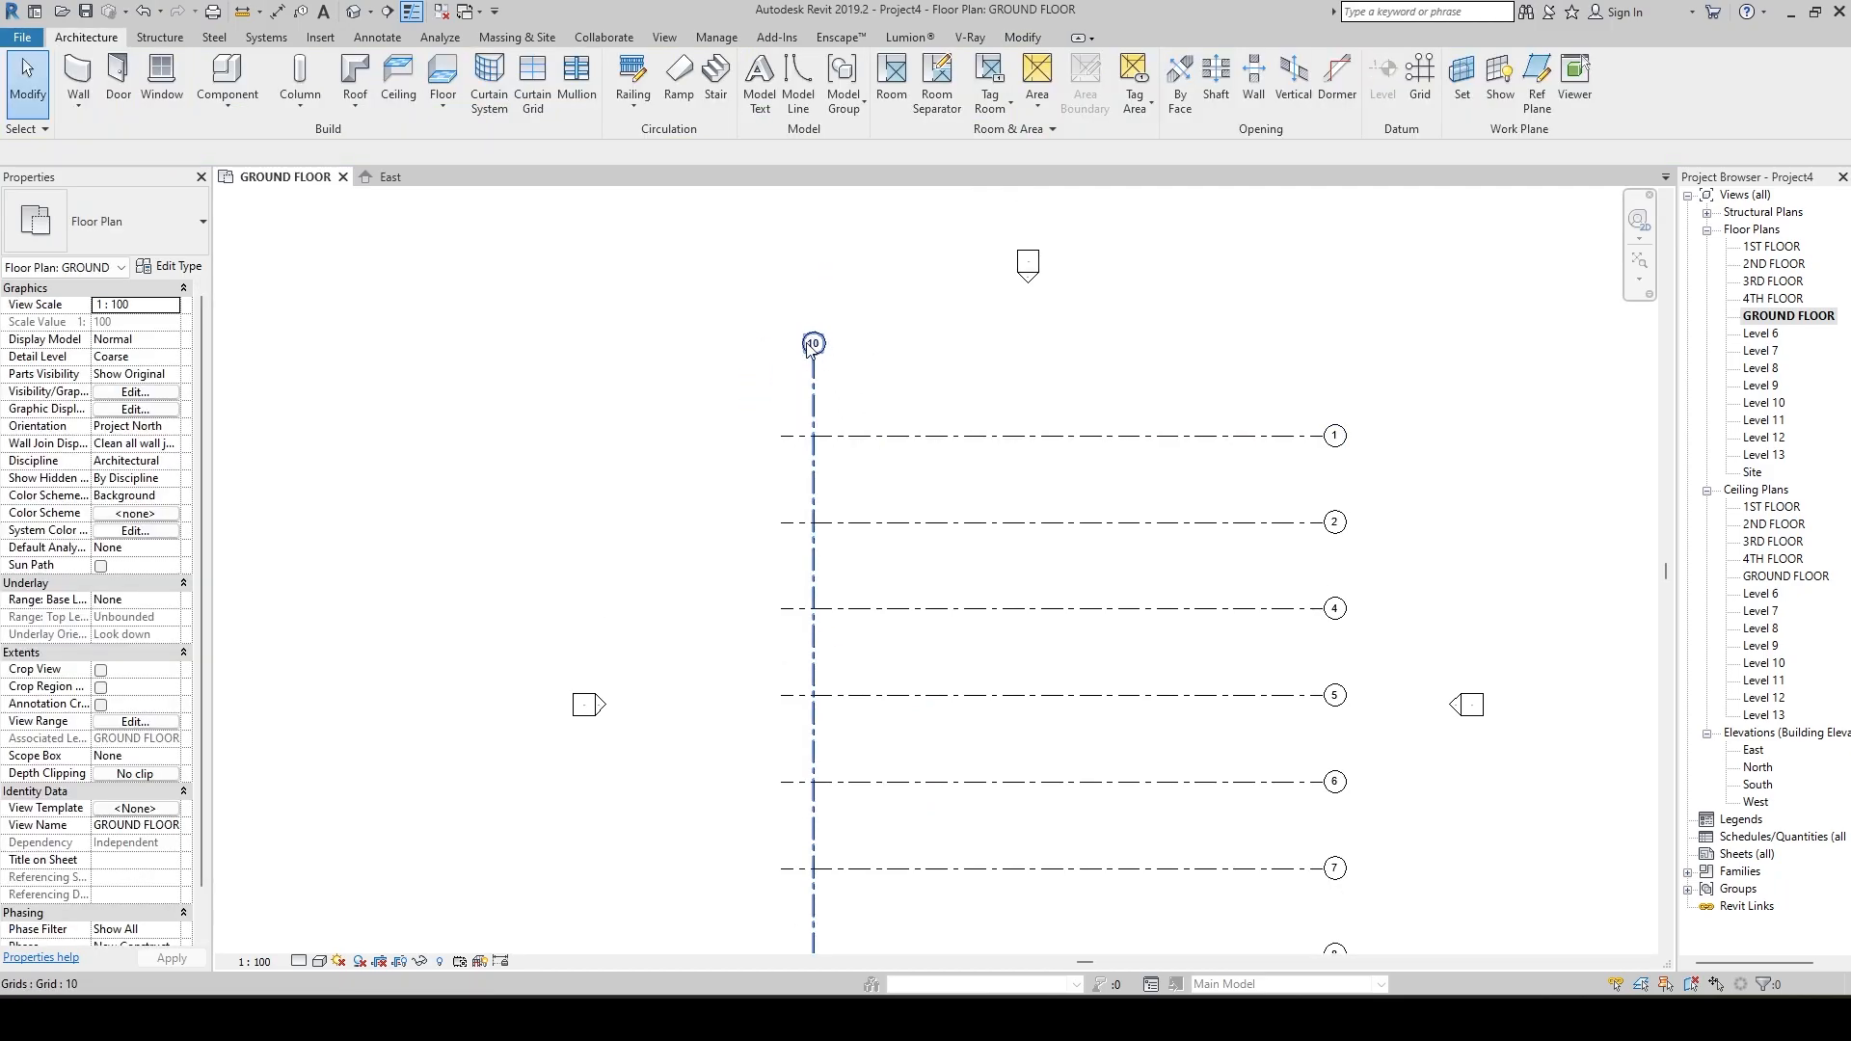
{"action": "scroll", "coordinate": [839, 405], "scroll_direction": "down", "scroll_amount": 2}
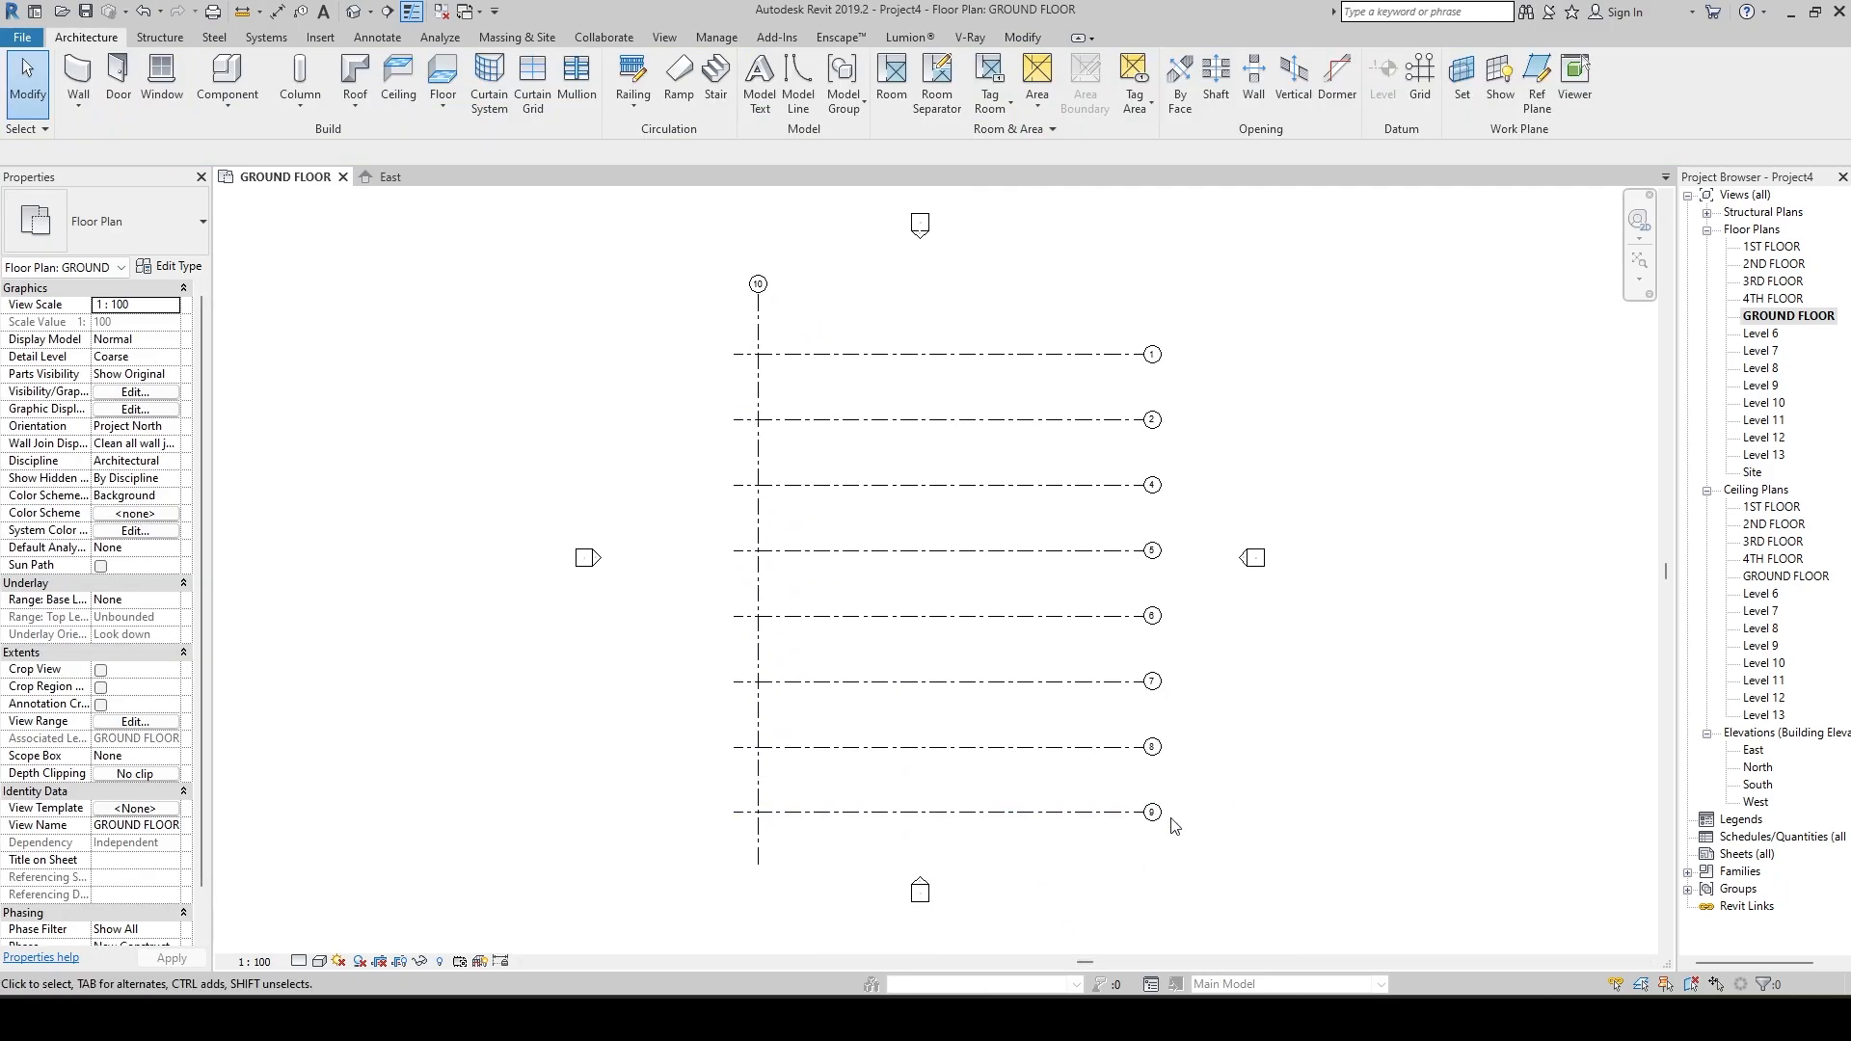
Rename the vertical grid line to A.
{"action": "scroll", "coordinate": [783, 290], "scroll_direction": "up", "scroll_amount": 3}
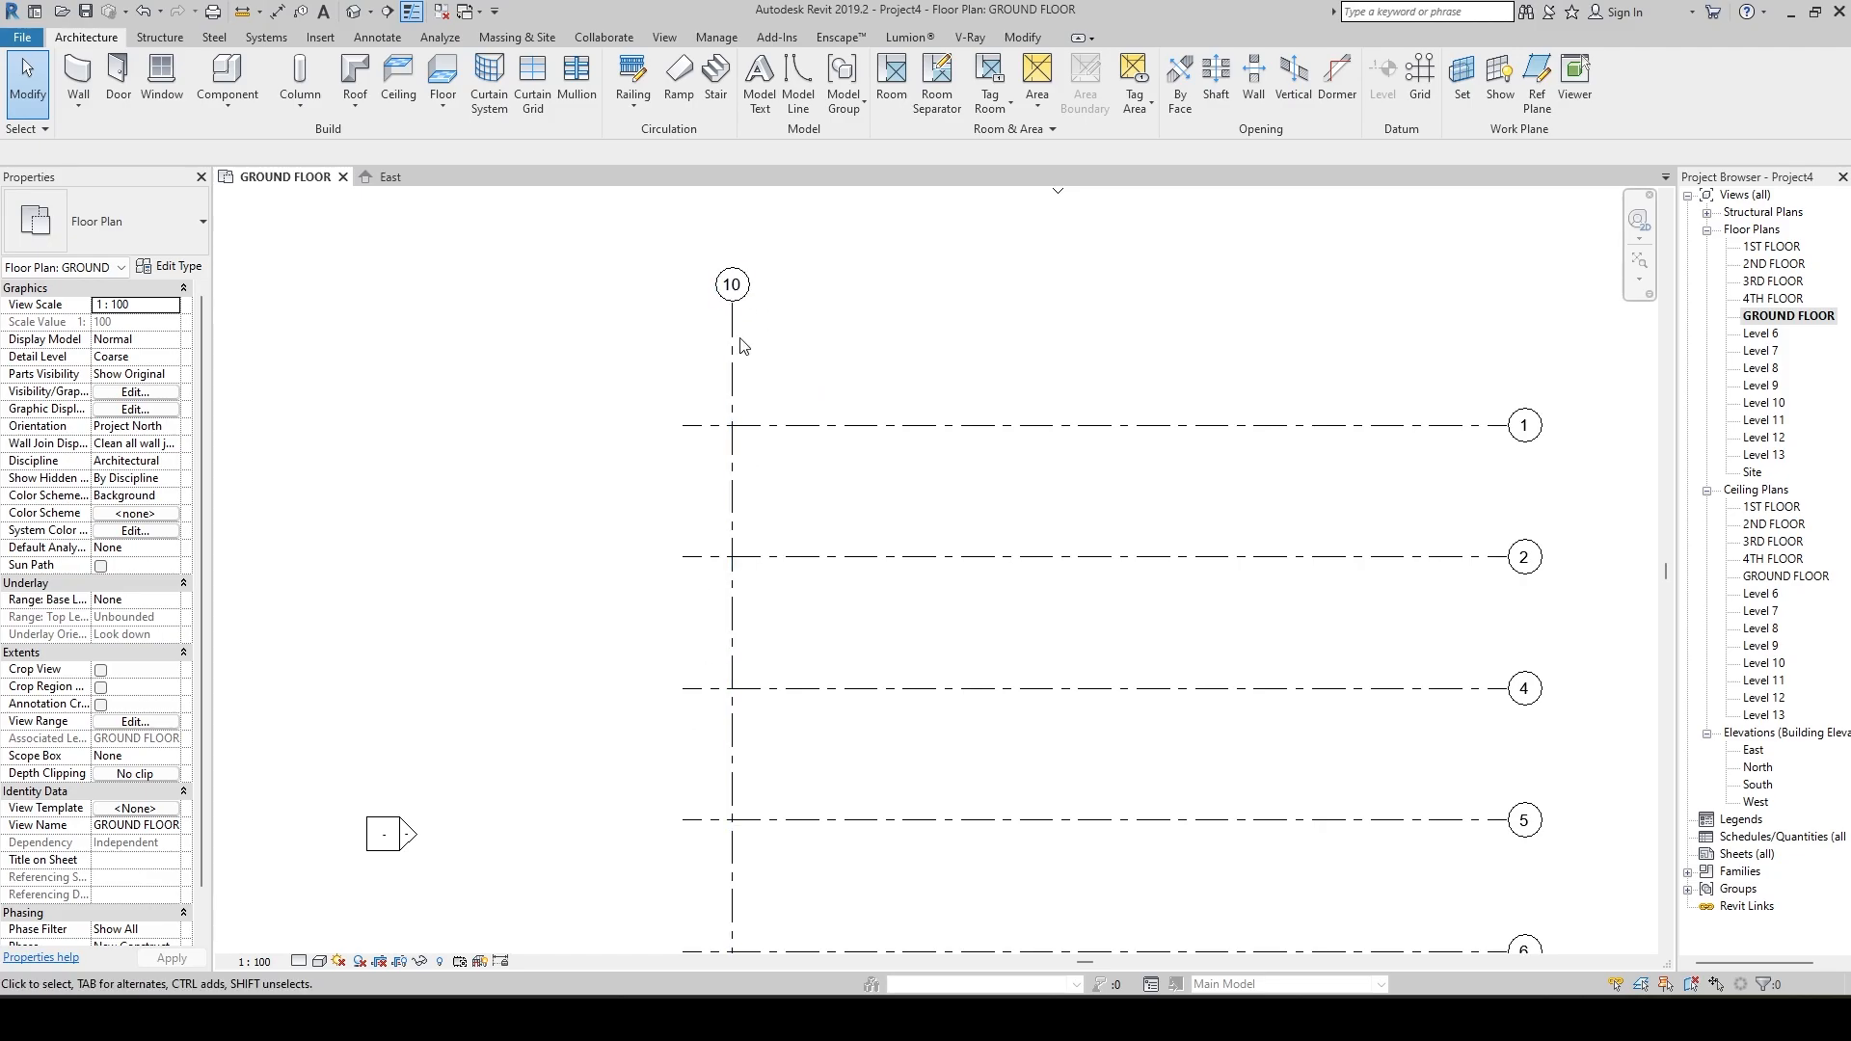
{"action": "left_click", "coordinate": [732, 285]}
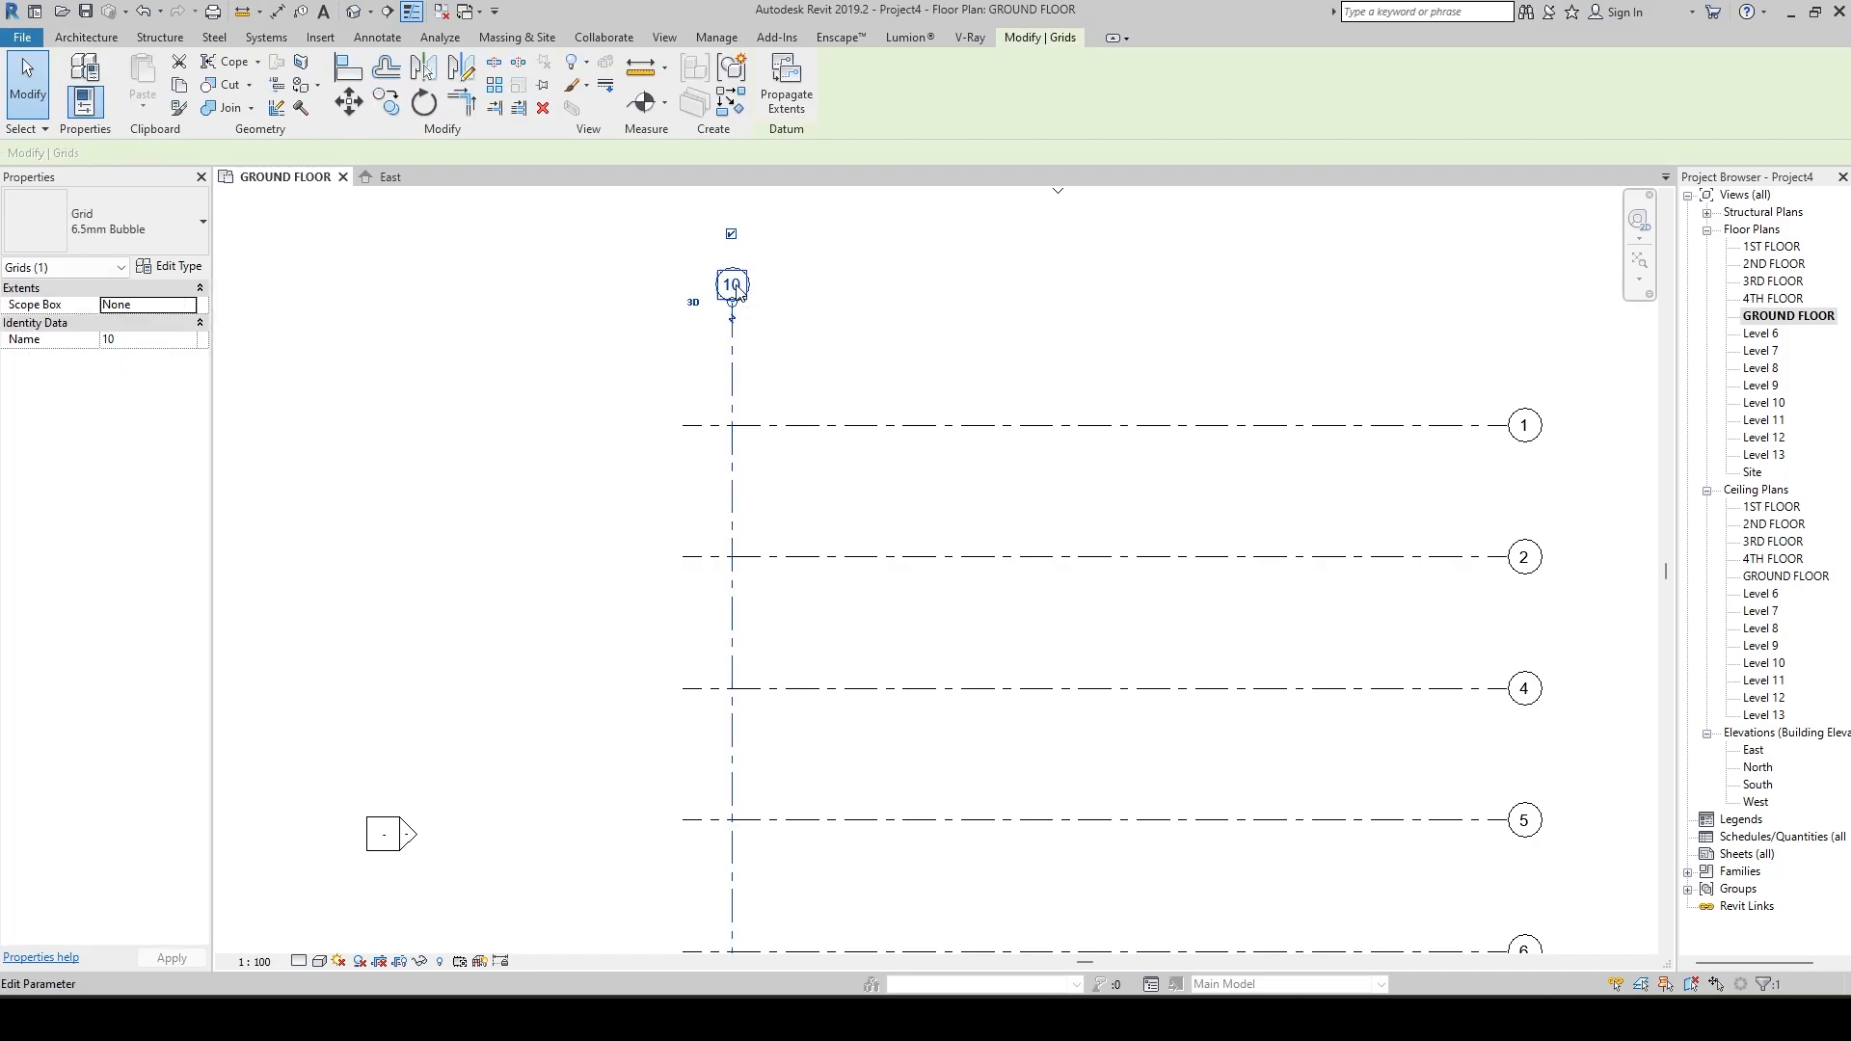
{"action": "left_click", "coordinate": [732, 285]}
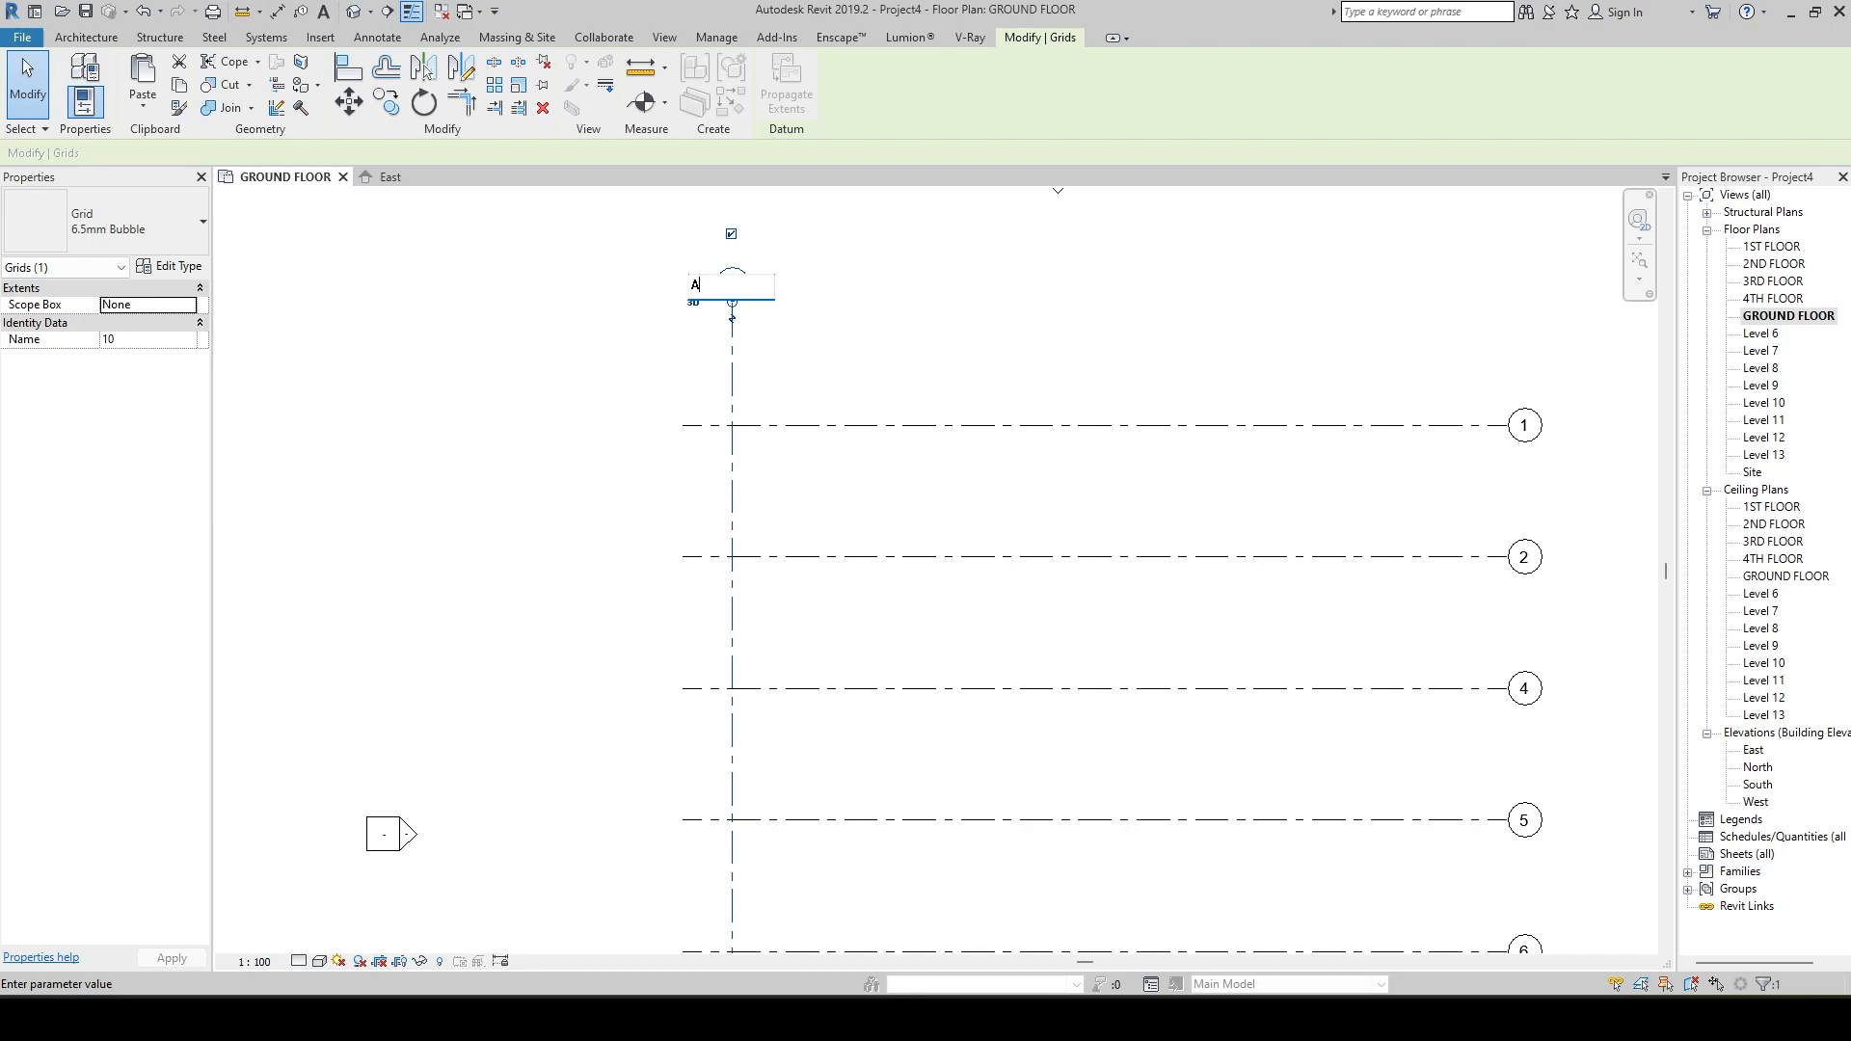
{"action": "key", "text": "Return"}
{"action": "left_click", "coordinate": [661, 392]}
{"action": "scroll", "coordinate": [711, 500], "scroll_direction": "down", "scroll_amount": 4}
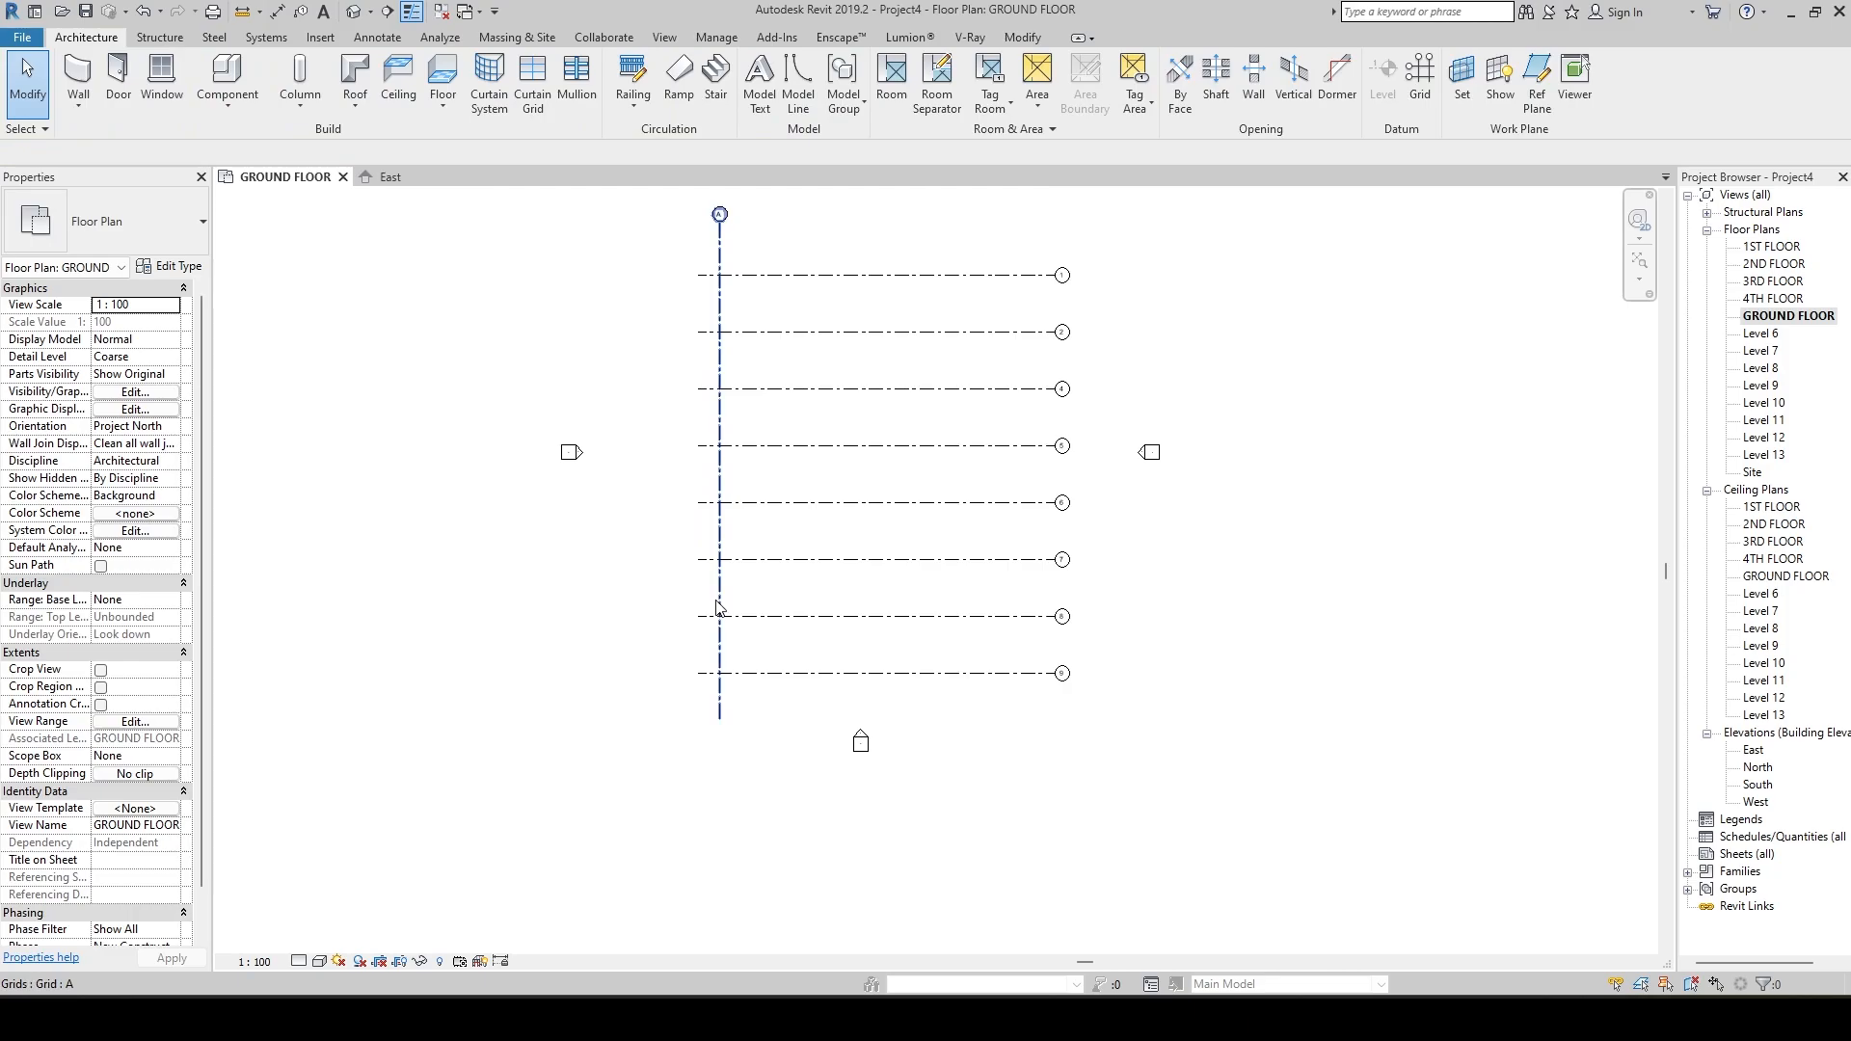
Place a vertical grid line to the right of grid A using Pick Lines with an offset of 5000.
{"action": "left_click", "coordinate": [717, 607]}
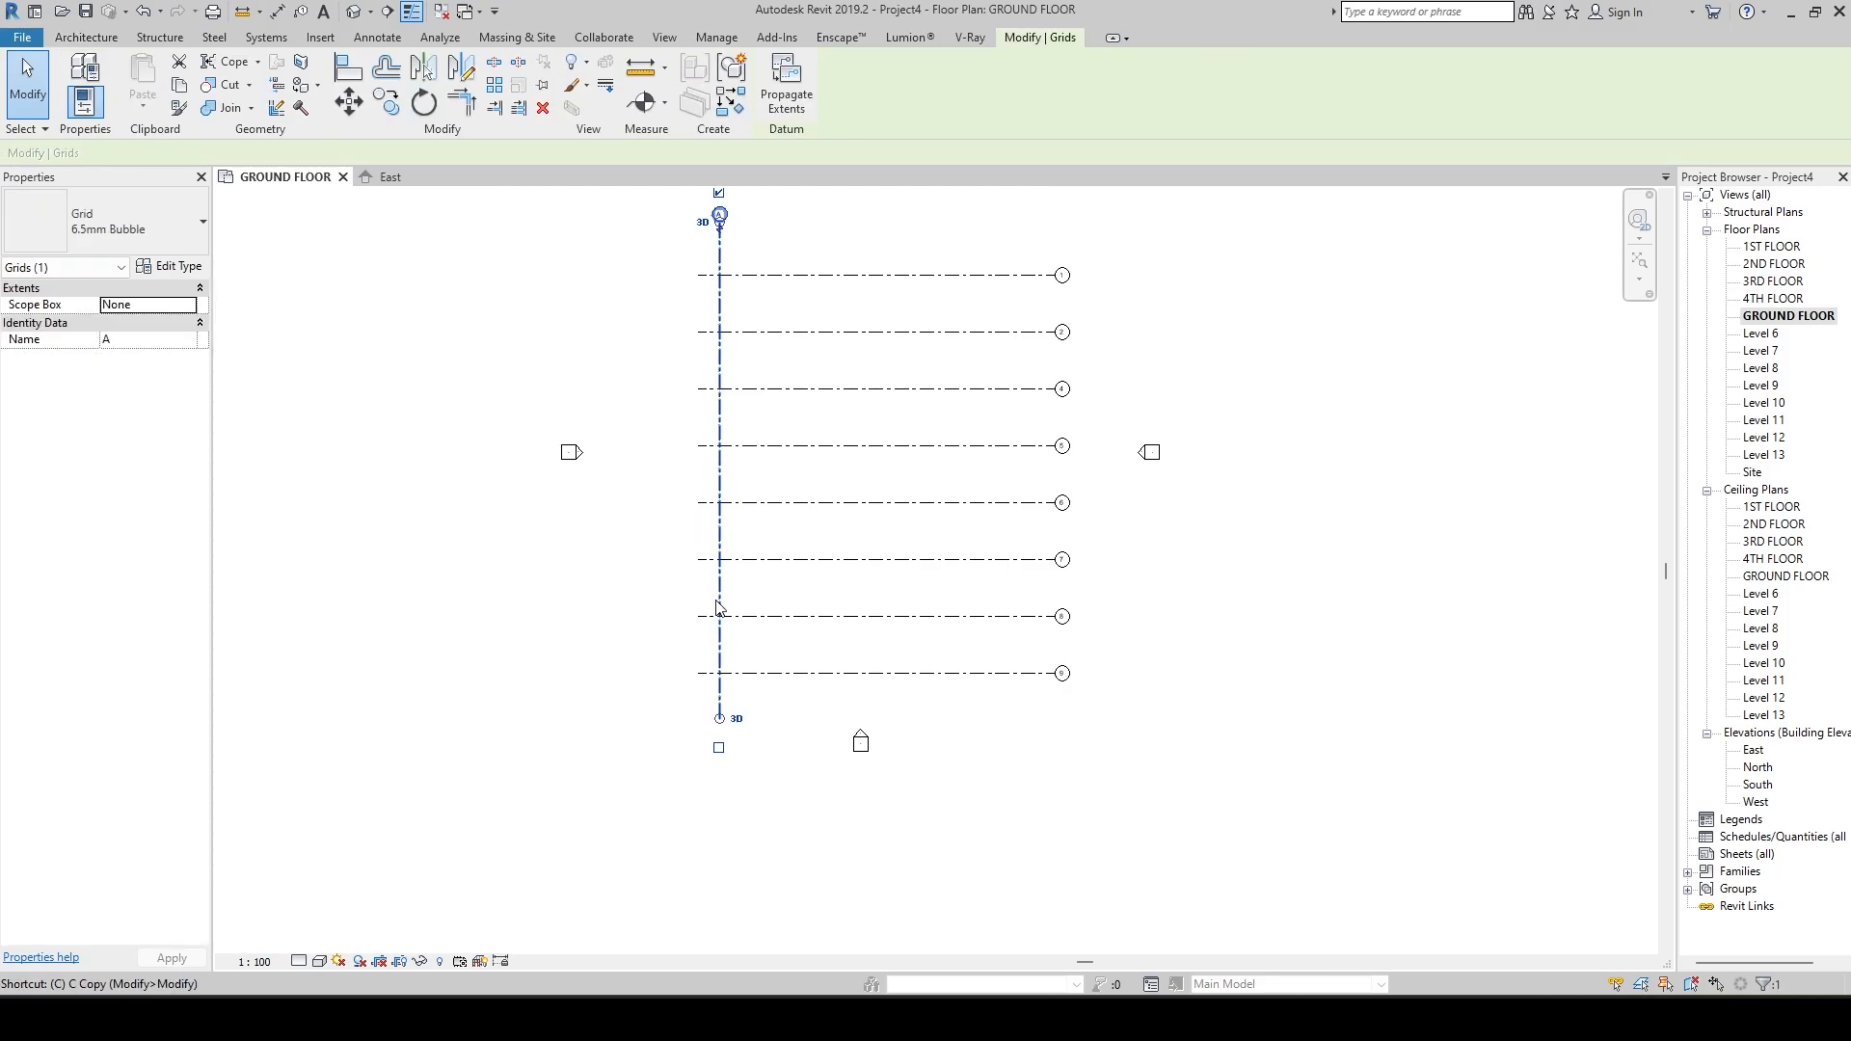
{"action": "key", "text": "g"}
{"action": "key", "text": "r"}
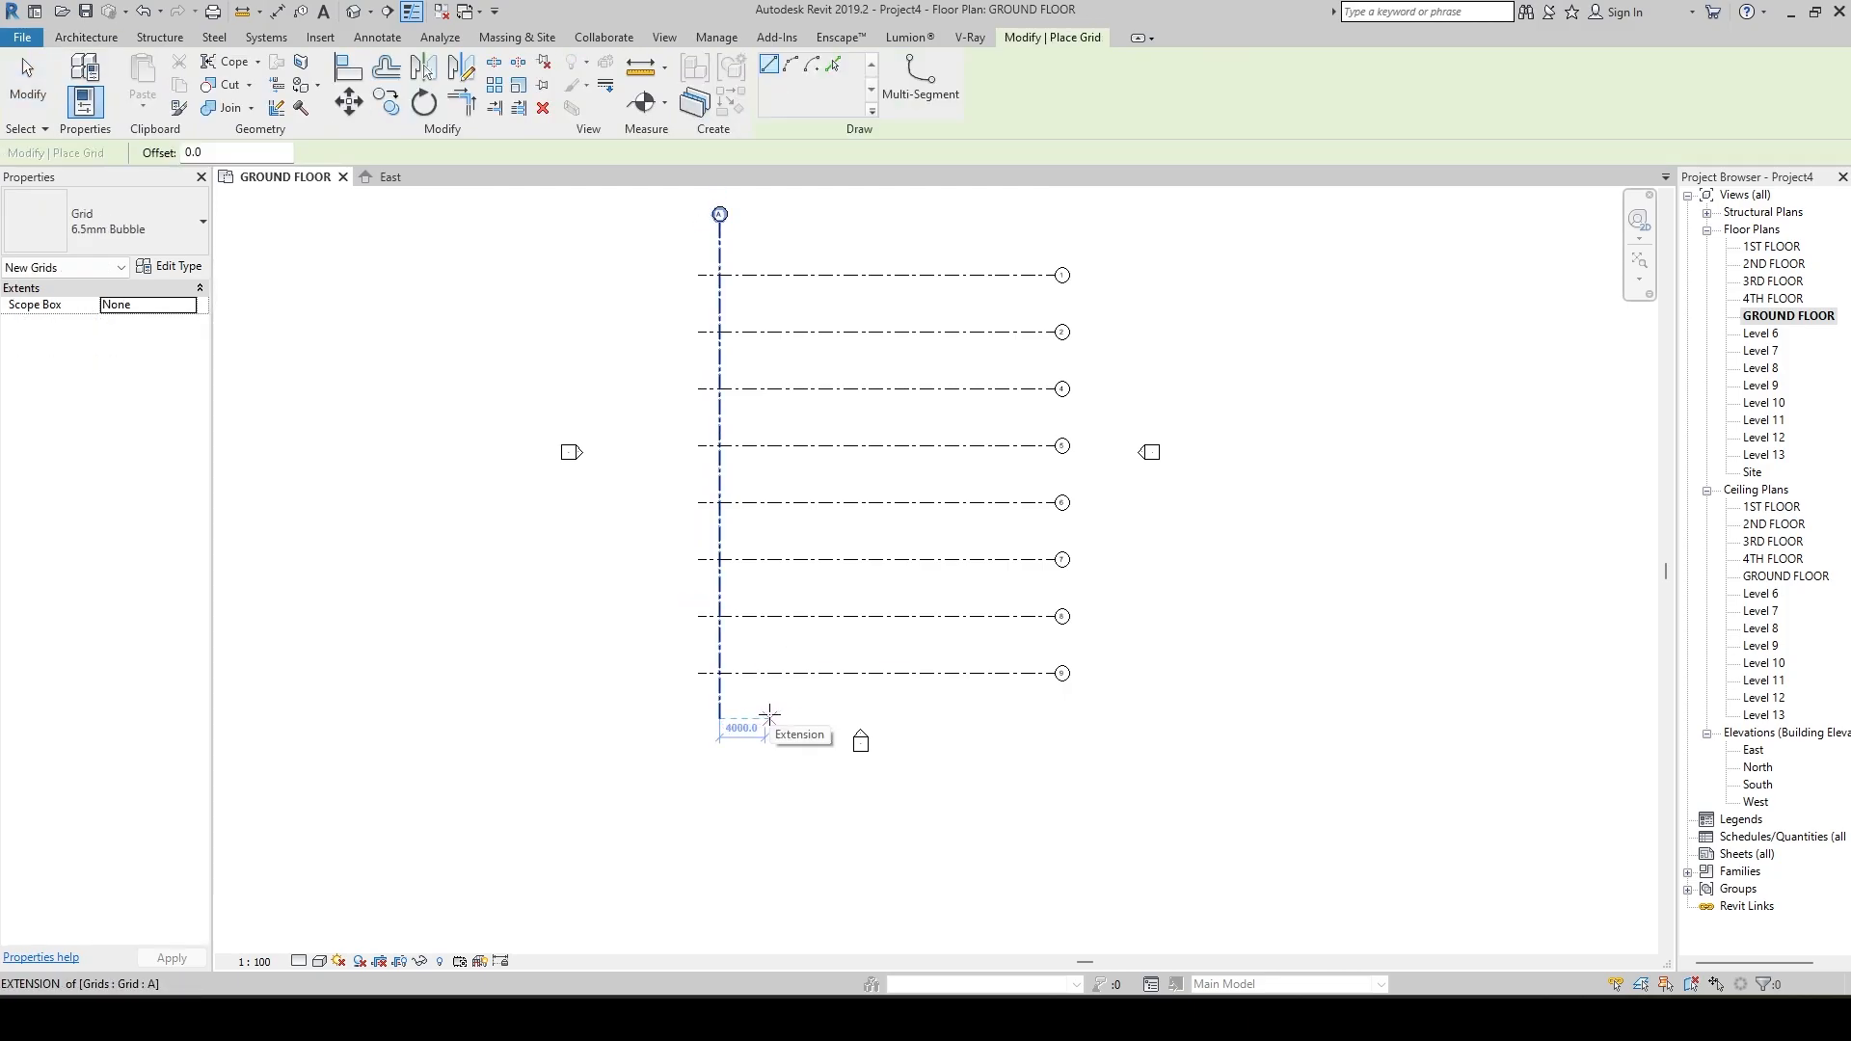
{"action": "left_click", "coordinate": [833, 64]}
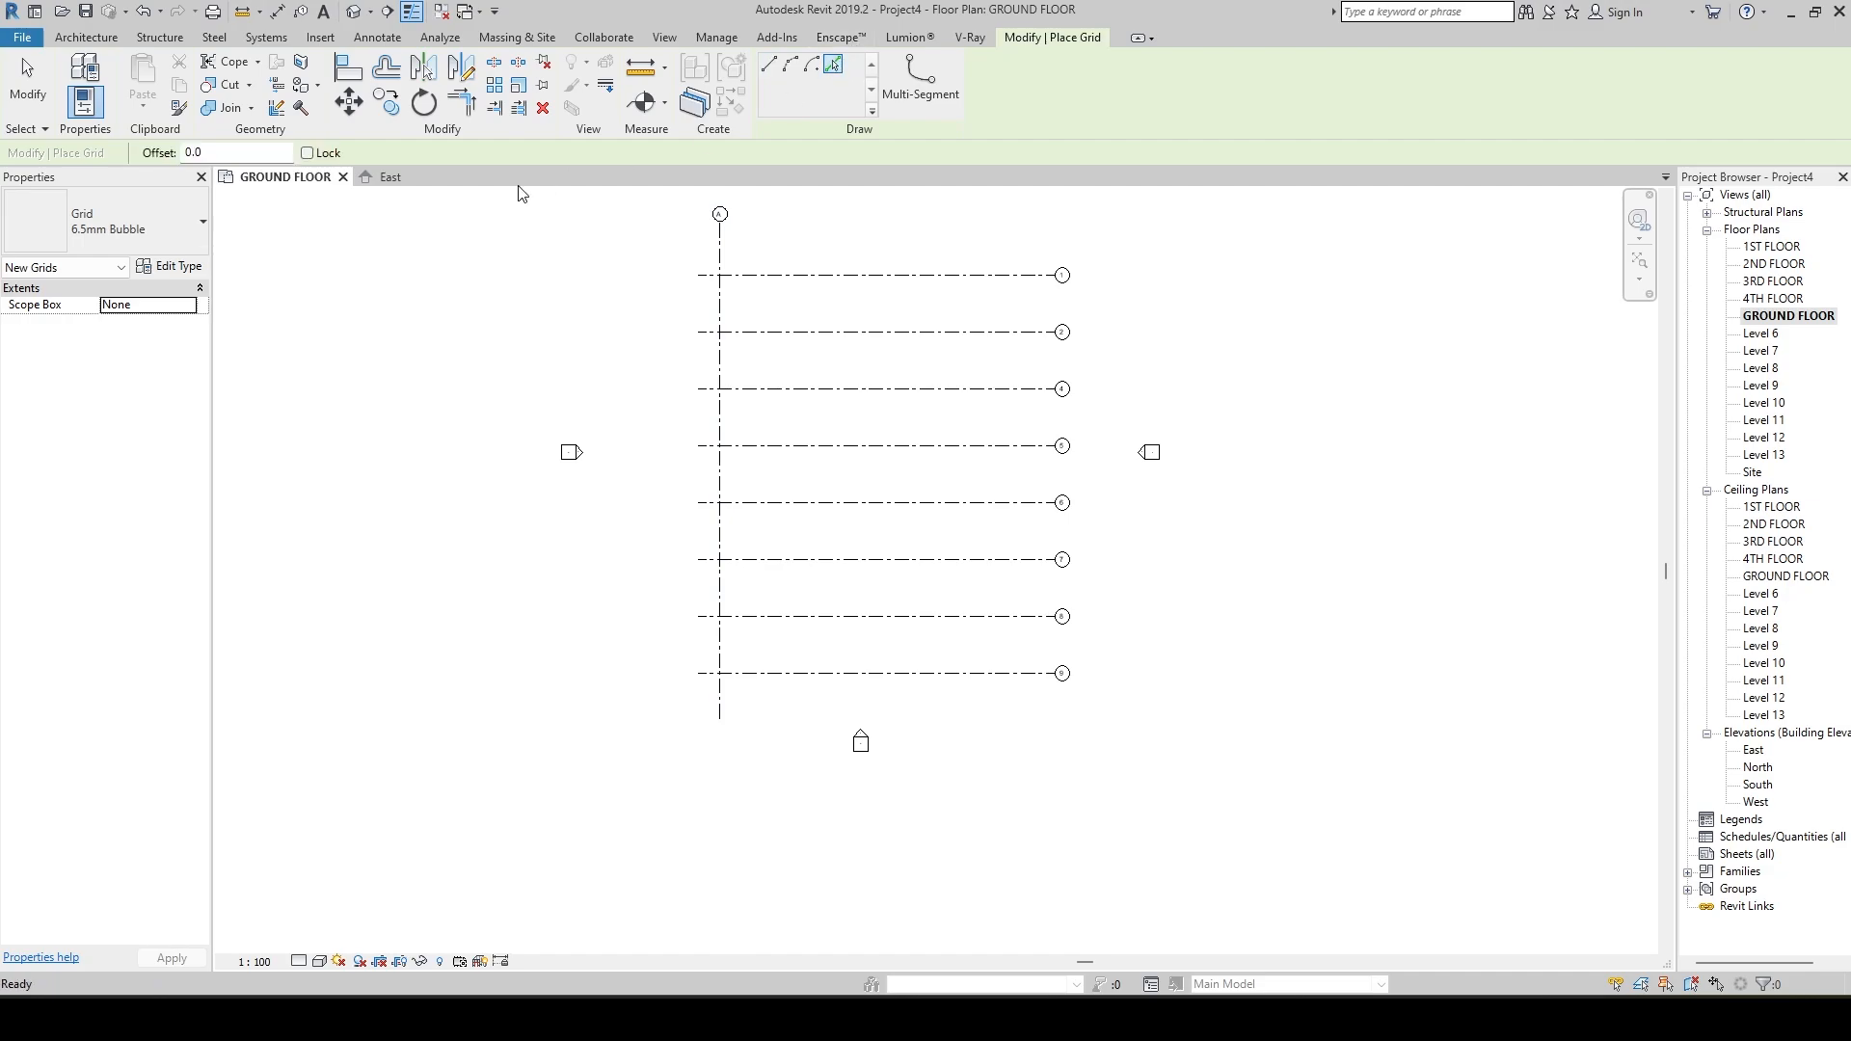
{"action": "double_click", "coordinate": [249, 152]}
{"action": "type", "text": "5000"}
{"action": "key", "text": "Return"}
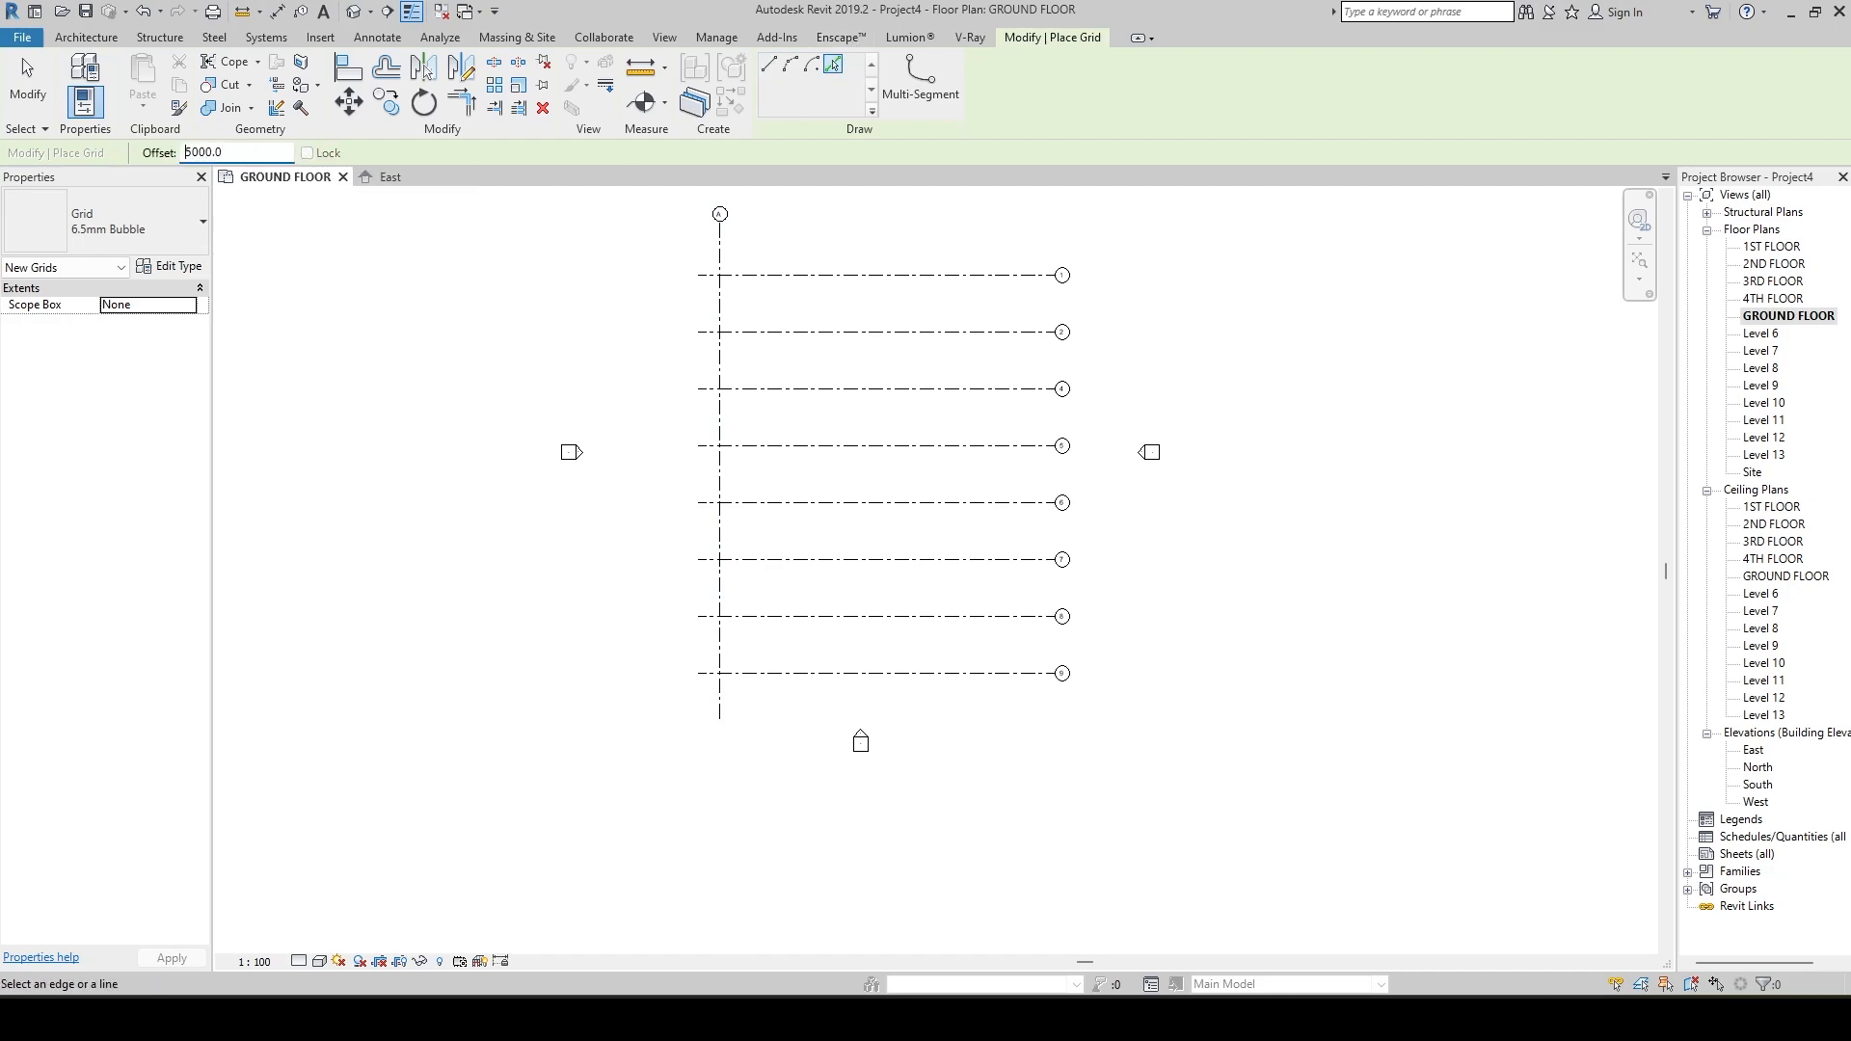
{"action": "left_click", "coordinate": [724, 696]}
Add four more vertical grid lines to the right, each picked from the previous grid at the 5000 offset.
{"action": "left_click", "coordinate": [779, 698]}
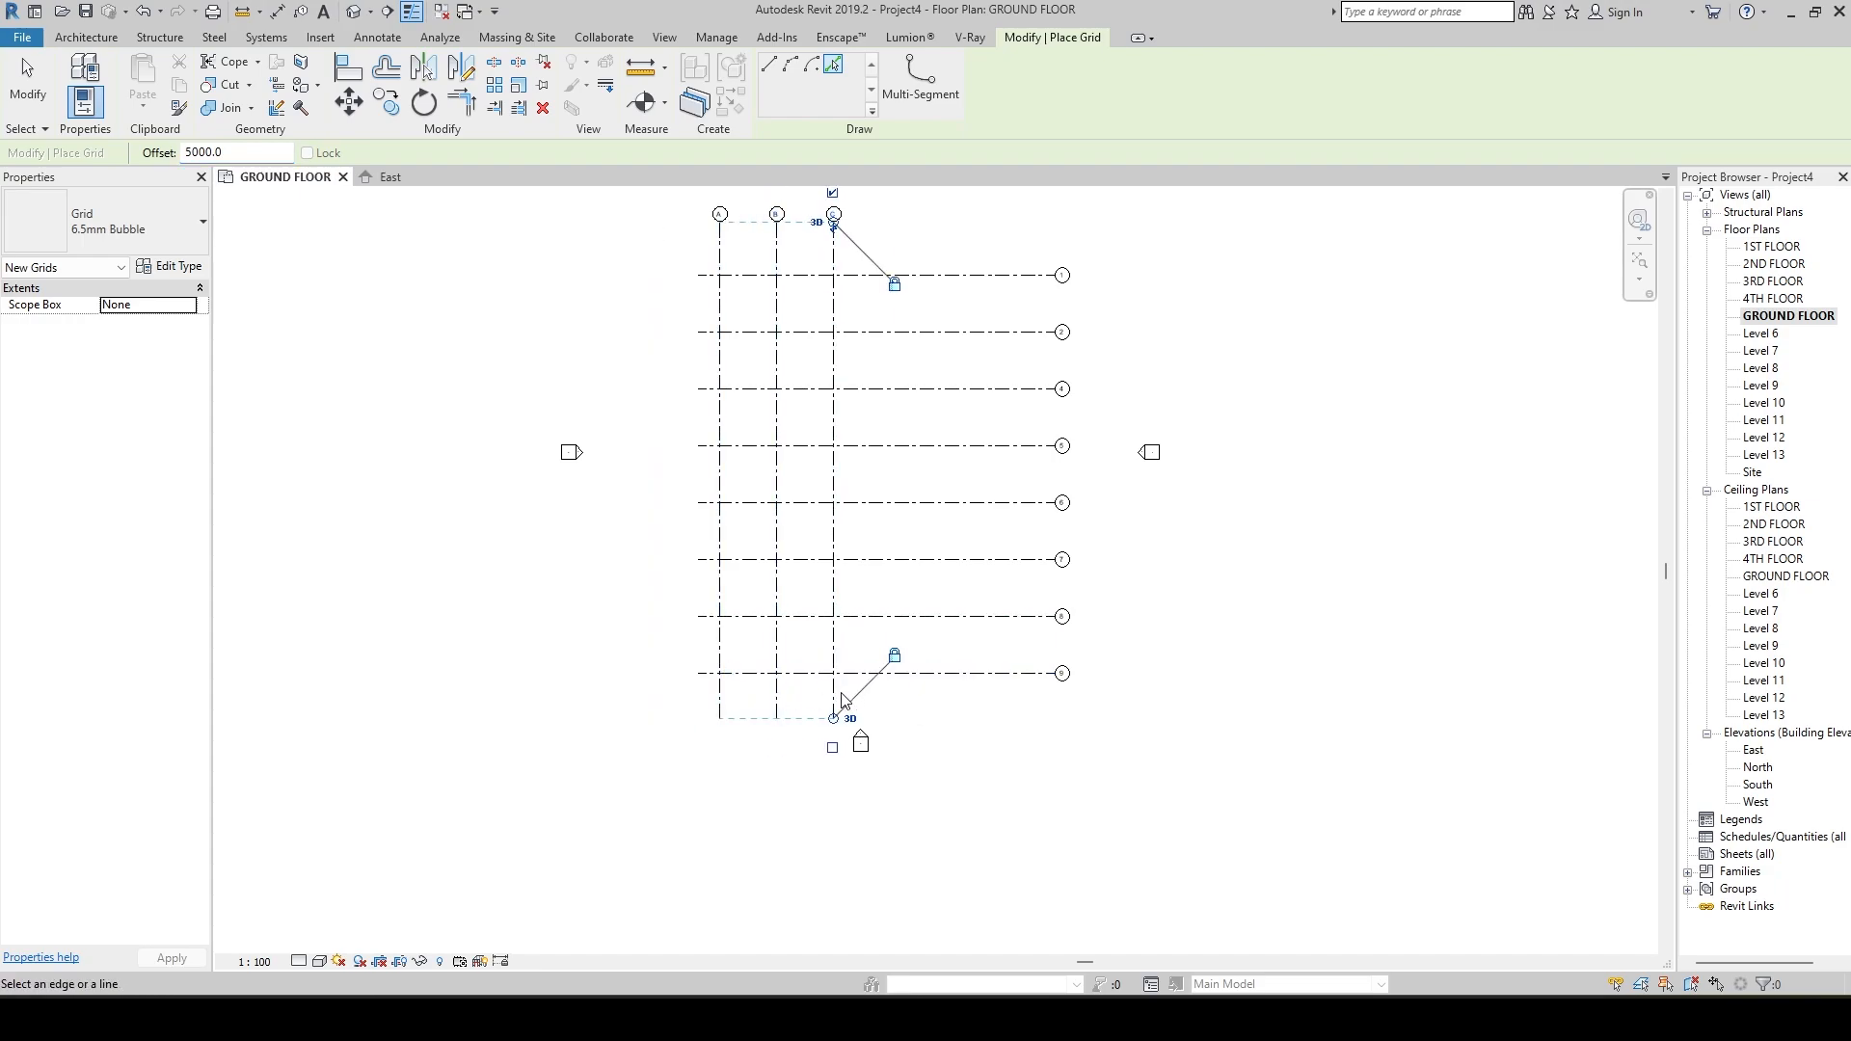
{"action": "left_click", "coordinate": [837, 697]}
{"action": "left_click", "coordinate": [891, 697]}
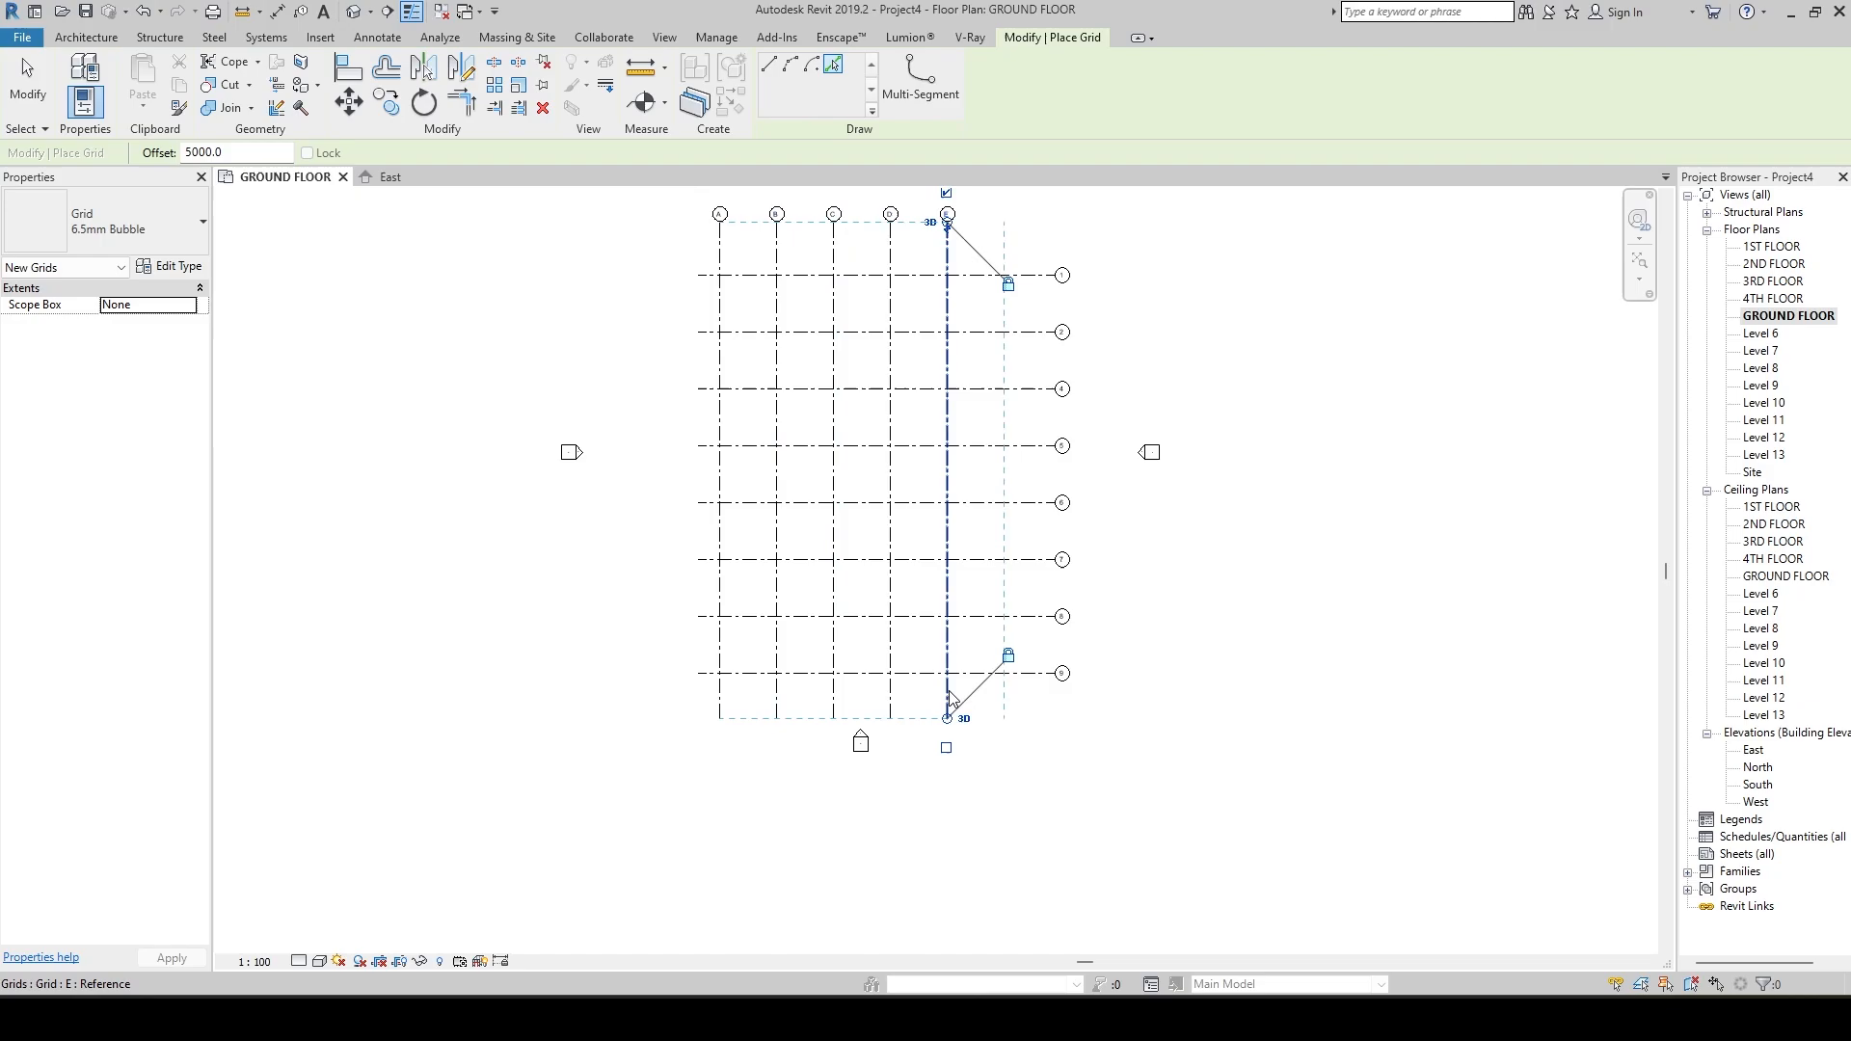
{"action": "left_click", "coordinate": [949, 696]}
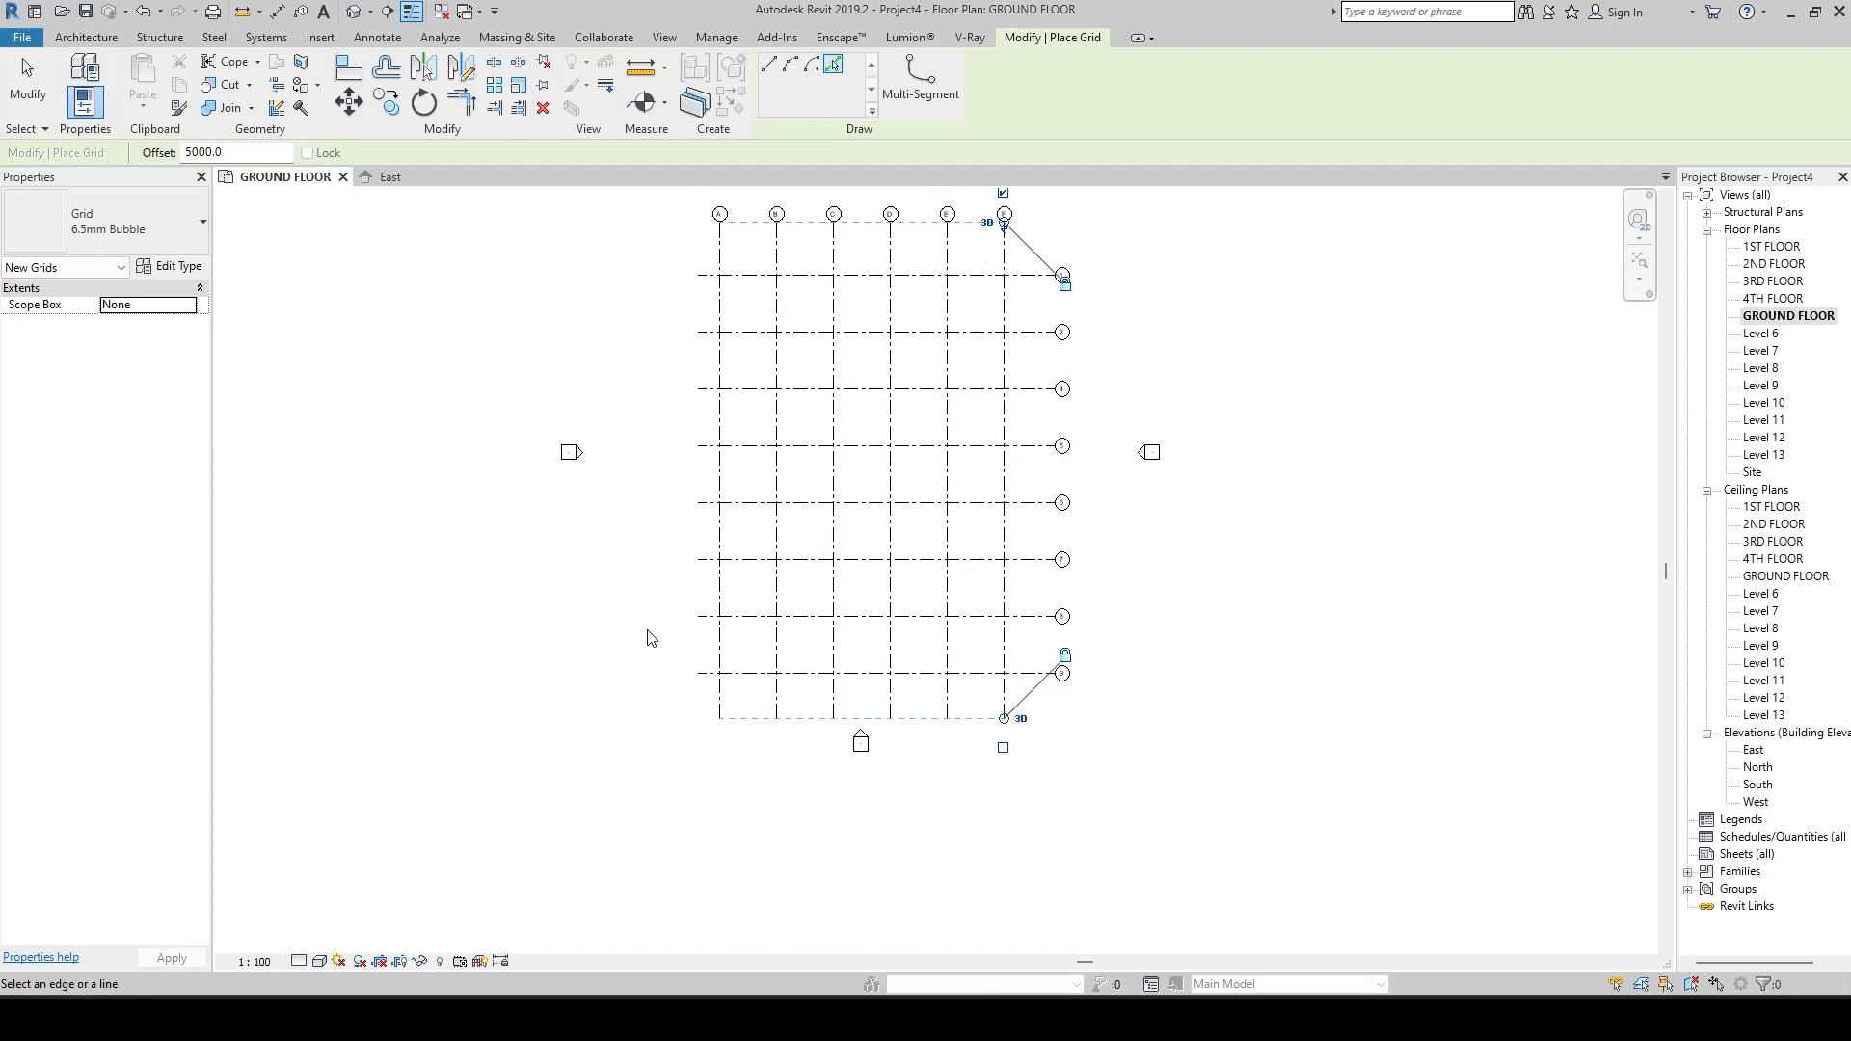
{"action": "scroll", "coordinate": [870, 610], "scroll_direction": "down", "scroll_amount": 1}
{"action": "scroll", "coordinate": [865, 468], "scroll_direction": "up", "scroll_amount": 1}
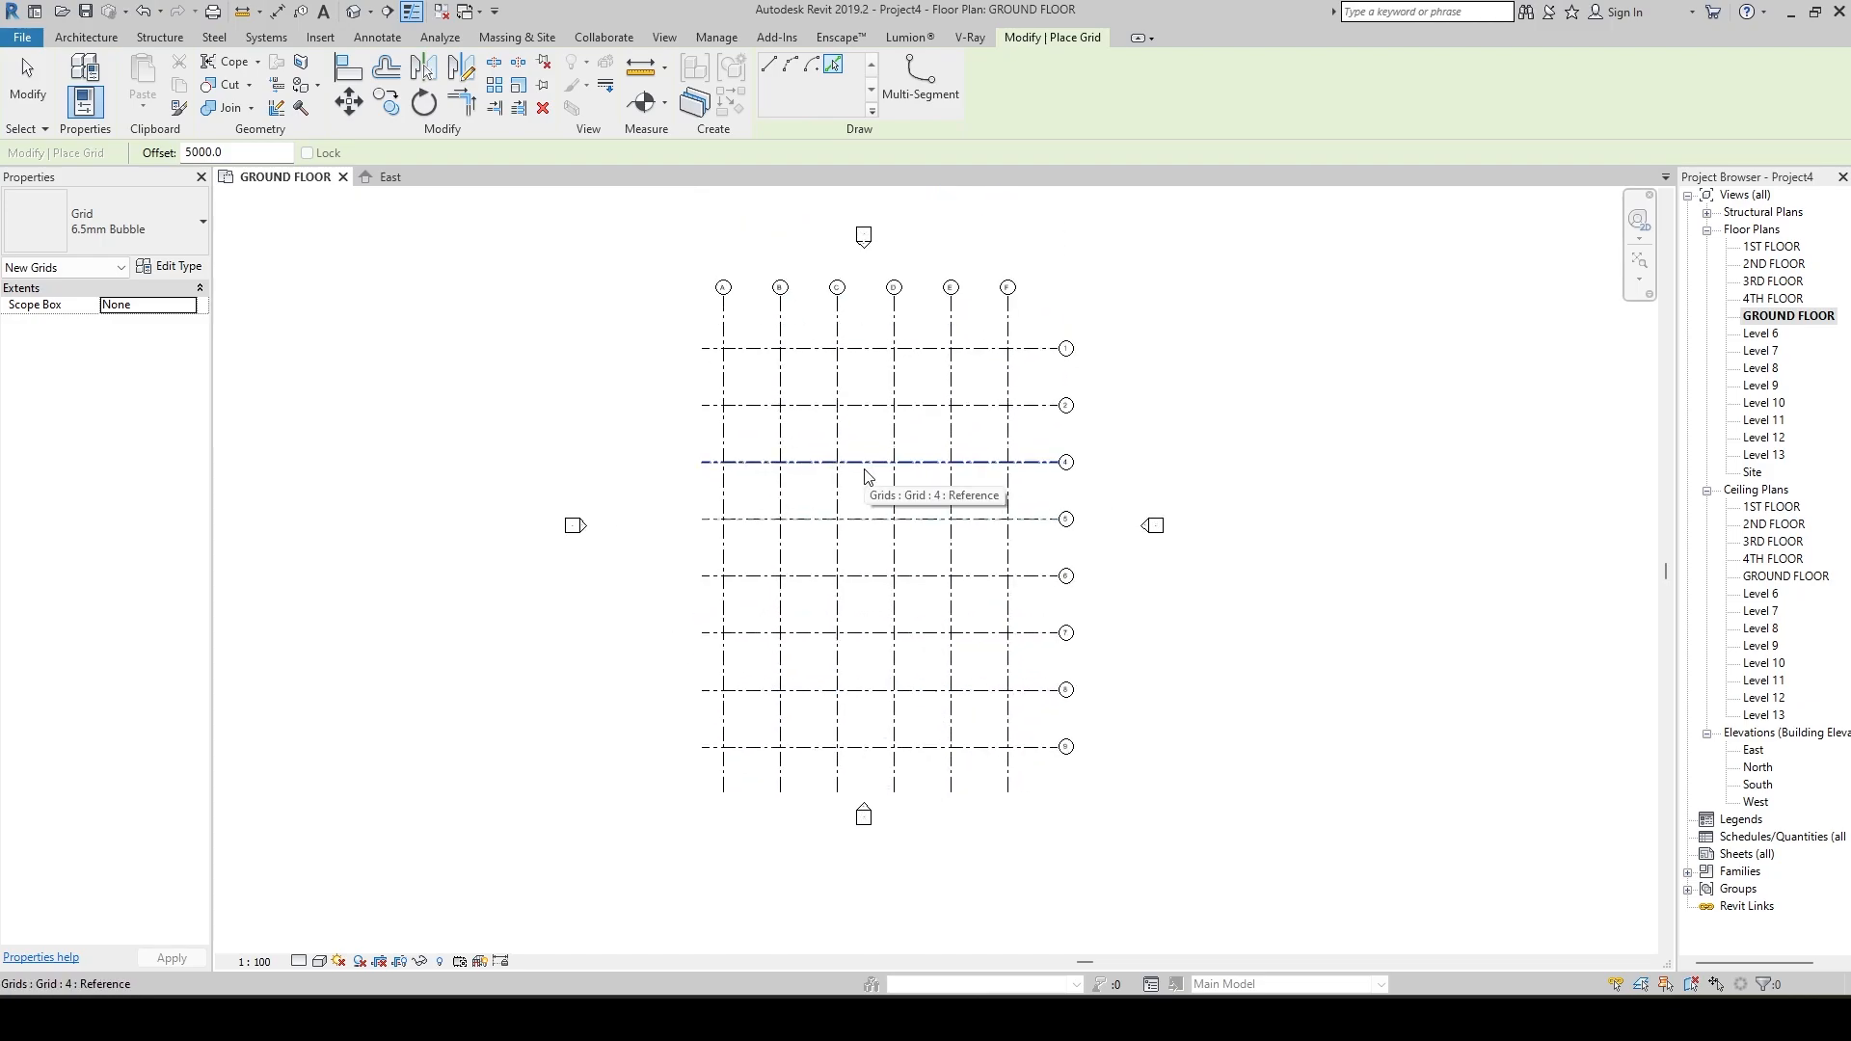
{"action": "scroll", "coordinate": [876, 268], "scroll_direction": "up", "scroll_amount": 3}
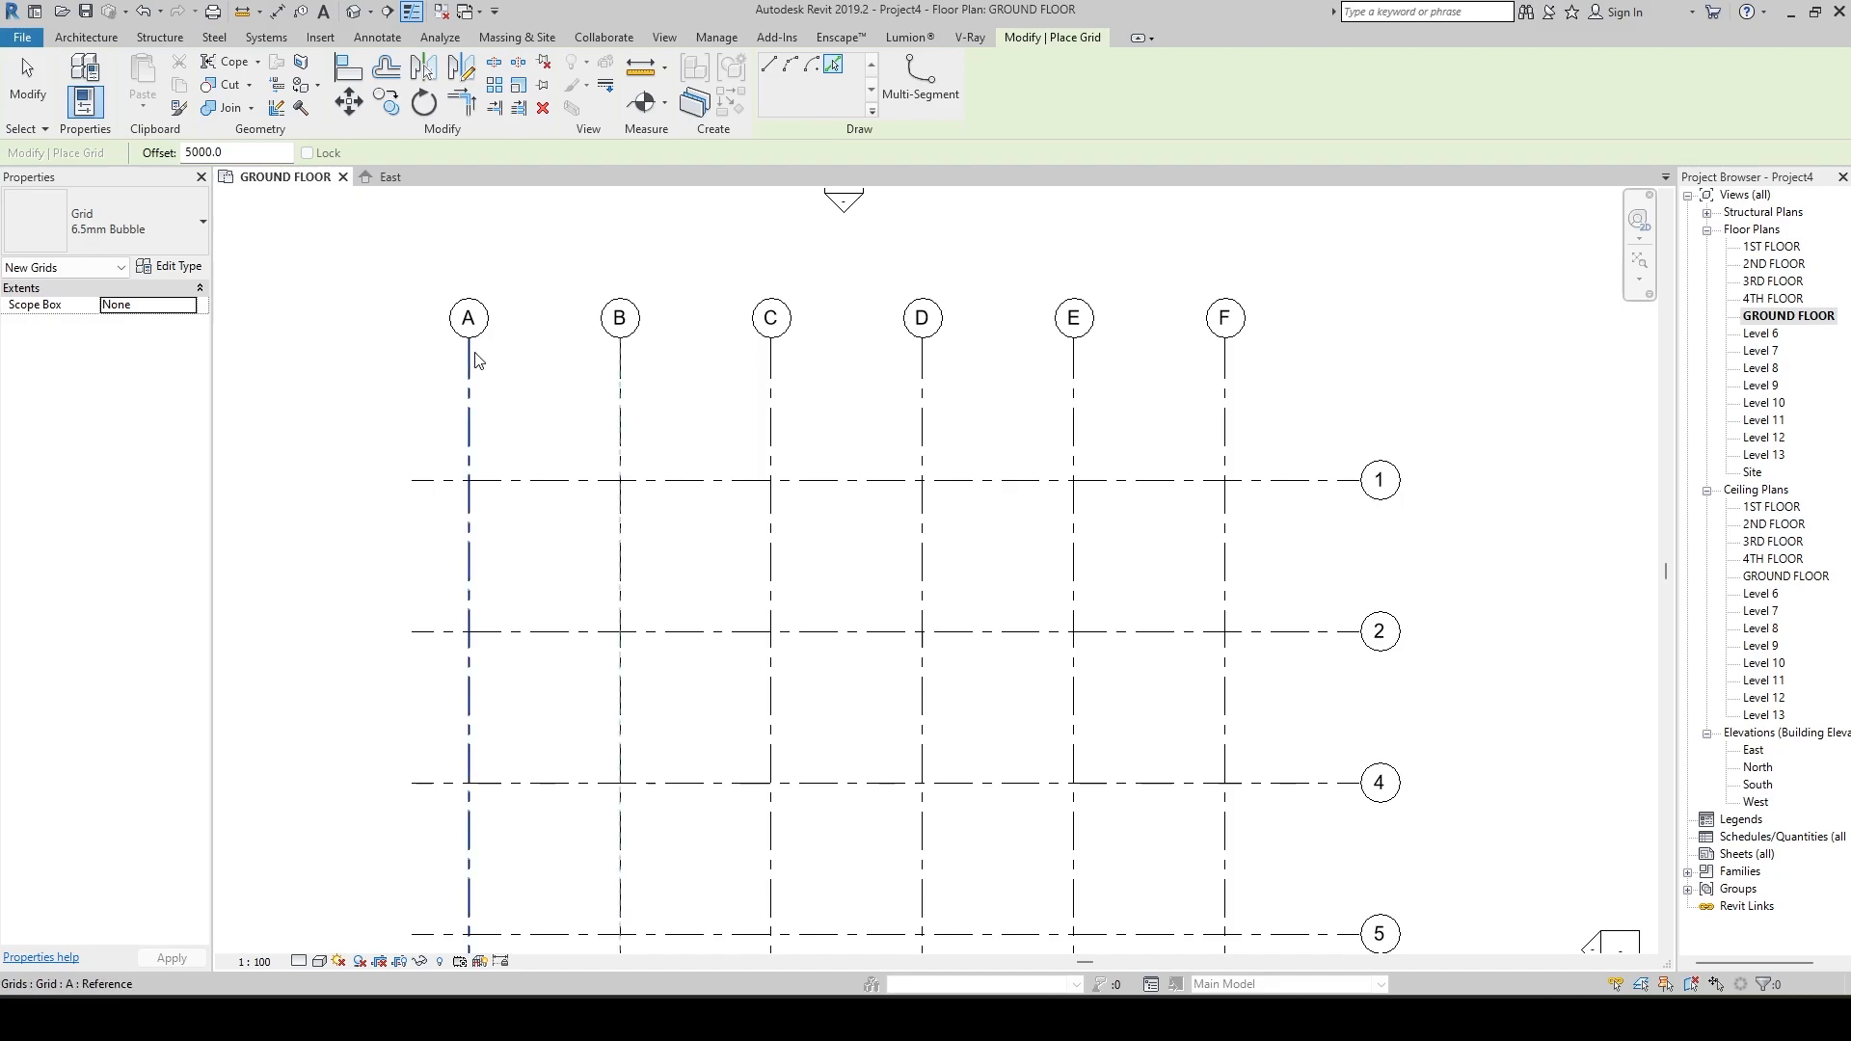
{"action": "key", "text": "Escape"}
{"action": "key", "text": "Escape"}
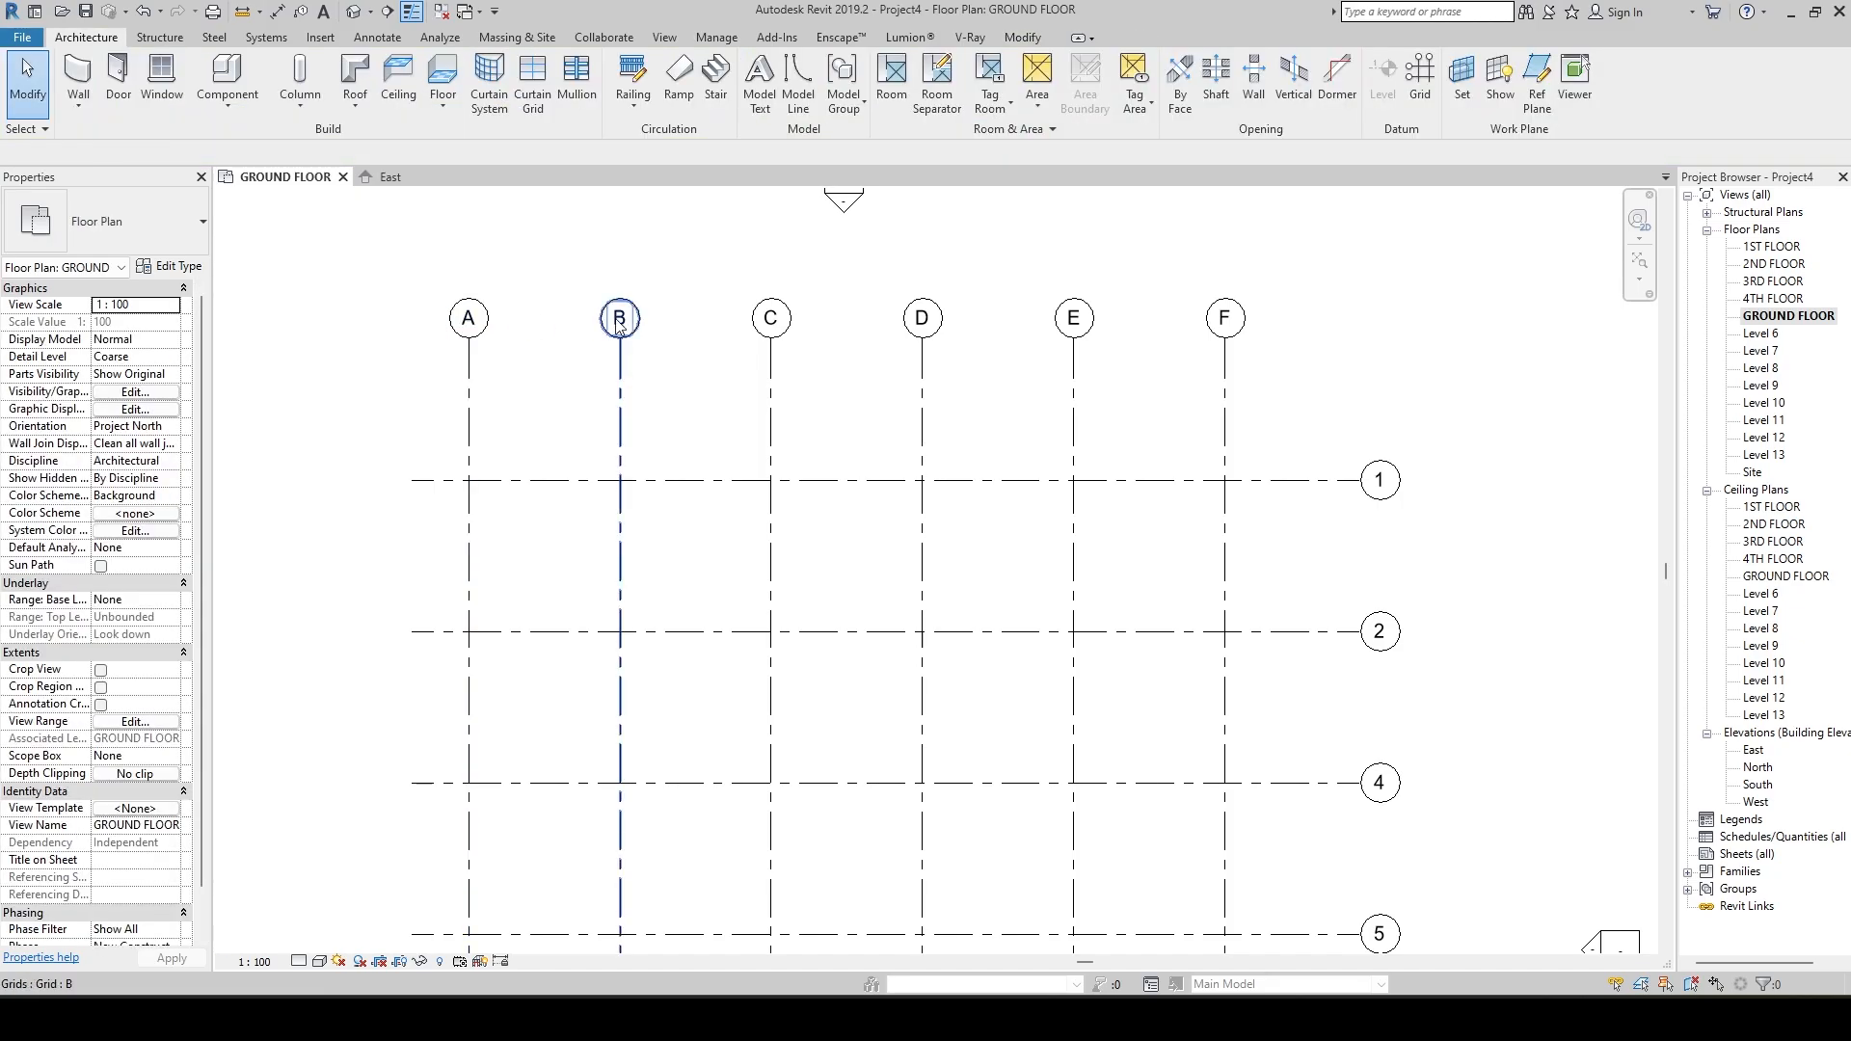
Enable Plan View Symbols End 1 in the 6.5mm Bubble grid type so bubbles show at both grid ends.
{"action": "scroll", "coordinate": [704, 416], "scroll_direction": "down", "scroll_amount": 2}
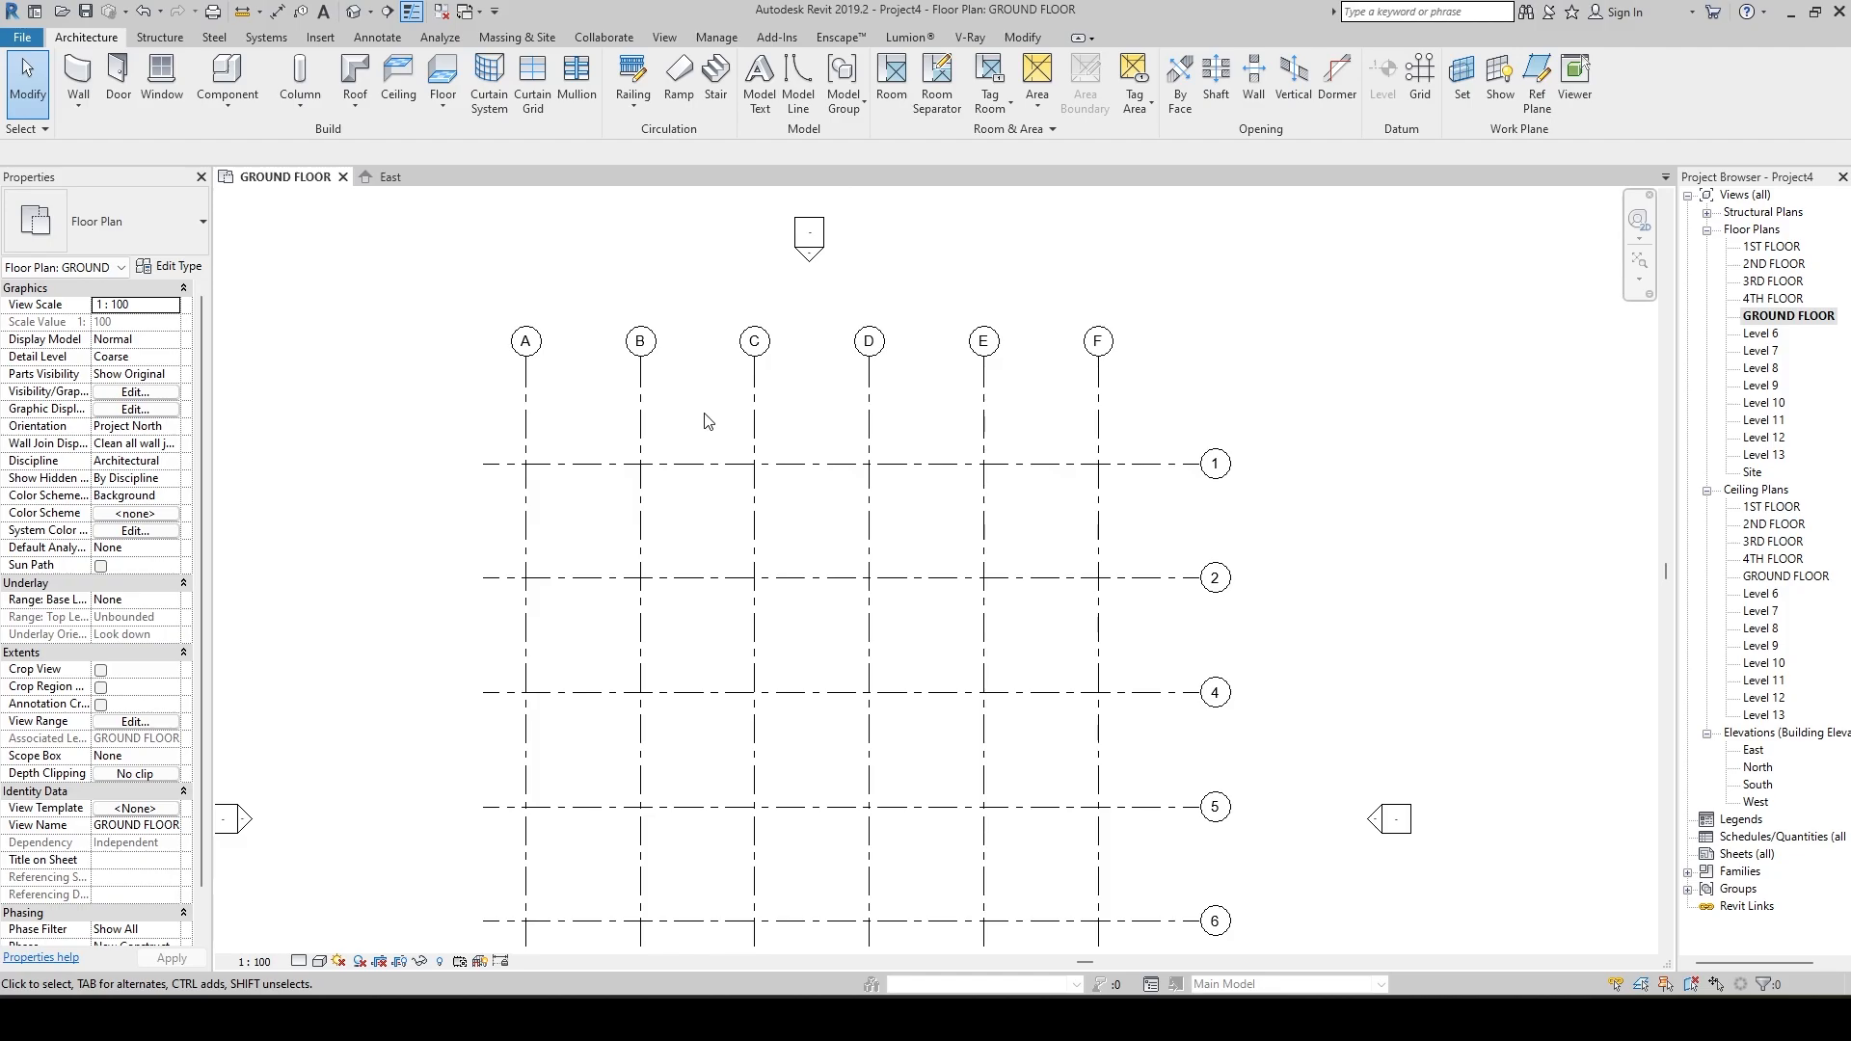
{"action": "scroll", "coordinate": [705, 421], "scroll_direction": "down", "scroll_amount": 3}
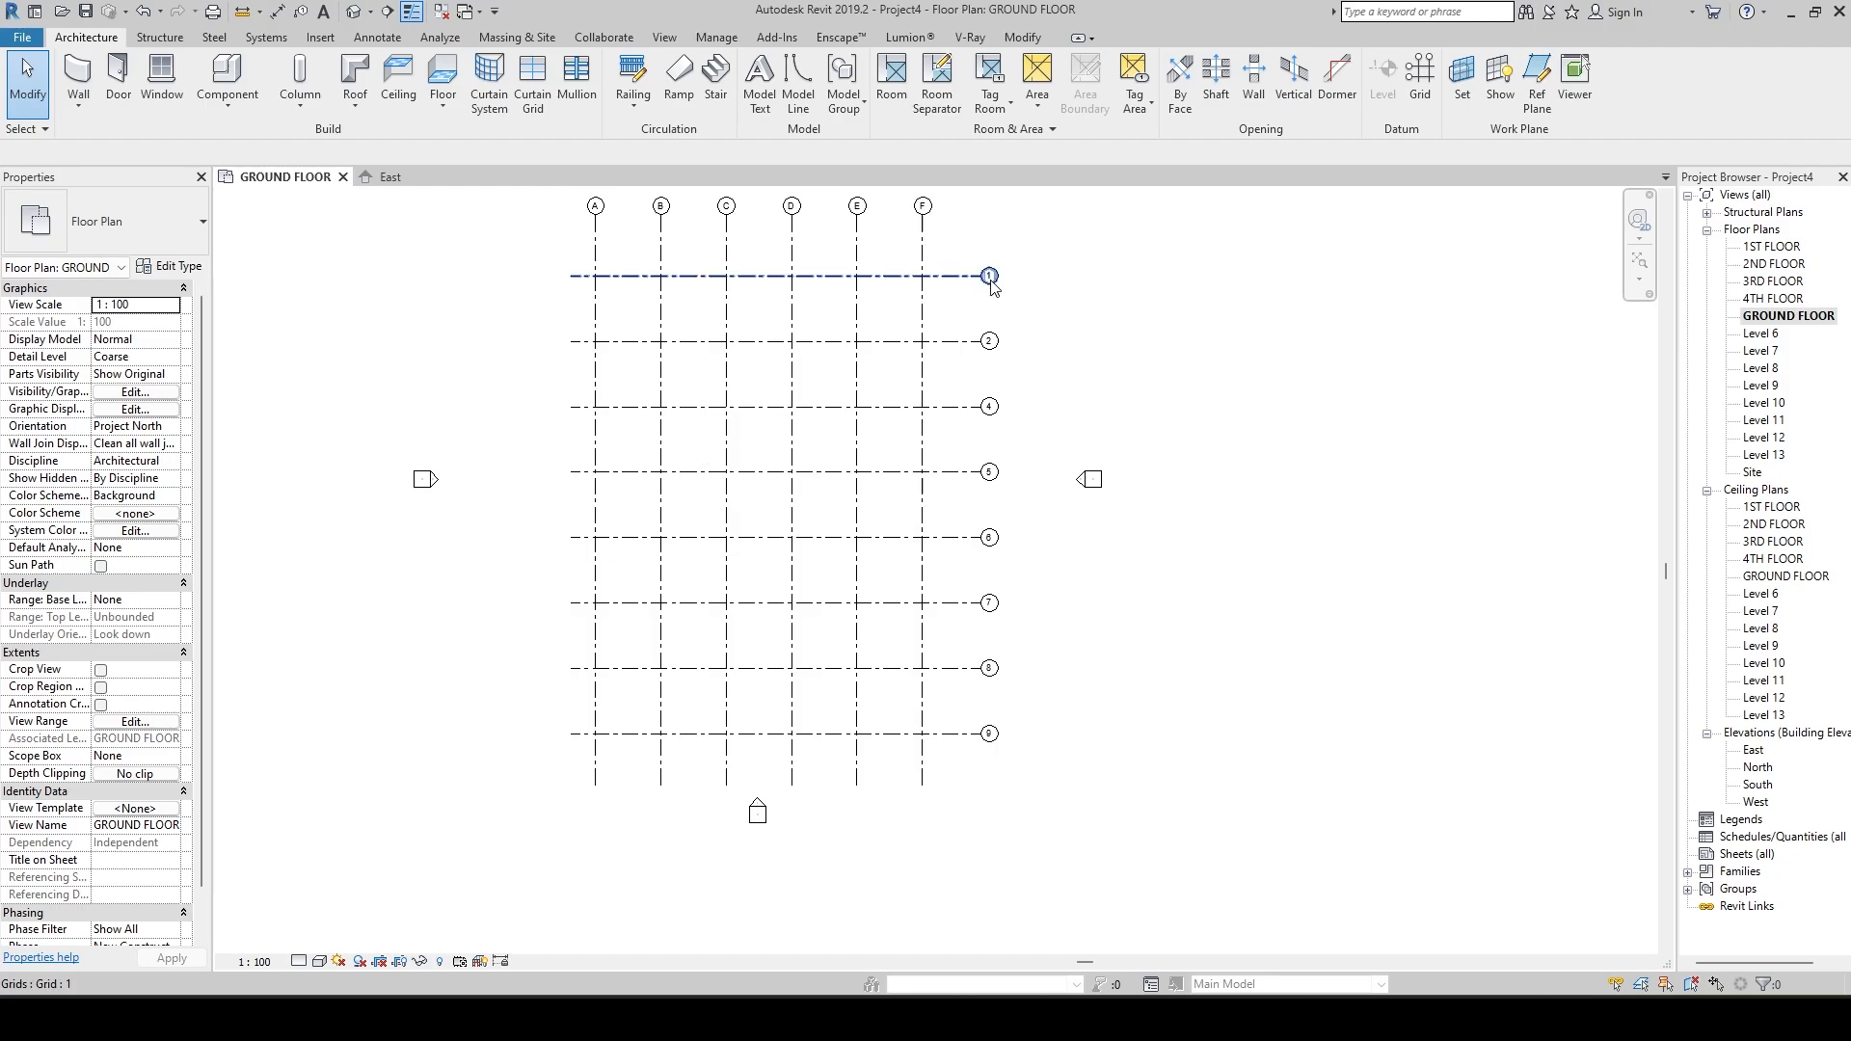
{"action": "scroll", "coordinate": [992, 284], "scroll_direction": "up", "scroll_amount": 3}
{"action": "middle_click_drag", "start_coordinate": [995, 320], "coordinate": [1005, 435]}
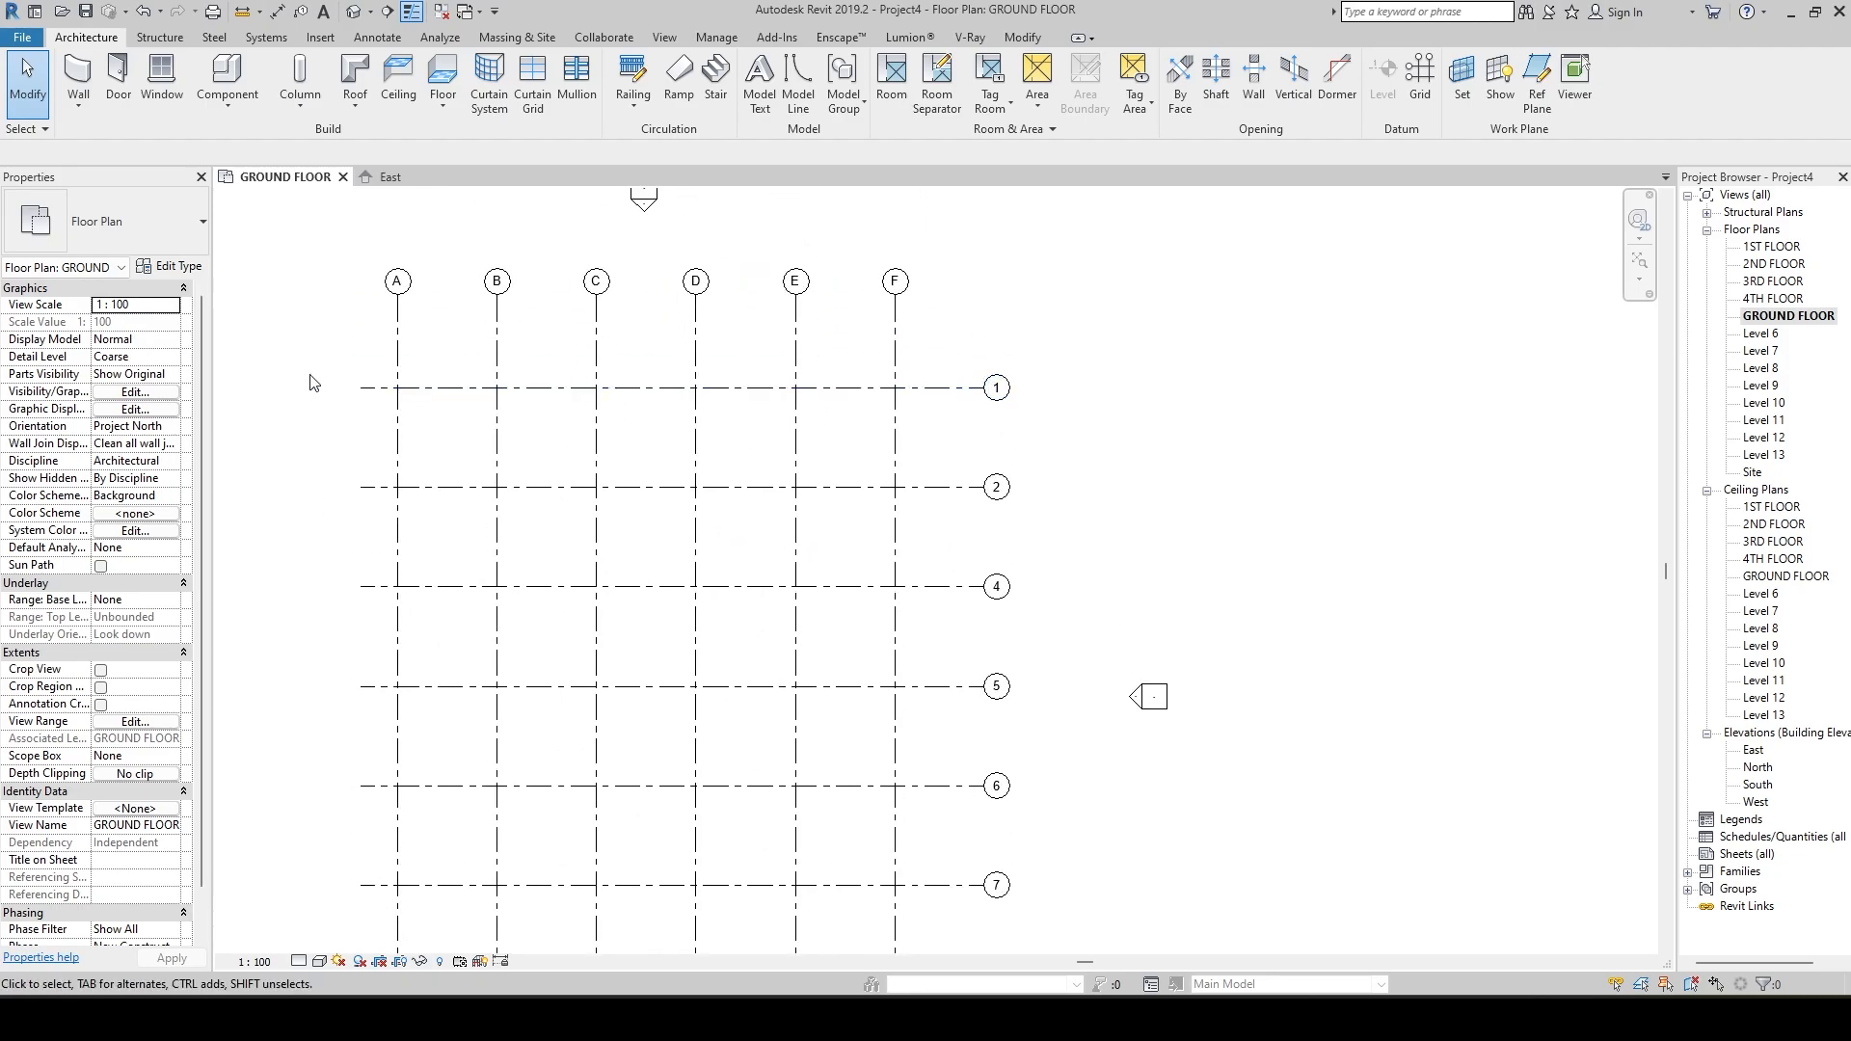
{"action": "left_click", "coordinate": [915, 388]}
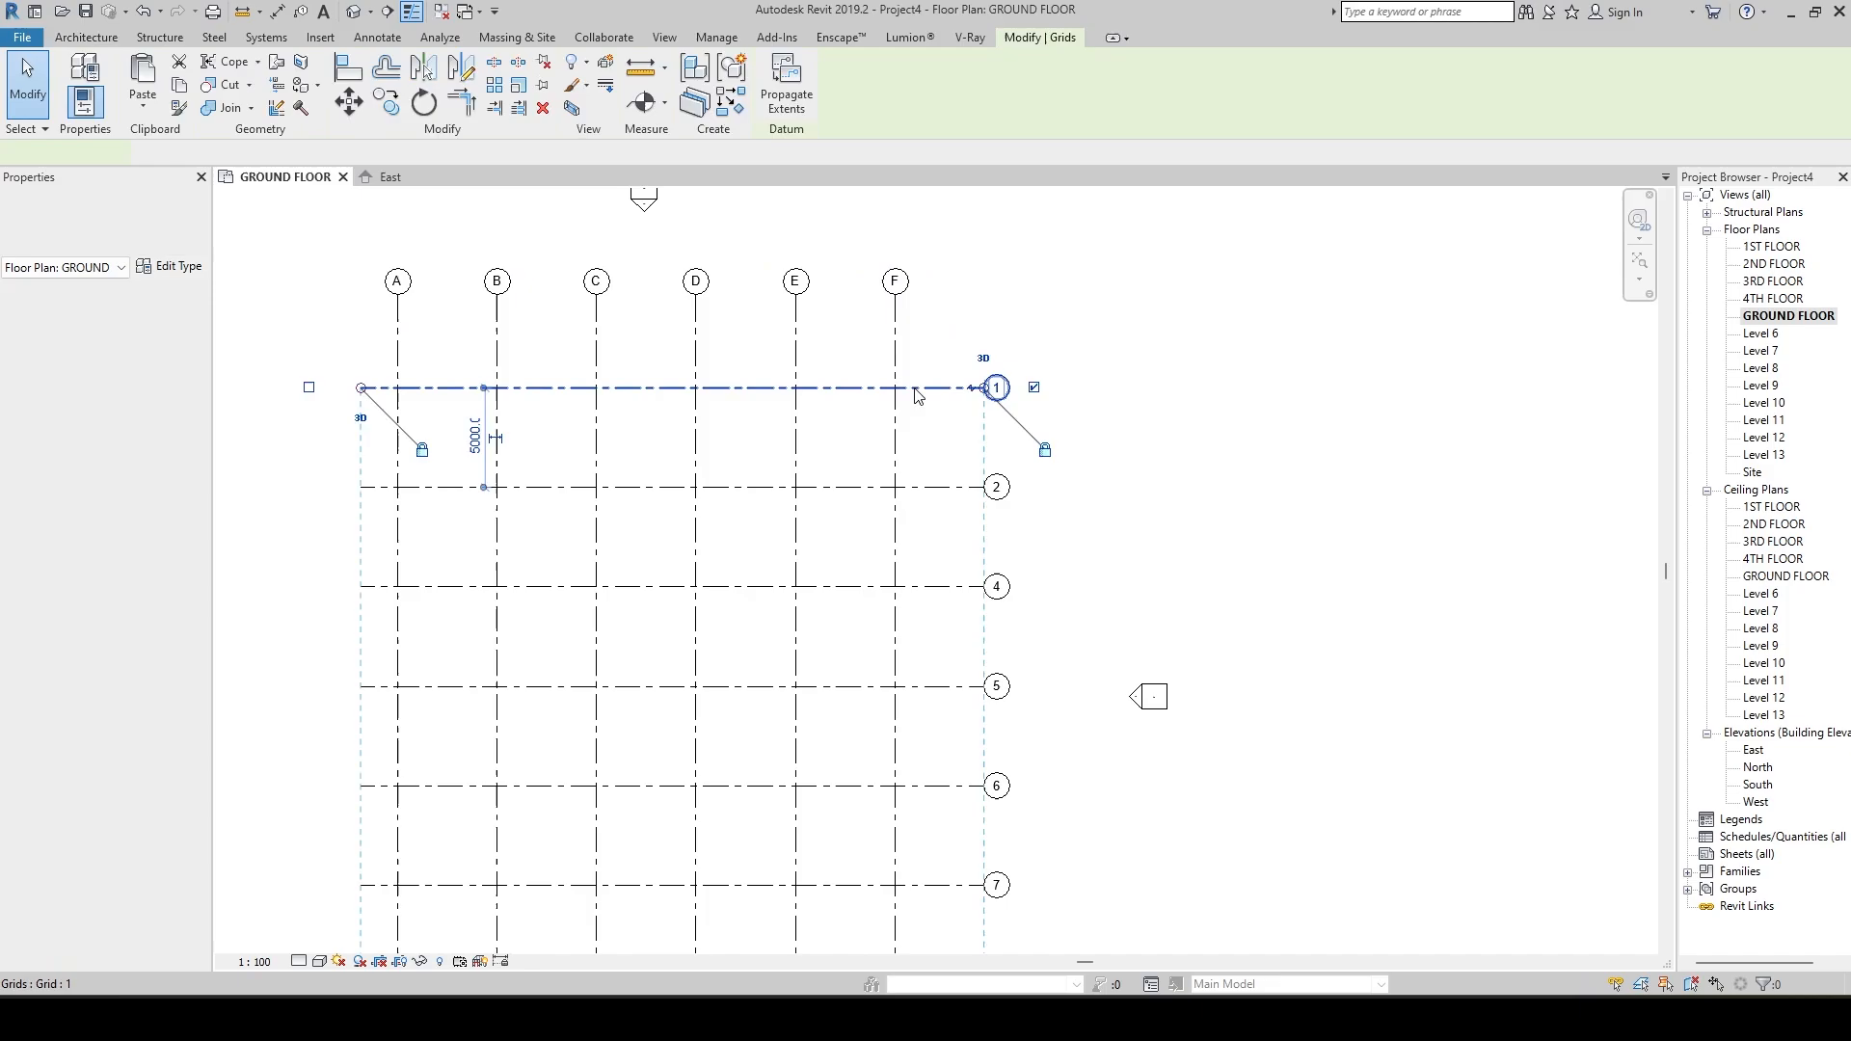
{"action": "left_click", "coordinate": [164, 267]}
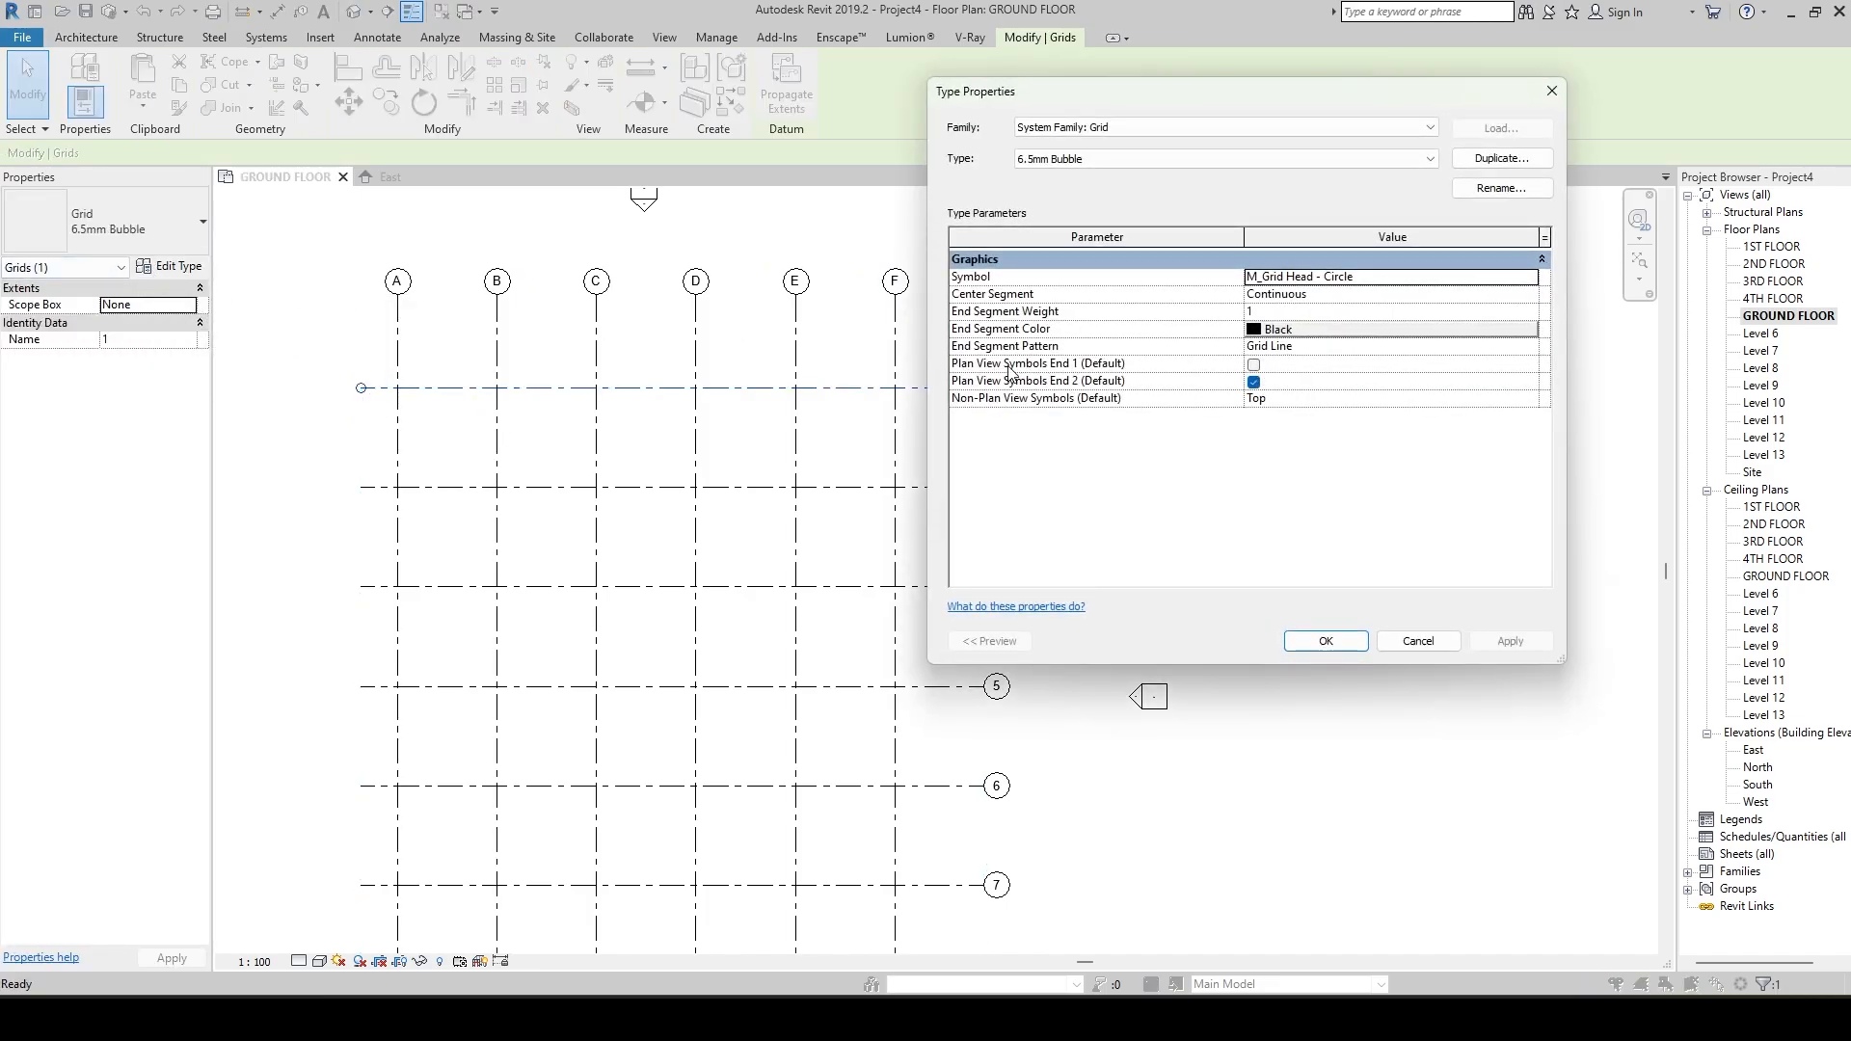
{"action": "left_click", "coordinate": [1253, 365]}
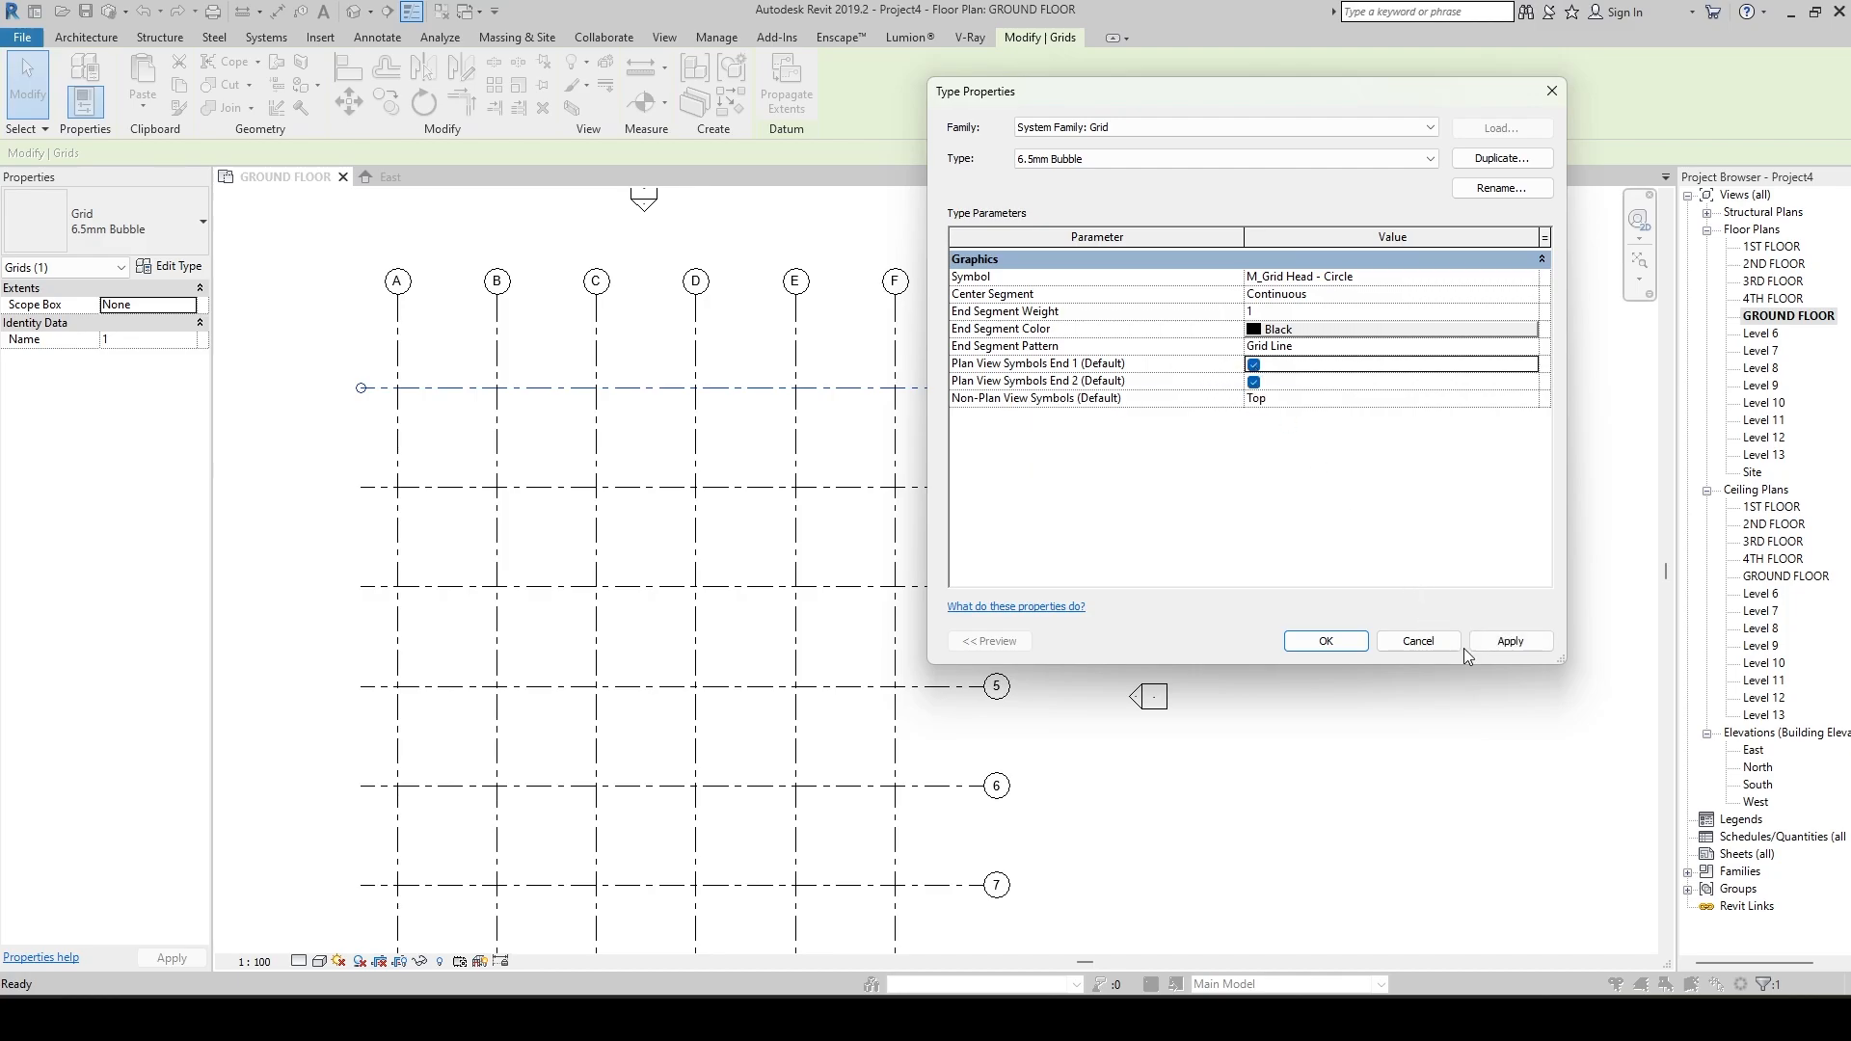
{"action": "left_click", "coordinate": [1510, 641]}
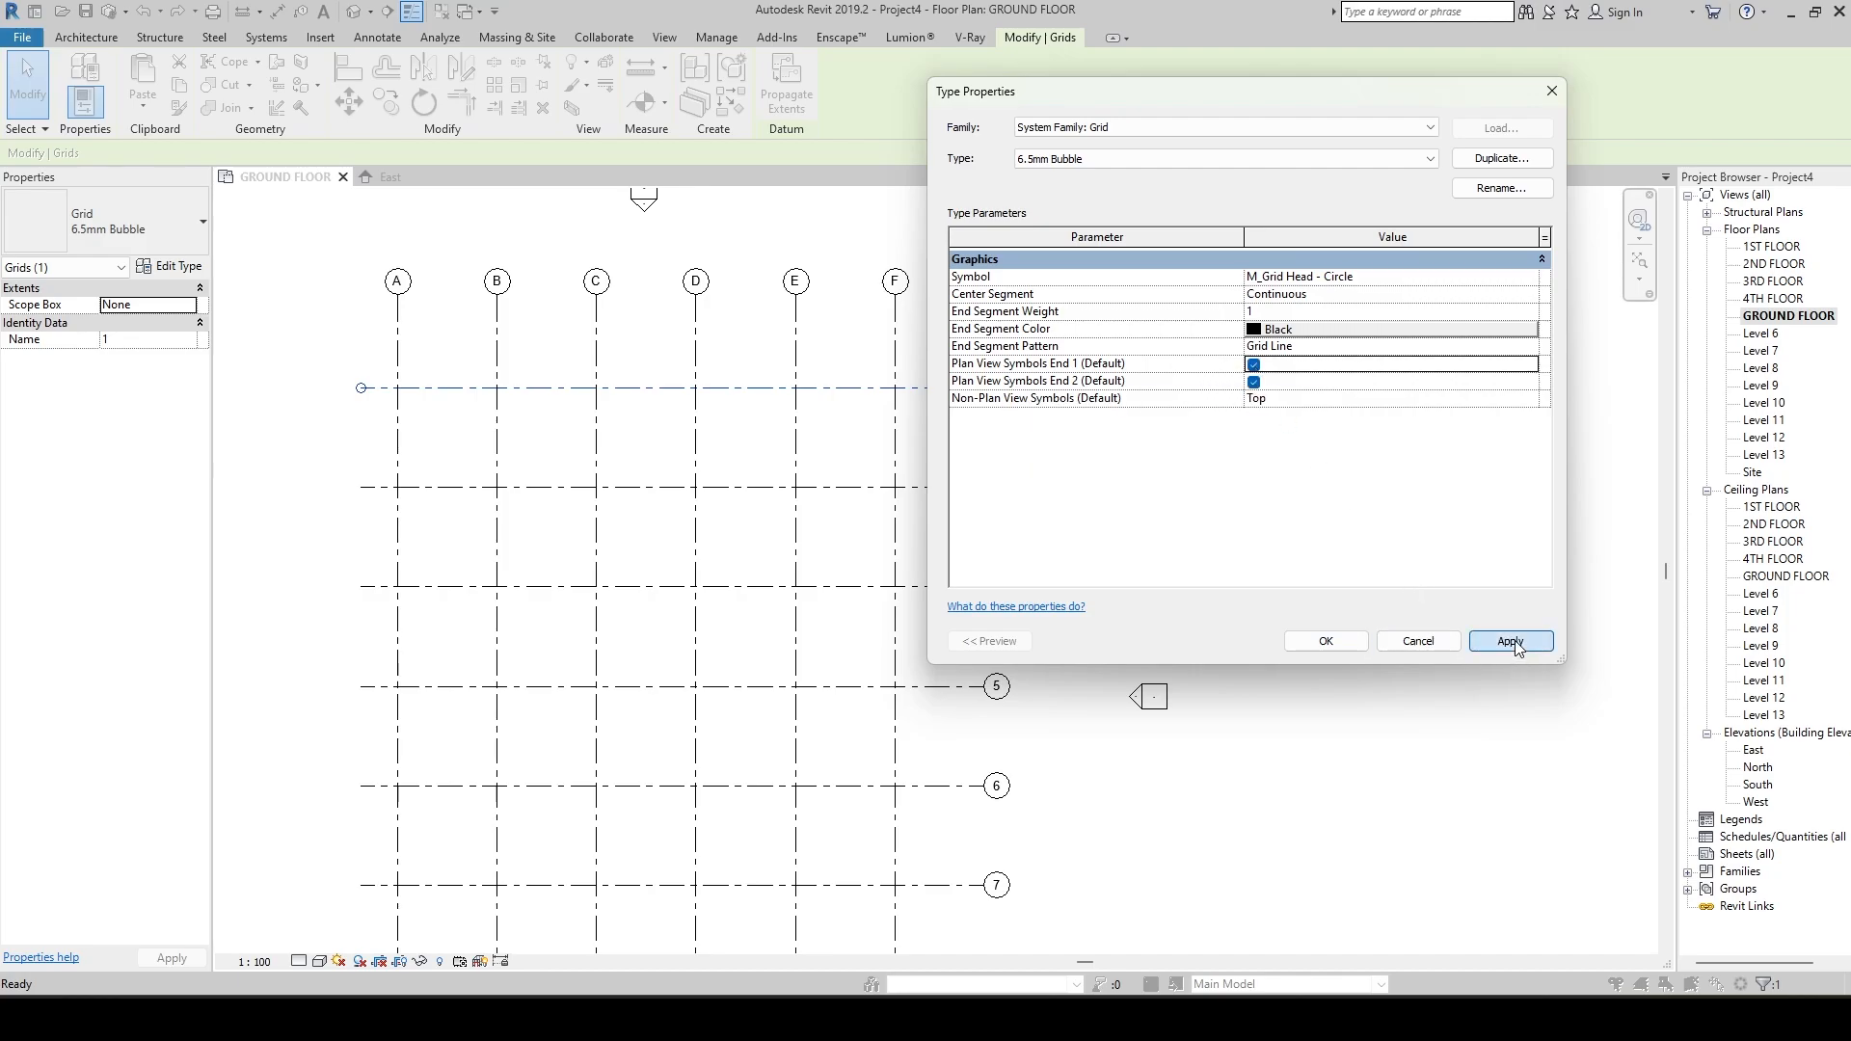
{"action": "left_click", "coordinate": [1326, 641]}
{"action": "scroll", "coordinate": [814, 504], "scroll_direction": "down", "scroll_amount": 3}
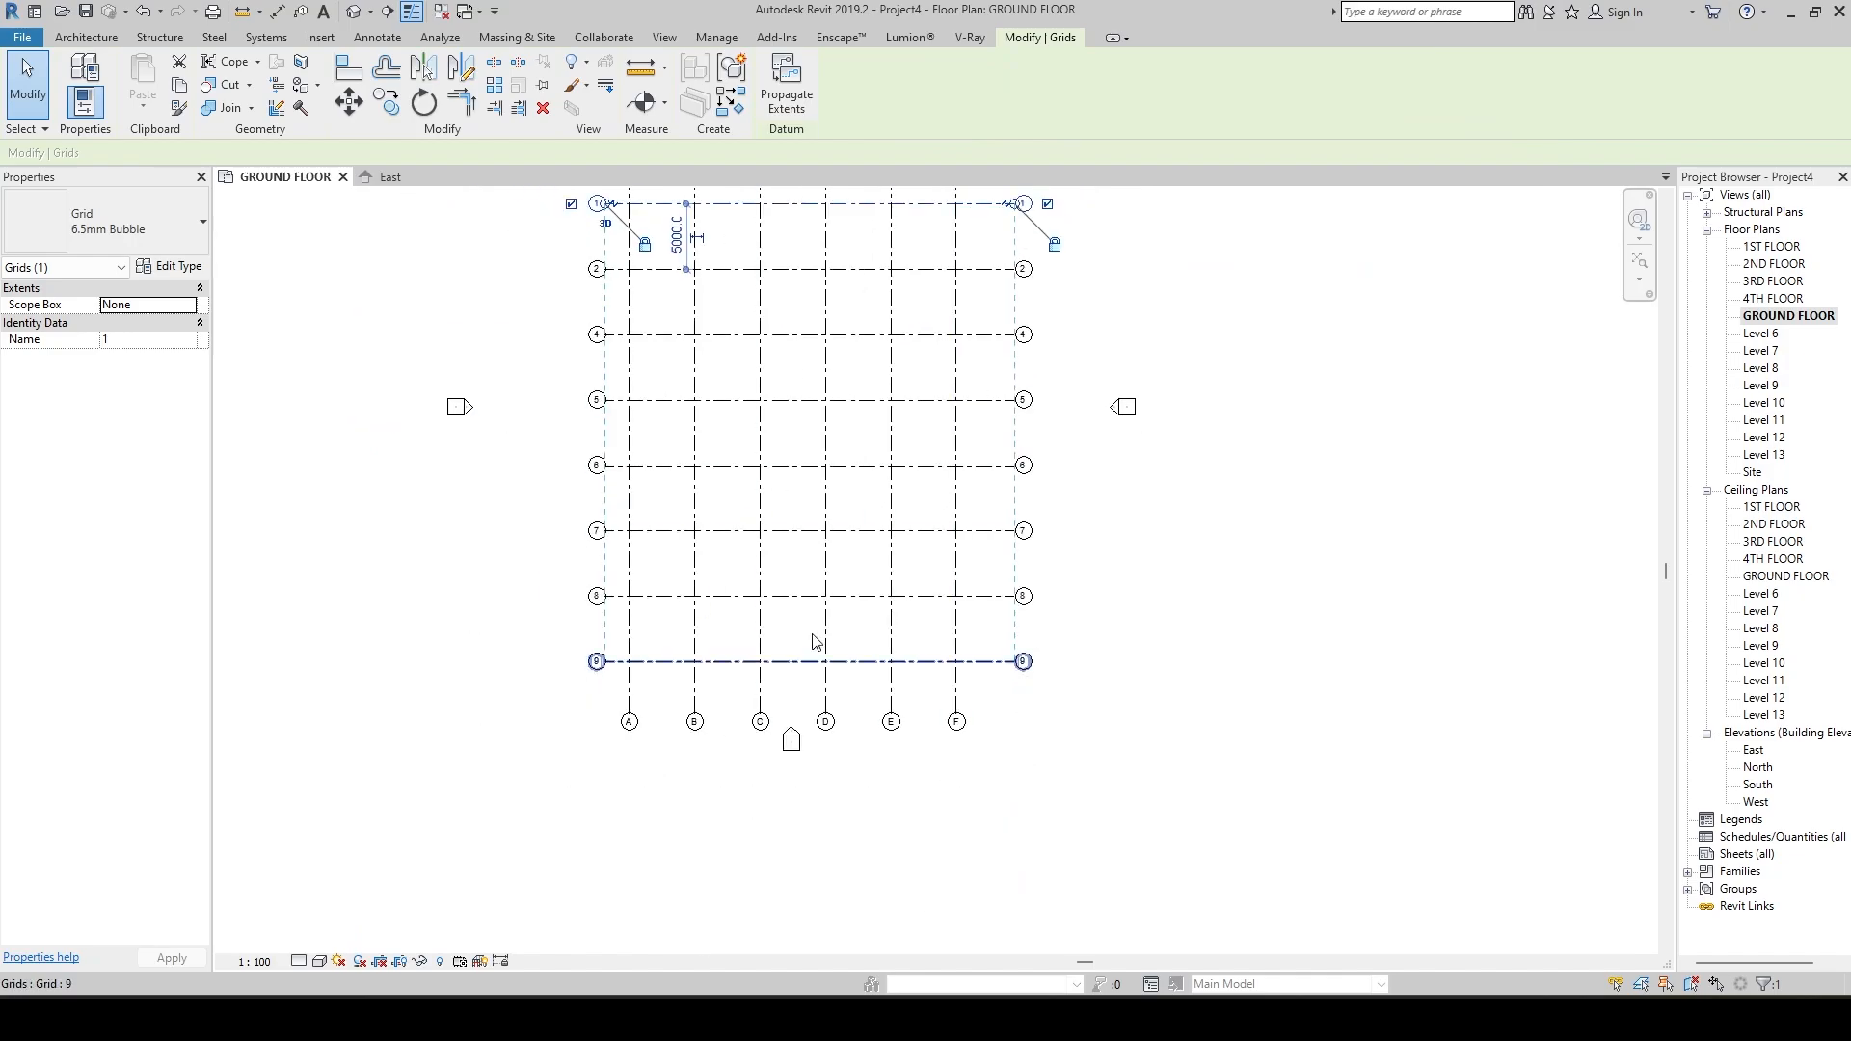
{"action": "scroll", "coordinate": [798, 430], "scroll_direction": "up", "scroll_amount": 4}
{"action": "middle_click_drag", "start_coordinate": [797, 429], "coordinate": [841, 481]}
{"action": "scroll", "coordinate": [784, 622], "scroll_direction": "down", "scroll_amount": 2}
{"action": "scroll", "coordinate": [772, 559], "scroll_direction": "down", "scroll_amount": 1}
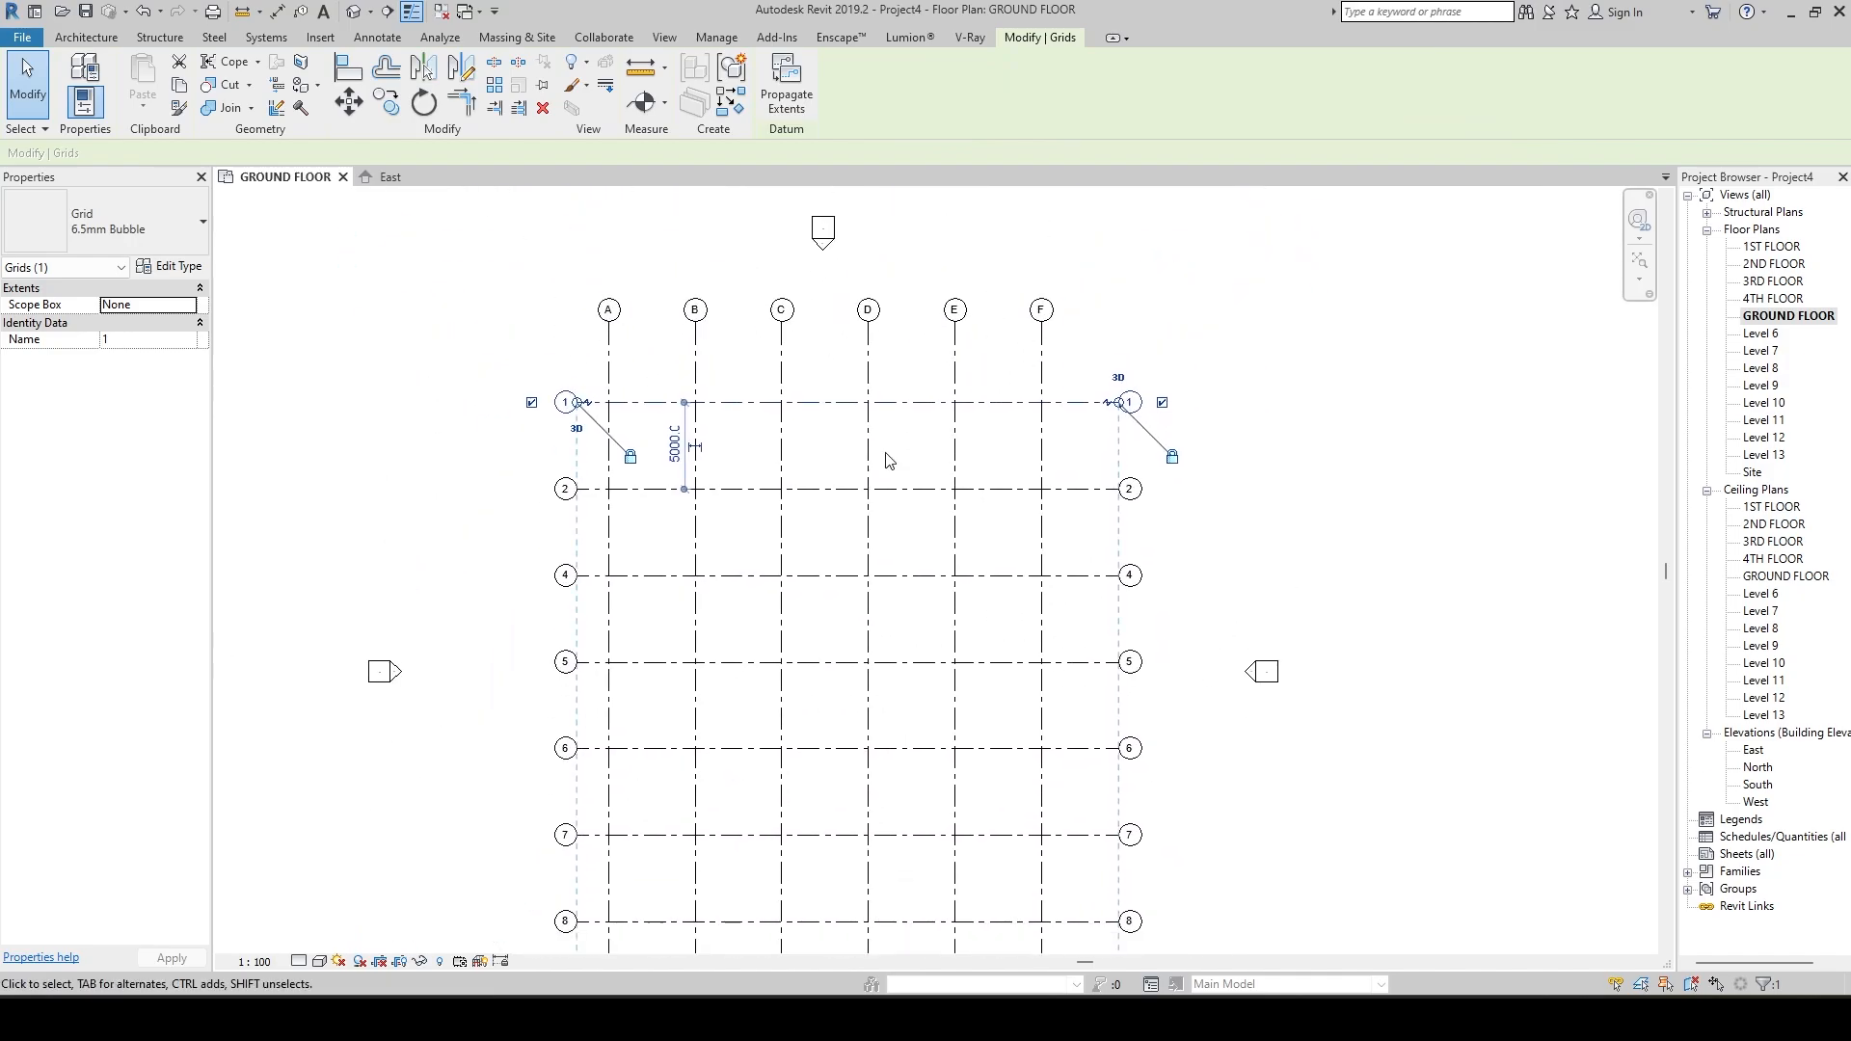
{"action": "left_click", "coordinate": [737, 443]}
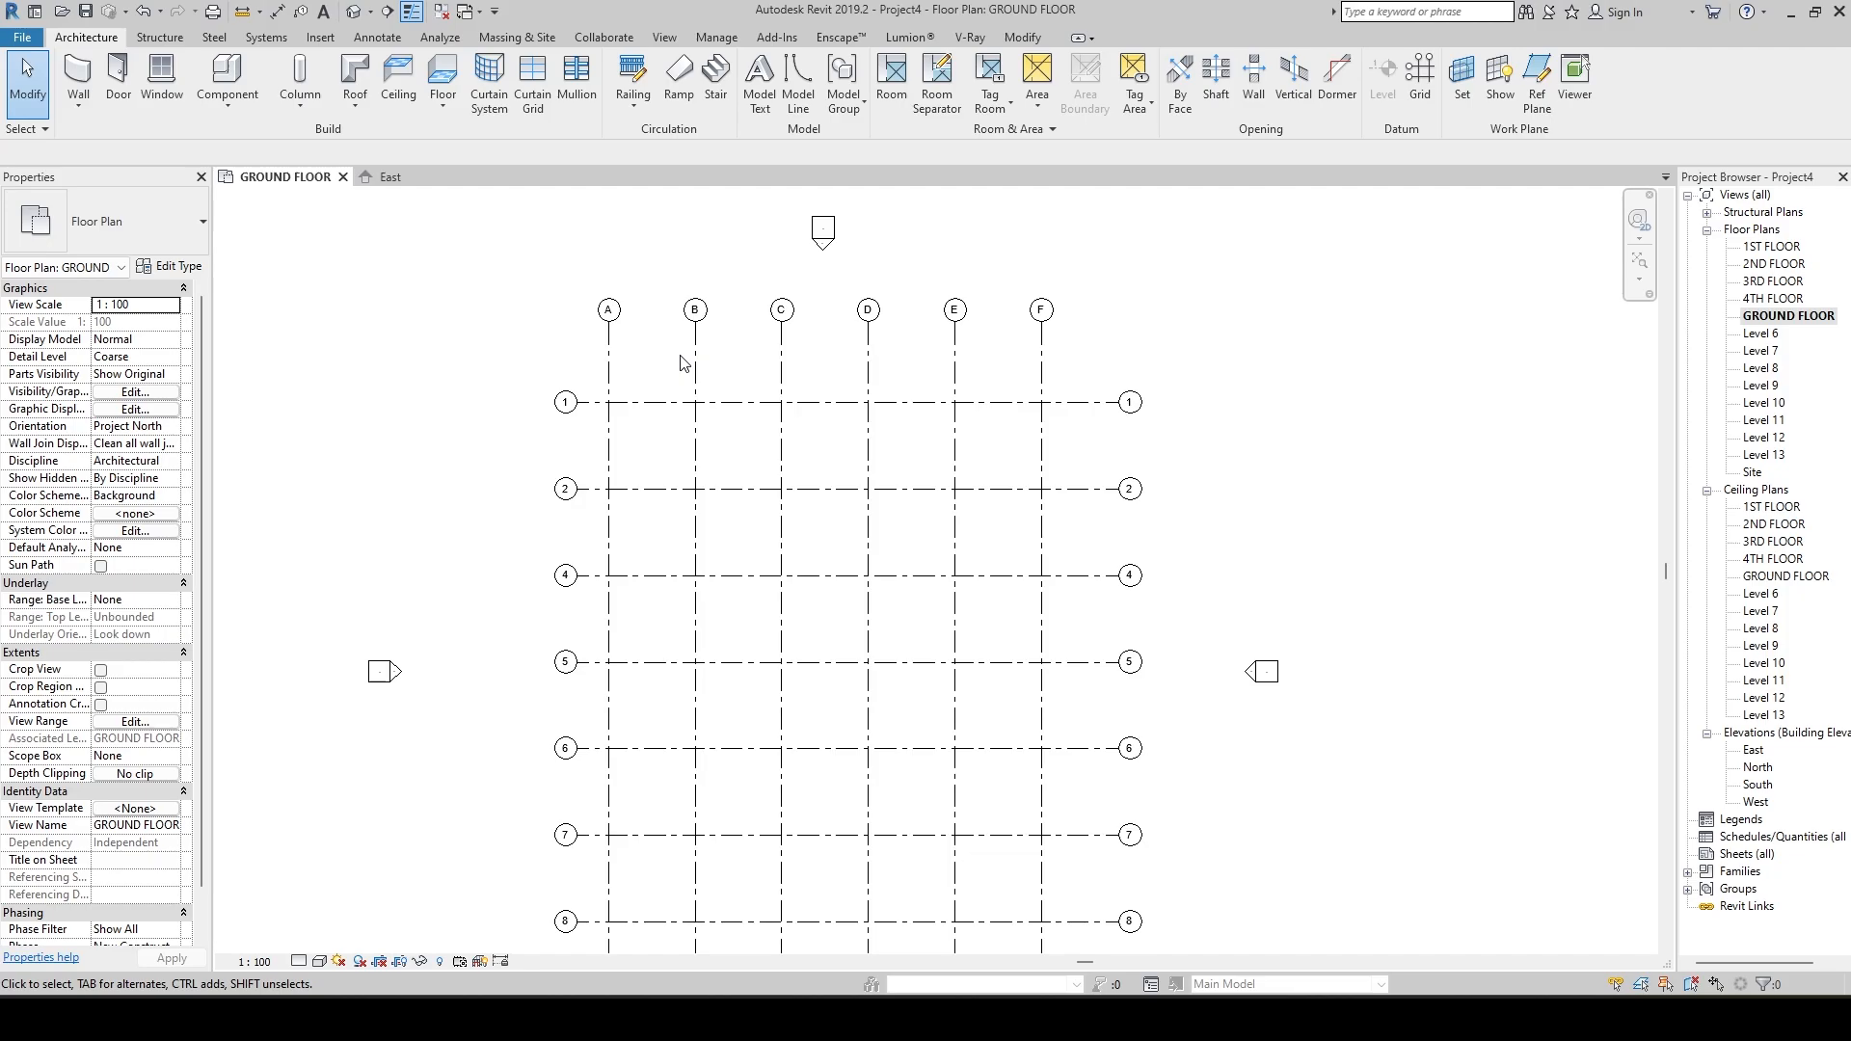
Place a continuous aligned dimension string across vertical grids A to F, above grid 1.
{"action": "key", "text": "d"}
{"action": "key", "text": "i"}
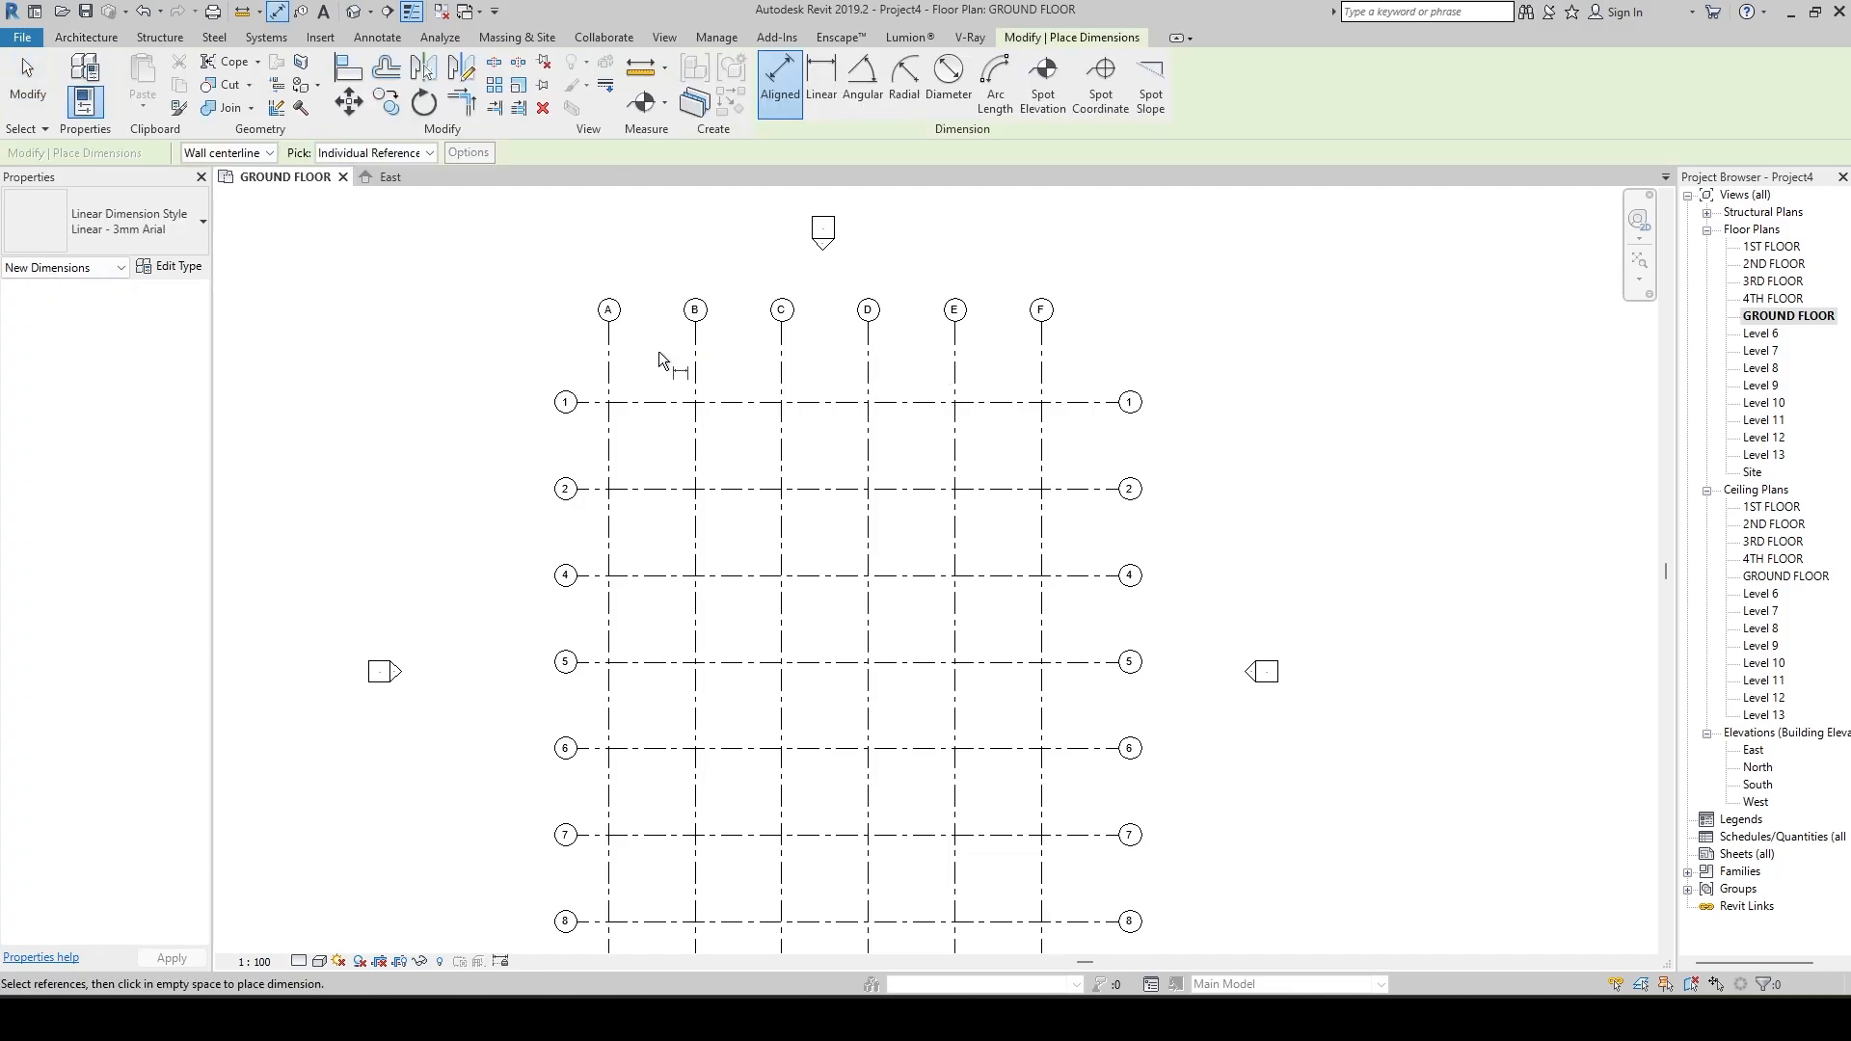
{"action": "left_click", "coordinate": [608, 376]}
{"action": "left_click", "coordinate": [696, 381]}
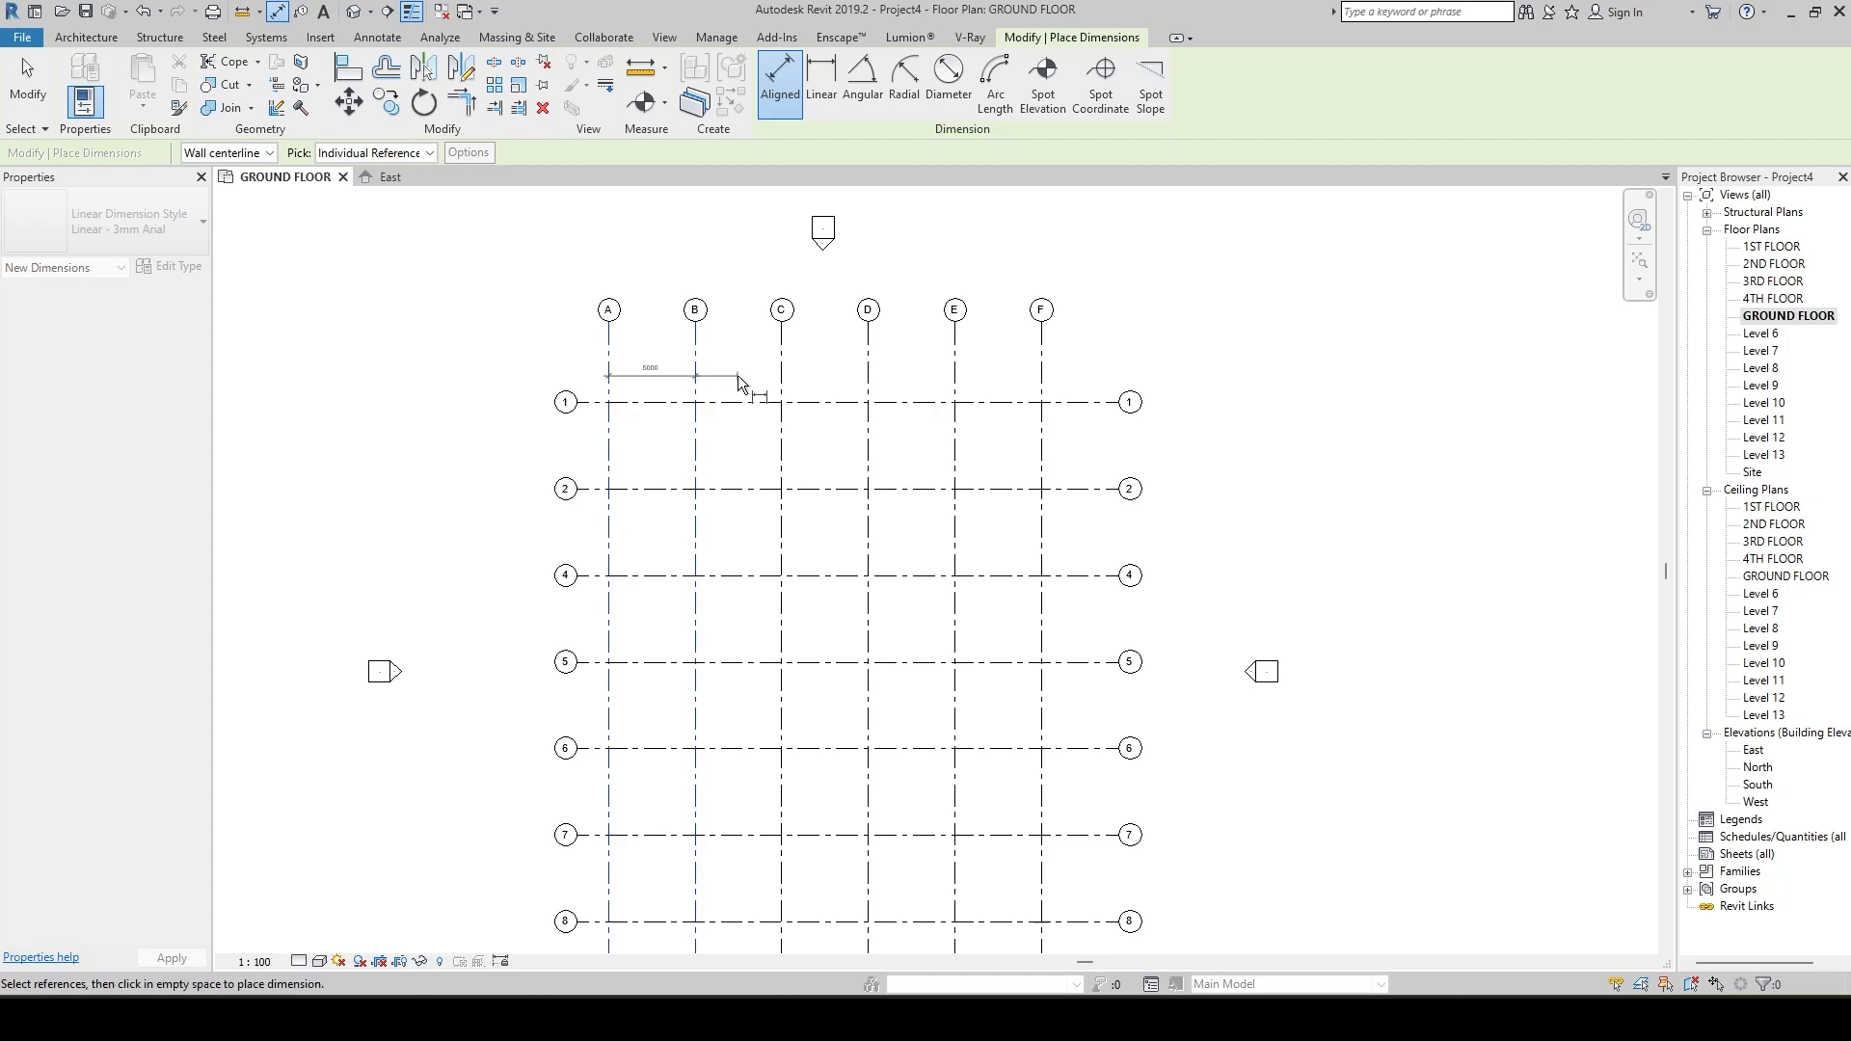
{"action": "left_click", "coordinate": [780, 384]}
{"action": "left_click", "coordinate": [869, 380]}
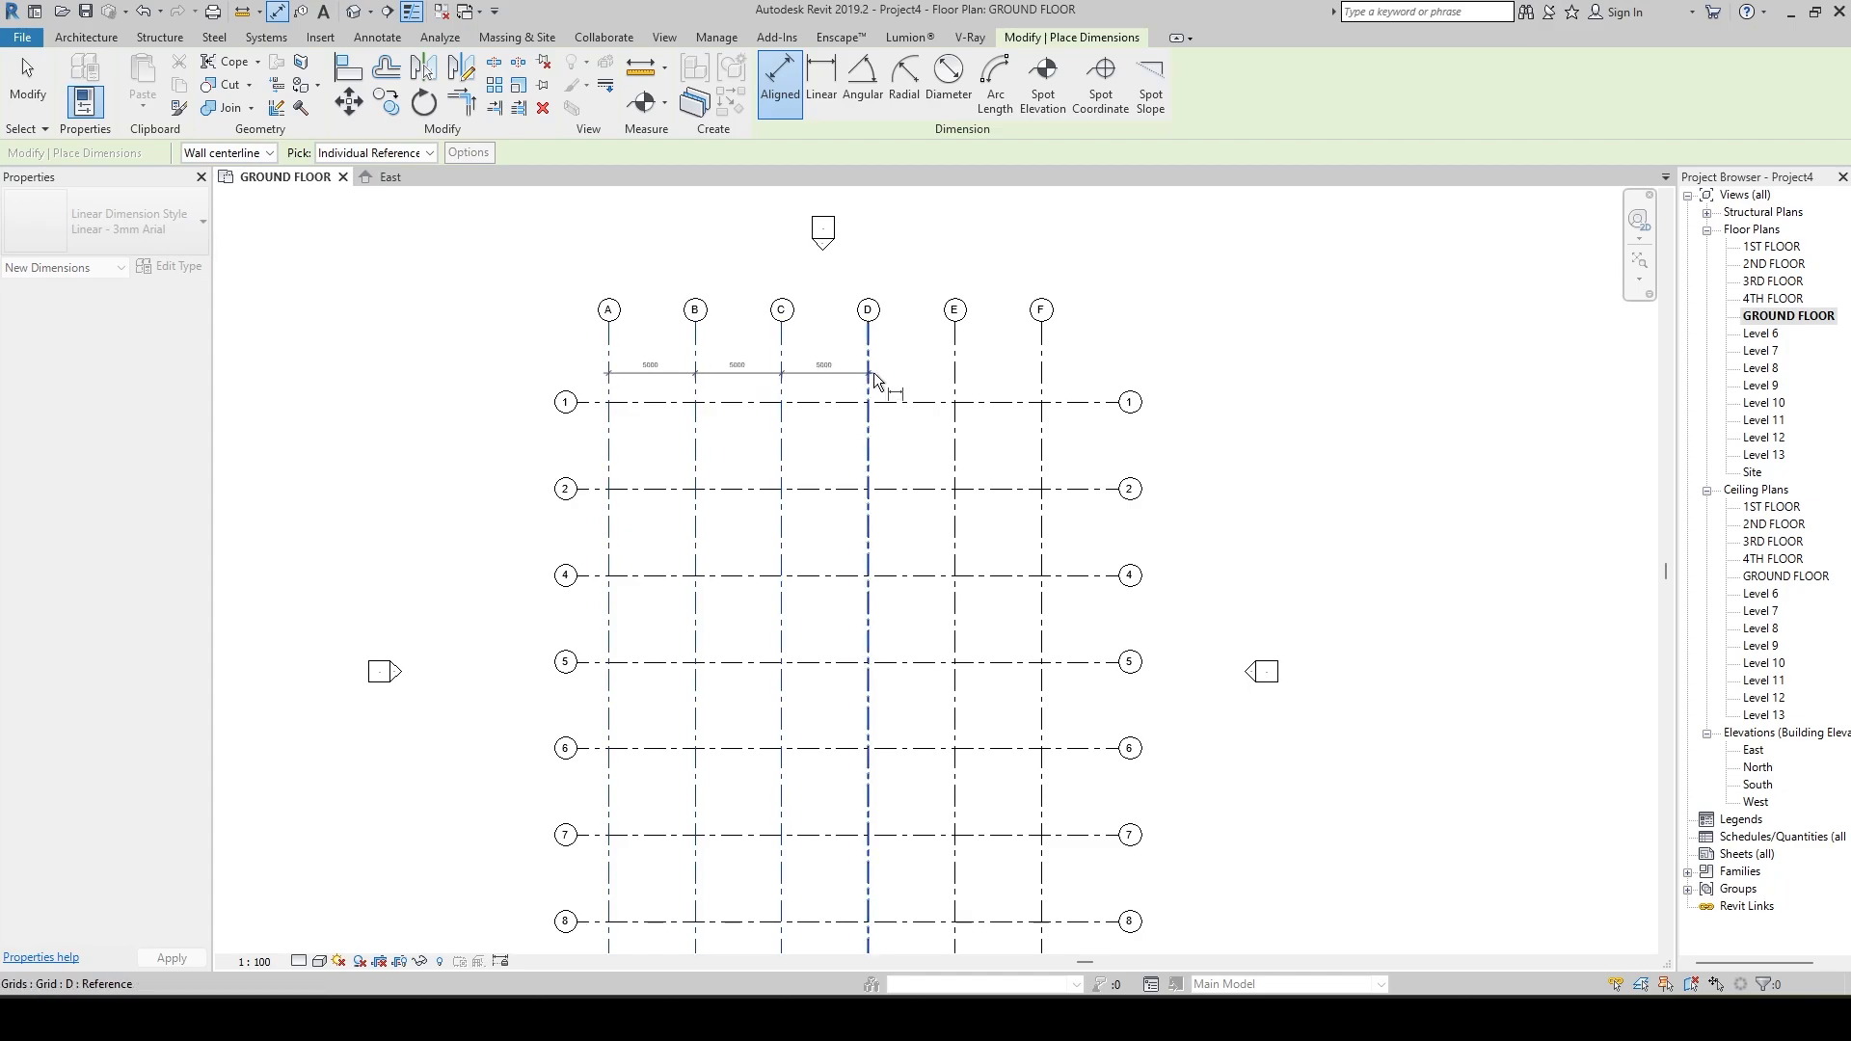
{"action": "left_click", "coordinate": [955, 378]}
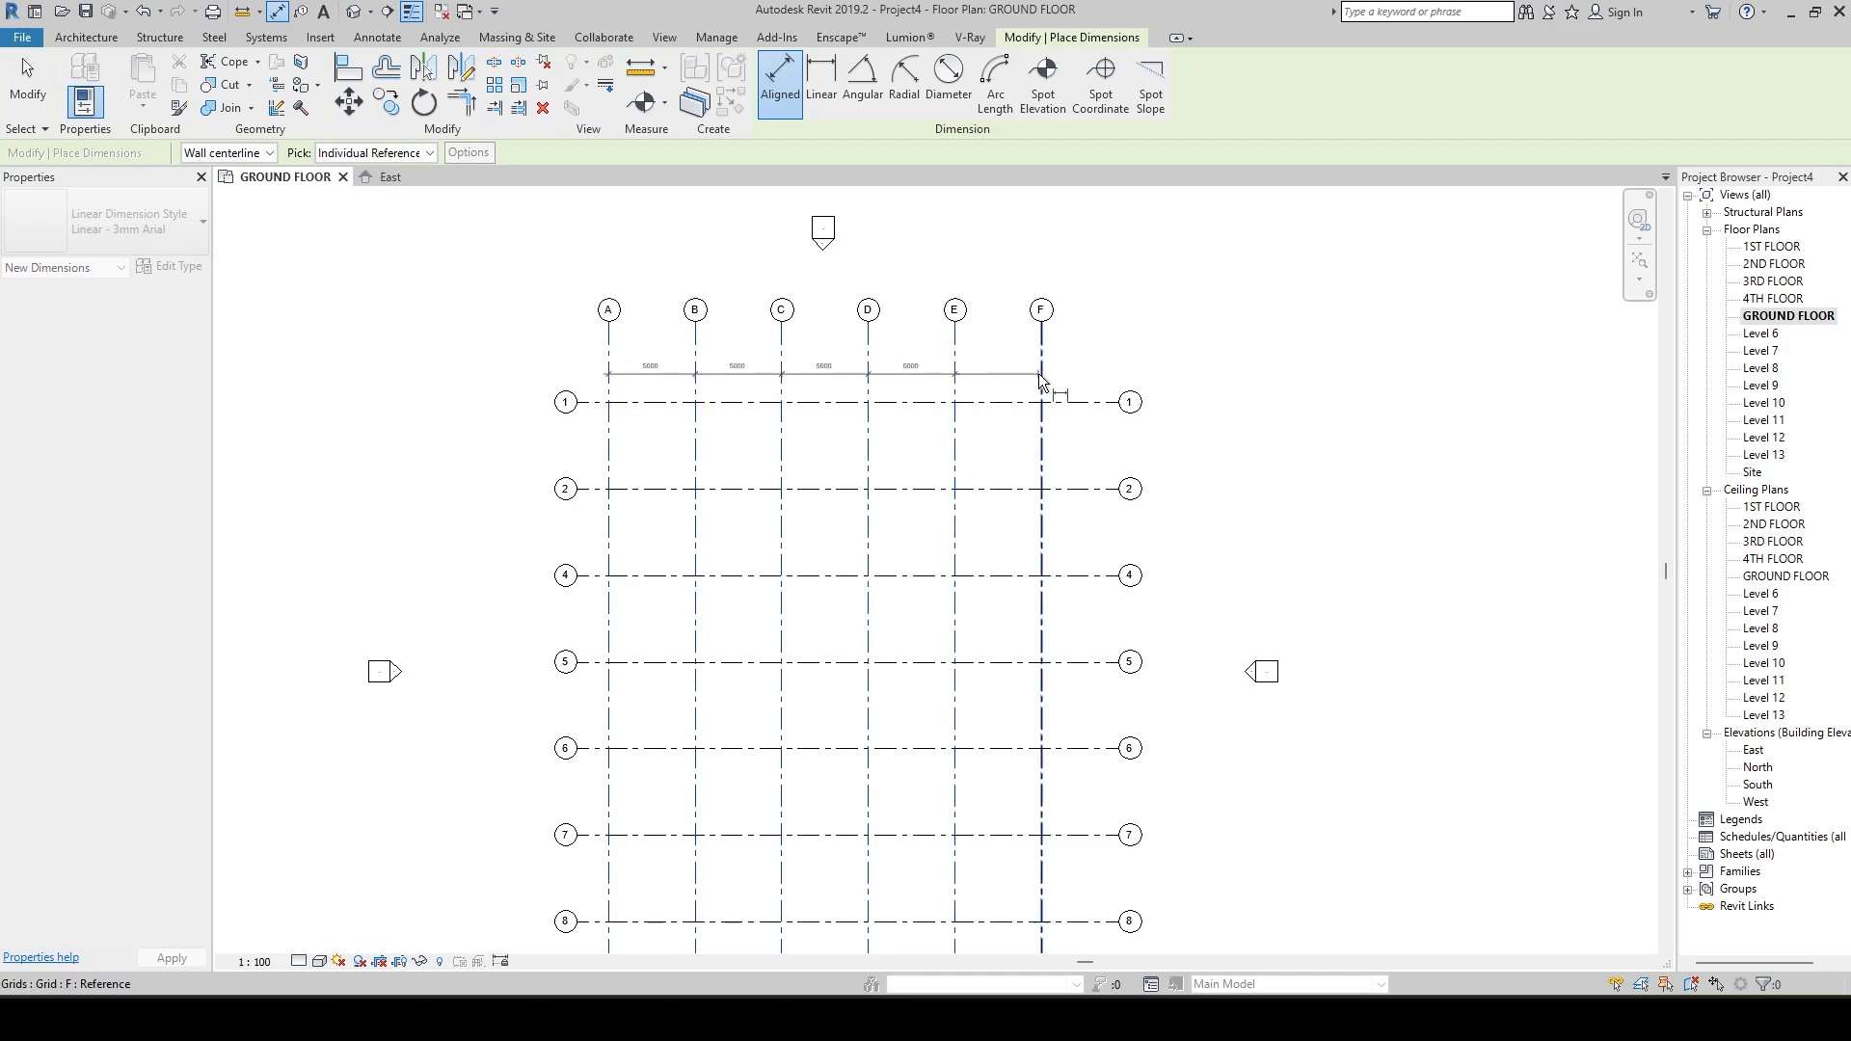
{"action": "left_click", "coordinate": [1042, 387]}
{"action": "left_click", "coordinate": [1068, 383]}
{"action": "key", "text": "Escape"}
{"action": "key", "text": "Escape"}
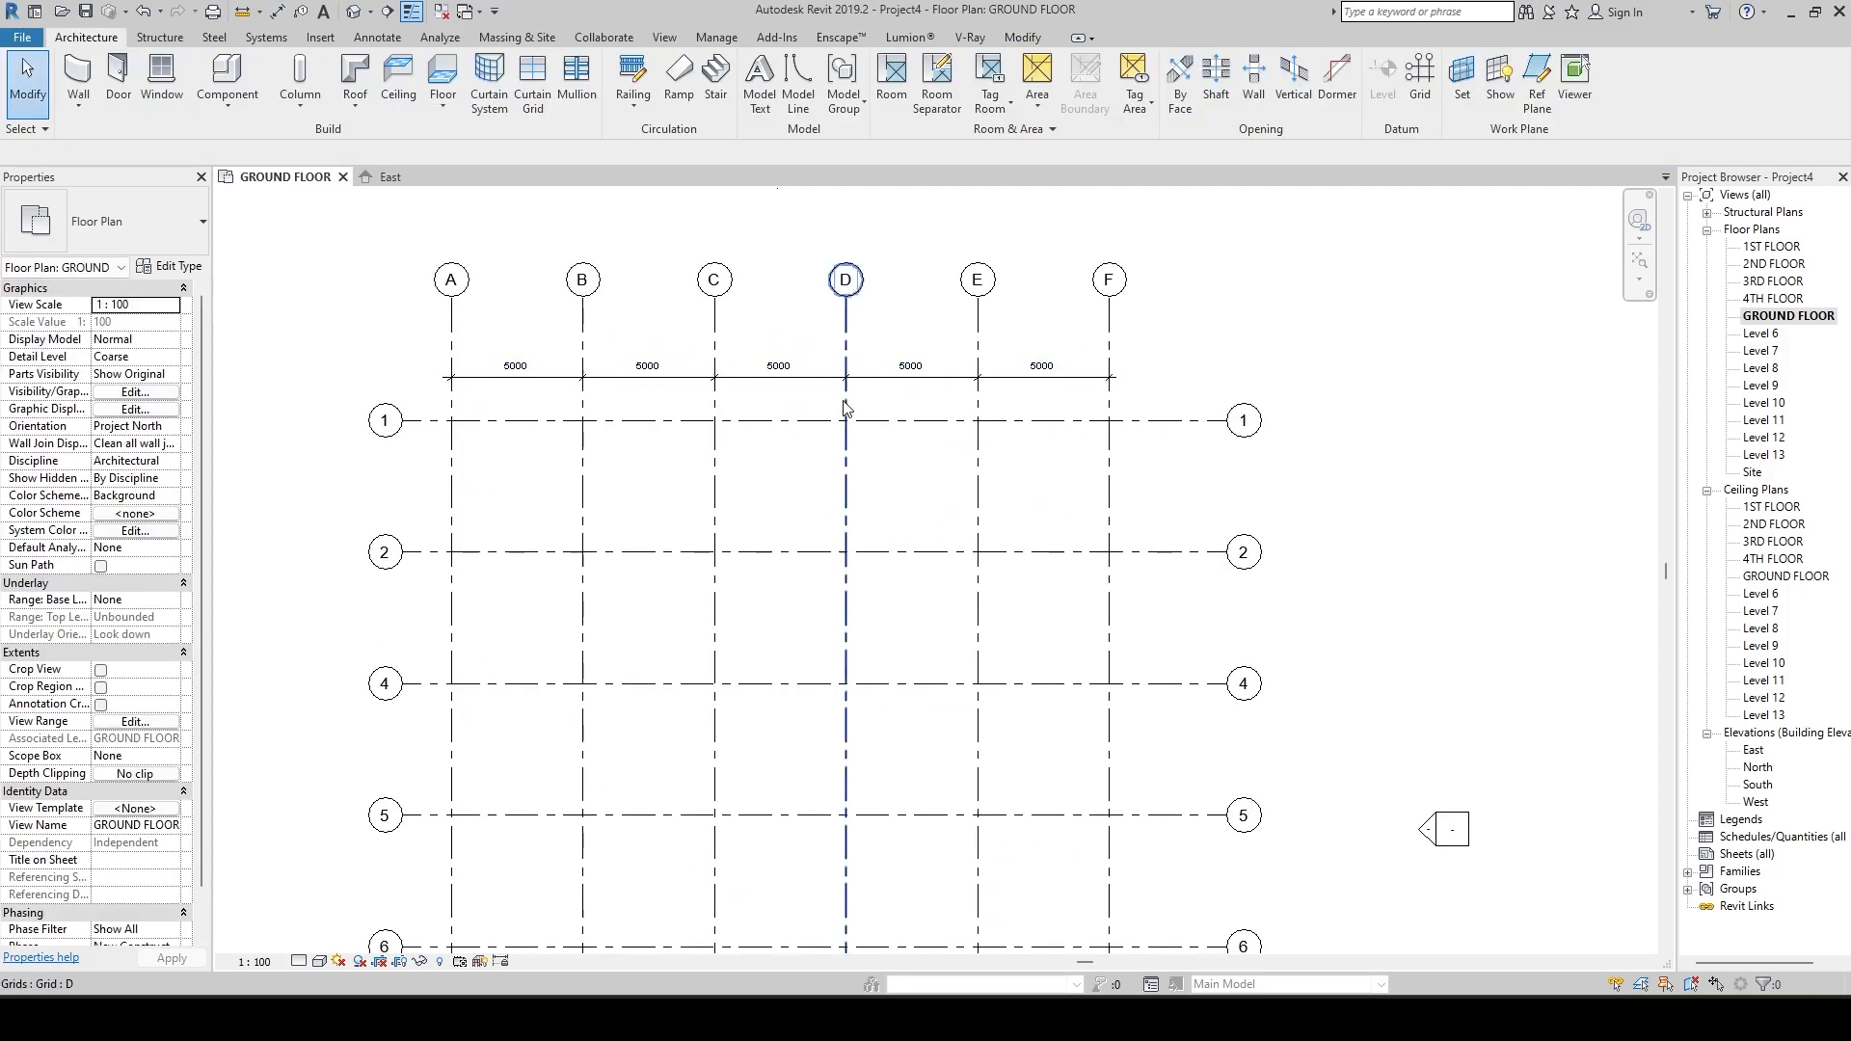
Add an overall aligned dimension from grid A to grid F, between the existing dimension string and the upper grid bubbles.
{"action": "scroll", "coordinate": [849, 383], "scroll_direction": "up", "scroll_amount": 3}
{"action": "middle_click_drag", "start_coordinate": [770, 415], "coordinate": [877, 541]}
{"action": "scroll", "coordinate": [859, 536], "scroll_direction": "down", "scroll_amount": 3}
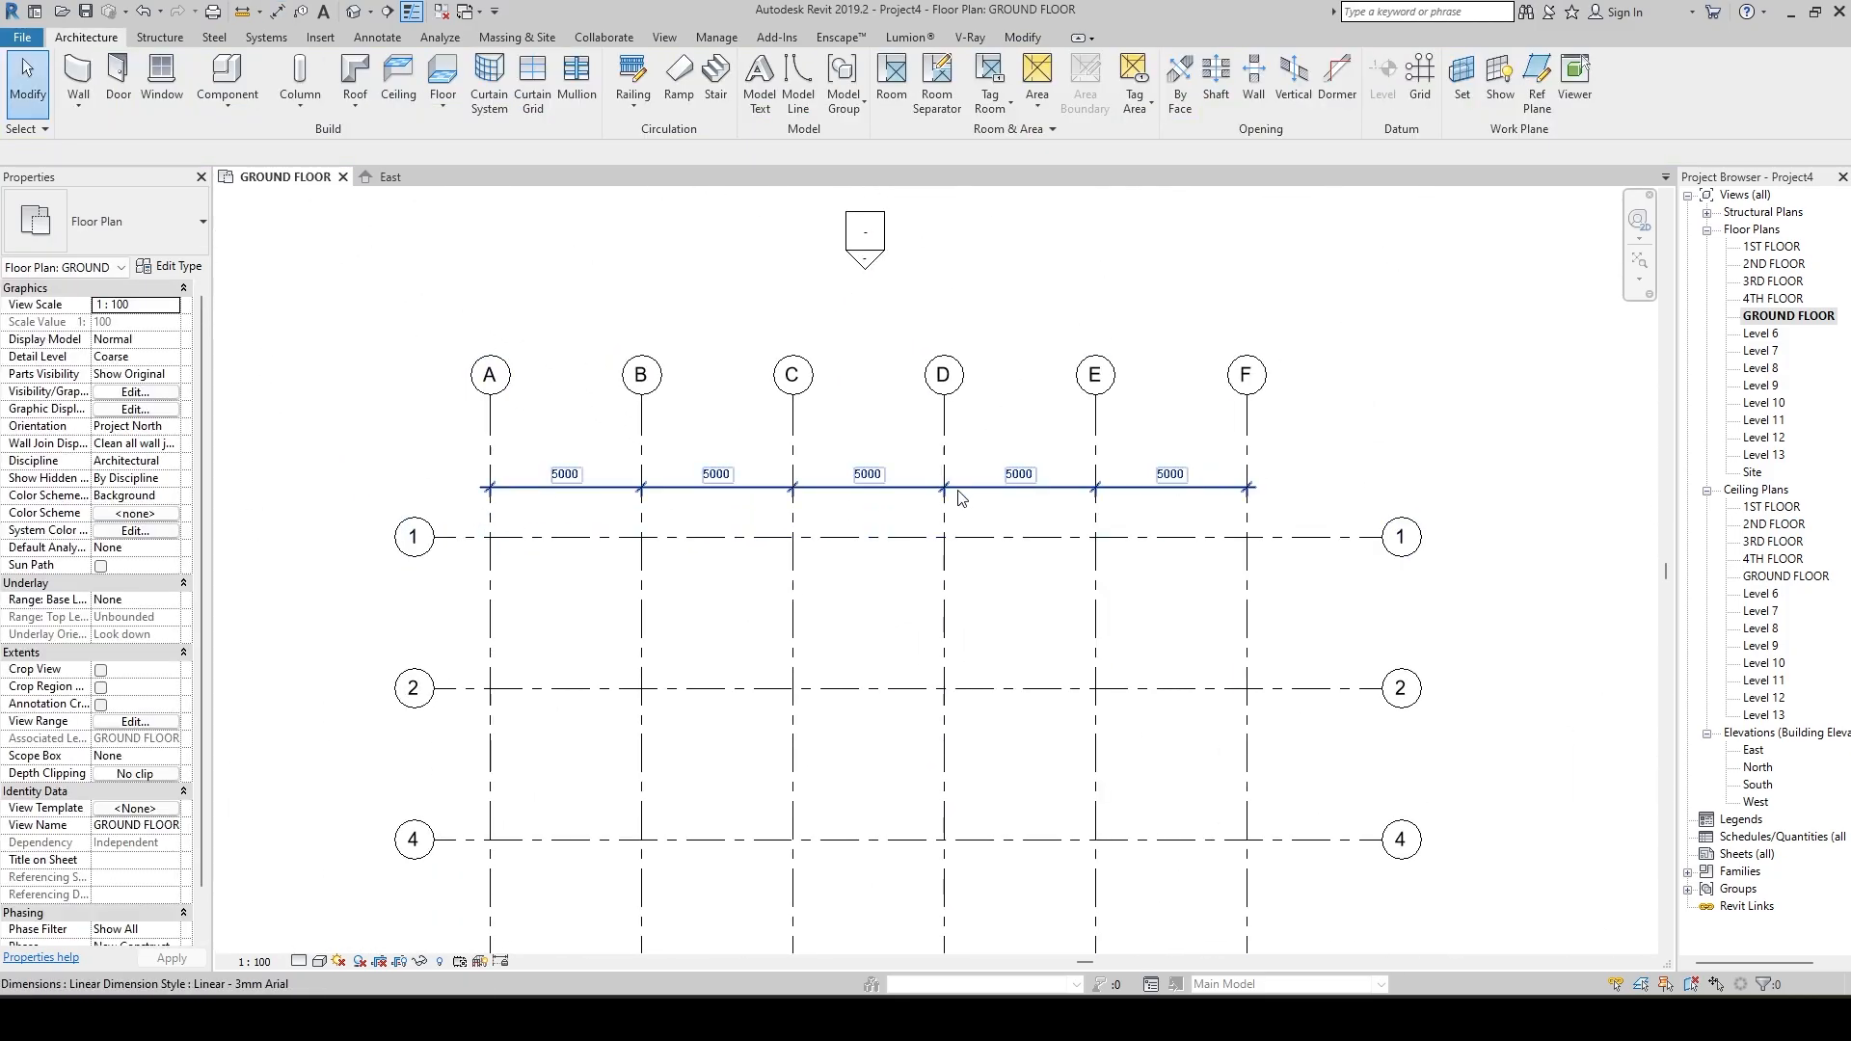
{"action": "scroll", "coordinate": [931, 492], "scroll_direction": "down", "scroll_amount": 2}
{"action": "middle_click_drag", "start_coordinate": [978, 486], "coordinate": [1007, 551]}
{"action": "scroll", "coordinate": [736, 544], "scroll_direction": "up", "scroll_amount": 7}
{"action": "scroll", "coordinate": [981, 532], "scroll_direction": "down", "scroll_amount": 3}
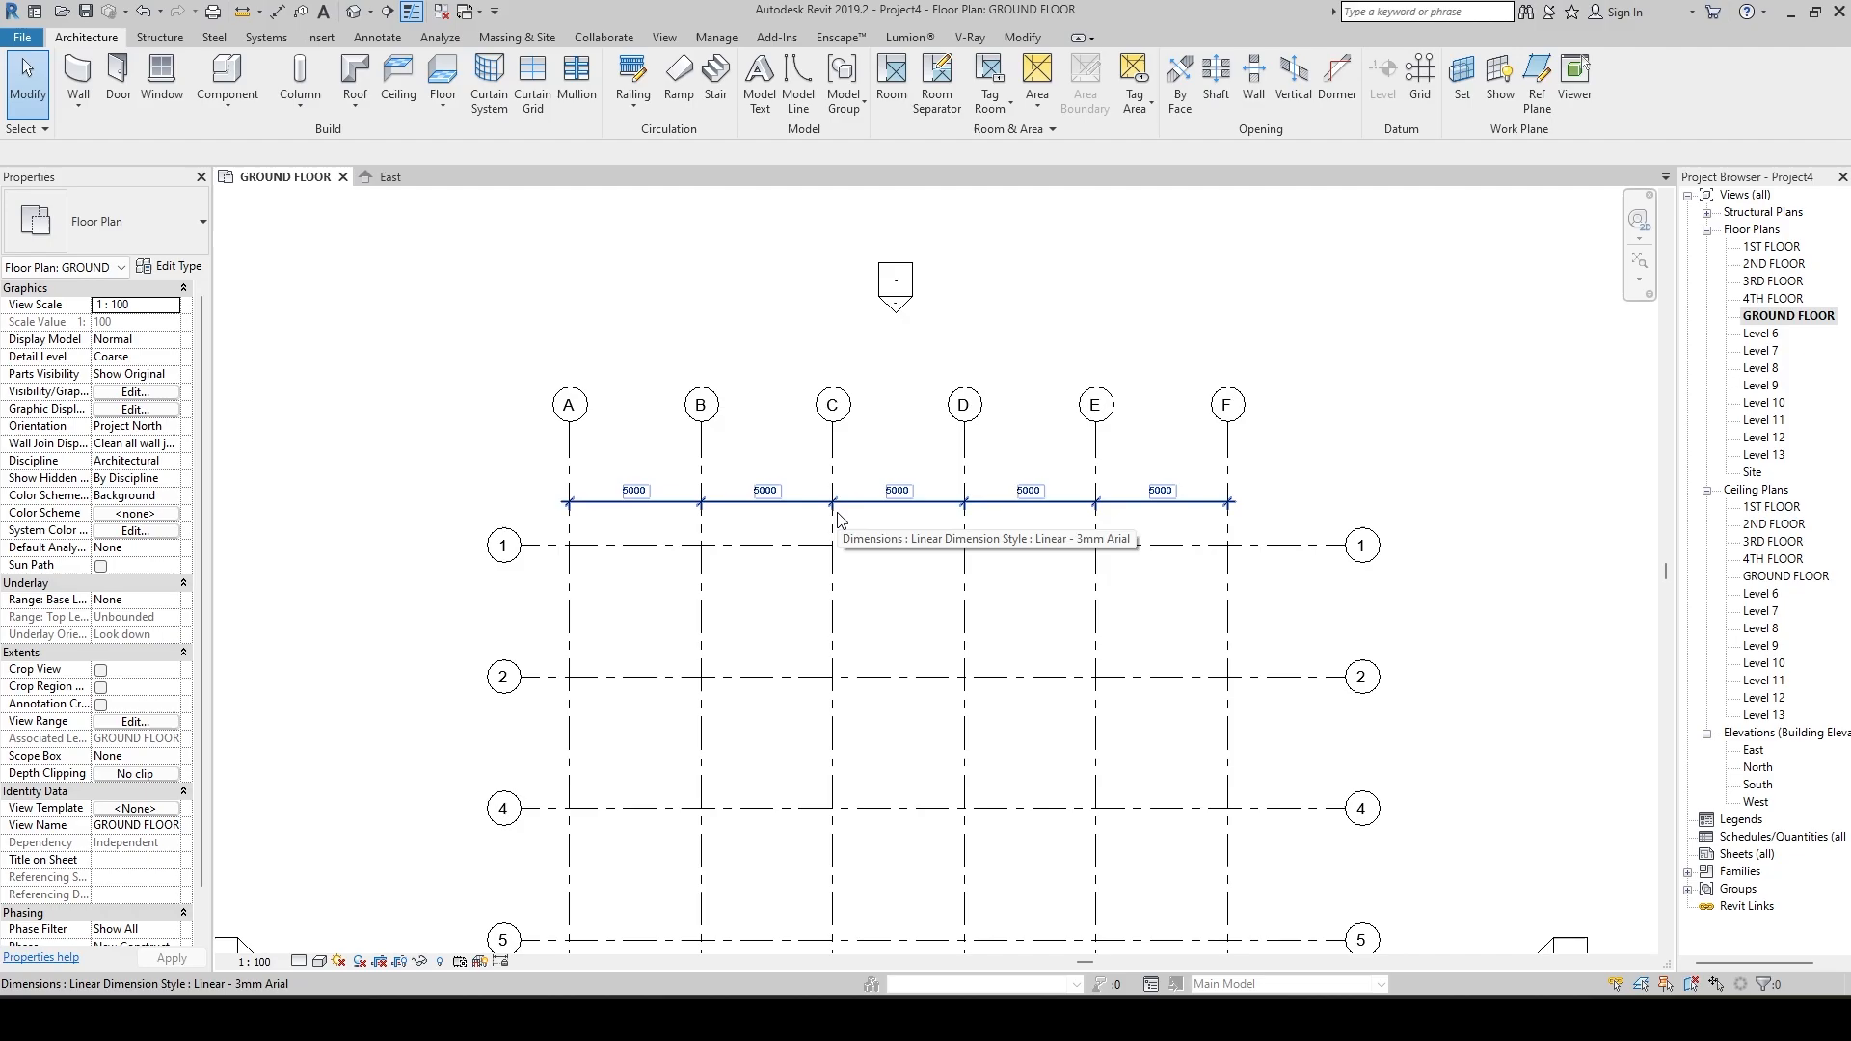
{"action": "key", "text": "d"}
{"action": "key", "text": "i"}
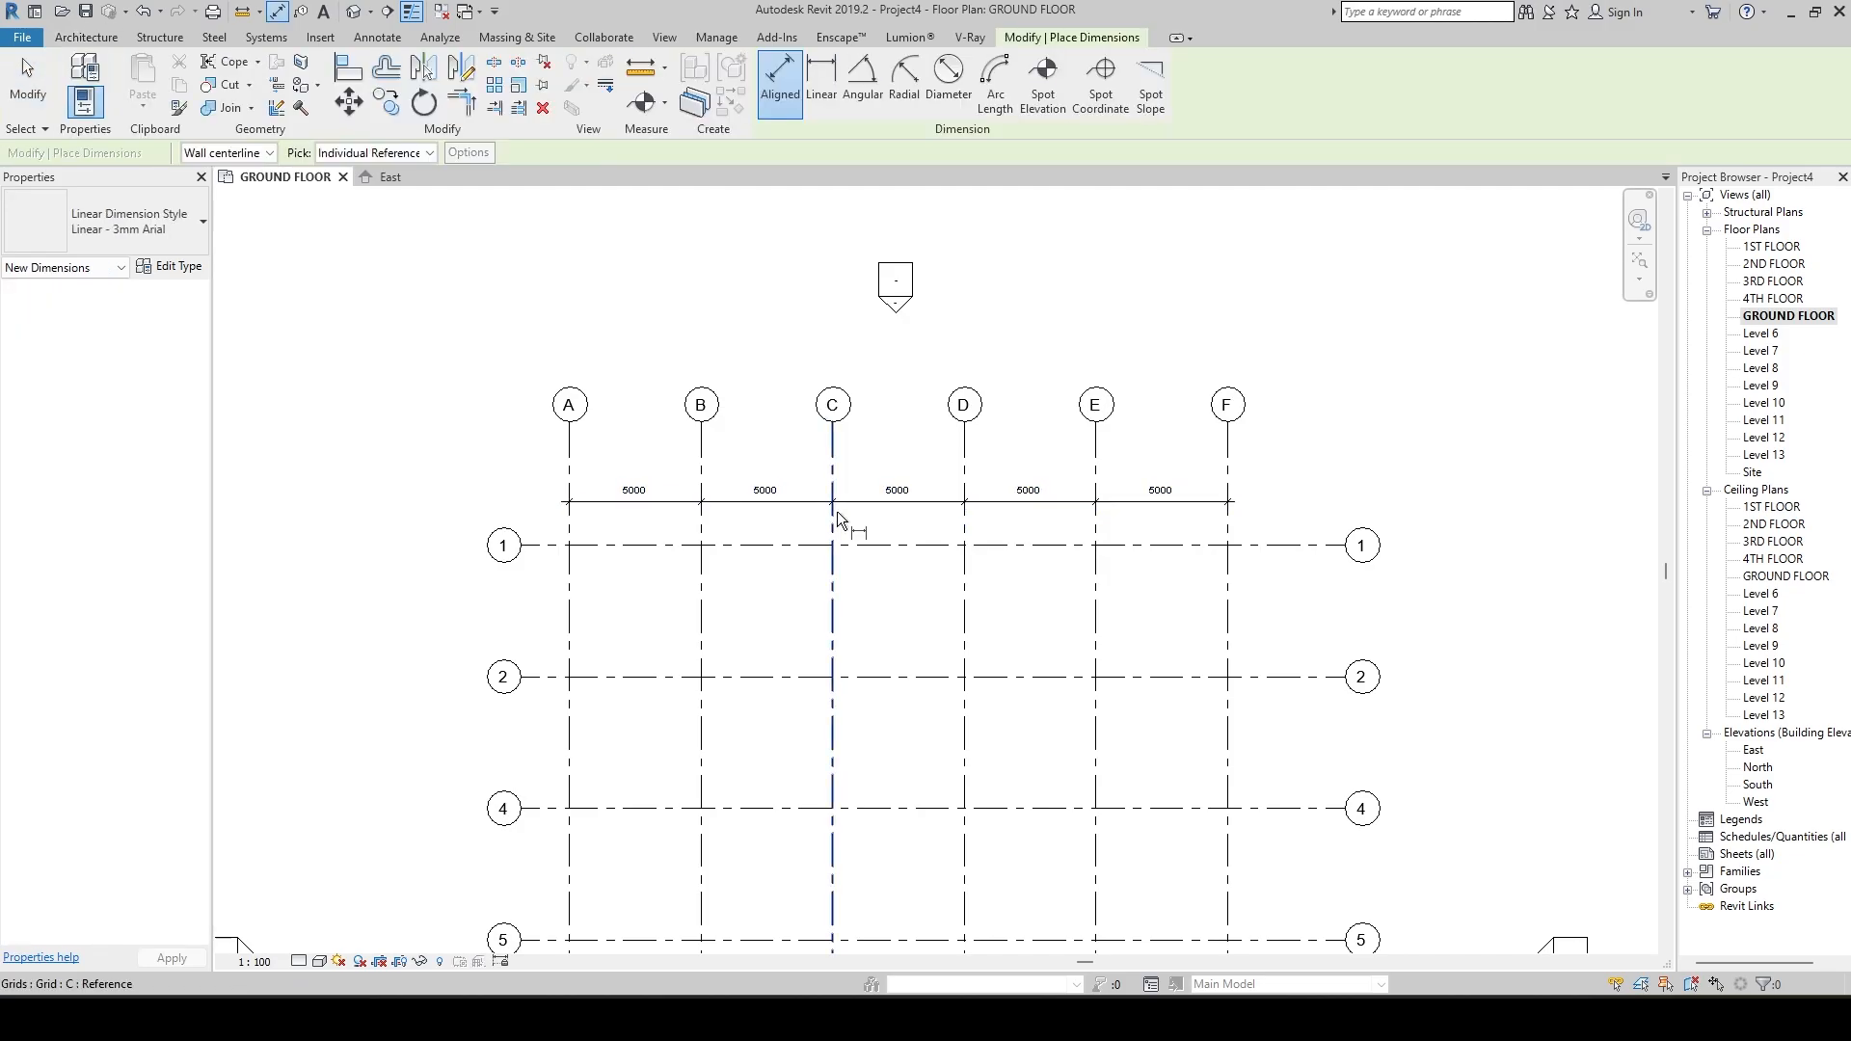
{"action": "left_click", "coordinate": [565, 455]}
{"action": "left_click", "coordinate": [1230, 453]}
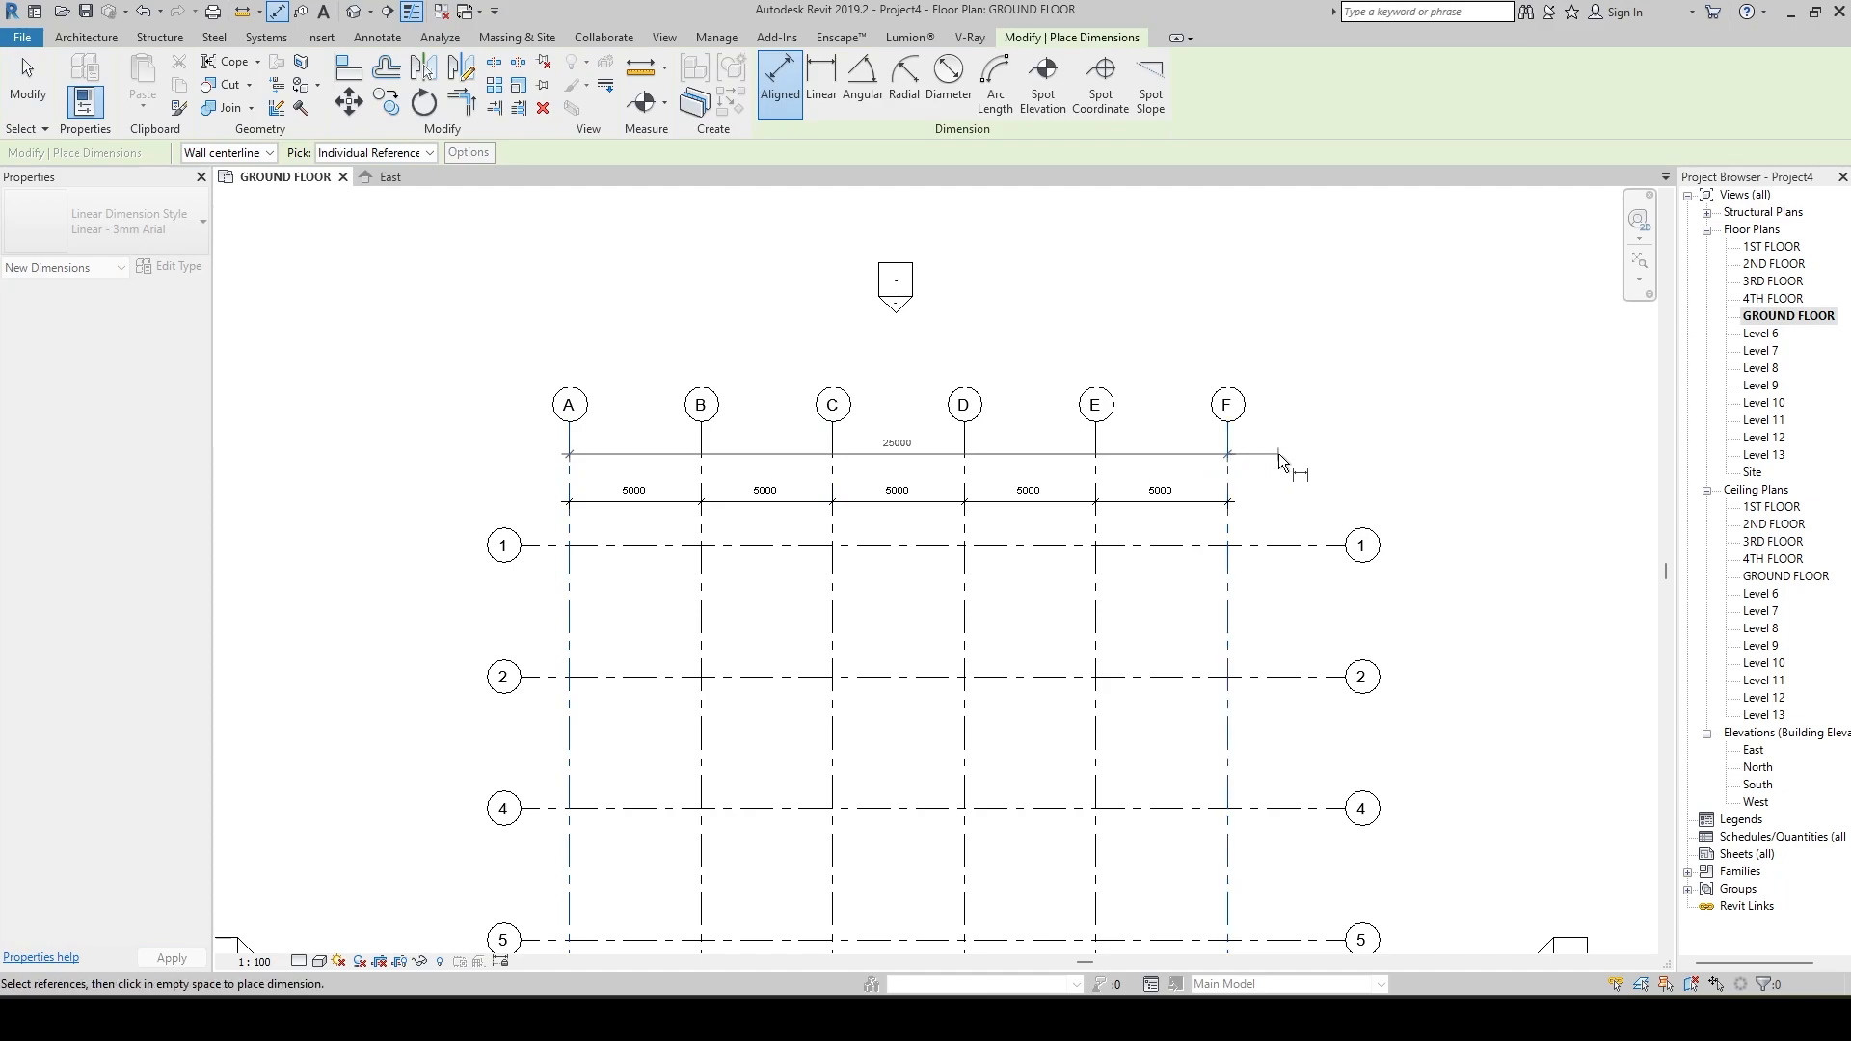
{"action": "left_click", "coordinate": [1278, 453]}
Add an overall aligned dimension from grid 1 to grid 9, just outside grid F.
{"action": "scroll", "coordinate": [1108, 482], "scroll_direction": "up", "scroll_amount": 2}
{"action": "scroll", "coordinate": [1073, 507], "scroll_direction": "down", "scroll_amount": 3}
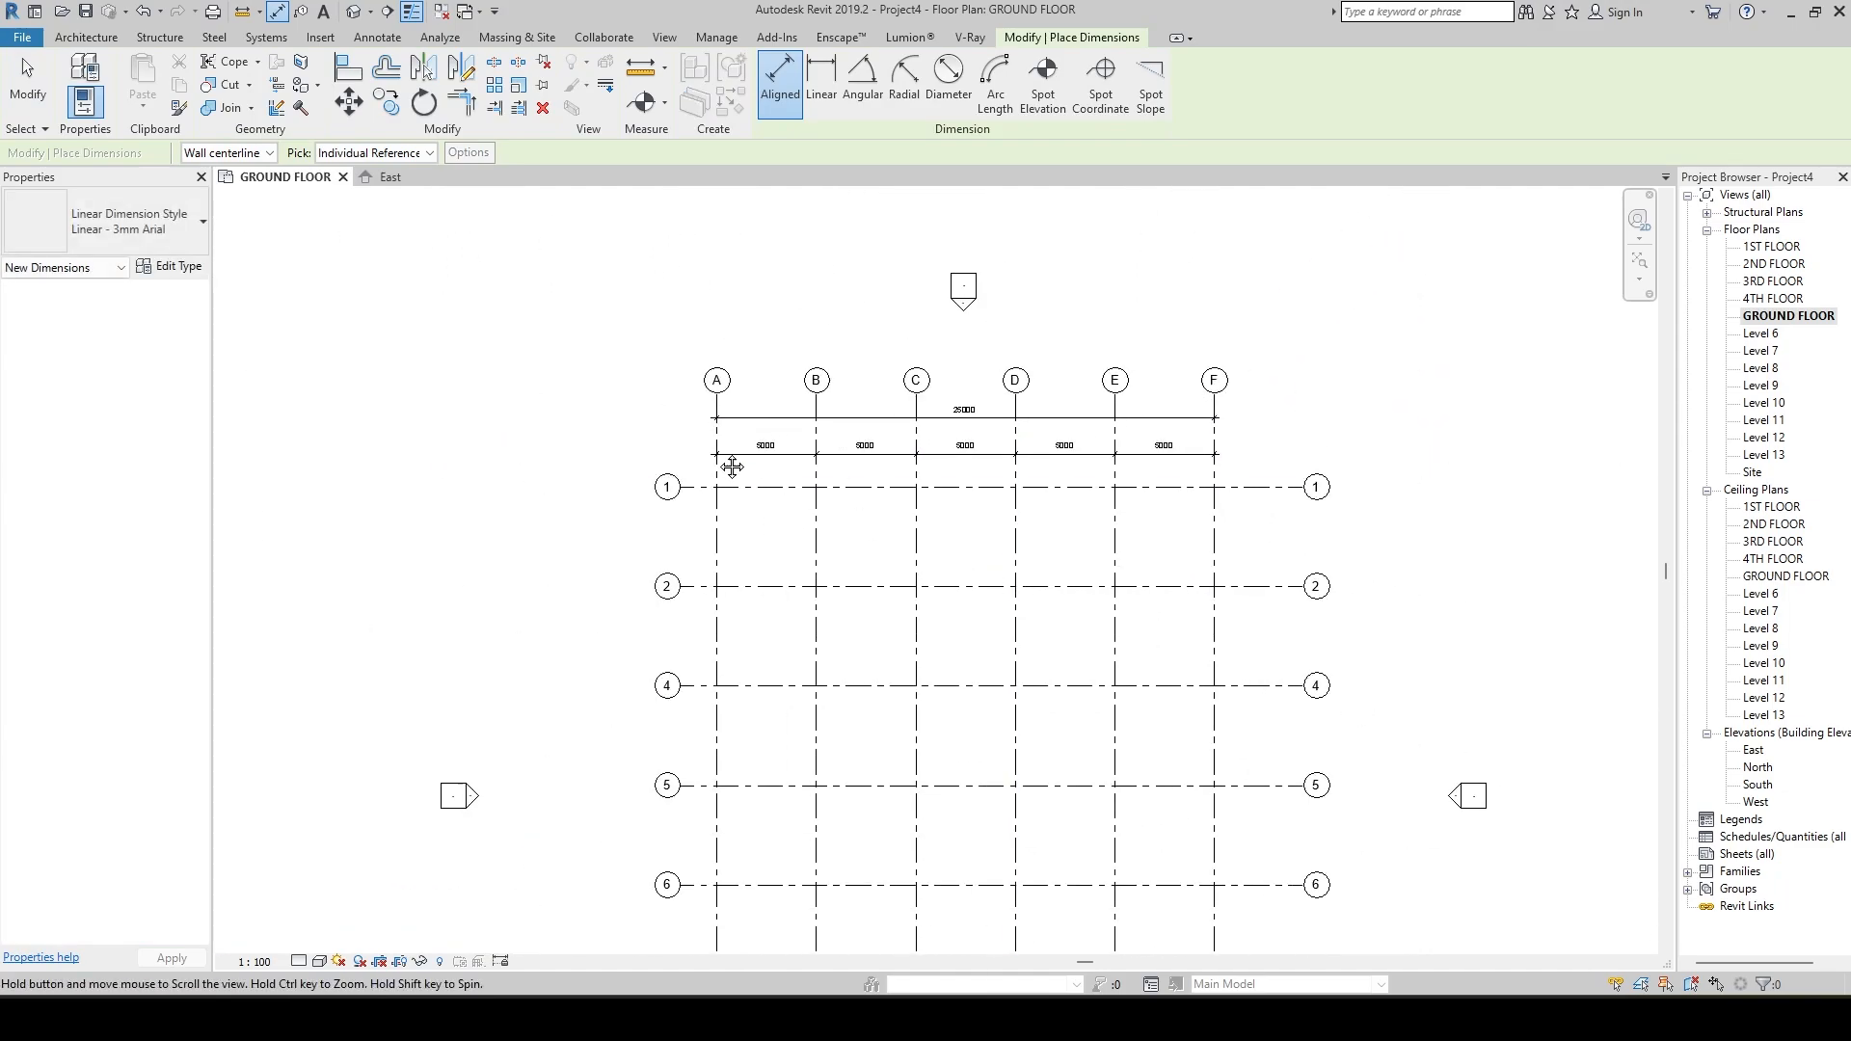
{"action": "scroll", "coordinate": [1256, 591], "scroll_direction": "up", "scroll_amount": 2}
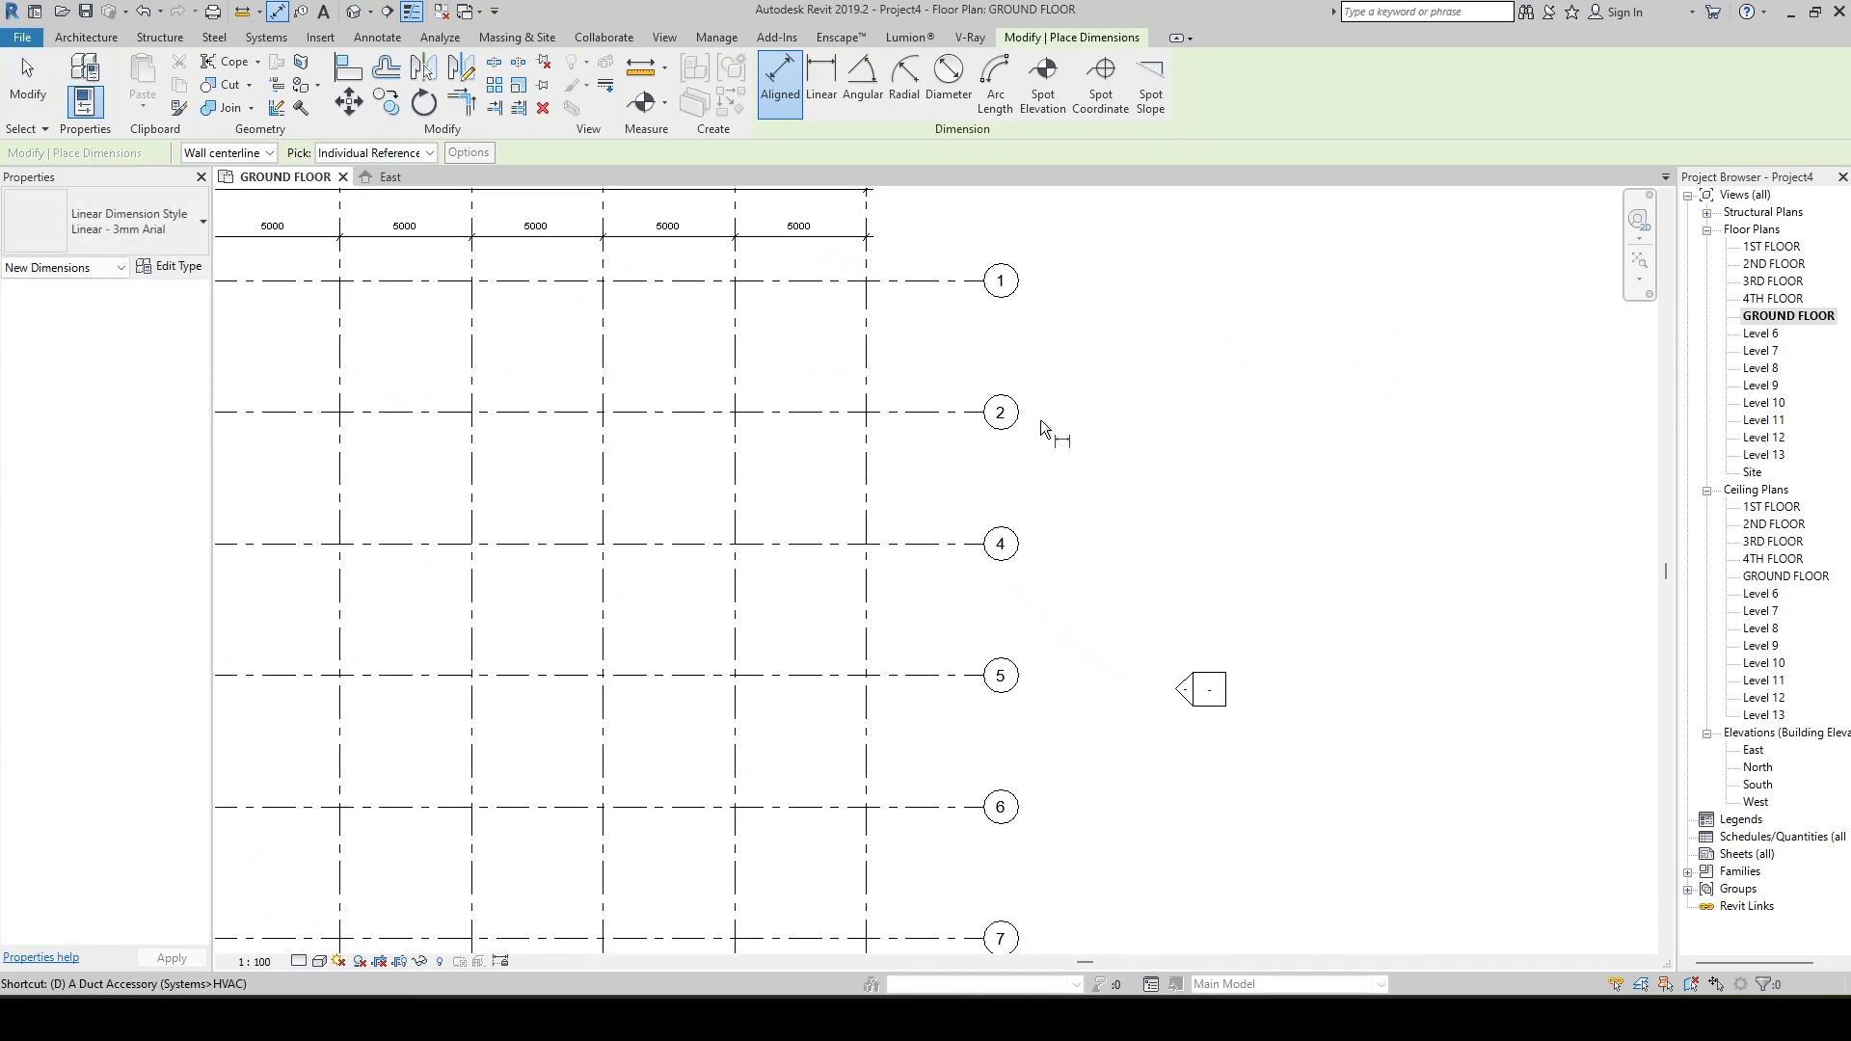
{"action": "left_click", "coordinate": [923, 283]}
{"action": "middle_click_drag", "start_coordinate": [952, 882], "coordinate": [993, 276]}
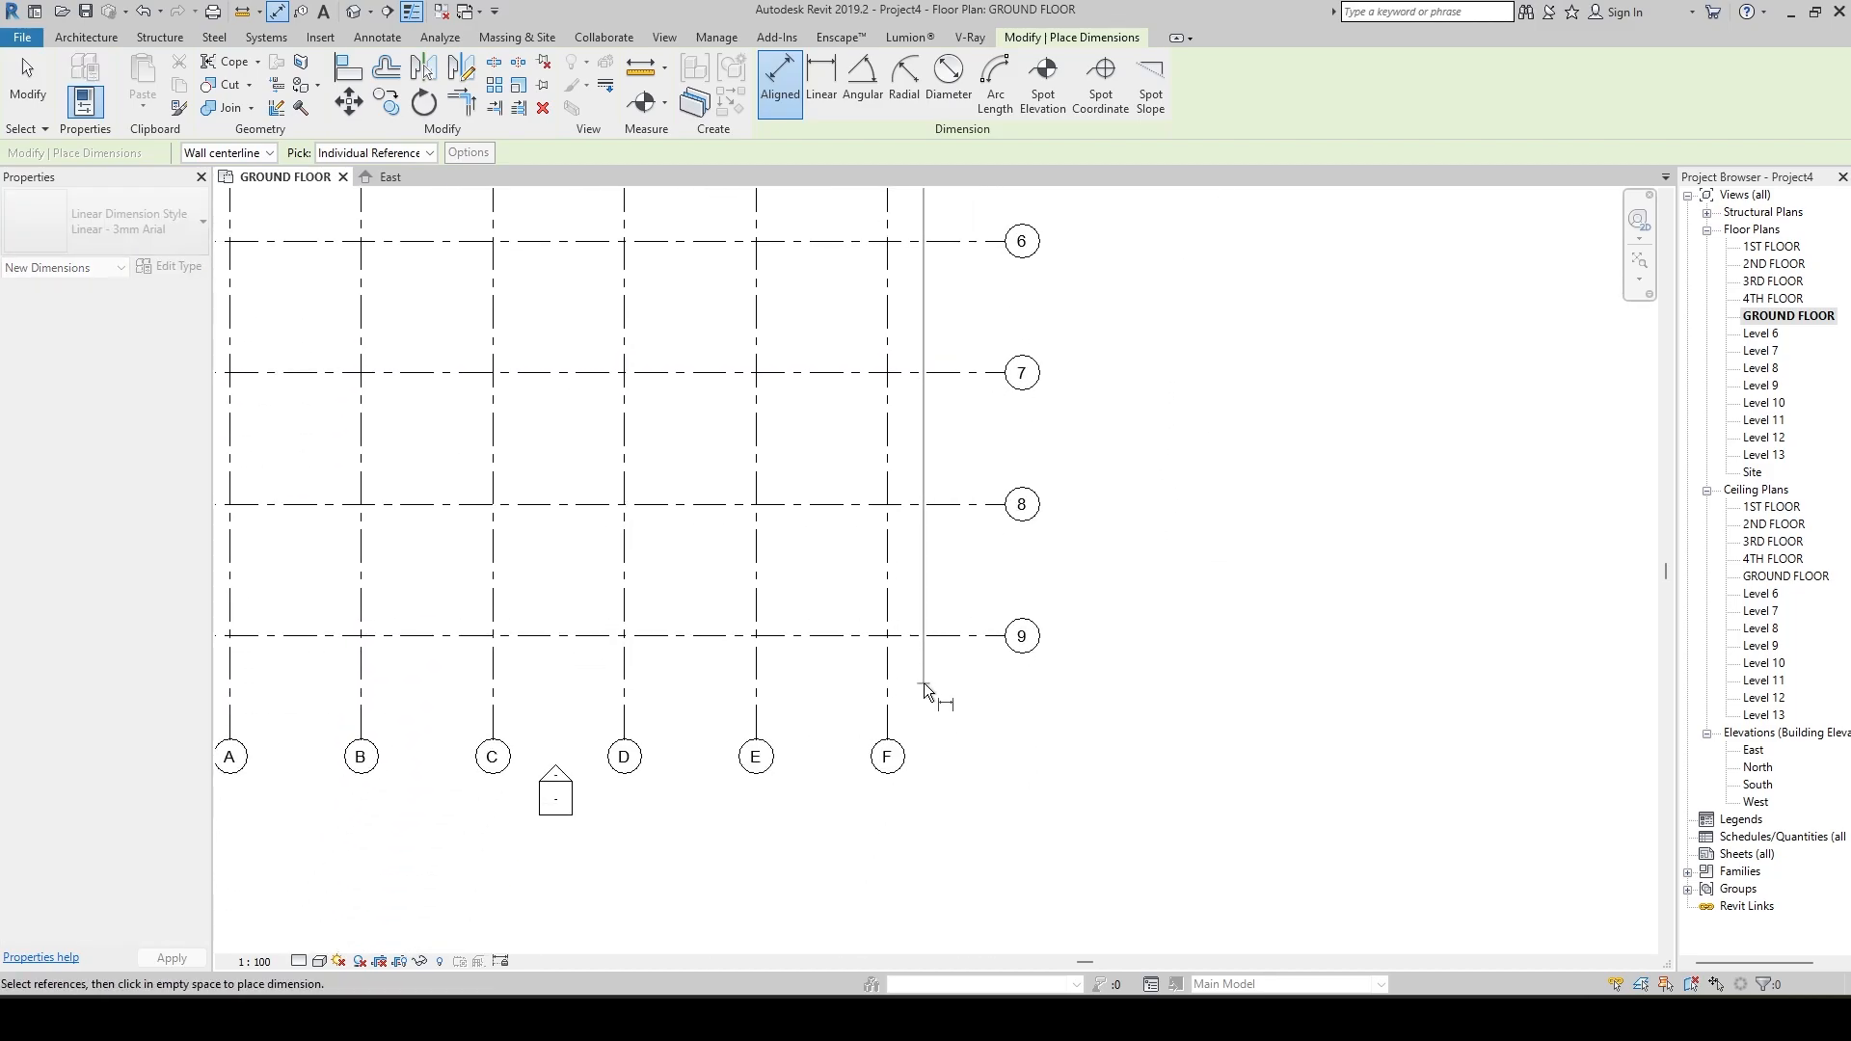
{"action": "left_click", "coordinate": [927, 637]}
{"action": "left_click", "coordinate": [929, 687]}
Place a continuous aligned dimension string through every horizontal grid from 1 to 9, between the overall dimension and the grid bubbles.
{"action": "scroll", "coordinate": [1032, 640], "scroll_direction": "down", "scroll_amount": 2}
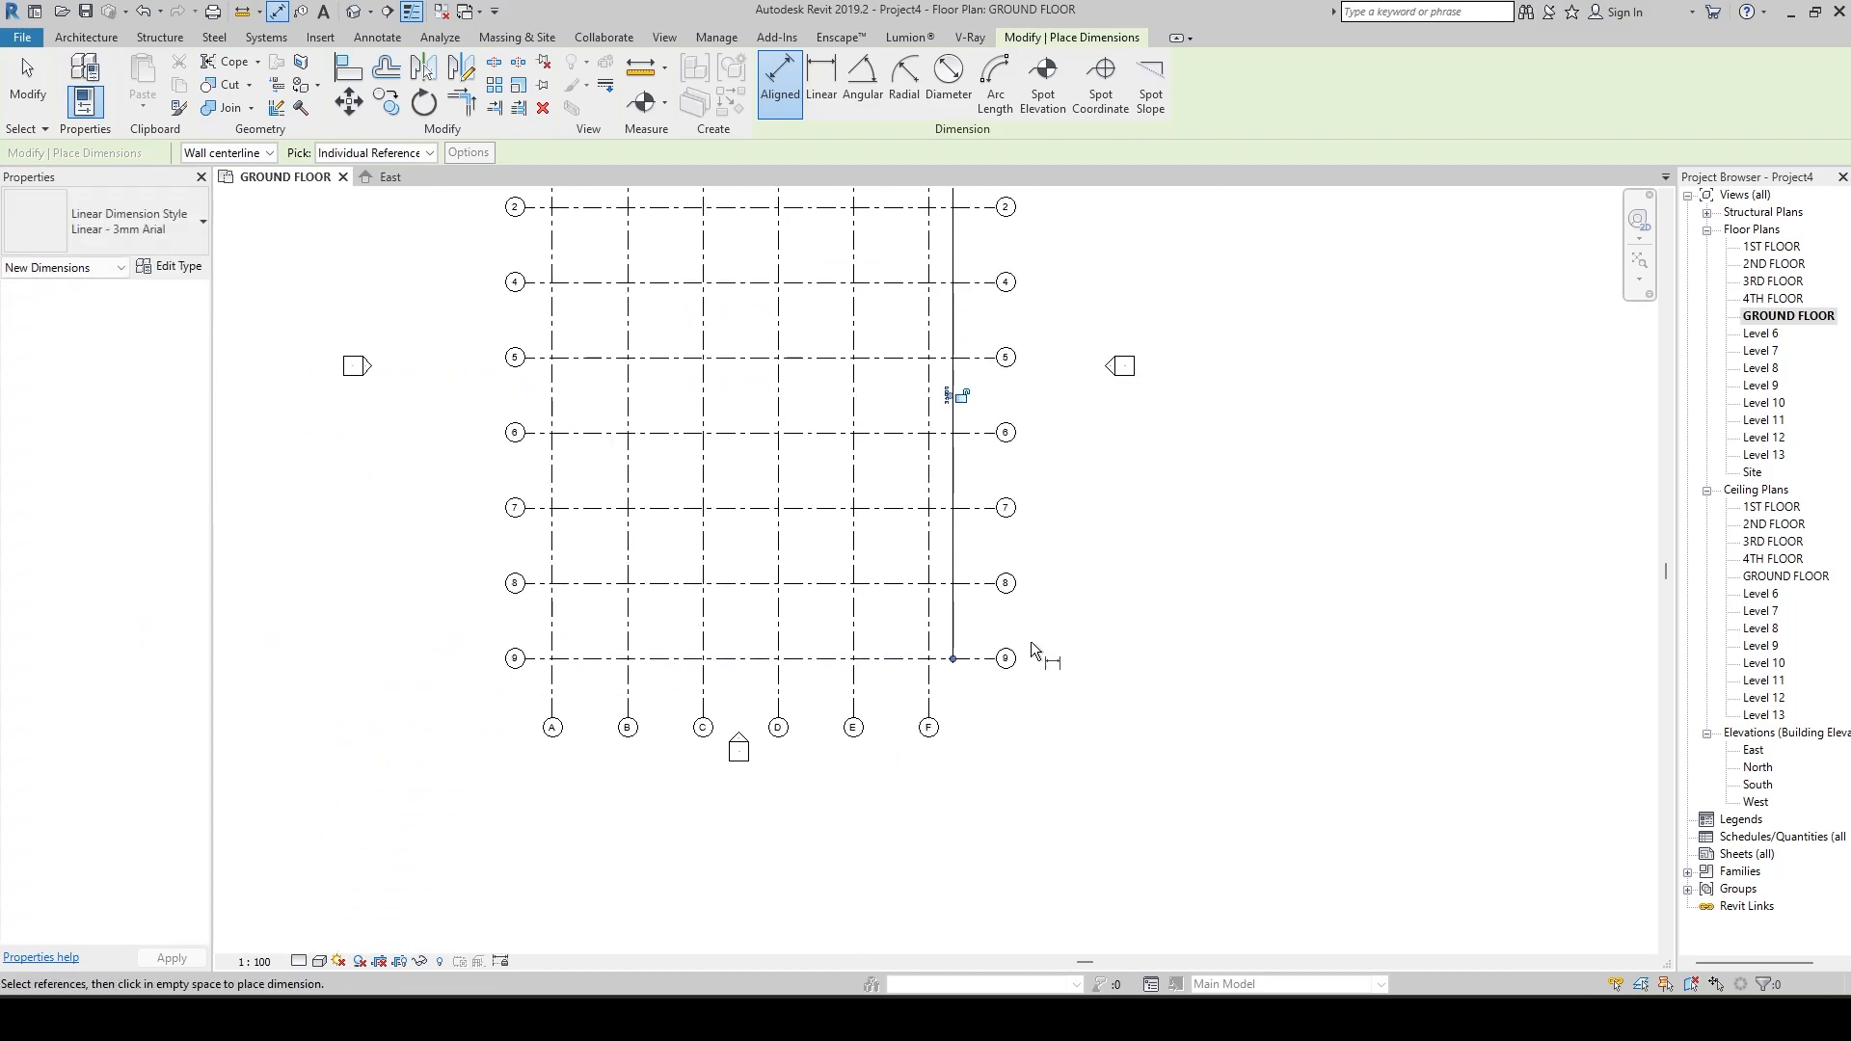
{"action": "scroll", "coordinate": [1097, 591], "scroll_direction": "up", "scroll_amount": 5}
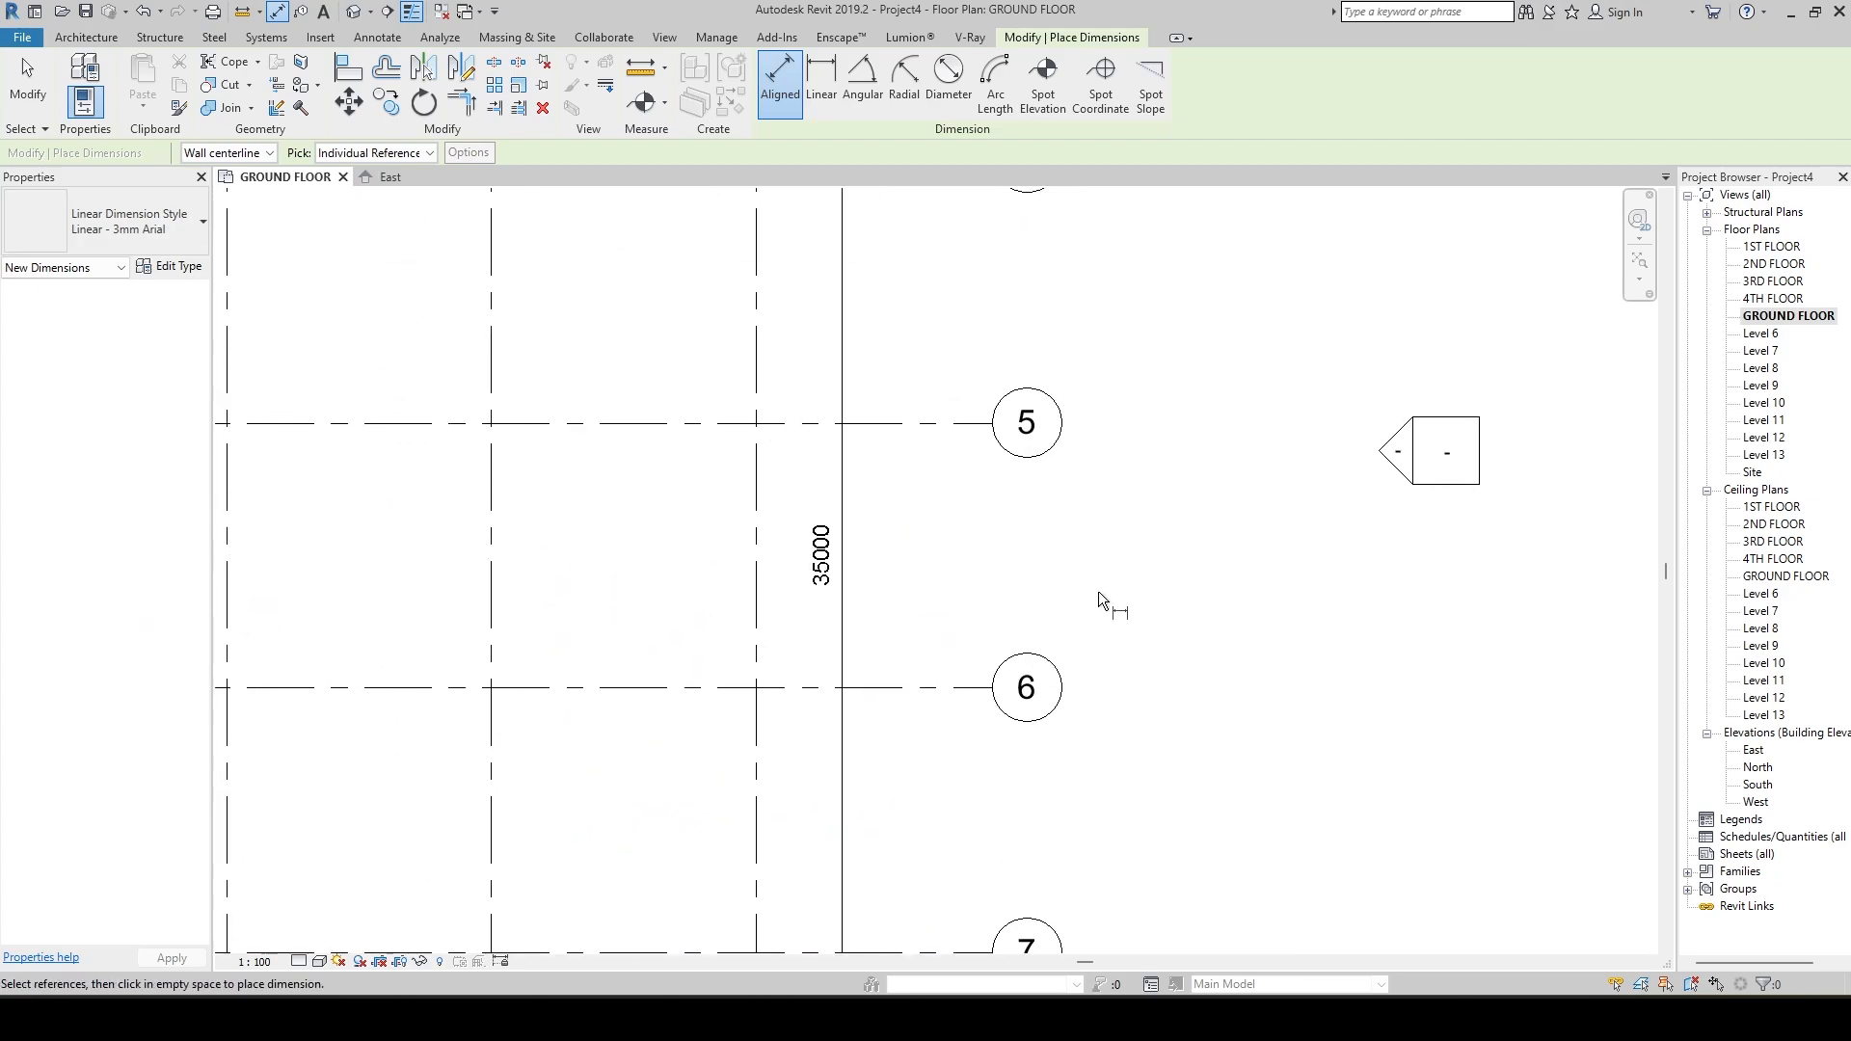
{"action": "scroll", "coordinate": [1097, 592], "scroll_direction": "down", "scroll_amount": 3}
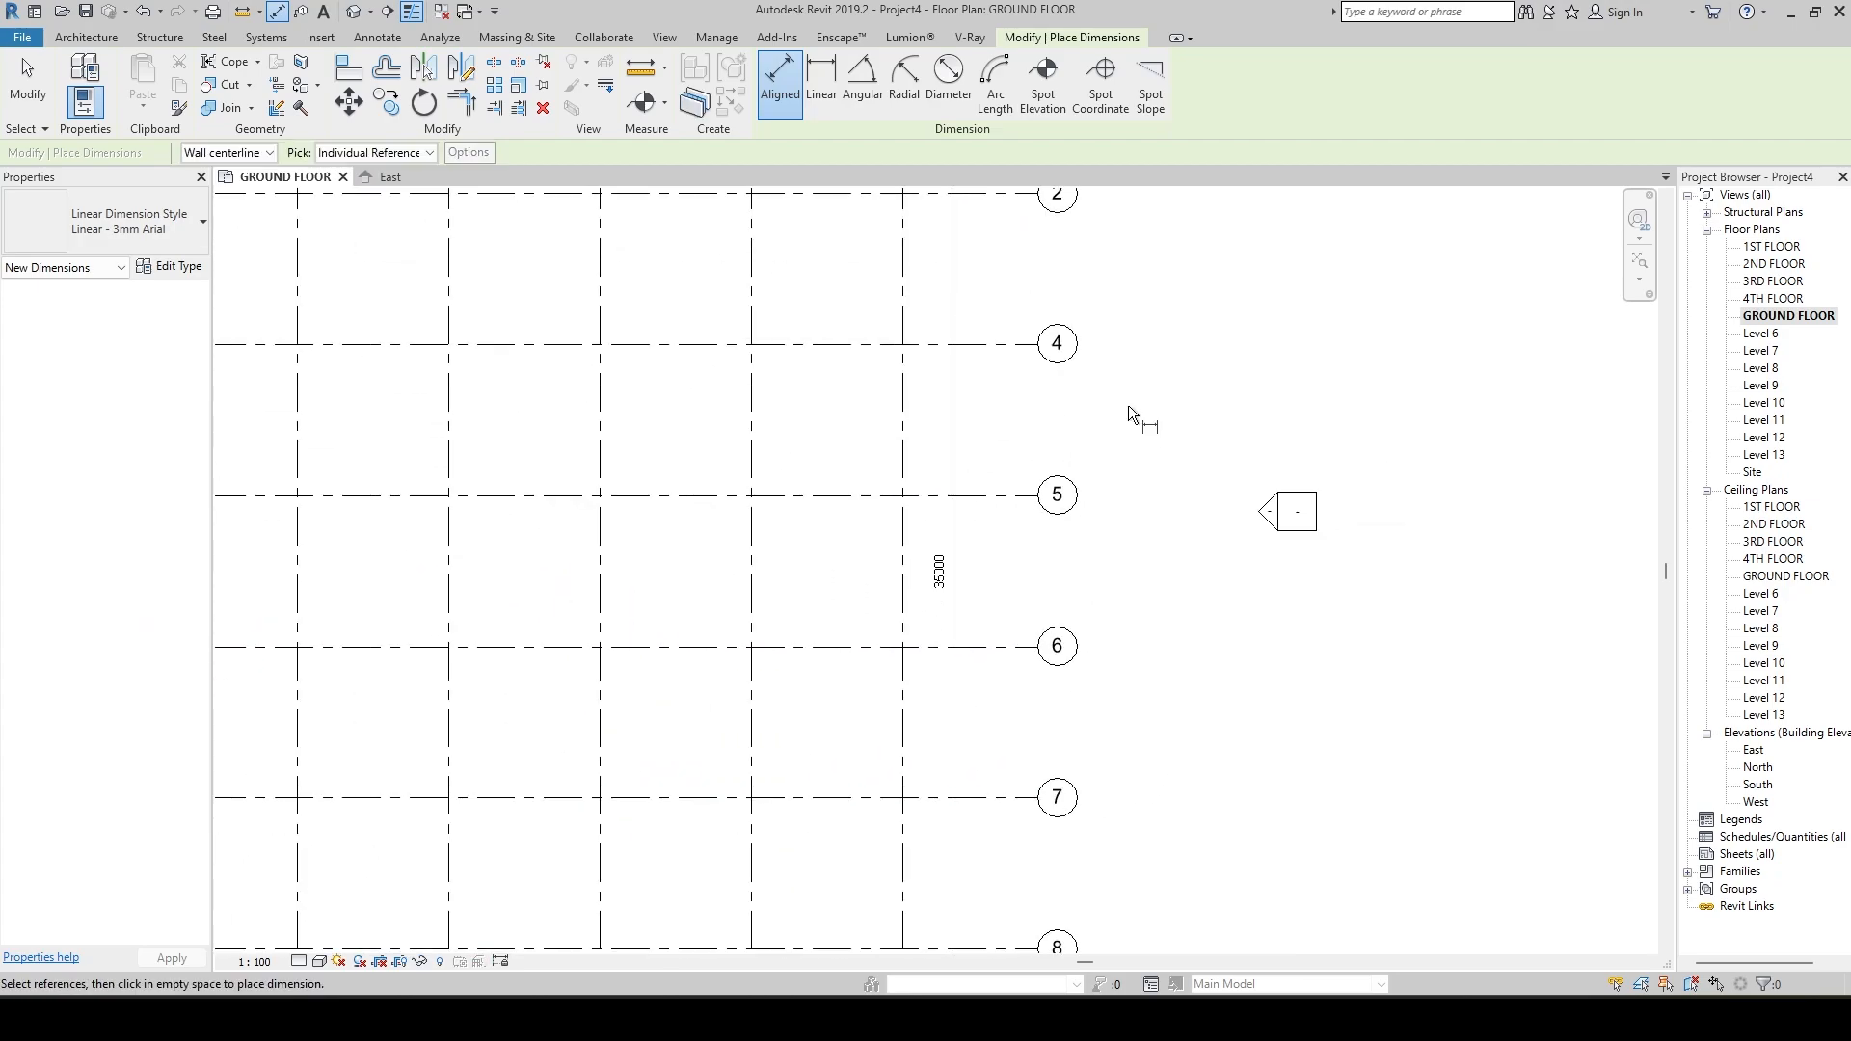
{"action": "middle_click_drag", "start_coordinate": [1128, 405], "coordinate": [991, 637]}
{"action": "left_click", "coordinate": [844, 276]}
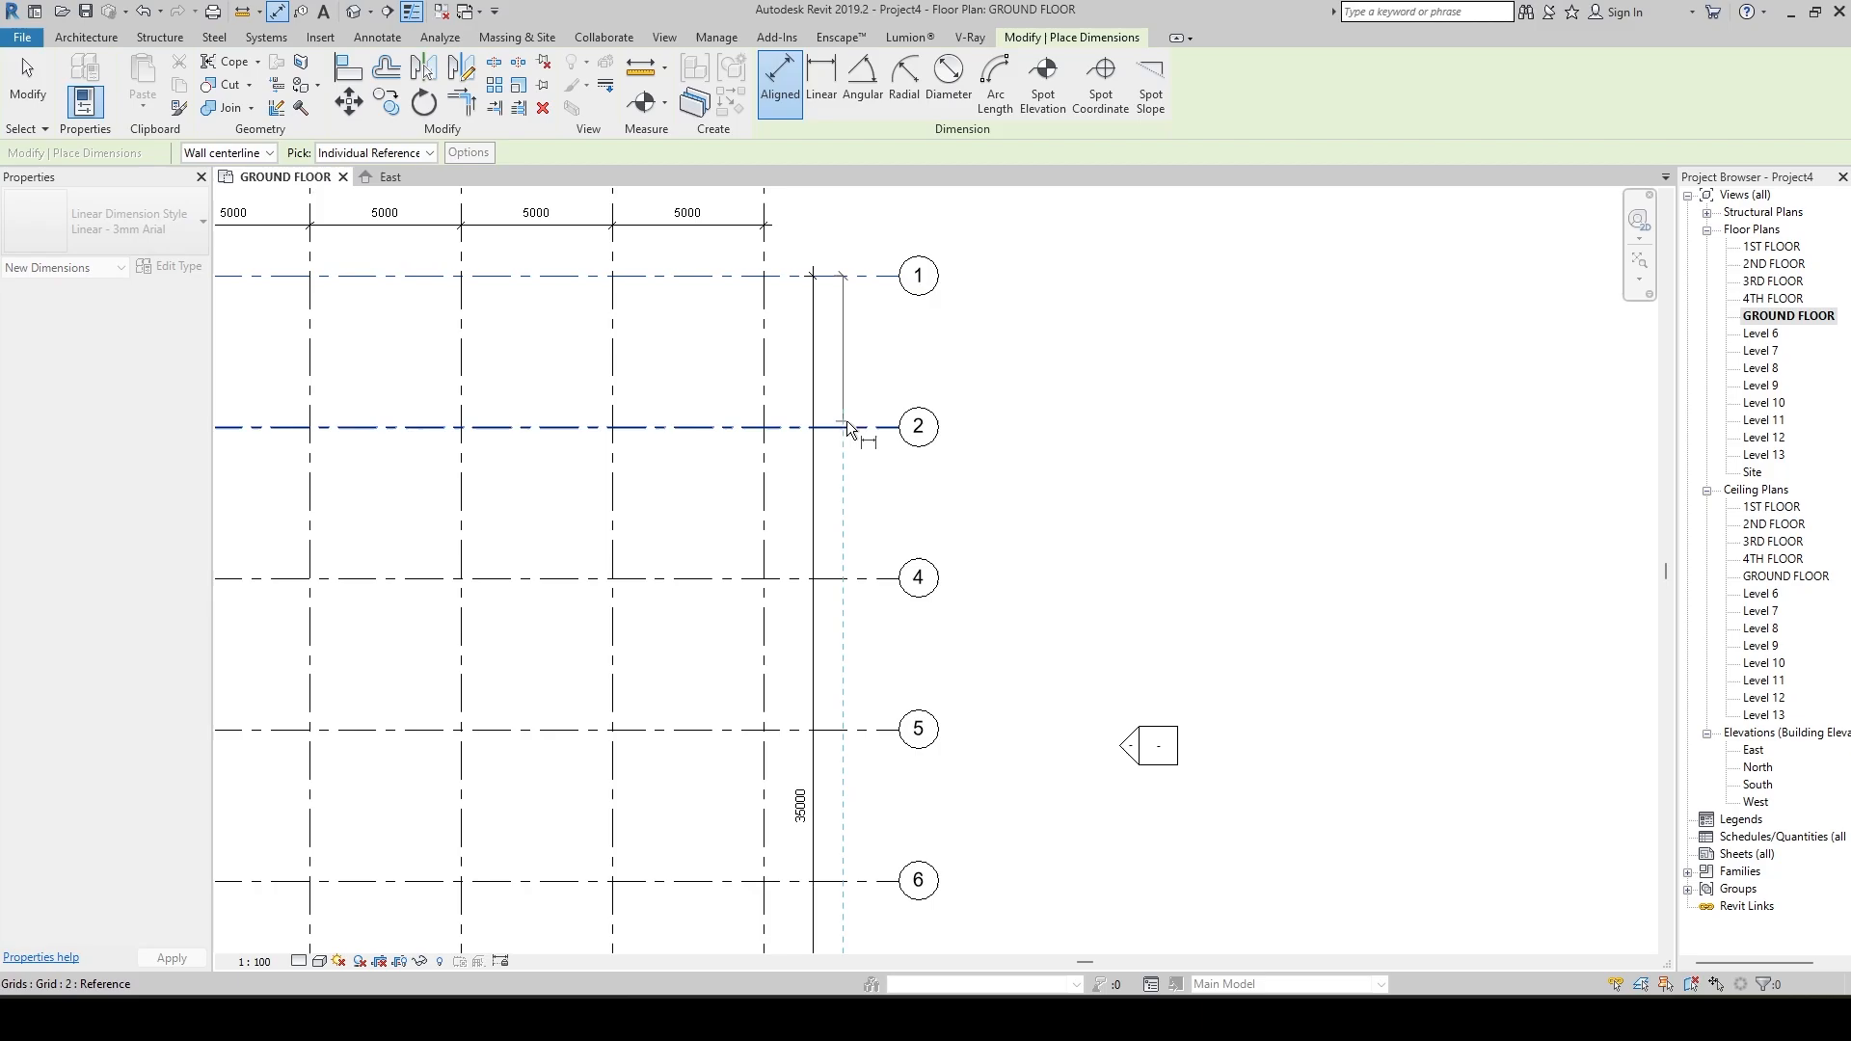
{"action": "left_click", "coordinate": [847, 427]}
{"action": "middle_click_drag", "start_coordinate": [867, 516], "coordinate": [875, 341]}
{"action": "left_click", "coordinate": [849, 403]}
{"action": "middle_click_drag", "start_coordinate": [863, 497], "coordinate": [904, 269]}
{"action": "left_click", "coordinate": [848, 464]}
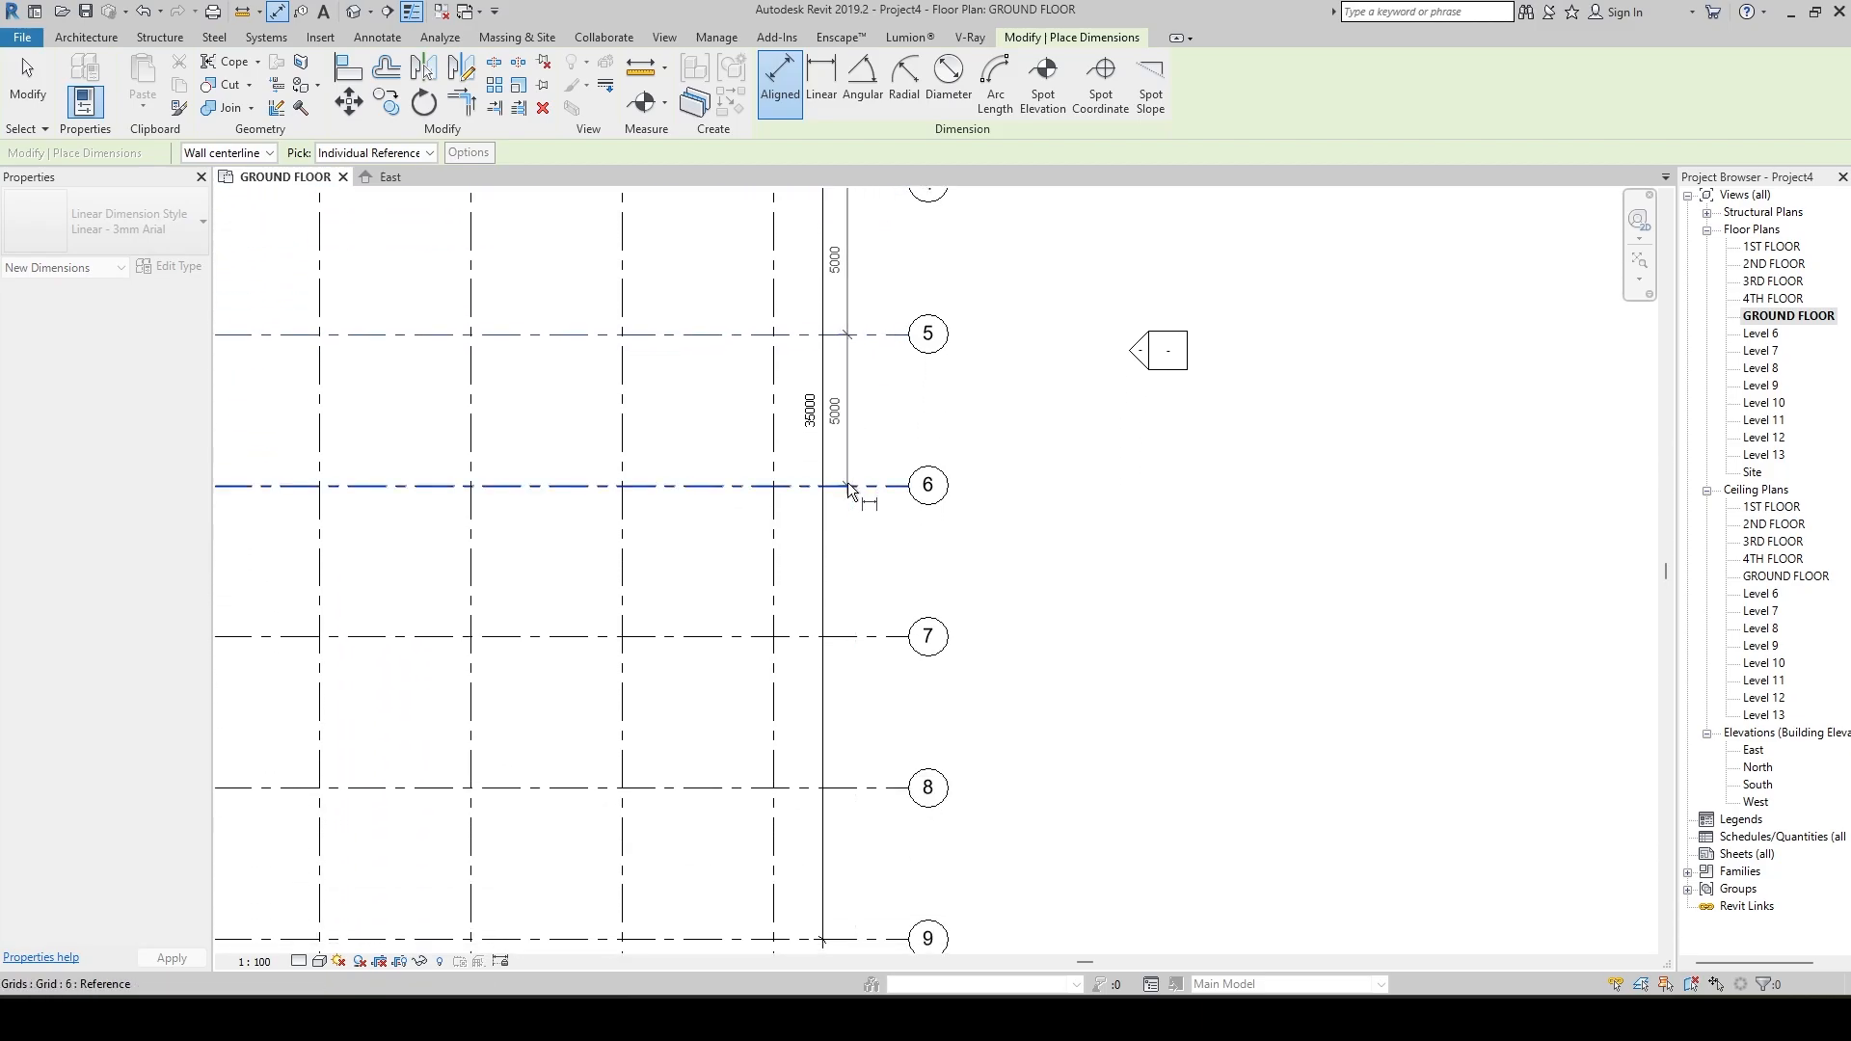
{"action": "left_click", "coordinate": [848, 482]}
{"action": "middle_click_drag", "start_coordinate": [874, 553], "coordinate": [866, 330]}
{"action": "left_click", "coordinate": [846, 407]}
{"action": "middle_click_drag", "start_coordinate": [856, 518], "coordinate": [854, 379]}
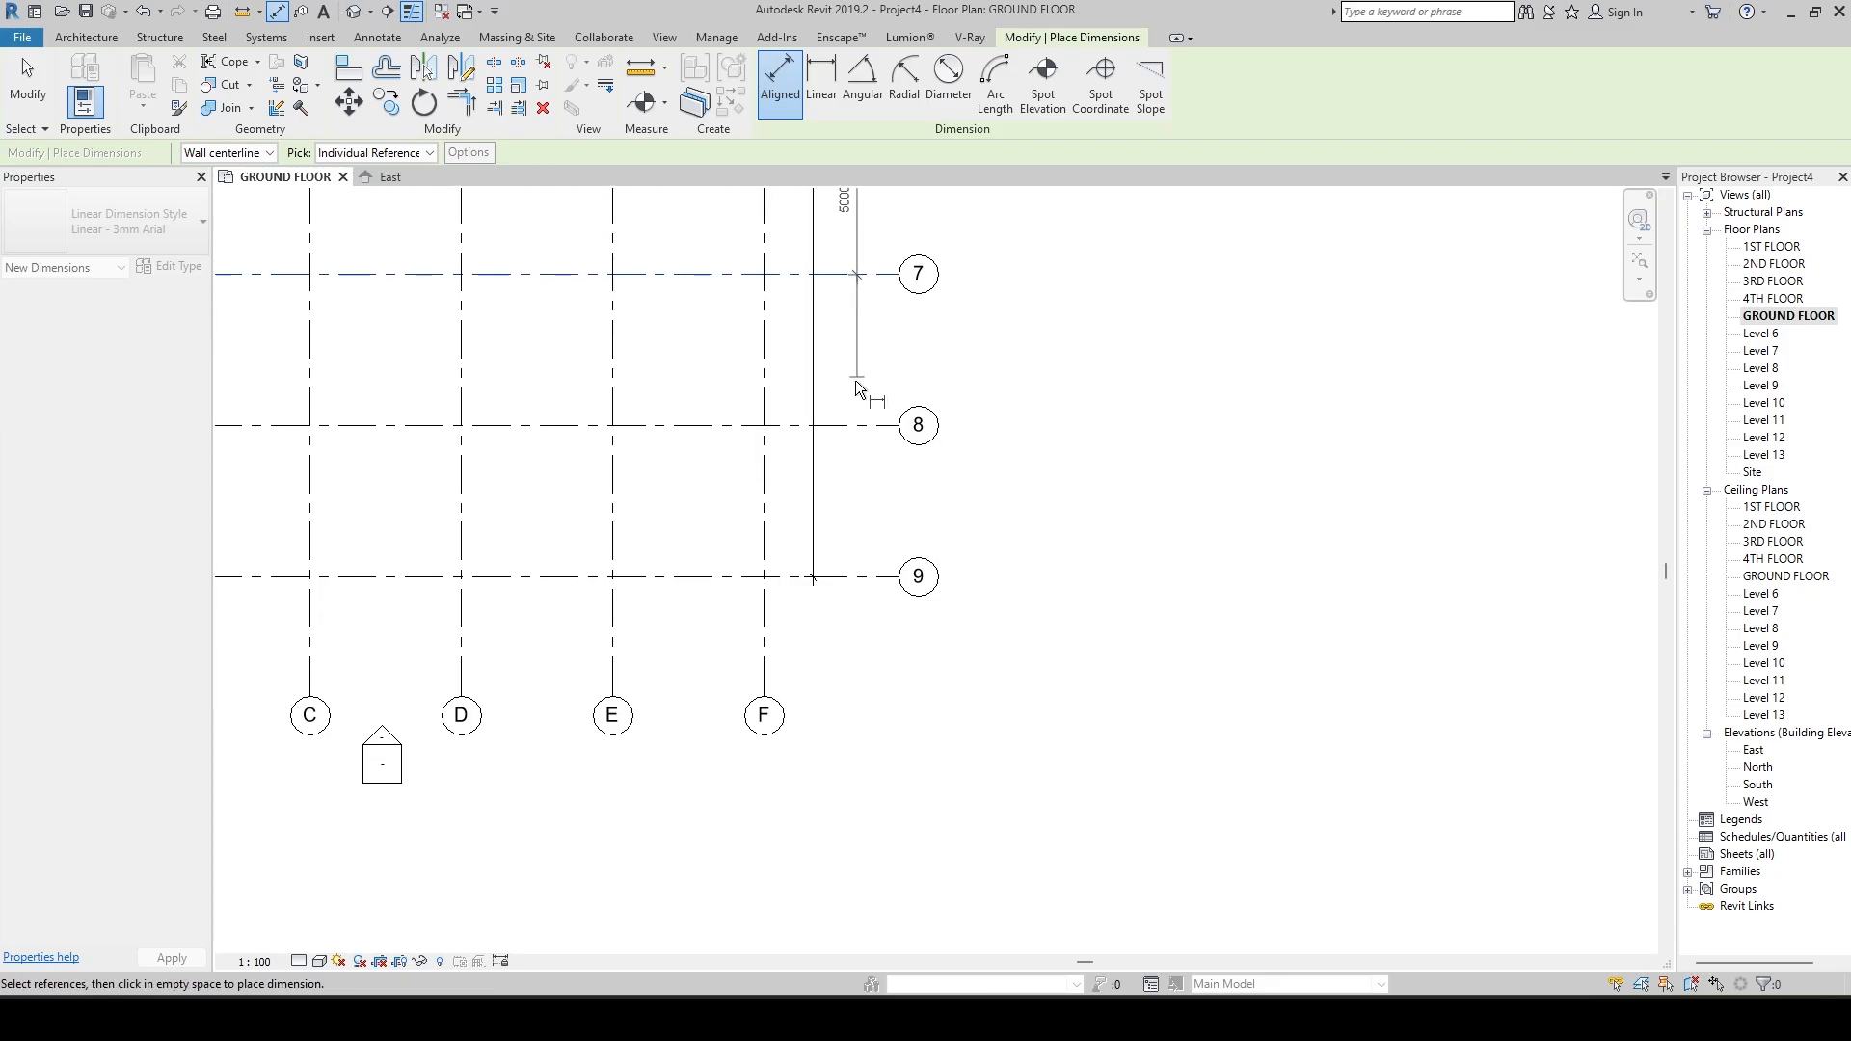
{"action": "left_click", "coordinate": [838, 425]}
{"action": "left_click", "coordinate": [847, 577]}
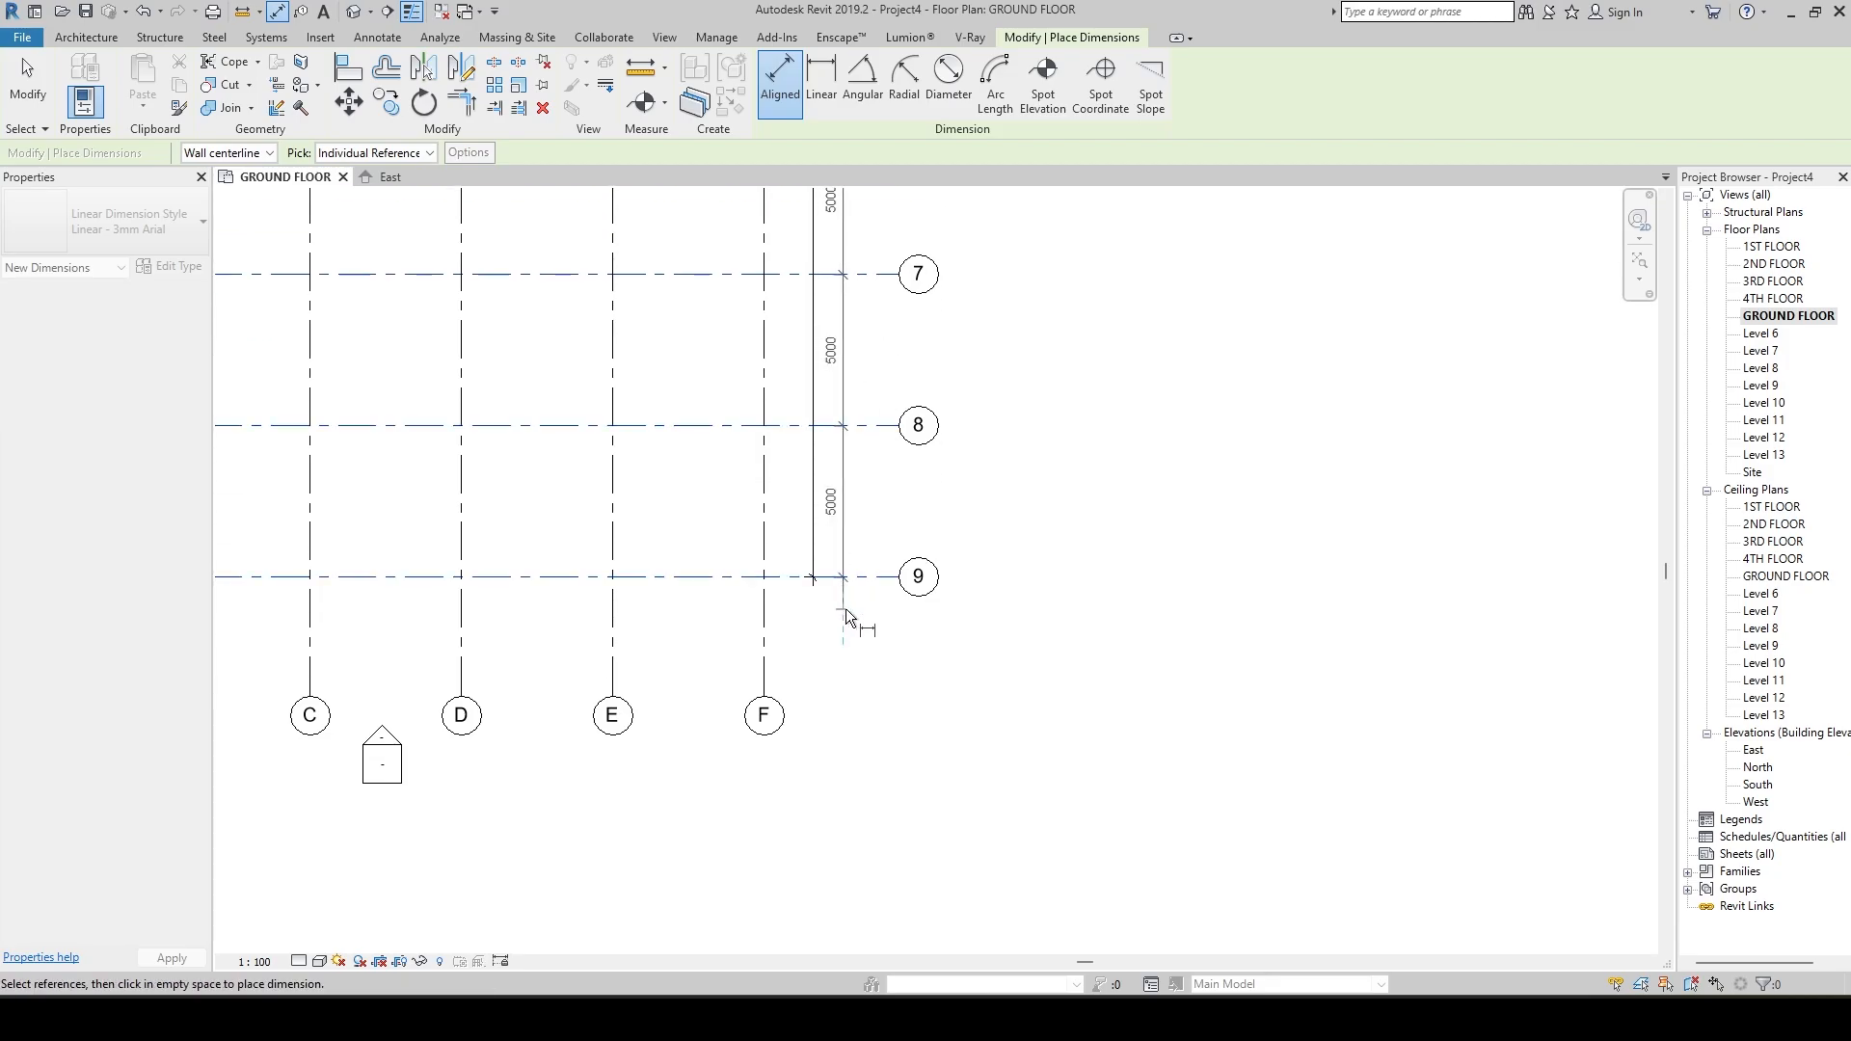
{"action": "scroll", "coordinate": [1012, 457], "scroll_direction": "down", "scroll_amount": 5}
{"action": "middle_click_drag", "start_coordinate": [1062, 456], "coordinate": [1082, 640]}
{"action": "key", "text": "Escape"}
Examine the finished grid dimensions across the whole GROUND FLOOR plan.
{"action": "scroll", "coordinate": [954, 372], "scroll_direction": "up", "scroll_amount": 4}
{"action": "middle_click_drag", "start_coordinate": [967, 371], "coordinate": [1033, 723]}
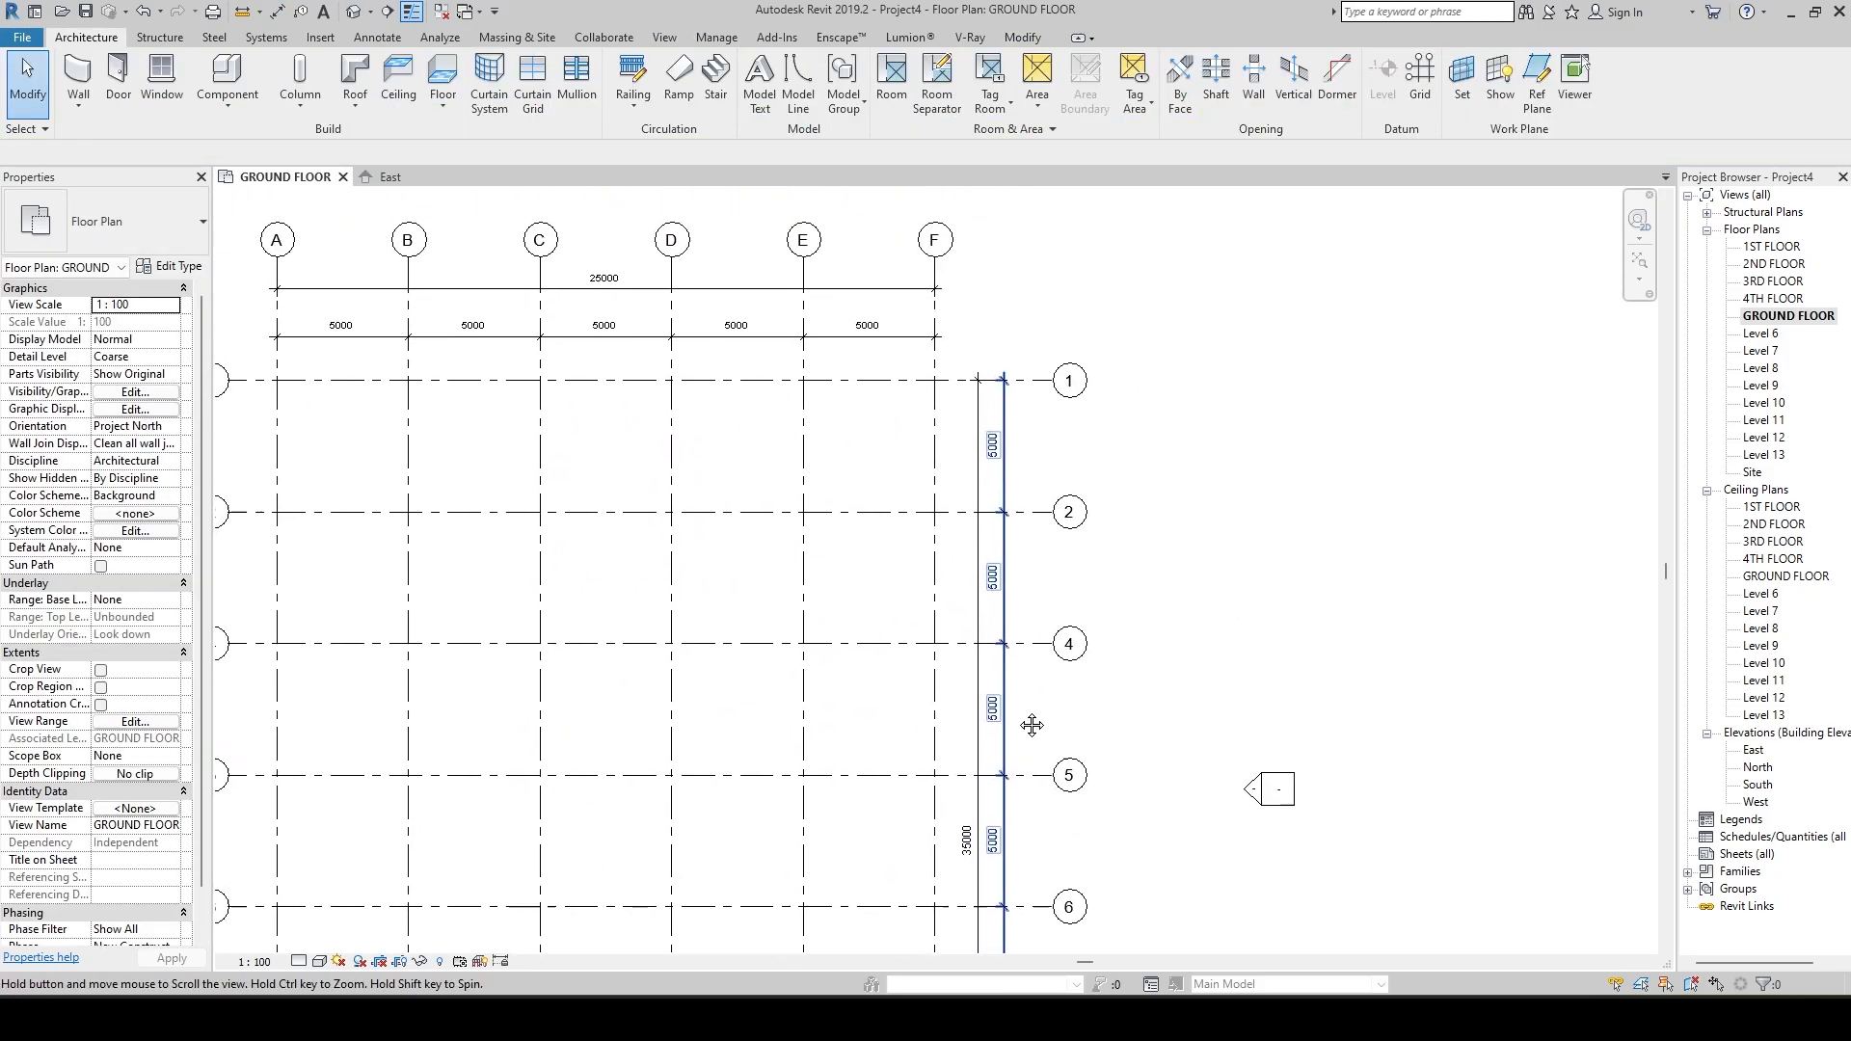
{"action": "scroll", "coordinate": [1138, 384], "scroll_direction": "down", "scroll_amount": 3}
{"action": "scroll", "coordinate": [757, 377], "scroll_direction": "up", "scroll_amount": 2}
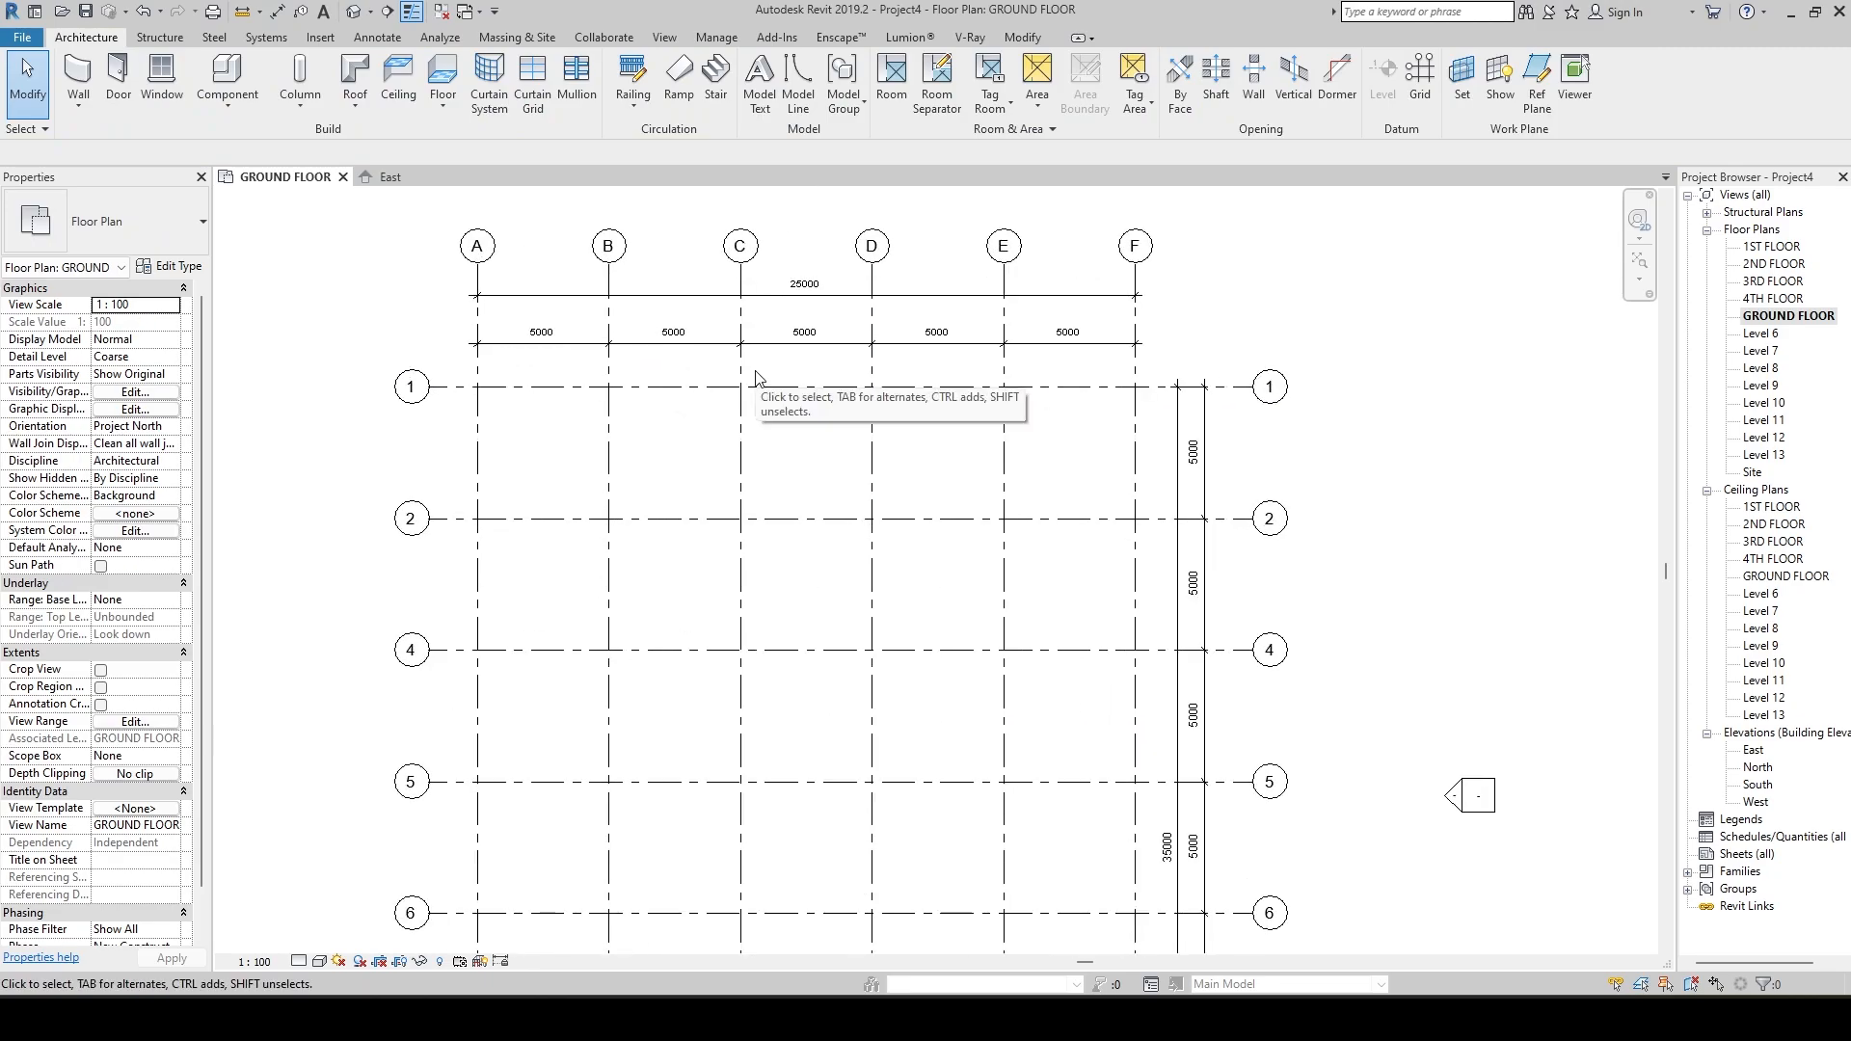
{"action": "scroll", "coordinate": [1137, 598], "scroll_direction": "down", "scroll_amount": 2}
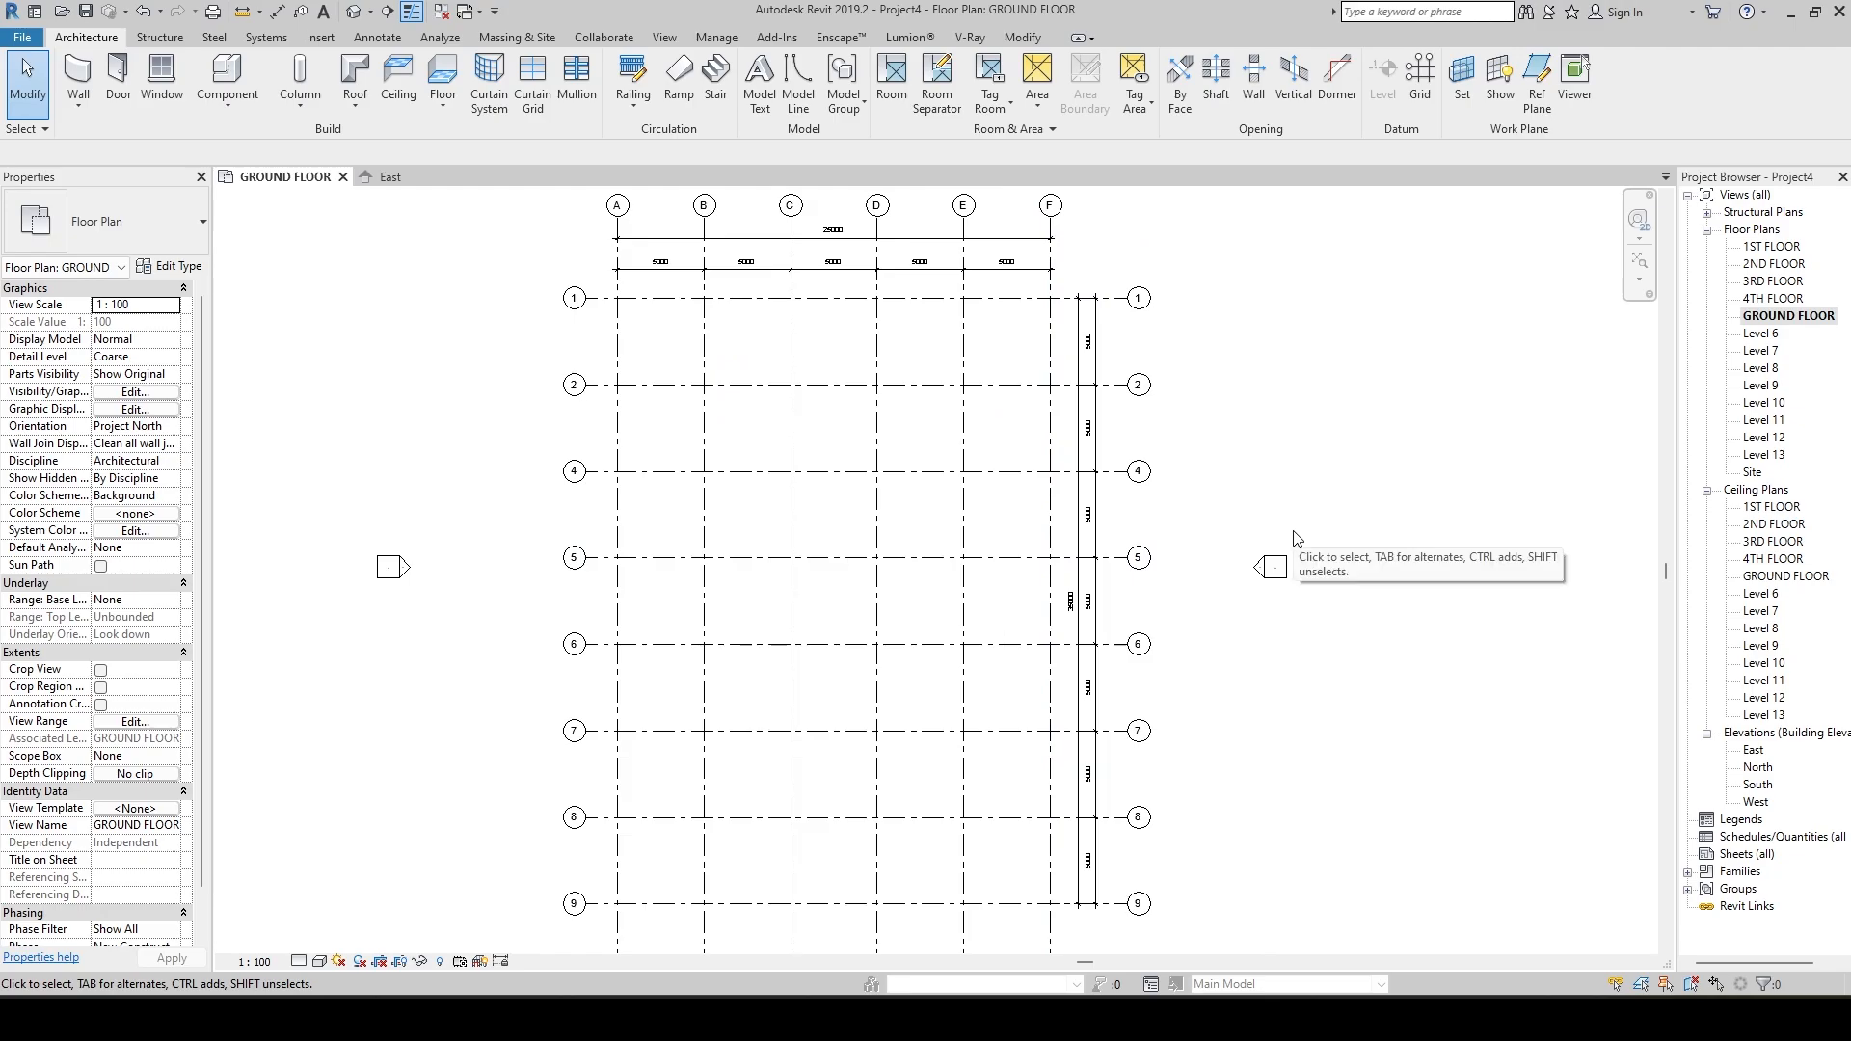
{"action": "scroll", "coordinate": [1296, 537], "scroll_direction": "down", "scroll_amount": 5}
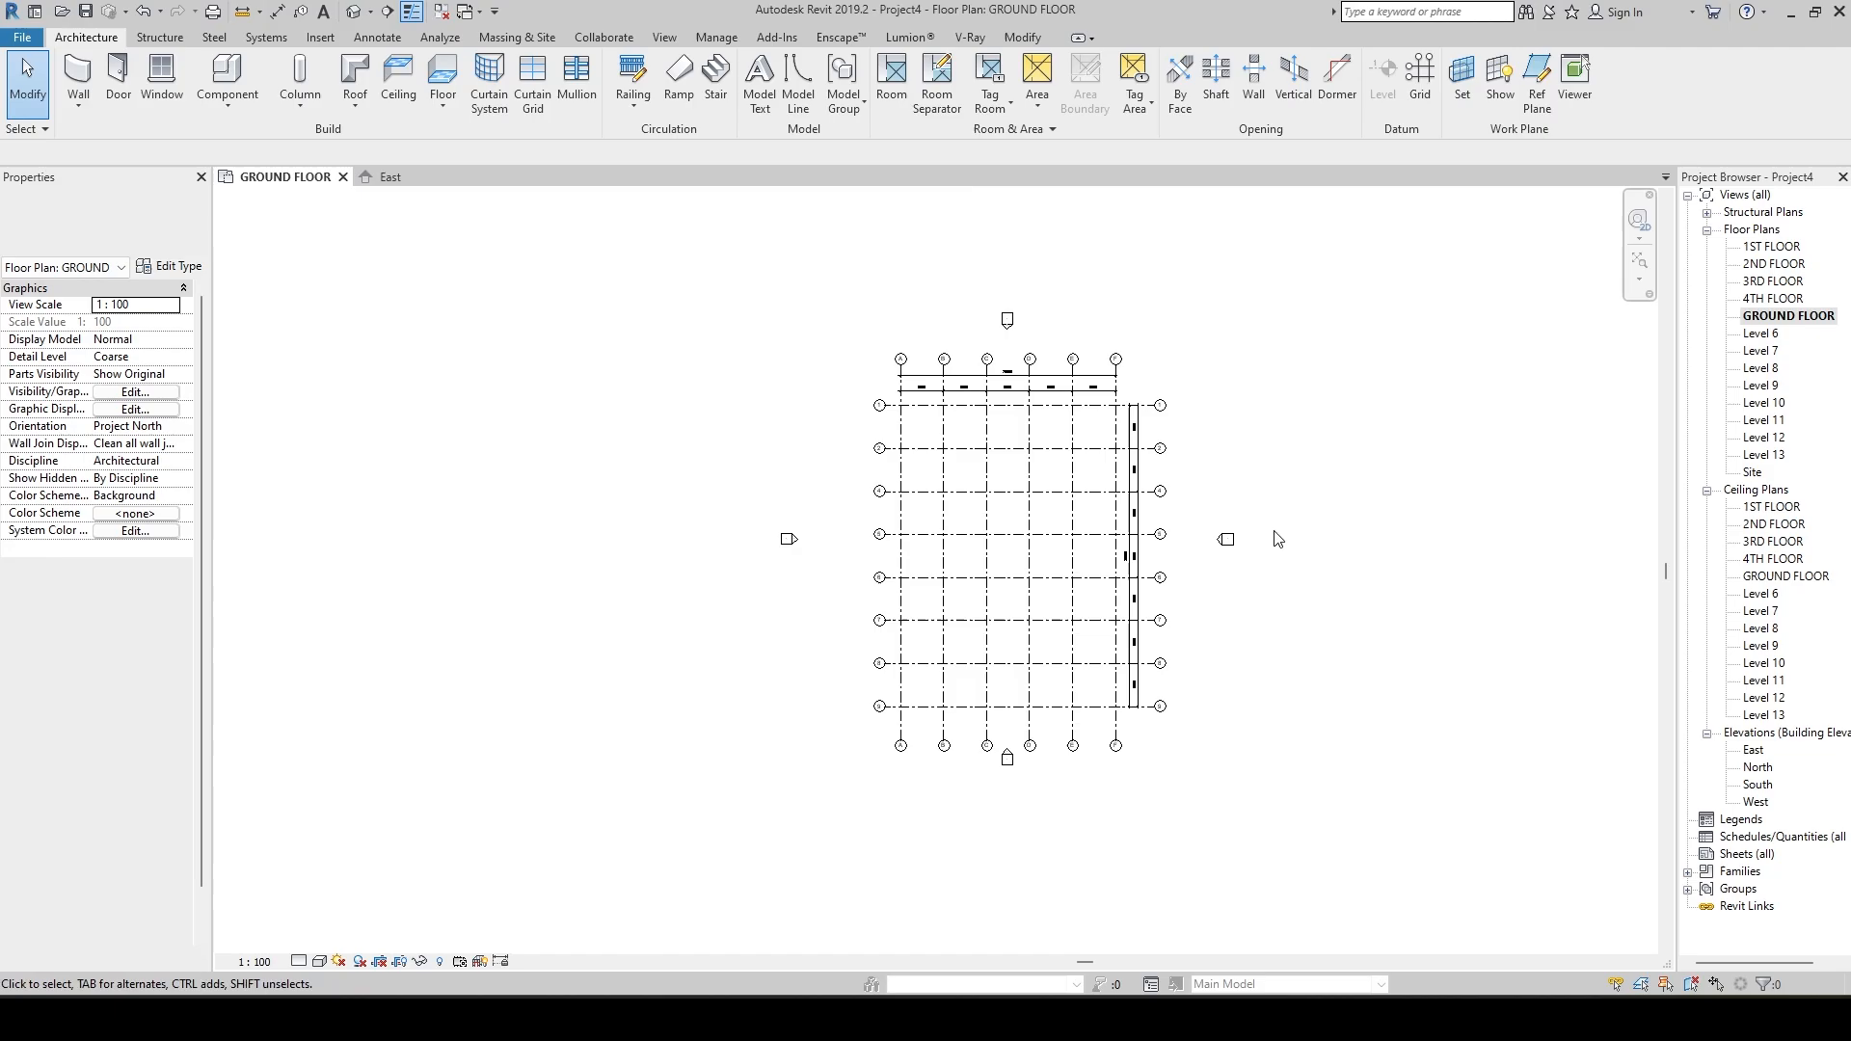
{"action": "scroll", "coordinate": [1277, 538], "scroll_direction": "up", "scroll_amount": 3}
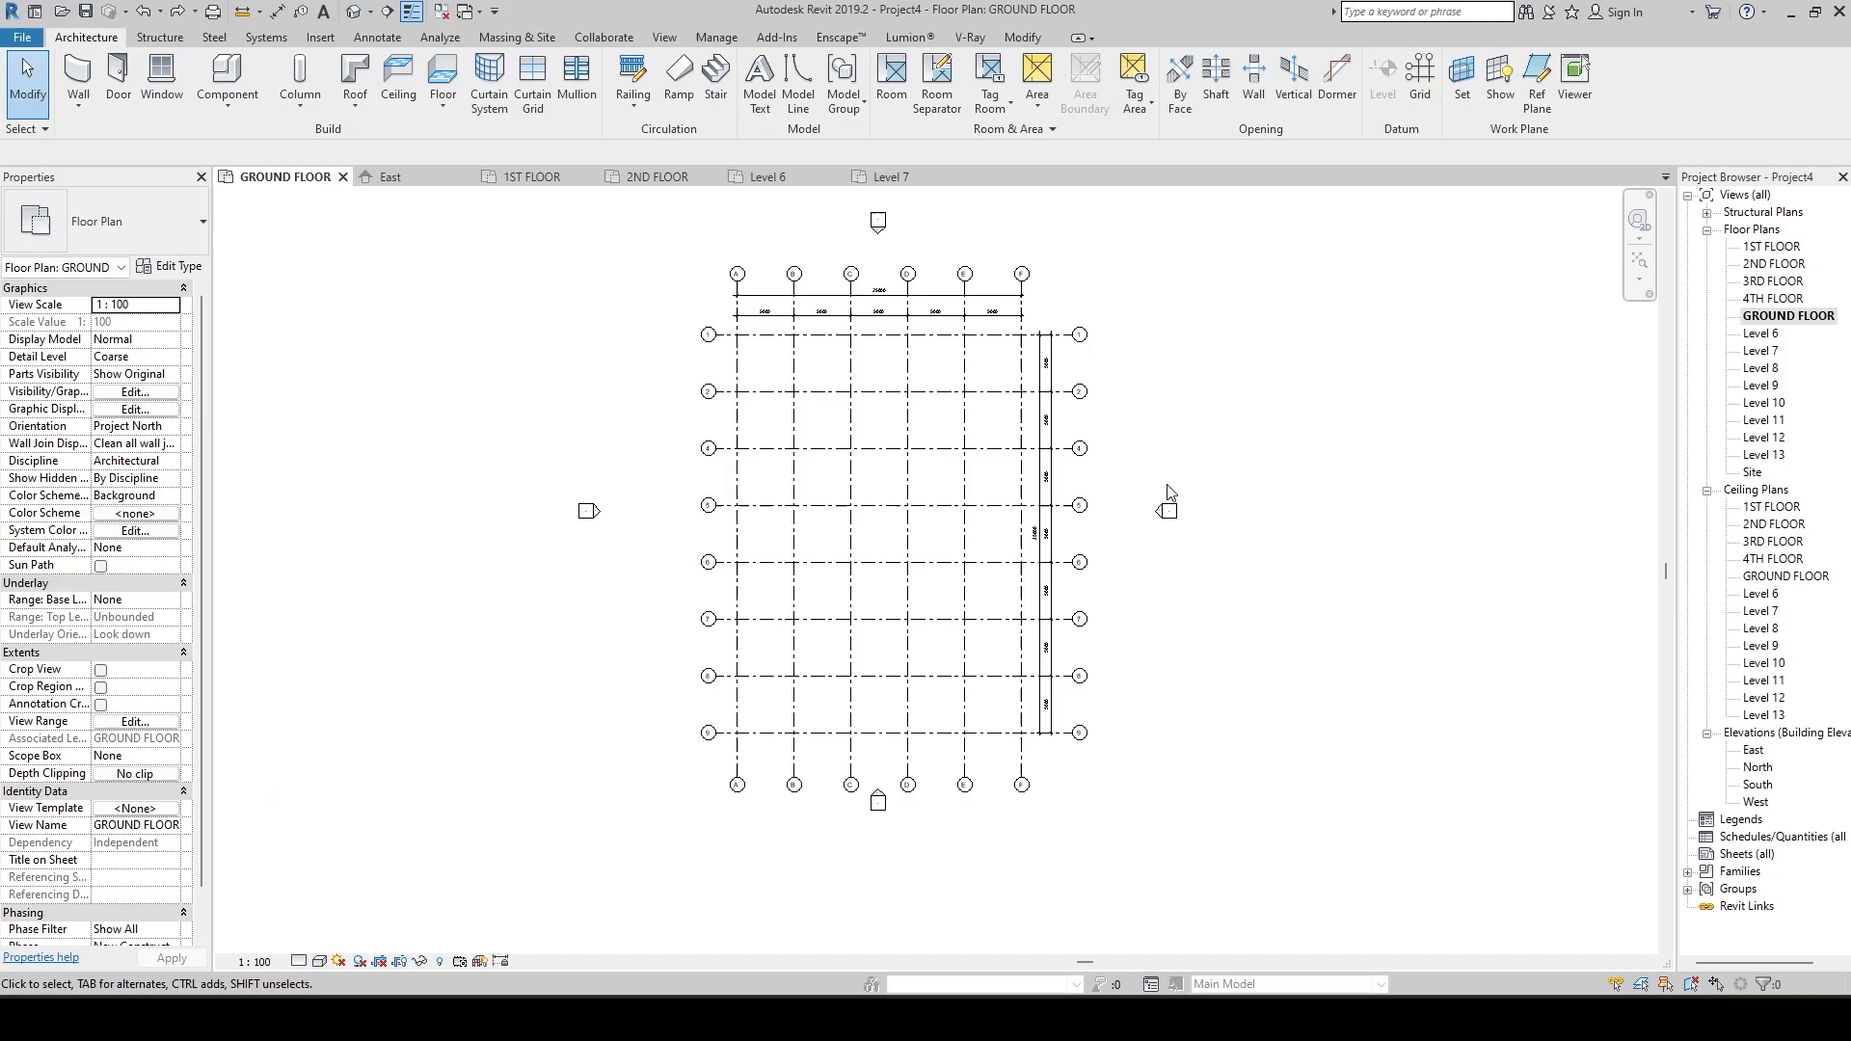
{"action": "middle_click_drag", "start_coordinate": [1137, 426], "coordinate": [1142, 482]}
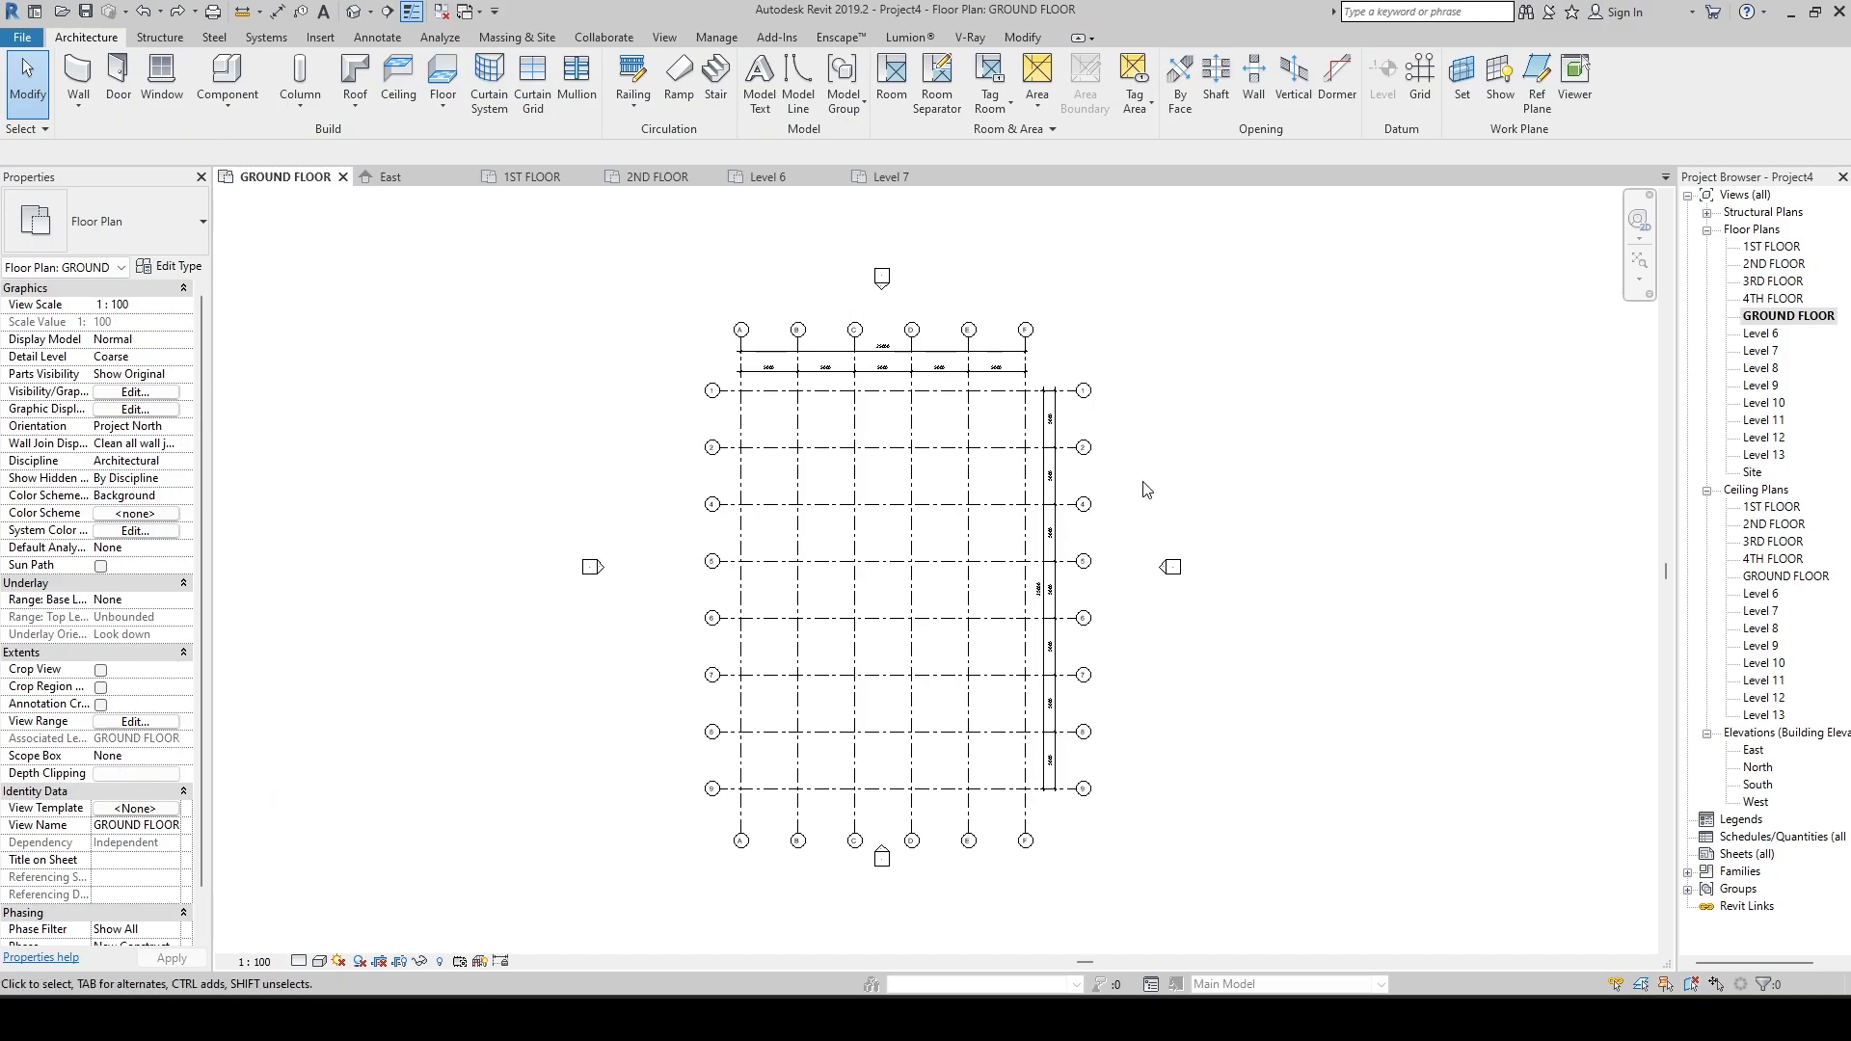
Move the elevation marker on the east side of the plan farther away from the grid.
{"action": "left_click_drag", "start_coordinate": [1128, 508], "coordinate": [1238, 670]}
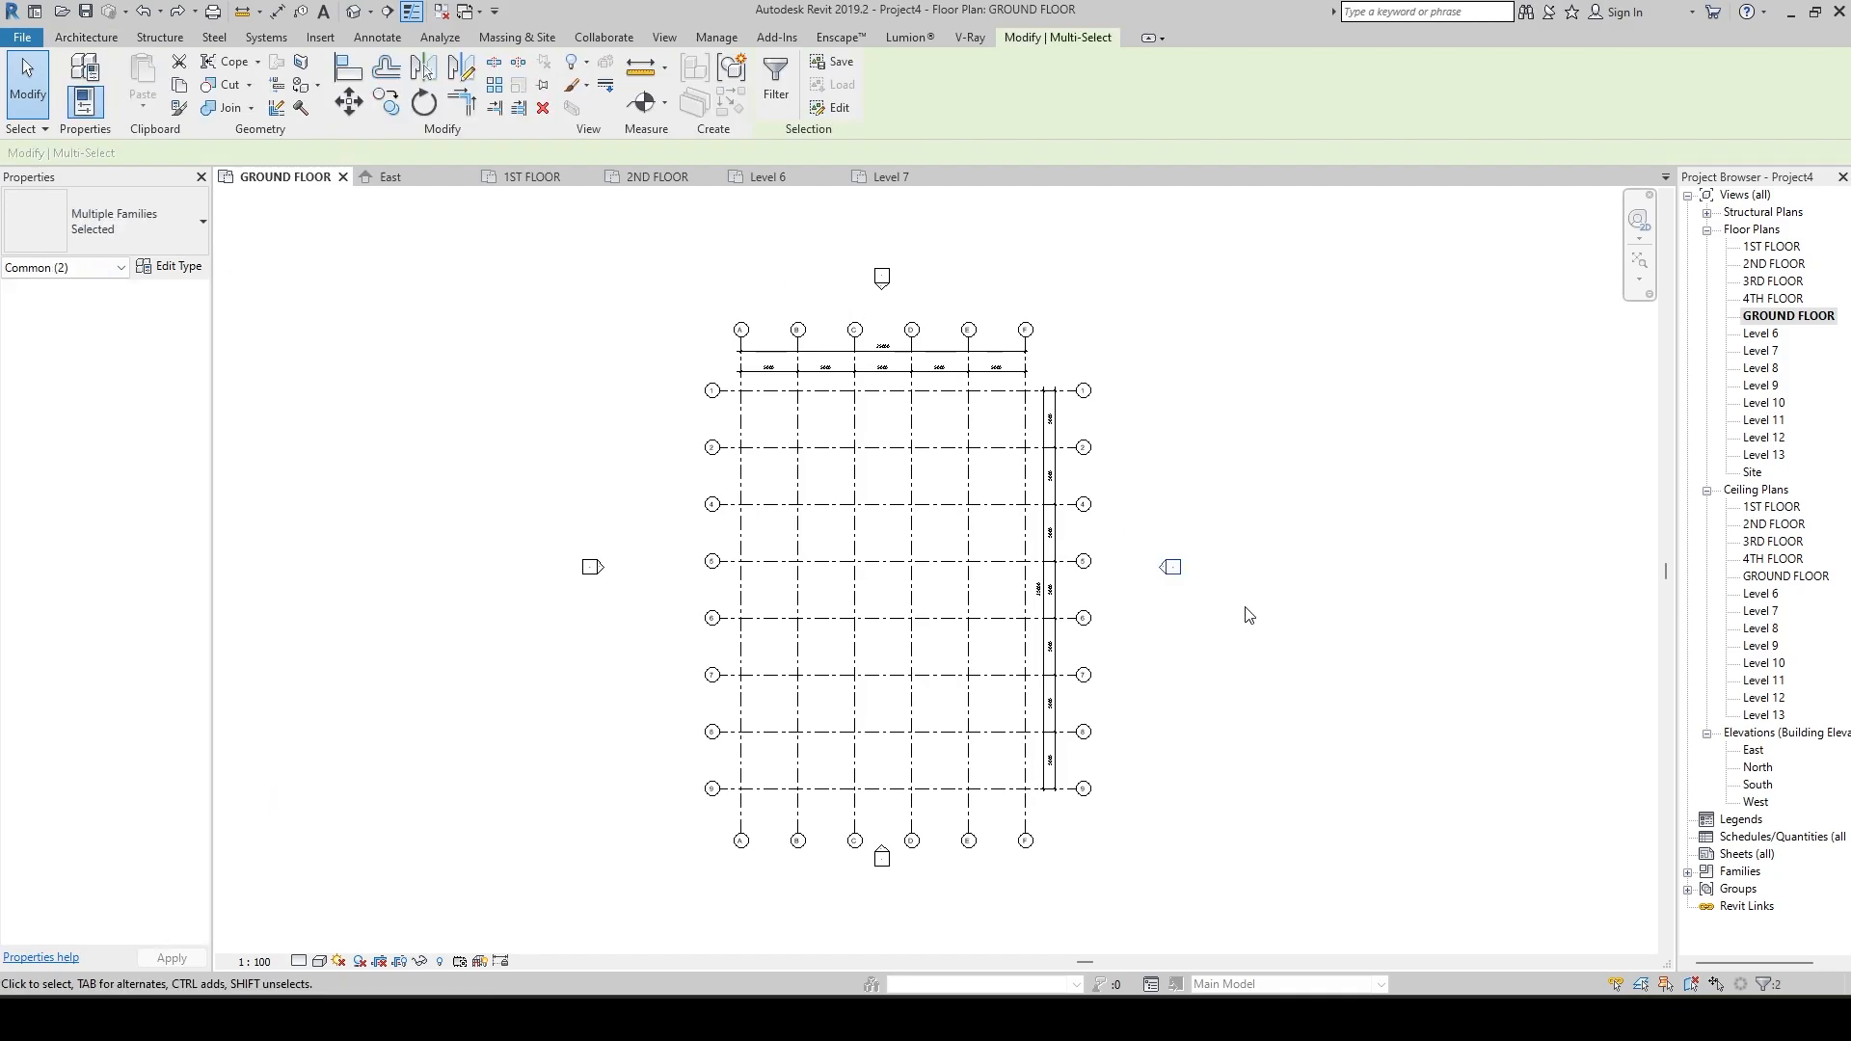
{"action": "key", "text": "Right"}
{"action": "key", "text": "Right"}
{"action": "key", "text": "Right"}
{"action": "key", "text": "Right"}
{"action": "key", "text": "Right"}
{"action": "left_click", "coordinate": [1261, 620]}
Draw a closed loop of five Generic - 200mm walls east of grid 5's bubble, with a slanted wall at 70° and the lowest wall about 6060 mm long.
{"action": "scroll", "coordinate": [1221, 593], "scroll_direction": "up", "scroll_amount": 6}
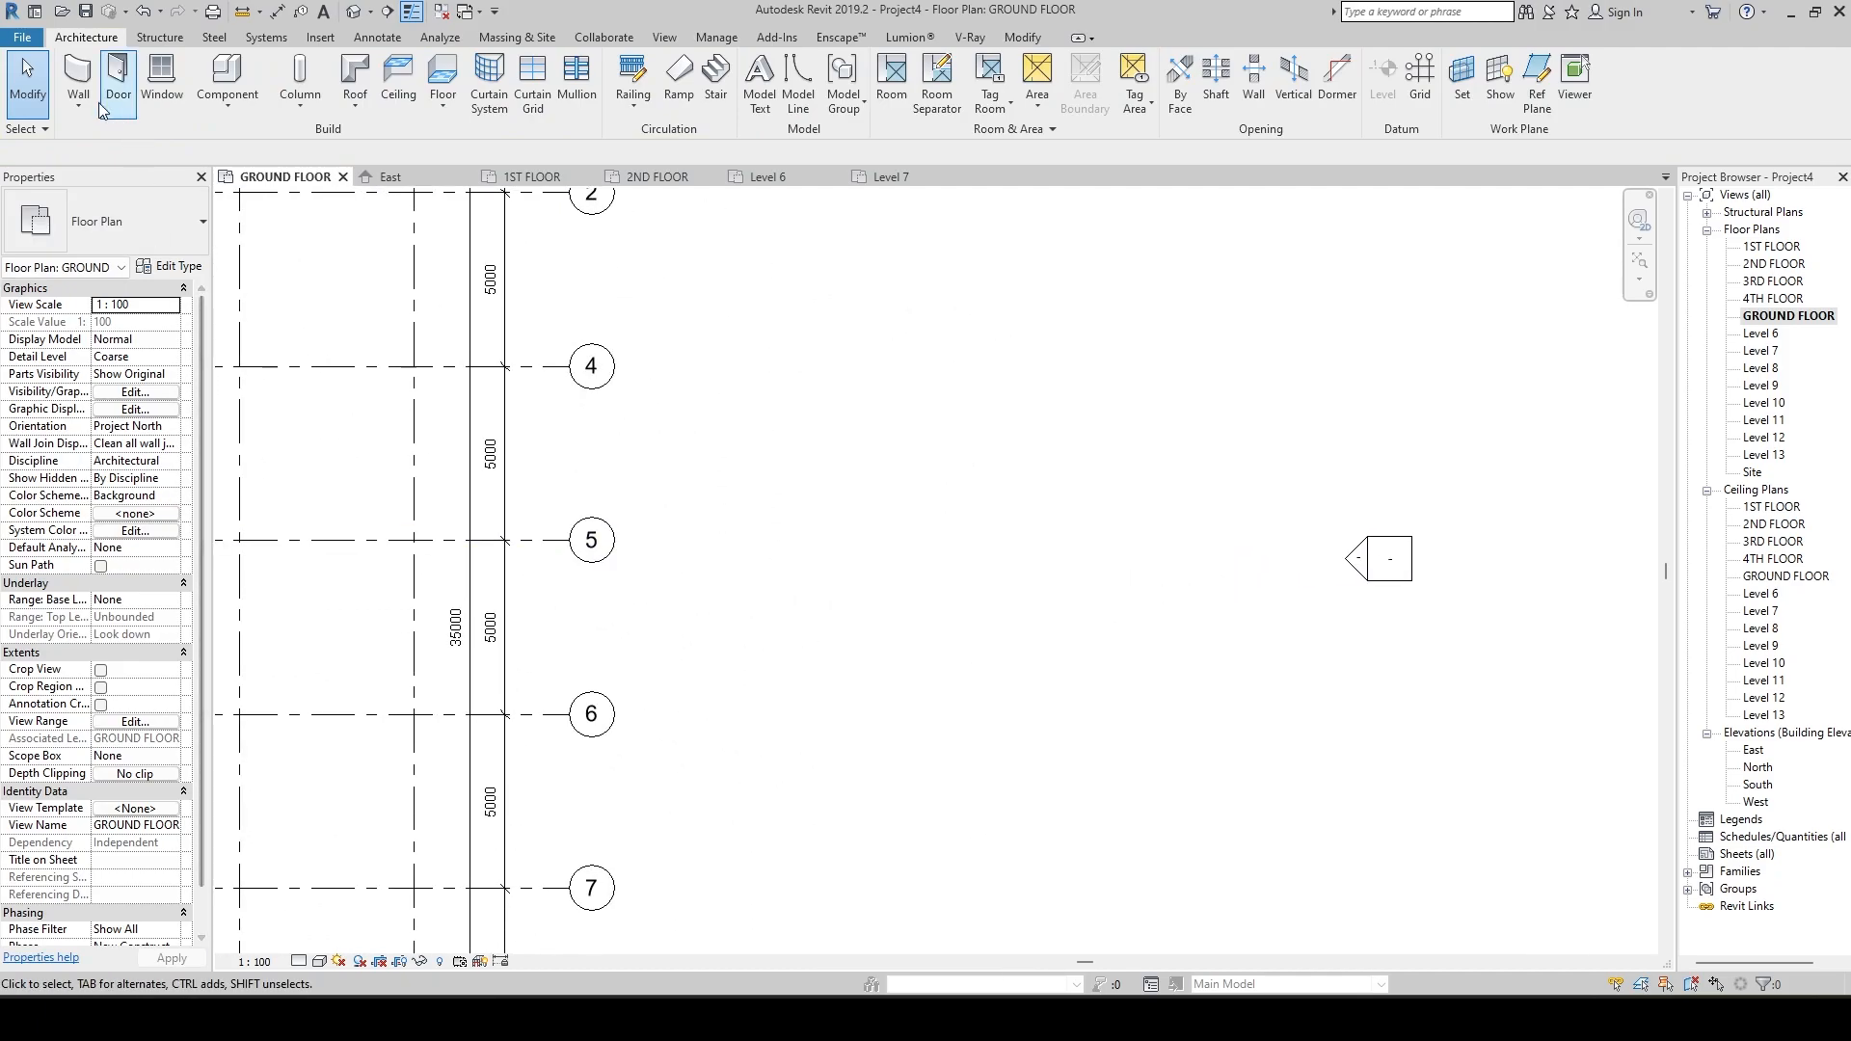
{"action": "left_click", "coordinate": [92, 75]}
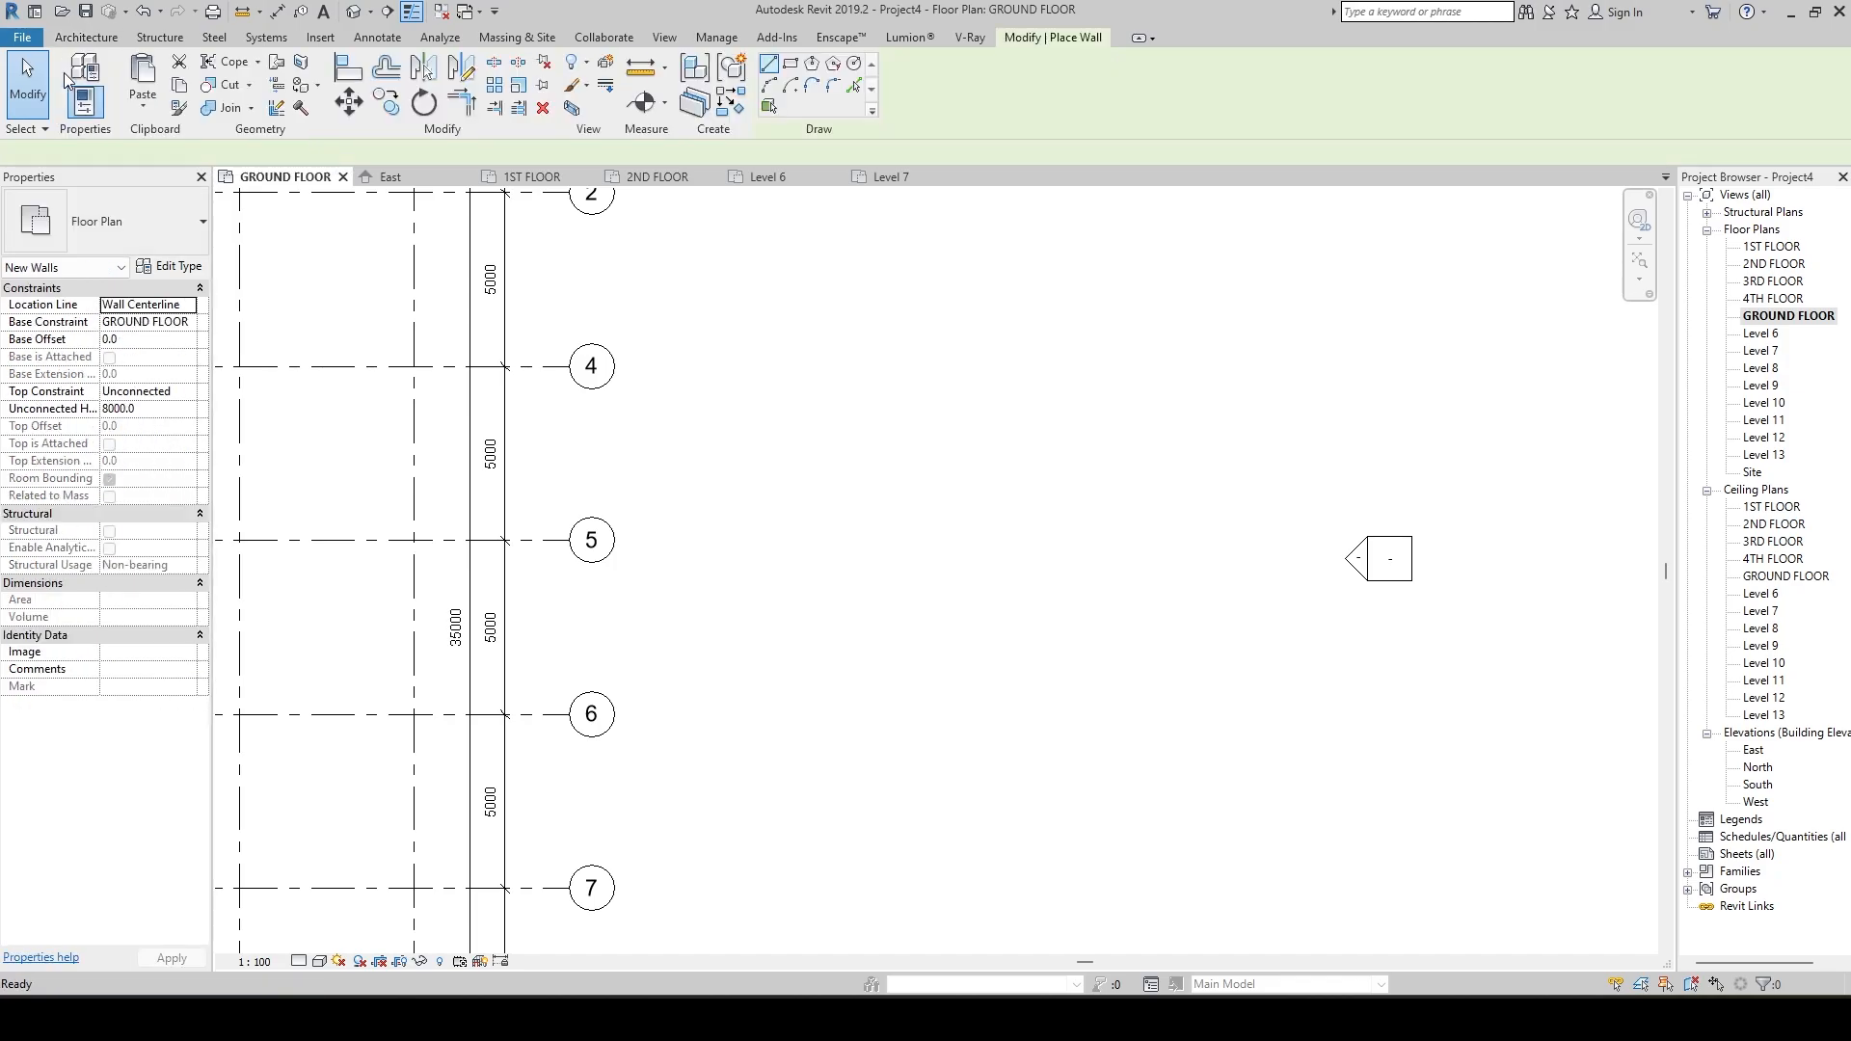
{"action": "key", "text": "Escape"}
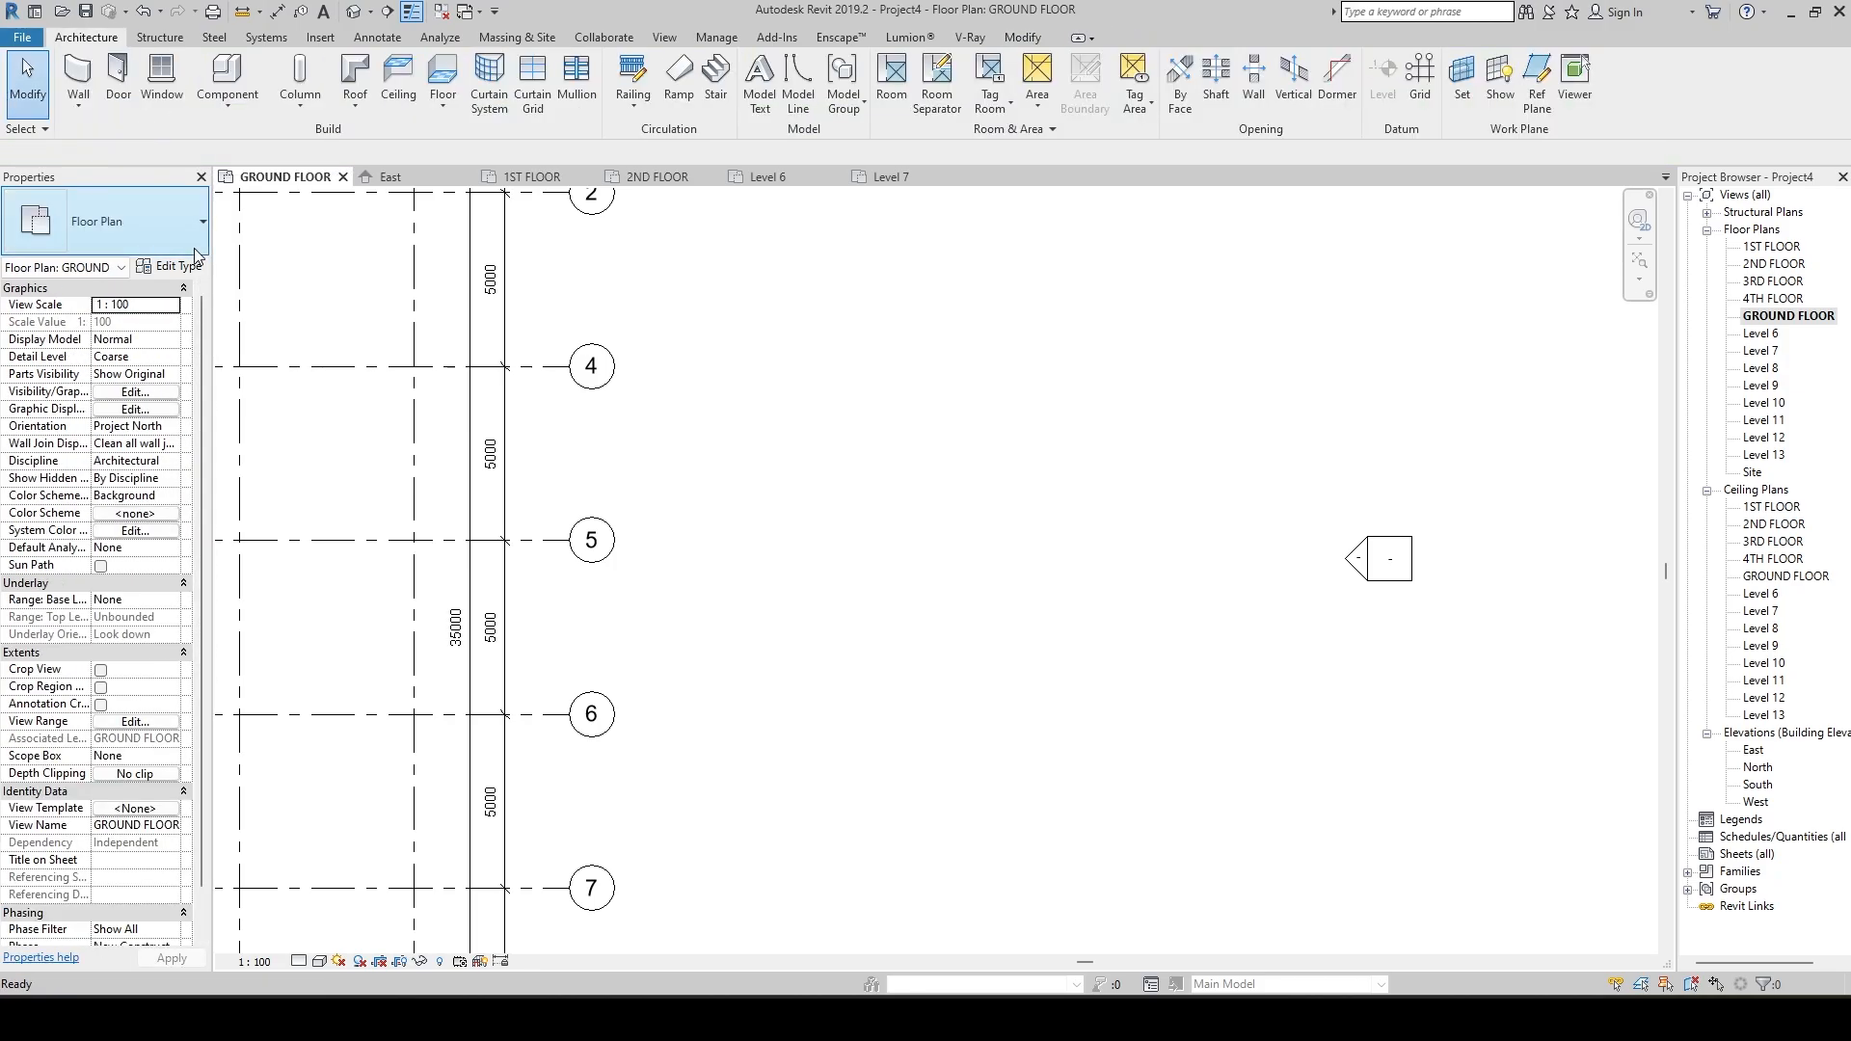
{"action": "key", "text": "w"}
{"action": "key", "text": "a"}
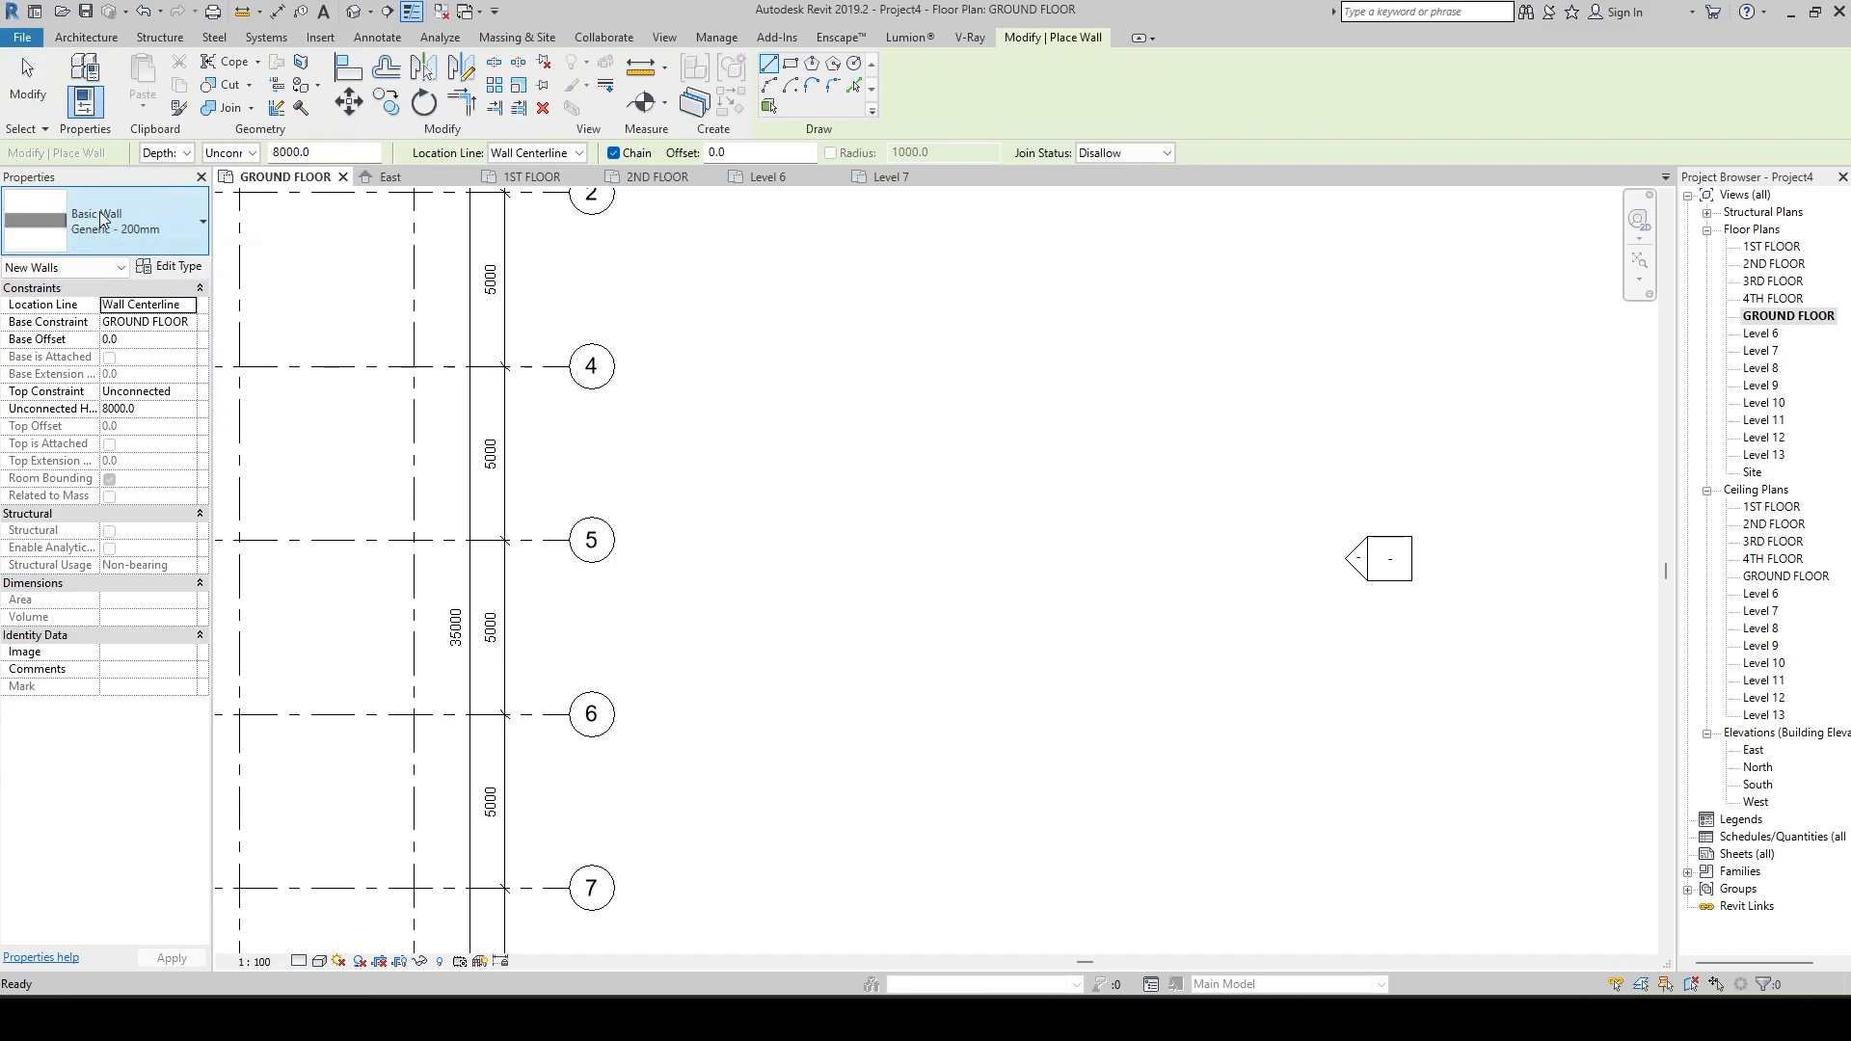
{"action": "left_click", "coordinate": [834, 496]}
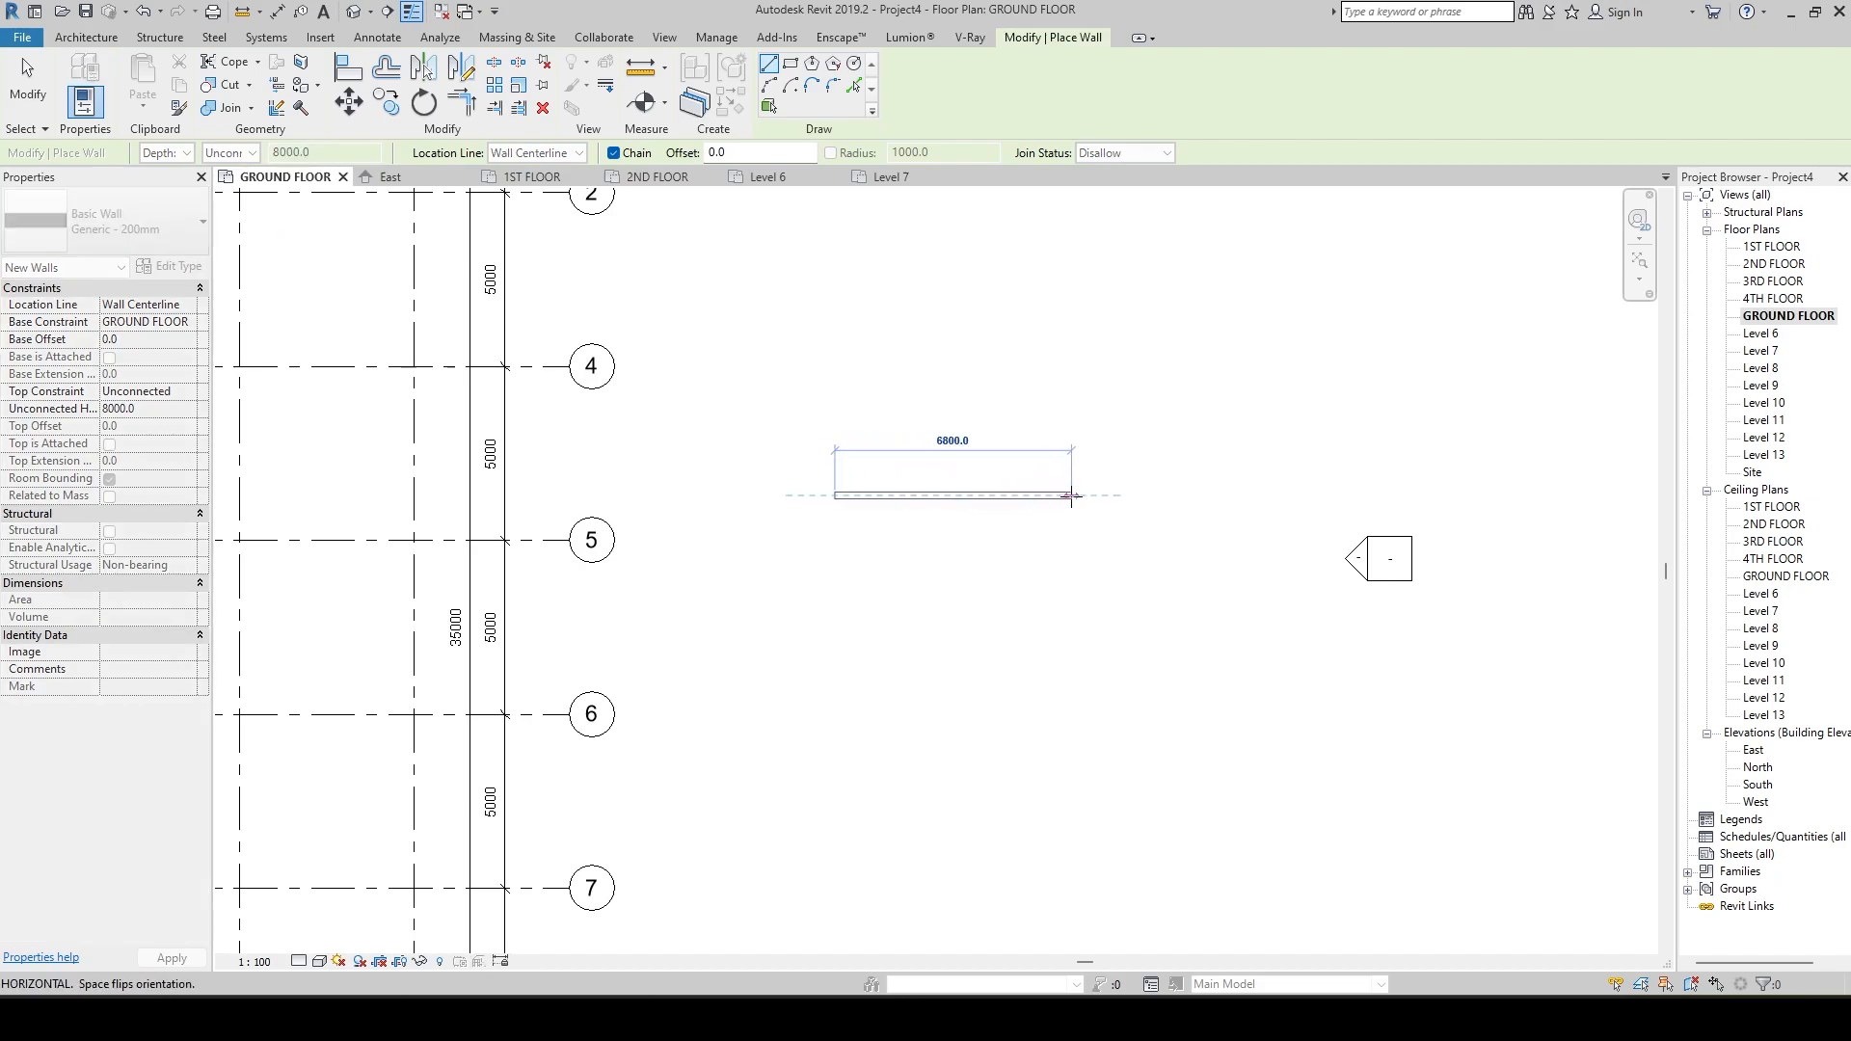
{"action": "left_click", "coordinate": [1008, 496]}
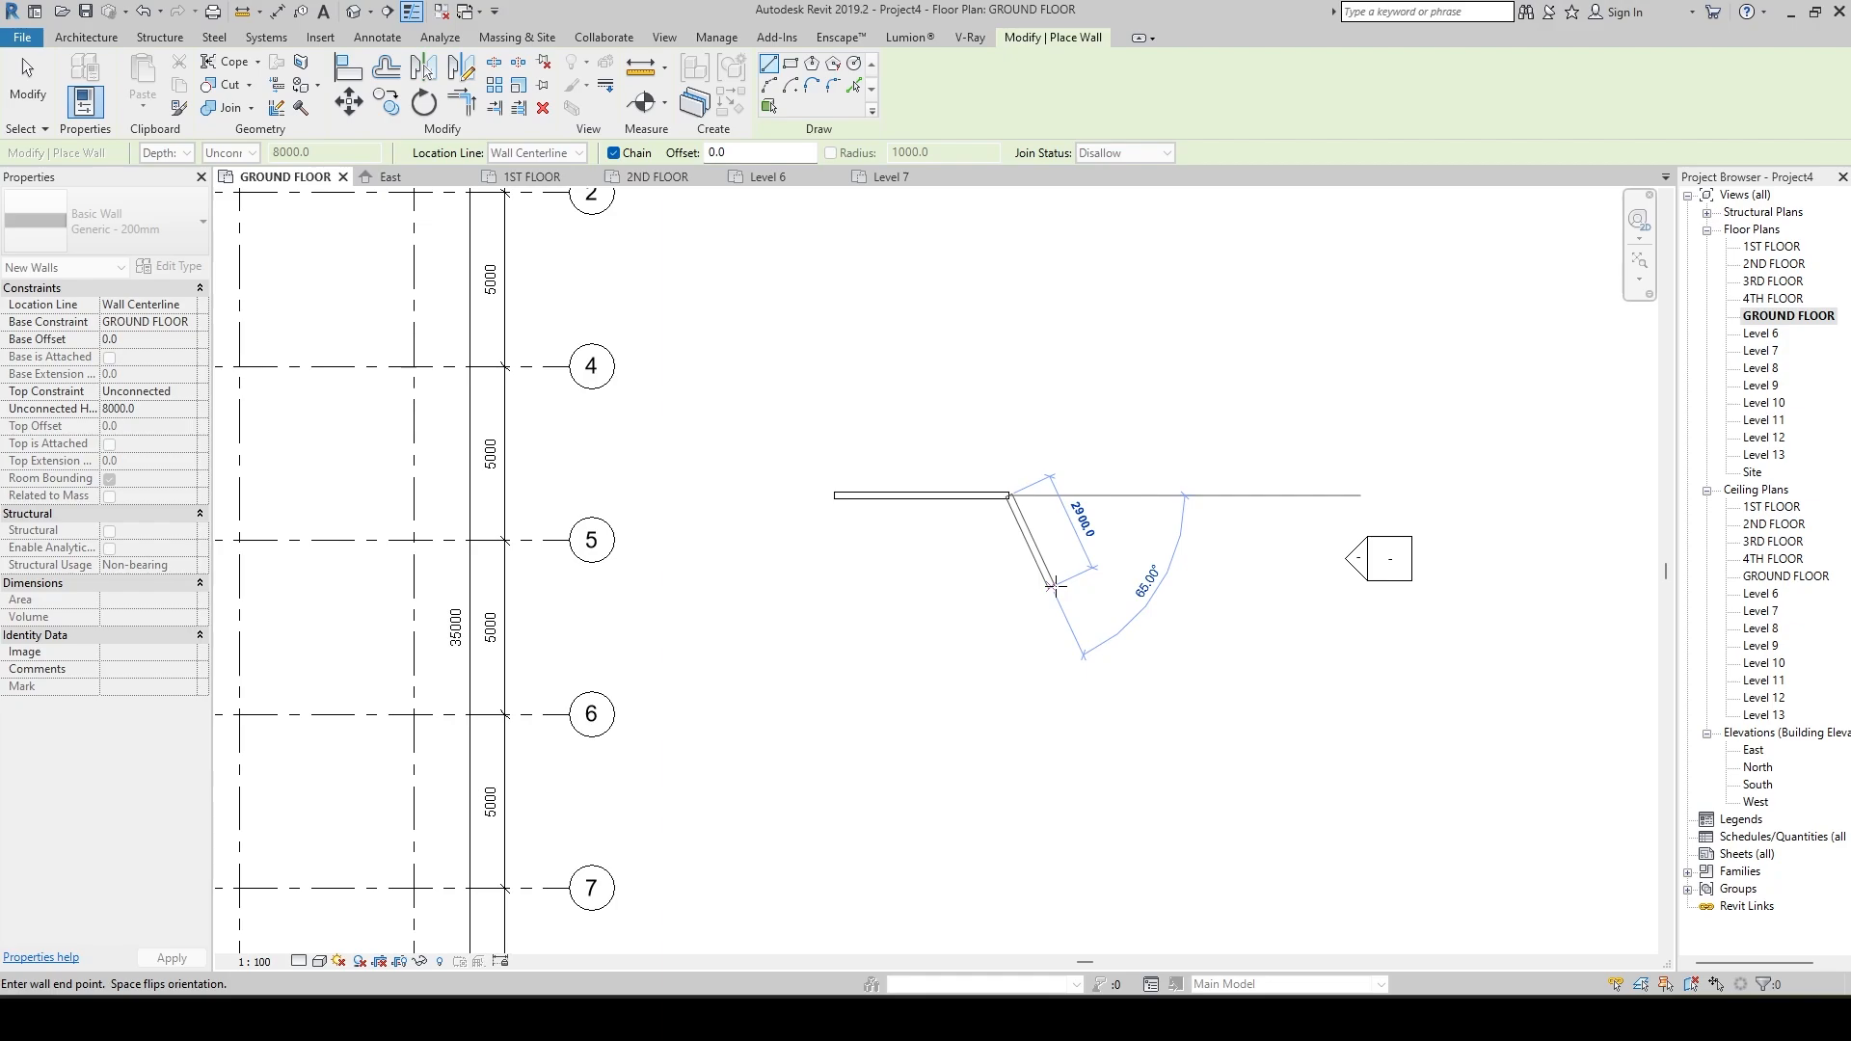
{"action": "left_click", "coordinate": [1044, 394]}
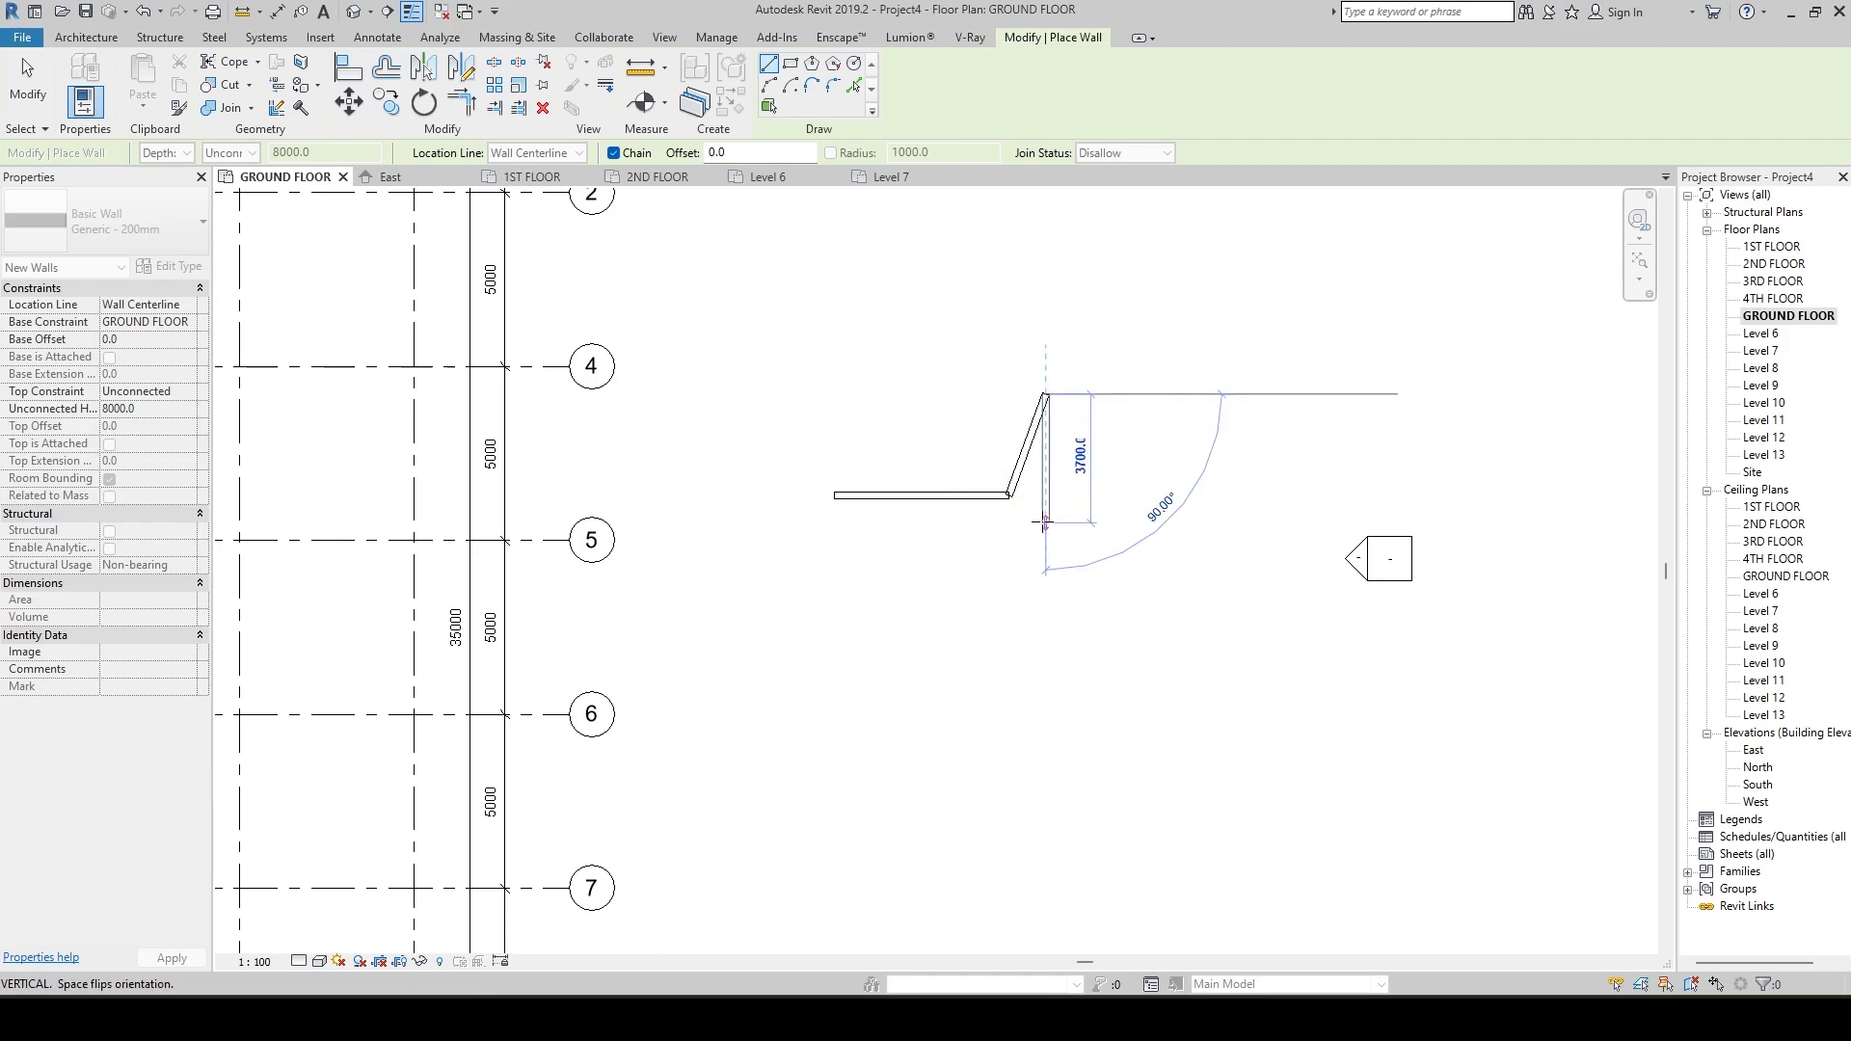
{"action": "left_click", "coordinate": [1044, 540]}
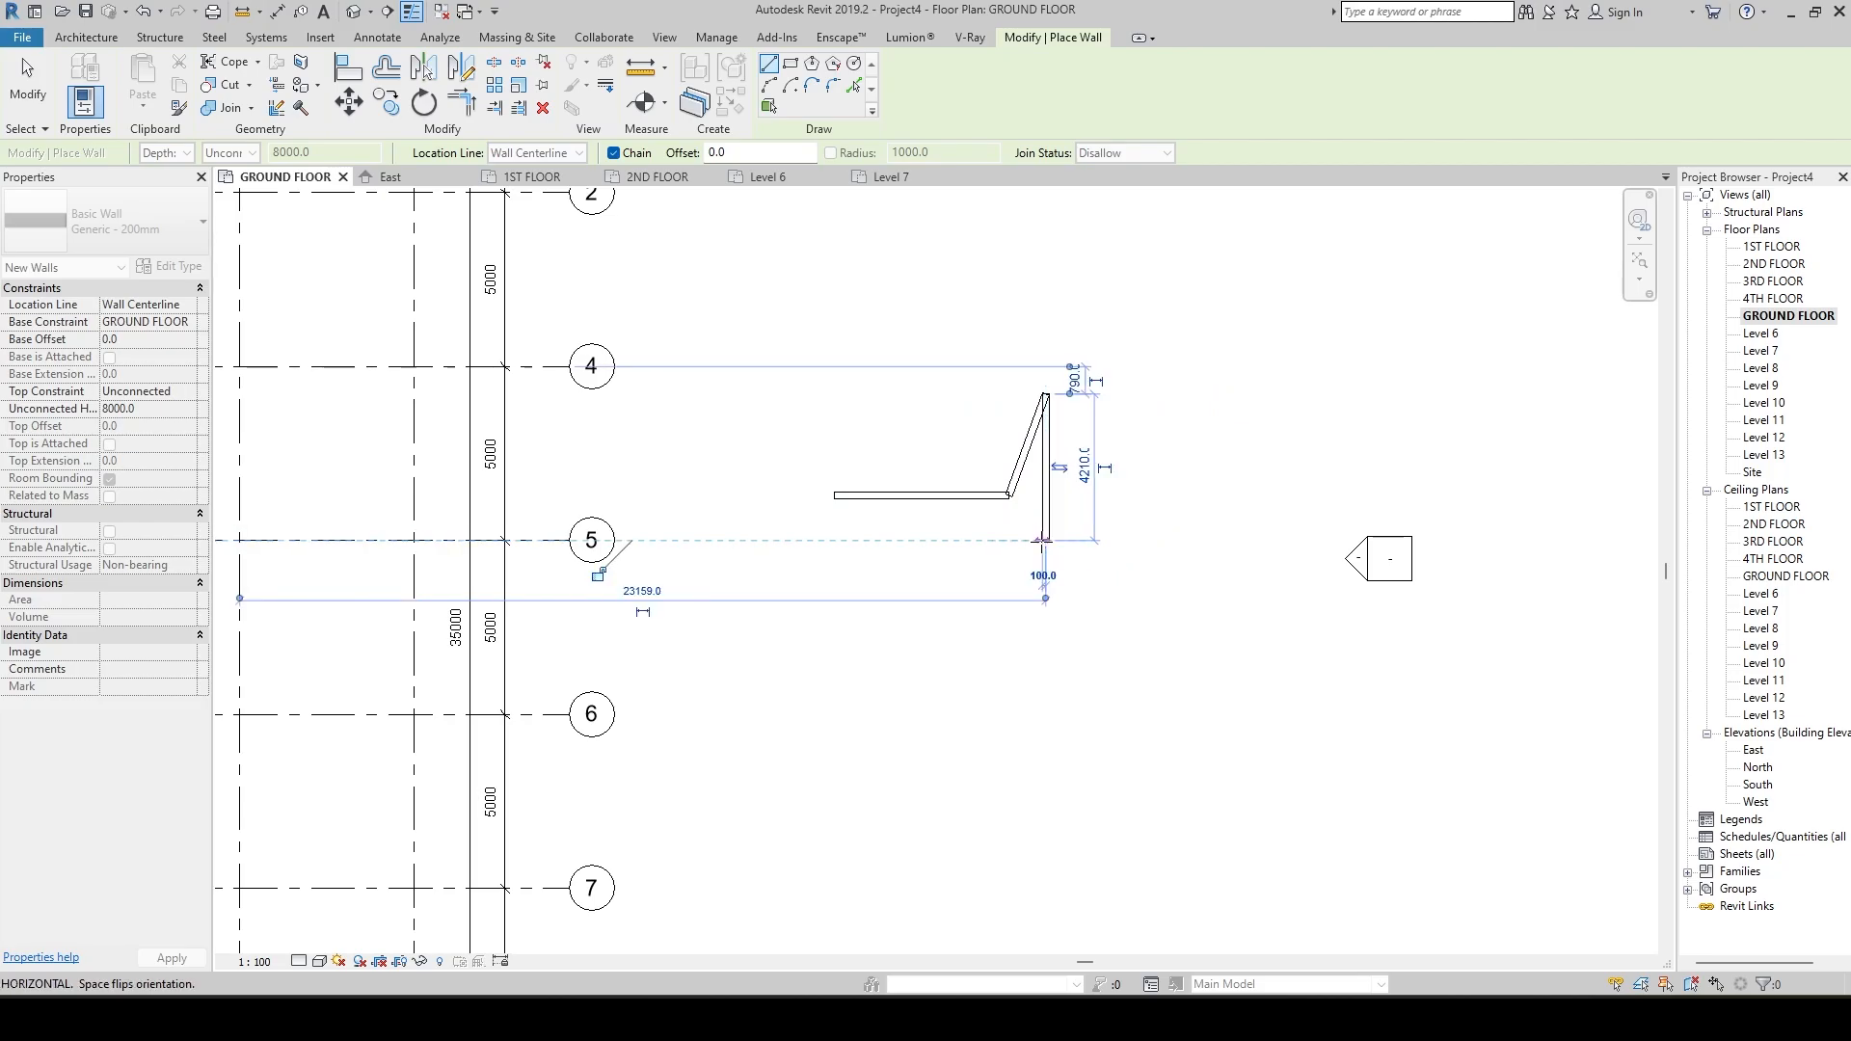
{"action": "left_click", "coordinate": [836, 538]}
{"action": "left_click", "coordinate": [835, 494]}
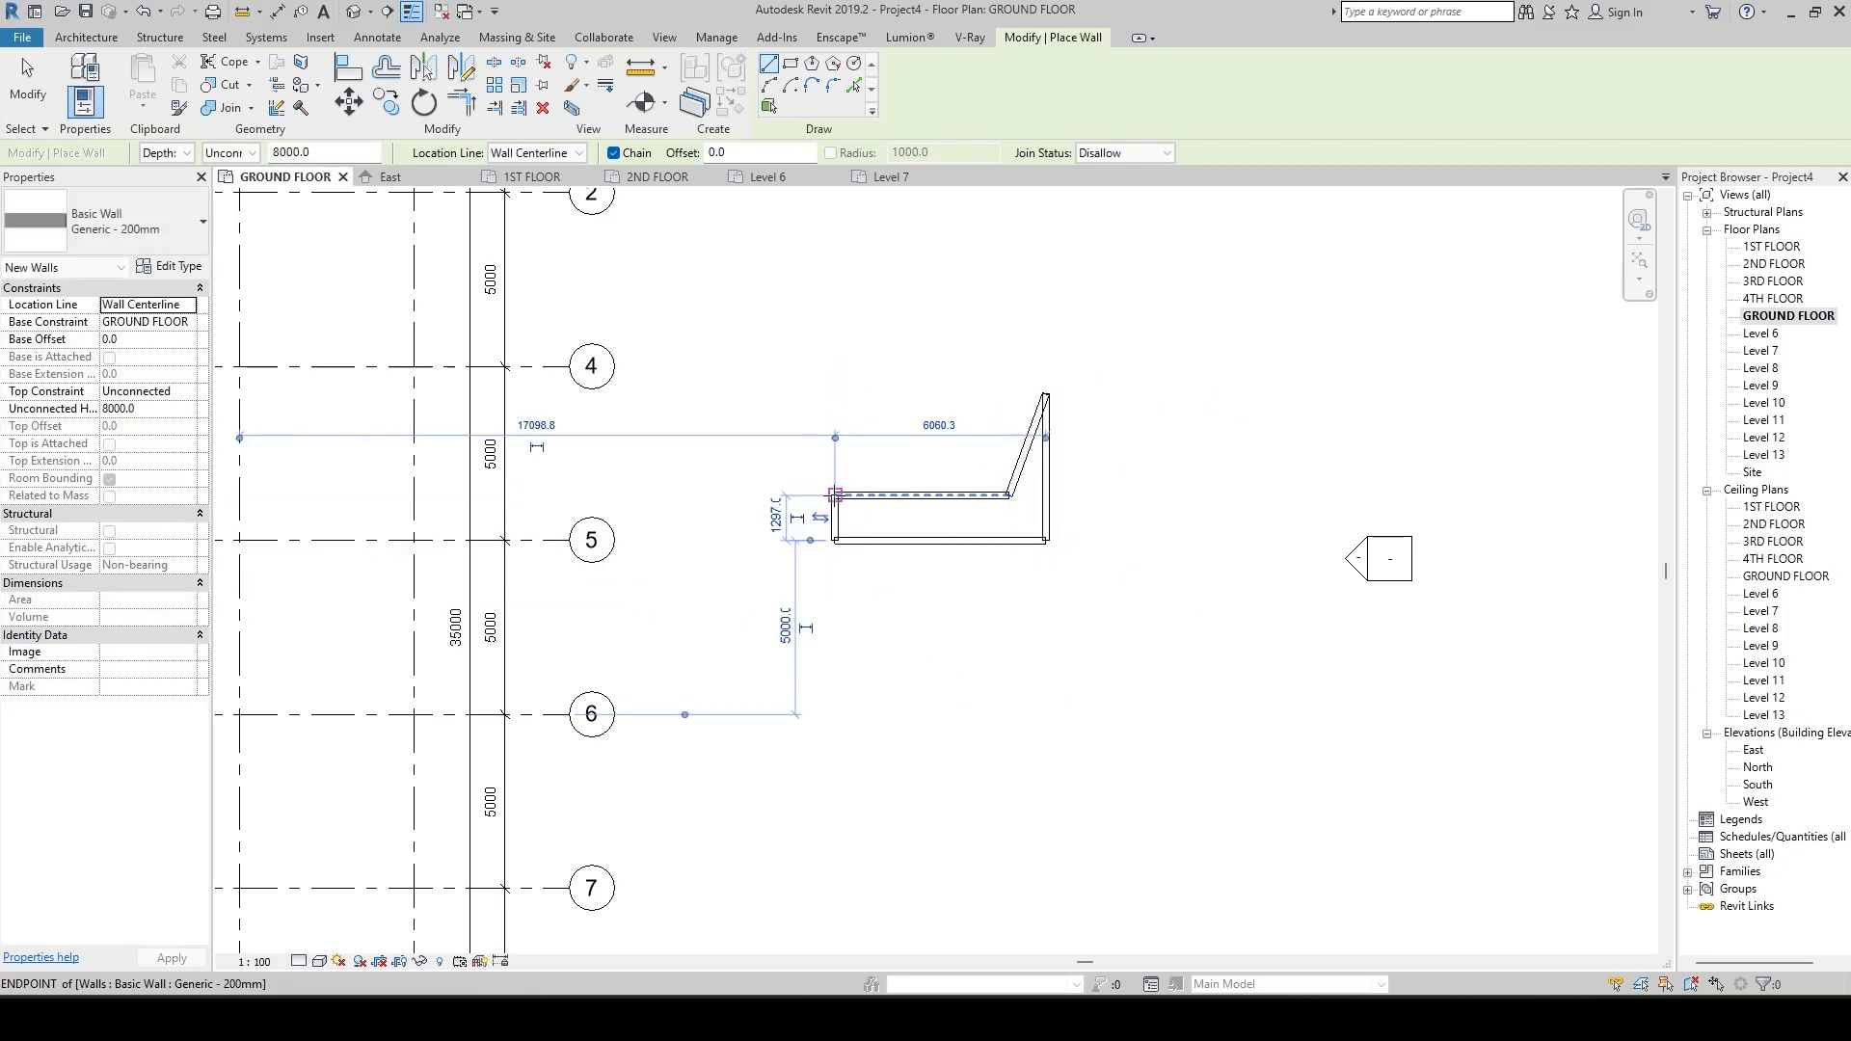
Inspect the overlapping corners of the five-wall loop and set the join status for new walls to Allow.
{"action": "scroll", "coordinate": [847, 508], "scroll_direction": "up", "scroll_amount": 4}
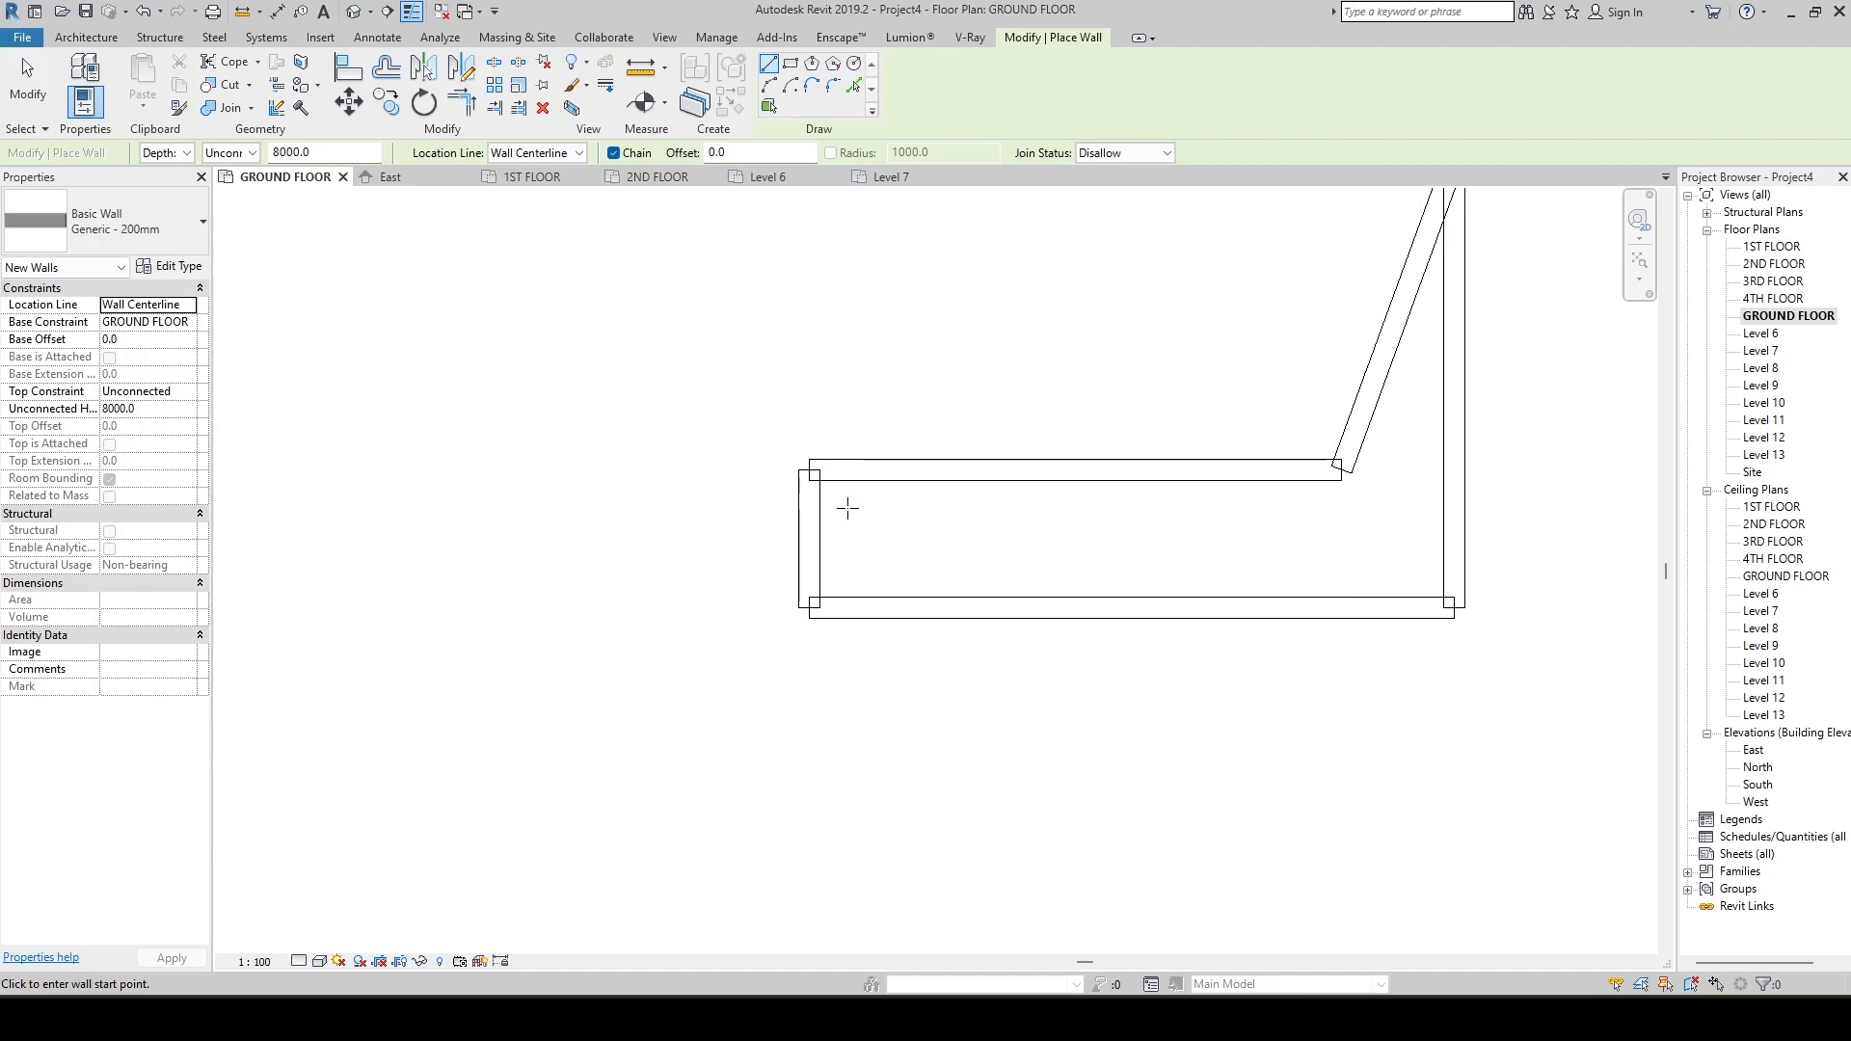
{"action": "scroll", "coordinate": [826, 626], "scroll_direction": "down", "scroll_amount": 3}
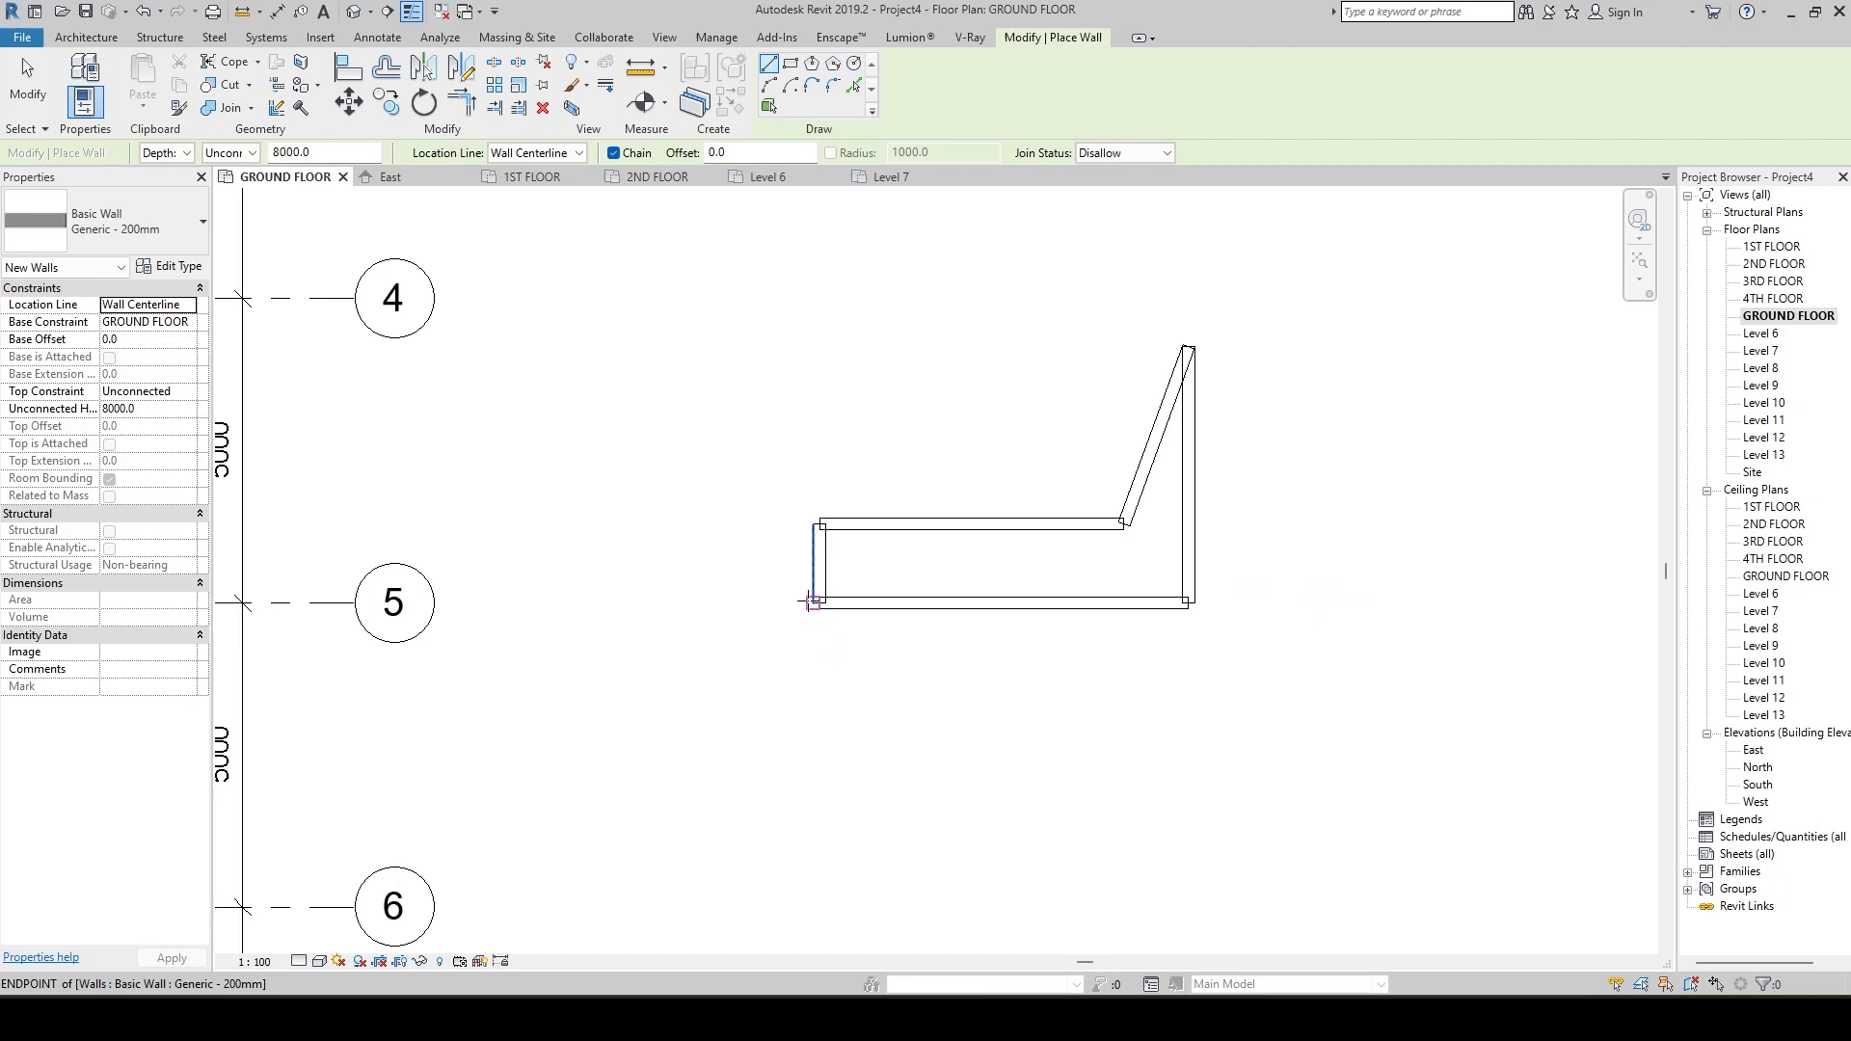
{"action": "scroll", "coordinate": [821, 602], "scroll_direction": "up", "scroll_amount": 3}
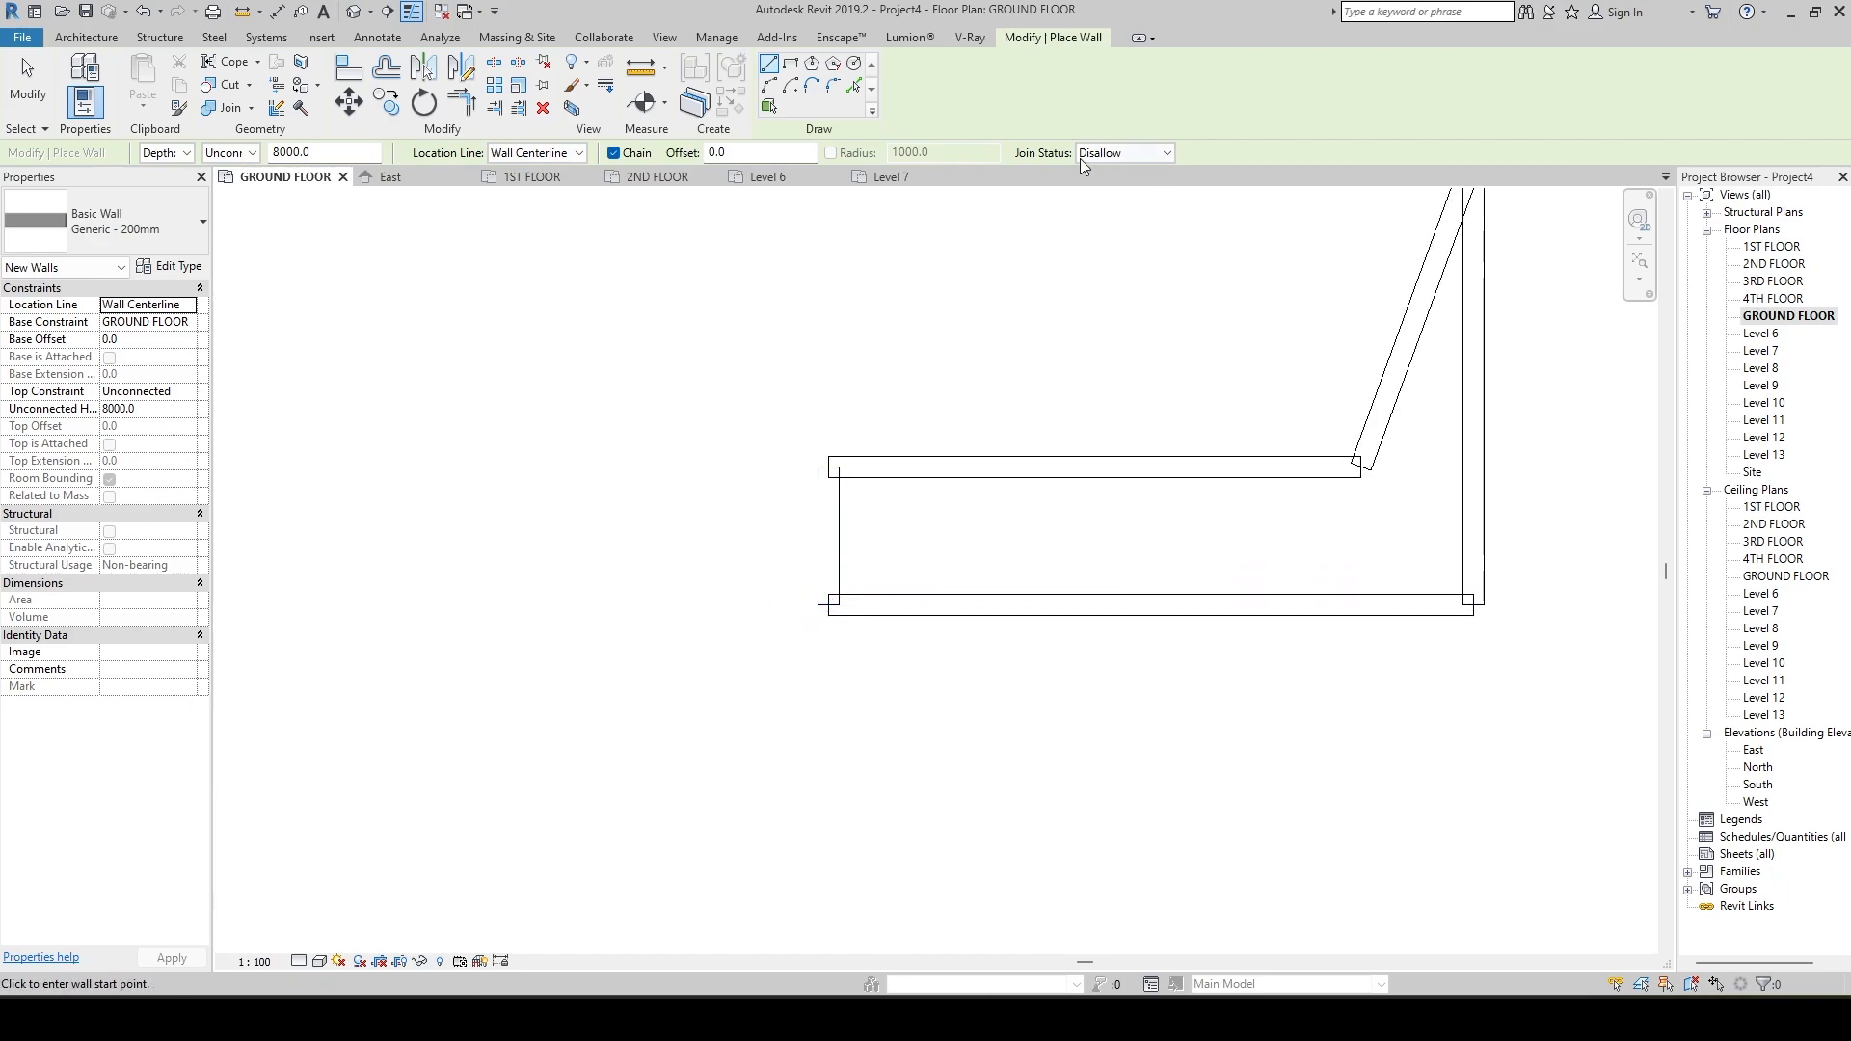
{"action": "left_click", "coordinate": [1162, 155]}
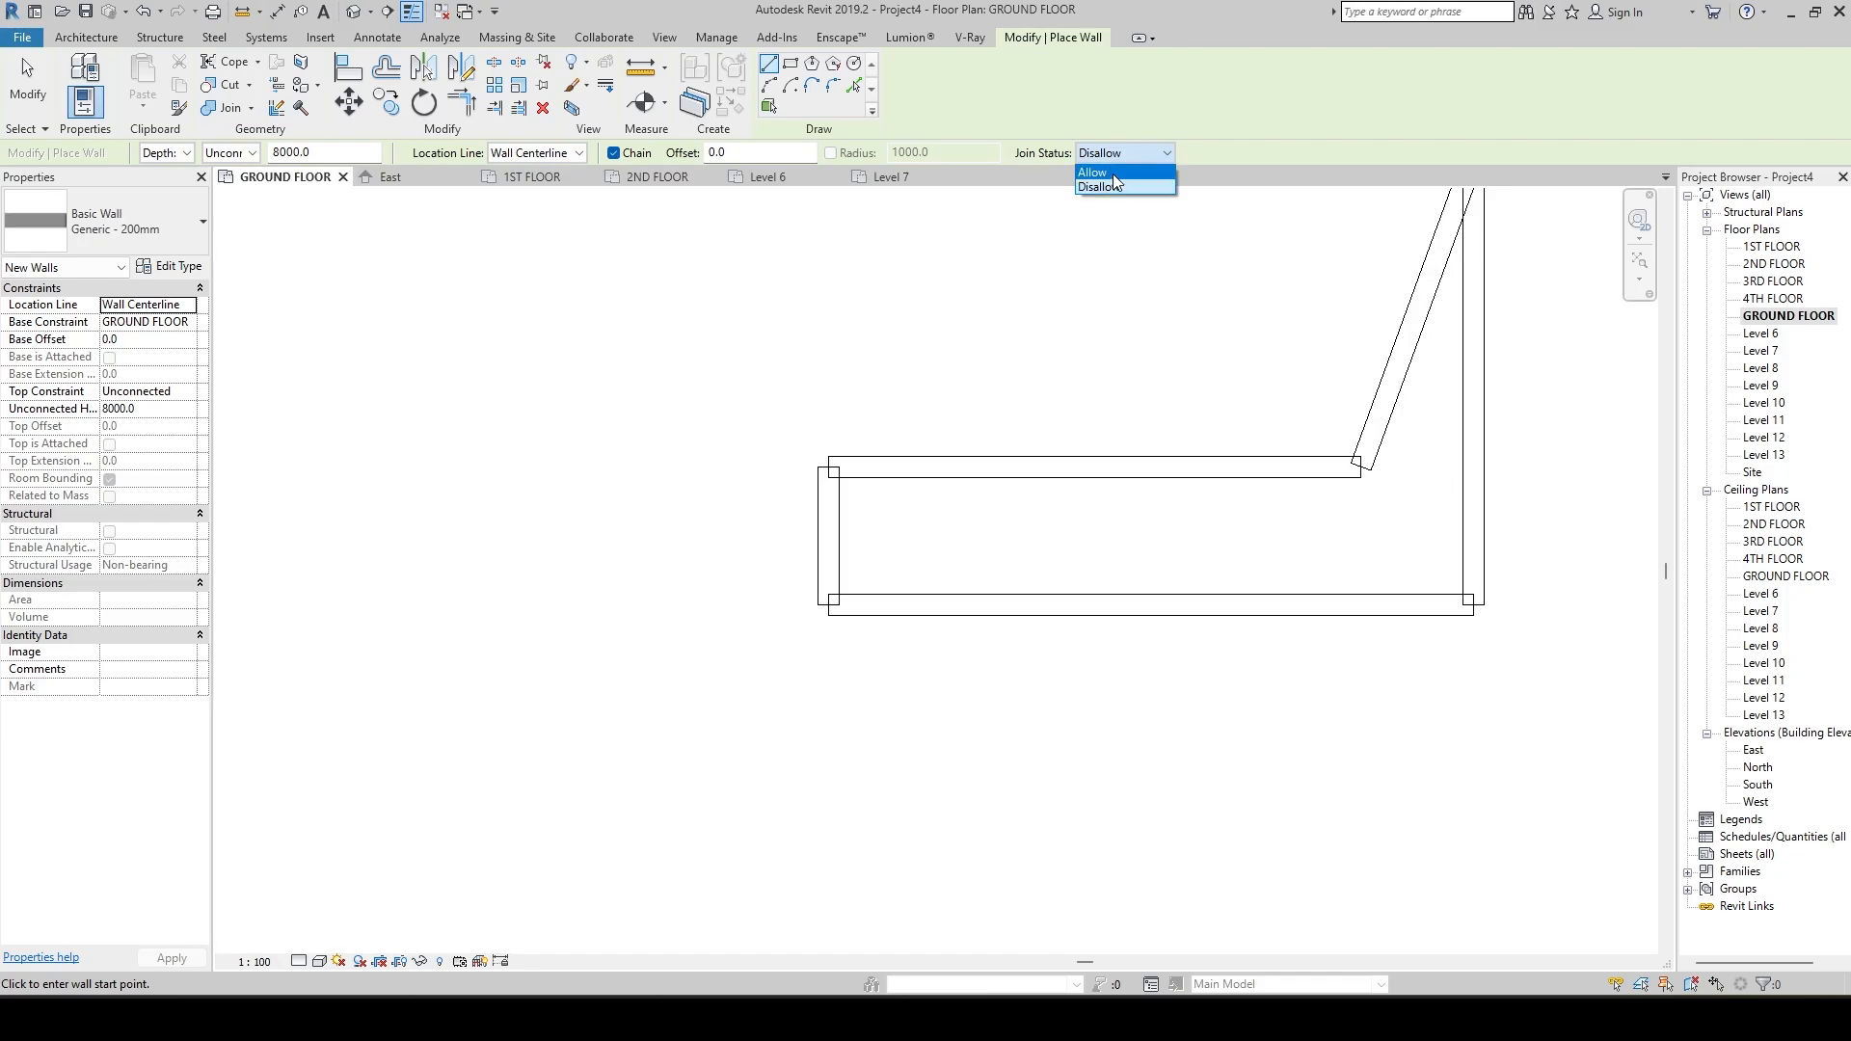
{"action": "left_click", "coordinate": [1113, 174]}
{"action": "scroll", "coordinate": [928, 526], "scroll_direction": "down", "scroll_amount": 2}
{"action": "key", "text": "Escape"}
{"action": "key", "text": "Escape"}
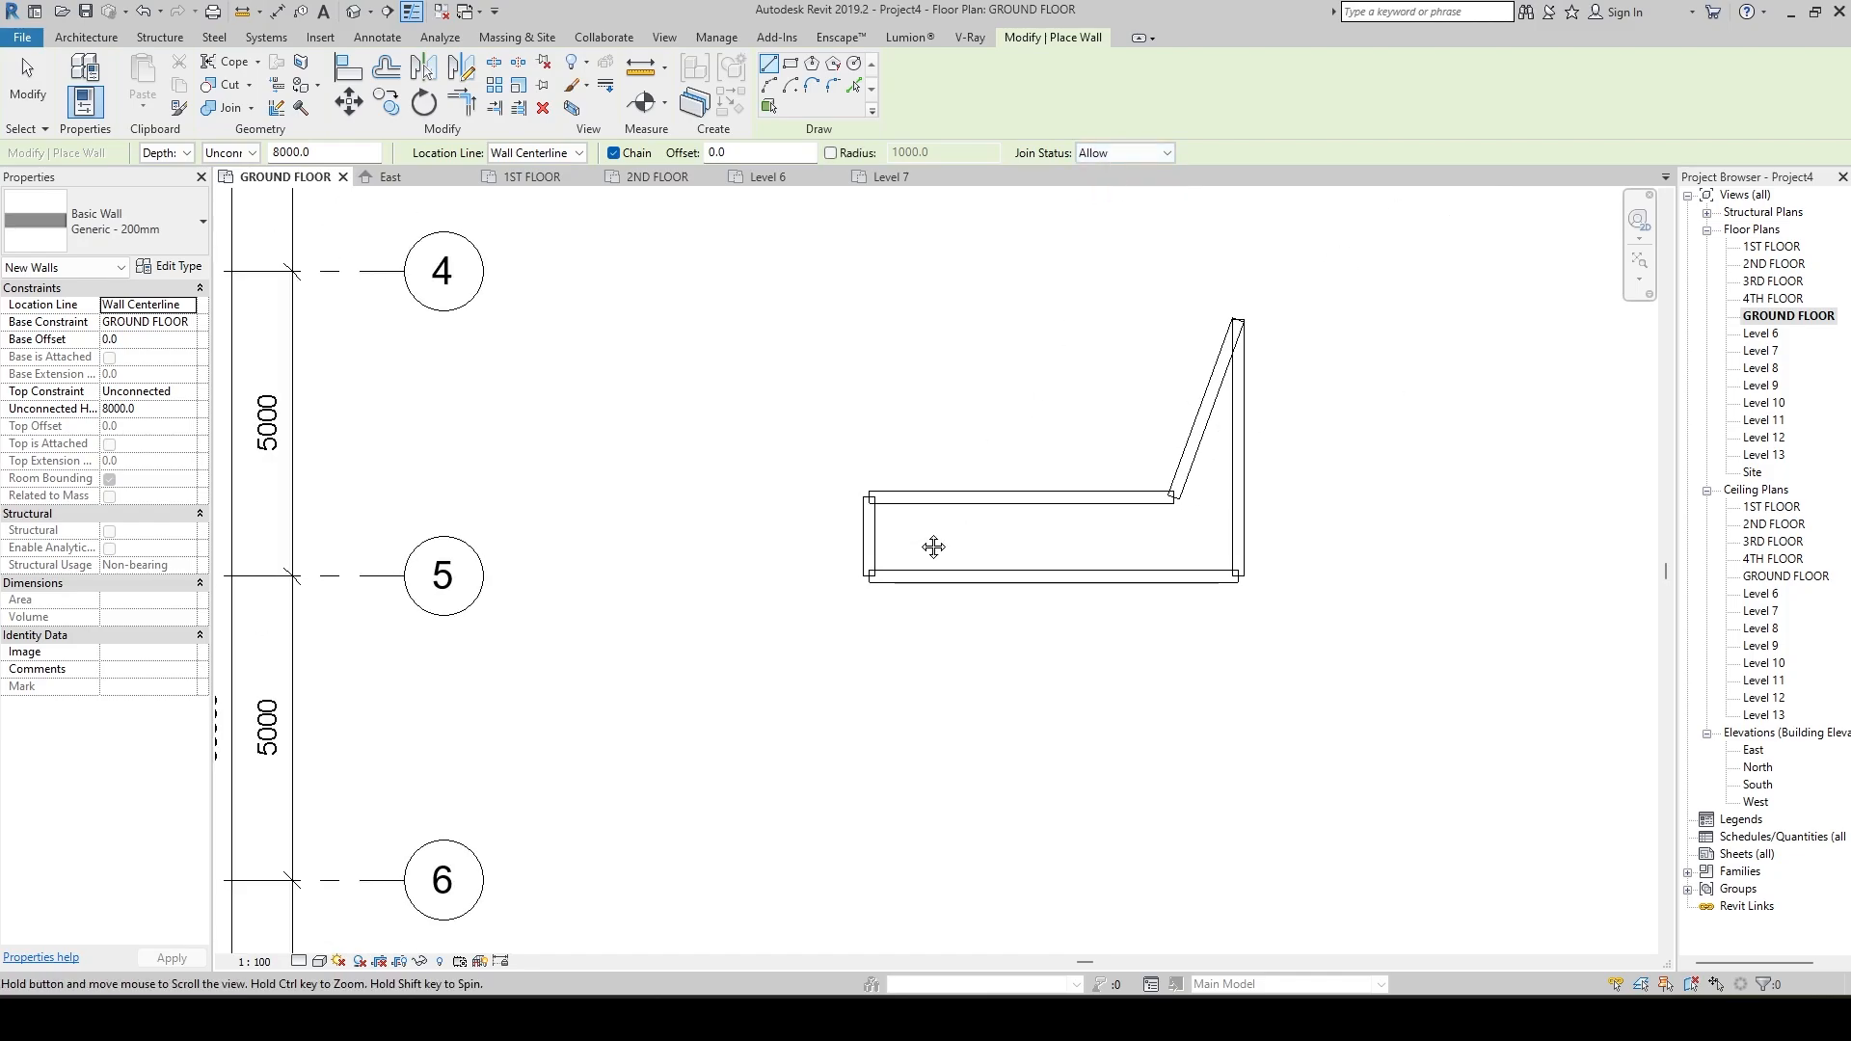
Draw a closed rectangle of four Generic - 200mm walls, about 6200 by 2300 mm, directly below the existing wall loop.
{"action": "key", "text": "w"}
{"action": "key", "text": "a"}
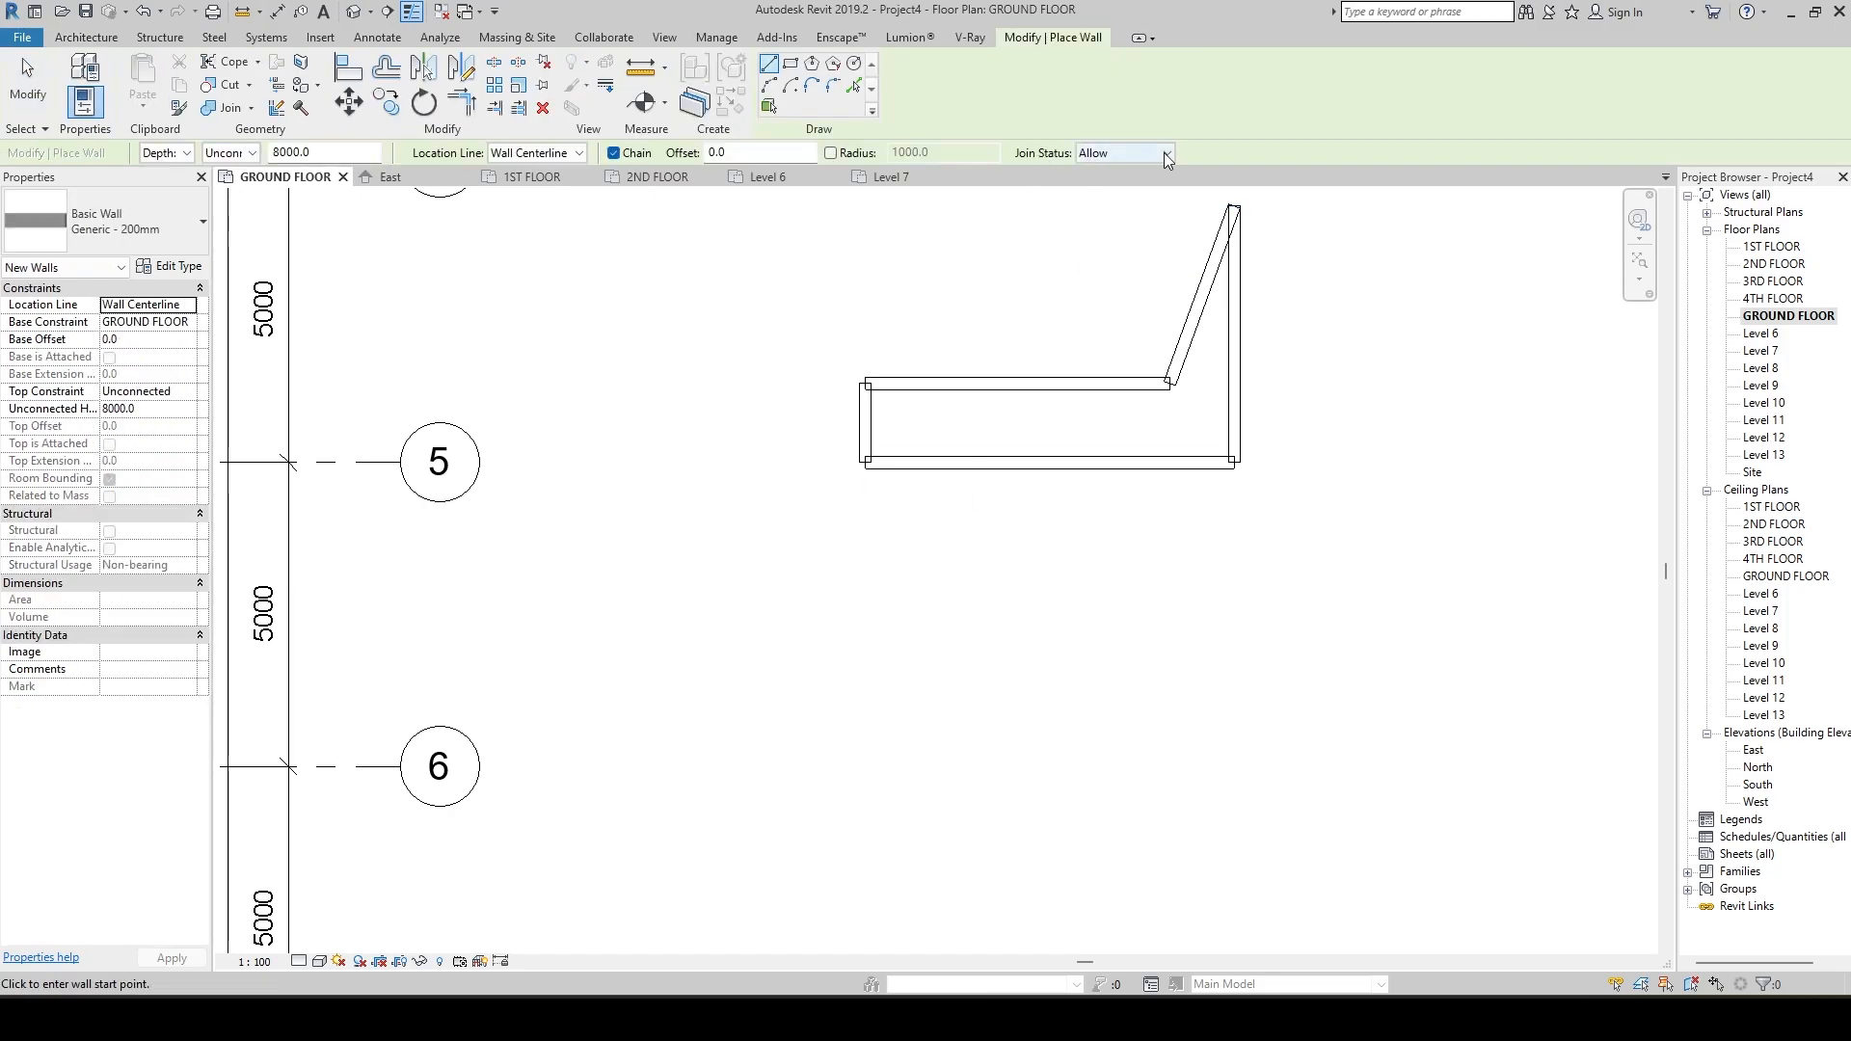
{"action": "middle_click_drag", "start_coordinate": [1010, 557], "coordinate": [1001, 456]}
{"action": "left_click", "coordinate": [855, 440]}
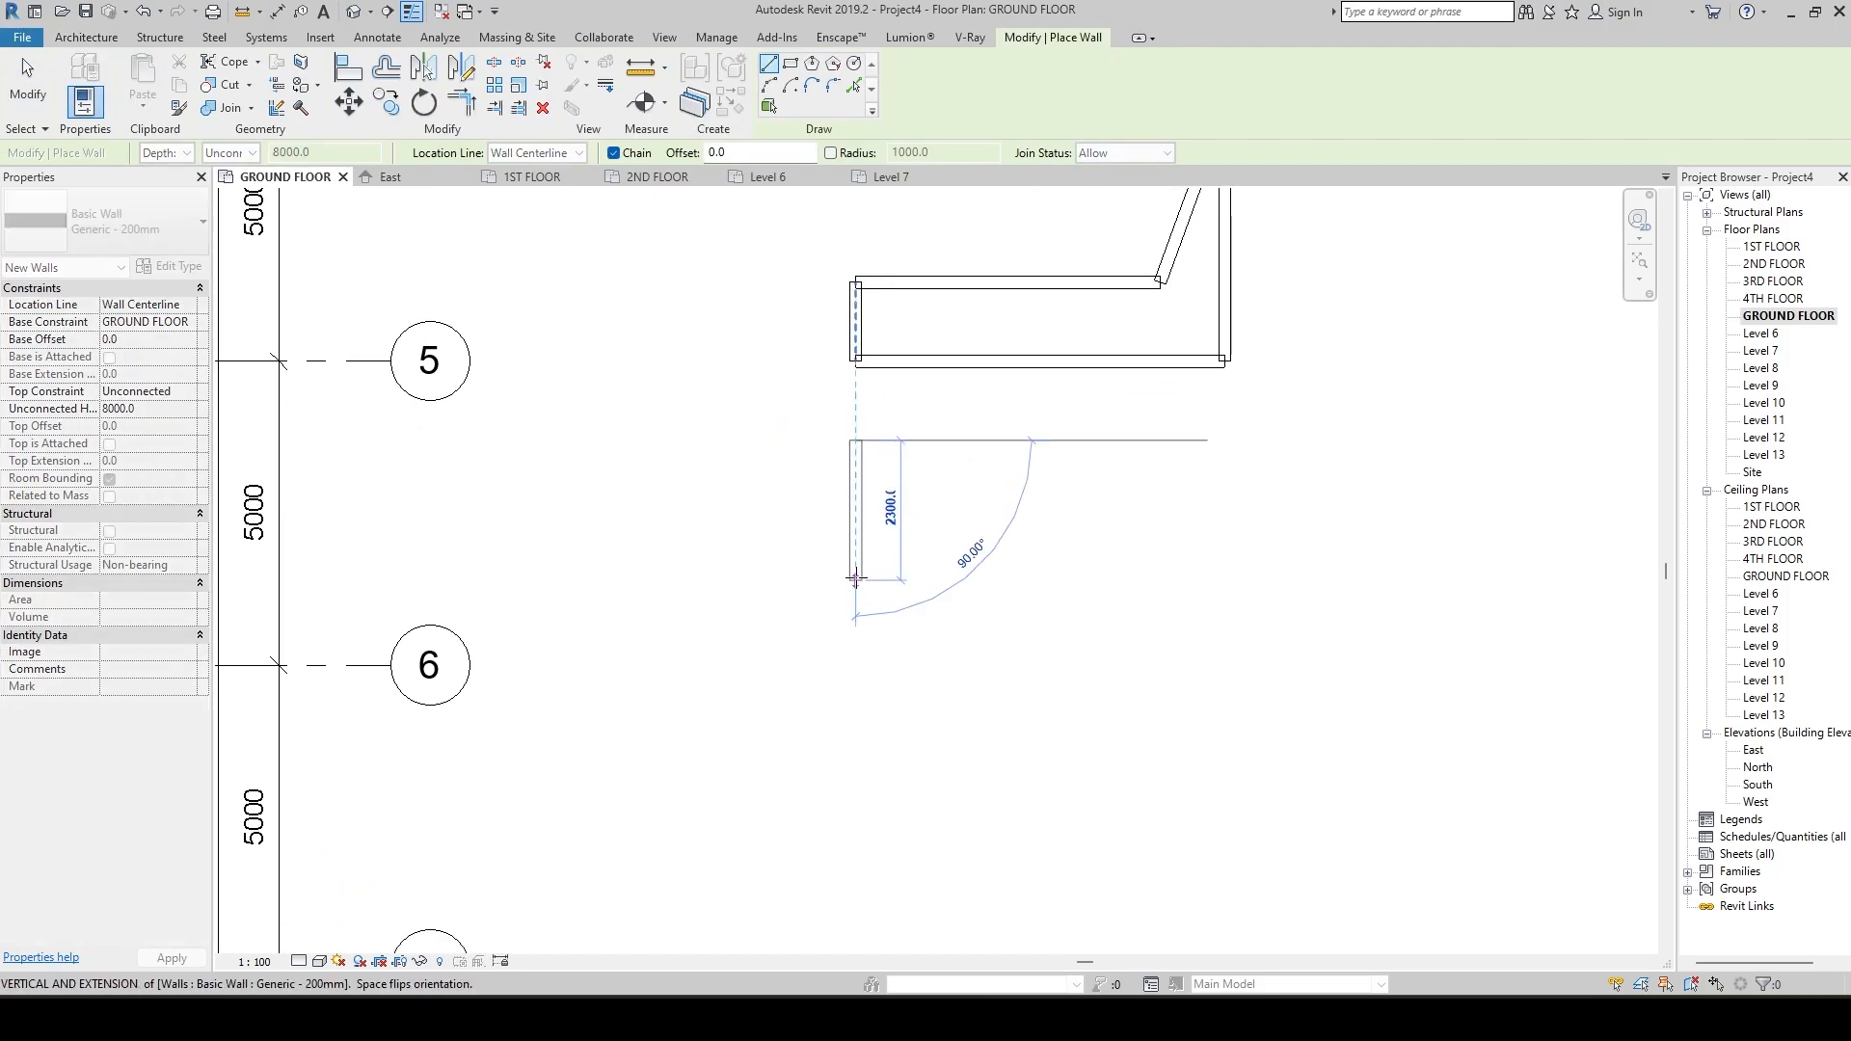
{"action": "left_click", "coordinate": [855, 580]}
{"action": "left_click", "coordinate": [1233, 580]}
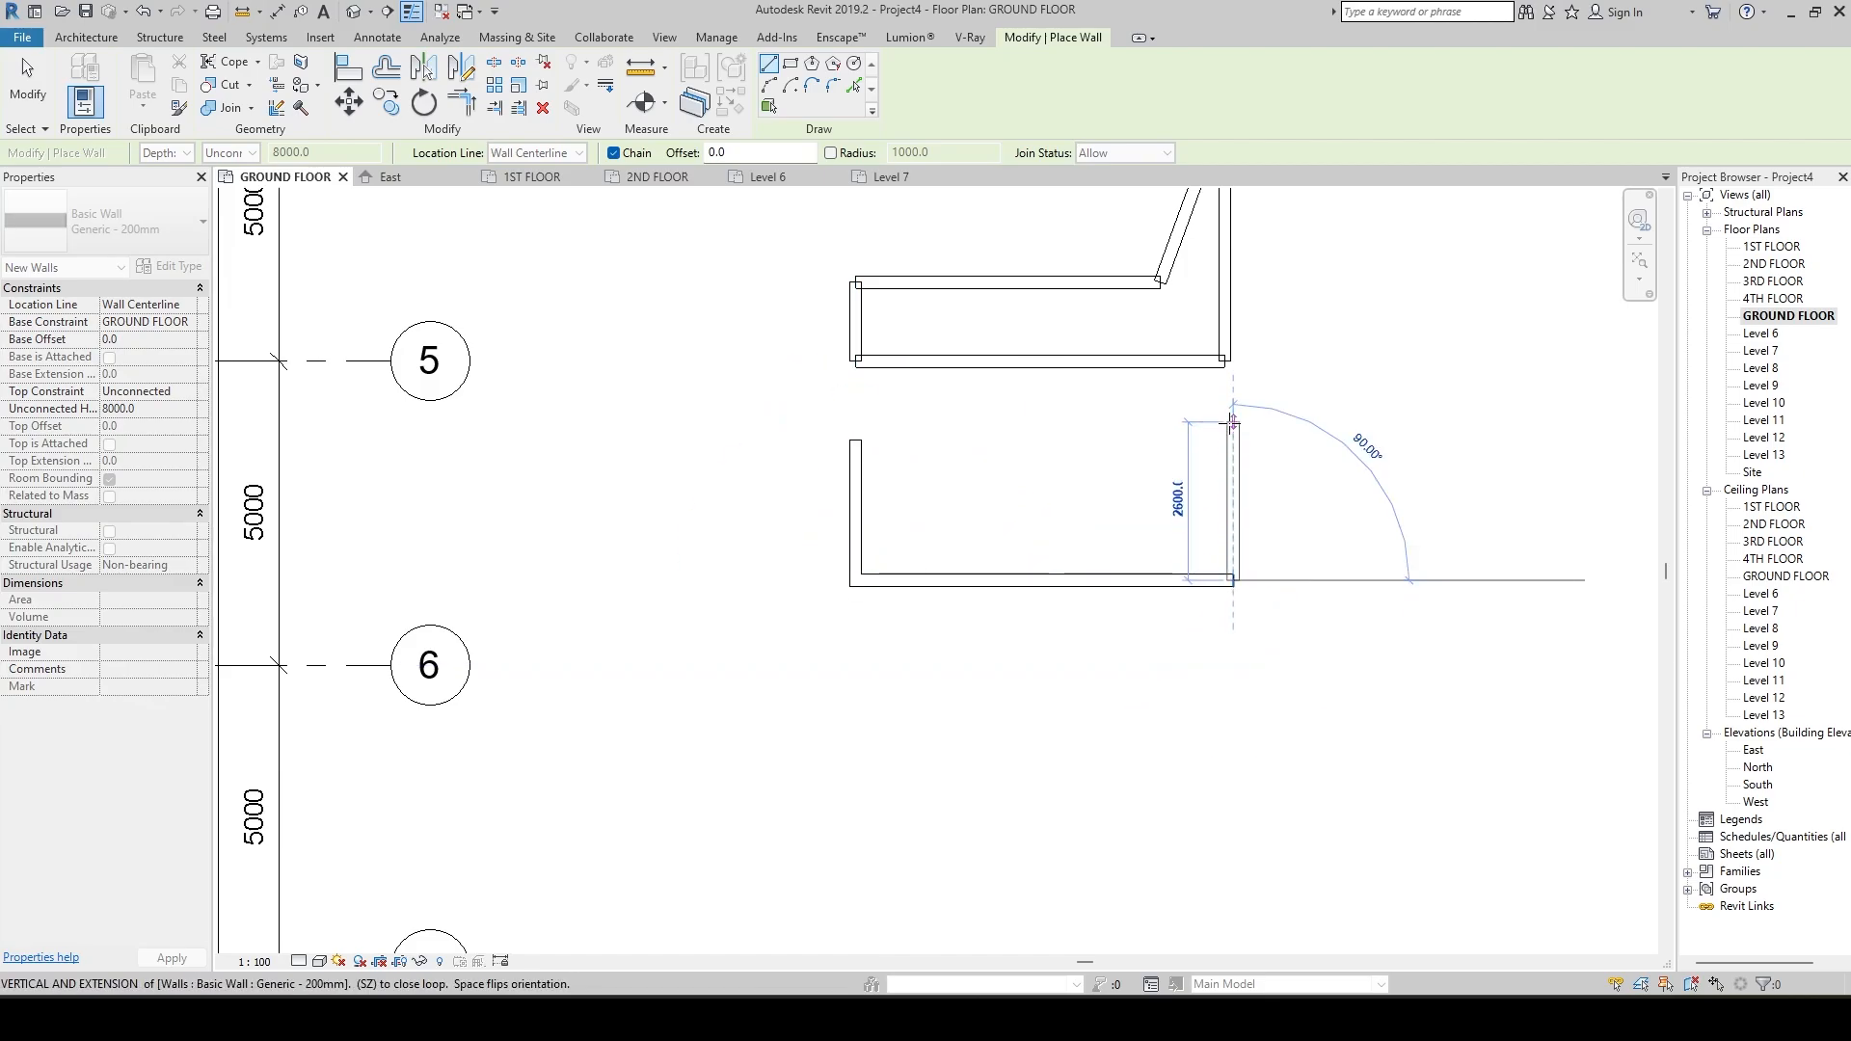
{"action": "left_click", "coordinate": [1233, 441]}
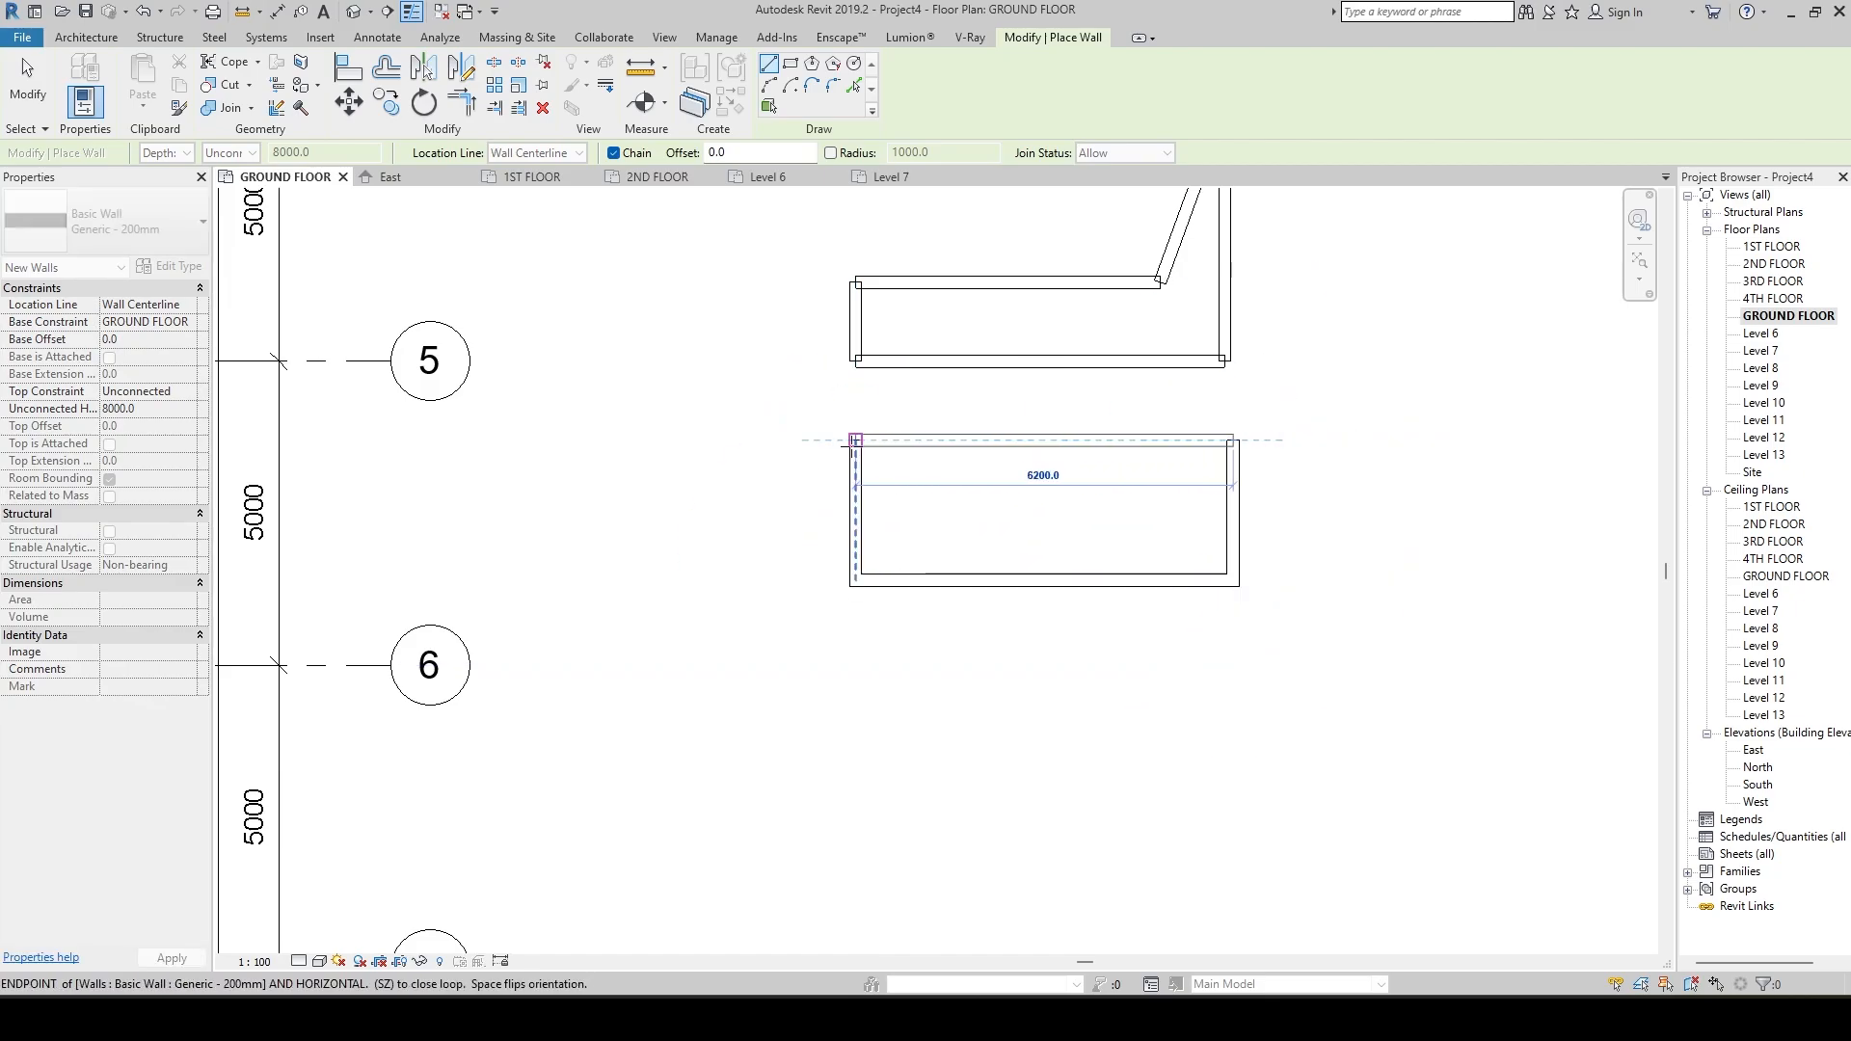
{"action": "left_click", "coordinate": [857, 441]}
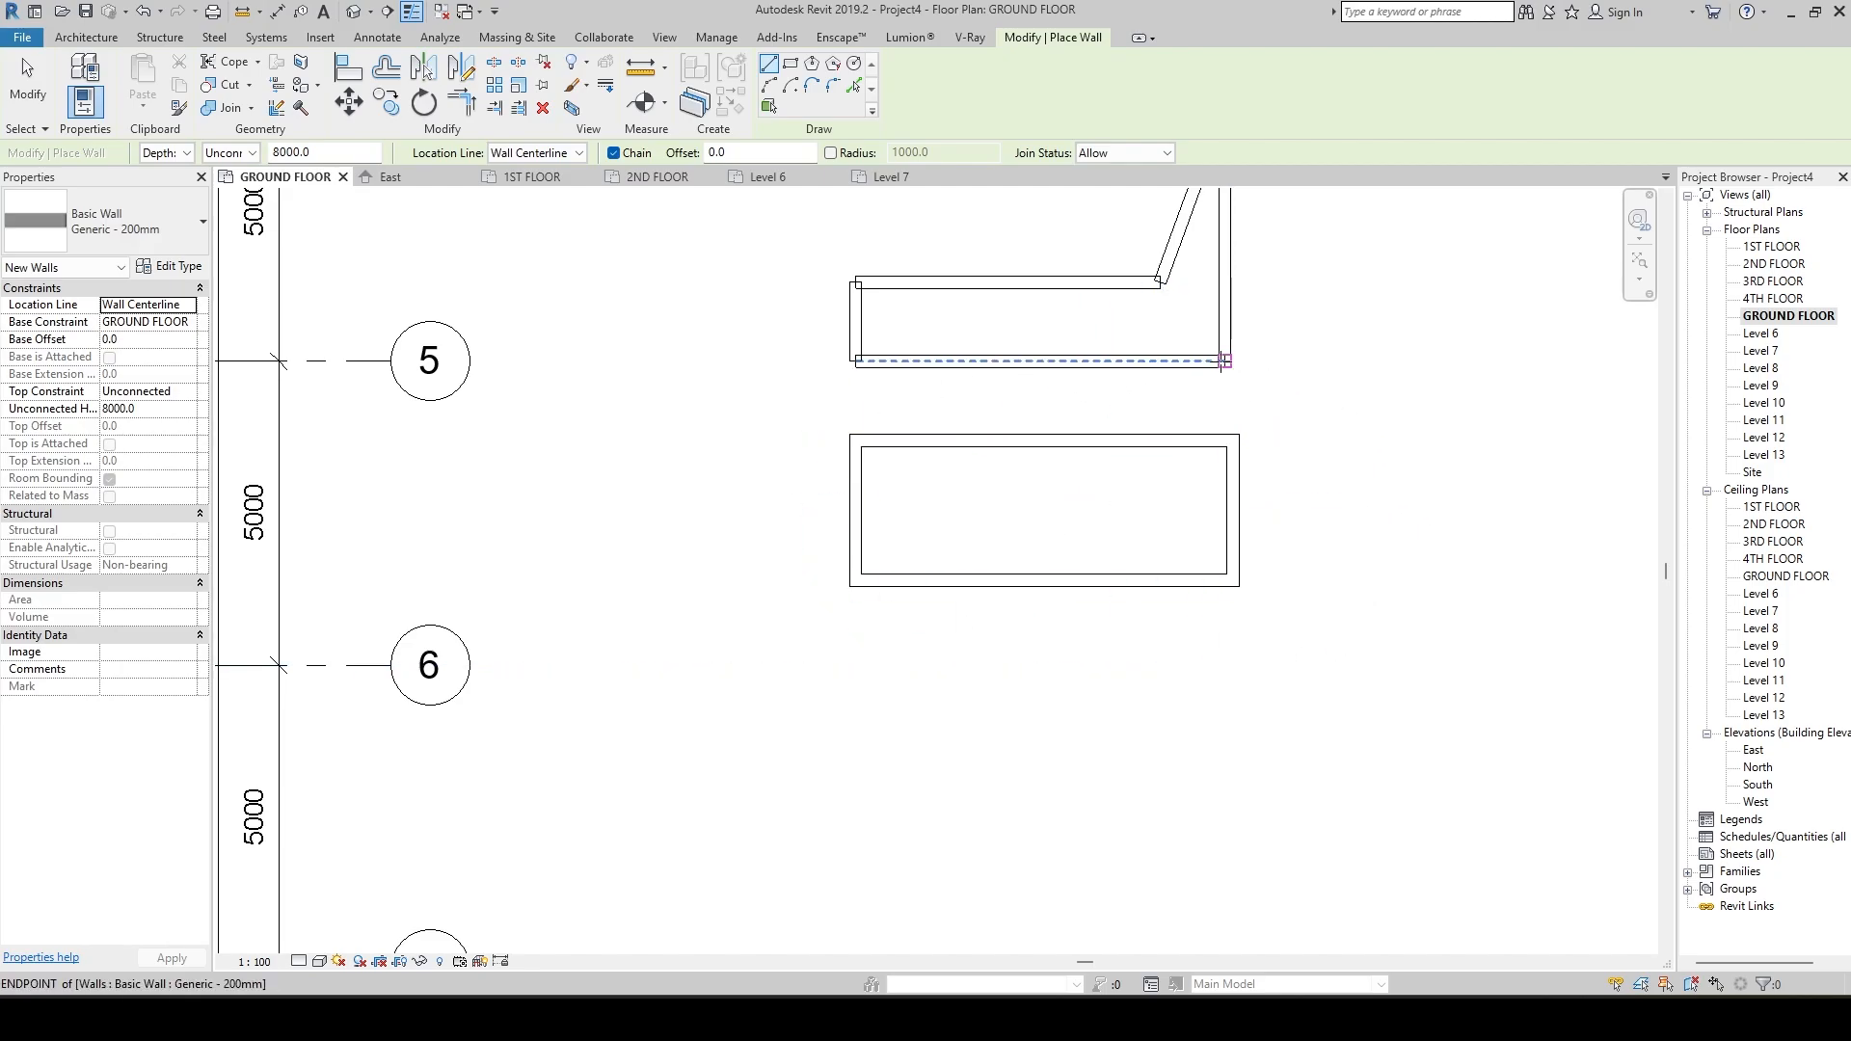
Compare the corner joins of the rectangular wall loop with those of the five-wall loop above it.
{"action": "scroll", "coordinate": [1226, 358], "scroll_direction": "up", "scroll_amount": 5}
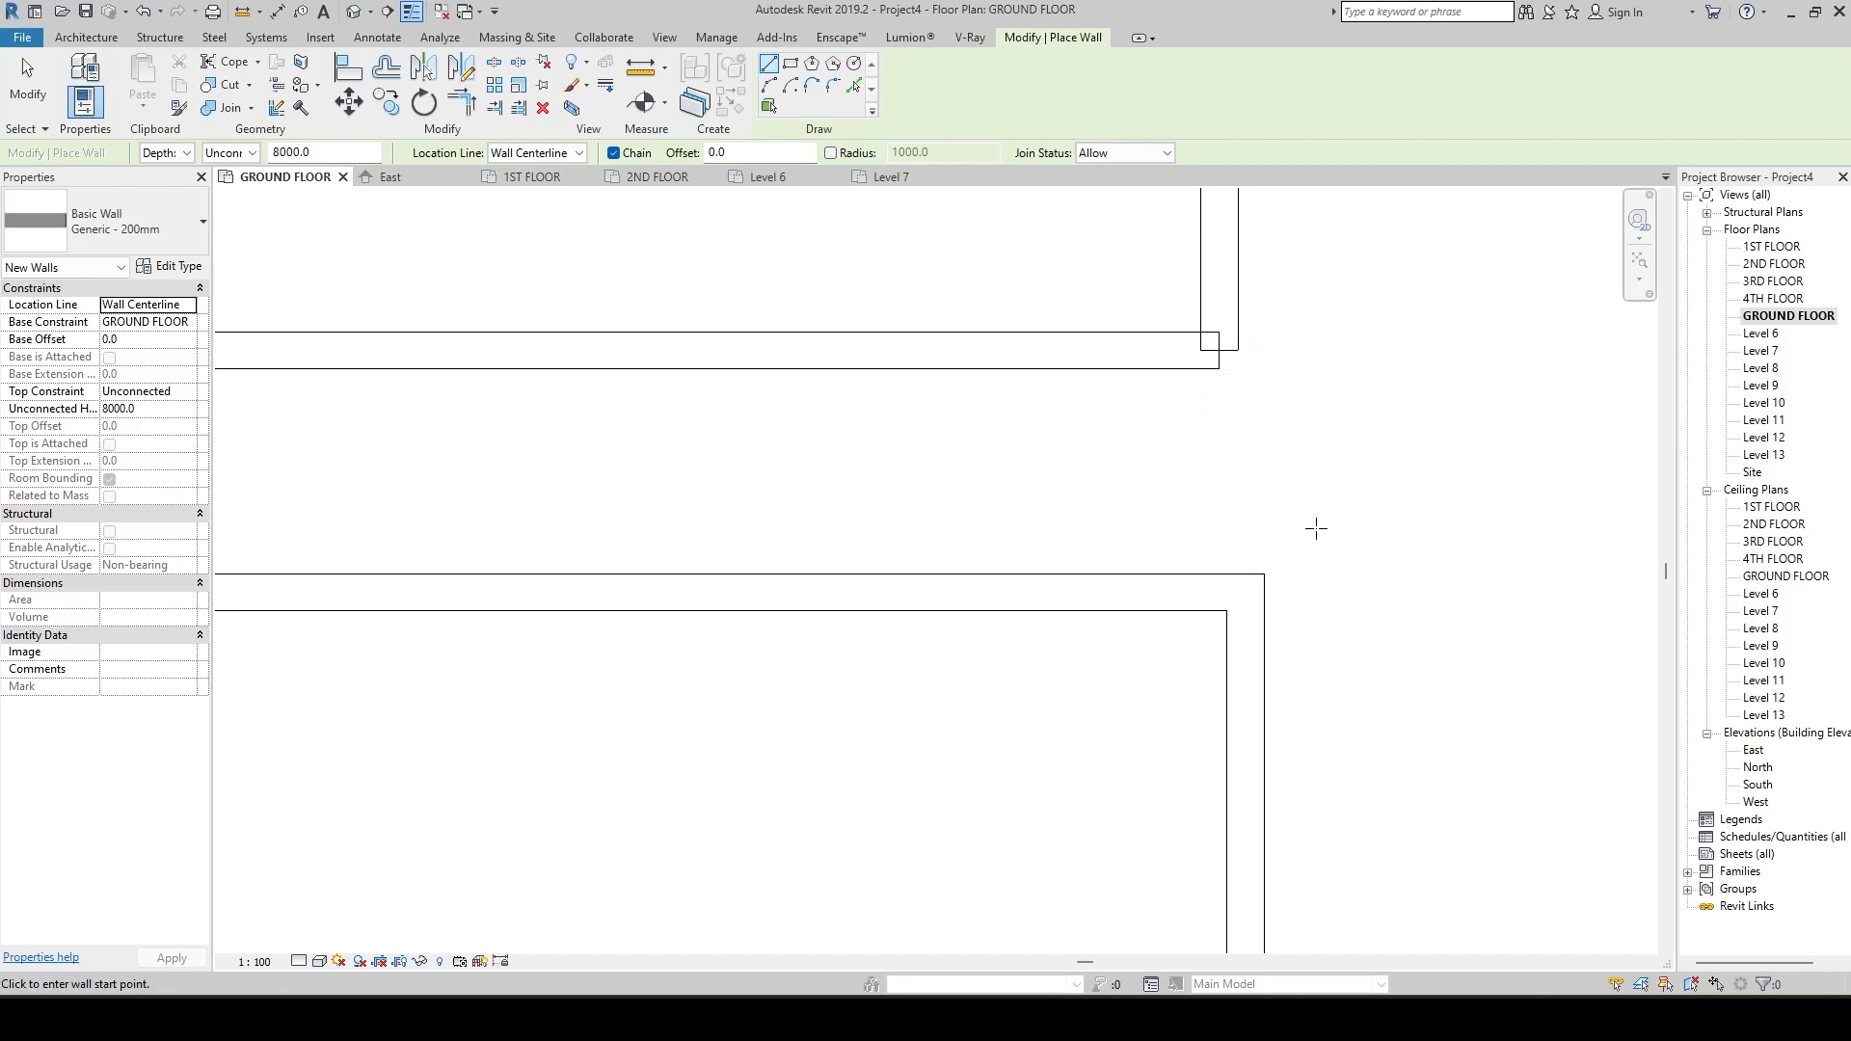
{"action": "scroll", "coordinate": [1314, 524], "scroll_direction": "down", "scroll_amount": 2}
{"action": "middle_click_drag", "start_coordinate": [1292, 566], "coordinate": [1325, 529]}
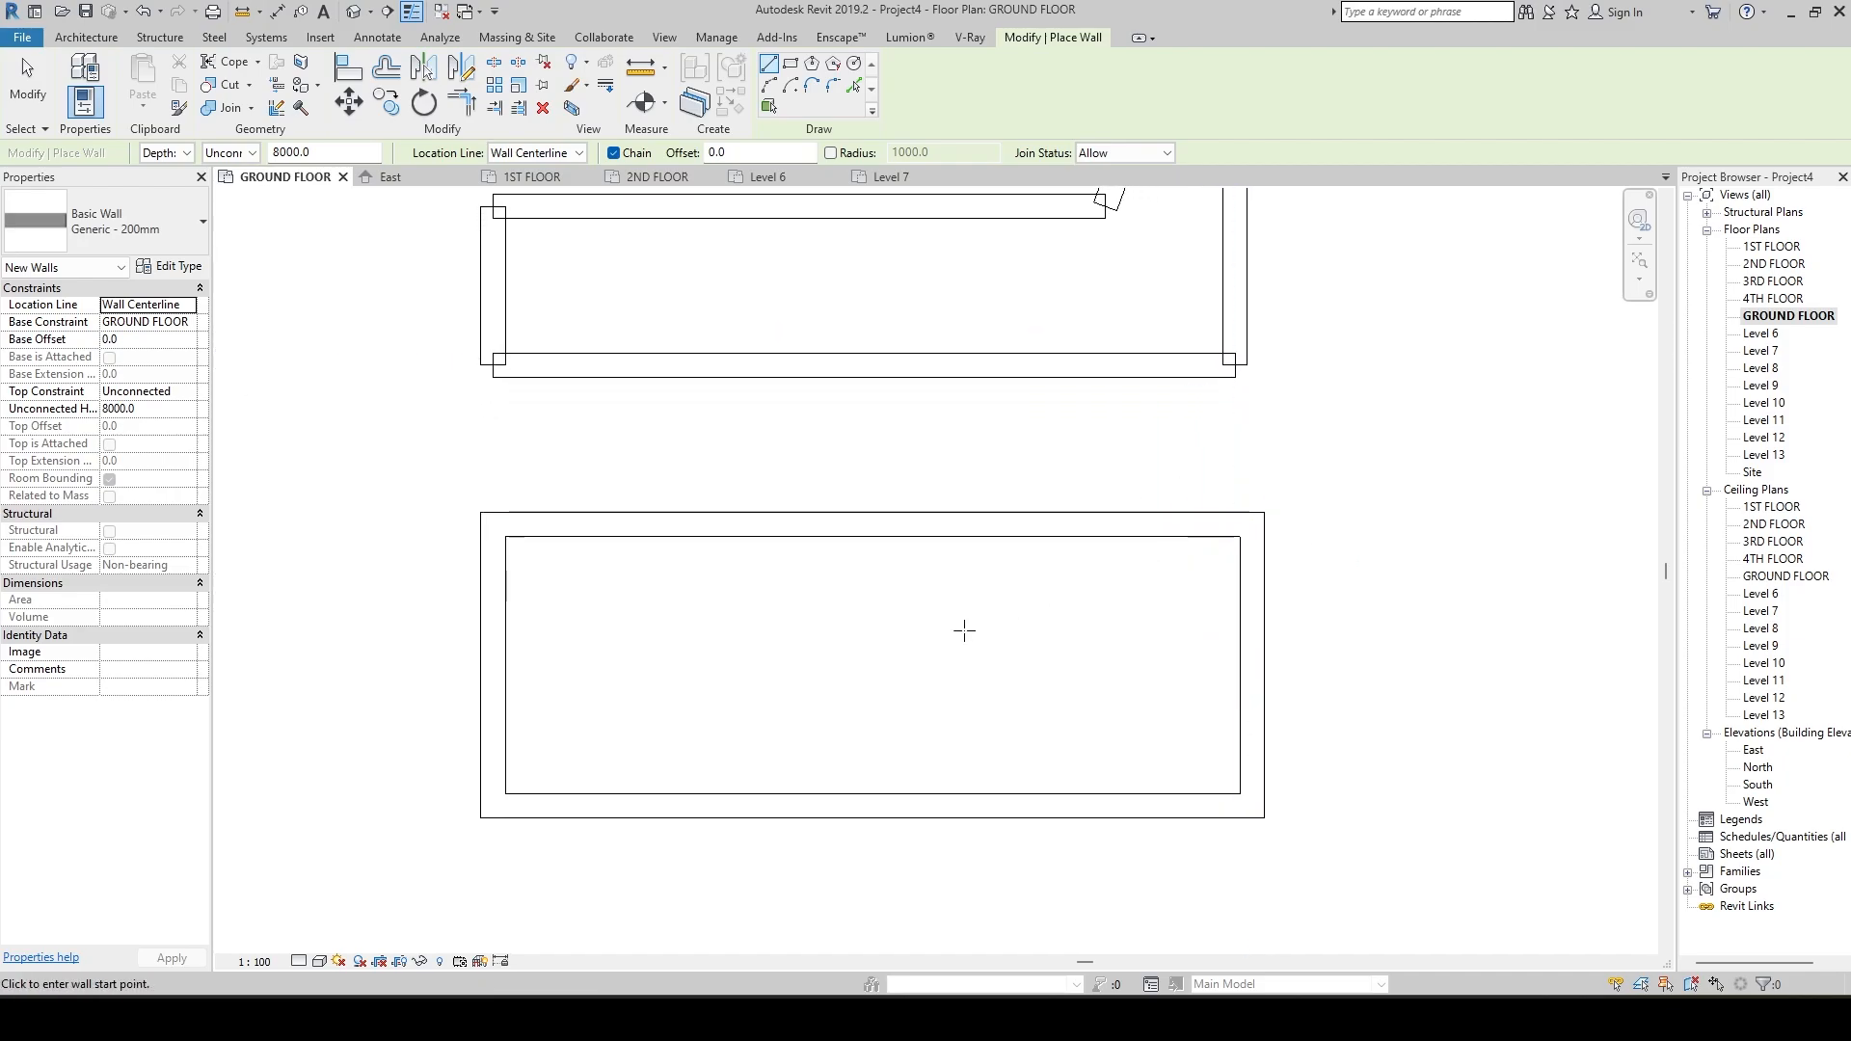
{"action": "scroll", "coordinate": [962, 628], "scroll_direction": "down", "scroll_amount": 2}
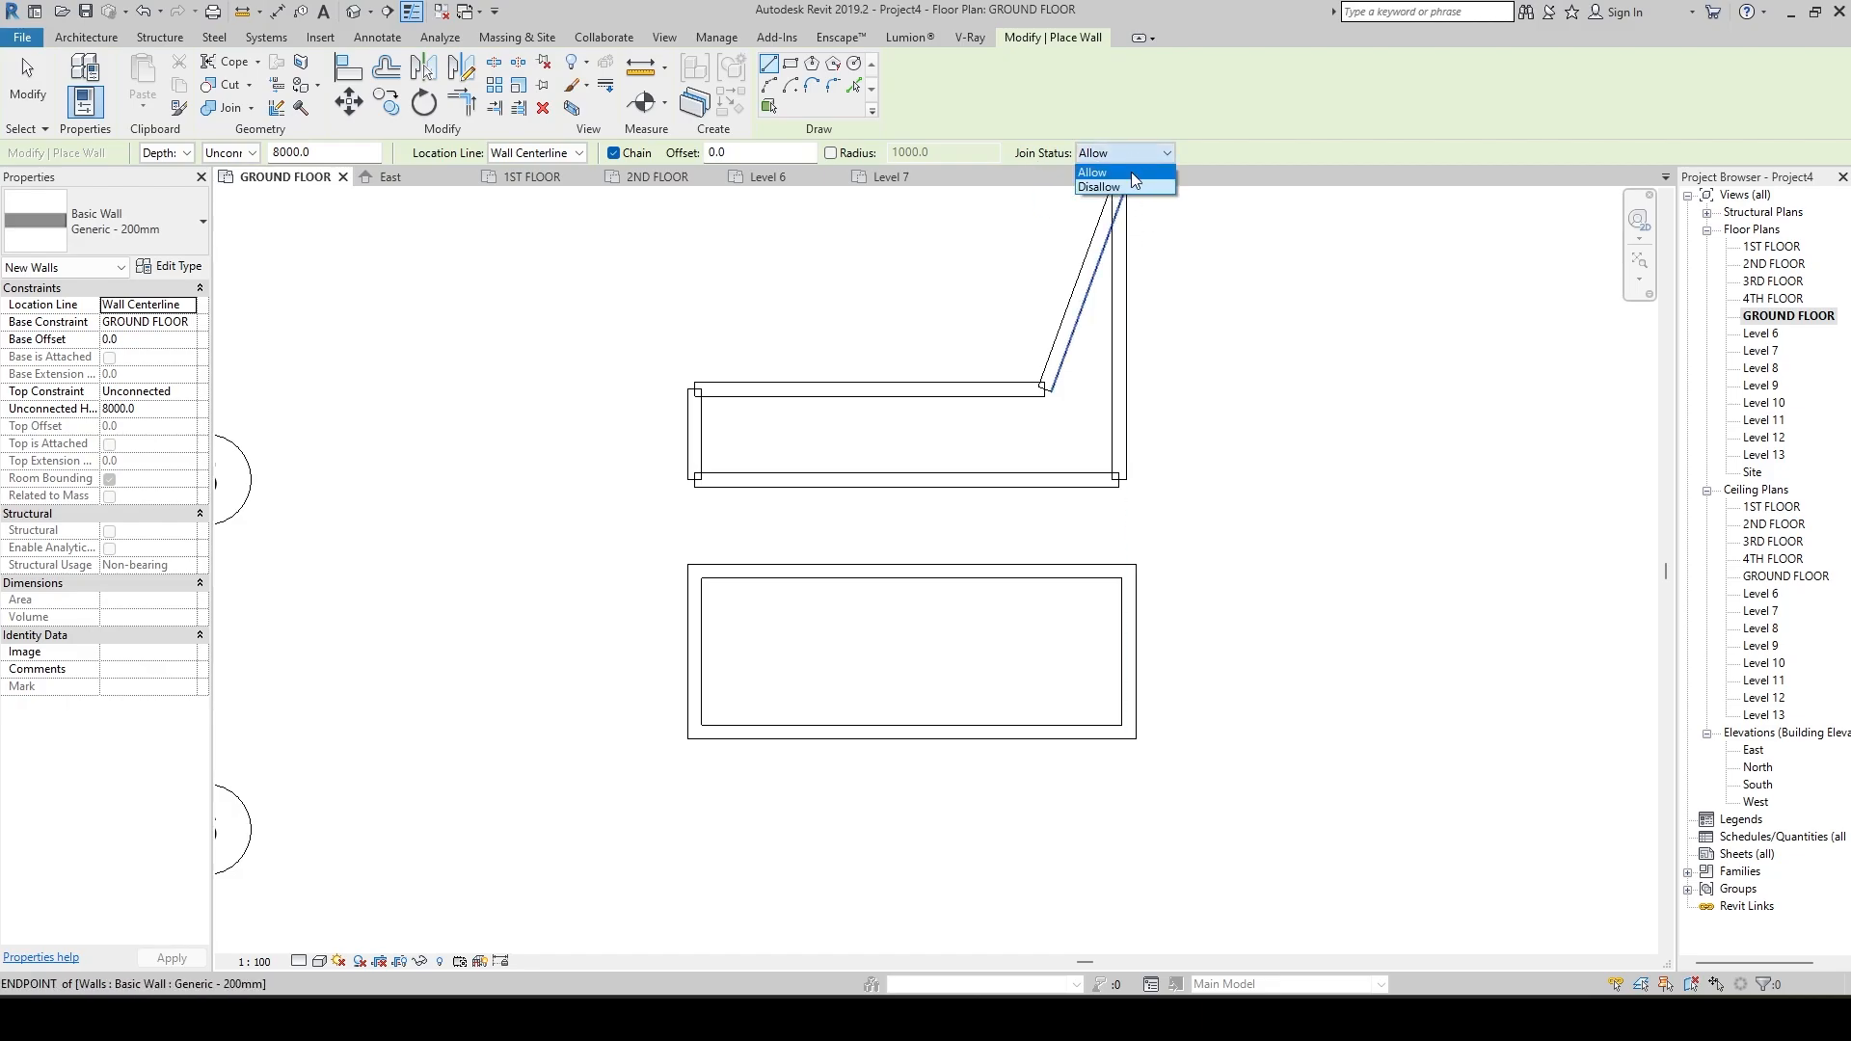
{"action": "left_click", "coordinate": [1131, 171]}
{"action": "scroll", "coordinate": [1281, 506], "scroll_direction": "down", "scroll_amount": 2}
{"action": "key", "text": "Escape"}
{"action": "key", "text": "Escape"}
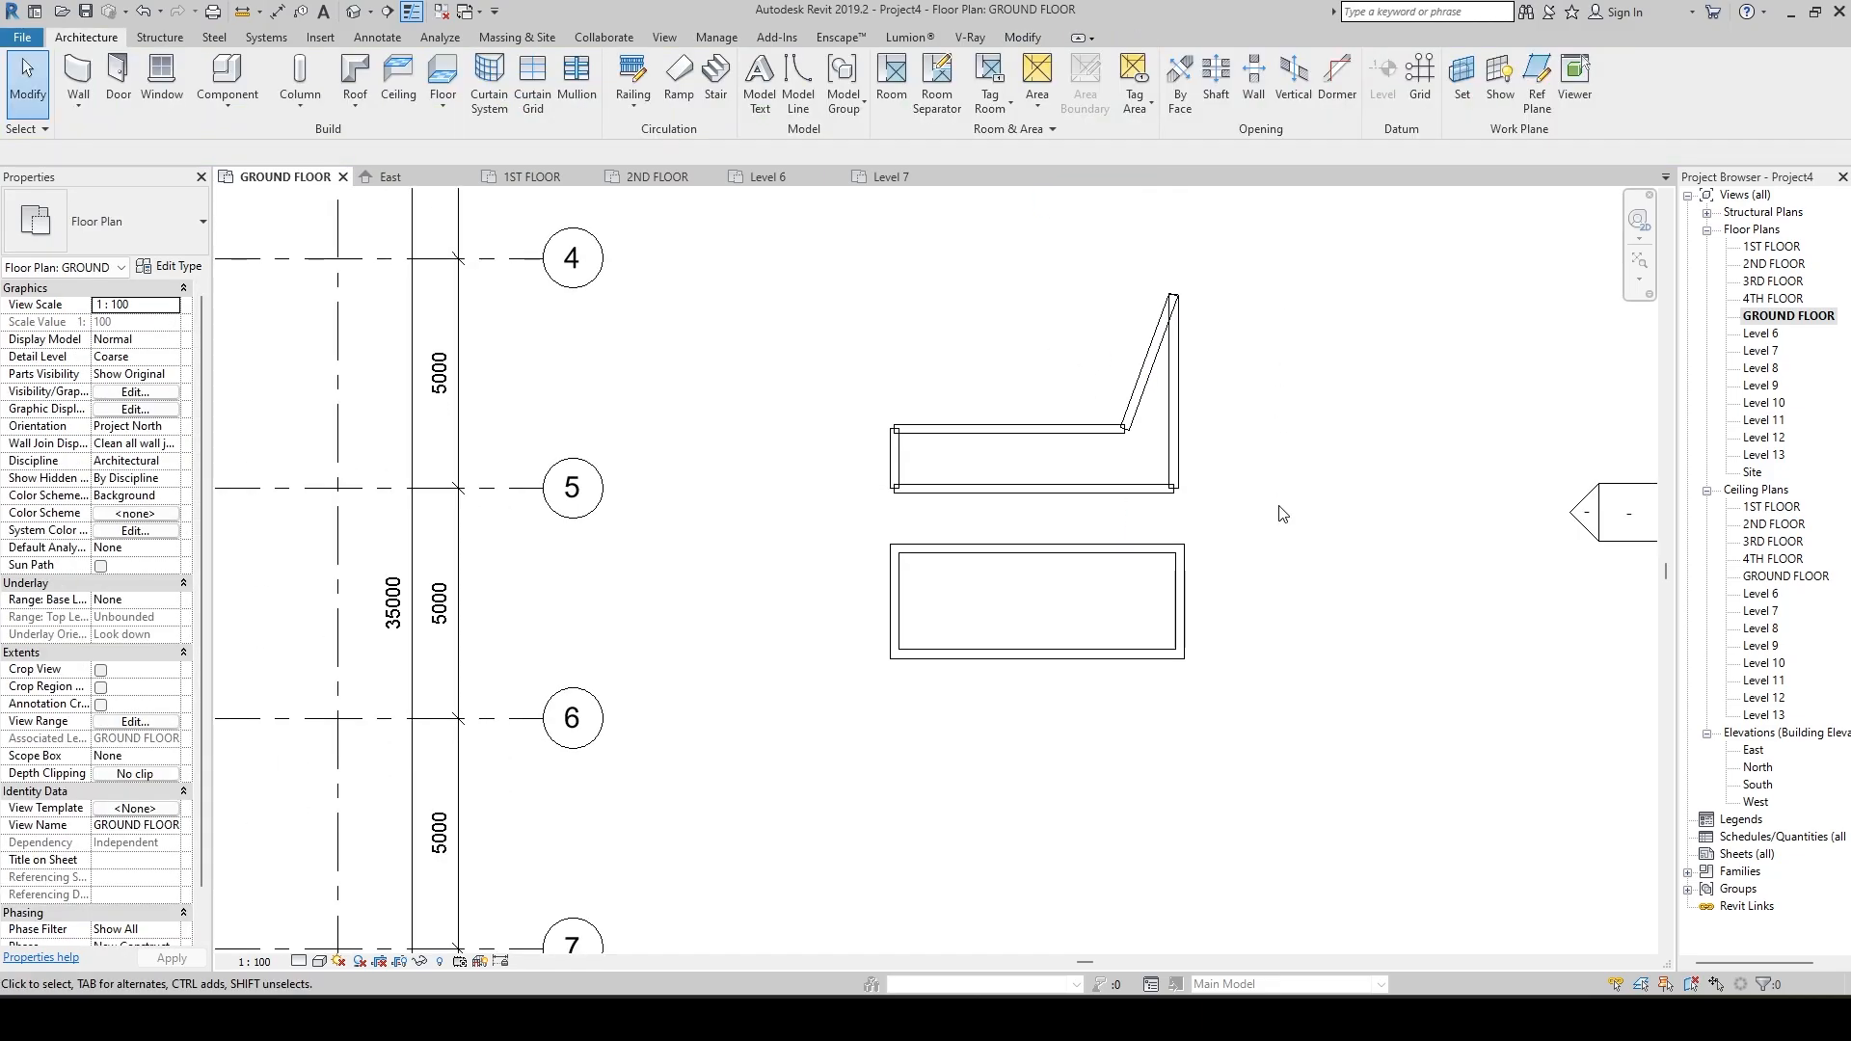
{"action": "scroll", "coordinate": [1072, 617], "scroll_direction": "up", "scroll_amount": 2}
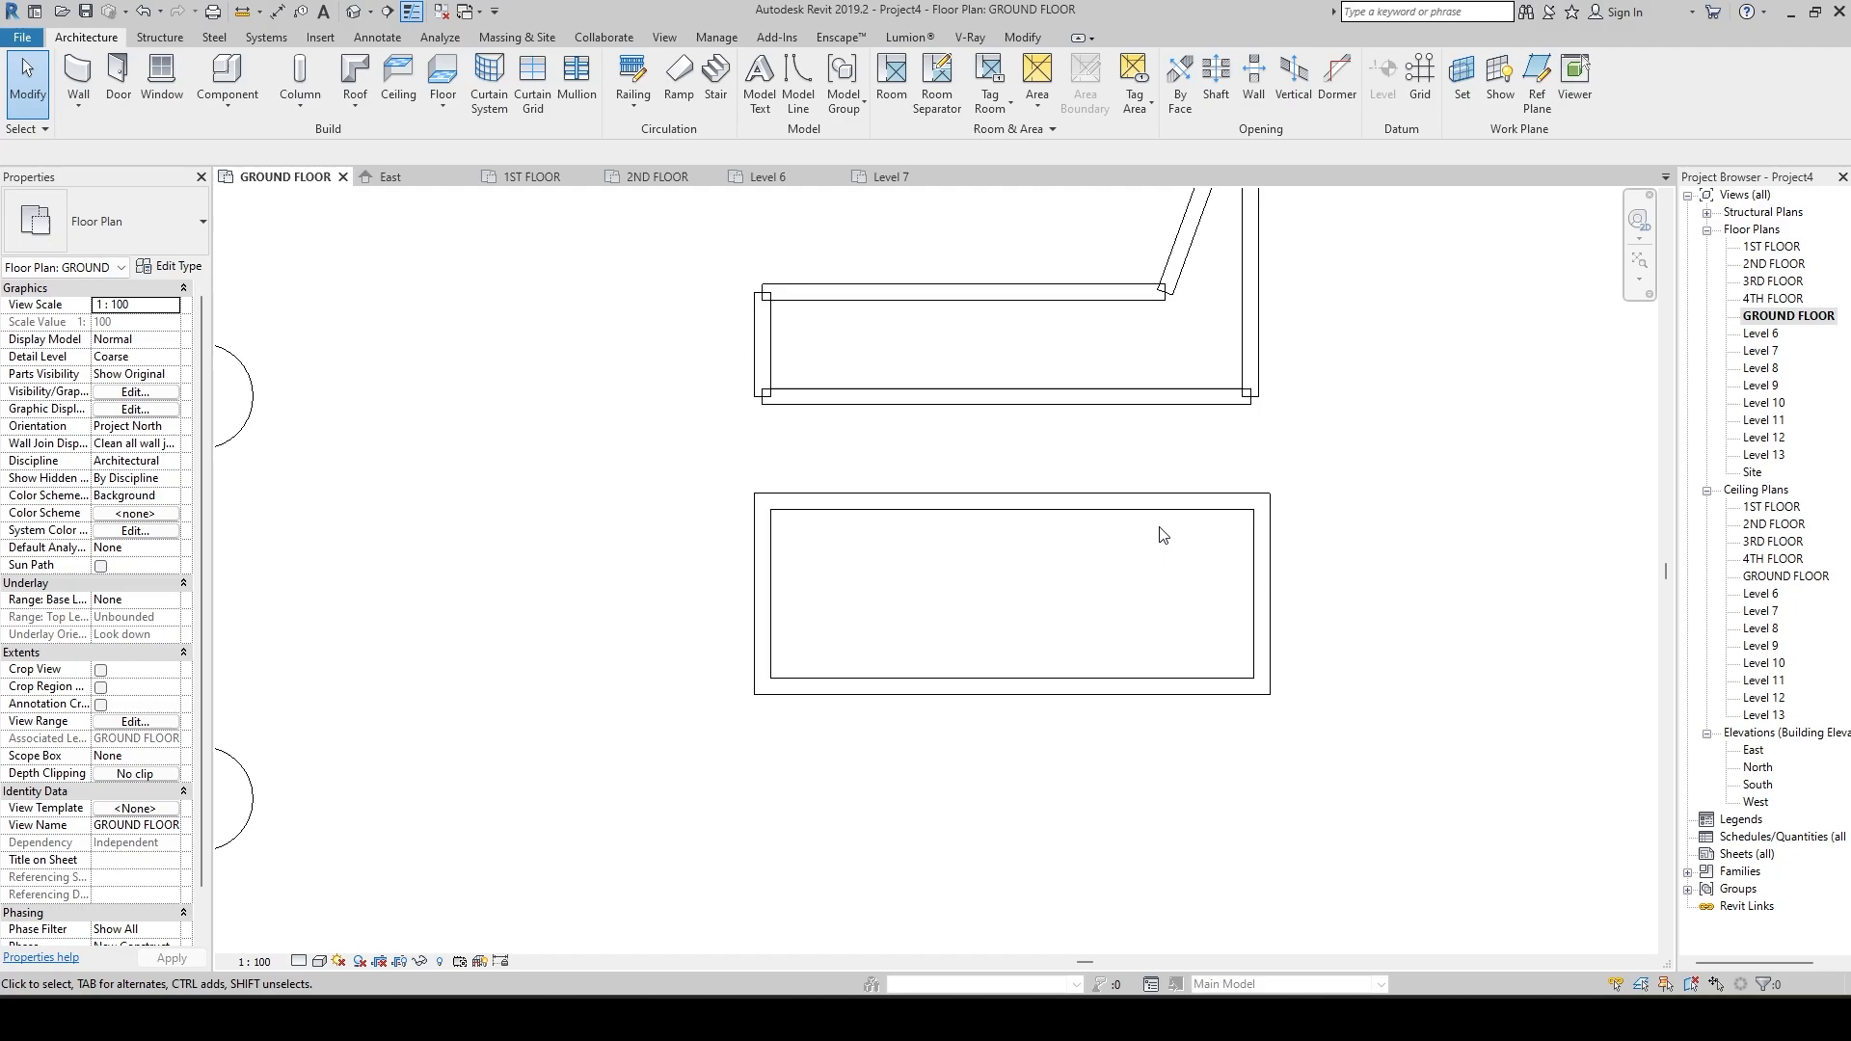
{"action": "scroll", "coordinate": [825, 487], "scroll_direction": "down", "scroll_amount": 2}
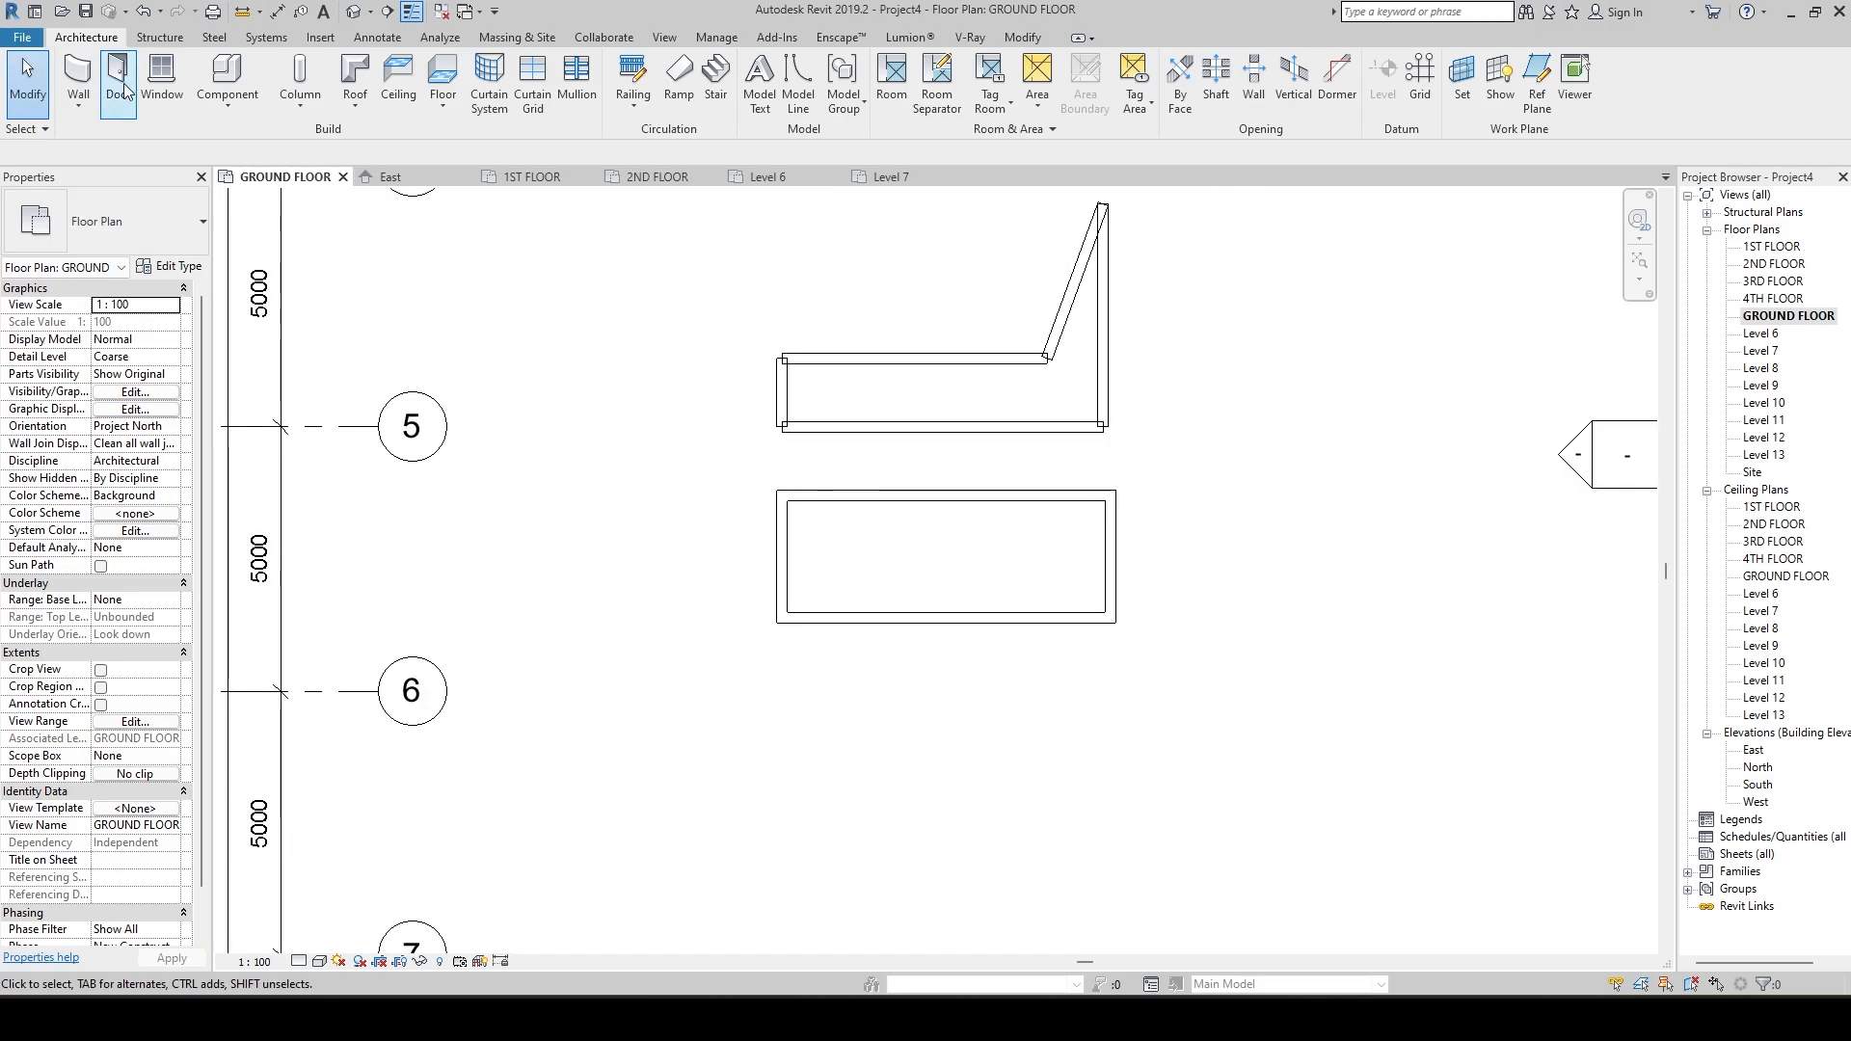
Draw a single horizontal Generic - 200mm wall about 7575 mm long below the rectangle, ending in line with its east wall.
{"action": "left_click", "coordinate": [77, 77]}
{"action": "middle_click_drag", "start_coordinate": [767, 603], "coordinate": [737, 434]}
{"action": "left_click", "coordinate": [680, 550]}
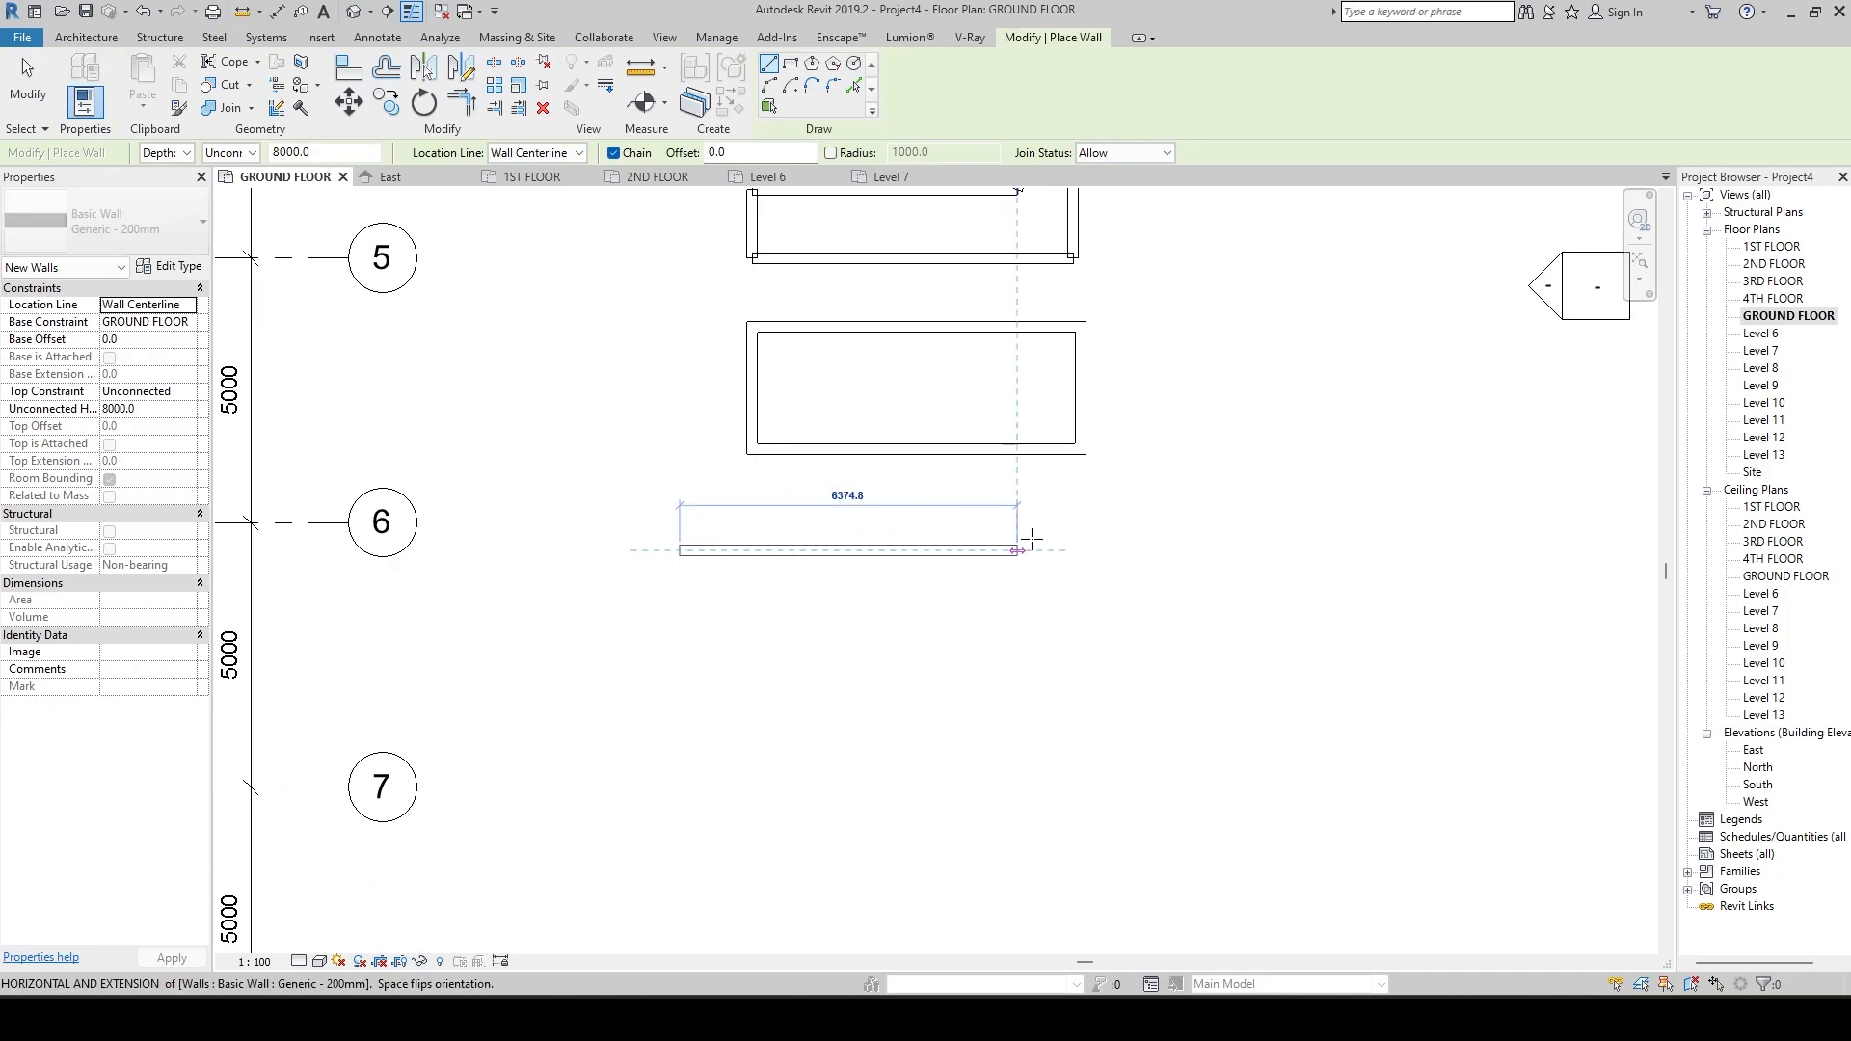
{"action": "left_click", "coordinate": [1081, 552]}
{"action": "key", "text": "Escape"}
{"action": "key", "text": "Escape"}
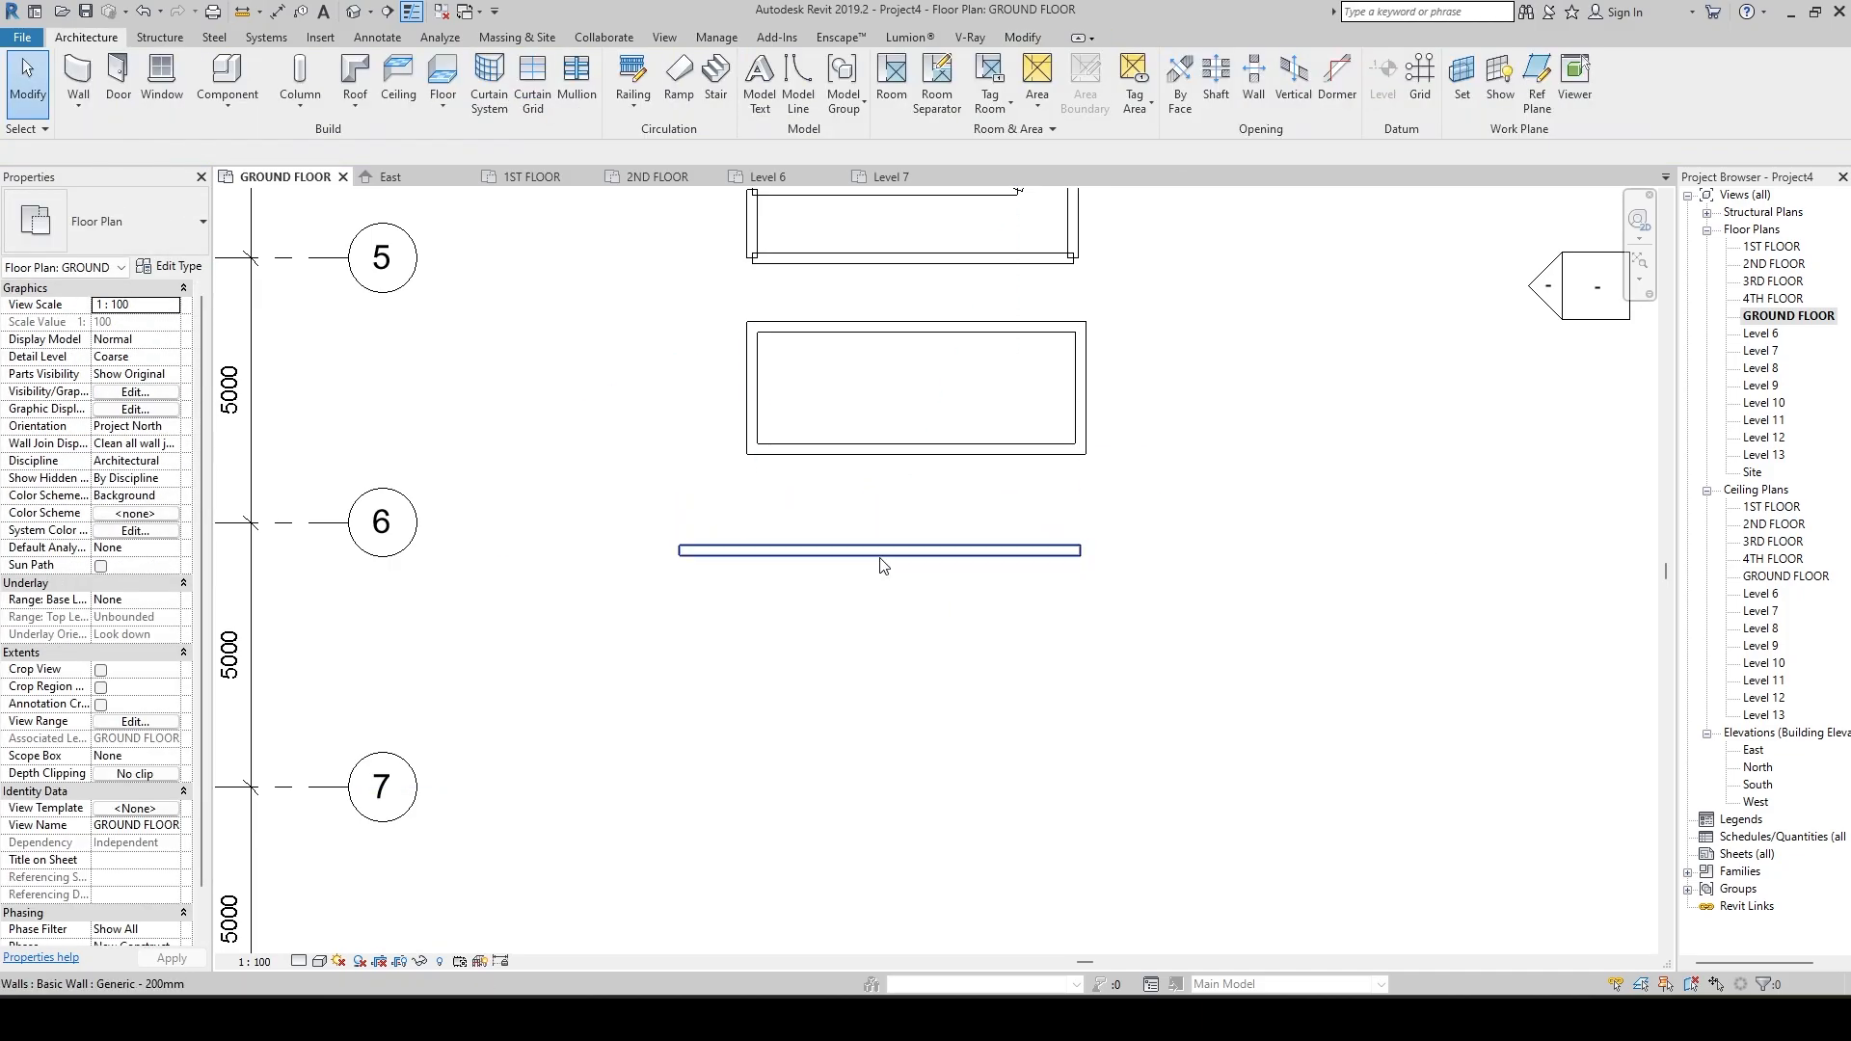
Open the East elevation and select the single straight wall there to examine its height against the levels.
{"action": "left_click", "coordinate": [879, 559]}
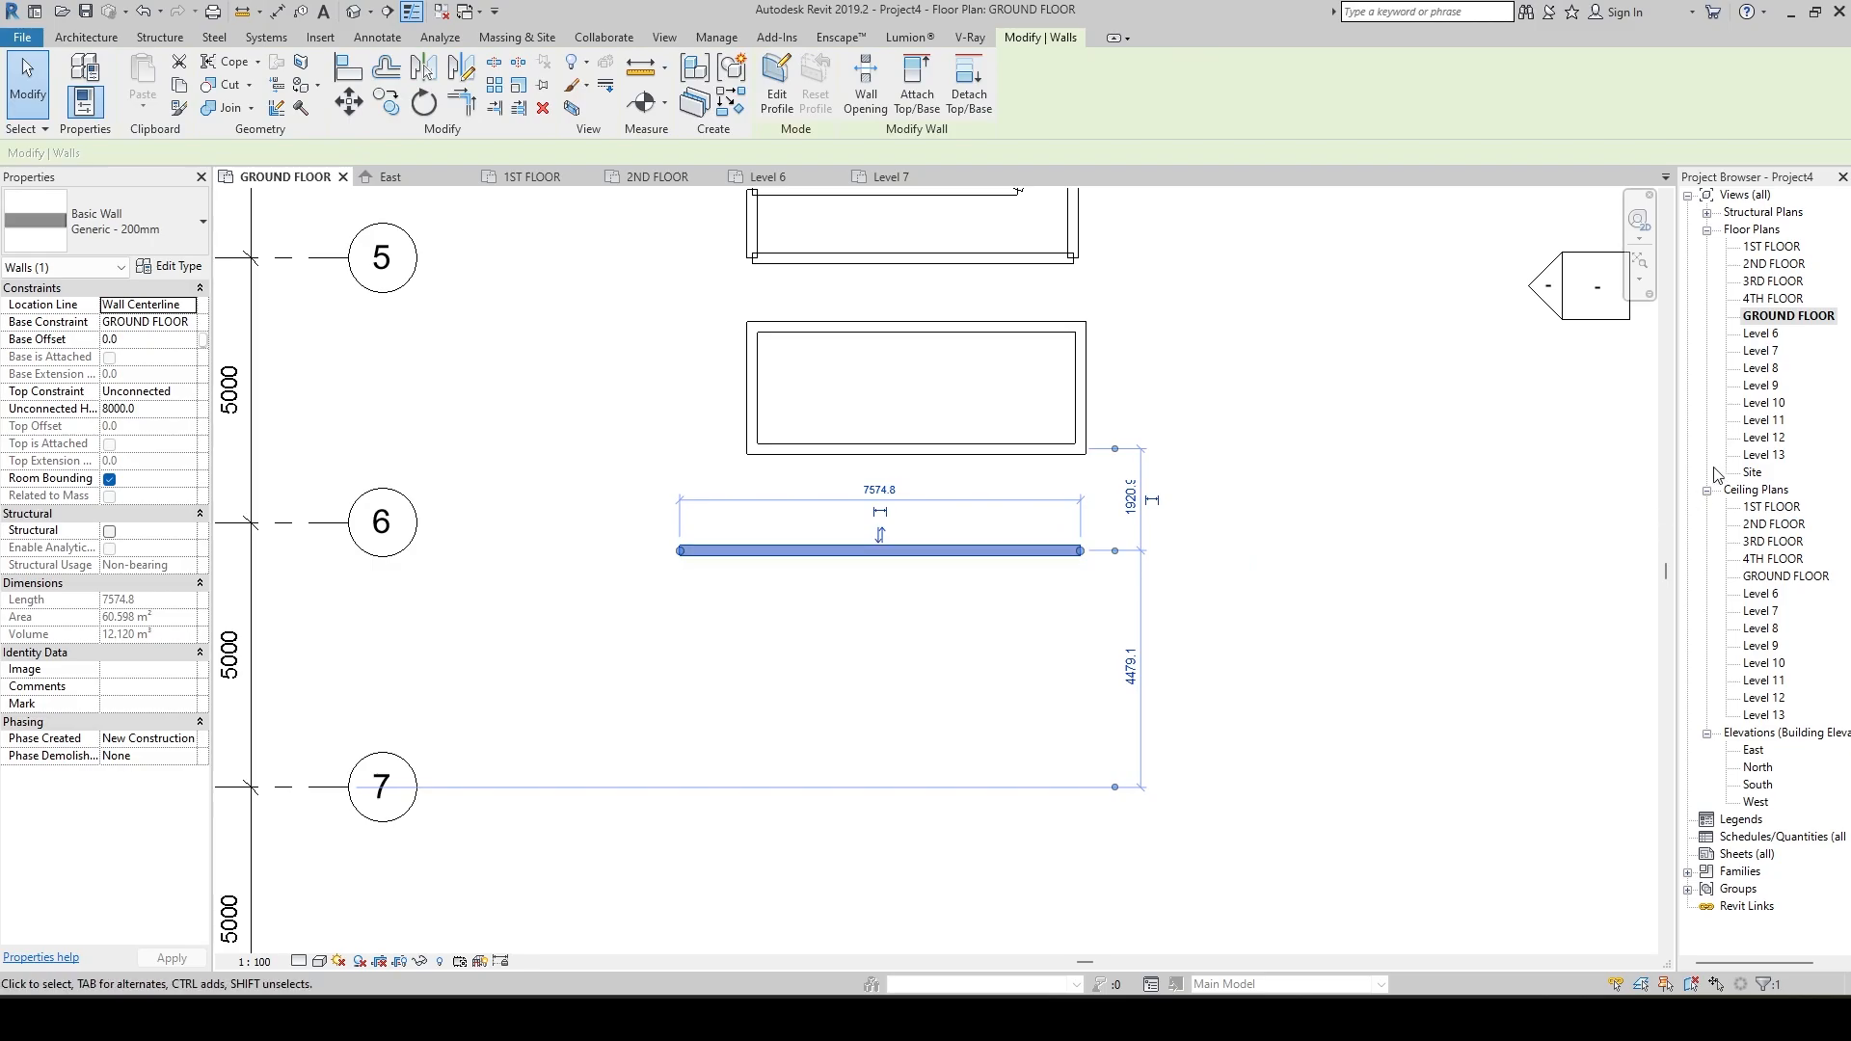
{"action": "double_click", "coordinate": [1754, 752]}
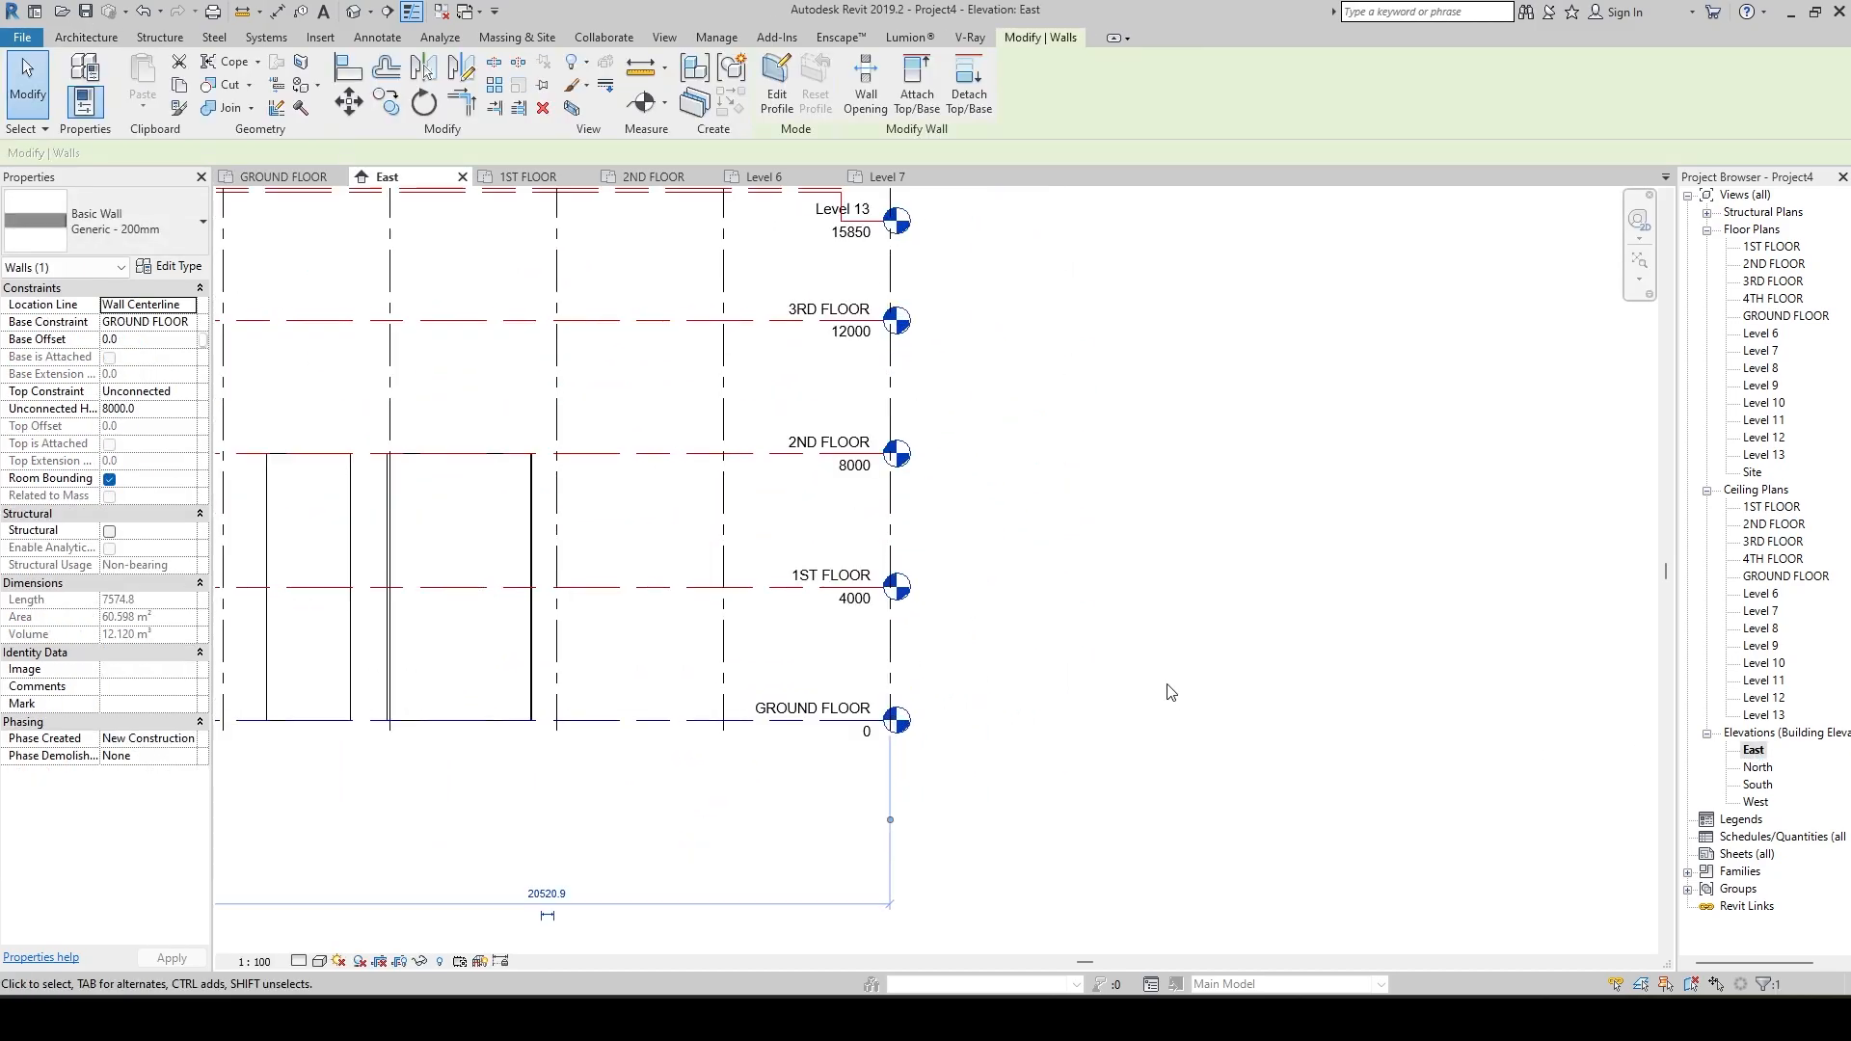
{"action": "middle_click_drag", "start_coordinate": [1171, 692], "coordinate": [1657, 698]}
{"action": "left_click", "coordinate": [720, 621]}
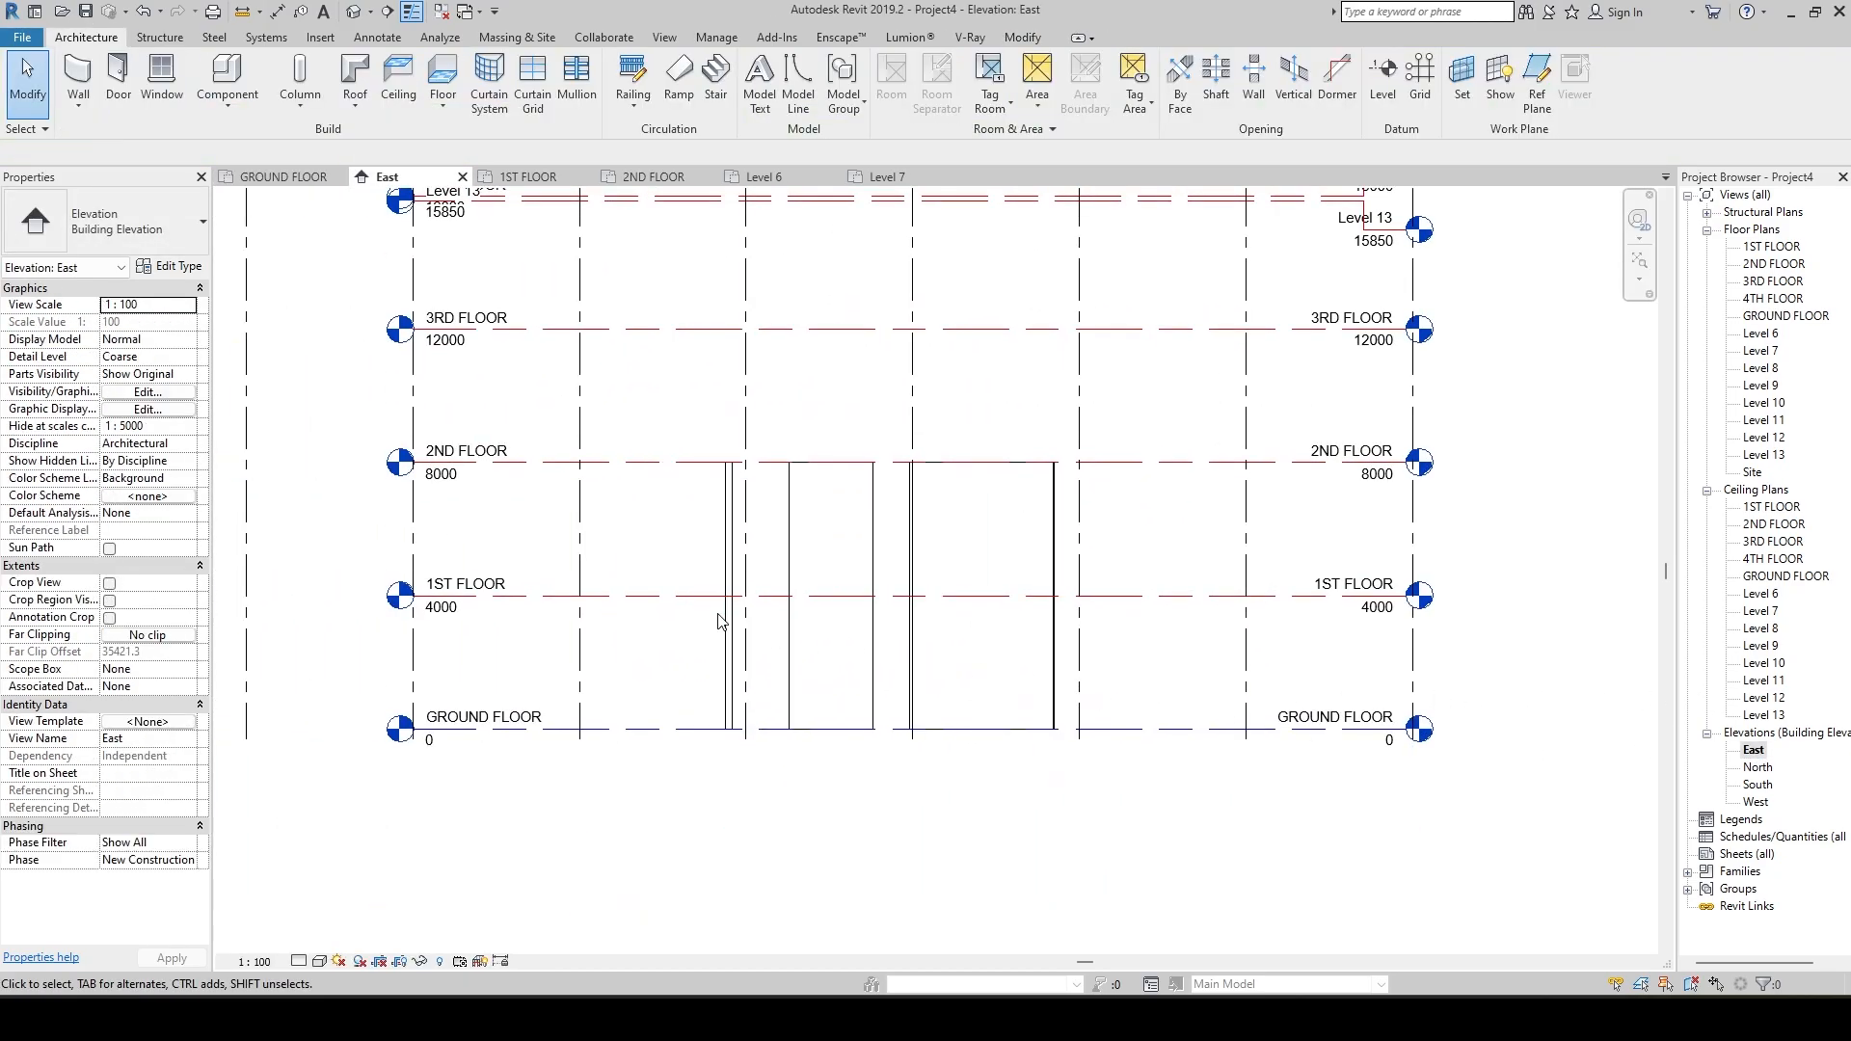
{"action": "scroll", "coordinate": [719, 621], "scroll_direction": "down", "scroll_amount": 2}
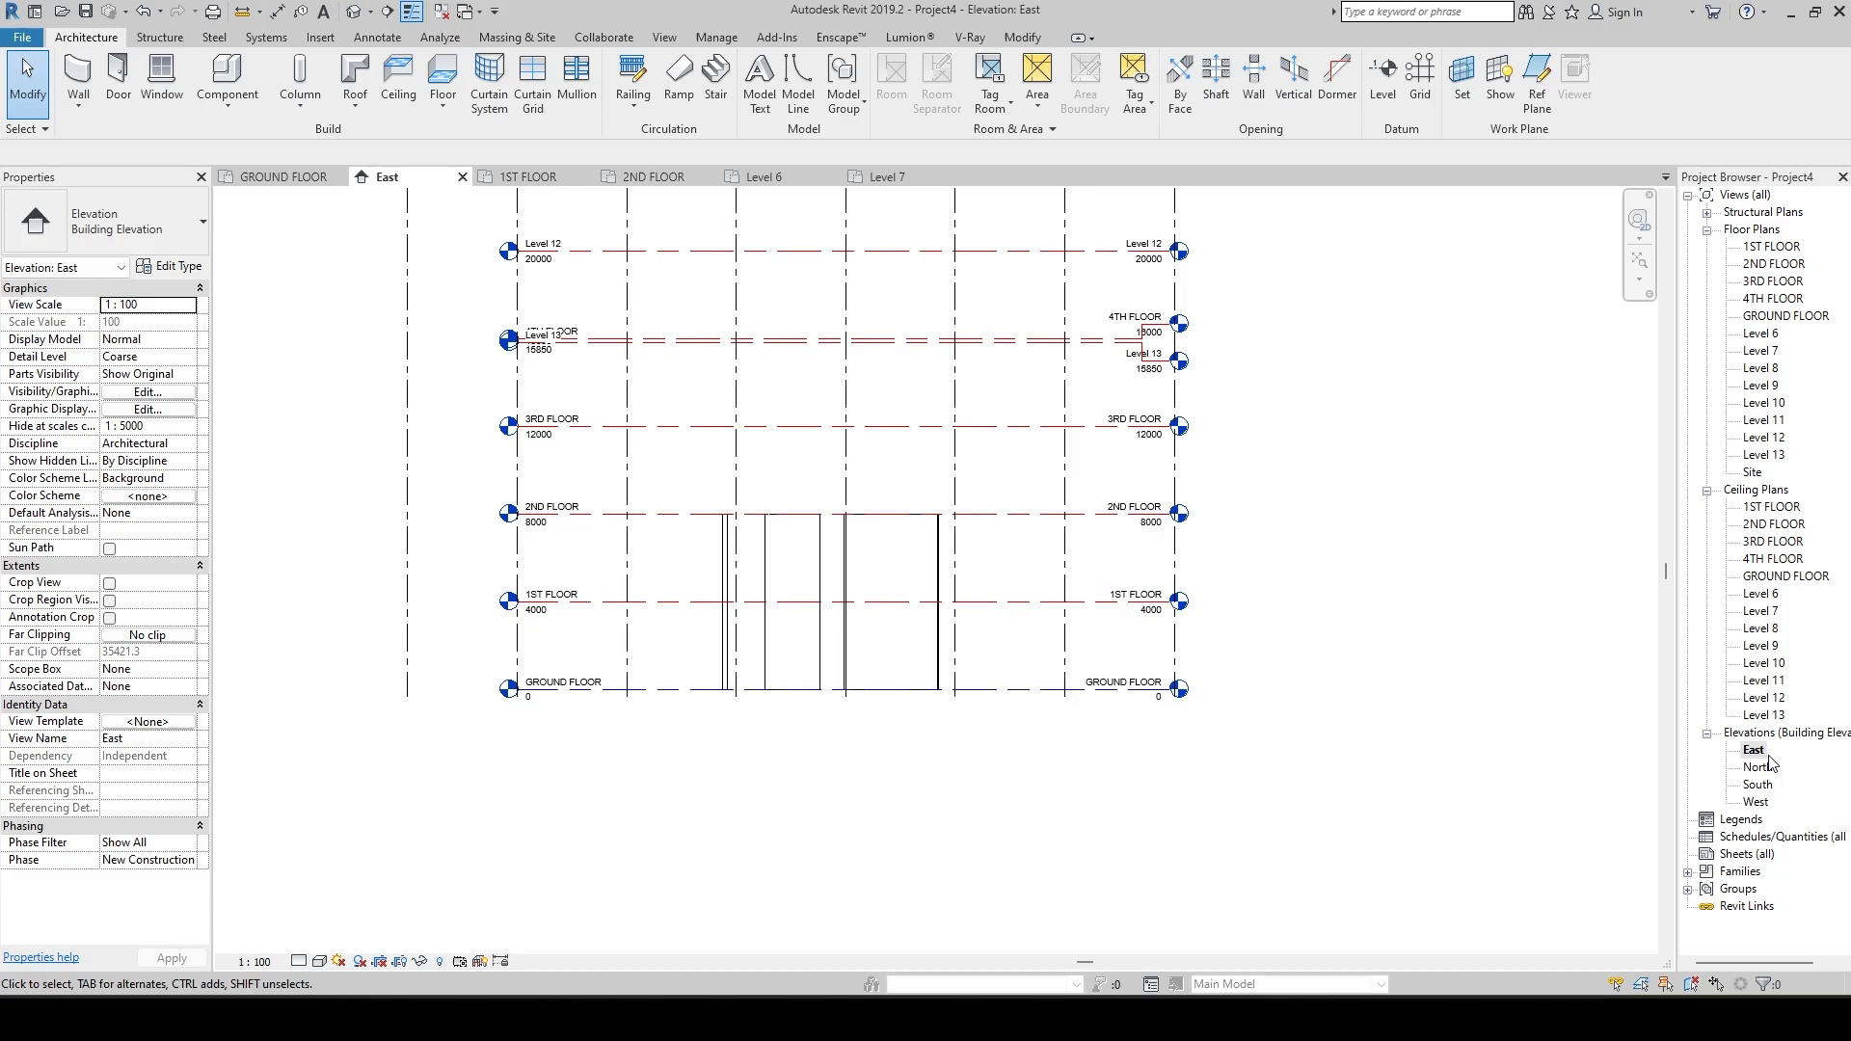
{"action": "middle_click_drag", "start_coordinate": [984, 737], "coordinate": [1038, 750]}
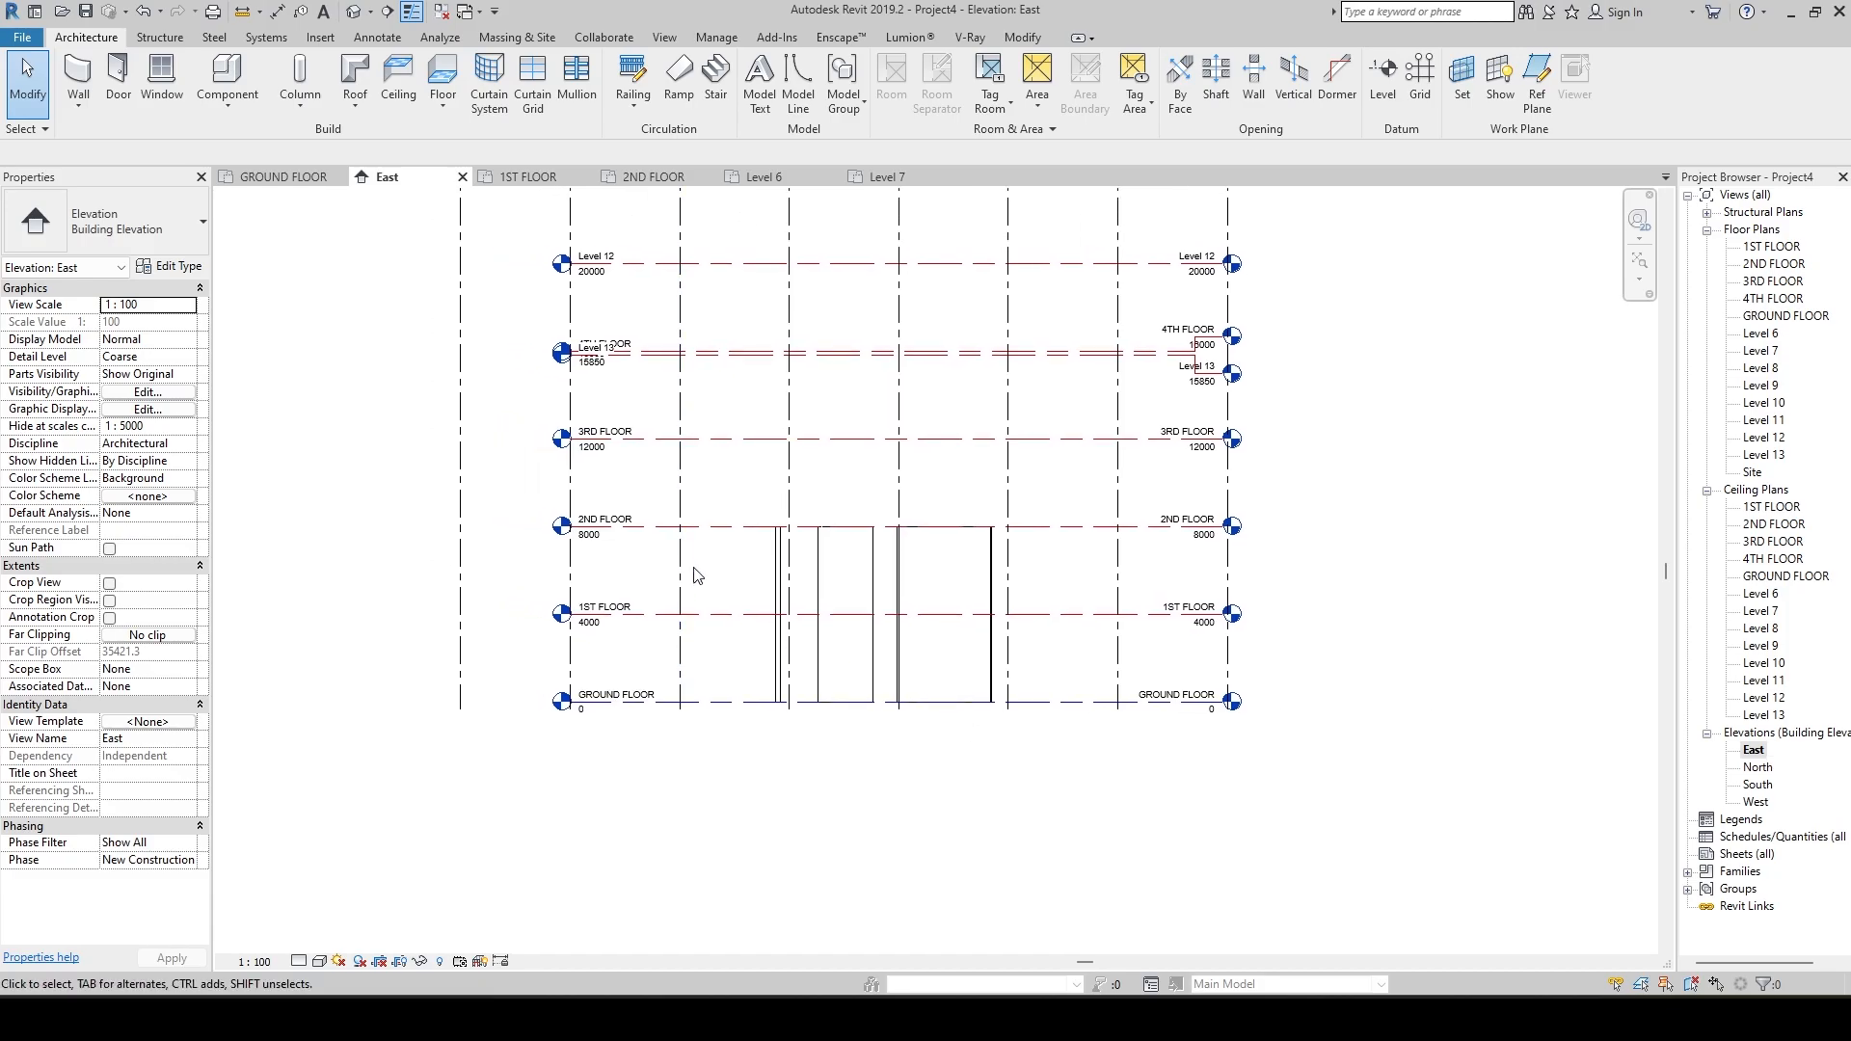
{"action": "left_click", "coordinate": [777, 578]}
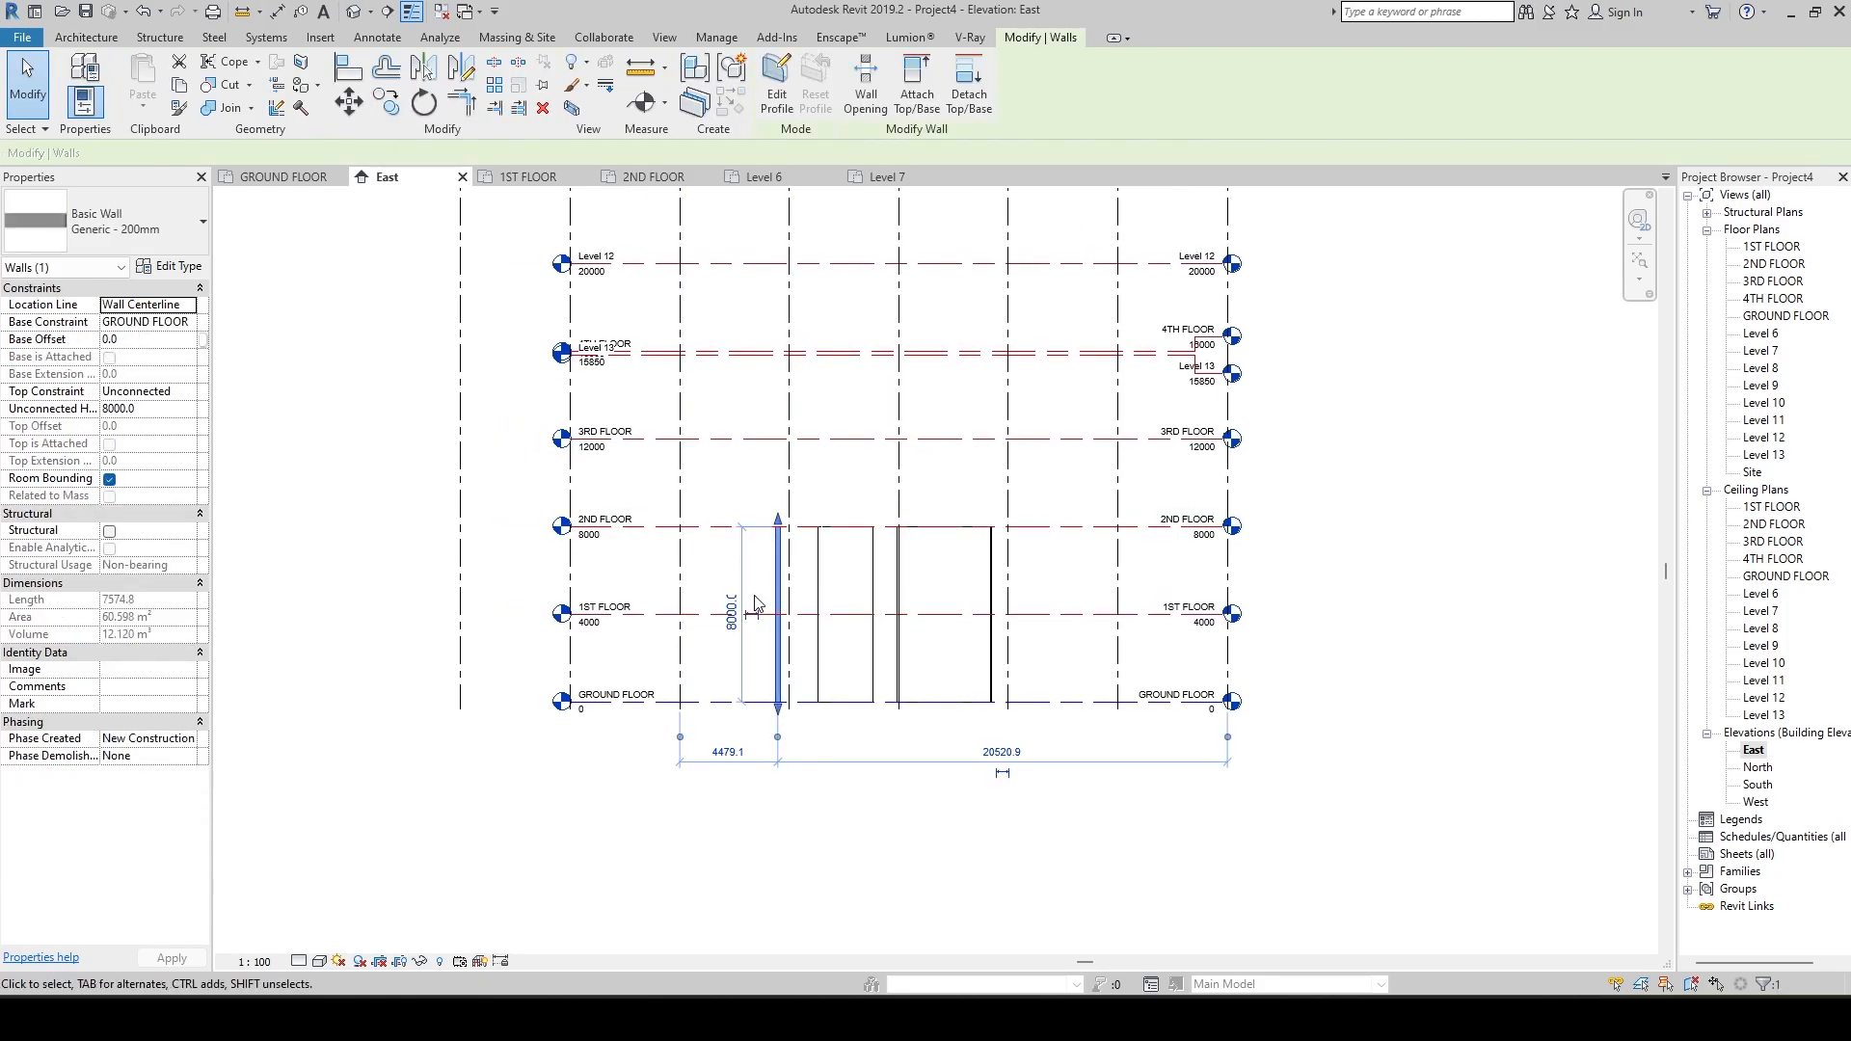
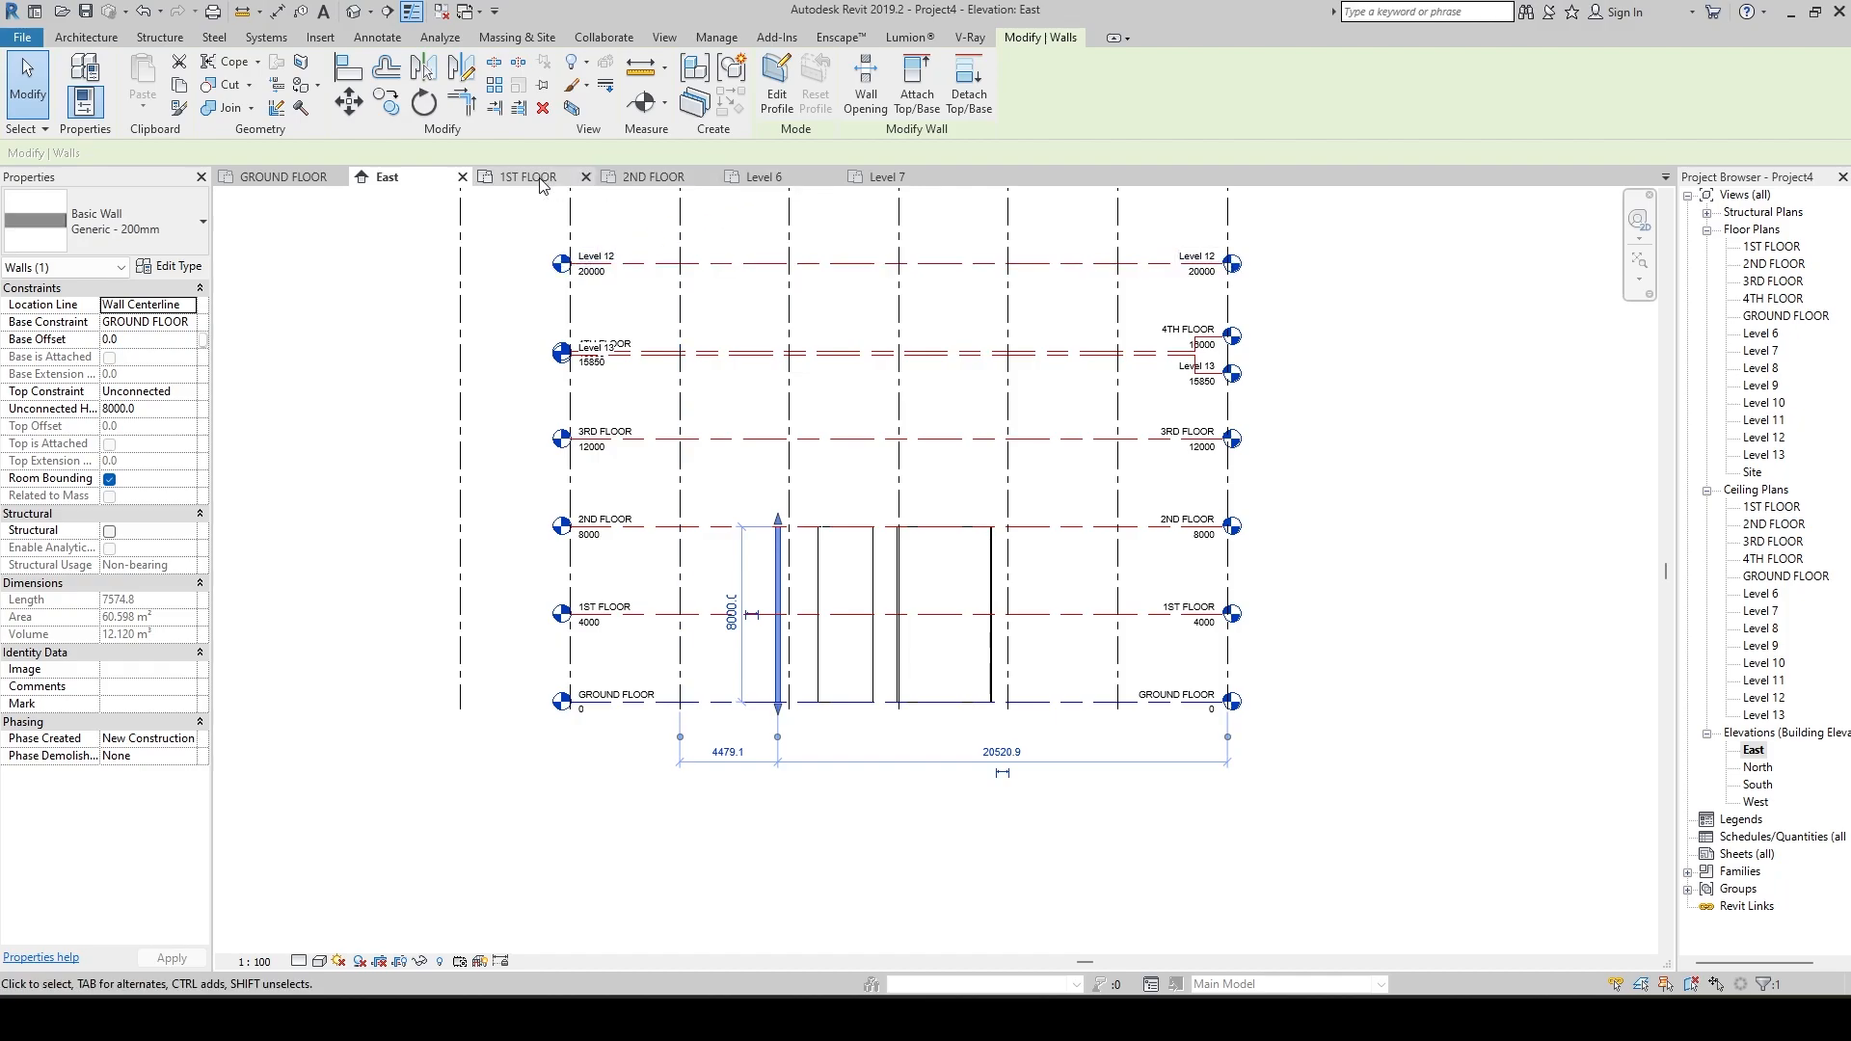
Return to the GROUND FLOOR plan, start a Generic - 200mm wall and check the available location line options, keeping Wall Centerline.
{"action": "left_click", "coordinate": [282, 176]}
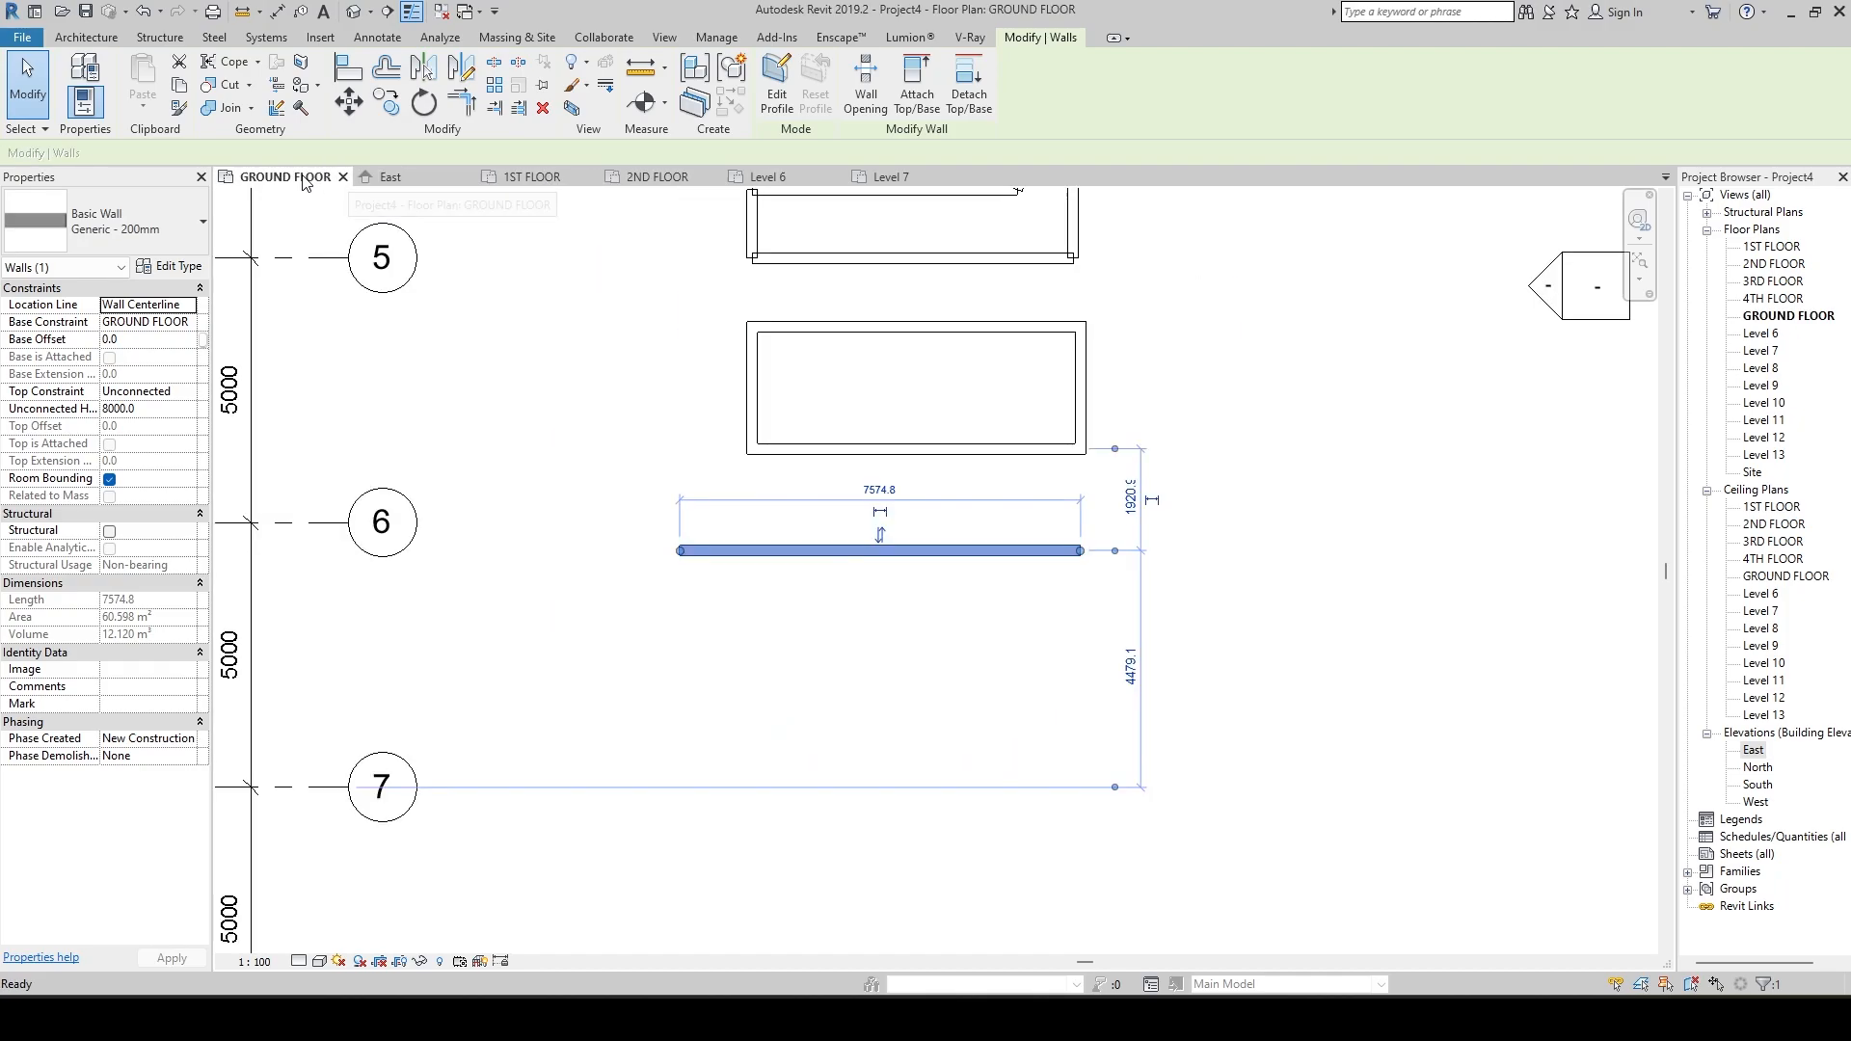
{"action": "left_click", "coordinate": [1153, 659]}
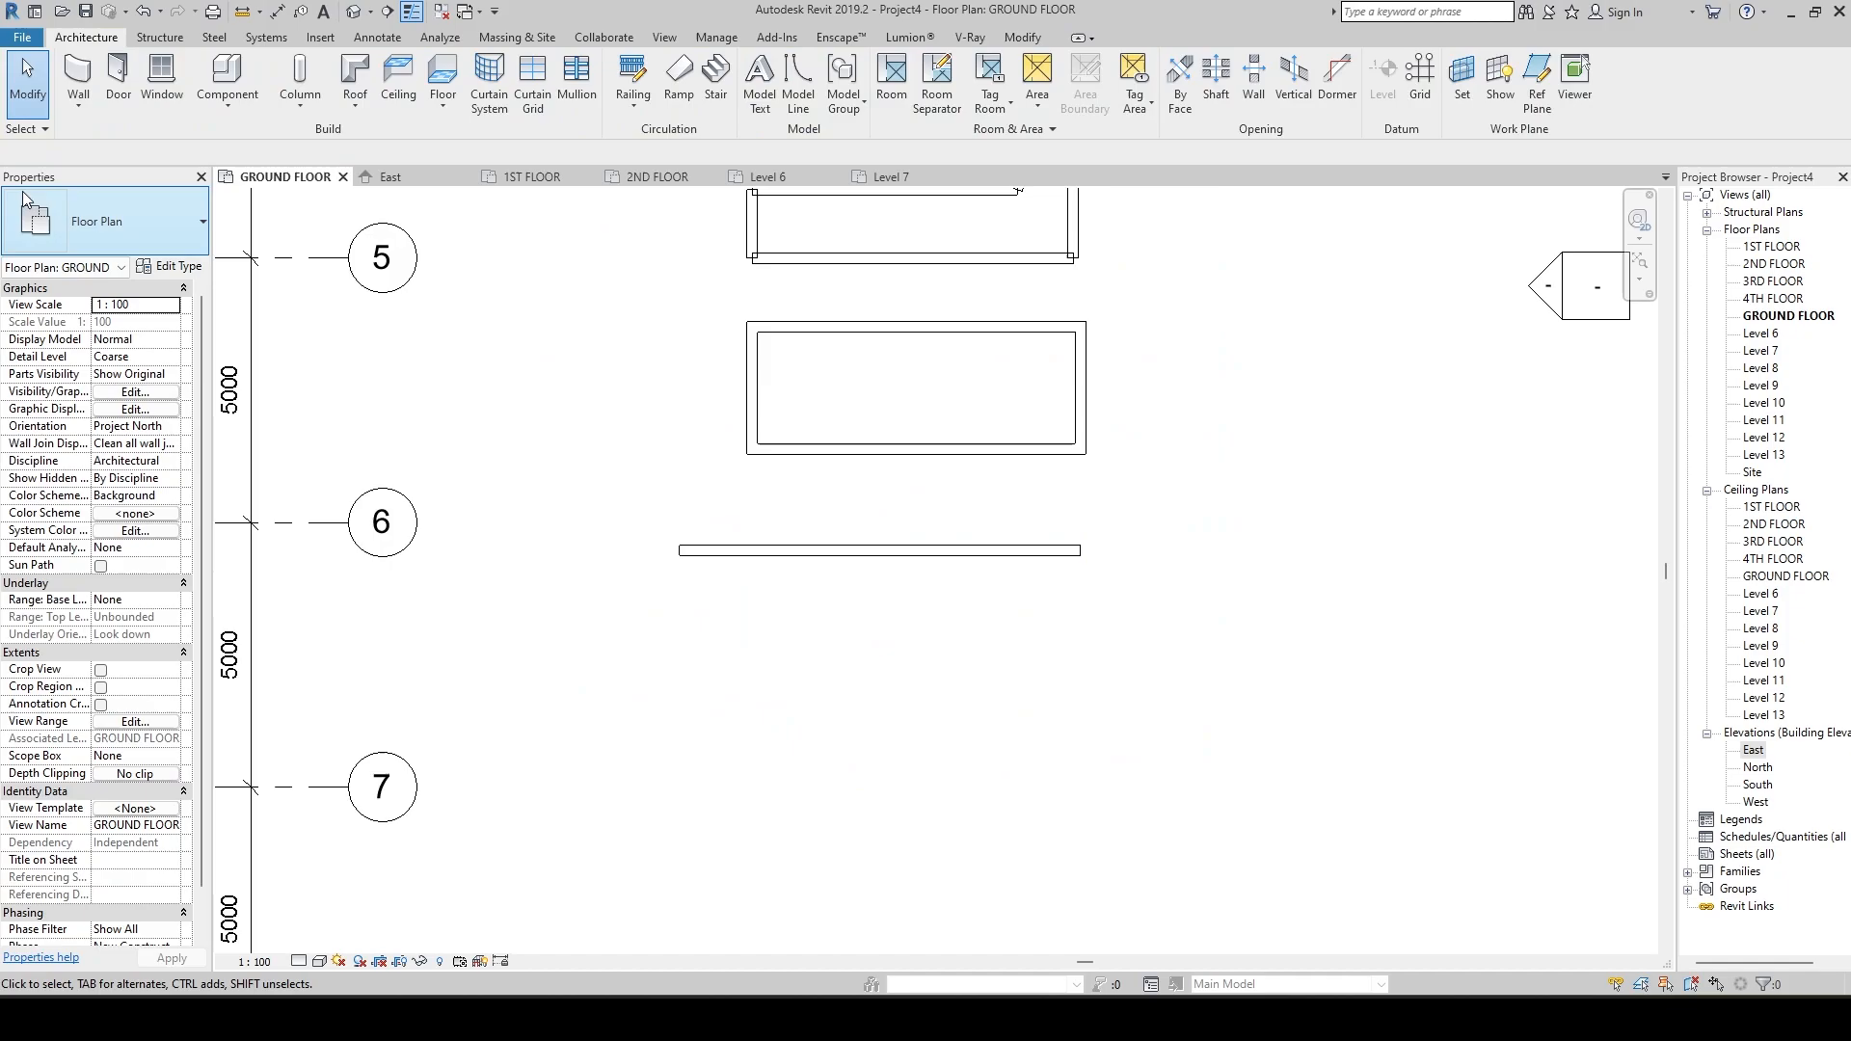
{"action": "left_click", "coordinate": [70, 69]}
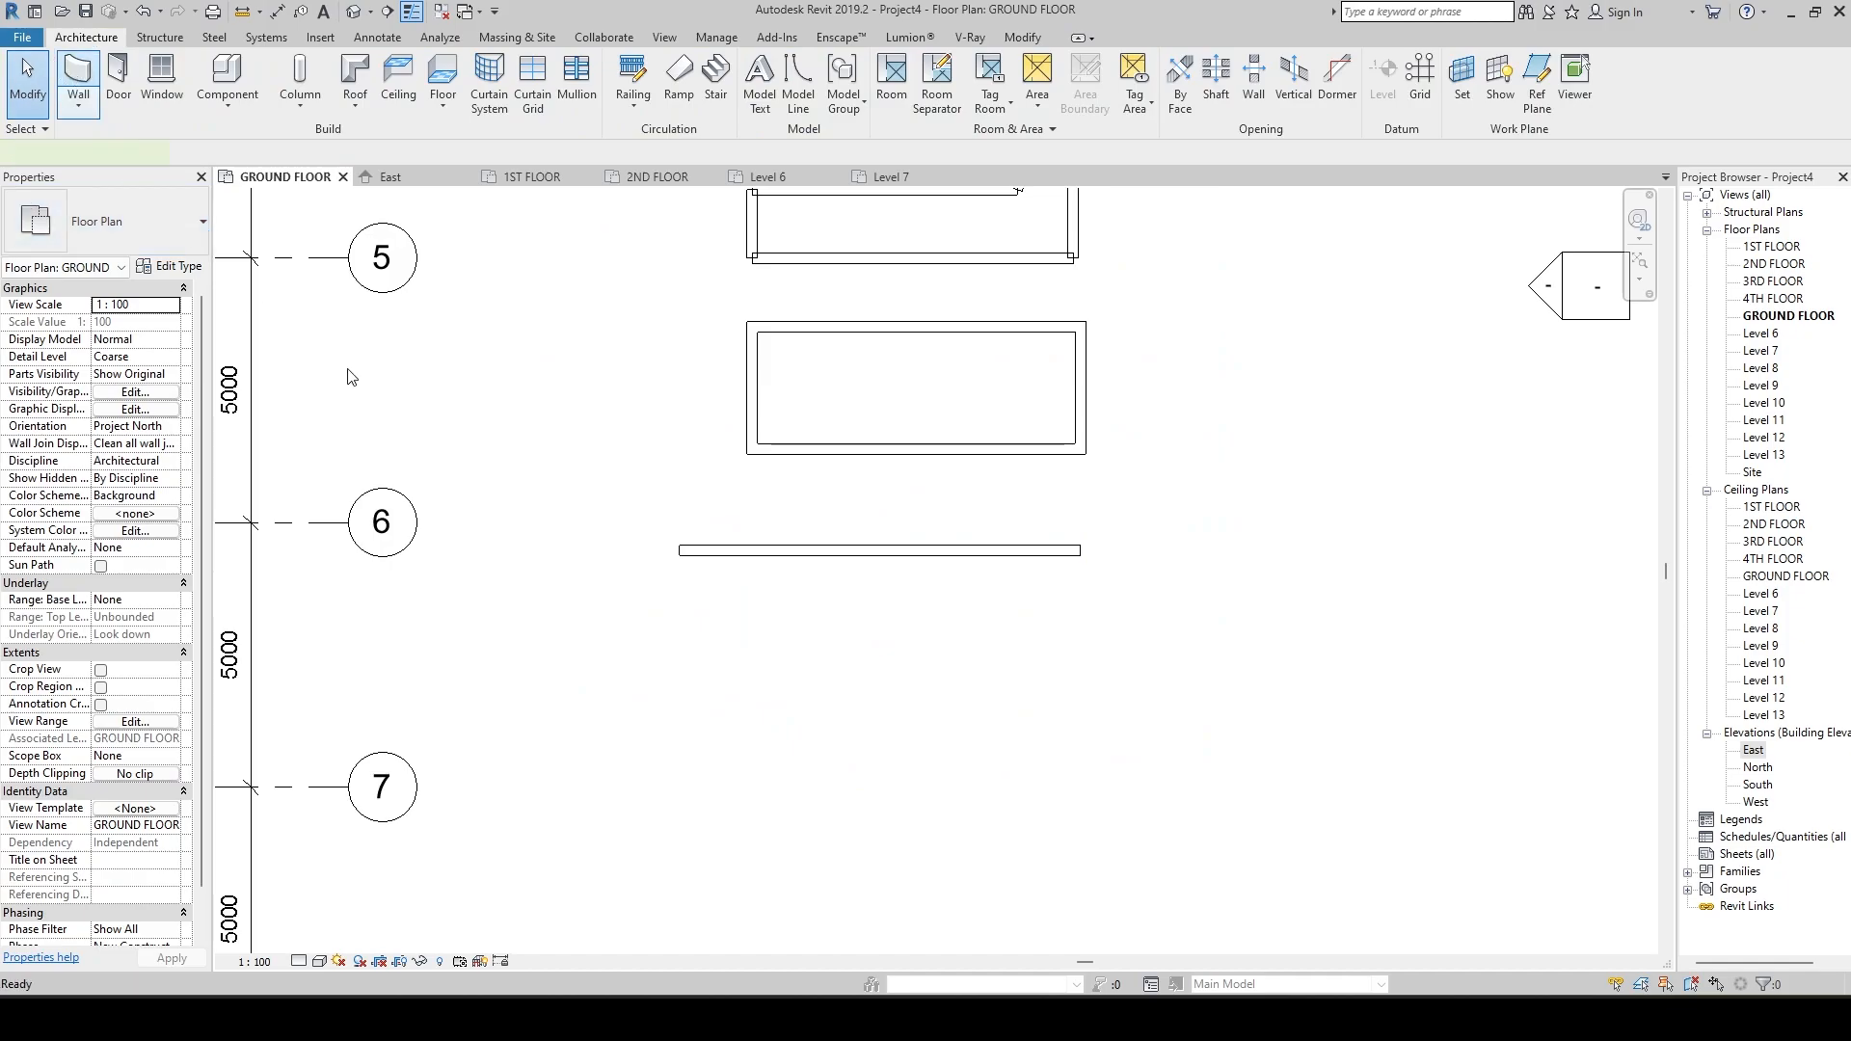
{"action": "left_click", "coordinate": [668, 636]}
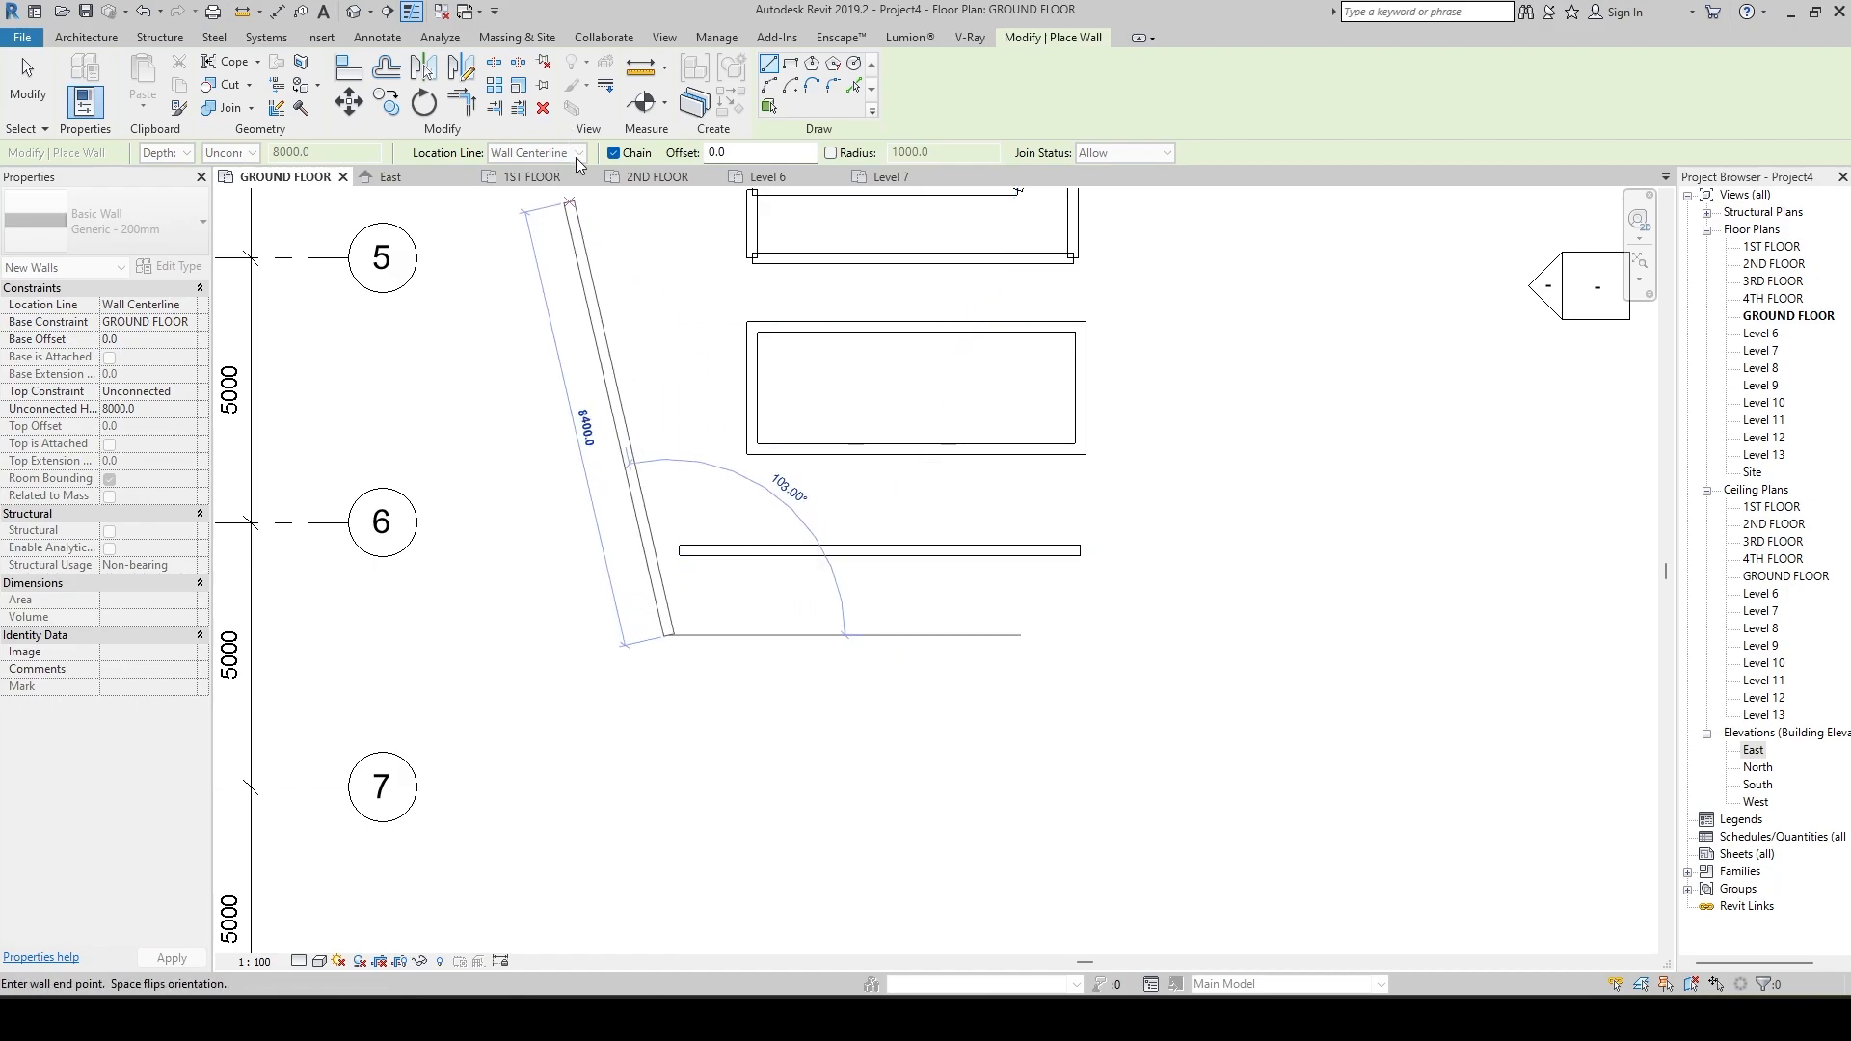
{"action": "key", "text": "Escape"}
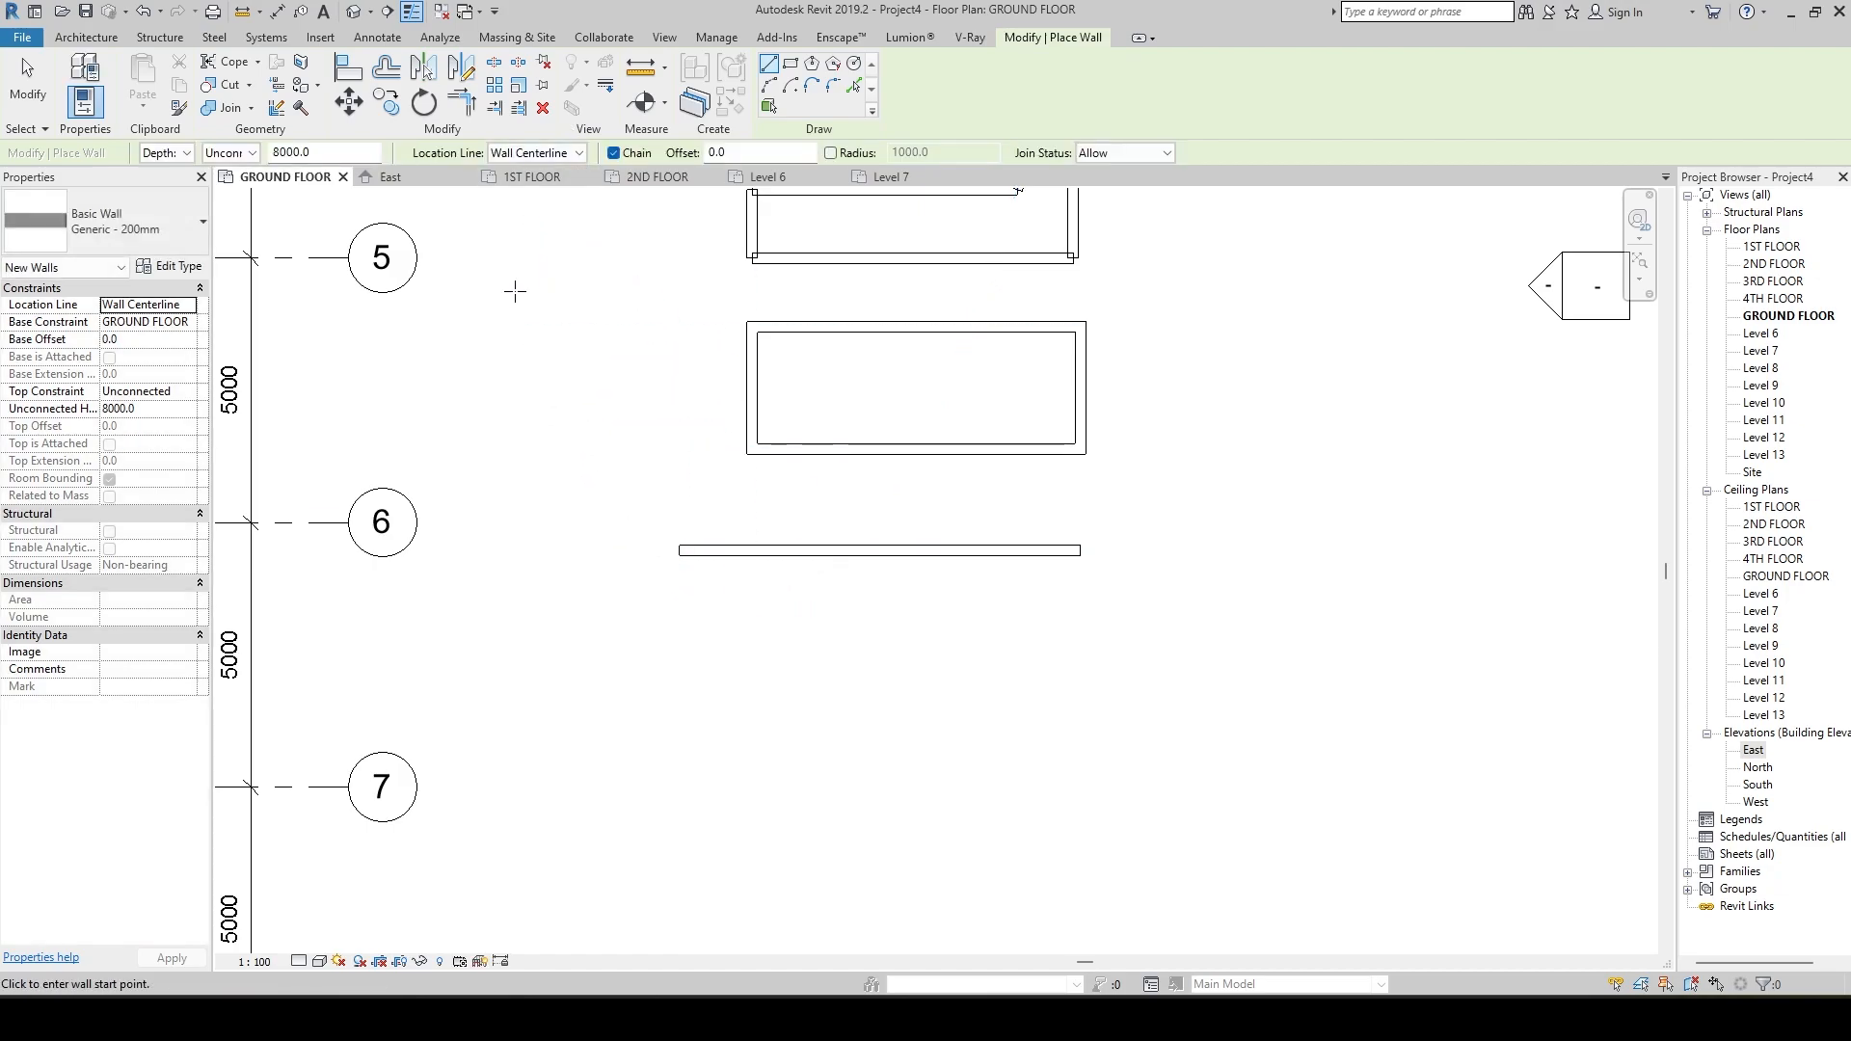
{"action": "left_click", "coordinate": [579, 153]}
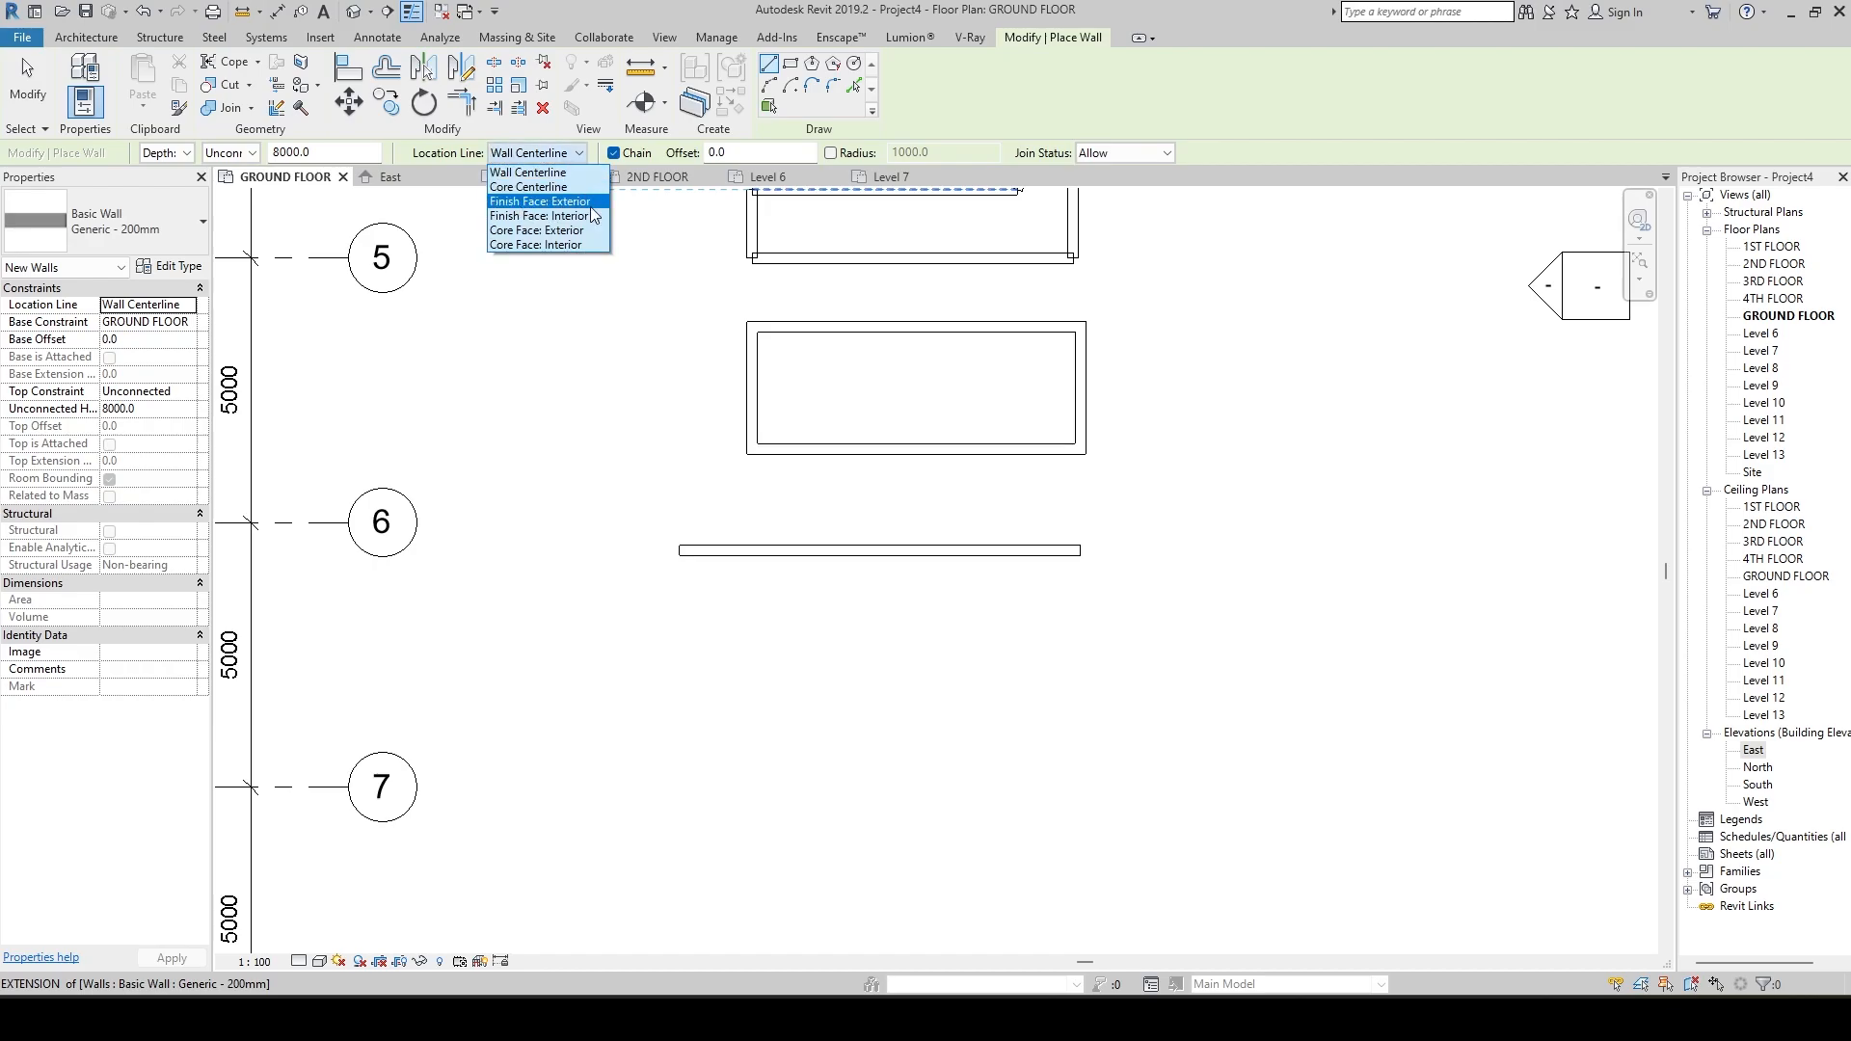
{"action": "left_click", "coordinate": [587, 254]}
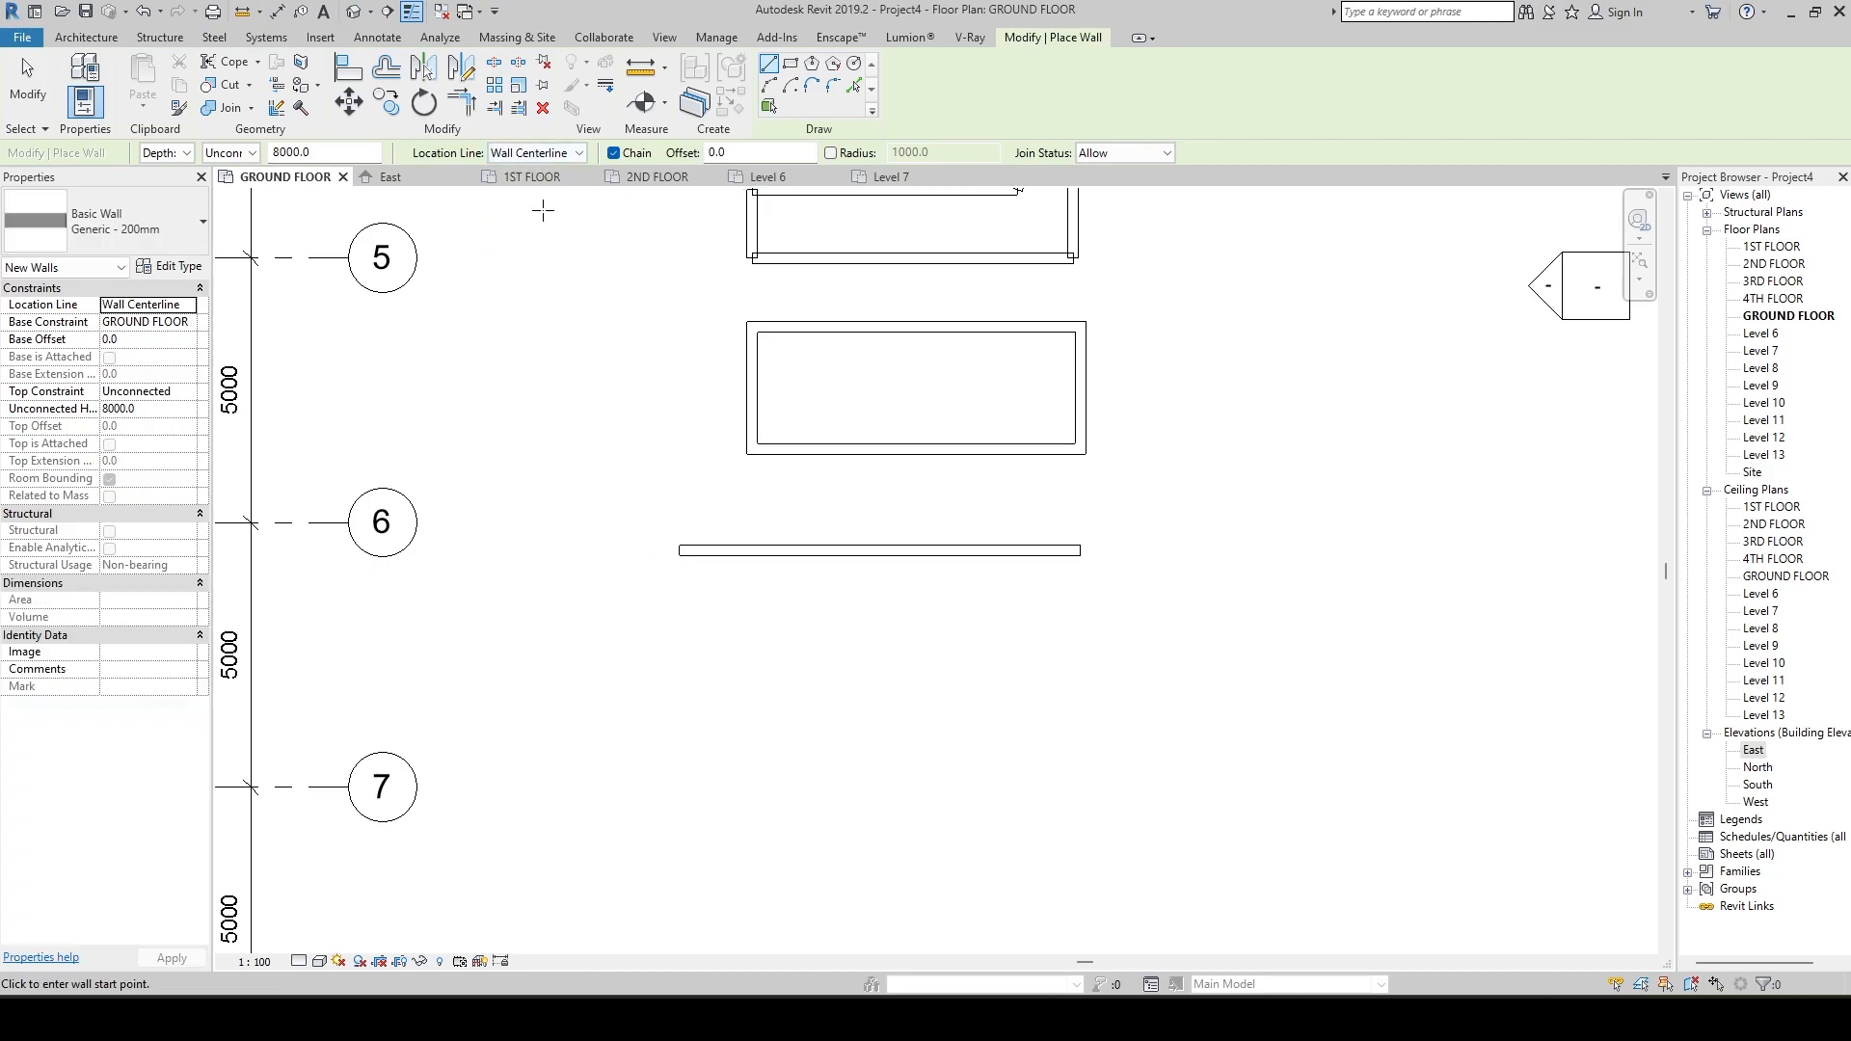
Draw a closed rectangle of four Generic - 200mm walls, about 4500 by 1120 mm on Wall Centerline, below the single straight wall.
{"action": "left_click", "coordinate": [658, 645]}
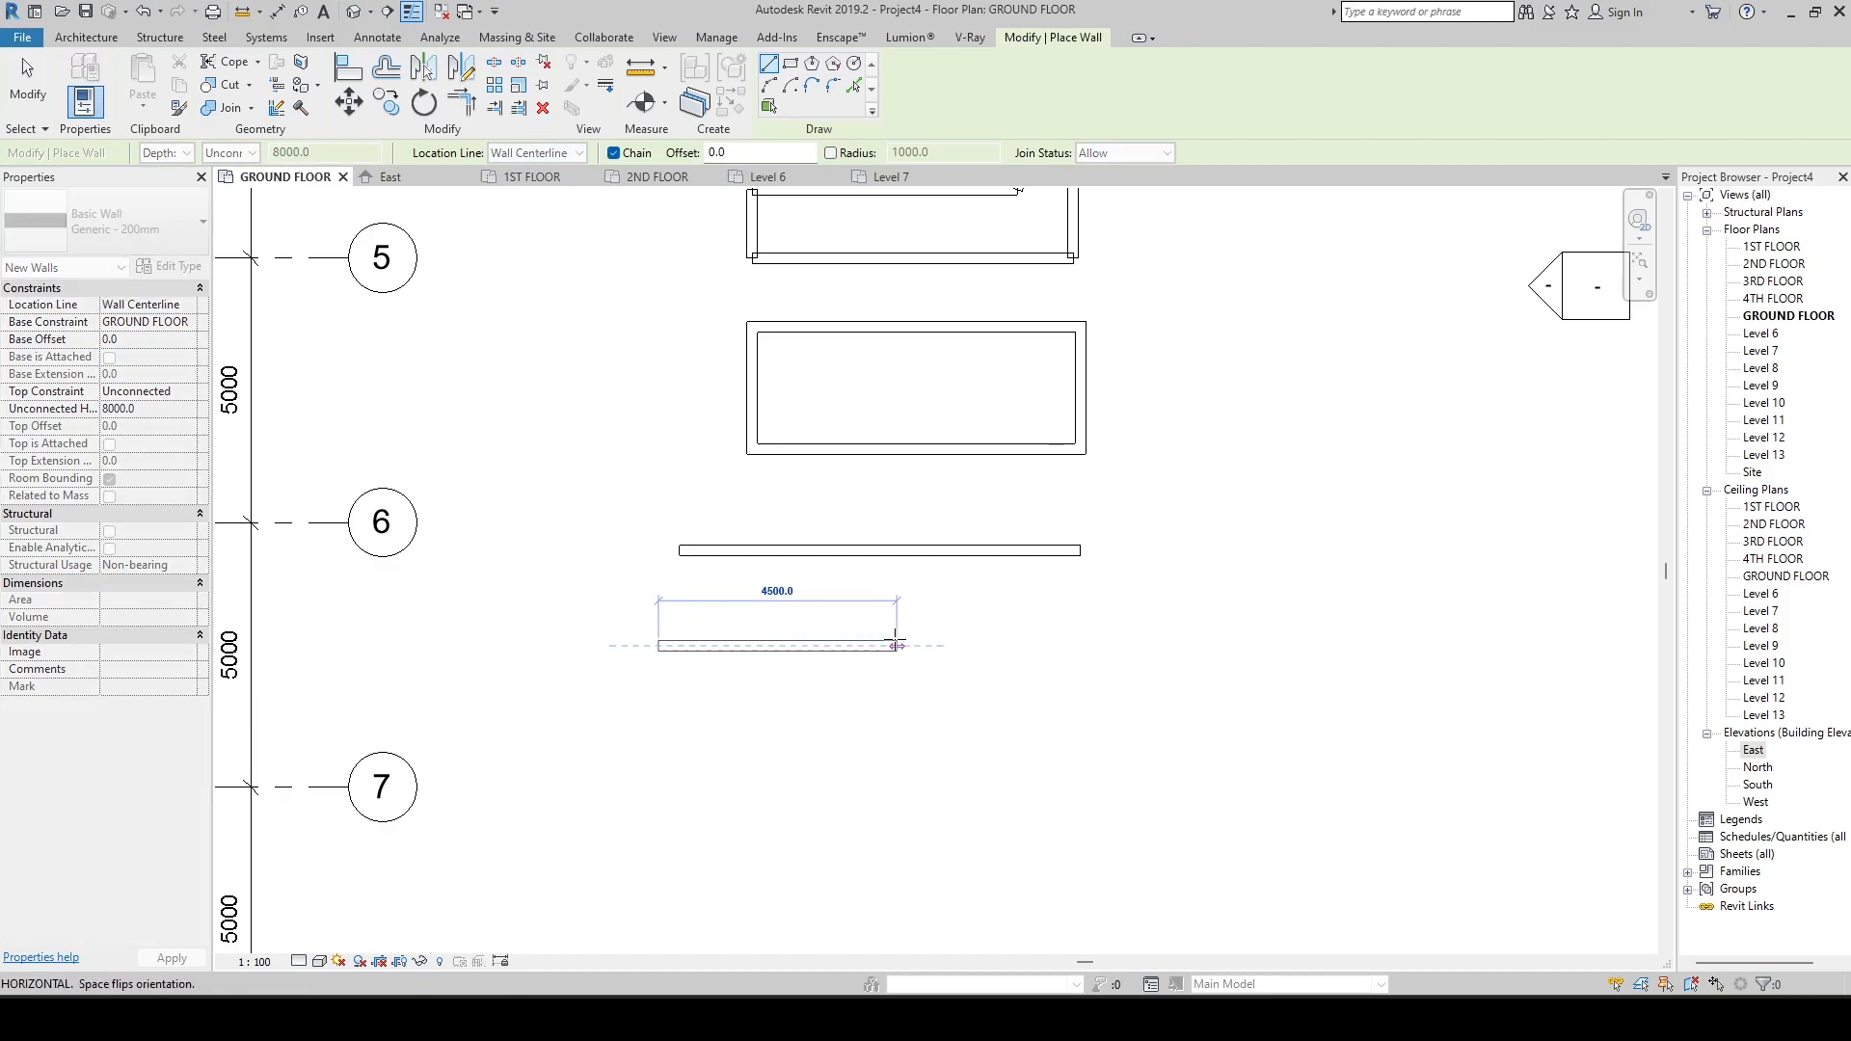
{"action": "left_click", "coordinate": [896, 645]}
{"action": "scroll", "coordinate": [895, 645], "scroll_direction": "up", "scroll_amount": 5}
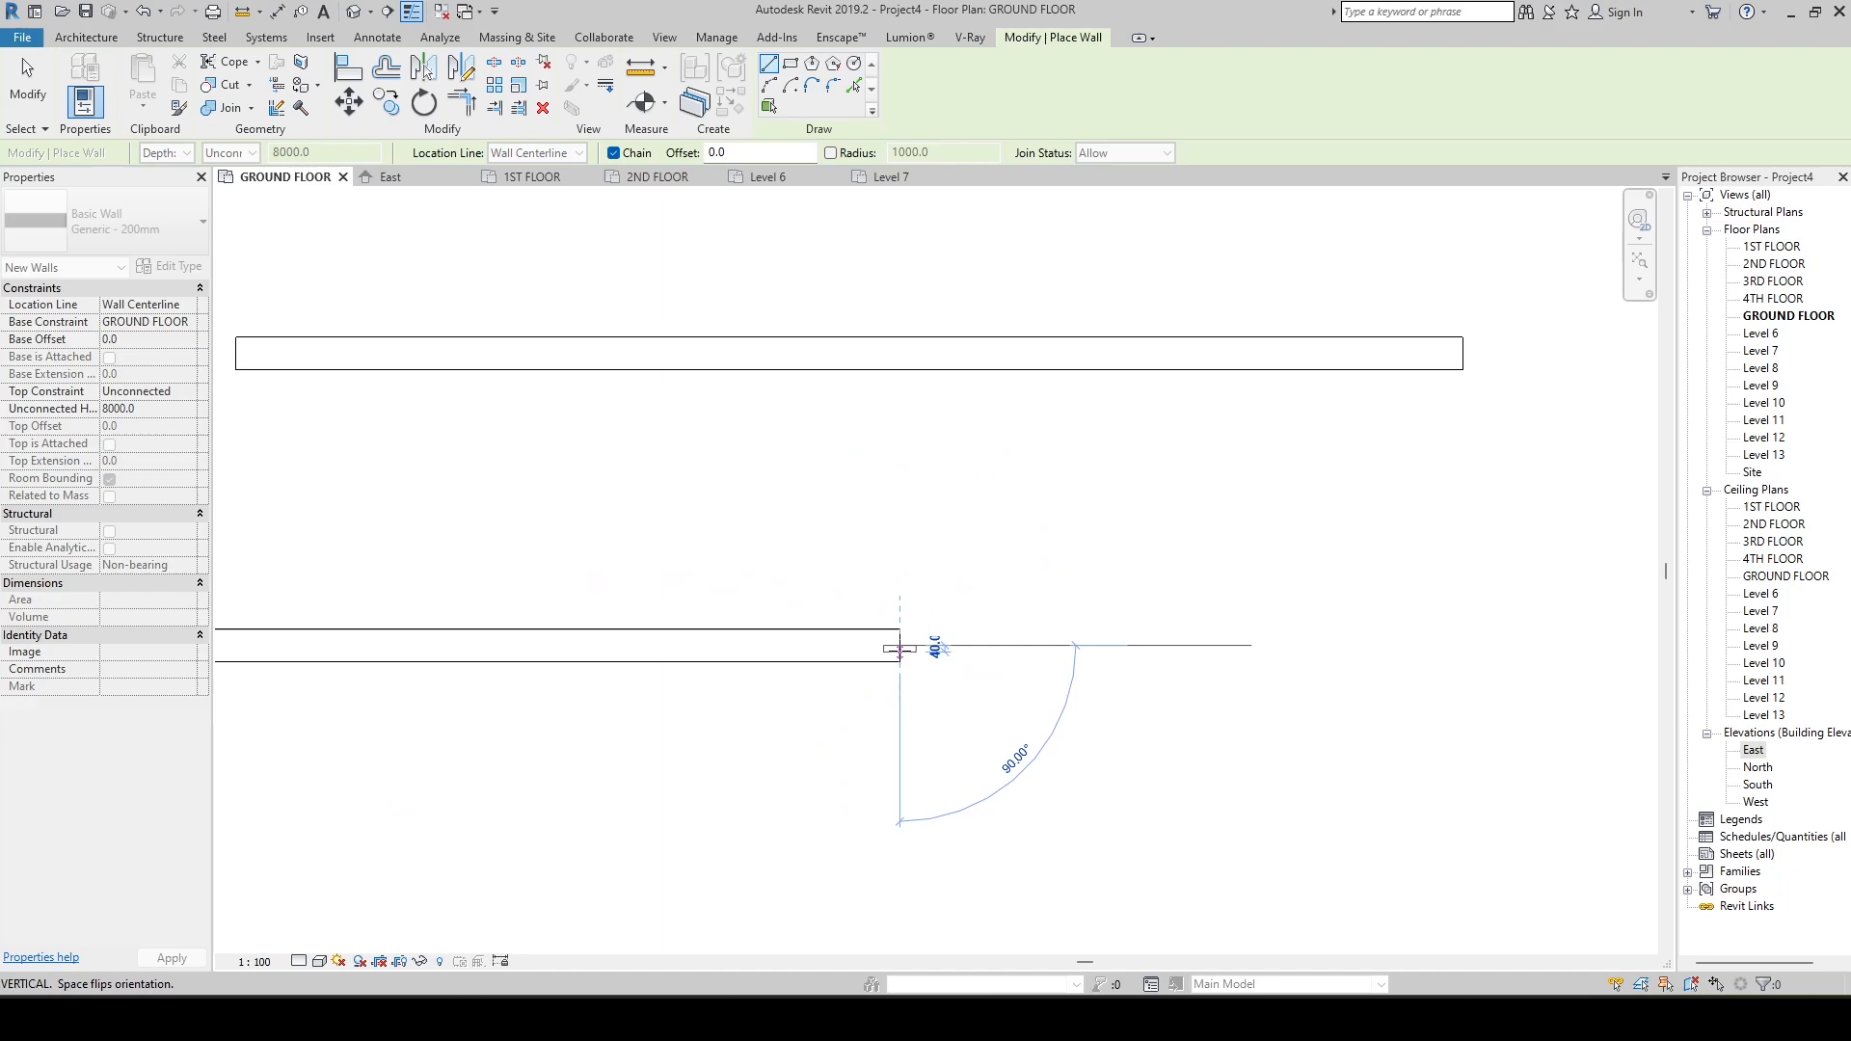
{"action": "middle_click_drag", "start_coordinate": [900, 647], "coordinate": [900, 563]}
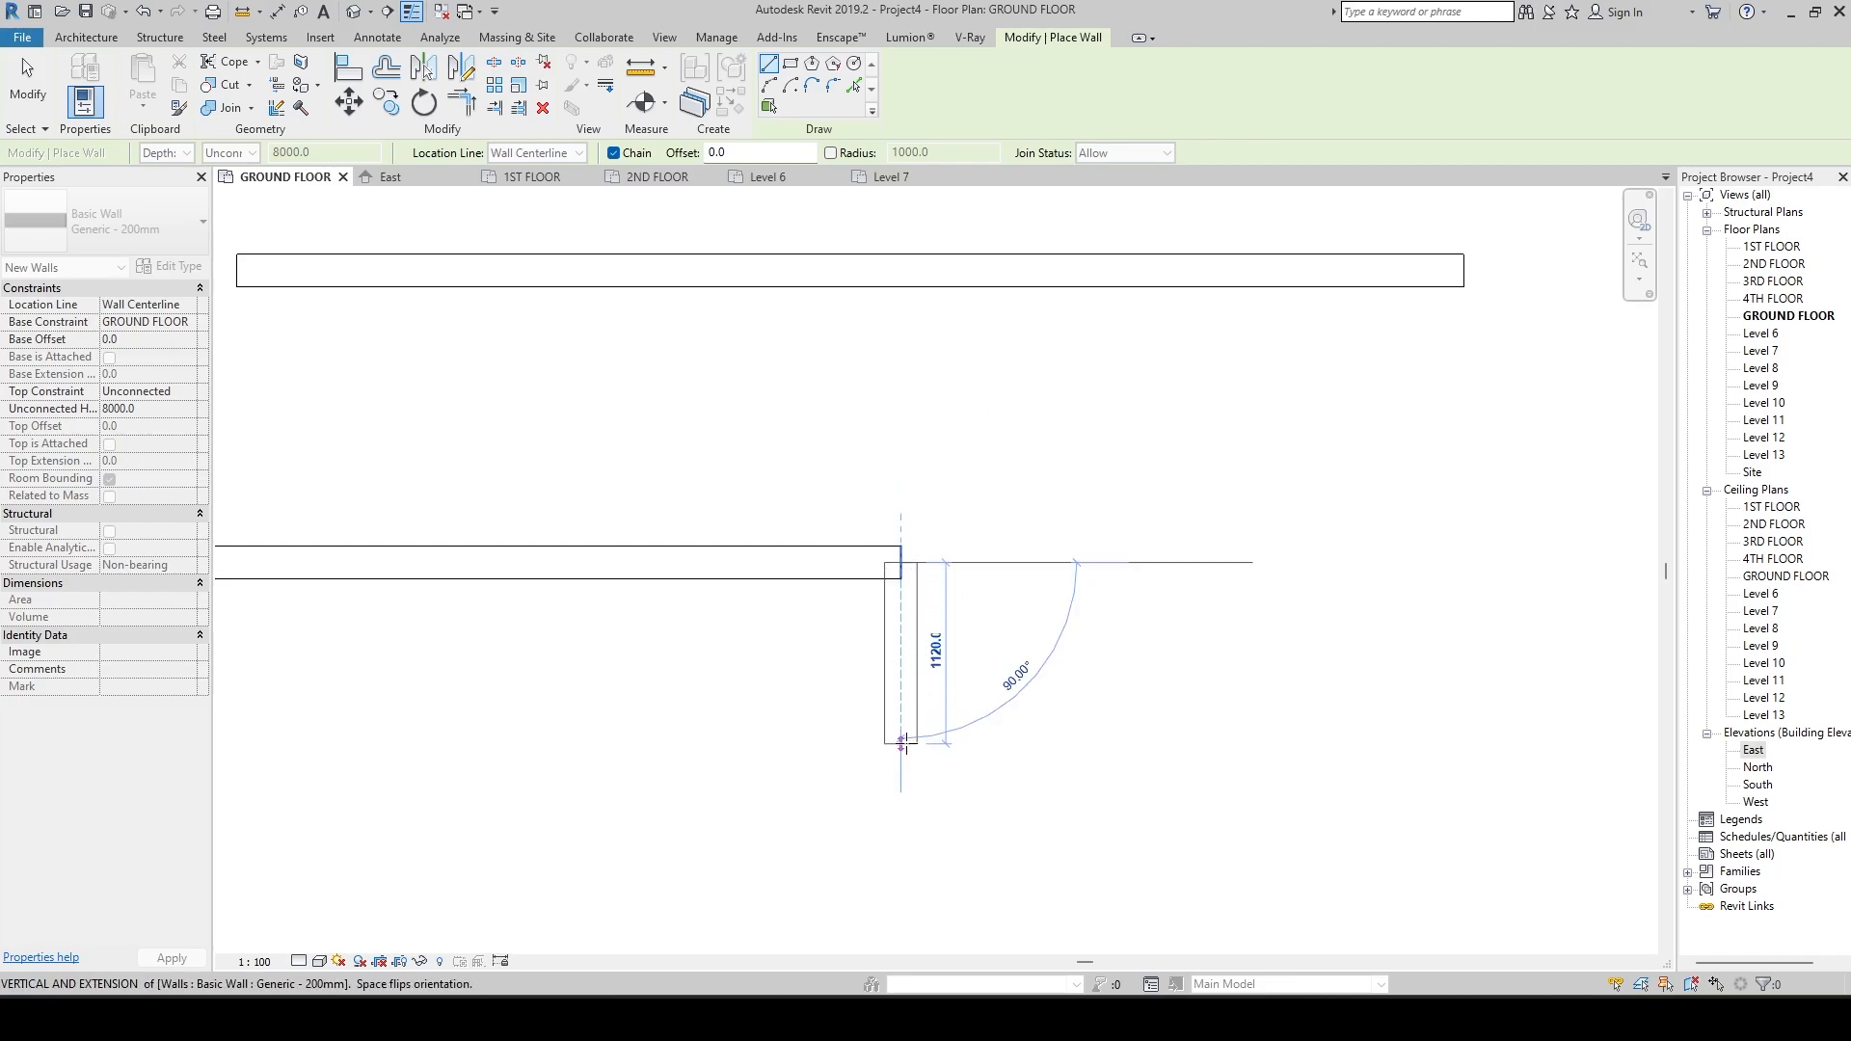
{"action": "left_click", "coordinate": [901, 743]}
{"action": "middle_click_drag", "start_coordinate": [906, 744], "coordinate": [1347, 689]}
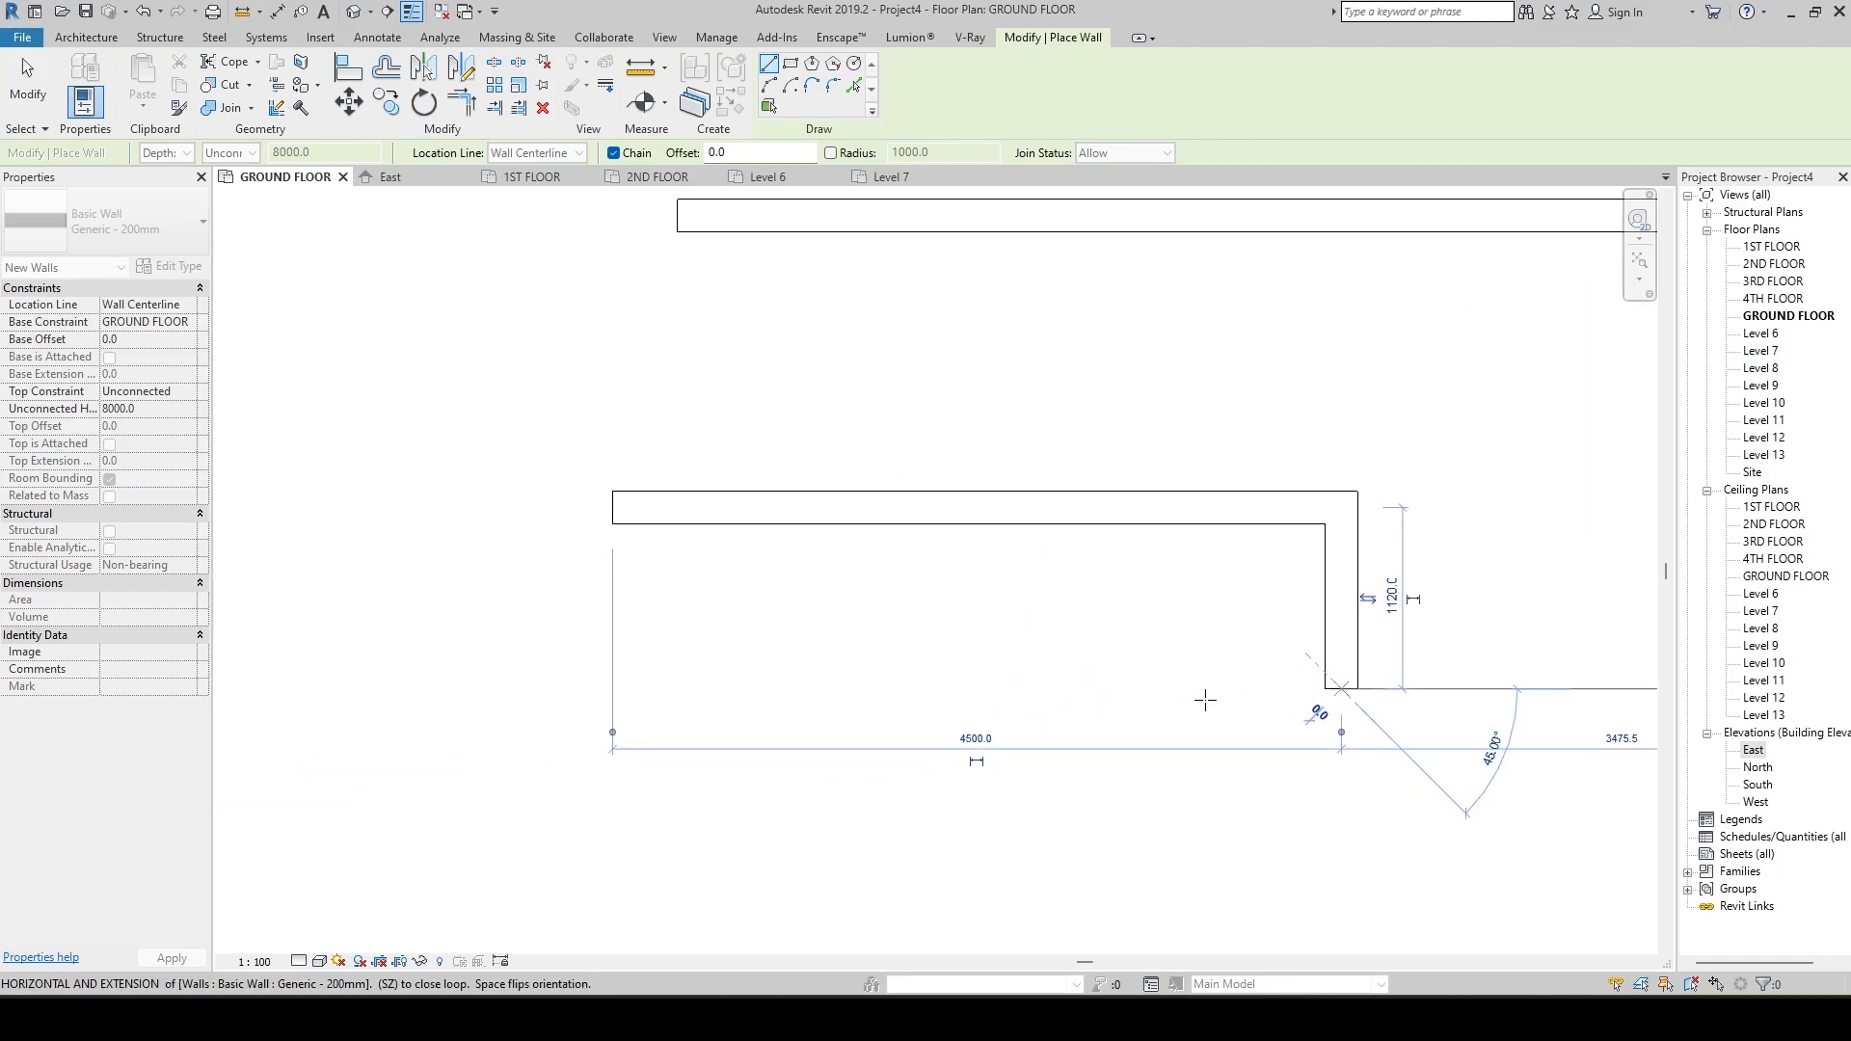
{"action": "left_click", "coordinate": [612, 688]}
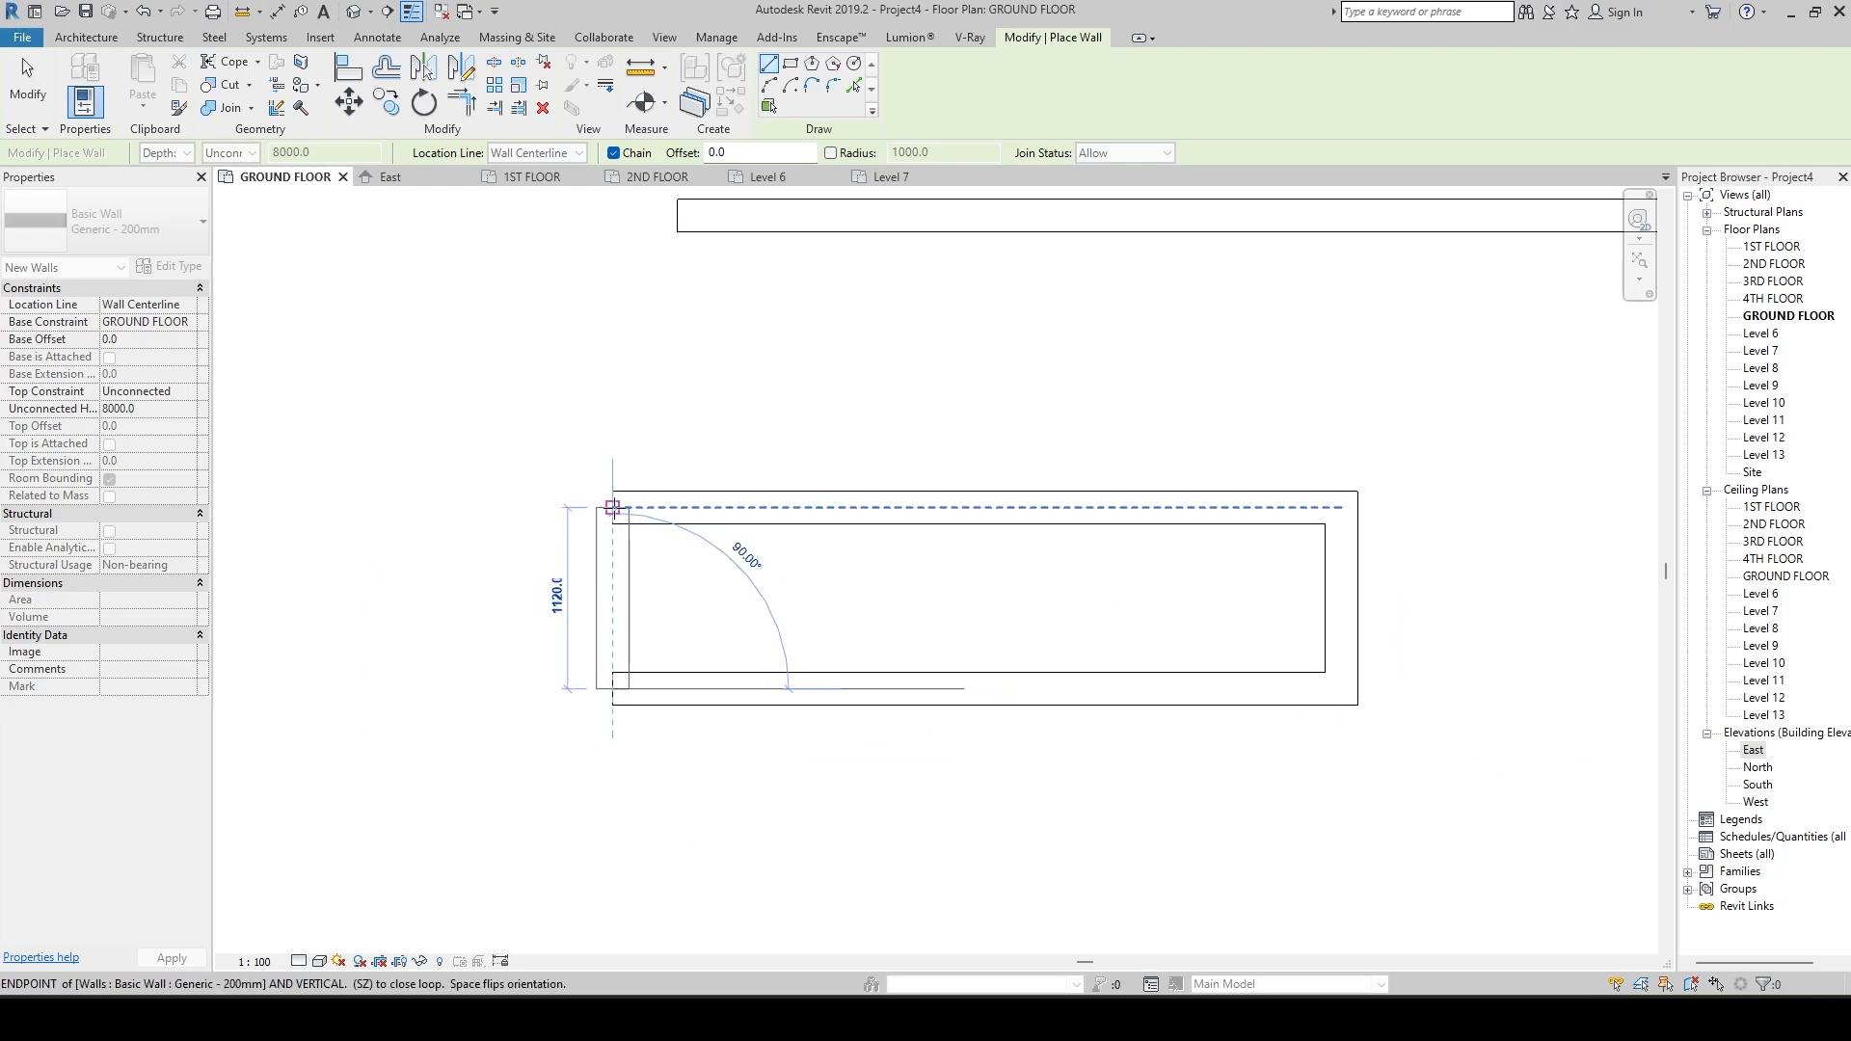
{"action": "left_click", "coordinate": [614, 507]}
{"action": "scroll", "coordinate": [698, 599], "scroll_direction": "down", "scroll_amount": 2}
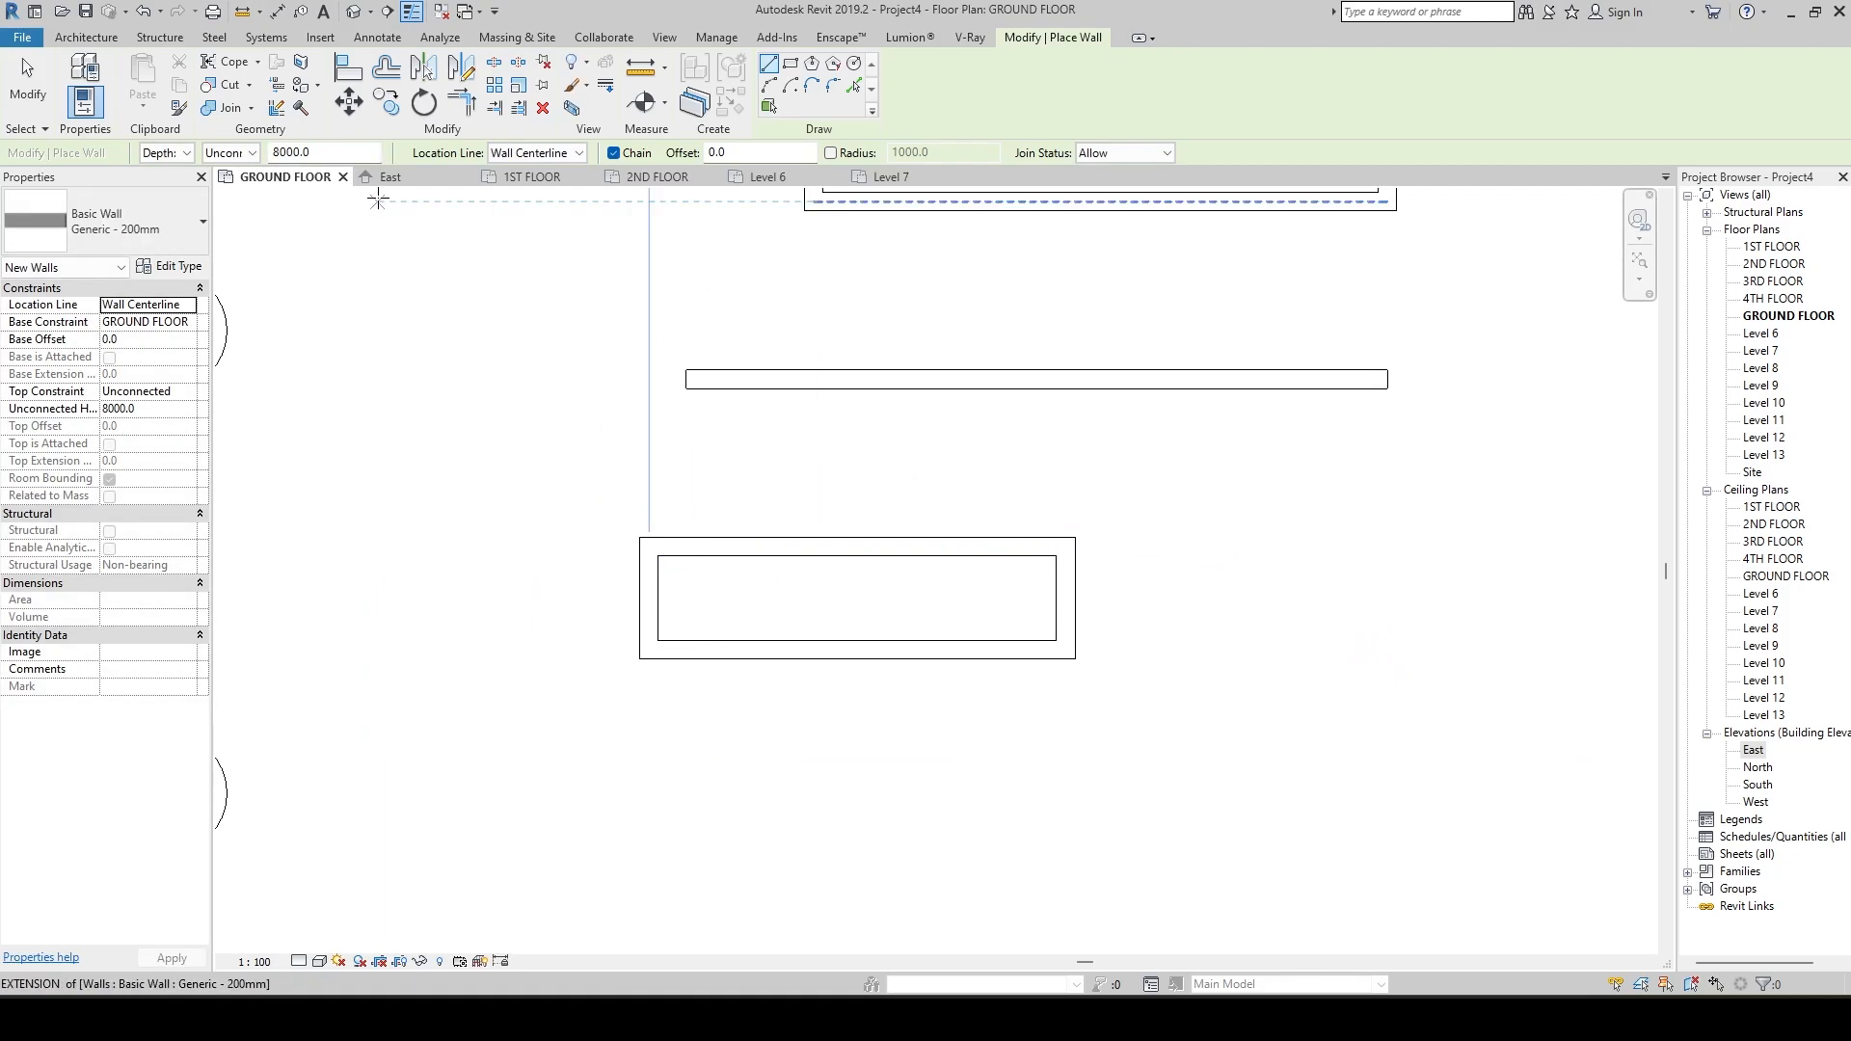
Set the location line to Core Centerline and draw a closed four-wall rectangle about 1600 mm deep, east of the centerline rectangle.
{"action": "left_click", "coordinate": [559, 154]}
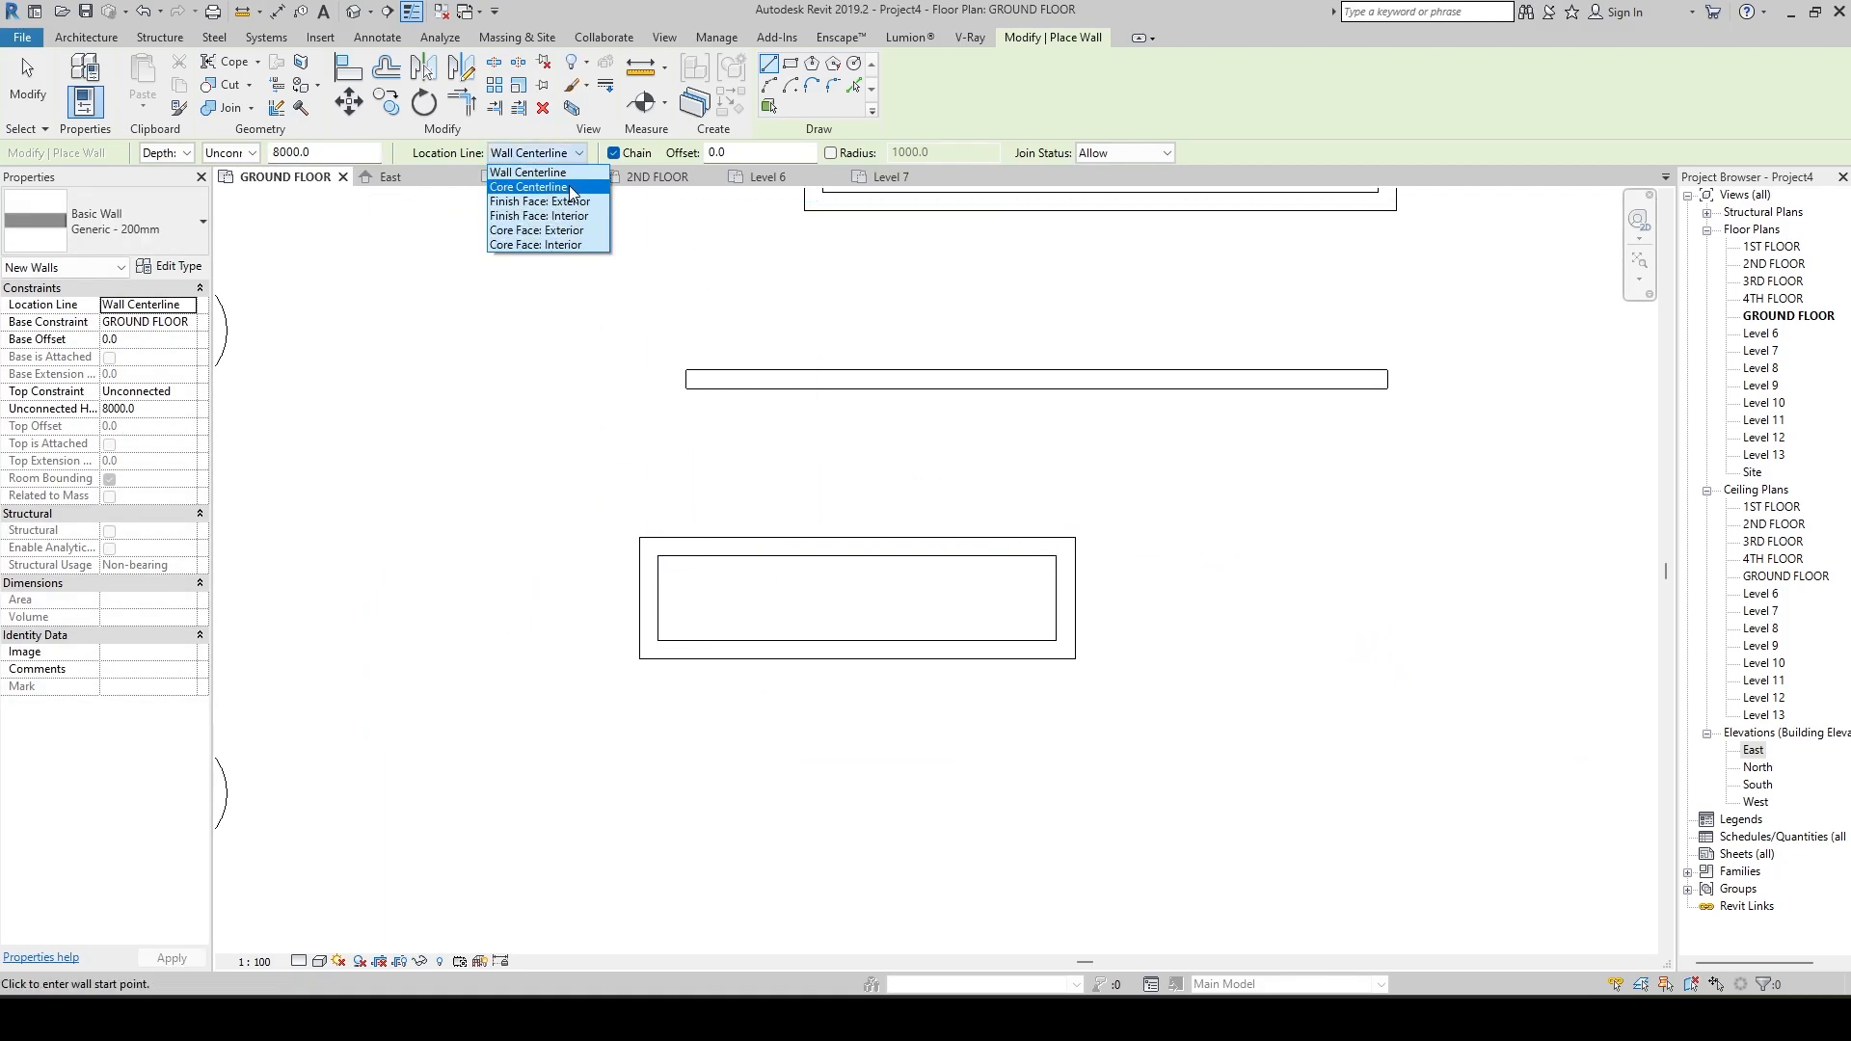
{"action": "left_click", "coordinate": [540, 187]}
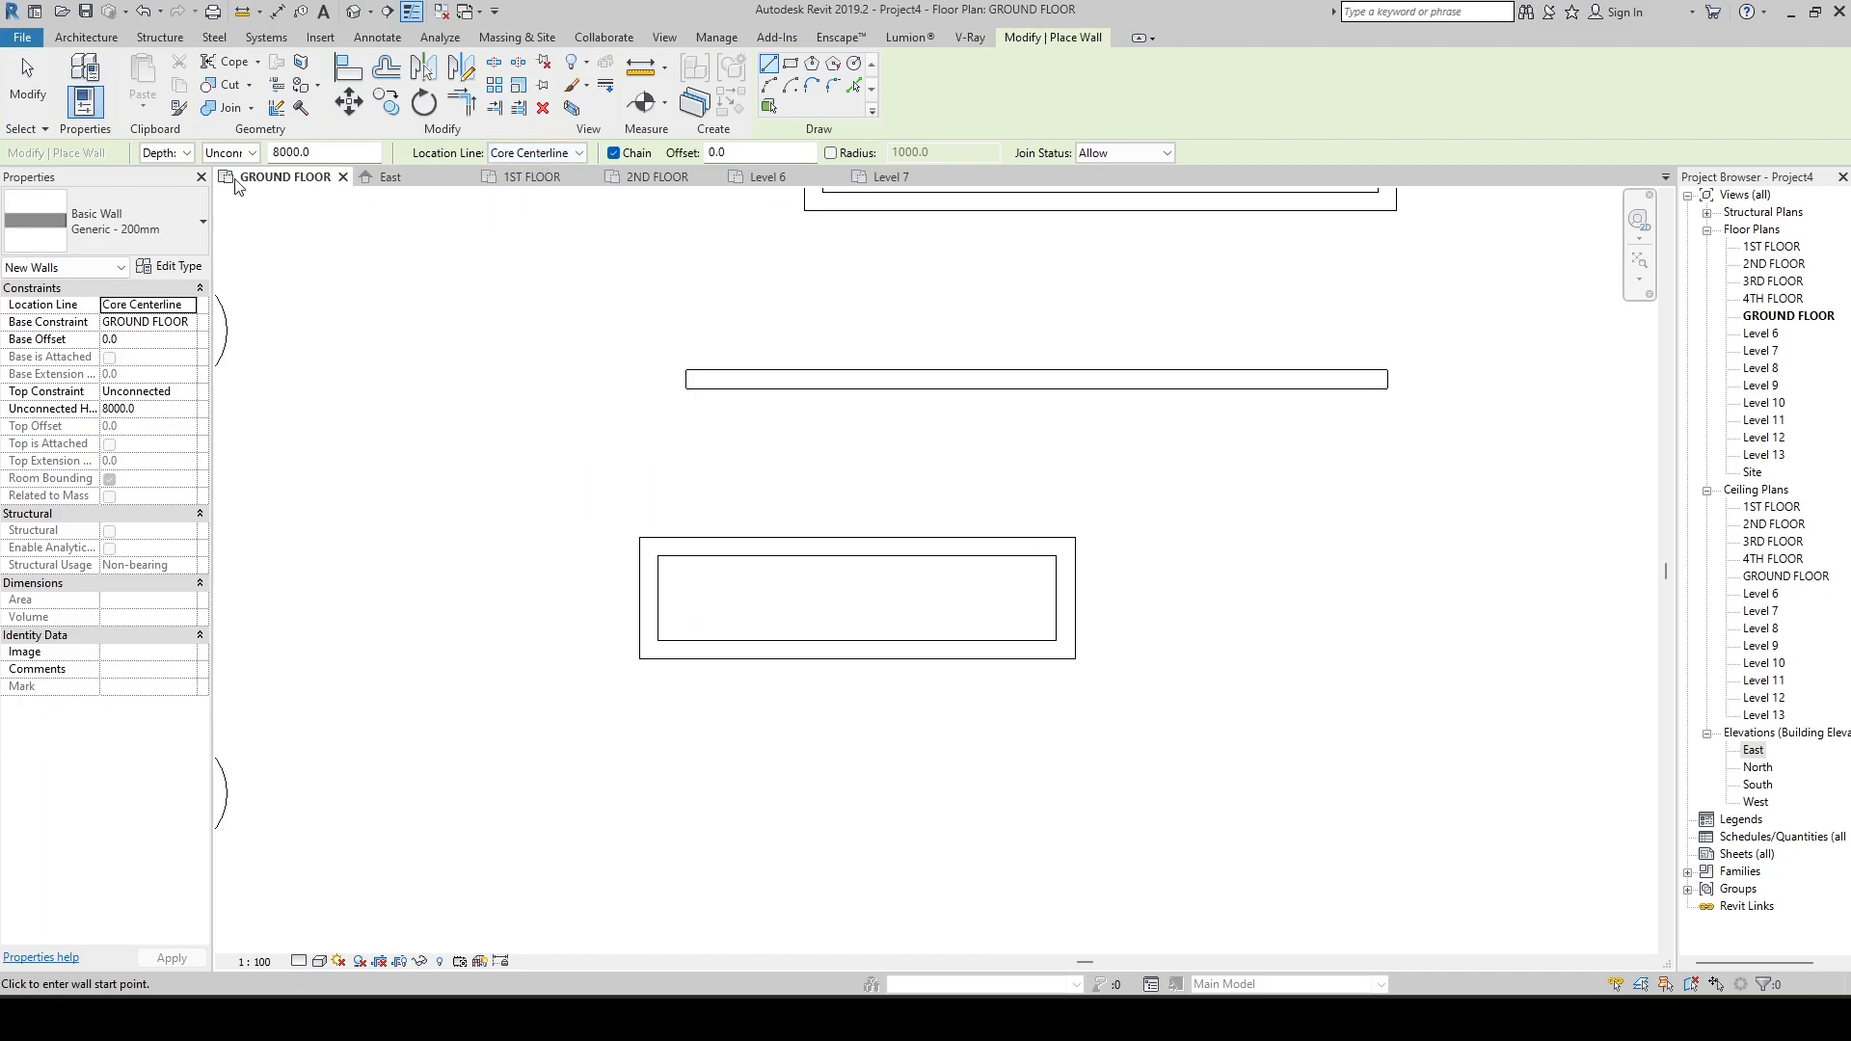
{"action": "middle_click_drag", "start_coordinate": [590, 231], "coordinate": [580, 200]}
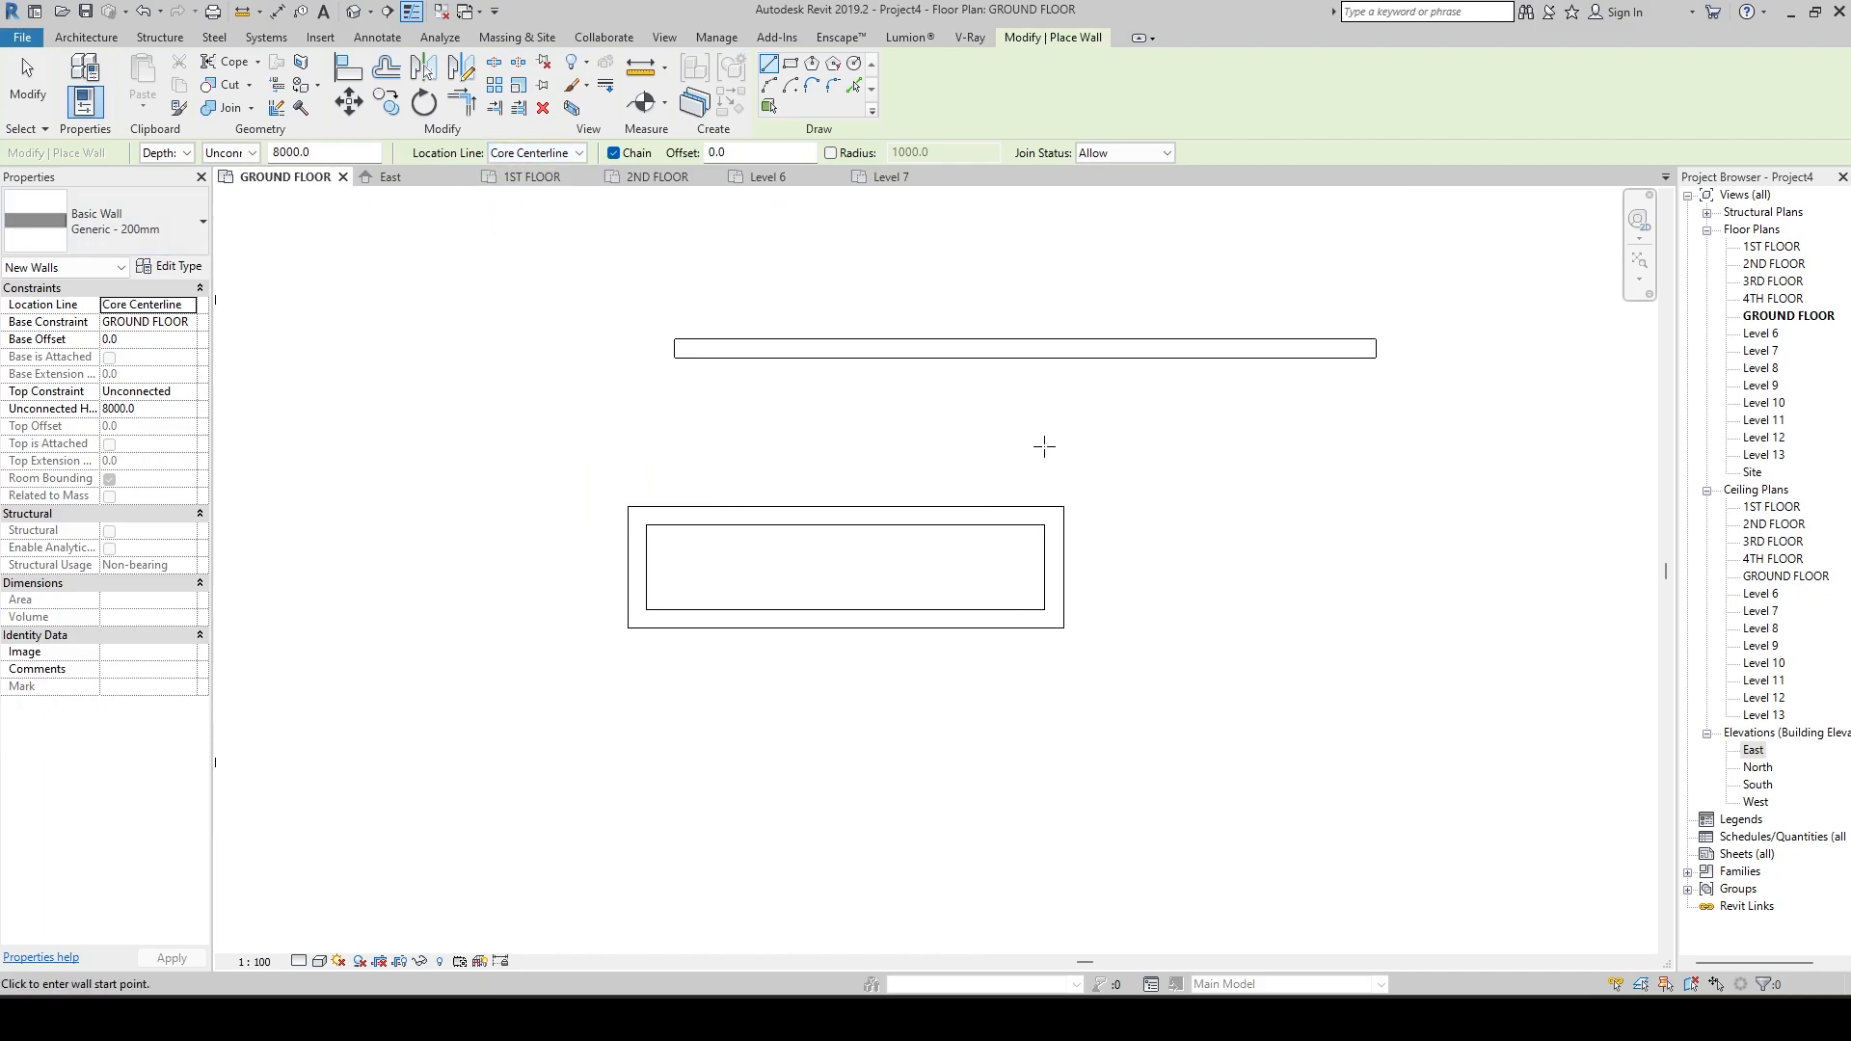
{"action": "middle_click_drag", "start_coordinate": [1044, 446], "coordinate": [750, 371]}
{"action": "left_click", "coordinate": [937, 418]}
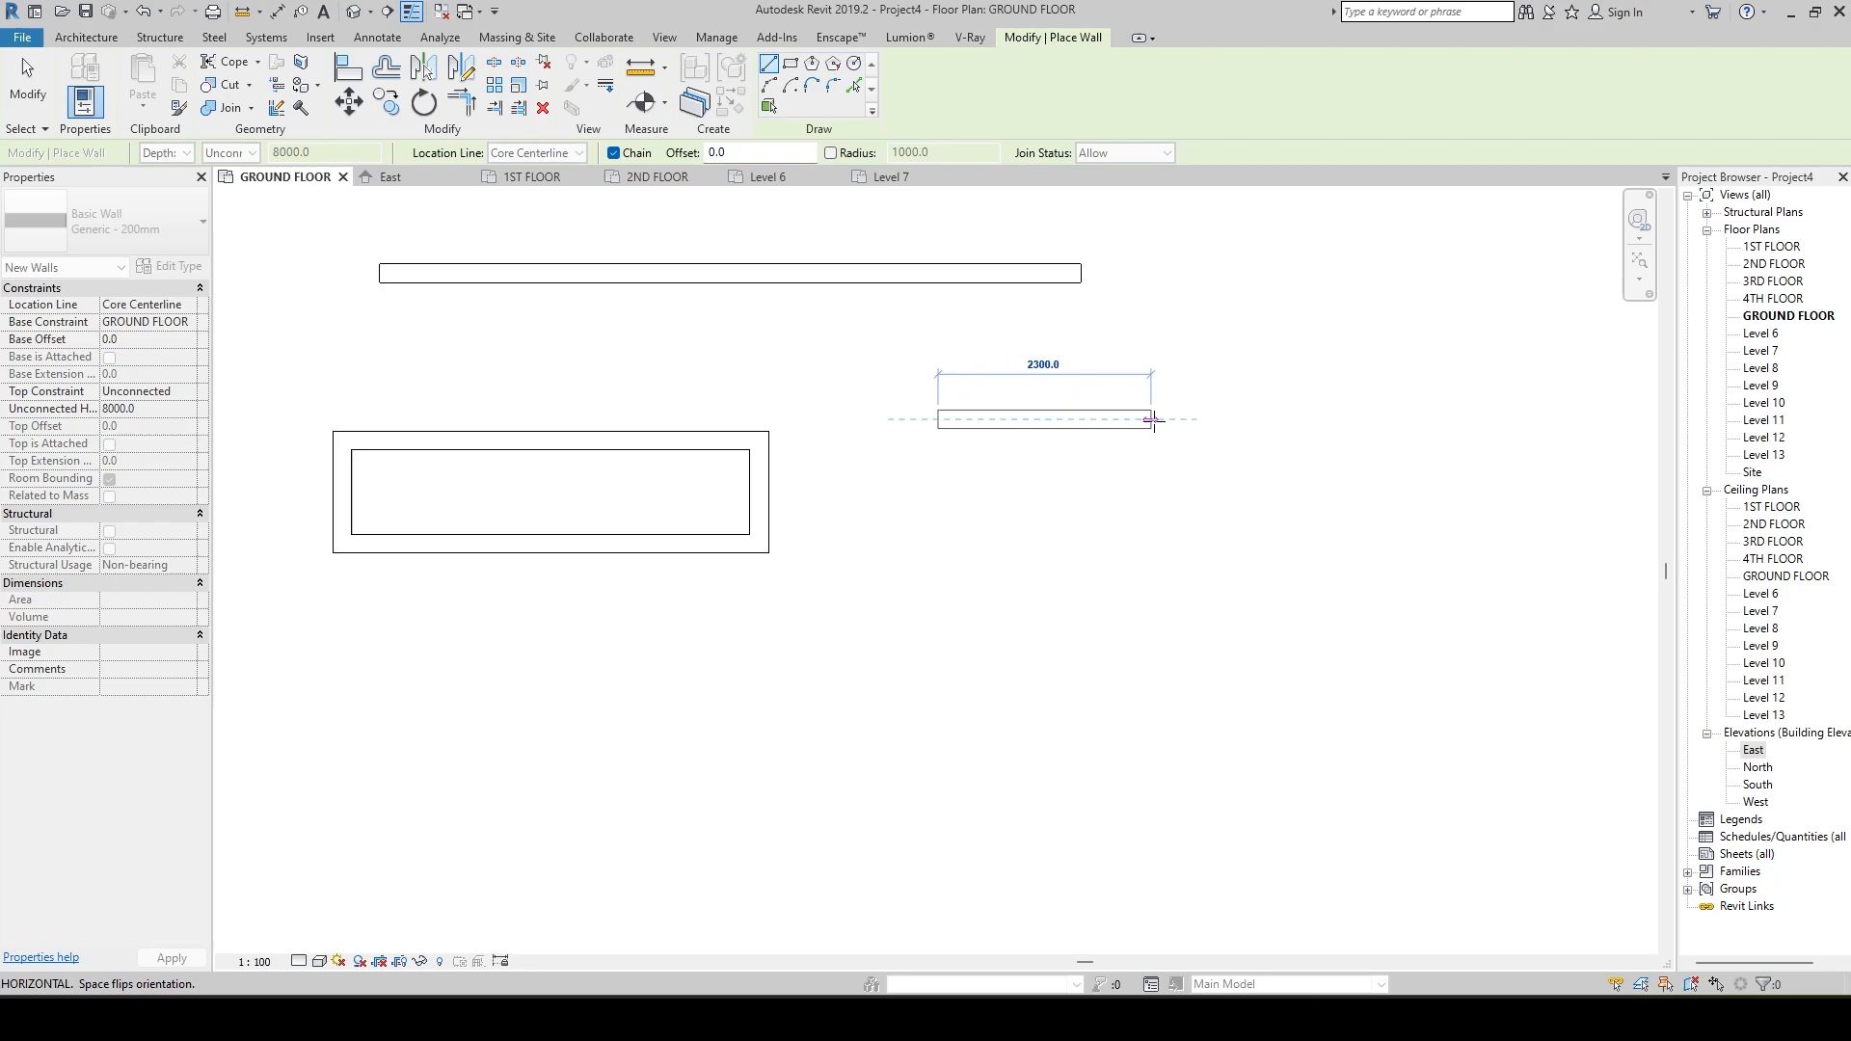
{"action": "left_click", "coordinate": [1178, 419]}
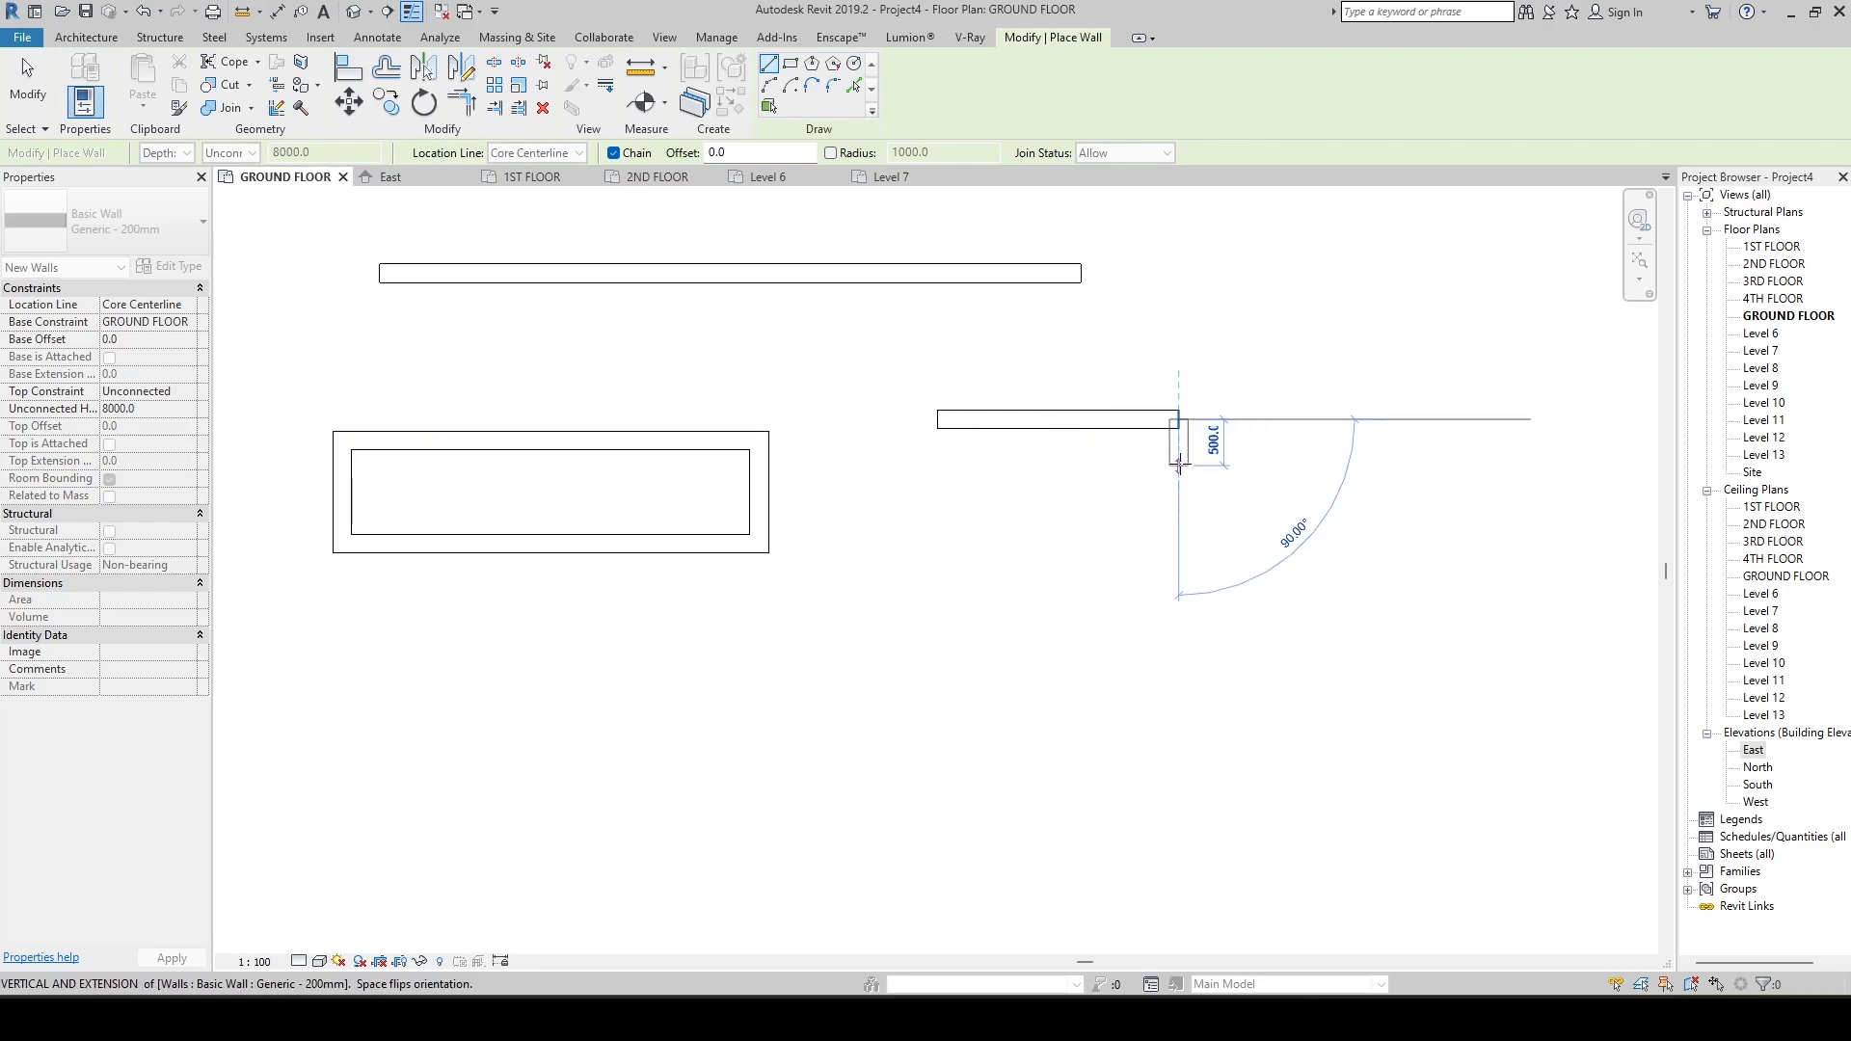
{"action": "left_click", "coordinate": [1180, 568]}
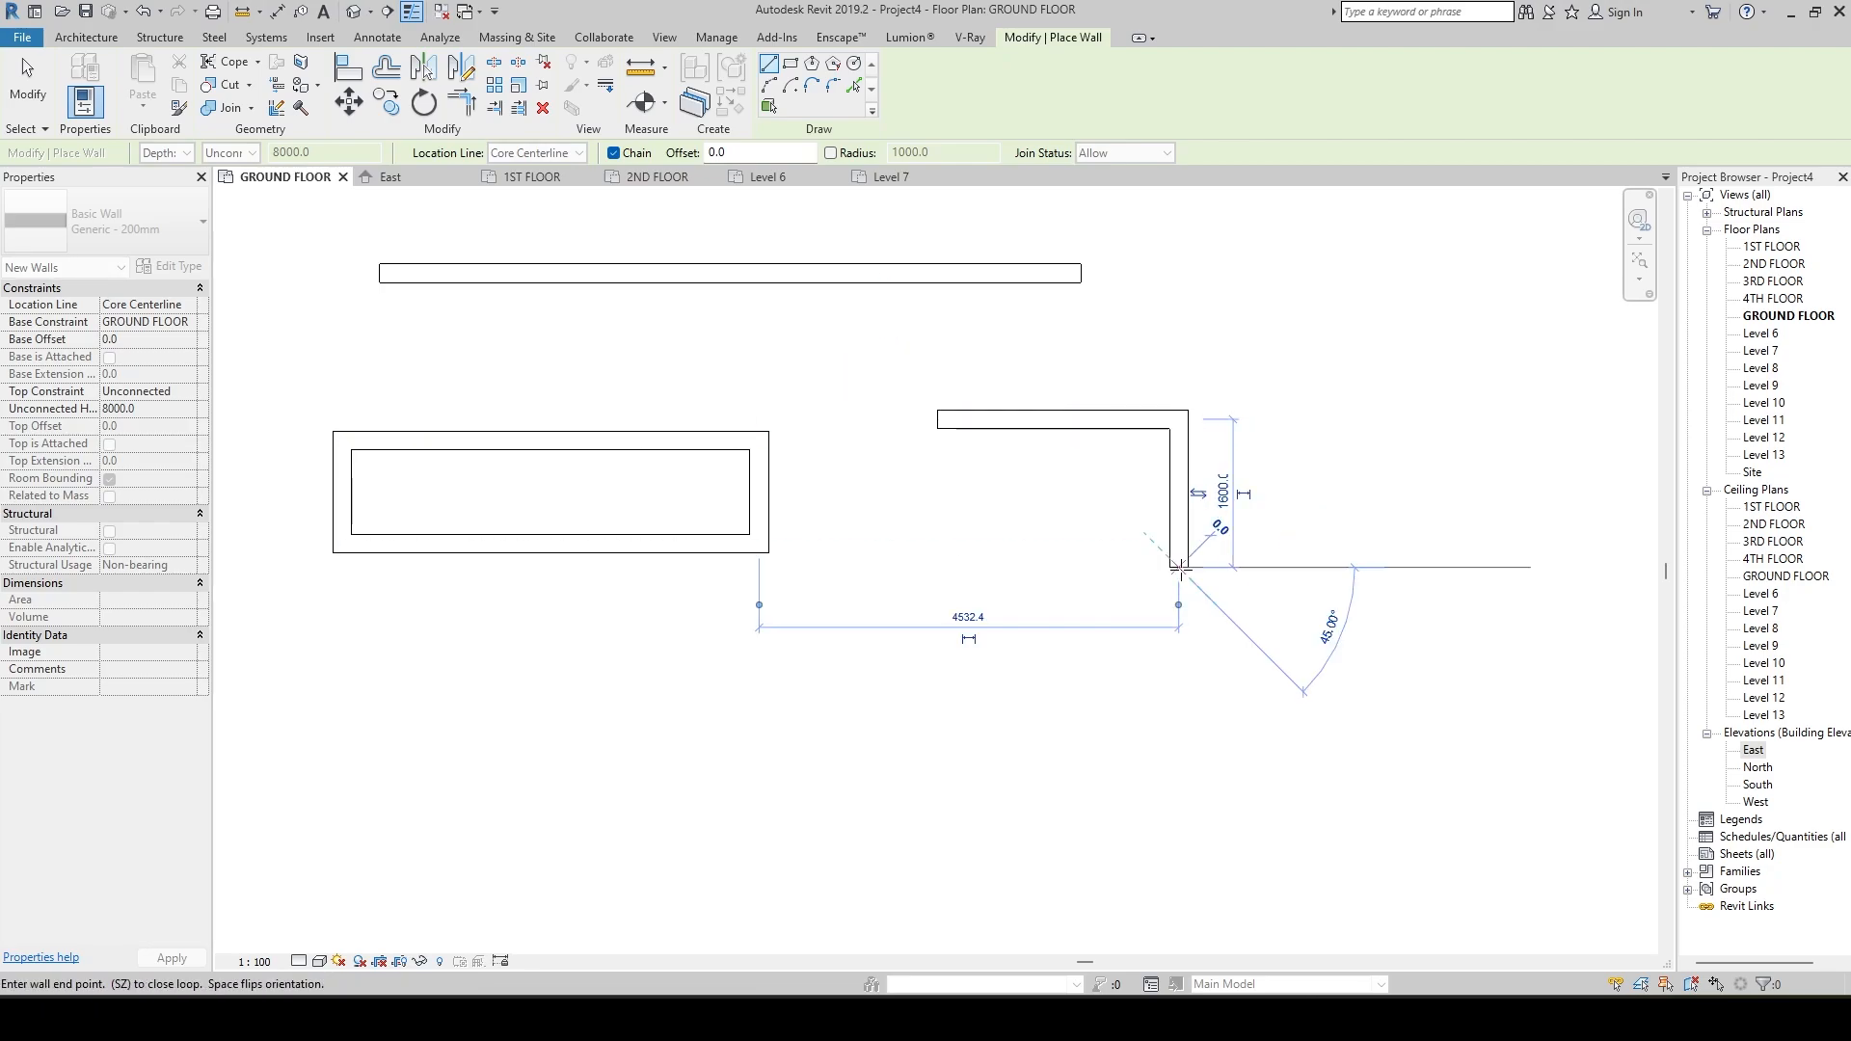
{"action": "left_click", "coordinate": [937, 568]}
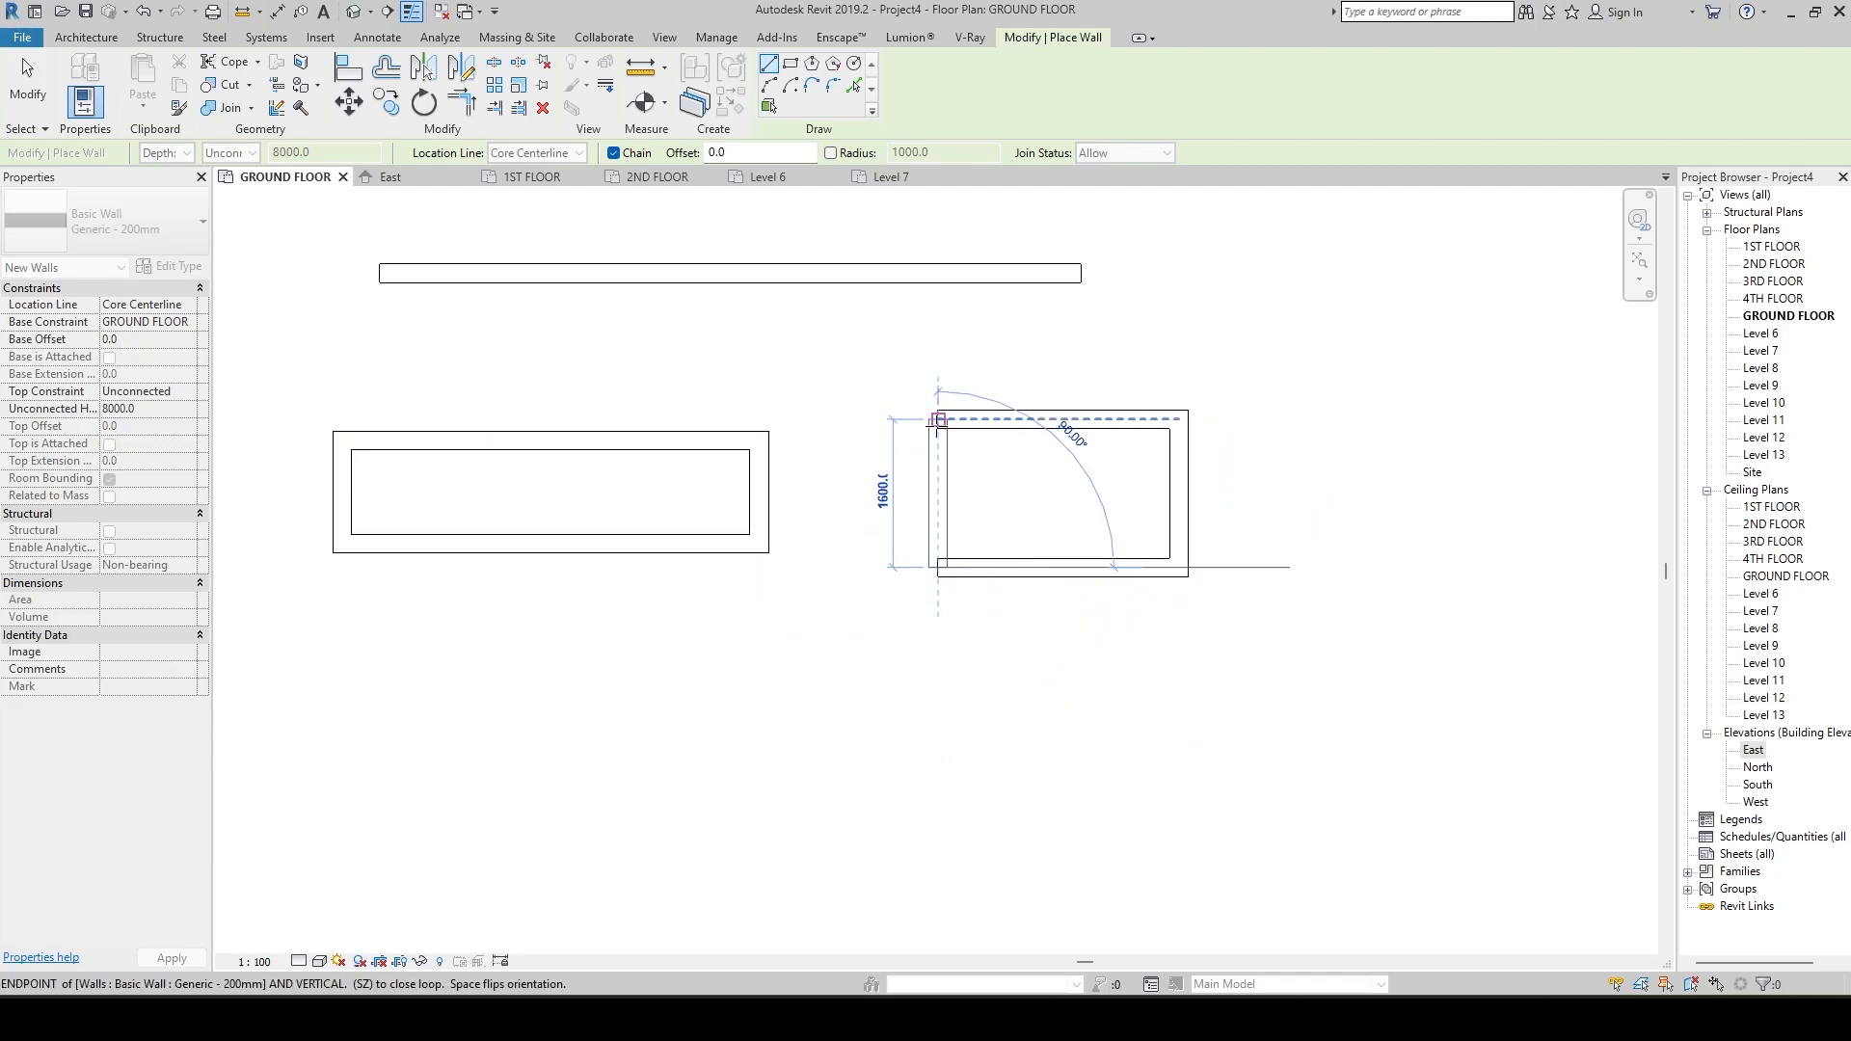
{"action": "left_click", "coordinate": [937, 419]}
{"action": "scroll", "coordinate": [969, 467], "scroll_direction": "up", "scroll_amount": 3}
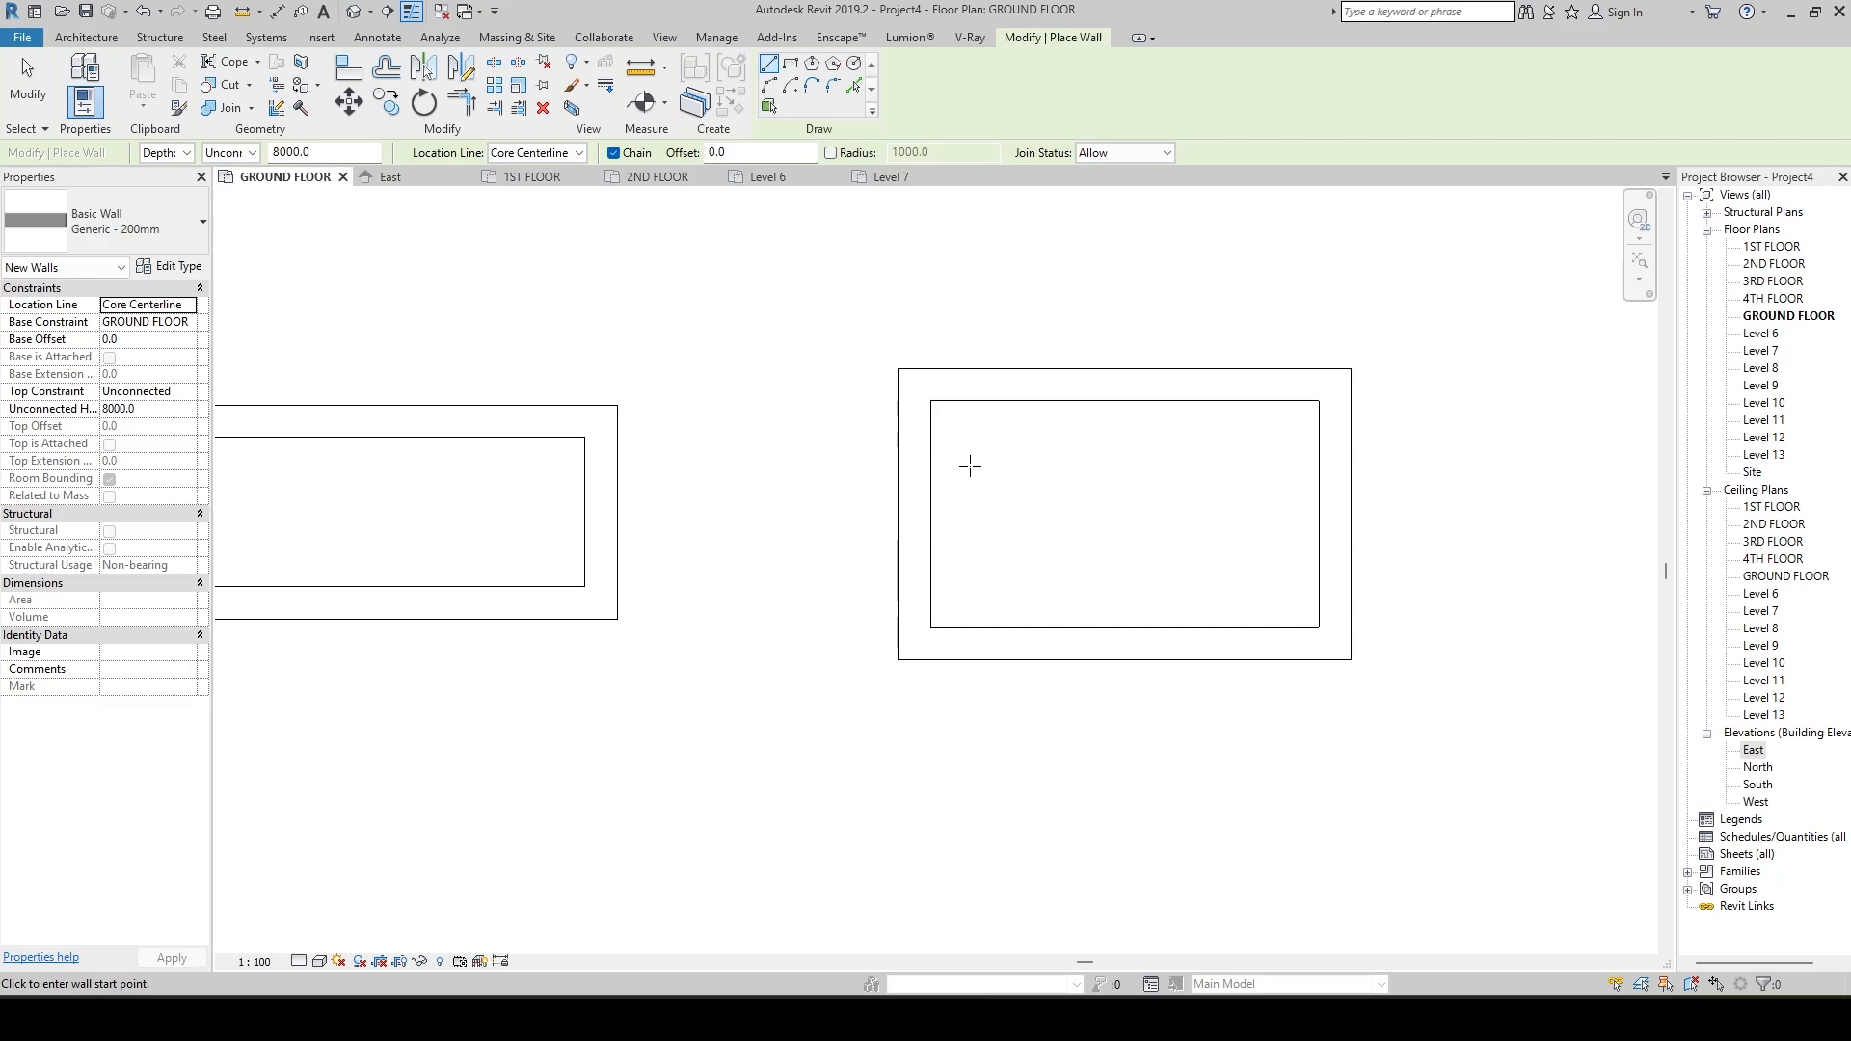
Set the location line to Finish Face: Exterior and draw a closed four-wall rectangle, about 2700 by 1100 mm, below the Wall Centerline rectangle.
{"action": "left_click", "coordinate": [578, 154]}
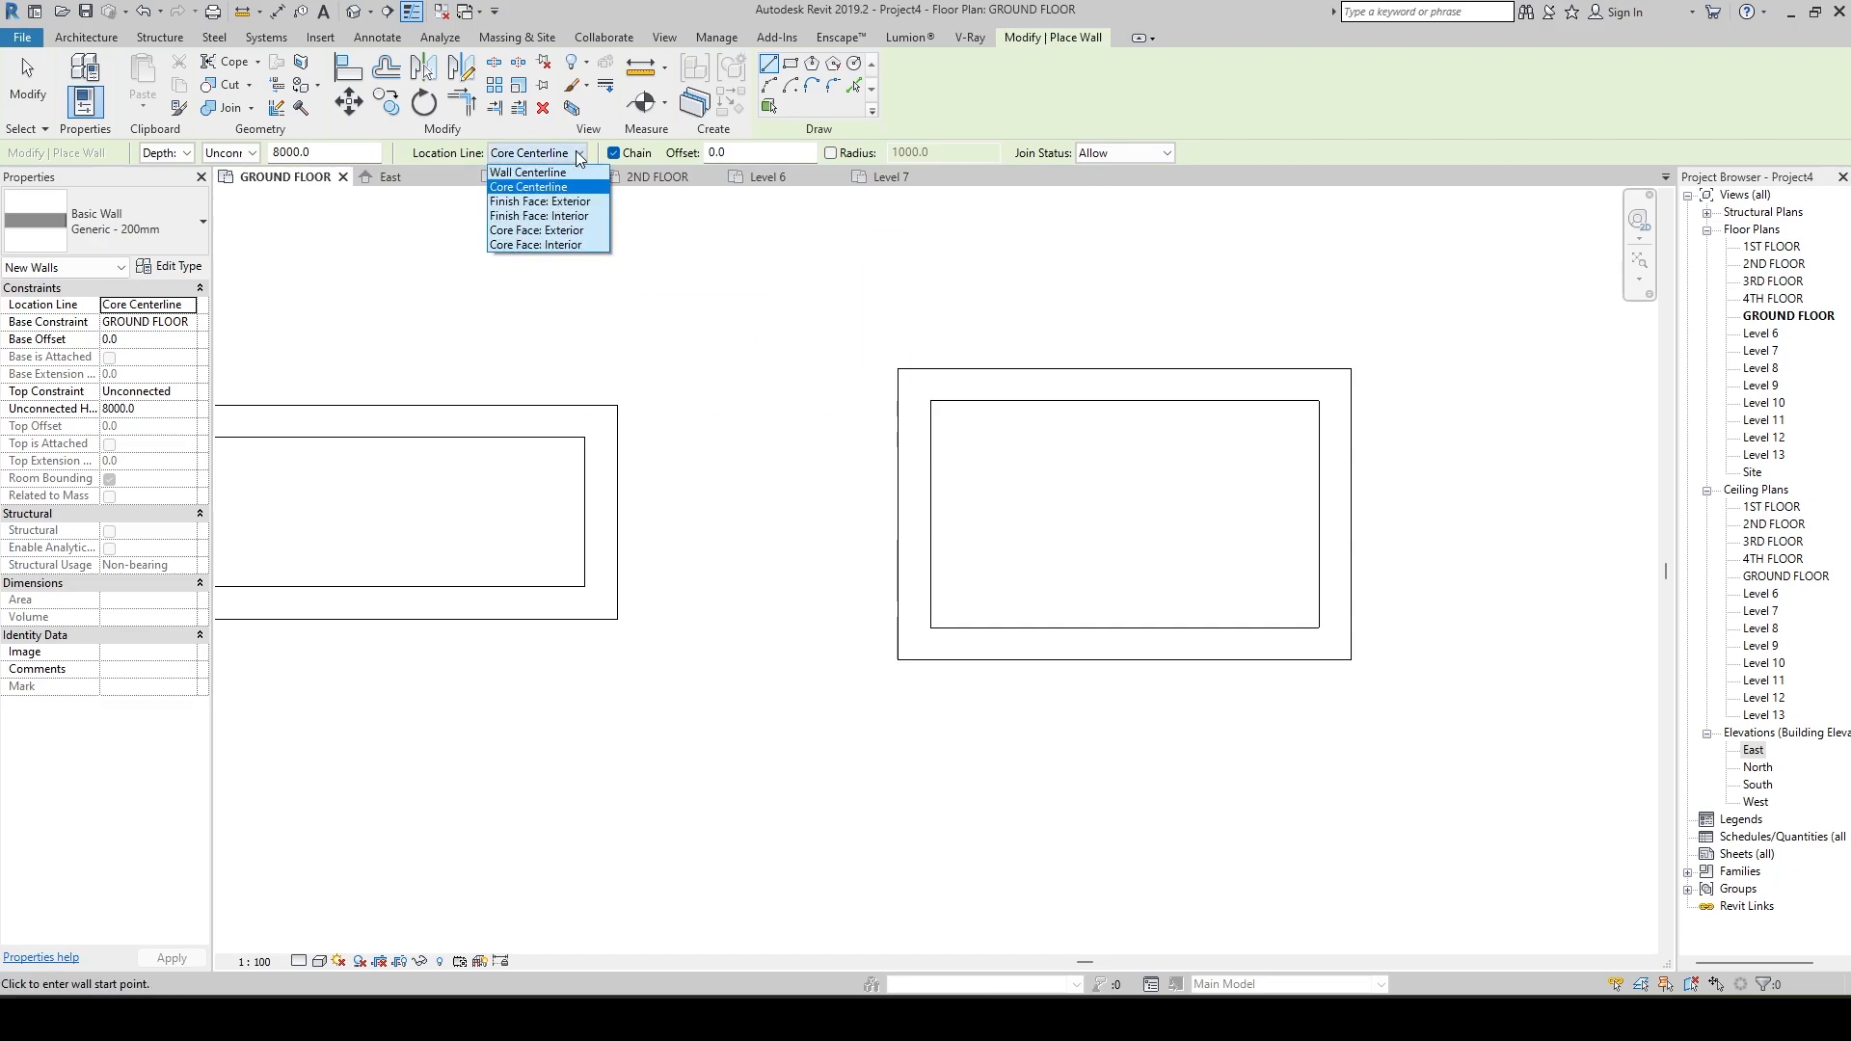
{"action": "left_click", "coordinate": [535, 205]}
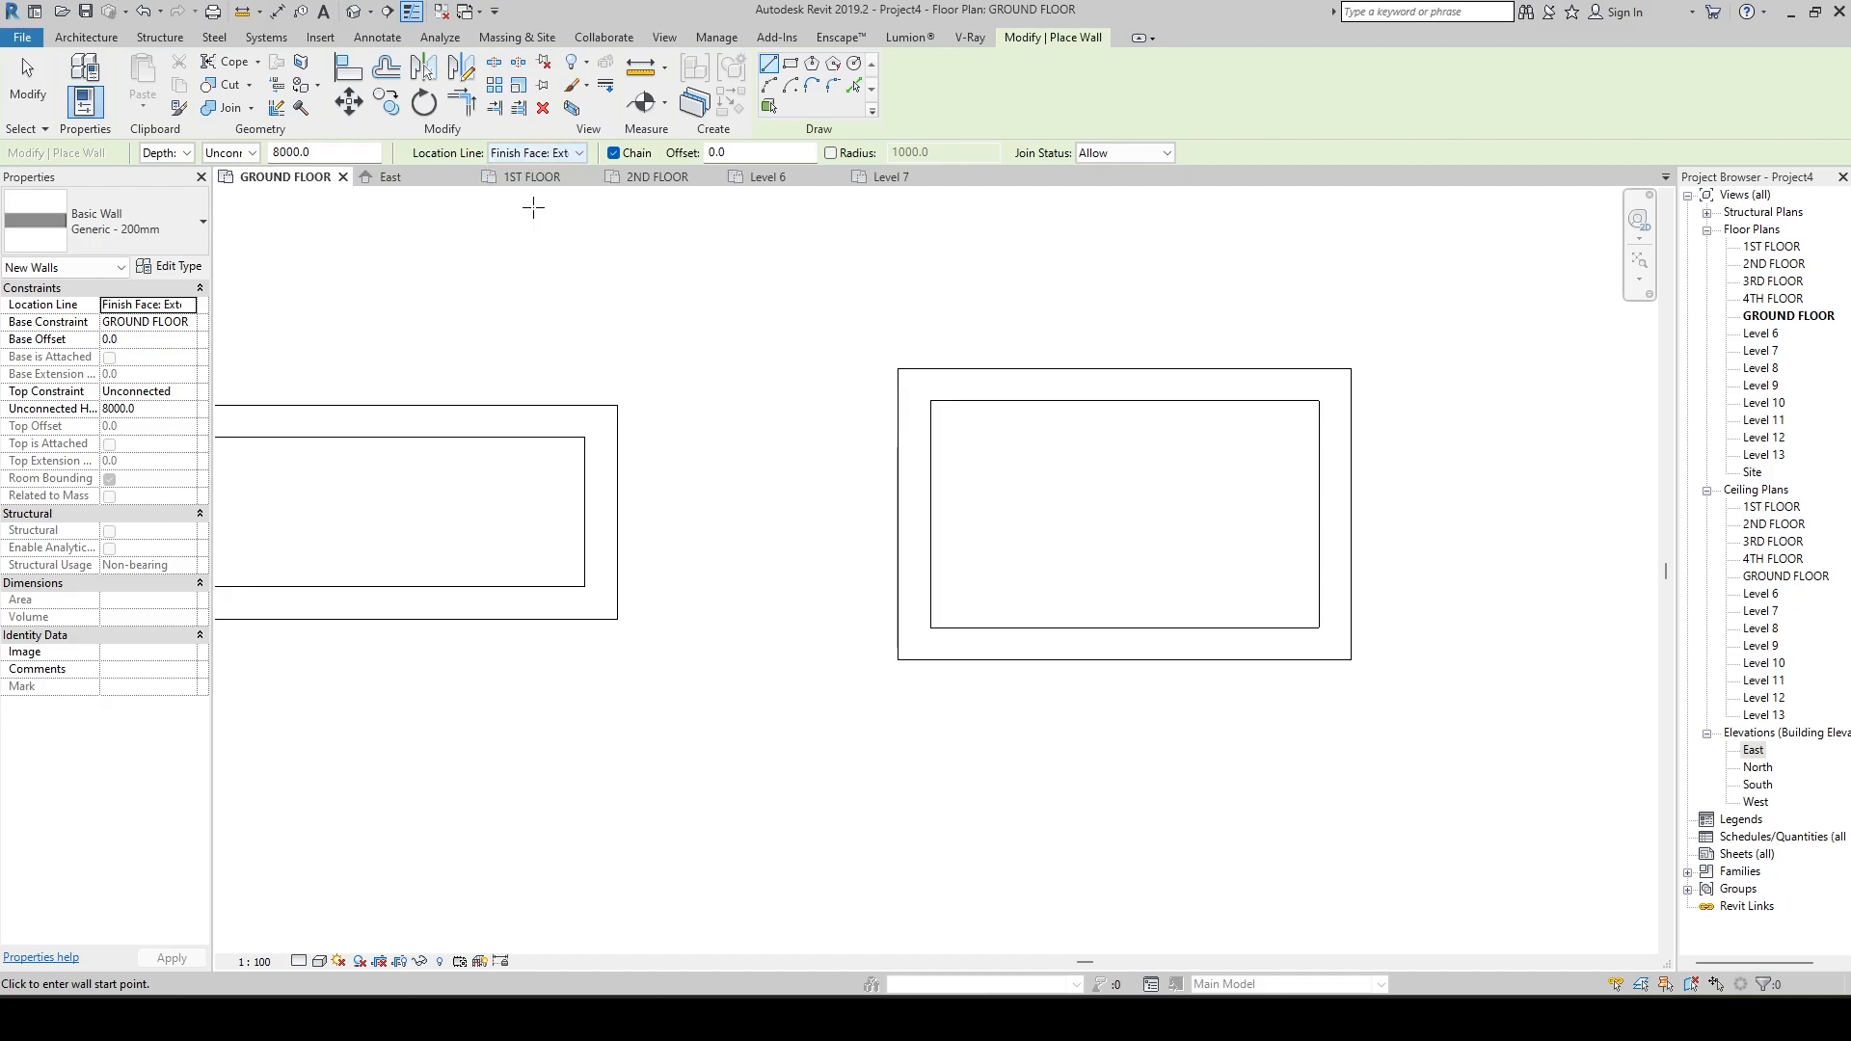
{"action": "scroll", "coordinate": [777, 520], "scroll_direction": "down", "scroll_amount": 2}
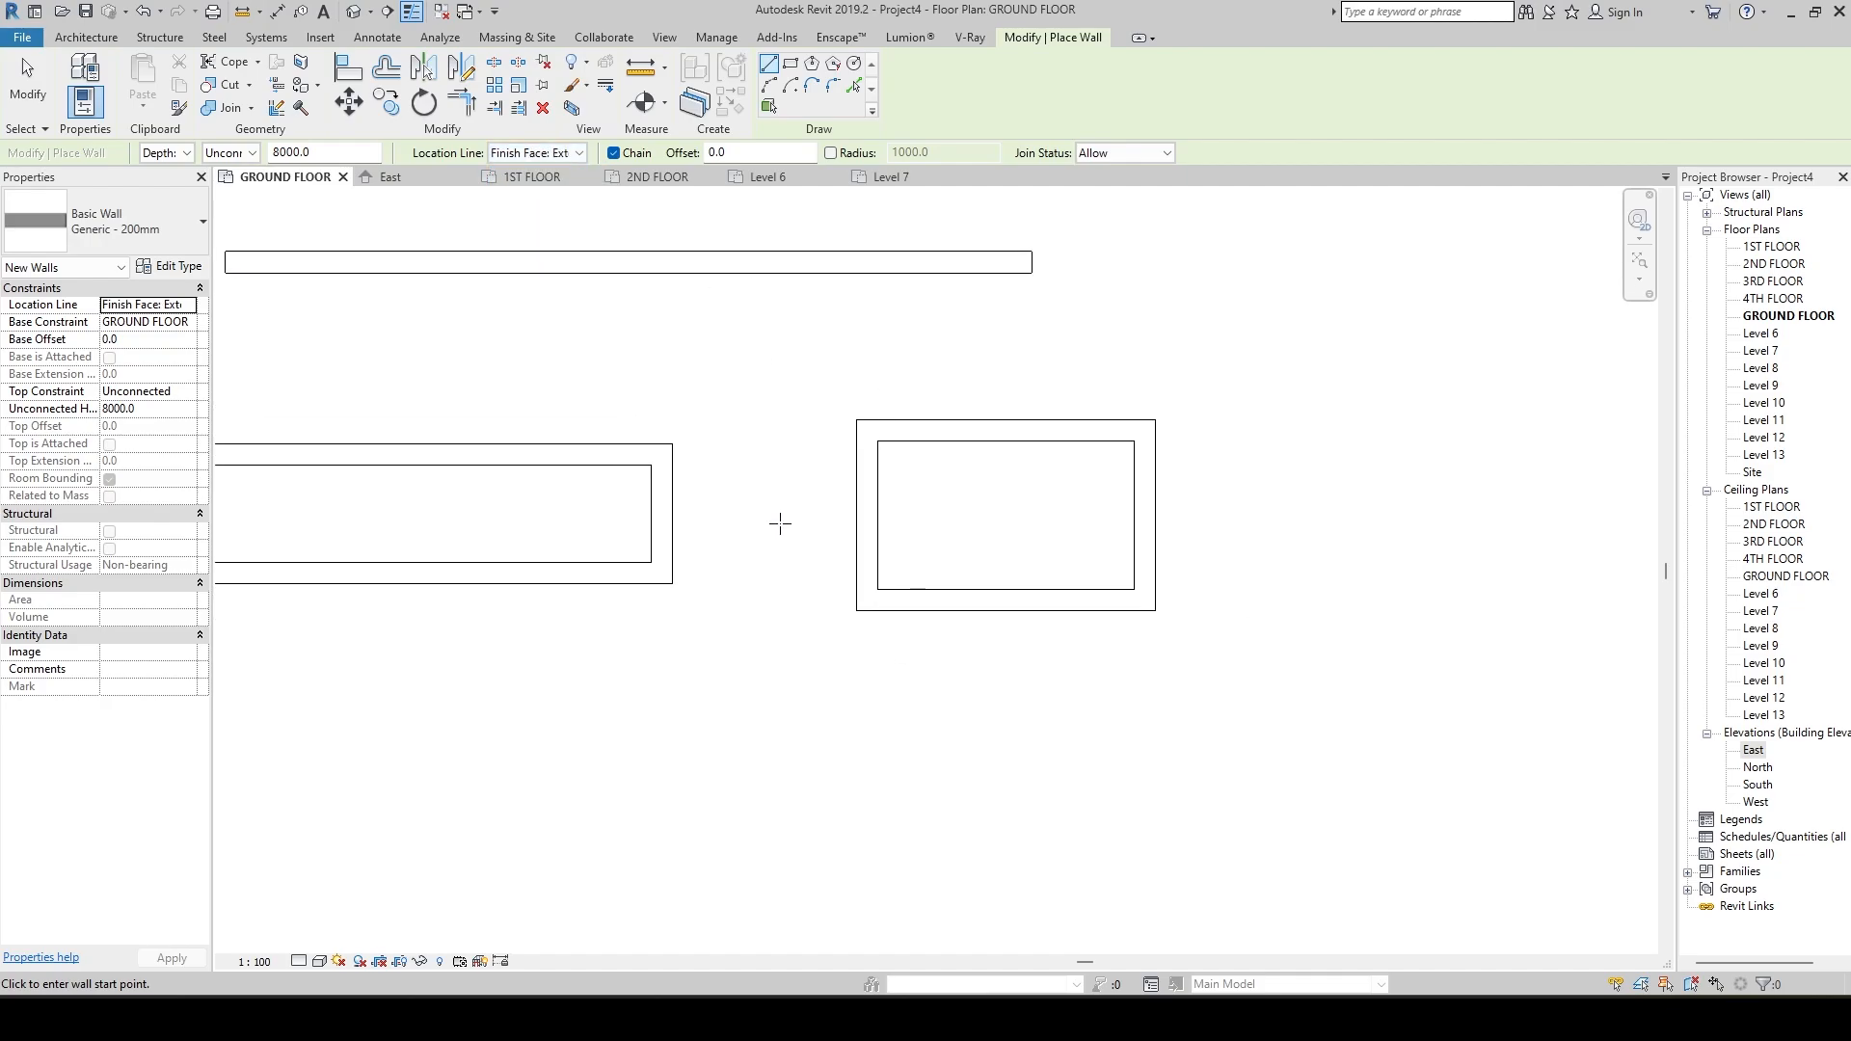
{"action": "left_click", "coordinate": [533, 644]}
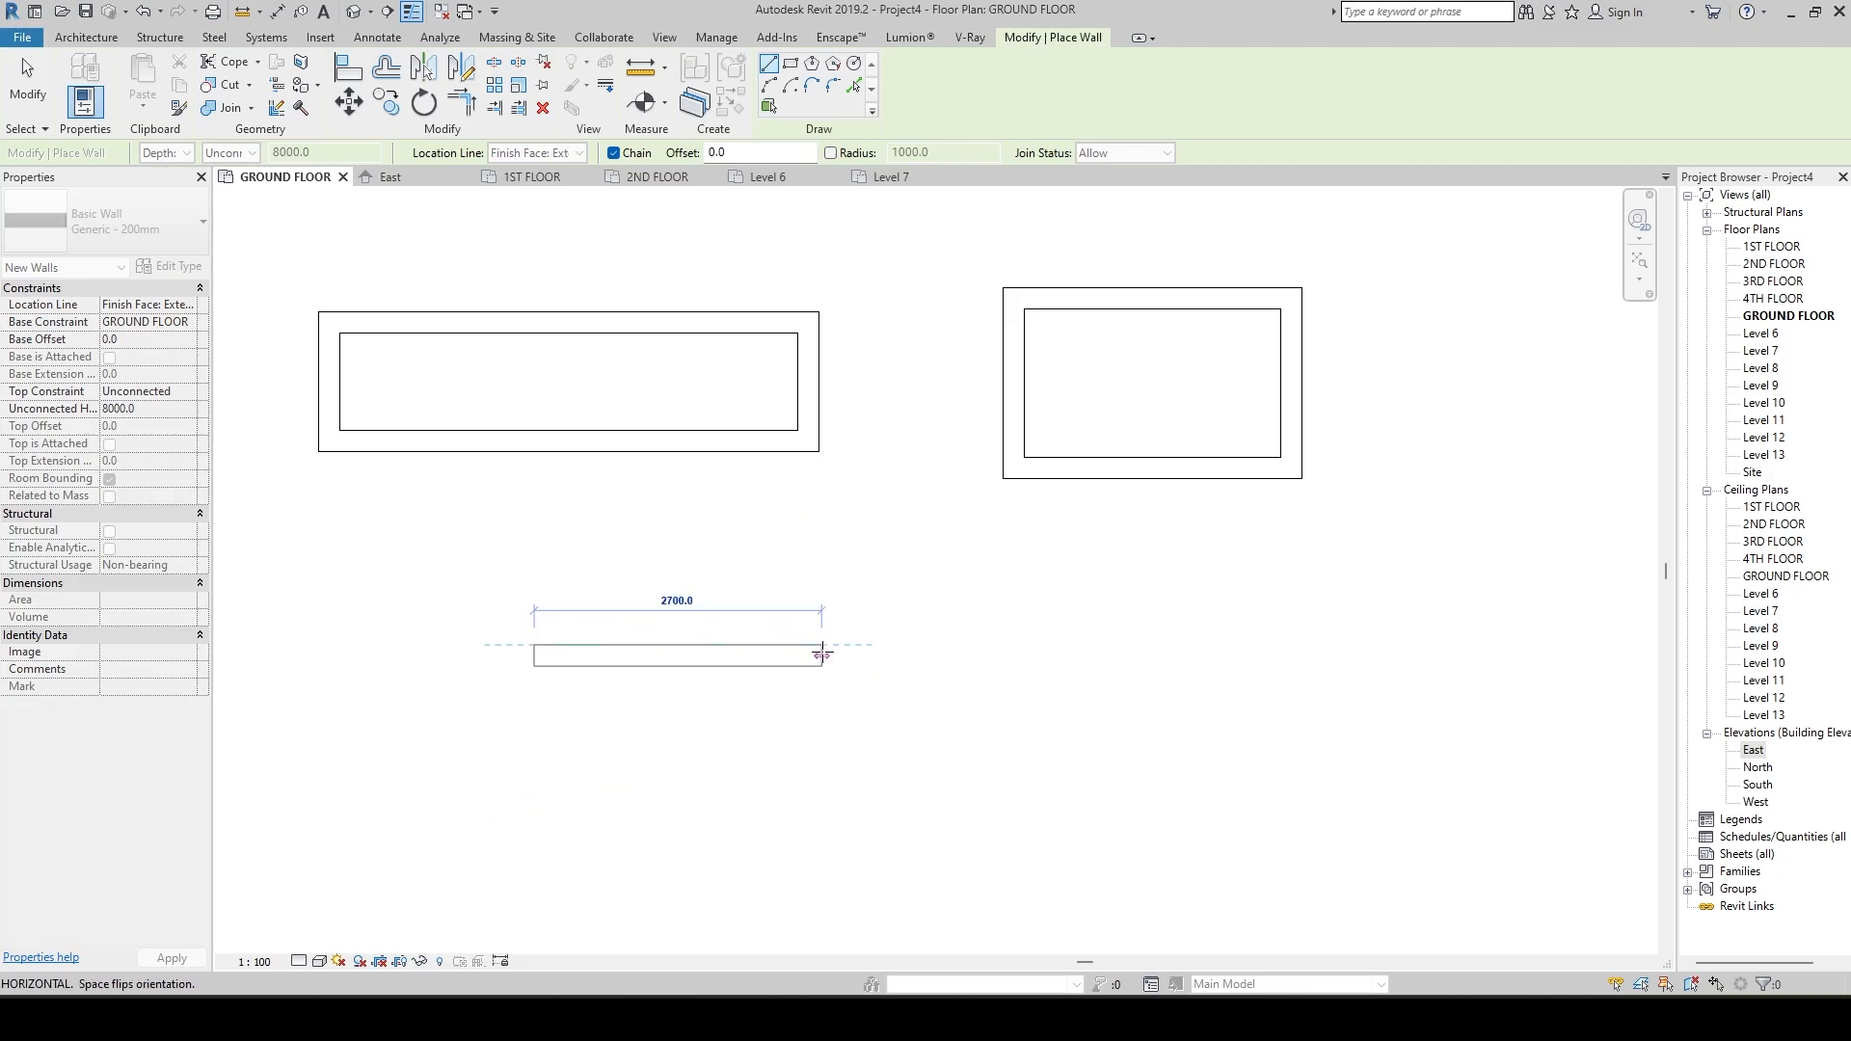
{"action": "left_click", "coordinate": [821, 654]}
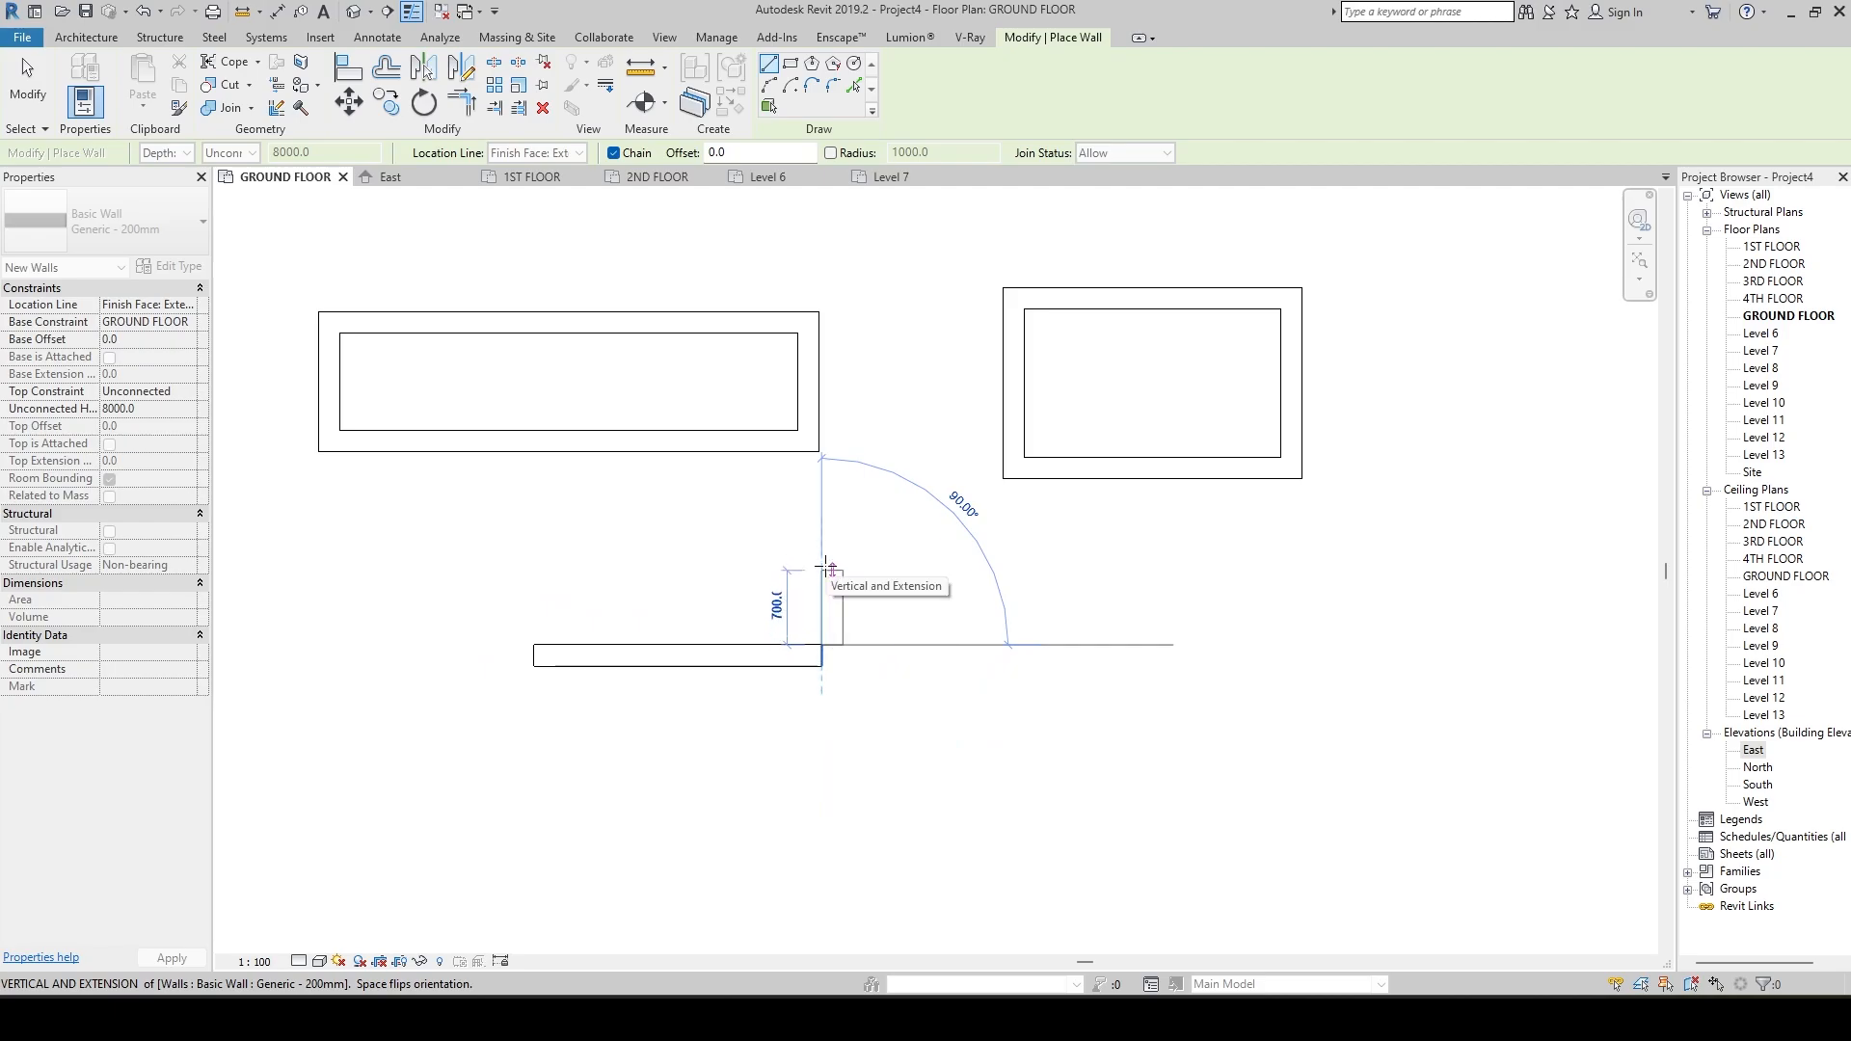
{"action": "left_click", "coordinate": [822, 527]}
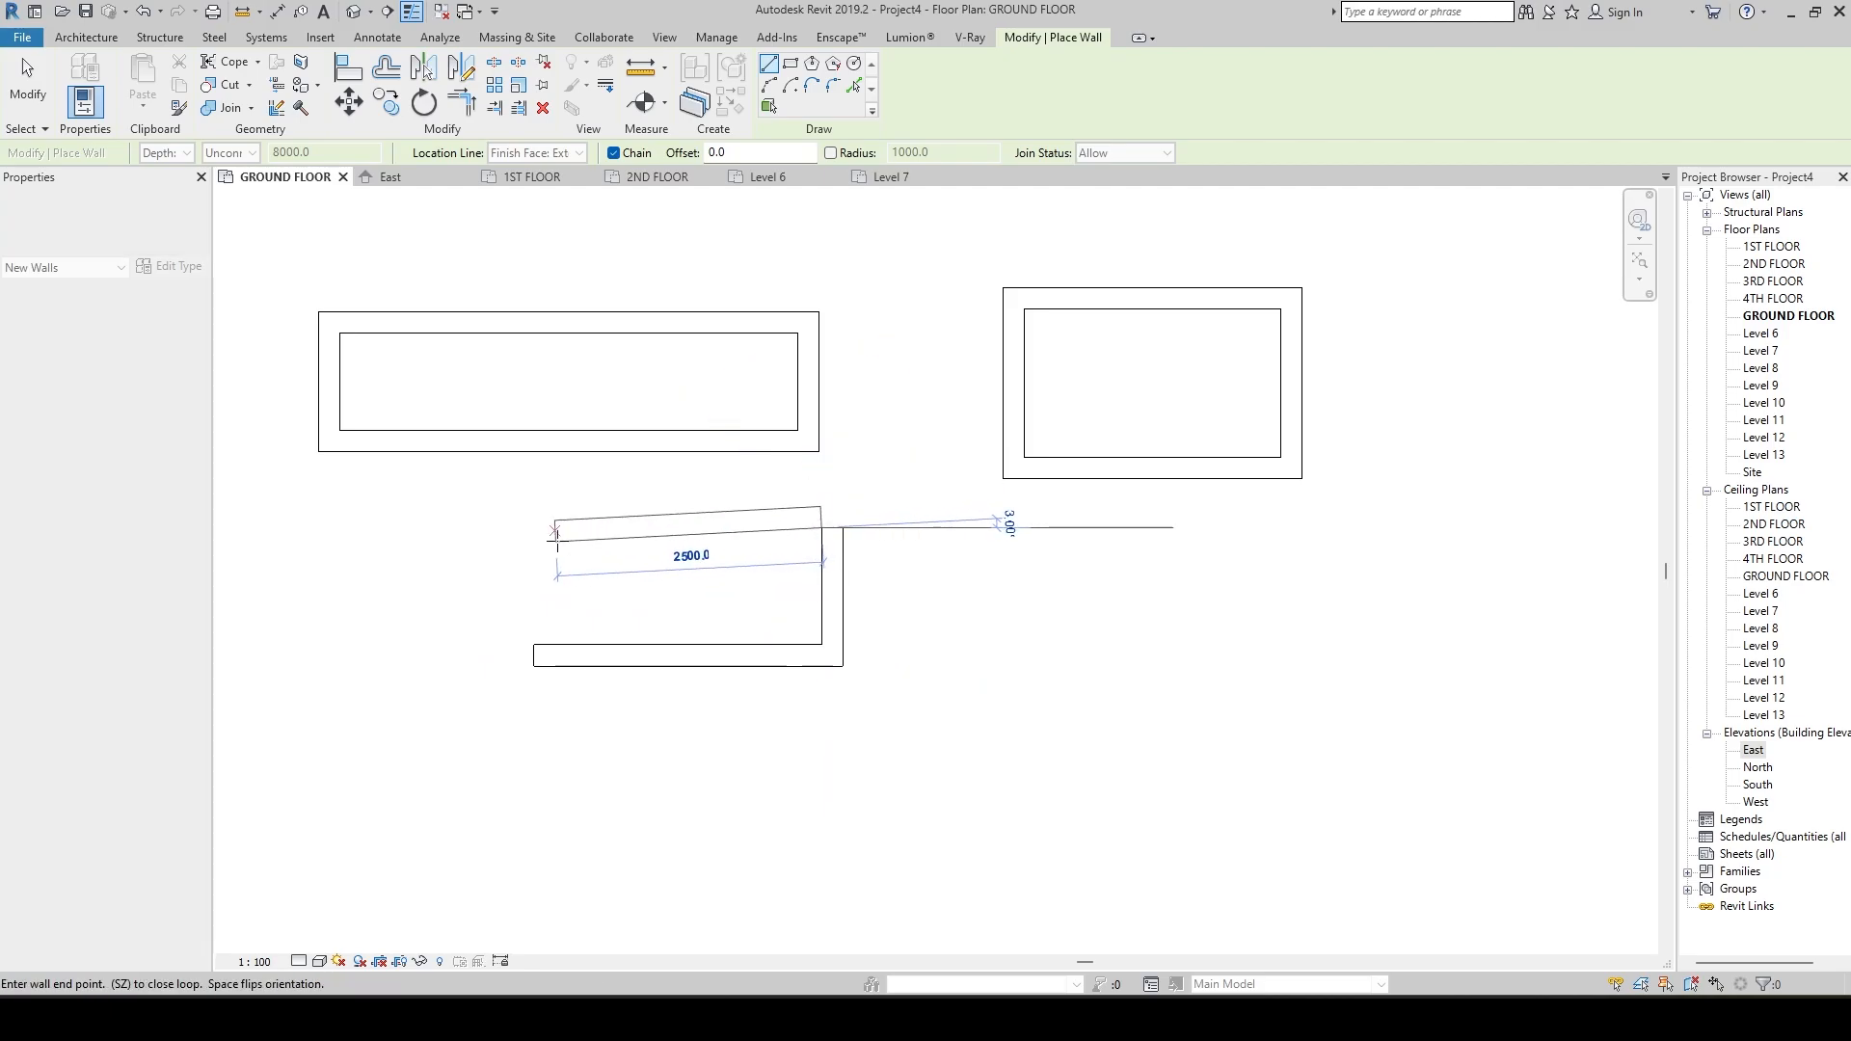
{"action": "left_click", "coordinate": [535, 528]}
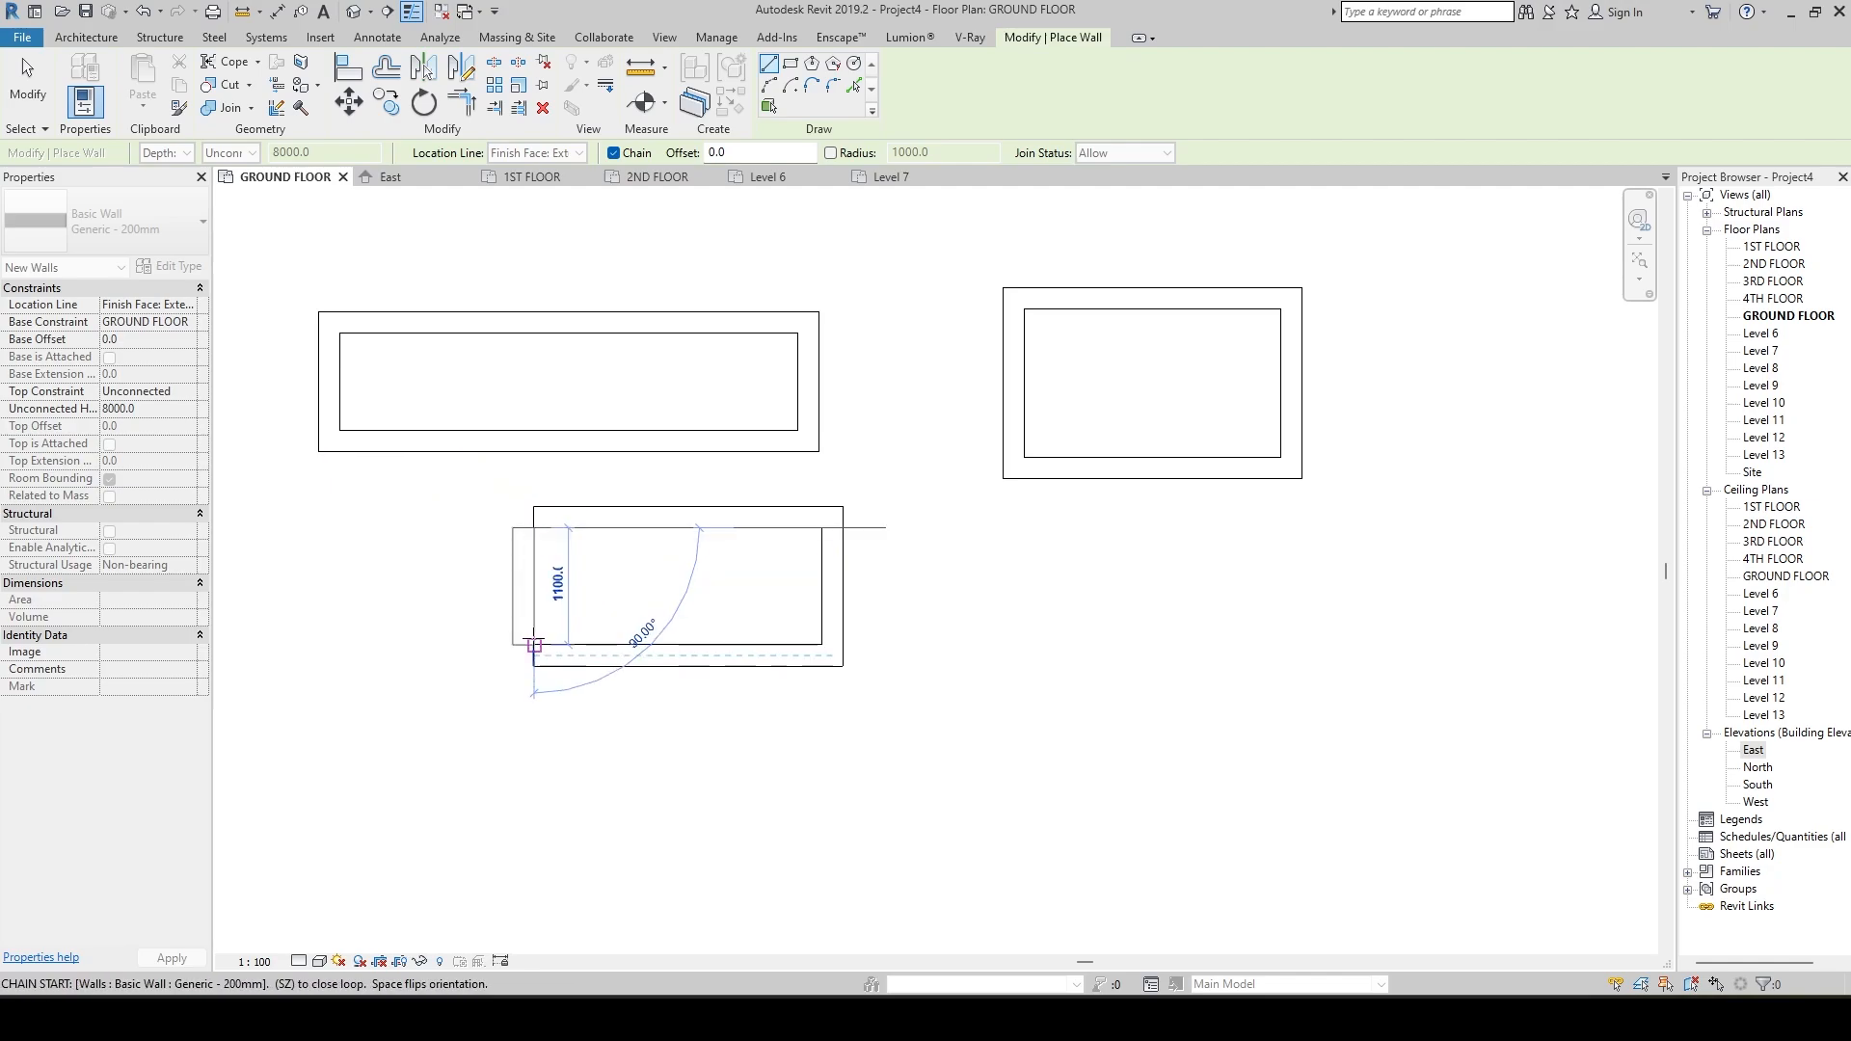
Set the location line to Finish Face: Interior and draw a closed four-wall rectangle about 1200 mm deep below the Core Centerline rectangle.
{"action": "left_click", "coordinate": [538, 152]}
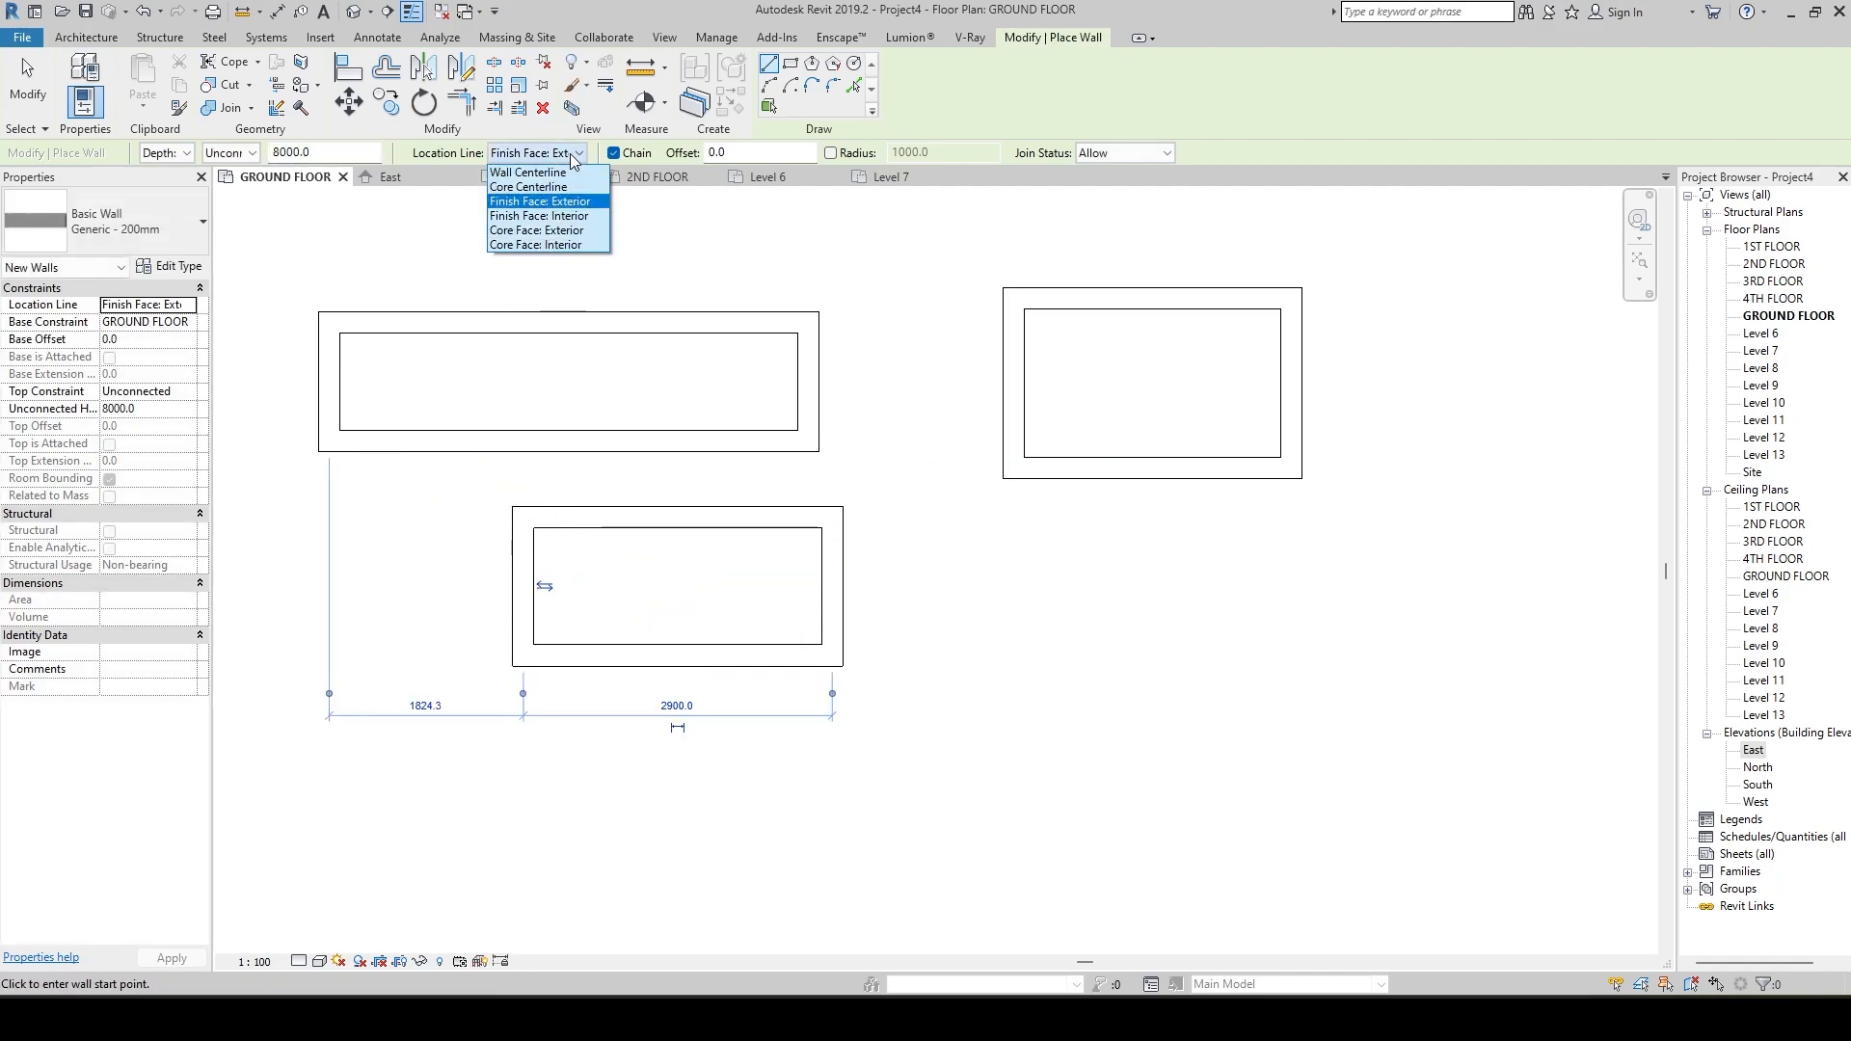
{"action": "left_click", "coordinate": [576, 224]}
{"action": "left_click", "coordinate": [985, 589]}
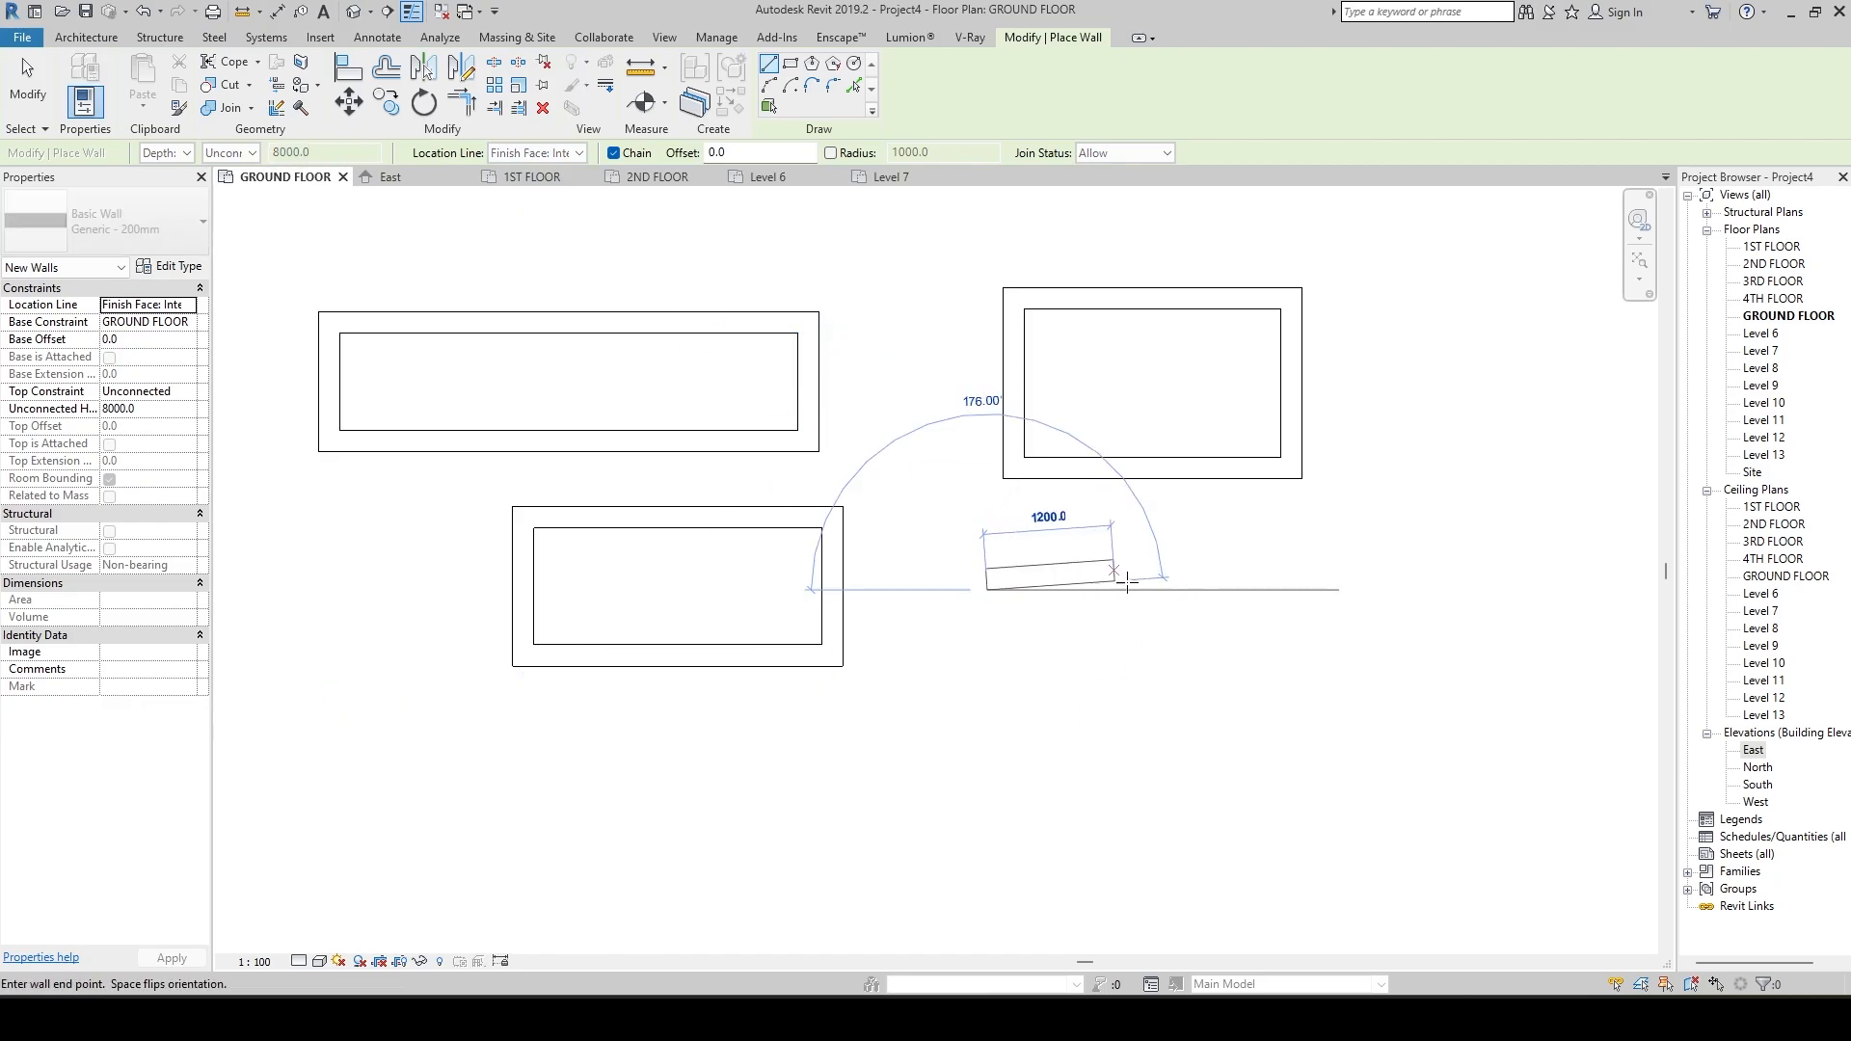
{"action": "left_click", "coordinate": [1243, 589]}
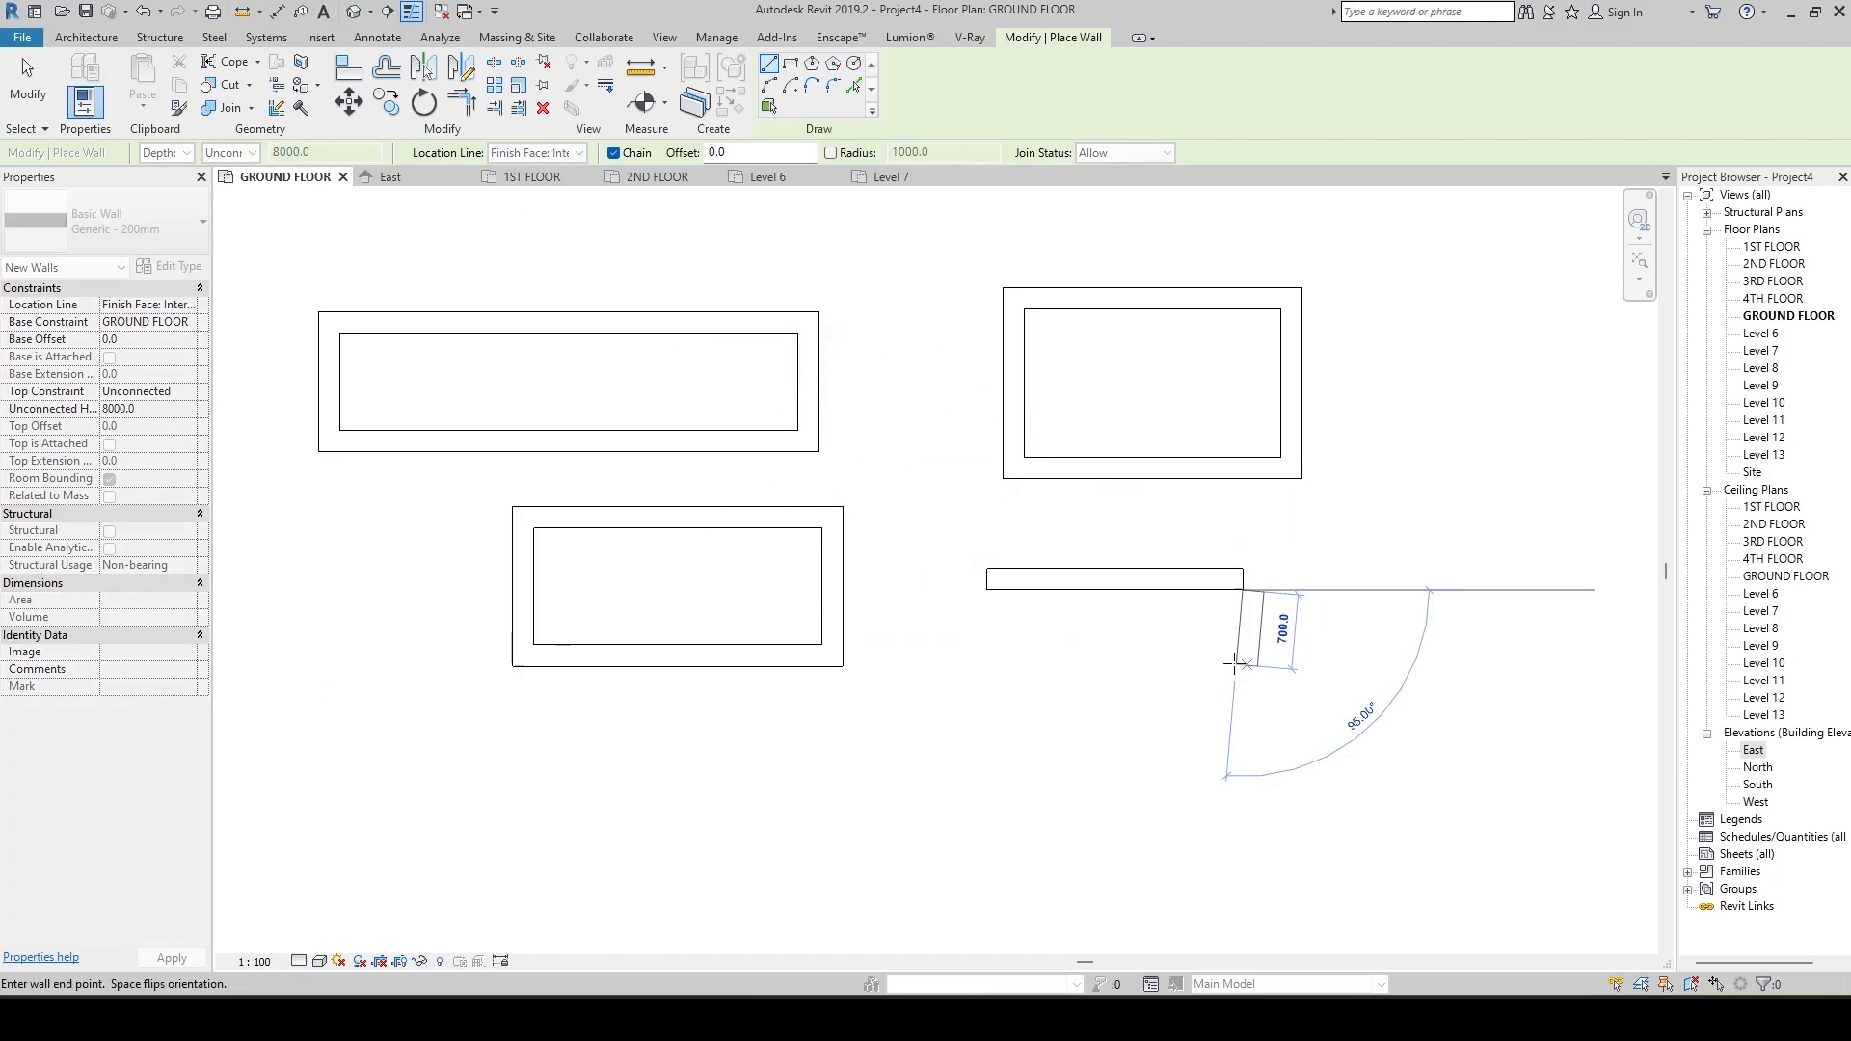
{"action": "left_click", "coordinate": [1243, 718]}
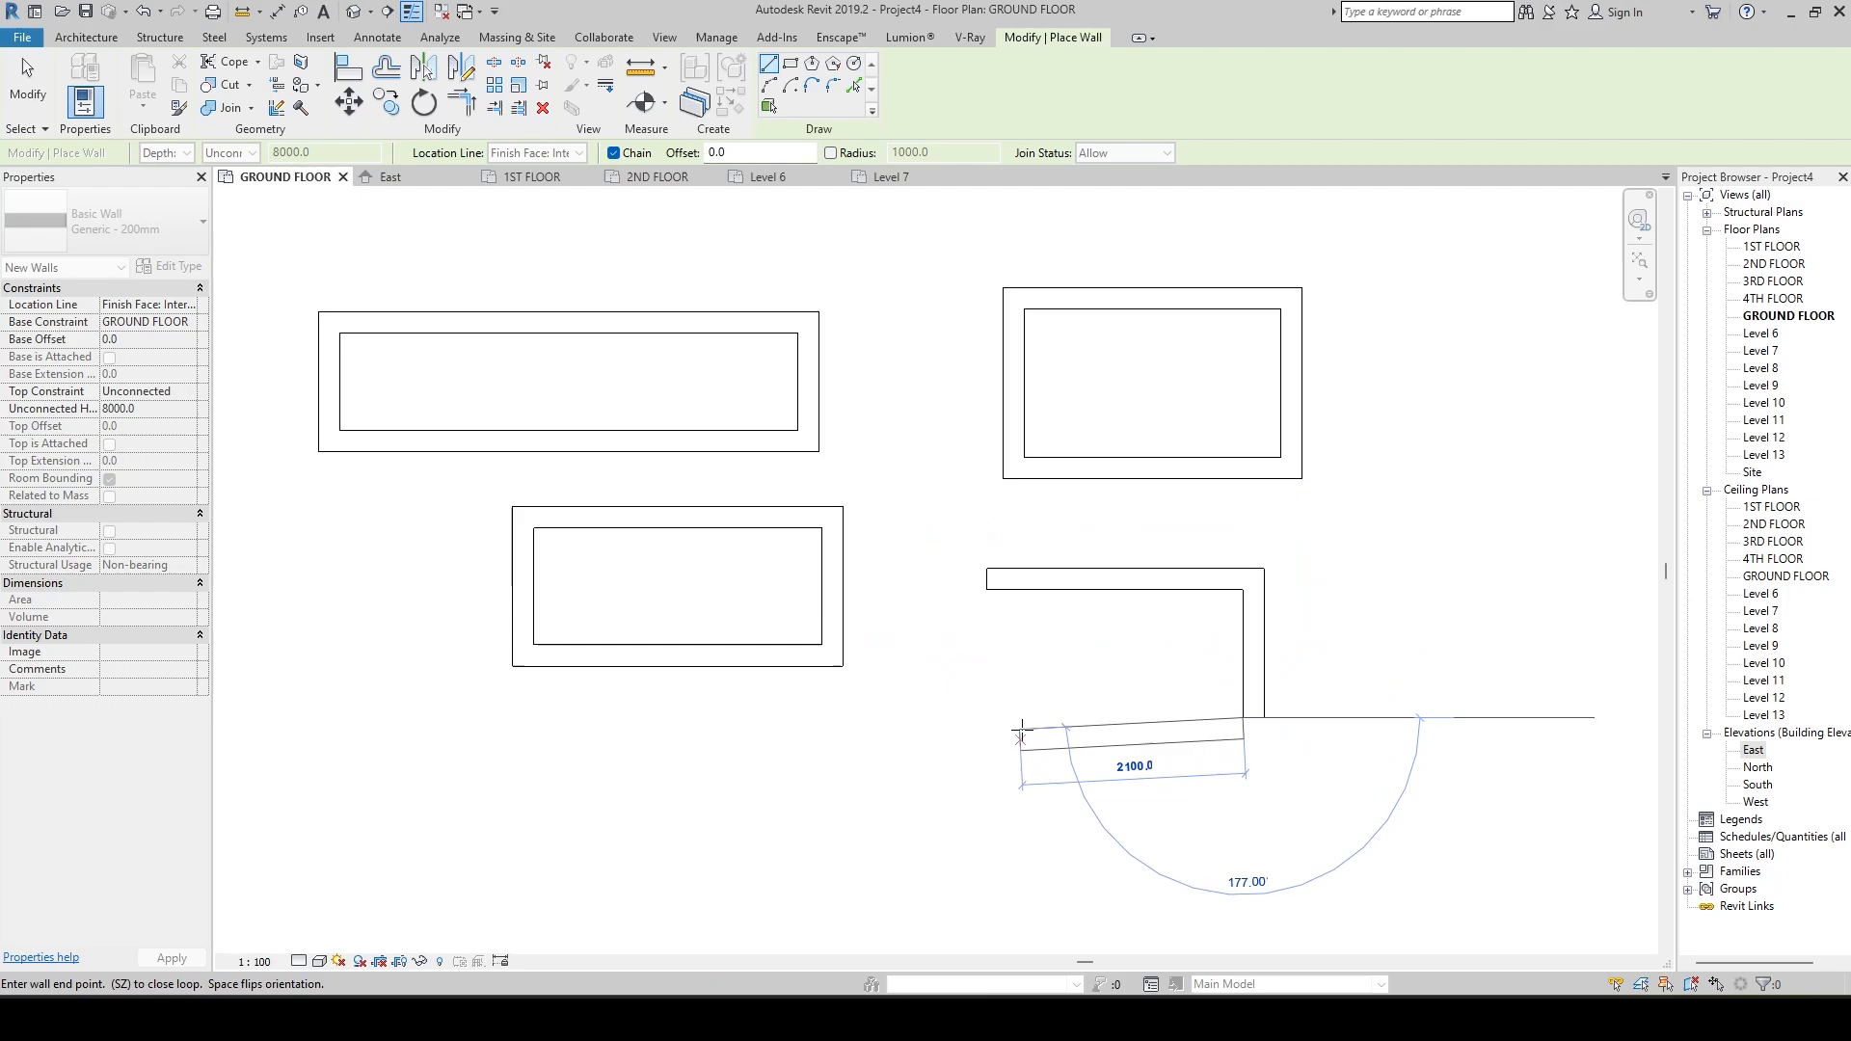
{"action": "left_click", "coordinate": [986, 718]}
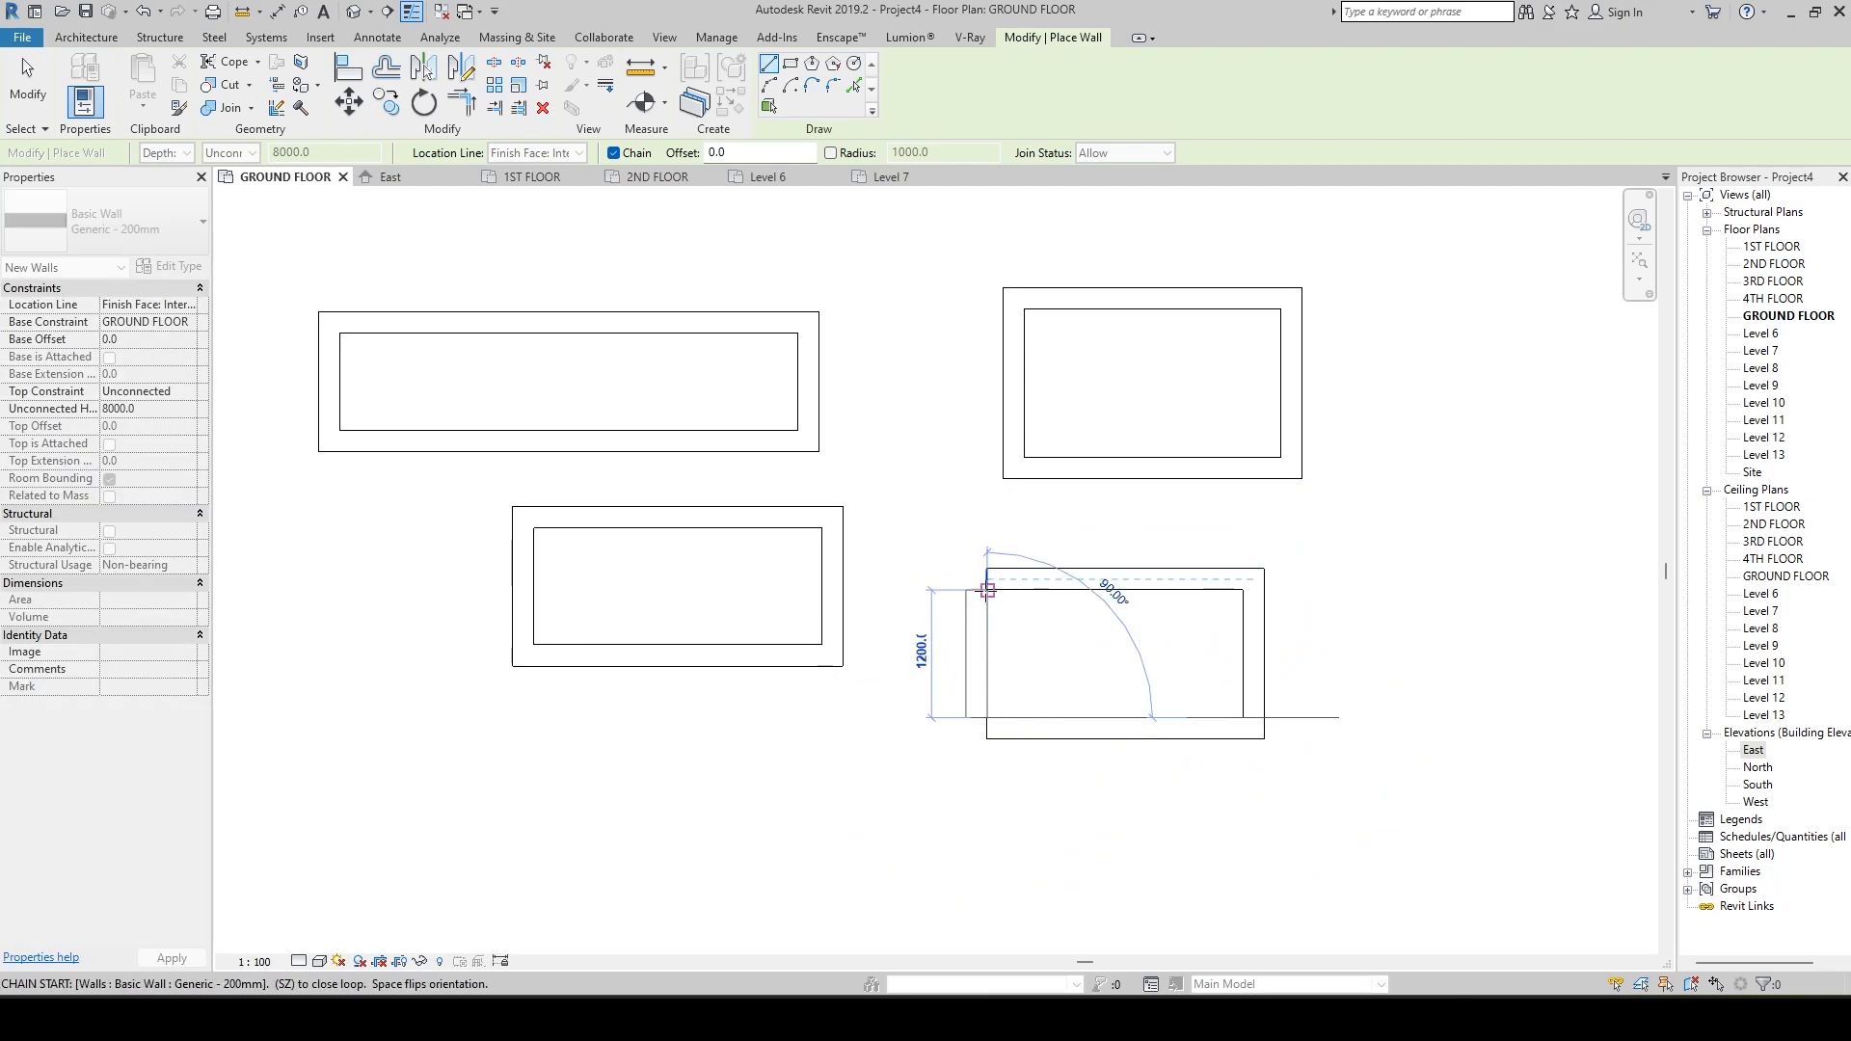
{"action": "left_click", "coordinate": [987, 590]}
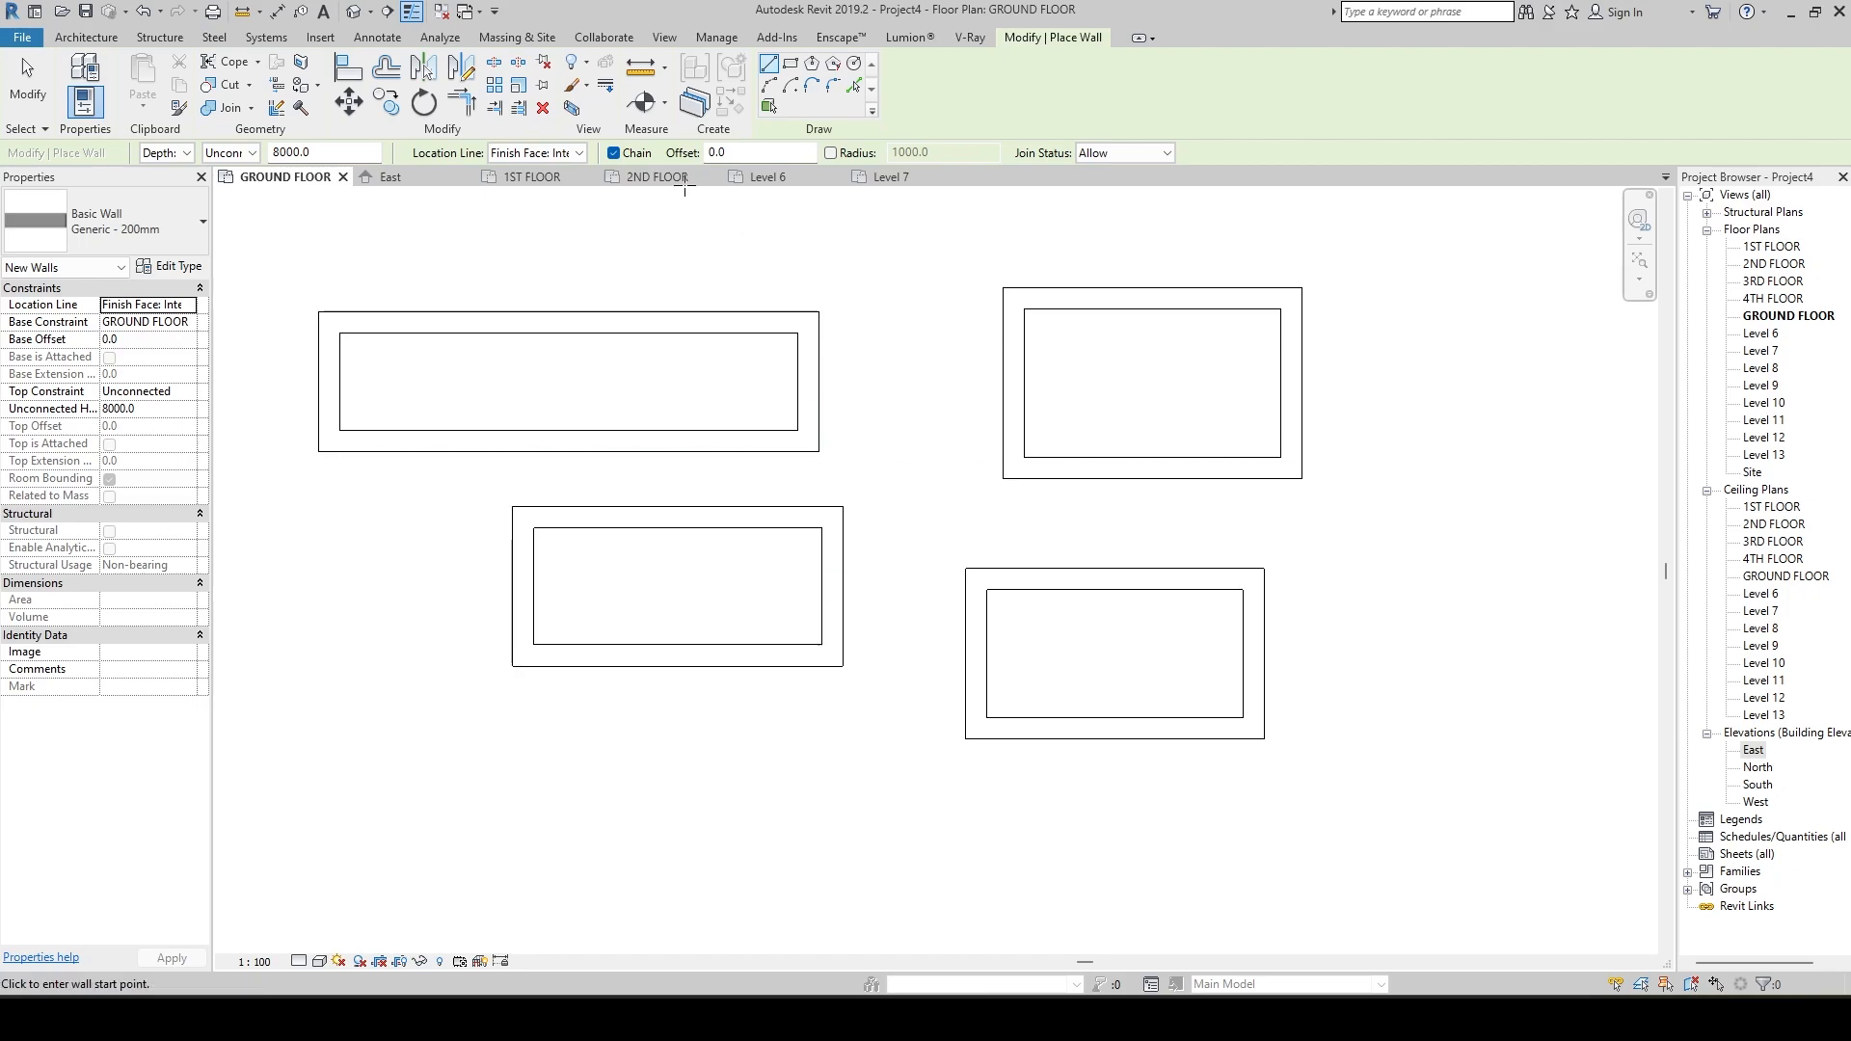
Set the location line to Core Face: Exterior and draw a closed four-wall rectangle about 2000 mm wide, overlapping the Core Centerline rectangle's southeast corner.
{"action": "left_click", "coordinate": [571, 154]}
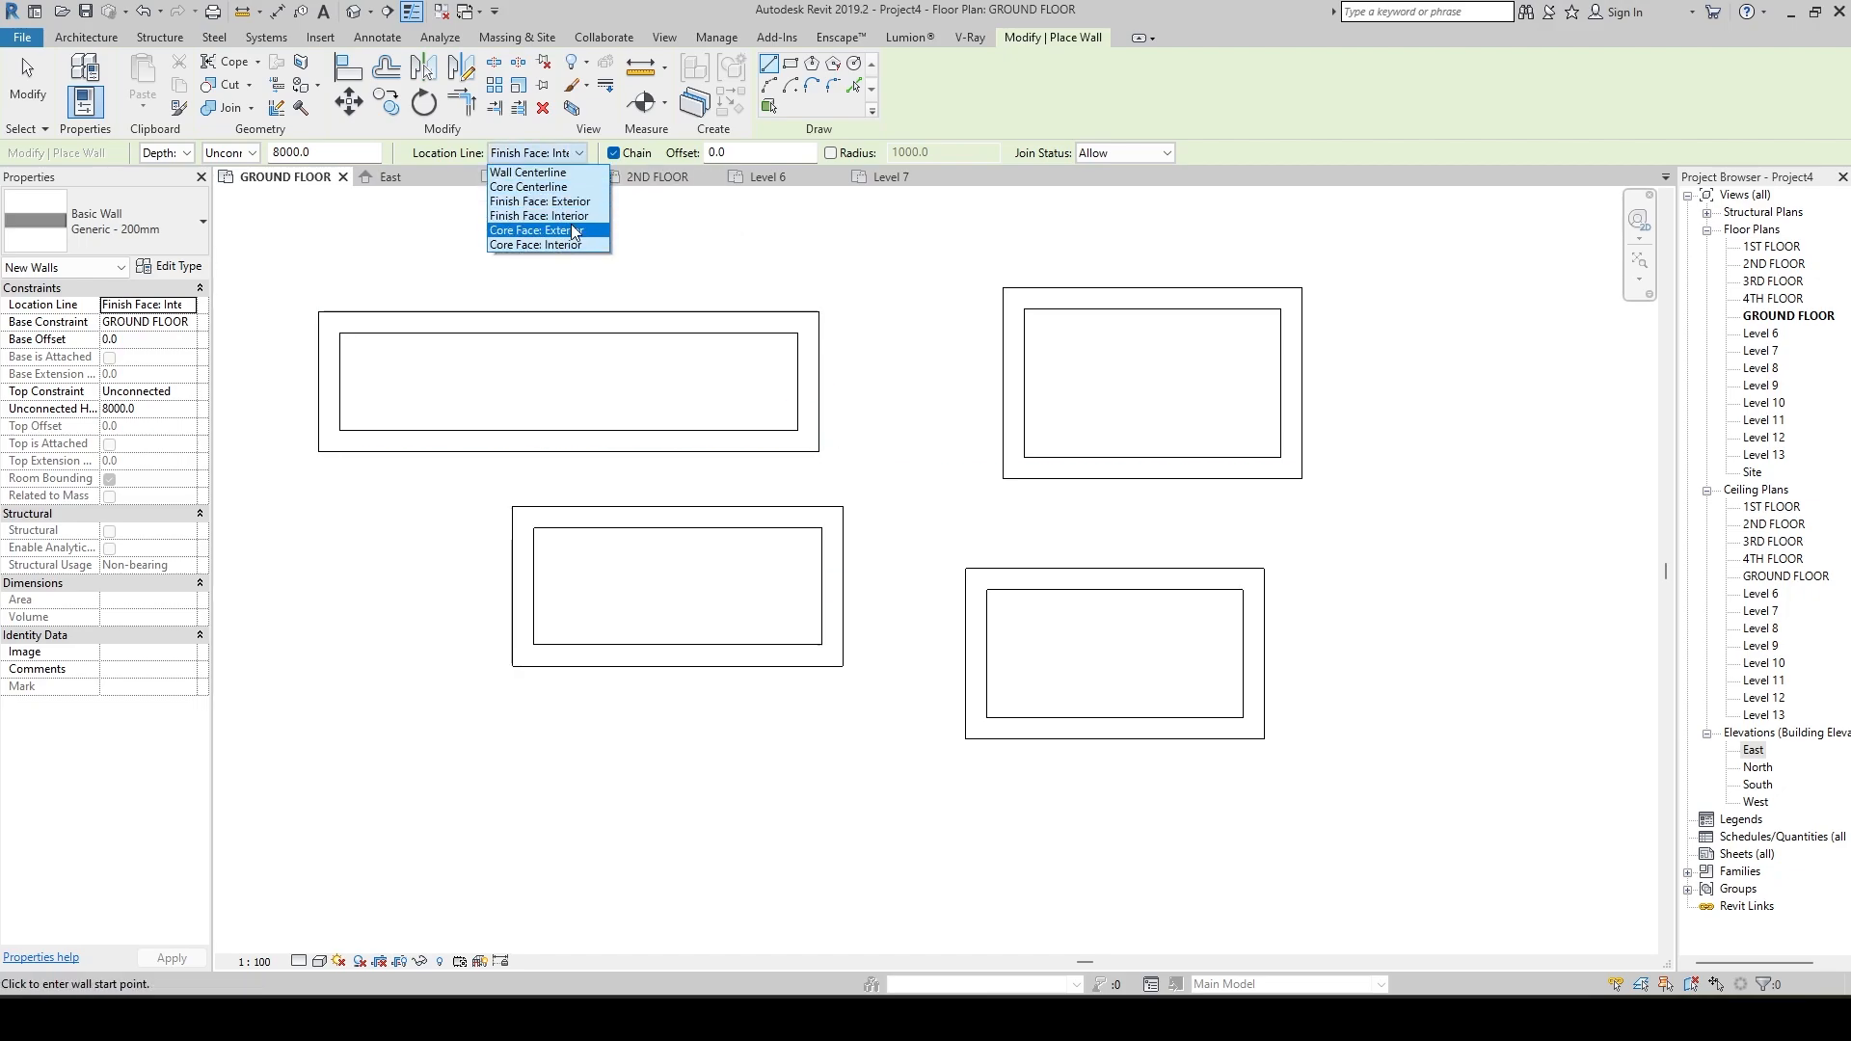
{"action": "left_click", "coordinate": [551, 232]}
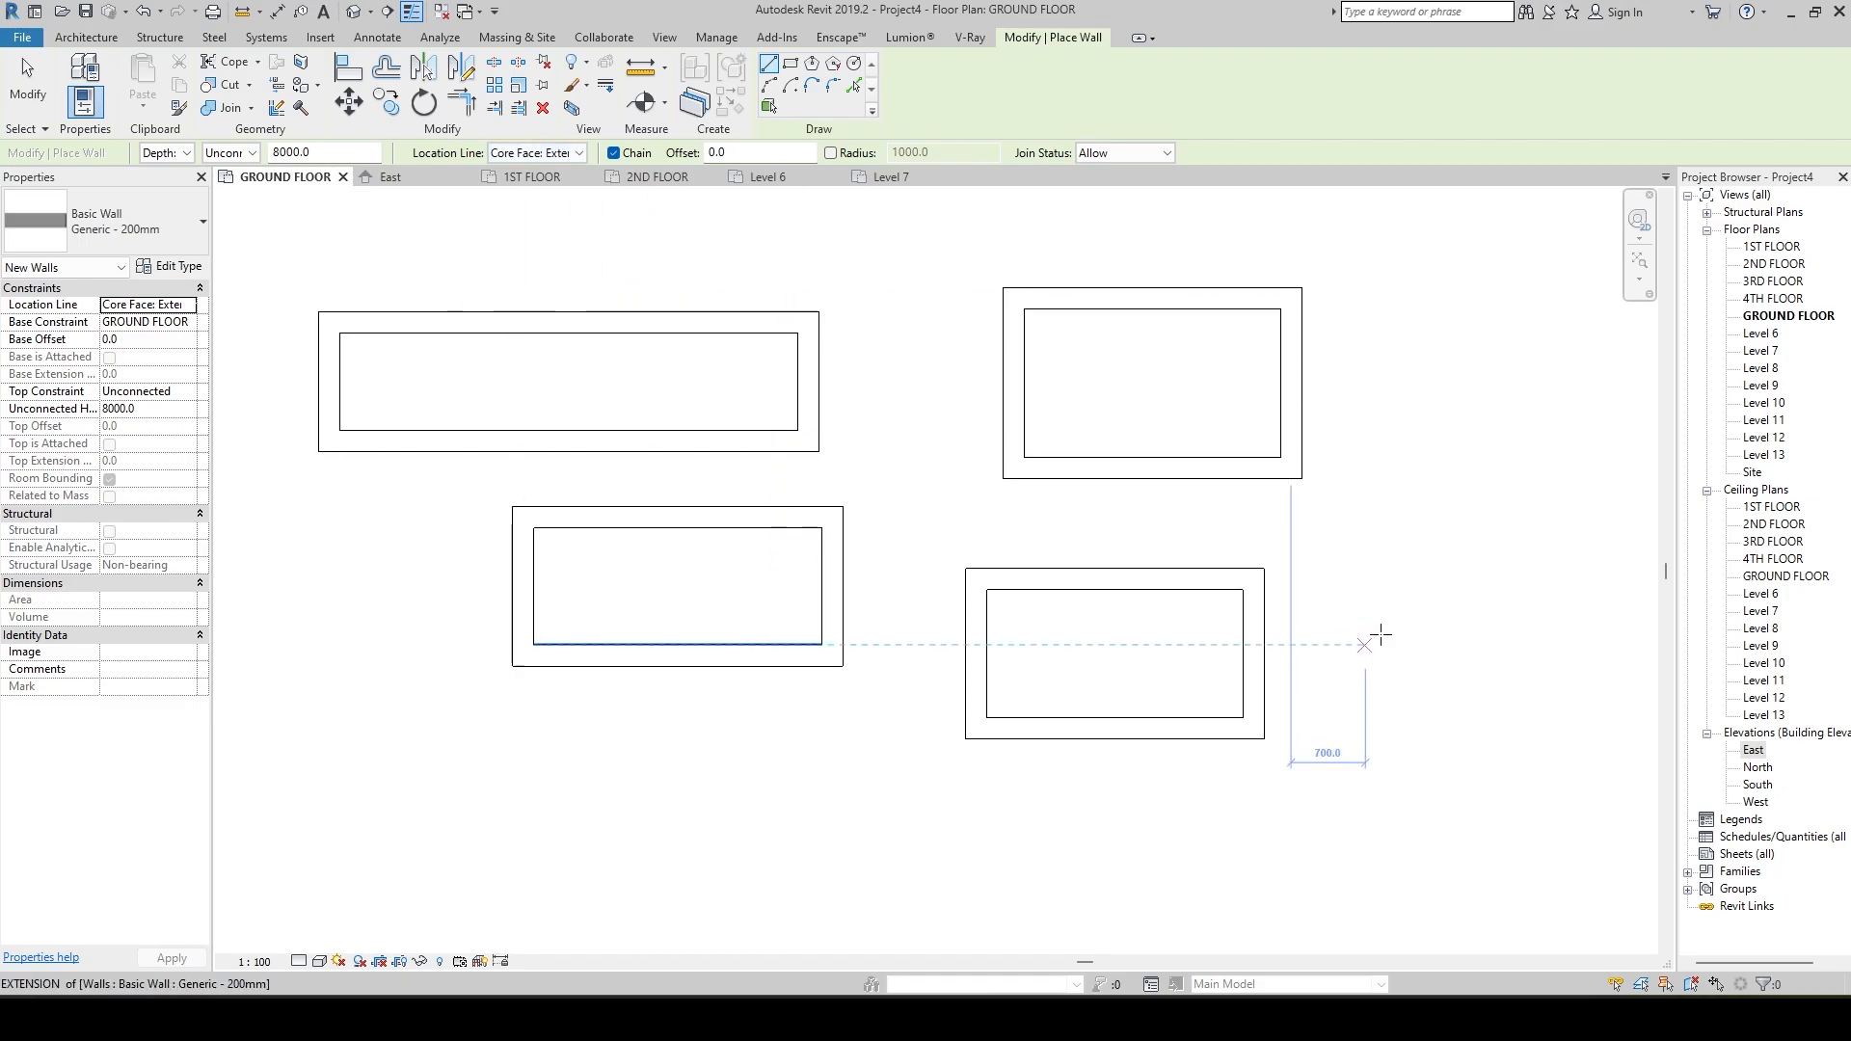
{"action": "left_click", "coordinate": [1222, 527]}
{"action": "left_click", "coordinate": [1433, 527]}
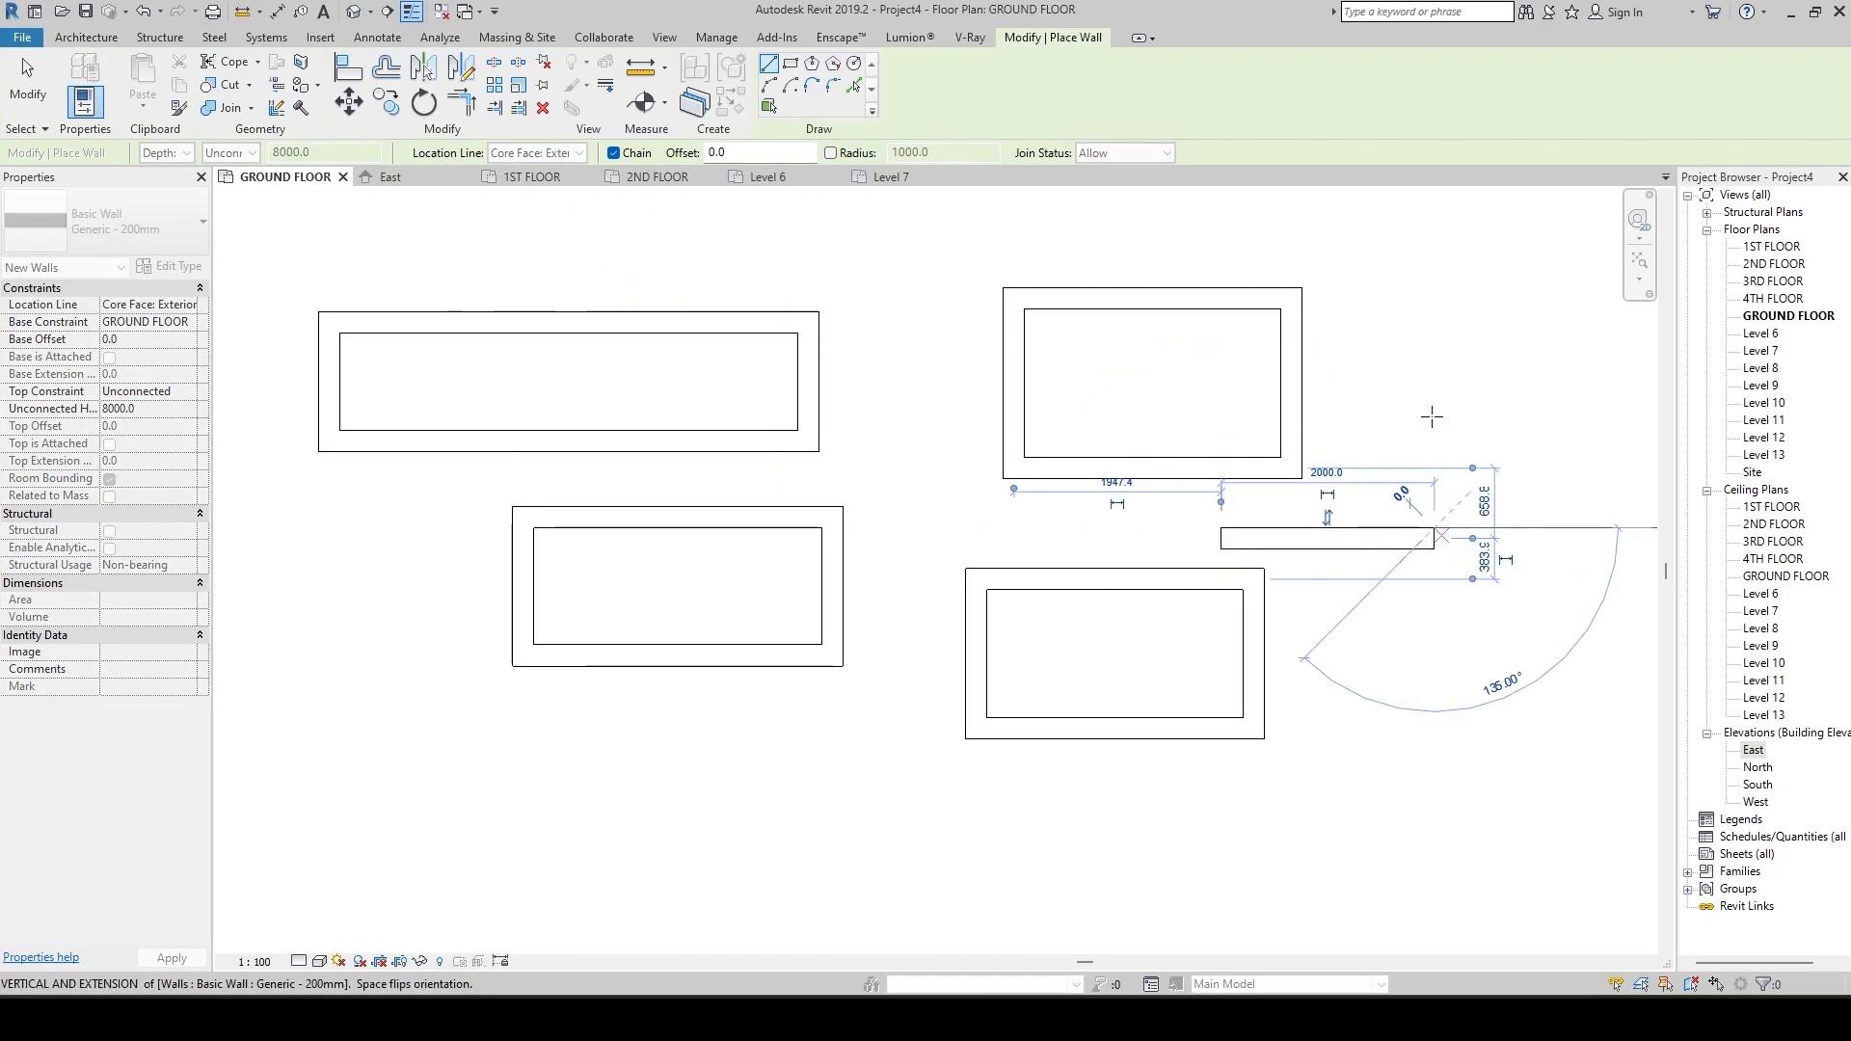
{"action": "left_click", "coordinate": [1435, 399]}
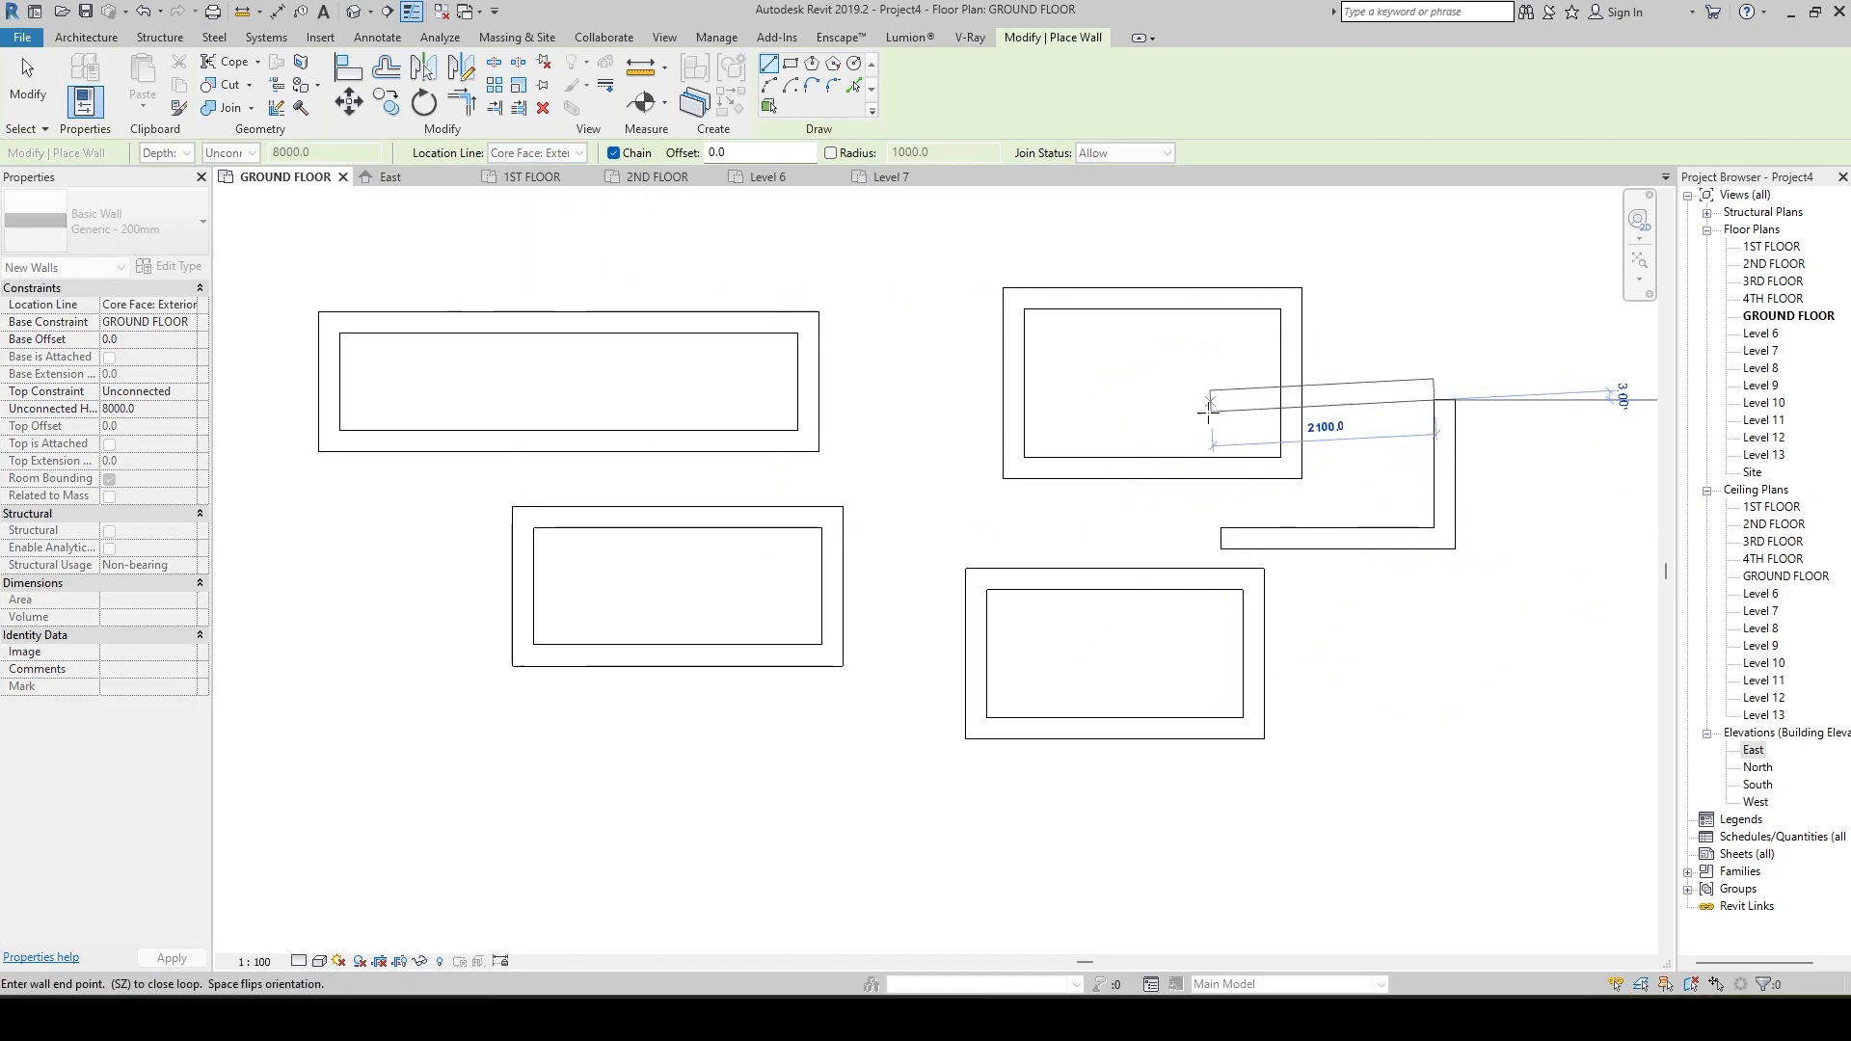
{"action": "left_click", "coordinate": [1220, 399]}
{"action": "left_click", "coordinate": [1220, 528]}
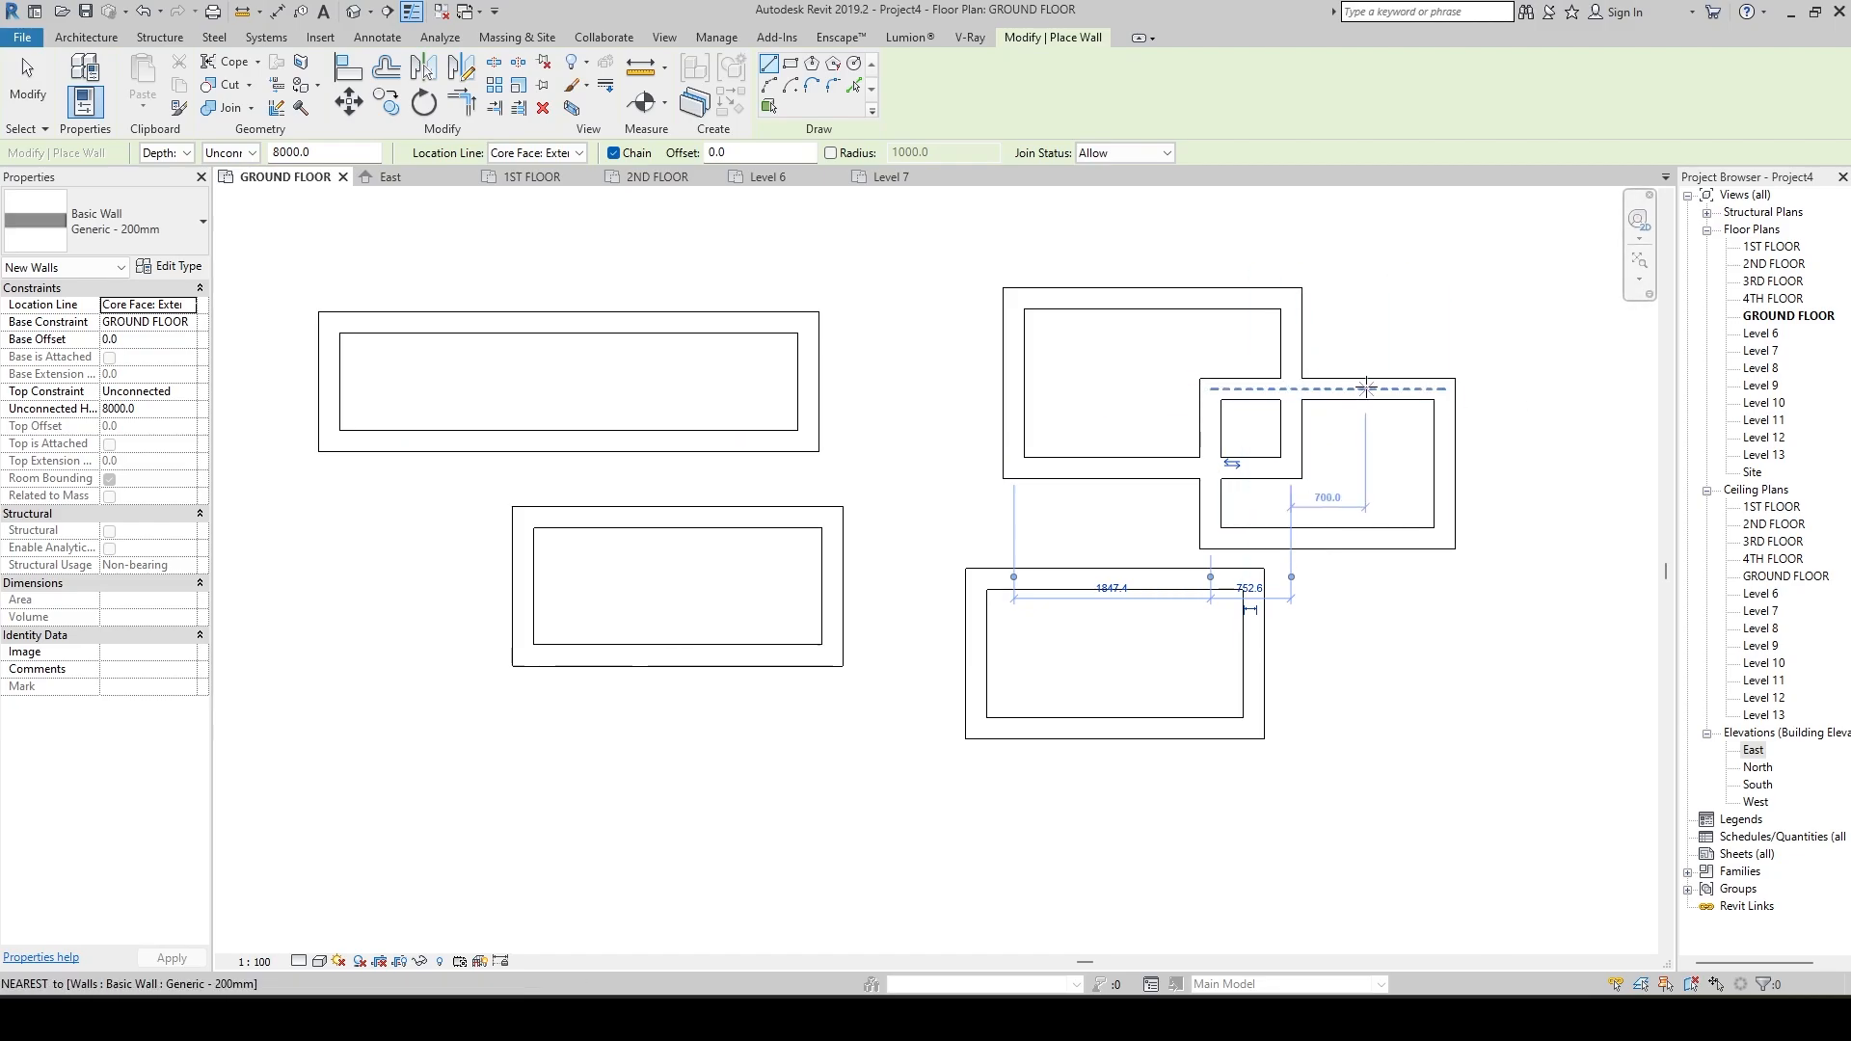
Set the location line to Core Face: Interior and draw a small closed four-wall rectangle, about 690 mm deep, between the Wall Centerline and Core Centerline rectangles.
{"action": "scroll", "coordinate": [1361, 386], "scroll_direction": "up", "scroll_amount": 2}
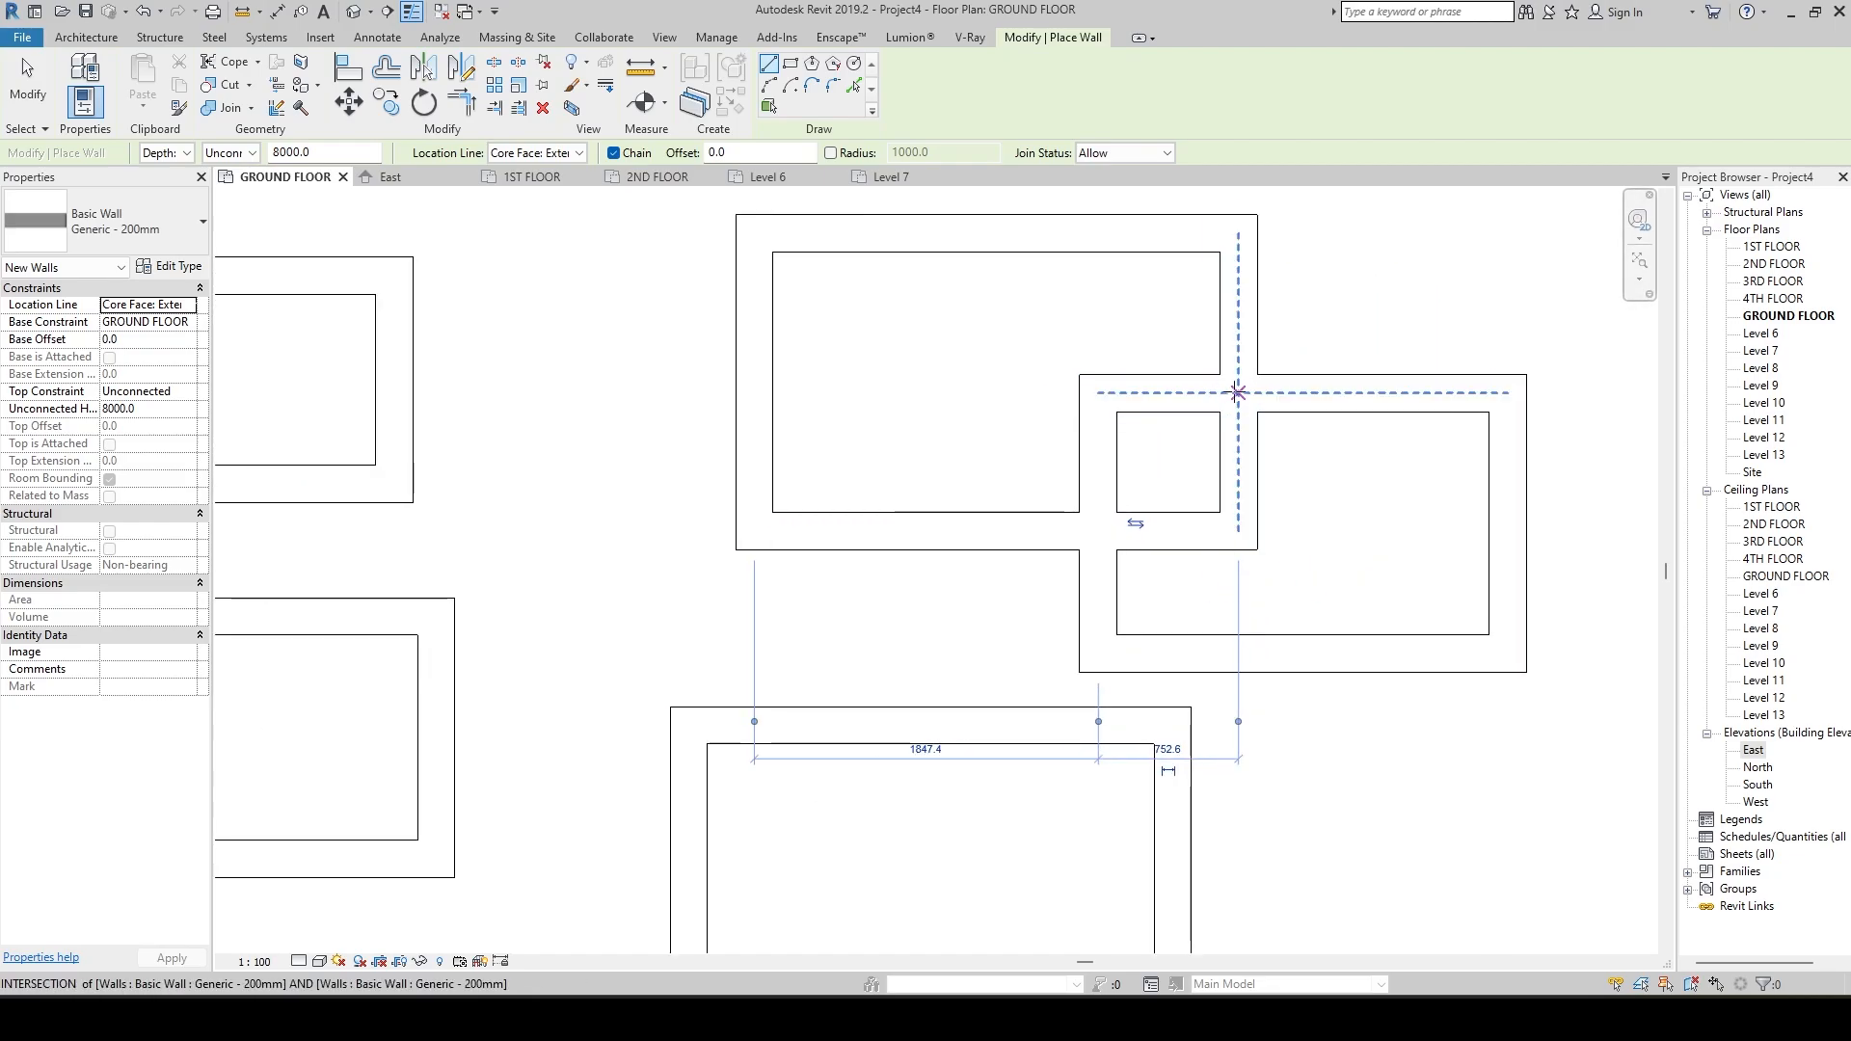
{"action": "left_click", "coordinate": [579, 153]}
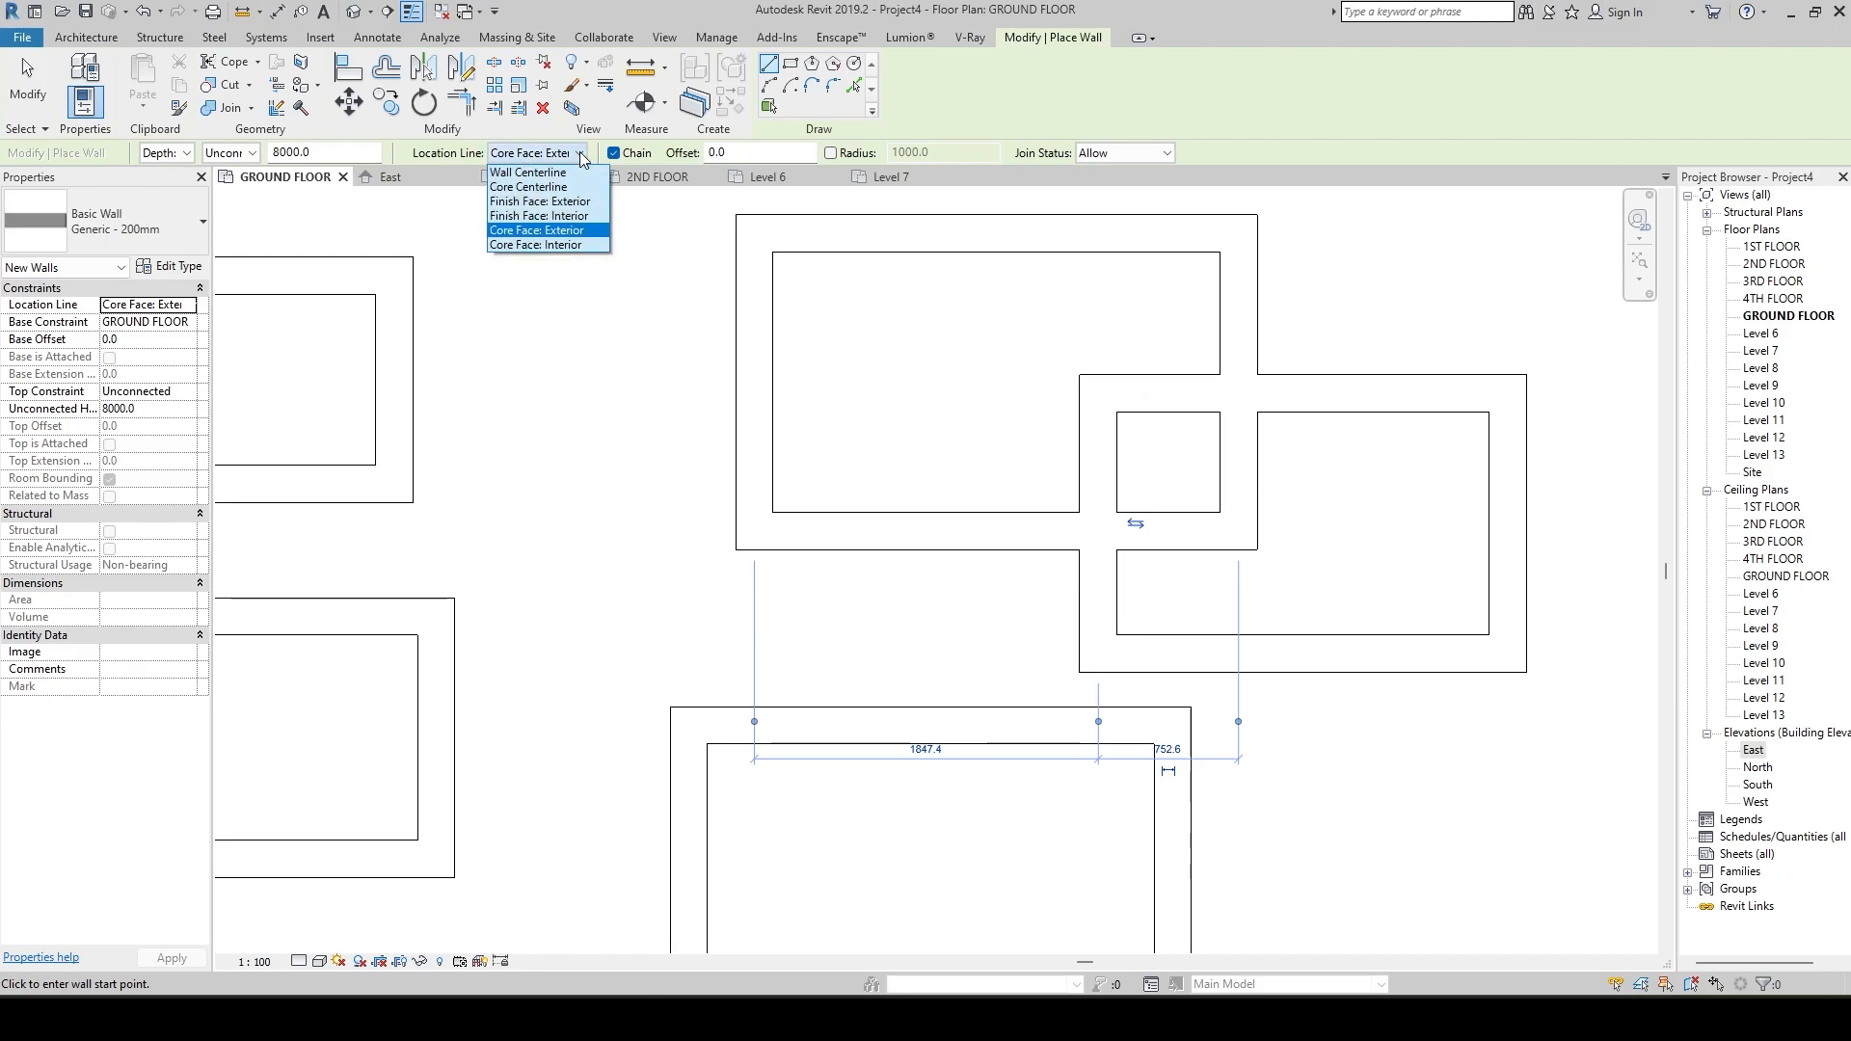
{"action": "left_click", "coordinate": [540, 244]}
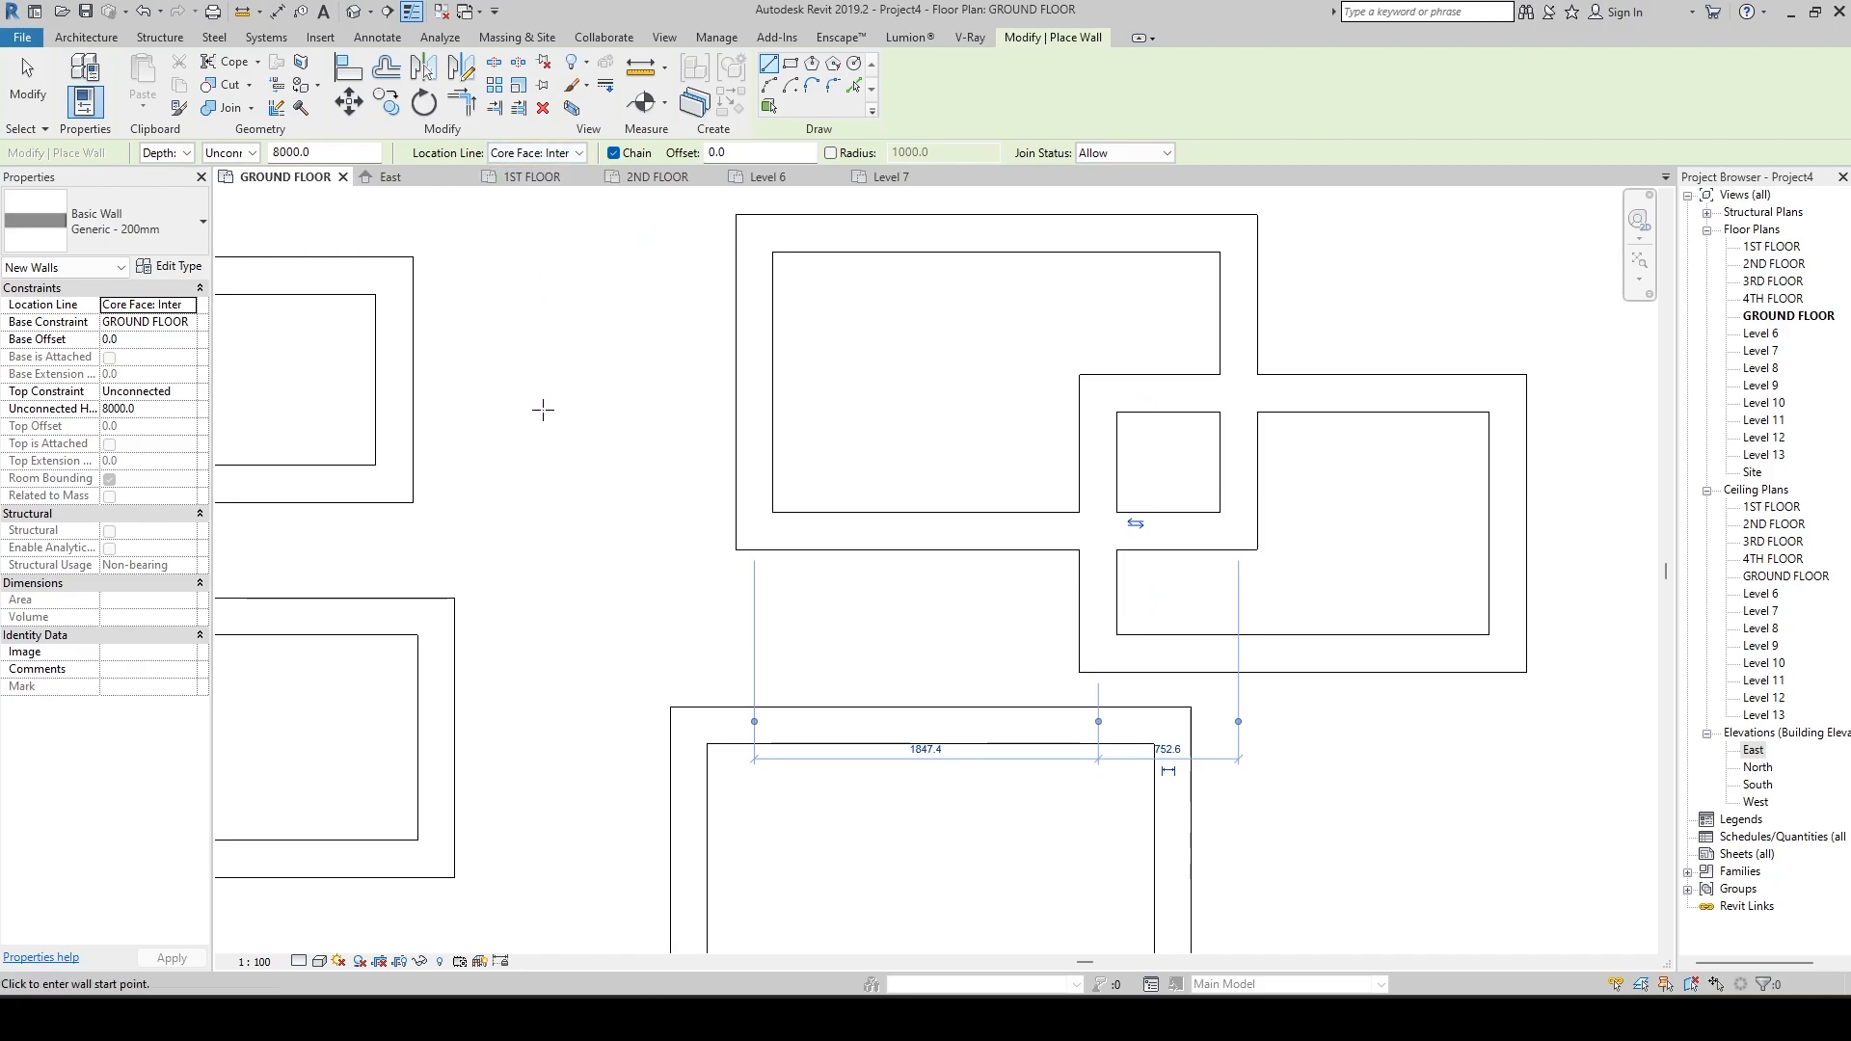
{"action": "left_click", "coordinate": [522, 473]}
{"action": "left_click", "coordinate": [522, 345]}
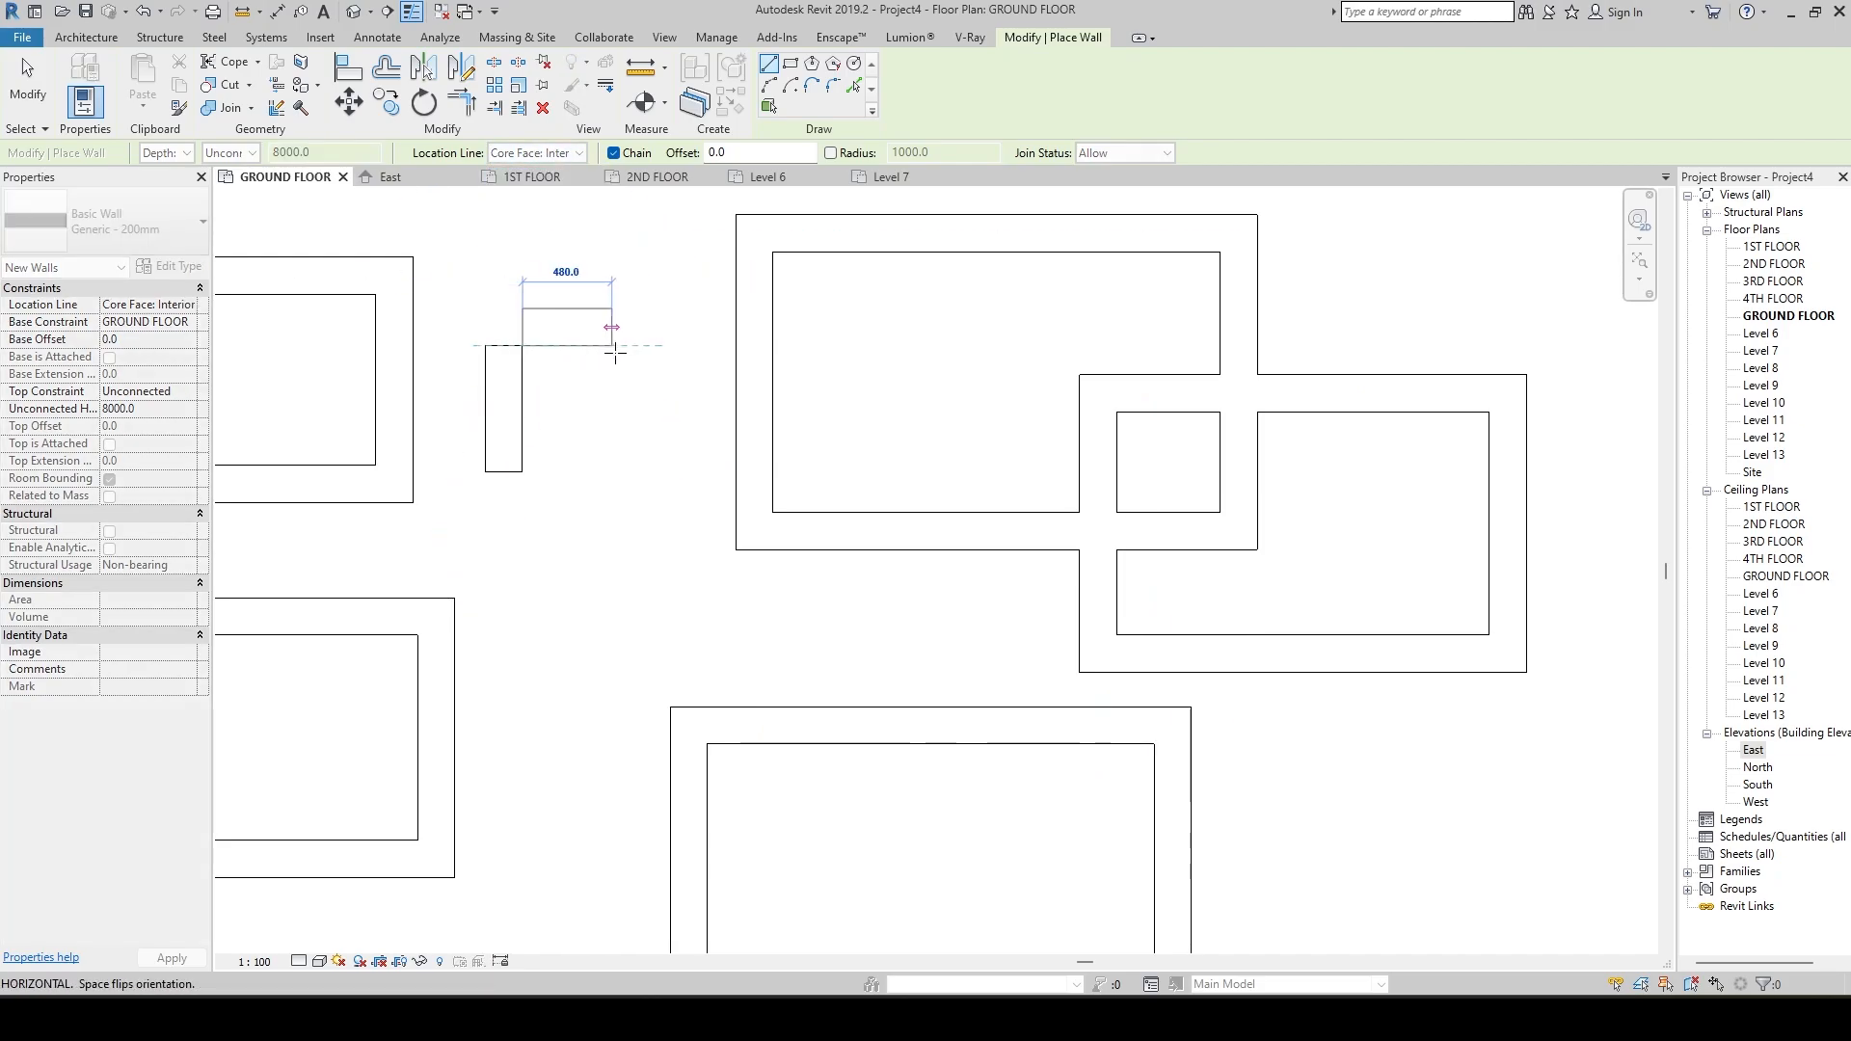
{"action": "left_click", "coordinate": [658, 345]}
{"action": "left_click", "coordinate": [658, 472]}
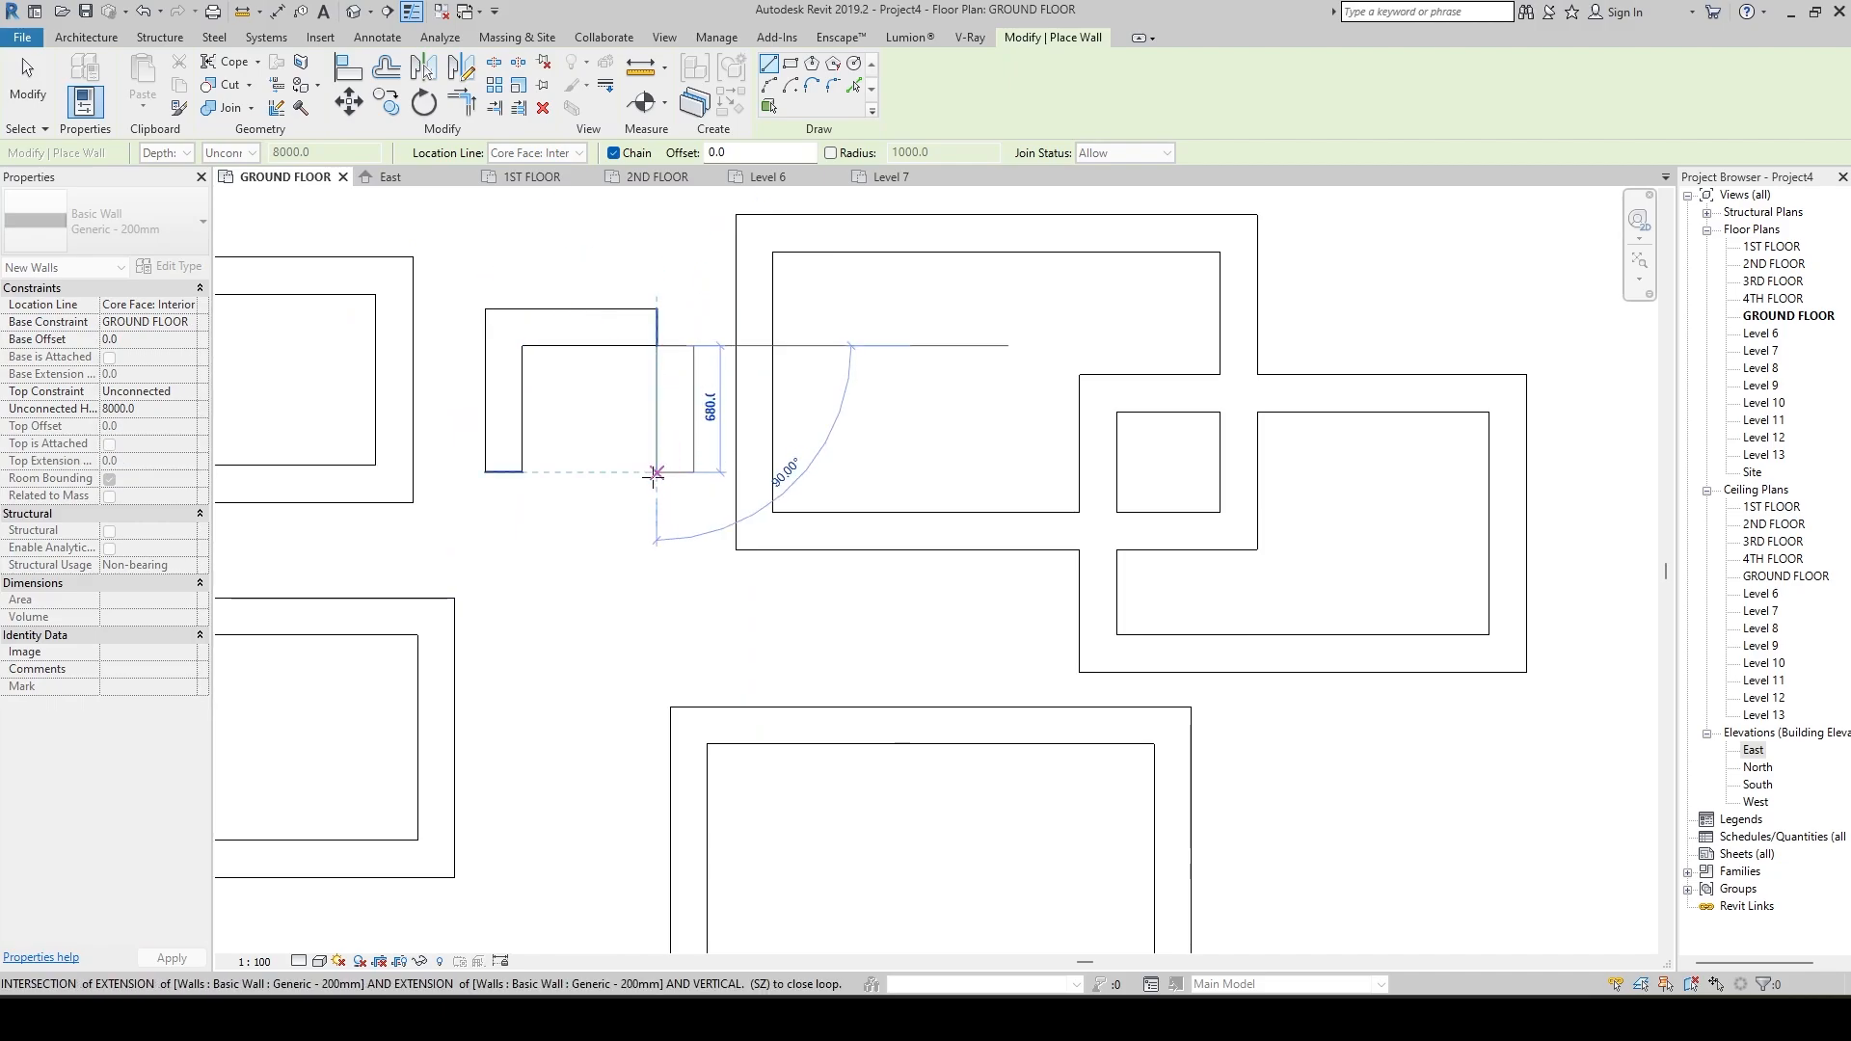
{"action": "left_click", "coordinate": [524, 471]}
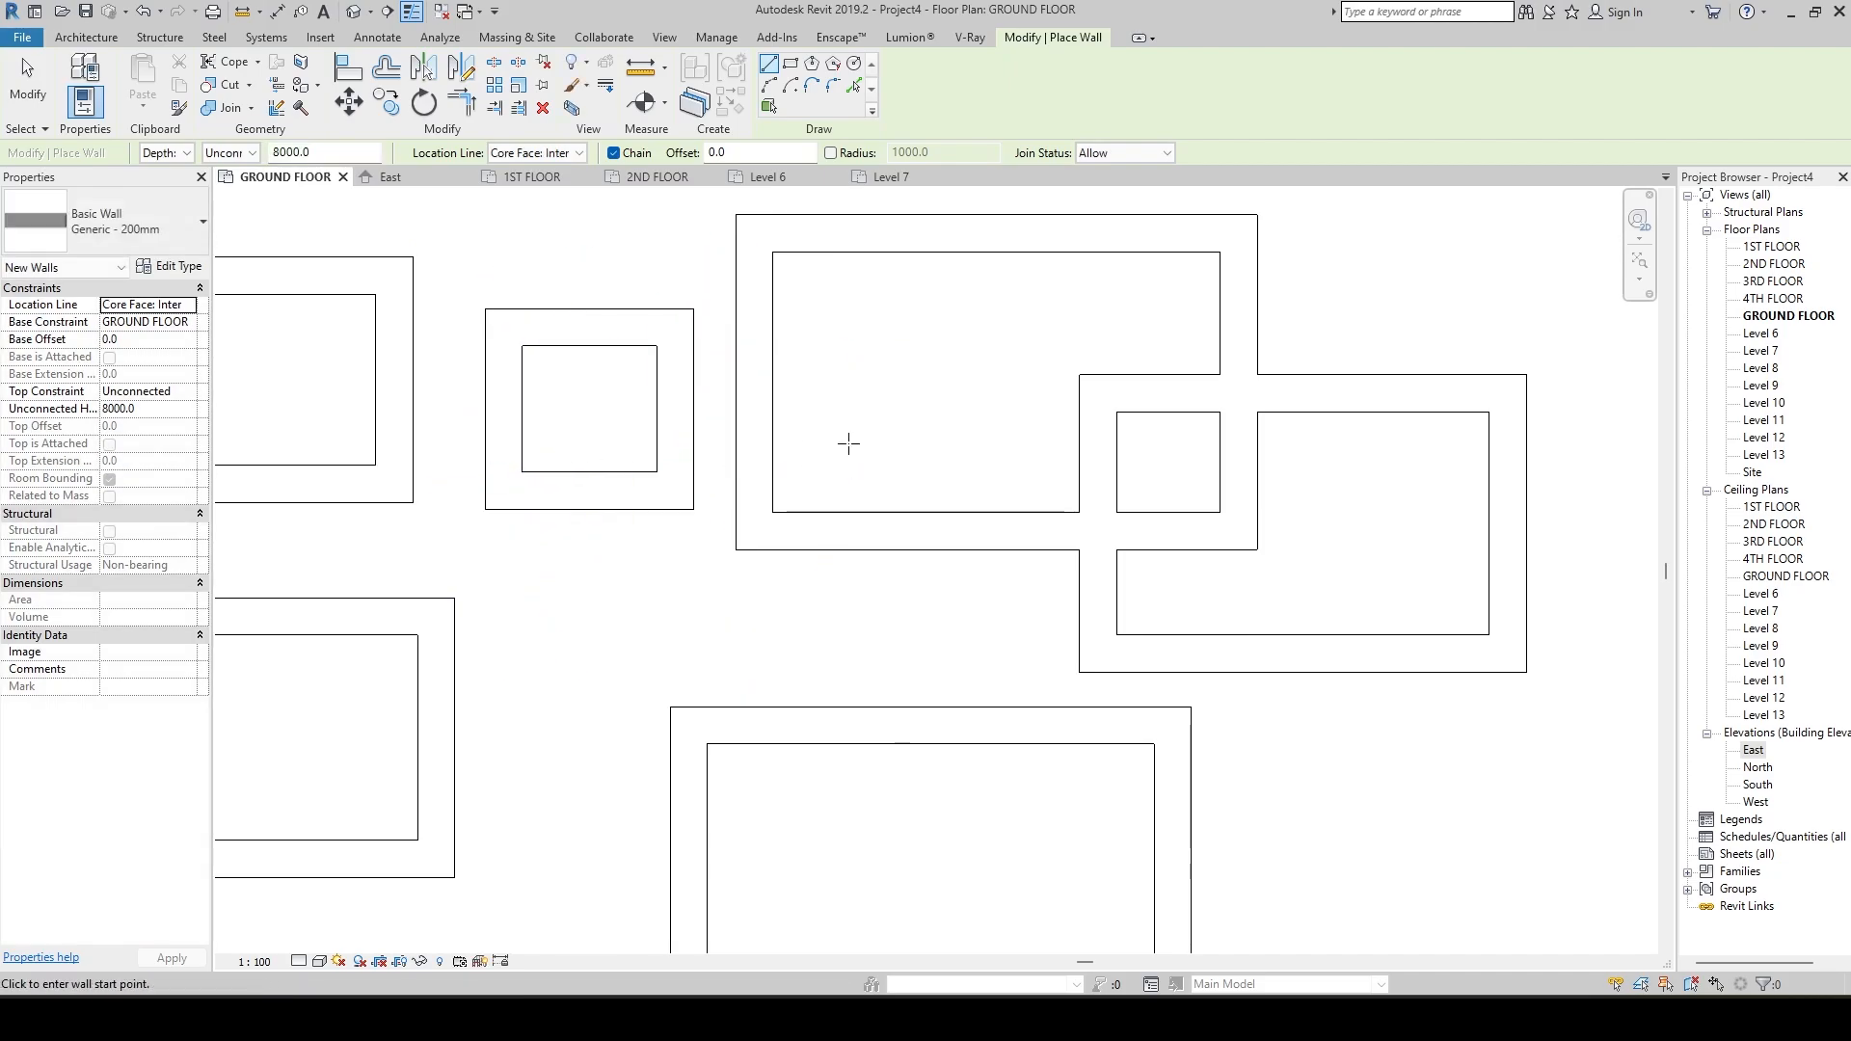
{"action": "scroll", "coordinate": [849, 440], "scroll_direction": "down", "scroll_amount": 2}
{"action": "scroll", "coordinate": [730, 413], "scroll_direction": "down", "scroll_amount": 1}
{"action": "key", "text": "Escape"}
{"action": "key", "text": "Escape"}
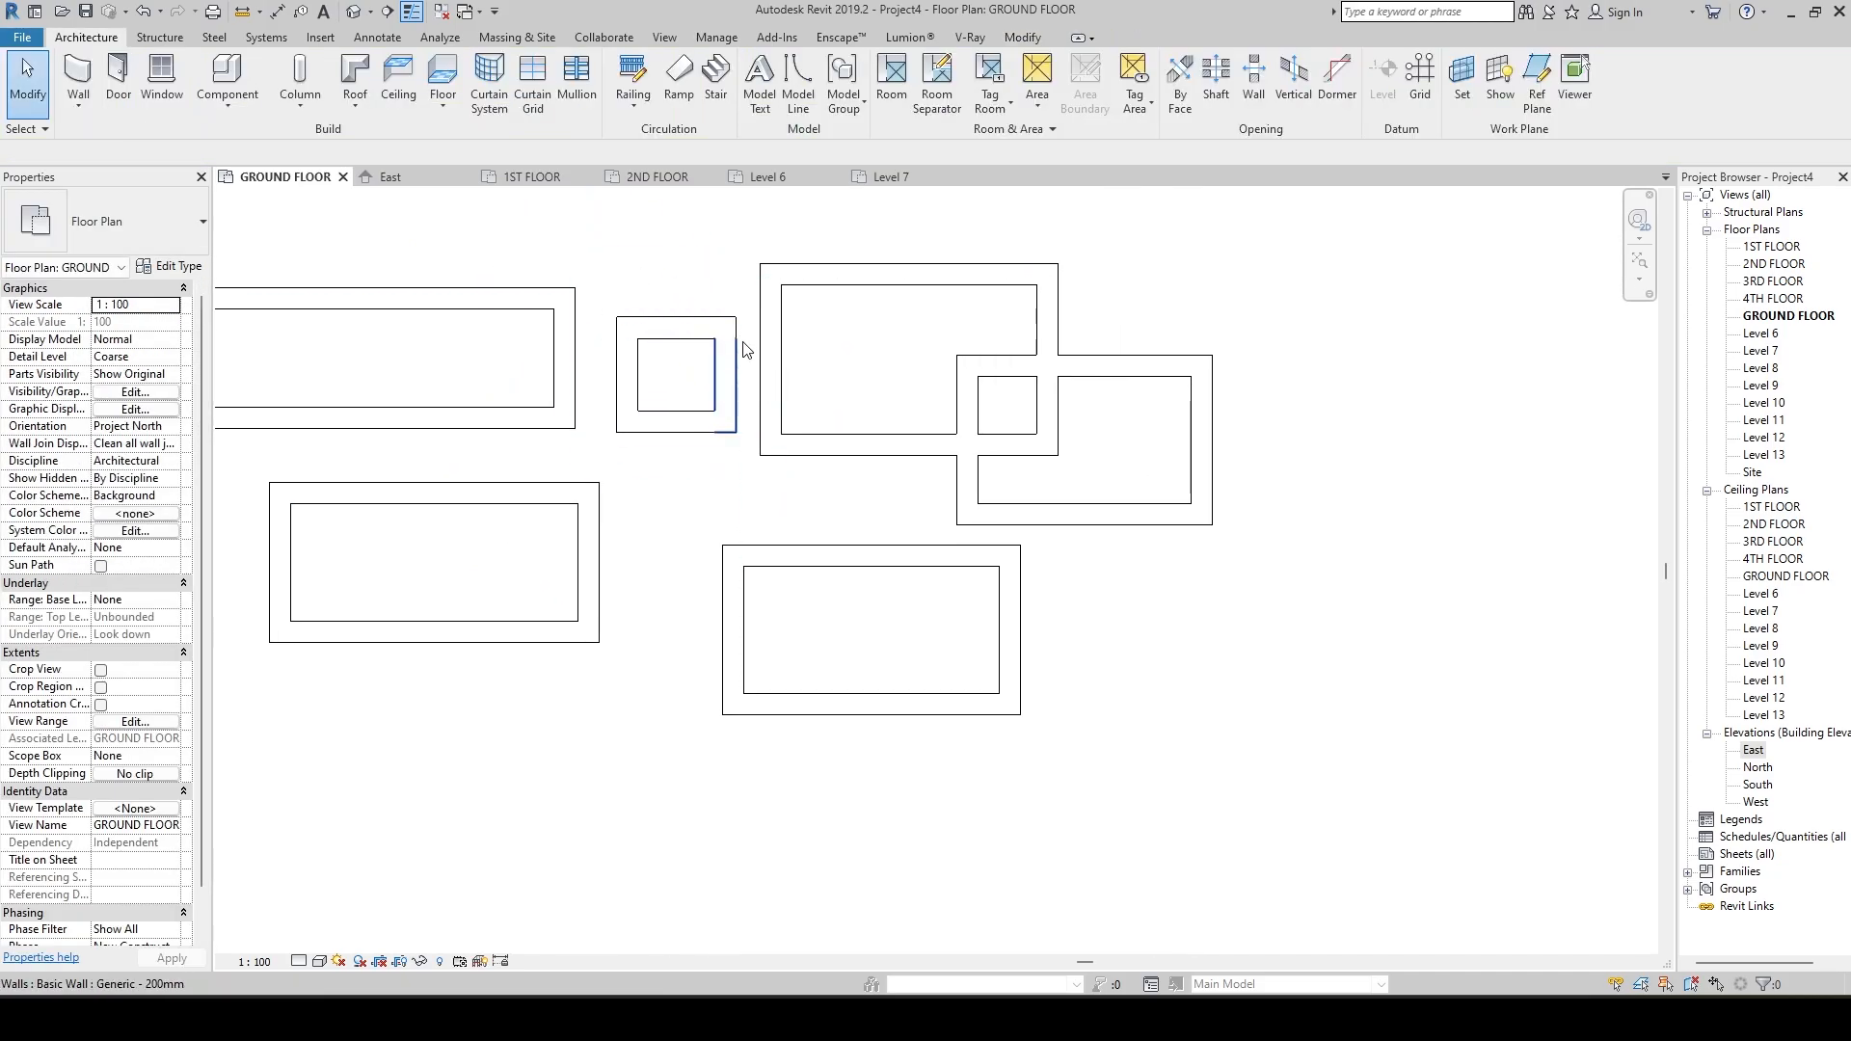
Set the ground floor plan's detail level to Fine and its visual style to Shaded.
{"action": "scroll", "coordinate": [940, 487], "scroll_direction": "down", "scroll_amount": 1}
{"action": "scroll", "coordinate": [940, 486], "scroll_direction": "down", "scroll_amount": 1}
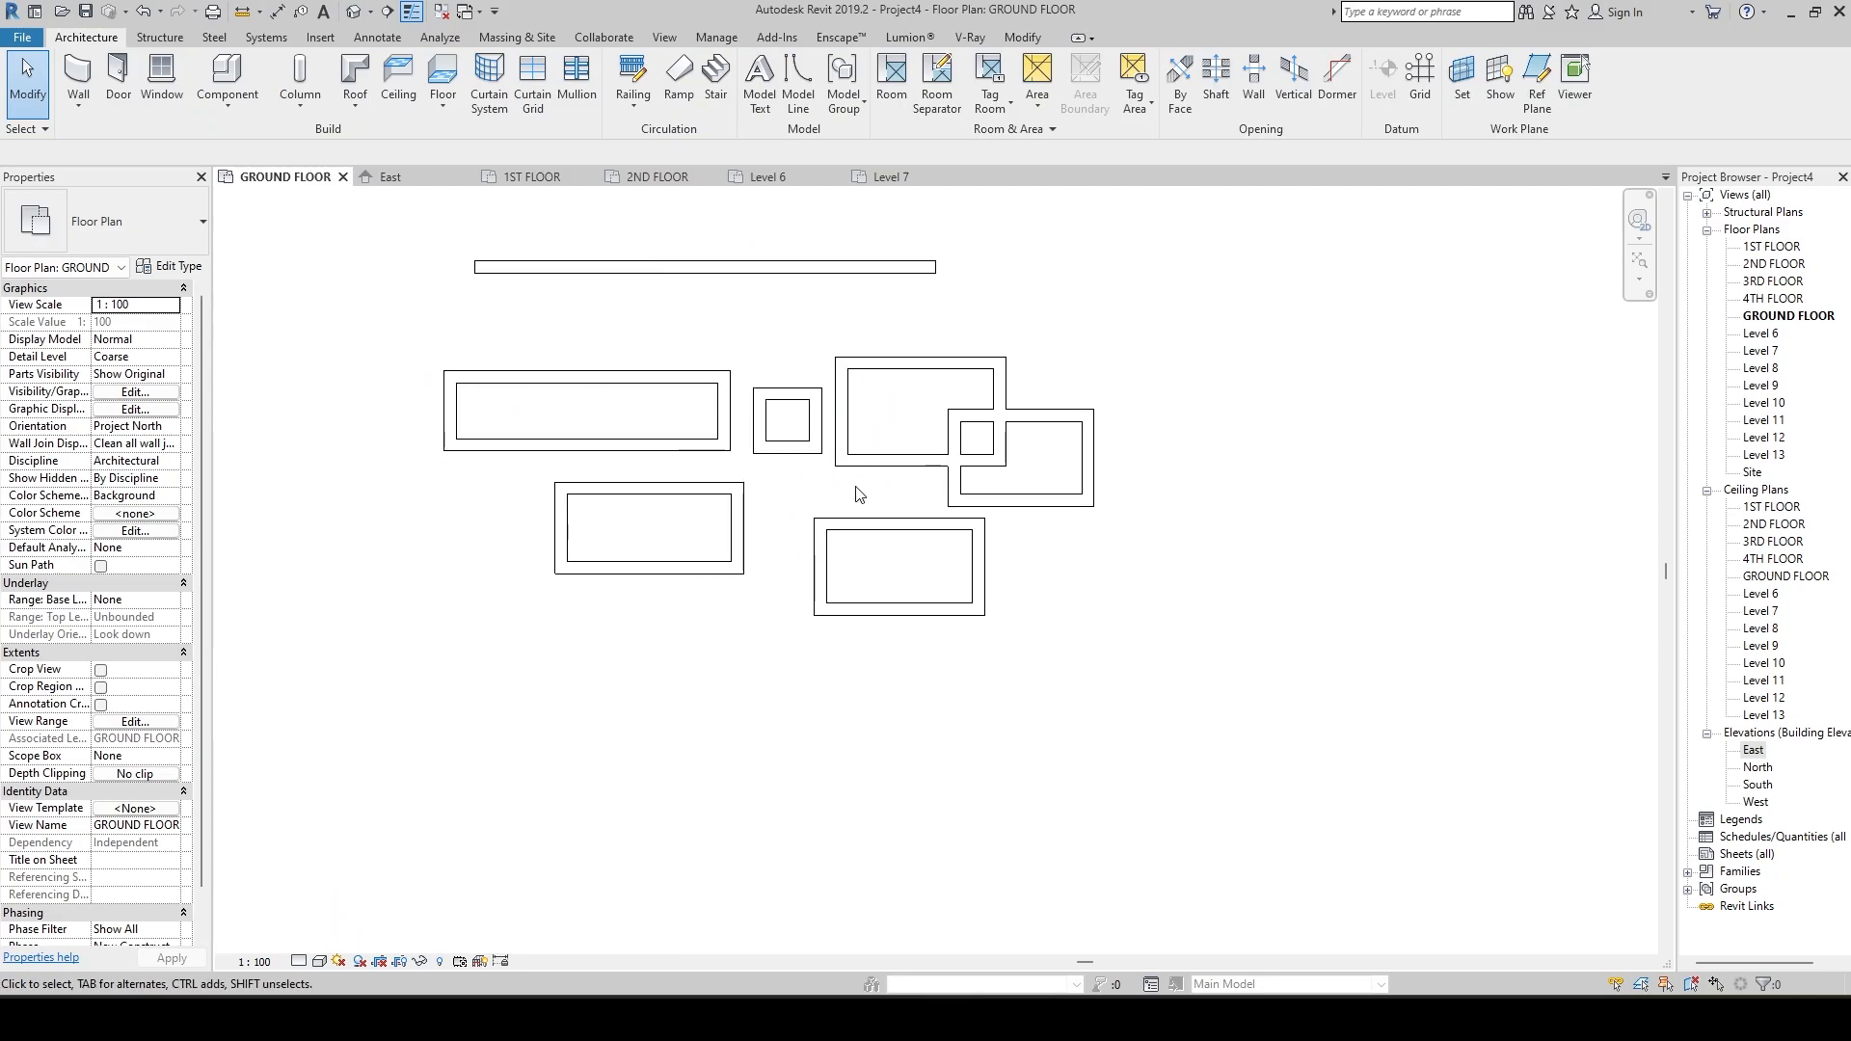
{"action": "scroll", "coordinate": [858, 494], "scroll_direction": "down", "scroll_amount": 2}
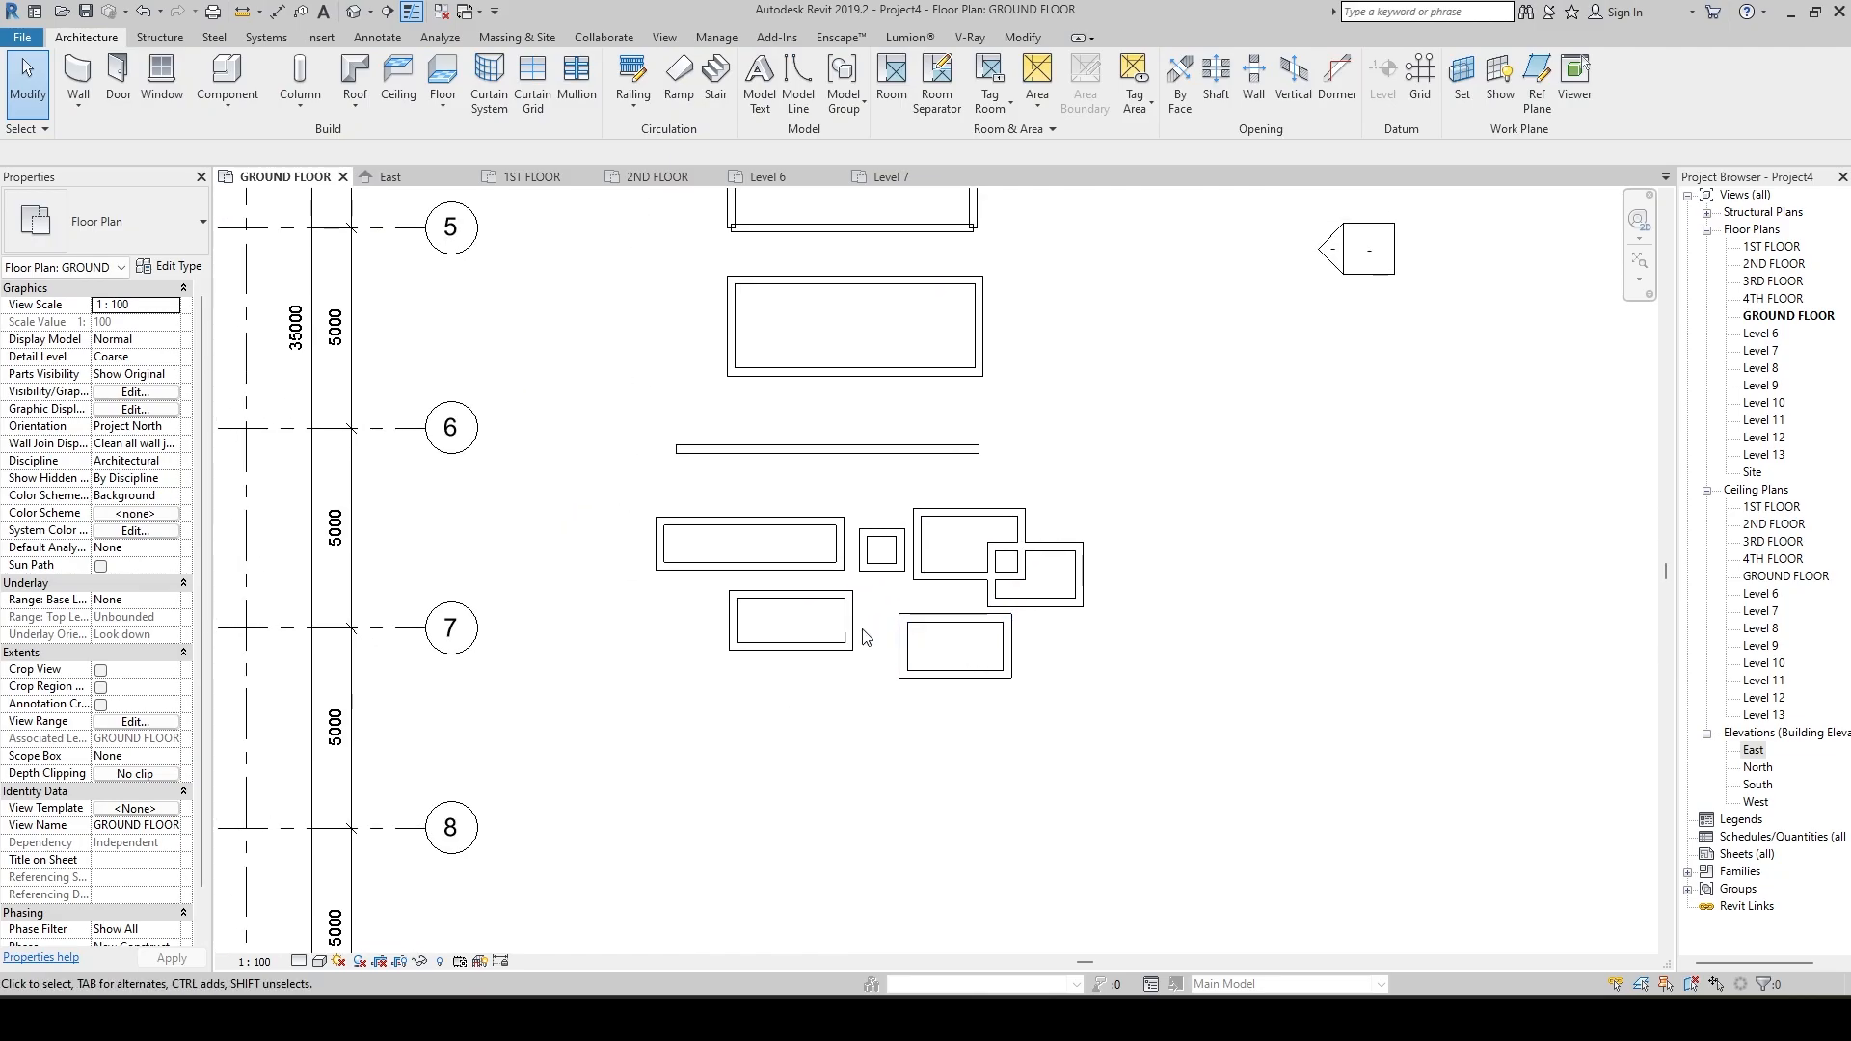
{"action": "scroll", "coordinate": [865, 636], "scroll_direction": "up", "scroll_amount": 4}
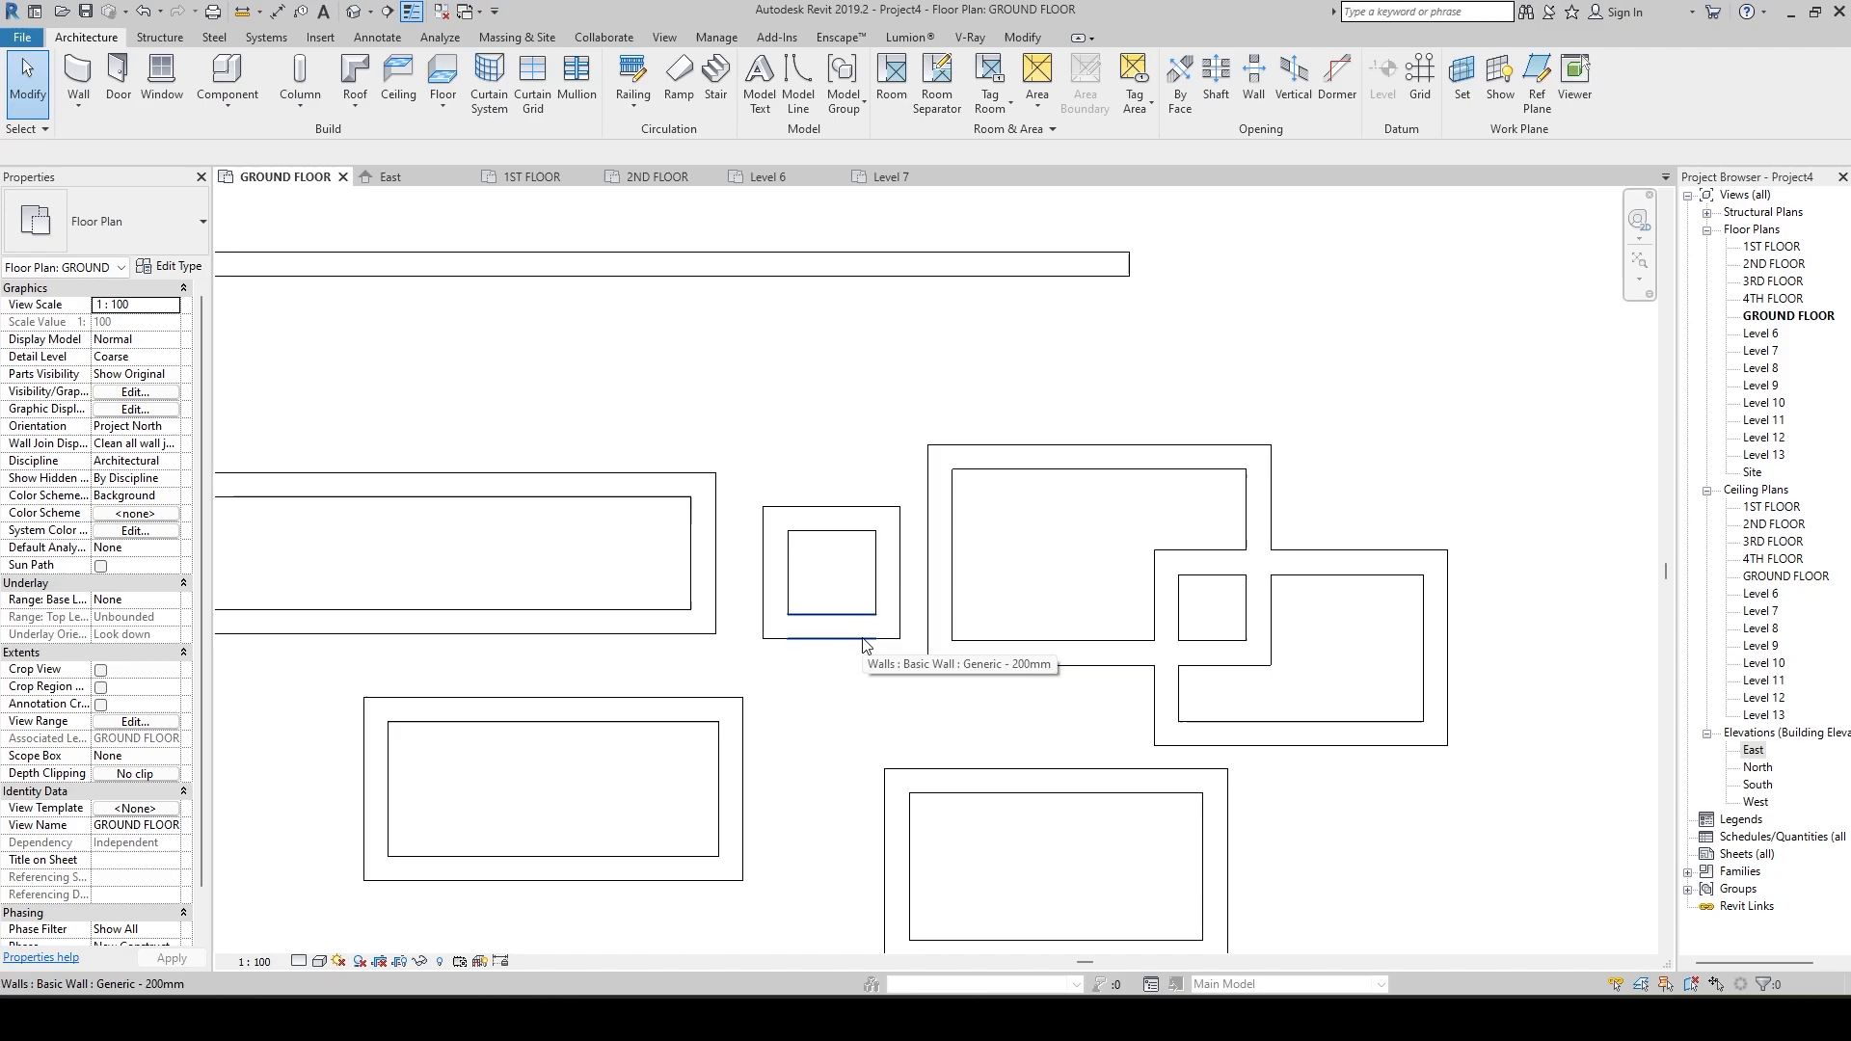
{"action": "left_click", "coordinate": [303, 962]}
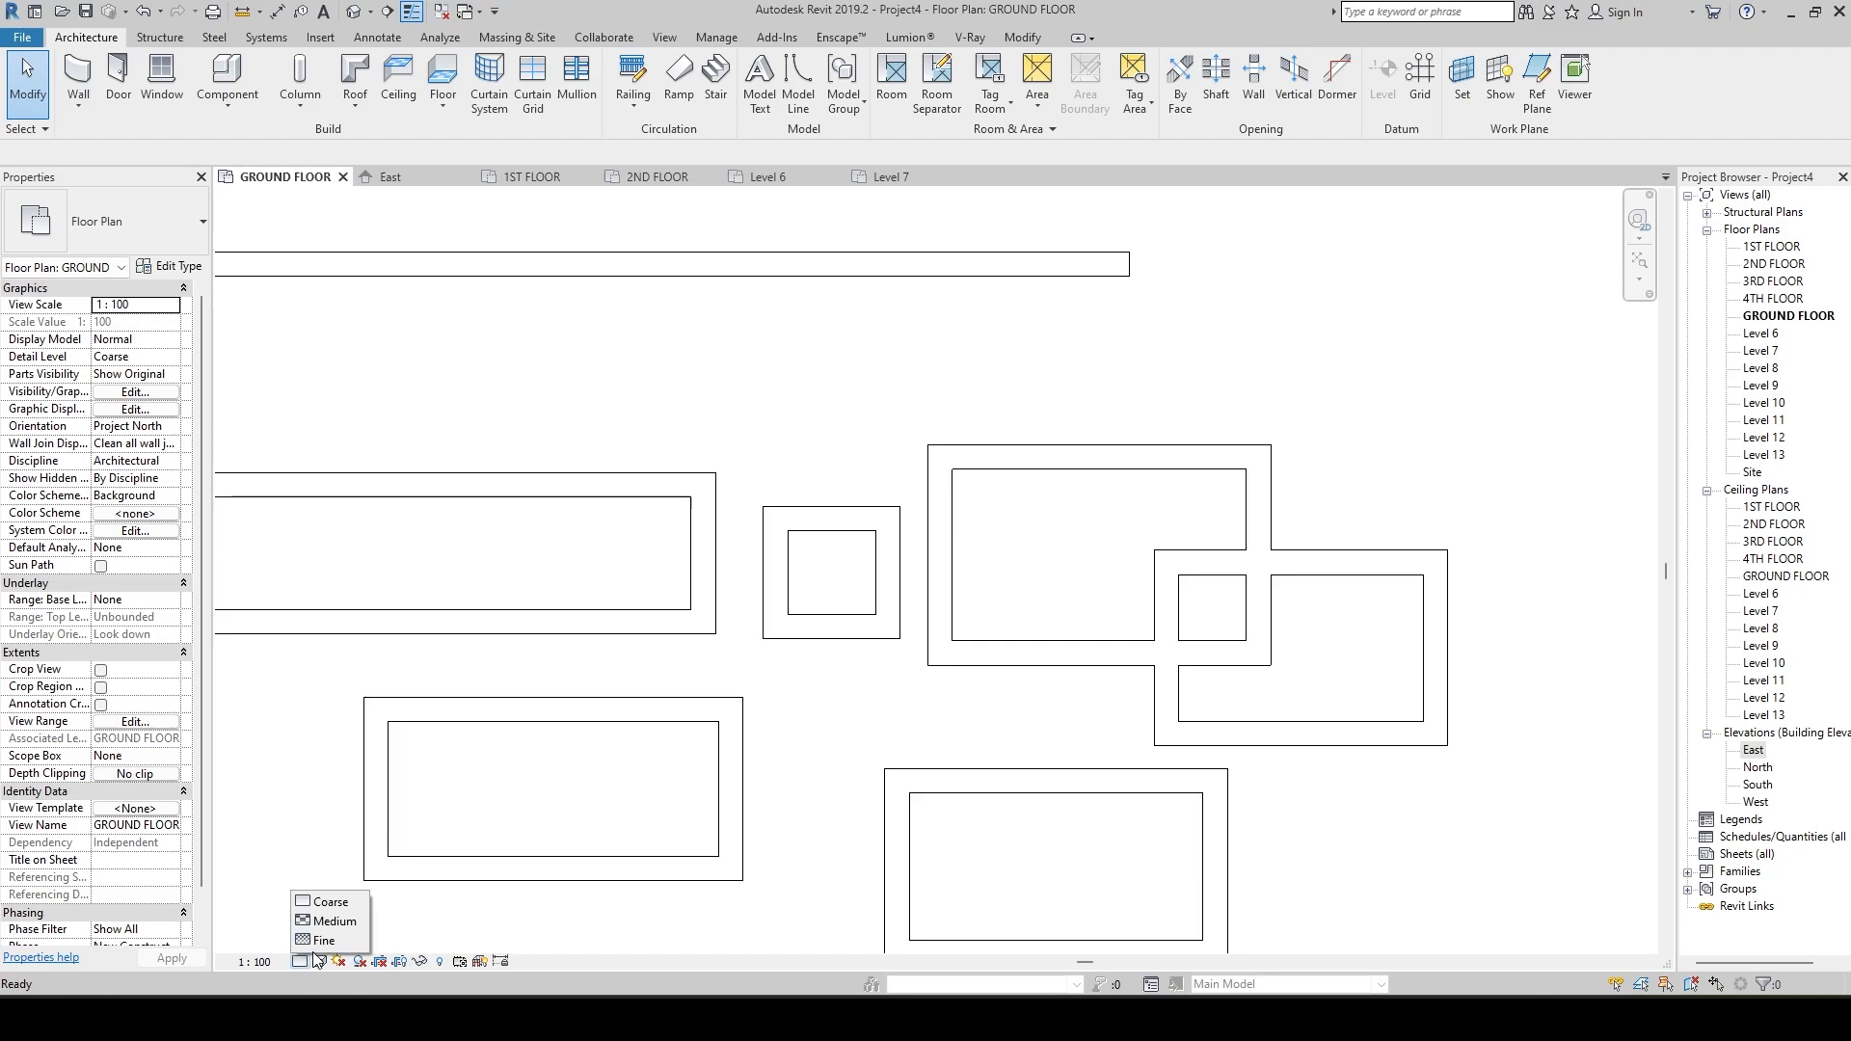
{"action": "left_click", "coordinate": [296, 954]}
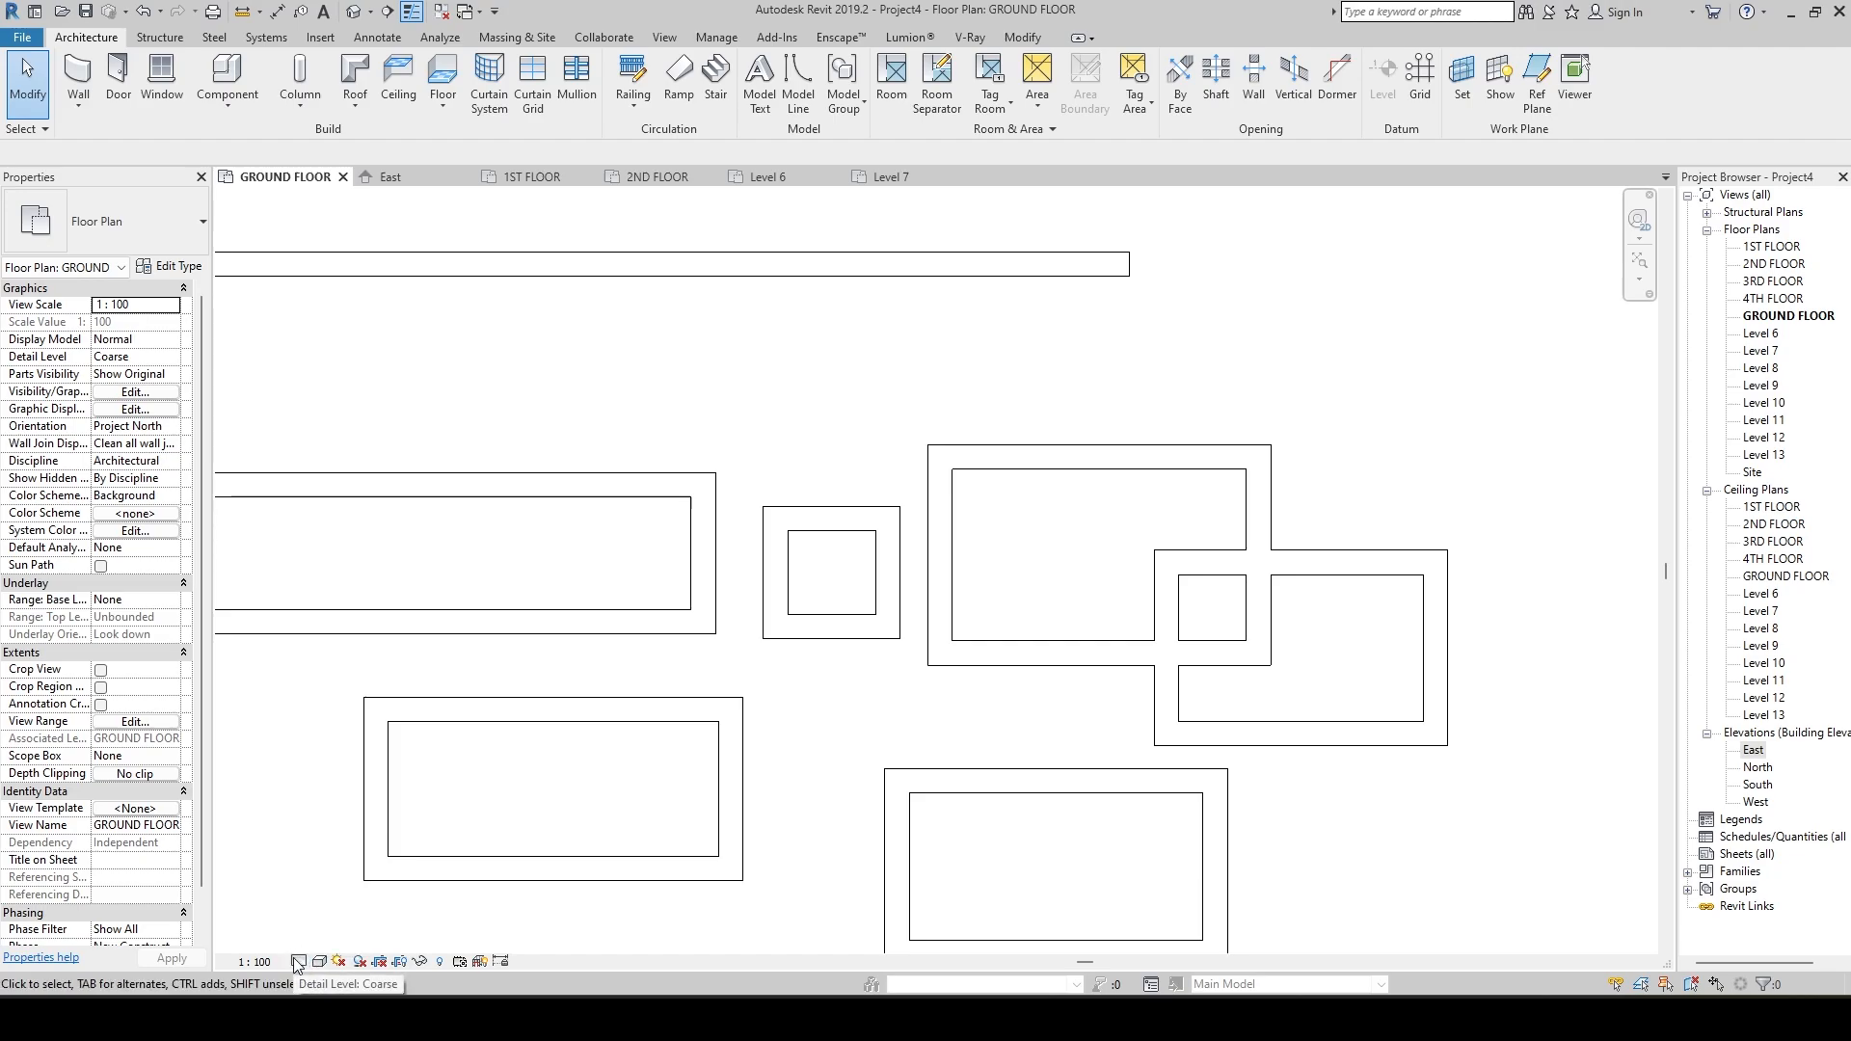
{"action": "left_click", "coordinate": [298, 961]}
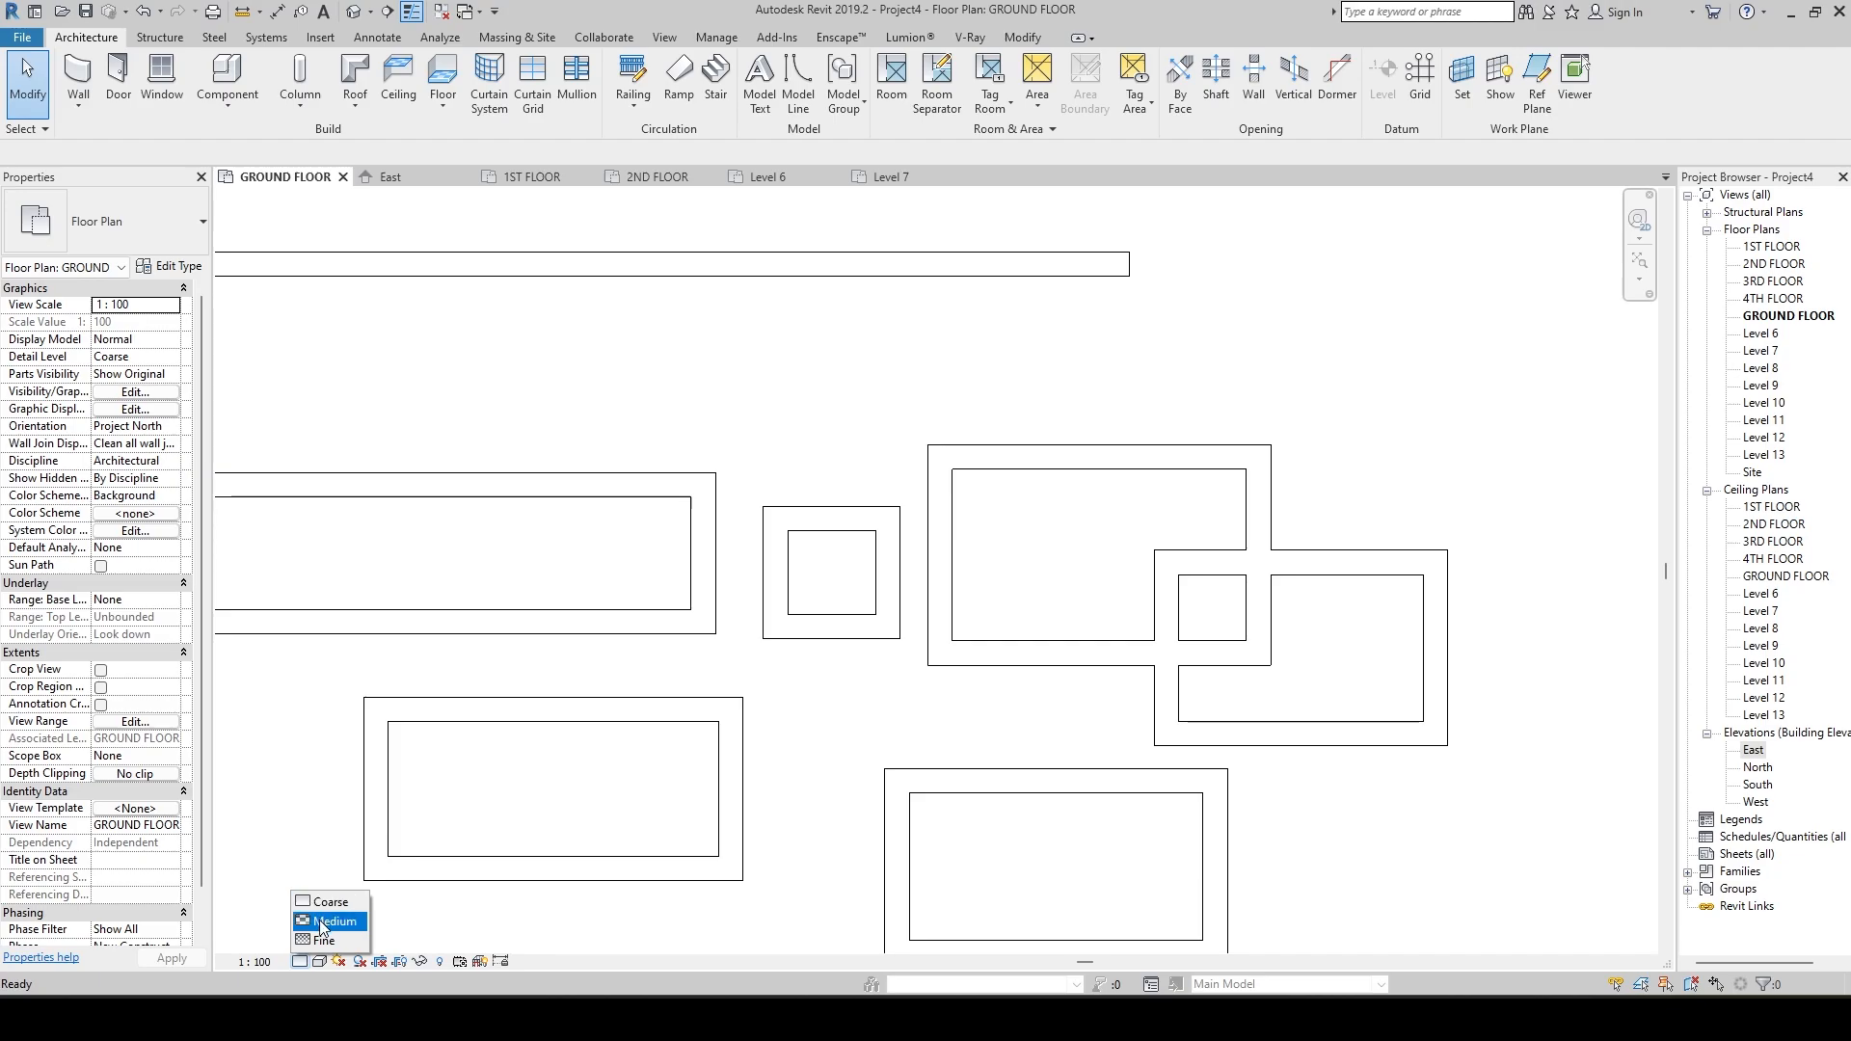
{"action": "left_click", "coordinate": [333, 922]}
{"action": "left_click", "coordinate": [298, 962]}
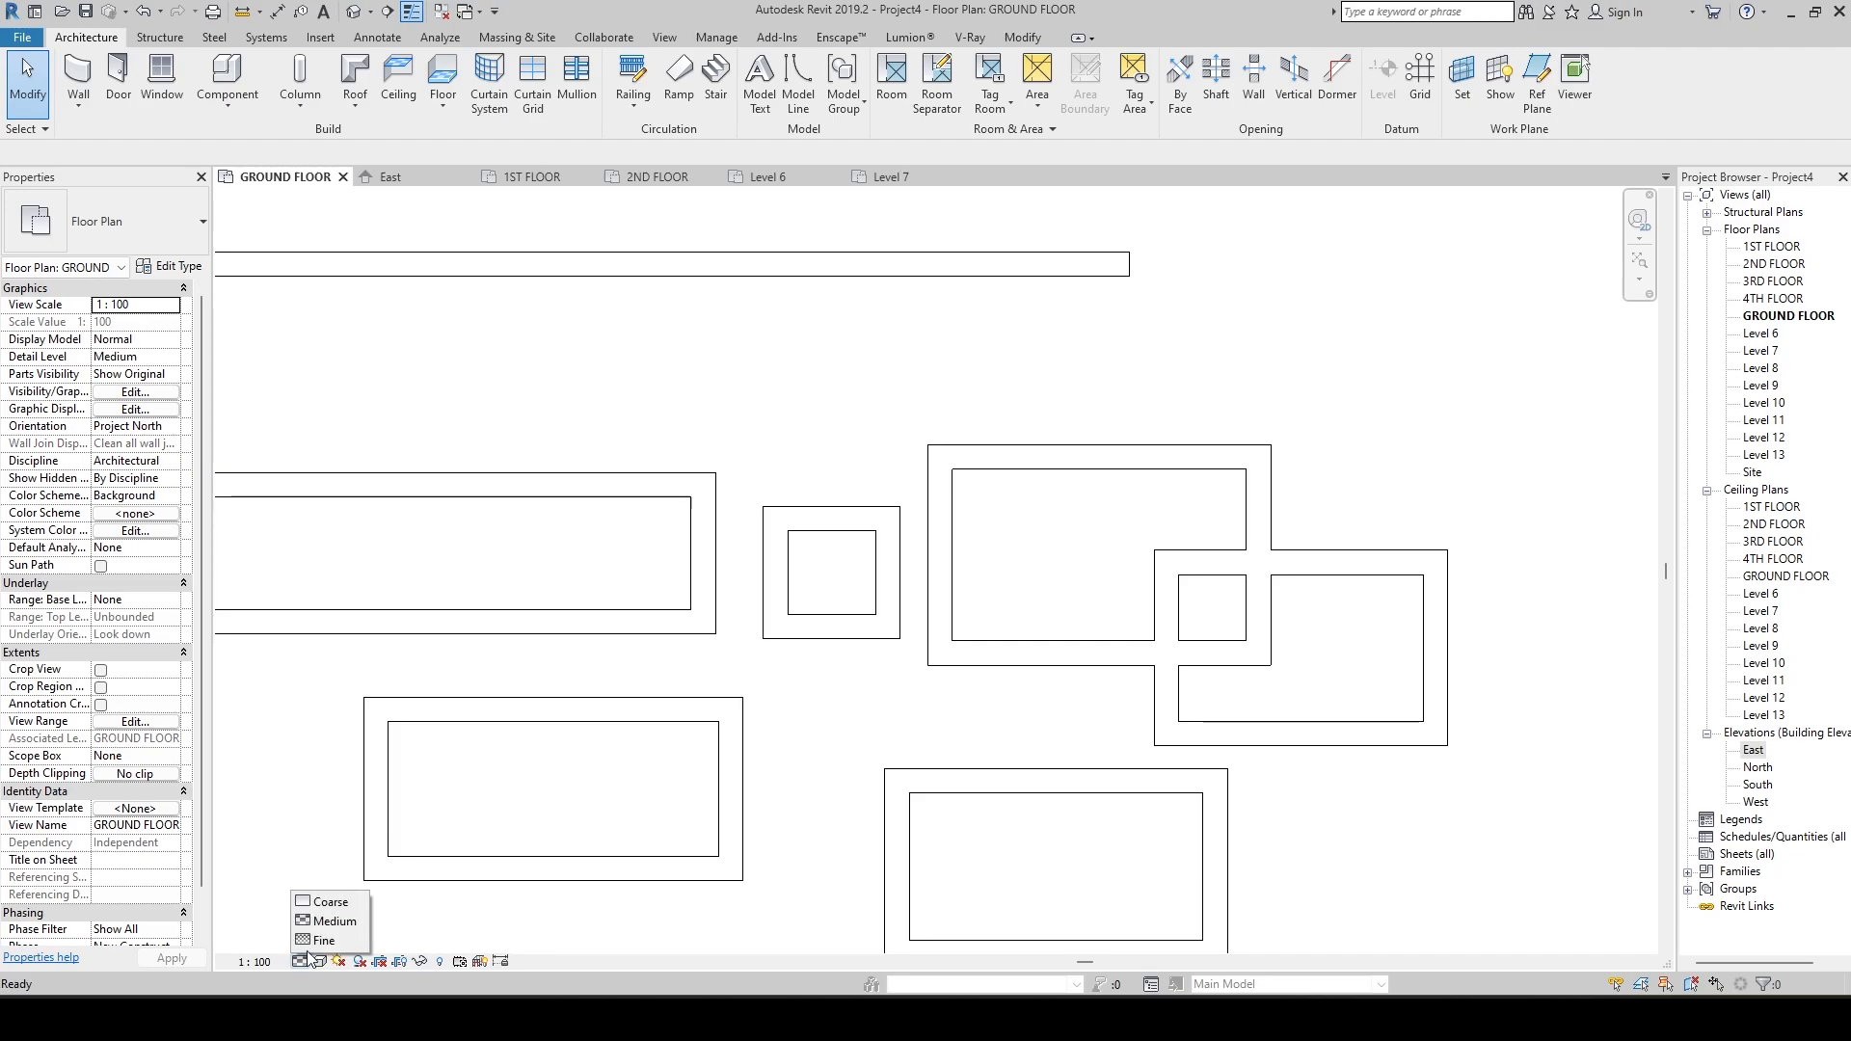
{"action": "left_click", "coordinate": [316, 939]}
{"action": "left_click", "coordinate": [319, 963]}
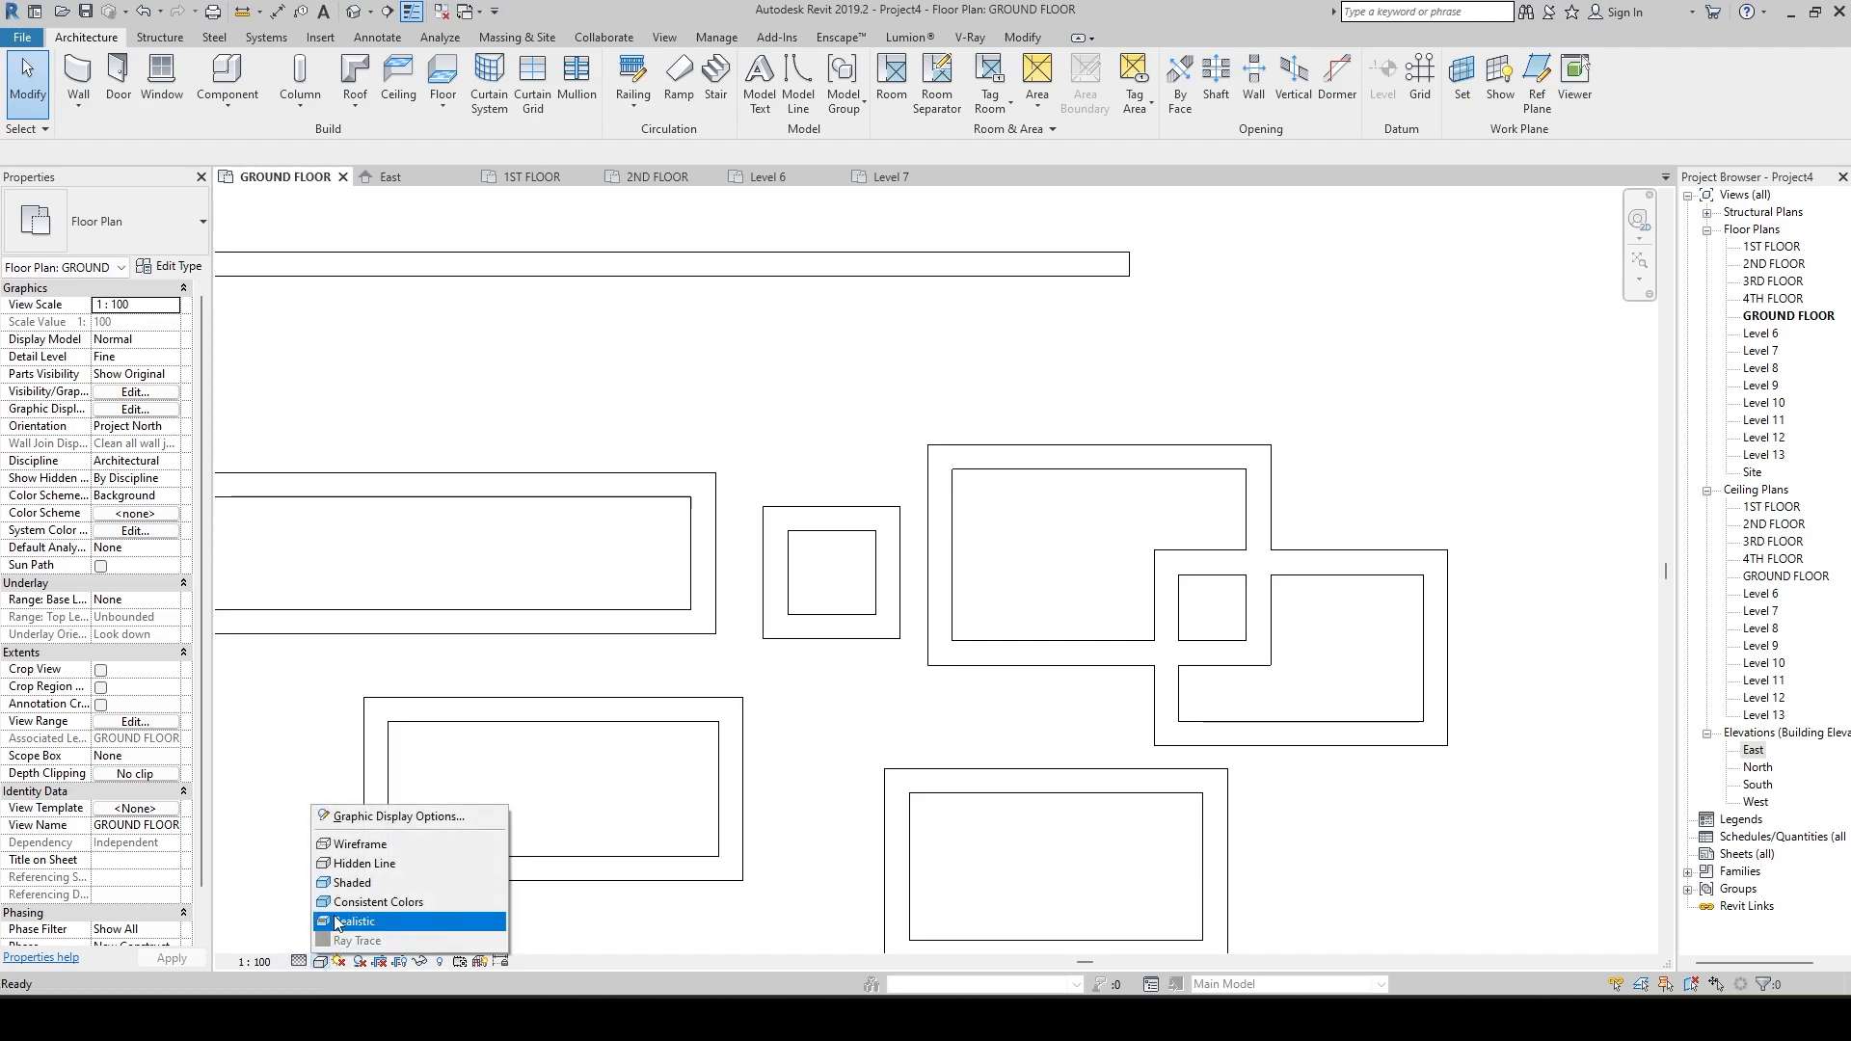
{"action": "left_click", "coordinate": [337, 892]}
Examine the shaded wall rectangles, checking the properties of the Finish Face: Exterior rectangle's east wall.
{"action": "scroll", "coordinate": [877, 704], "scroll_direction": "down", "scroll_amount": 4}
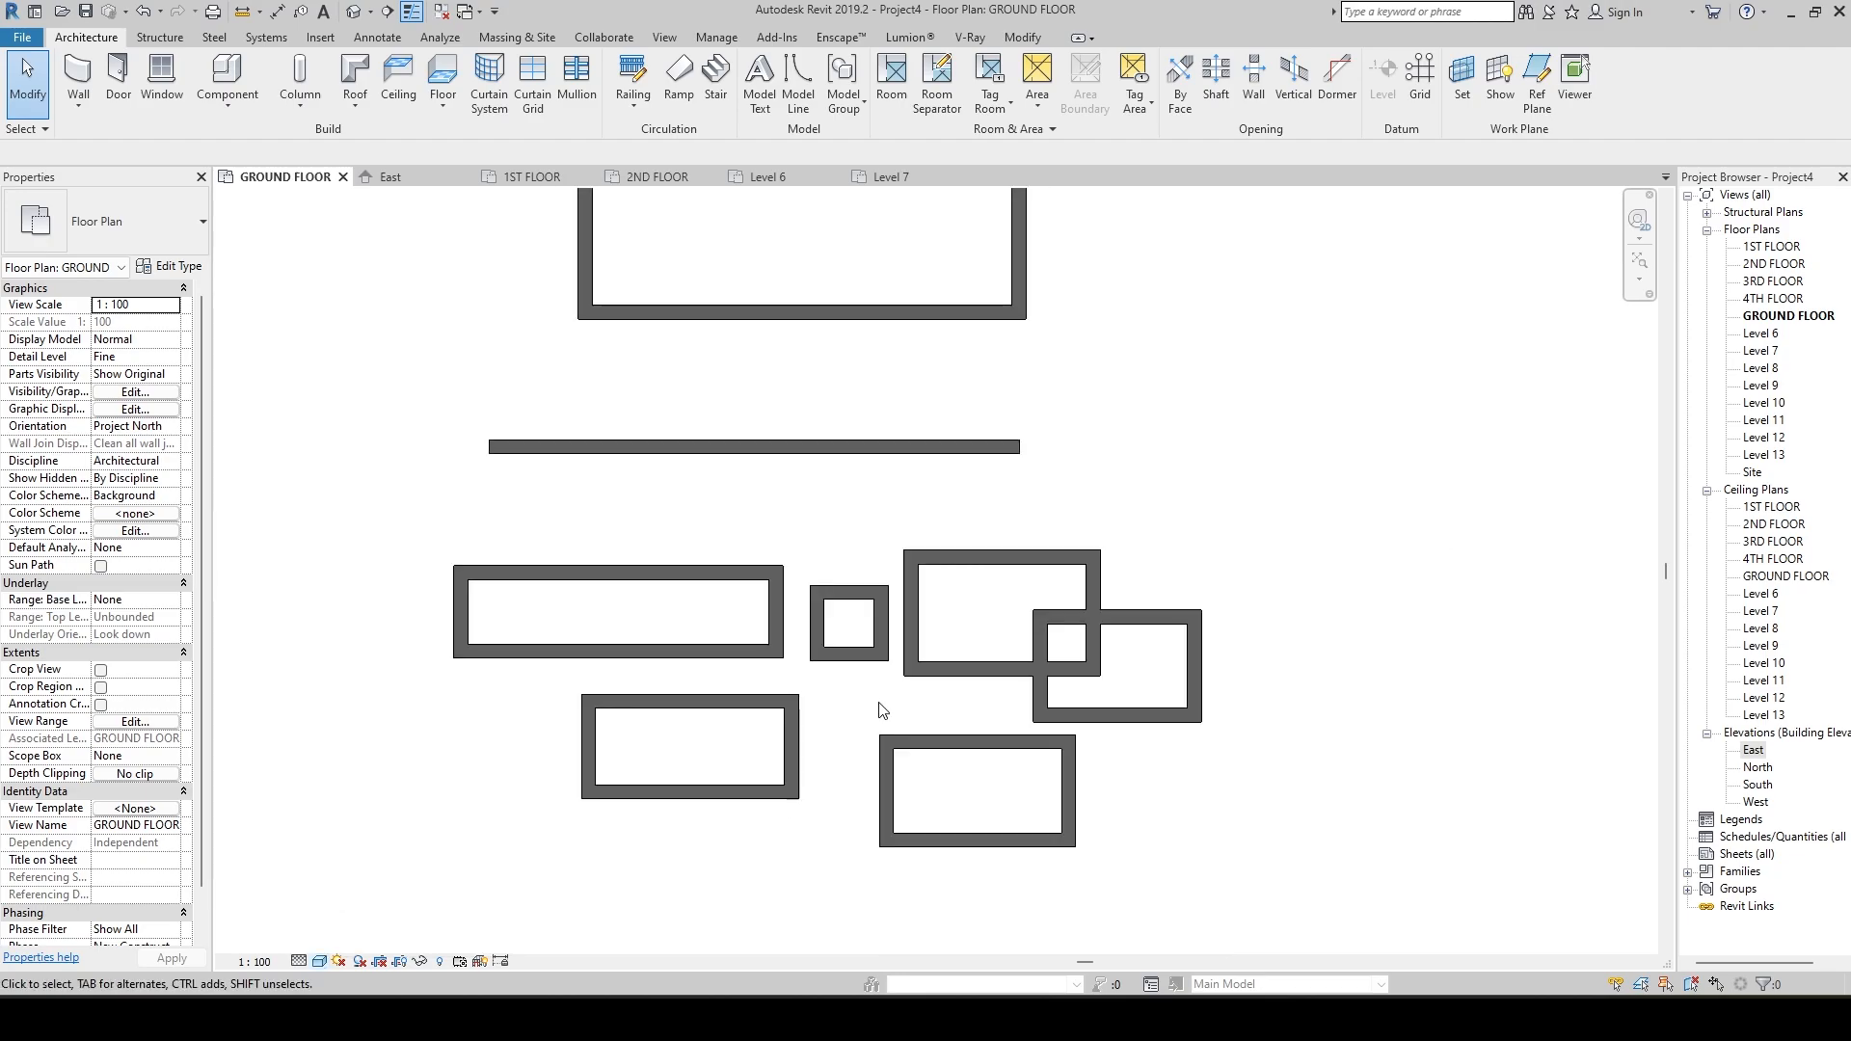
{"action": "scroll", "coordinate": [879, 675], "scroll_direction": "up", "scroll_amount": 4}
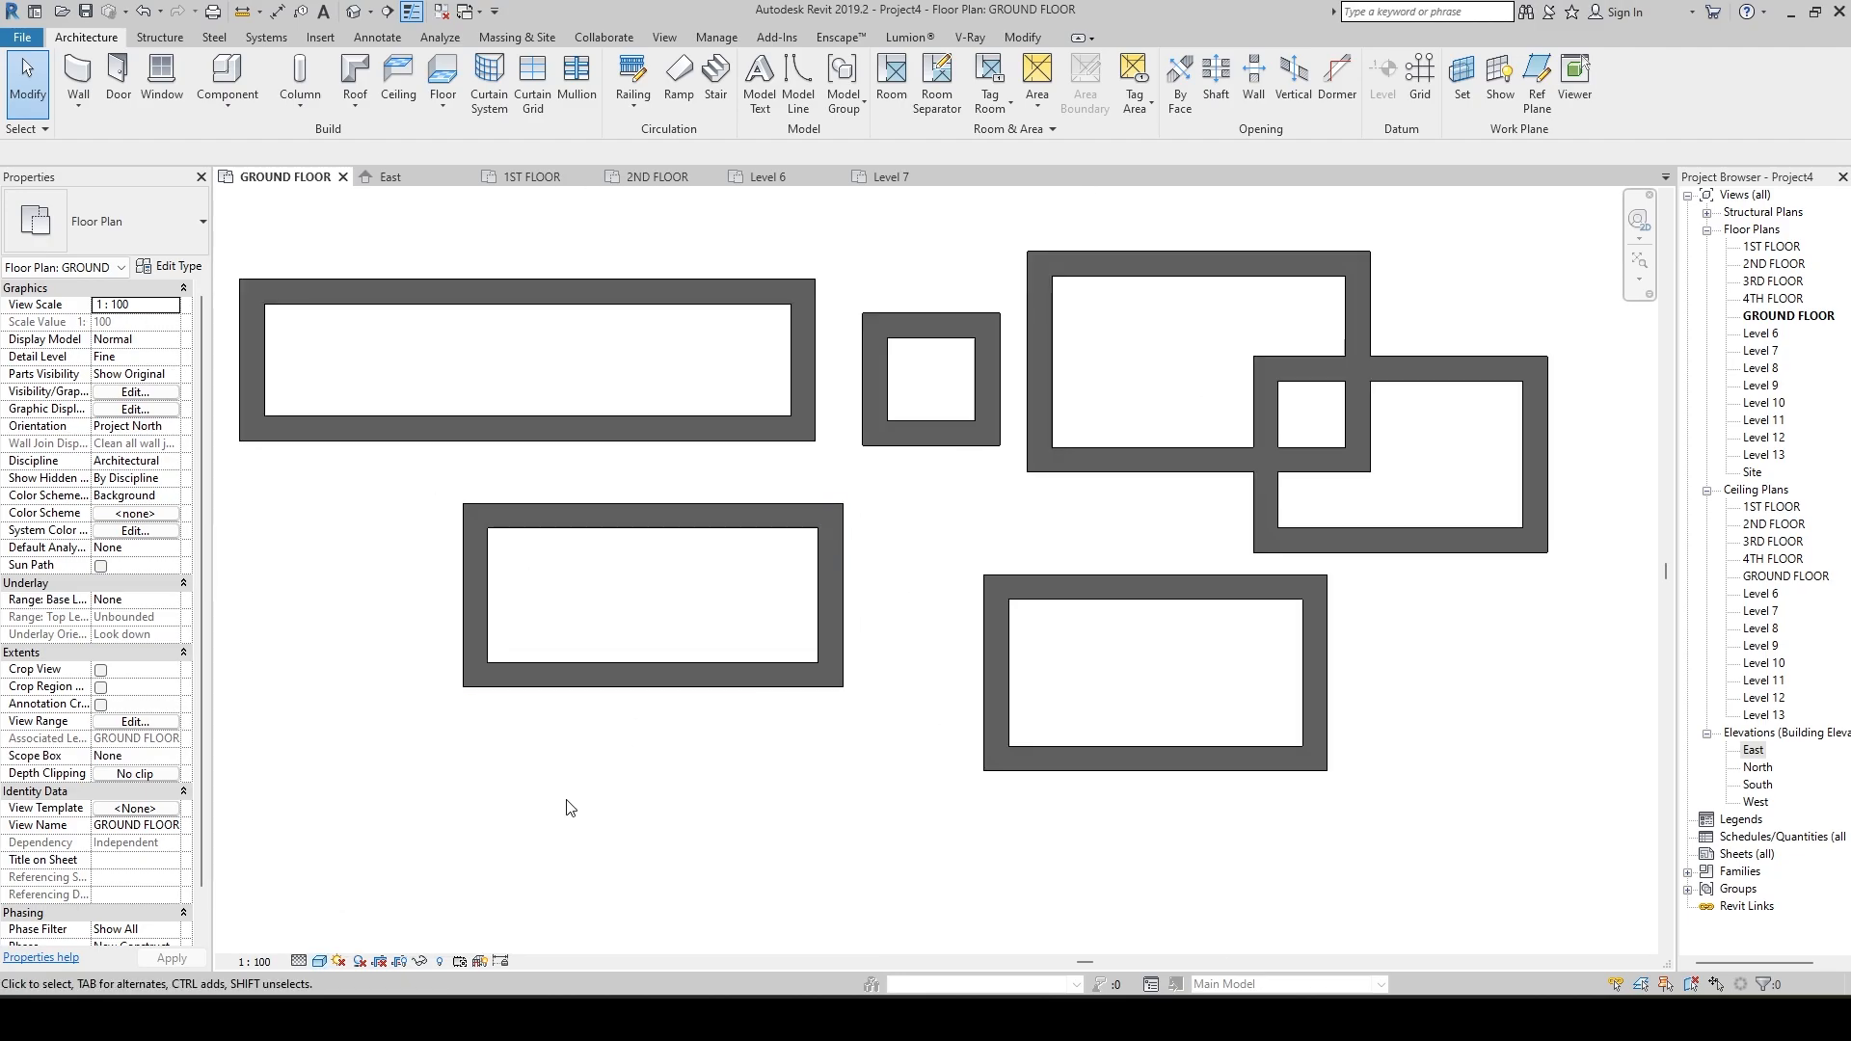
{"action": "scroll", "coordinate": [569, 808], "scroll_direction": "down", "scroll_amount": 1}
{"action": "left_click", "coordinate": [794, 676]}
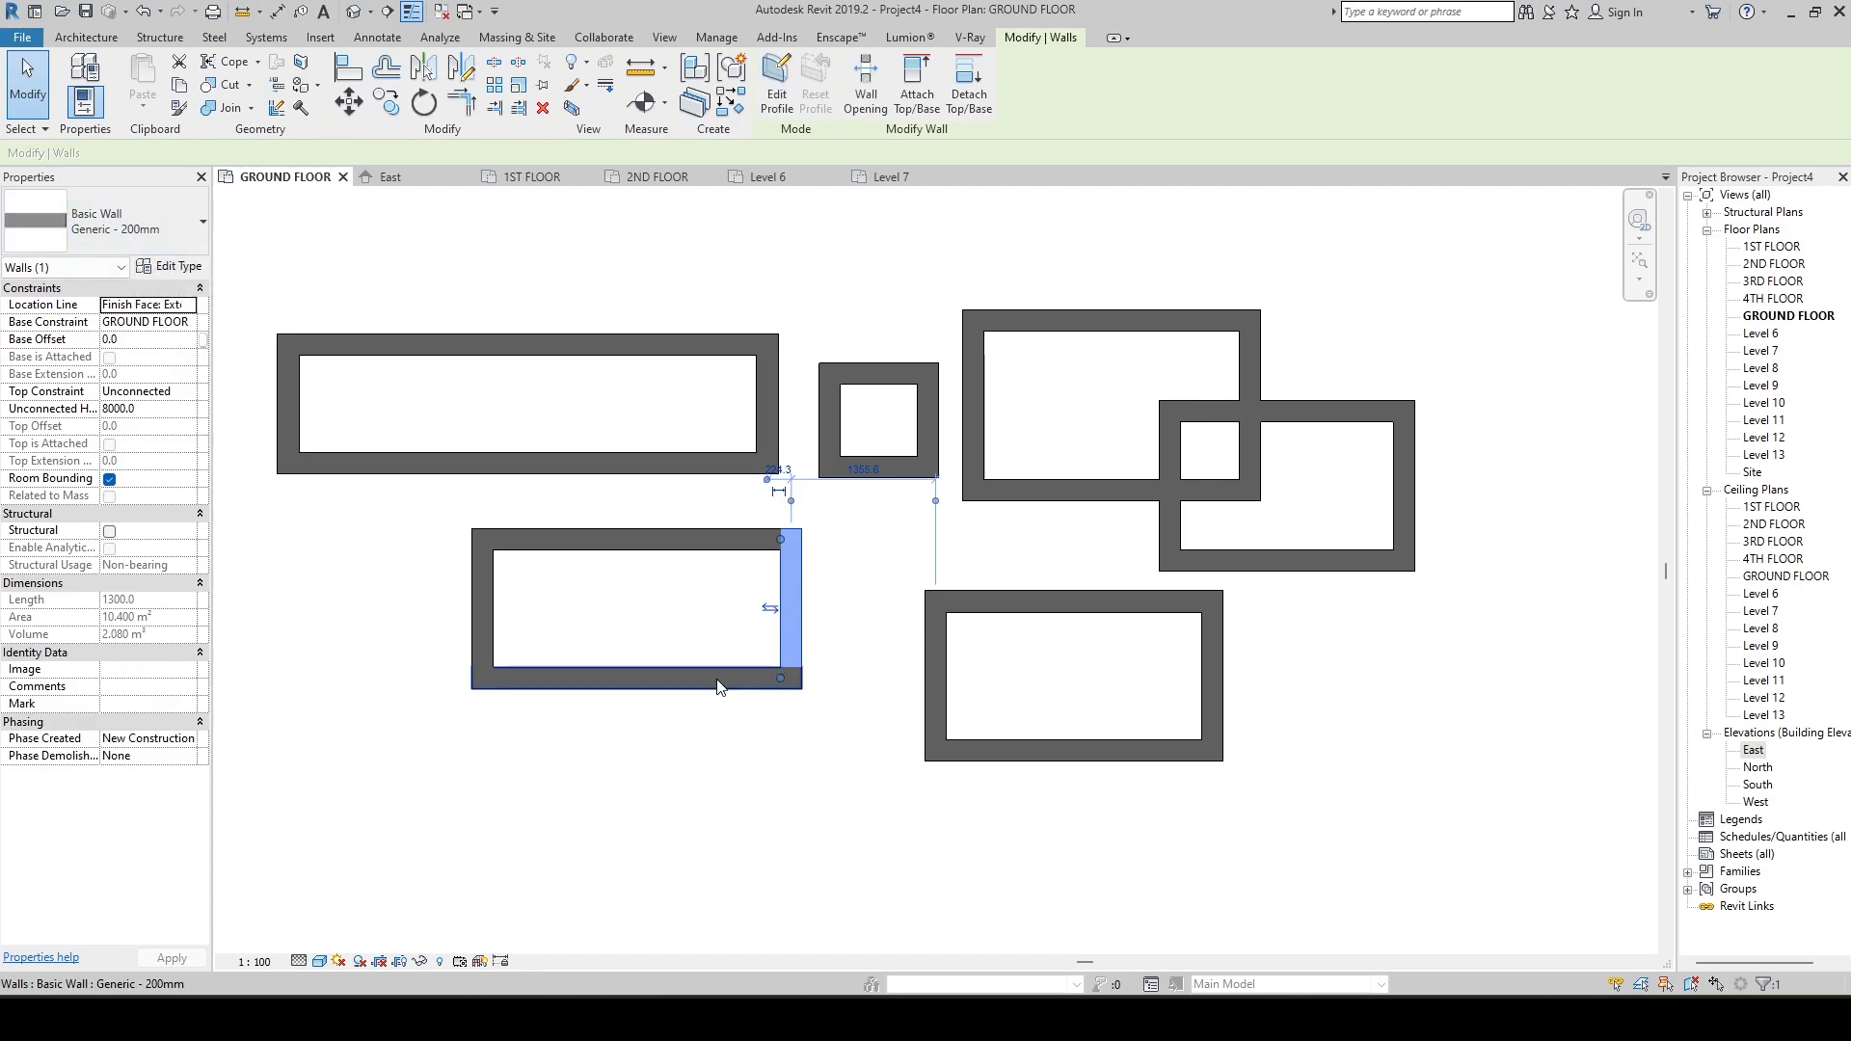
{"action": "key", "text": "Escape"}
{"action": "scroll", "coordinate": [802, 658], "scroll_direction": "up", "scroll_amount": 5}
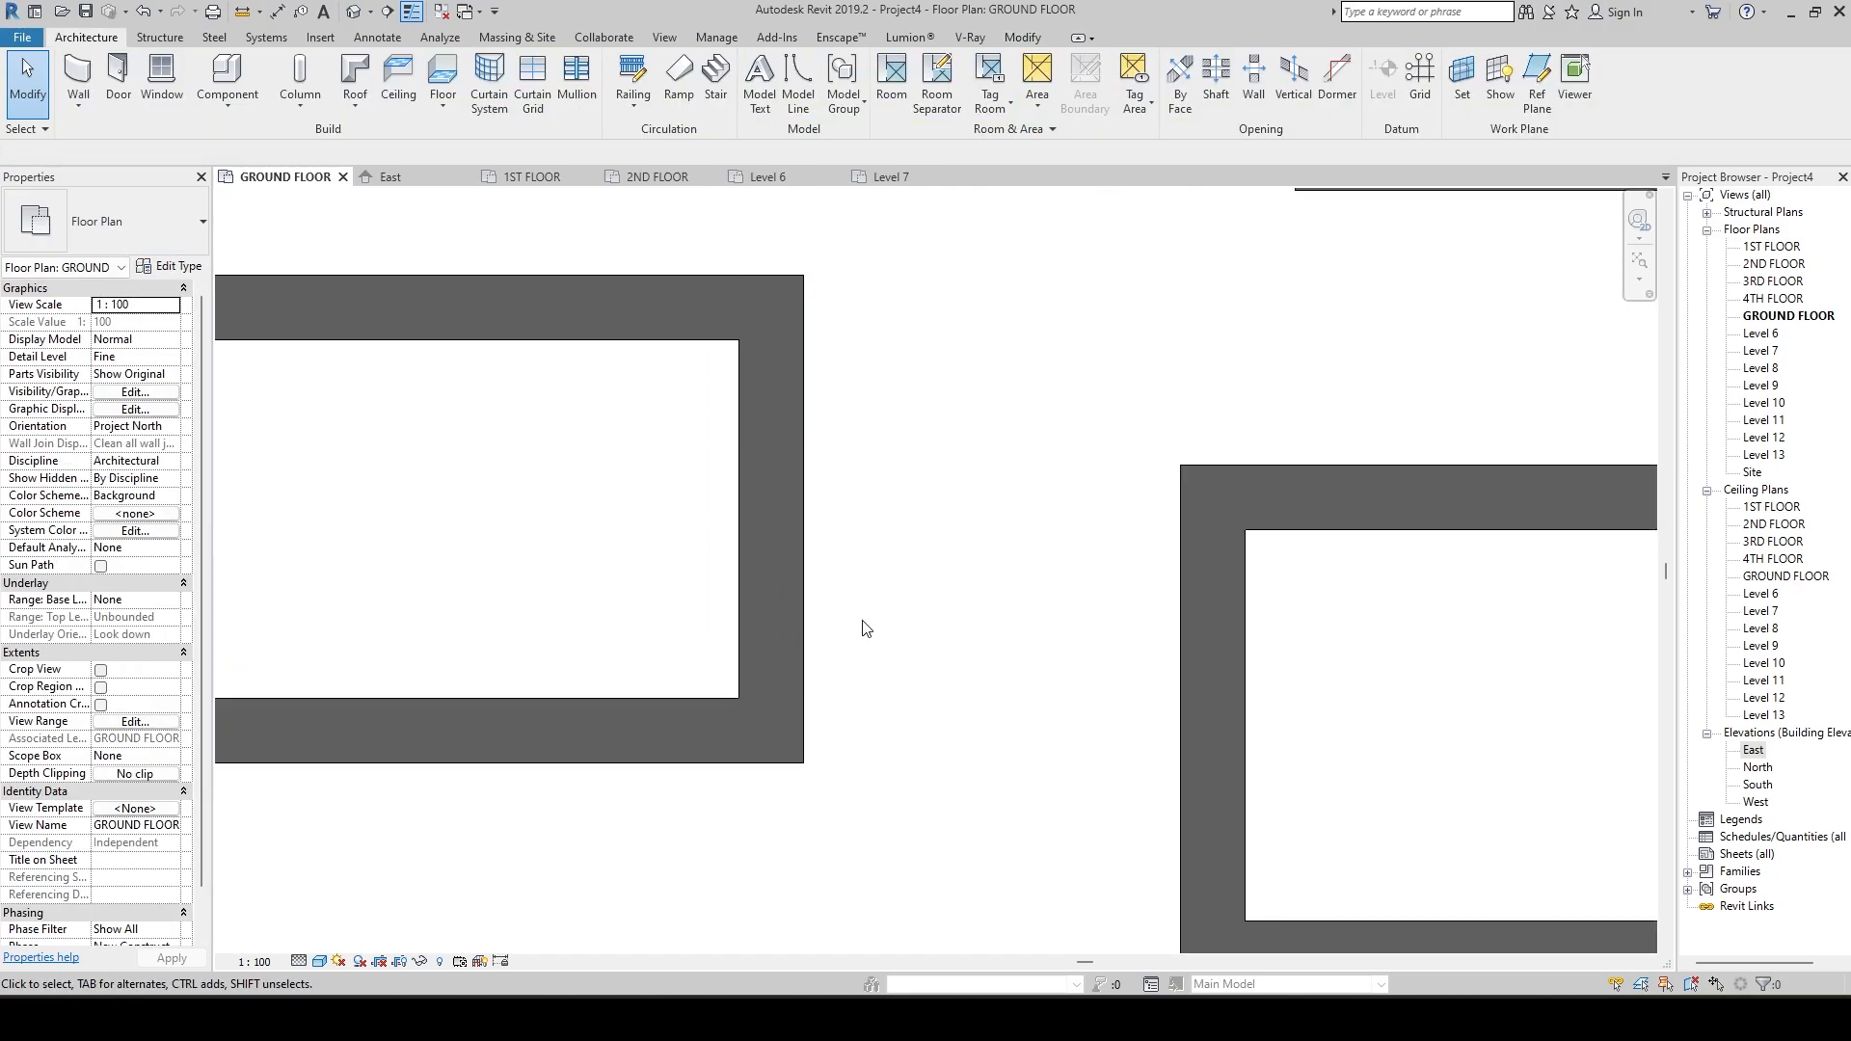
{"action": "scroll", "coordinate": [863, 628], "scroll_direction": "down", "scroll_amount": 9}
{"action": "scroll", "coordinate": [934, 641], "scroll_direction": "up", "scroll_amount": 2}
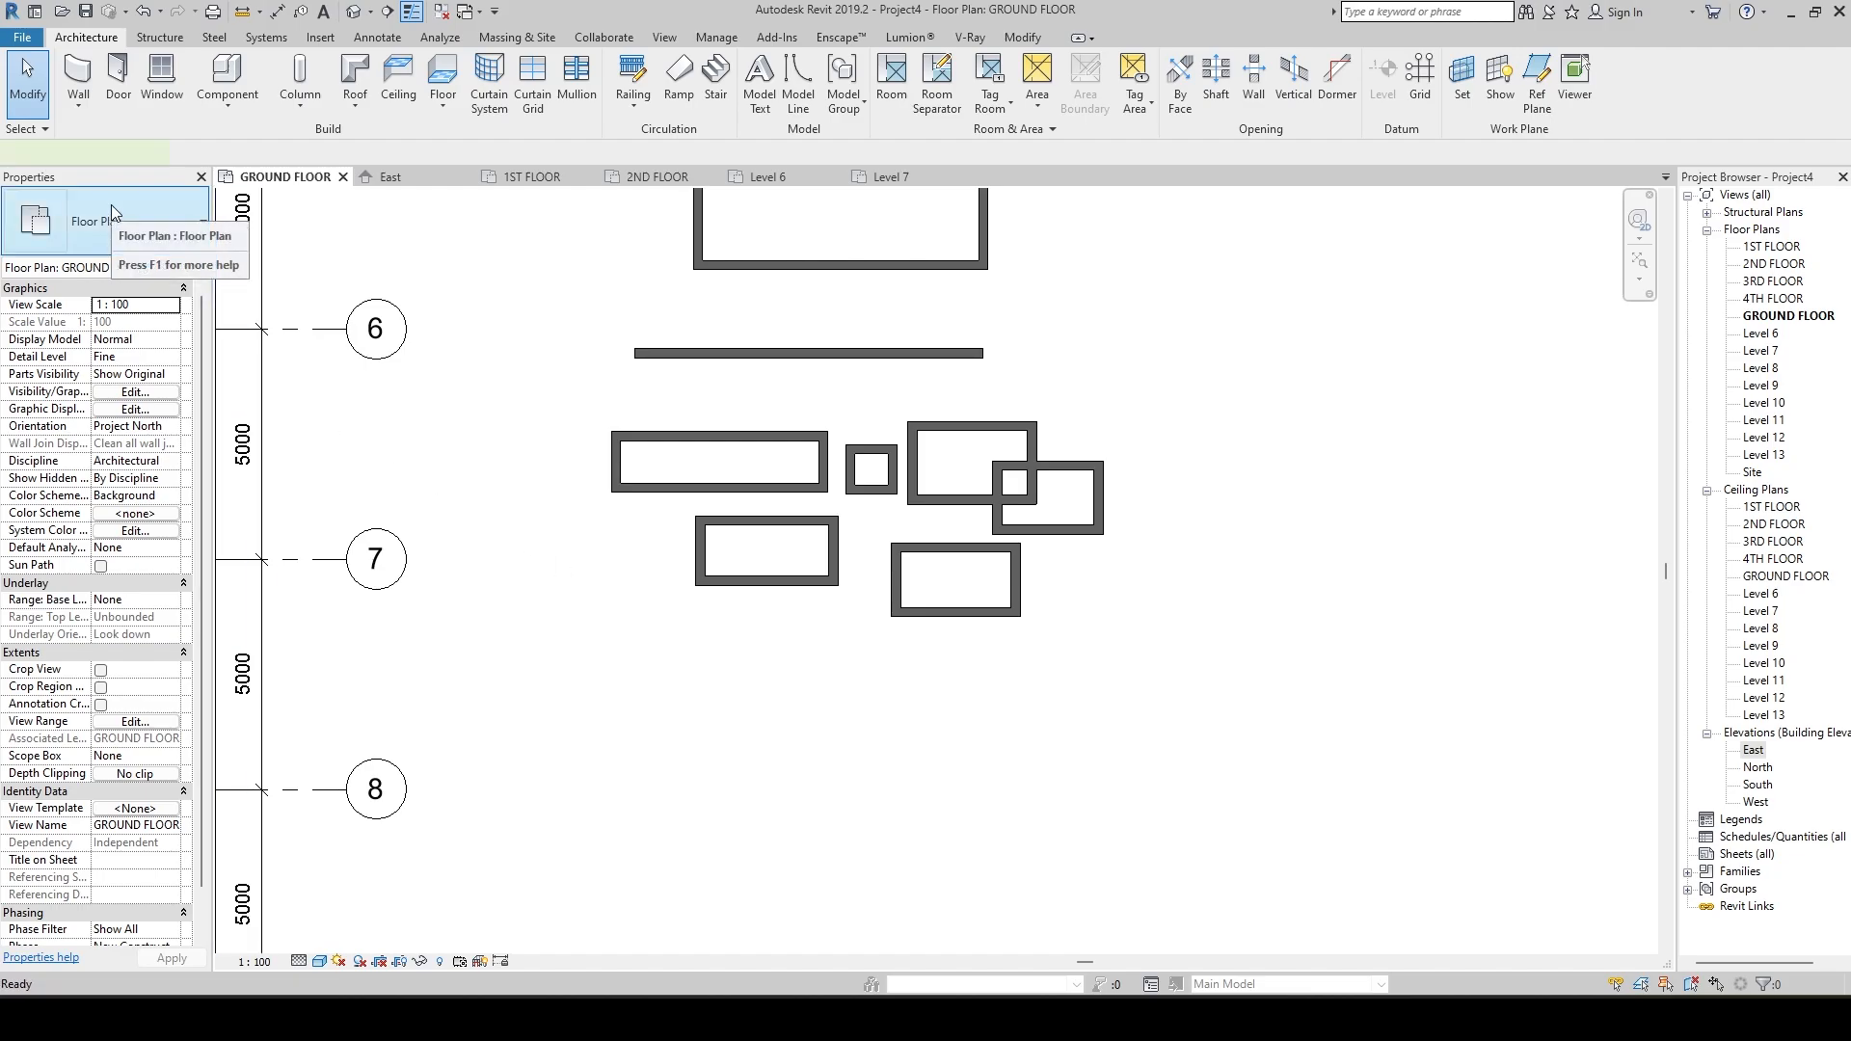
Start a new wall and duplicate the Generic - 200mm type as 200 MM BRICK WALL.
{"action": "key", "text": "w"}
{"action": "key", "text": "a"}
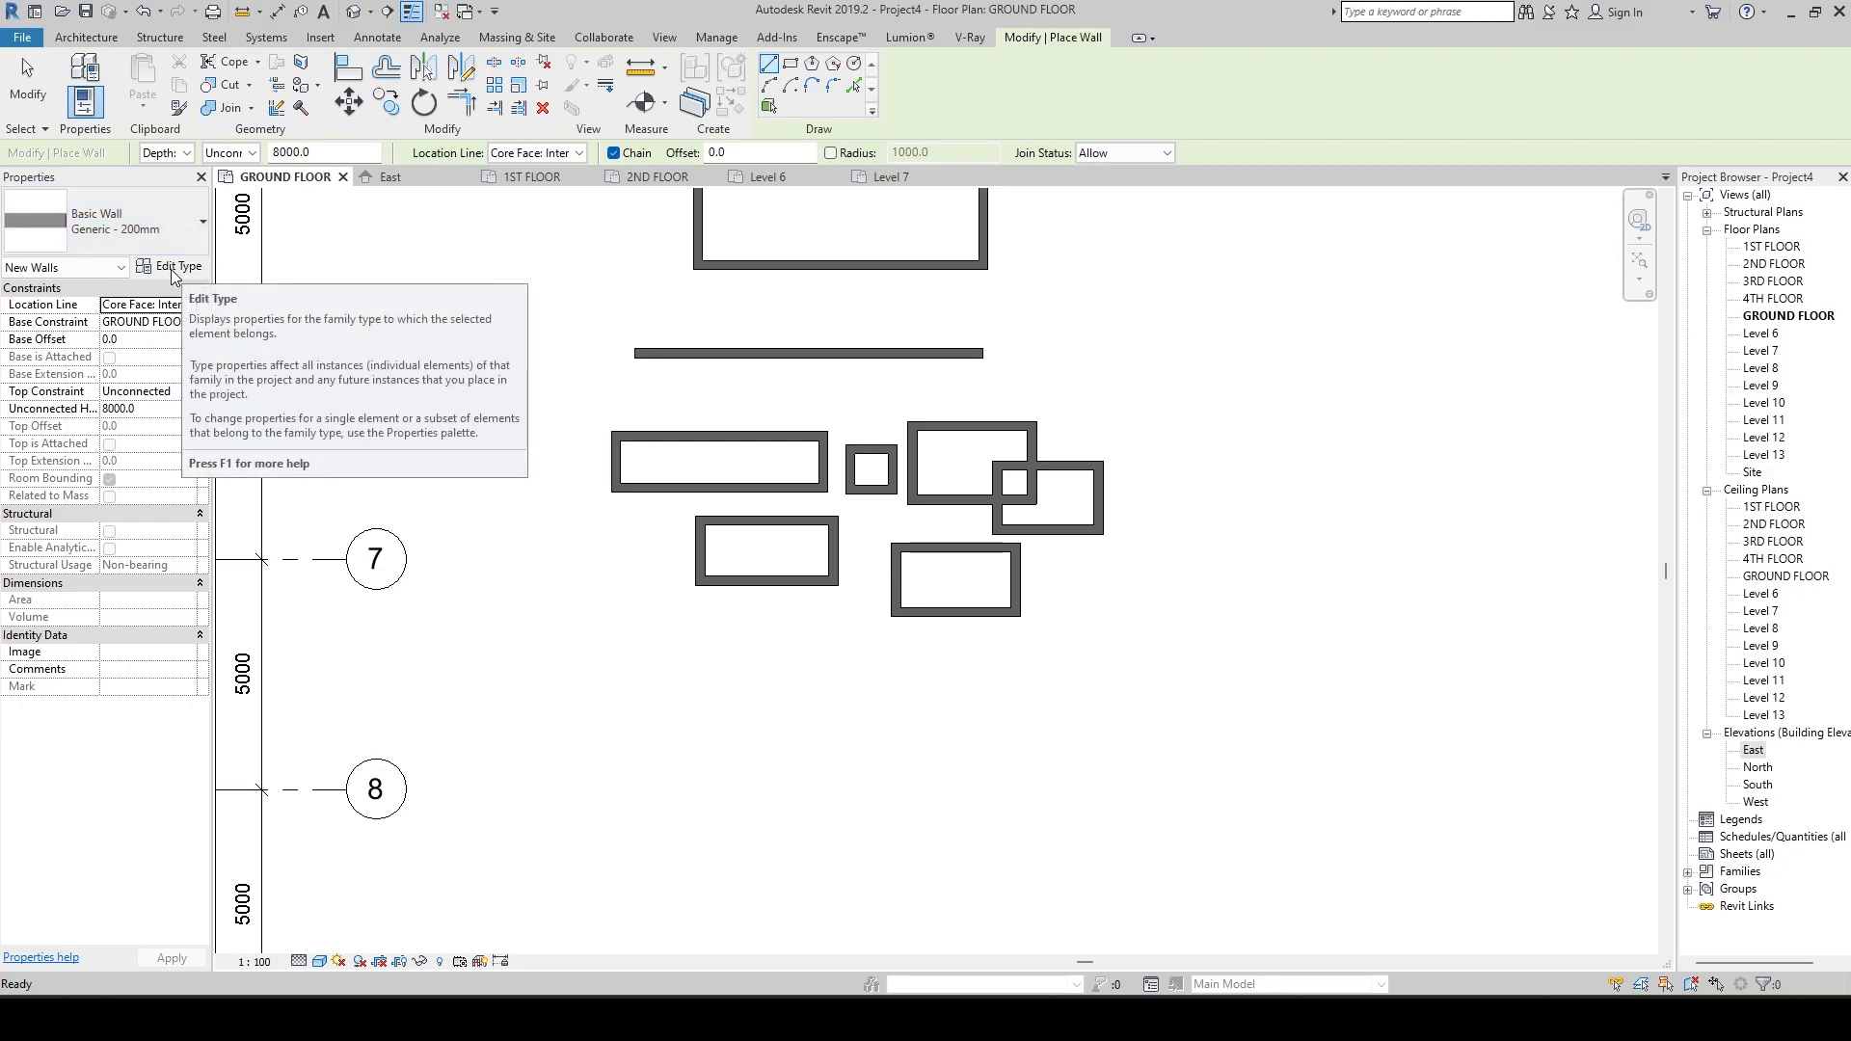
{"action": "left_click", "coordinate": [181, 210]}
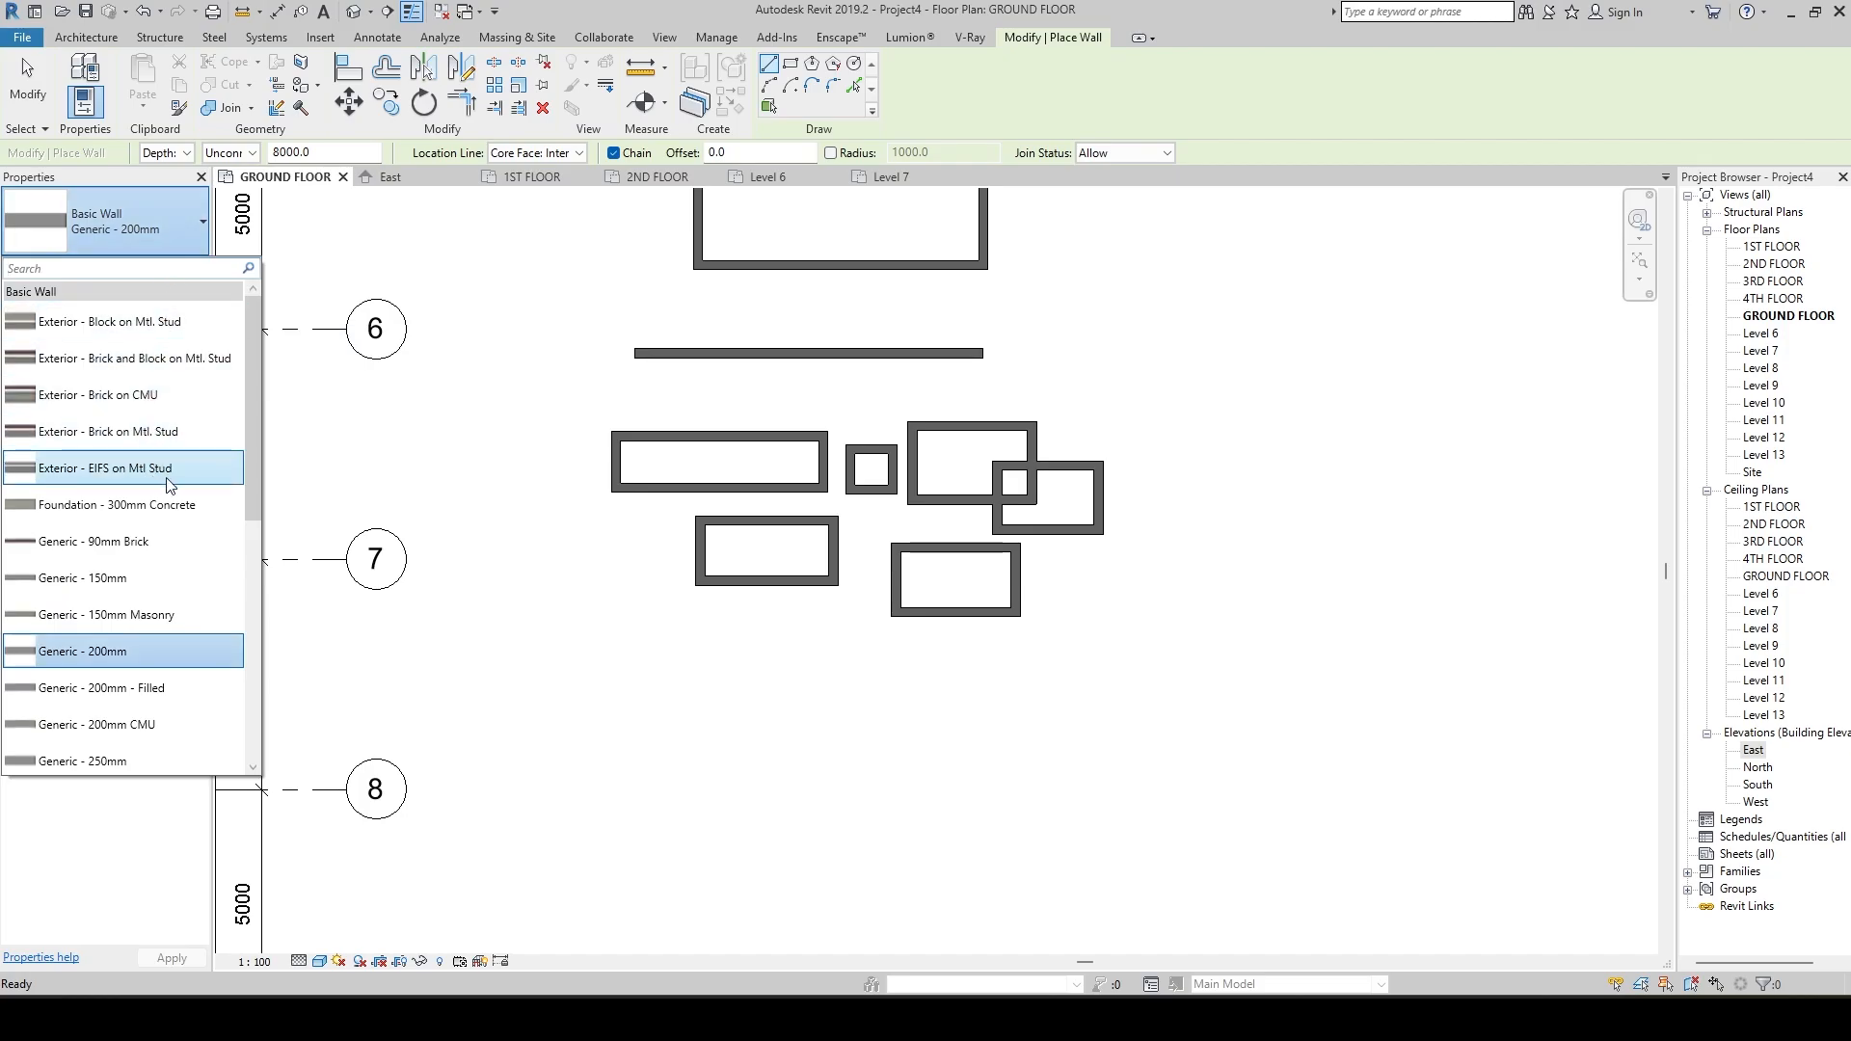
{"action": "left_click", "coordinate": [172, 226]}
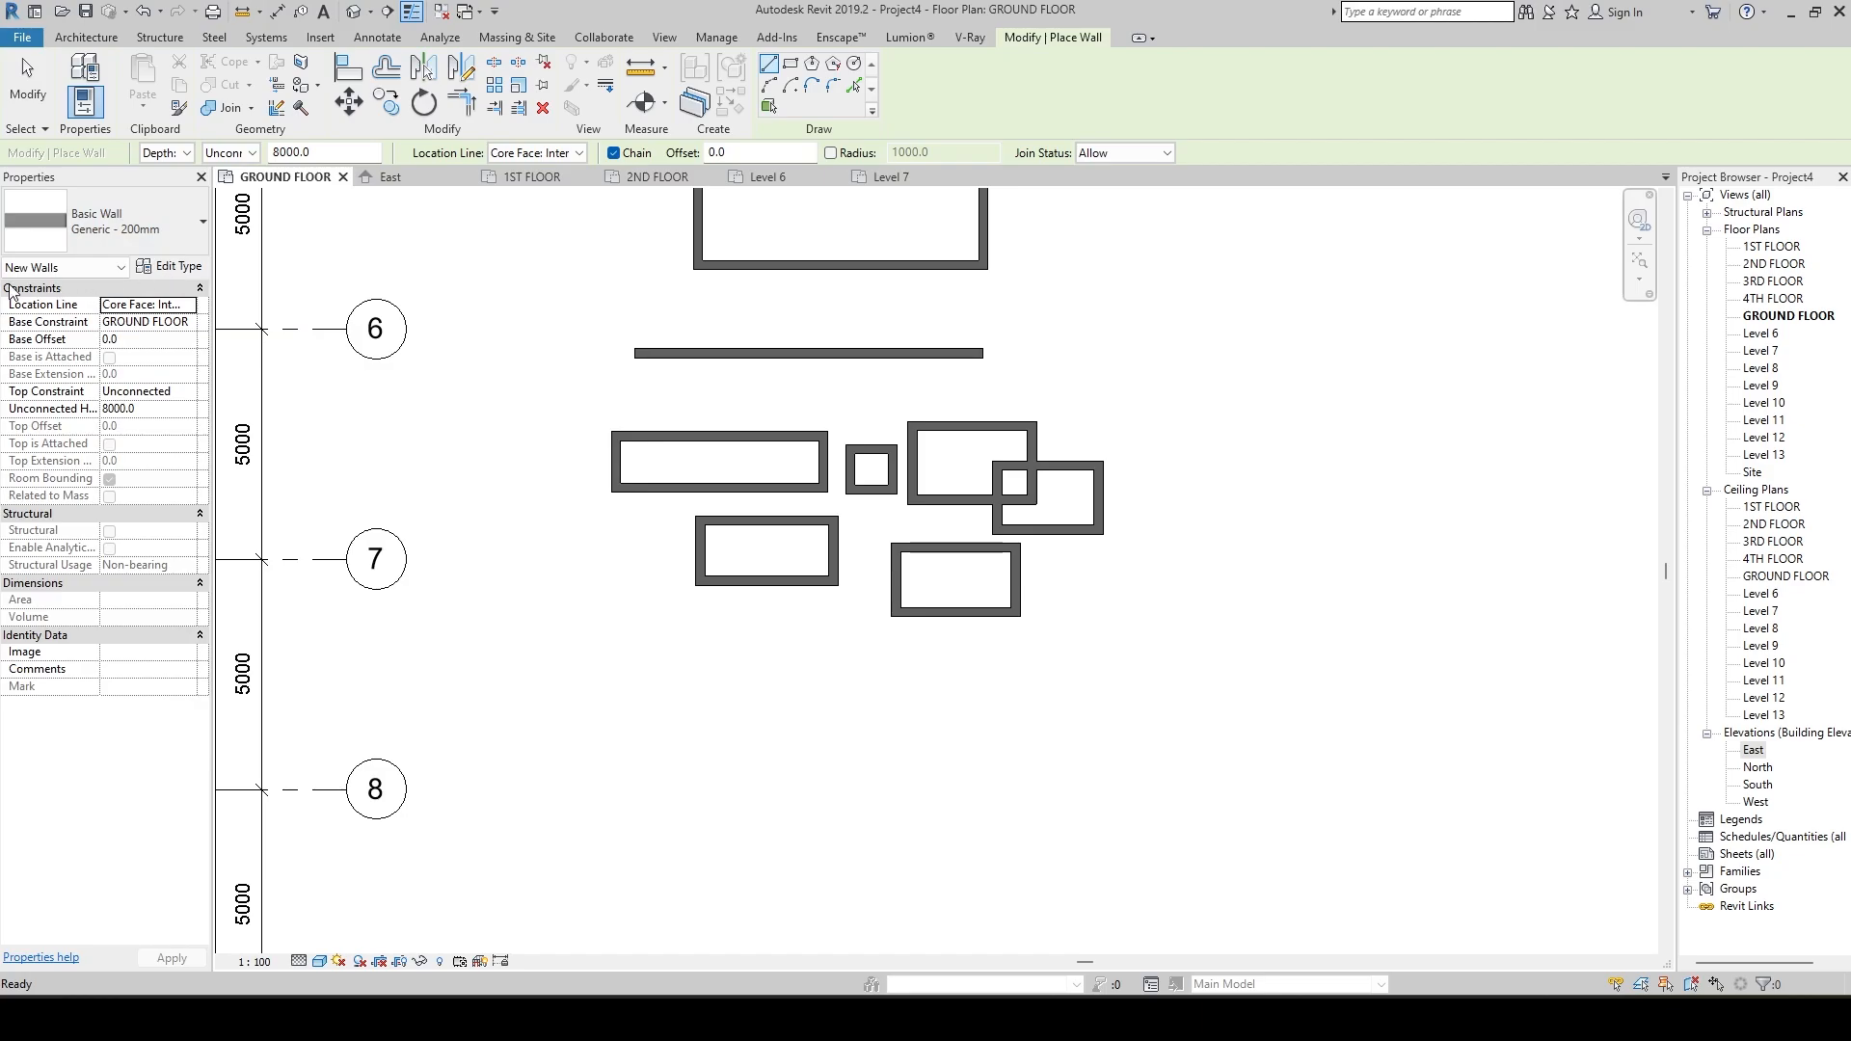
{"action": "left_click", "coordinate": [181, 270]}
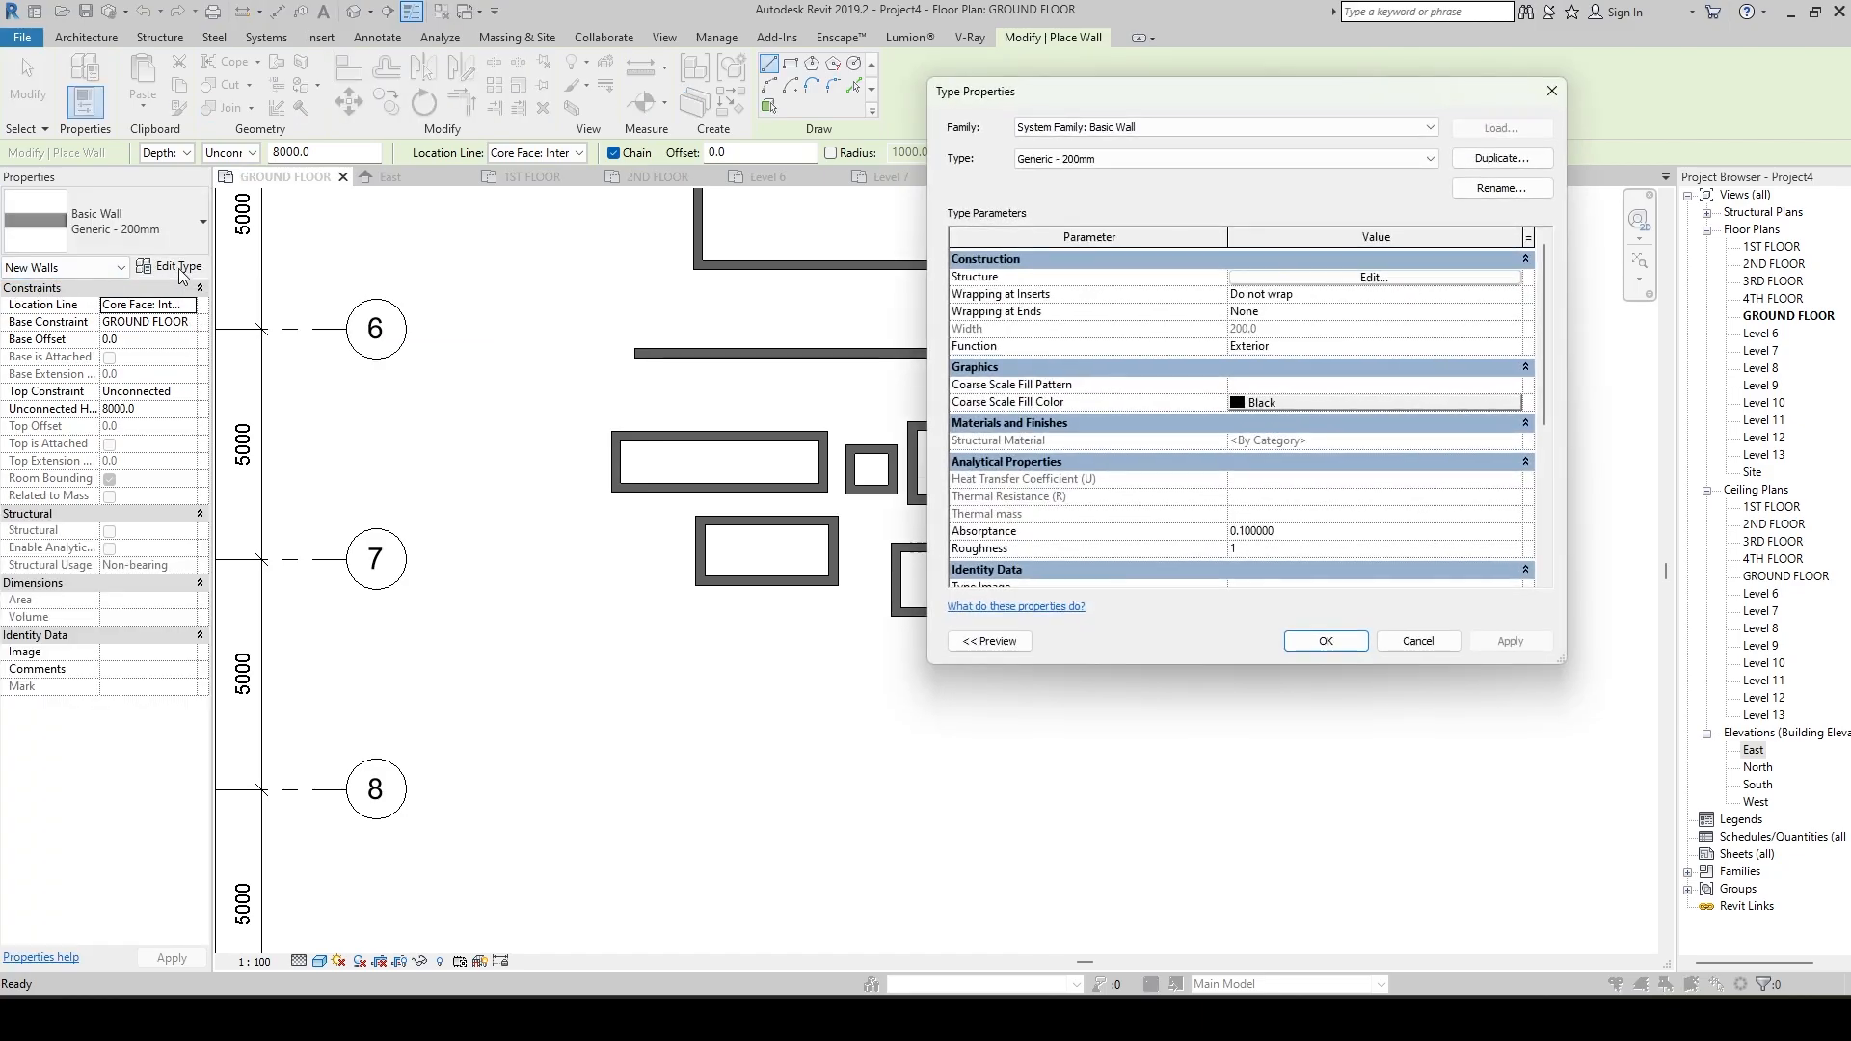
{"action": "left_click", "coordinate": [1501, 158]}
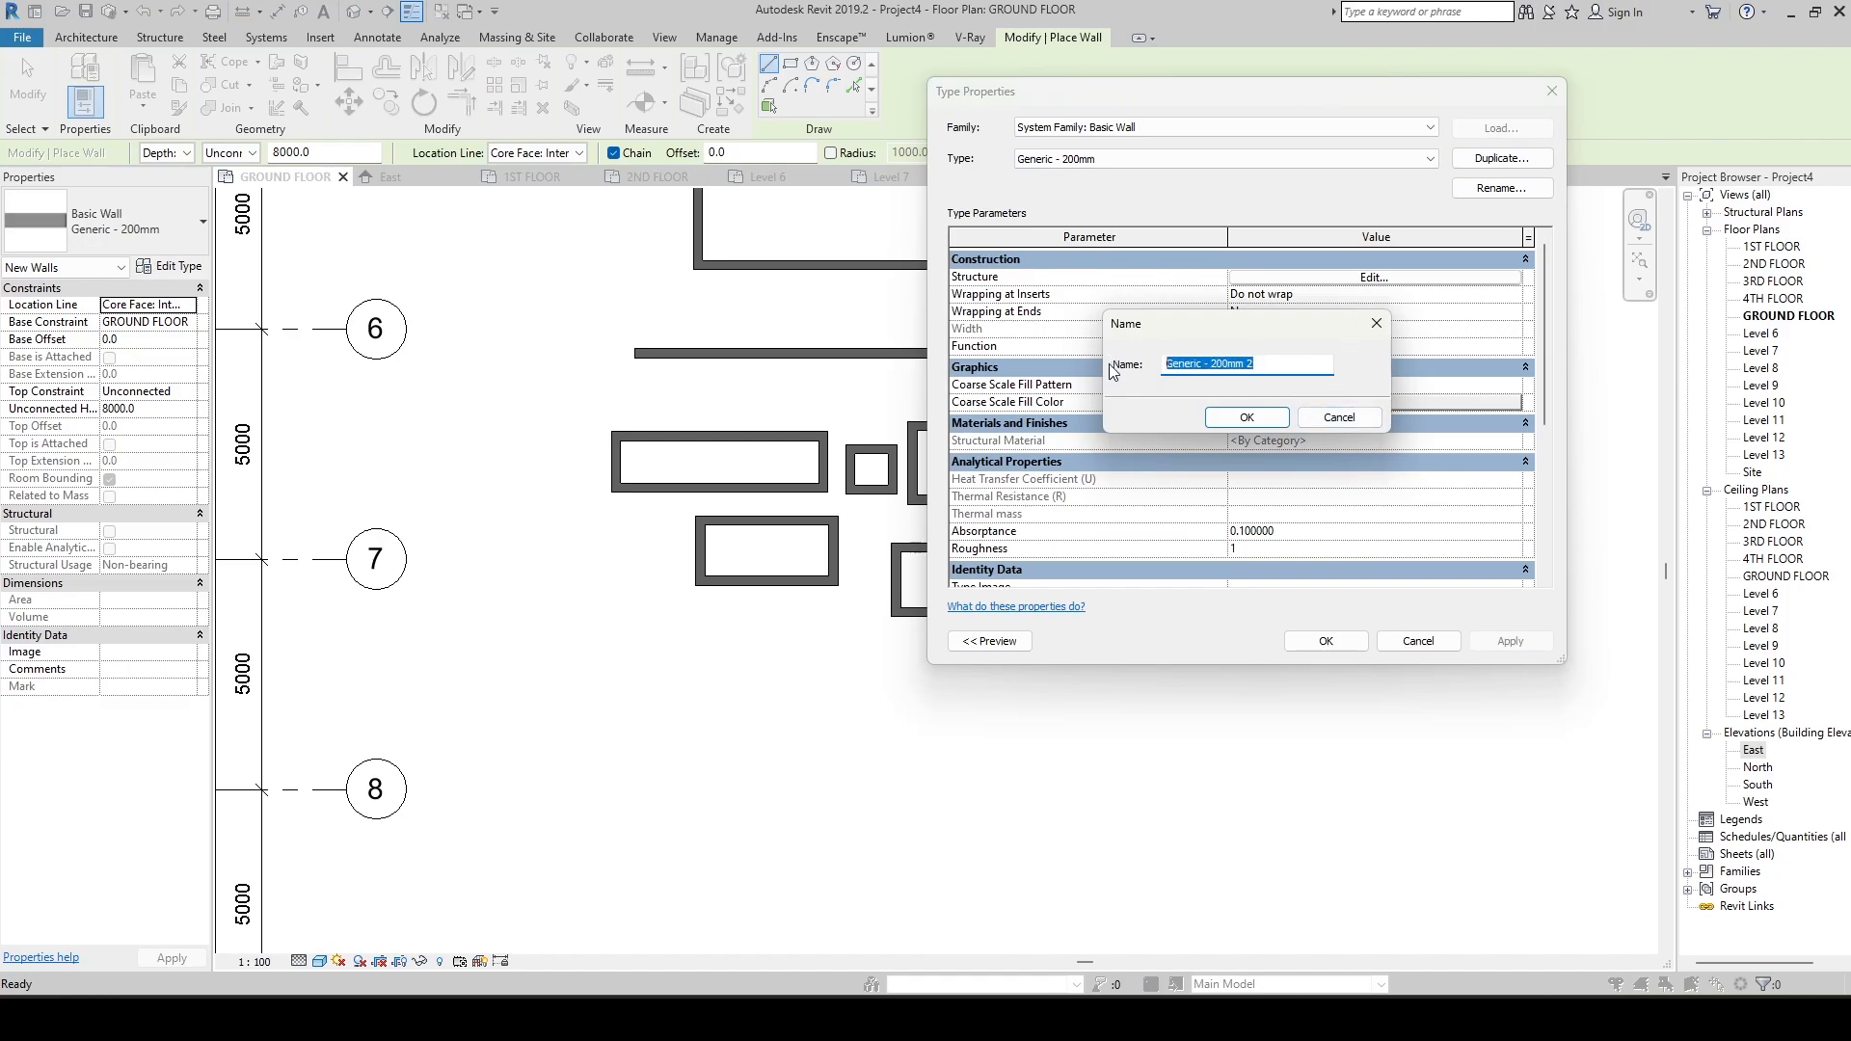
{"action": "type", "text": "200 MM BRICK WALL"}
{"action": "left_click", "coordinate": [1246, 418]}
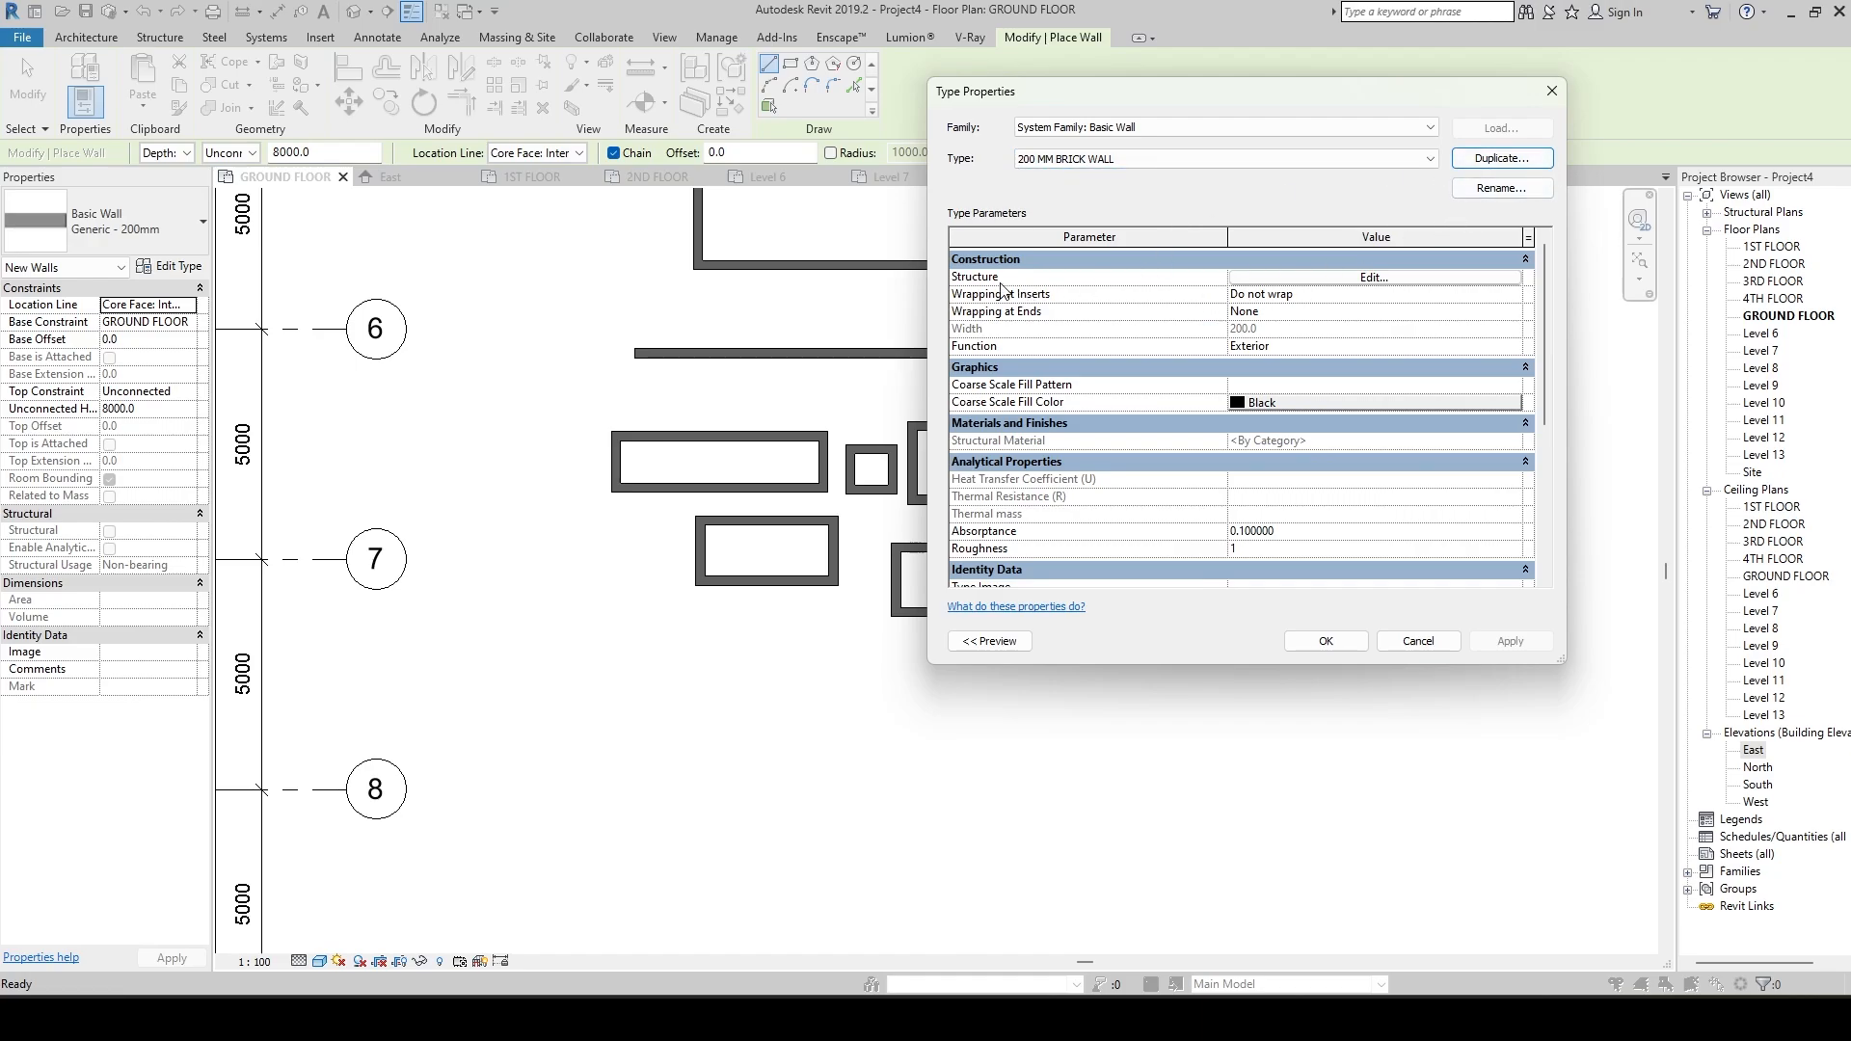
Assign the Brick, Common material to the structure layer of the 200 MM BRICK WALL type.
{"action": "left_click", "coordinate": [1380, 280]}
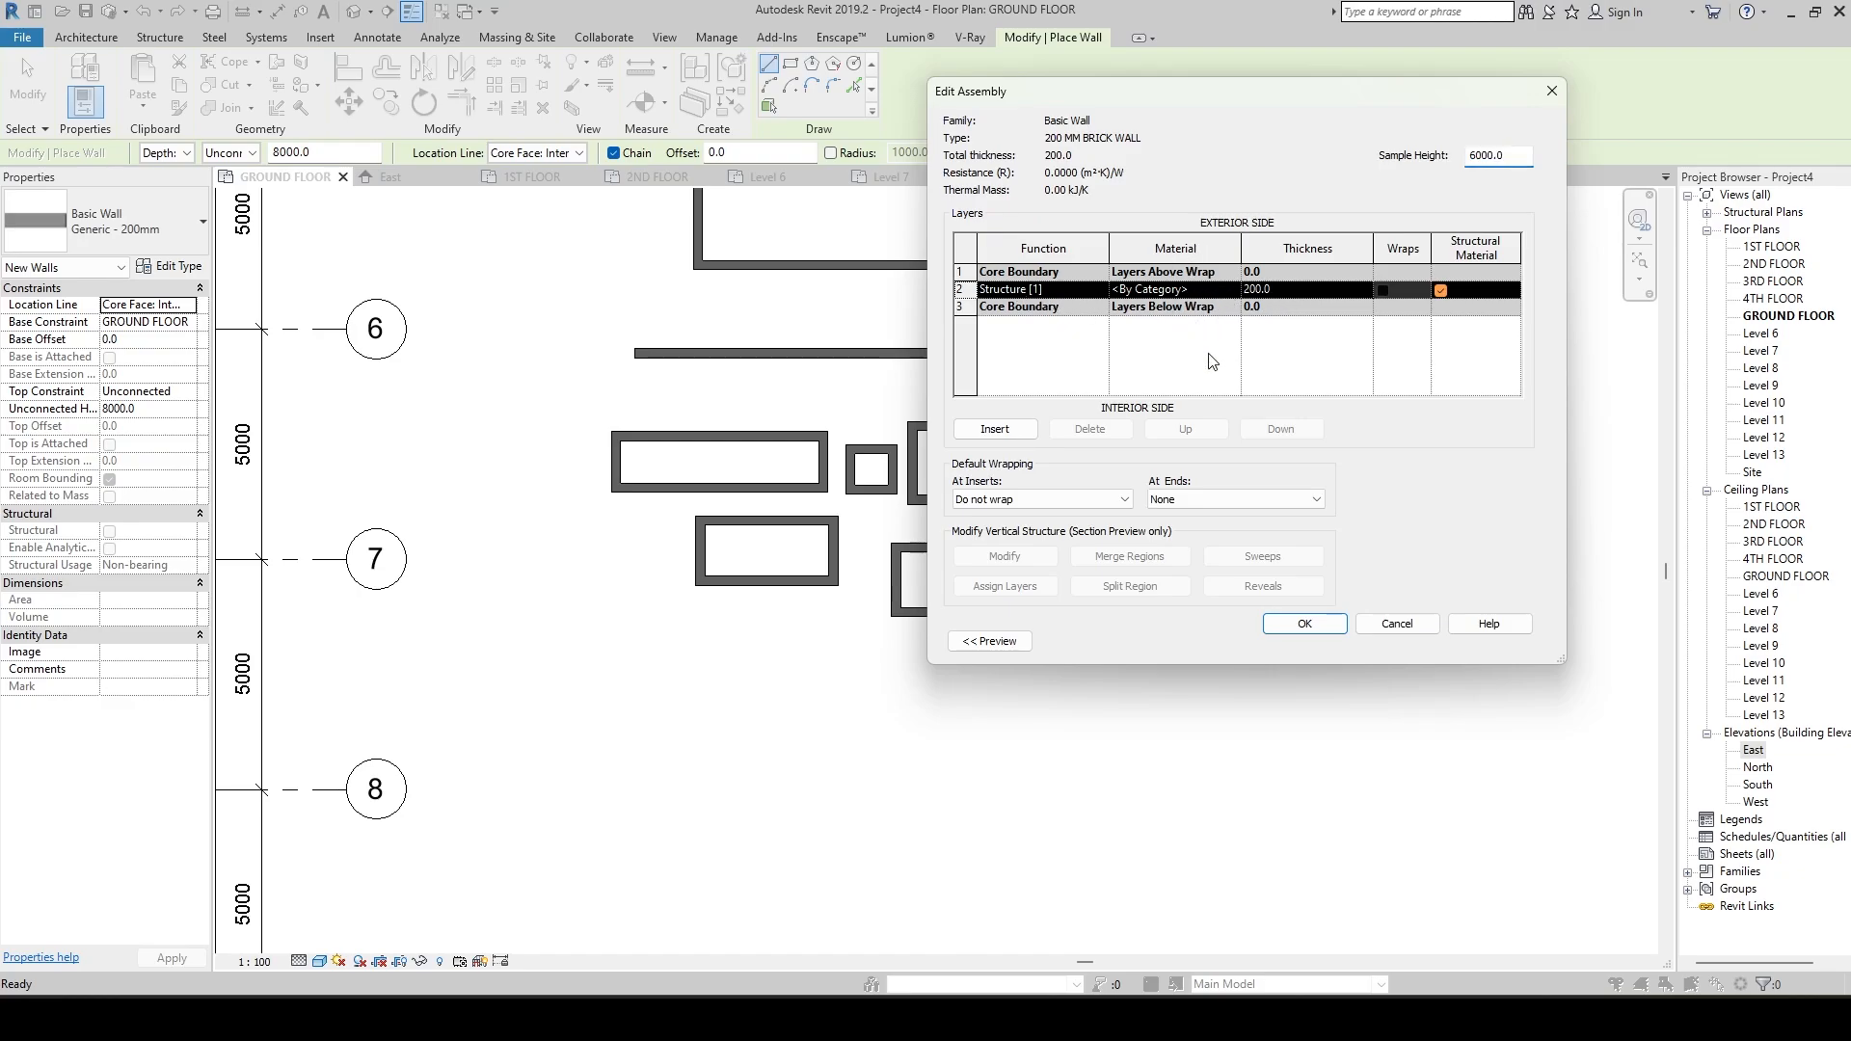
{"action": "left_click", "coordinate": [1212, 293]}
{"action": "left_click", "coordinate": [1234, 290]}
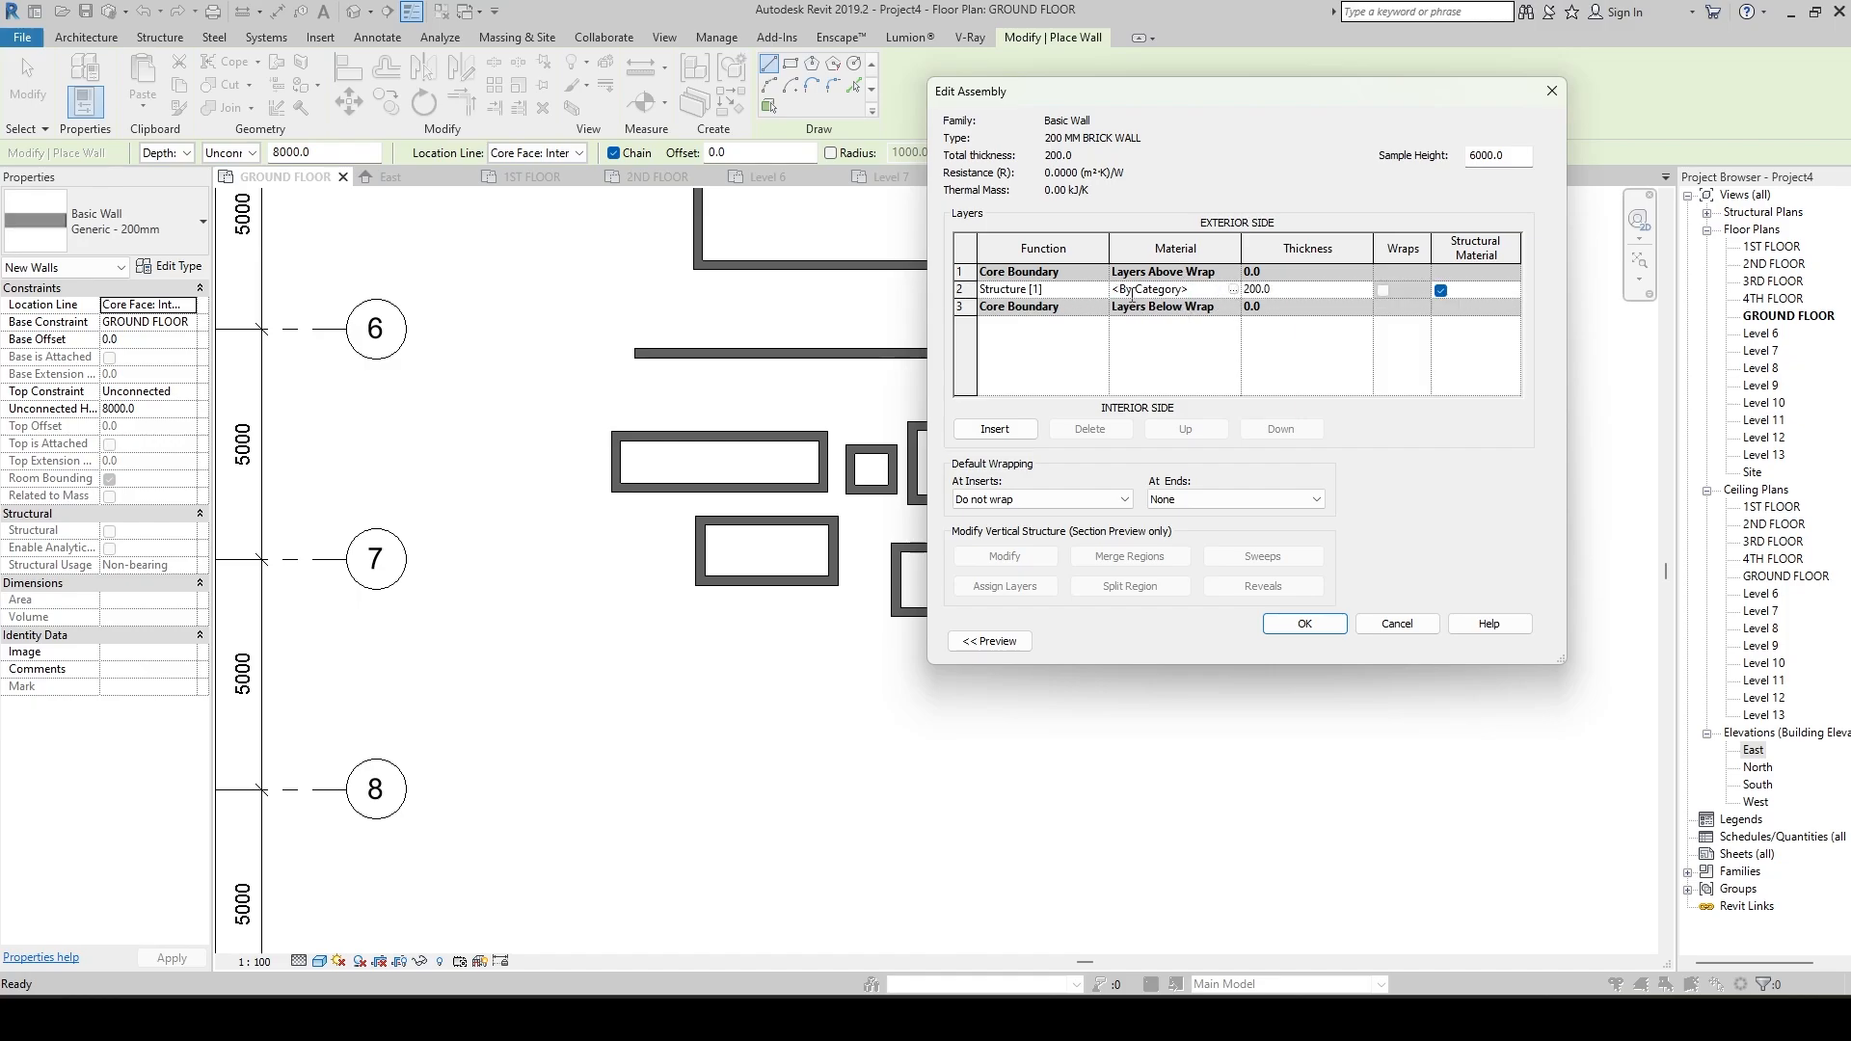
{"action": "left_click", "coordinate": [1233, 291]}
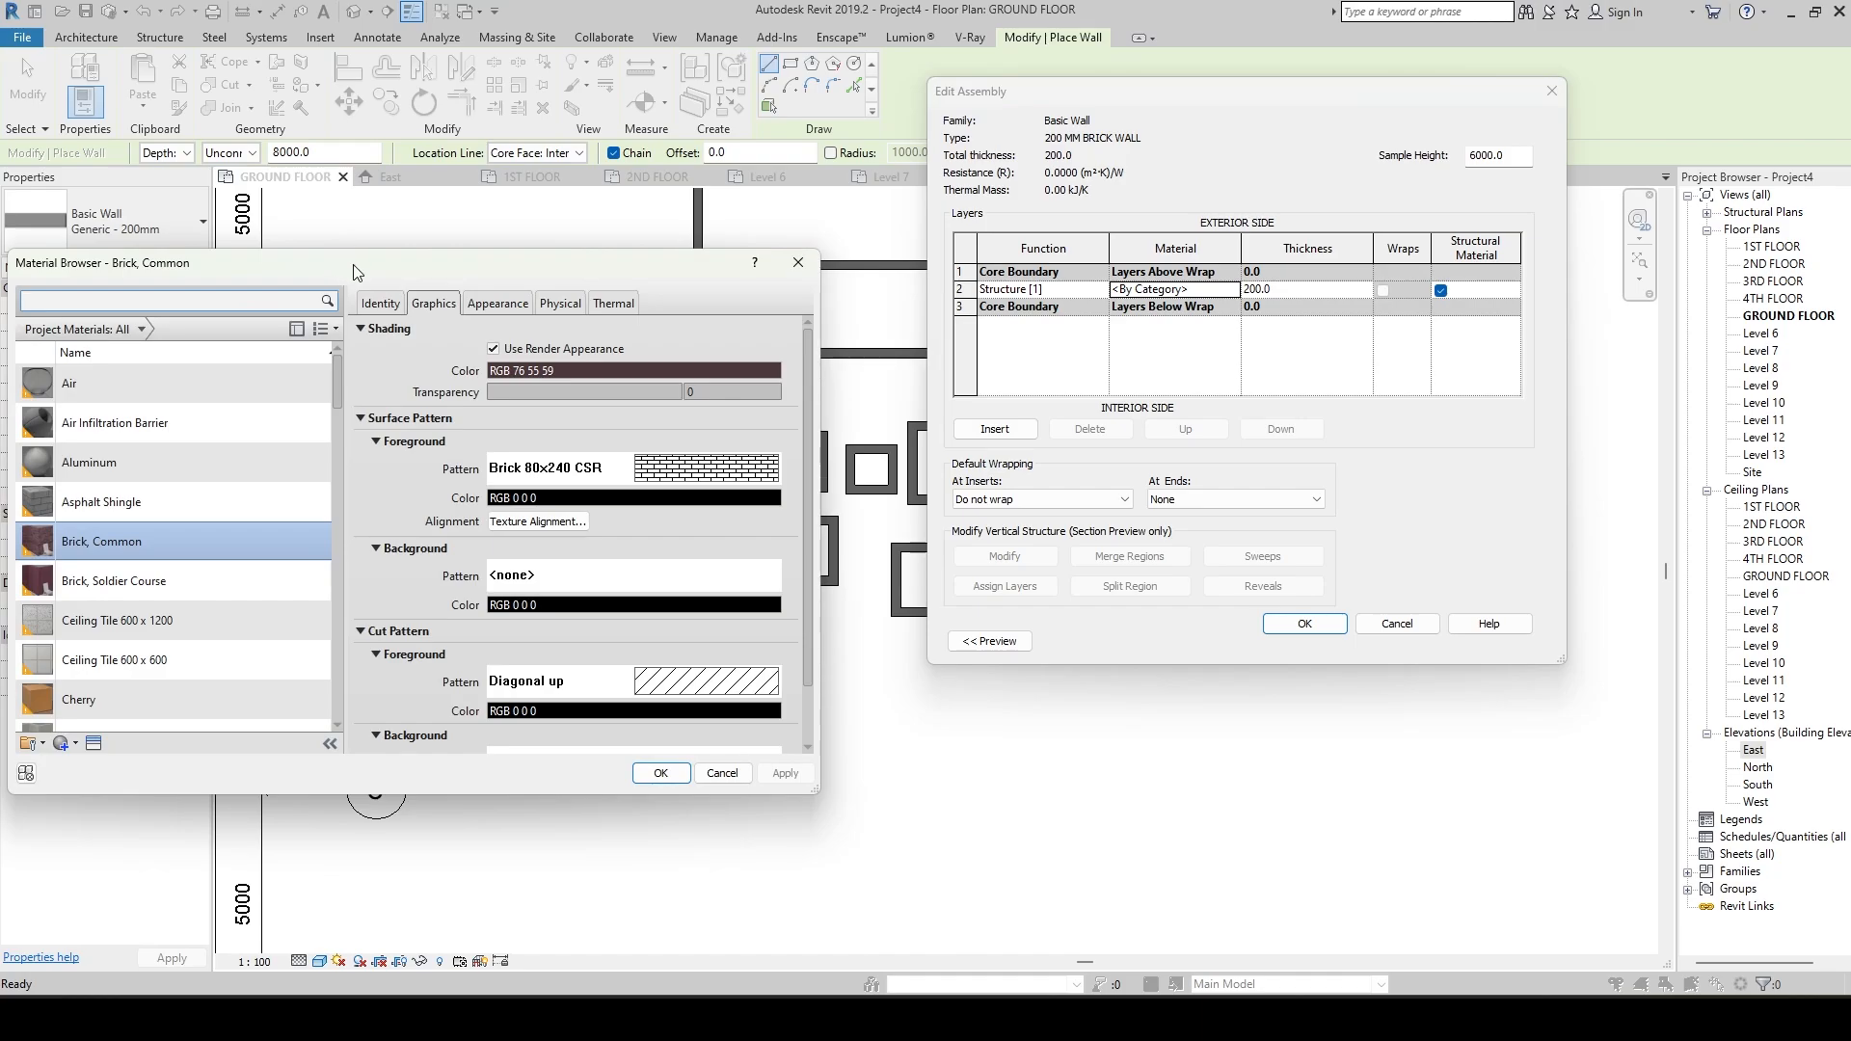
{"action": "left_click_drag", "start_coordinate": [352, 270], "coordinate": [423, 155]}
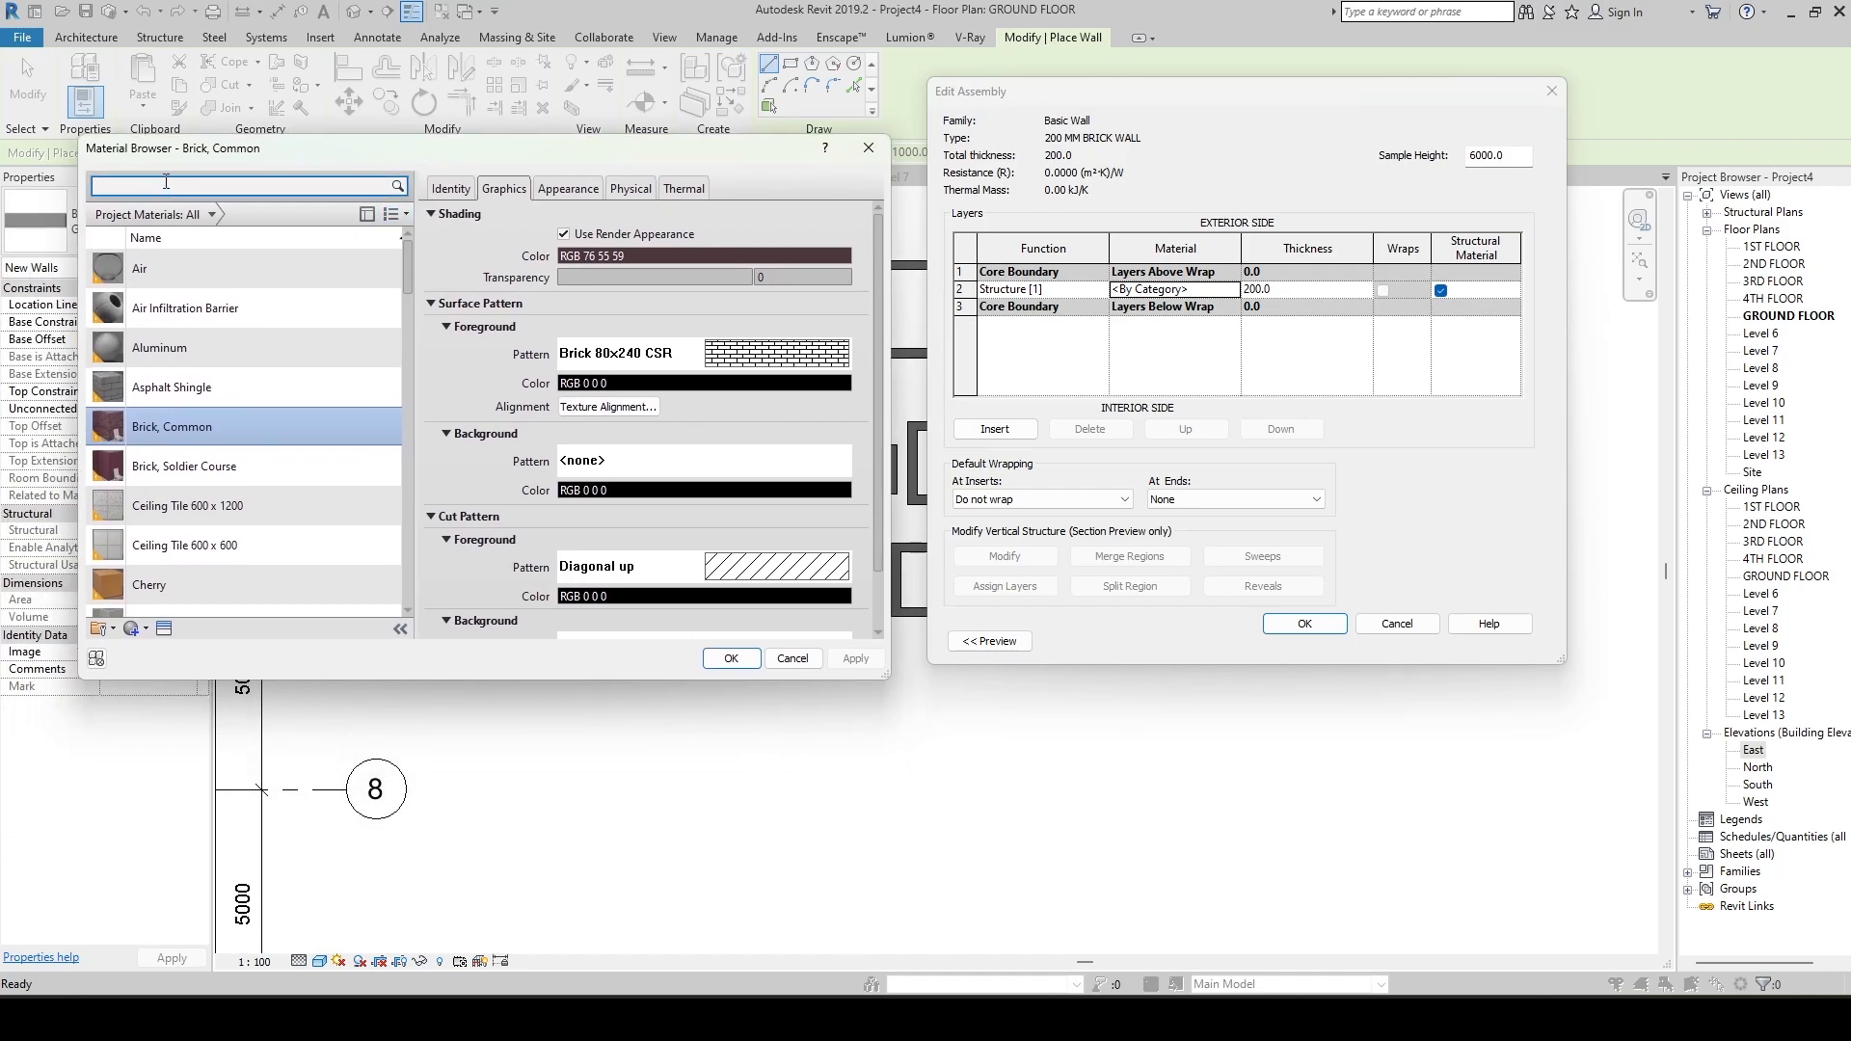
{"action": "left_click", "coordinate": [206, 268]}
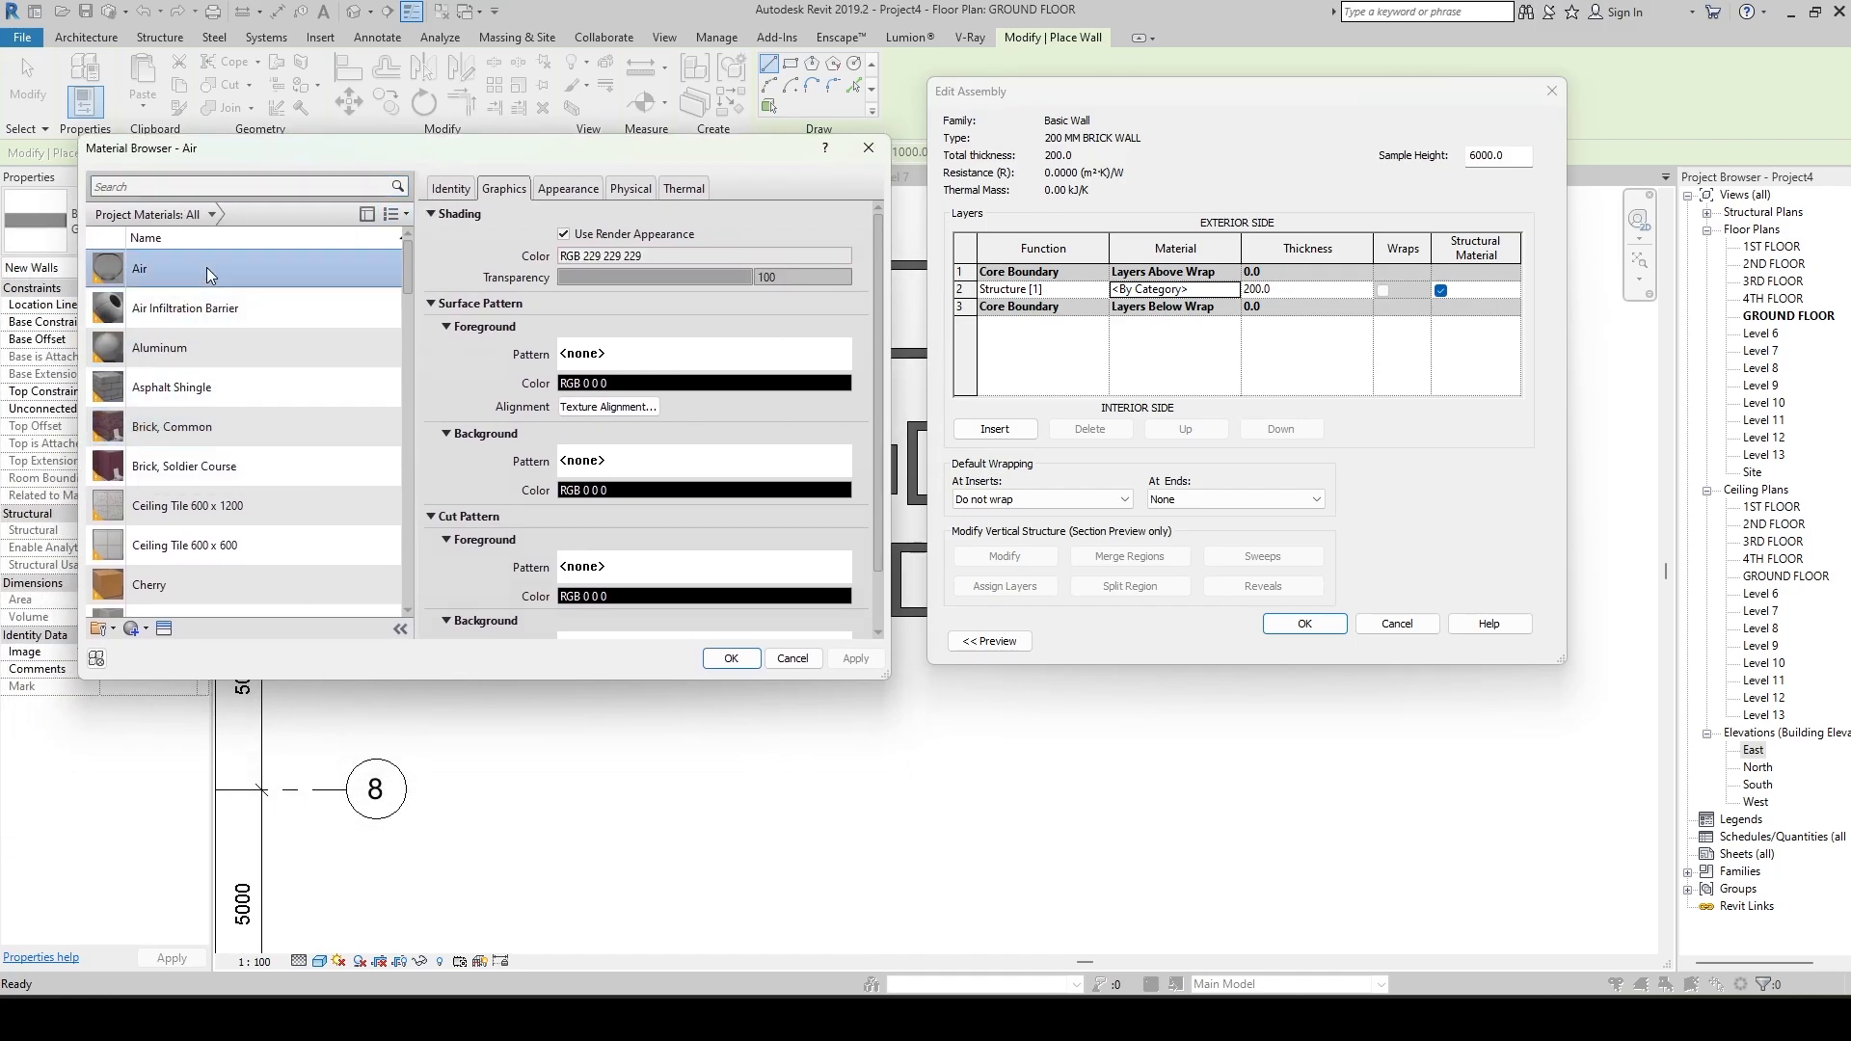
{"action": "left_click", "coordinate": [171, 187]}
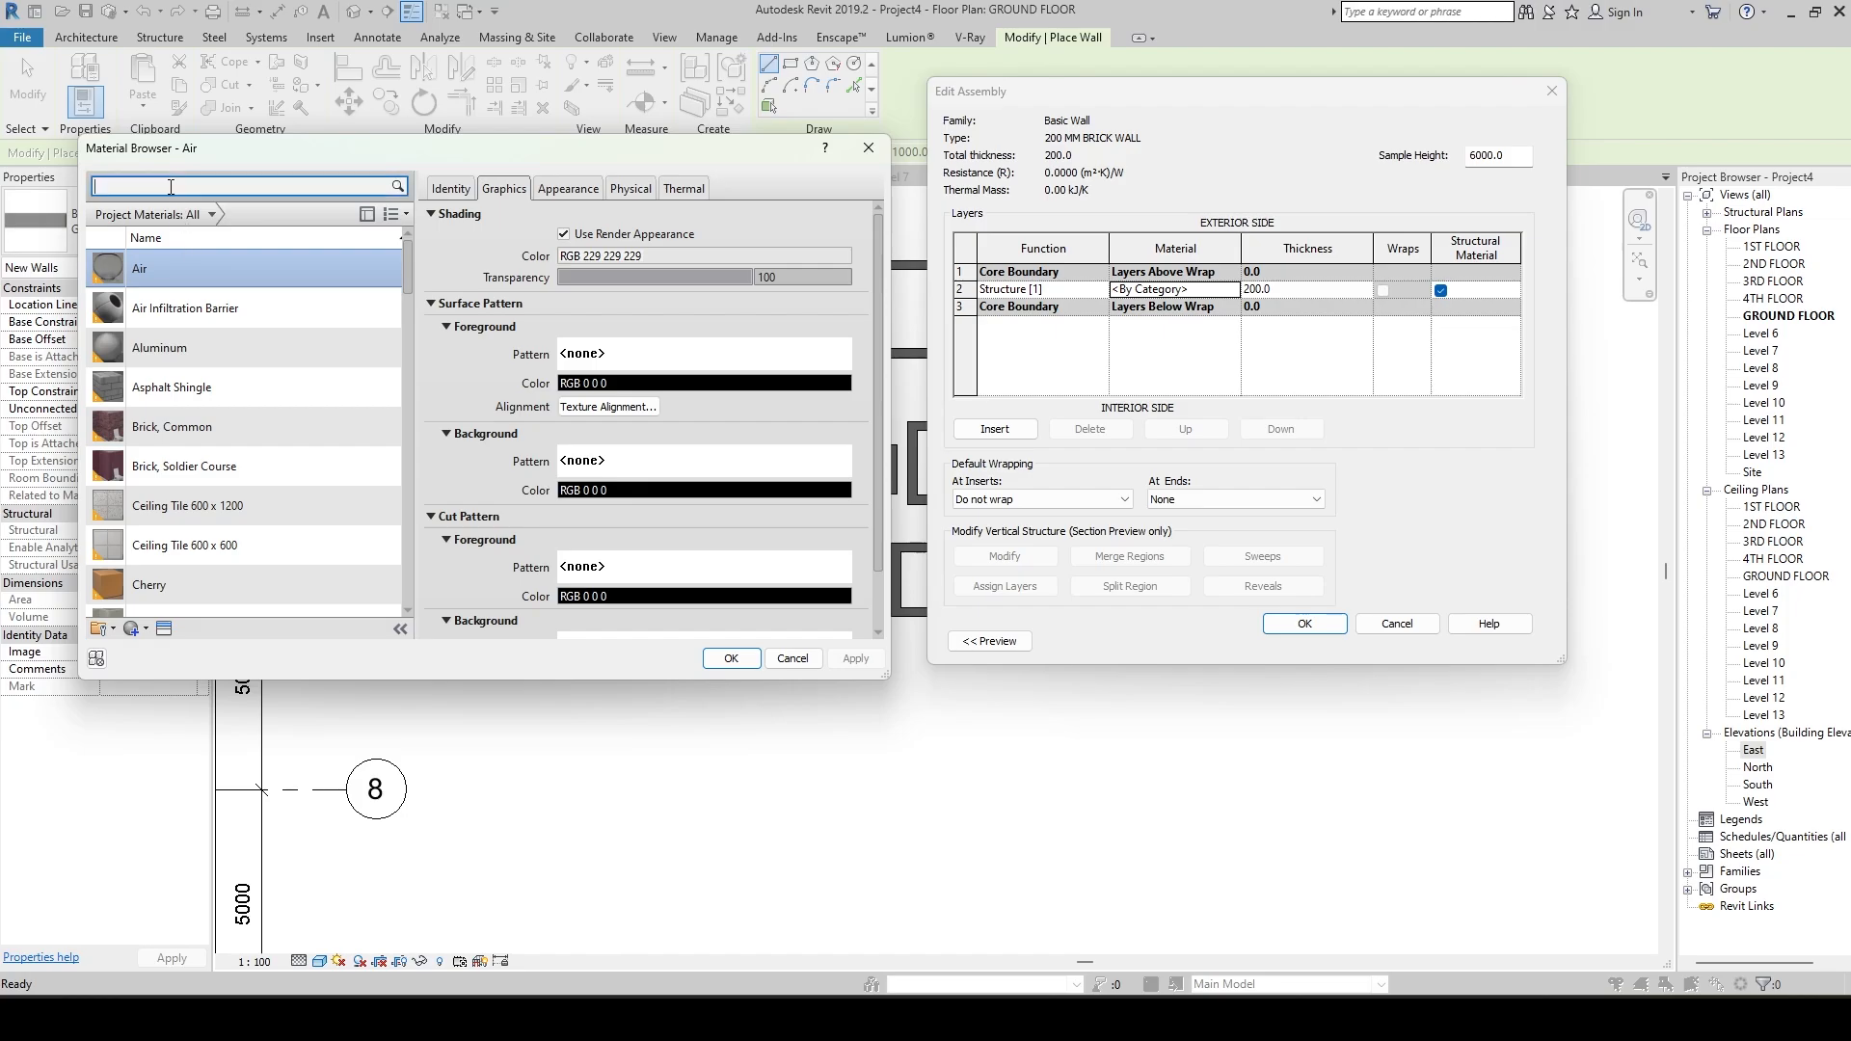
{"action": "type", "text": "BRICK"}
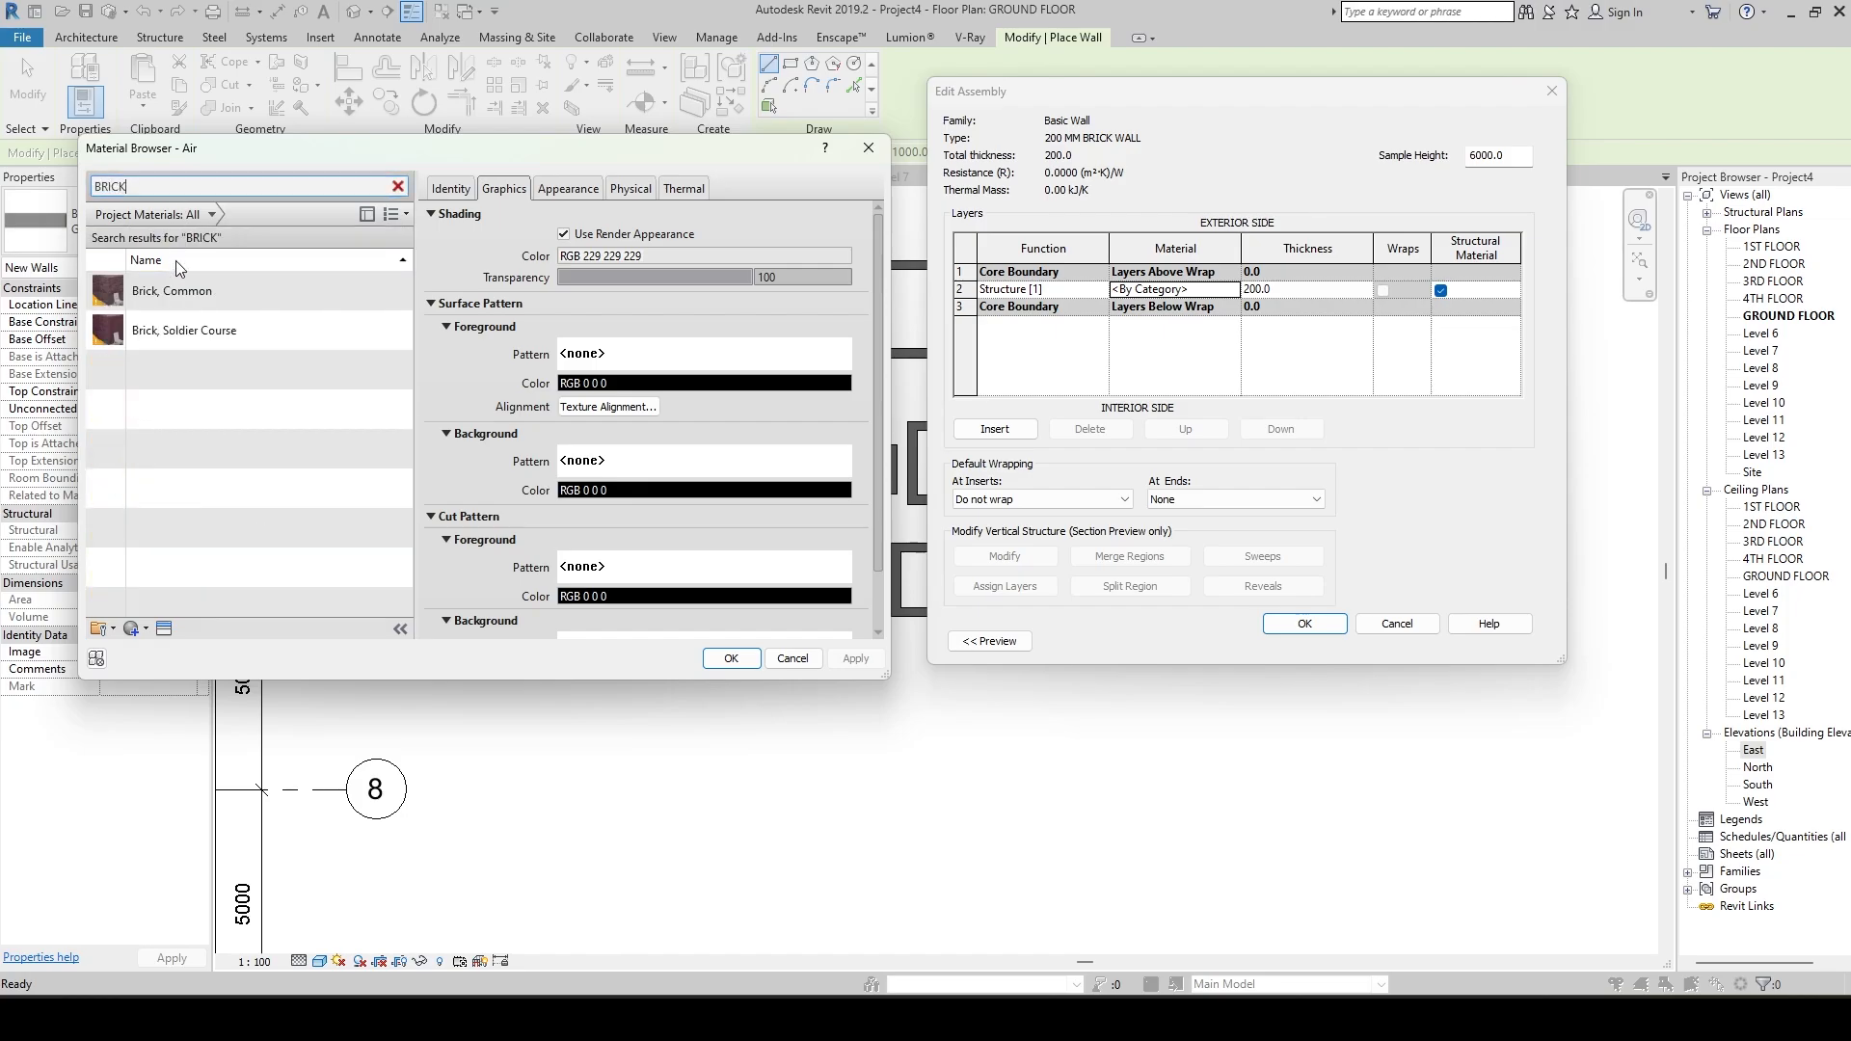
{"action": "left_click", "coordinate": [178, 281]}
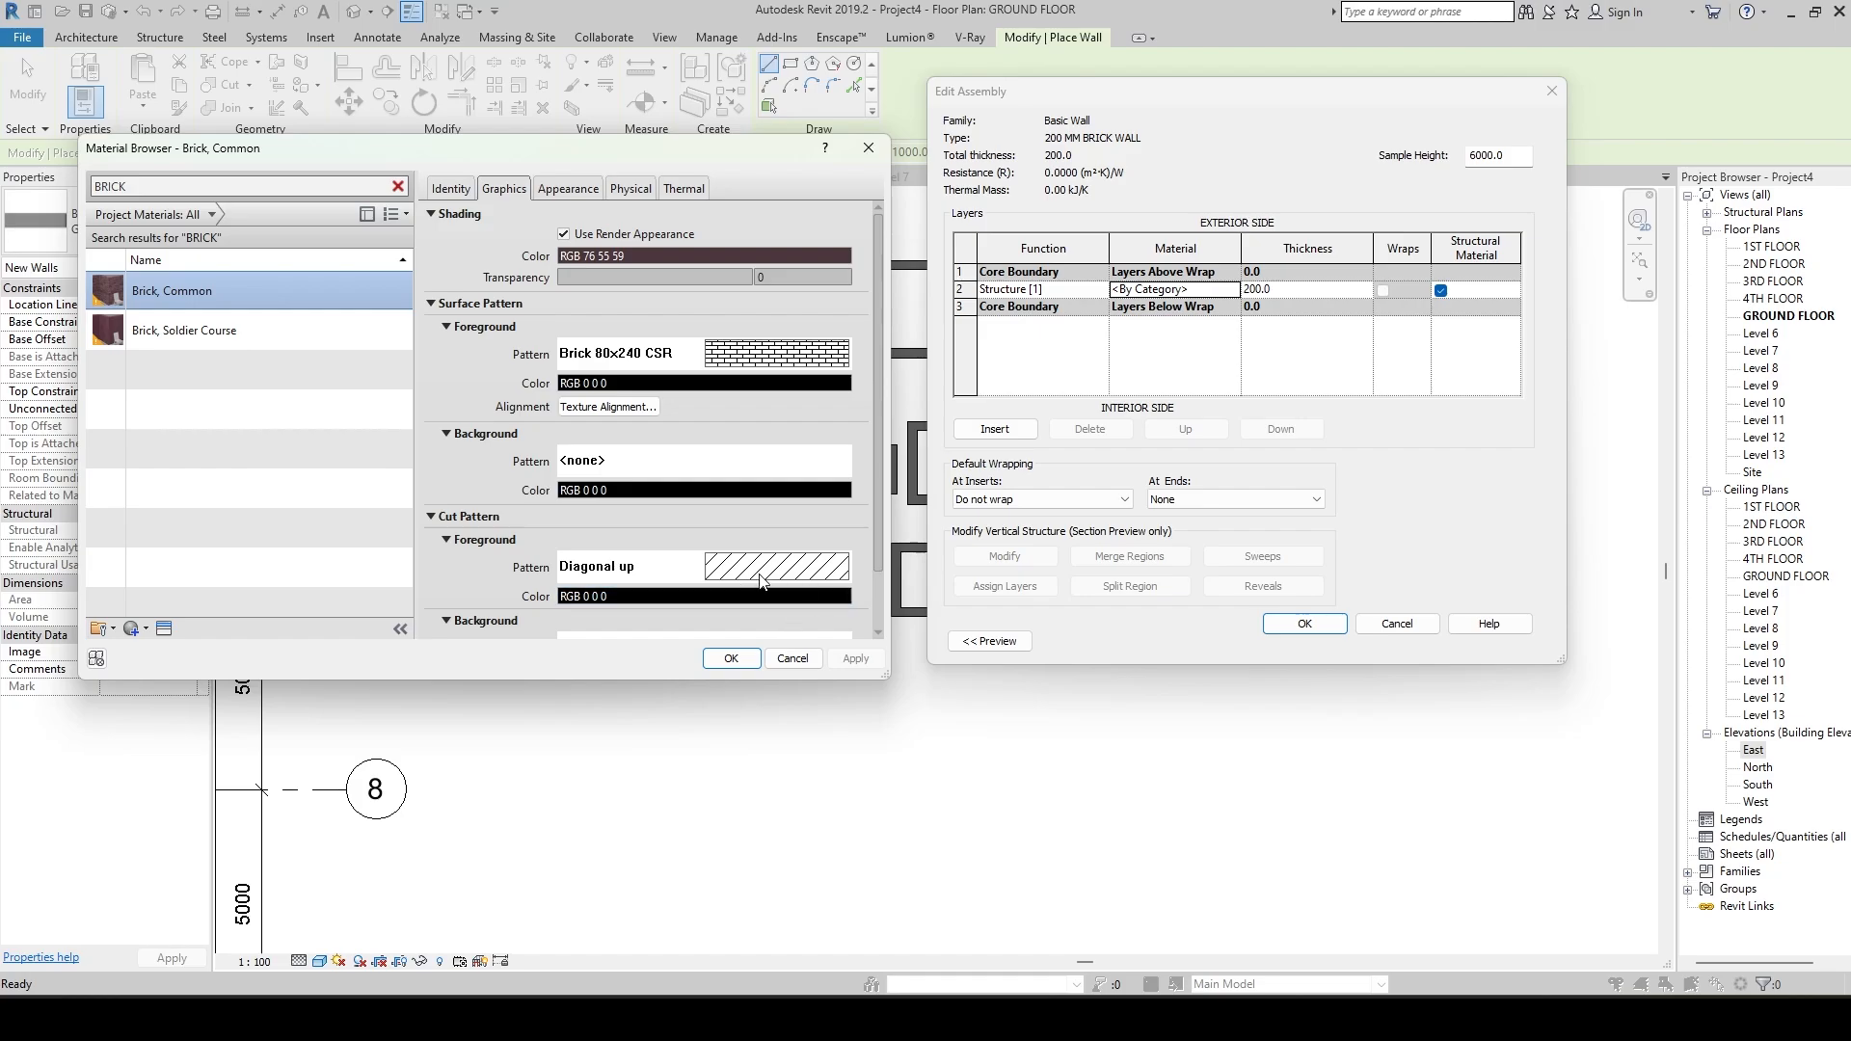
{"action": "left_click", "coordinate": [733, 661]}
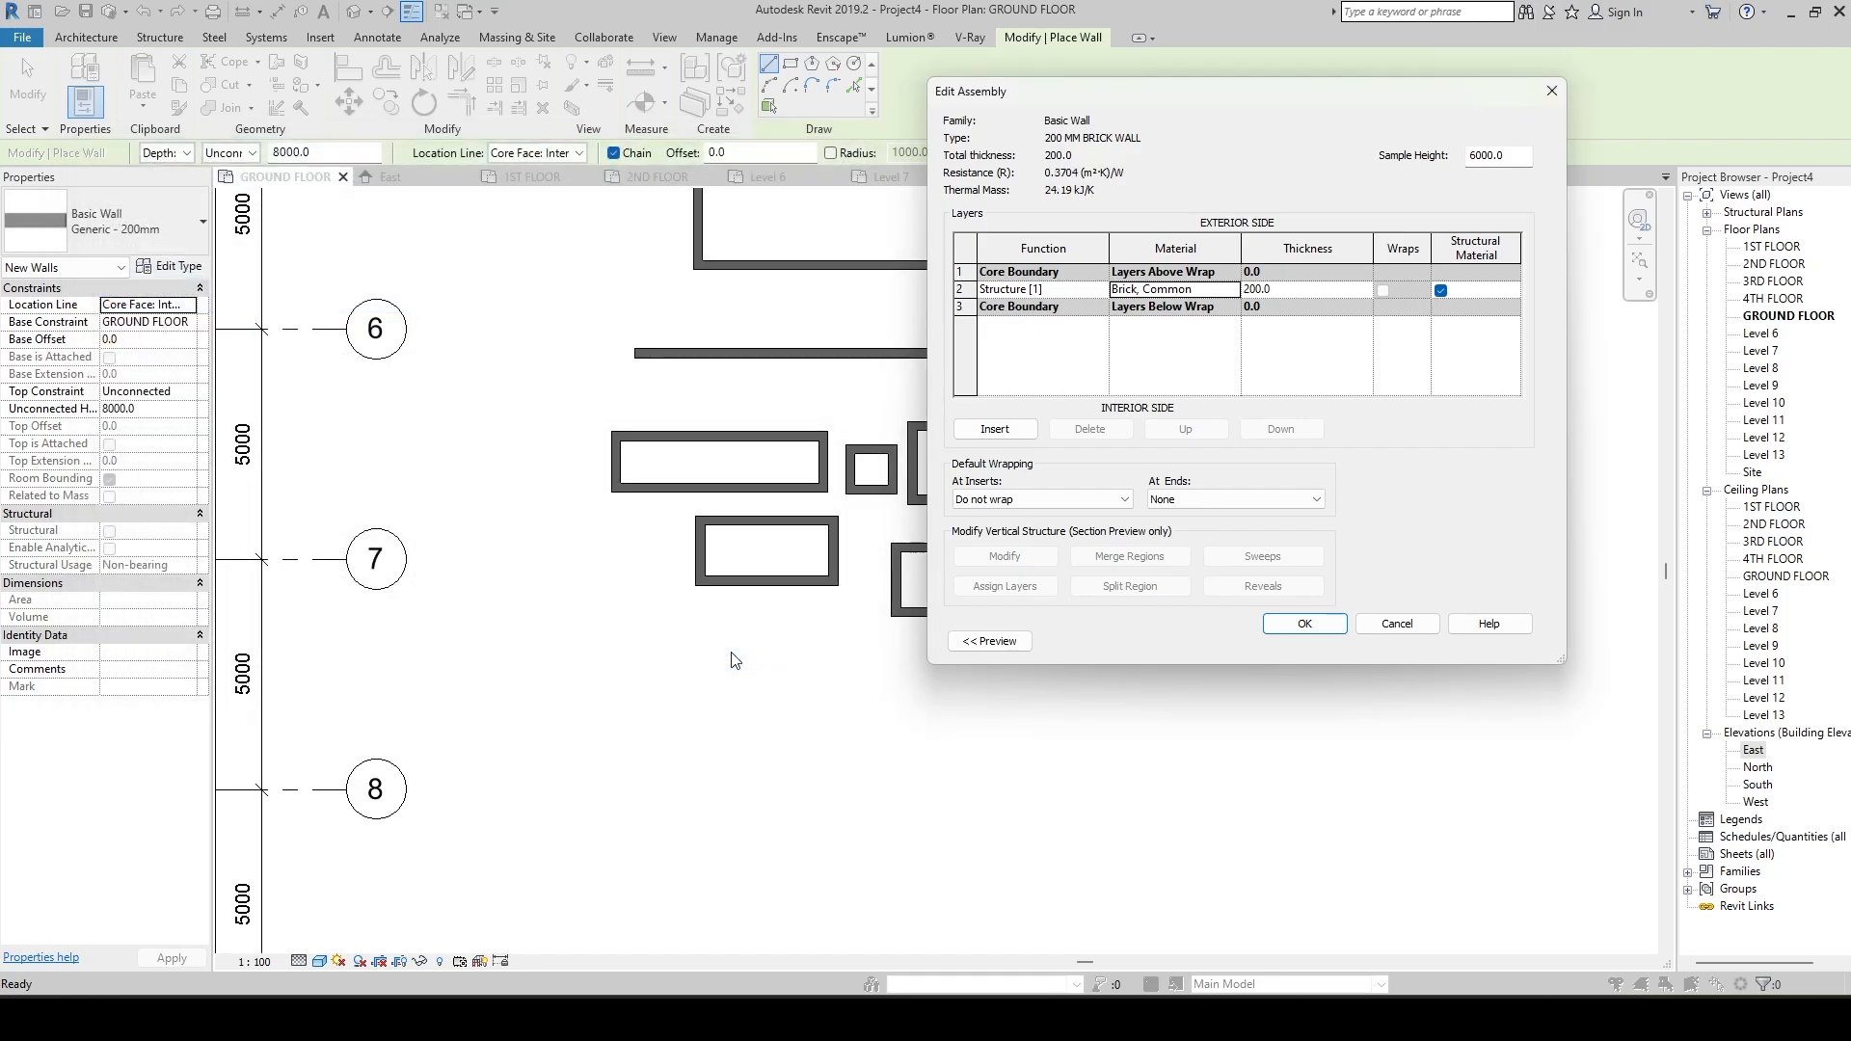
{"action": "left_click", "coordinate": [1306, 624]}
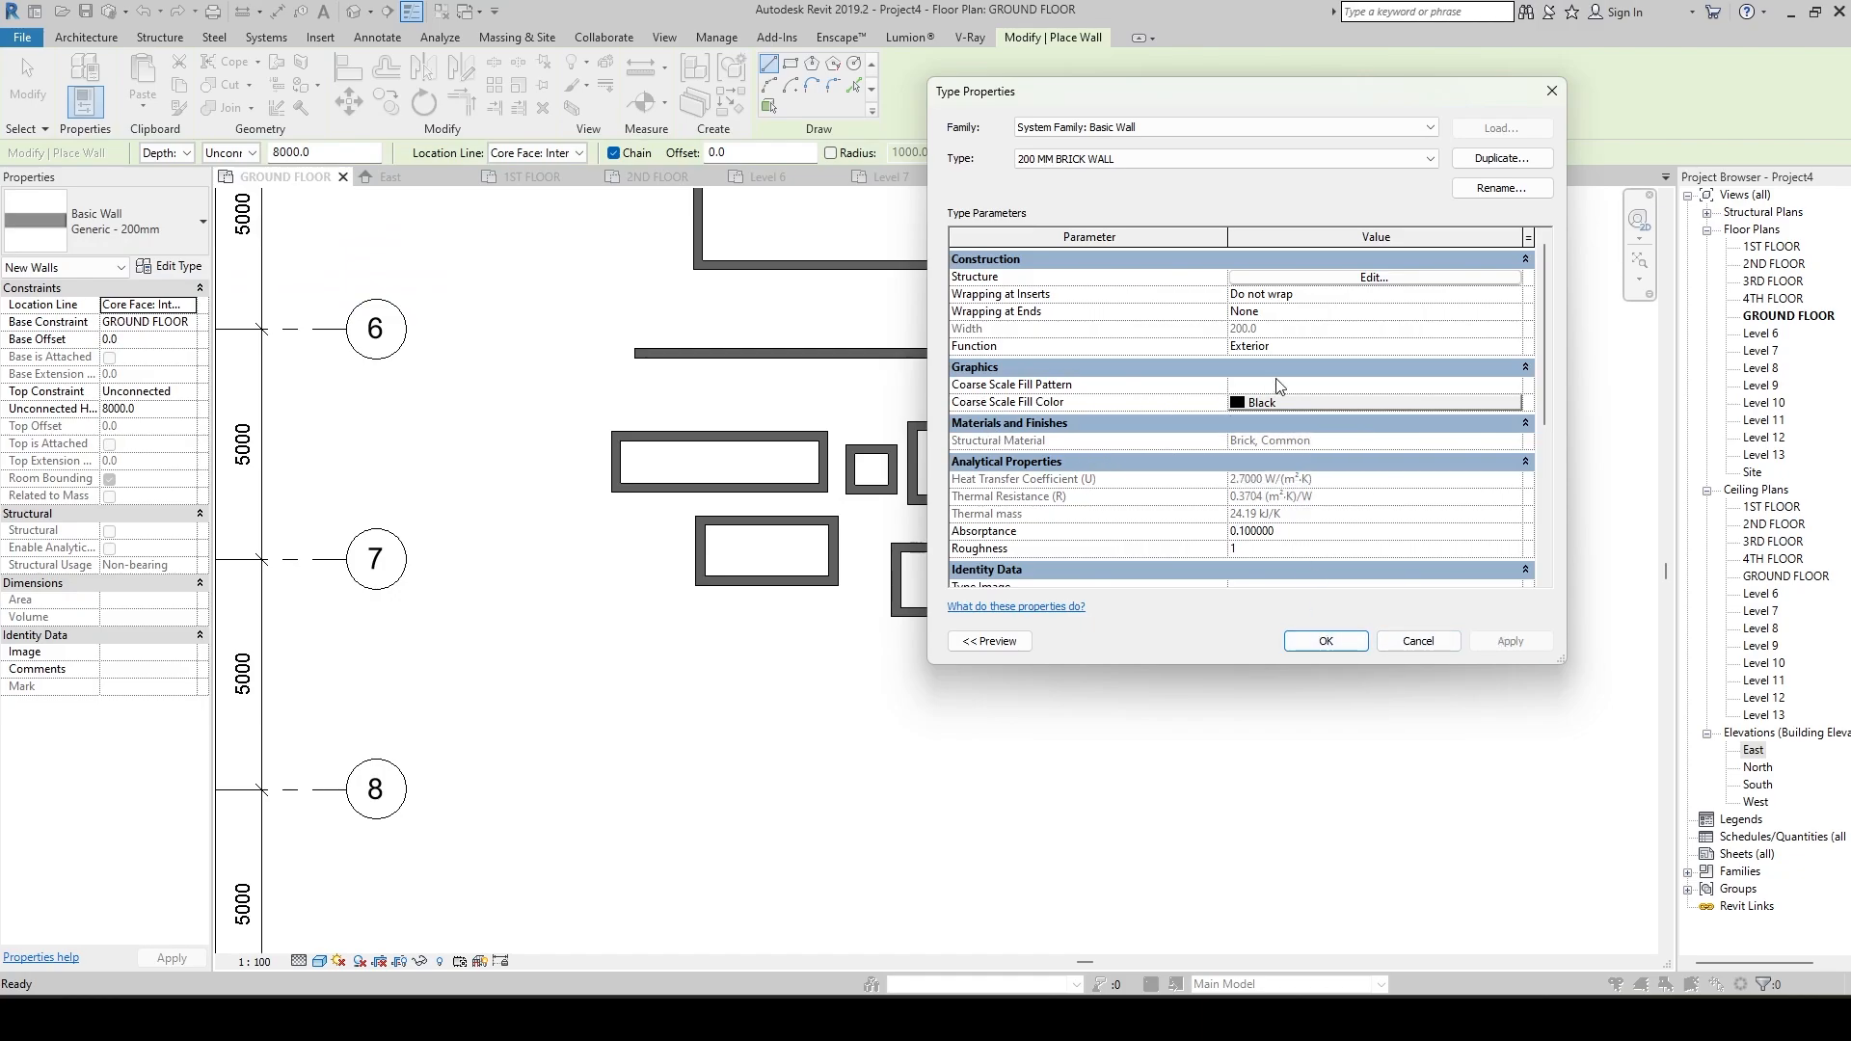
Review the remaining type parameters of the brick wall and accept the new wall type.
{"action": "scroll", "coordinate": [1025, 424], "scroll_direction": "down", "scroll_amount": 2}
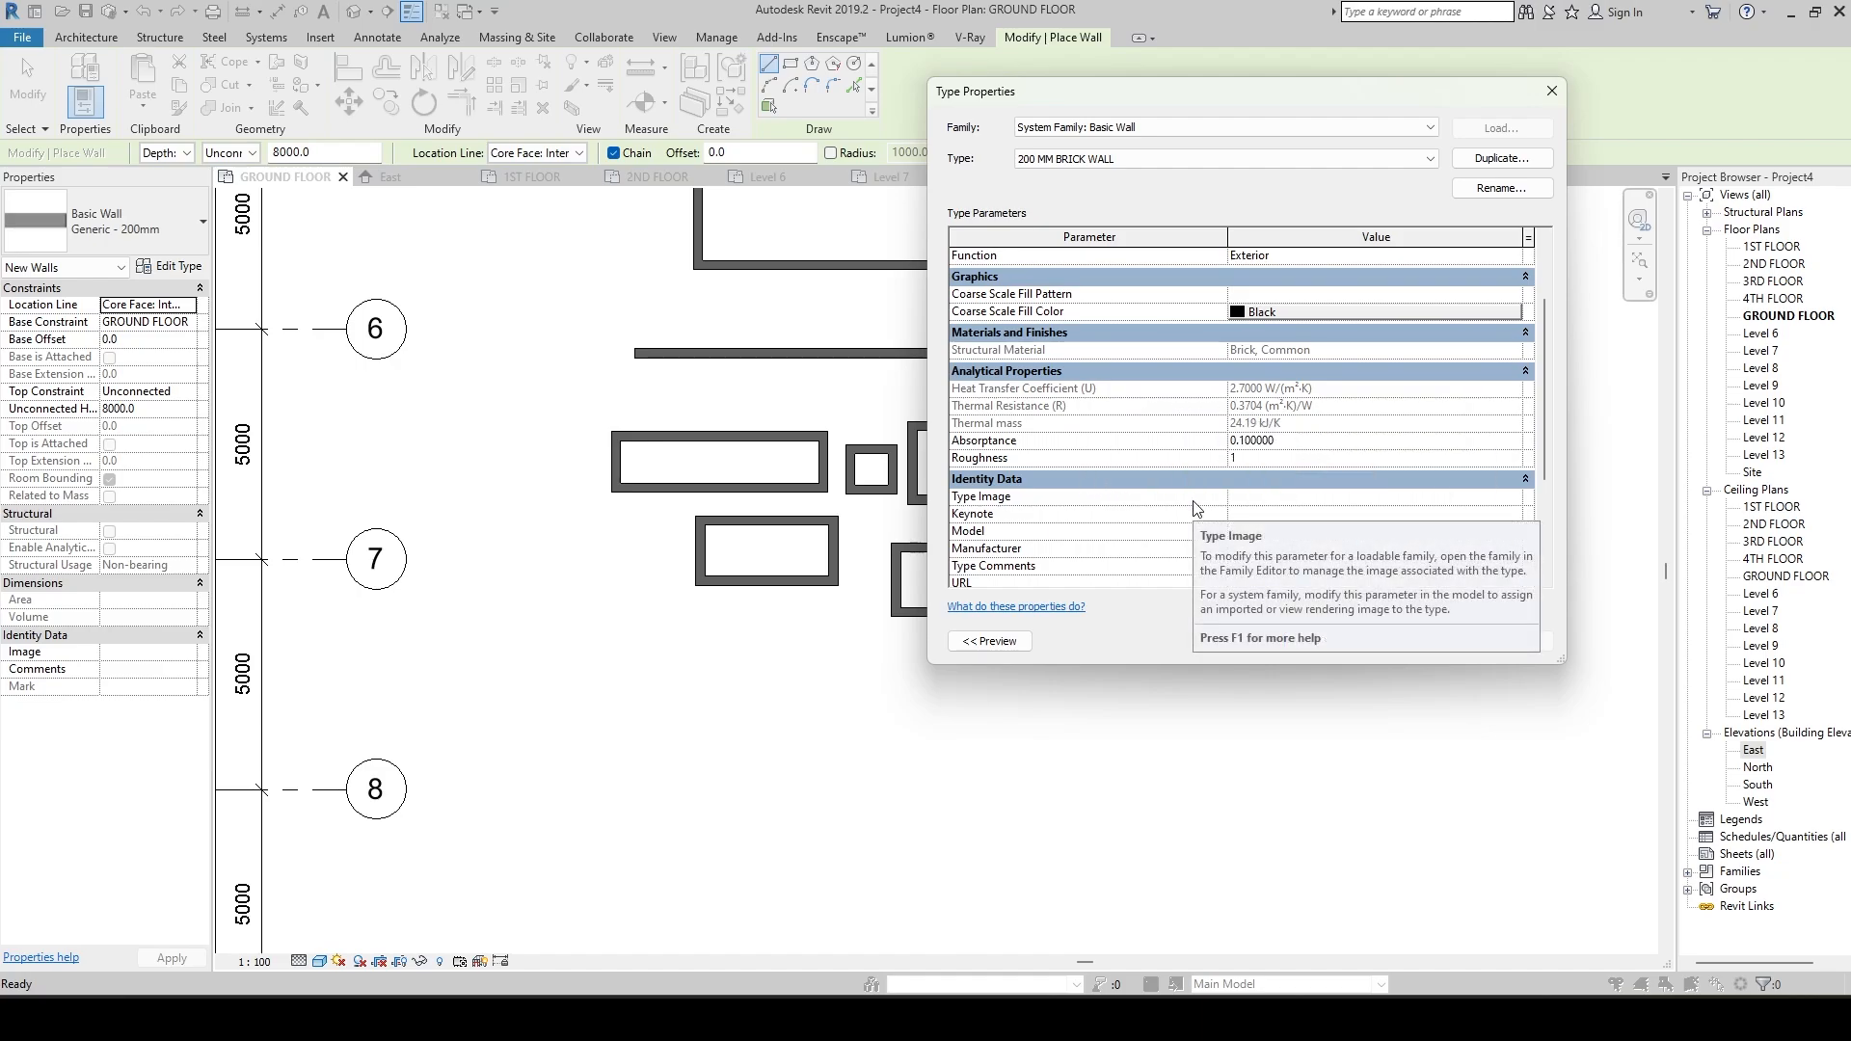
{"action": "scroll", "coordinate": [1195, 508], "scroll_direction": "down", "scroll_amount": 2}
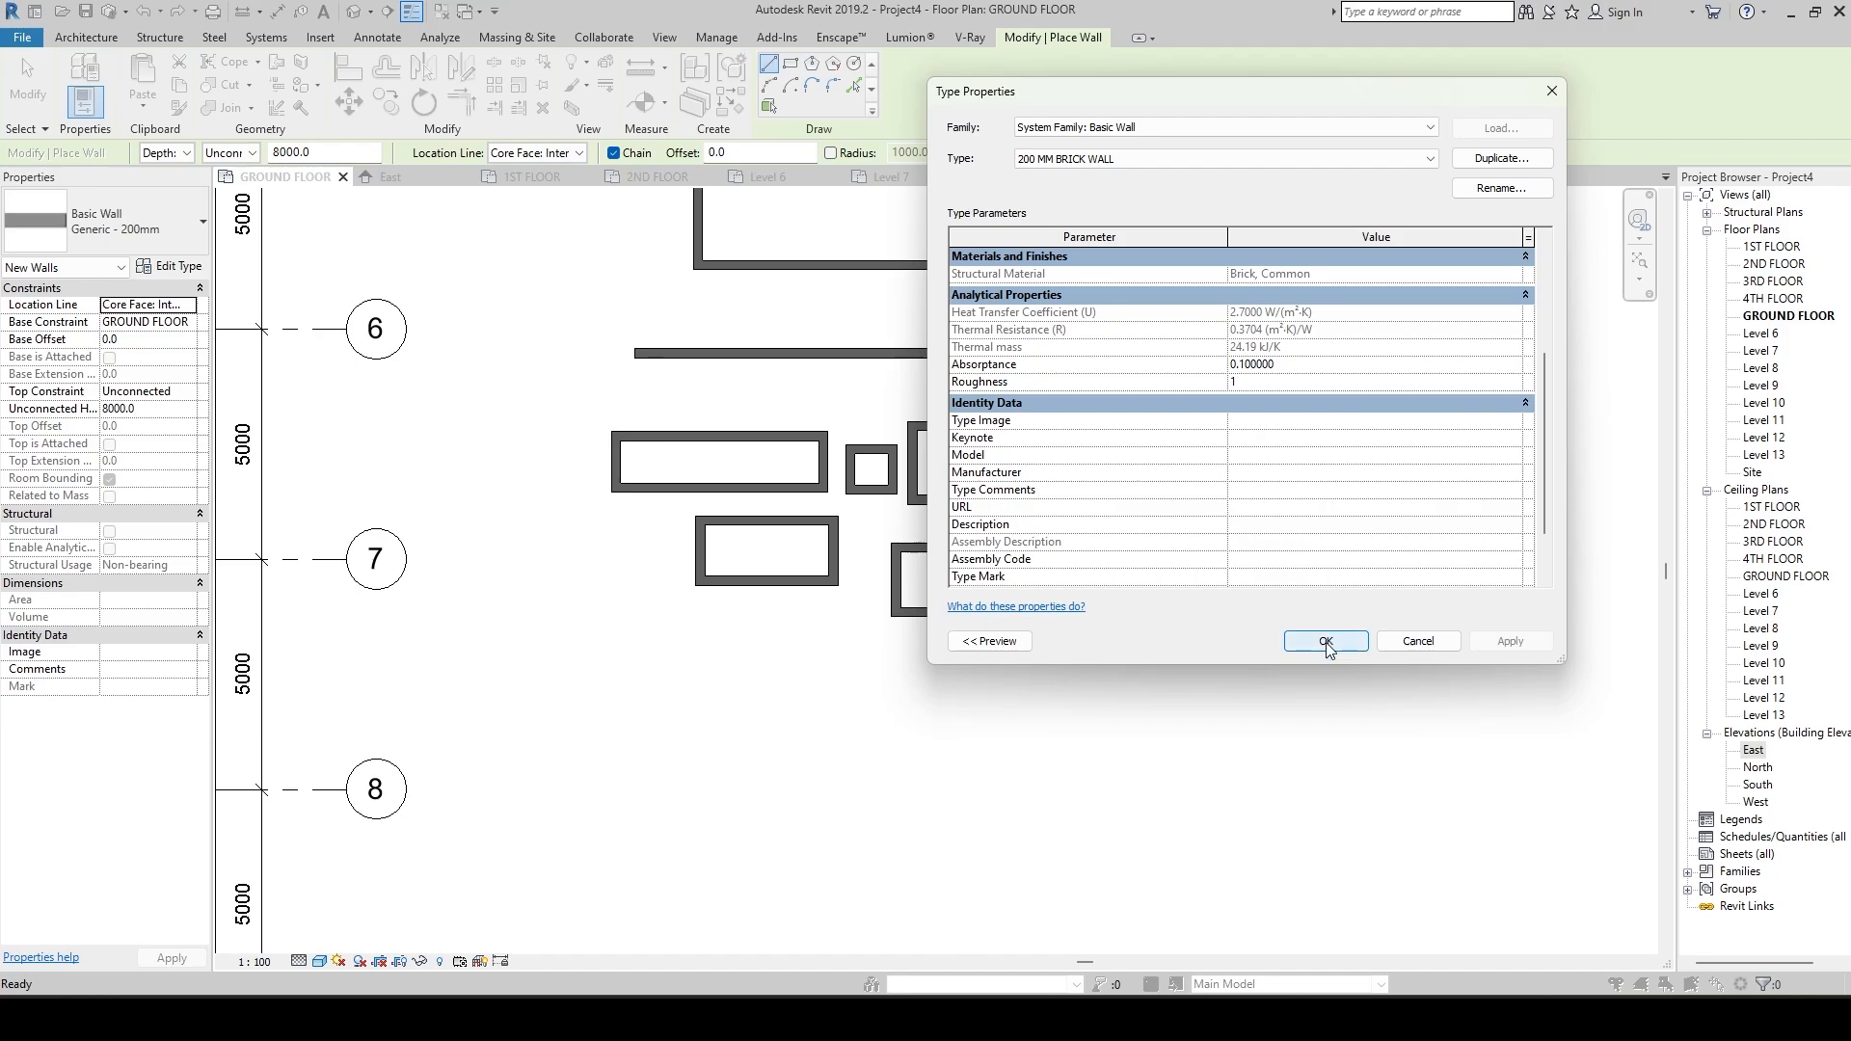
{"action": "left_click", "coordinate": [1326, 641]}
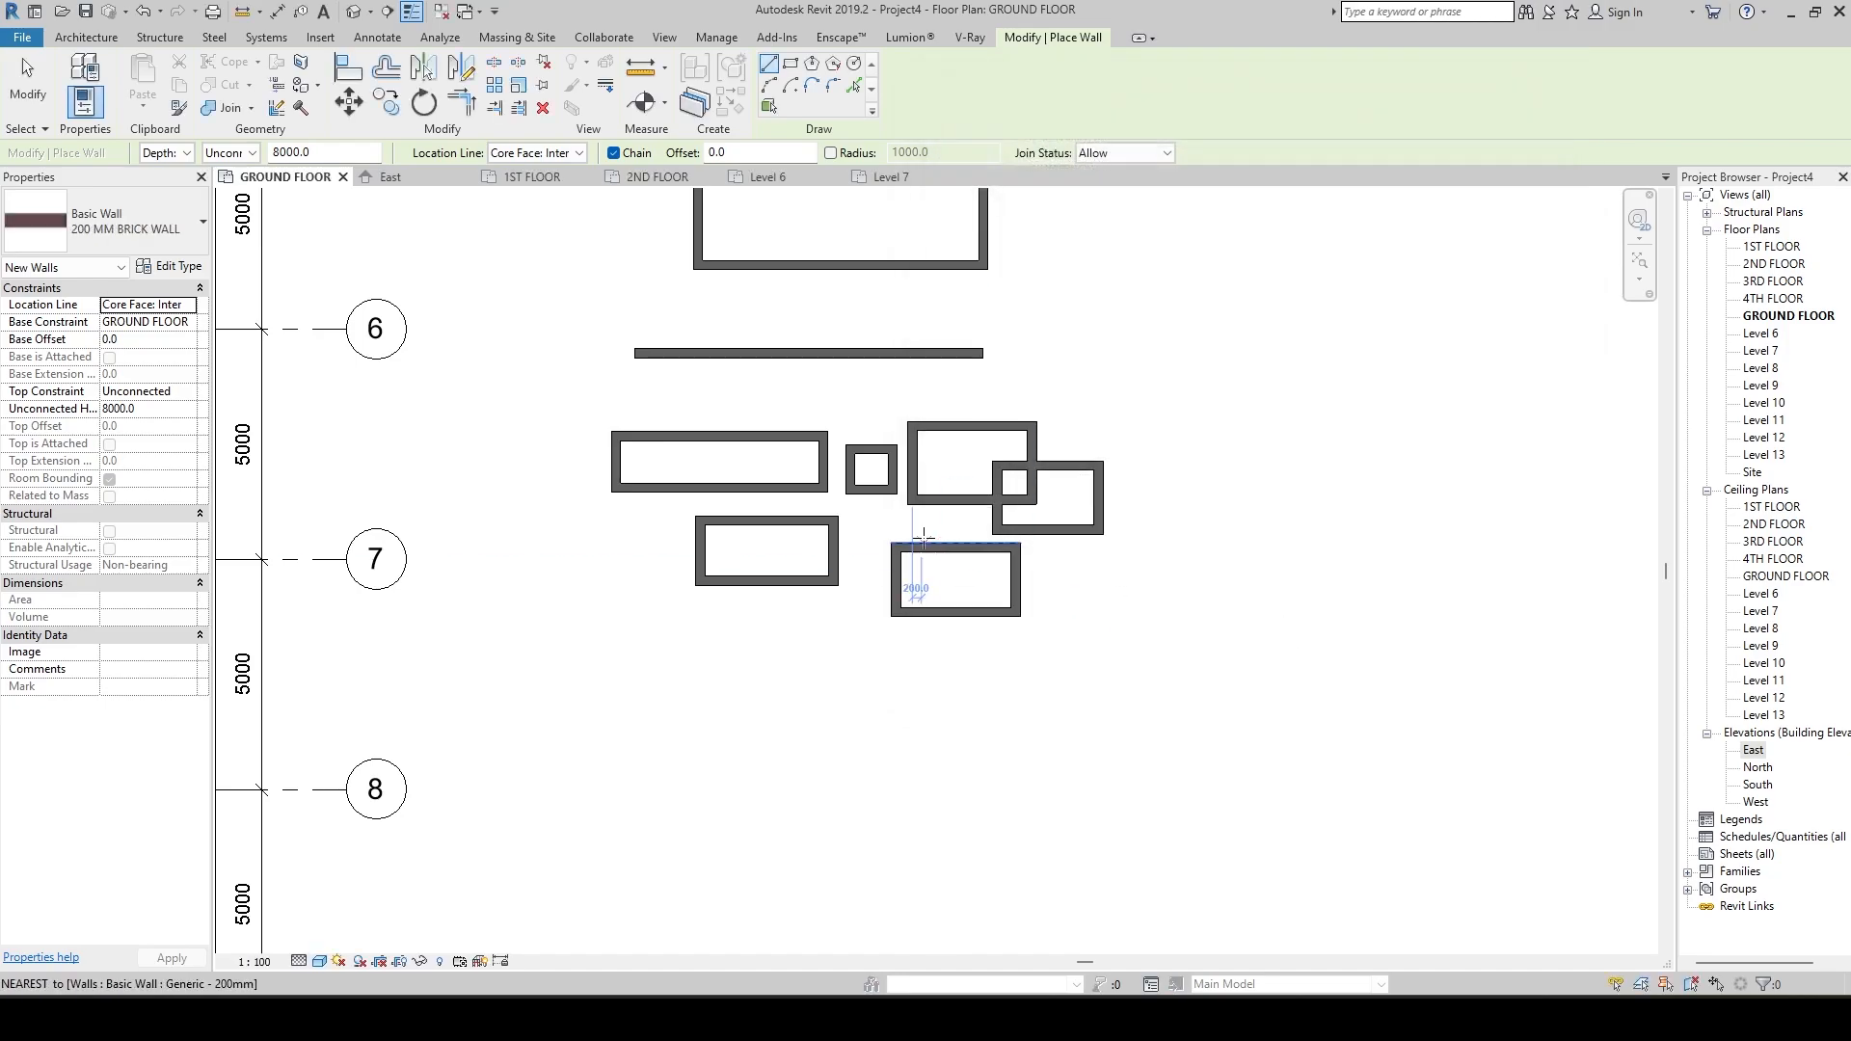
Draw a closed four-wall rectangle about 1600 mm deep with the 200 MM BRICK WALL type, between grids 7 and 8.
{"action": "left_click", "coordinate": [183, 224]}
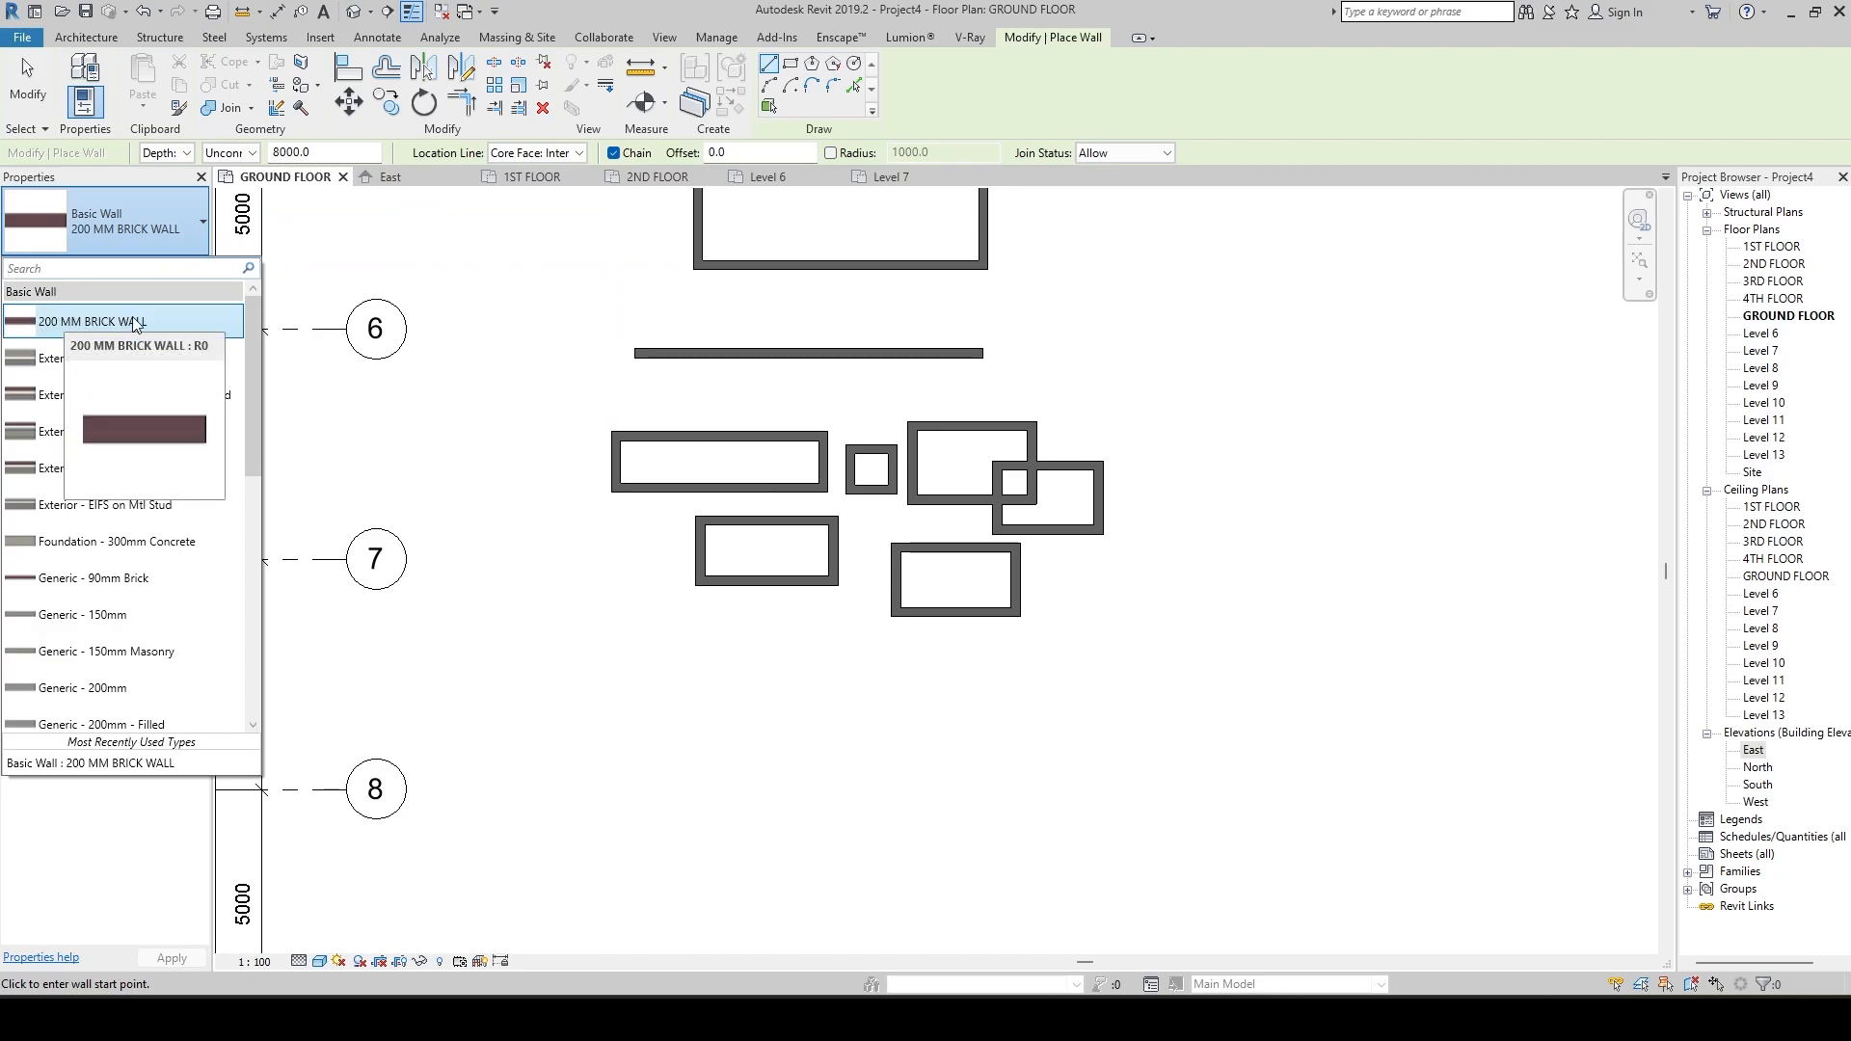
{"action": "middle_click_drag", "start_coordinate": [751, 636], "coordinate": [747, 515]}
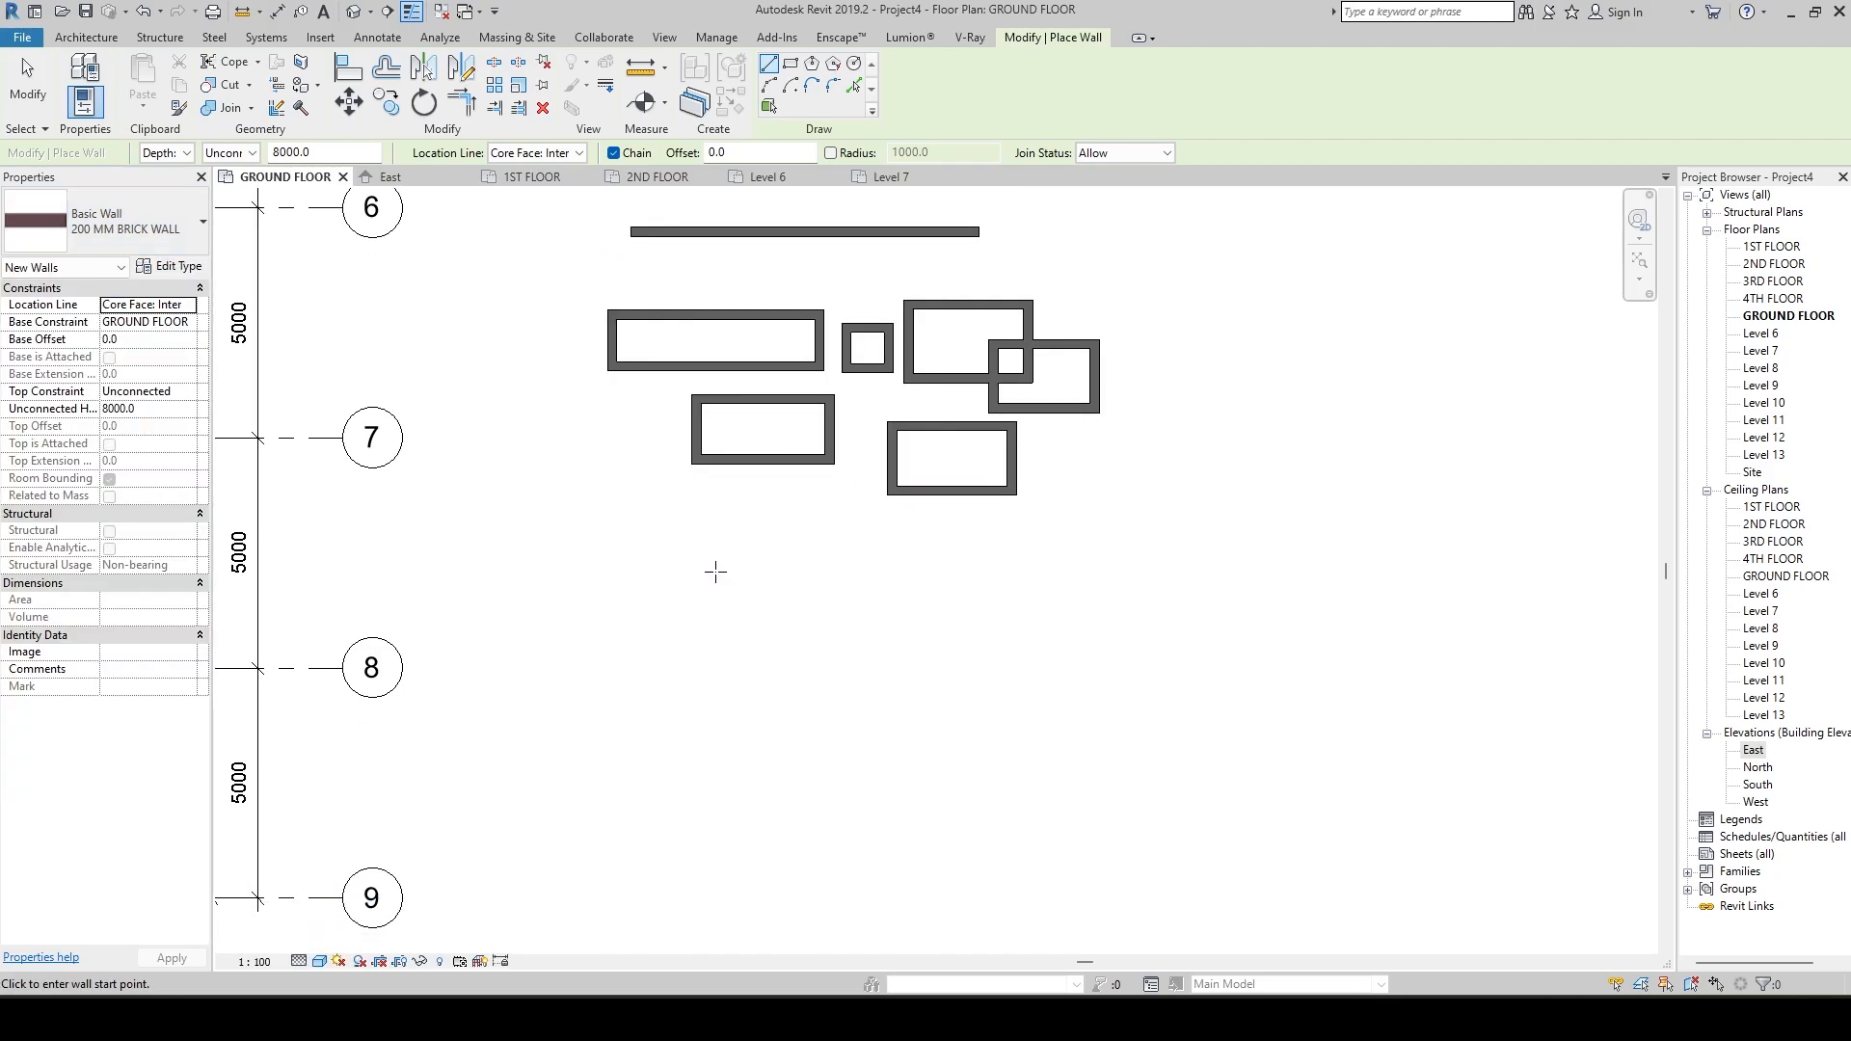
{"action": "left_click", "coordinate": [621, 562]}
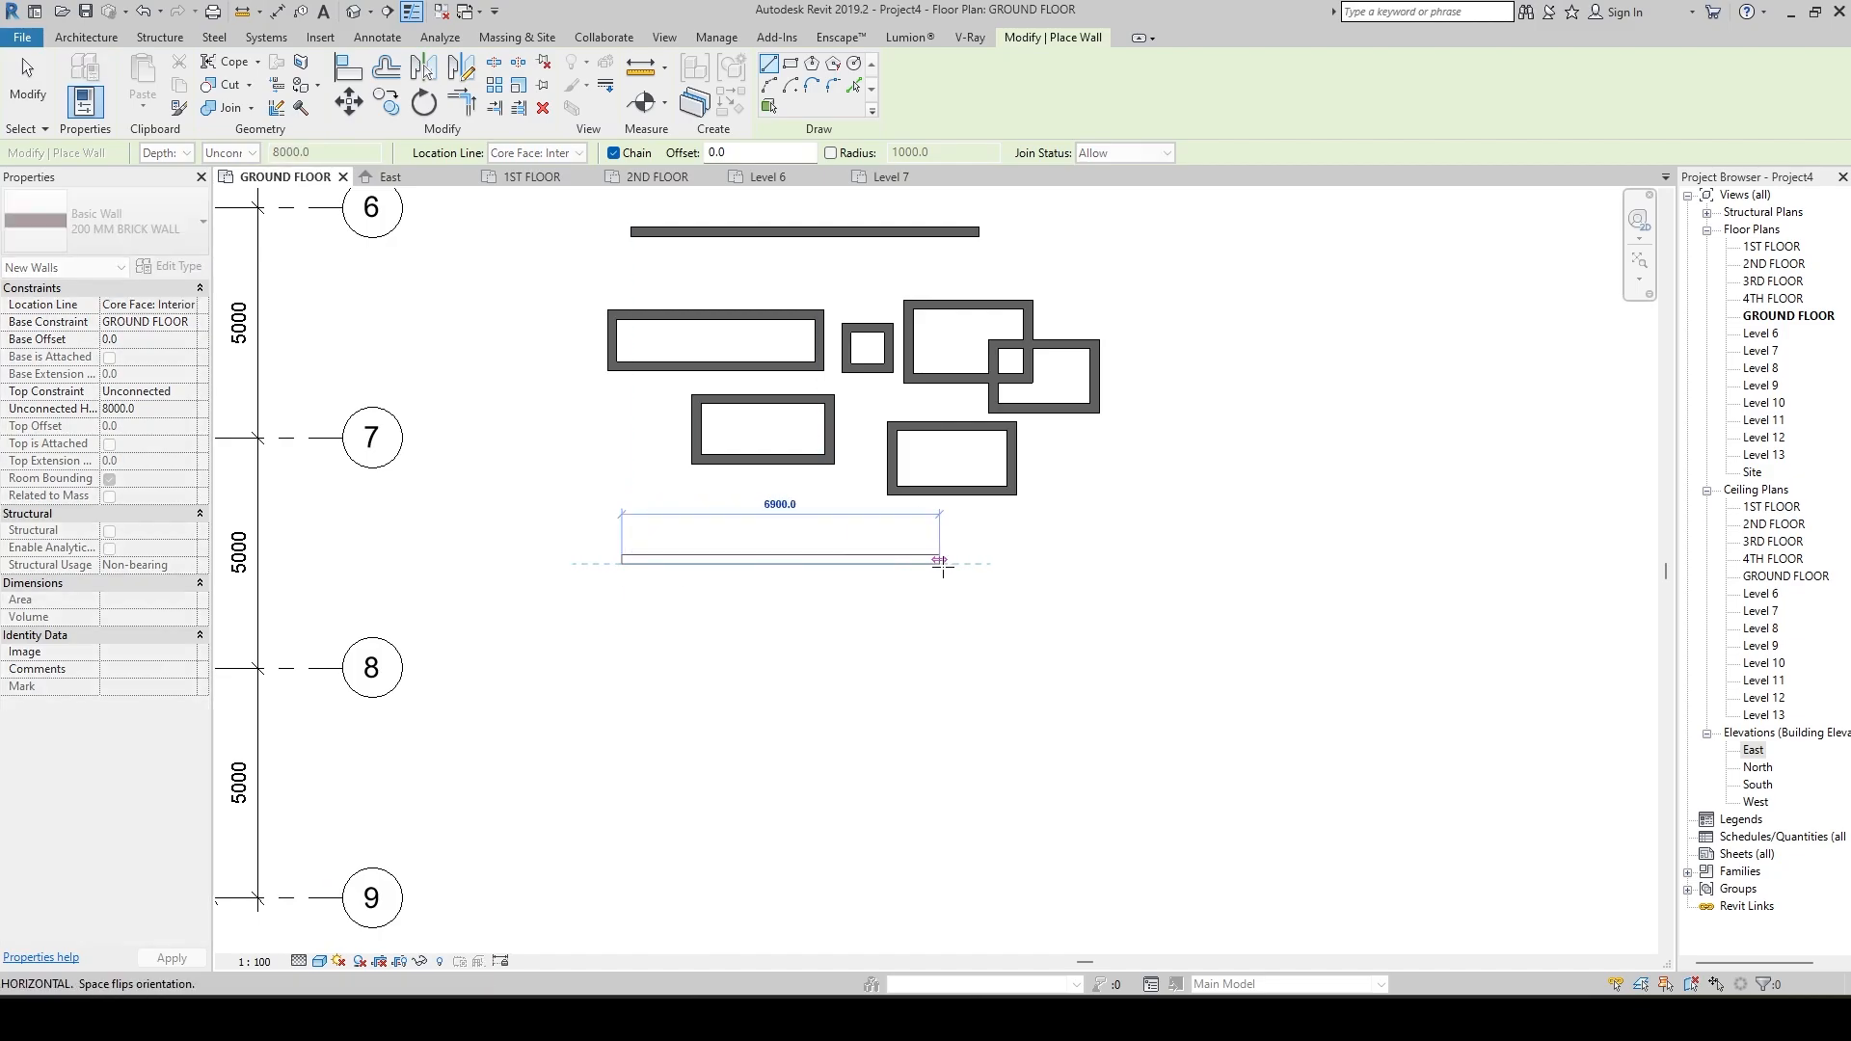
{"action": "left_click", "coordinate": [950, 561]}
{"action": "left_click", "coordinate": [950, 637]}
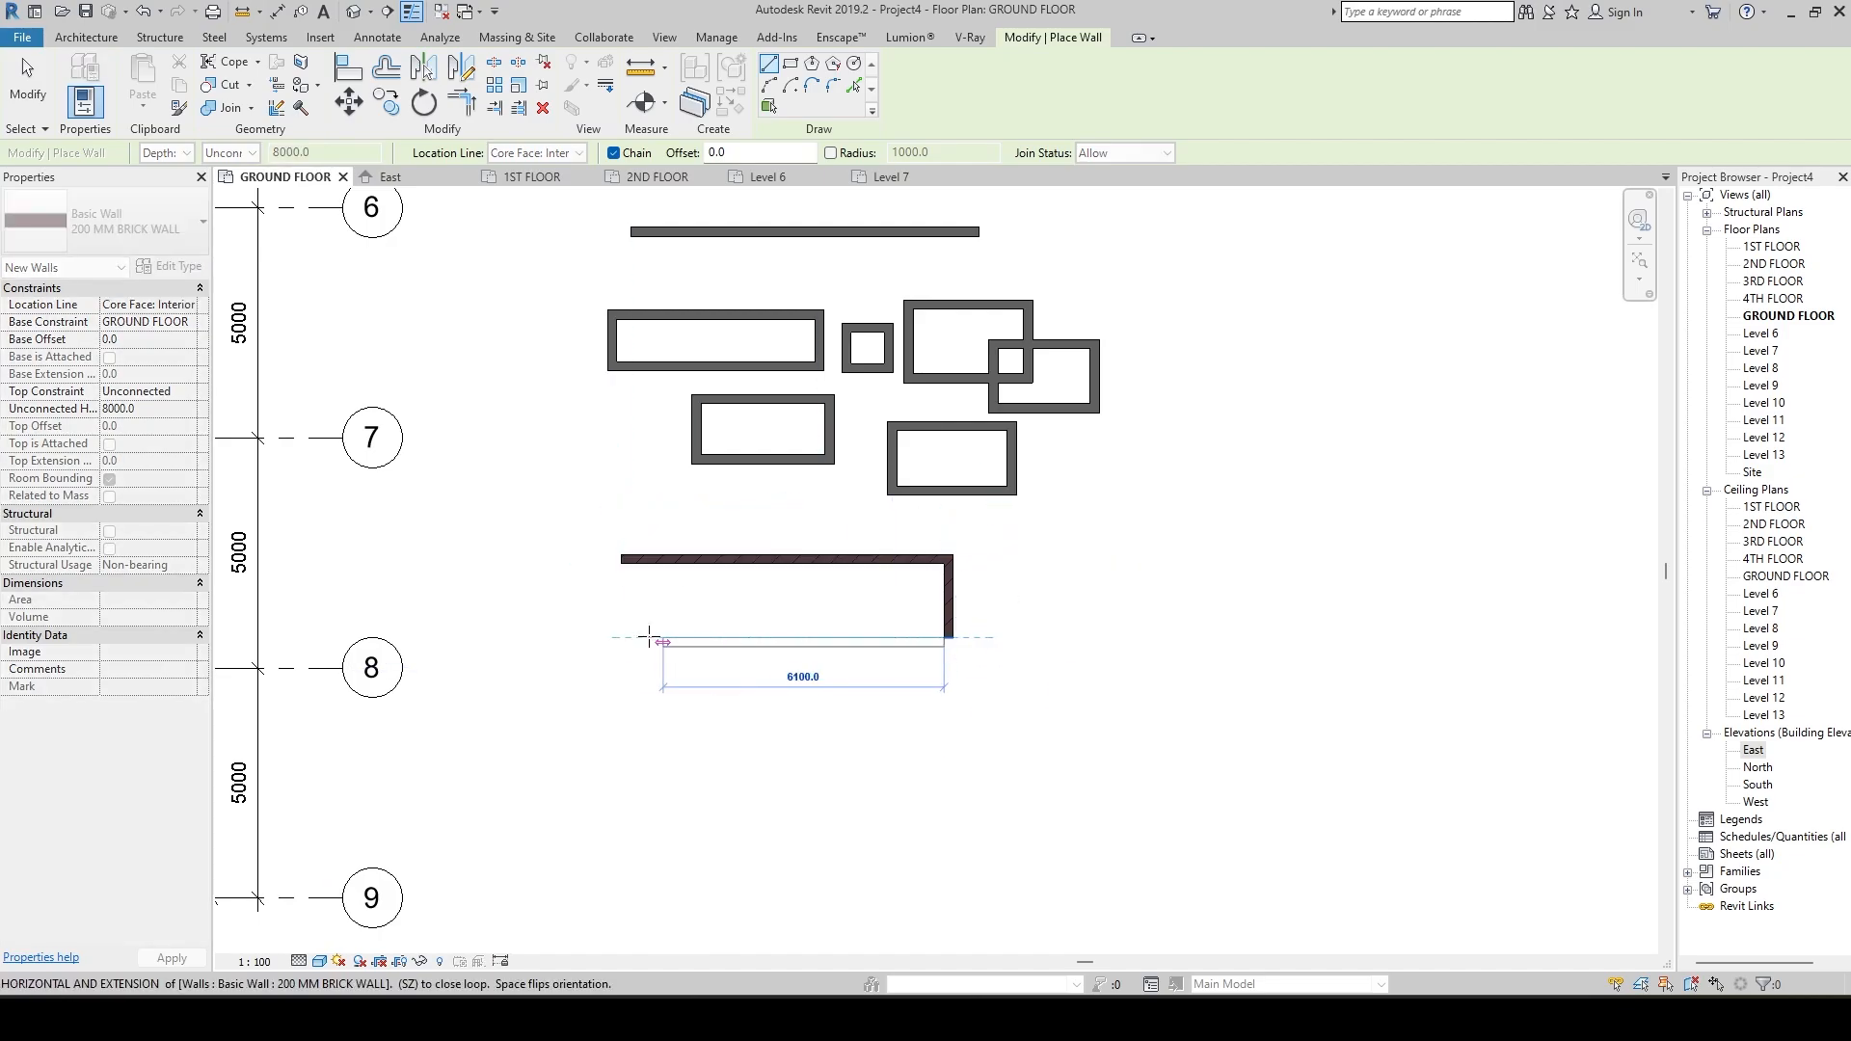
{"action": "left_click", "coordinate": [631, 639]}
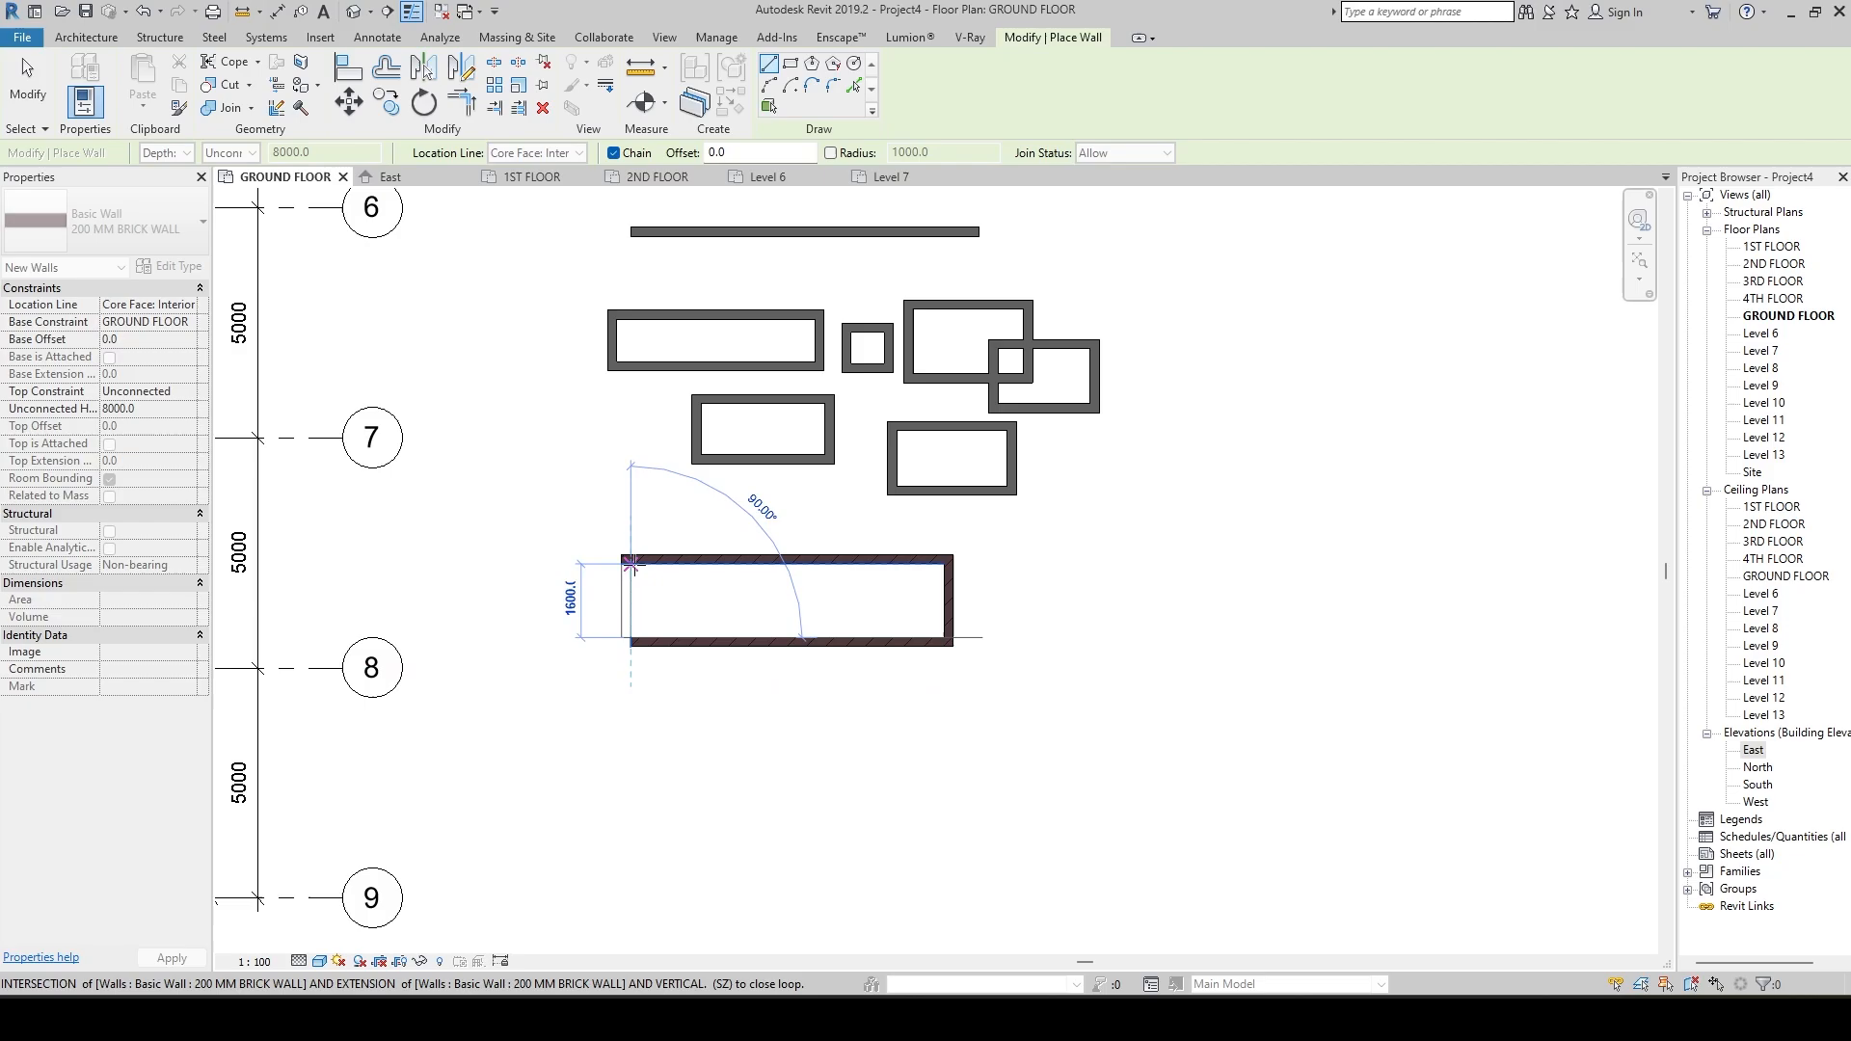
{"action": "left_click", "coordinate": [636, 567]}
{"action": "scroll", "coordinate": [635, 567], "scroll_direction": "up", "scroll_amount": 3}
{"action": "key", "text": "Escape"}
{"action": "key", "text": "Escape"}
Set the ground floor plan's detail level to Fine and its visual style to Realistic.
{"action": "scroll", "coordinate": [772, 641], "scroll_direction": "up", "scroll_amount": 3}
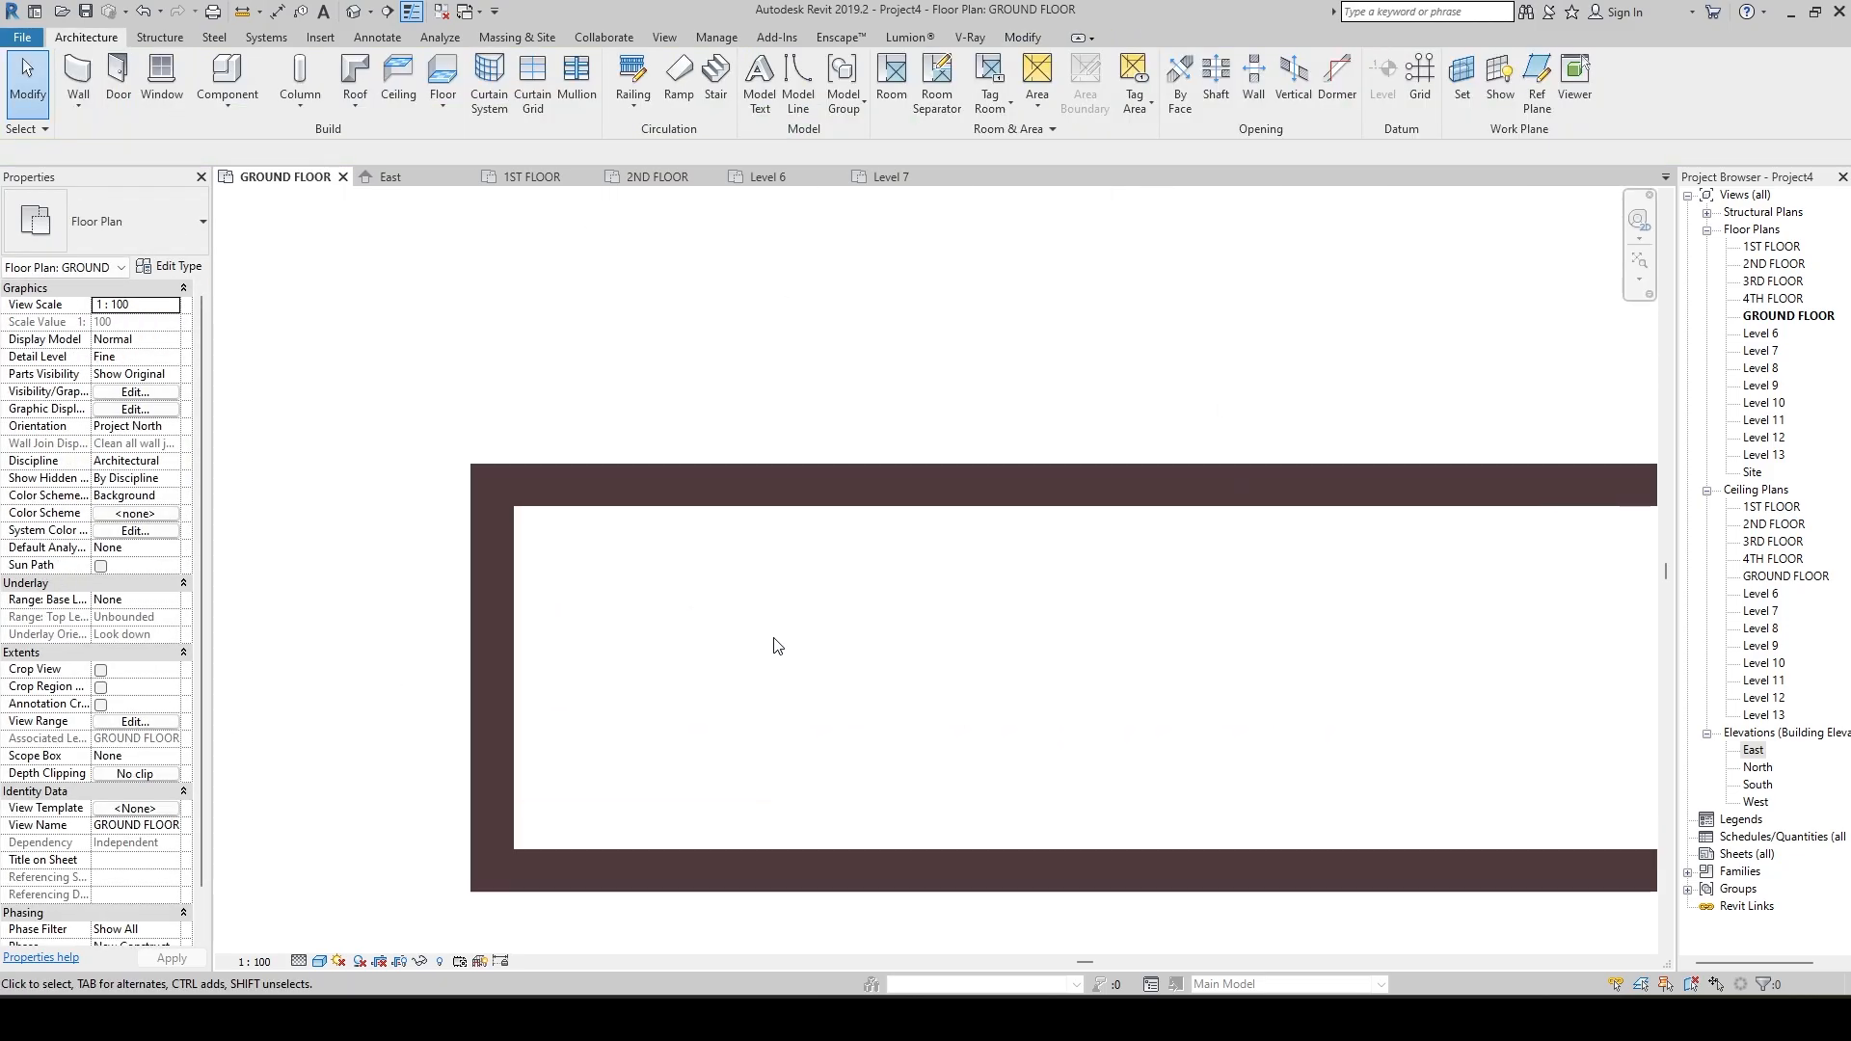
{"action": "left_click", "coordinate": [299, 961]}
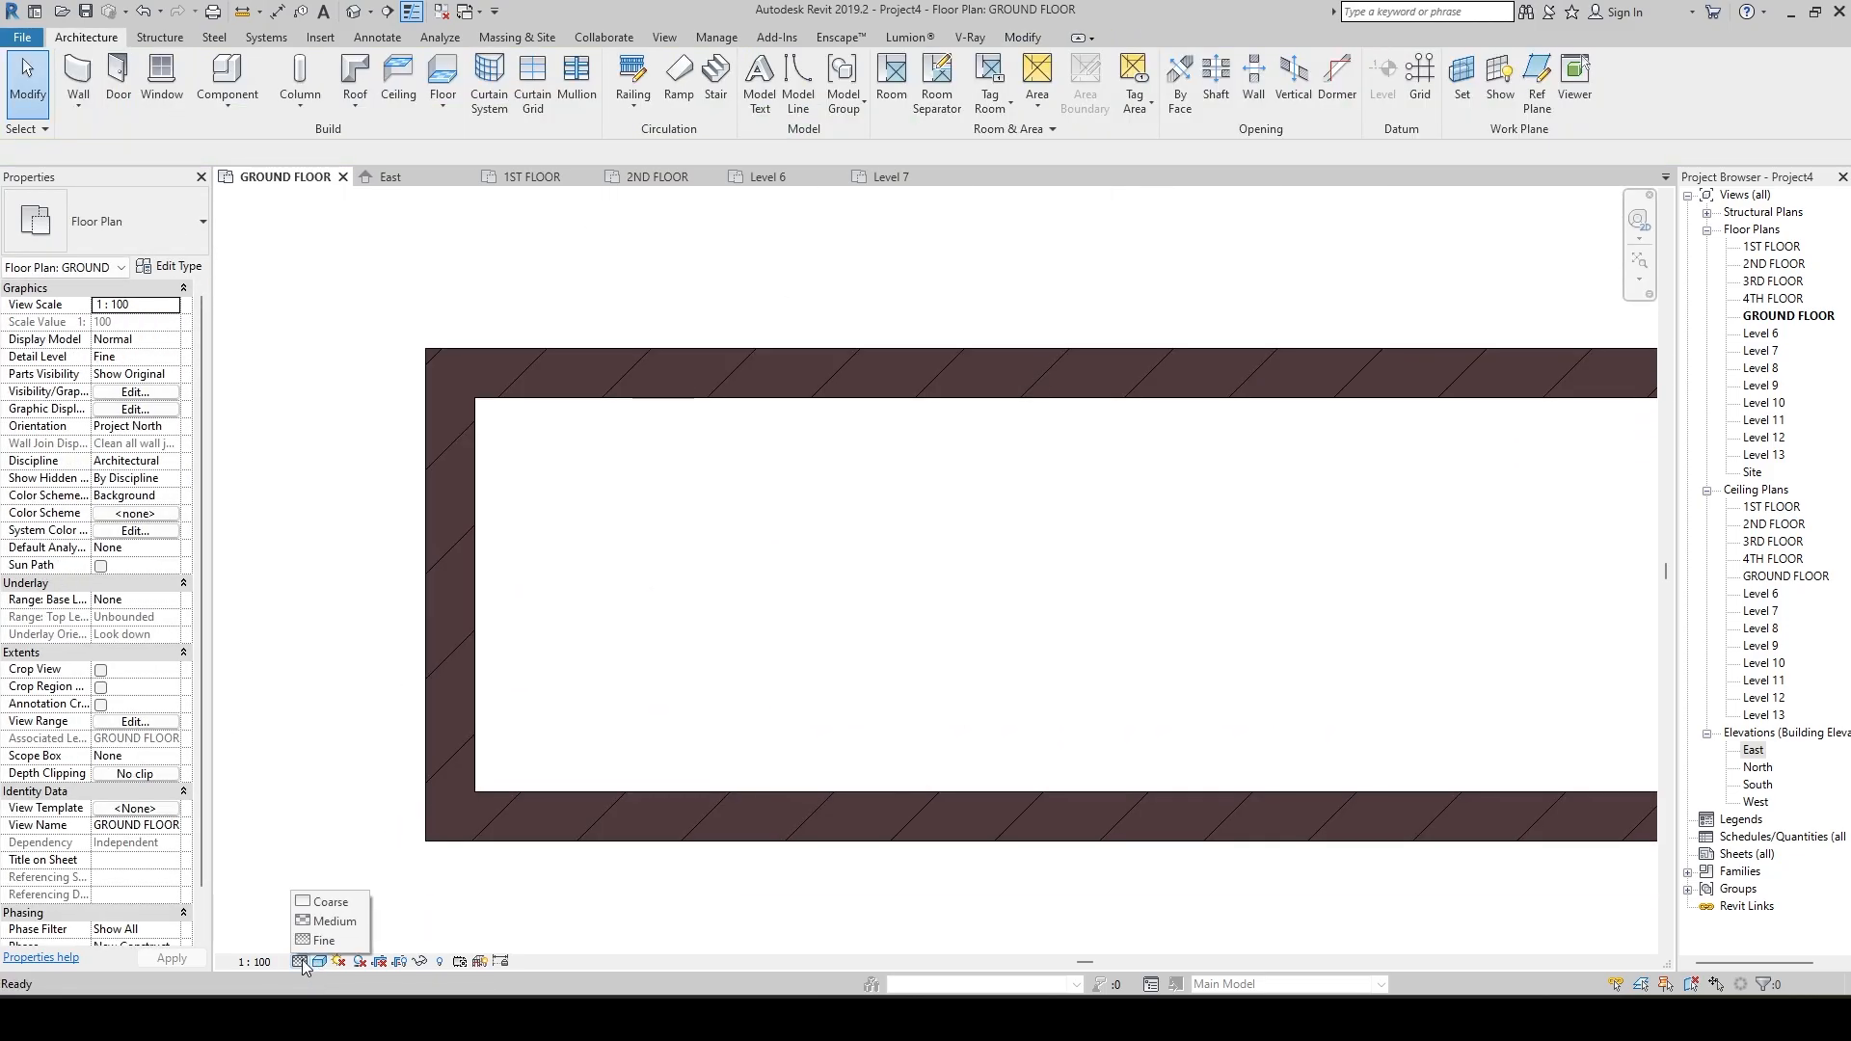
{"action": "left_click", "coordinate": [327, 942]}
{"action": "left_click", "coordinate": [319, 961]}
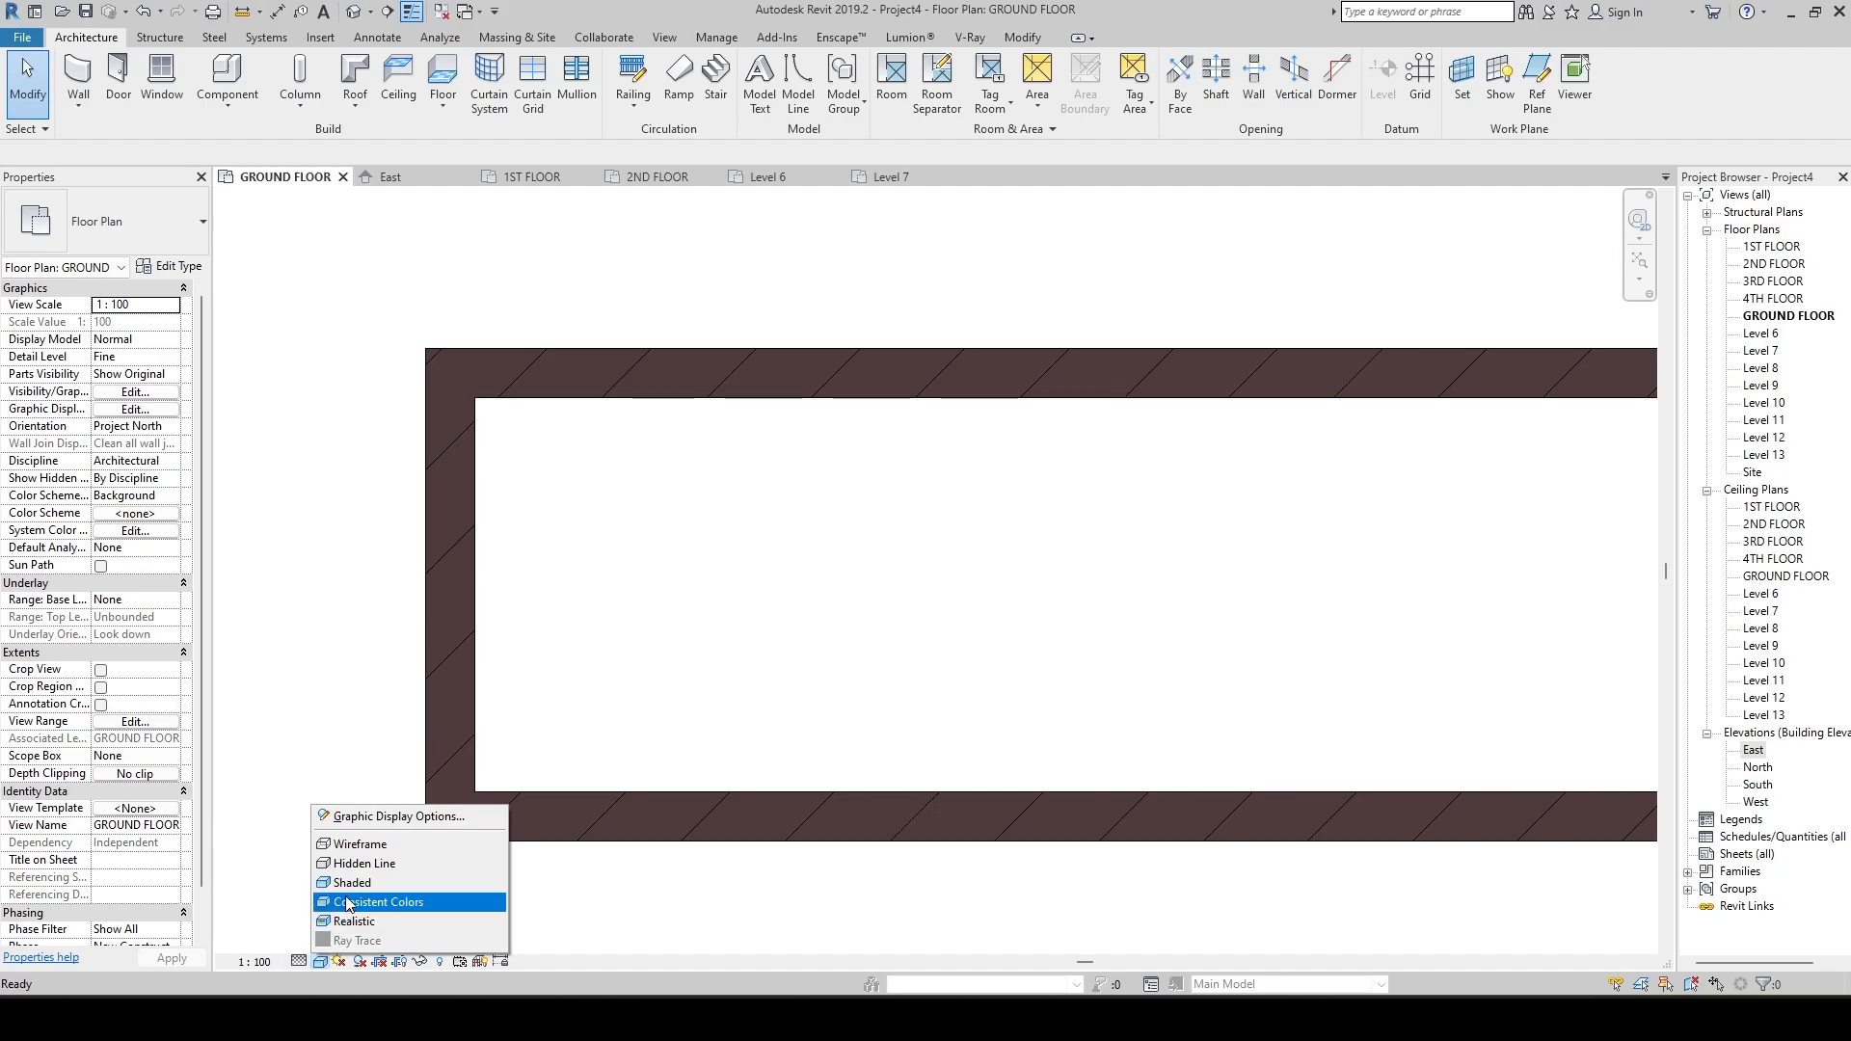
{"action": "left_click", "coordinate": [351, 920]}
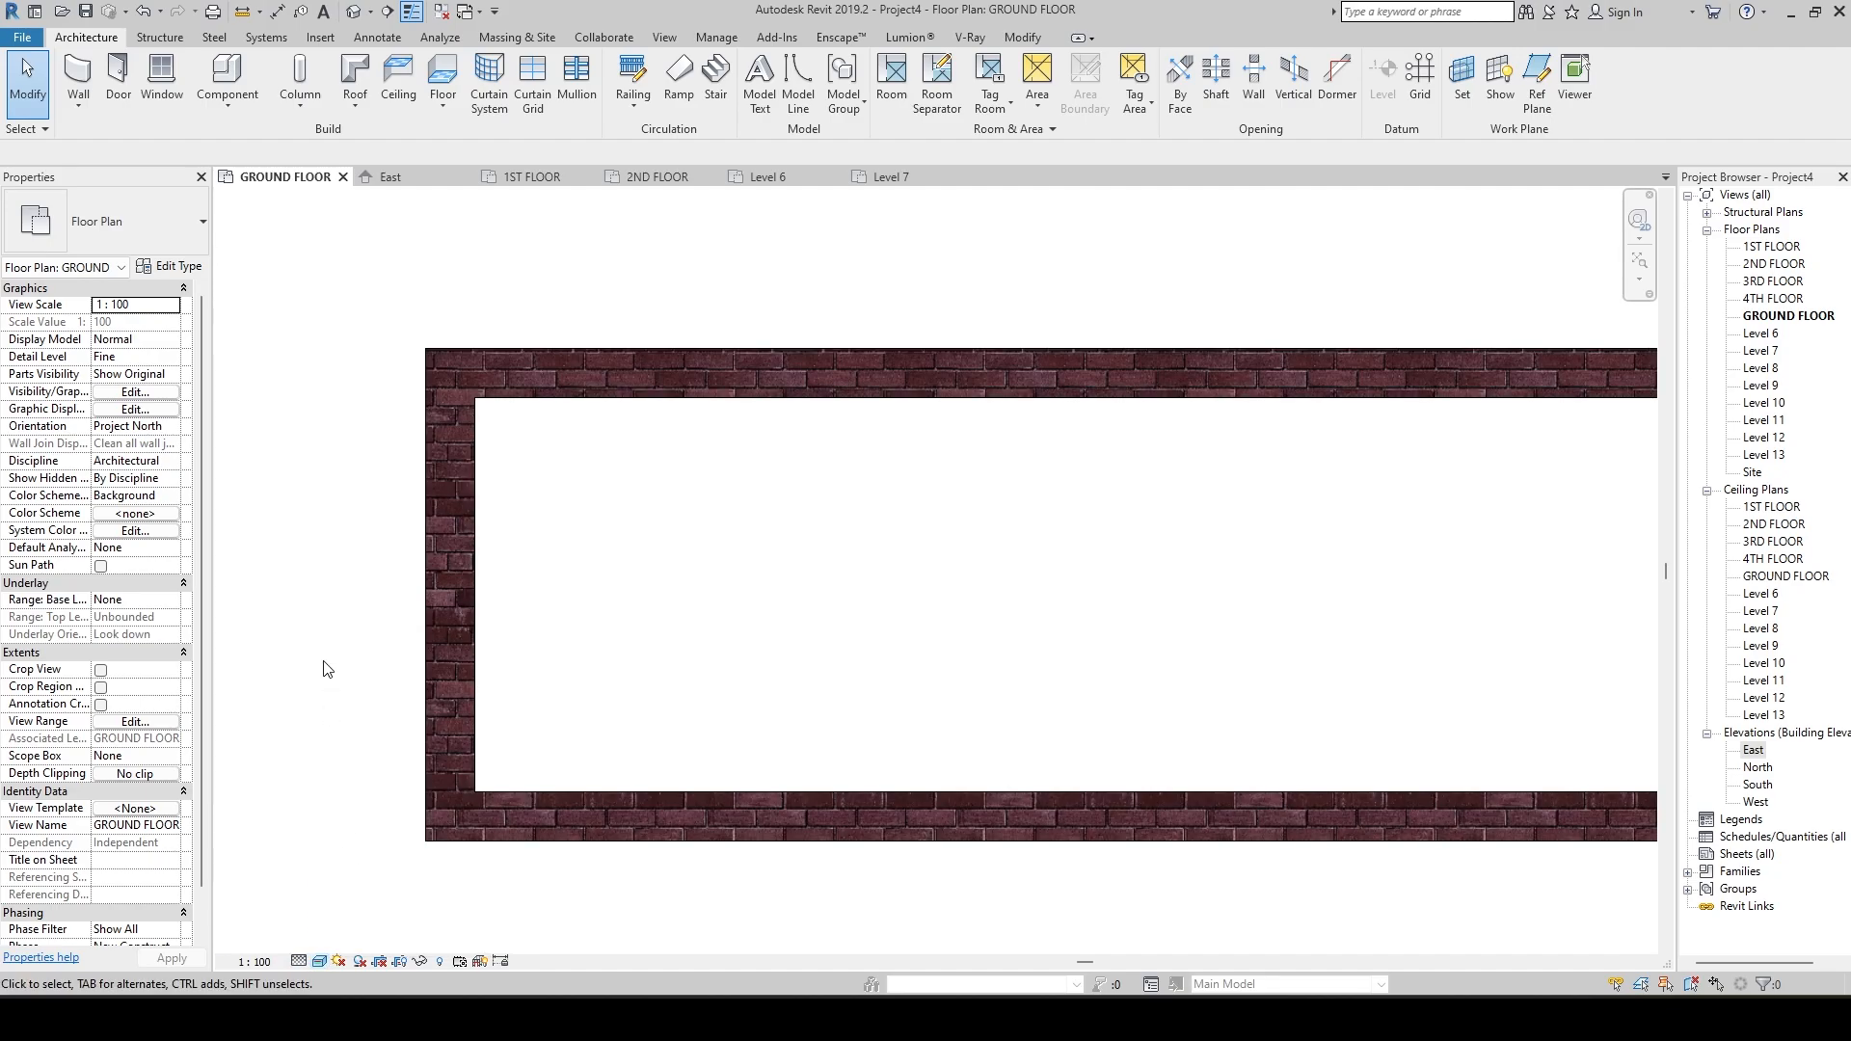
Switch the plan's visual style to Shaded and examine the cut pattern of the brick walls up close.
{"action": "left_click", "coordinate": [319, 961]}
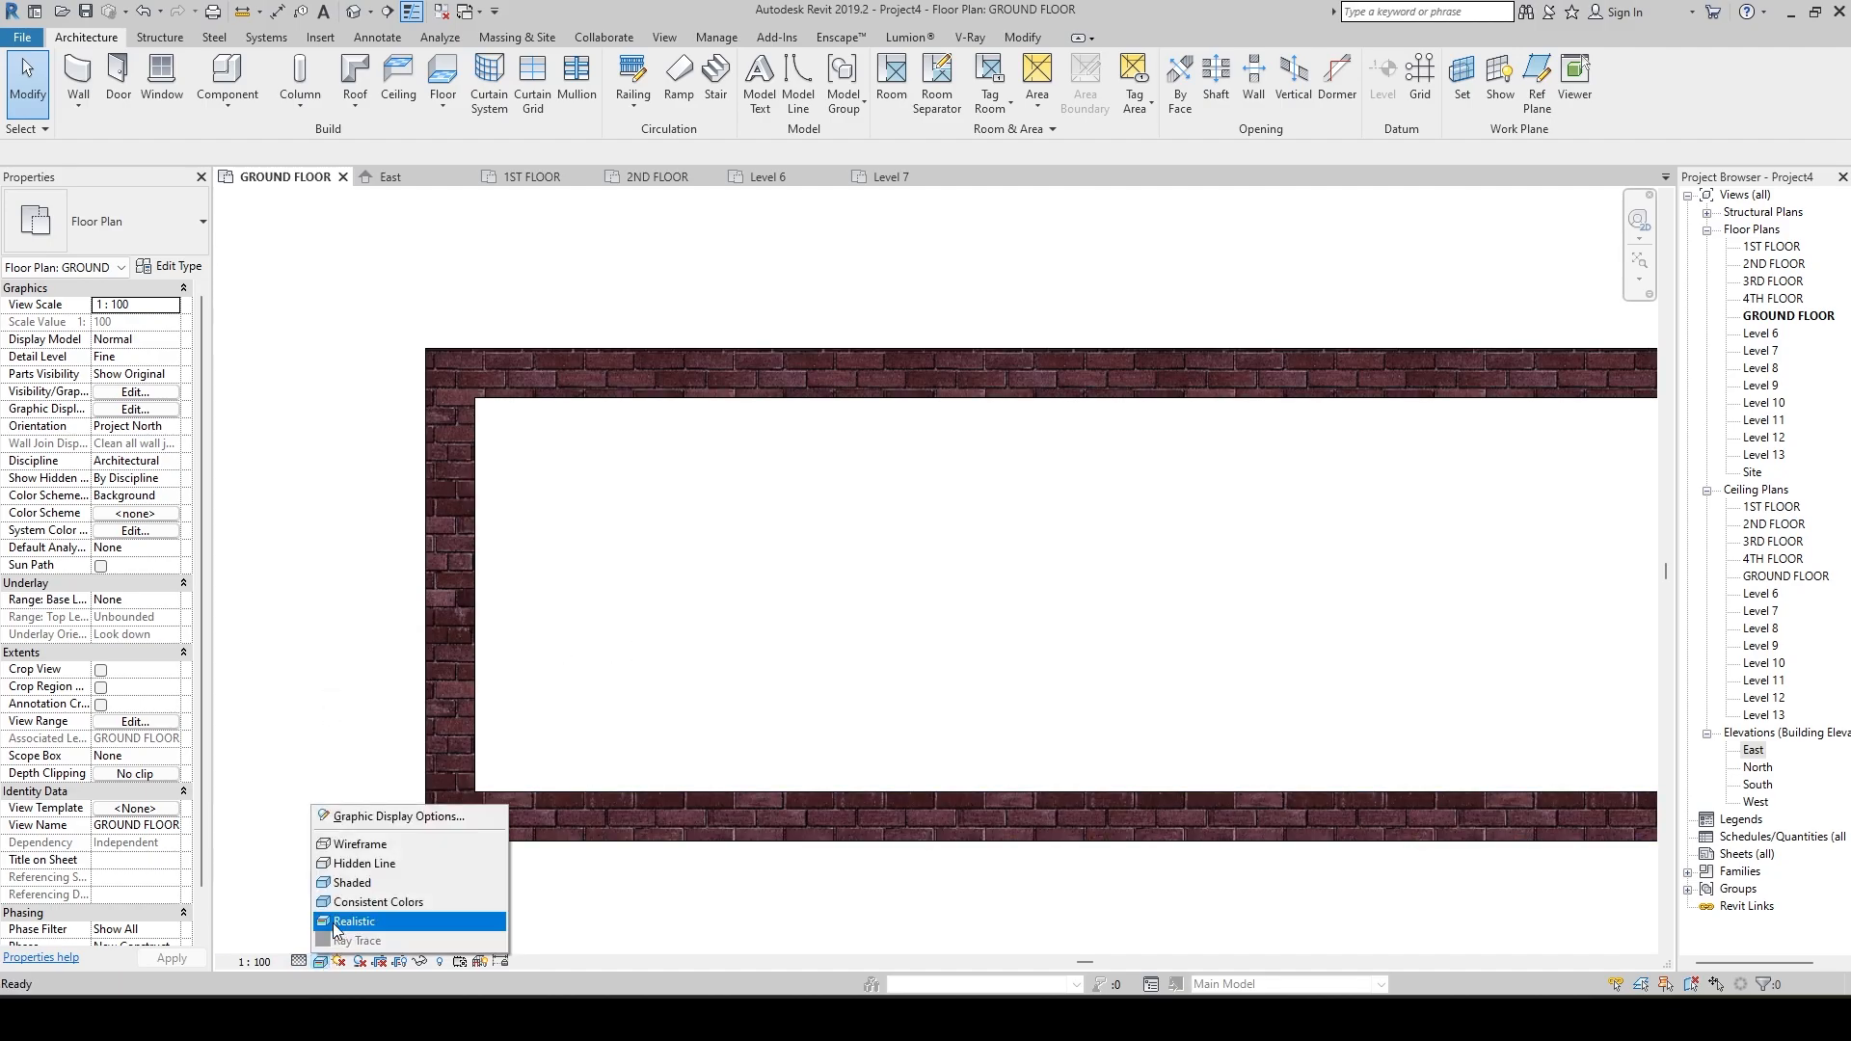
{"action": "left_click", "coordinate": [356, 883]}
{"action": "scroll", "coordinate": [690, 682], "scroll_direction": "down", "scroll_amount": 2}
{"action": "scroll", "coordinate": [710, 611], "scroll_direction": "up", "scroll_amount": 5}
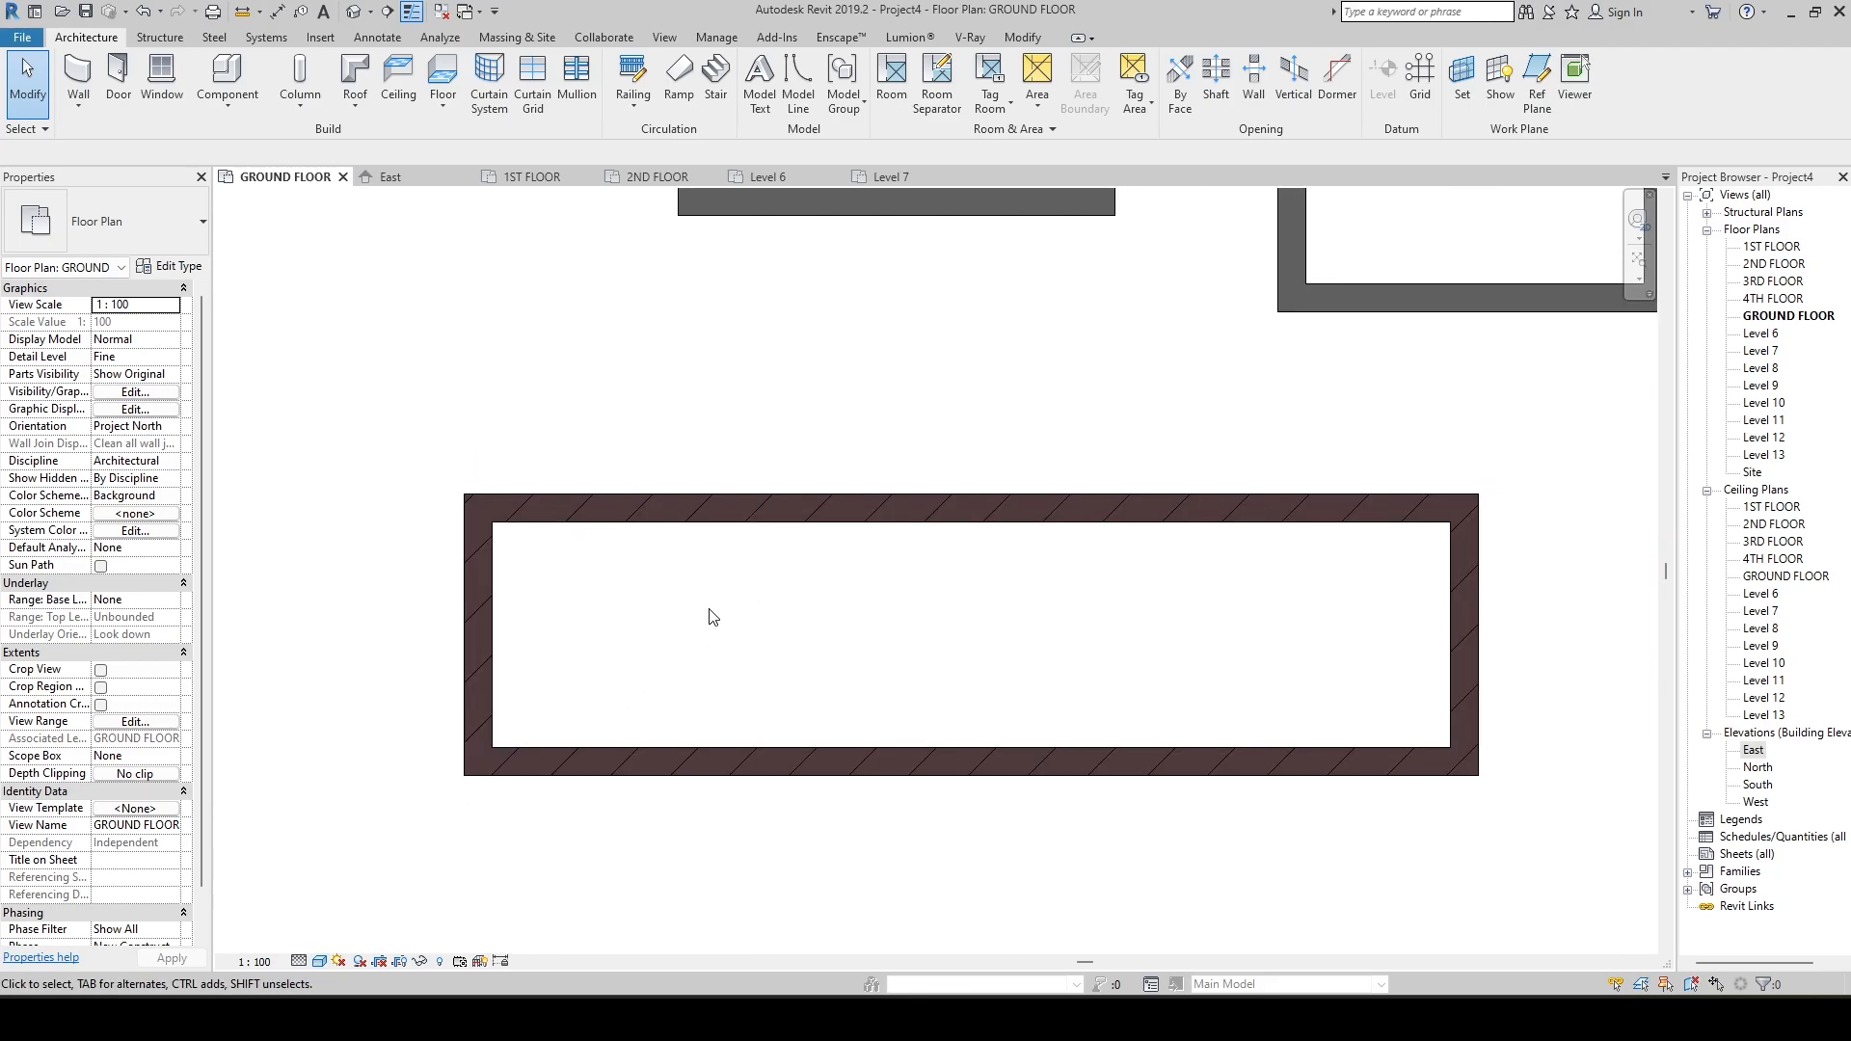
{"action": "middle_click_drag", "start_coordinate": [553, 590], "coordinate": [823, 516]}
{"action": "scroll", "coordinate": [604, 566], "scroll_direction": "down", "scroll_amount": 2}
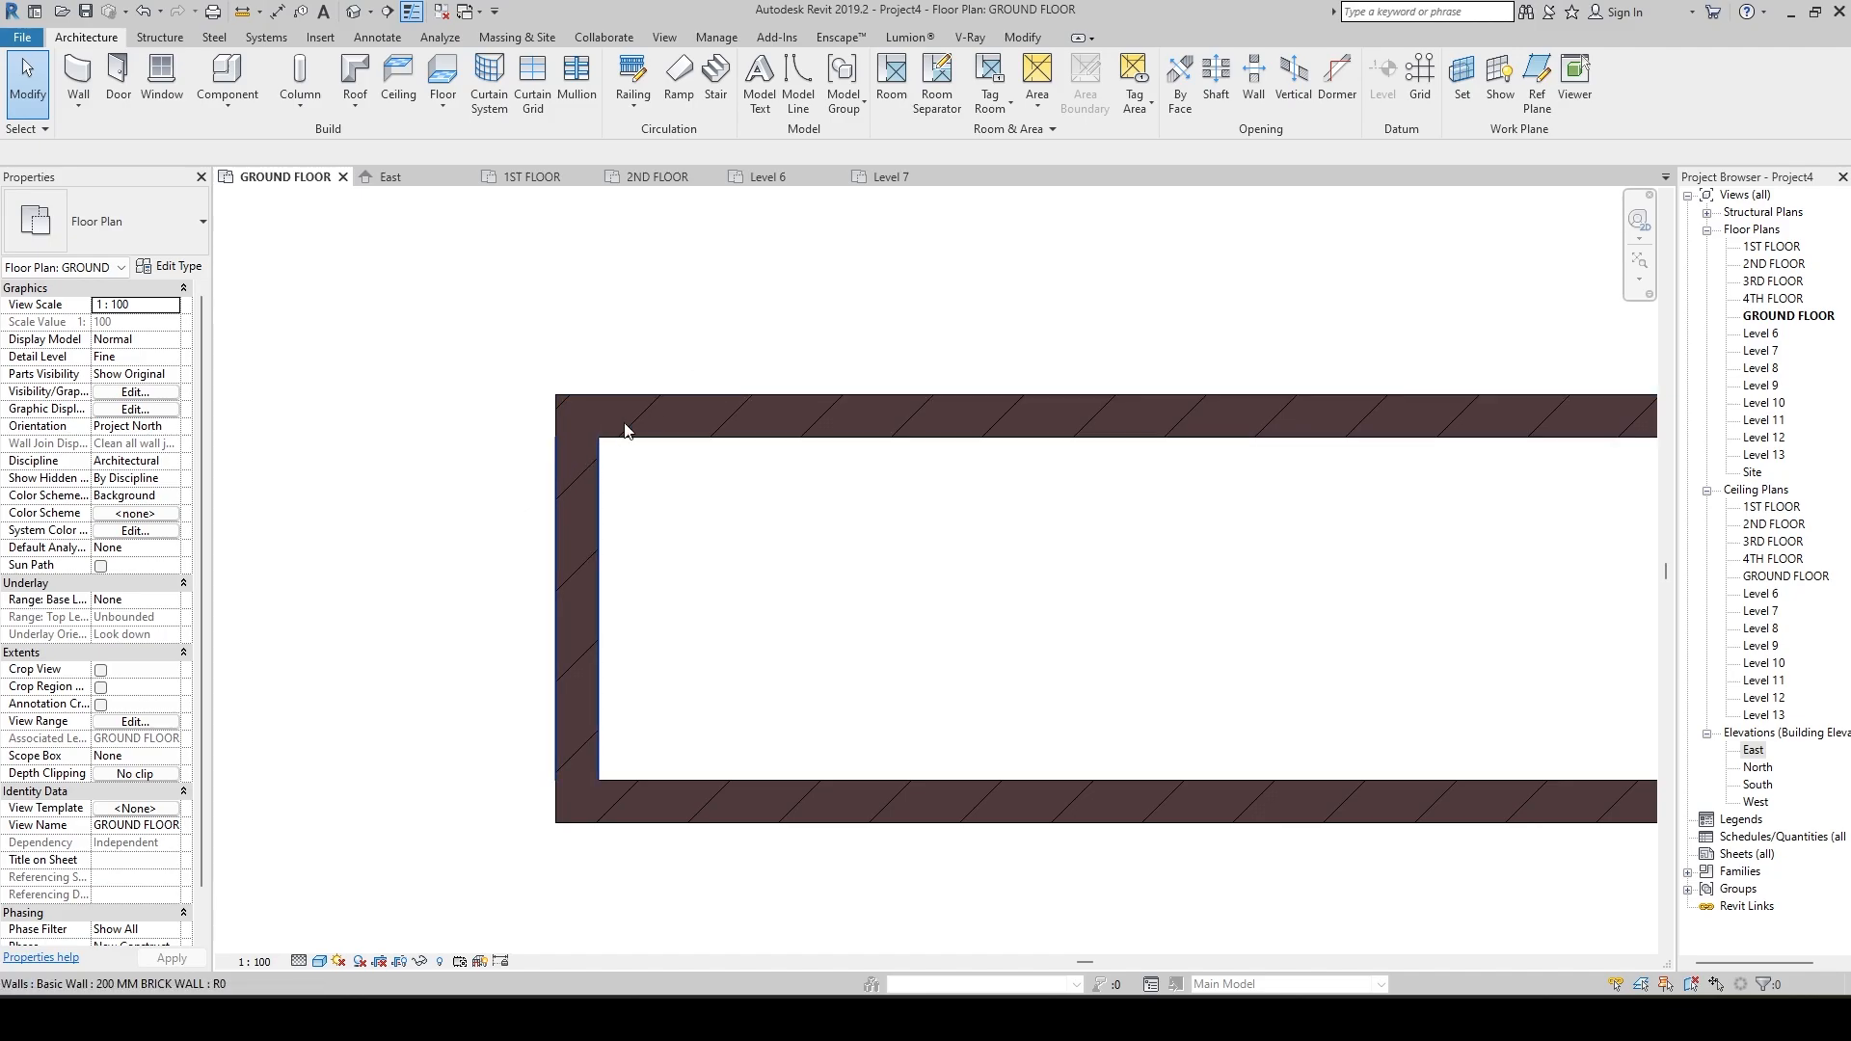
{"action": "scroll", "coordinate": [582, 524], "scroll_direction": "down", "scroll_amount": 2}
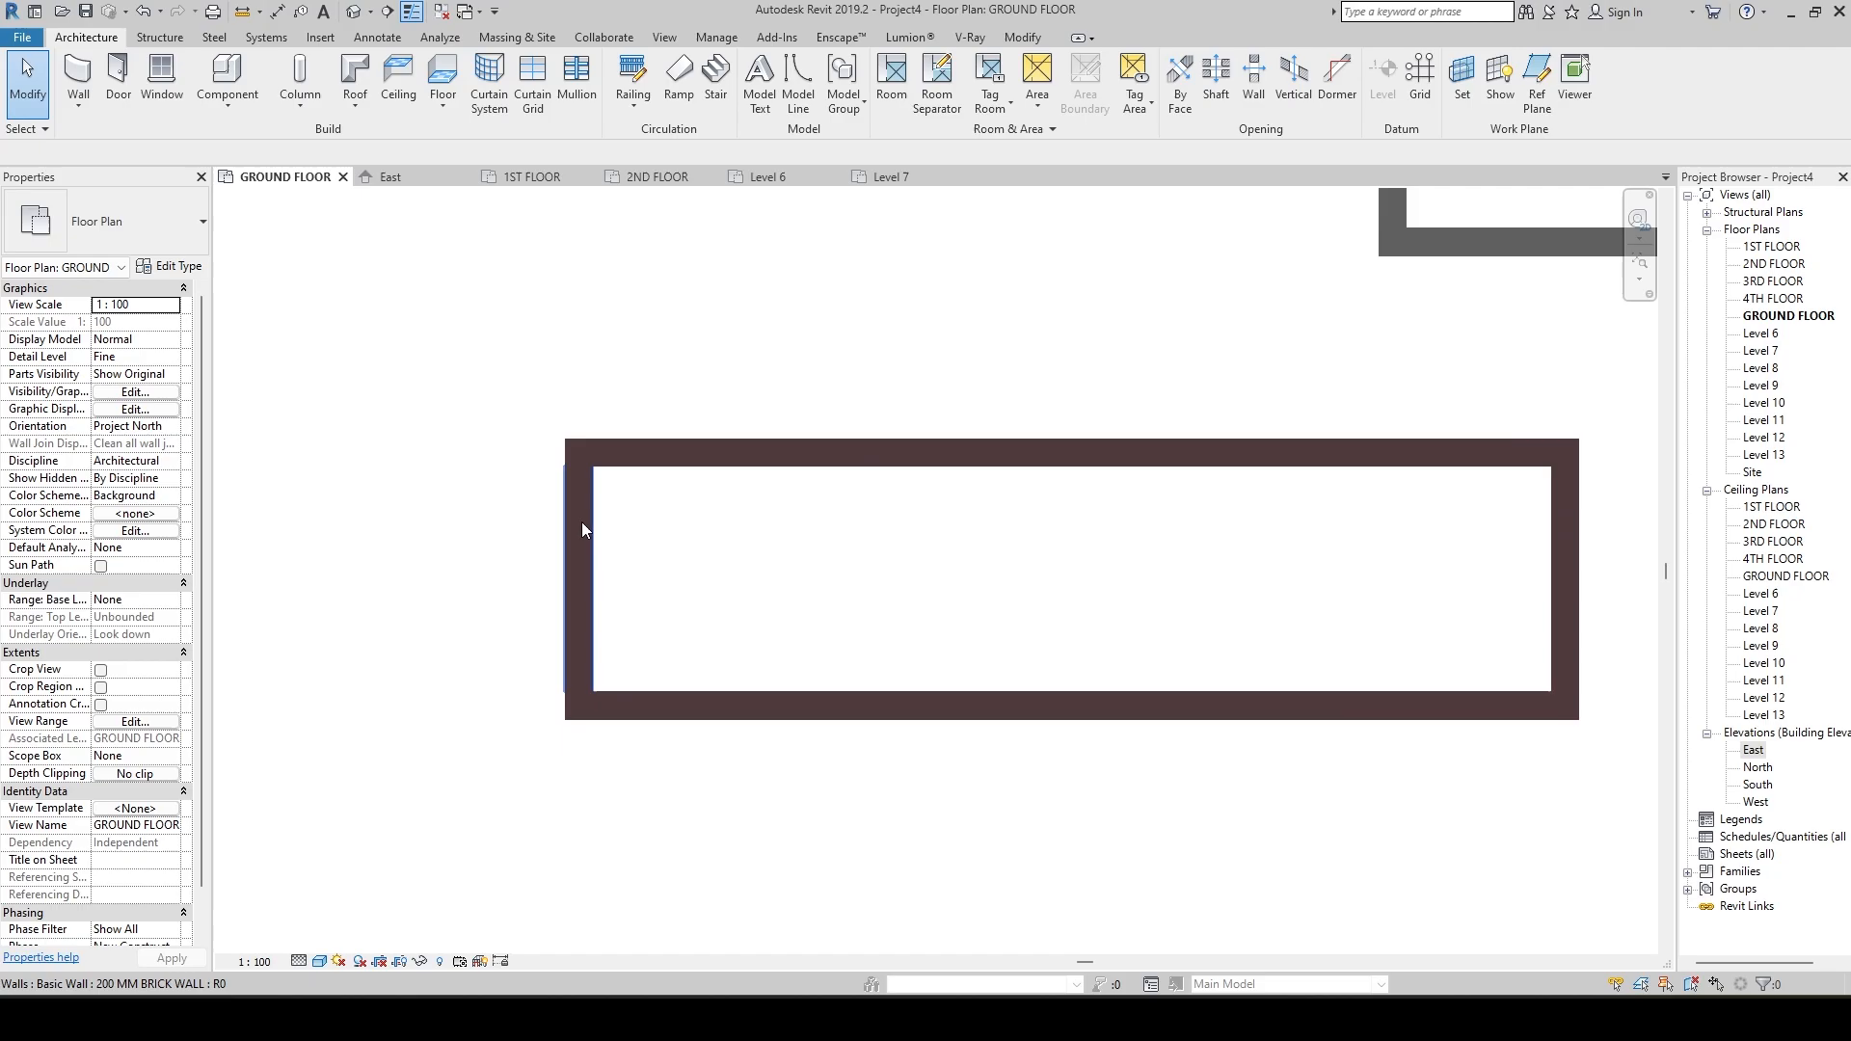
{"action": "scroll", "coordinate": [581, 522], "scroll_direction": "down", "scroll_amount": 2}
{"action": "scroll", "coordinate": [1244, 591], "scroll_direction": "up", "scroll_amount": 5}
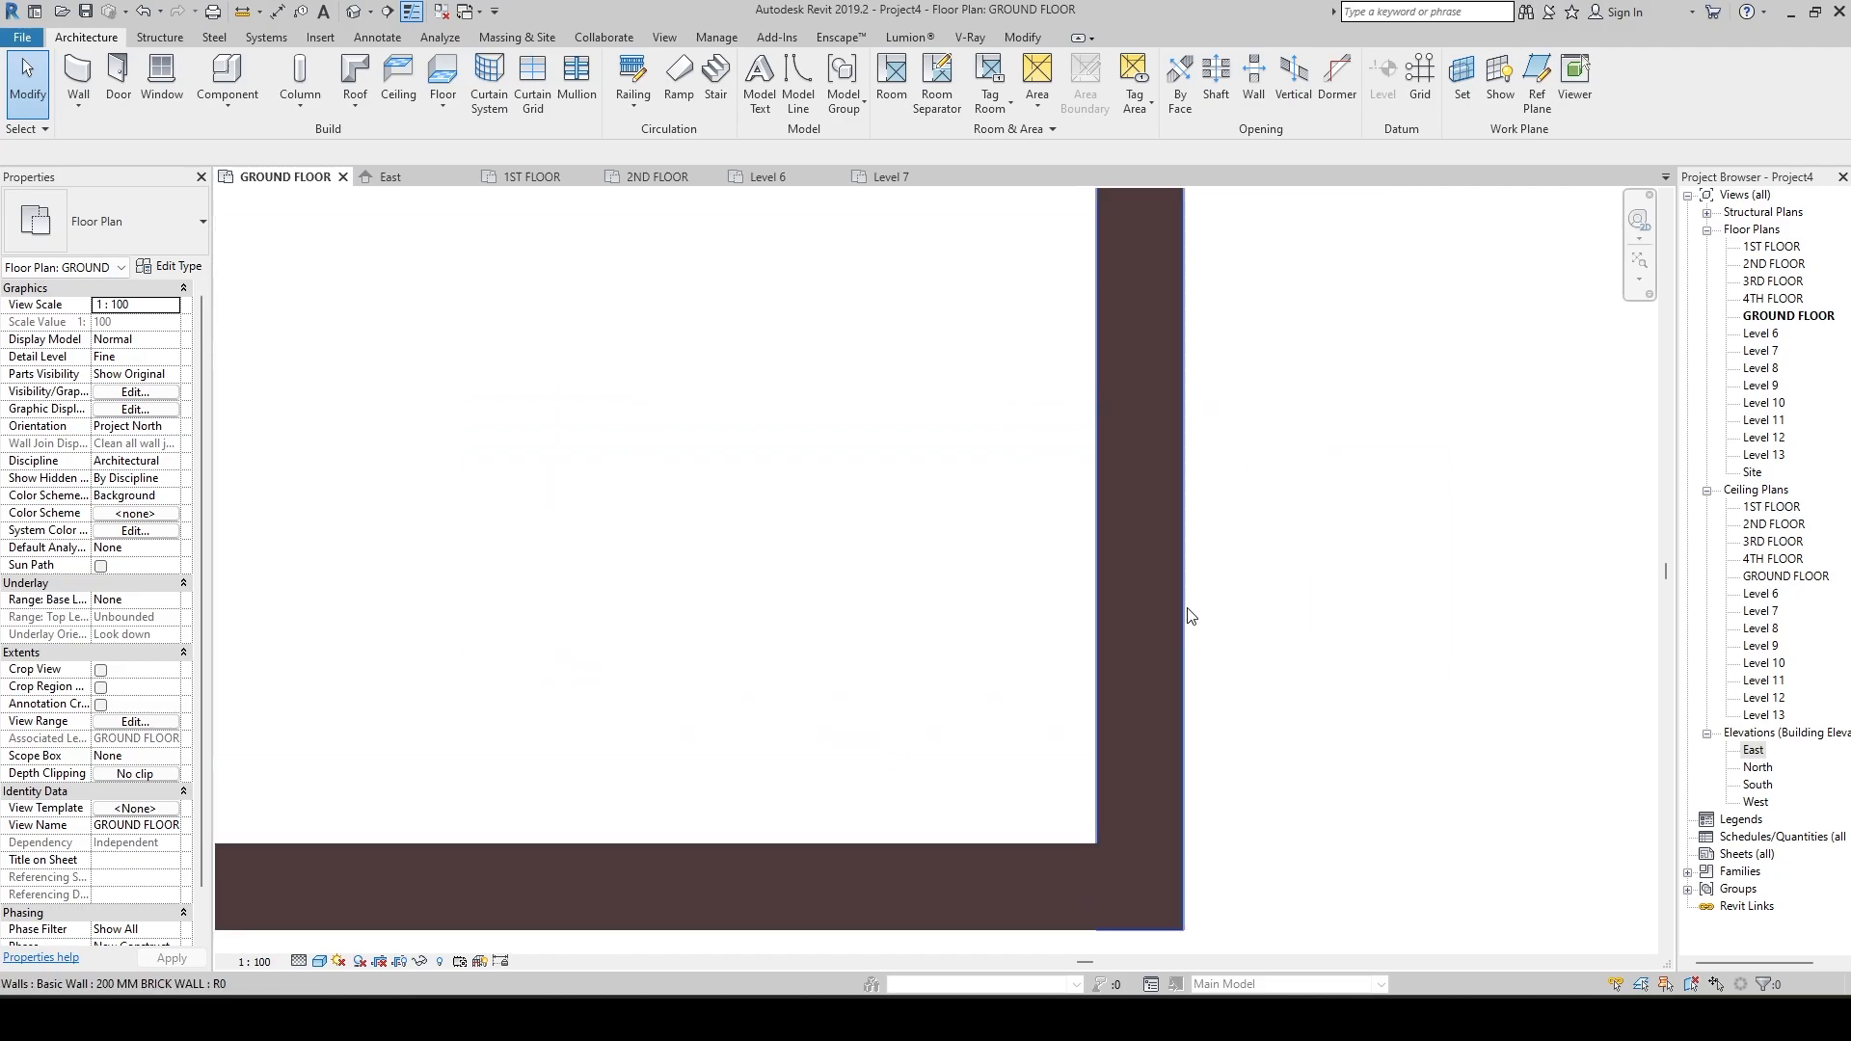
{"action": "scroll", "coordinate": [1189, 614], "scroll_direction": "down", "scroll_amount": 1}
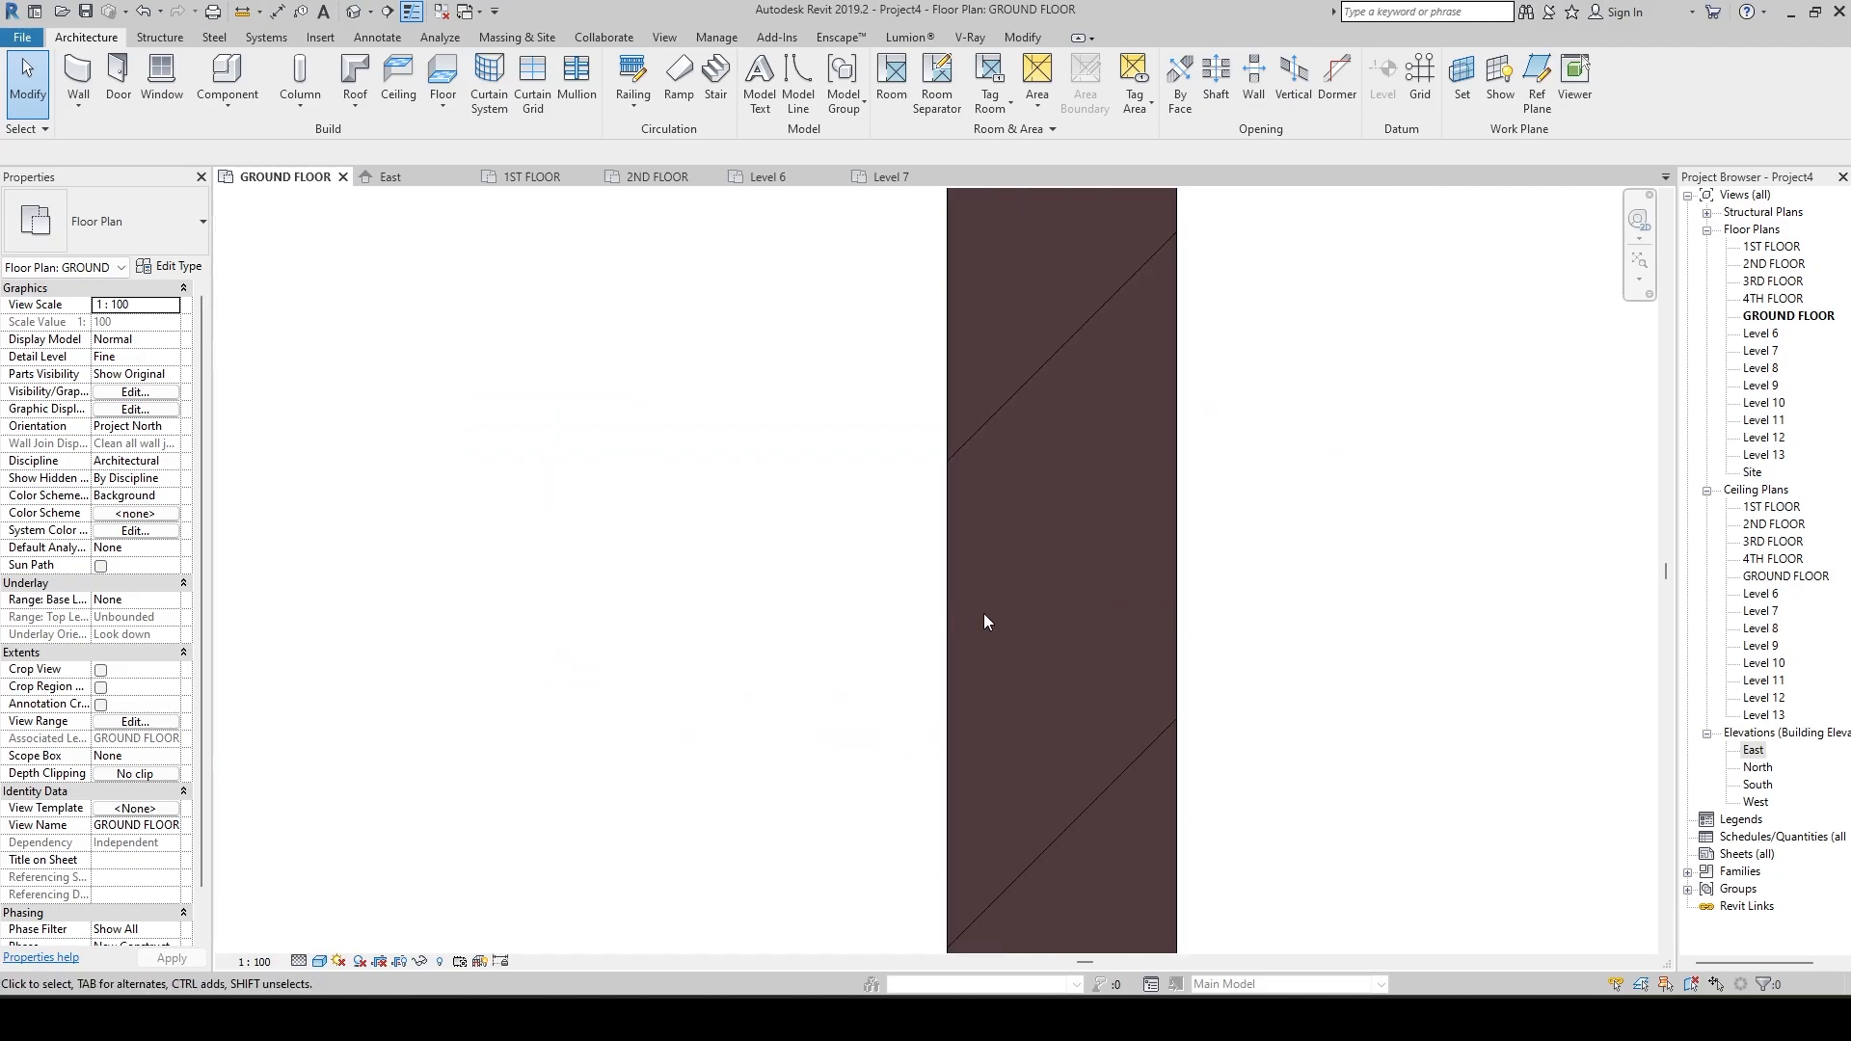
{"action": "middle_click_drag", "start_coordinate": [901, 632], "coordinate": [1089, 525]}
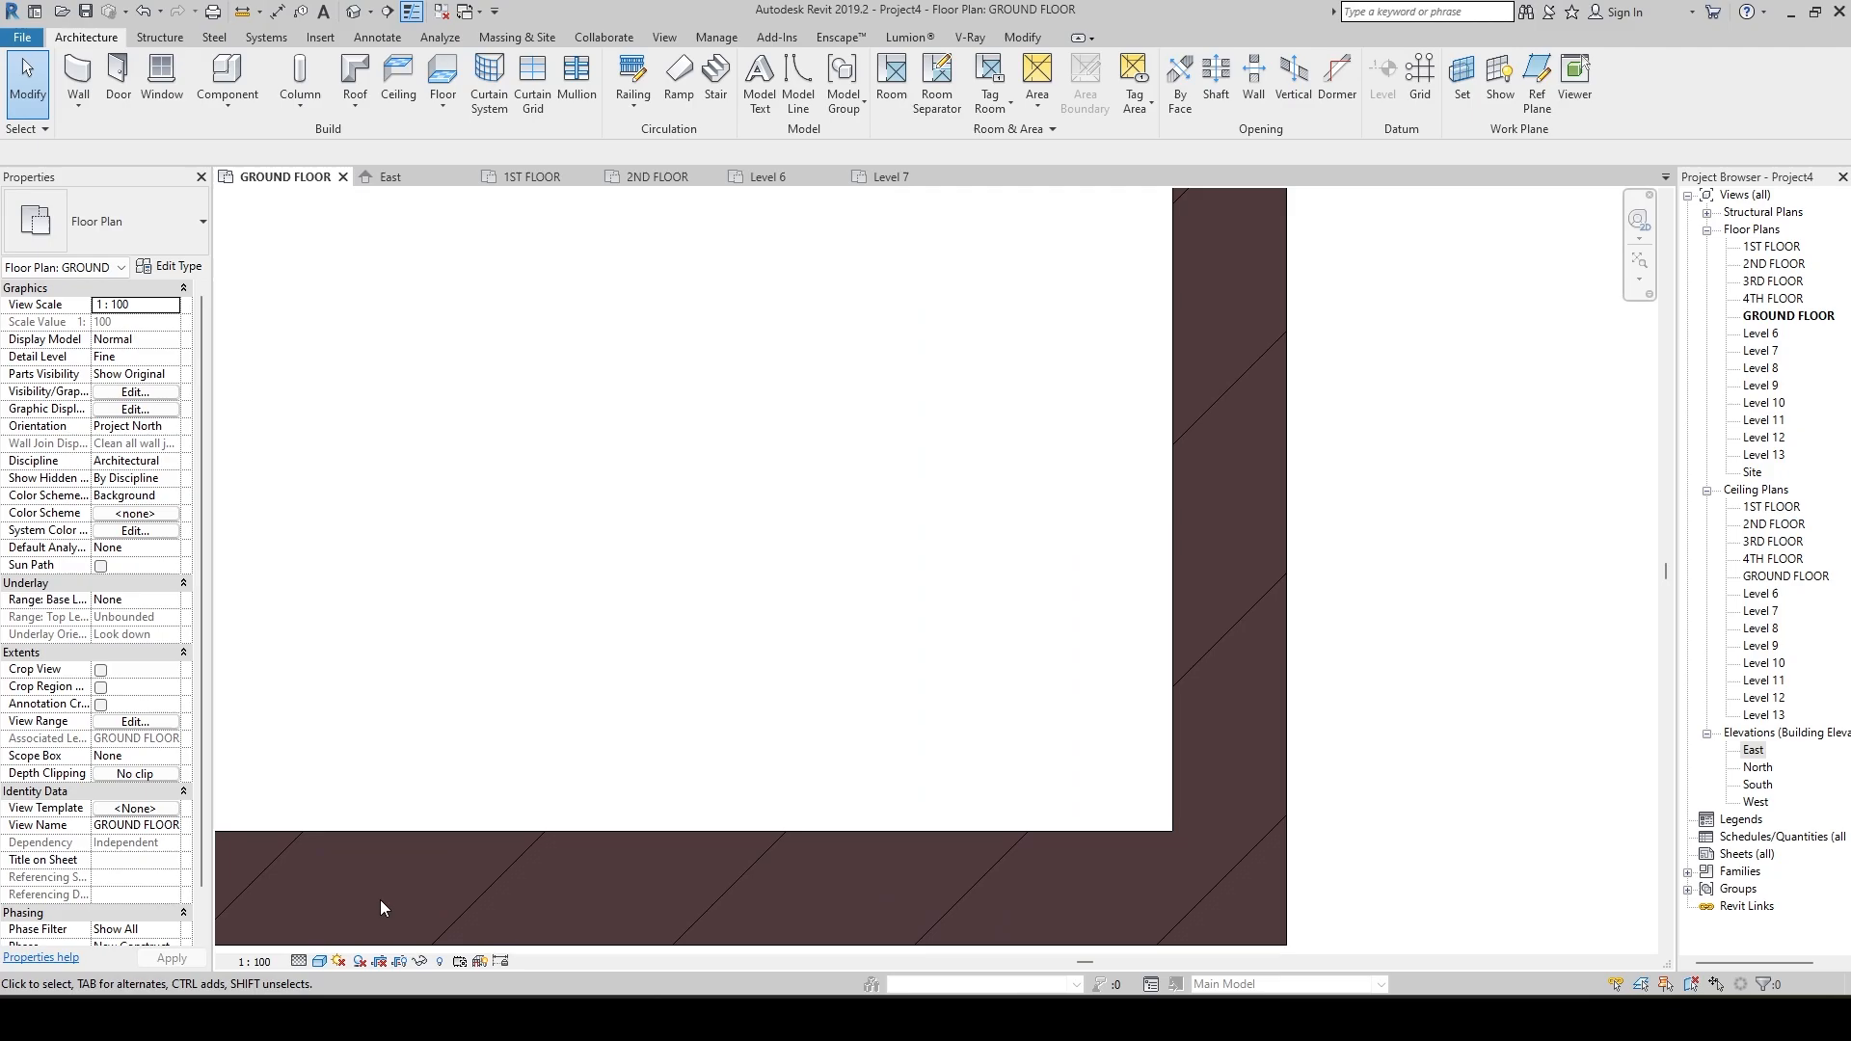
Set the plan's visual style to Realistic and compare the brick rectangle's texture with the generic walls.
{"action": "left_click", "coordinate": [319, 961]}
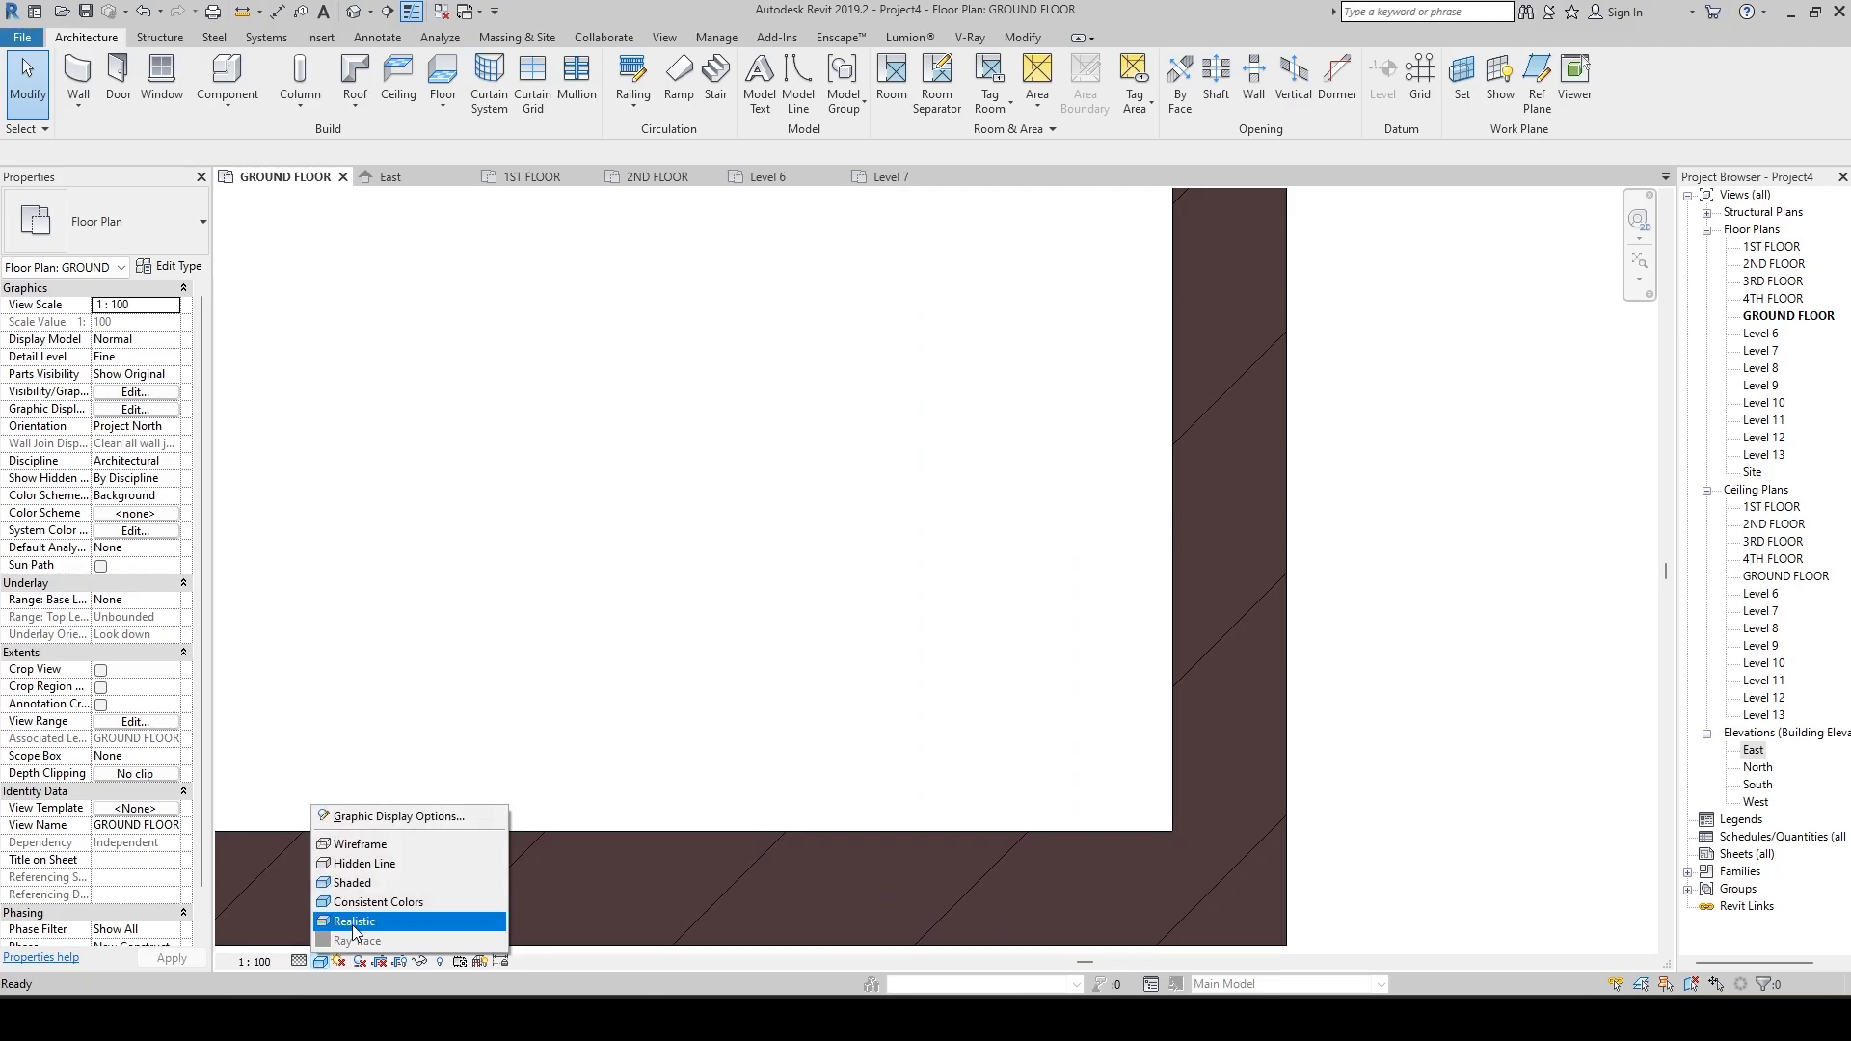
{"action": "left_click", "coordinate": [354, 922]}
{"action": "scroll", "coordinate": [757, 682], "scroll_direction": "down", "scroll_amount": 3}
{"action": "scroll", "coordinate": [867, 847], "scroll_direction": "up", "scroll_amount": 1}
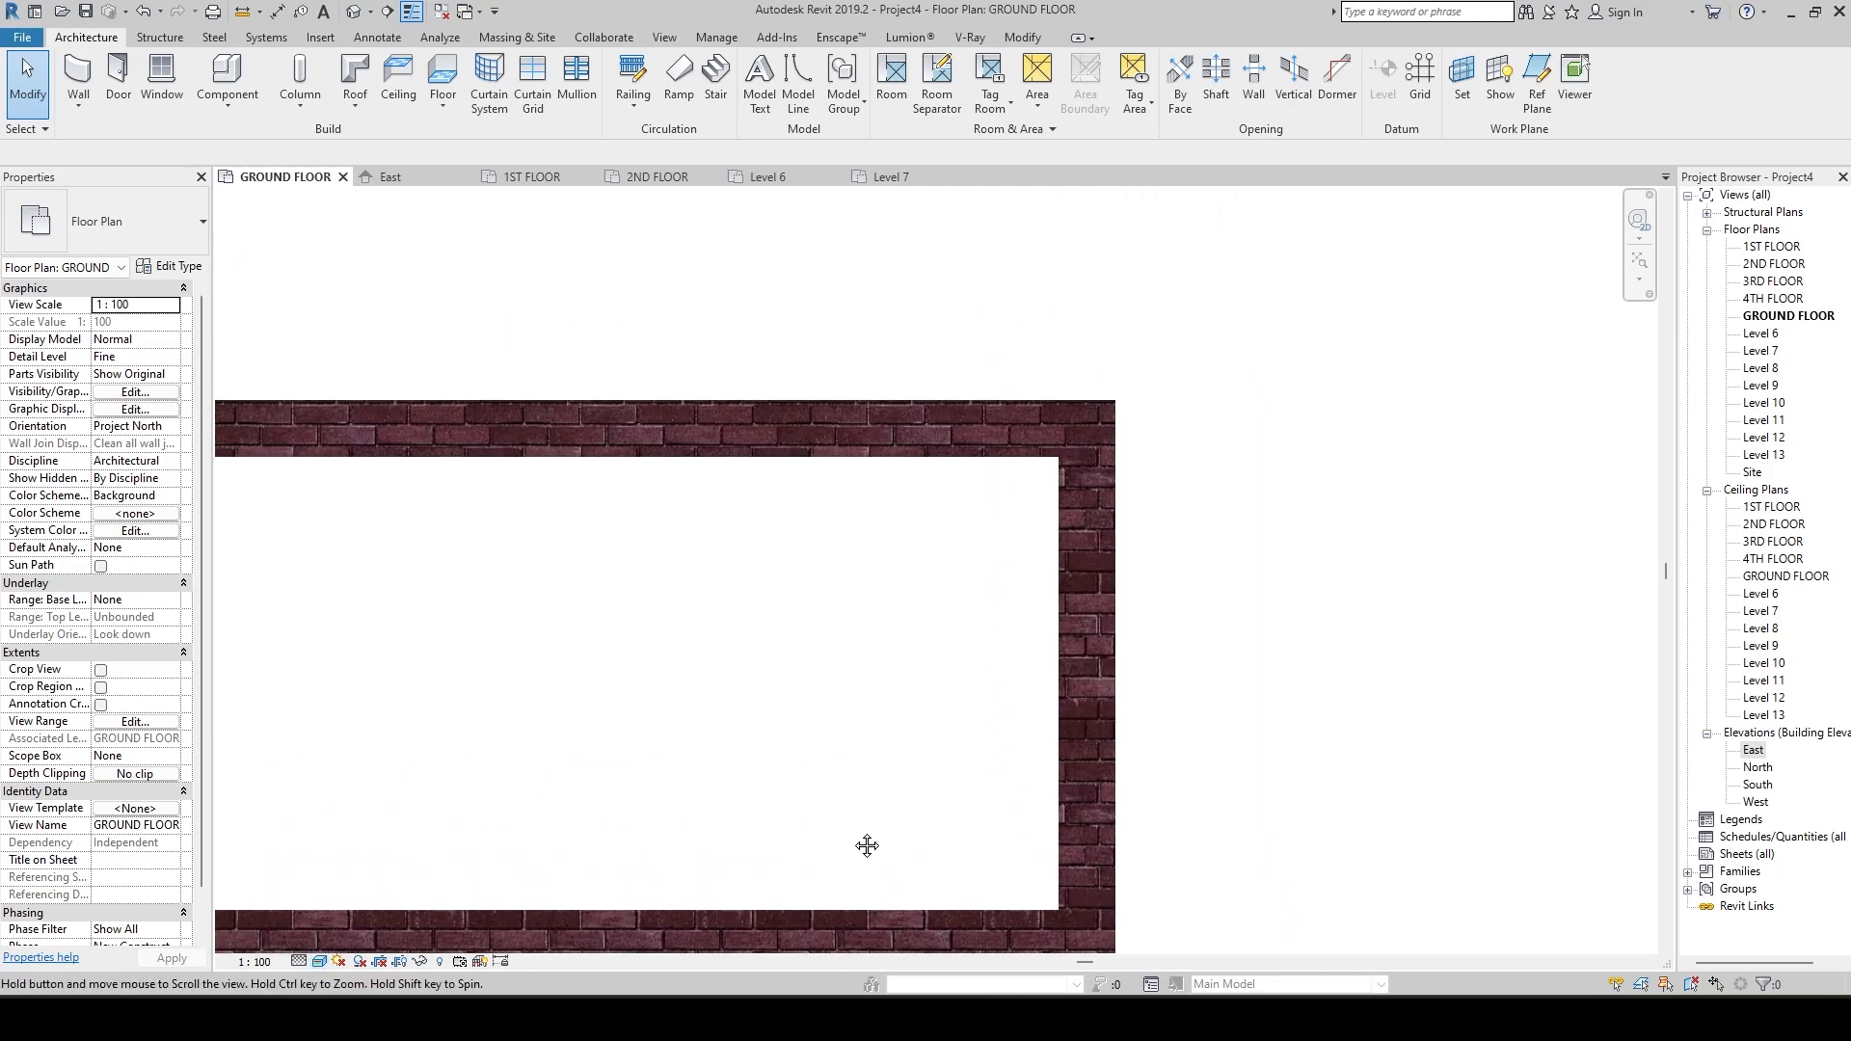
{"action": "middle_click_drag", "start_coordinate": [868, 847], "coordinate": [922, 702]}
{"action": "scroll", "coordinate": [922, 702], "scroll_direction": "down", "scroll_amount": 1}
{"action": "scroll", "coordinate": [1012, 653], "scroll_direction": "down", "scroll_amount": 2}
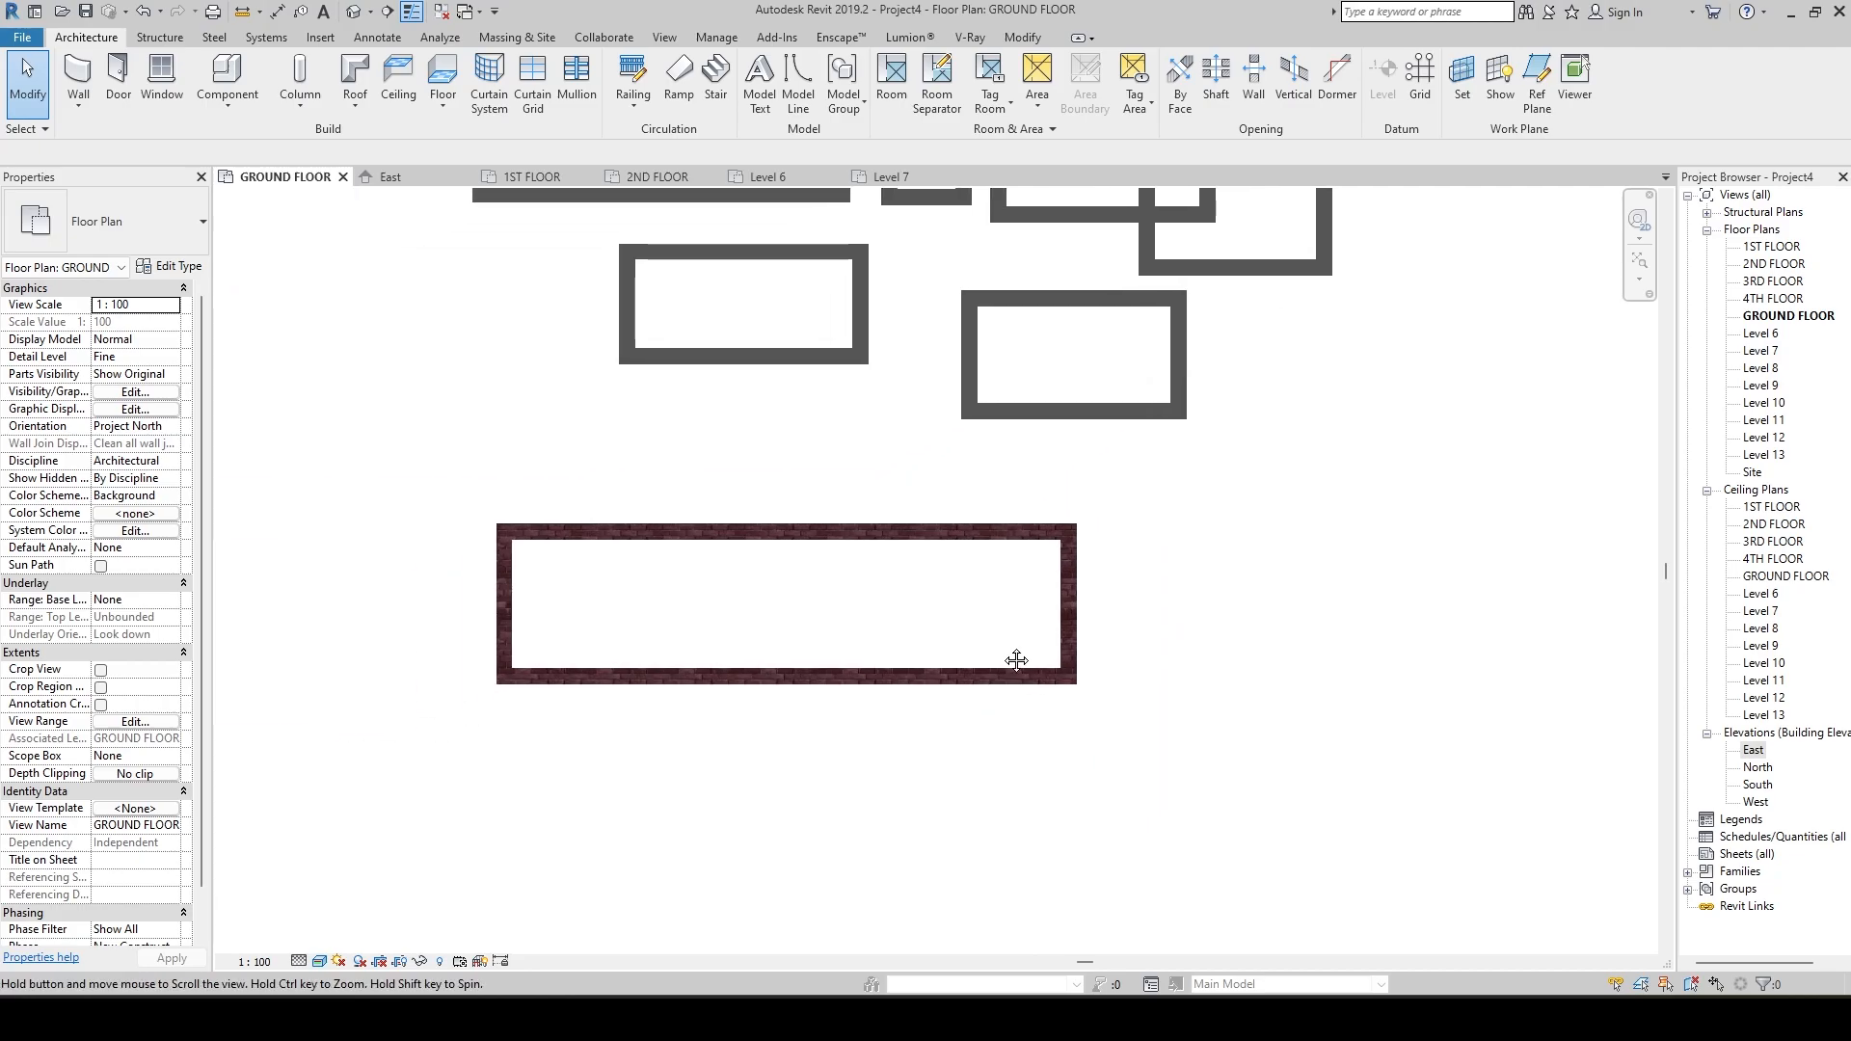
{"action": "middle_click_drag", "start_coordinate": [1013, 652], "coordinate": [996, 686]}
{"action": "scroll", "coordinate": [996, 686], "scroll_direction": "up", "scroll_amount": 1}
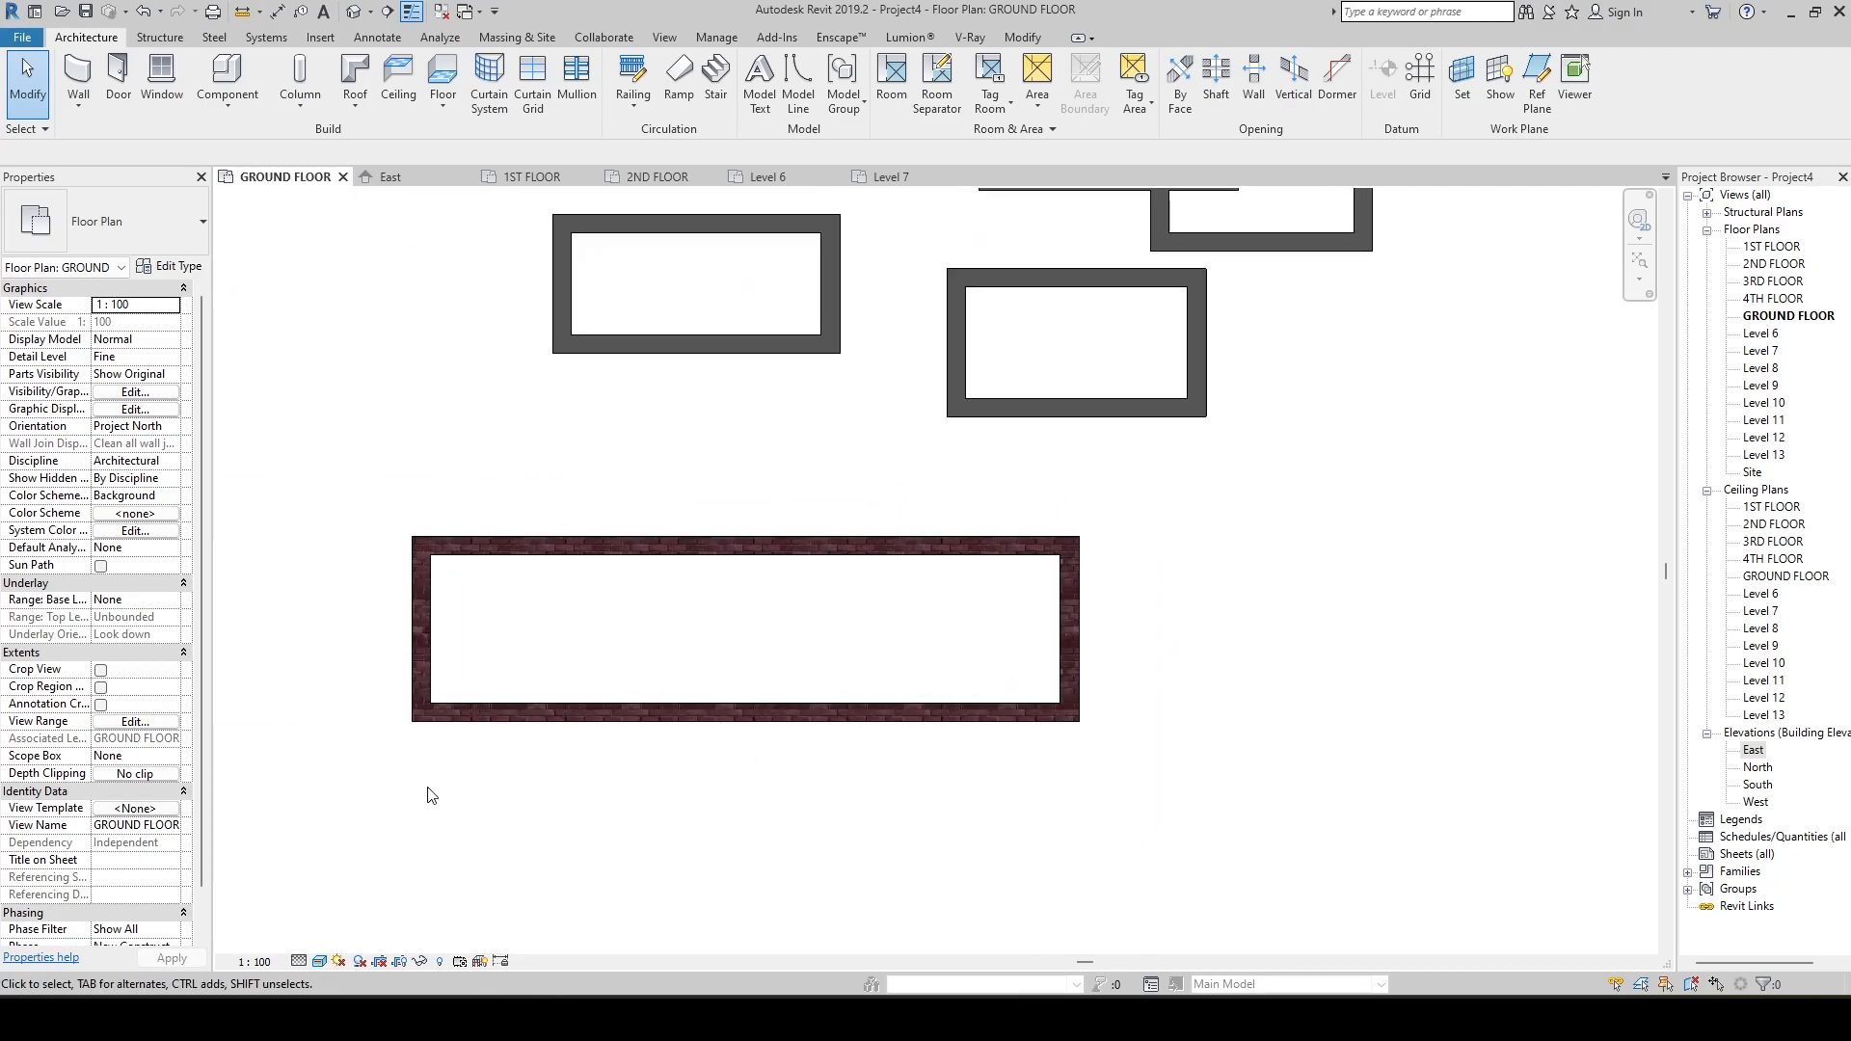
{"action": "scroll", "coordinate": [781, 628], "scroll_direction": "up", "scroll_amount": 4}
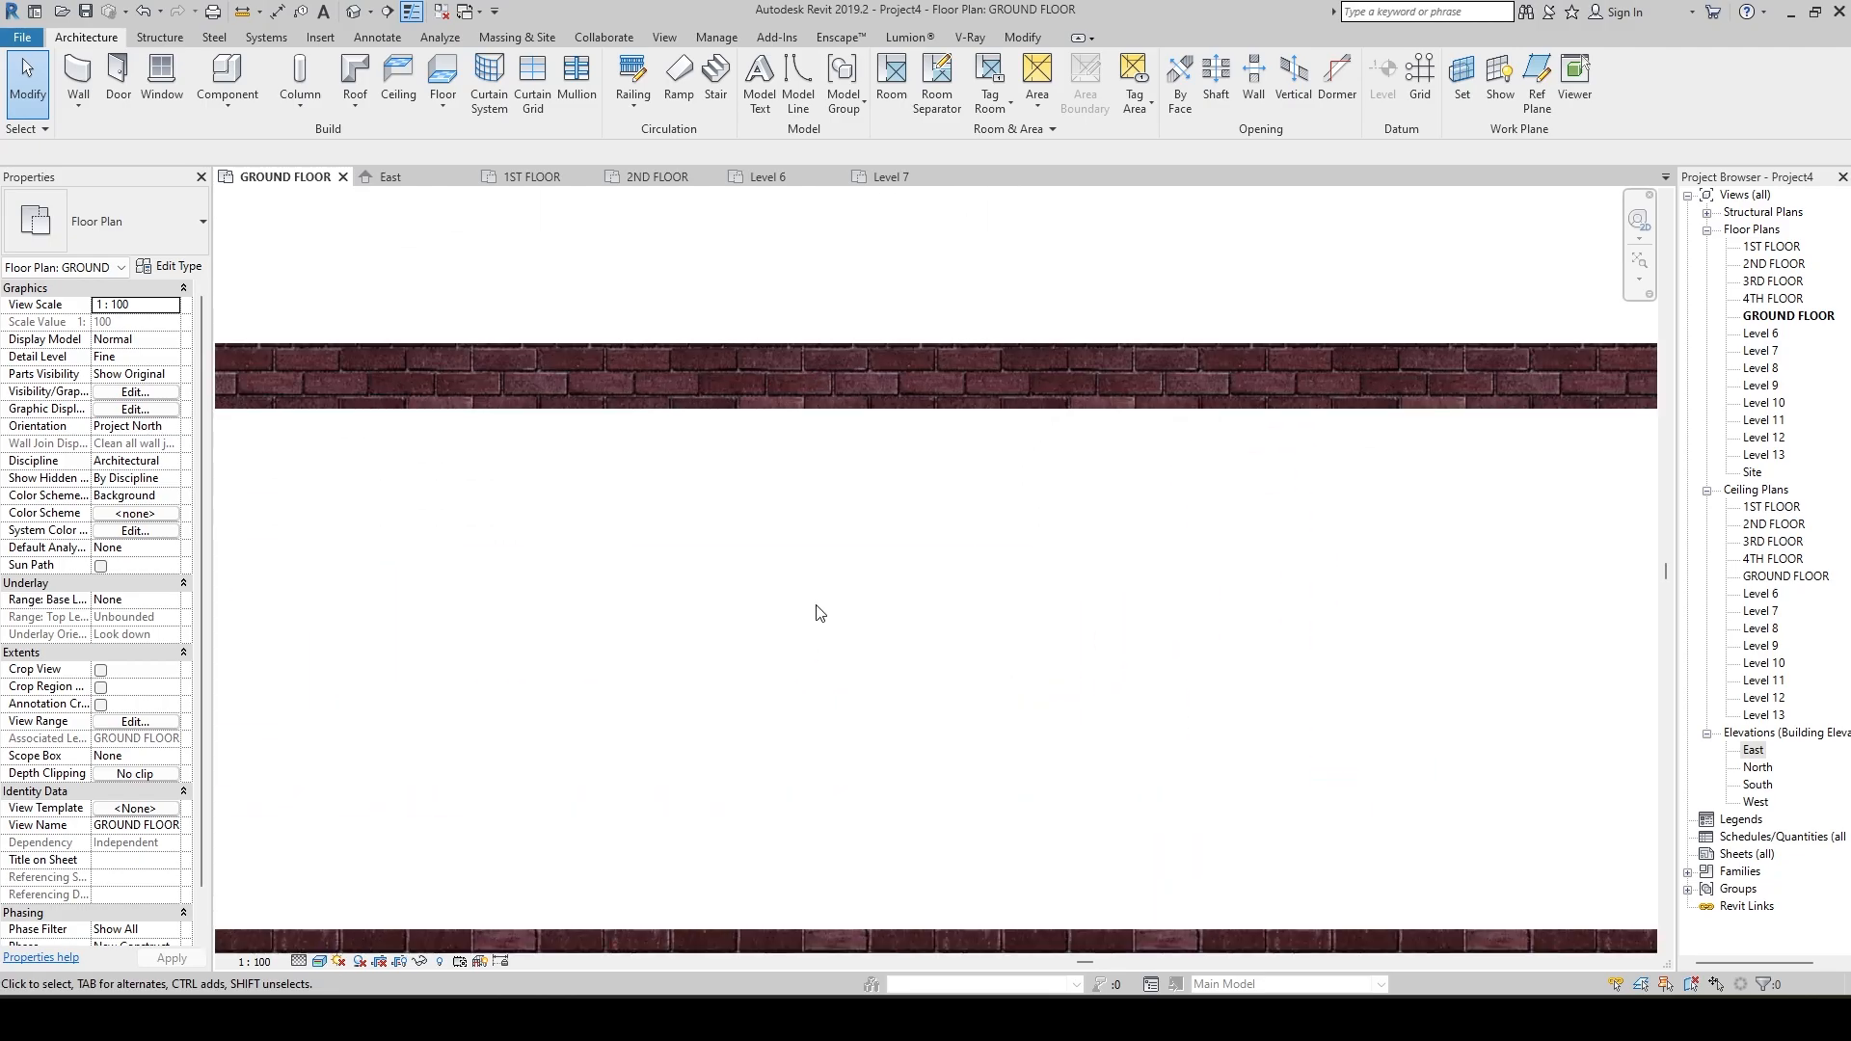
{"action": "scroll", "coordinate": [801, 649], "scroll_direction": "down", "scroll_amount": 2}
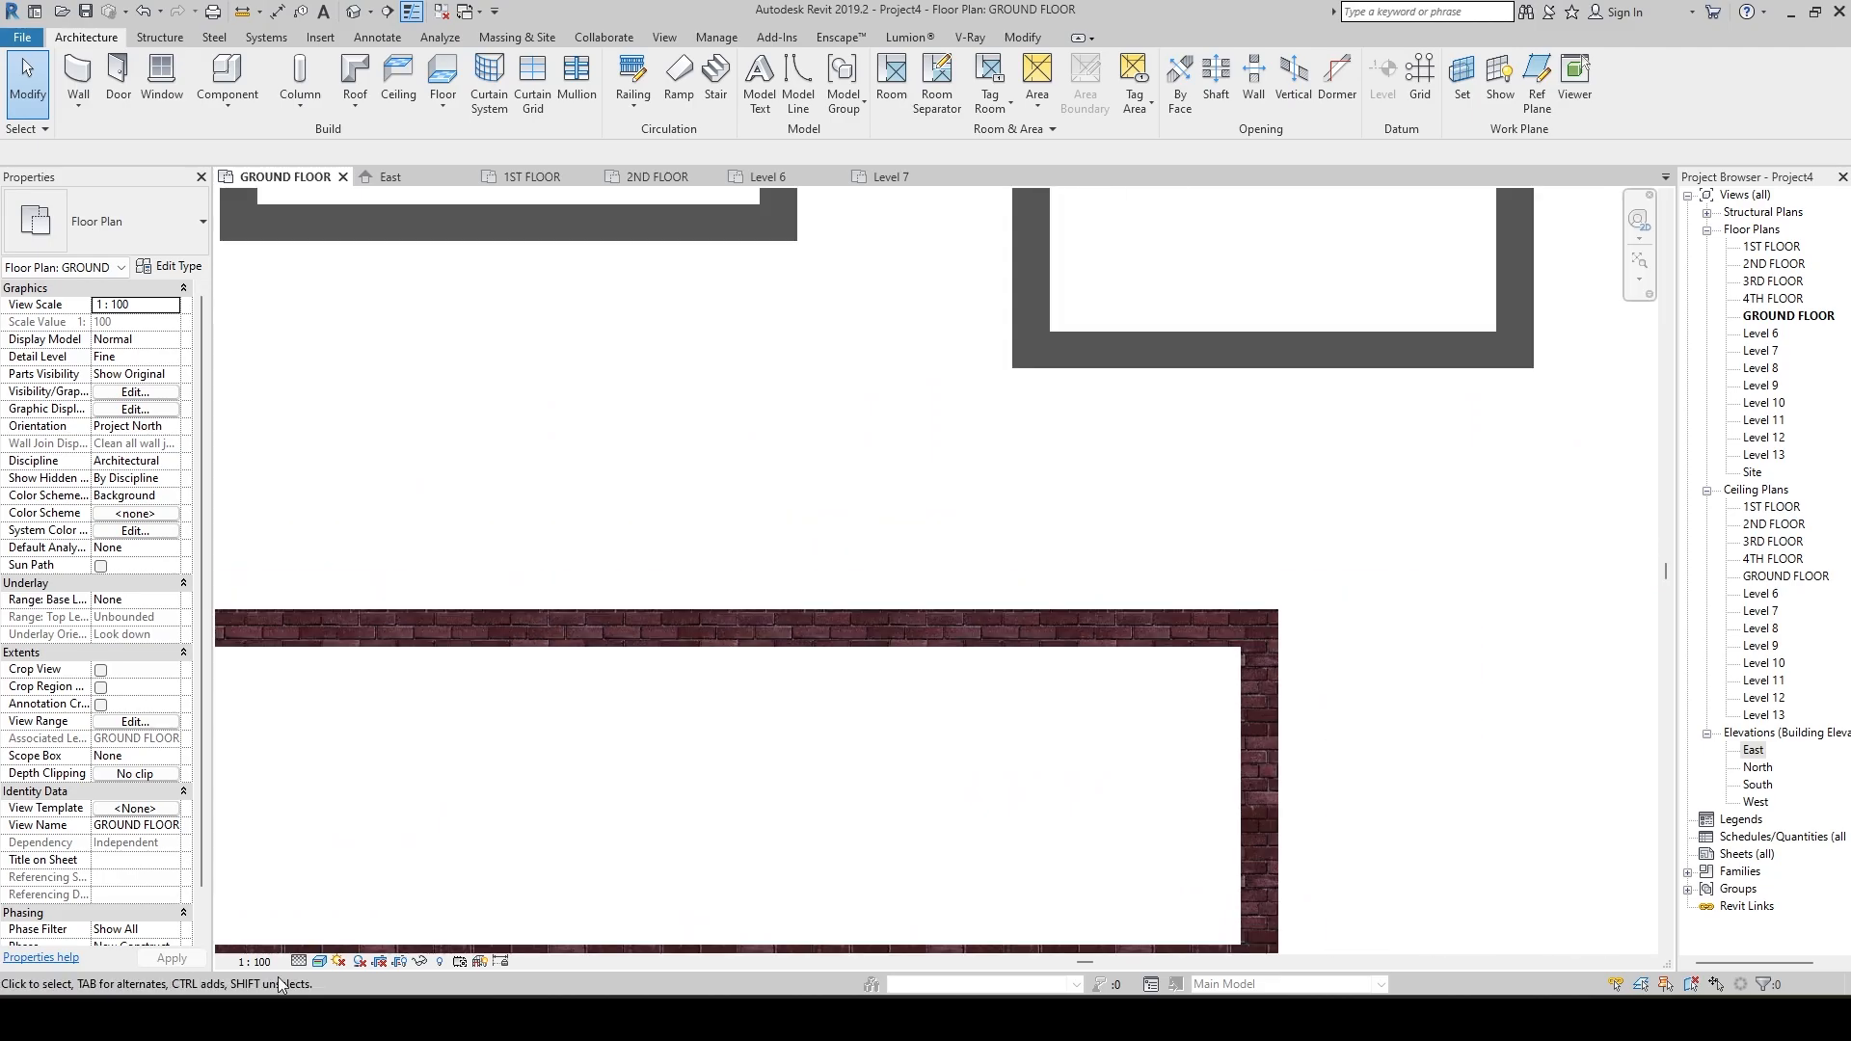
Switch the plan's visual style from Realistic back to Shaded and examine the brick rectangle's cut pattern up close.
{"action": "left_click", "coordinate": [319, 961]}
{"action": "left_click", "coordinate": [376, 901]}
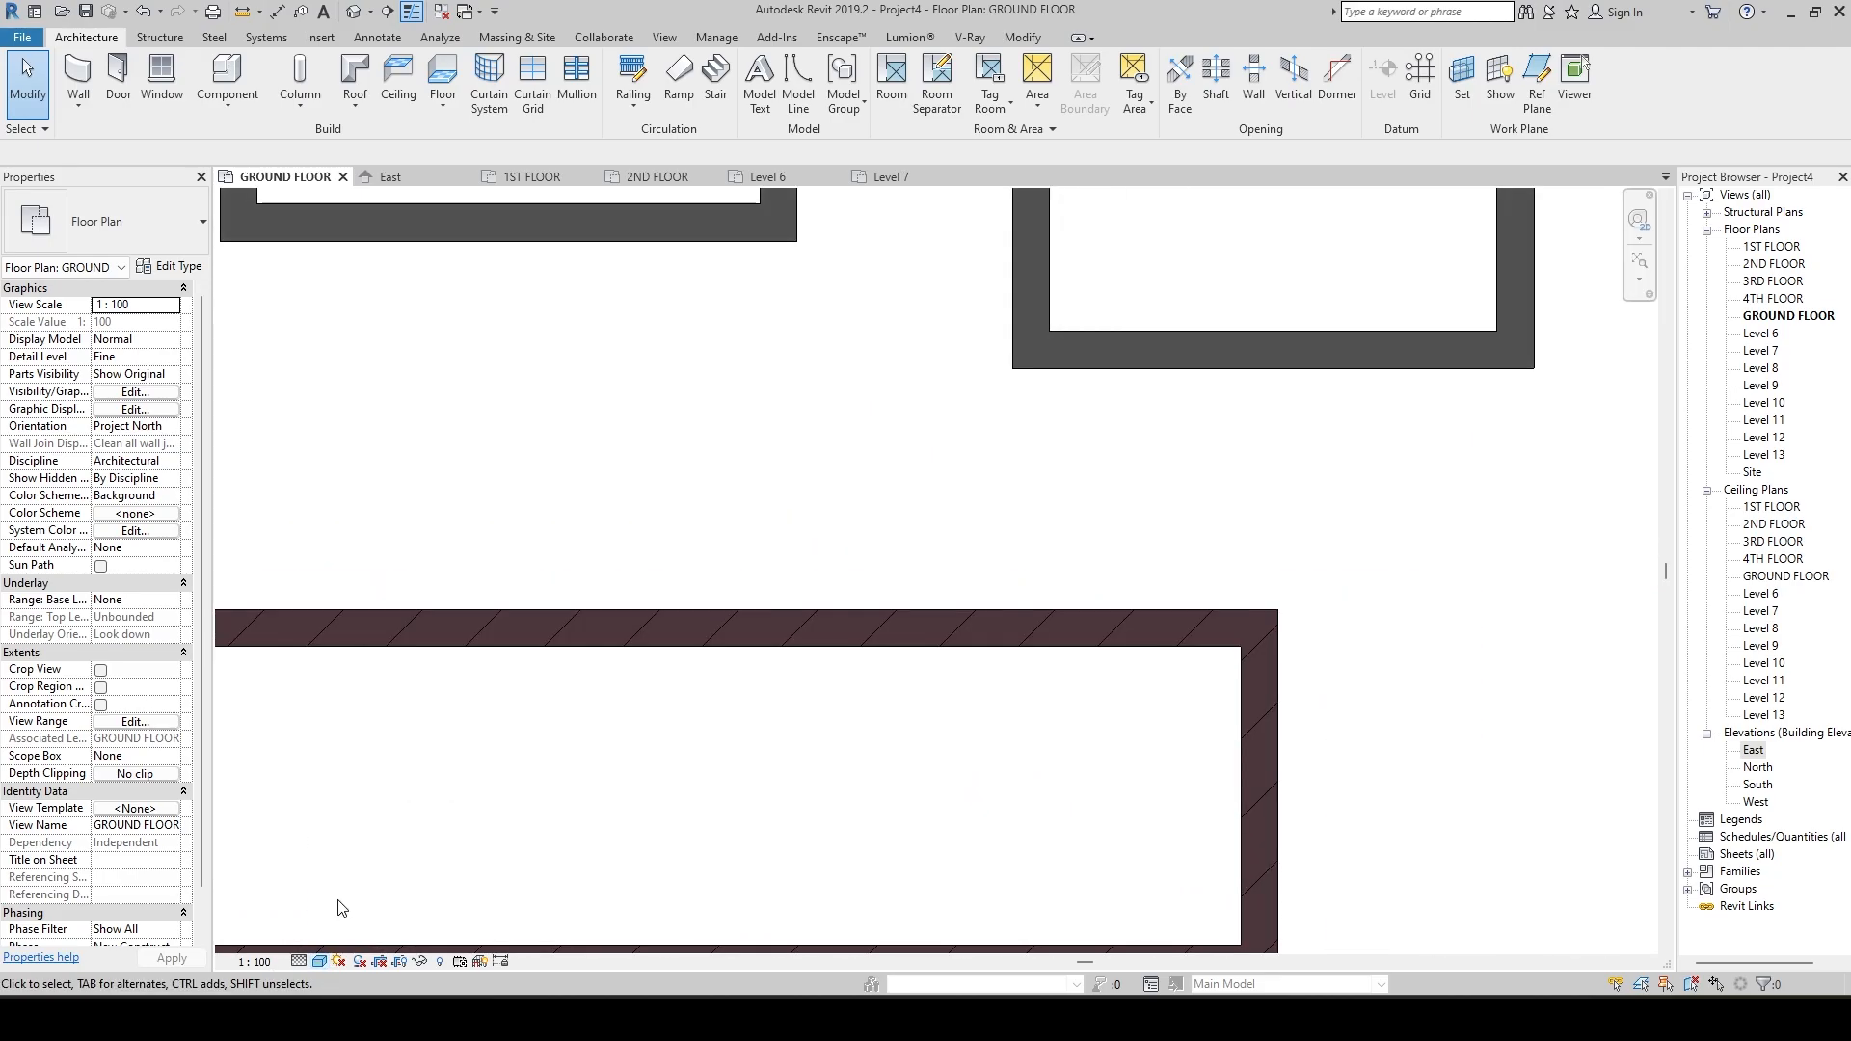
{"action": "scroll", "coordinate": [727, 686], "scroll_direction": "down", "scroll_amount": 1}
{"action": "middle_click_drag", "start_coordinate": [727, 686], "coordinate": [787, 727]}
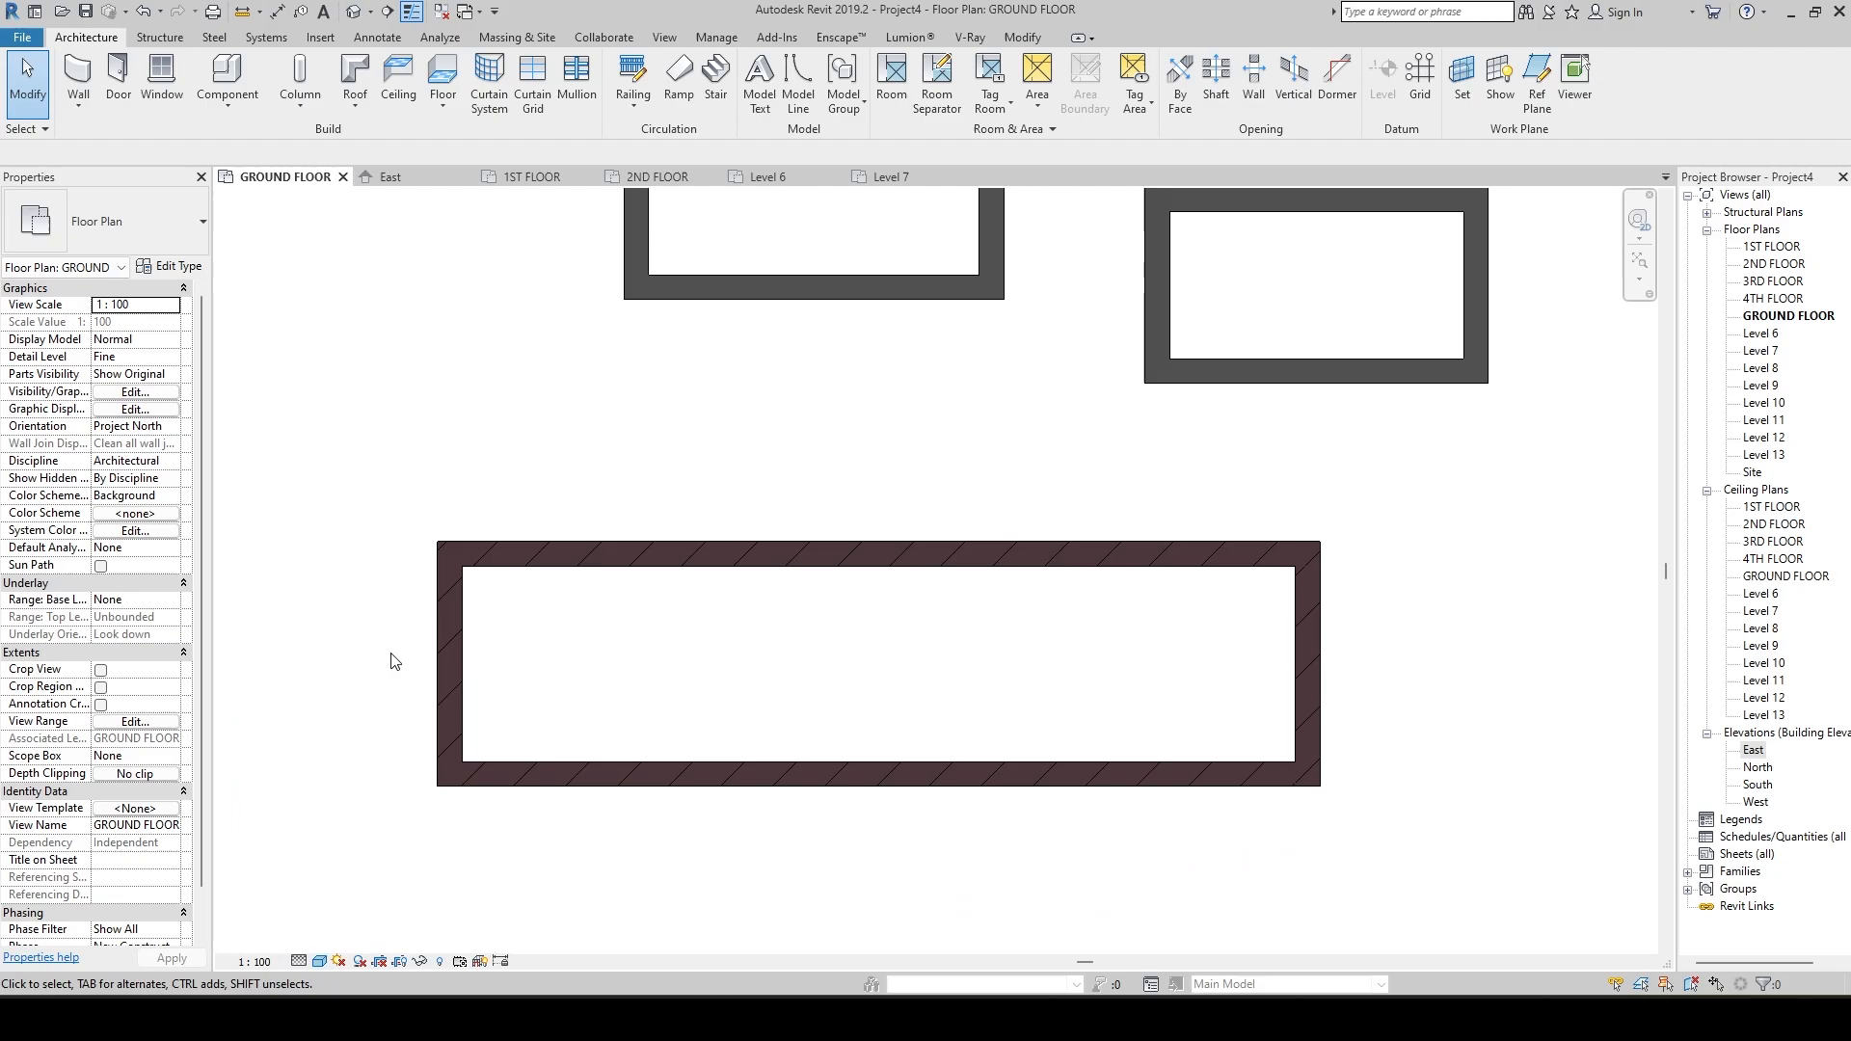
{"action": "scroll", "coordinate": [447, 665], "scroll_direction": "up", "scroll_amount": 3}
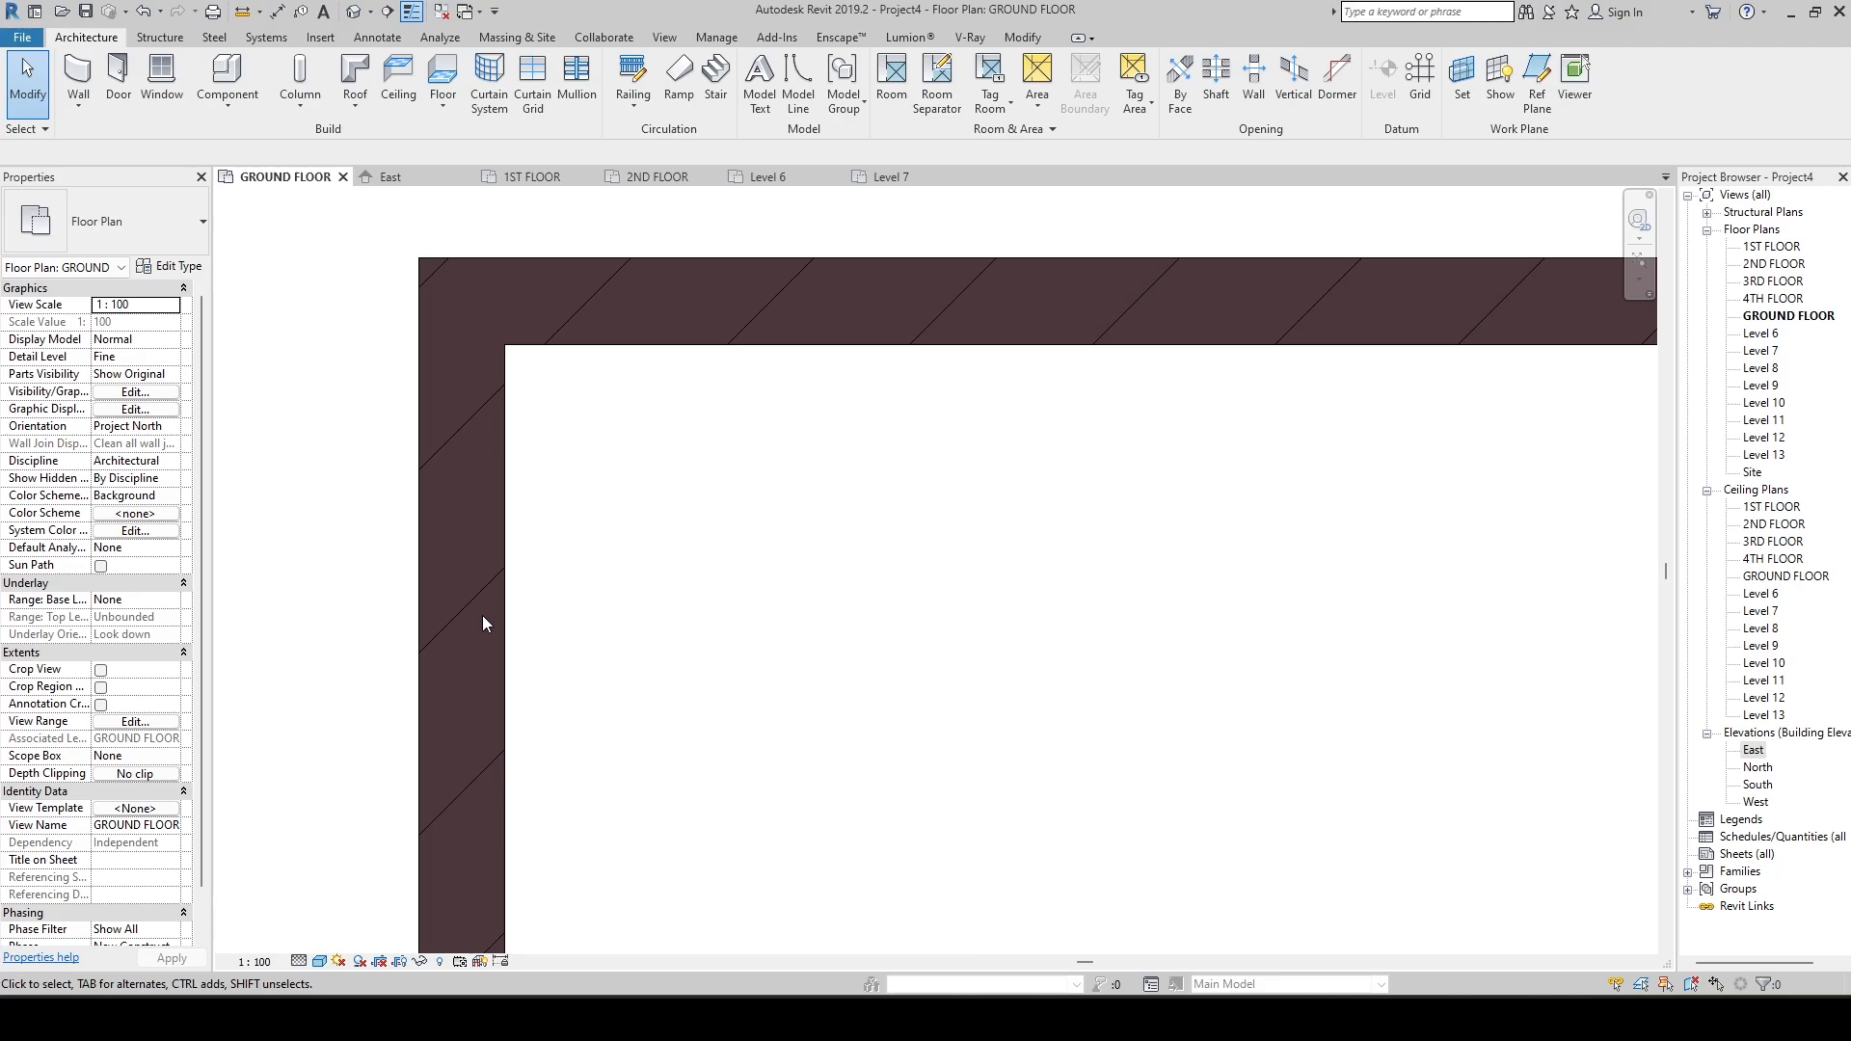
{"action": "middle_click_drag", "start_coordinate": [718, 701], "coordinate": [722, 874]}
{"action": "scroll", "coordinate": [703, 691], "scroll_direction": "down", "scroll_amount": 4}
{"action": "middle_click_drag", "start_coordinate": [739, 629], "coordinate": [742, 708]}
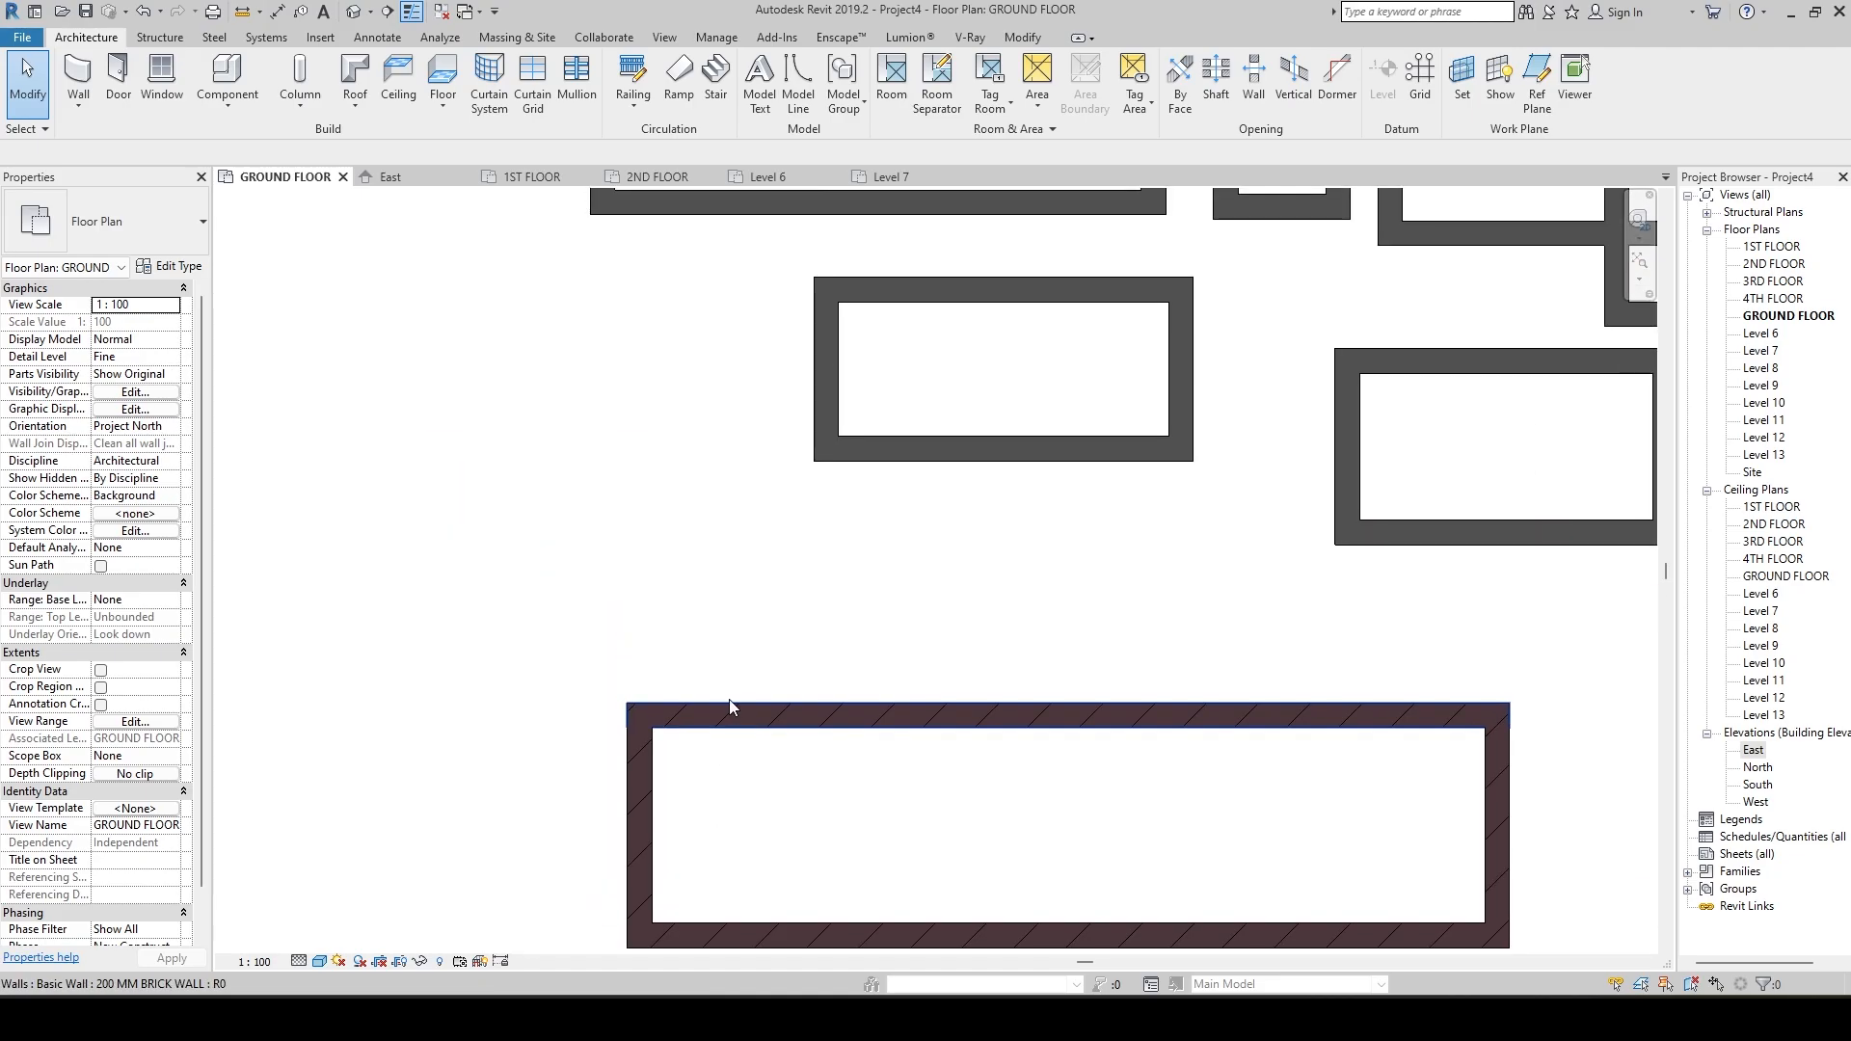
{"action": "key", "text": "w"}
{"action": "key", "text": "a"}
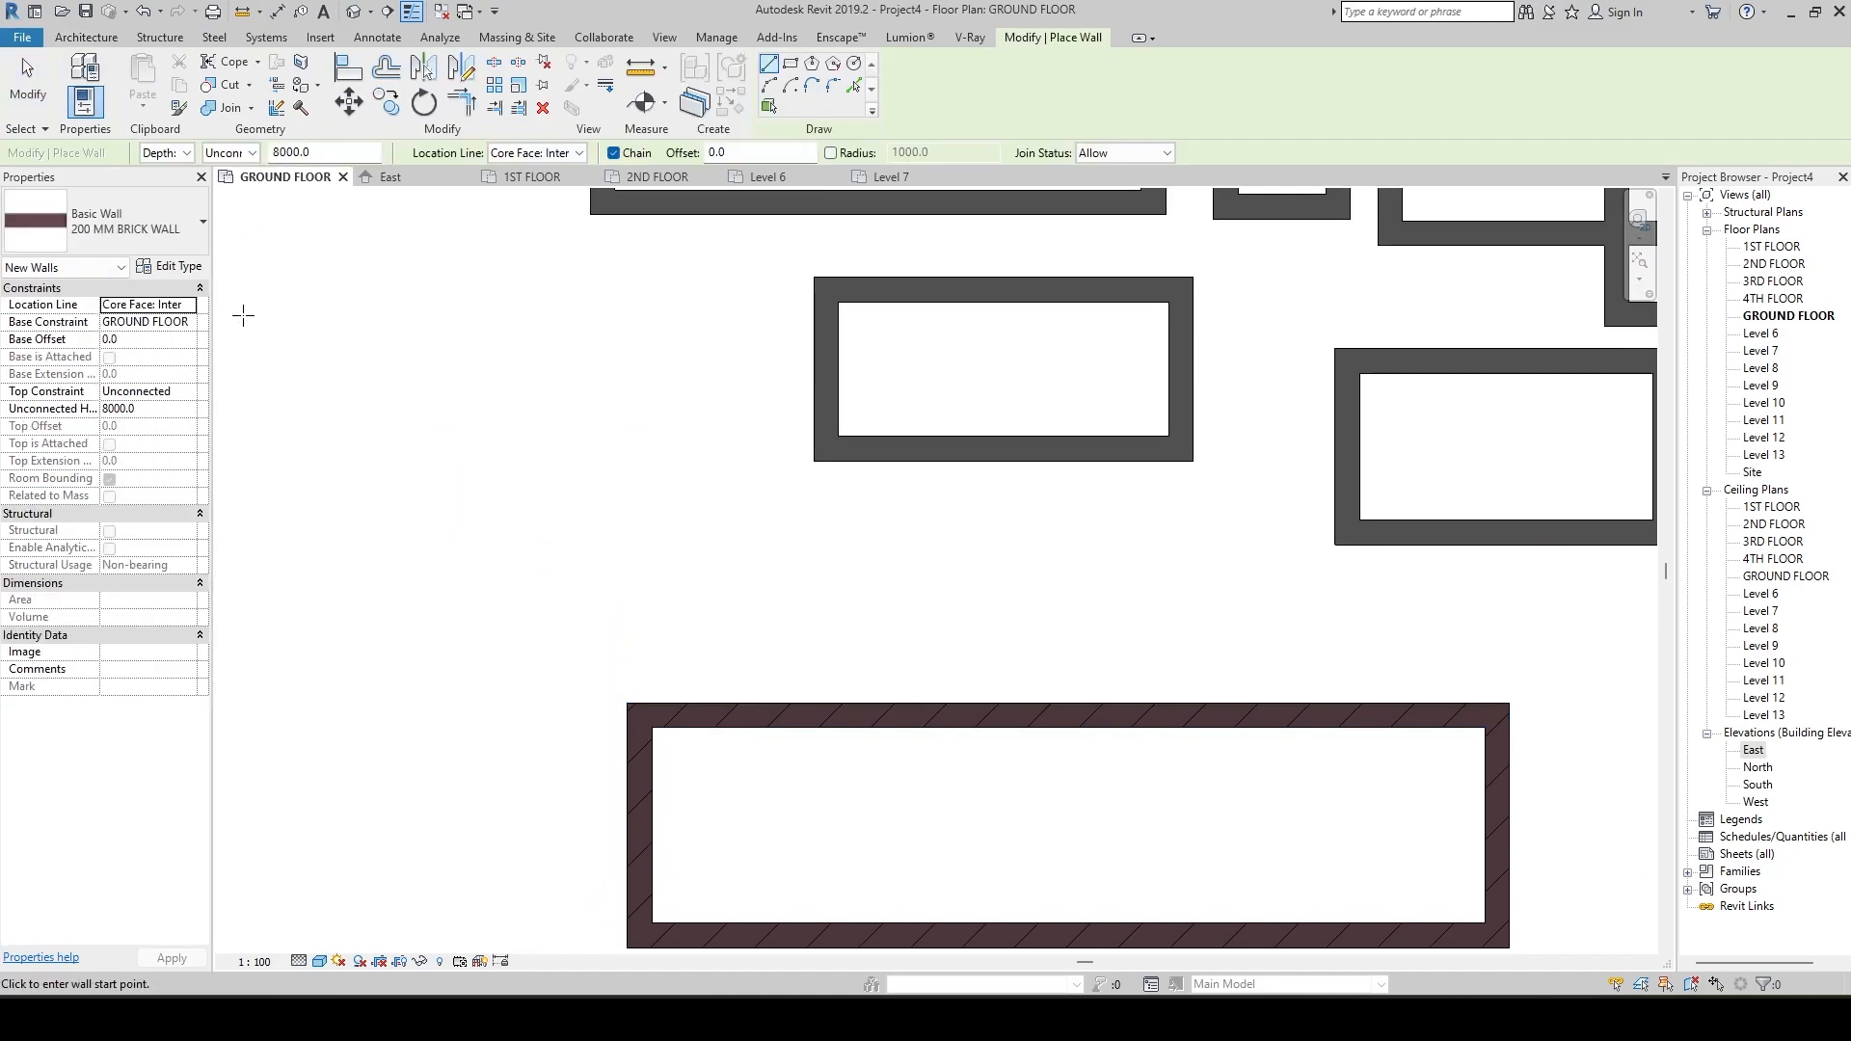
{"action": "key", "text": "Escape"}
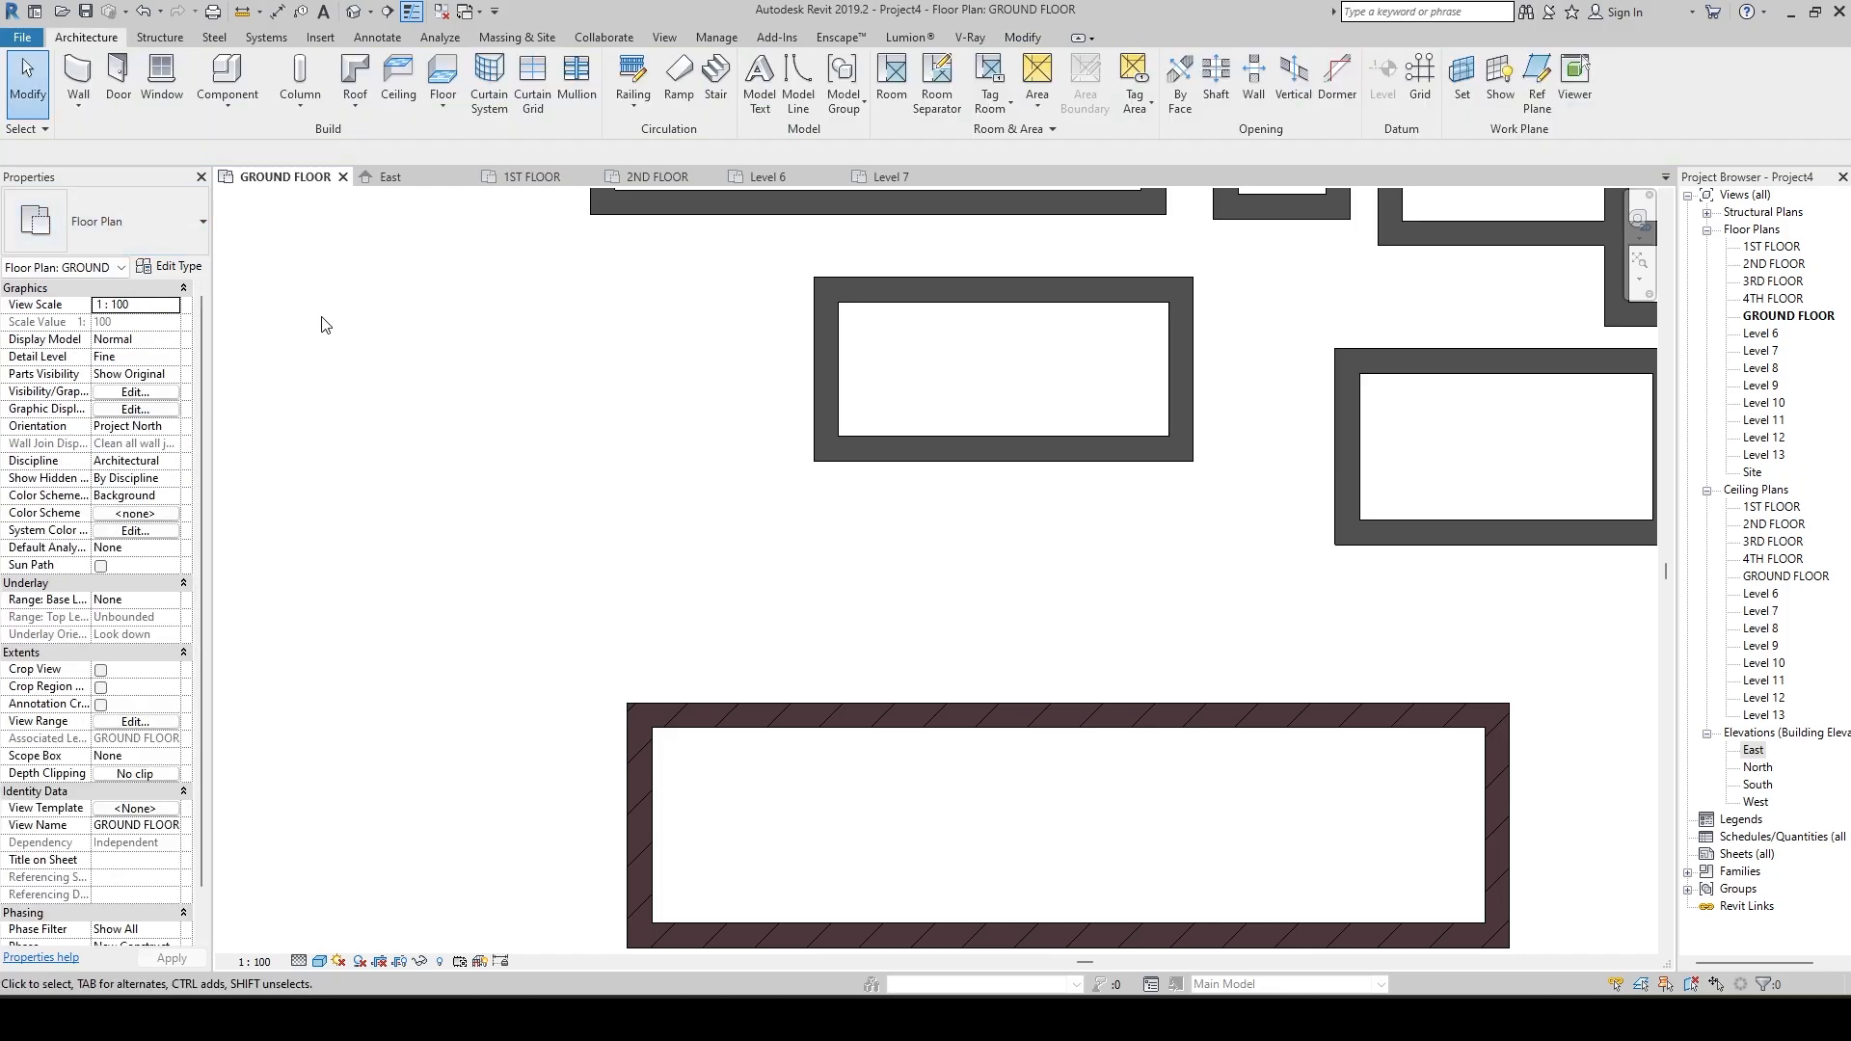
Duplicate the 200 MM BRICK WALL type under the name 200 MM WALL WITH PLASTER.
{"action": "key", "text": "w"}
{"action": "key", "text": "a"}
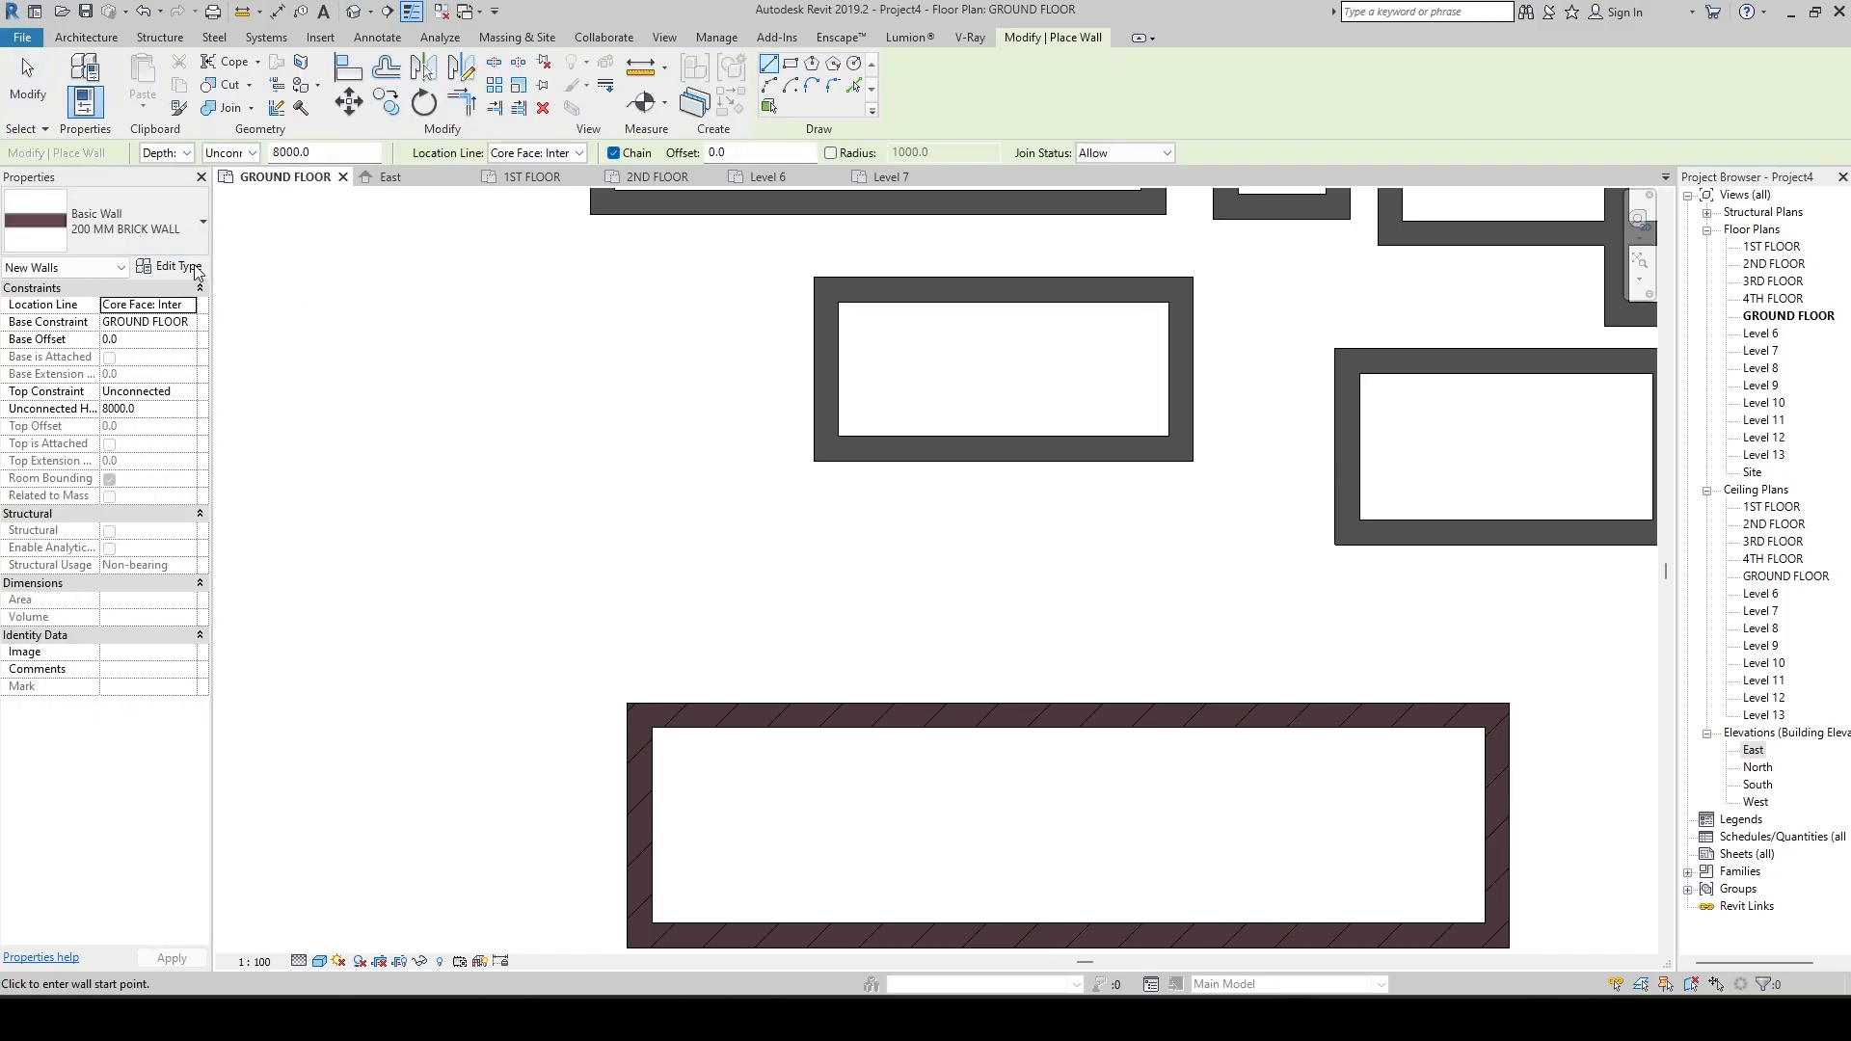
{"action": "left_click", "coordinate": [178, 267]}
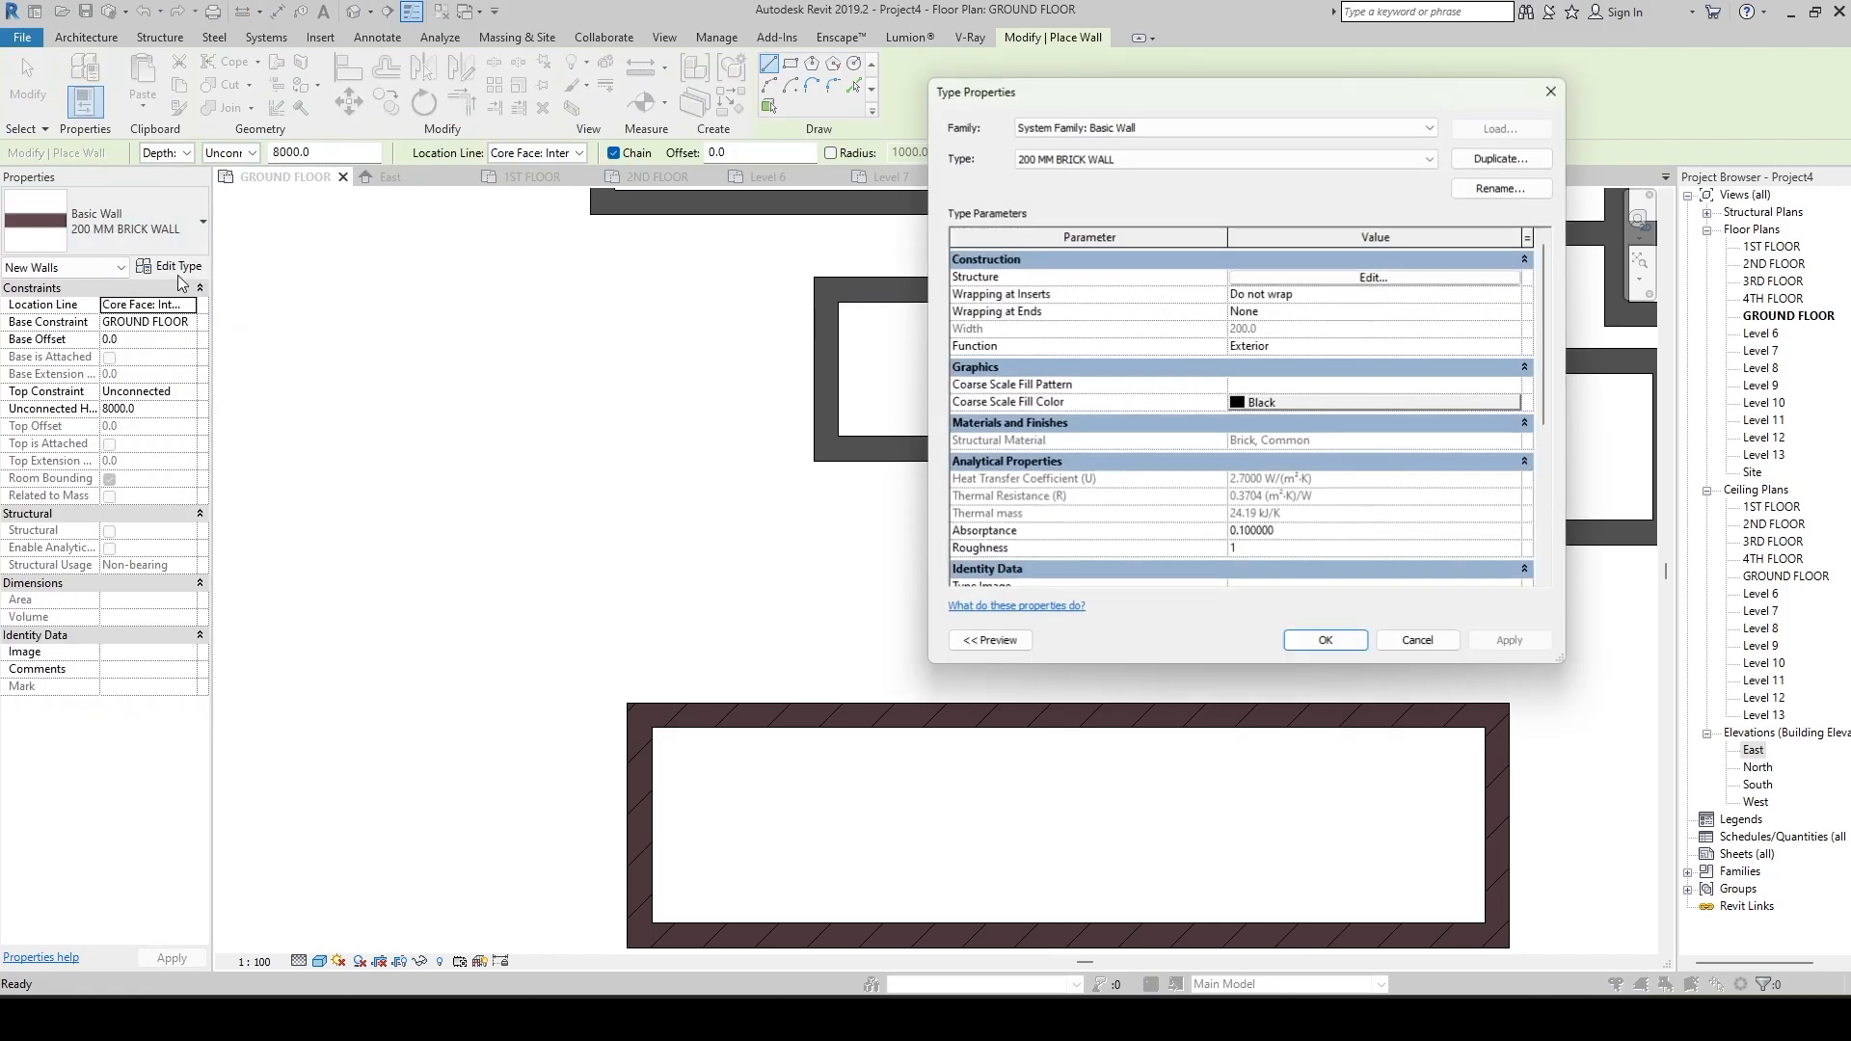
{"action": "left_click", "coordinate": [1501, 158]}
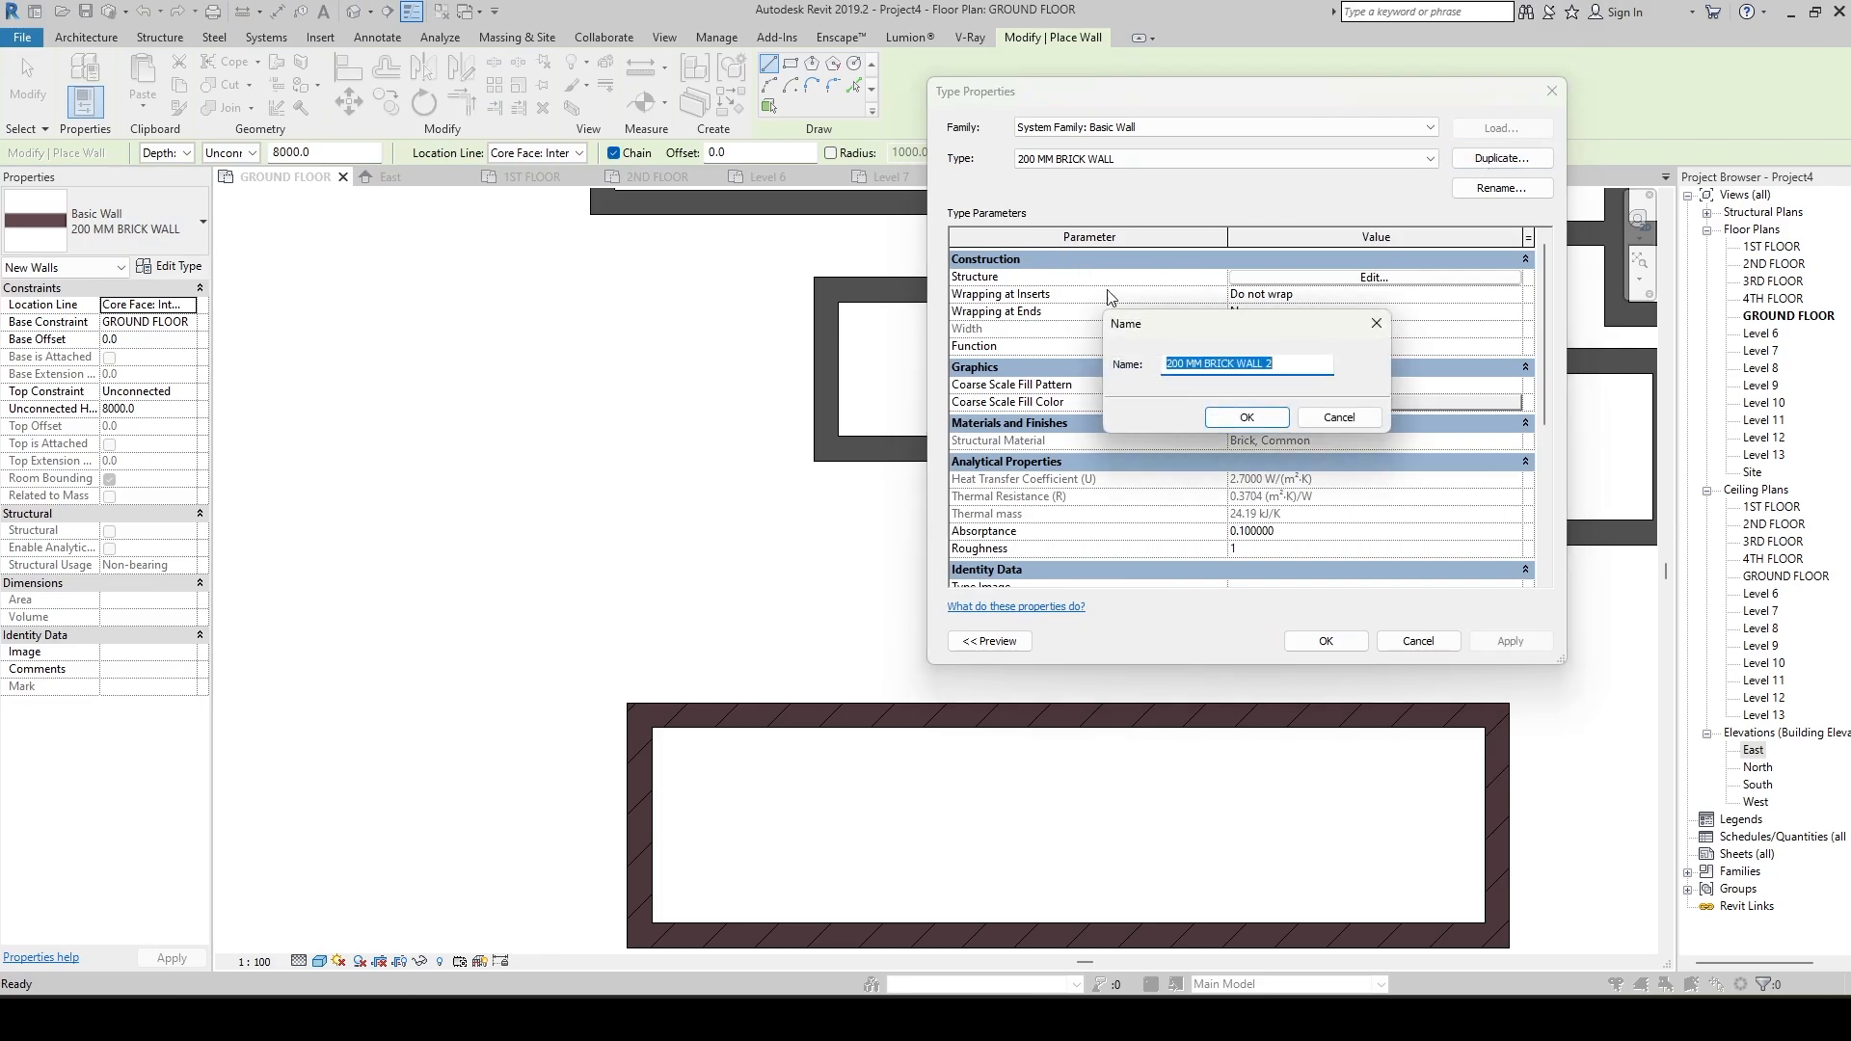
{"action": "left_click", "coordinate": [1287, 365]}
{"action": "left_click_drag", "start_coordinate": [1287, 365], "coordinate": [1089, 370]}
{"action": "type", "text": "2"}
{"action": "left_click", "coordinate": [1246, 417]}
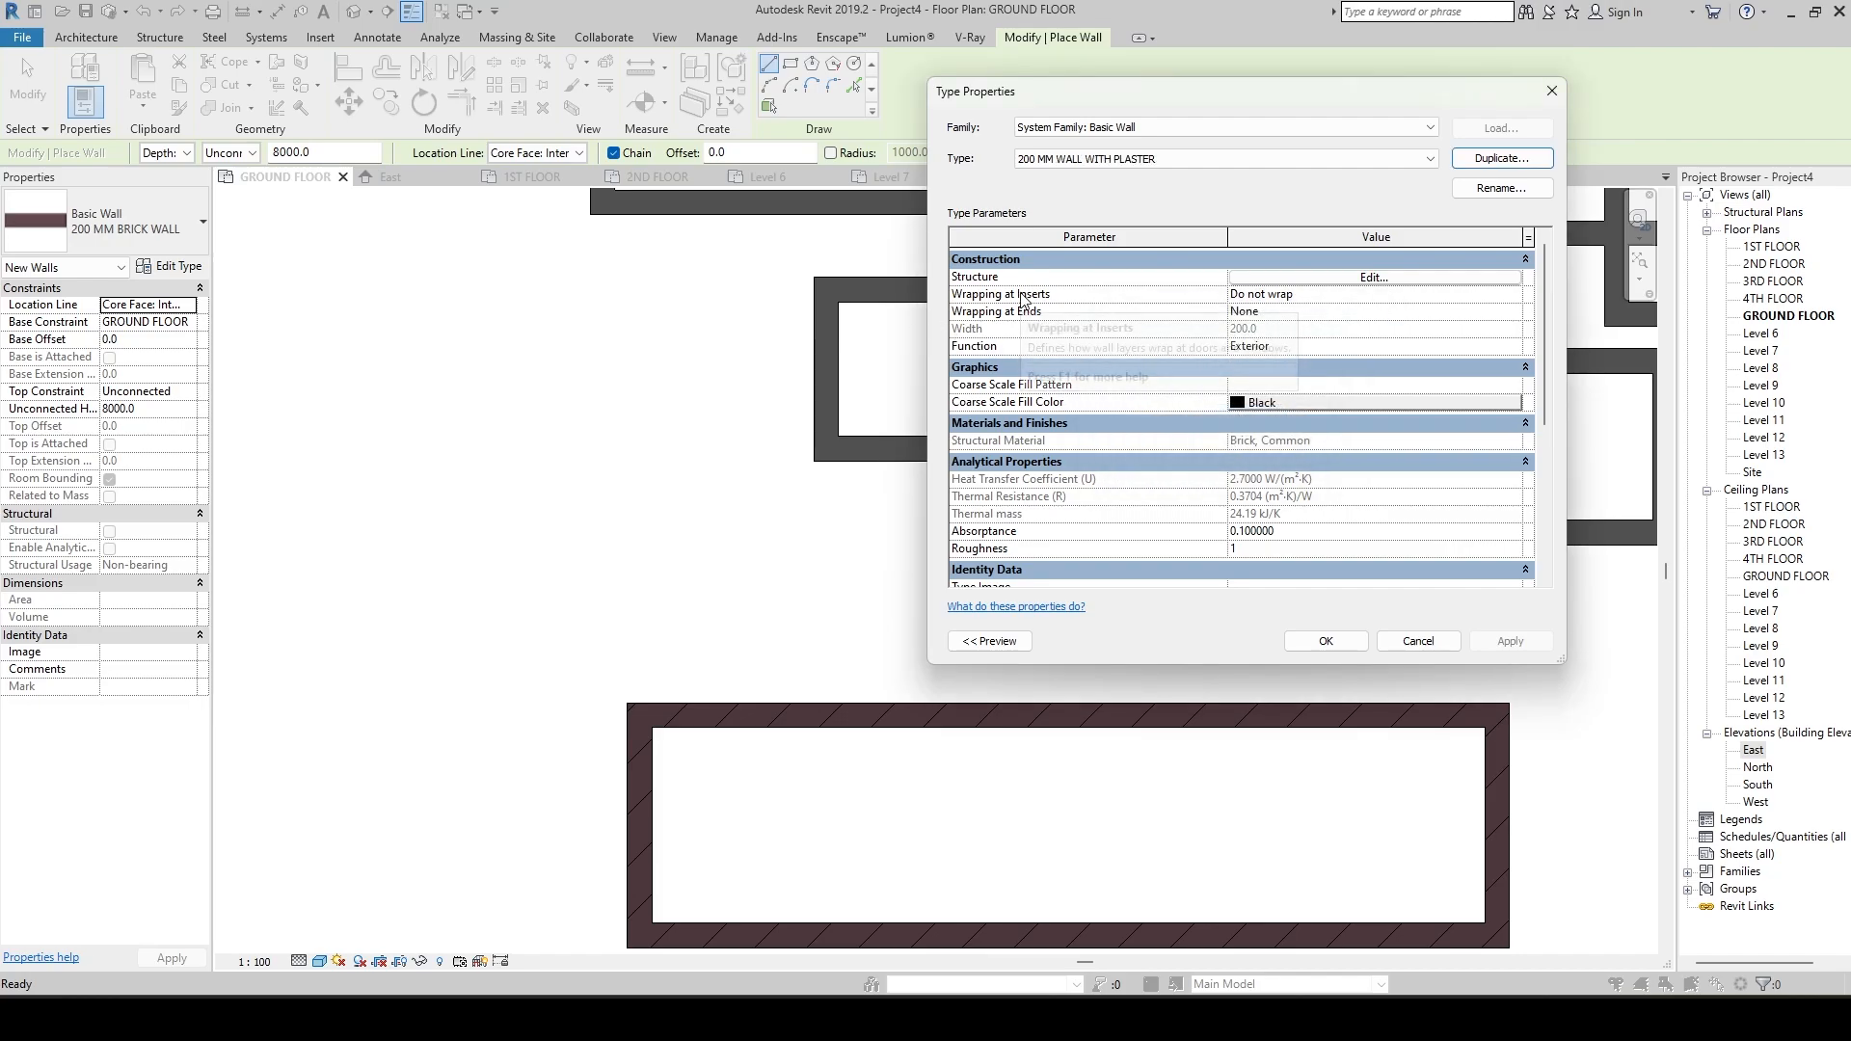
Edit the plaster wall type's structure and insert a new layer above the exterior core boundary.
{"action": "left_click", "coordinate": [1377, 279]}
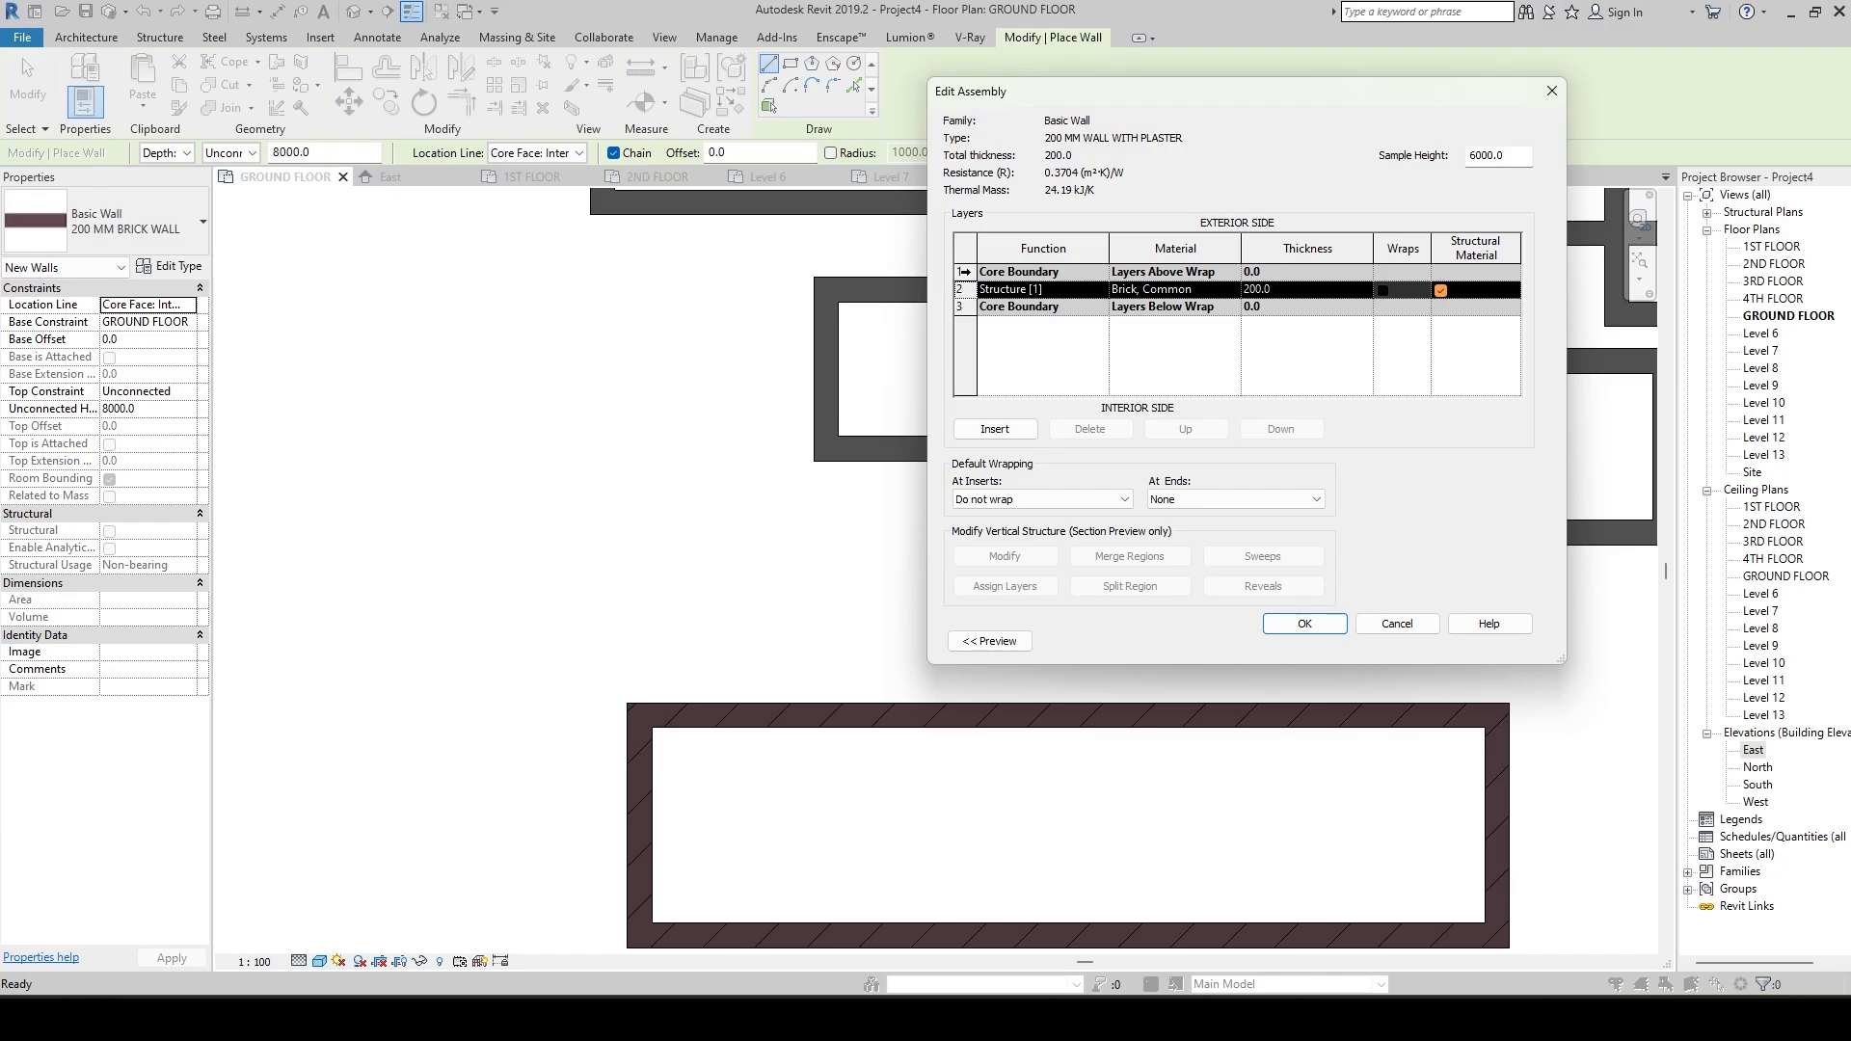
{"action": "left_click", "coordinate": [965, 272]}
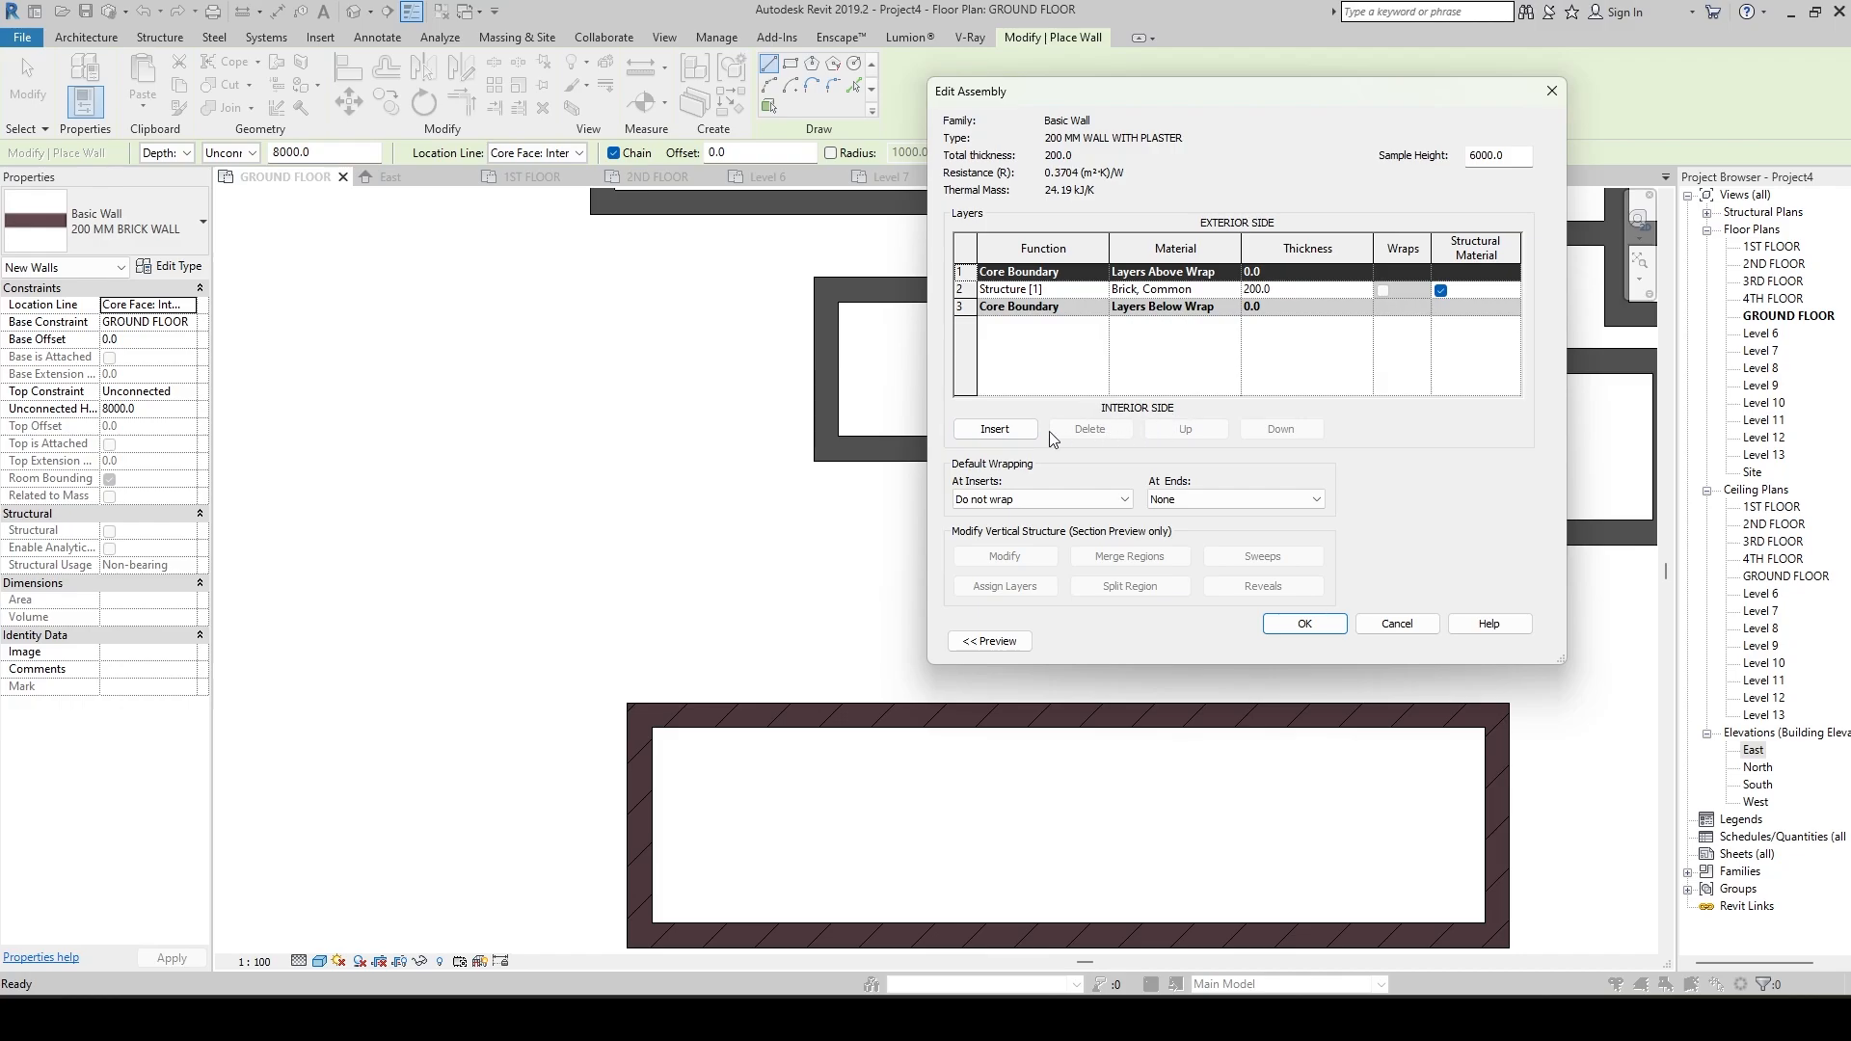
{"action": "left_click", "coordinate": [996, 430]}
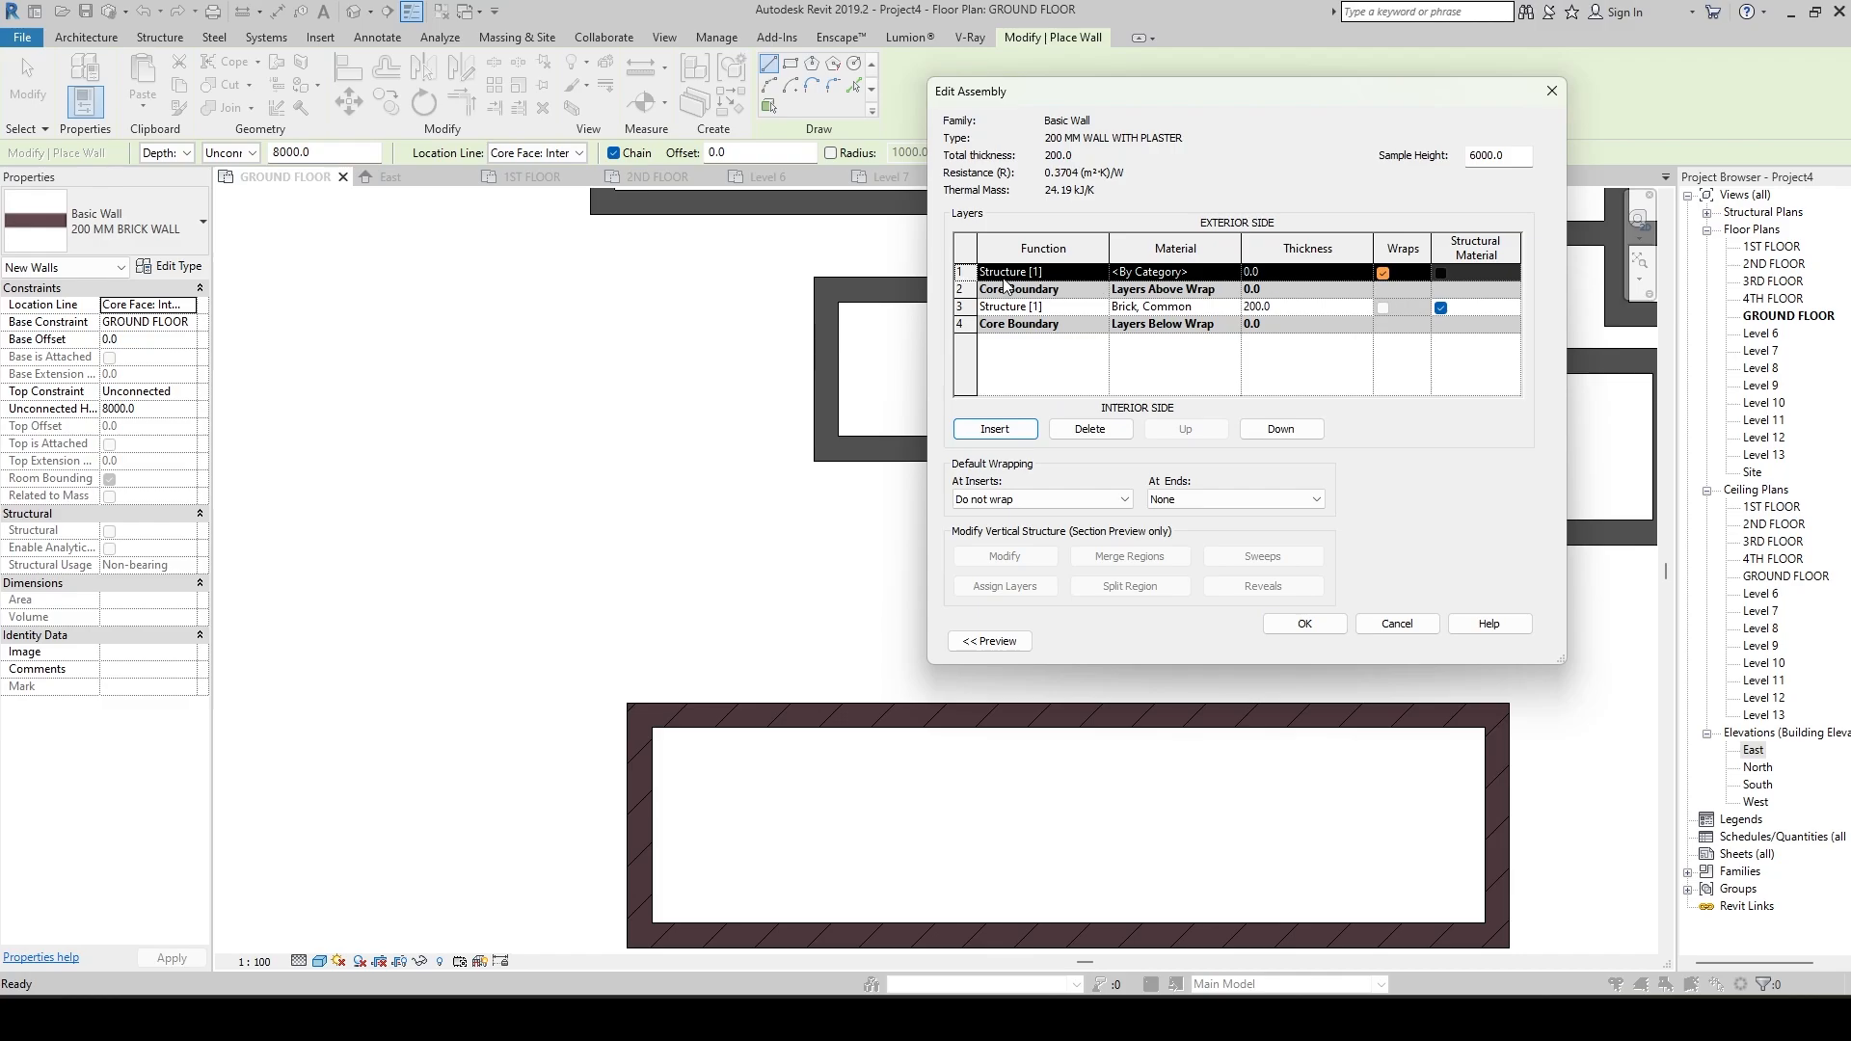
Insert another layer and place it on the interior side, below the lower core boundary.
{"action": "left_click", "coordinate": [1003, 325]}
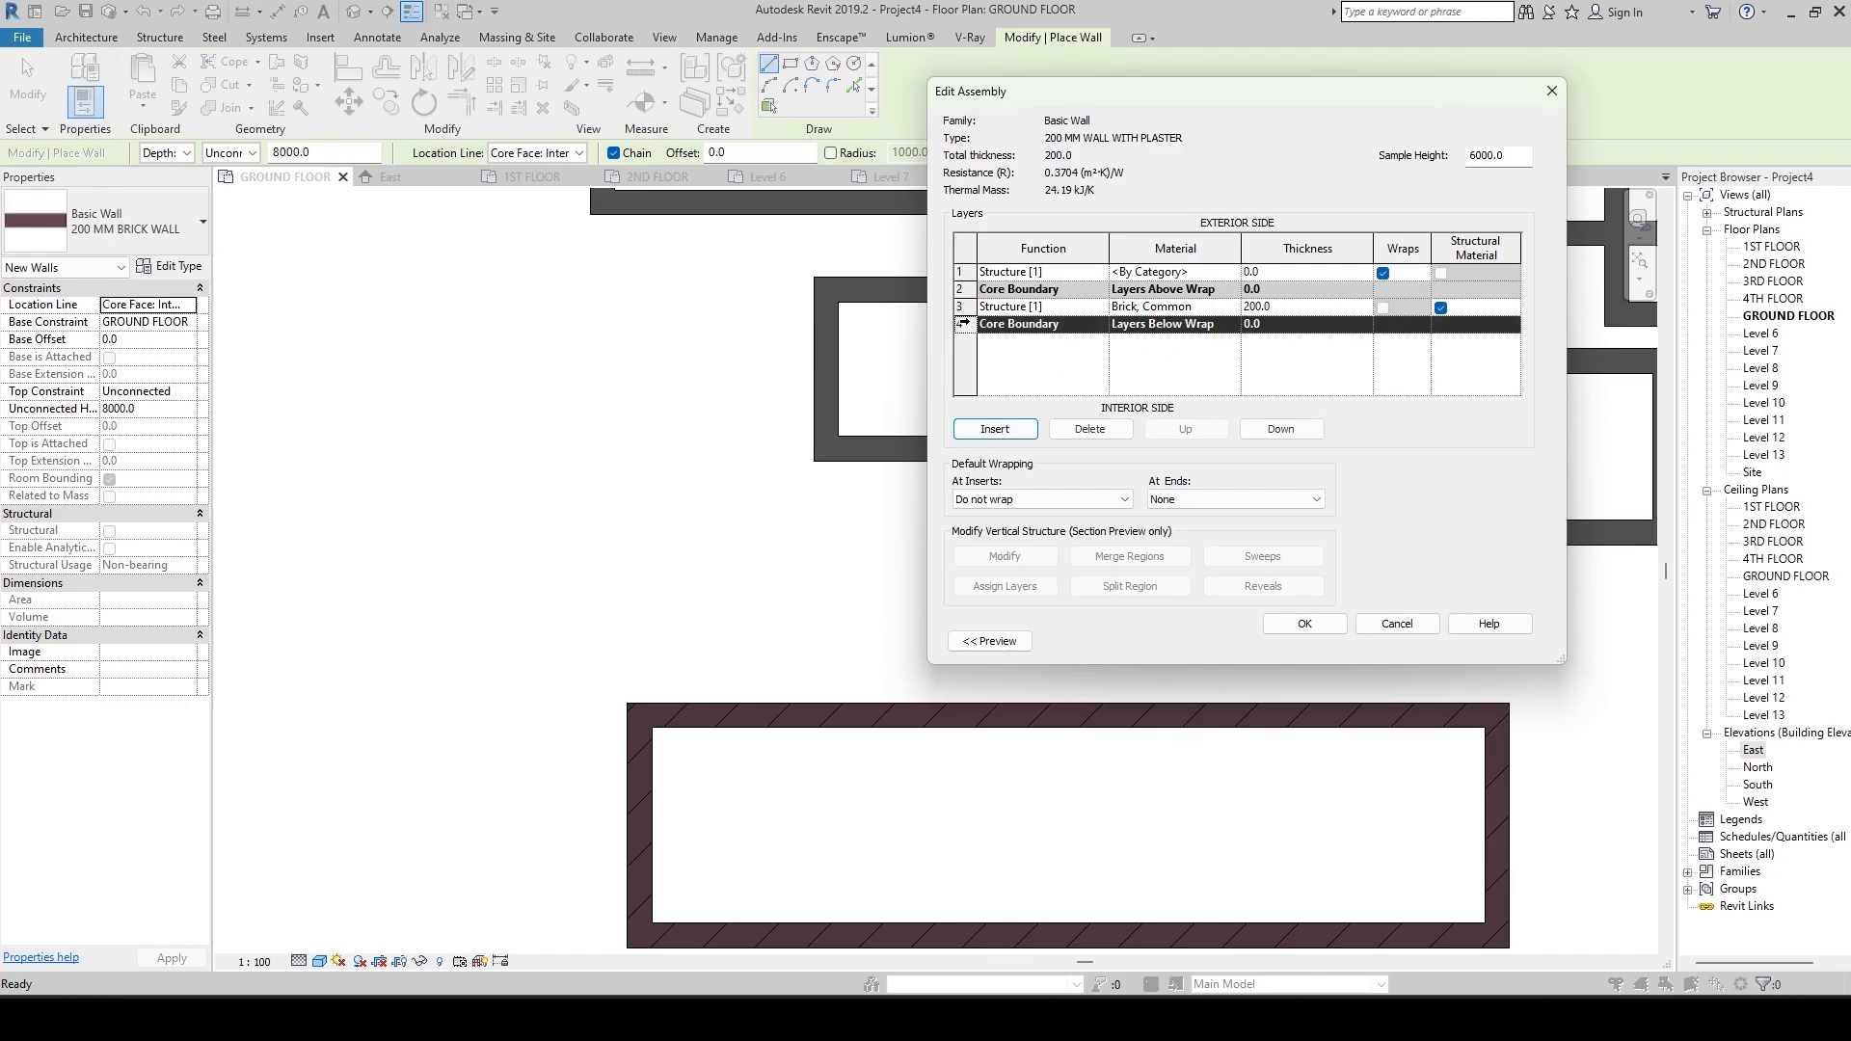
{"action": "left_click", "coordinate": [994, 430]}
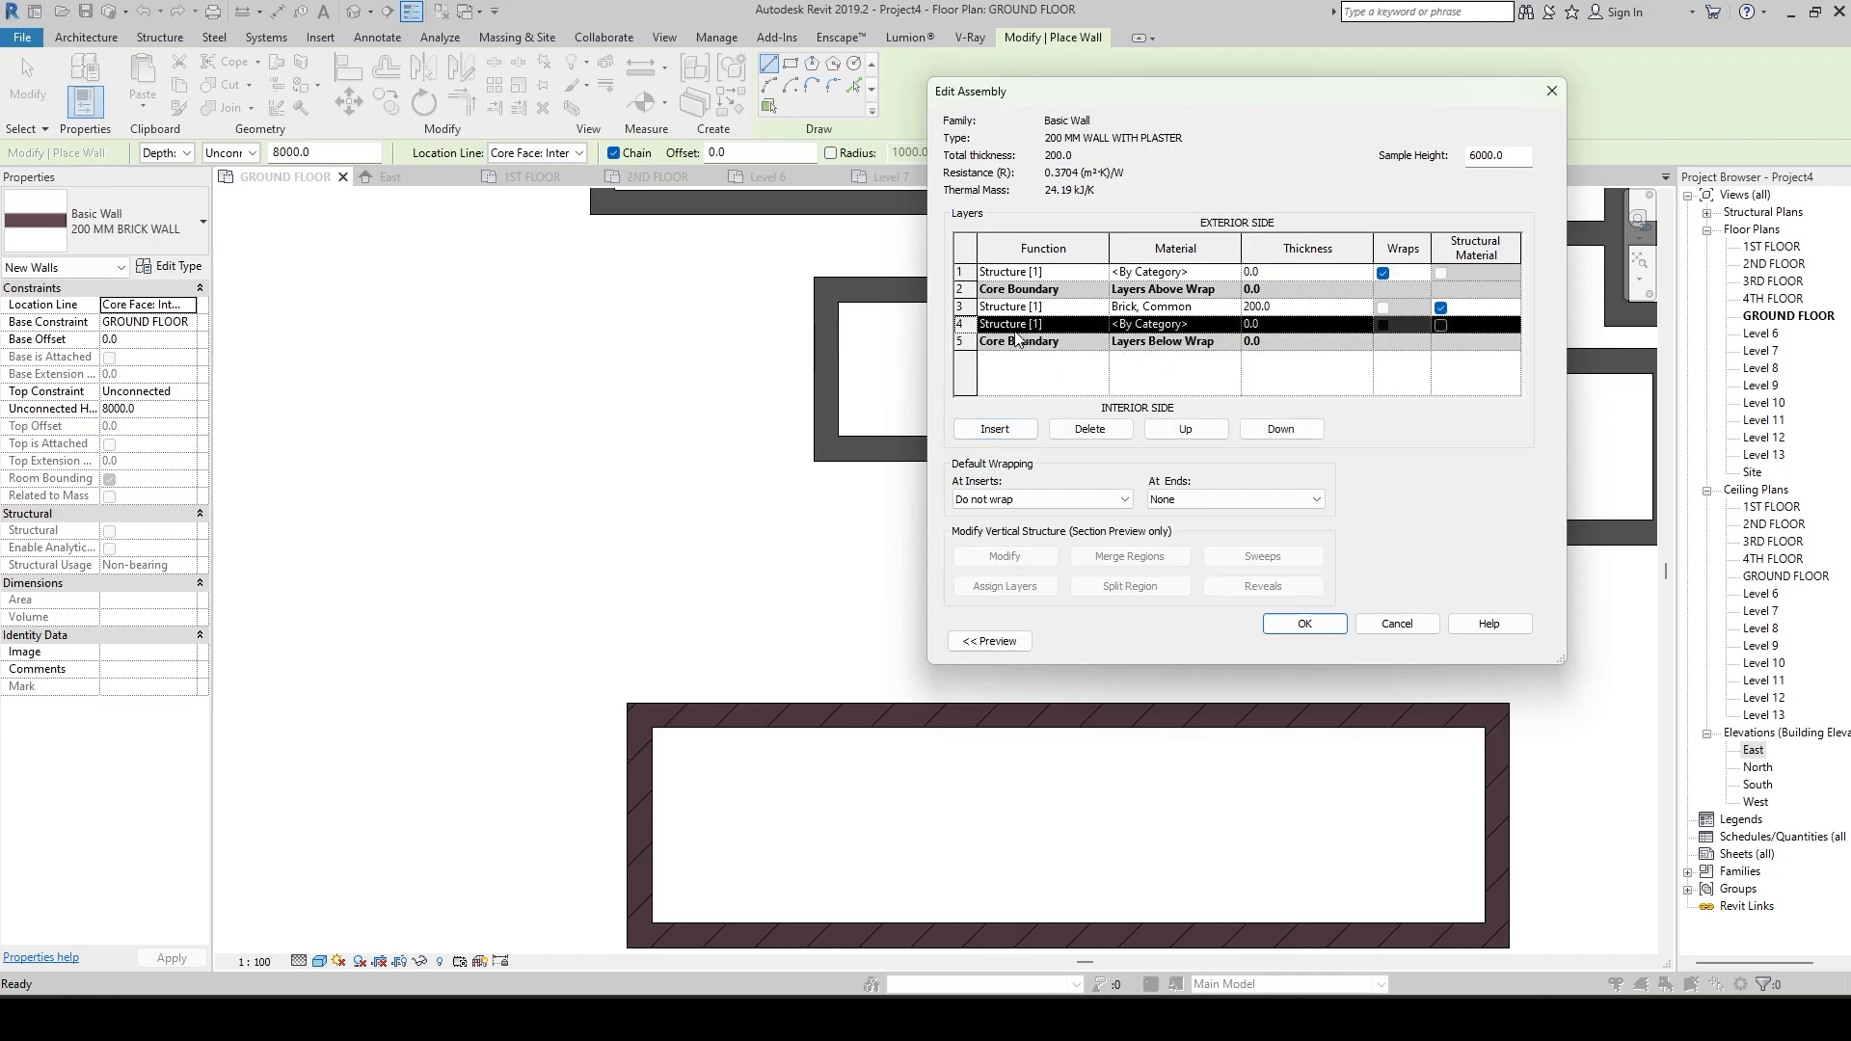
{"action": "left_click", "coordinate": [958, 307]}
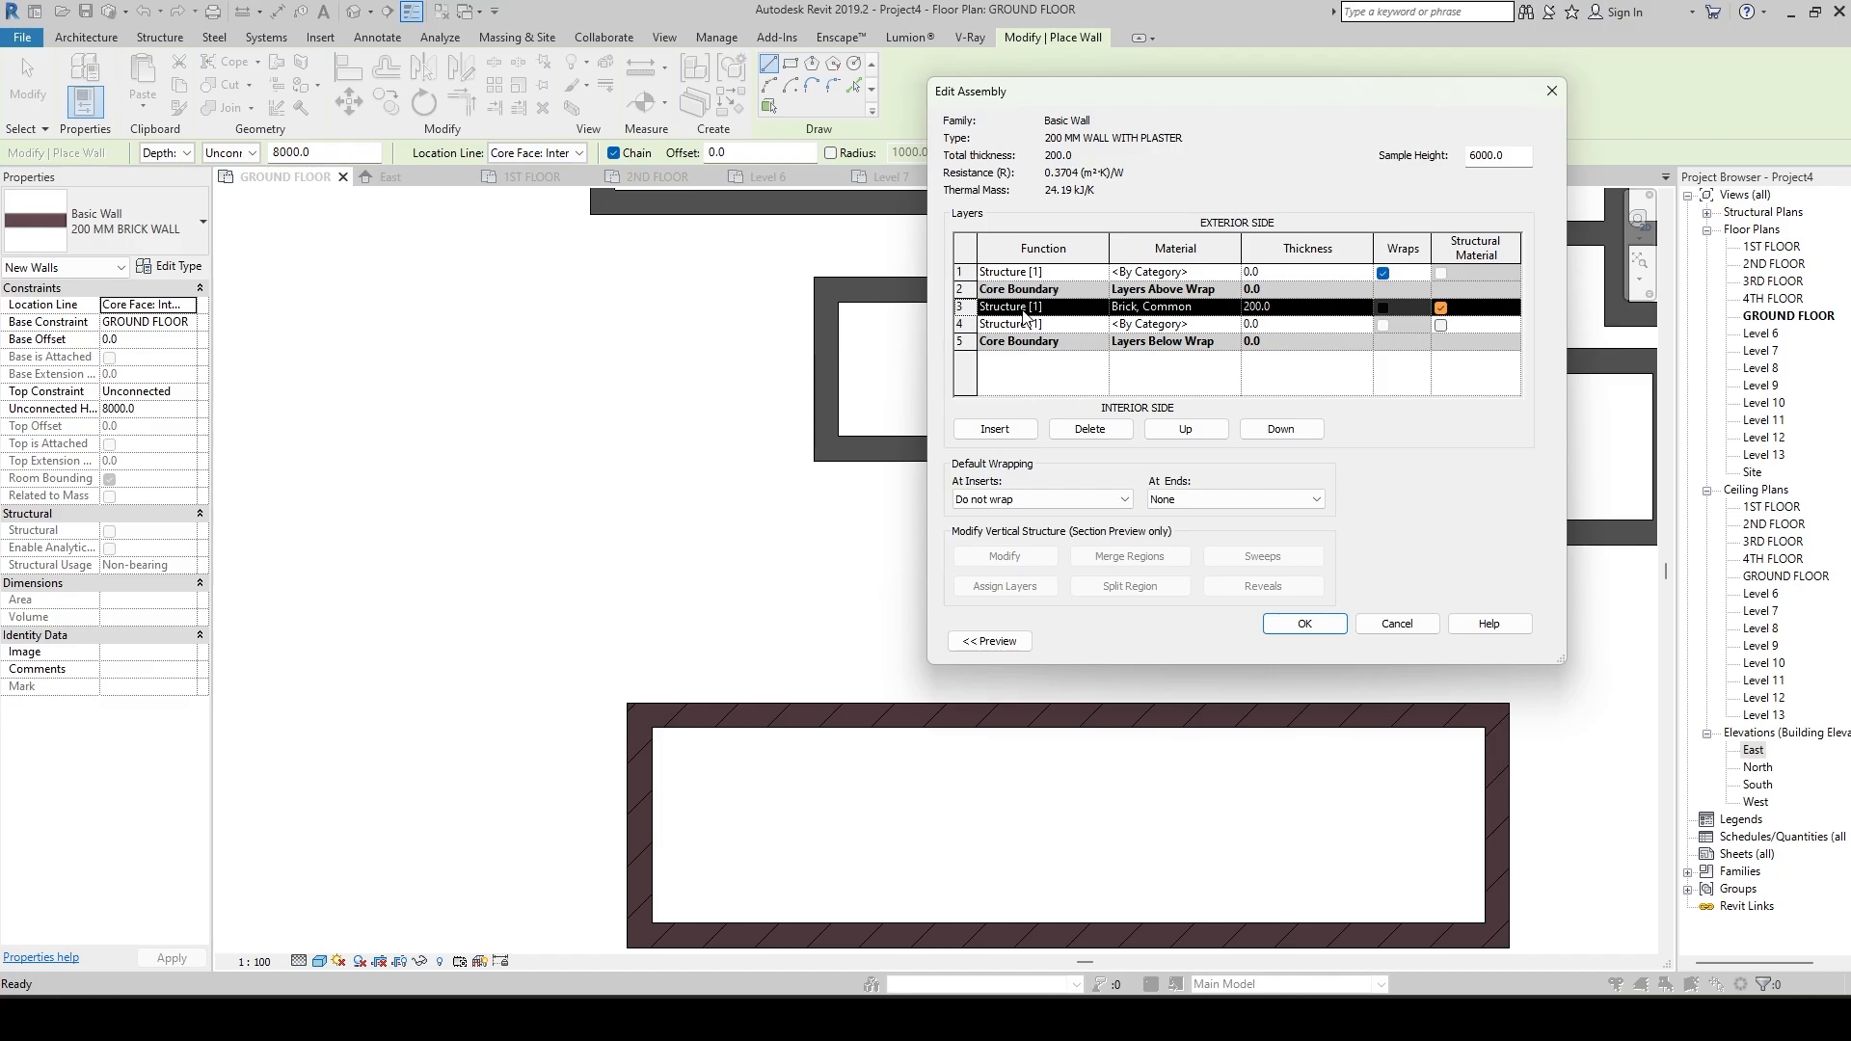
{"action": "left_click", "coordinate": [962, 324]}
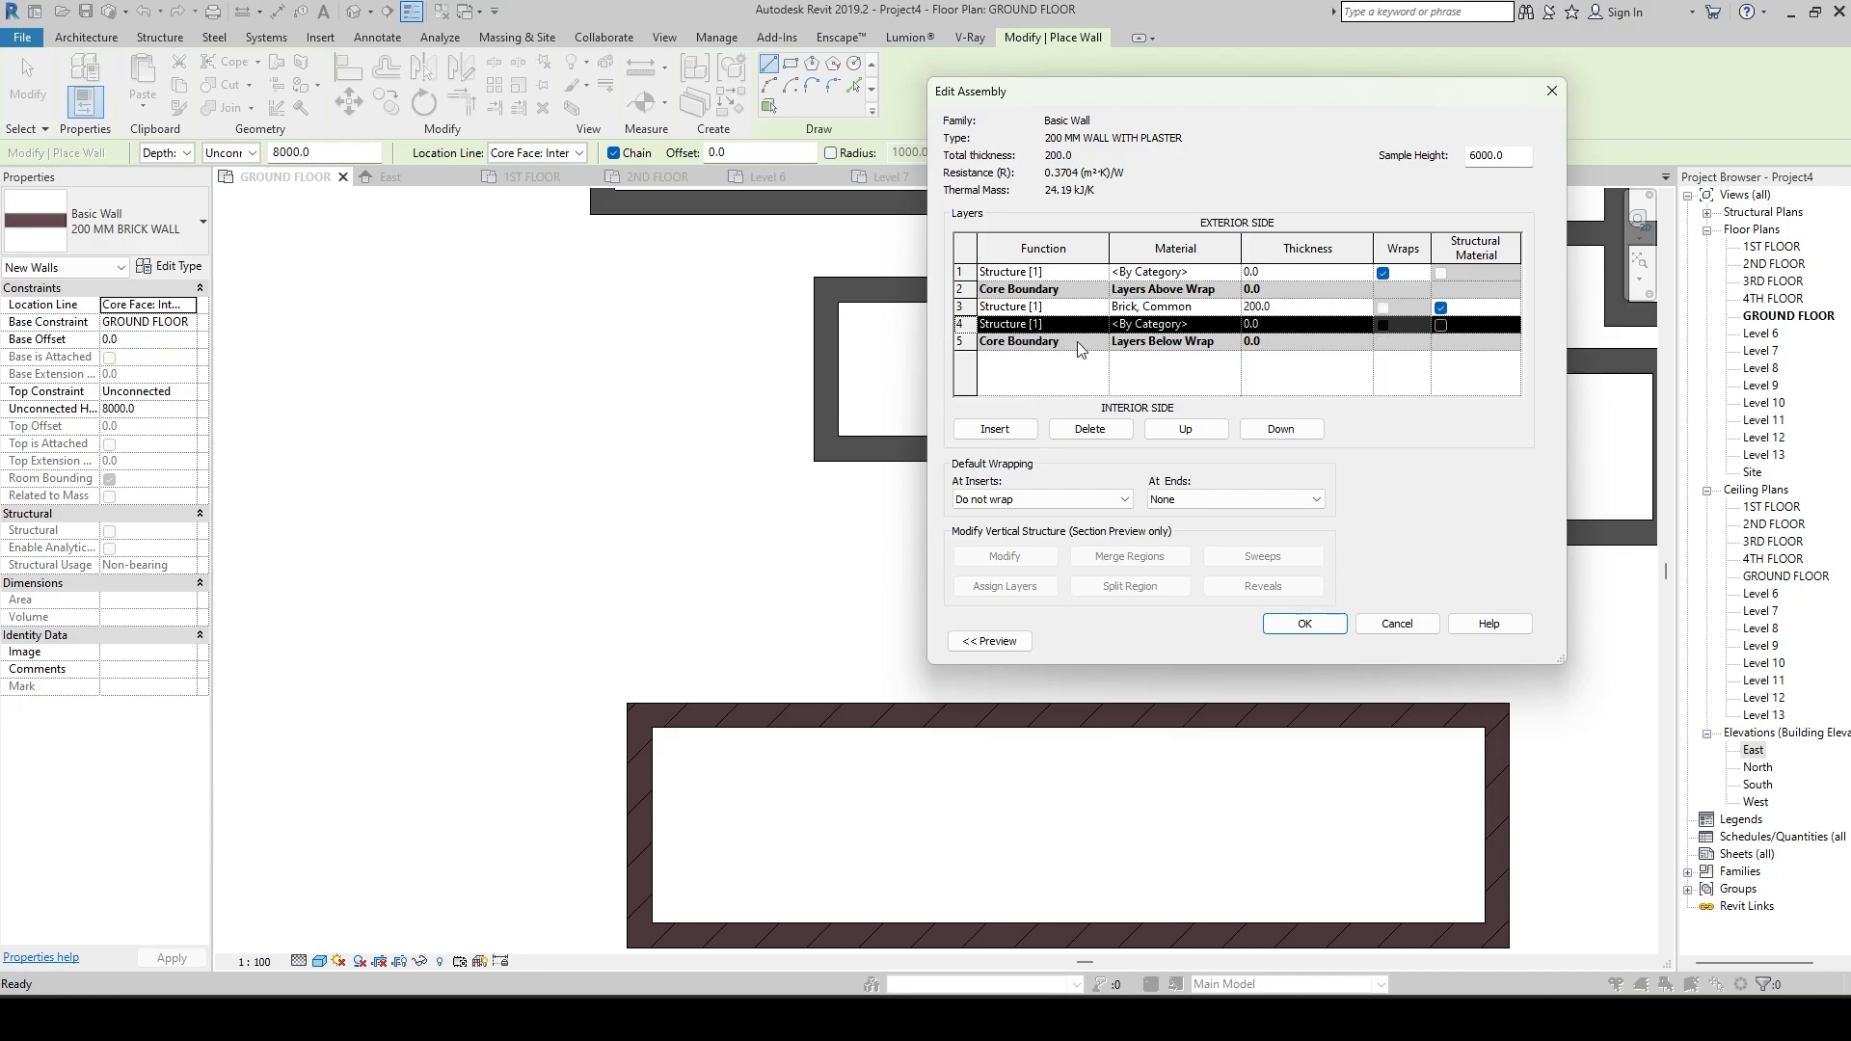
{"action": "left_click", "coordinate": [1267, 429]}
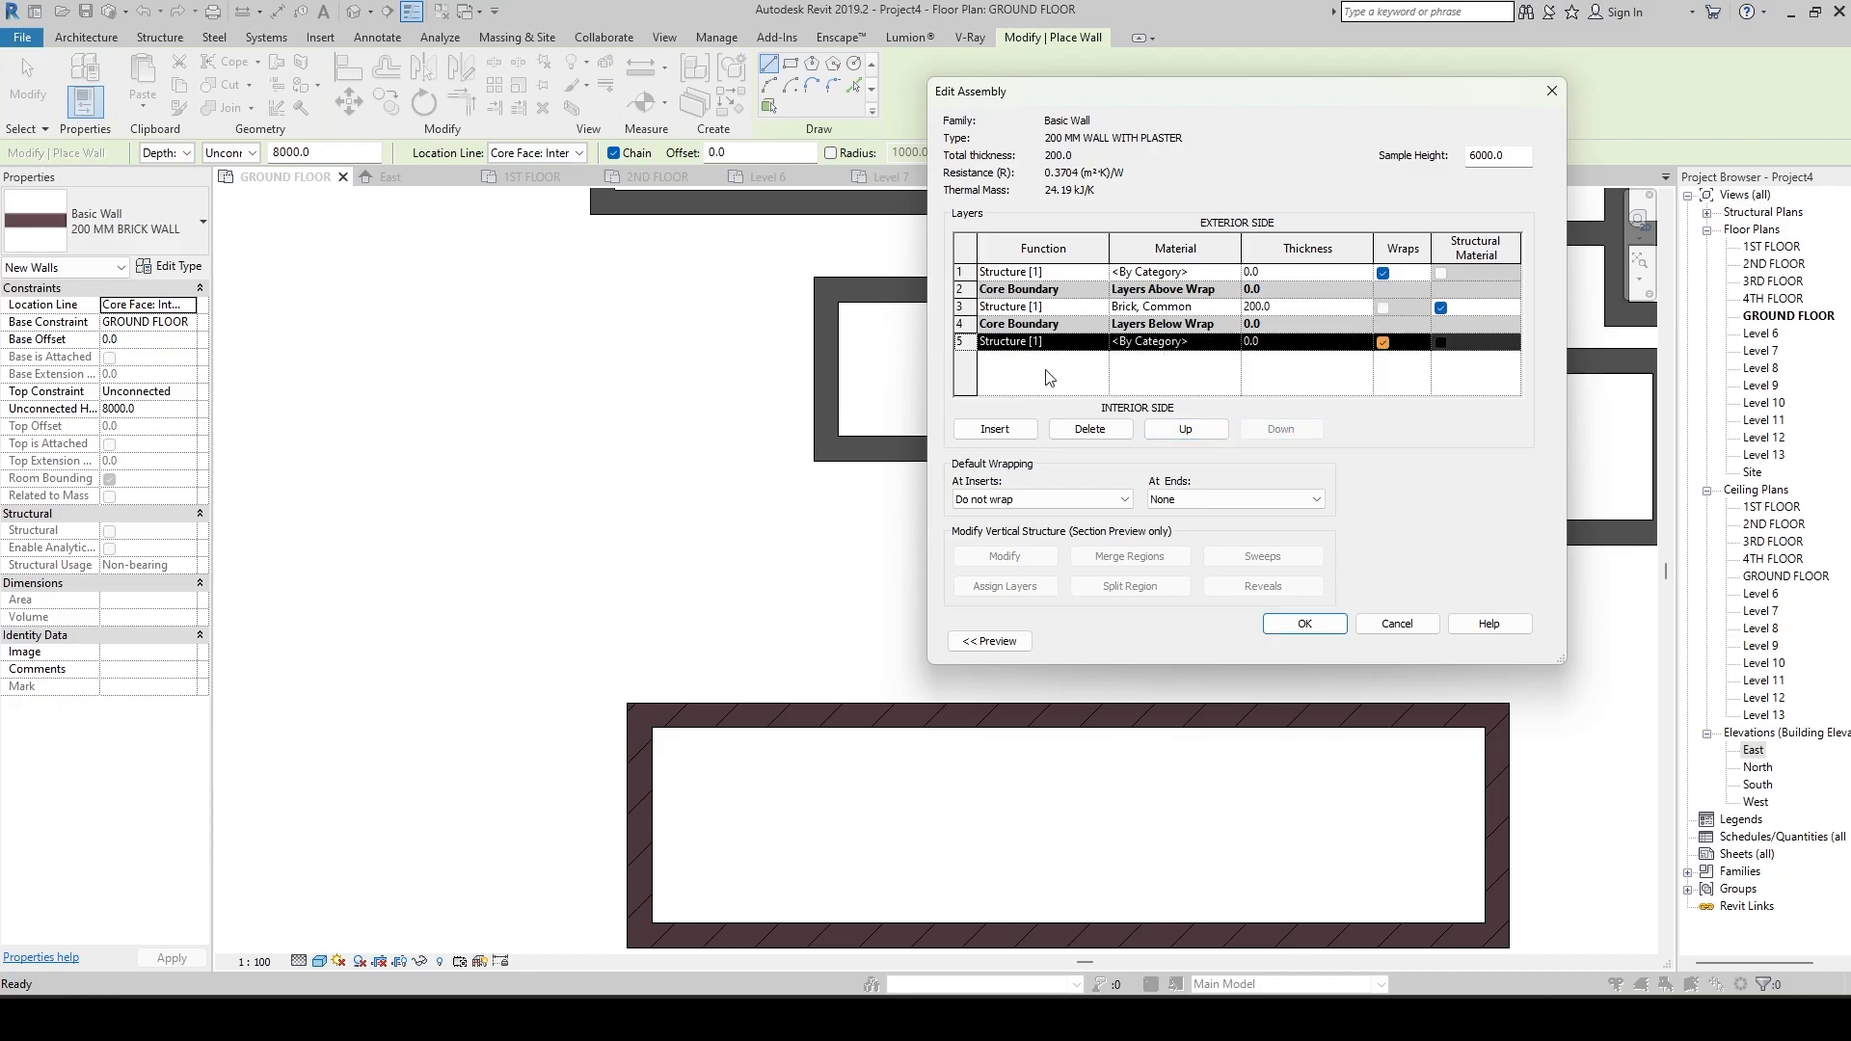
Set the thickness of both outer layers to 15 mm and accept the wall structure and type properties.
{"action": "left_click", "coordinate": [1249, 273]}
{"action": "left_click_drag", "start_coordinate": [1266, 273], "coordinate": [1246, 273]}
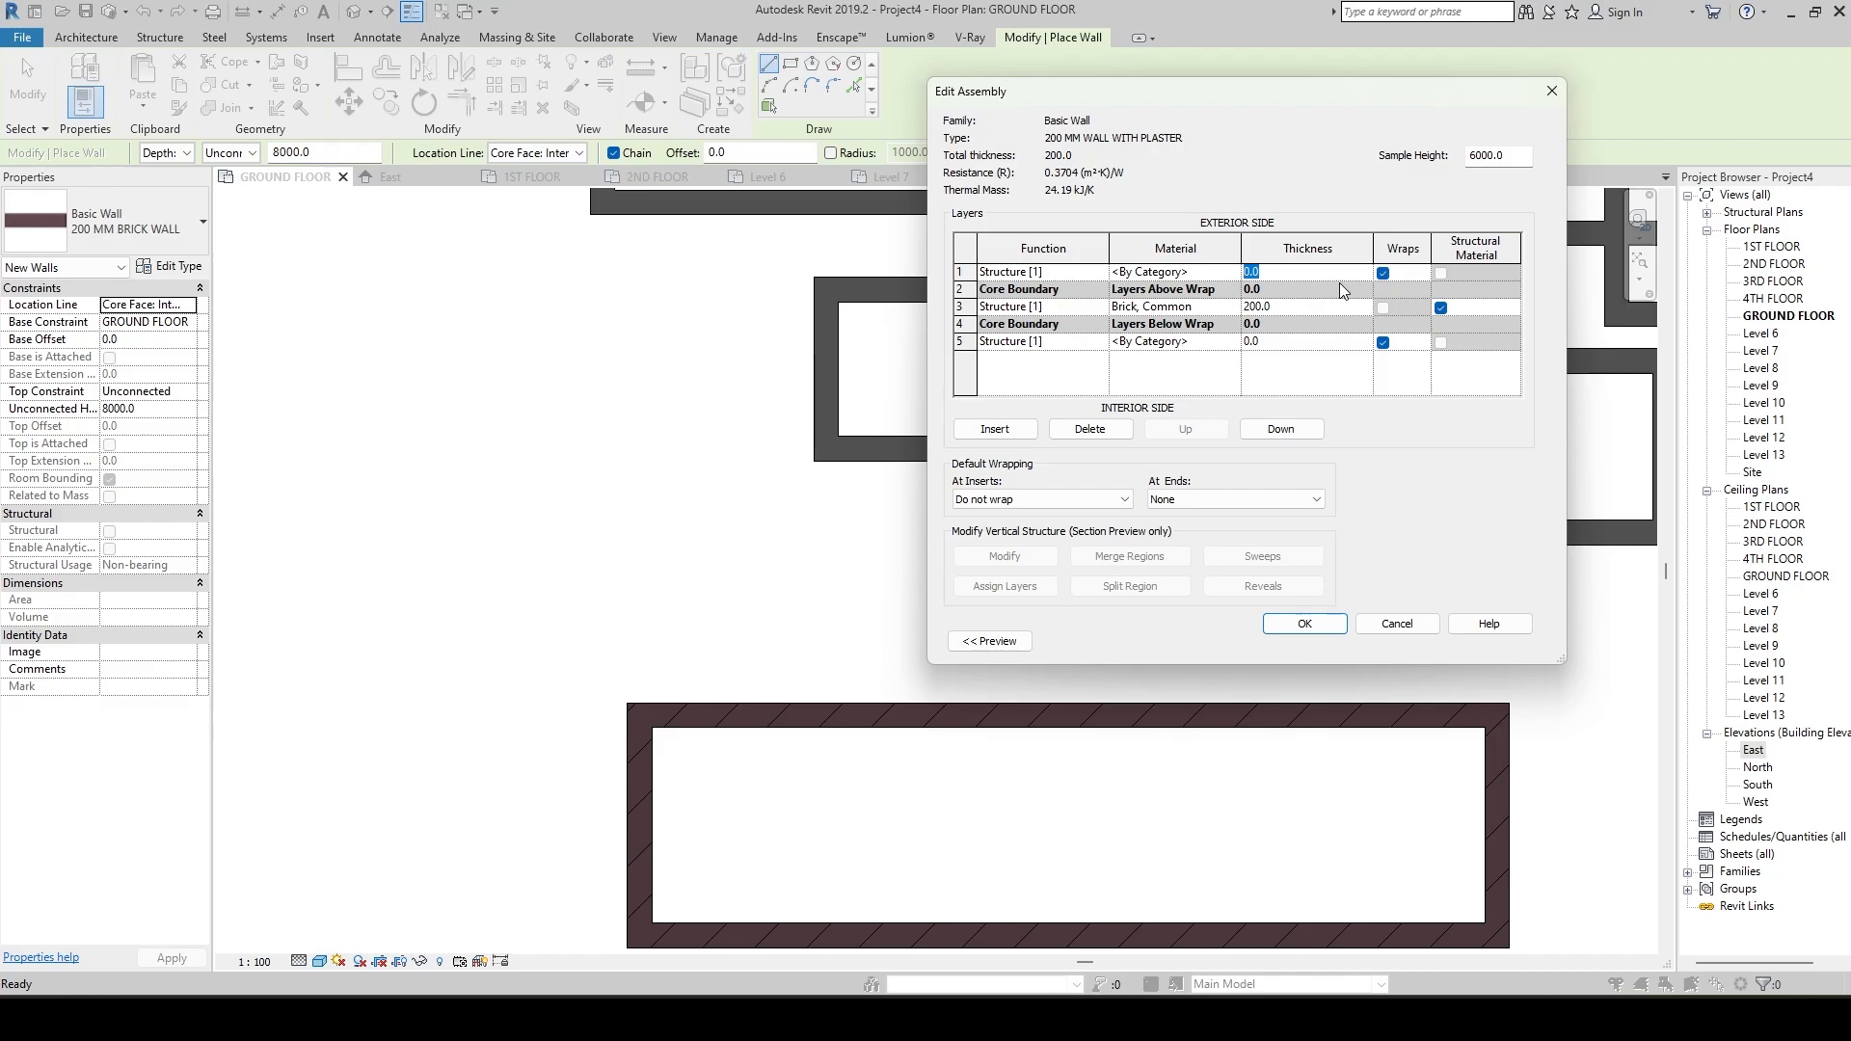
{"action": "type", "text": "150"}
{"action": "left_click", "coordinate": [1295, 342]}
{"action": "key", "text": "Tab"}
{"action": "left_click", "coordinate": [1315, 625]}
{"action": "left_click", "coordinate": [1323, 642]}
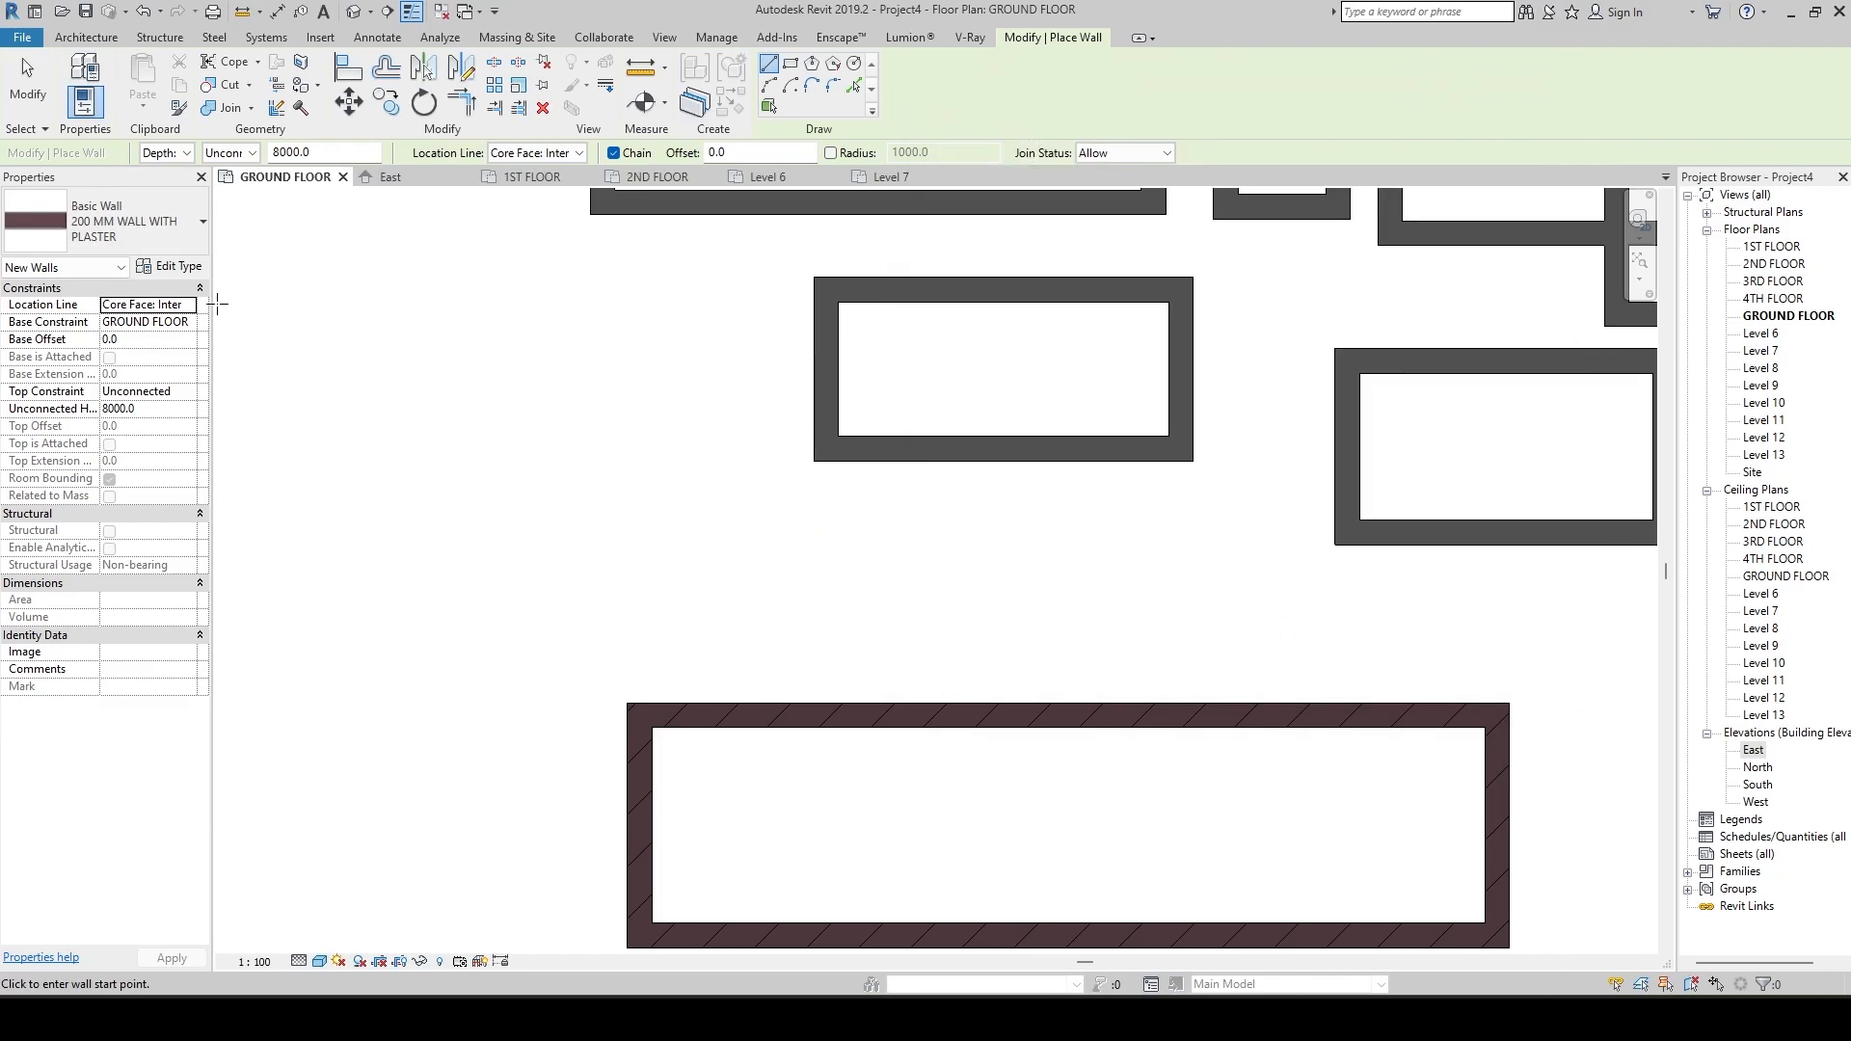
Draw a short horizontal 200 MM WALL WITH PLASTER wall about 1300 mm long beside the generic rectangle above the brick one.
{"action": "left_click", "coordinate": [188, 223]}
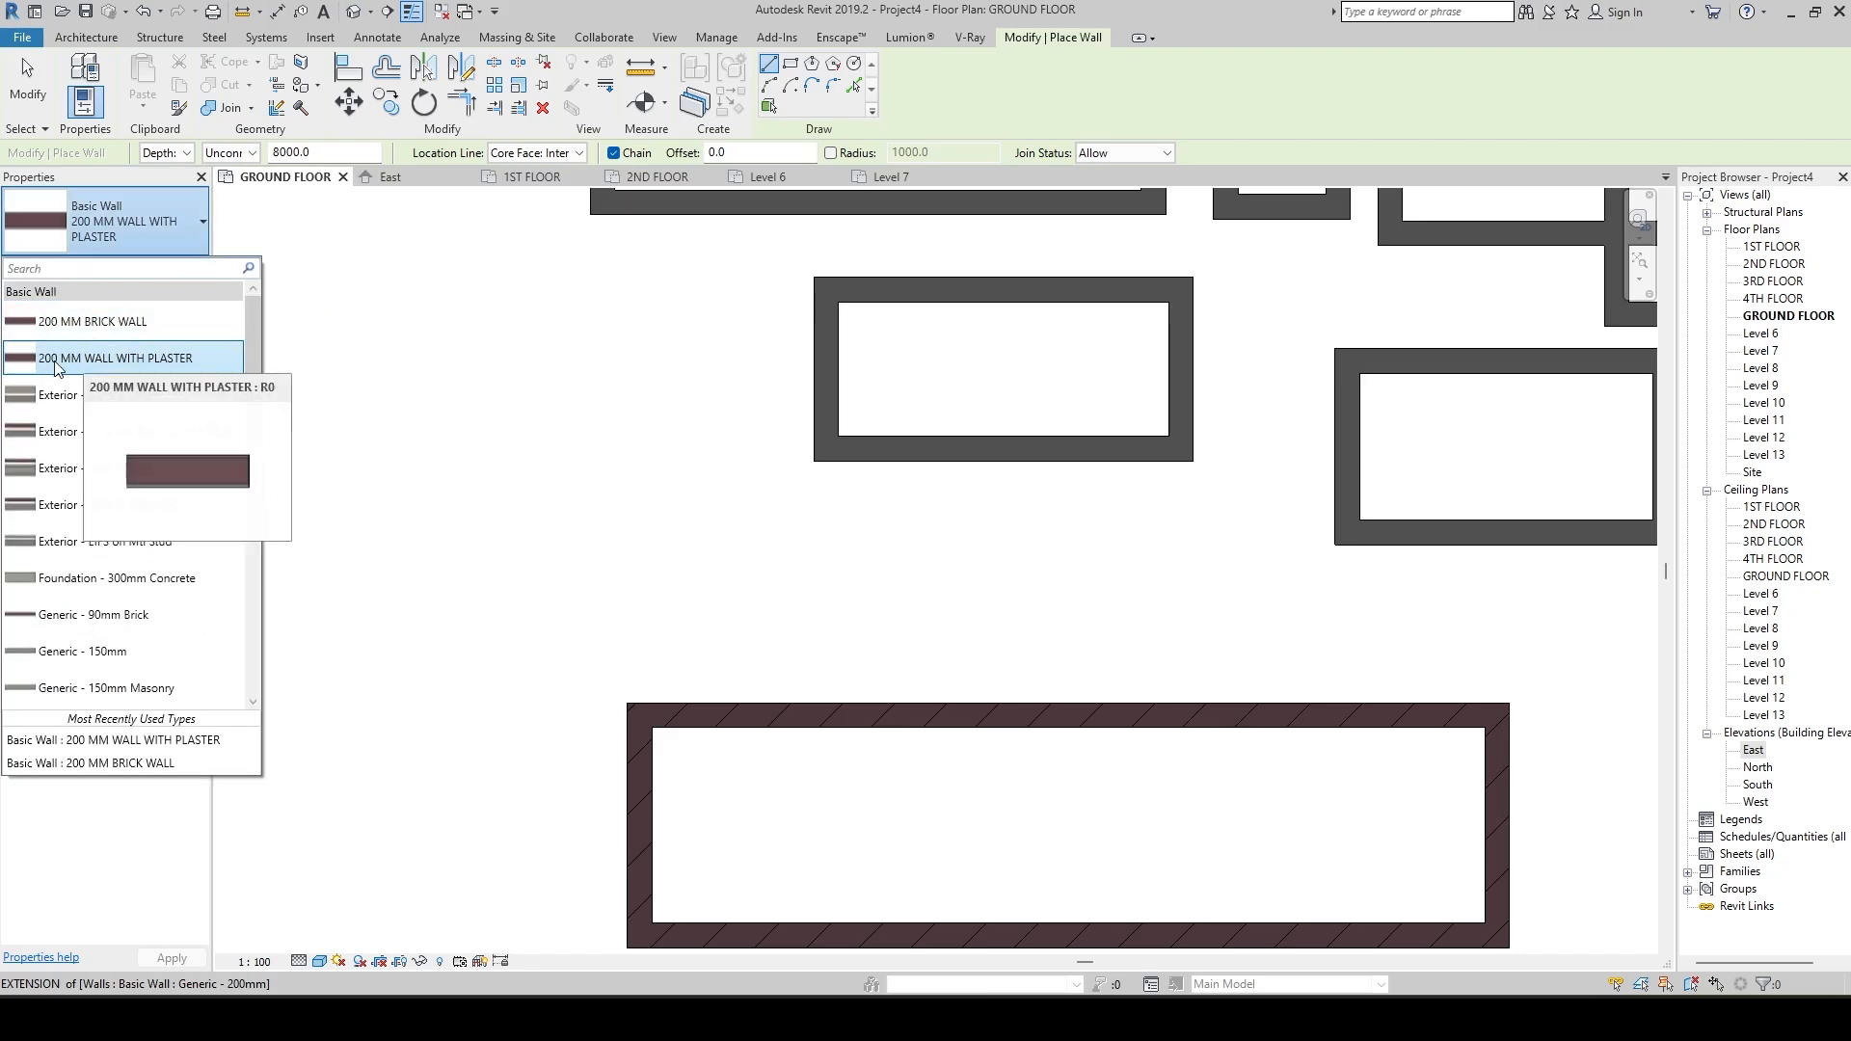
{"action": "left_click", "coordinate": [135, 360]}
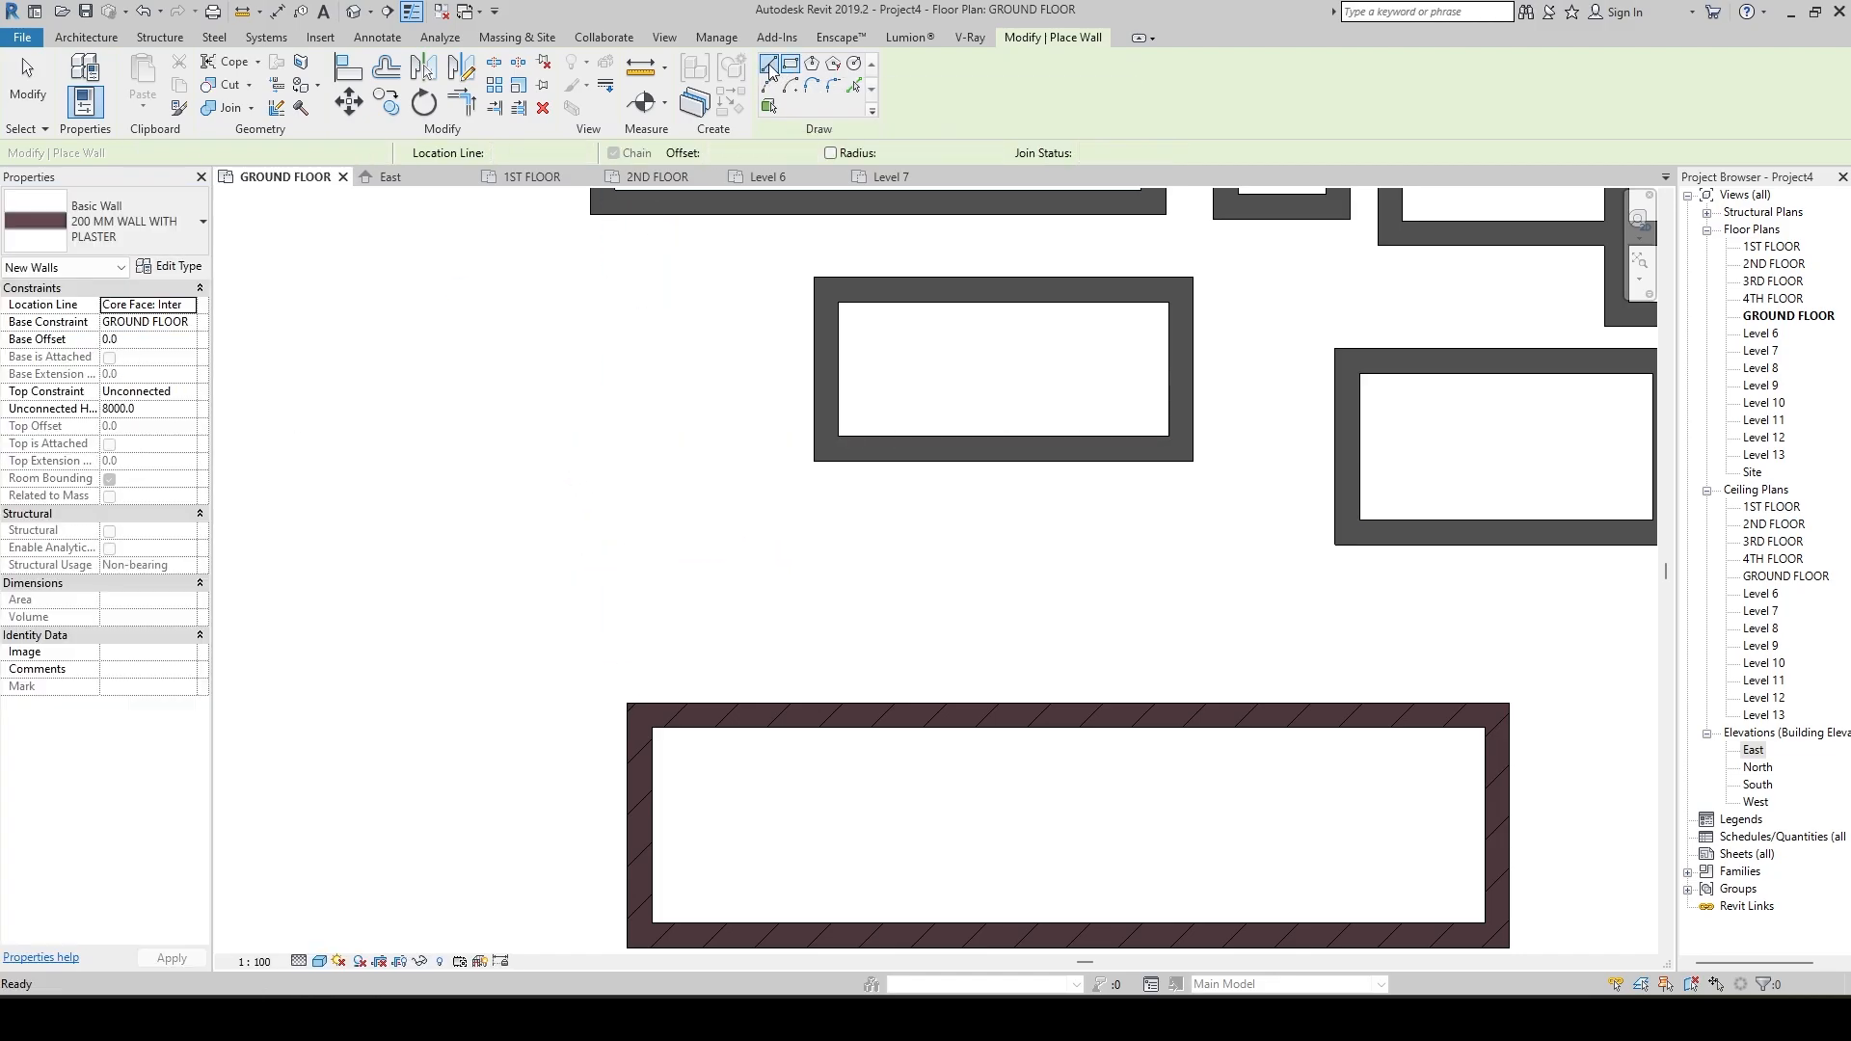
{"action": "left_click", "coordinate": [541, 445]}
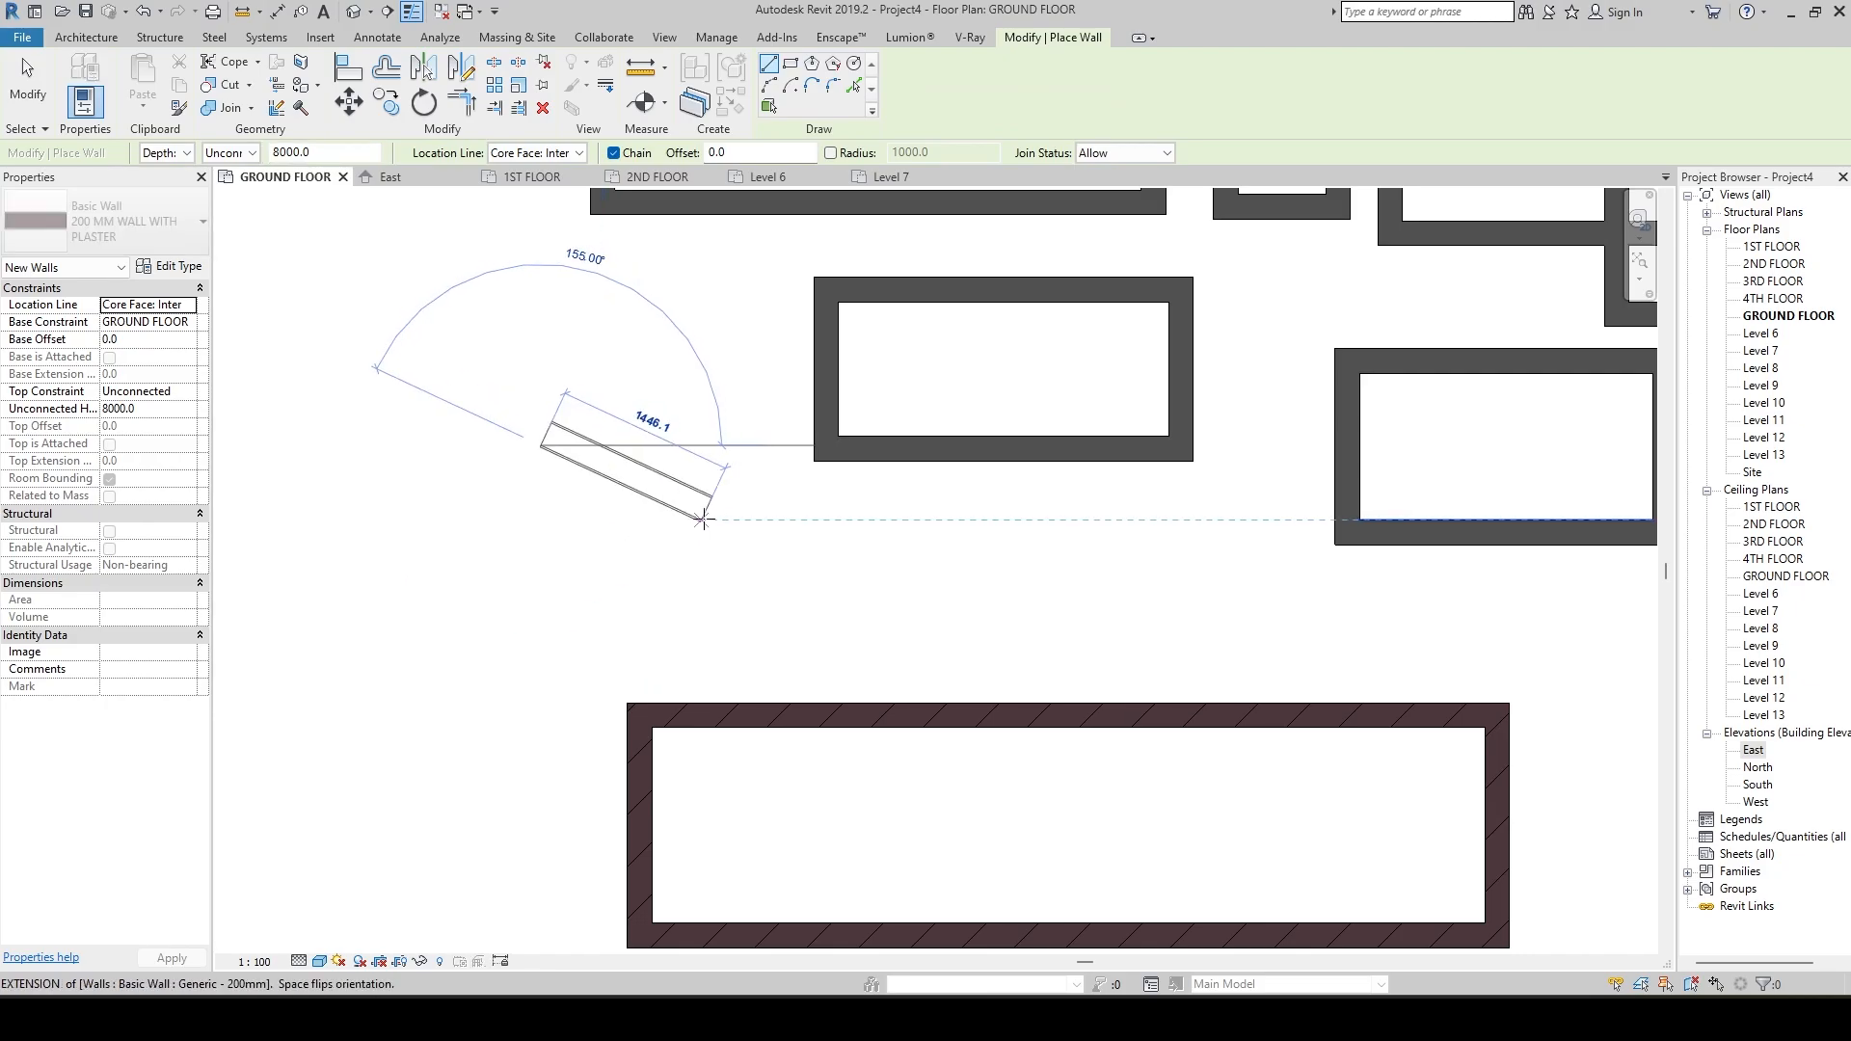
{"action": "left_click", "coordinate": [701, 433]}
{"action": "scroll", "coordinate": [759, 493], "scroll_direction": "up", "scroll_amount": 7}
{"action": "key", "text": "Escape"}
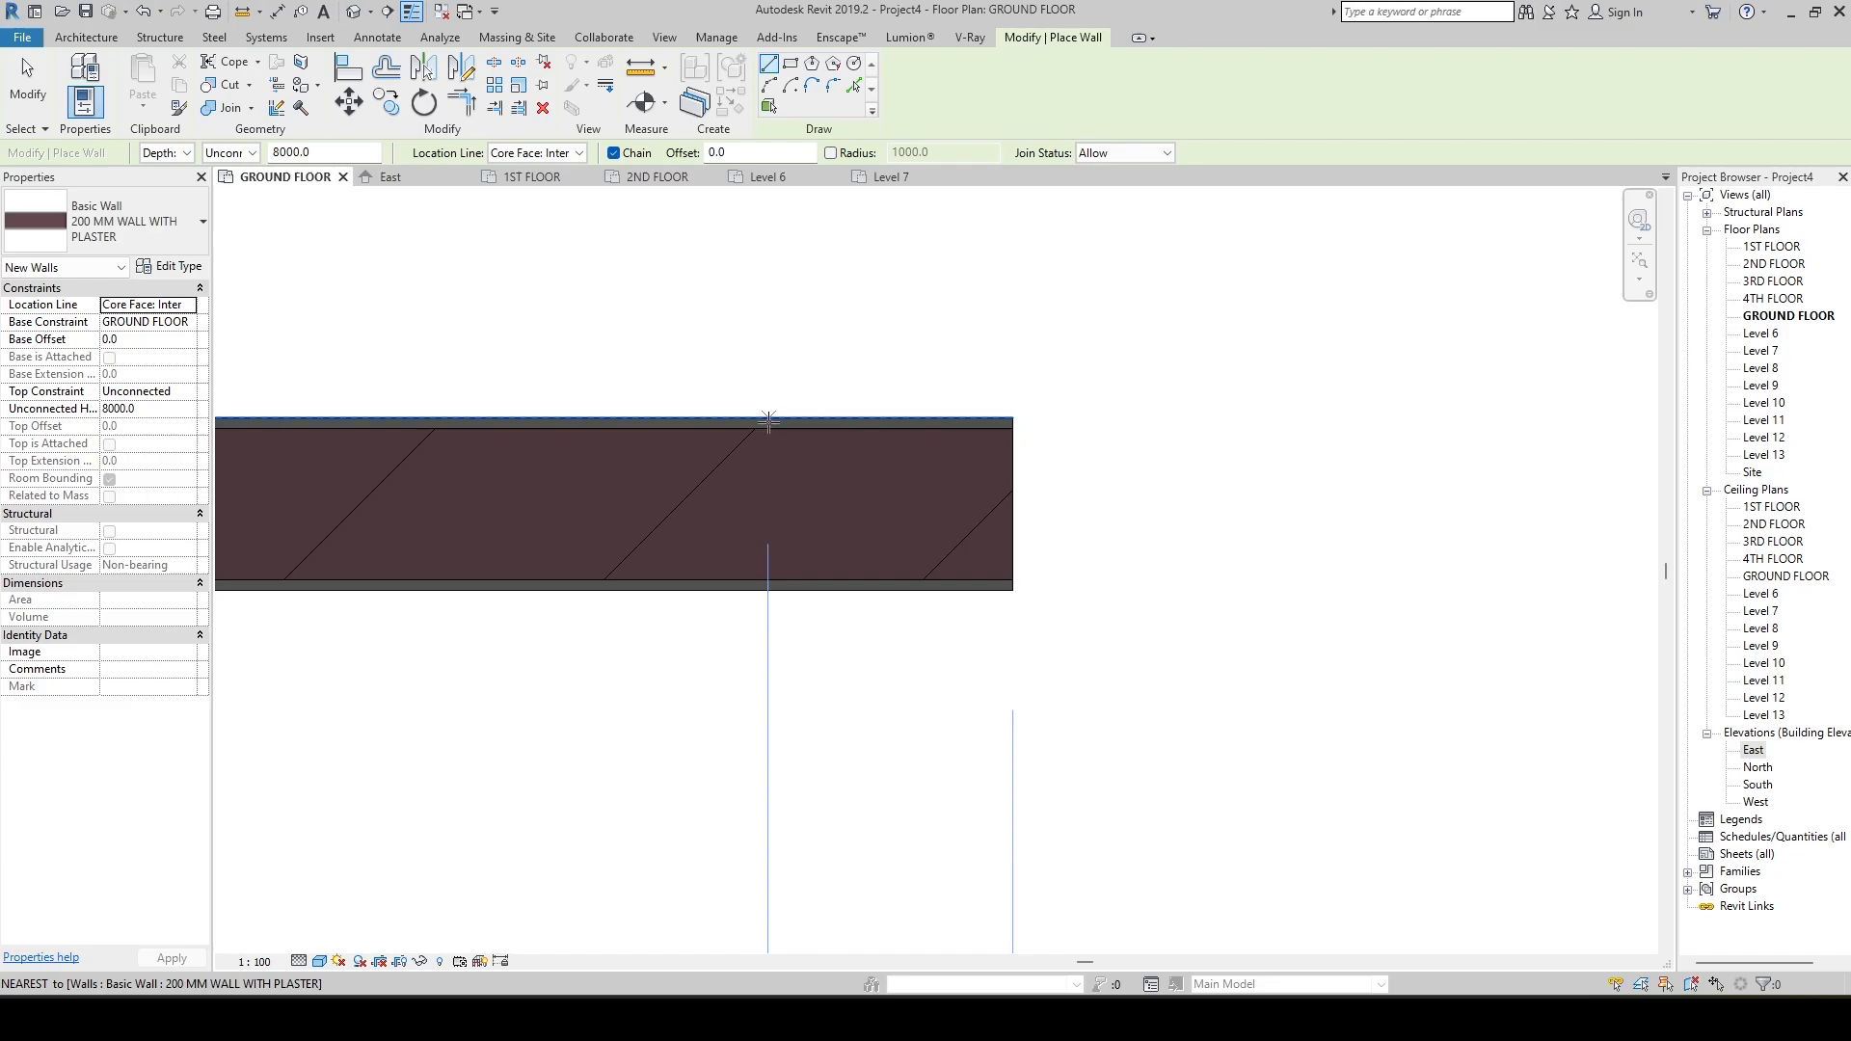
Inspect the plaster layers on the new wall and set the plan's visual style to Hidden Line.
{"action": "scroll", "coordinate": [846, 459], "scroll_direction": "up", "scroll_amount": 1}
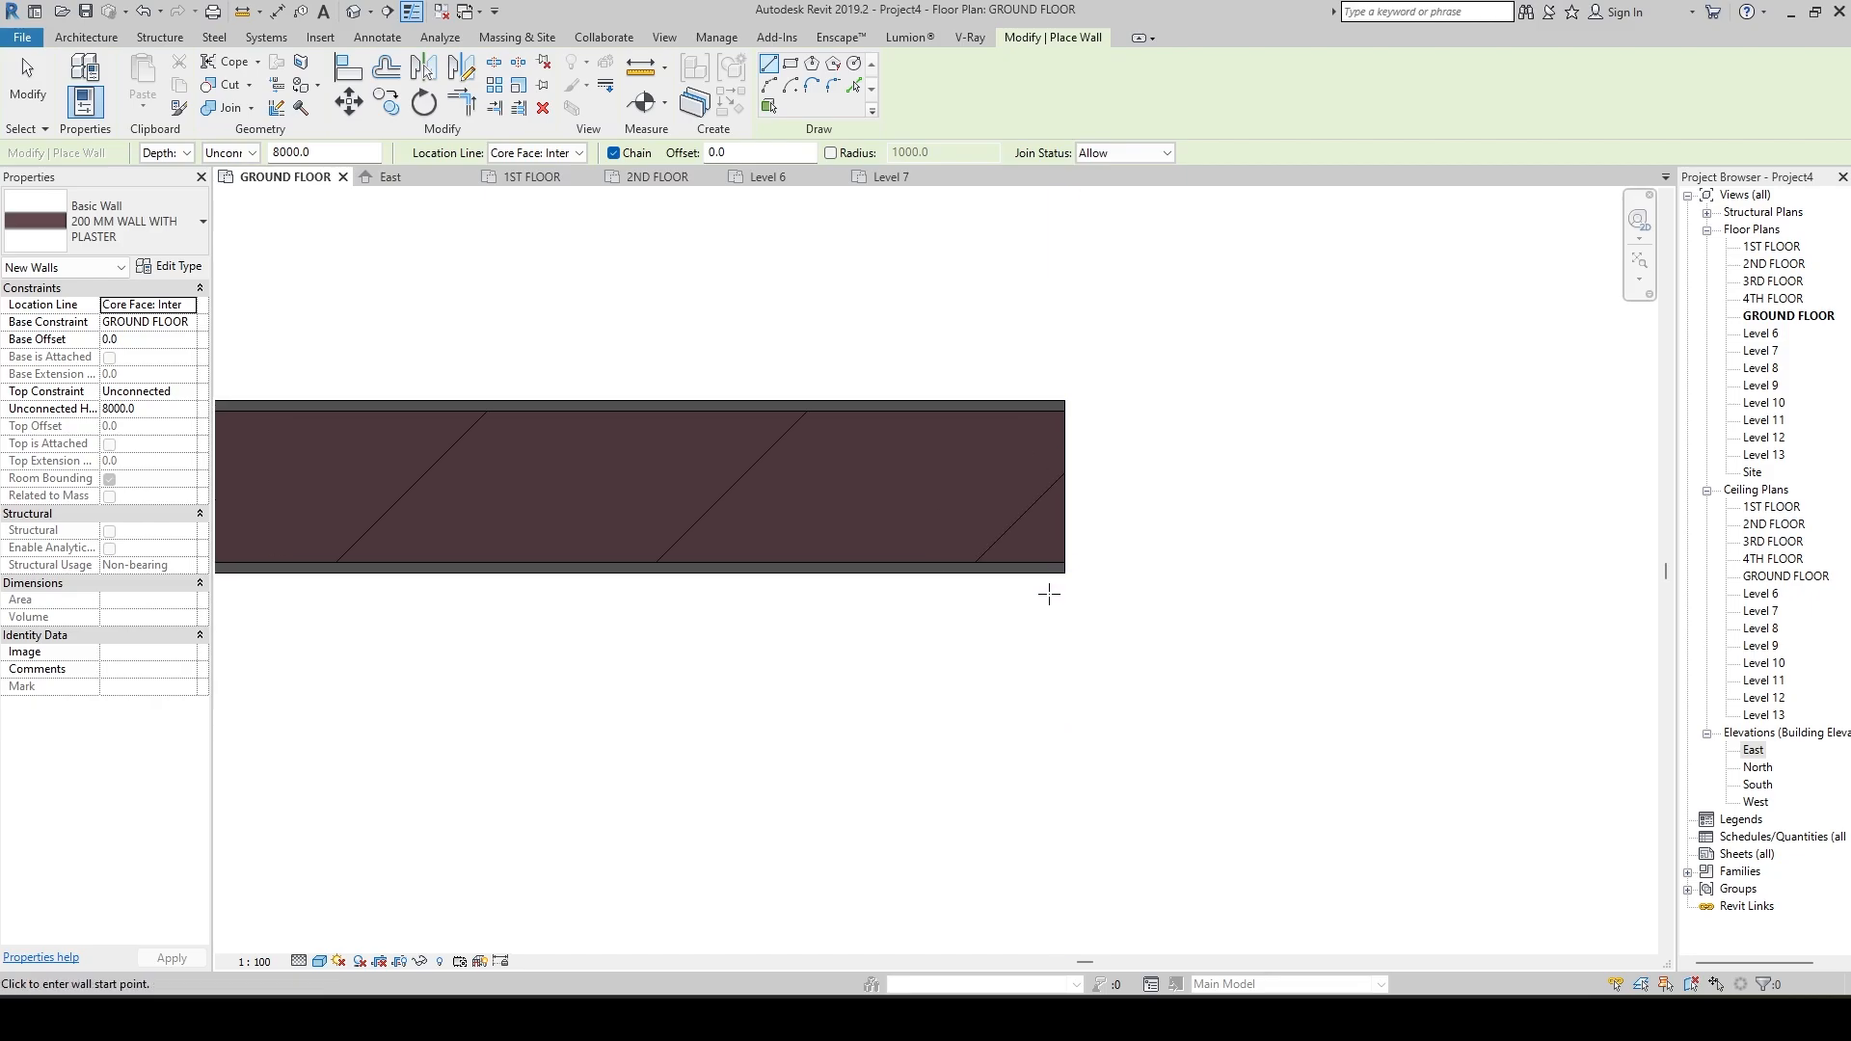
{"action": "scroll", "coordinate": [1166, 591], "scroll_direction": "down", "scroll_amount": 2}
{"action": "middle_click_drag", "start_coordinate": [1166, 591], "coordinate": [1106, 534]}
{"action": "scroll", "coordinate": [1020, 533], "scroll_direction": "down", "scroll_amount": 1}
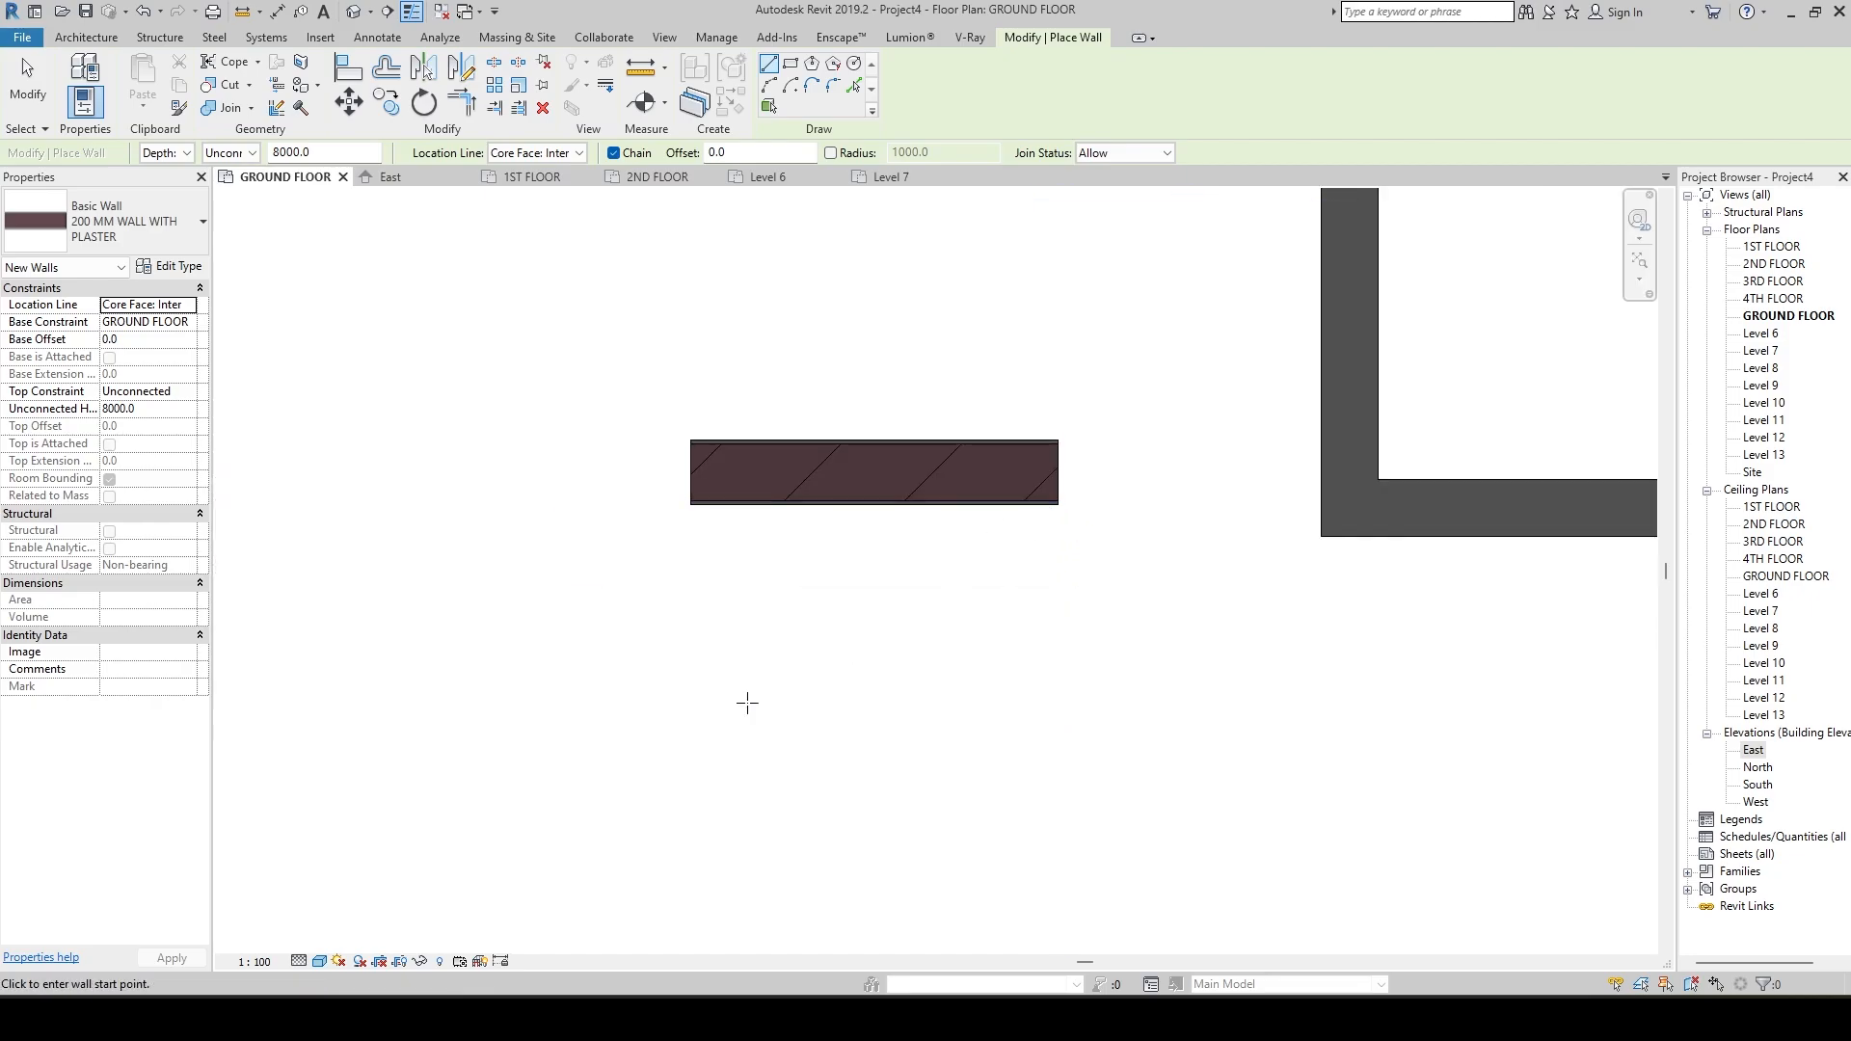
{"action": "scroll", "coordinate": [541, 748], "scroll_direction": "down", "scroll_amount": 1}
{"action": "middle_click_drag", "start_coordinate": [582, 787], "coordinate": [582, 637]}
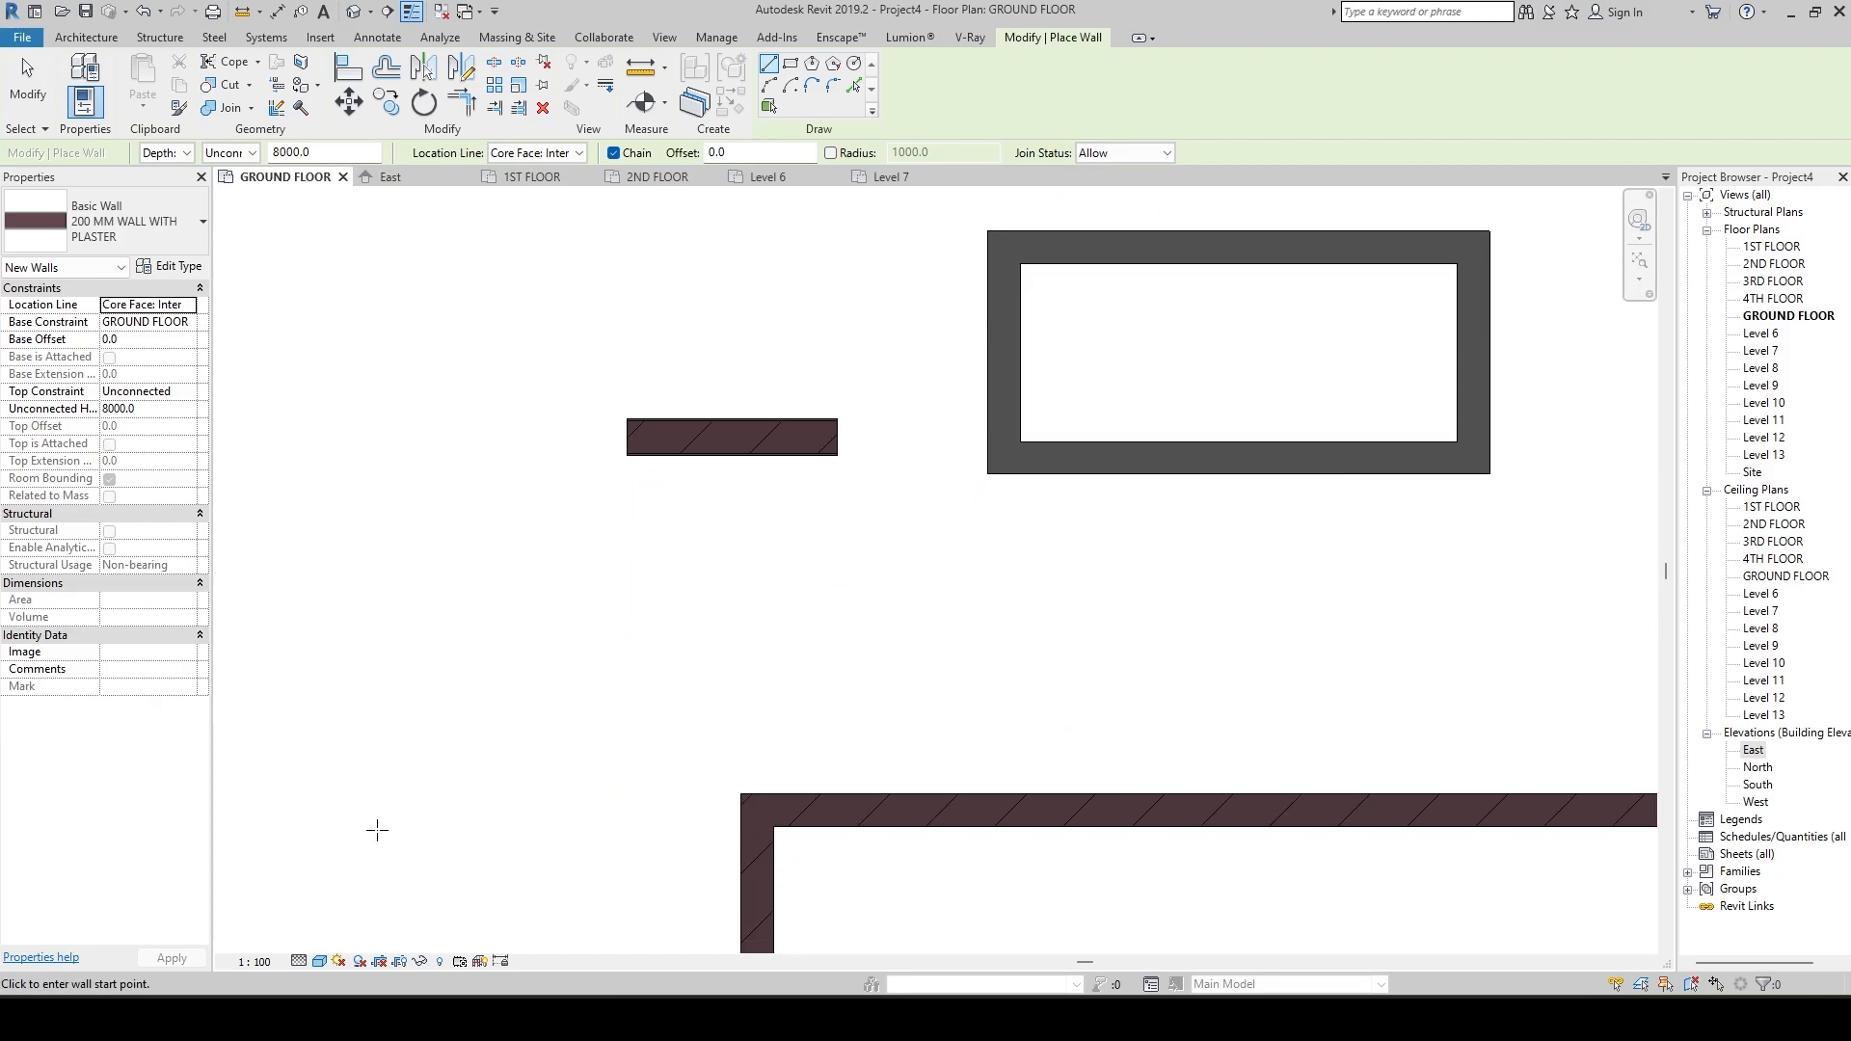
{"action": "left_click", "coordinate": [320, 962]}
{"action": "left_click", "coordinate": [362, 871]}
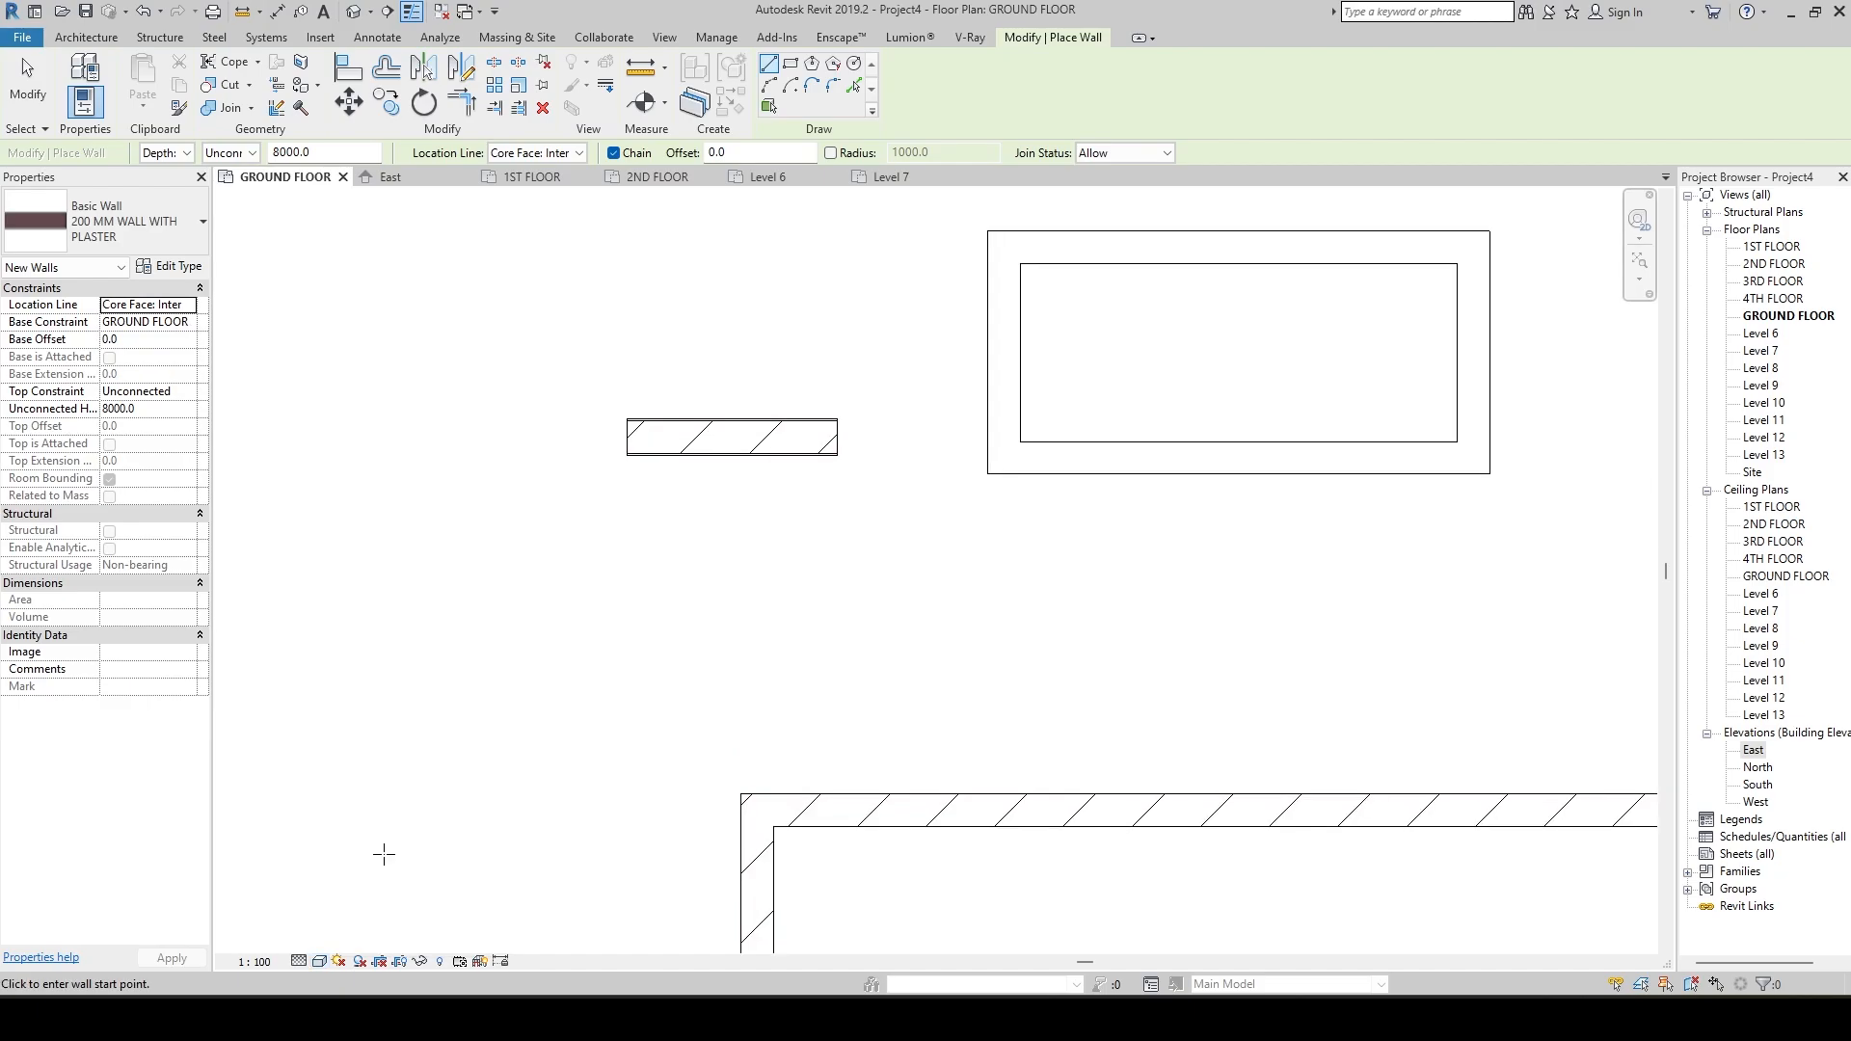
End wall placement and compare the cut hatching and layer lines of the brick, plastered and generic walls.
{"action": "scroll", "coordinate": [572, 681], "scroll_direction": "down", "scroll_amount": 2}
{"action": "scroll", "coordinate": [760, 694], "scroll_direction": "up", "scroll_amount": 5}
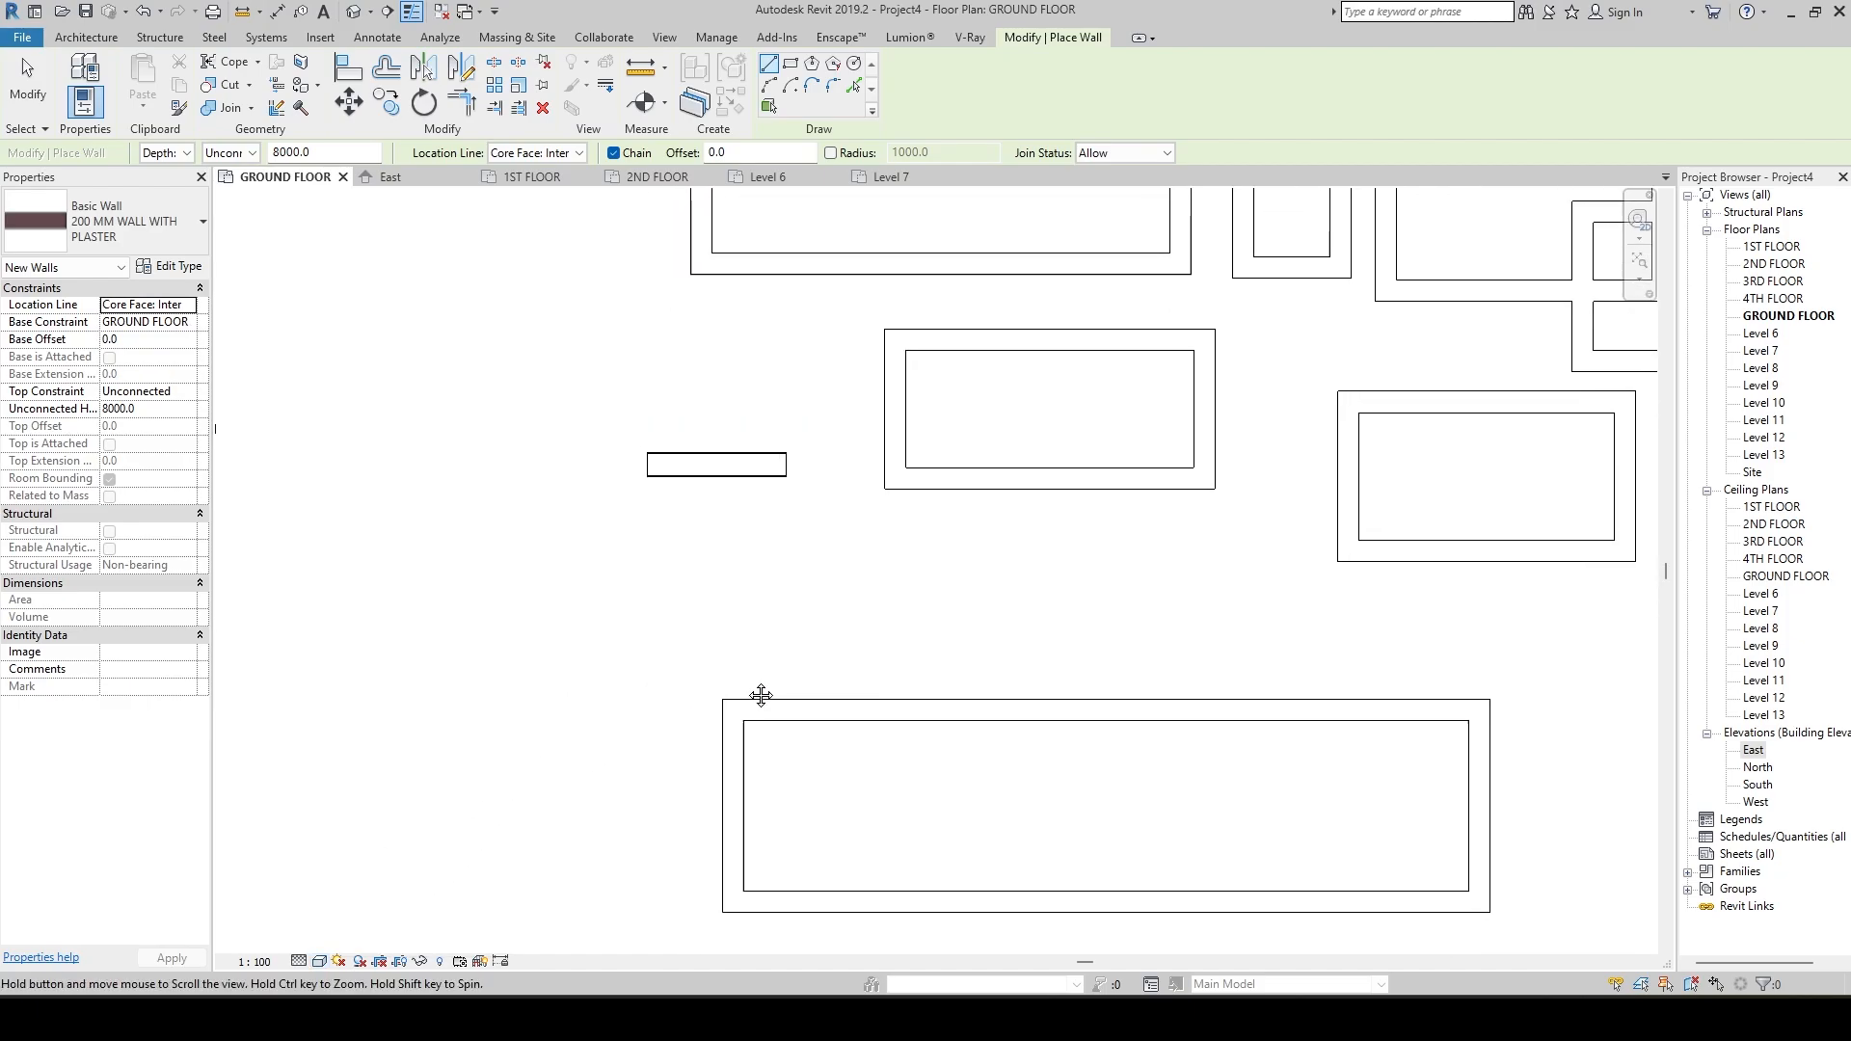
{"action": "key", "text": "Escape"}
{"action": "key", "text": "Escape"}
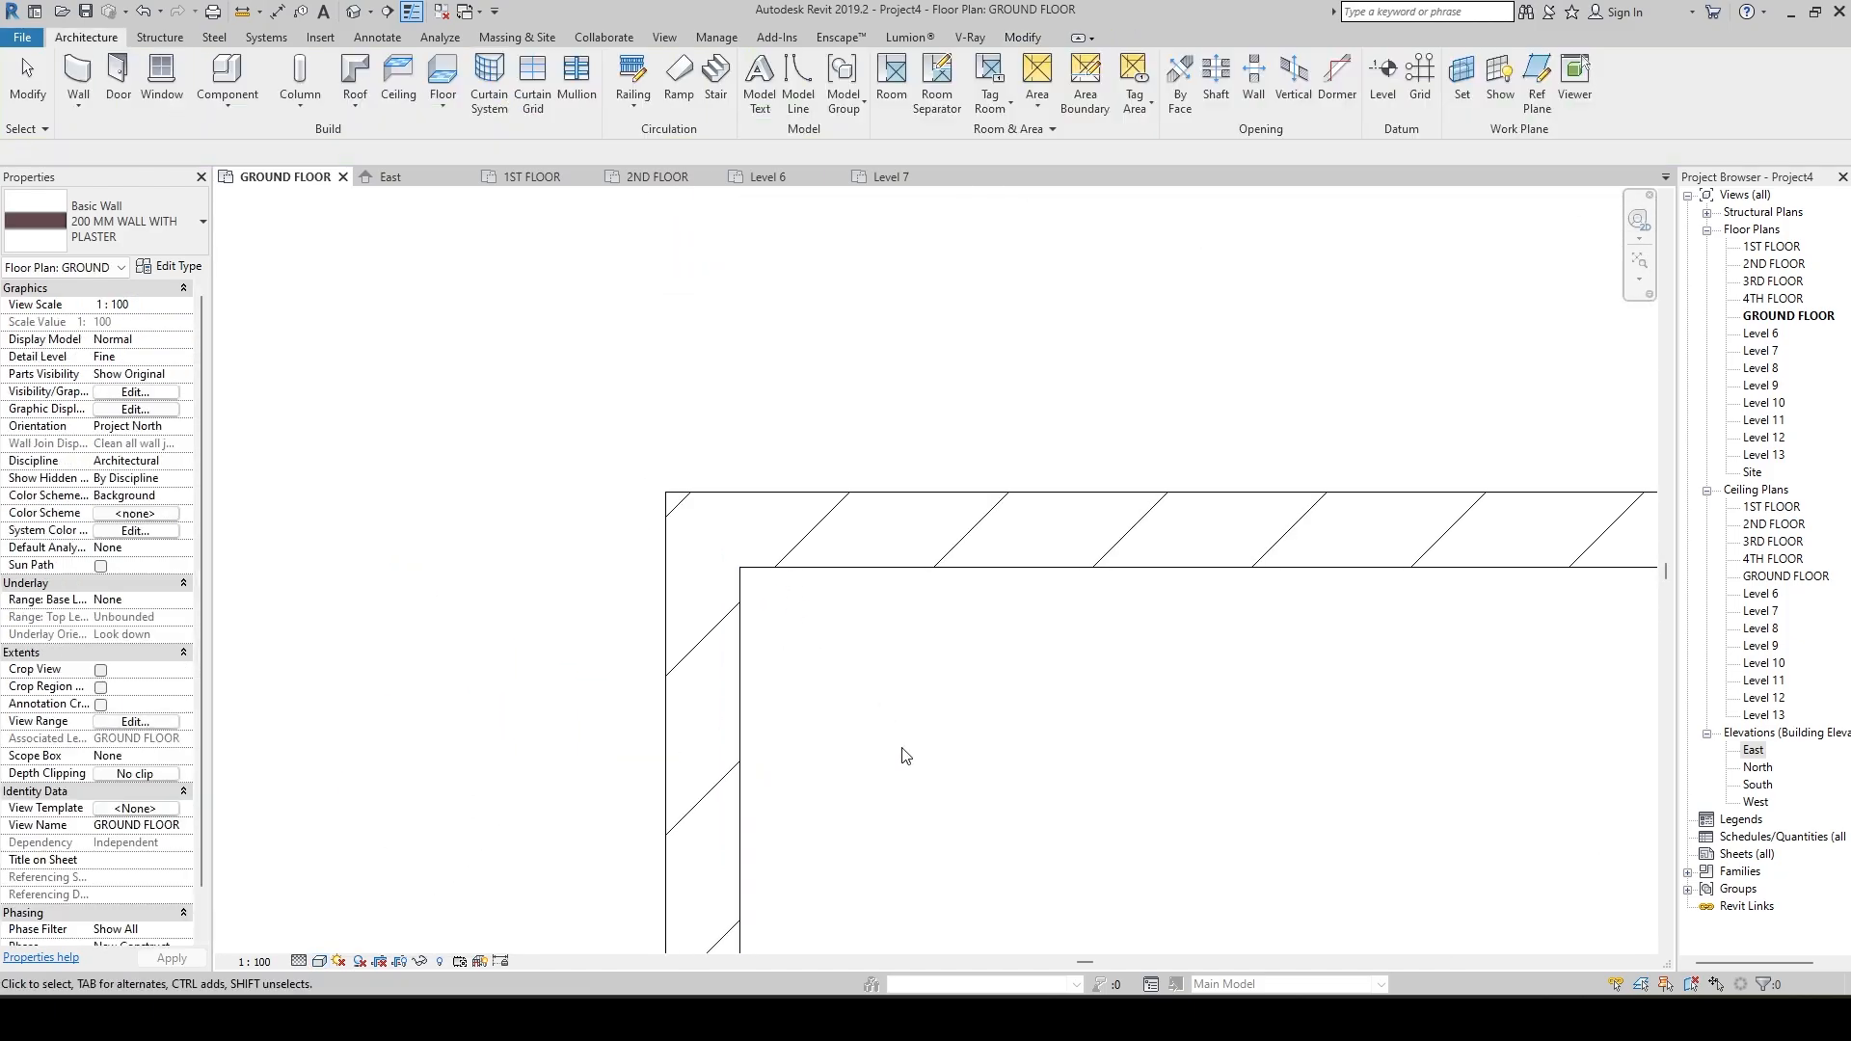
{"action": "scroll", "coordinate": [797, 662], "scroll_direction": "down", "scroll_amount": 4}
{"action": "scroll", "coordinate": [810, 747], "scroll_direction": "up", "scroll_amount": 2}
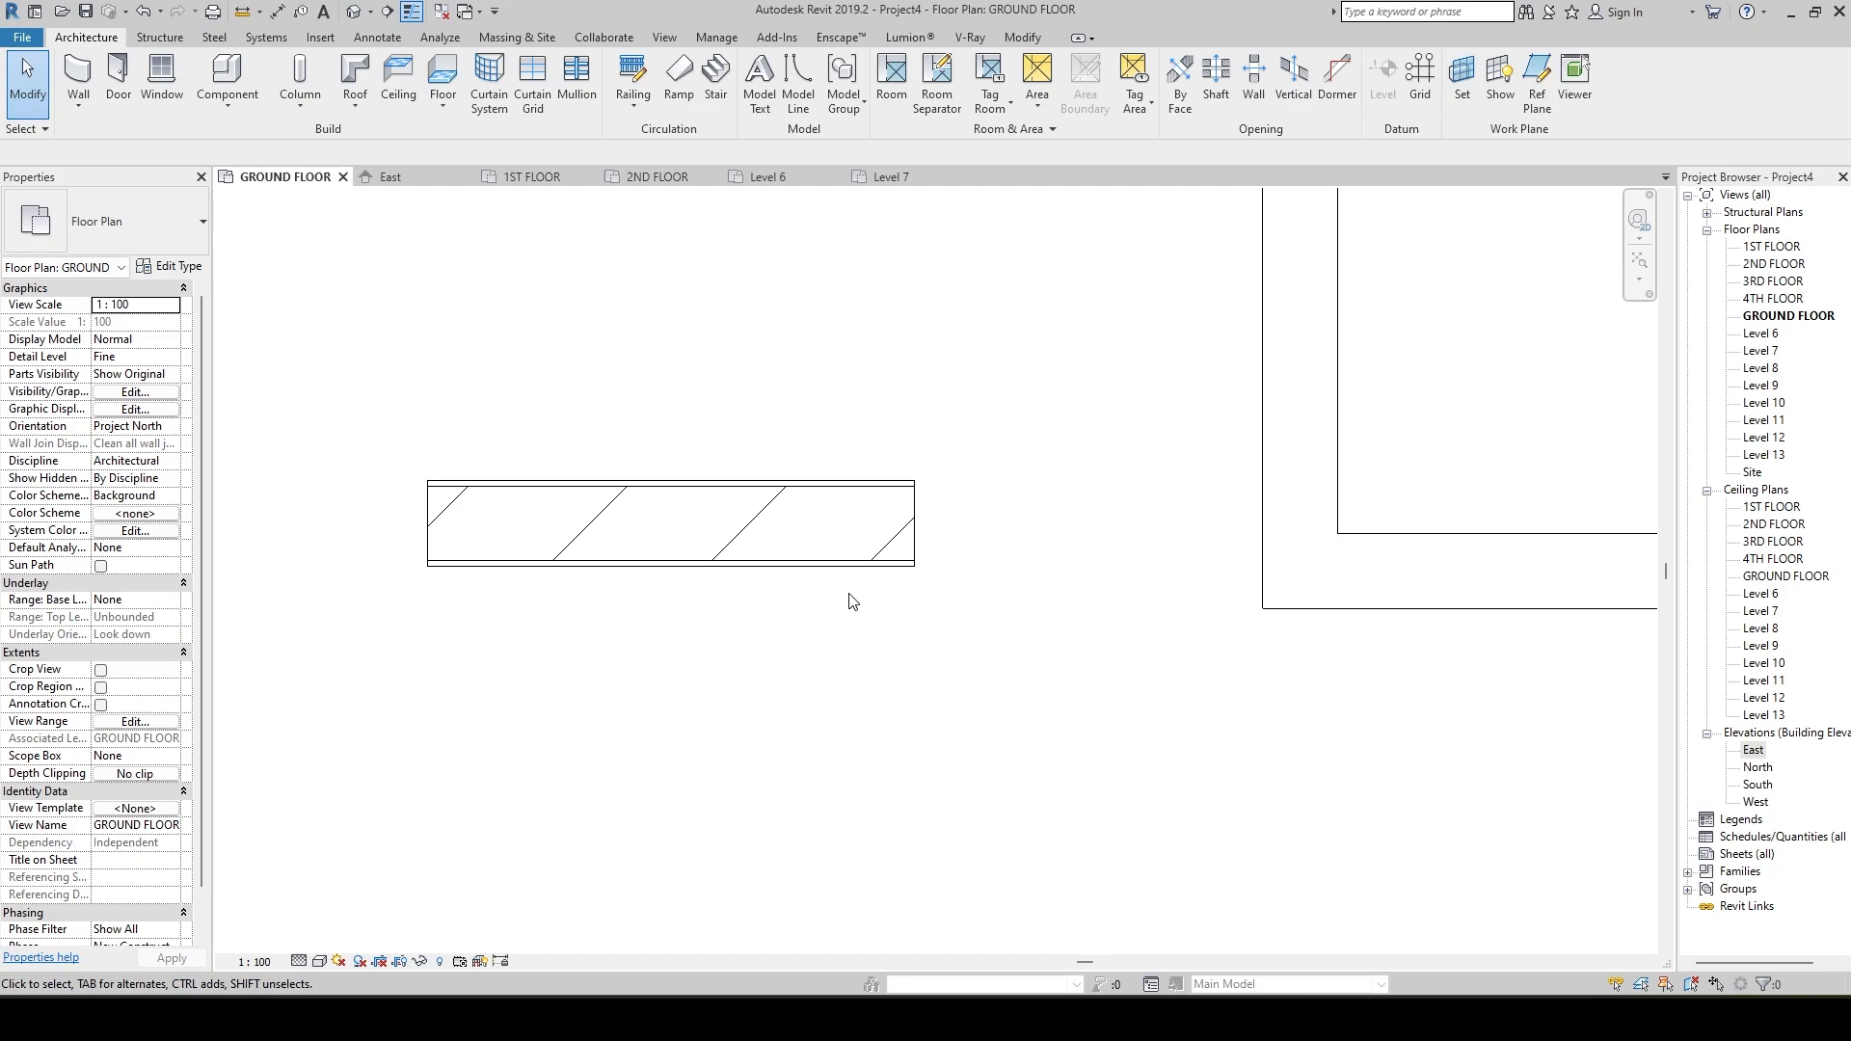
{"action": "scroll", "coordinate": [819, 649], "scroll_direction": "down", "scroll_amount": 4}
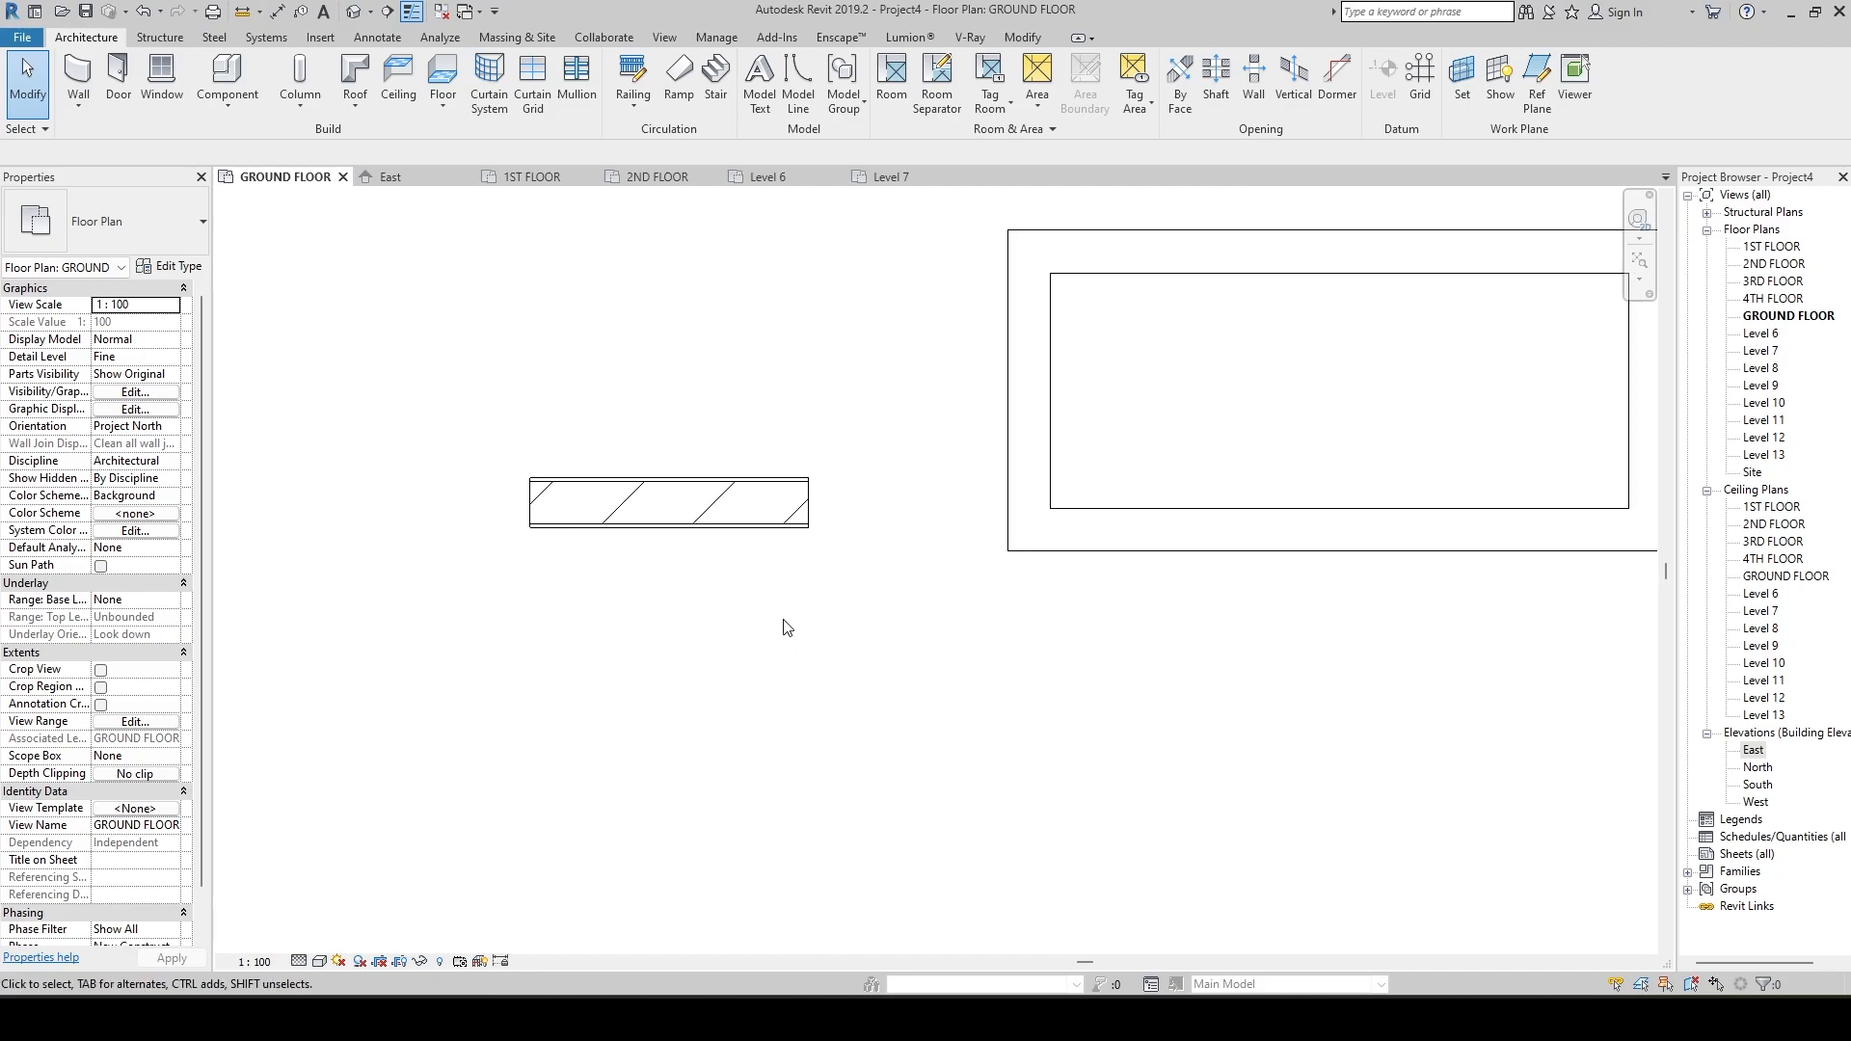
{"action": "scroll", "coordinate": [787, 628], "scroll_direction": "down", "scroll_amount": 5}
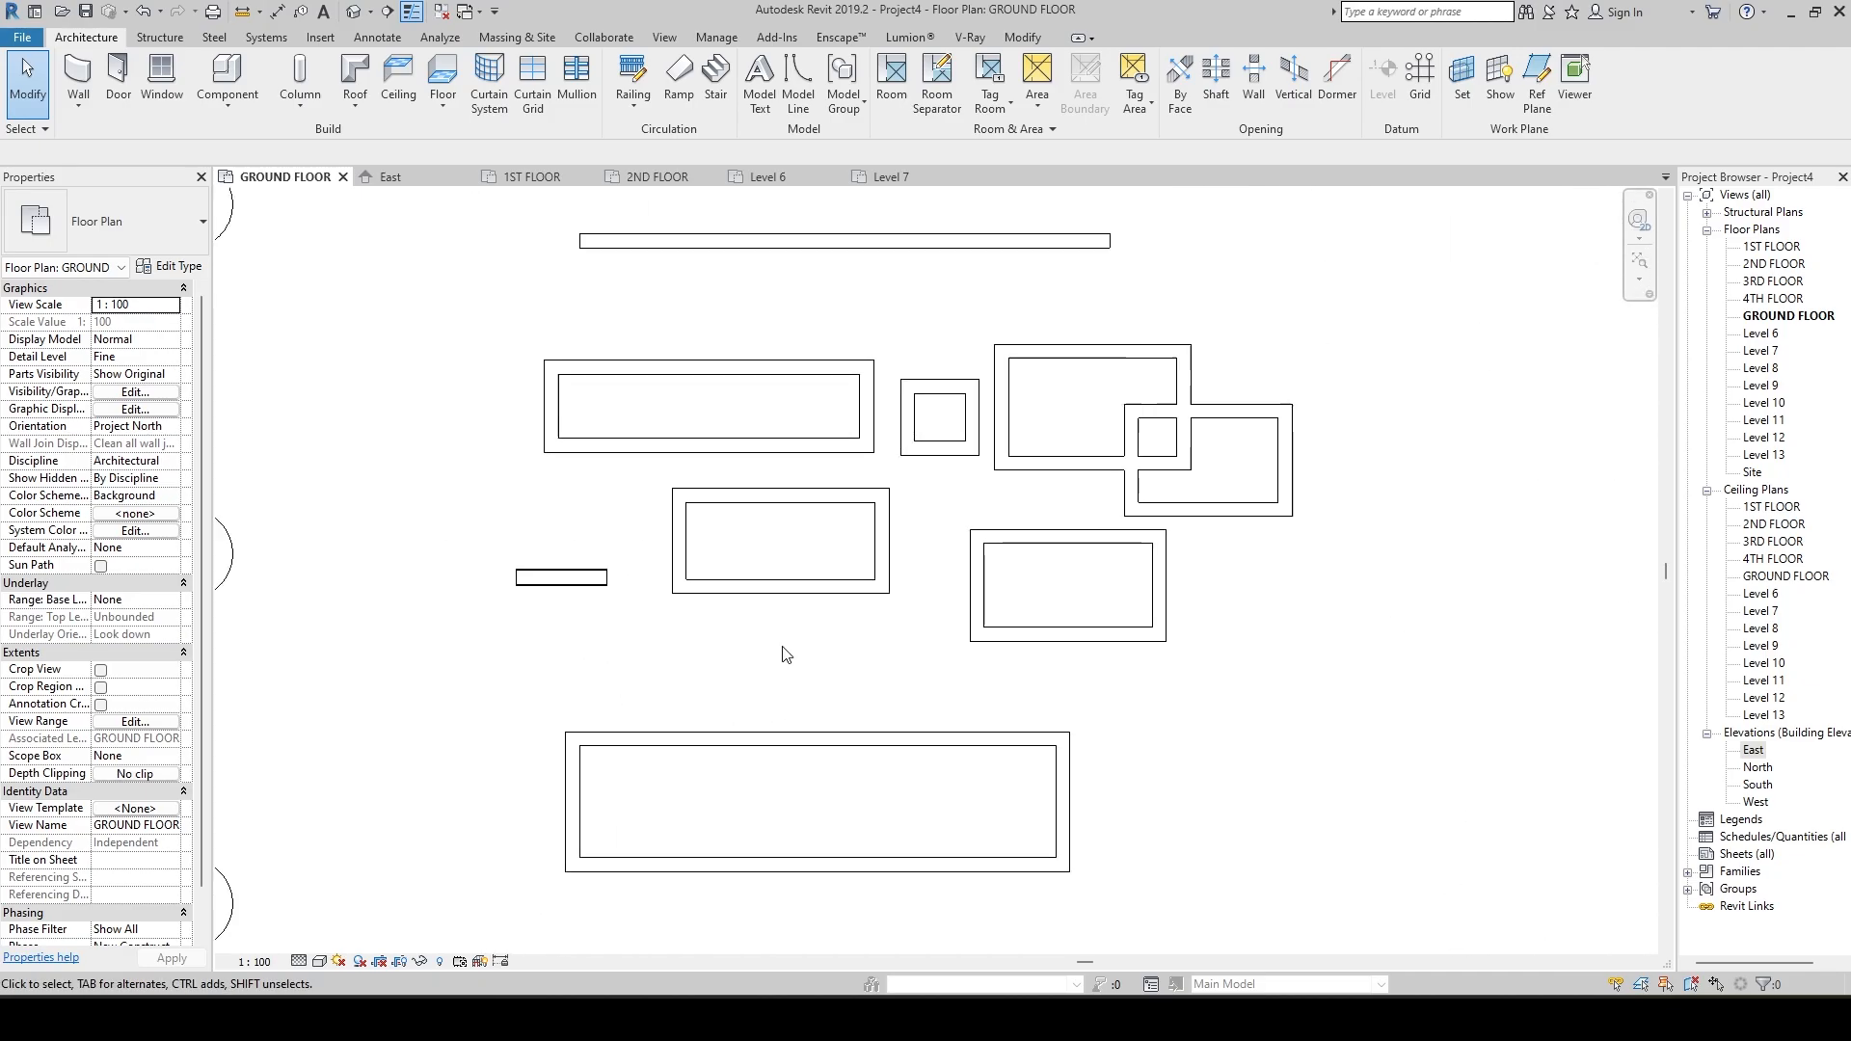
{"action": "scroll", "coordinate": [924, 841], "scroll_direction": "up", "scroll_amount": 3}
{"action": "scroll", "coordinate": [627, 588], "scroll_direction": "down", "scroll_amount": 2}
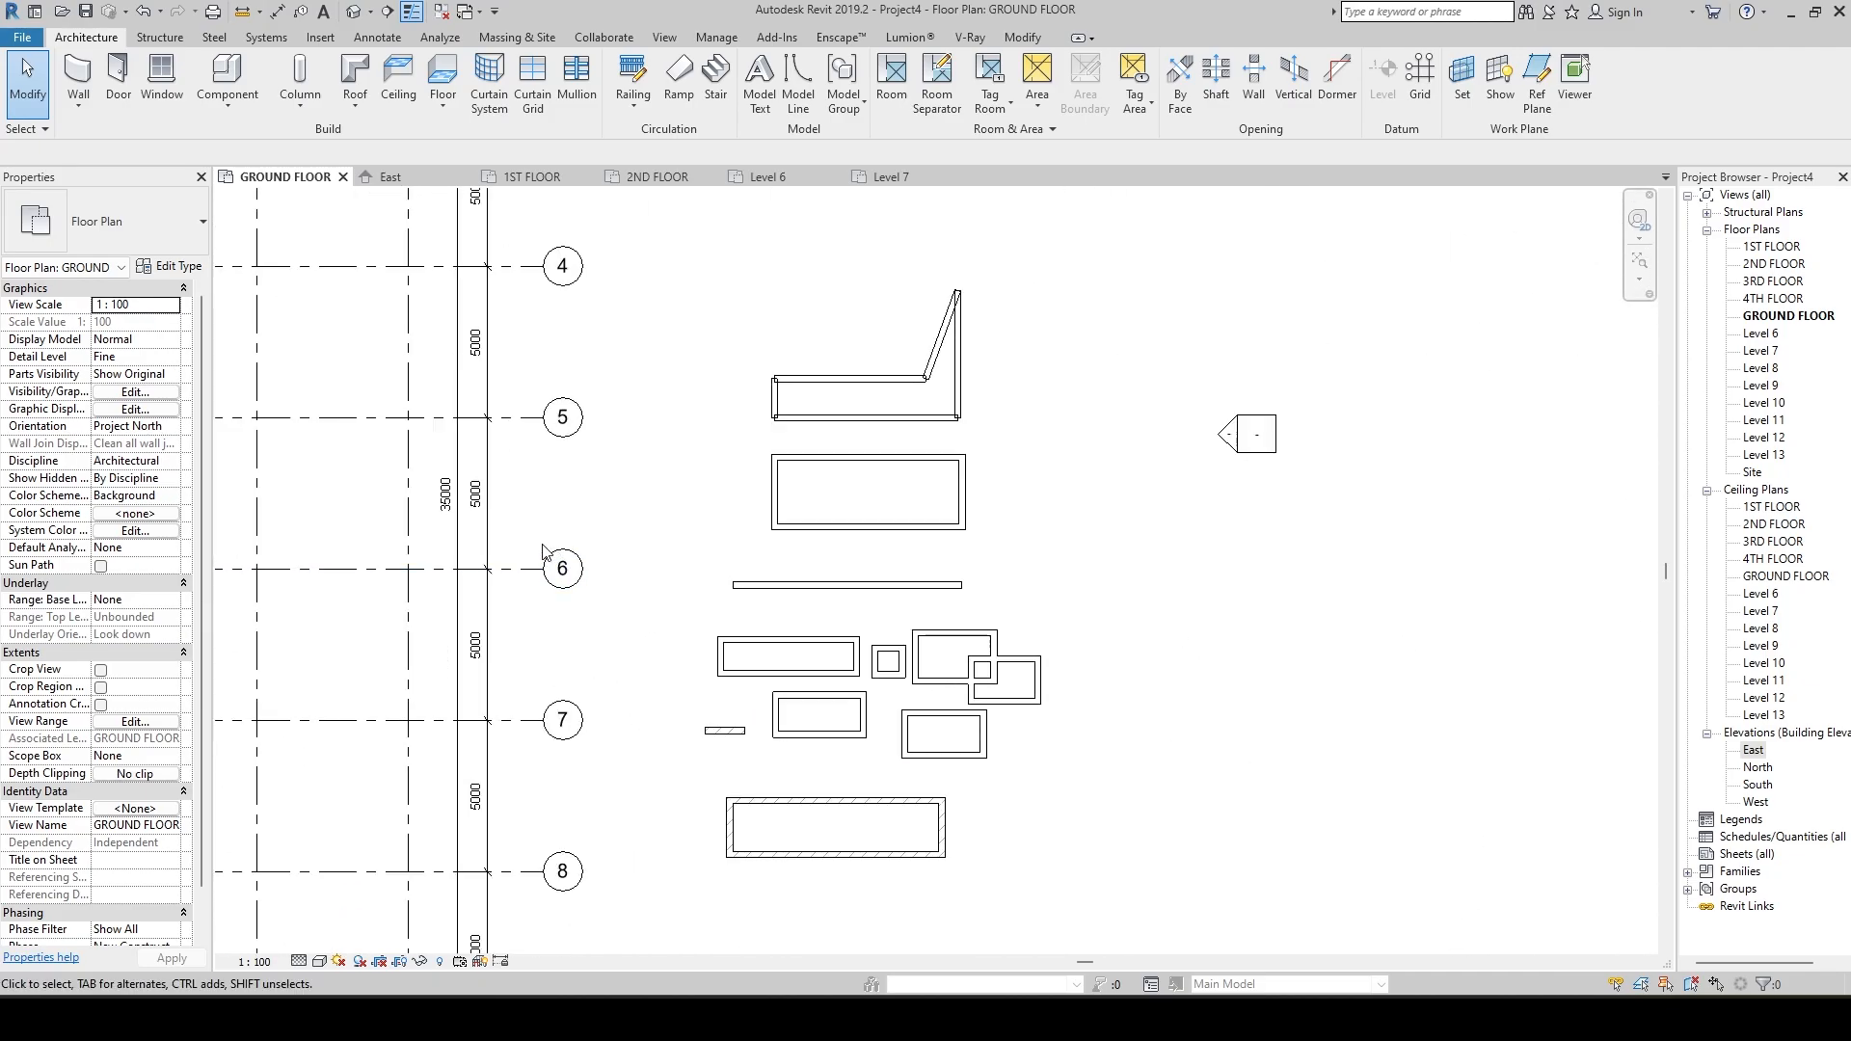
Draw a horizontal 200 MM WALL WITH PLASTER wall about 9200 mm long beside grid line 2, outside the column grid, and end wall placement.
{"action": "scroll", "coordinate": [1050, 578], "scroll_direction": "down", "scroll_amount": 4}
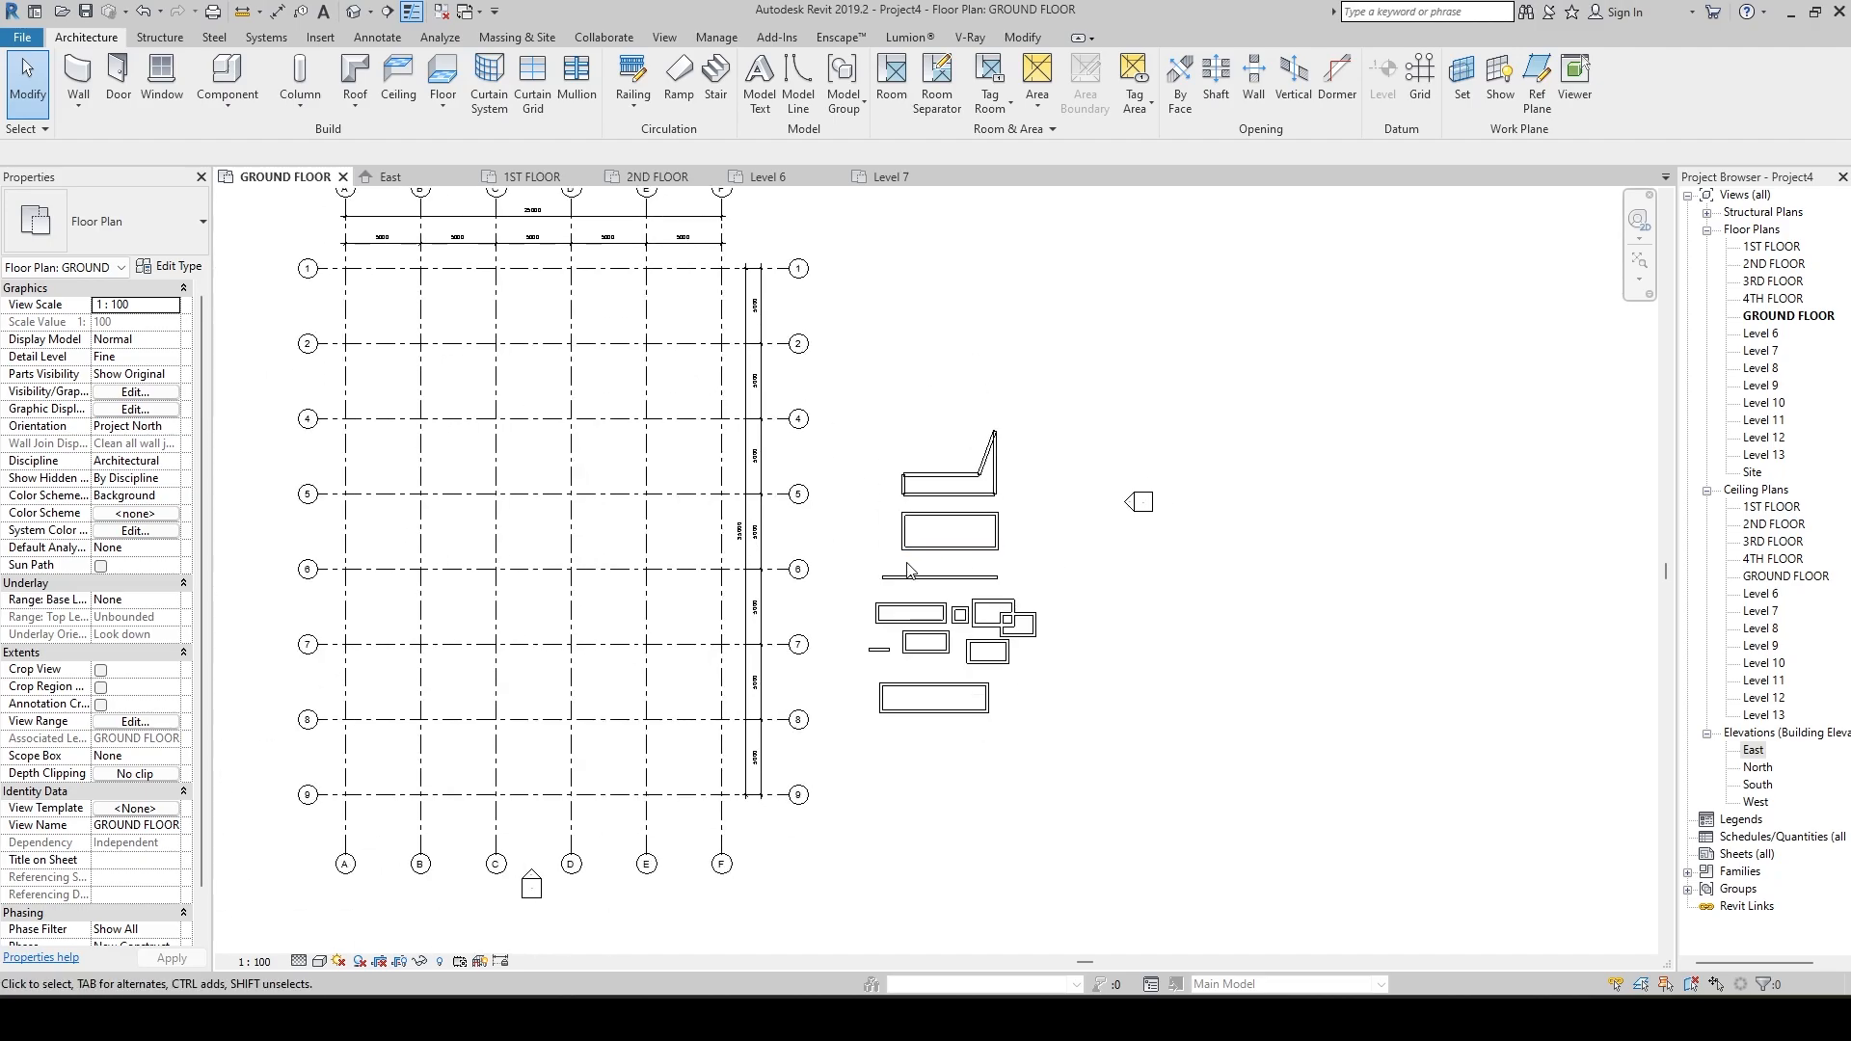
{"action": "scroll", "coordinate": [834, 429], "scroll_direction": "up", "scroll_amount": 4}
{"action": "scroll", "coordinate": [835, 429], "scroll_direction": "up", "scroll_amount": 1}
{"action": "middle_click_drag", "start_coordinate": [831, 451], "coordinate": [826, 606]}
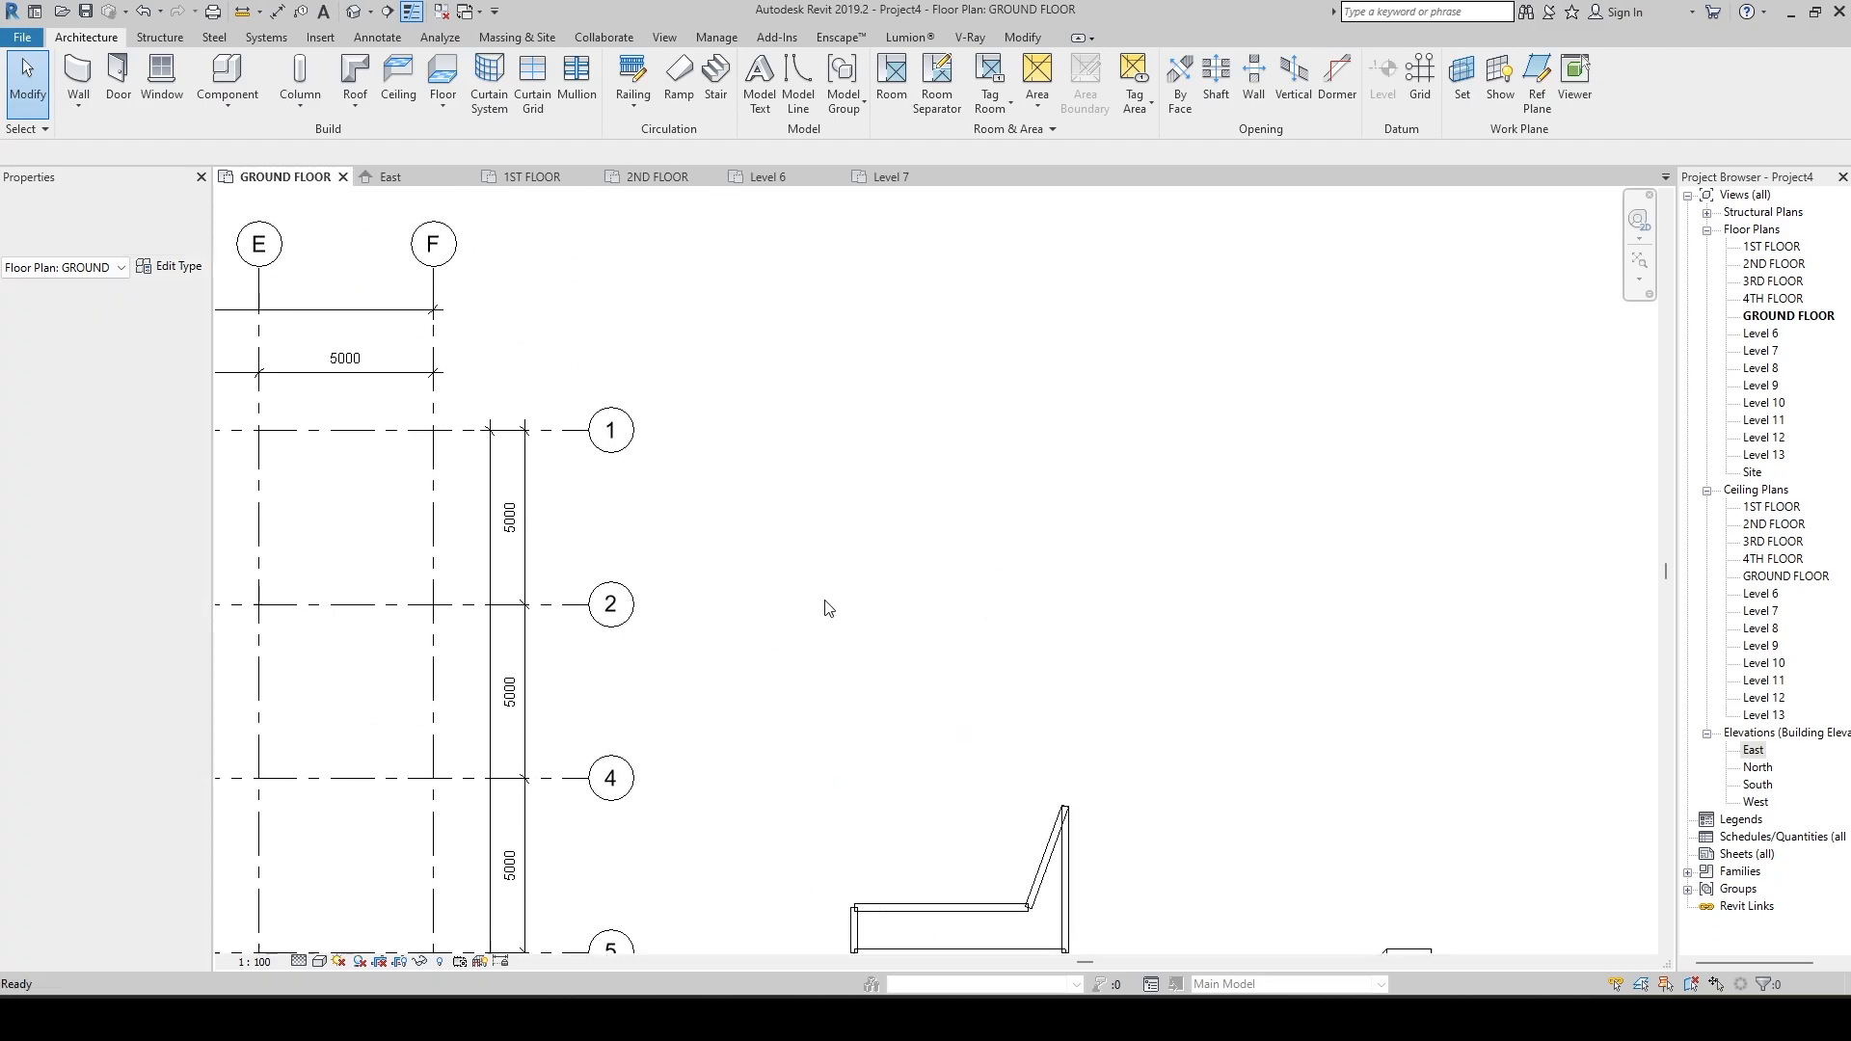
{"action": "key", "text": "w"}
{"action": "key", "text": "a"}
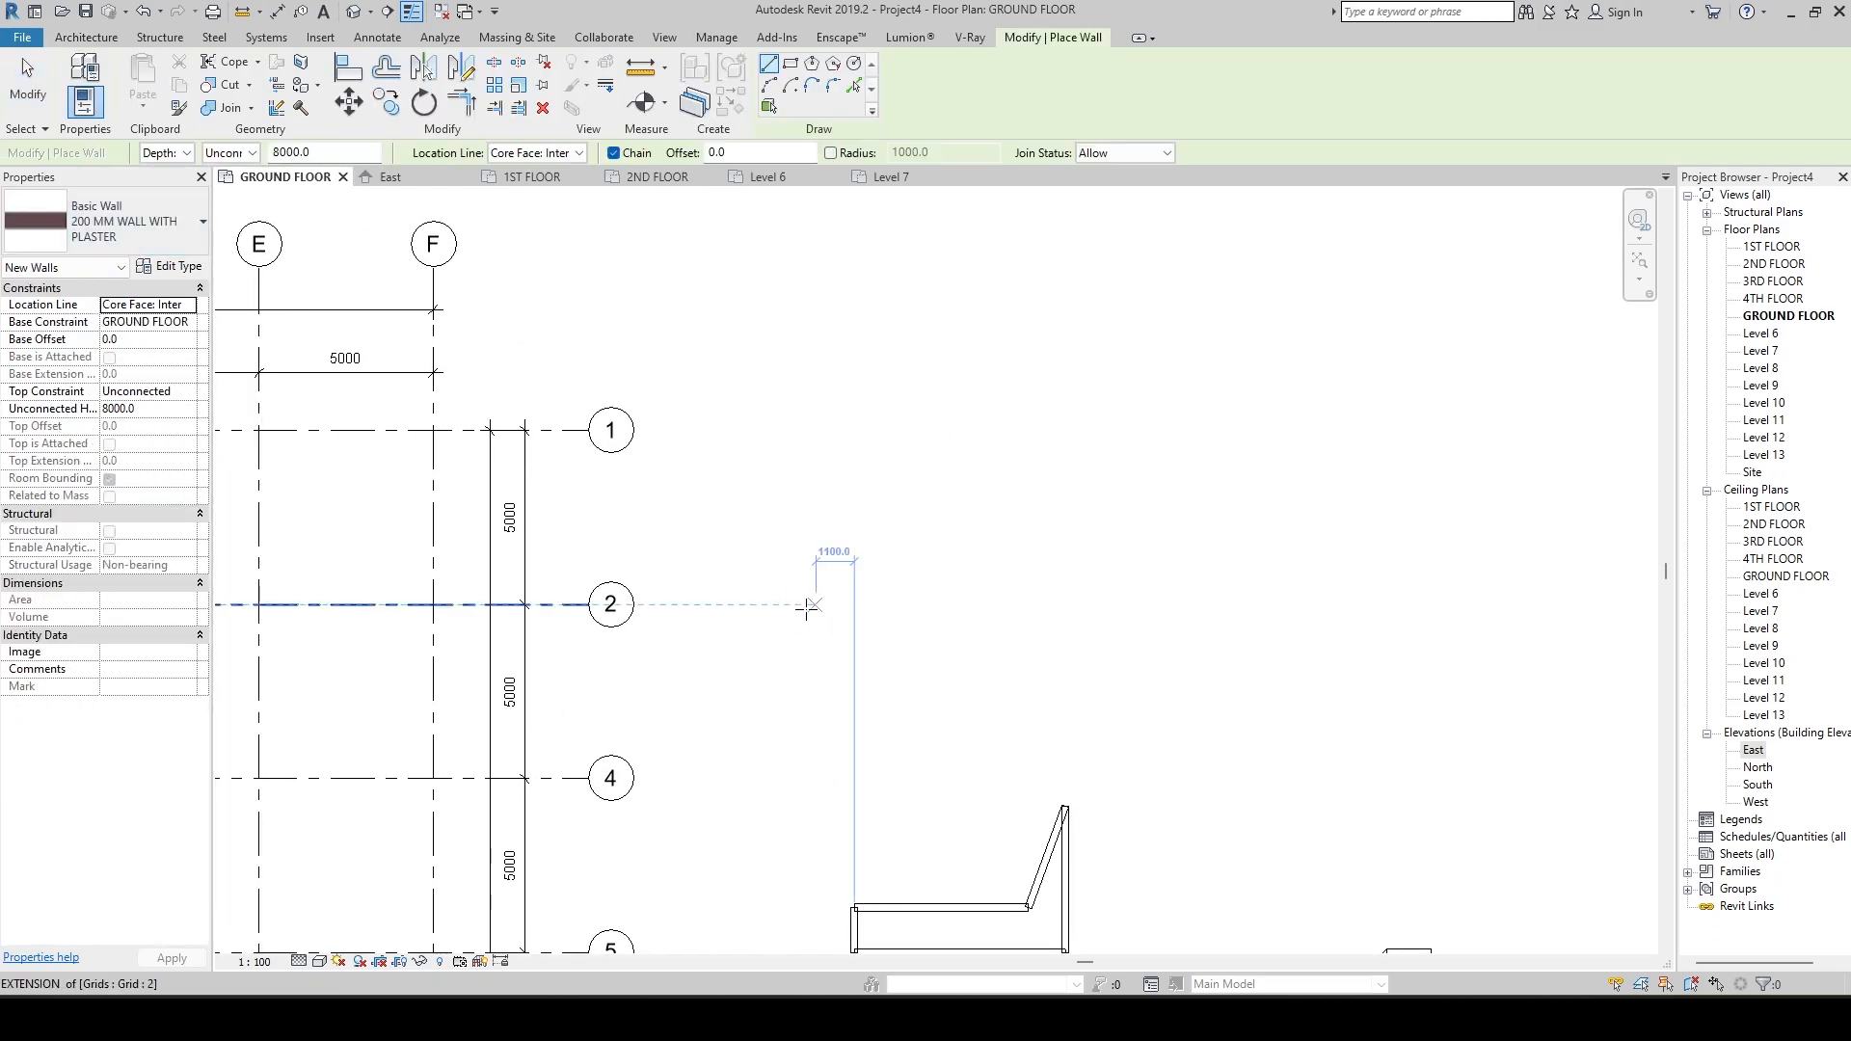
{"action": "left_click", "coordinate": [792, 600]}
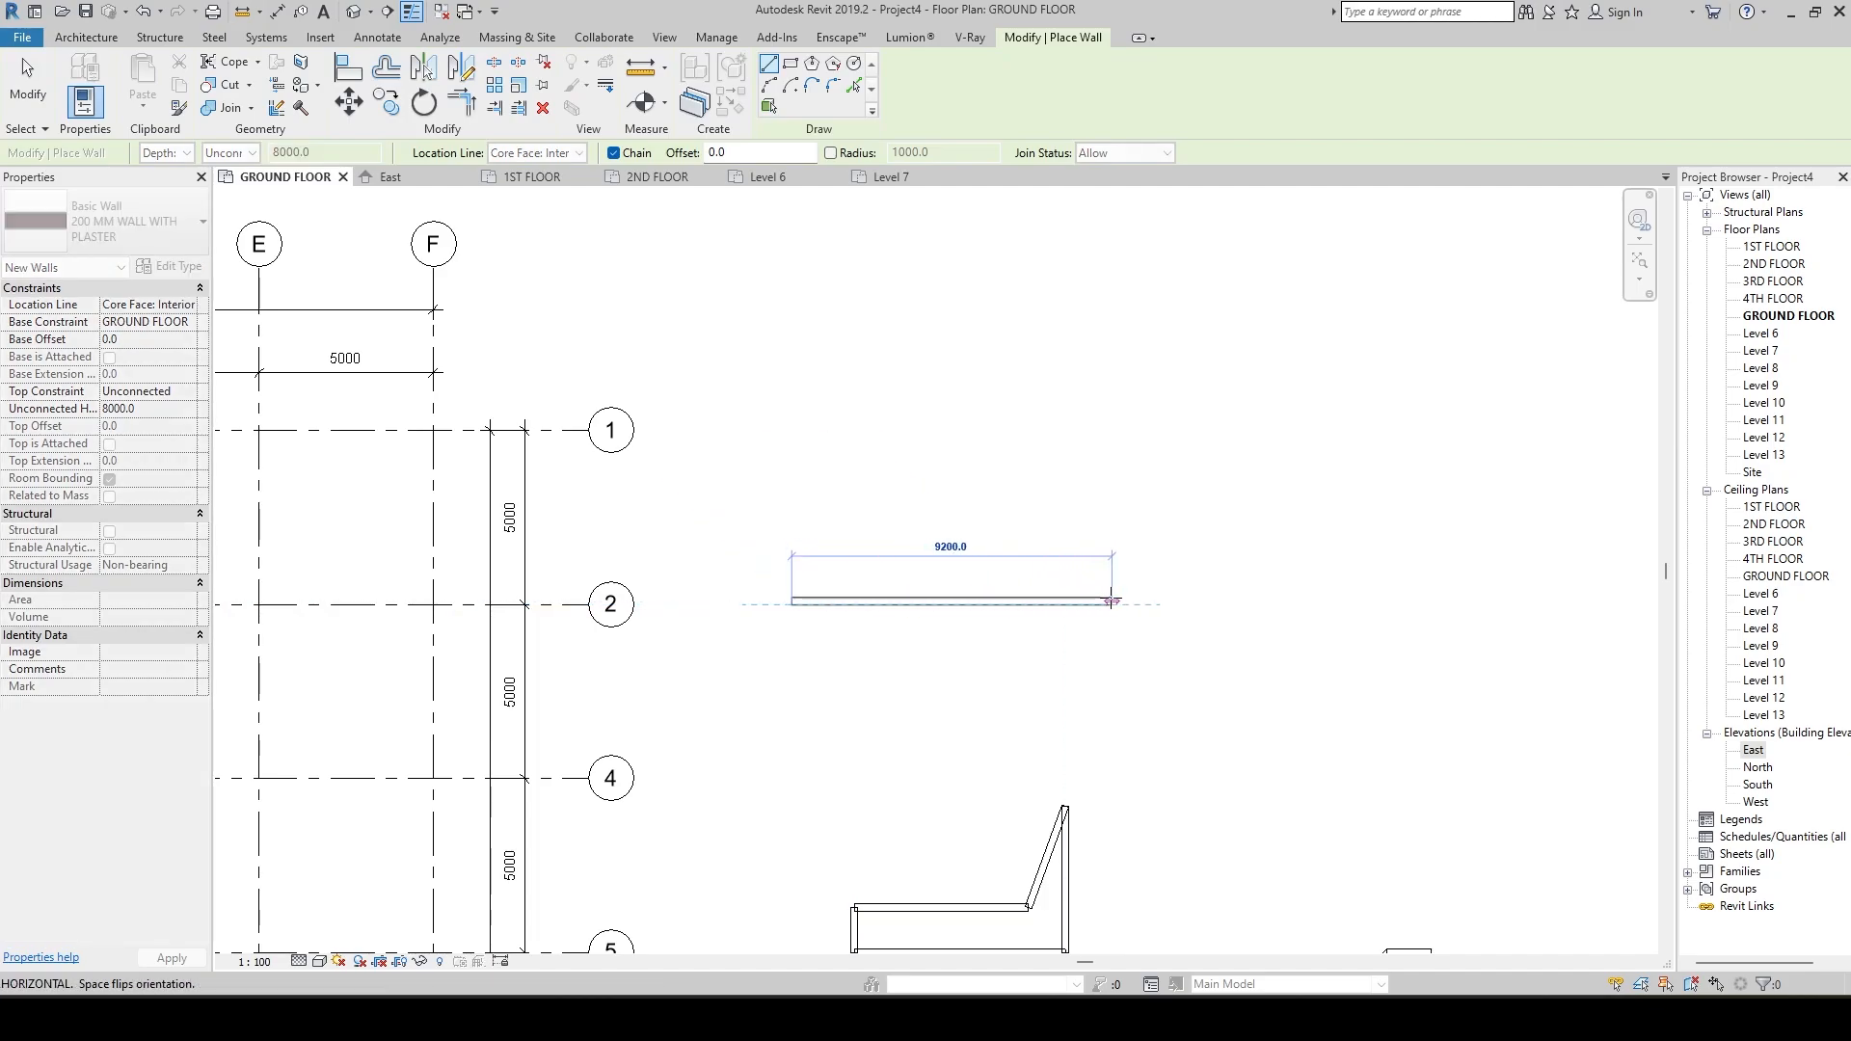
{"action": "left_click", "coordinate": [1111, 601]}
{"action": "key", "text": "Escape"}
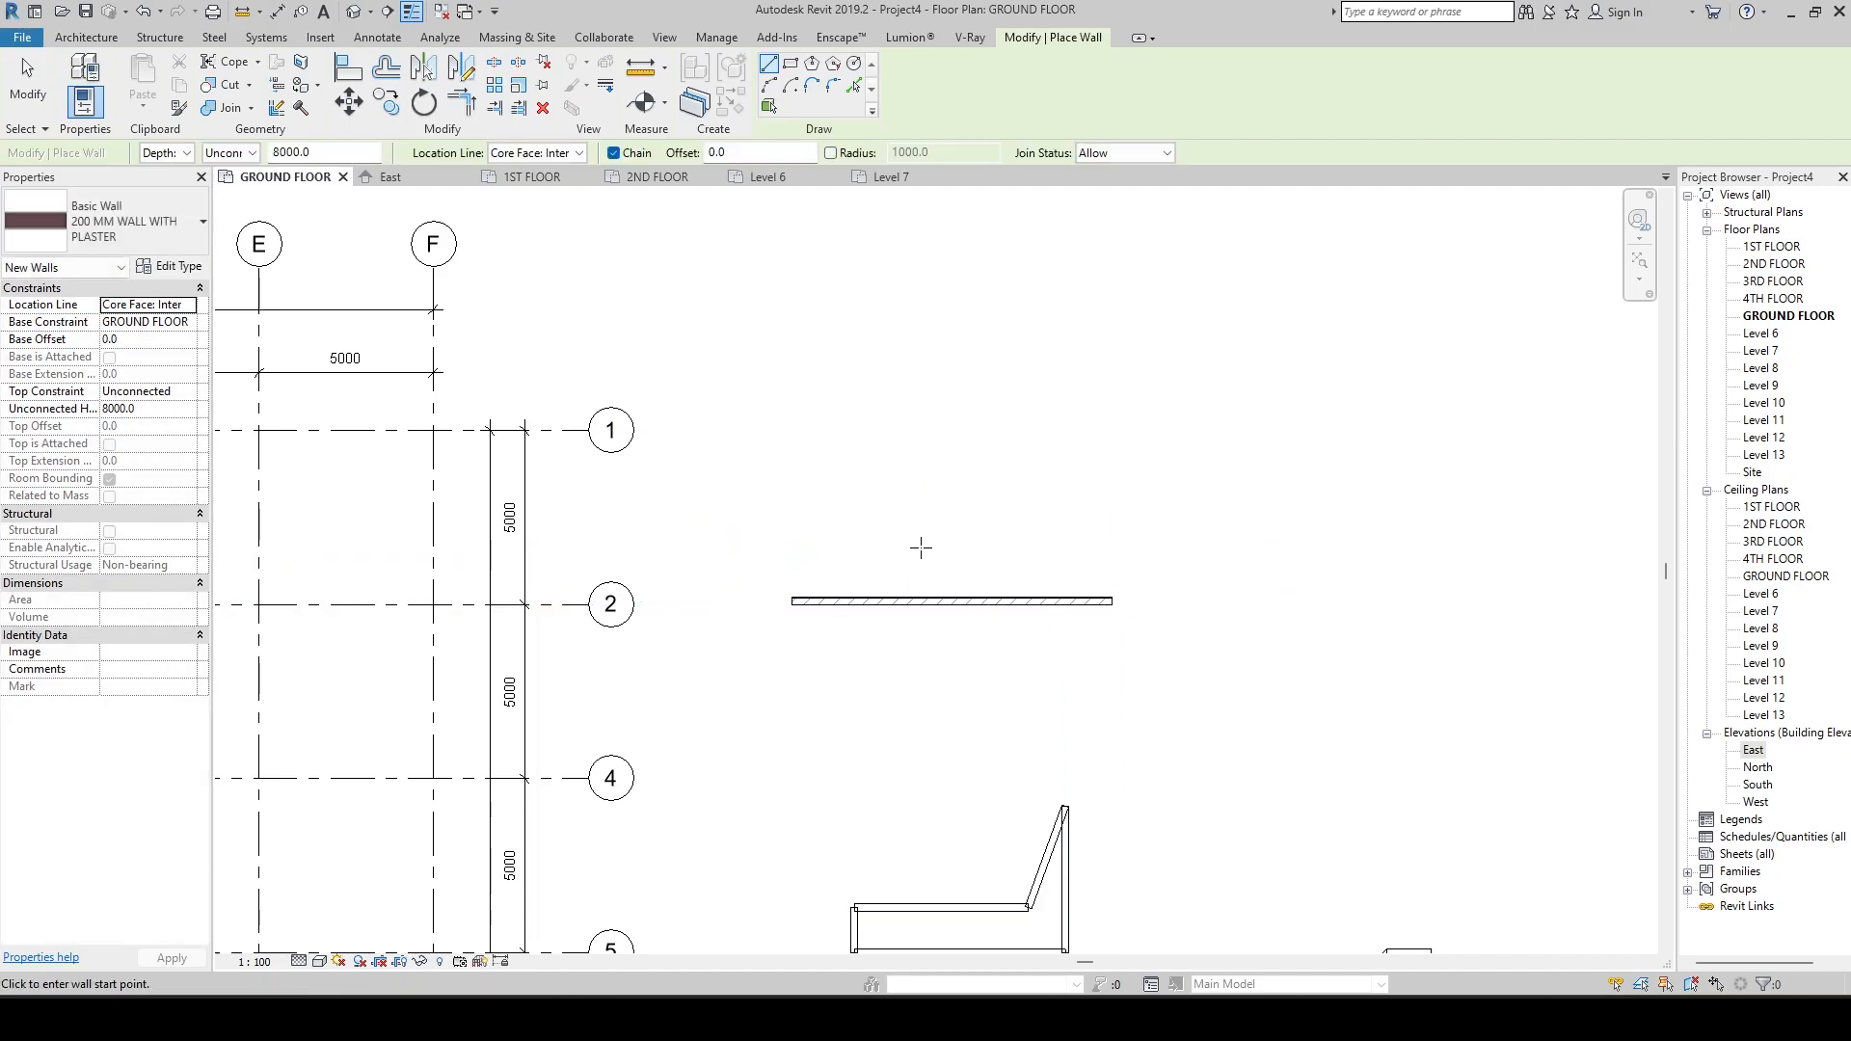
{"action": "scroll", "coordinate": [920, 547], "scroll_direction": "up", "scroll_amount": 3}
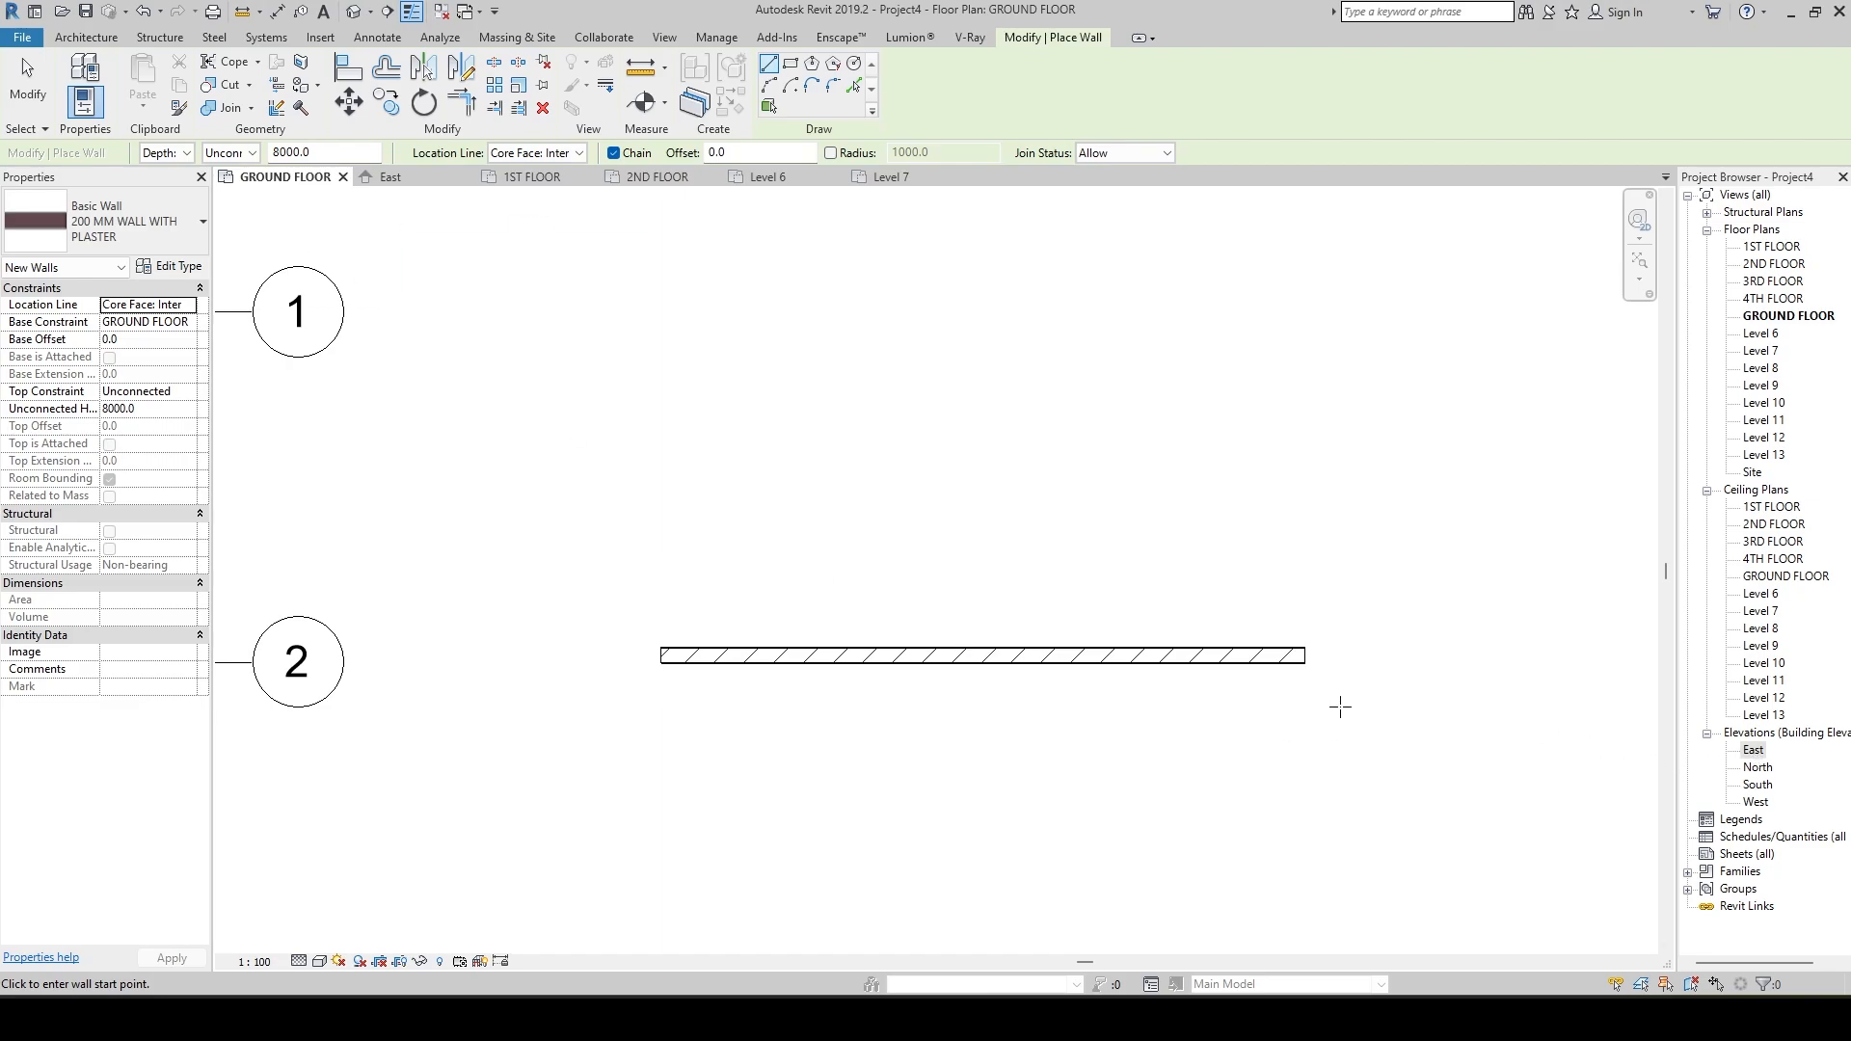
{"action": "key", "text": "Escape"}
{"action": "key", "text": "Escape"}
Select the new plastered wall and show it in the East elevation.
{"action": "left_click", "coordinate": [1241, 657]}
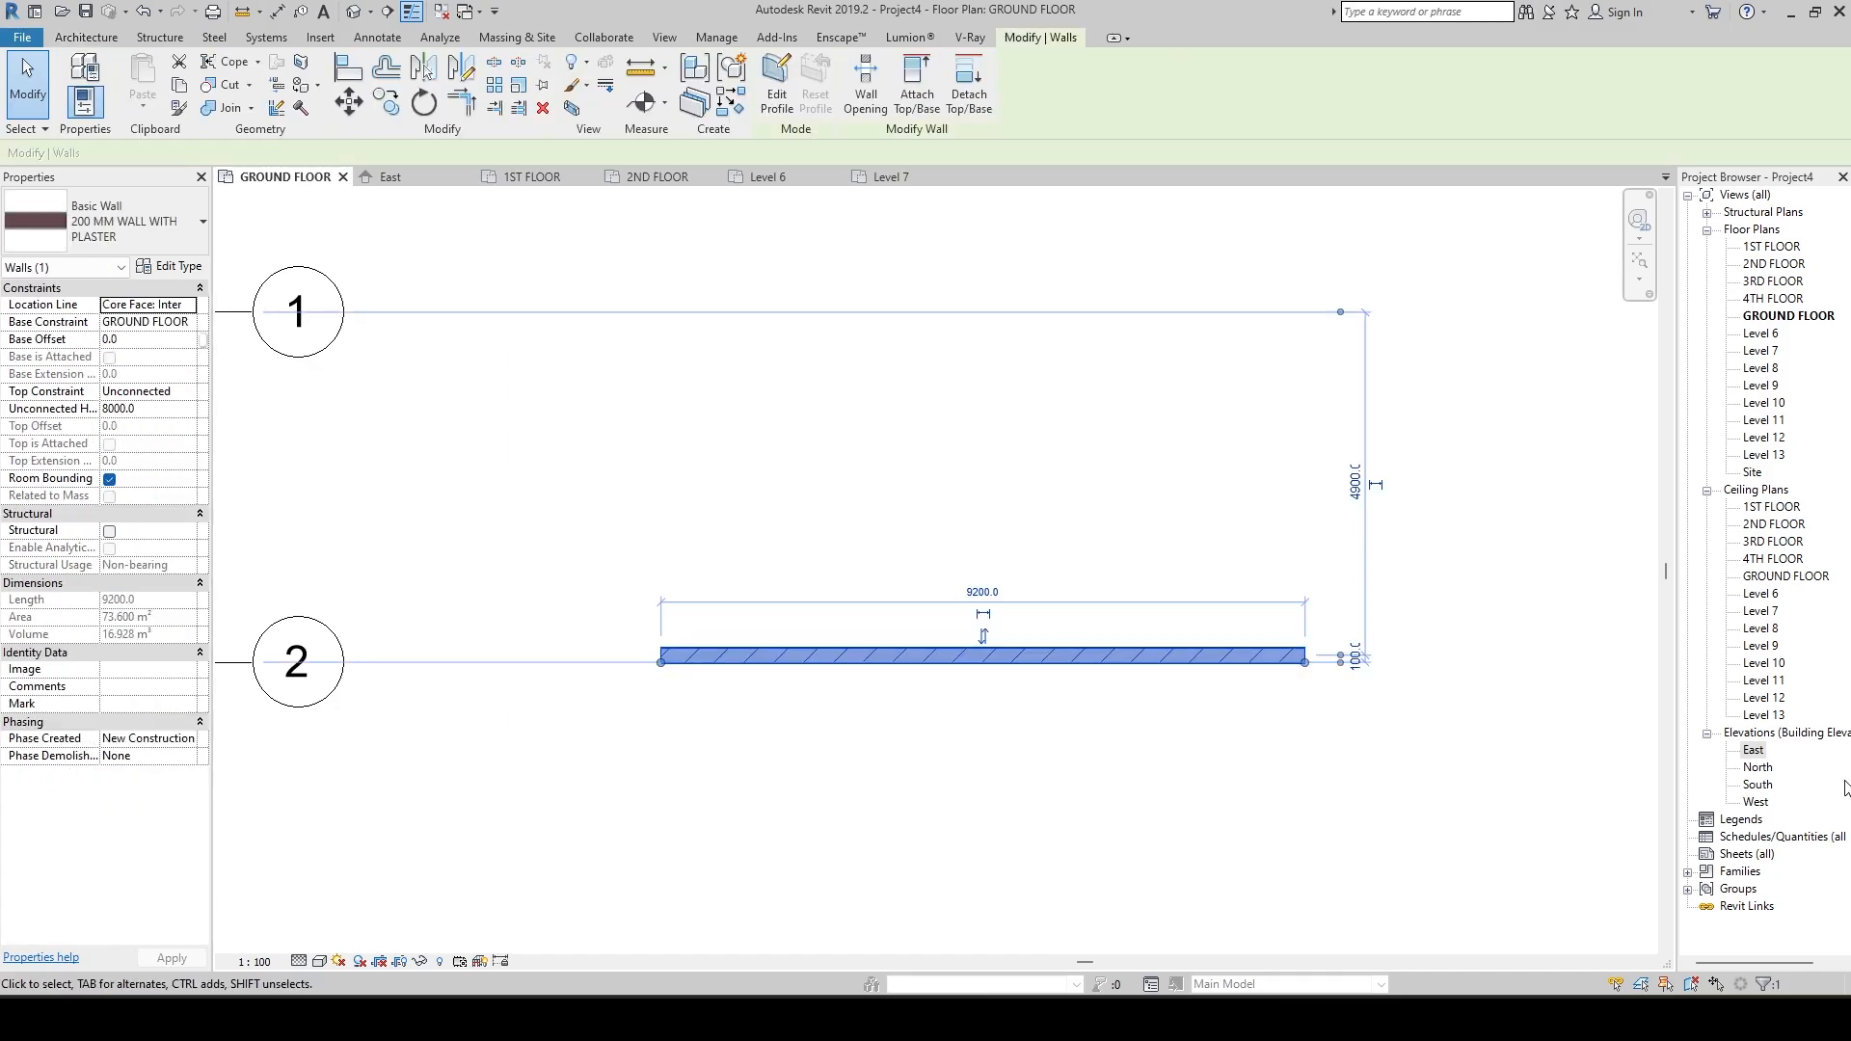
{"action": "double_click", "coordinate": [1753, 751]}
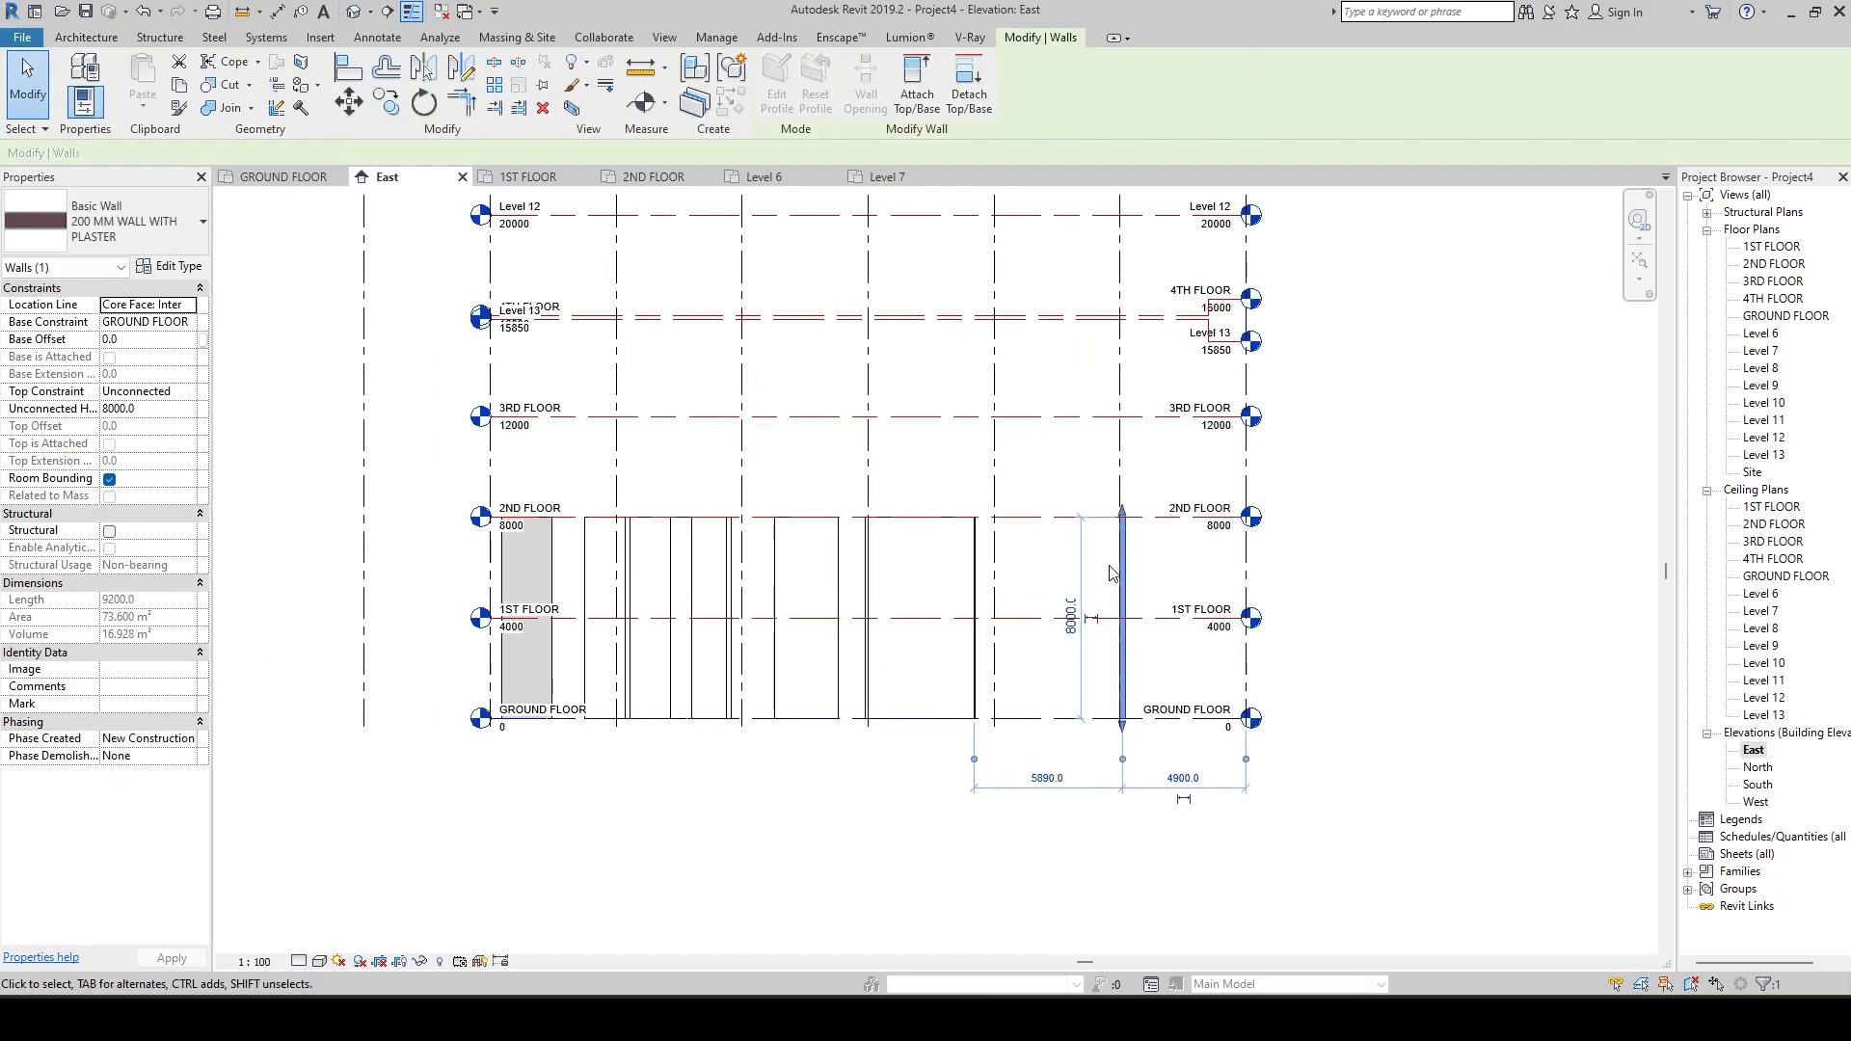
{"action": "scroll", "coordinate": [1109, 569], "scroll_direction": "up", "scroll_amount": 3}
{"action": "left_click", "coordinate": [1172, 539]}
{"action": "left_click", "coordinate": [1135, 553]}
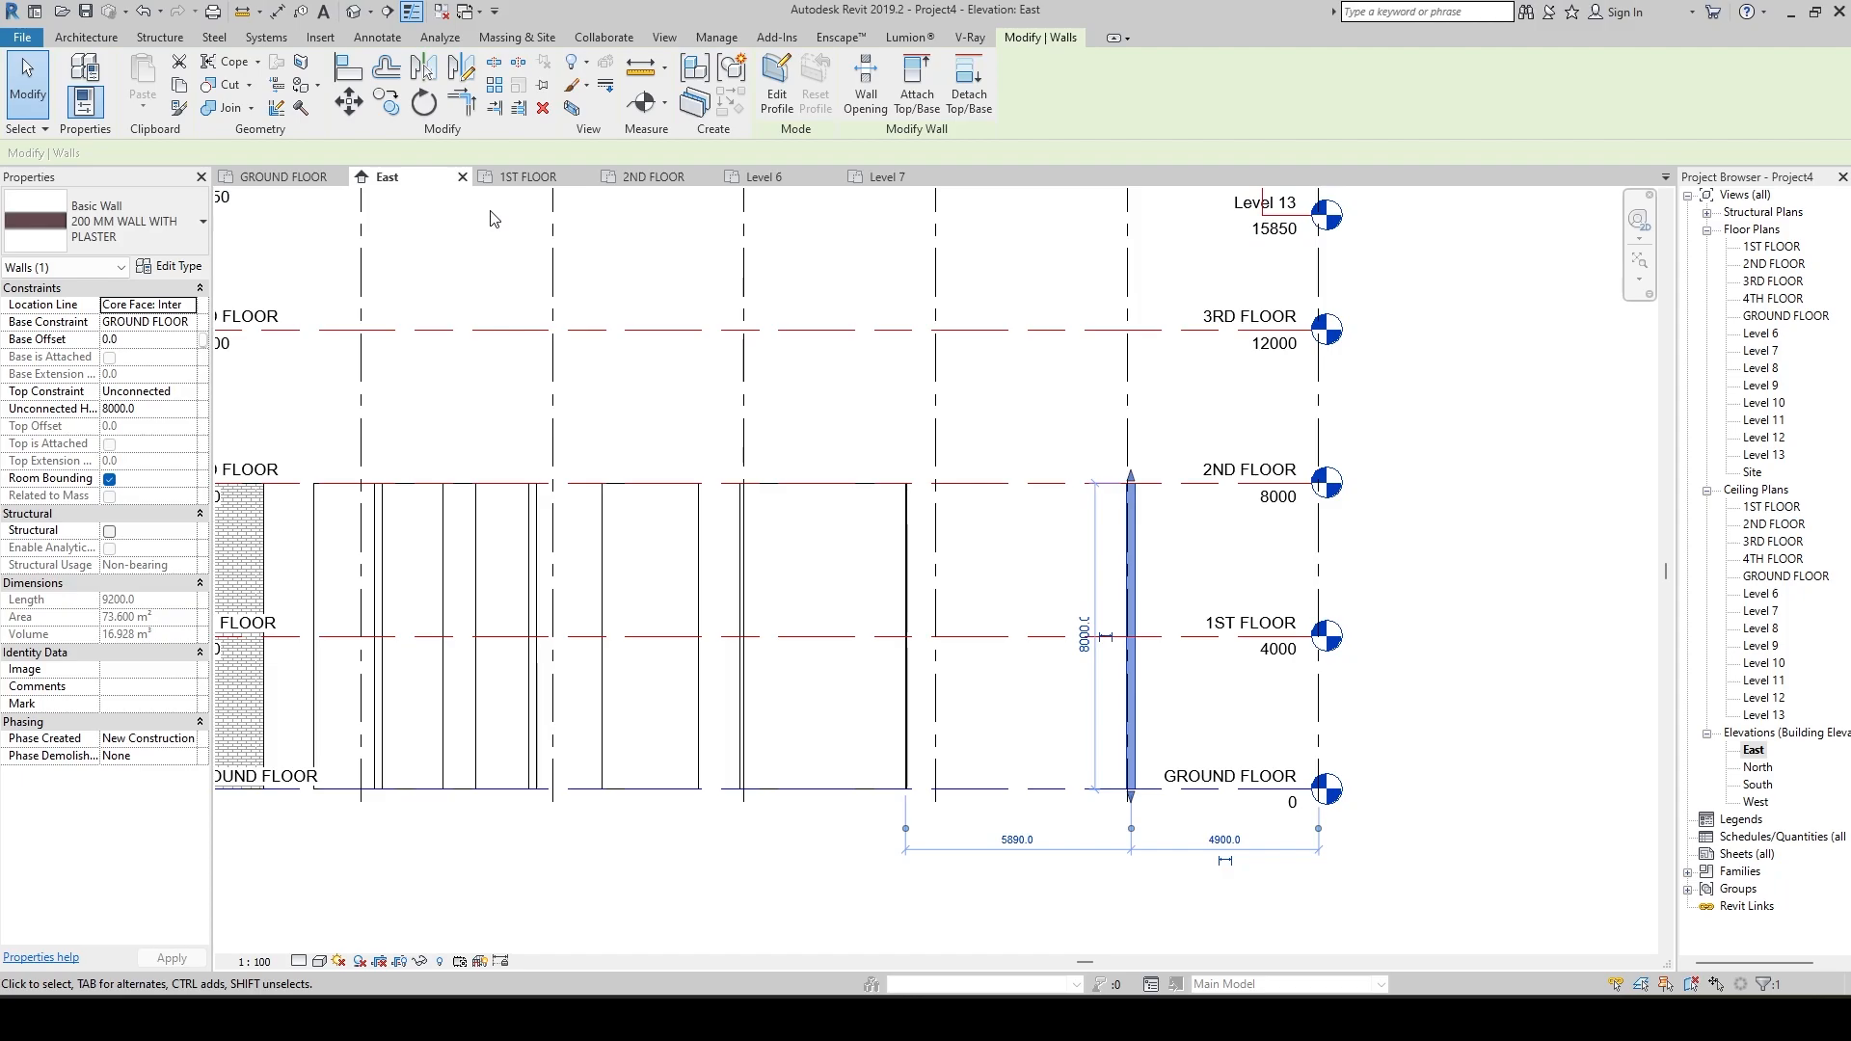
Choose Core Face: Interior as the selected wall's location line and deselect the wall.
{"action": "left_click", "coordinate": [191, 304]}
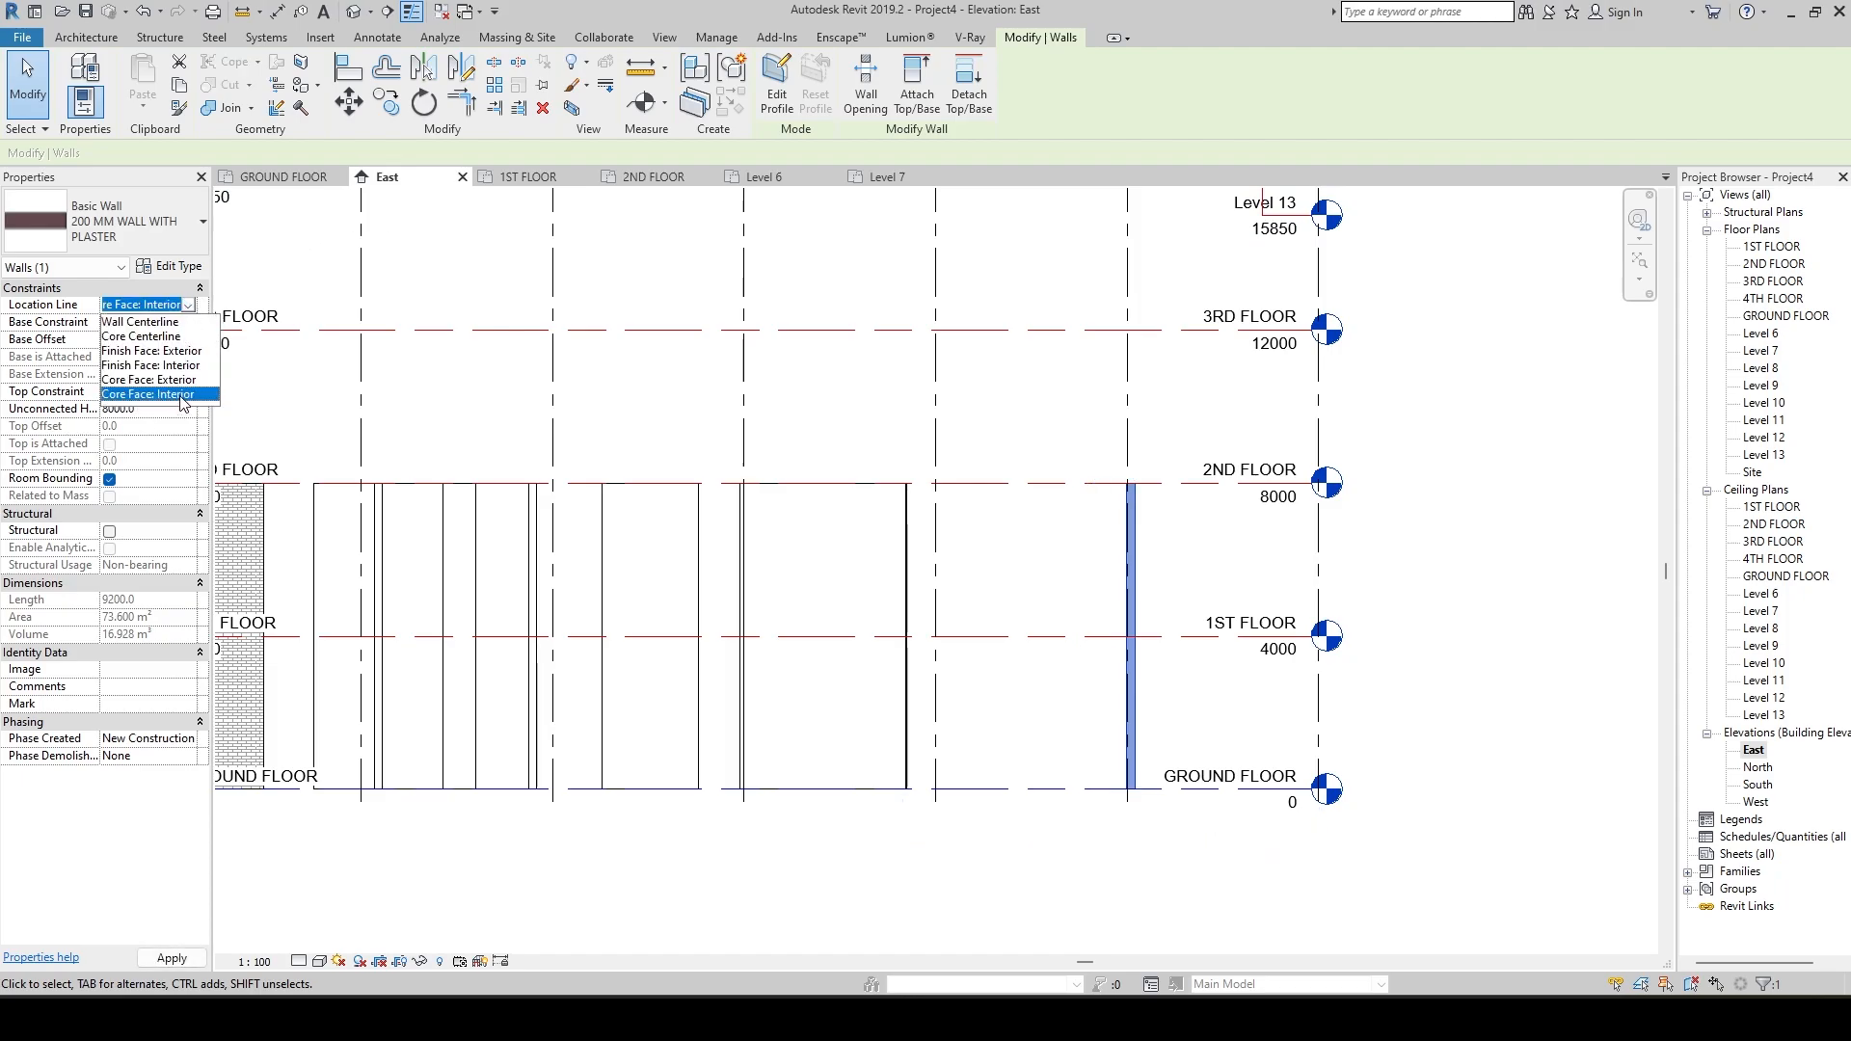
{"action": "left_click", "coordinate": [183, 394]}
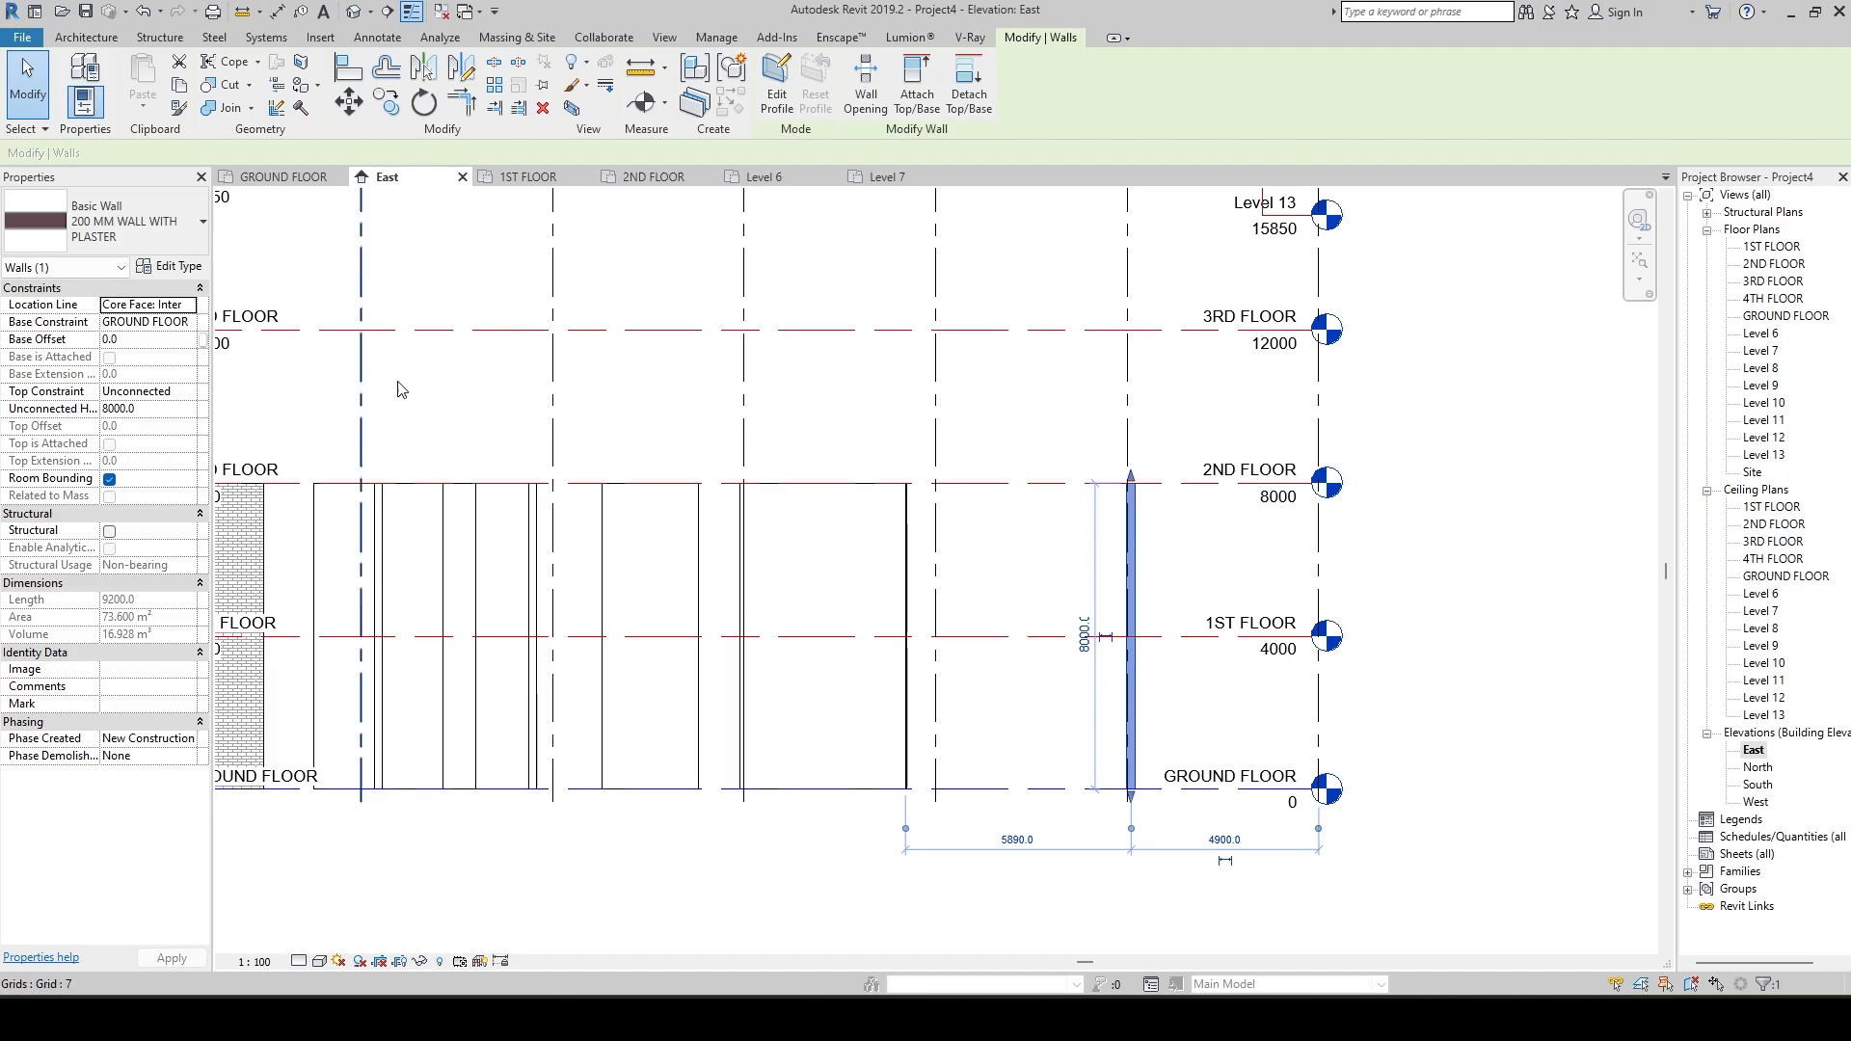
{"action": "left_click", "coordinate": [768, 539]}
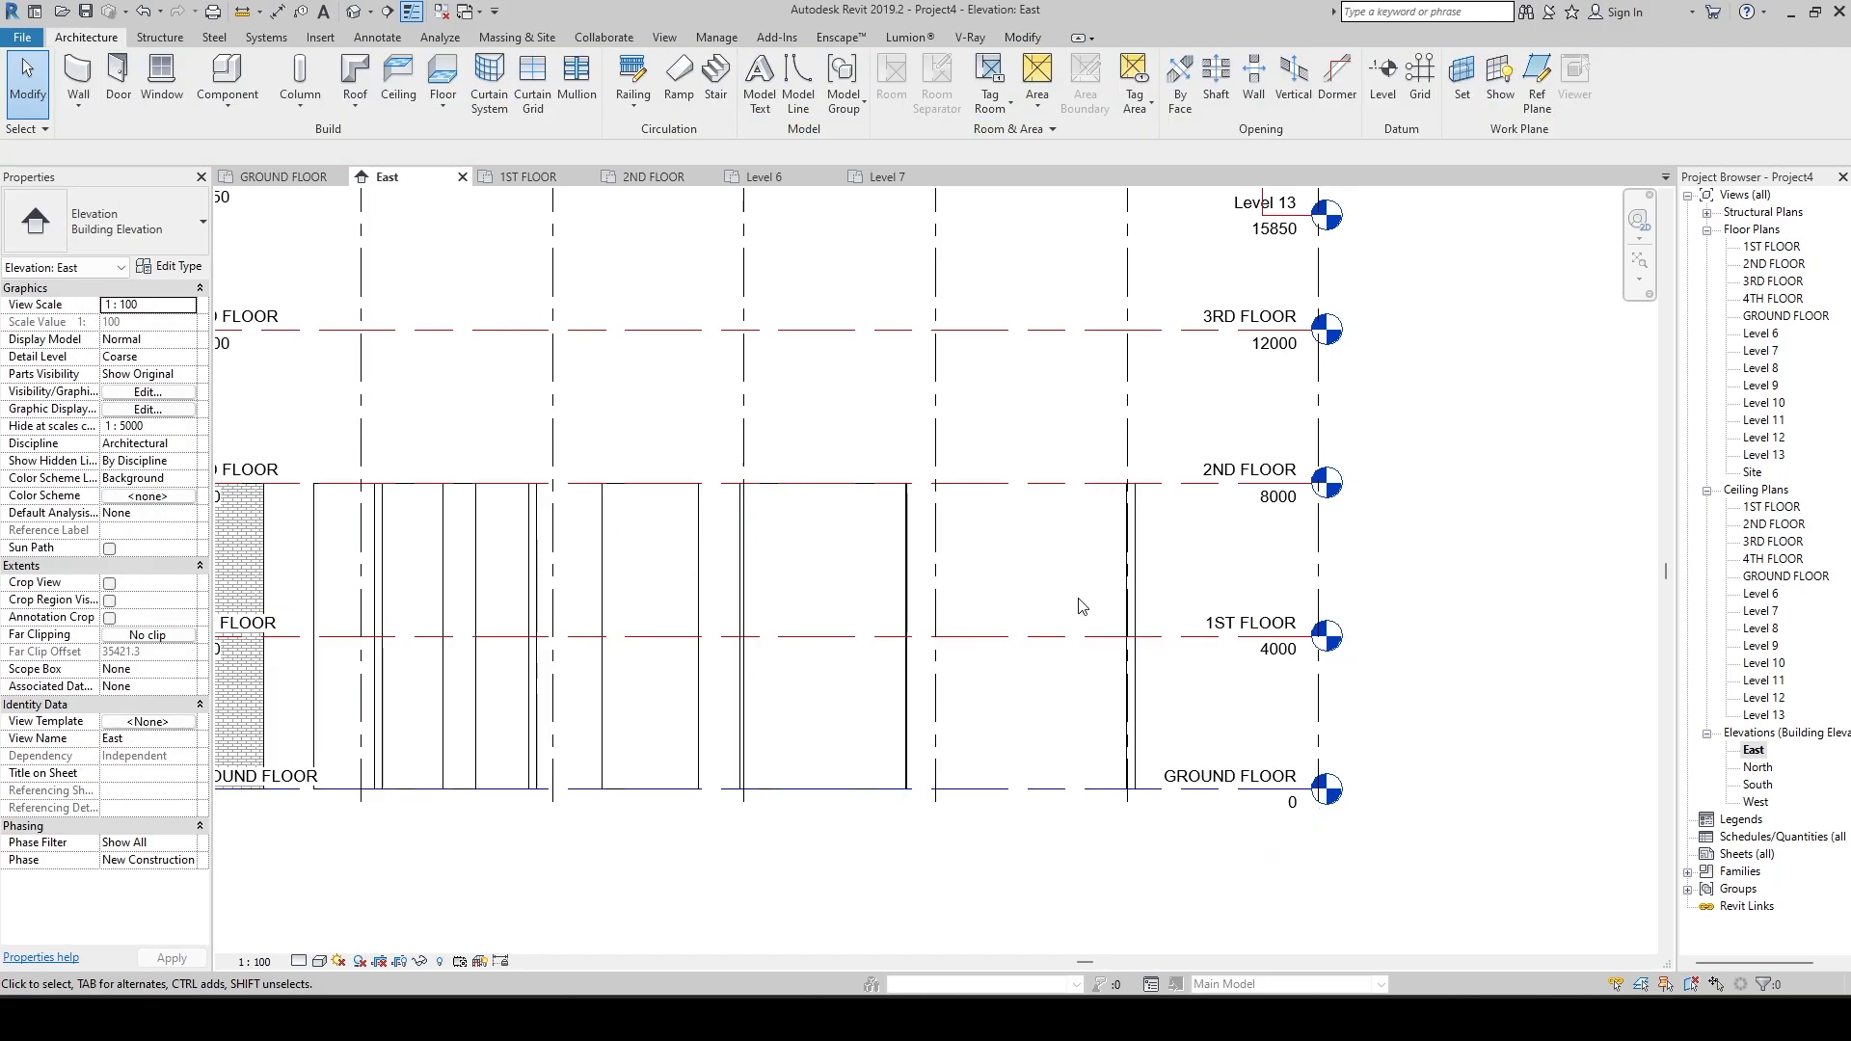
Give the plastered wall near the 2ND FLOOR and GROUND FLOOR level heads a base offset of 300 mm.
{"action": "left_click", "coordinate": [1133, 658]}
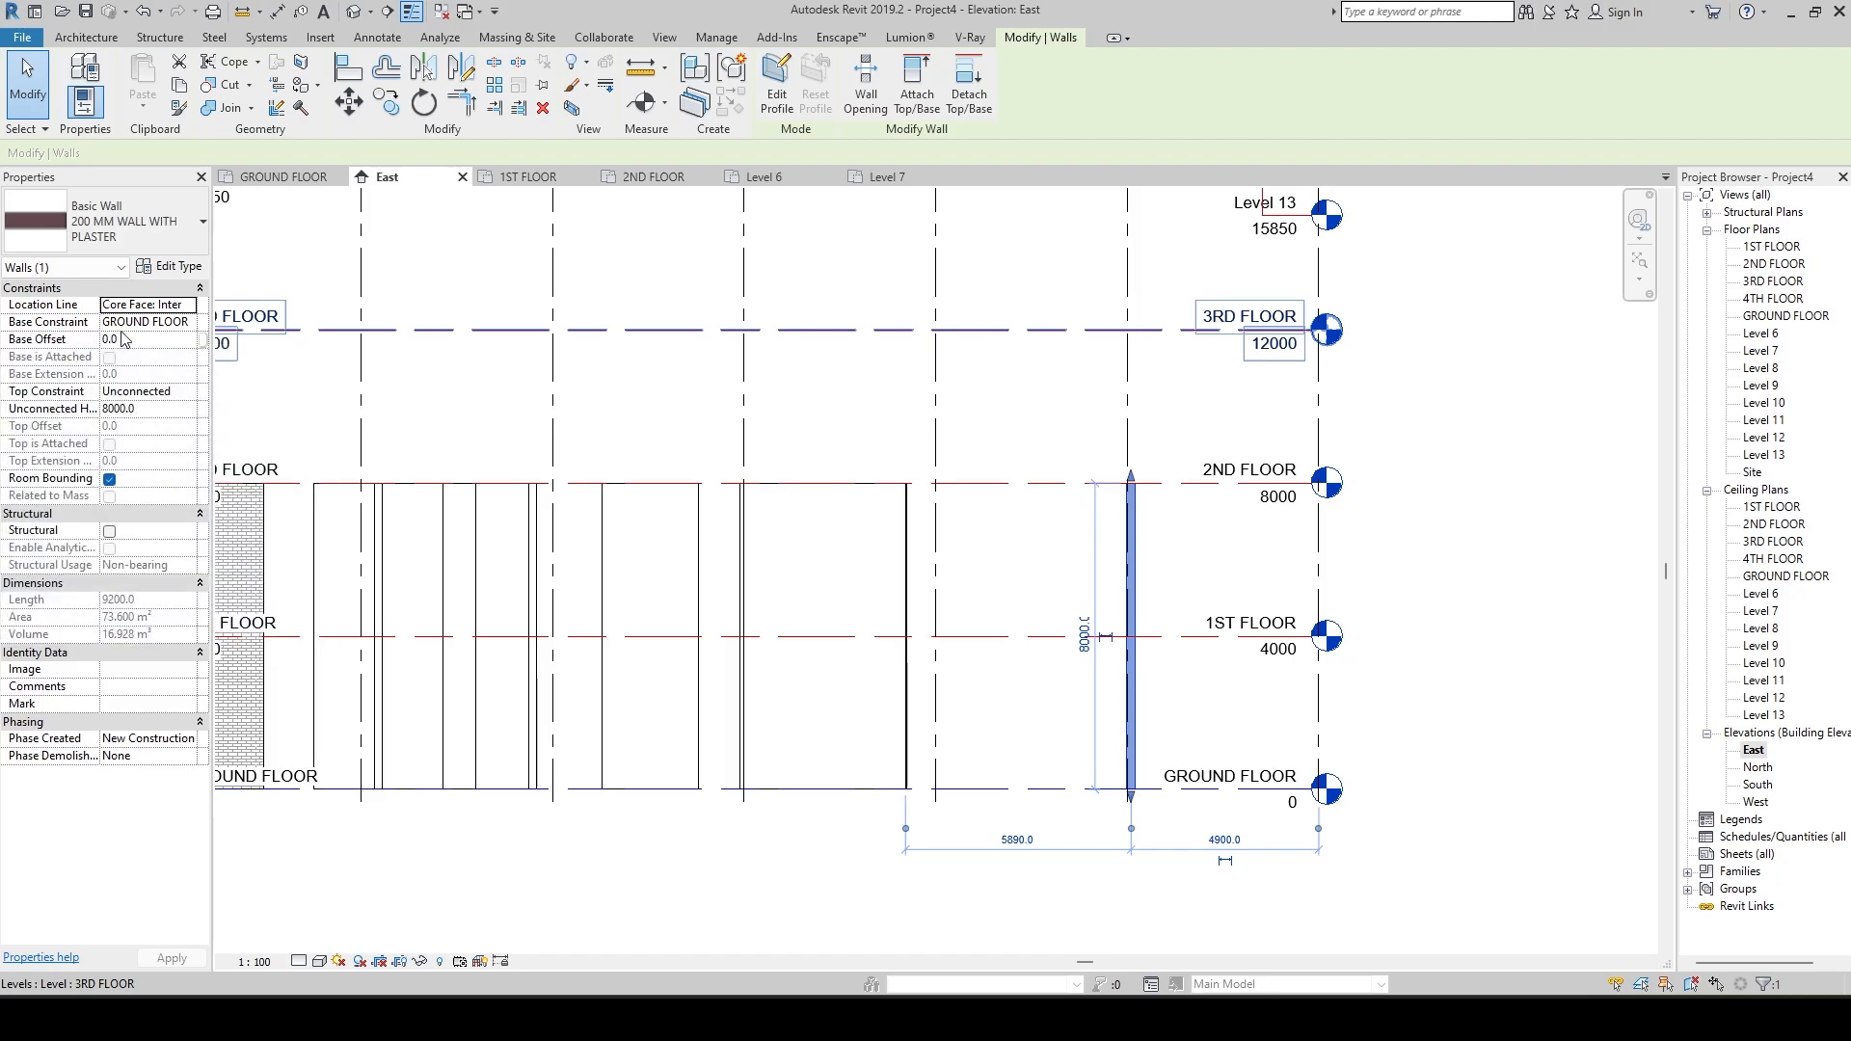
{"action": "left_click", "coordinate": [159, 339]}
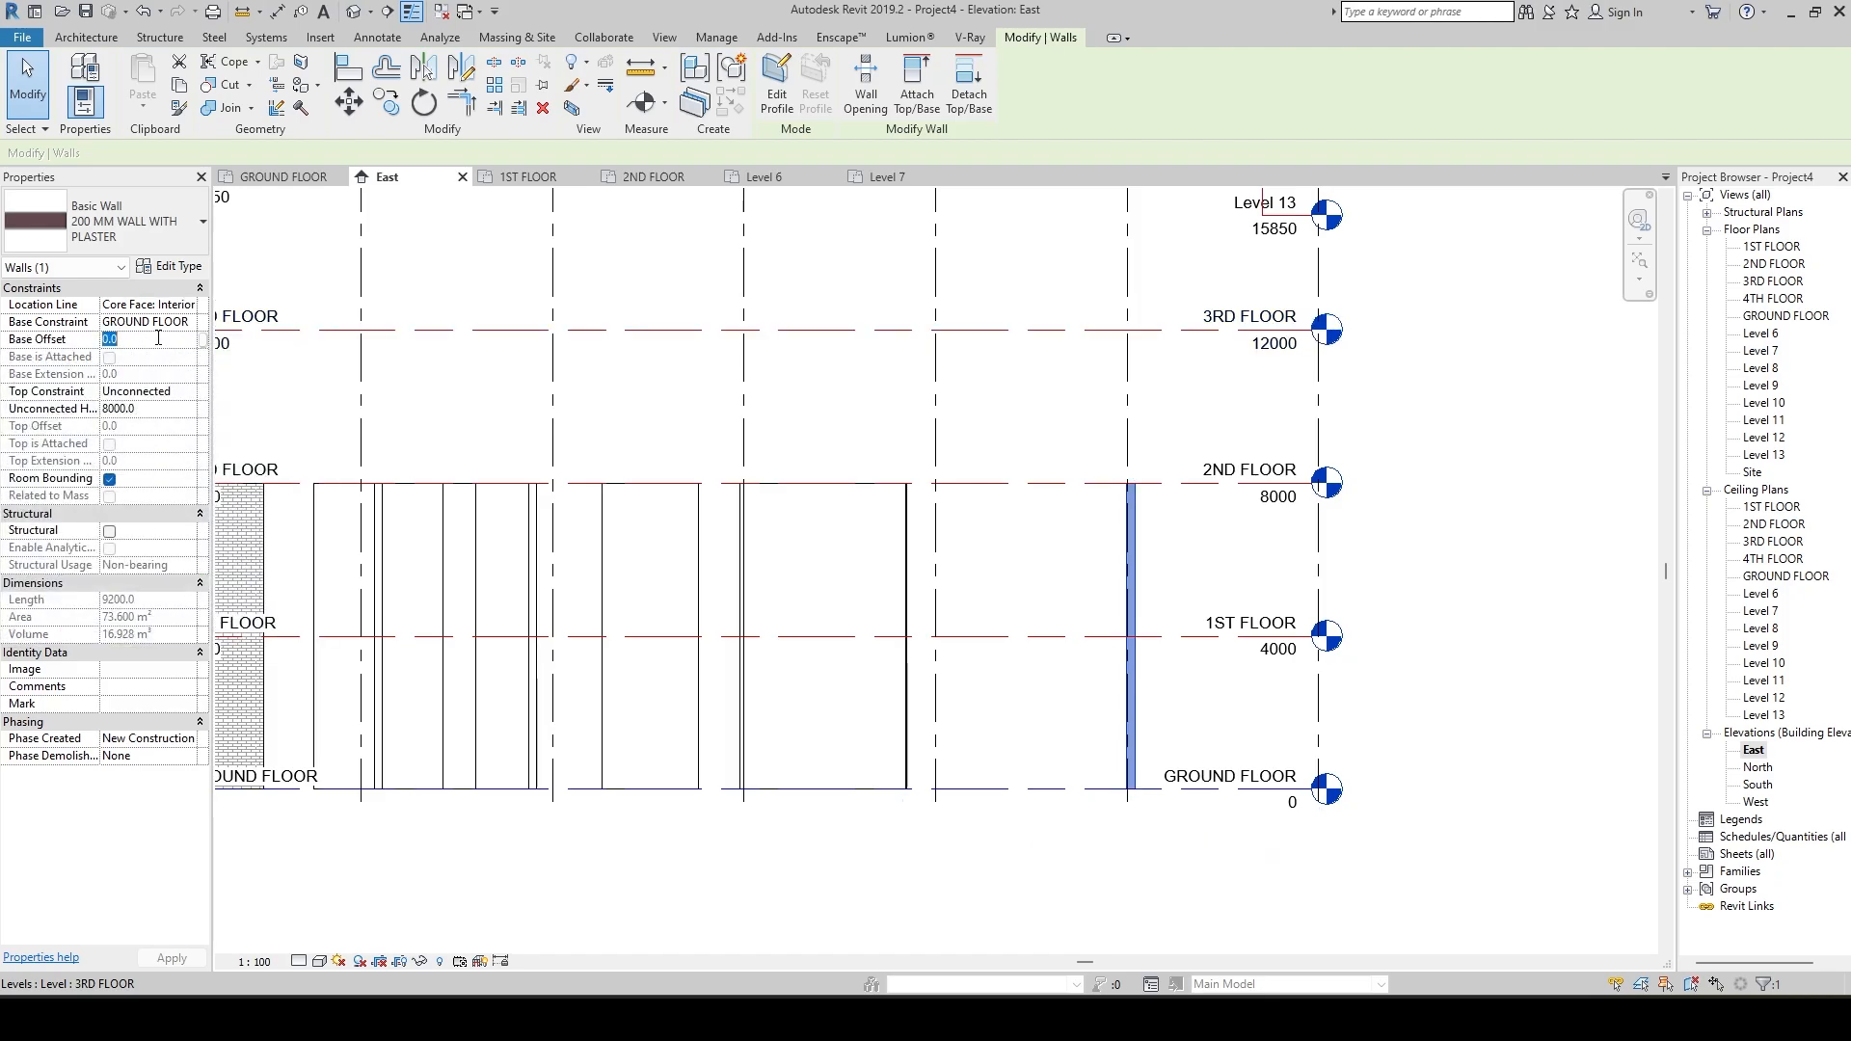
{"action": "type", "text": "300"}
{"action": "key", "text": "Return"}
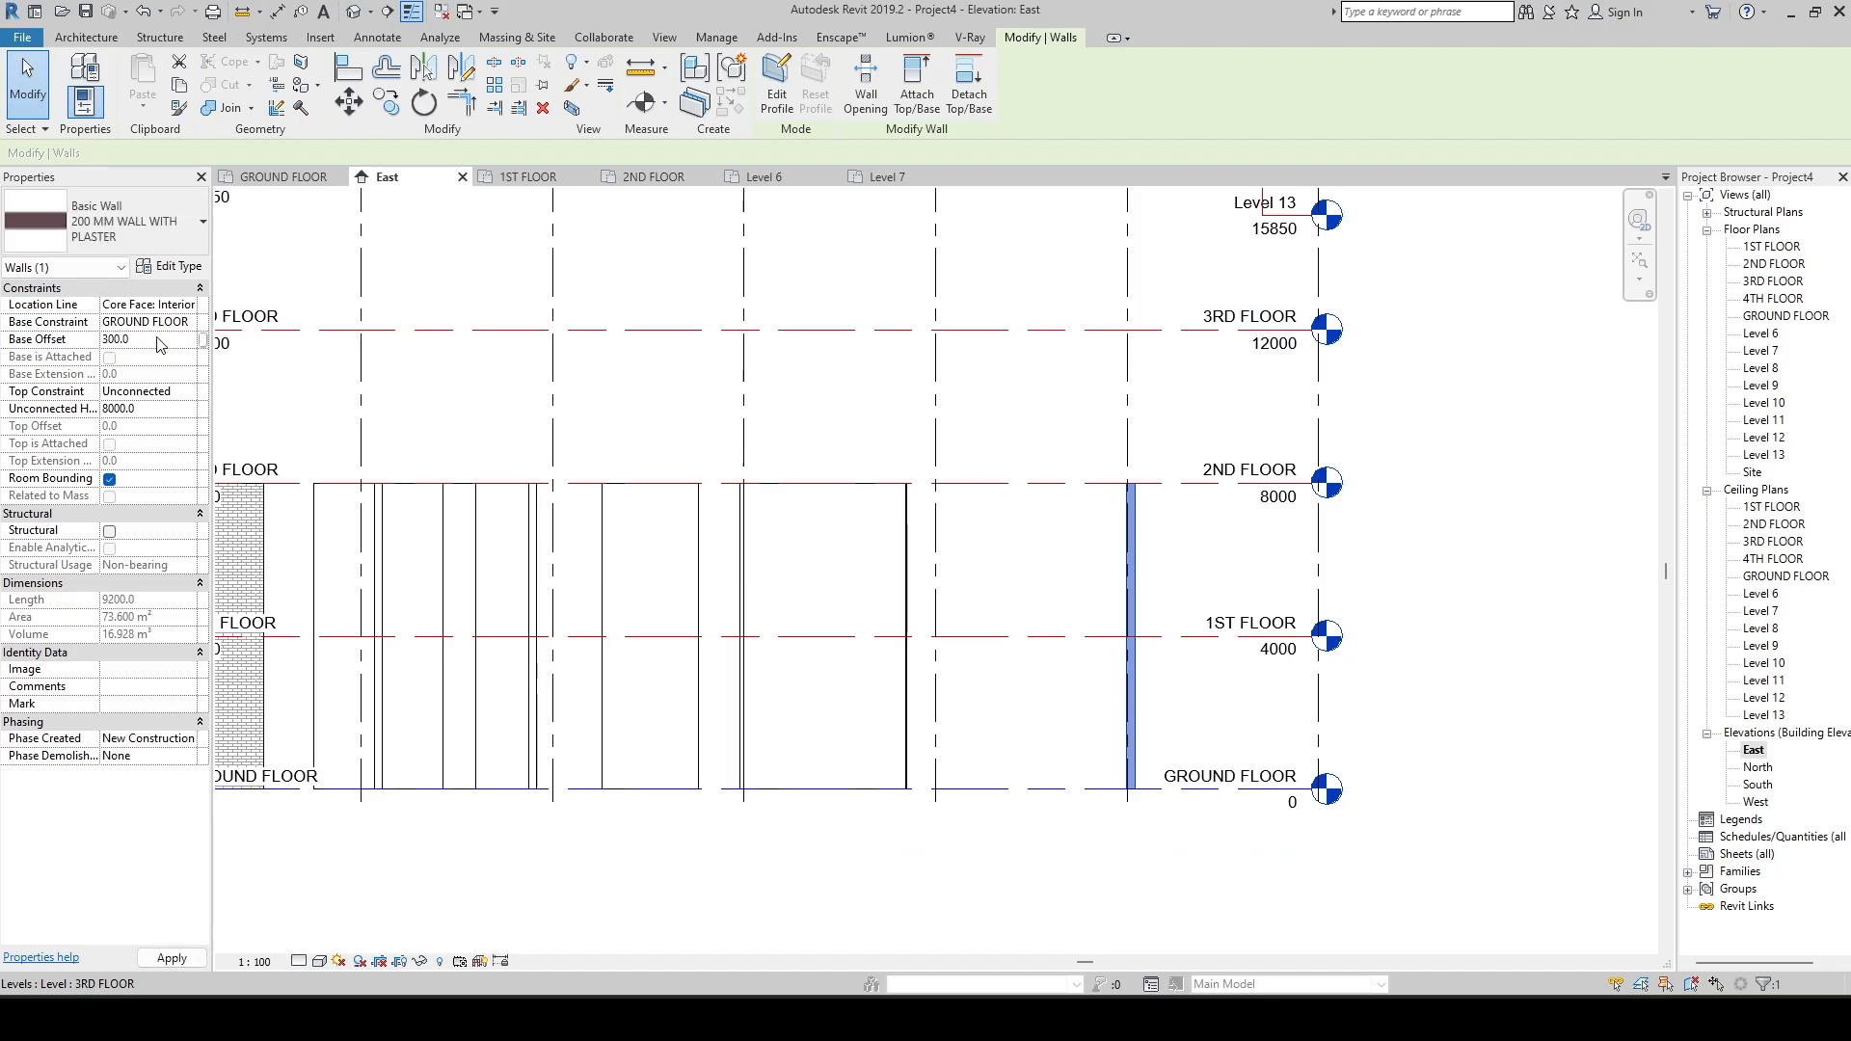
{"action": "left_click", "coordinate": [1169, 824]}
Add an aligned dimension between the GROUND FLOOR level and the underside of the plastered wall.
{"action": "scroll", "coordinate": [1168, 825], "scroll_direction": "up", "scroll_amount": 2}
{"action": "scroll", "coordinate": [1169, 825], "scroll_direction": "up", "scroll_amount": 2}
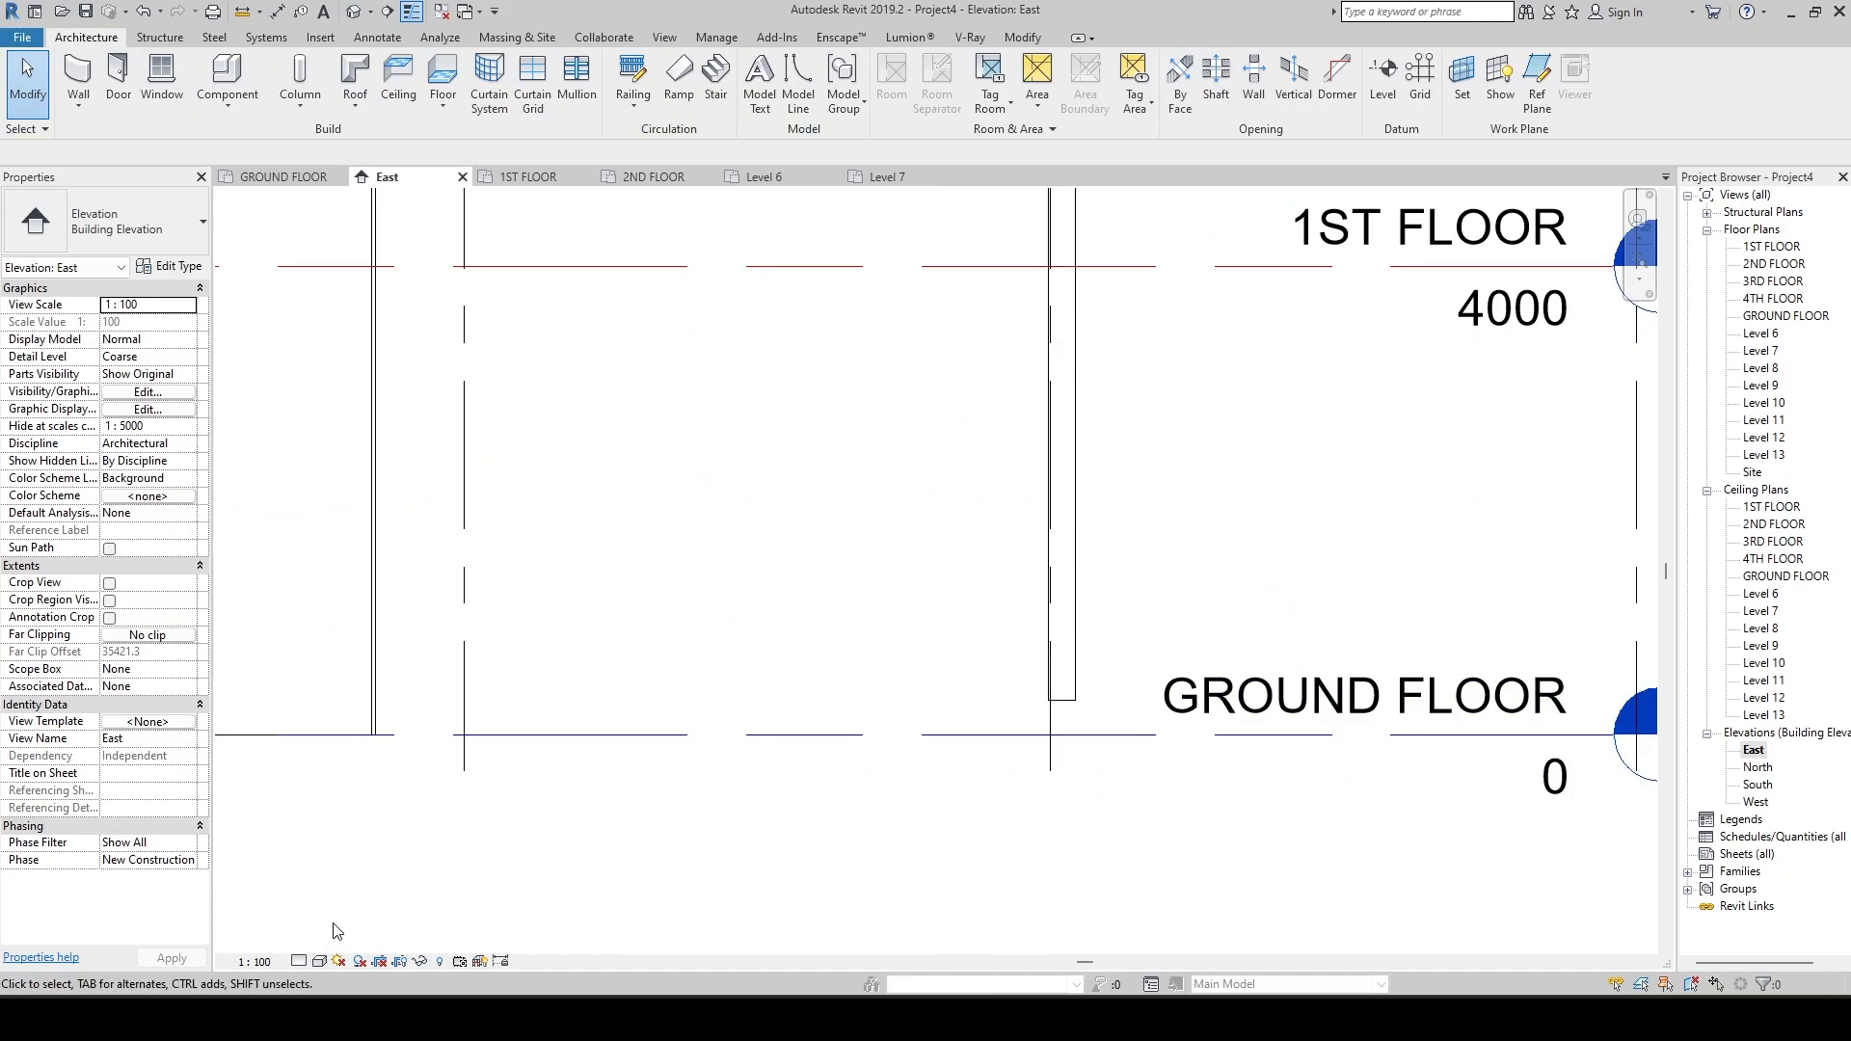
{"action": "key", "text": "d"}
{"action": "key", "text": "i"}
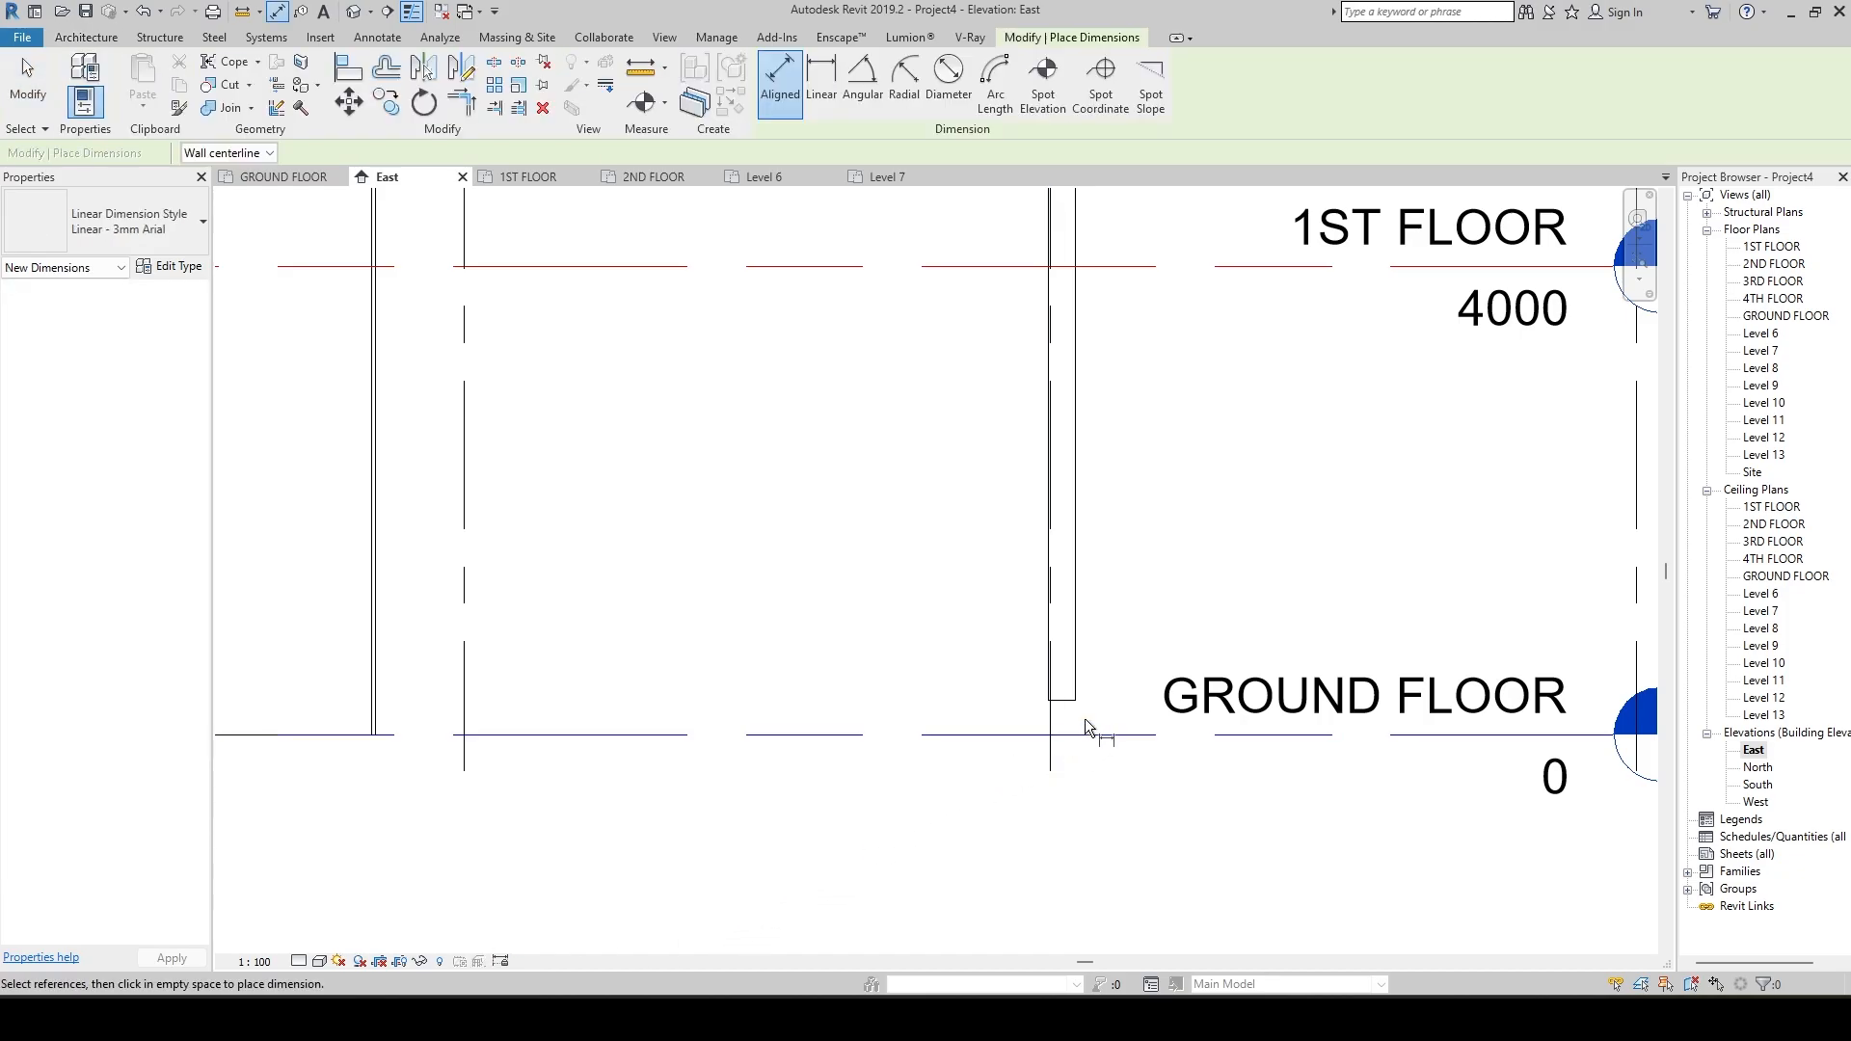
{"action": "left_click", "coordinate": [1063, 700]}
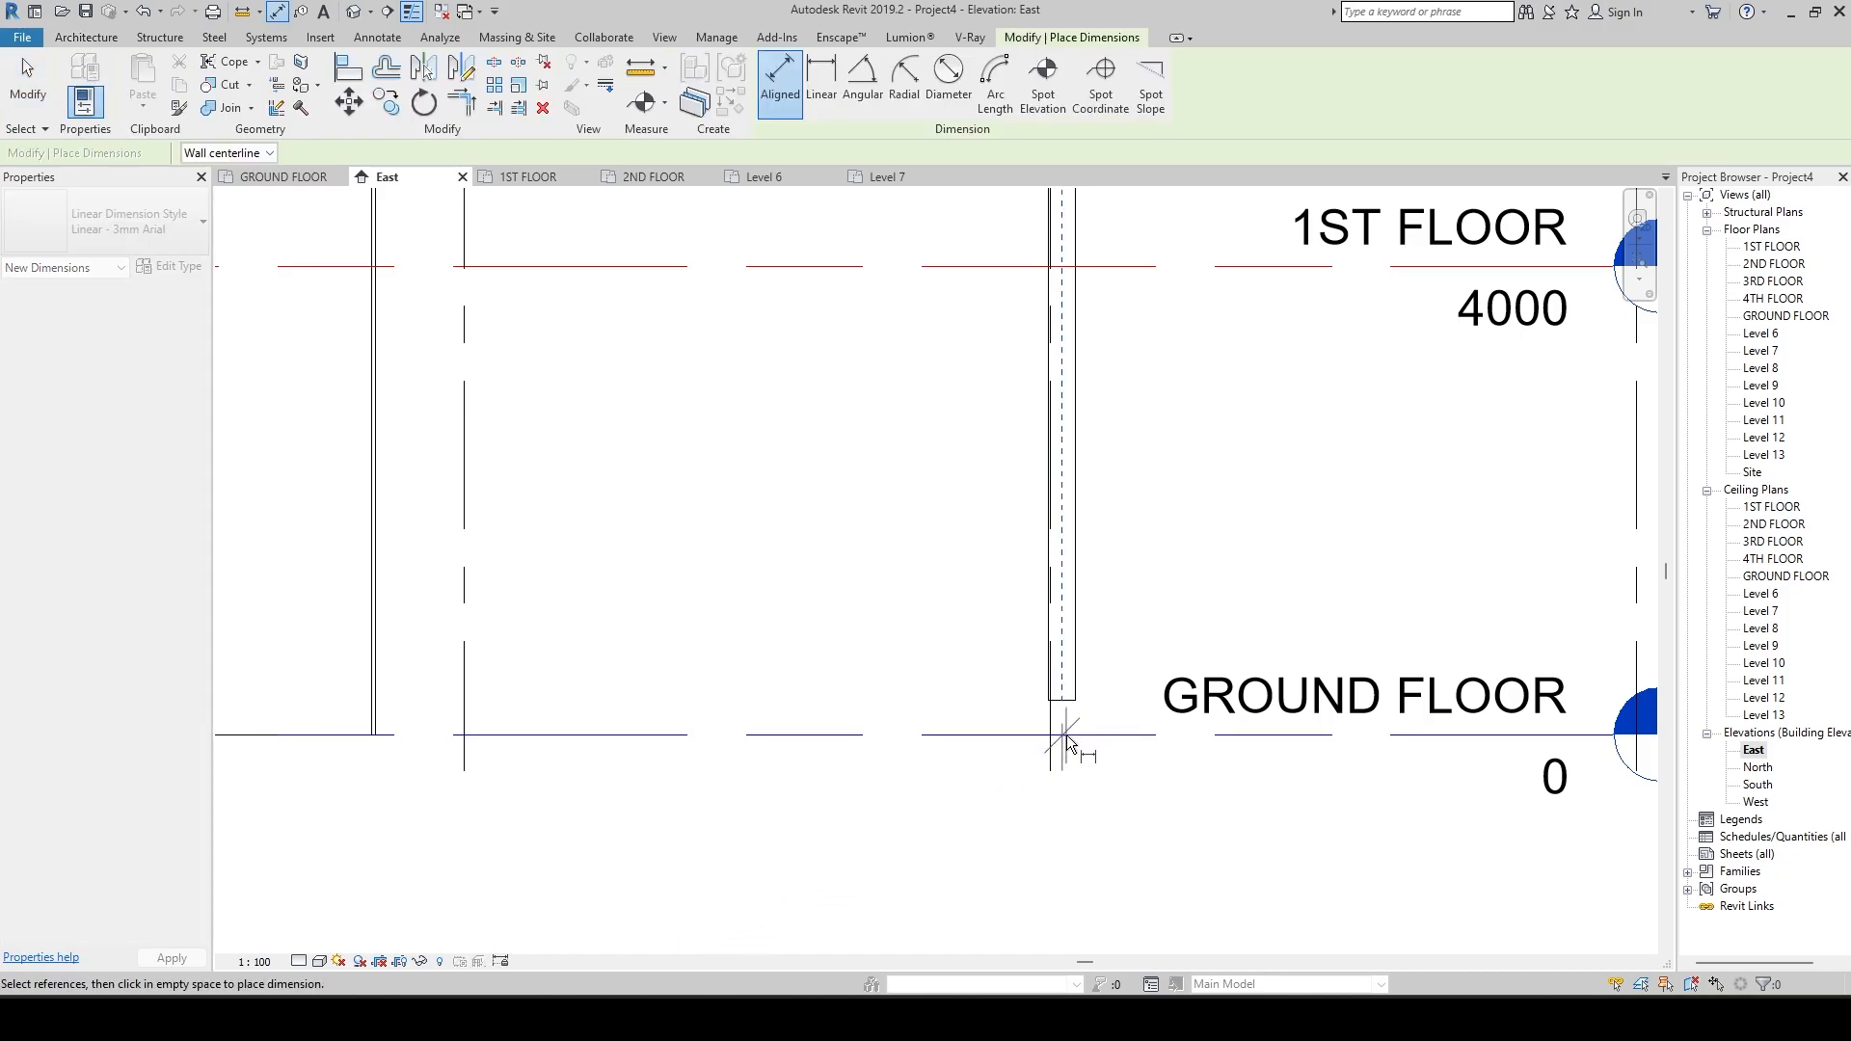
{"action": "scroll", "coordinate": [1093, 710], "scroll_direction": "up", "scroll_amount": 4}
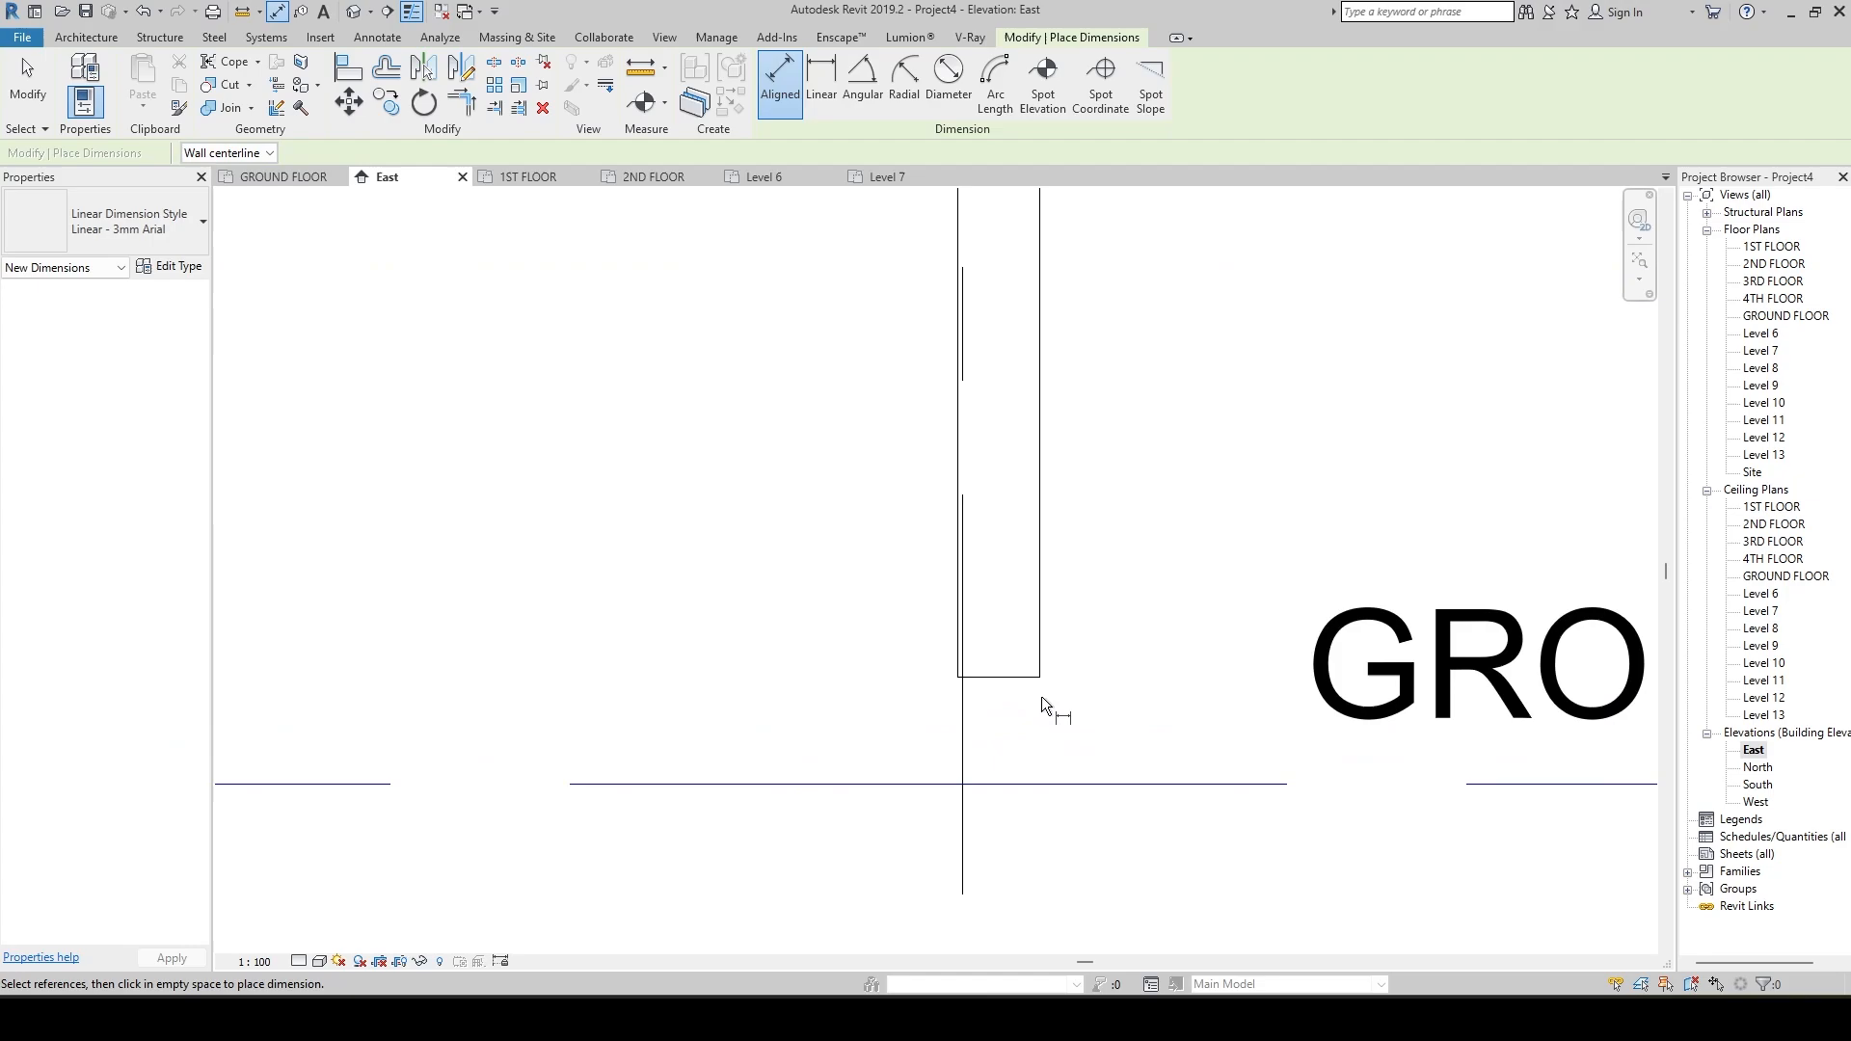
{"action": "left_click", "coordinate": [846, 672]}
{"action": "scroll", "coordinate": [874, 636], "scroll_direction": "down", "scroll_amount": 5}
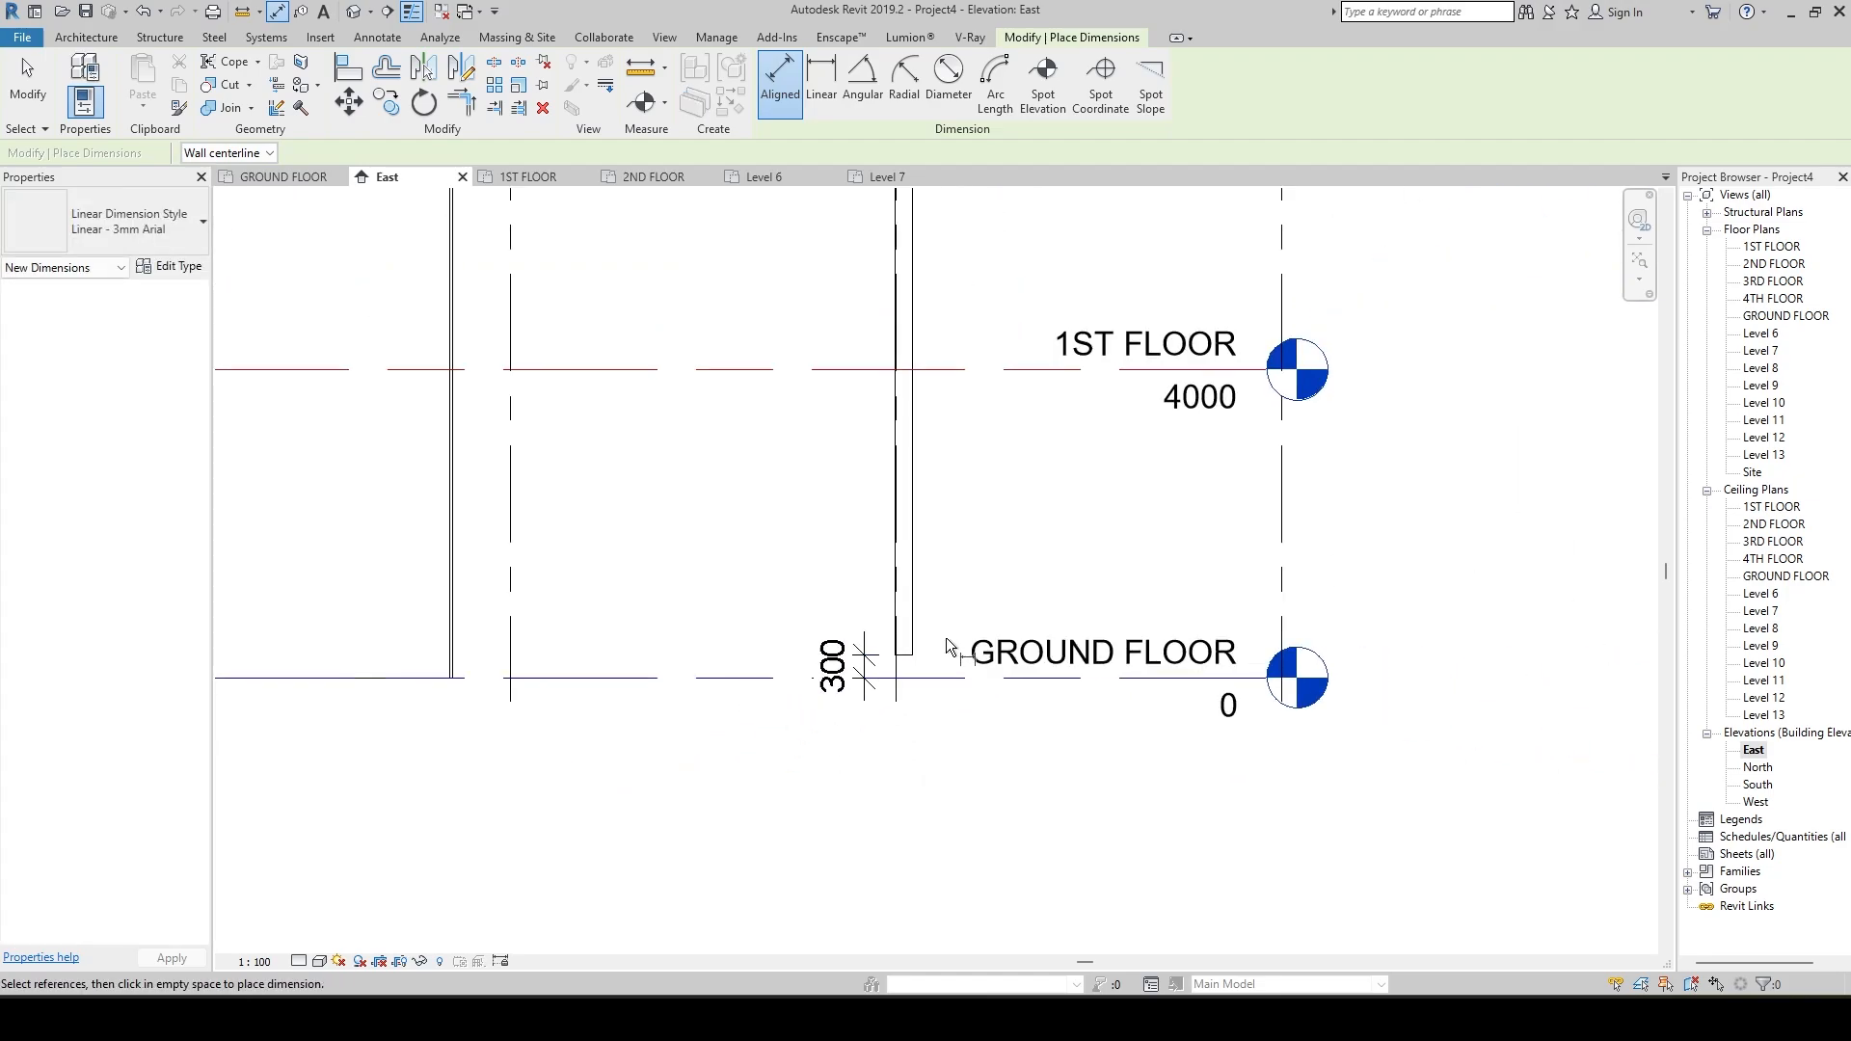
Examine how the plastered wall's top and base sit relative to the 2ND FLOOR and GROUND FLOOR levels, and end dimensioning.
{"action": "middle_click_drag", "start_coordinate": [966, 595], "coordinate": [995, 816]}
{"action": "scroll", "coordinate": [895, 623], "scroll_direction": "down", "scroll_amount": 3}
{"action": "middle_click_drag", "start_coordinate": [998, 470], "coordinate": [1016, 558]}
{"action": "scroll", "coordinate": [964, 563], "scroll_direction": "up", "scroll_amount": 8}
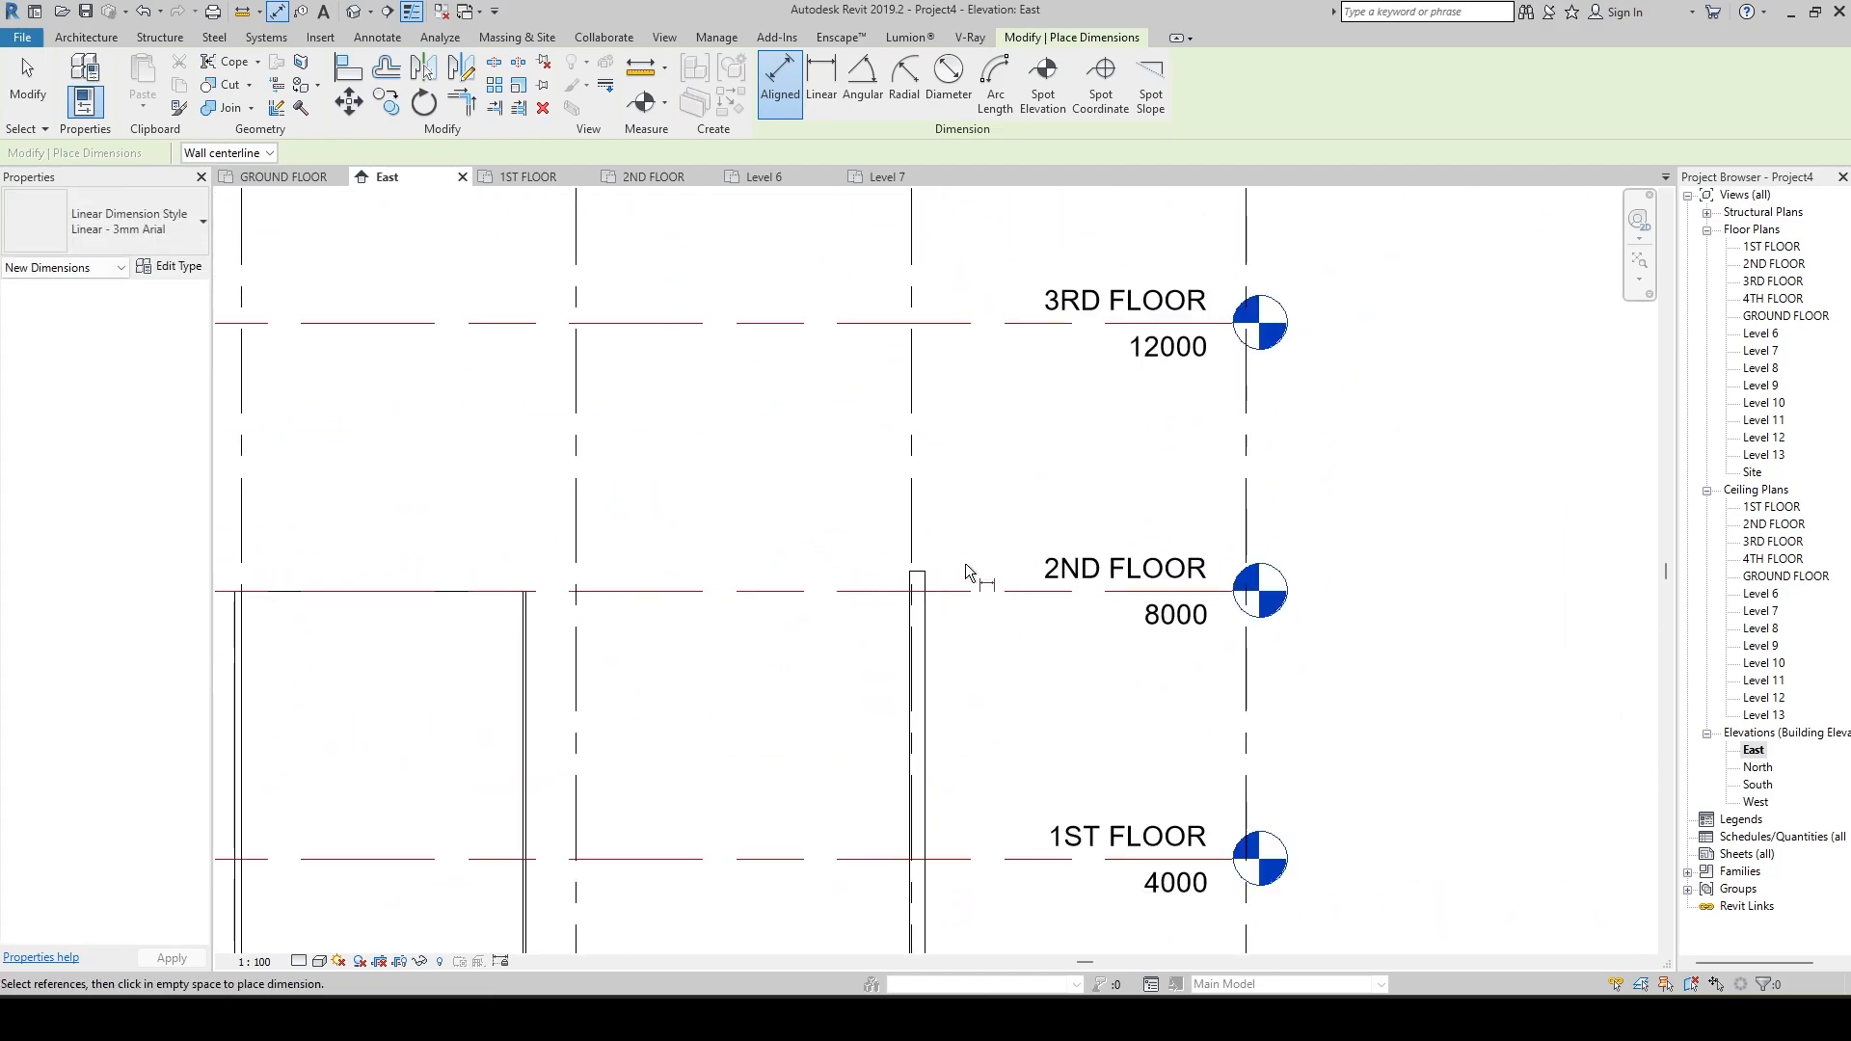
{"action": "scroll", "coordinate": [1033, 590], "scroll_direction": "down", "scroll_amount": 4}
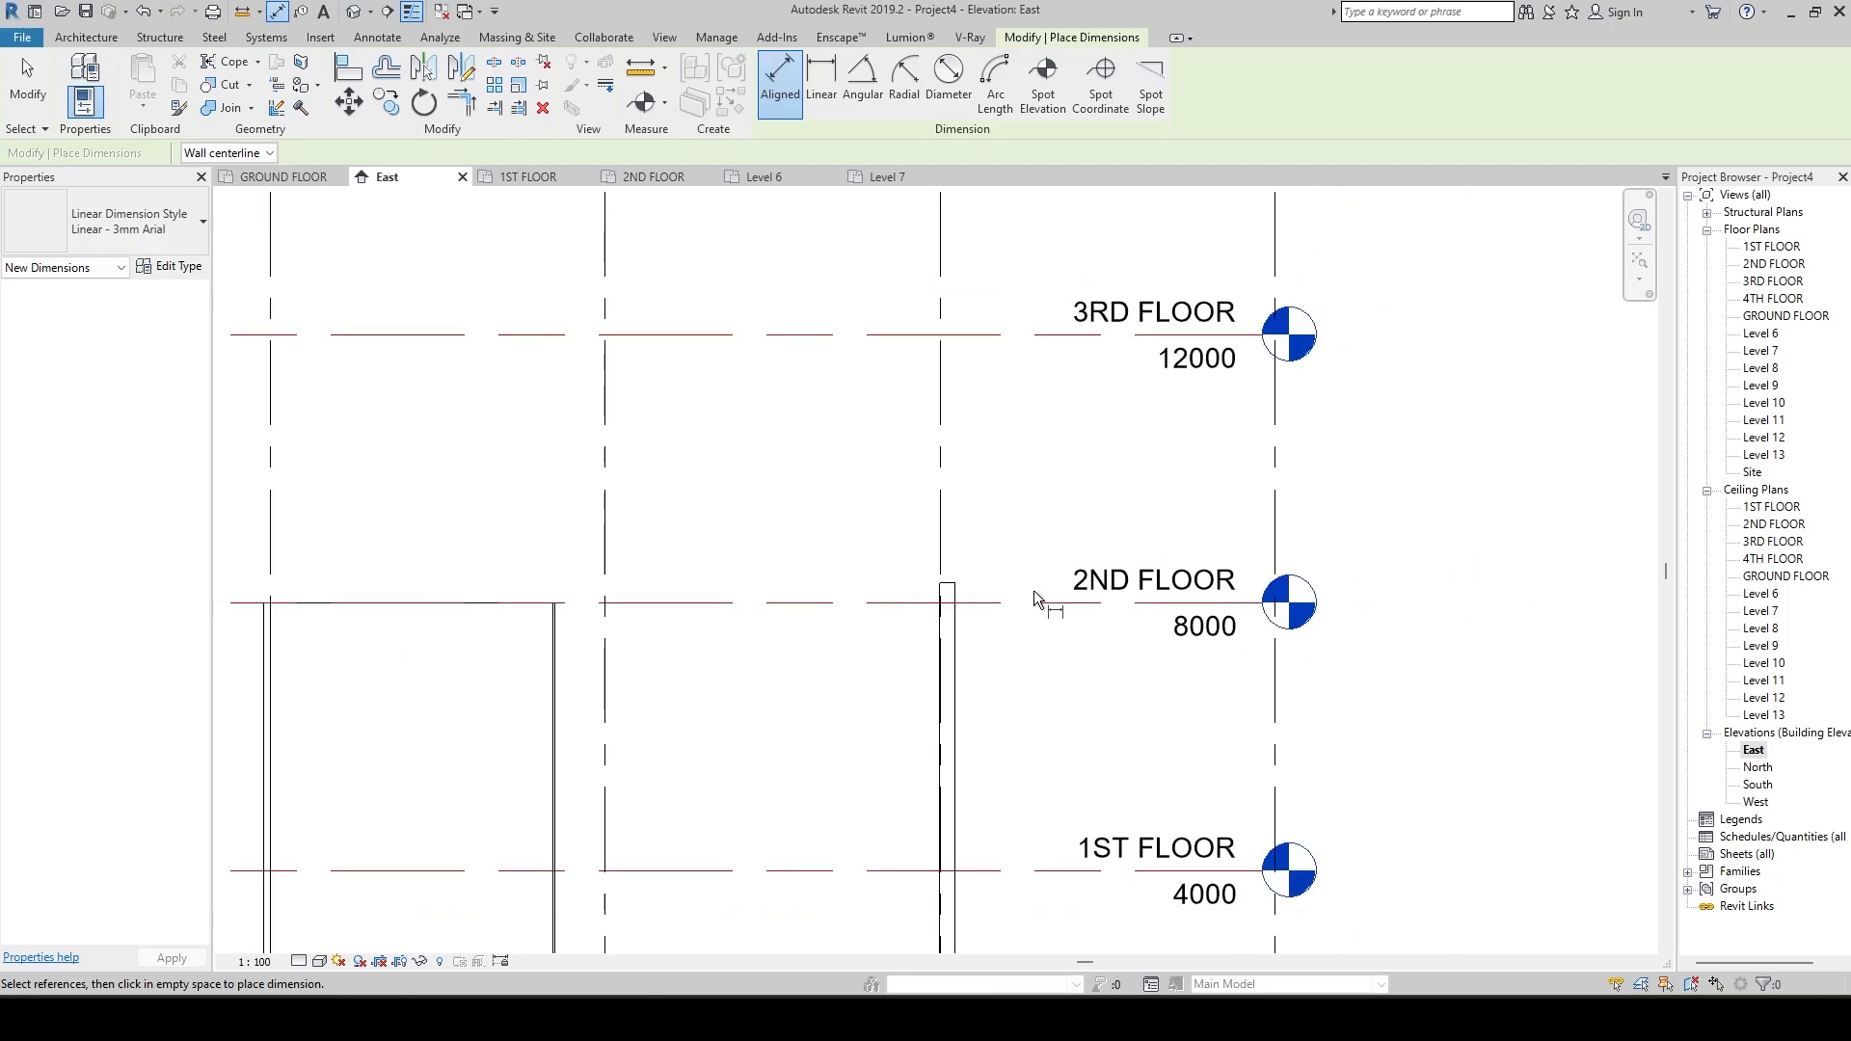
{"action": "scroll", "coordinate": [381, 405], "scroll_direction": "down", "scroll_amount": 3}
{"action": "middle_click_drag", "start_coordinate": [384, 409], "coordinate": [508, 348]}
{"action": "scroll", "coordinate": [675, 656], "scroll_direction": "up", "scroll_amount": 4}
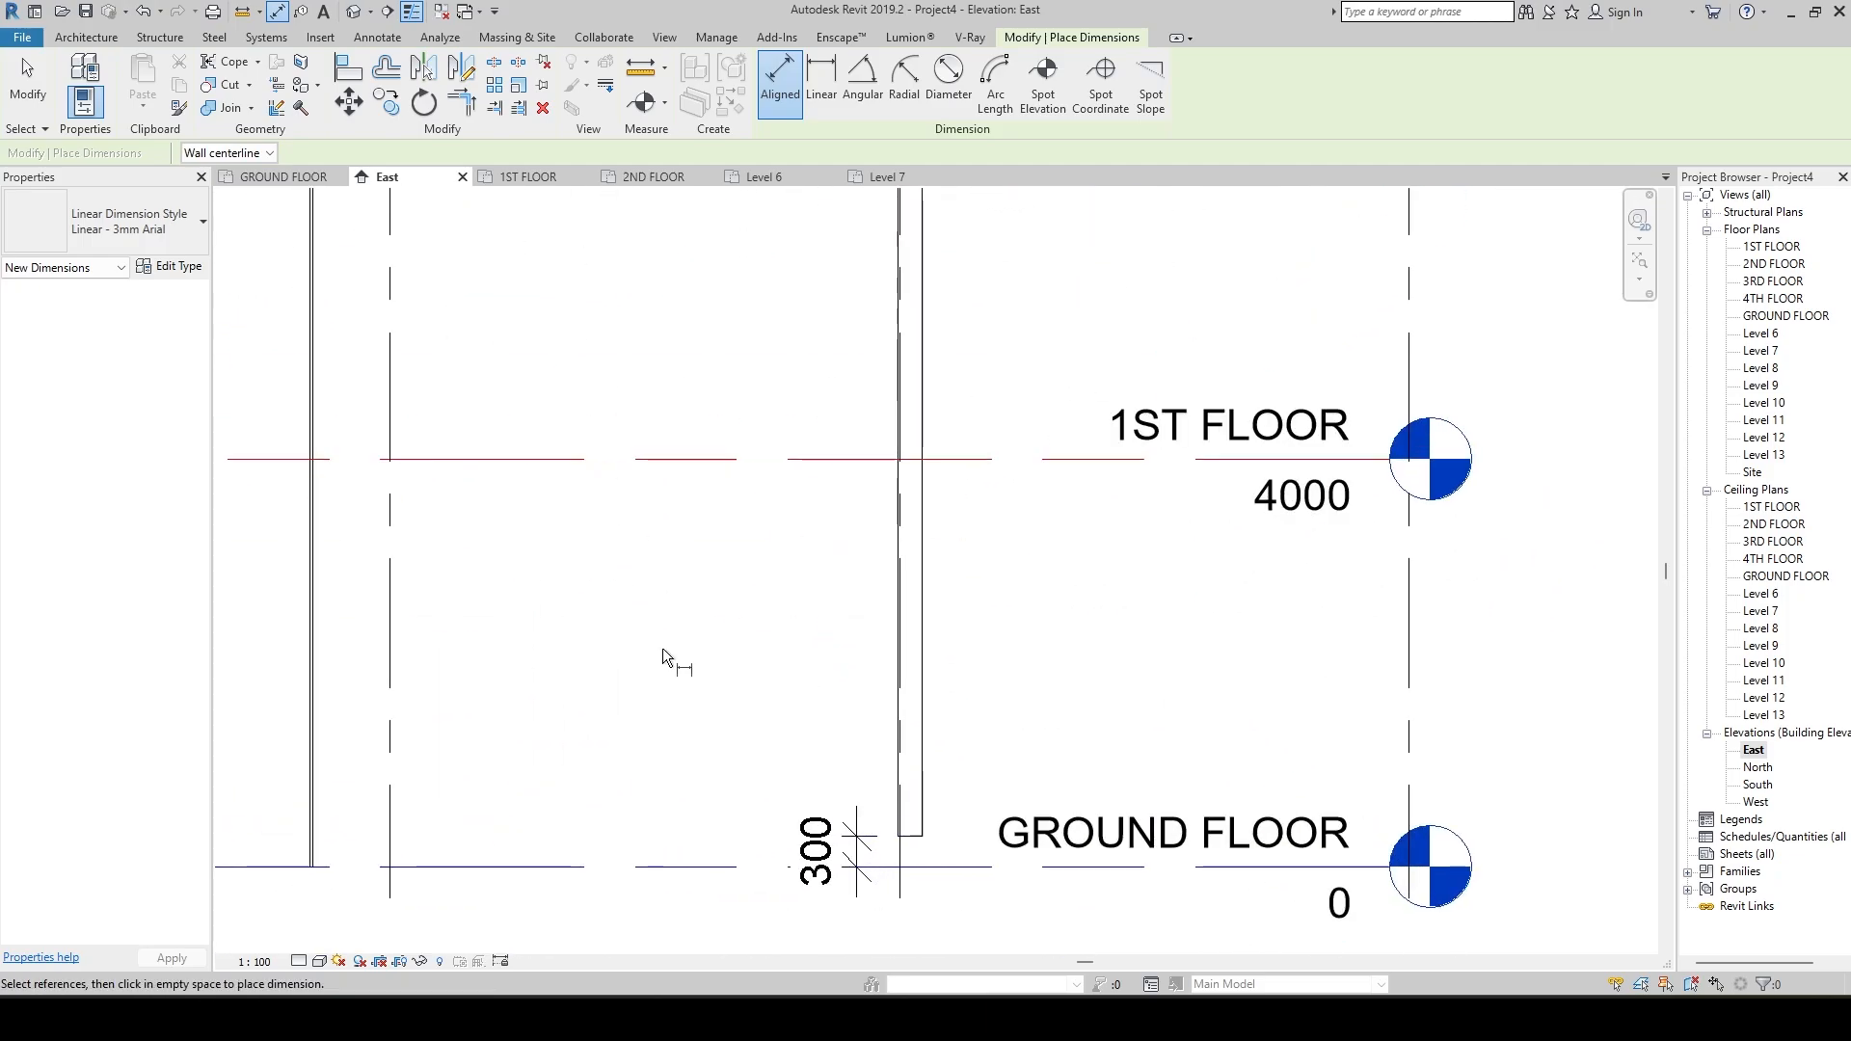
{"action": "middle_click_drag", "start_coordinate": [675, 653], "coordinate": [738, 644]}
{"action": "key", "text": "Escape"}
Set the plastered wall's top constraint to Up to level: 2ND FLOOR and apply it.
{"action": "left_click", "coordinate": [980, 622]}
{"action": "scroll", "coordinate": [781, 686], "scroll_direction": "down", "scroll_amount": 2}
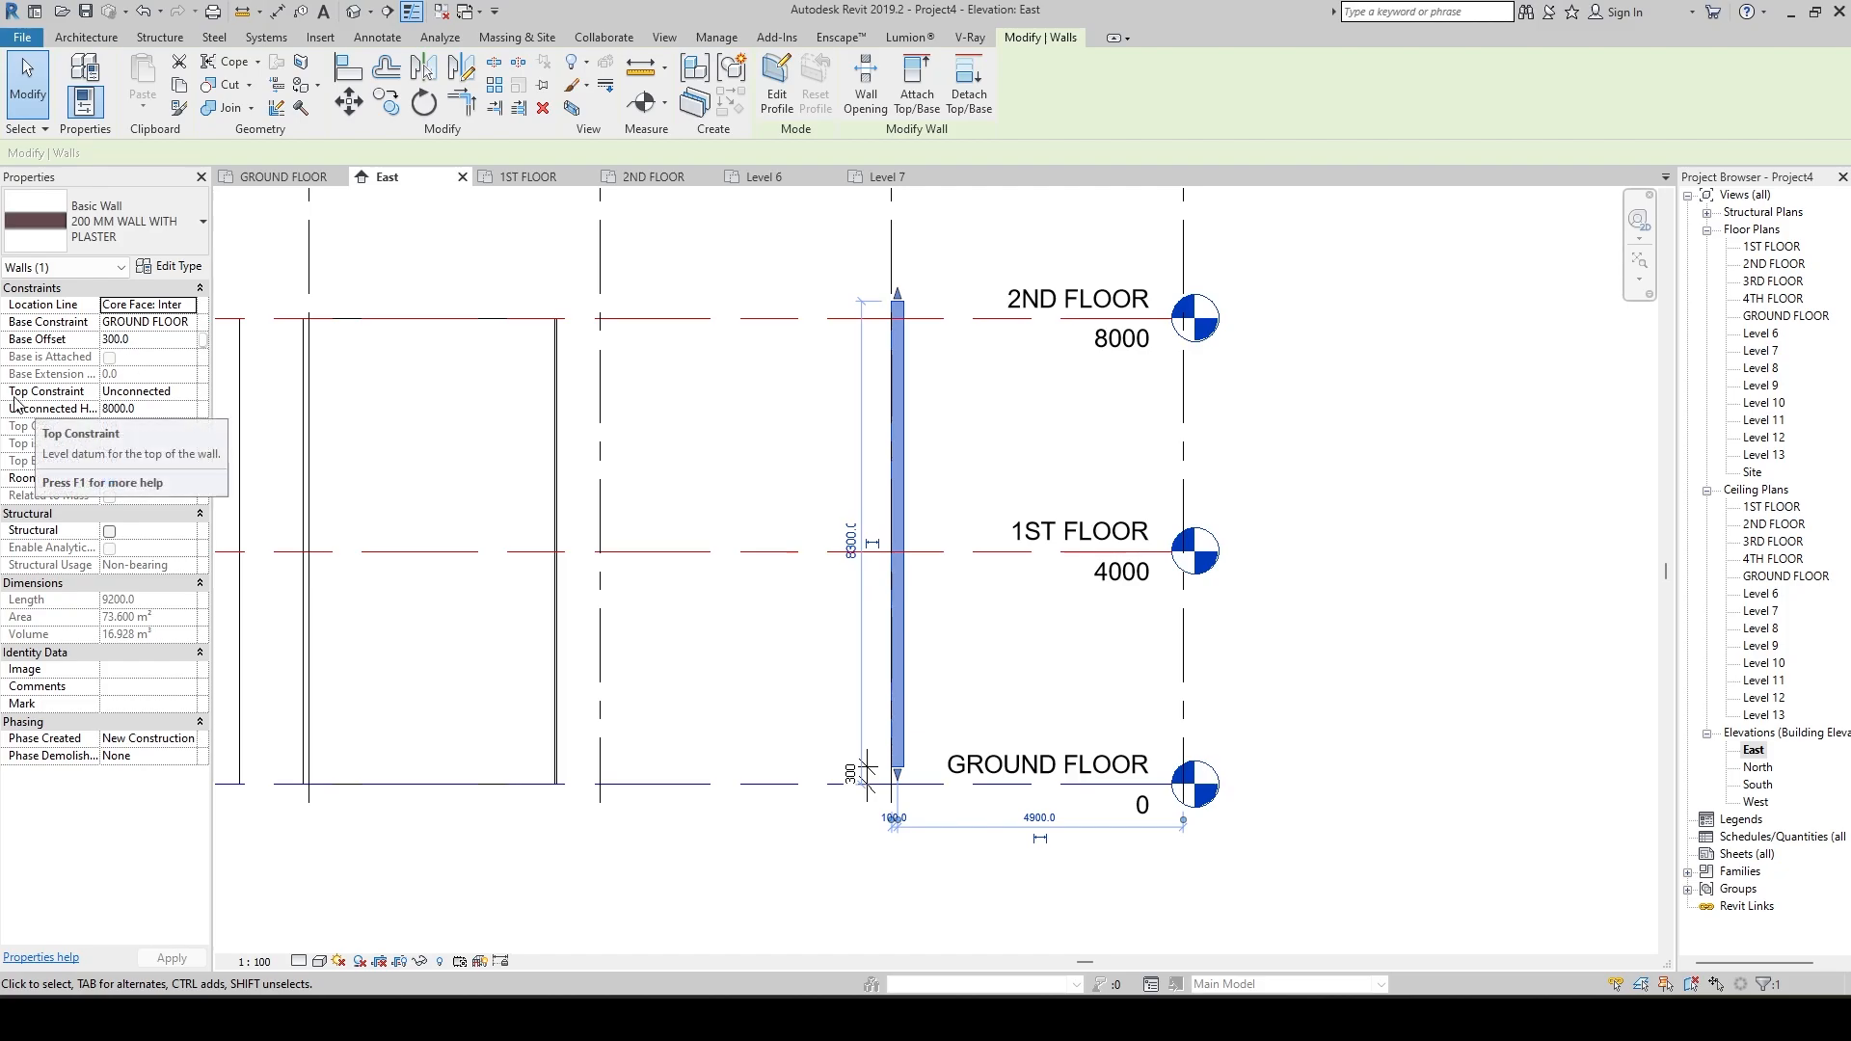
{"action": "left_click", "coordinate": [187, 398]}
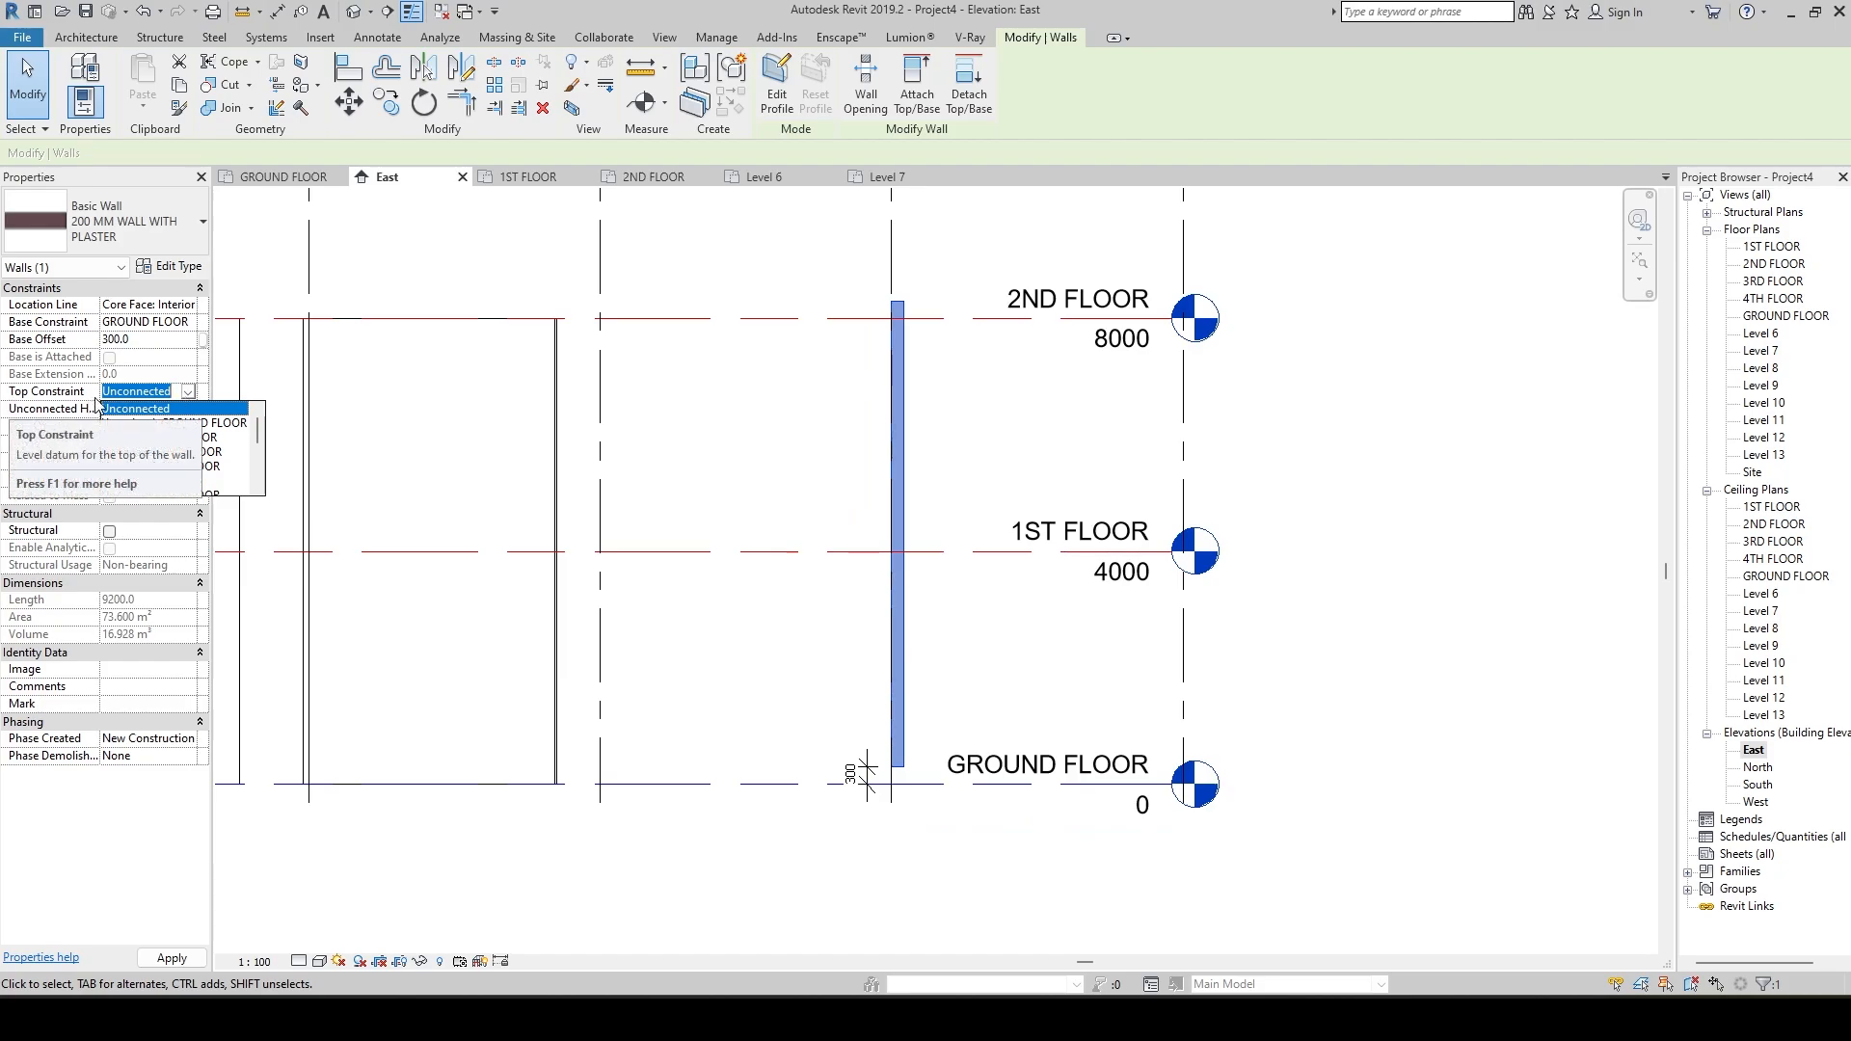
{"action": "left_click", "coordinate": [189, 393]}
{"action": "left_click", "coordinate": [186, 393]}
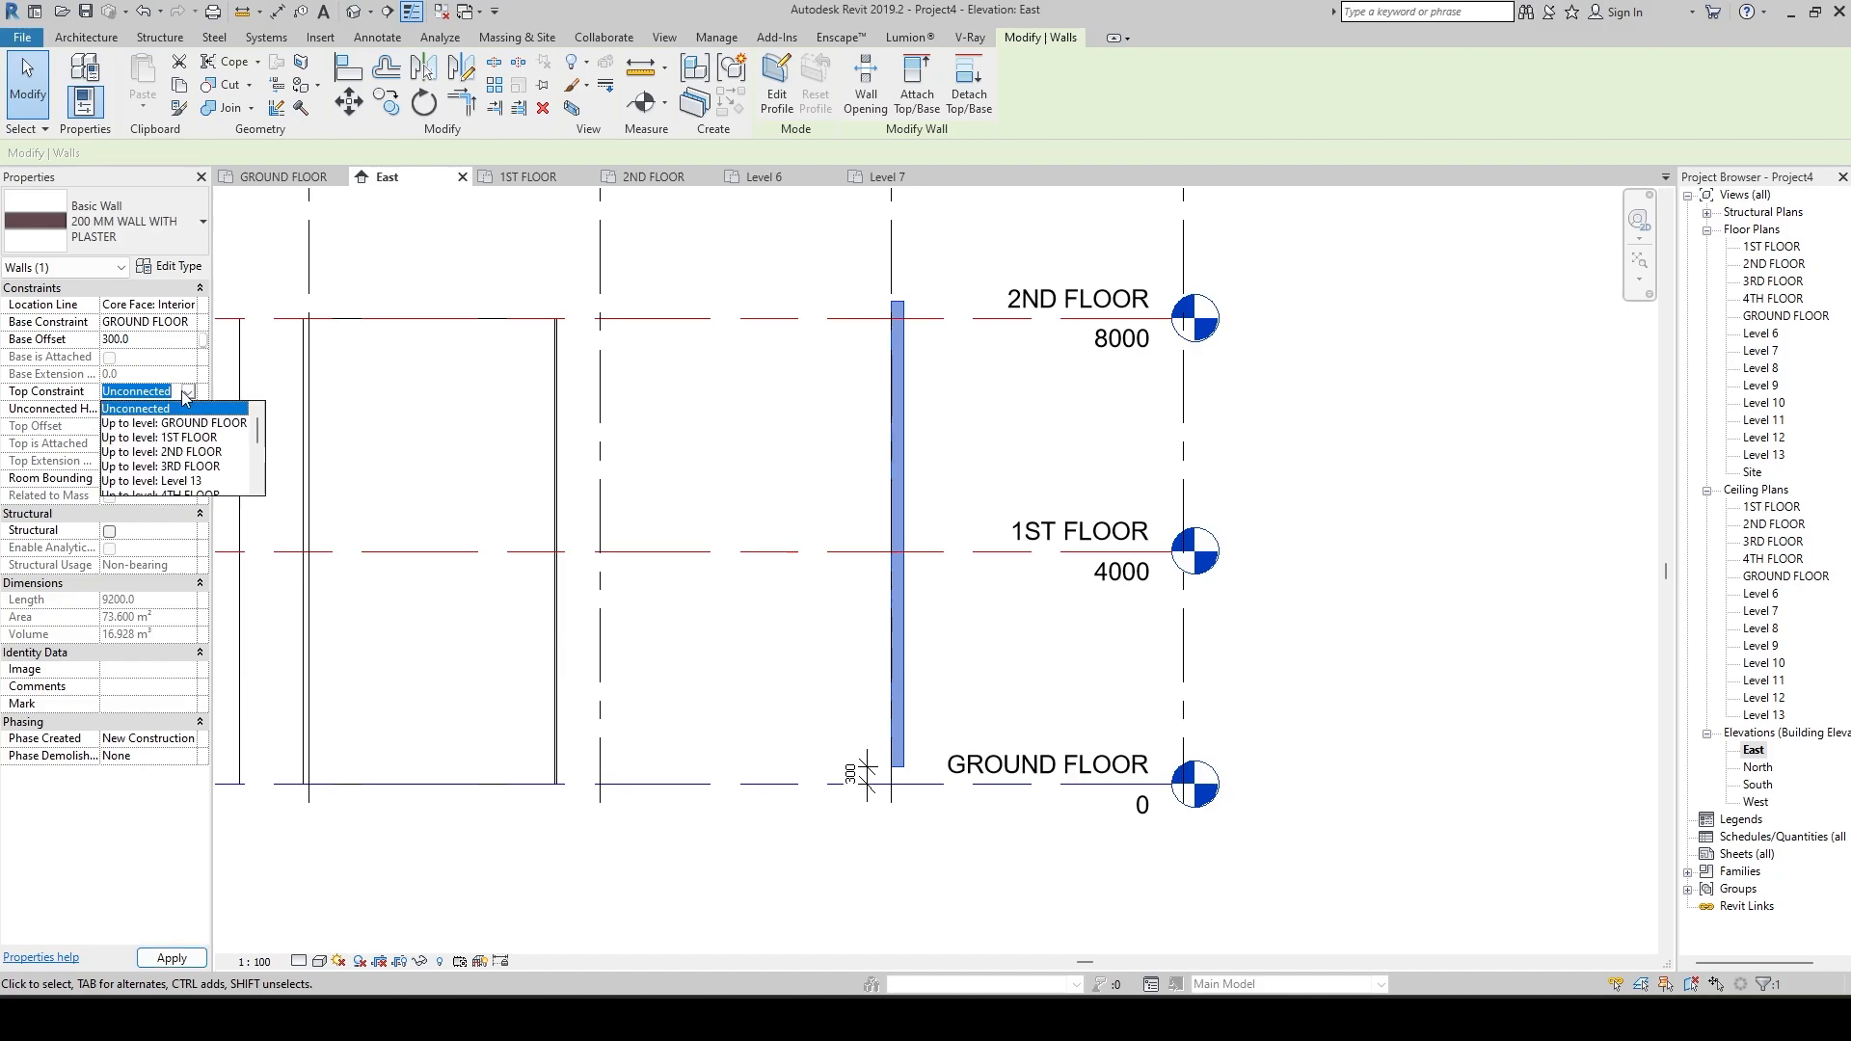
{"action": "left_click", "coordinate": [193, 452]}
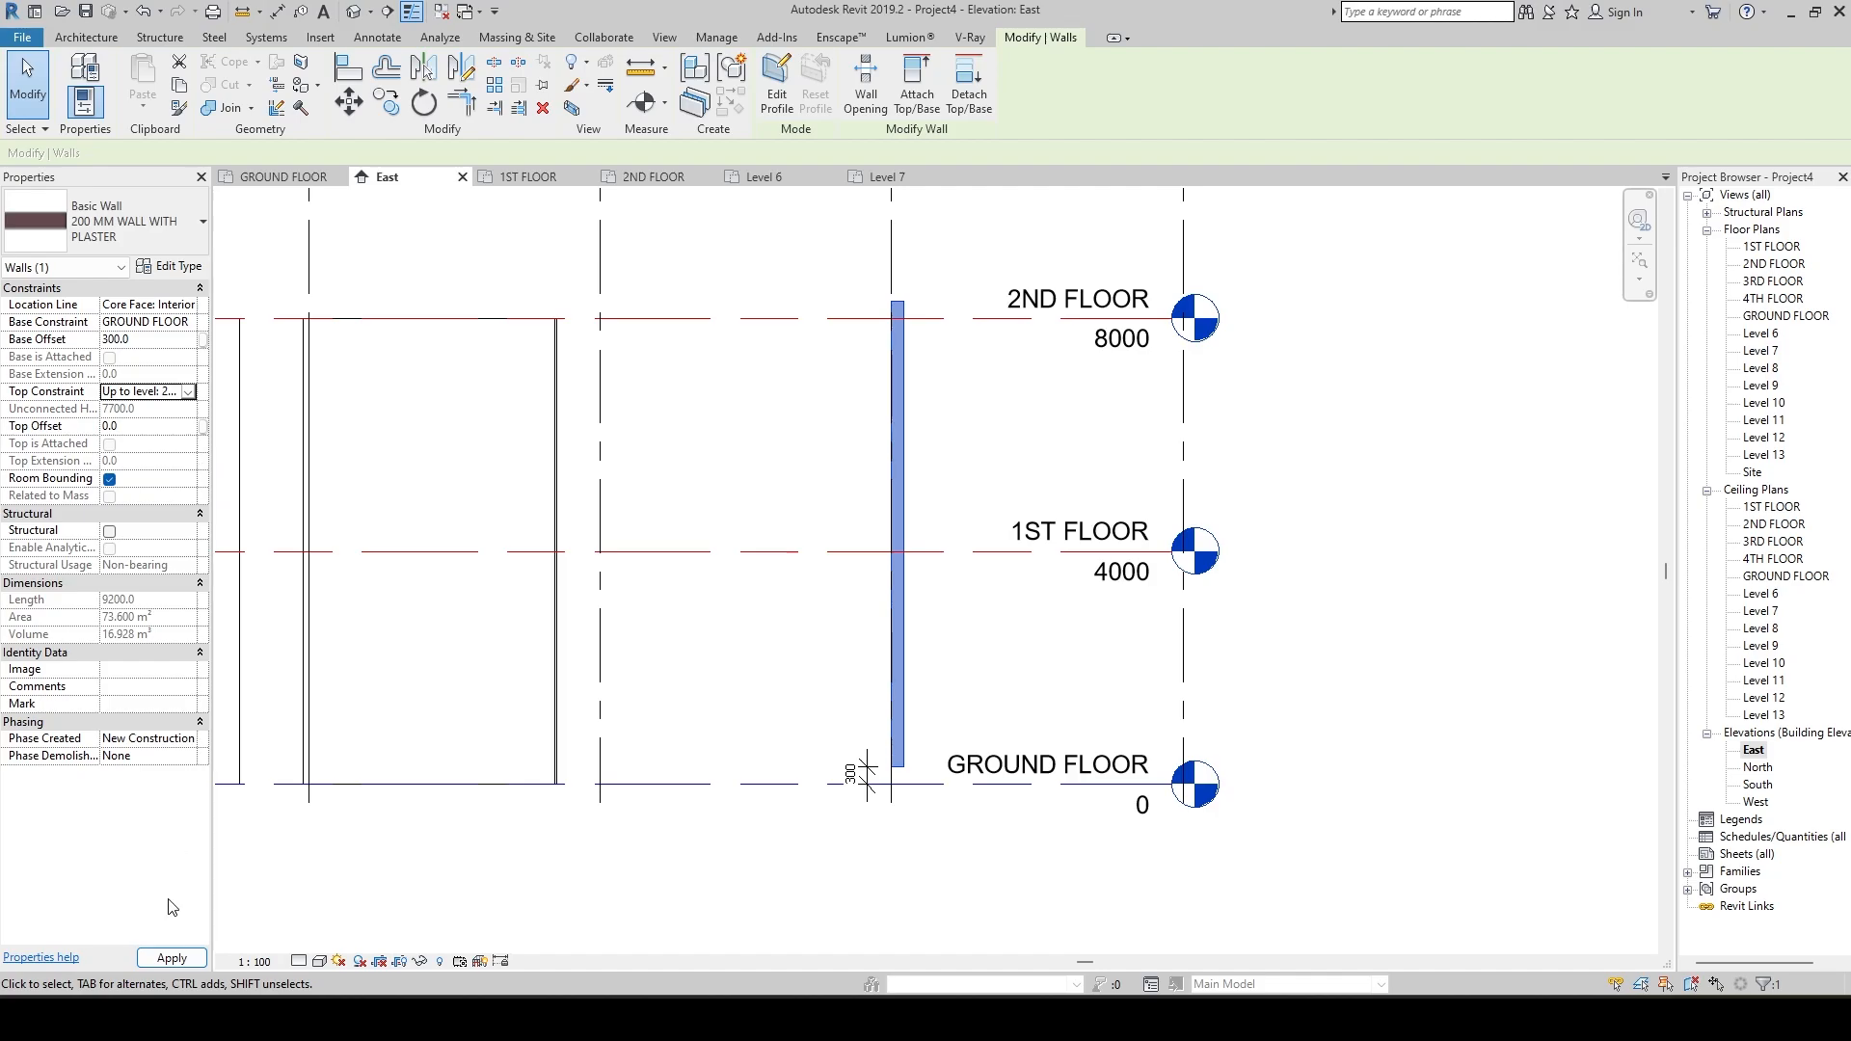
{"action": "left_click", "coordinate": [171, 957]}
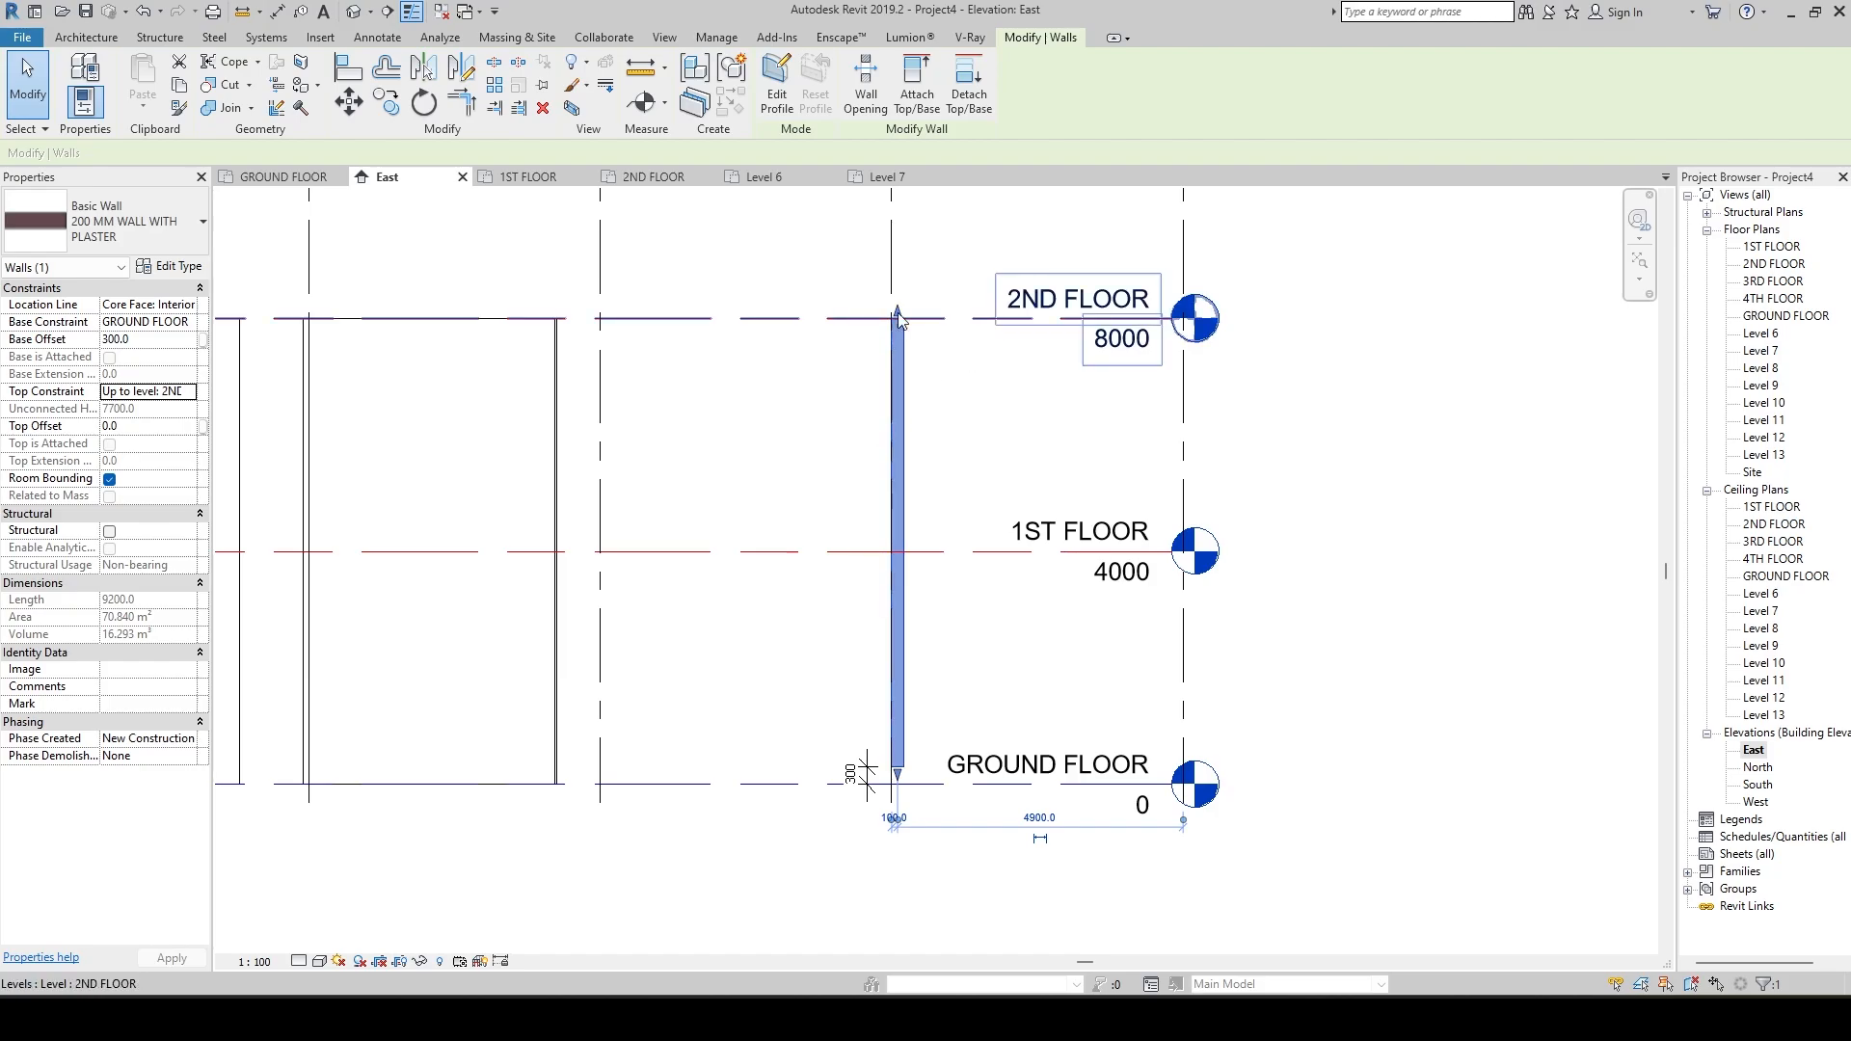
Set the plastered wall's top offset to 450 mm, apply it and deselect the wall.
{"action": "left_click", "coordinate": [135, 425]}
{"action": "left_click", "coordinate": [150, 425]}
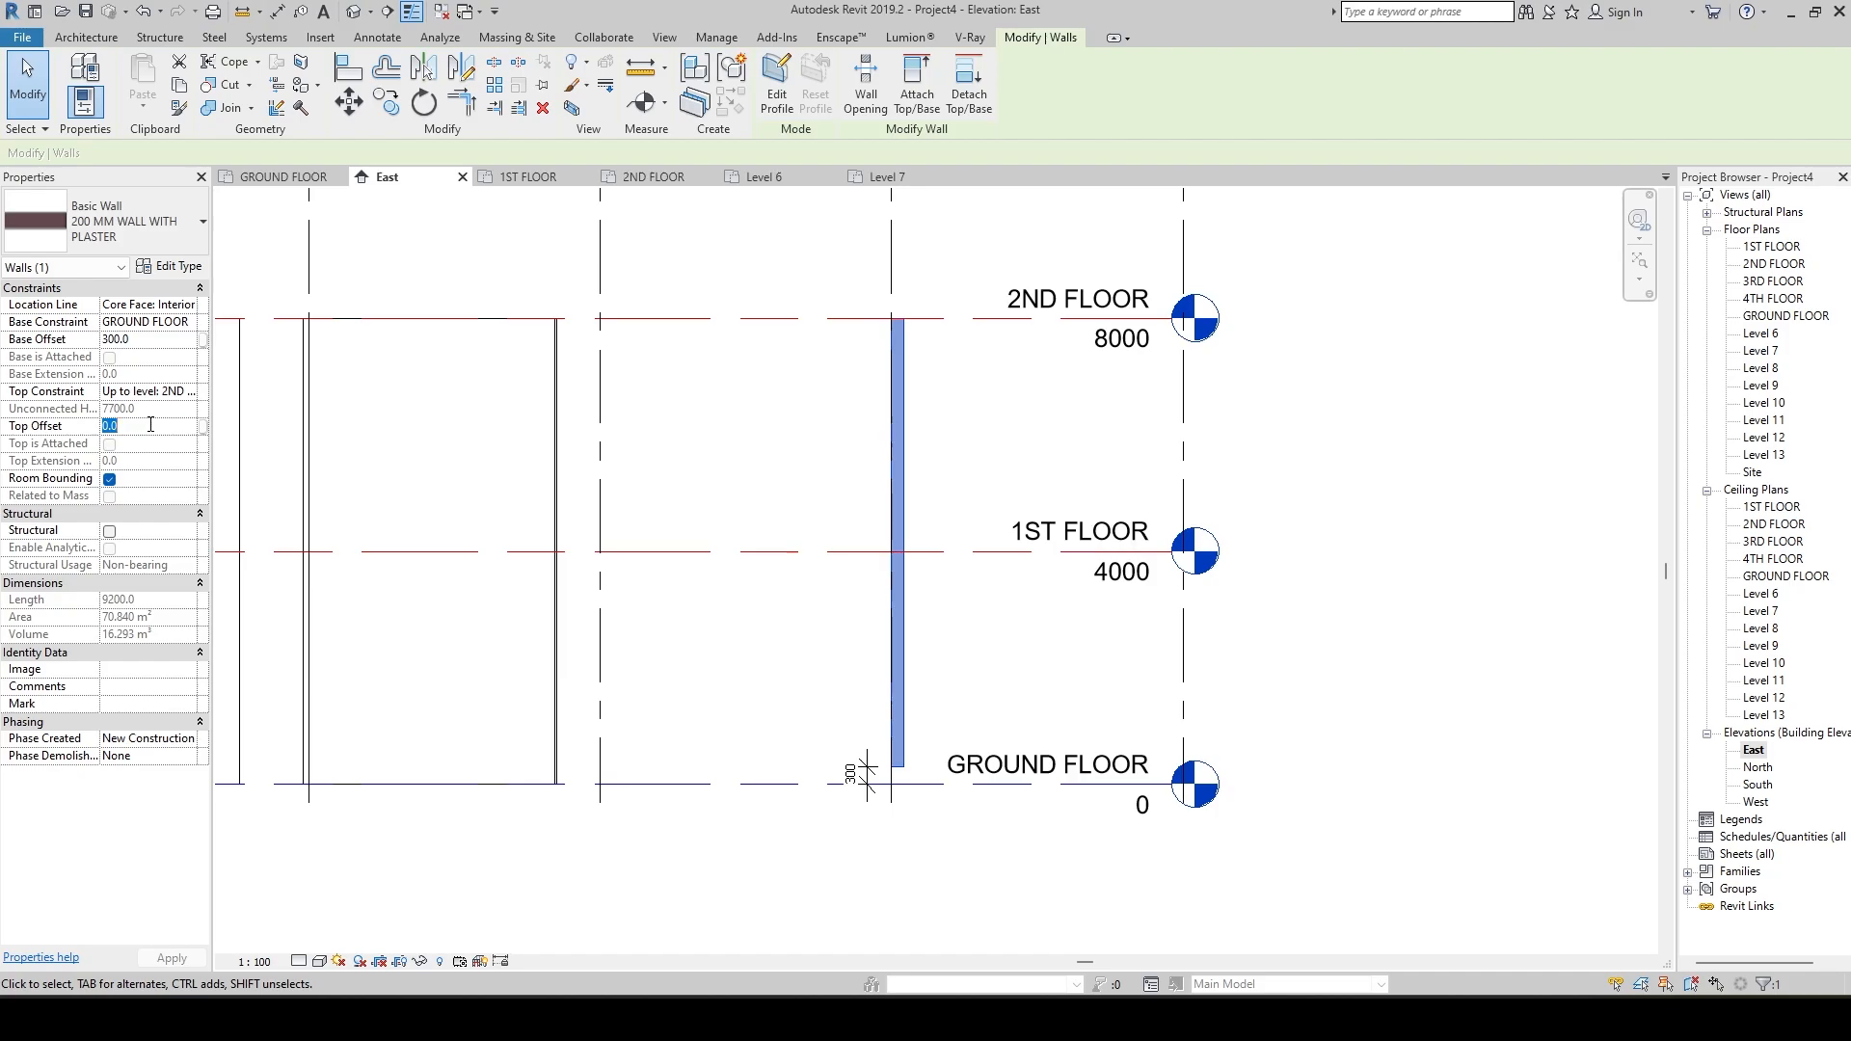
{"action": "type", "text": "450"}
{"action": "left_click", "coordinate": [172, 958]}
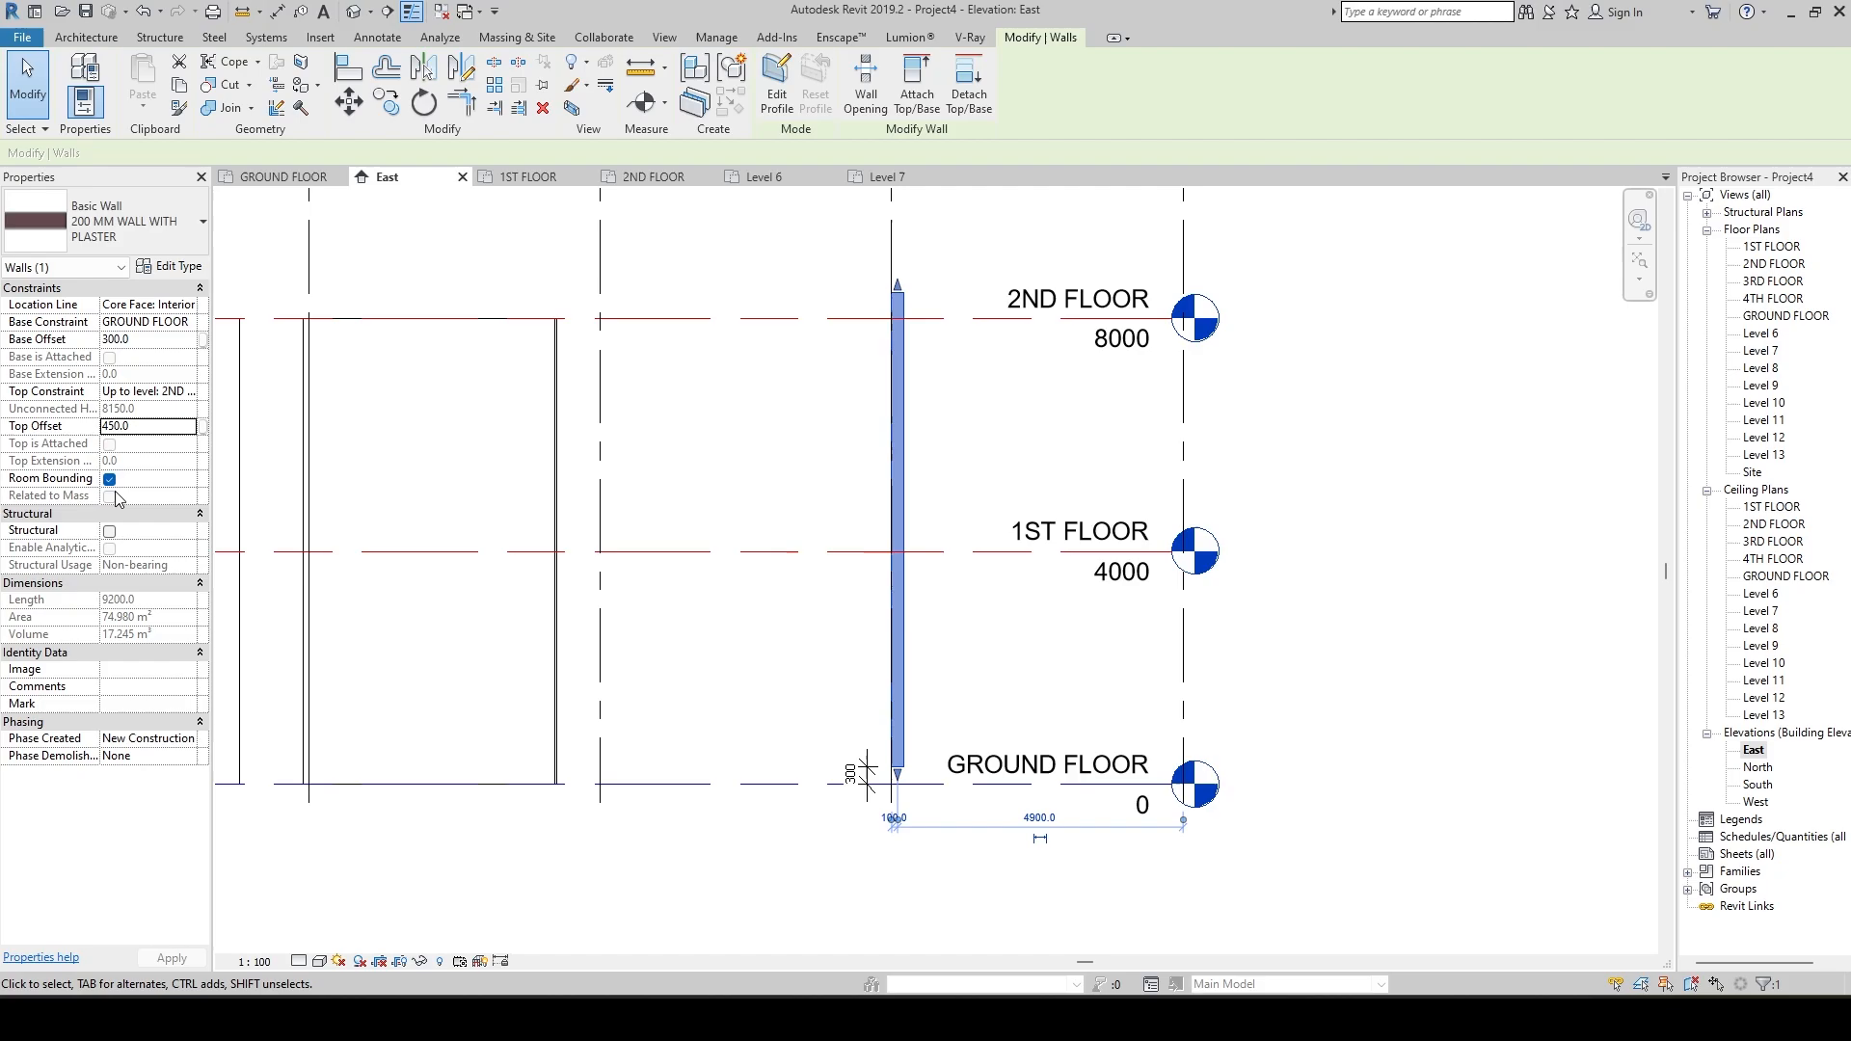
{"action": "left_click", "coordinate": [703, 524]}
Return to the GROUND FLOOR plan and bring the whole column grid and the sample walls beside it into view.
{"action": "scroll", "coordinate": [703, 523], "scroll_direction": "down", "scroll_amount": 3}
{"action": "scroll", "coordinate": [702, 524], "scroll_direction": "down", "scroll_amount": 5}
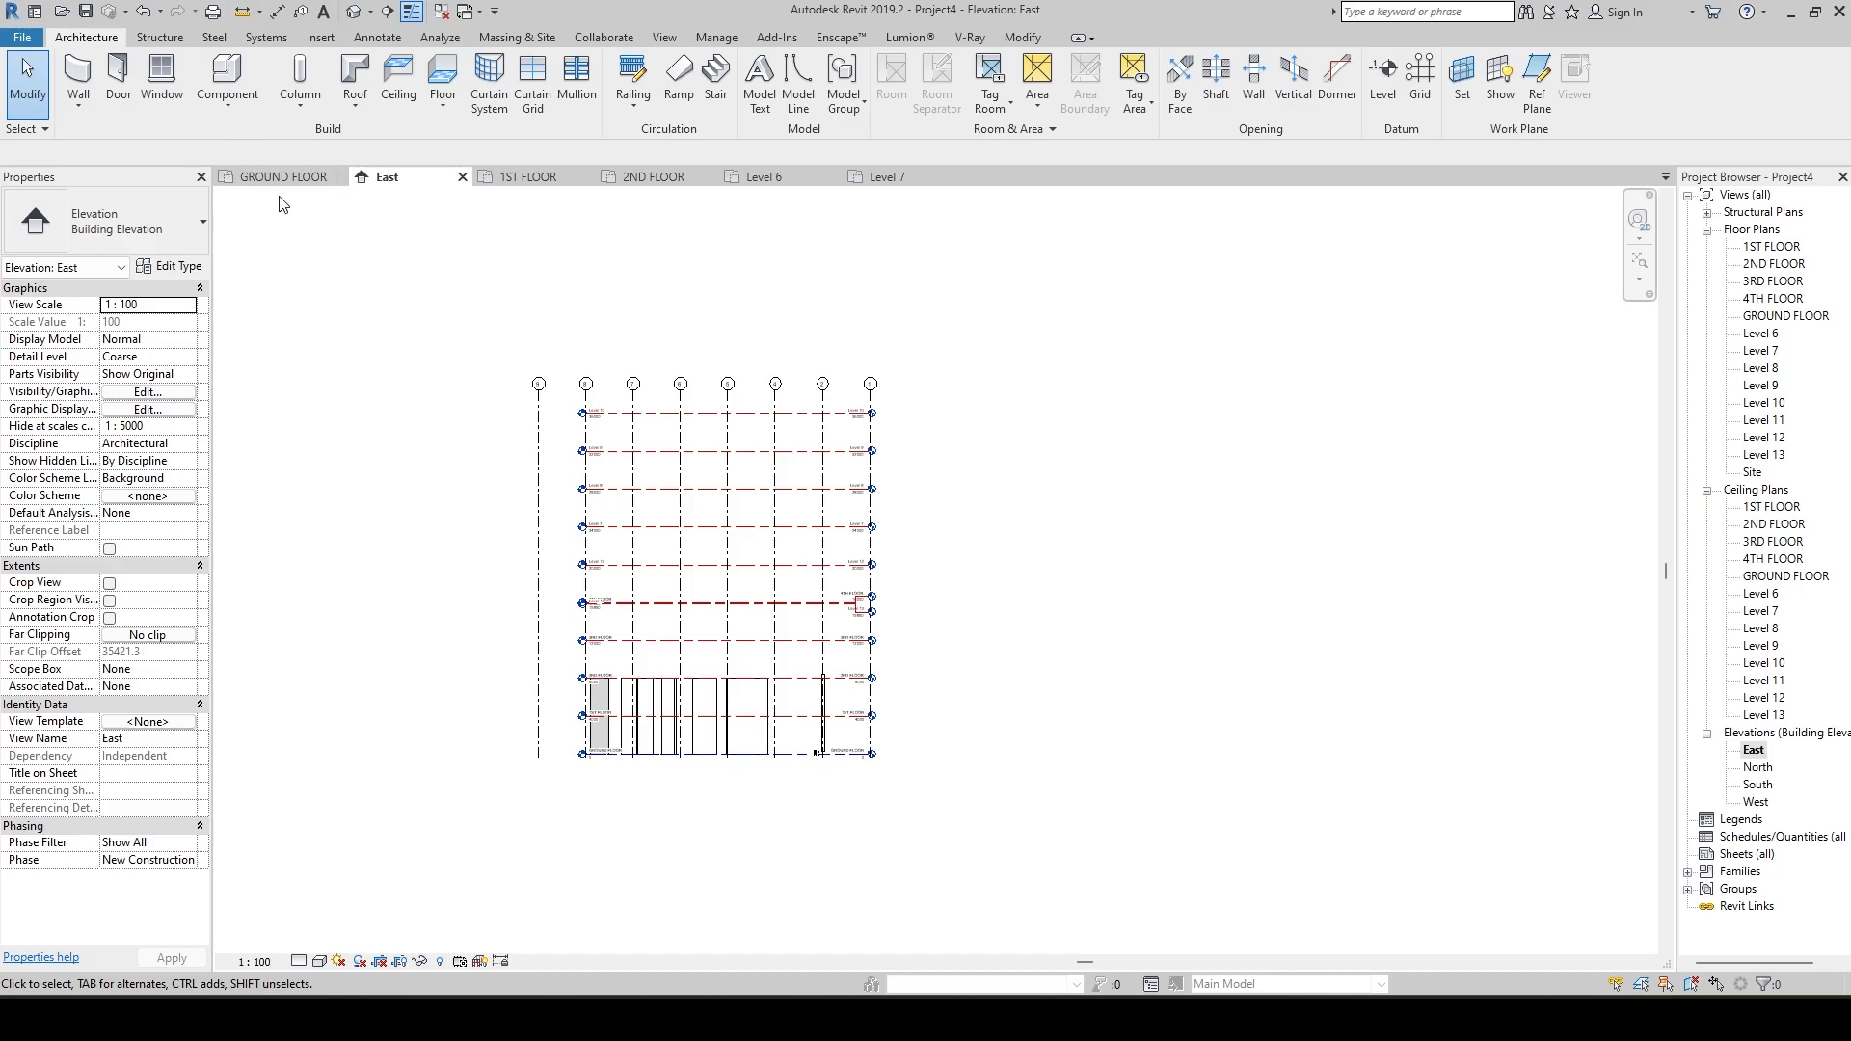
{"action": "left_click", "coordinate": [1752, 751]}
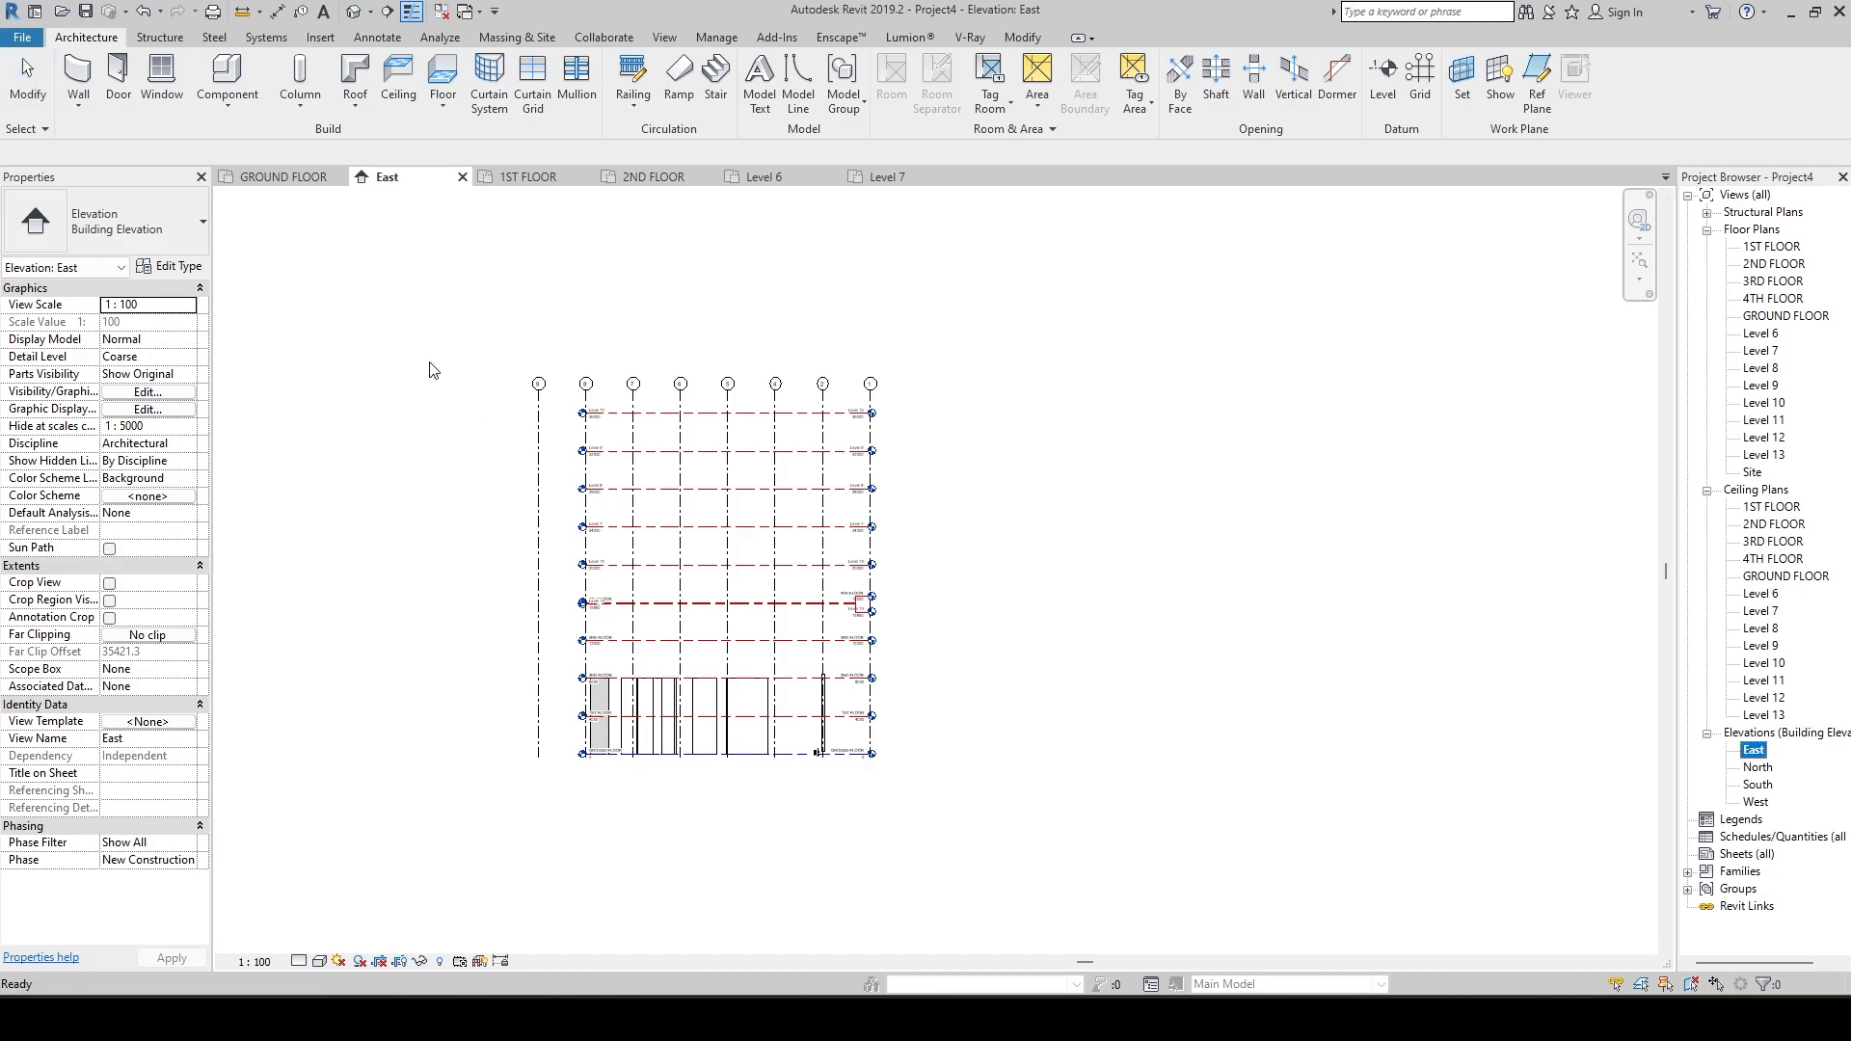
{"action": "left_click", "coordinate": [275, 178]}
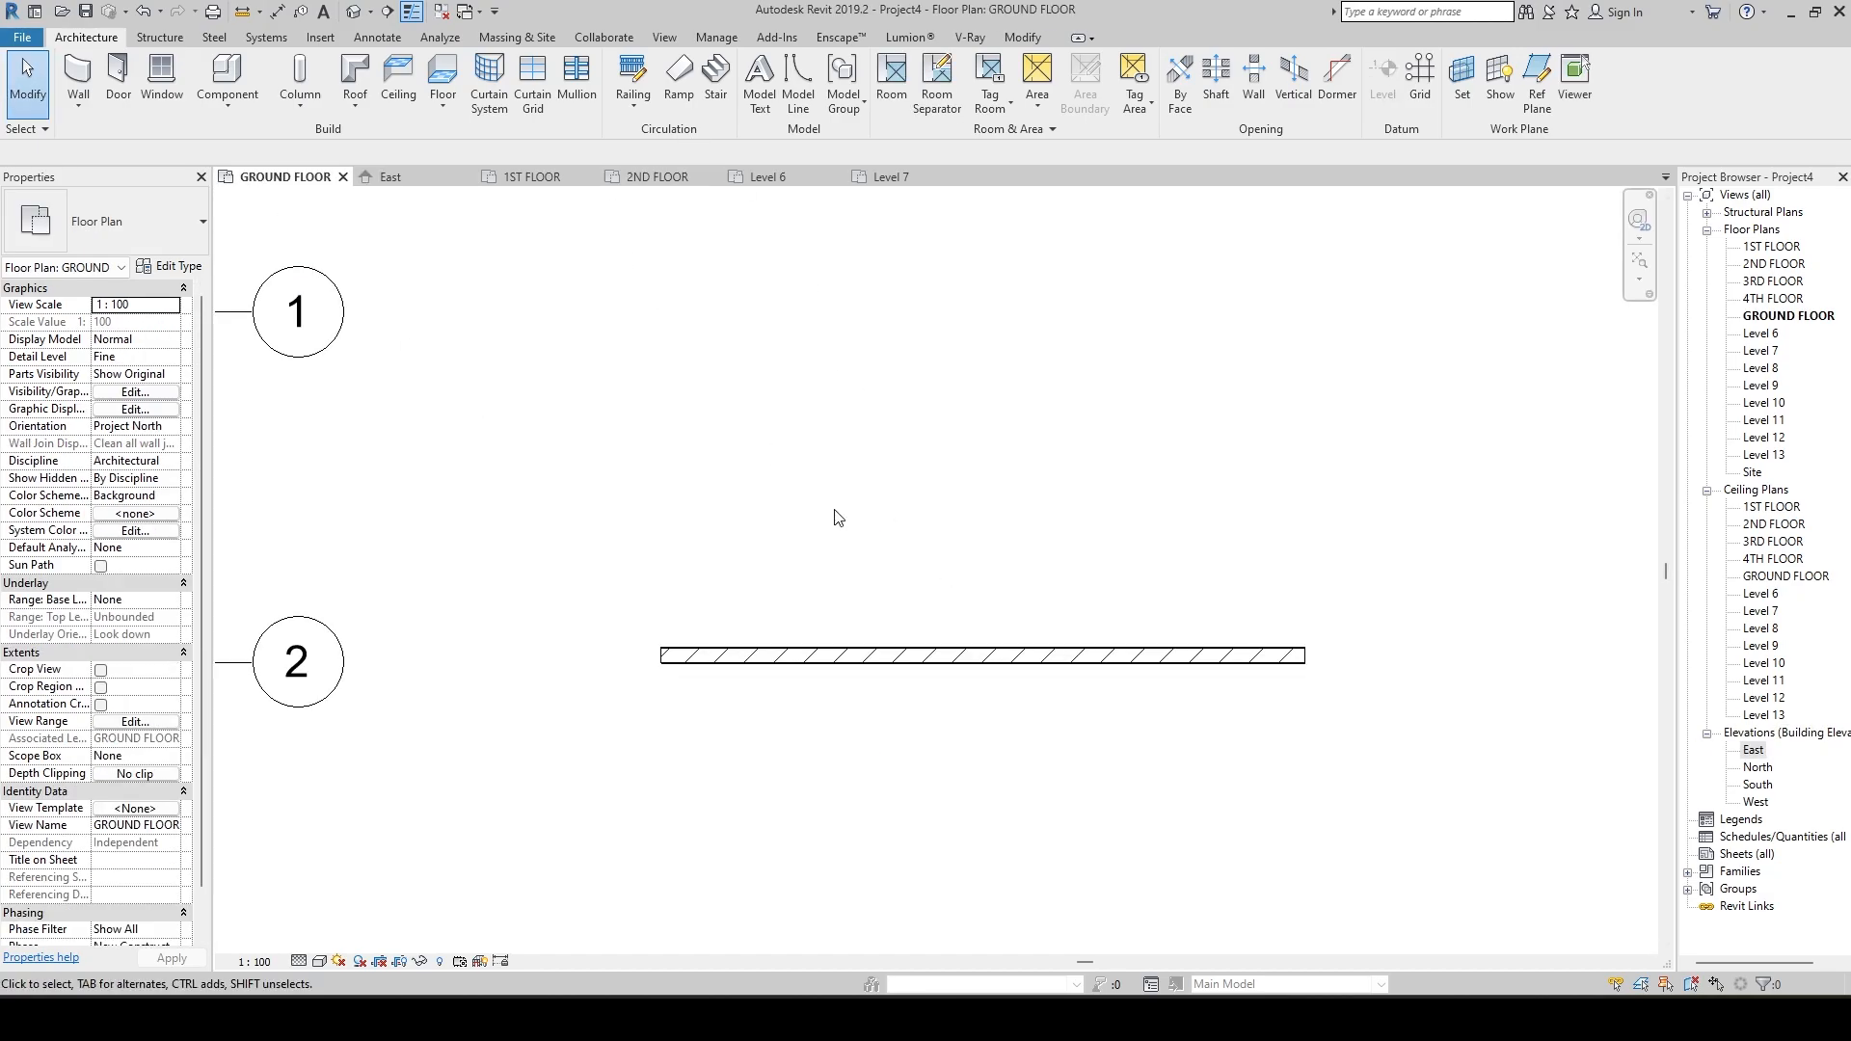
{"action": "scroll", "coordinate": [834, 511], "scroll_direction": "down", "scroll_amount": 5}
{"action": "middle_click_drag", "start_coordinate": [835, 511], "coordinate": [1141, 372]}
{"action": "scroll", "coordinate": [1112, 411], "scroll_direction": "down", "scroll_amount": 2}
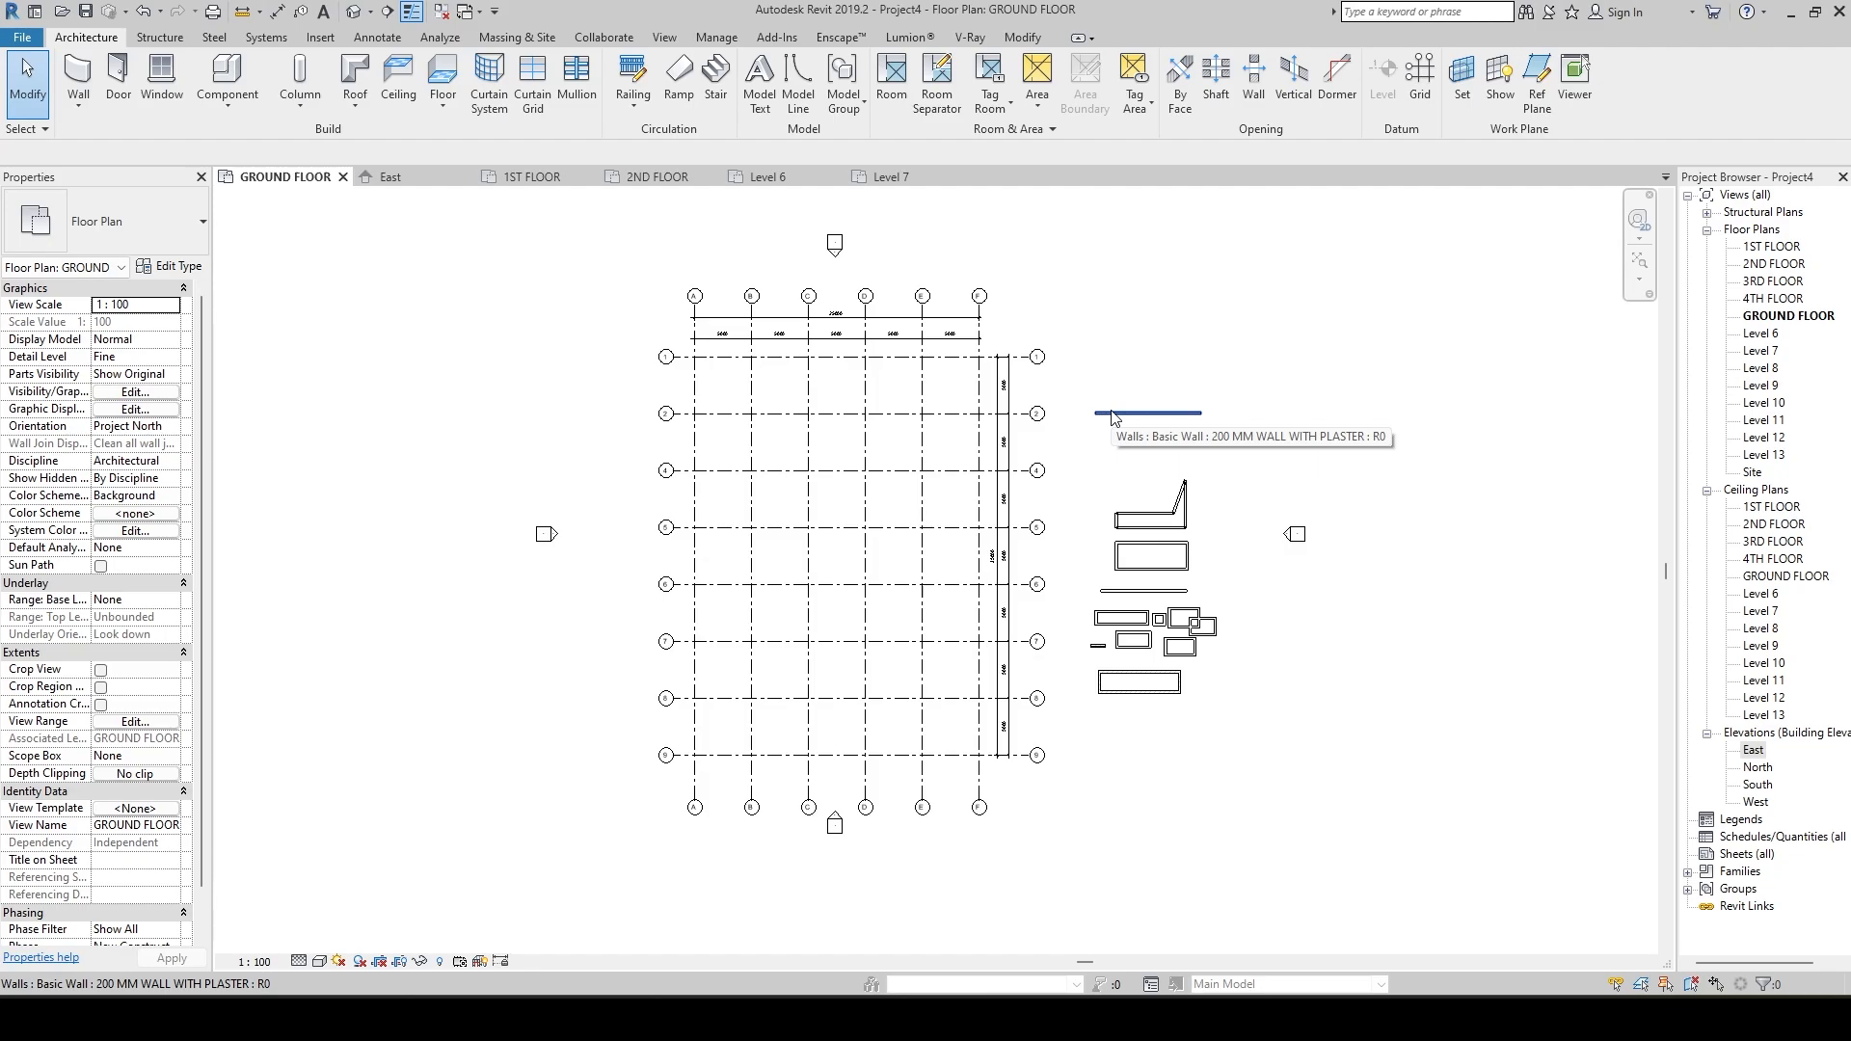
{"action": "scroll", "coordinate": [943, 463], "scroll_direction": "up", "scroll_amount": 2}
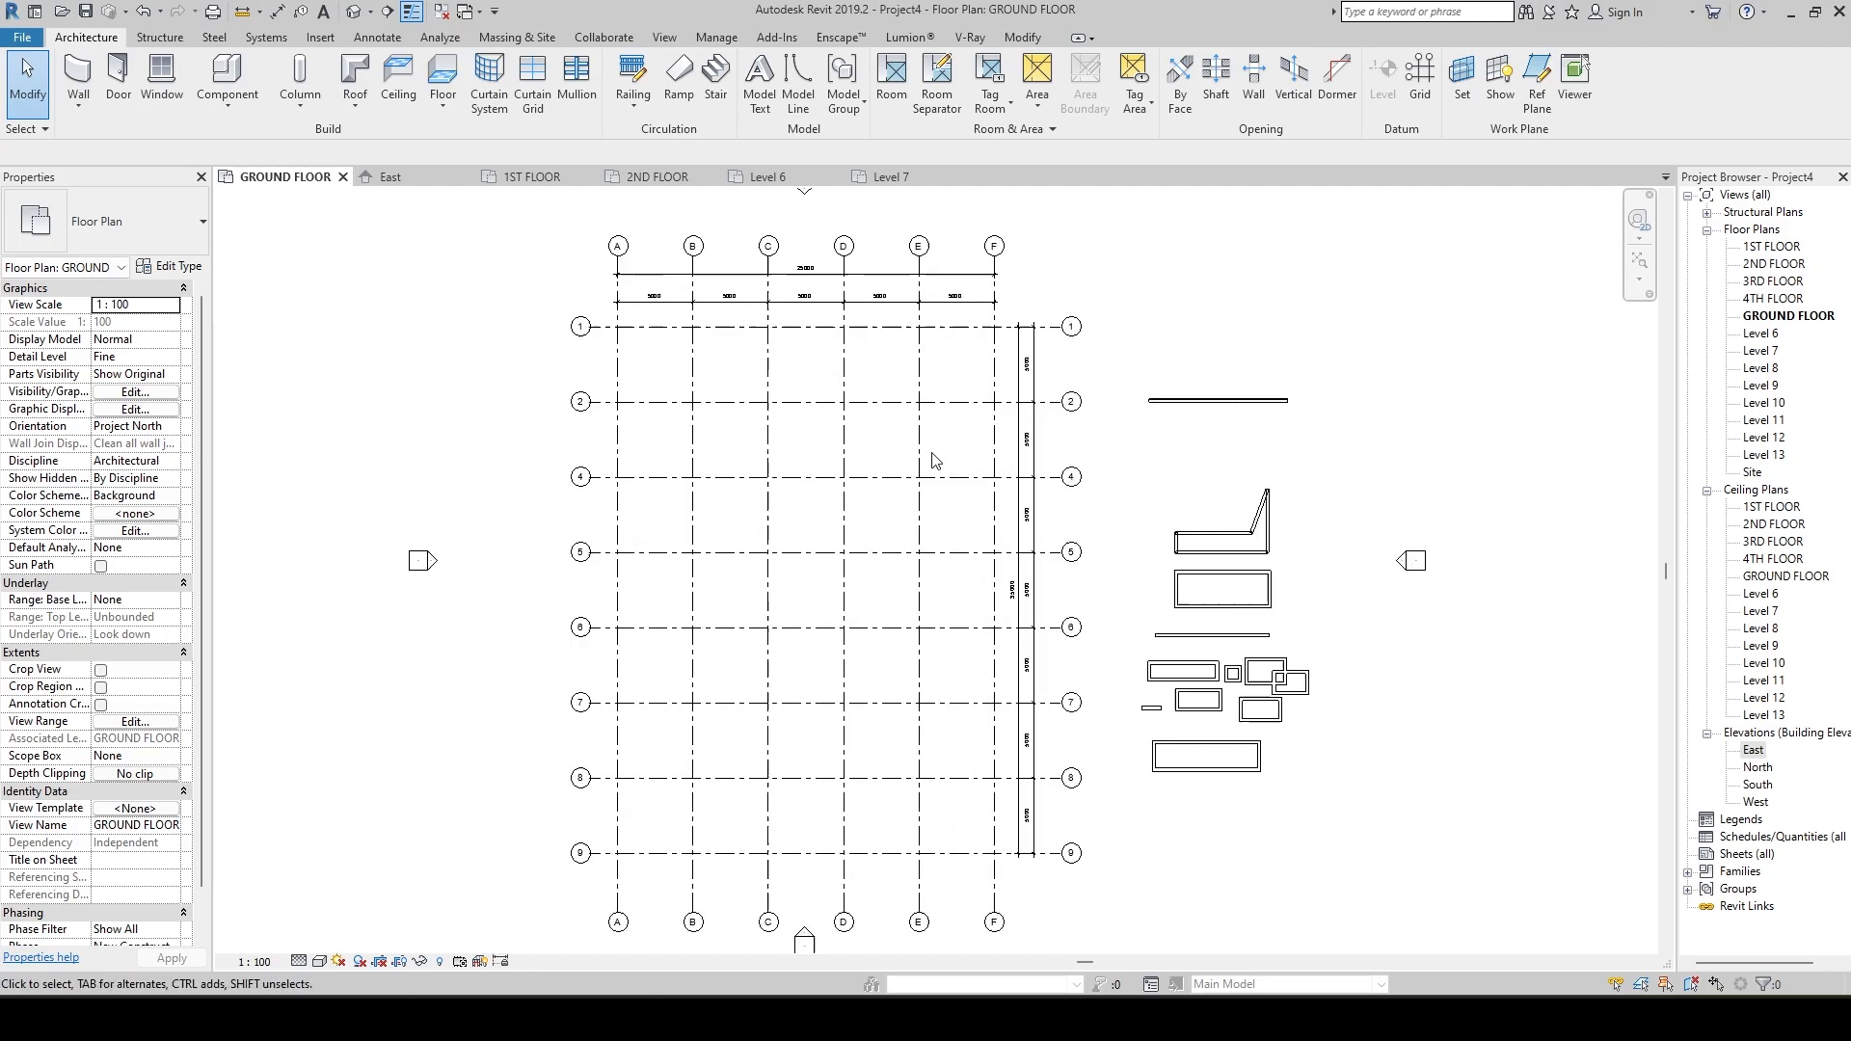
Start placing architectural walls on the GROUND FLOOR plan and save the project when reminded.
{"action": "scroll", "coordinate": [769, 537], "scroll_direction": "up", "scroll_amount": 3}
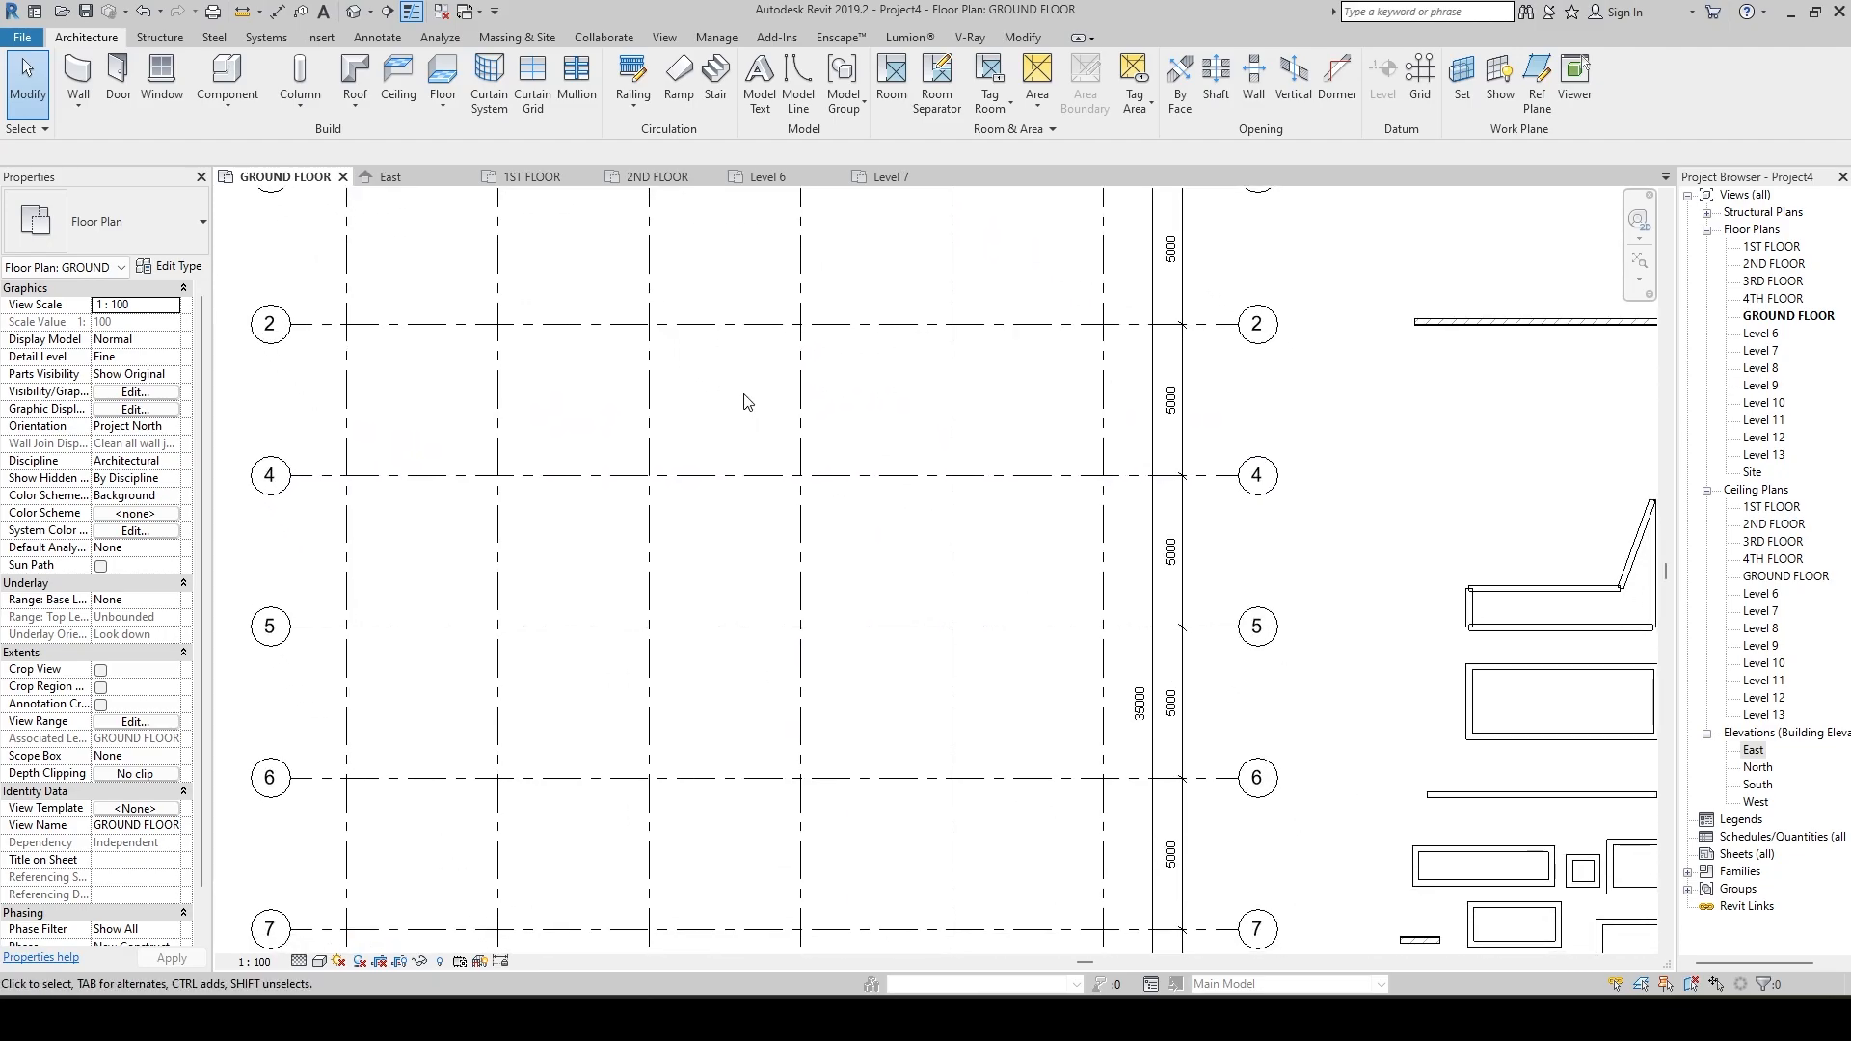
{"action": "left_click", "coordinate": [118, 97]}
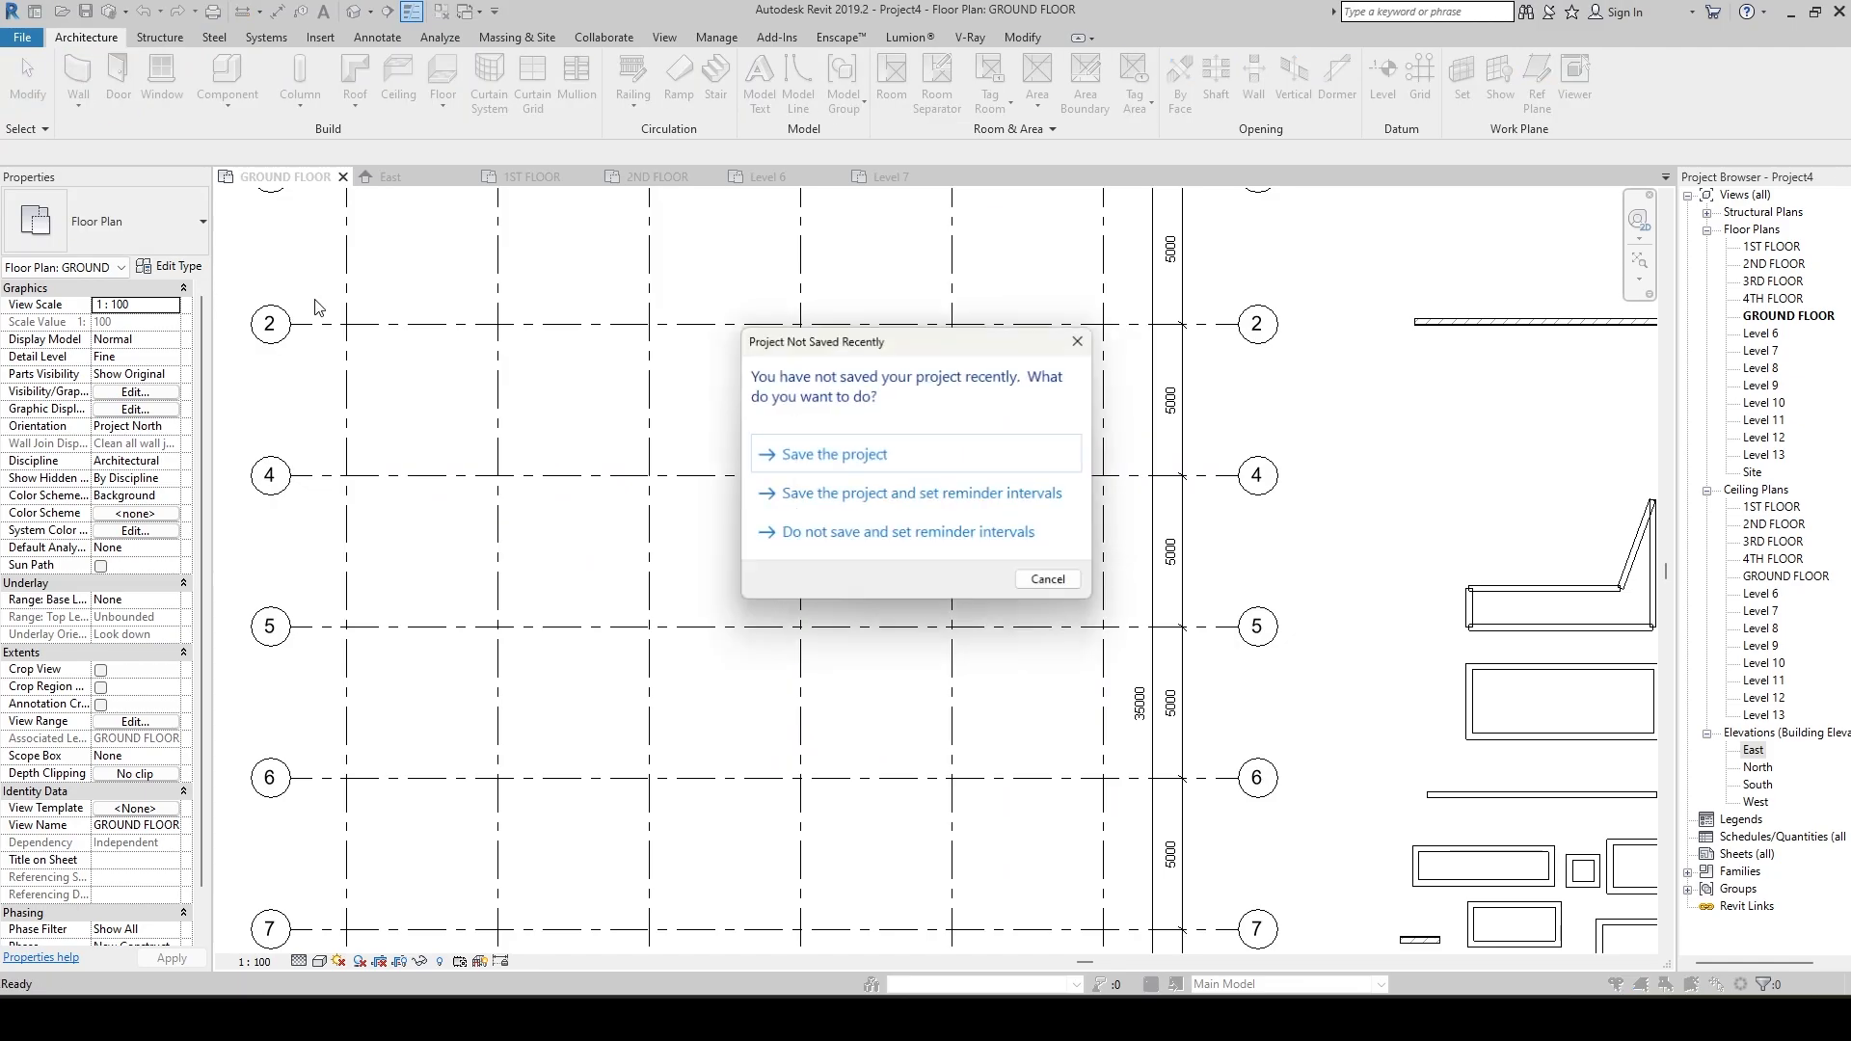
{"action": "left_click", "coordinate": [845, 468]}
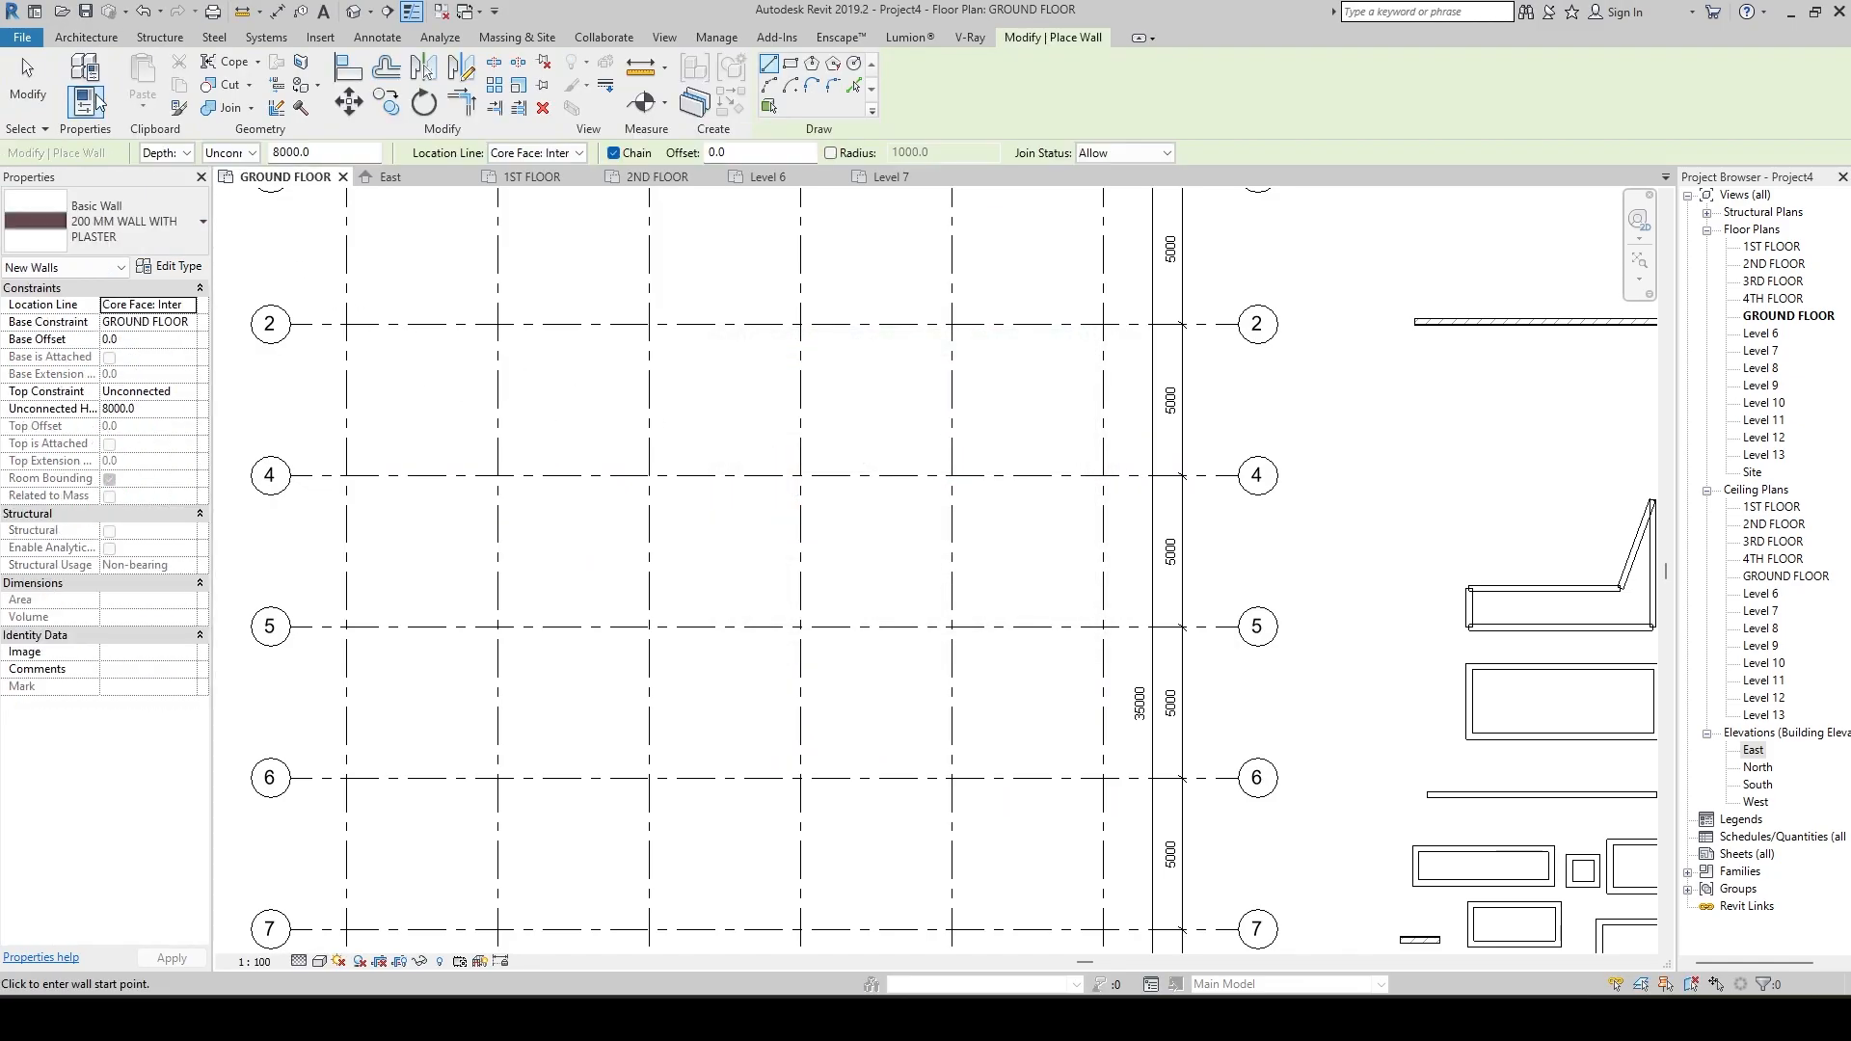
Draw a rectangle of 200 MM WALL WITH PLASTER walls from grid intersection B-2 to grid intersection E-8.
{"action": "left_click", "coordinate": [154, 218]}
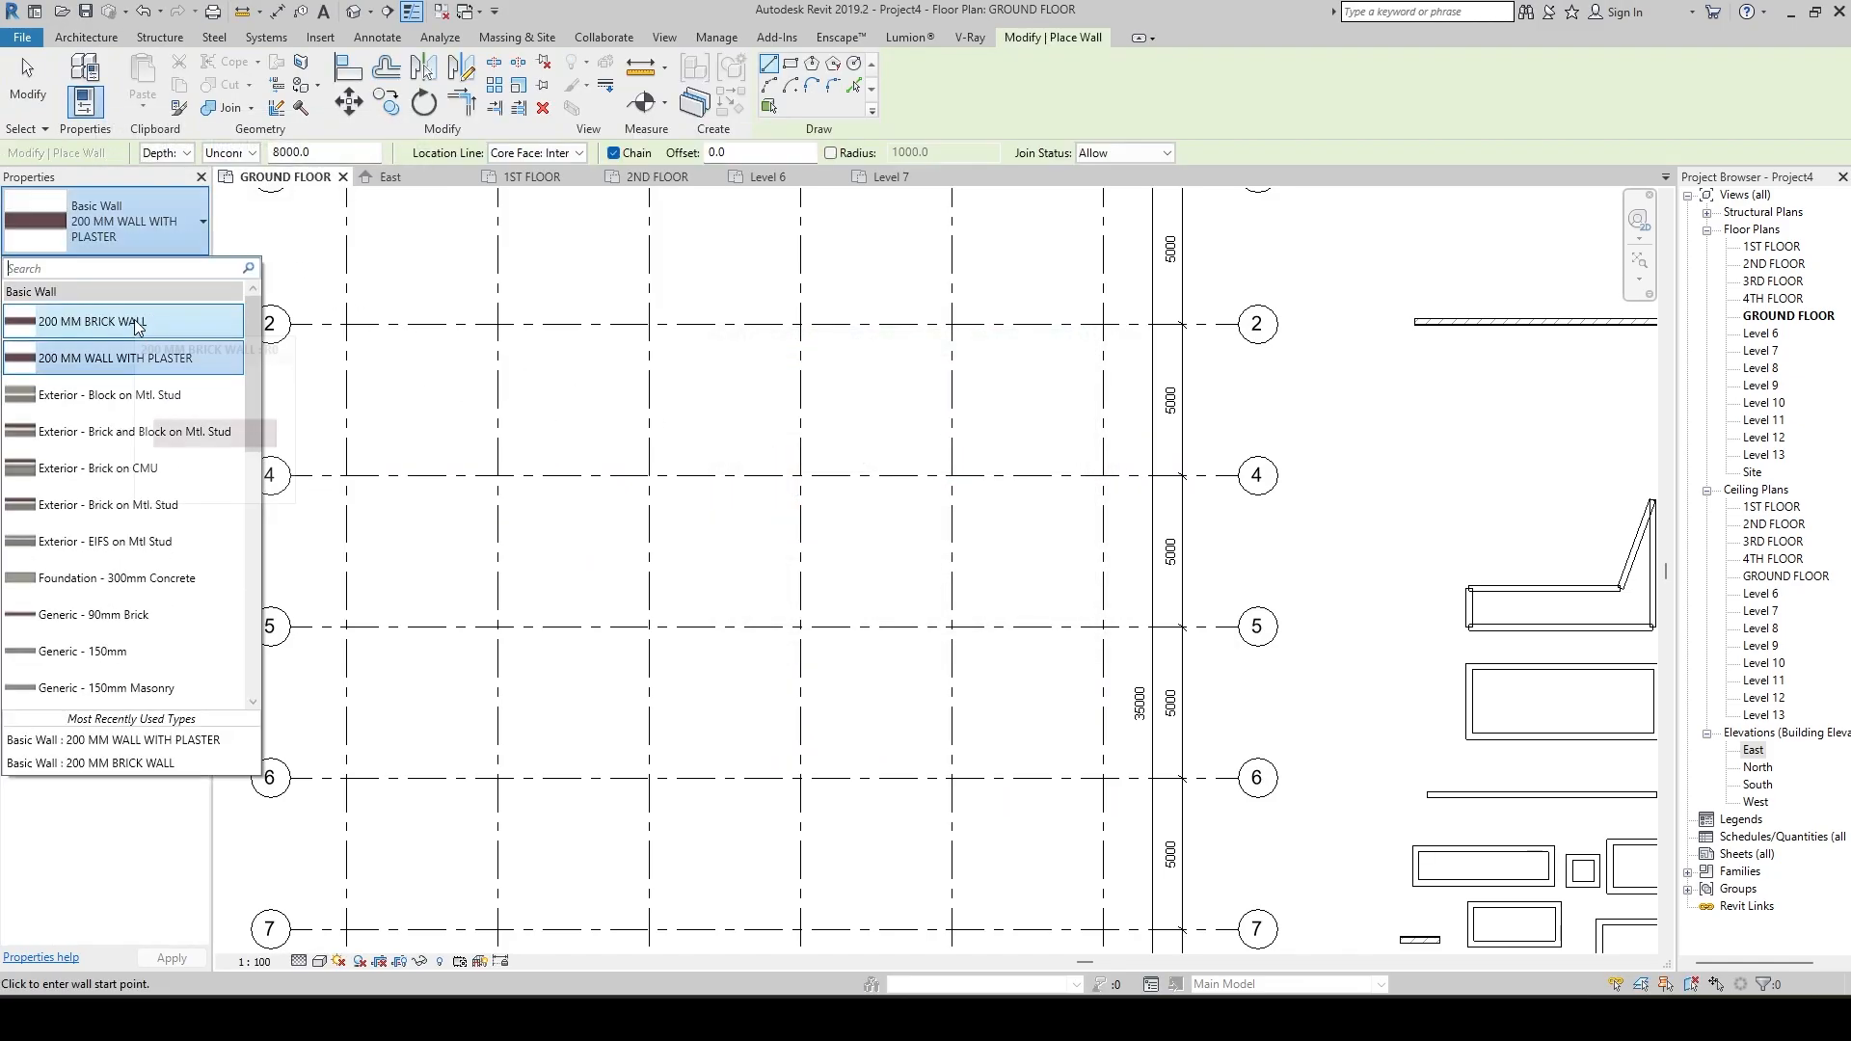
{"action": "left_click", "coordinate": [138, 357]}
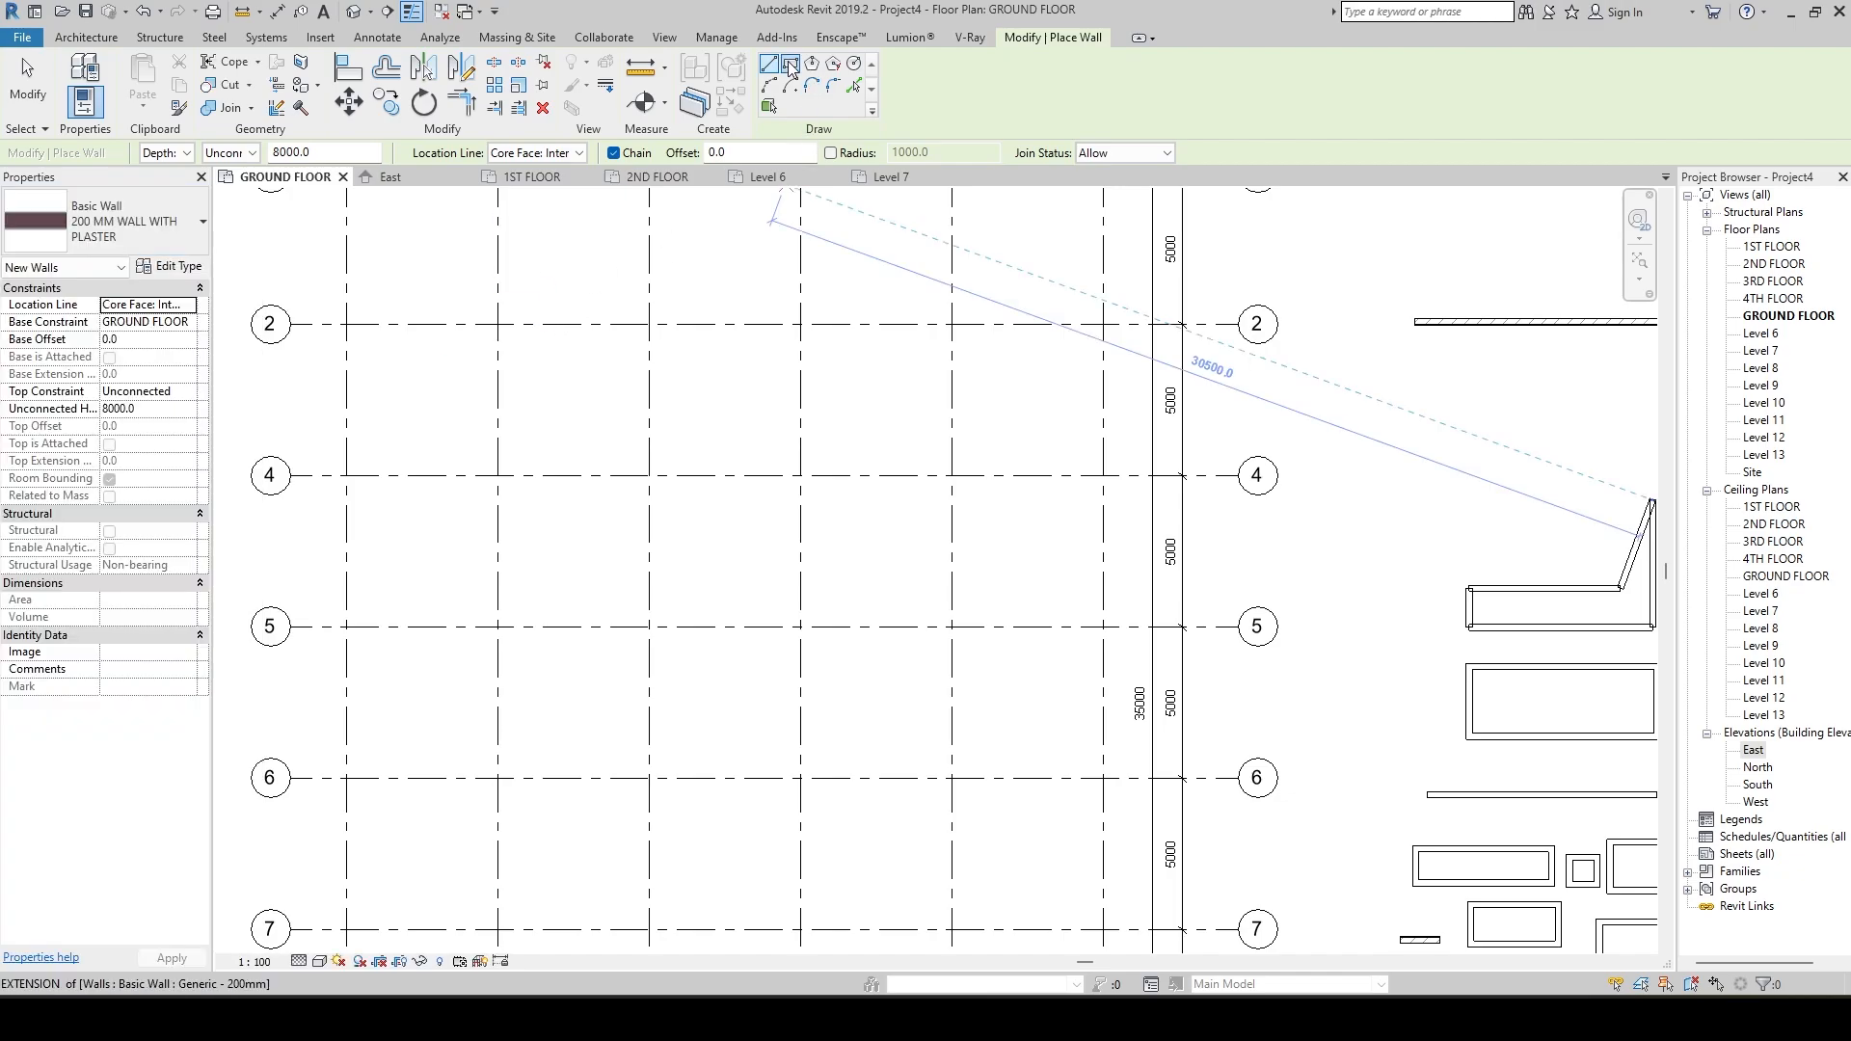
{"action": "left_click", "coordinate": [789, 65]}
{"action": "left_click", "coordinate": [497, 324]}
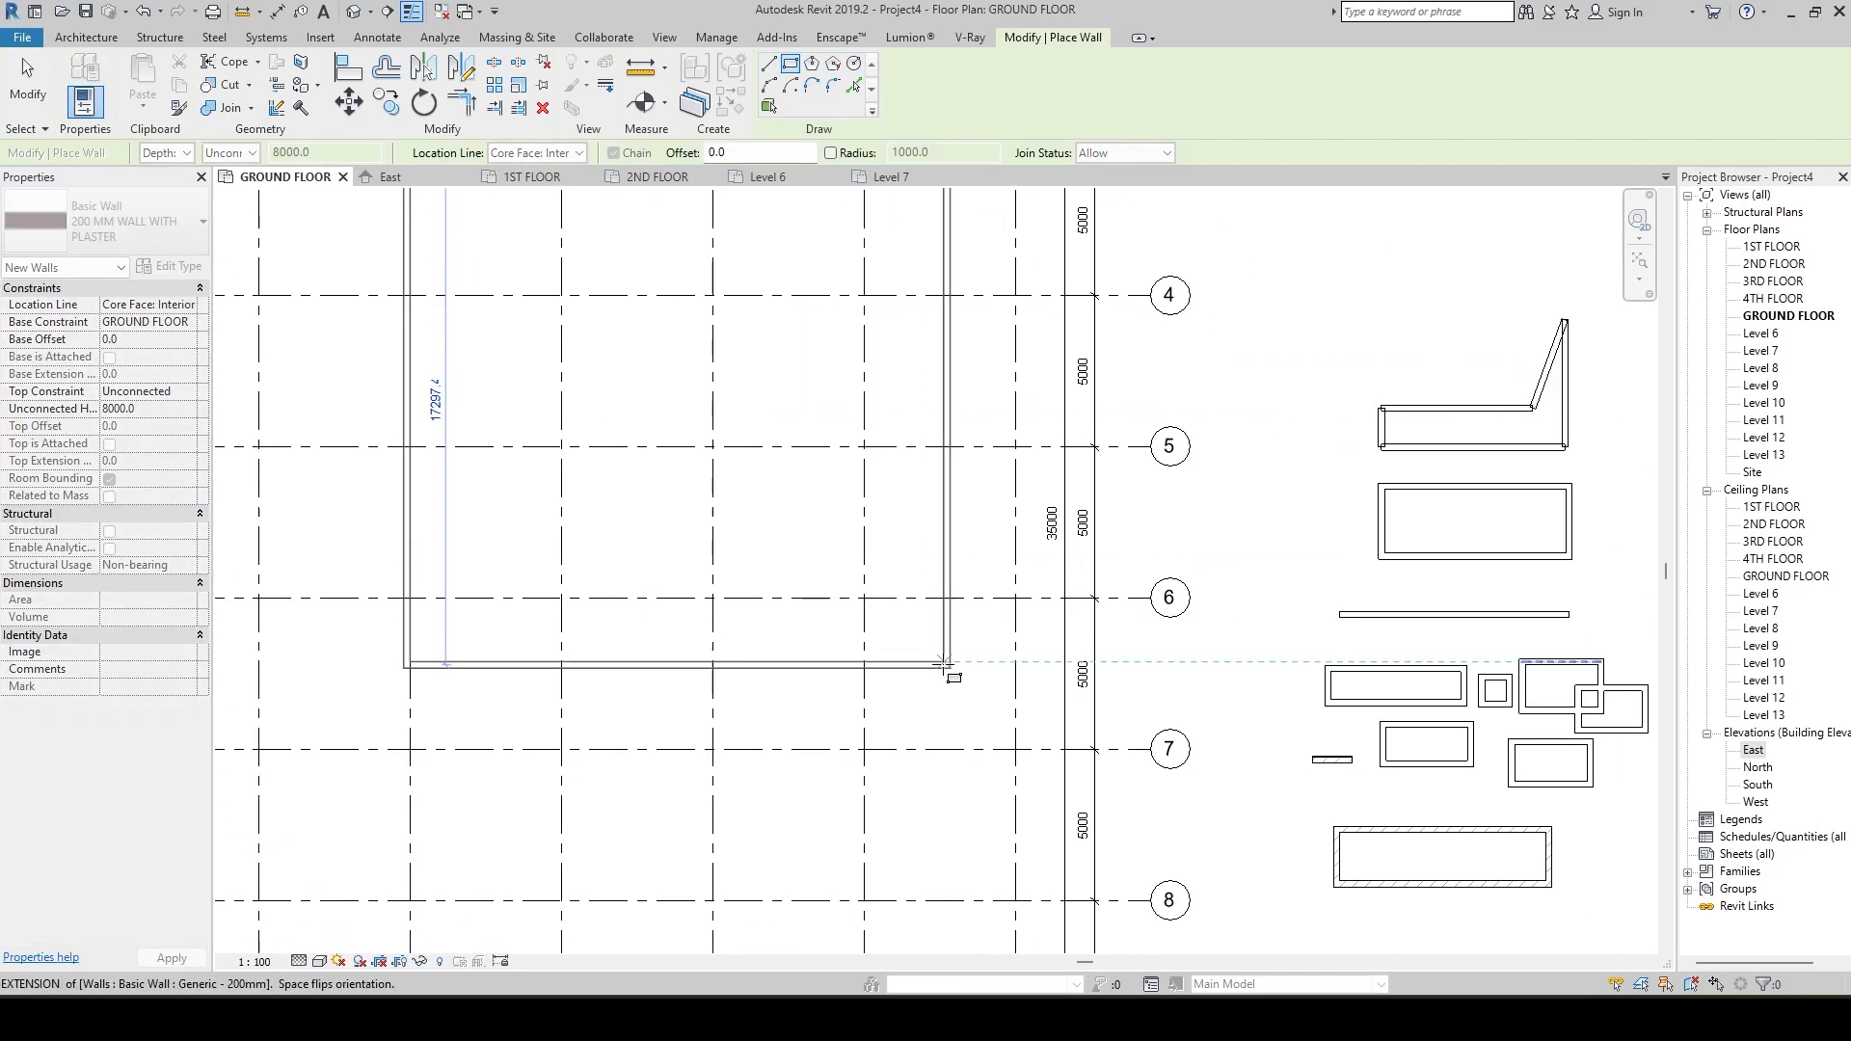
{"action": "middle_click_drag", "start_coordinate": [944, 665], "coordinate": [950, 507]}
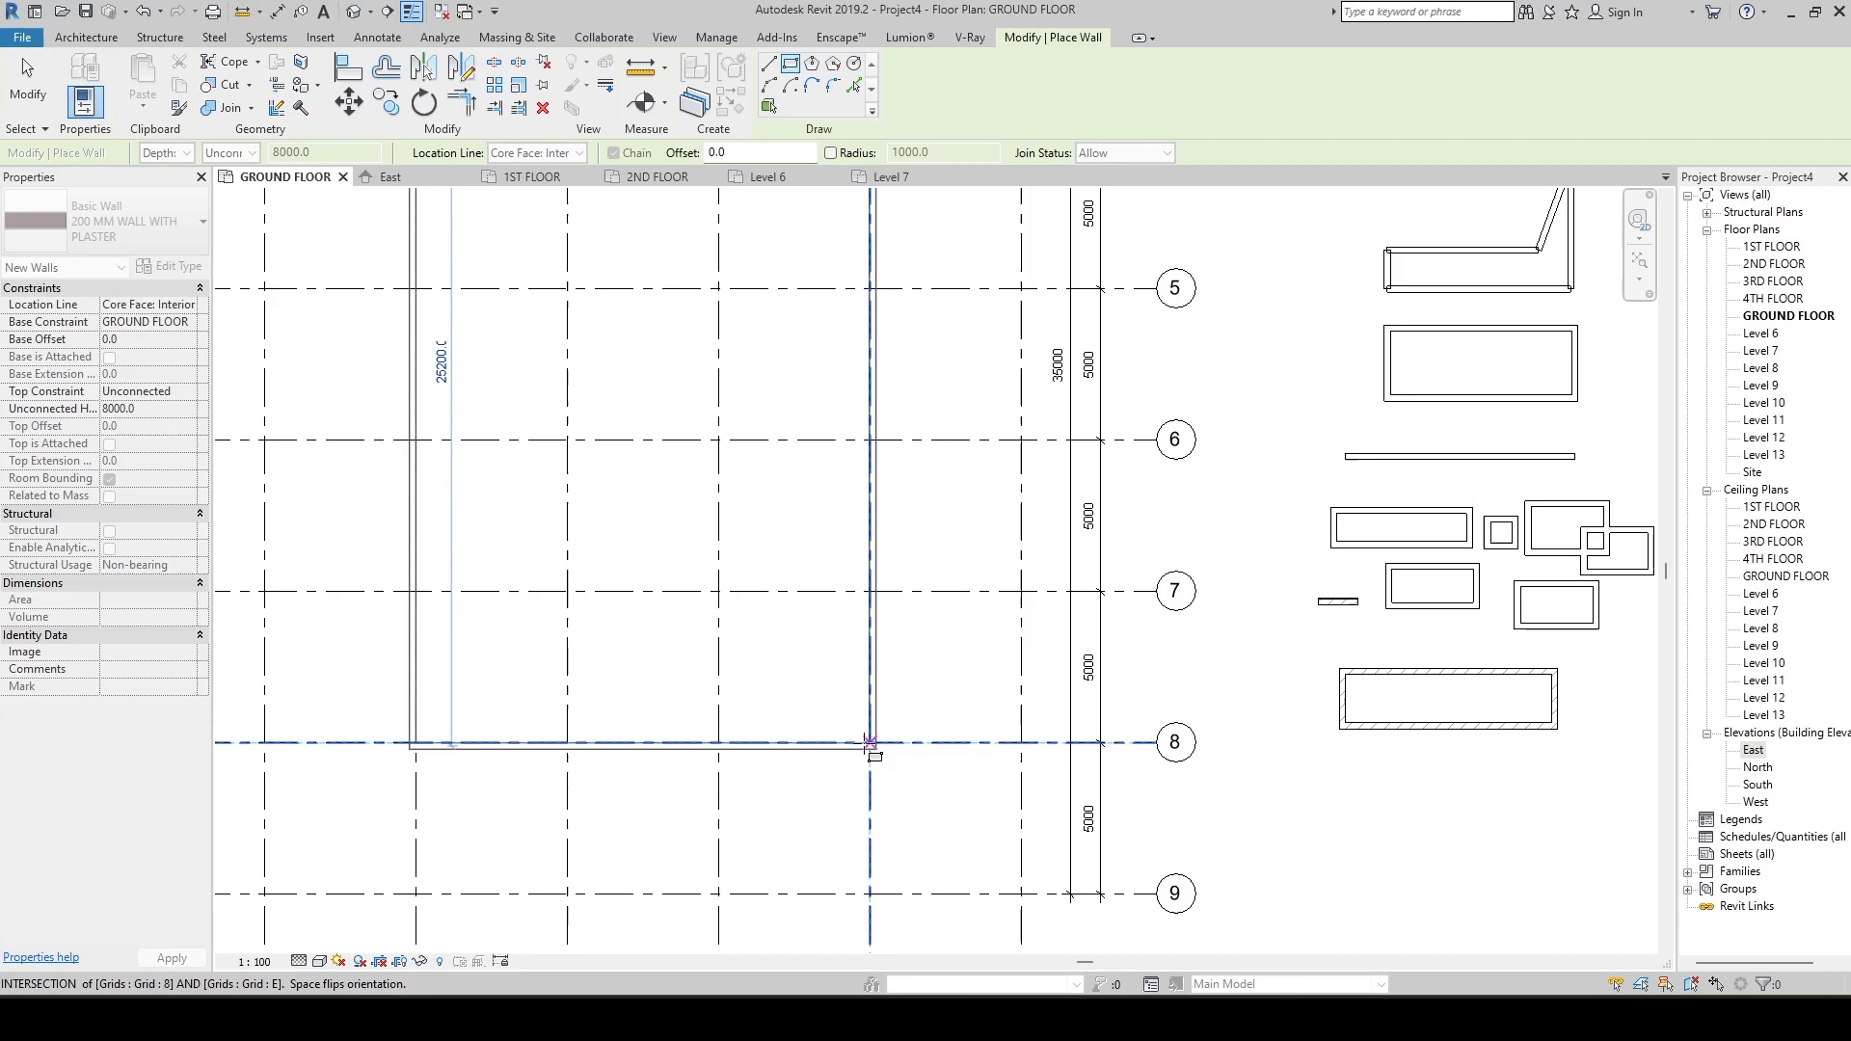
{"action": "scroll", "coordinate": [870, 742], "scroll_direction": "up", "scroll_amount": 4}
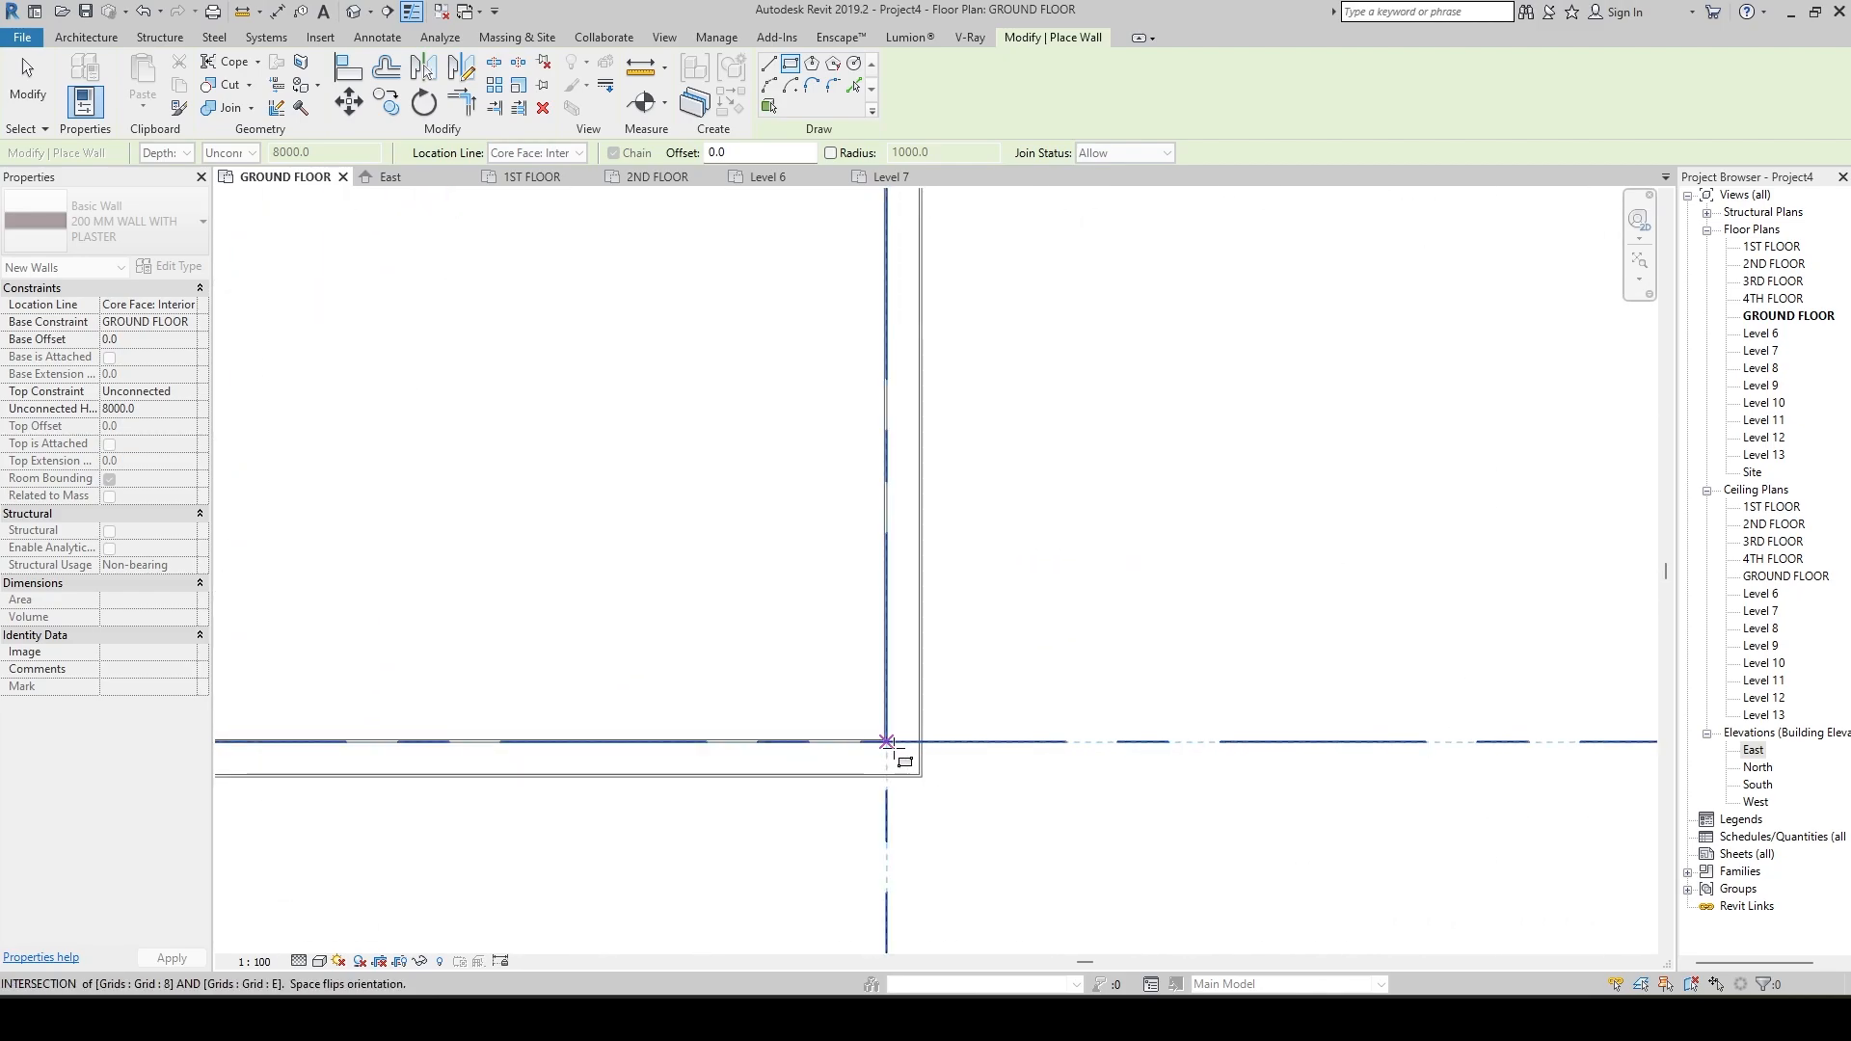
{"action": "scroll", "coordinate": [894, 737], "scroll_direction": "up", "scroll_amount": 5}
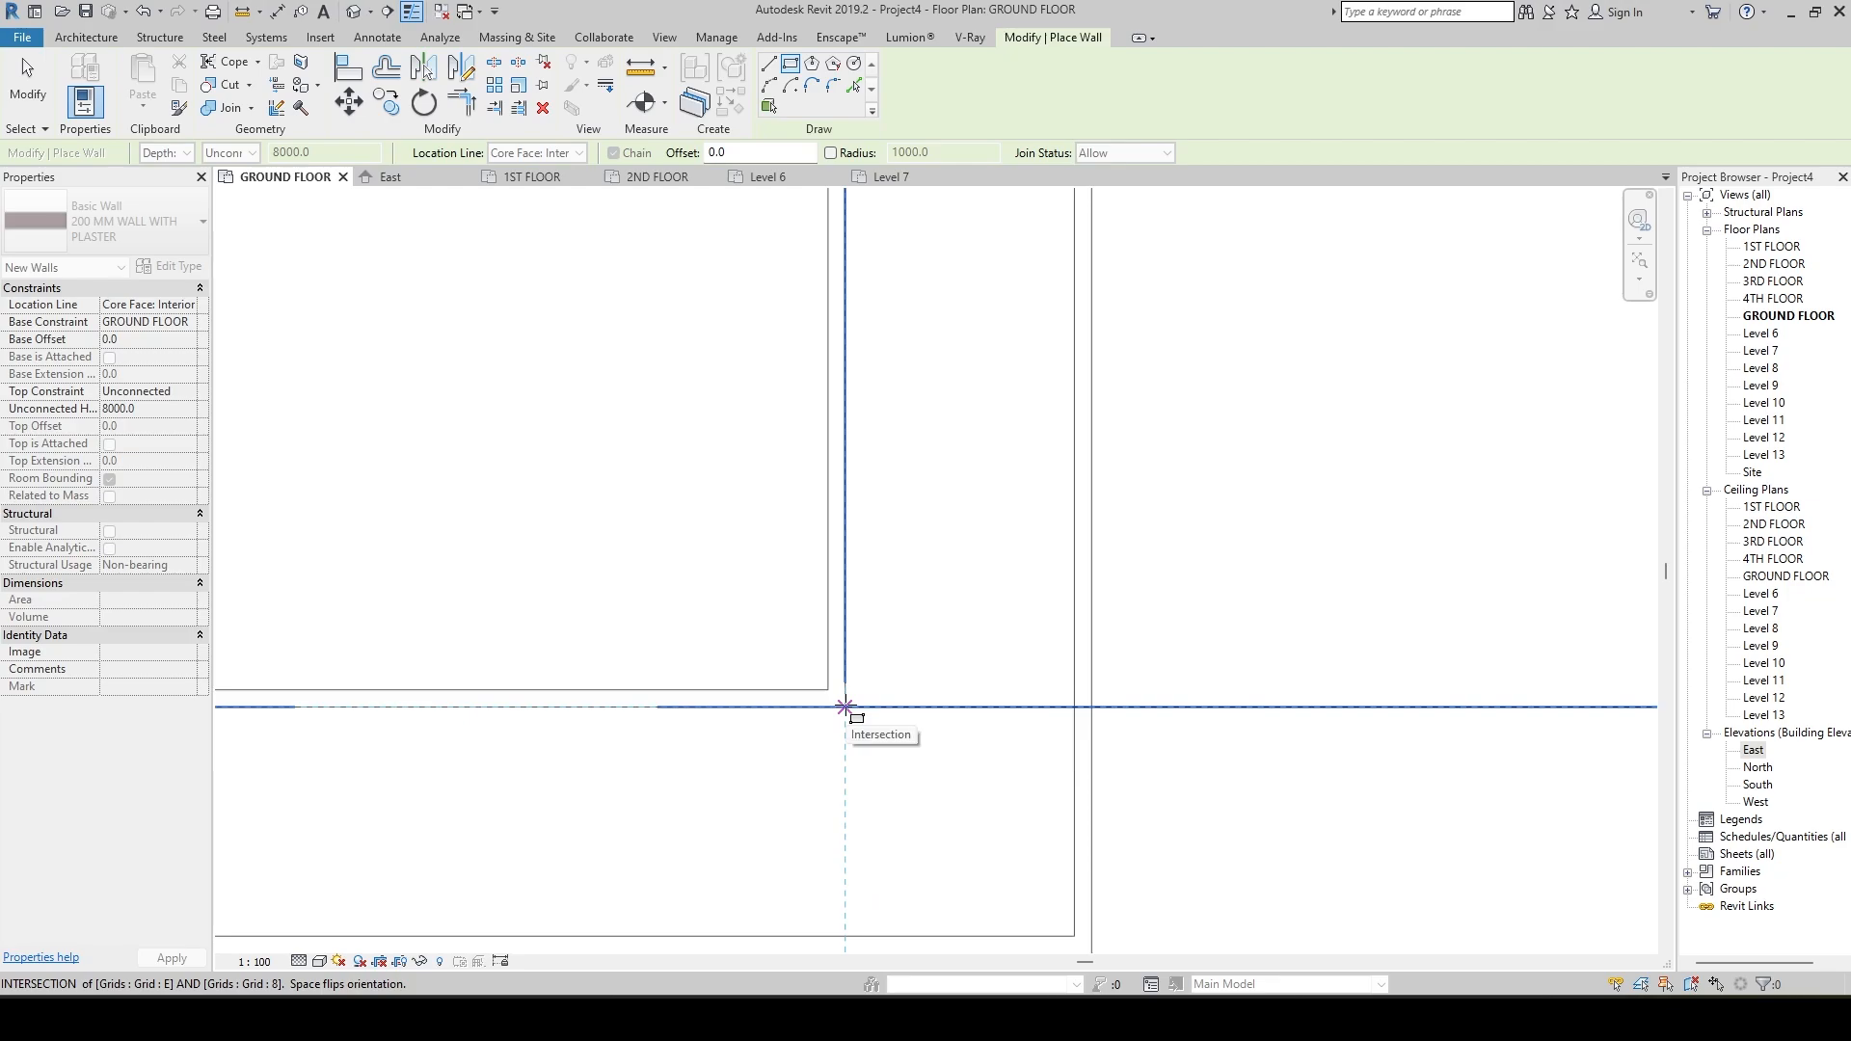
{"action": "left_click", "coordinate": [844, 707]}
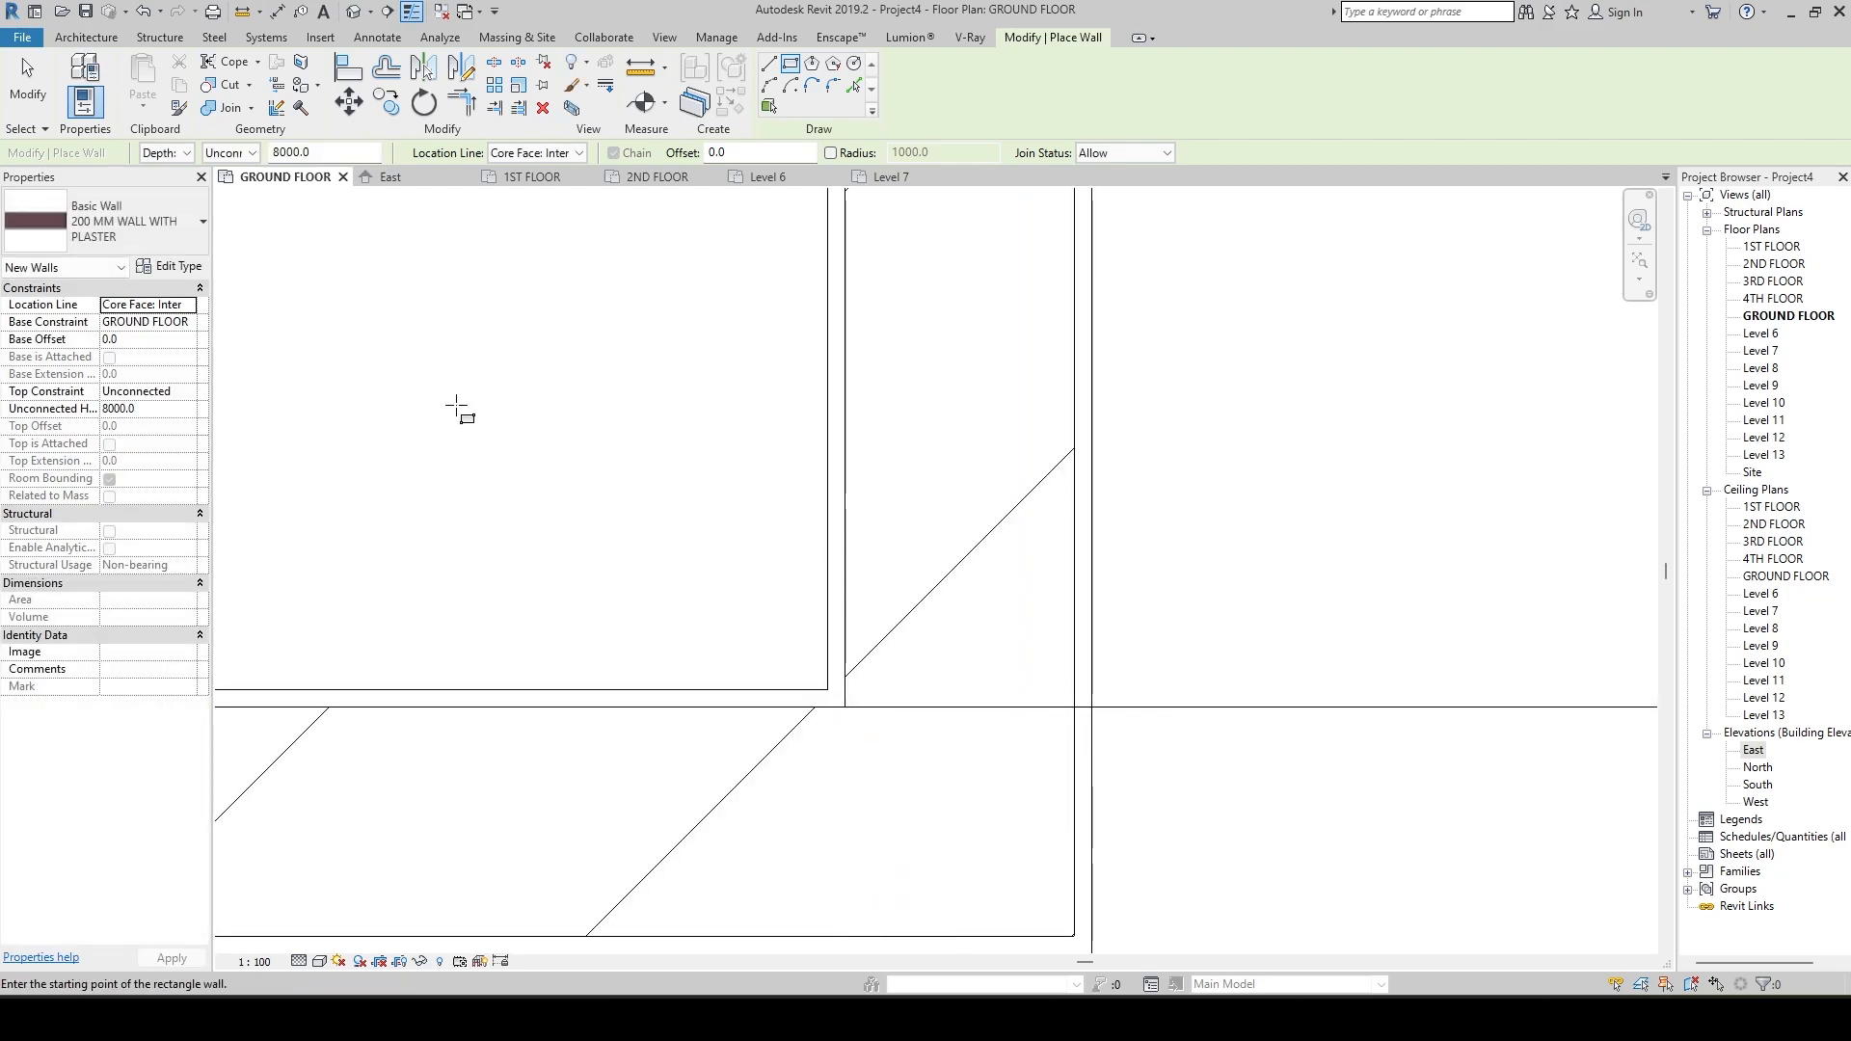
Reselect Core Face: Interior as the location line, end wall placement and undo the rectangle of plastered walls.
{"action": "scroll", "coordinate": [529, 415], "scroll_direction": "down", "scroll_amount": 1}
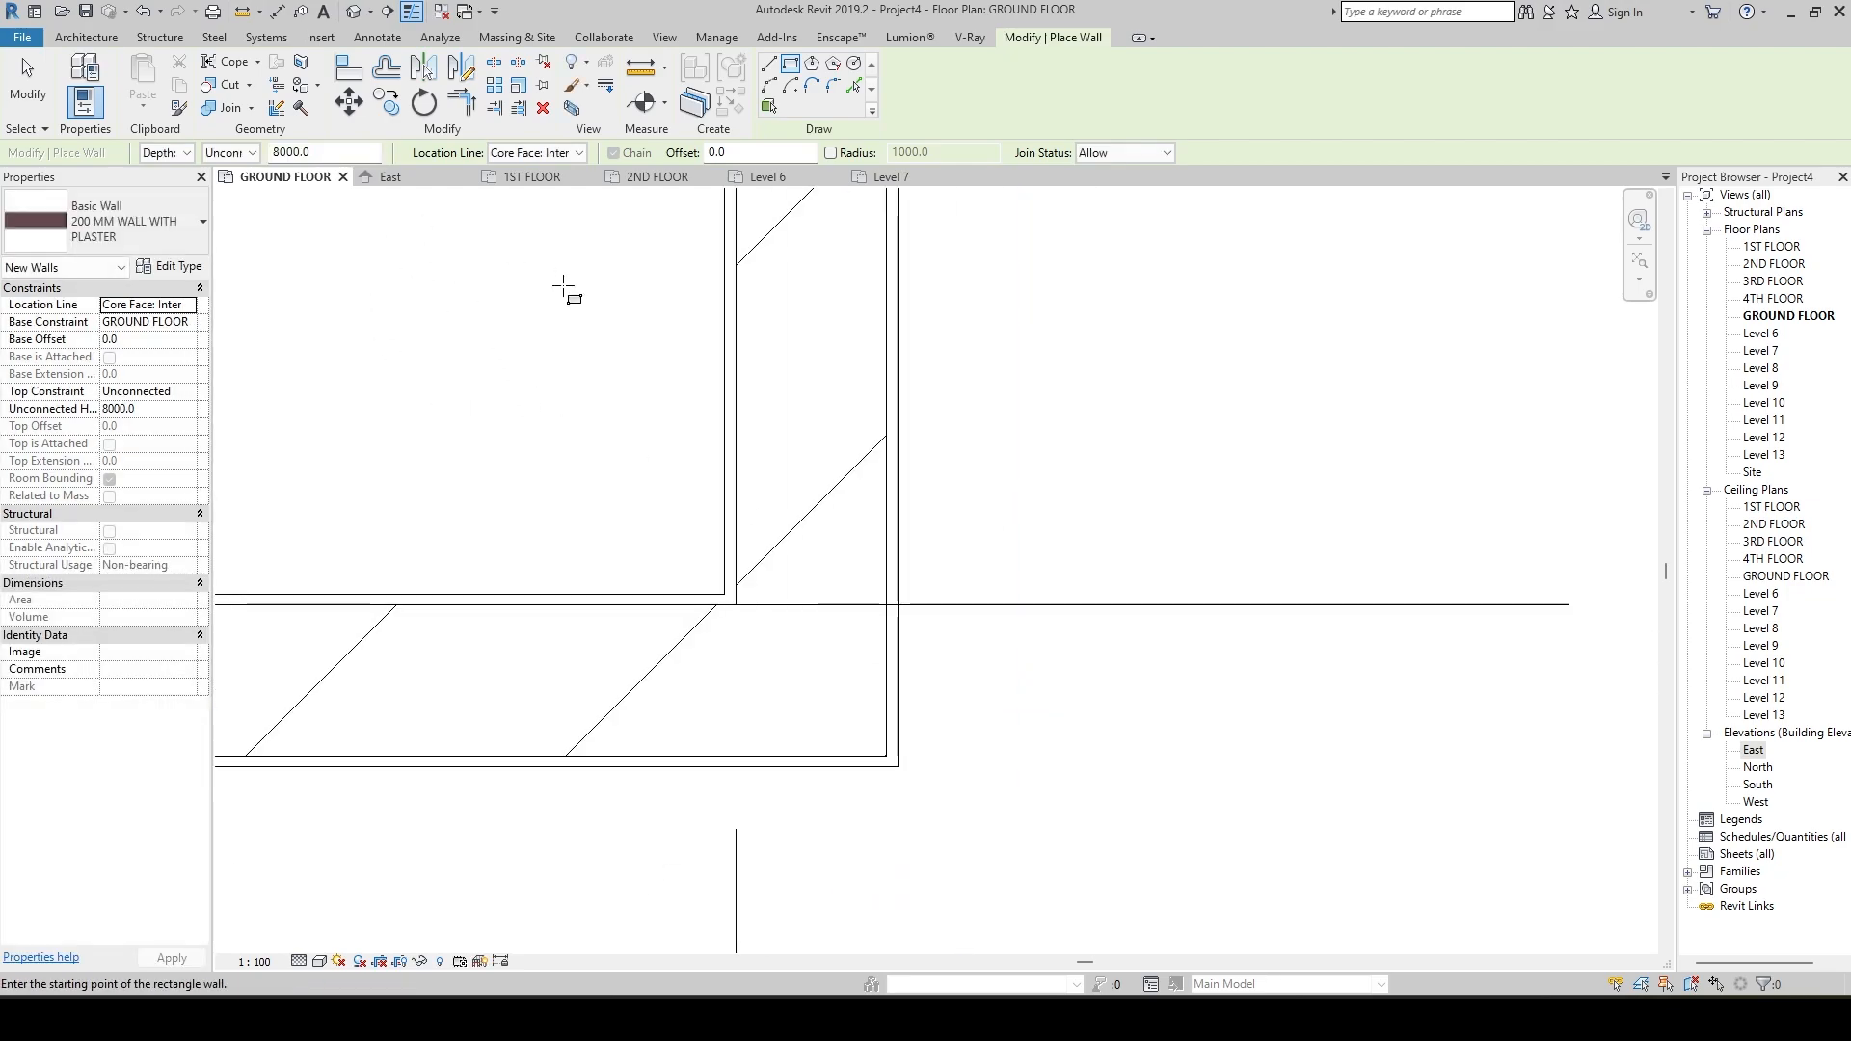
{"action": "left_click", "coordinate": [577, 152]}
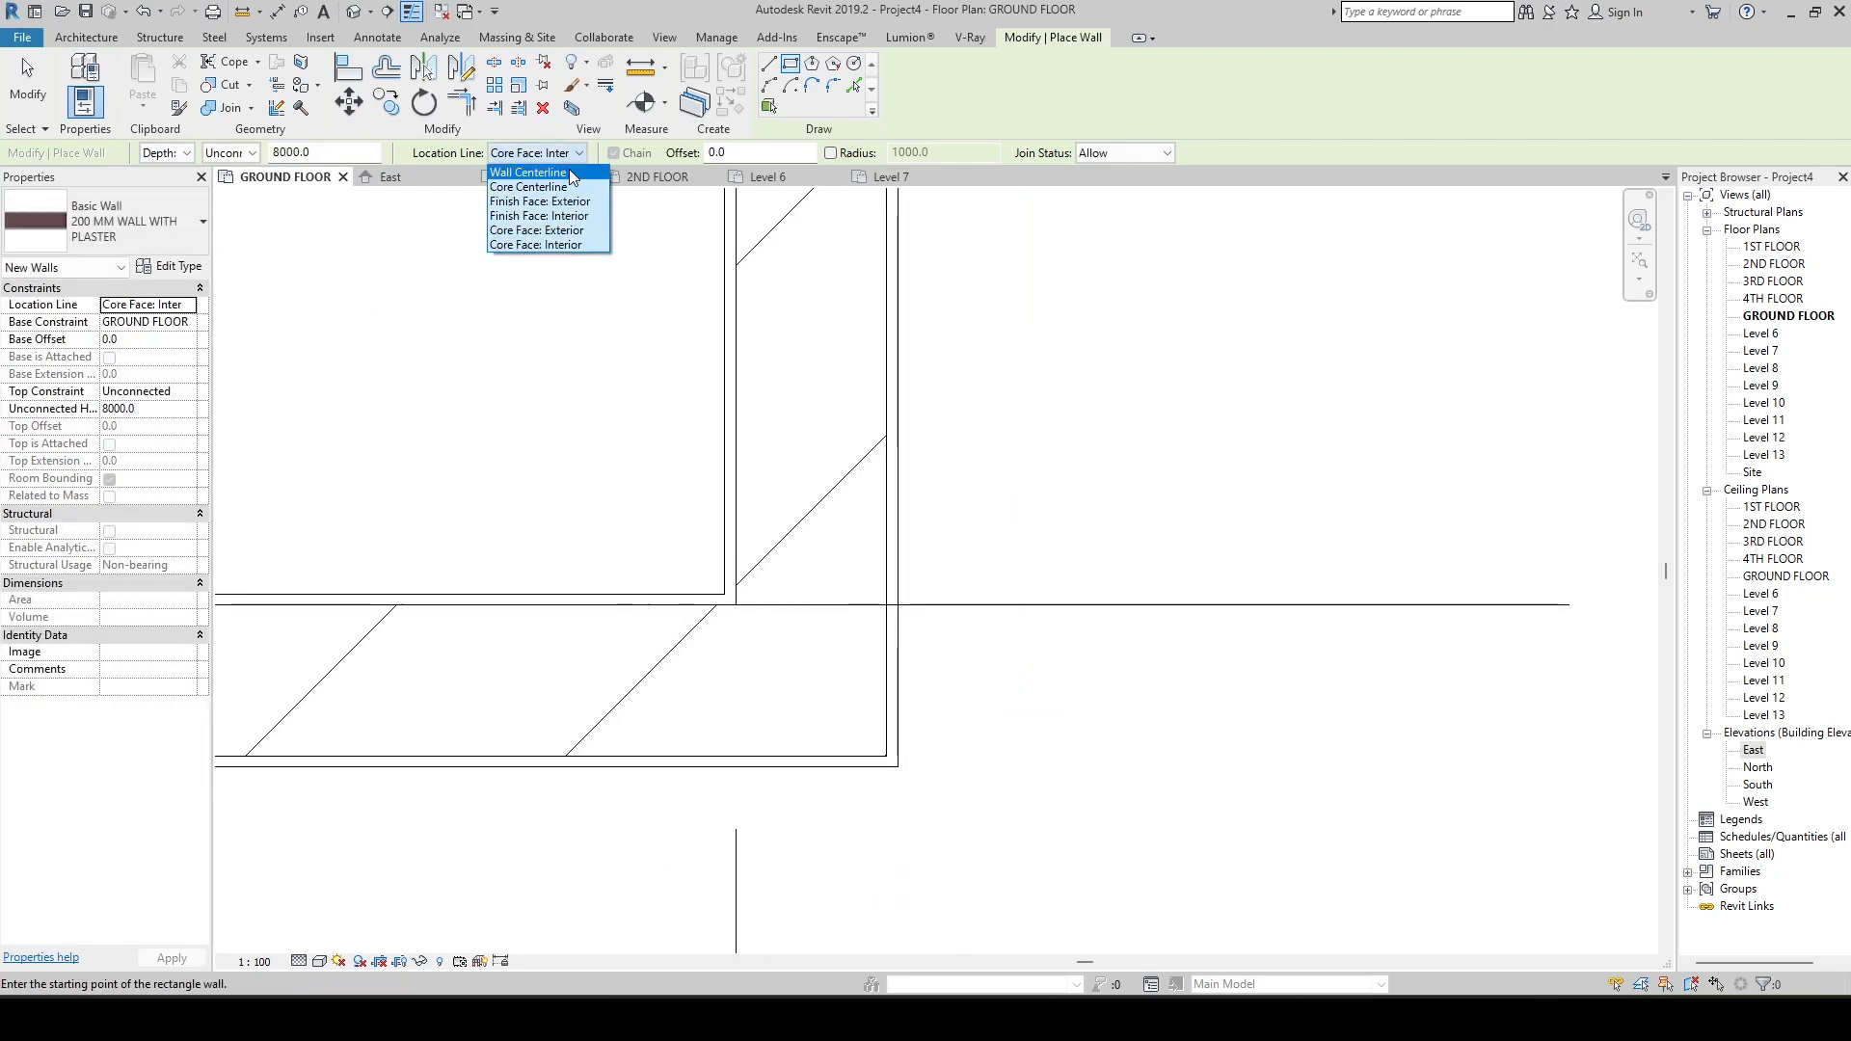
{"action": "left_click", "coordinate": [565, 247]}
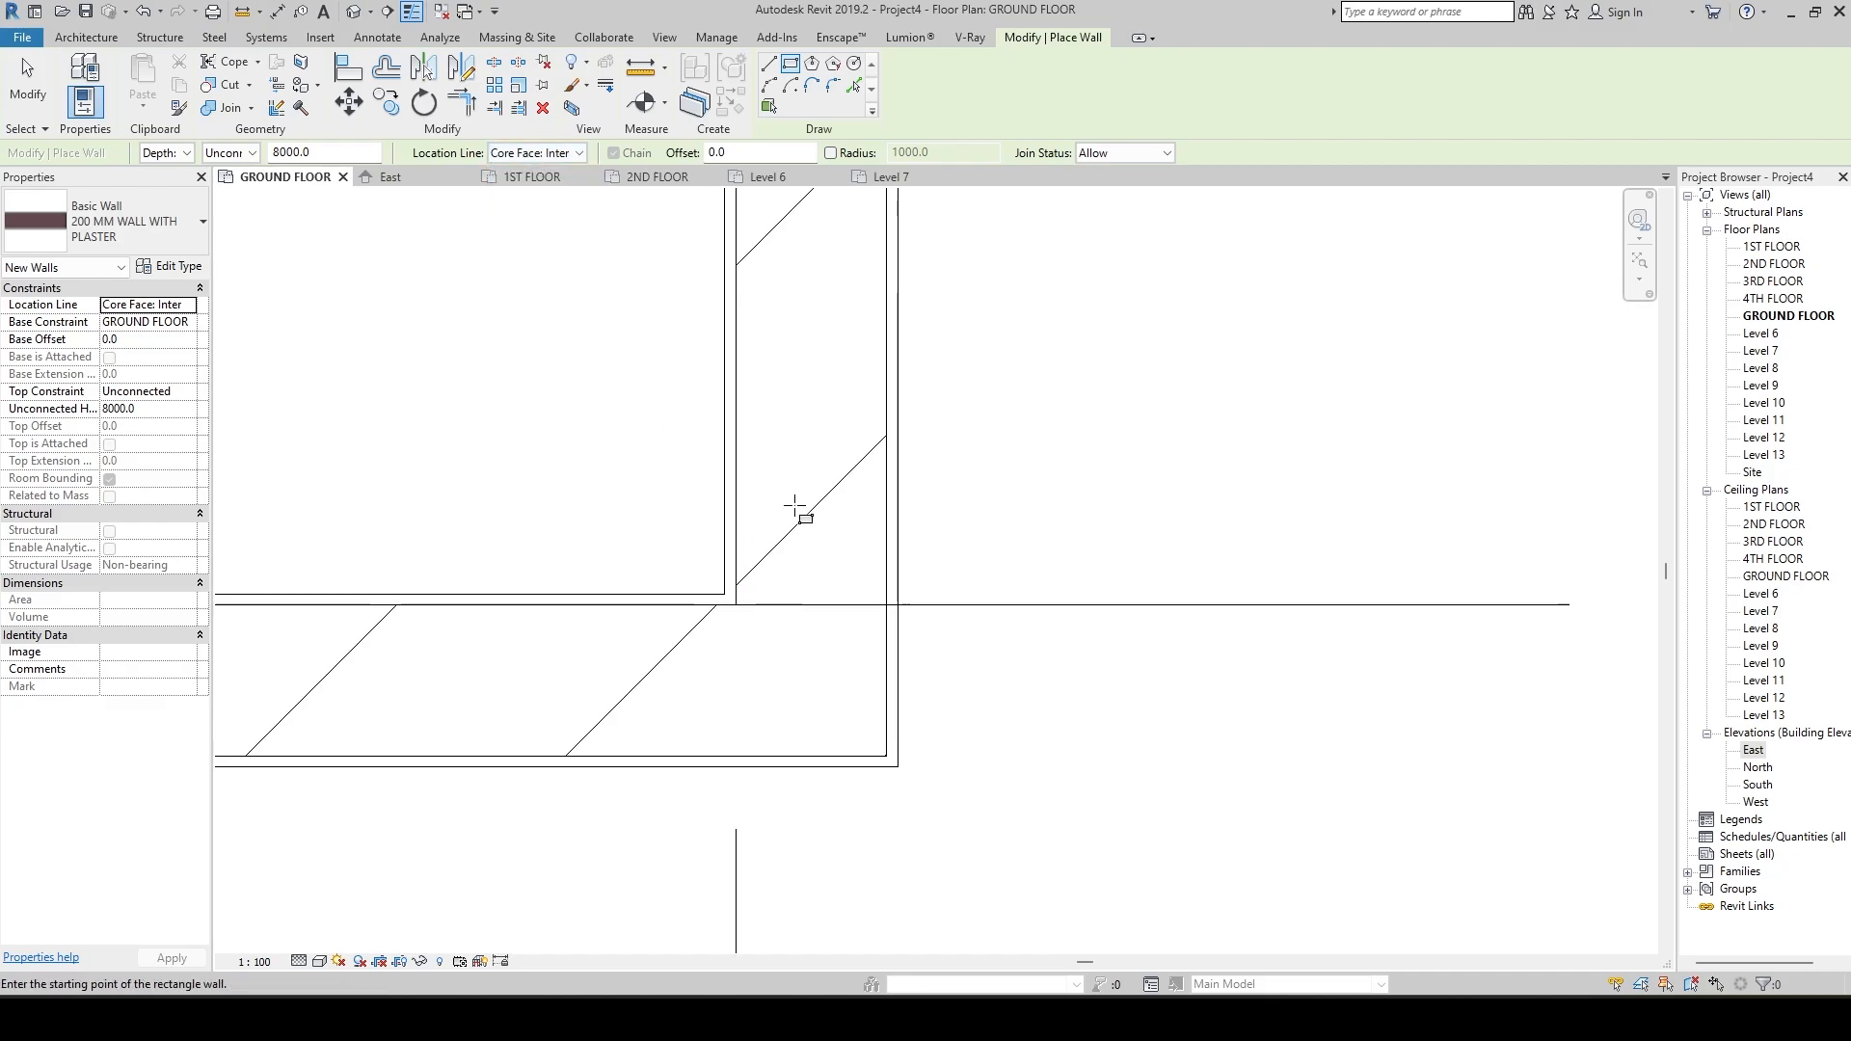
{"action": "key", "text": "Escape"}
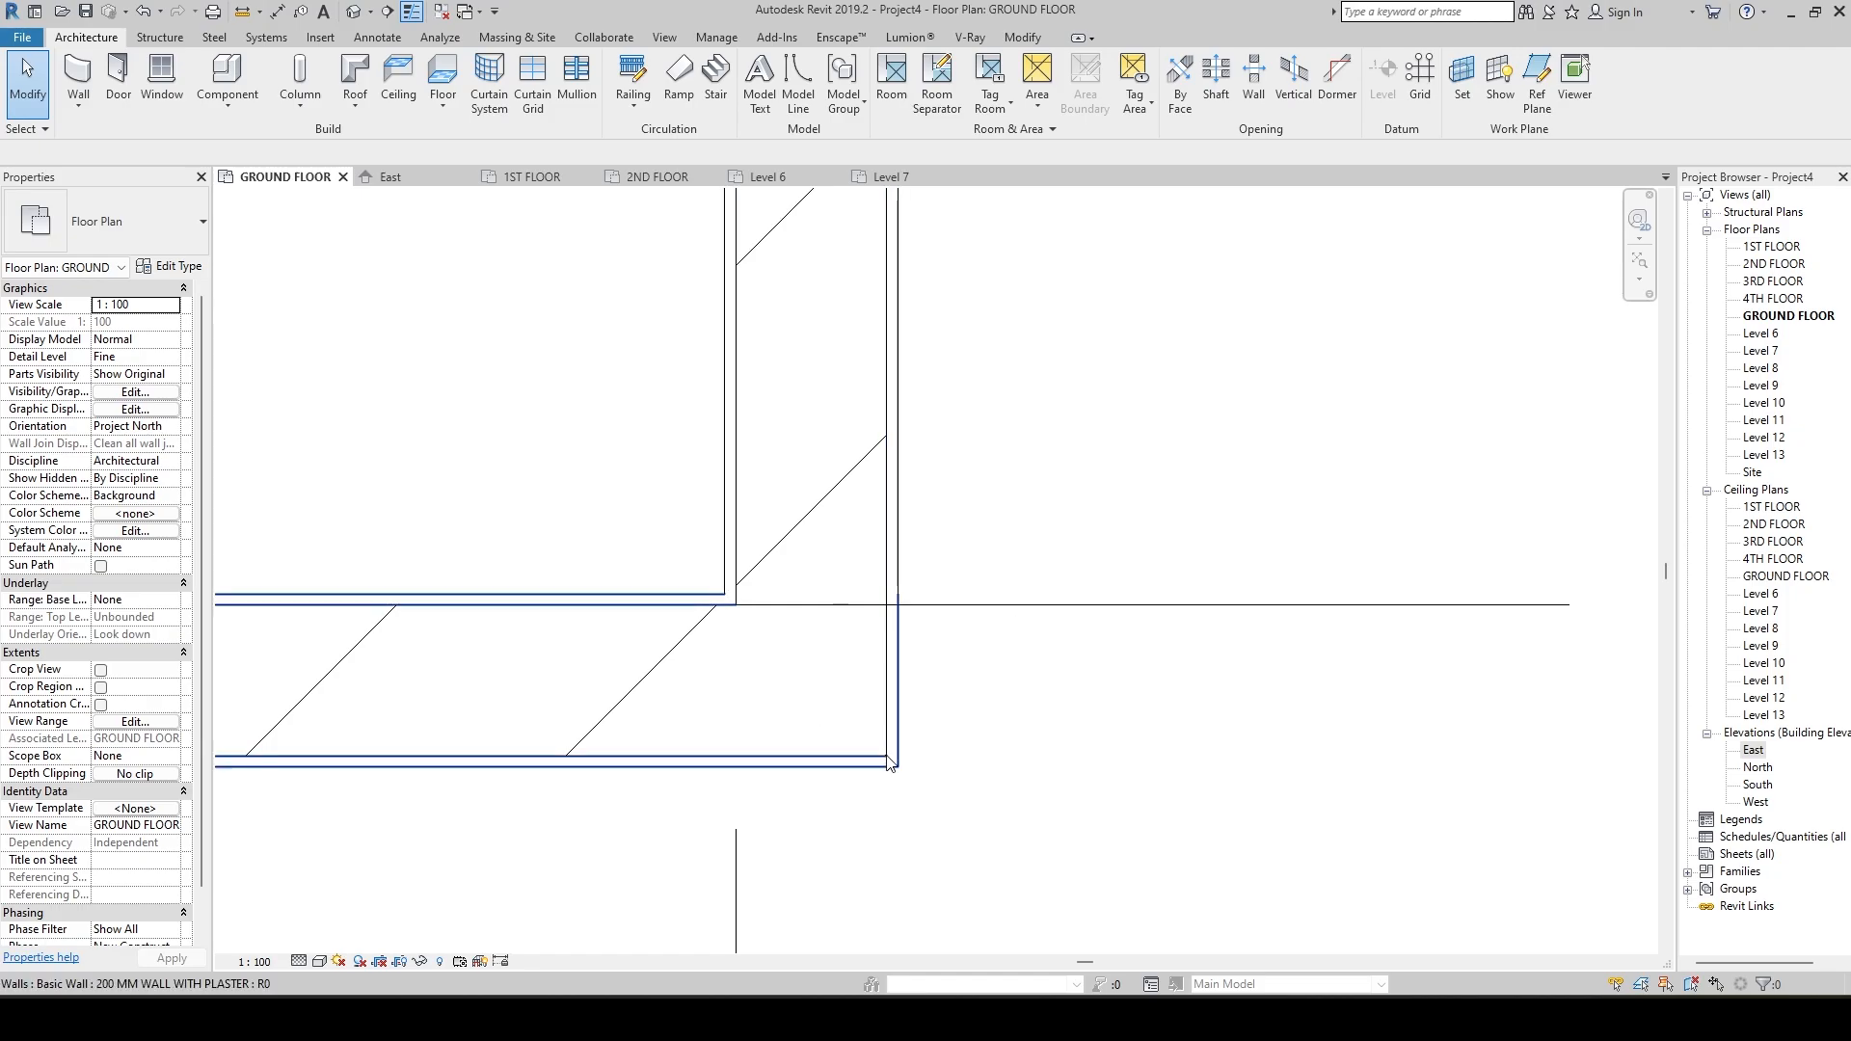
{"action": "scroll", "coordinate": [835, 718], "scroll_direction": "down", "scroll_amount": 6}
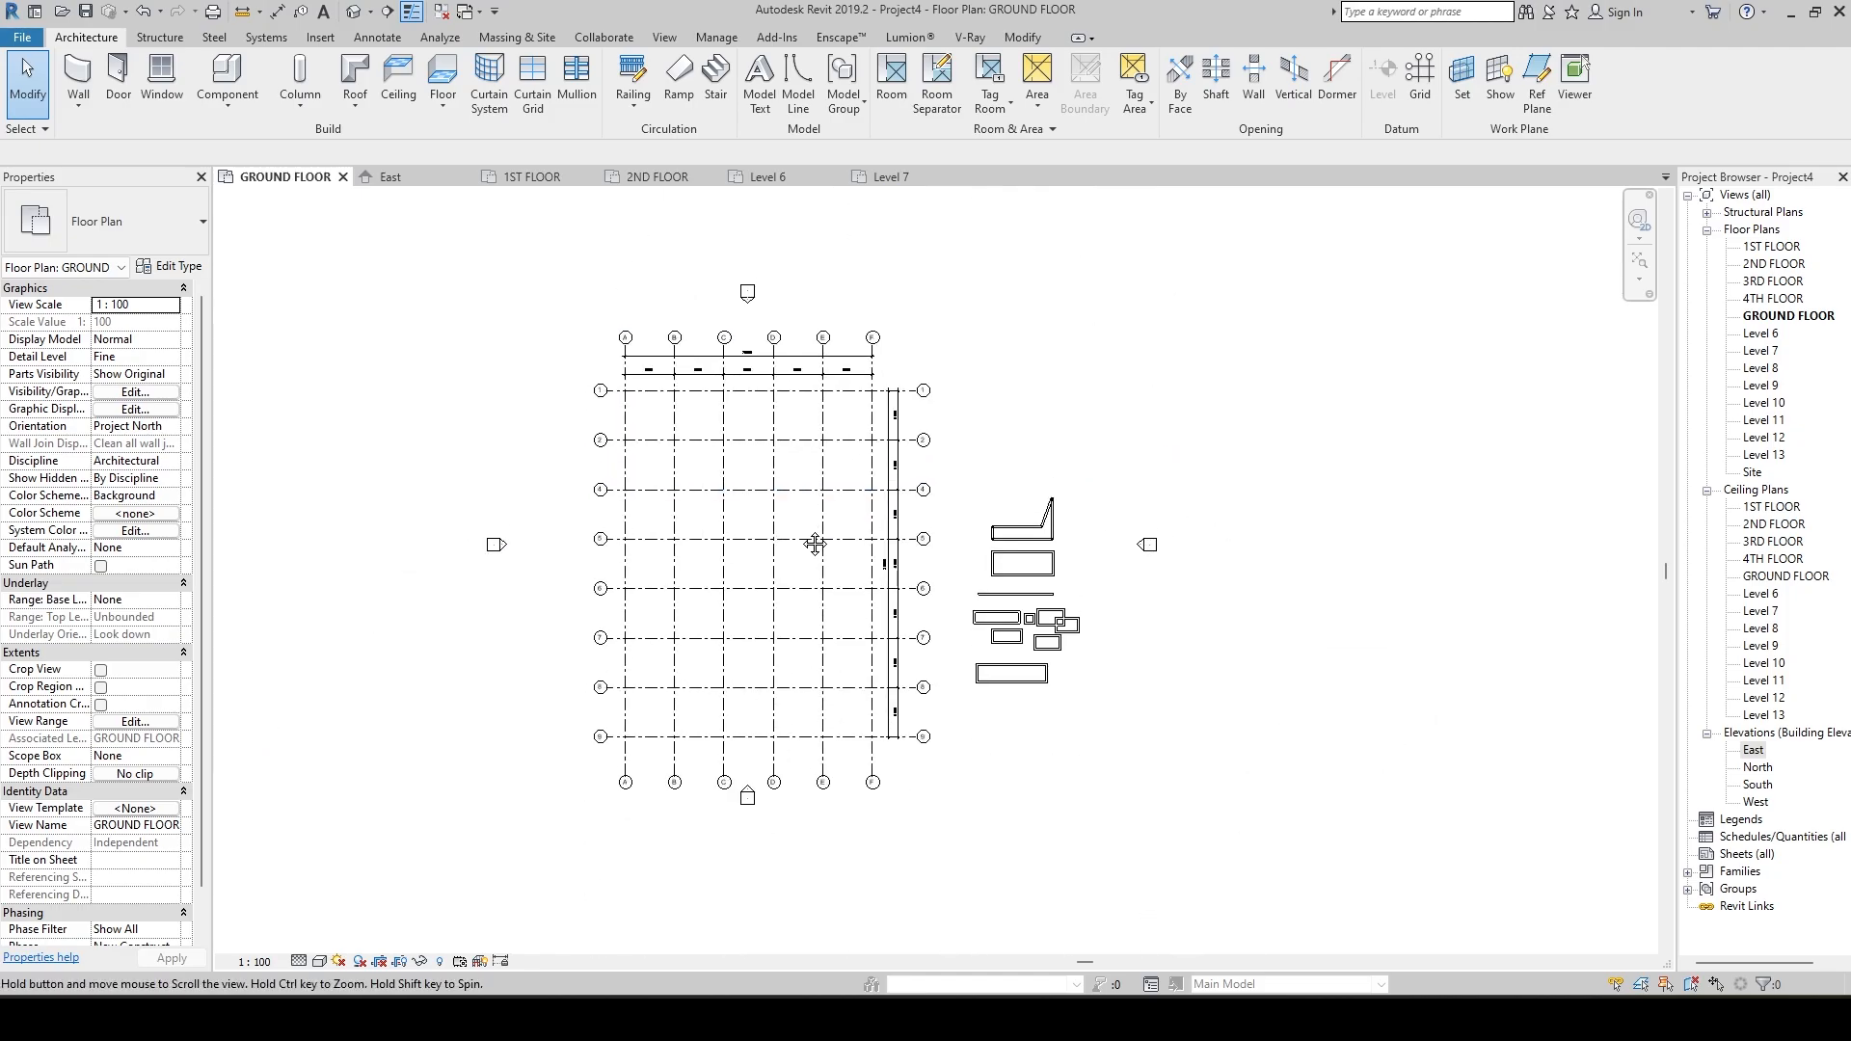
With the location line at Finish Face: Exterior, draw chained plastered walls from grid intersection B-4 through D-4 and D-2 to B-2.
{"action": "scroll", "coordinate": [699, 624], "scroll_direction": "up", "scroll_amount": 3}
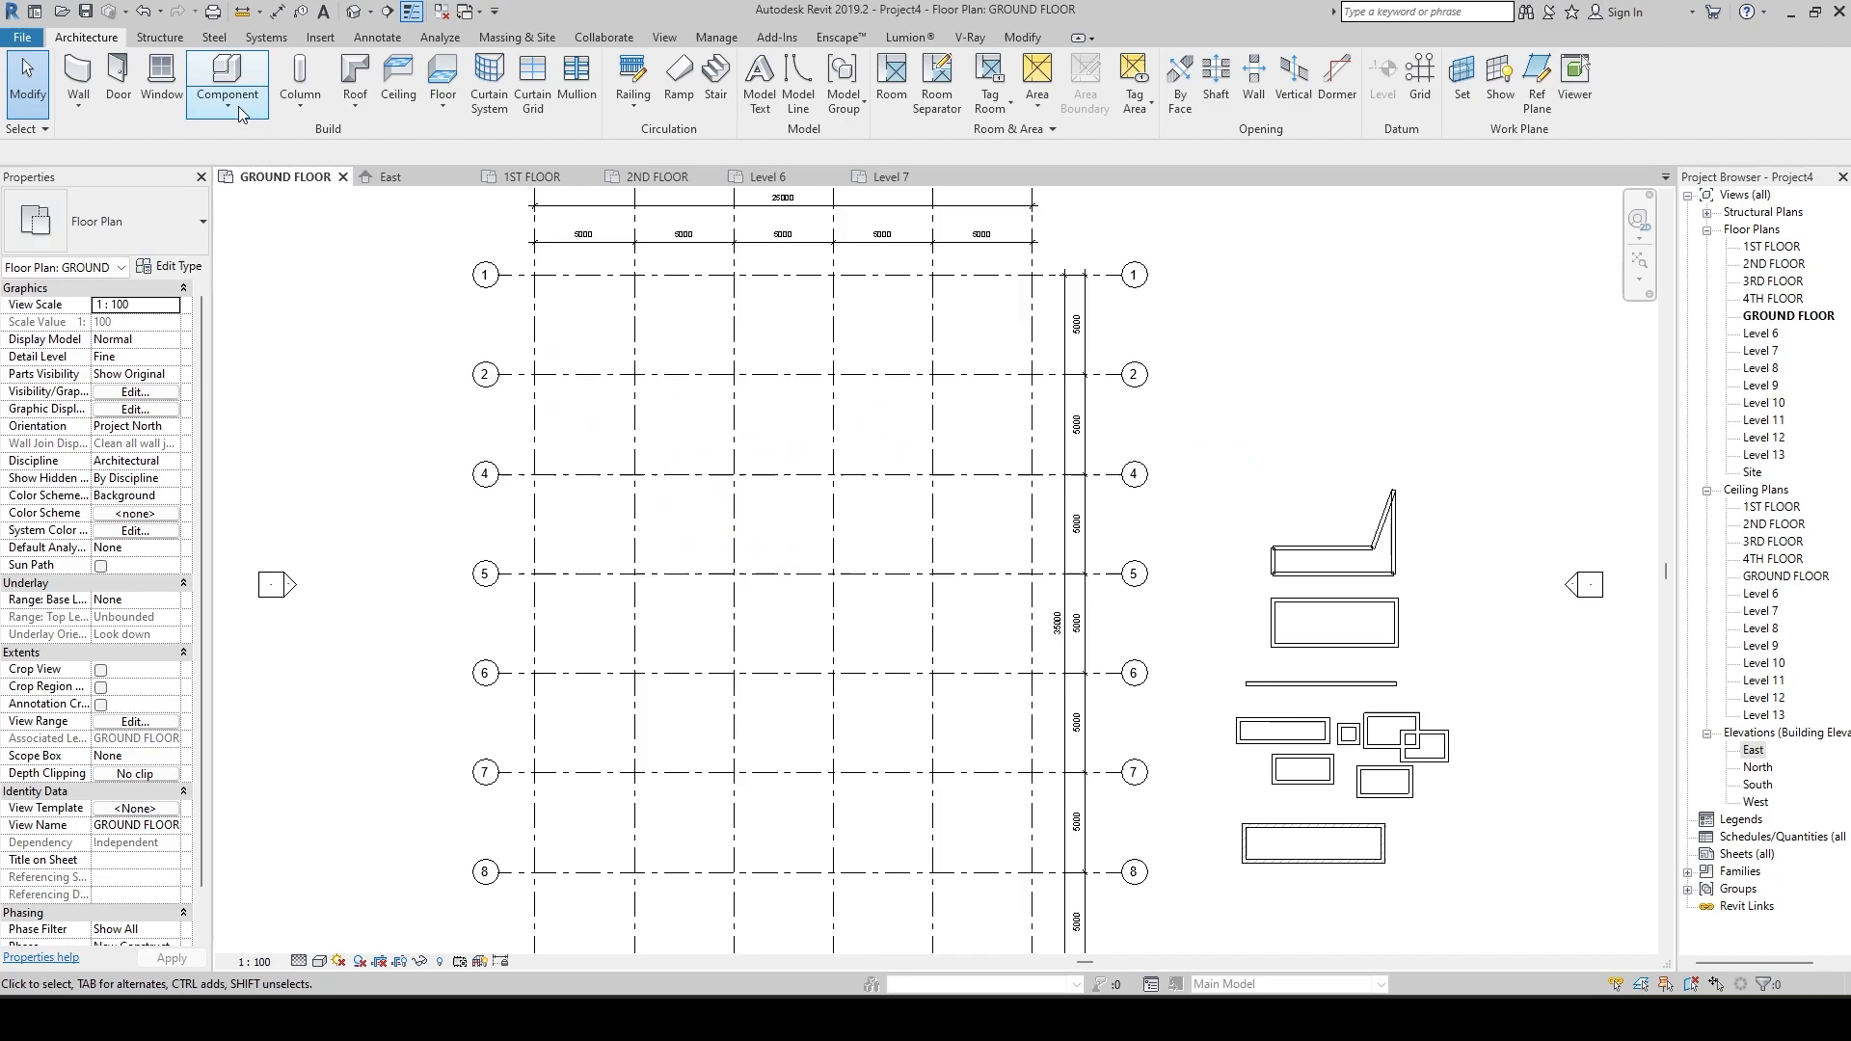
{"action": "left_click", "coordinate": [82, 104]}
{"action": "left_click", "coordinate": [86, 139]}
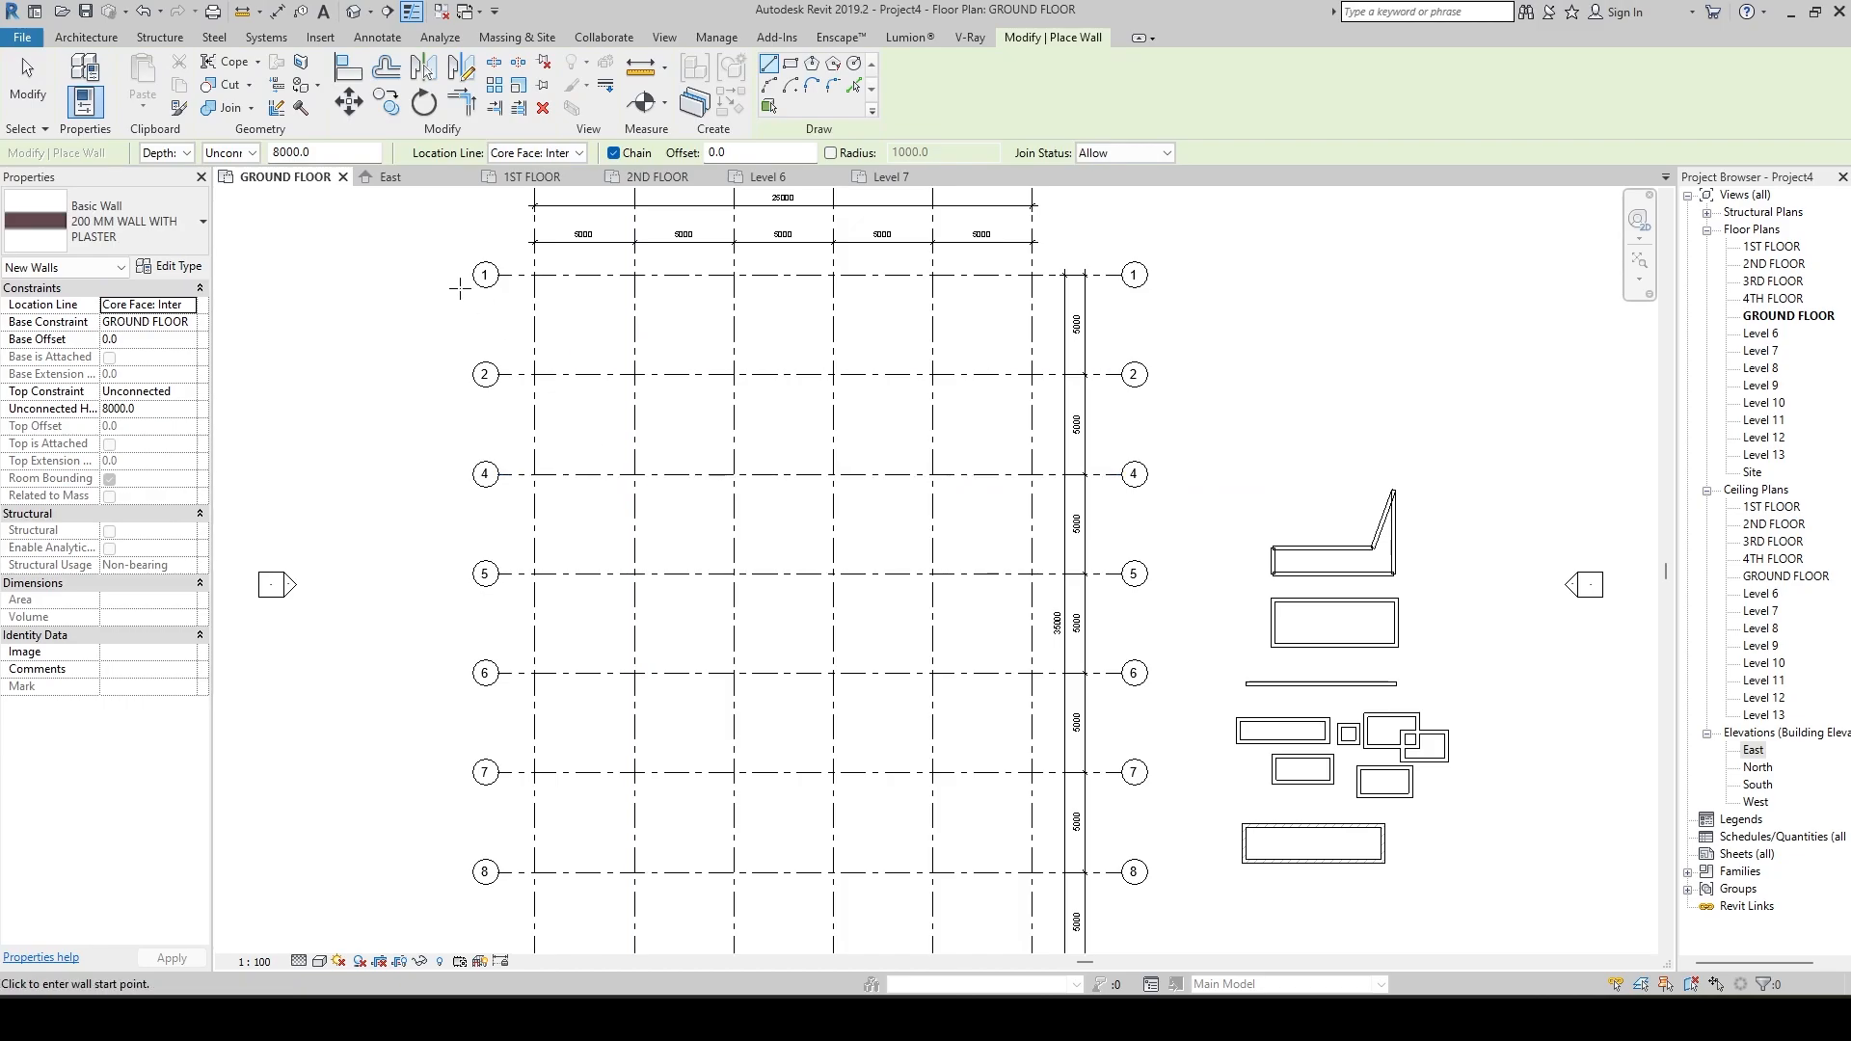
{"action": "left_click", "coordinate": [576, 152]}
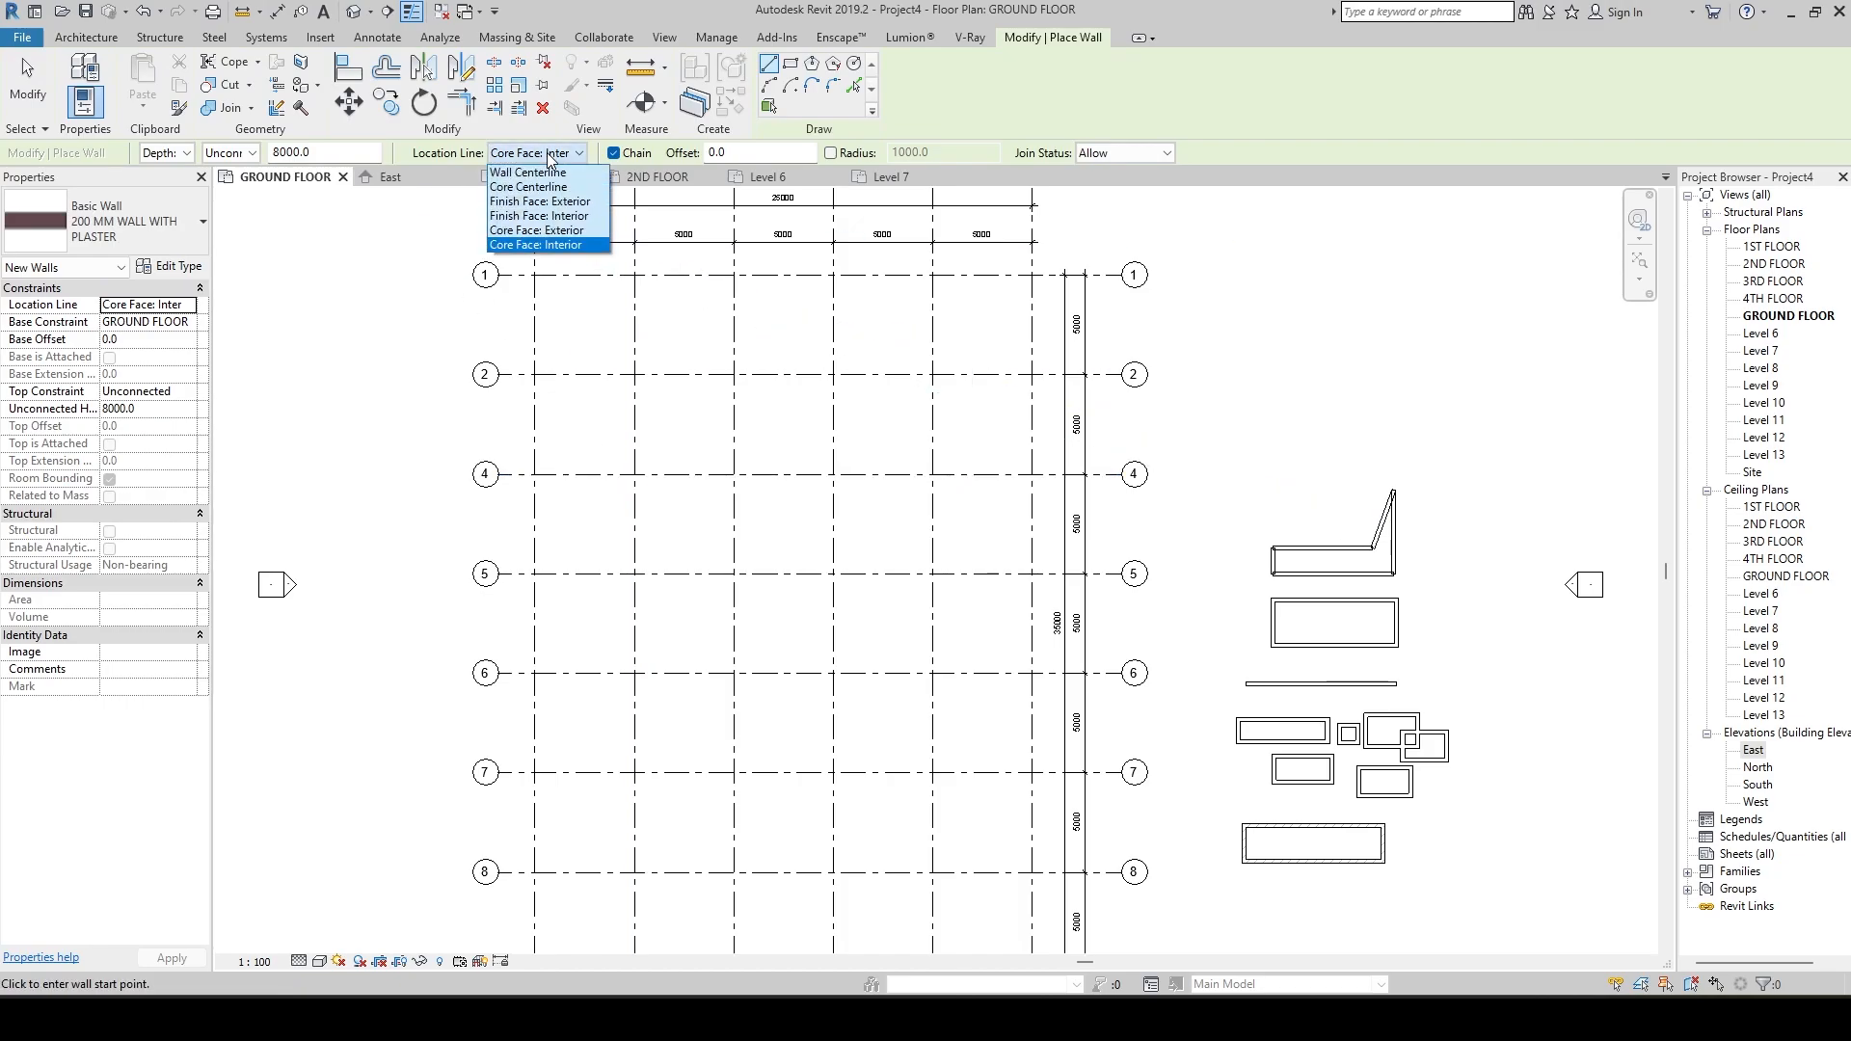
{"action": "left_click", "coordinate": [574, 201]}
{"action": "left_click", "coordinate": [634, 474]}
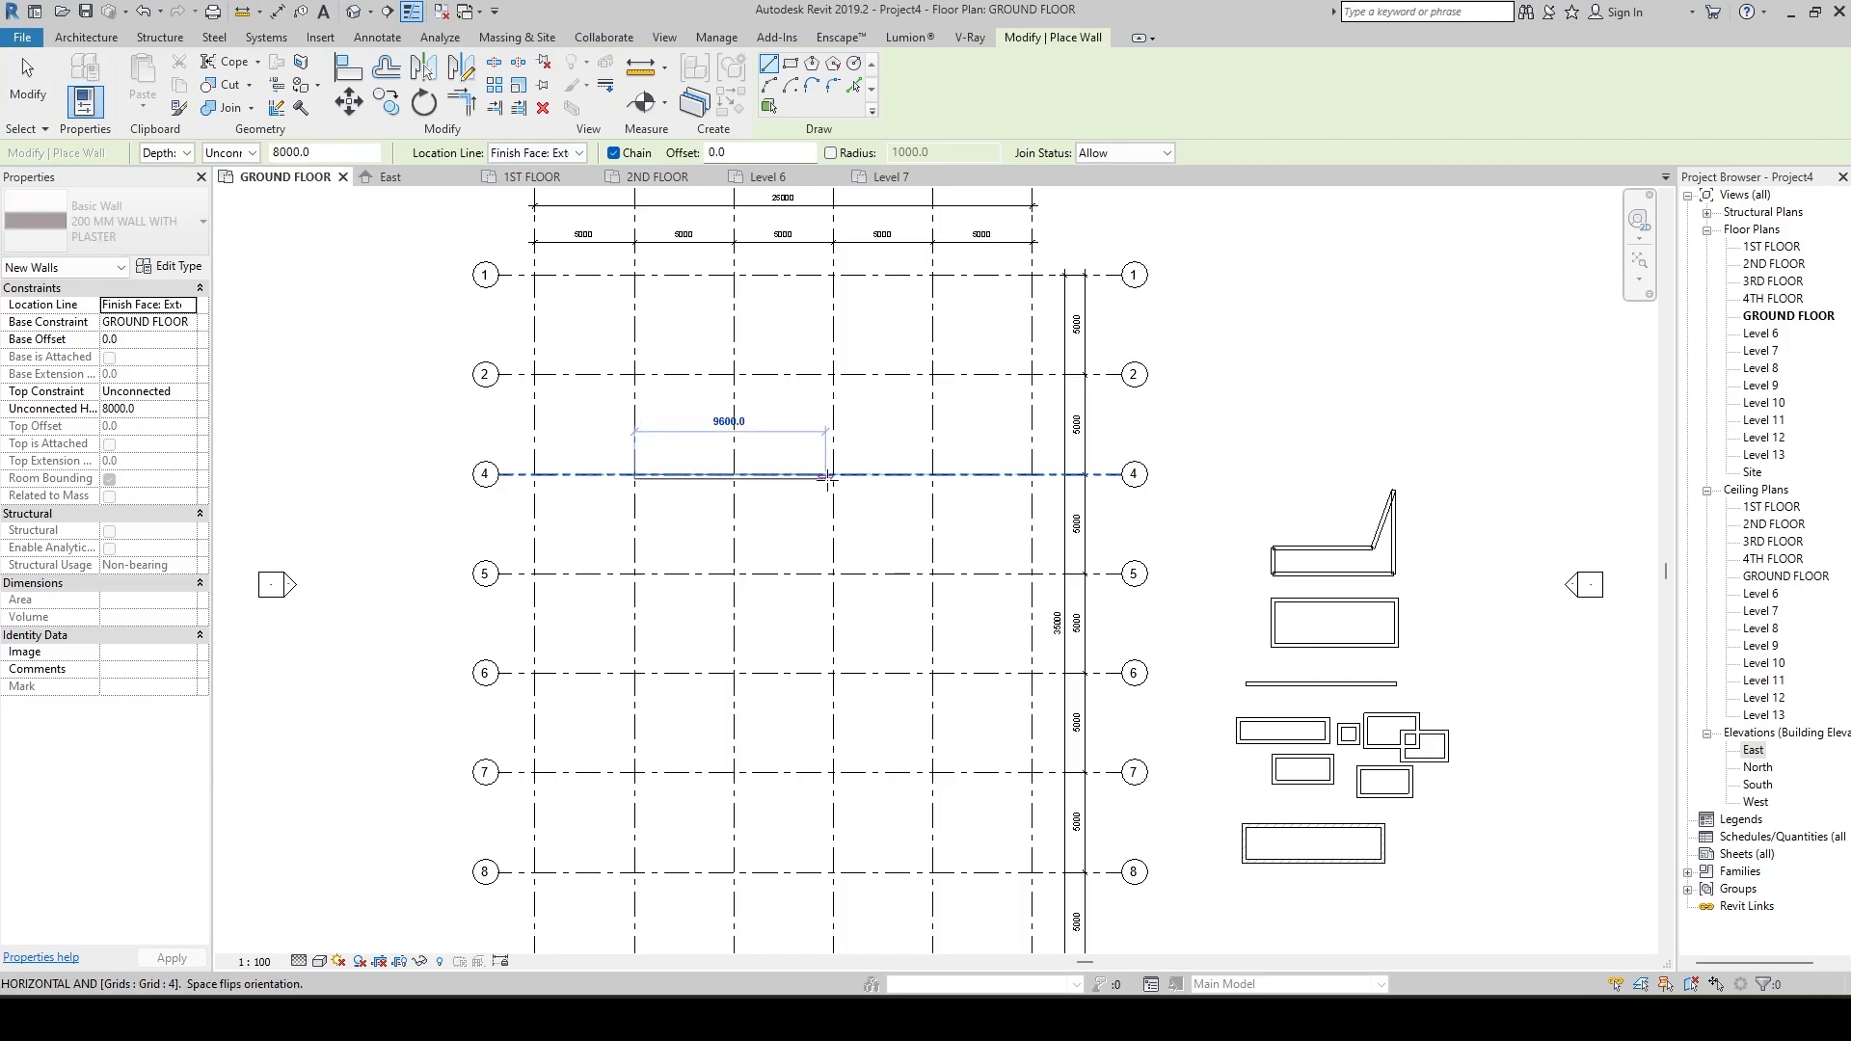
{"action": "left_click", "coordinate": [834, 474]}
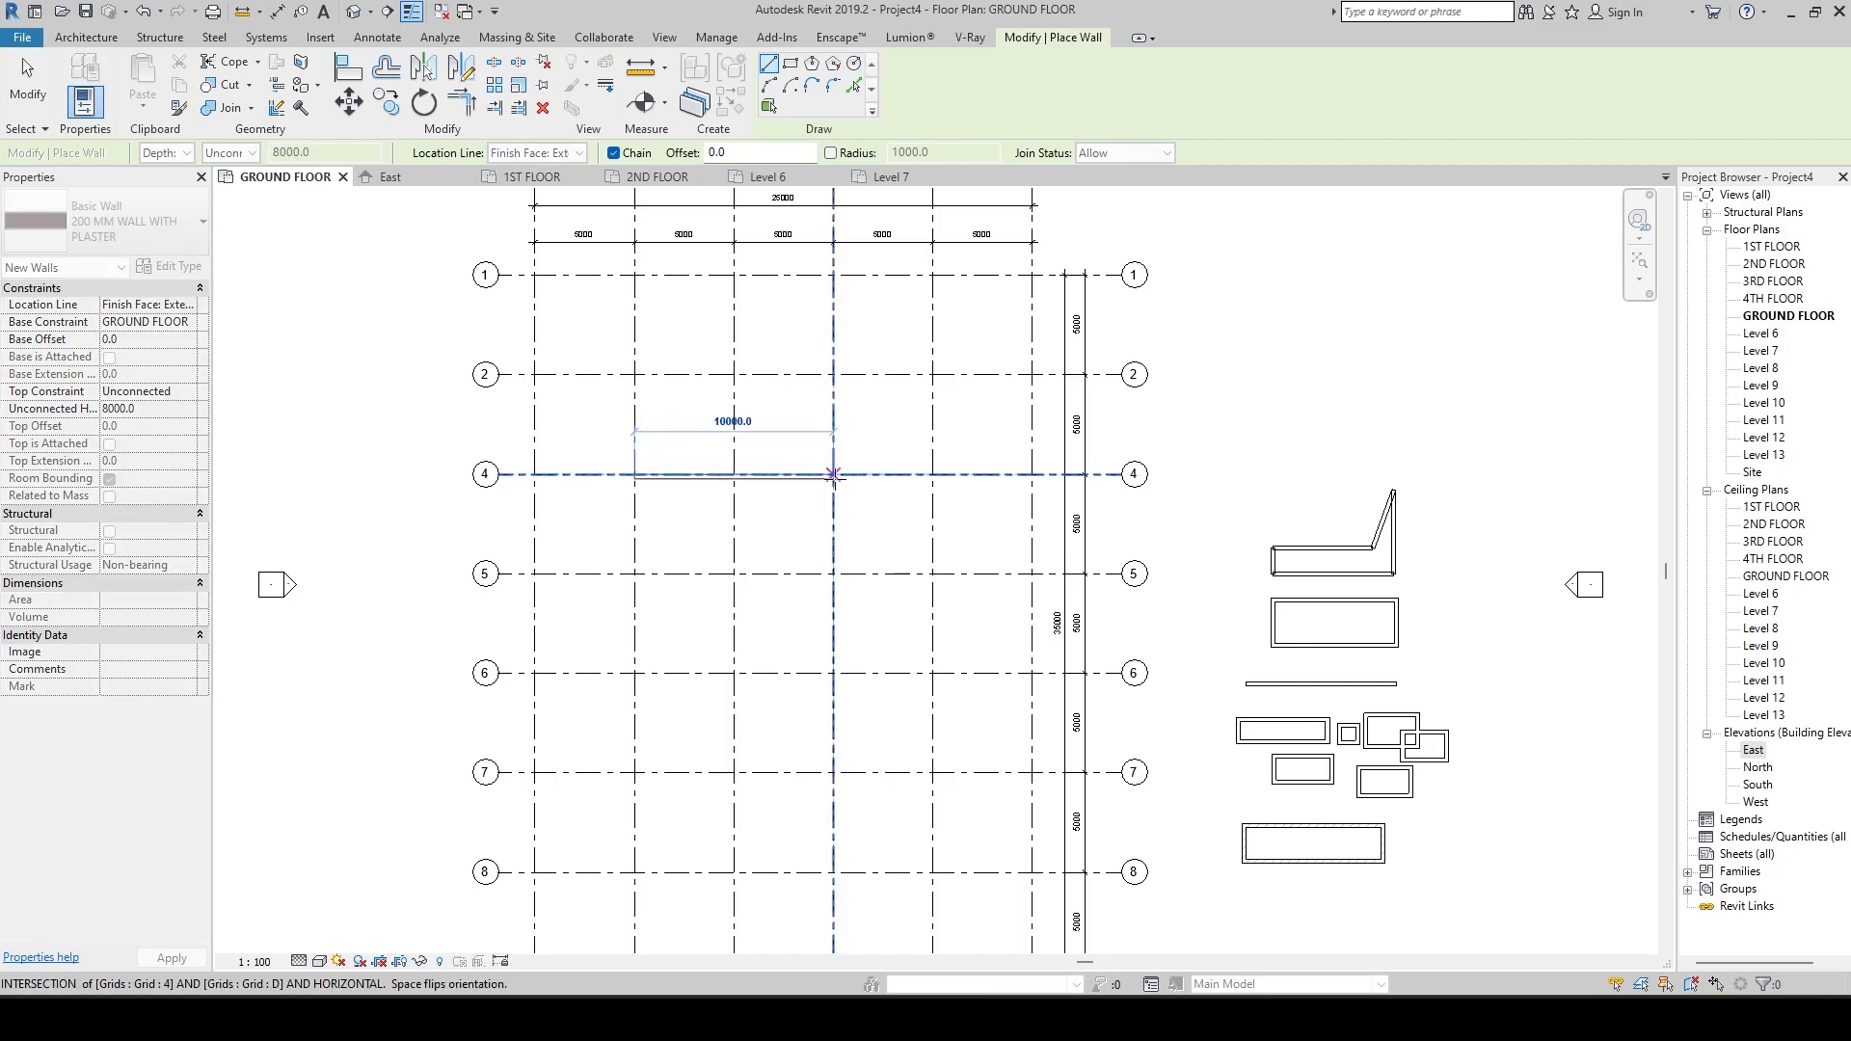
{"action": "left_click", "coordinate": [834, 374]}
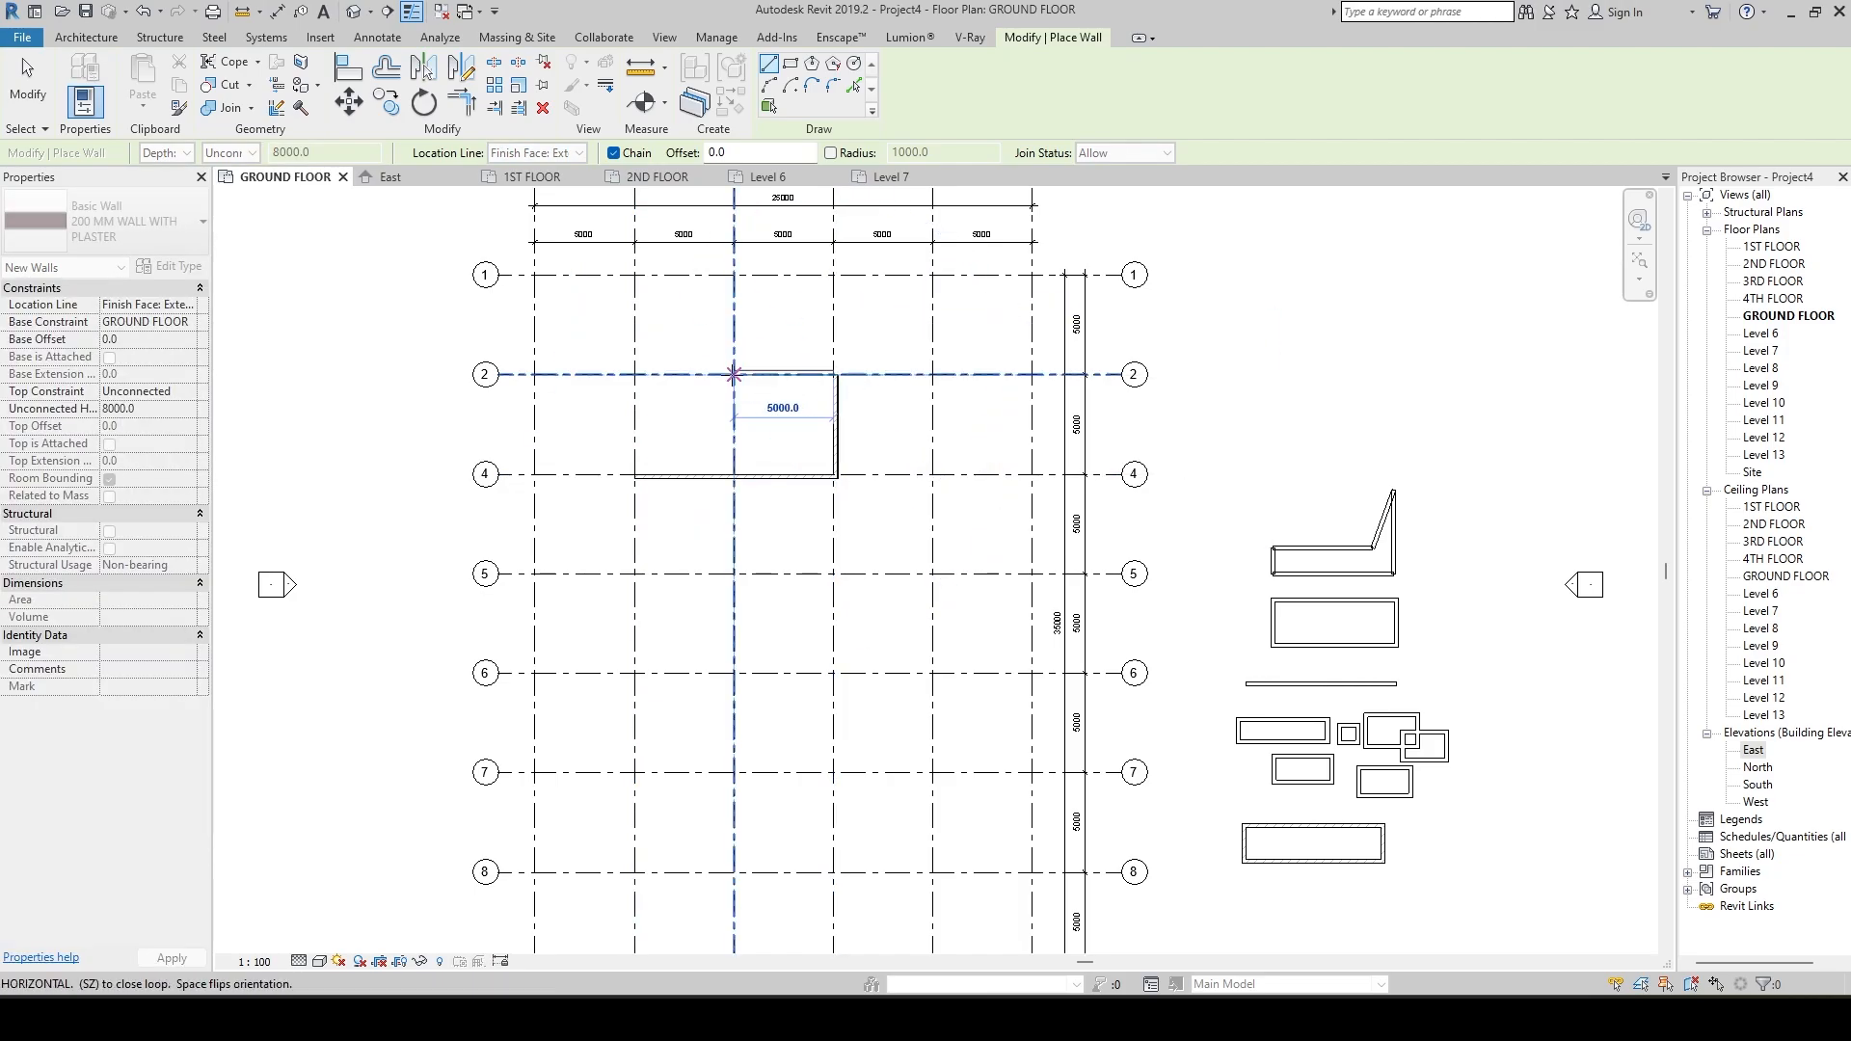
{"action": "left_click", "coordinate": [634, 374]}
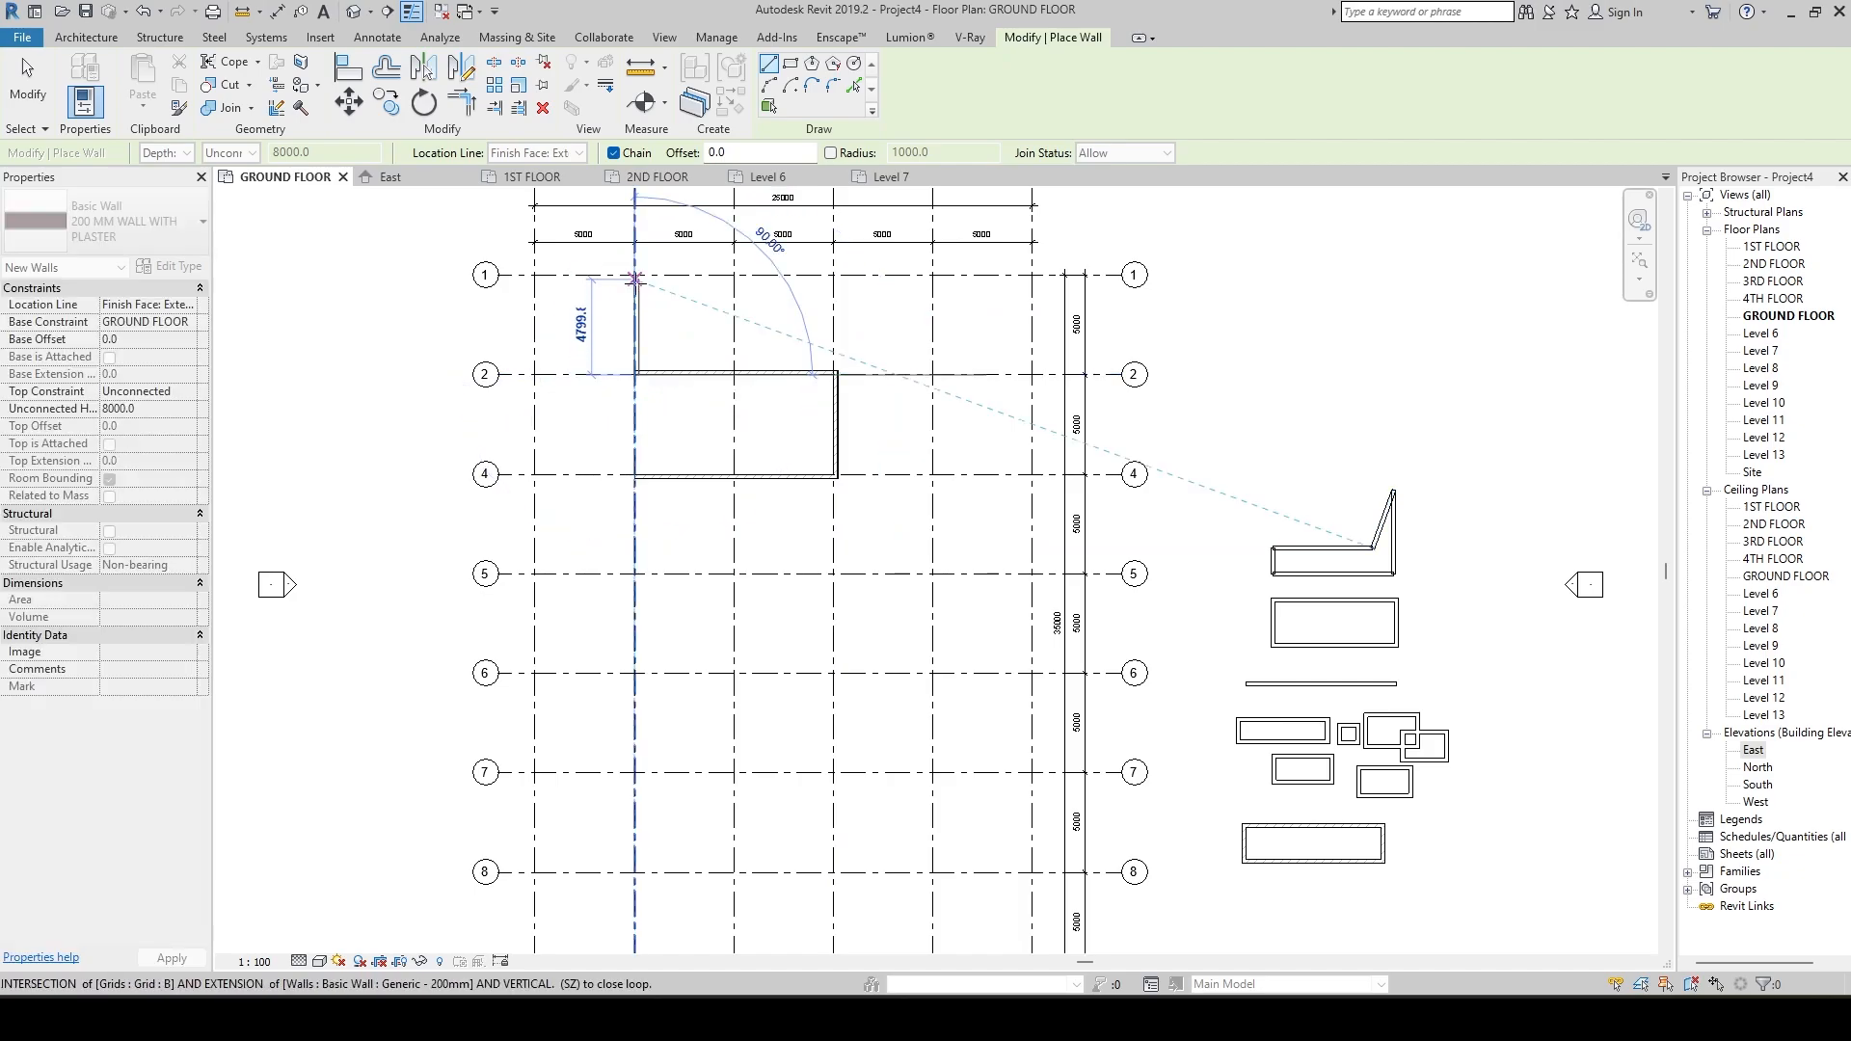
Continue the wall chain from B-2 through grid intersections B-1, D-1, E-1 and E-6 to C-6, and end wall placement.
{"action": "left_click", "coordinate": [634, 277]}
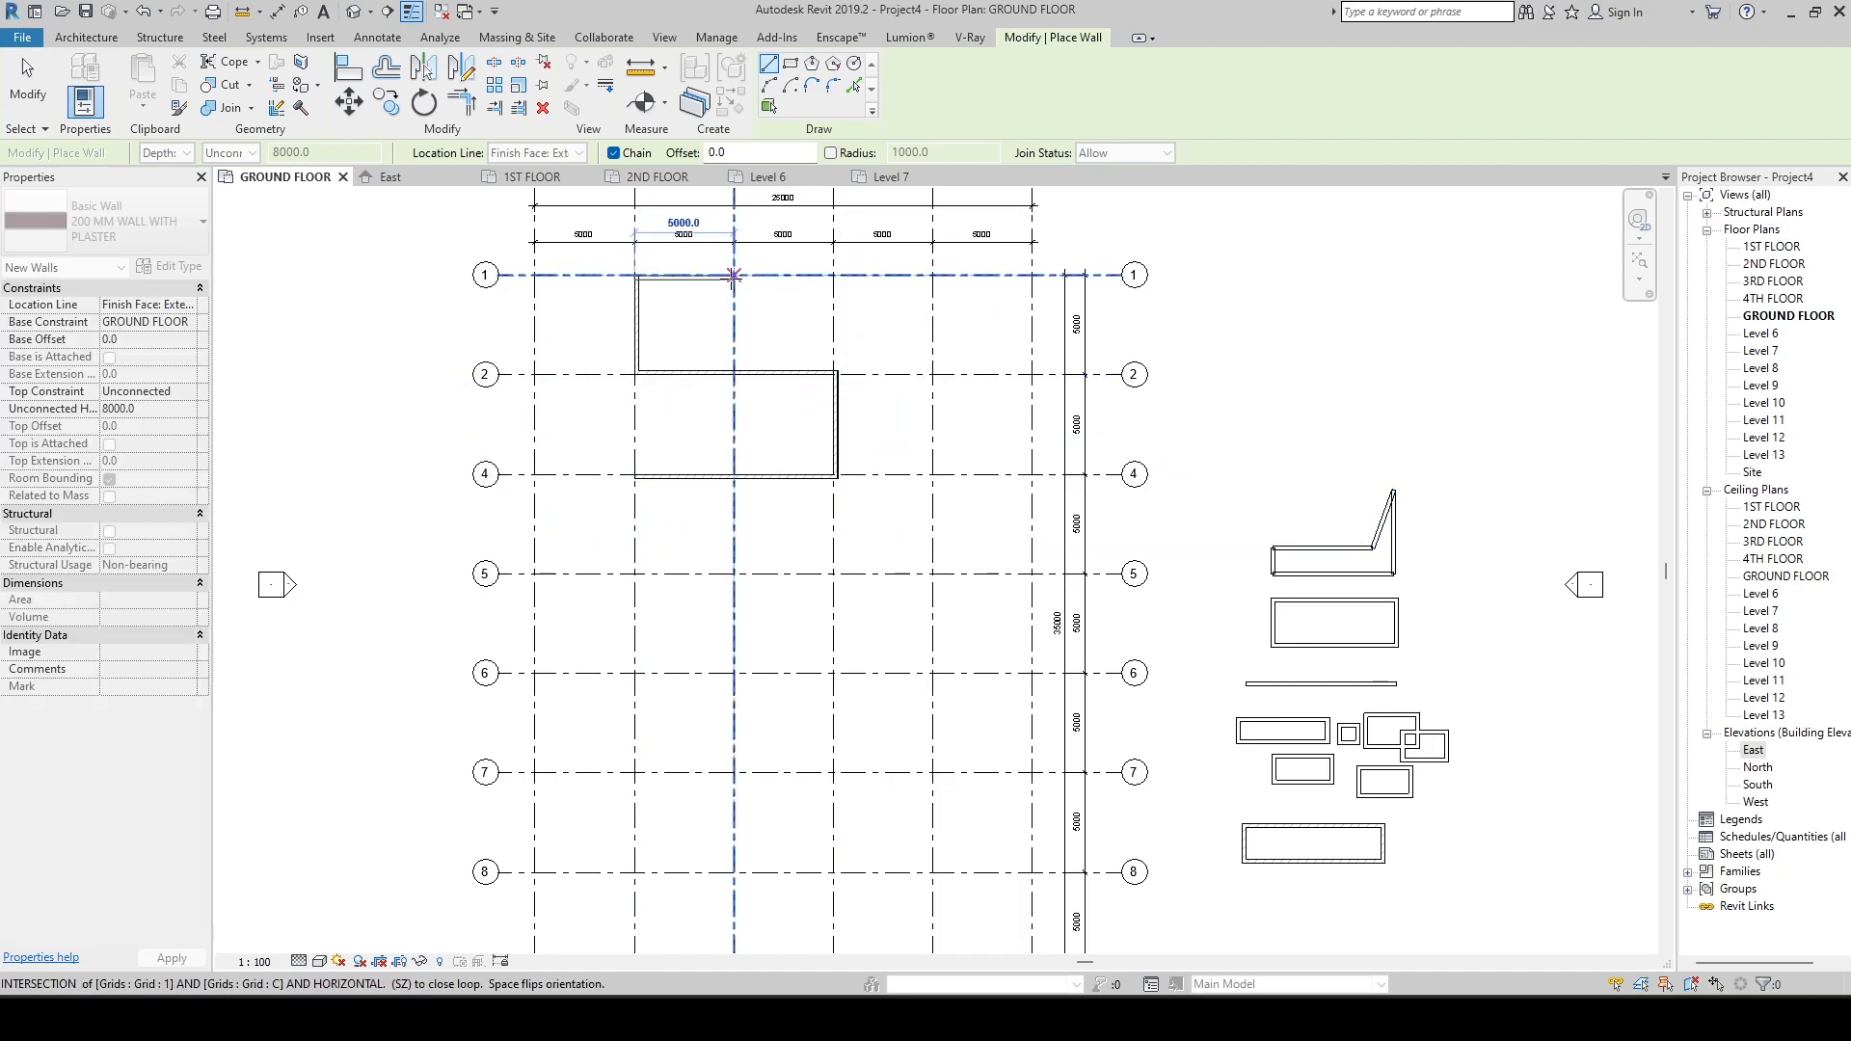
{"action": "left_click", "coordinate": [833, 276]}
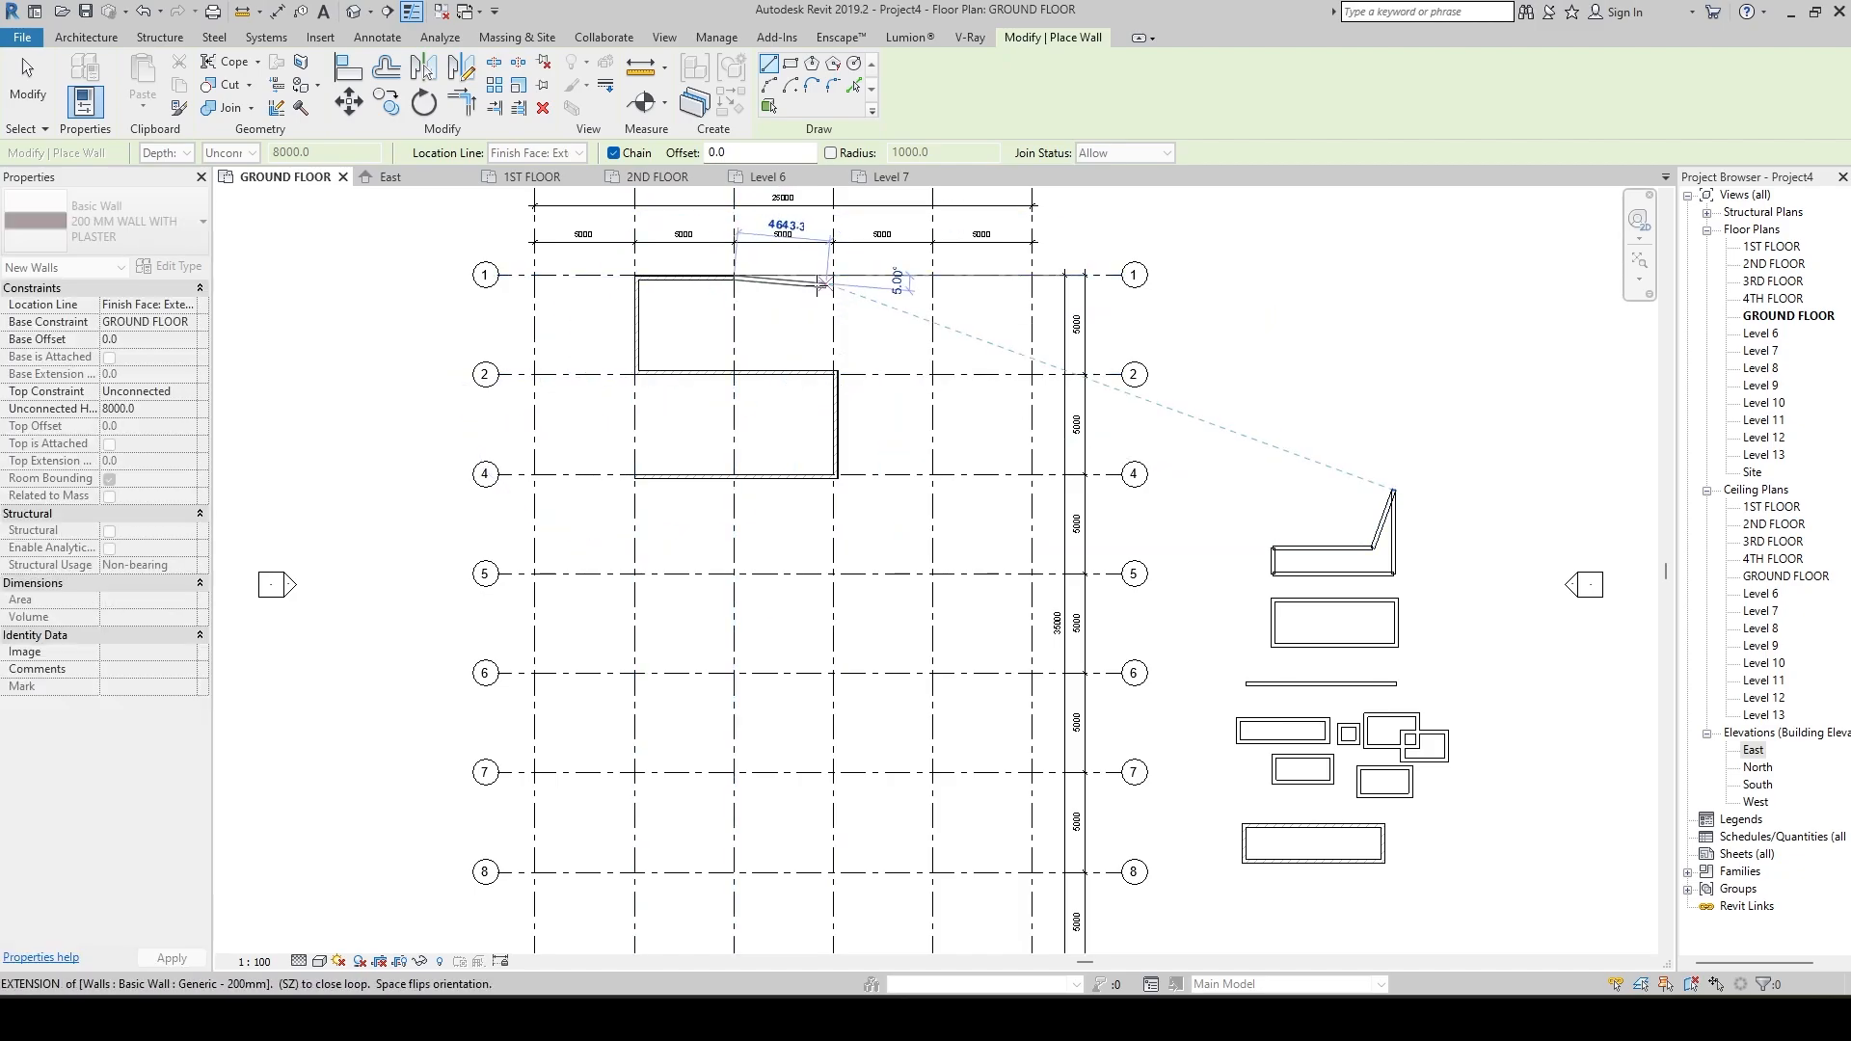
{"action": "left_click", "coordinate": [933, 276]}
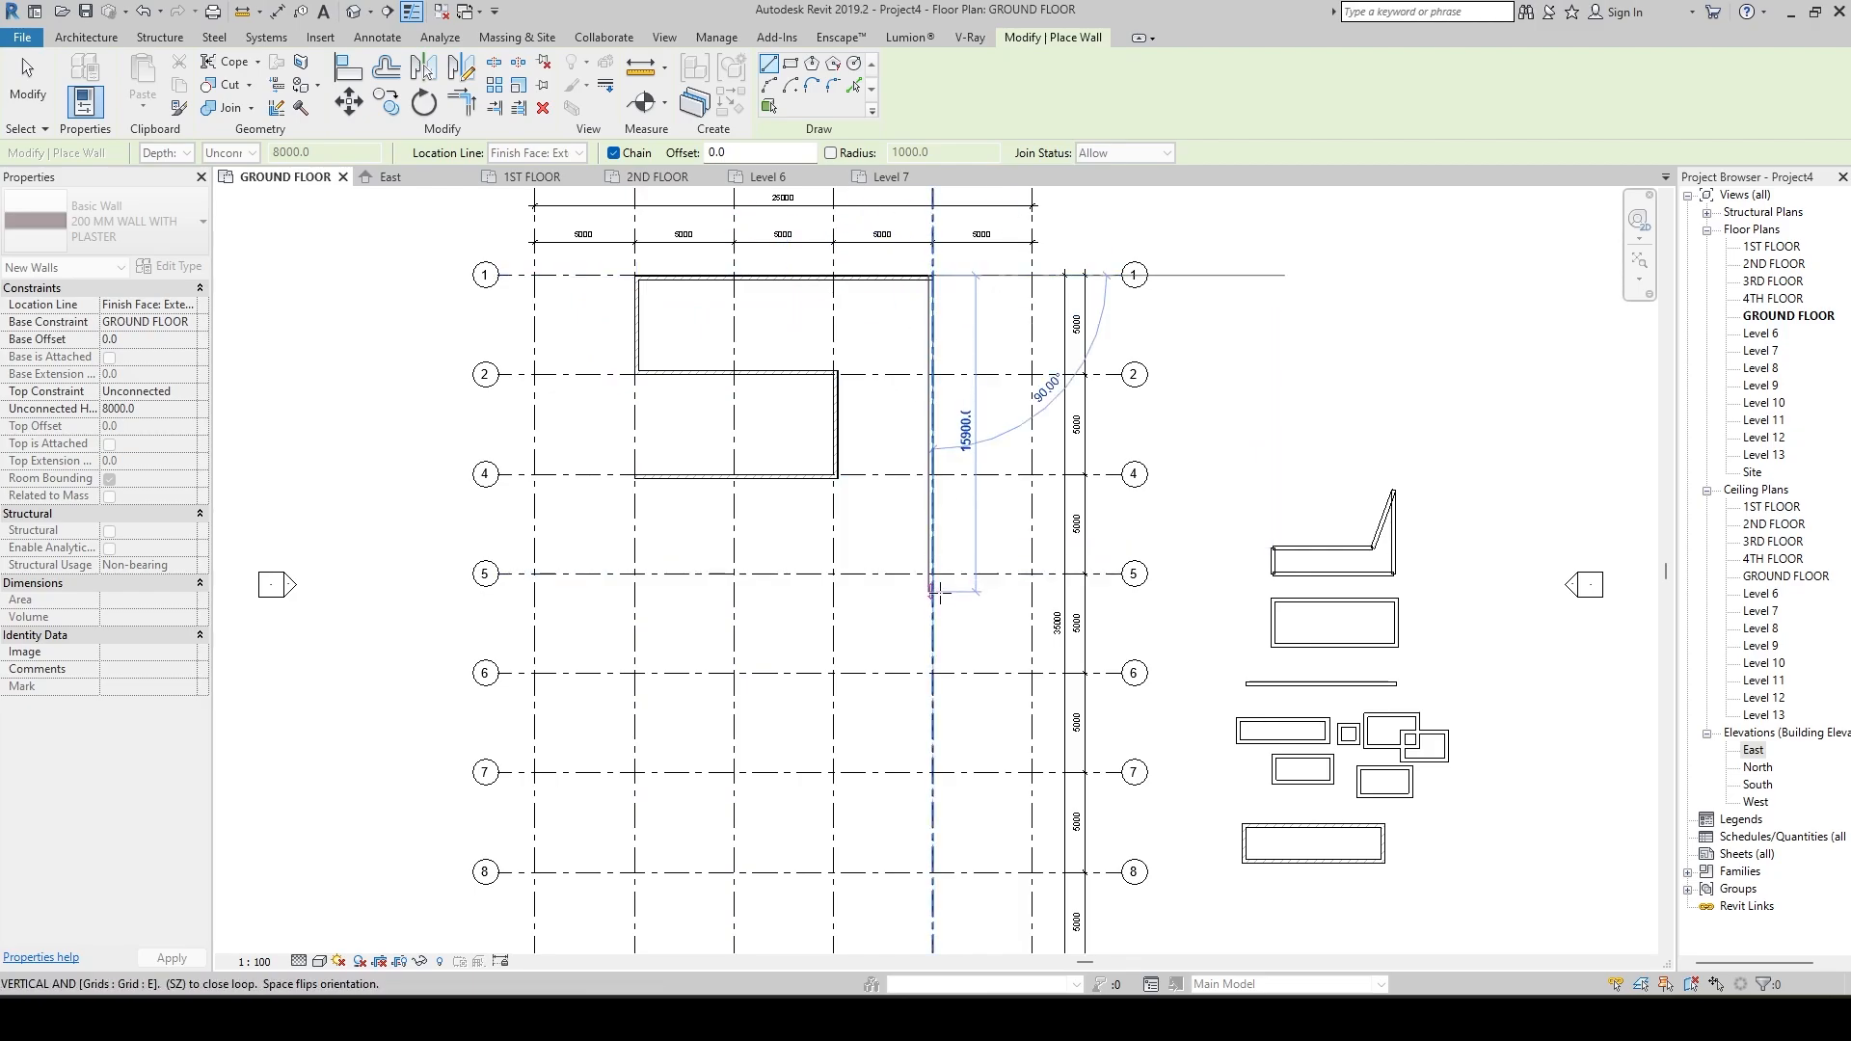
{"action": "left_click", "coordinate": [932, 673]}
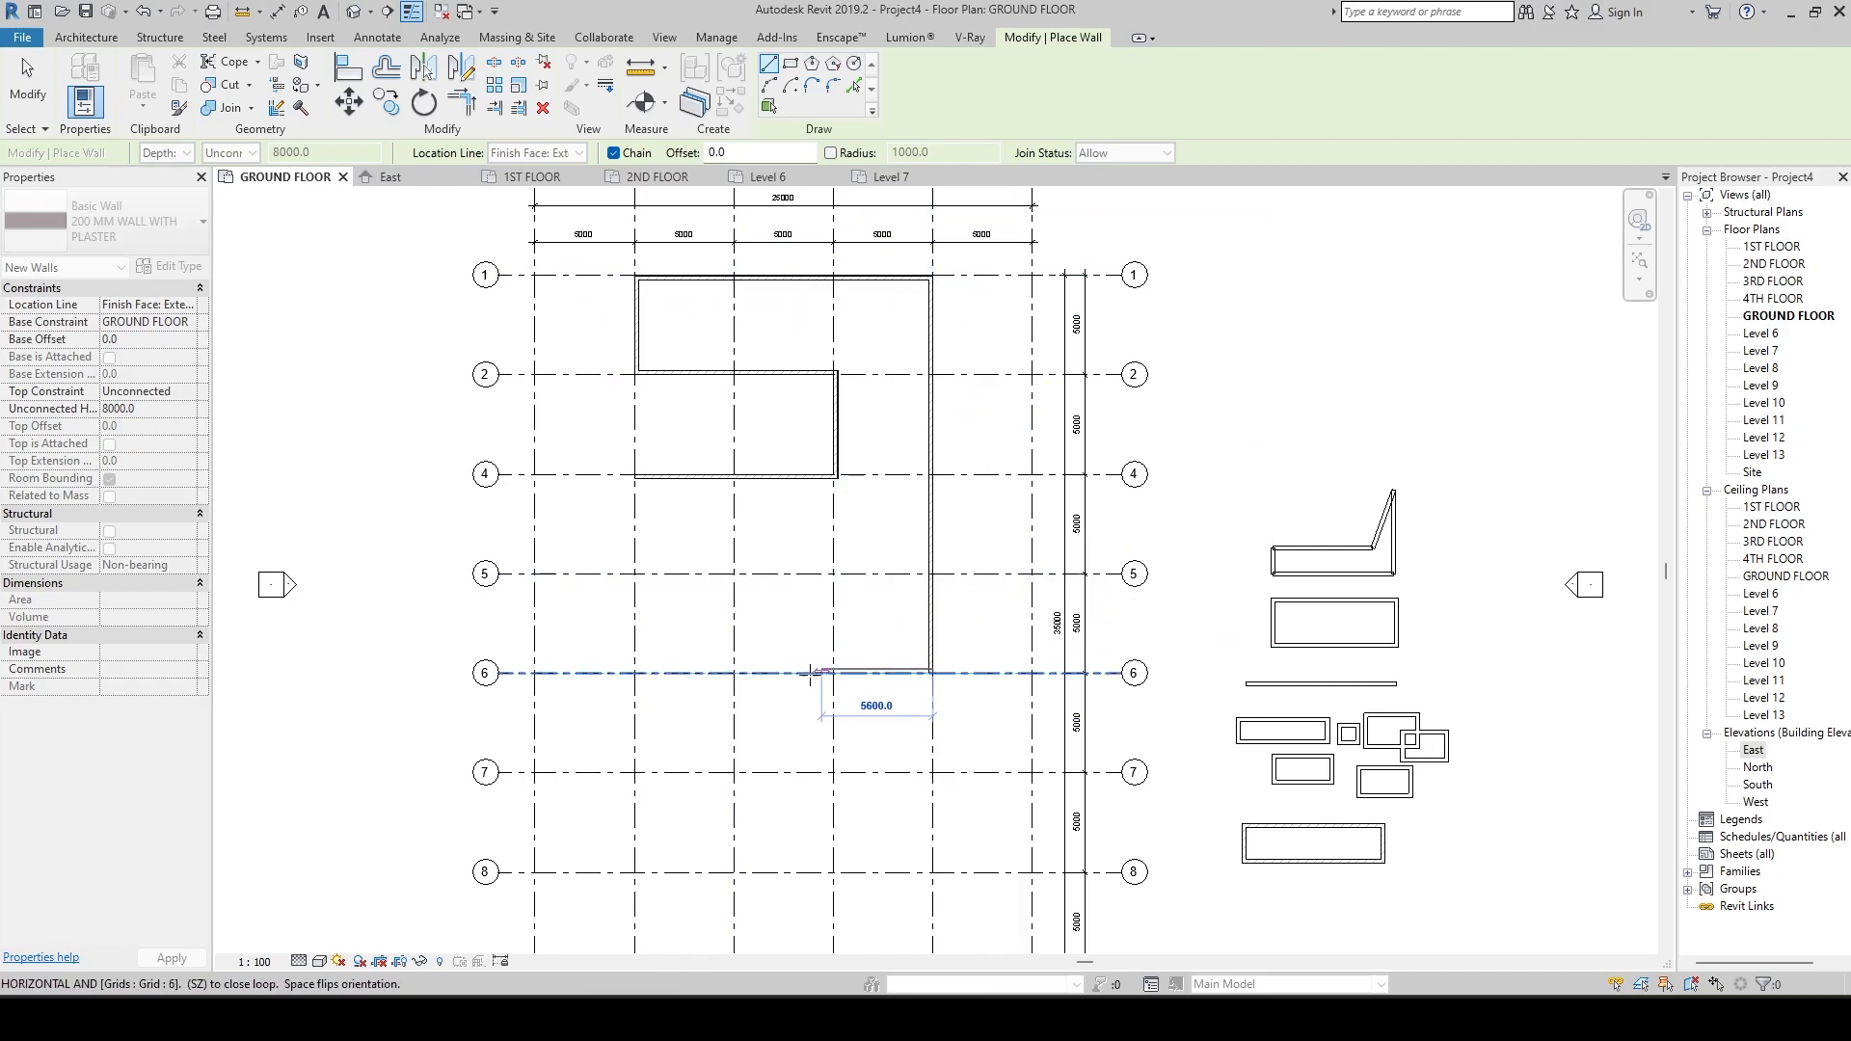
{"action": "left_click", "coordinate": [733, 673]}
{"action": "key", "text": "Escape"}
{"action": "scroll", "coordinate": [848, 617], "scroll_direction": "up", "scroll_amount": 2}
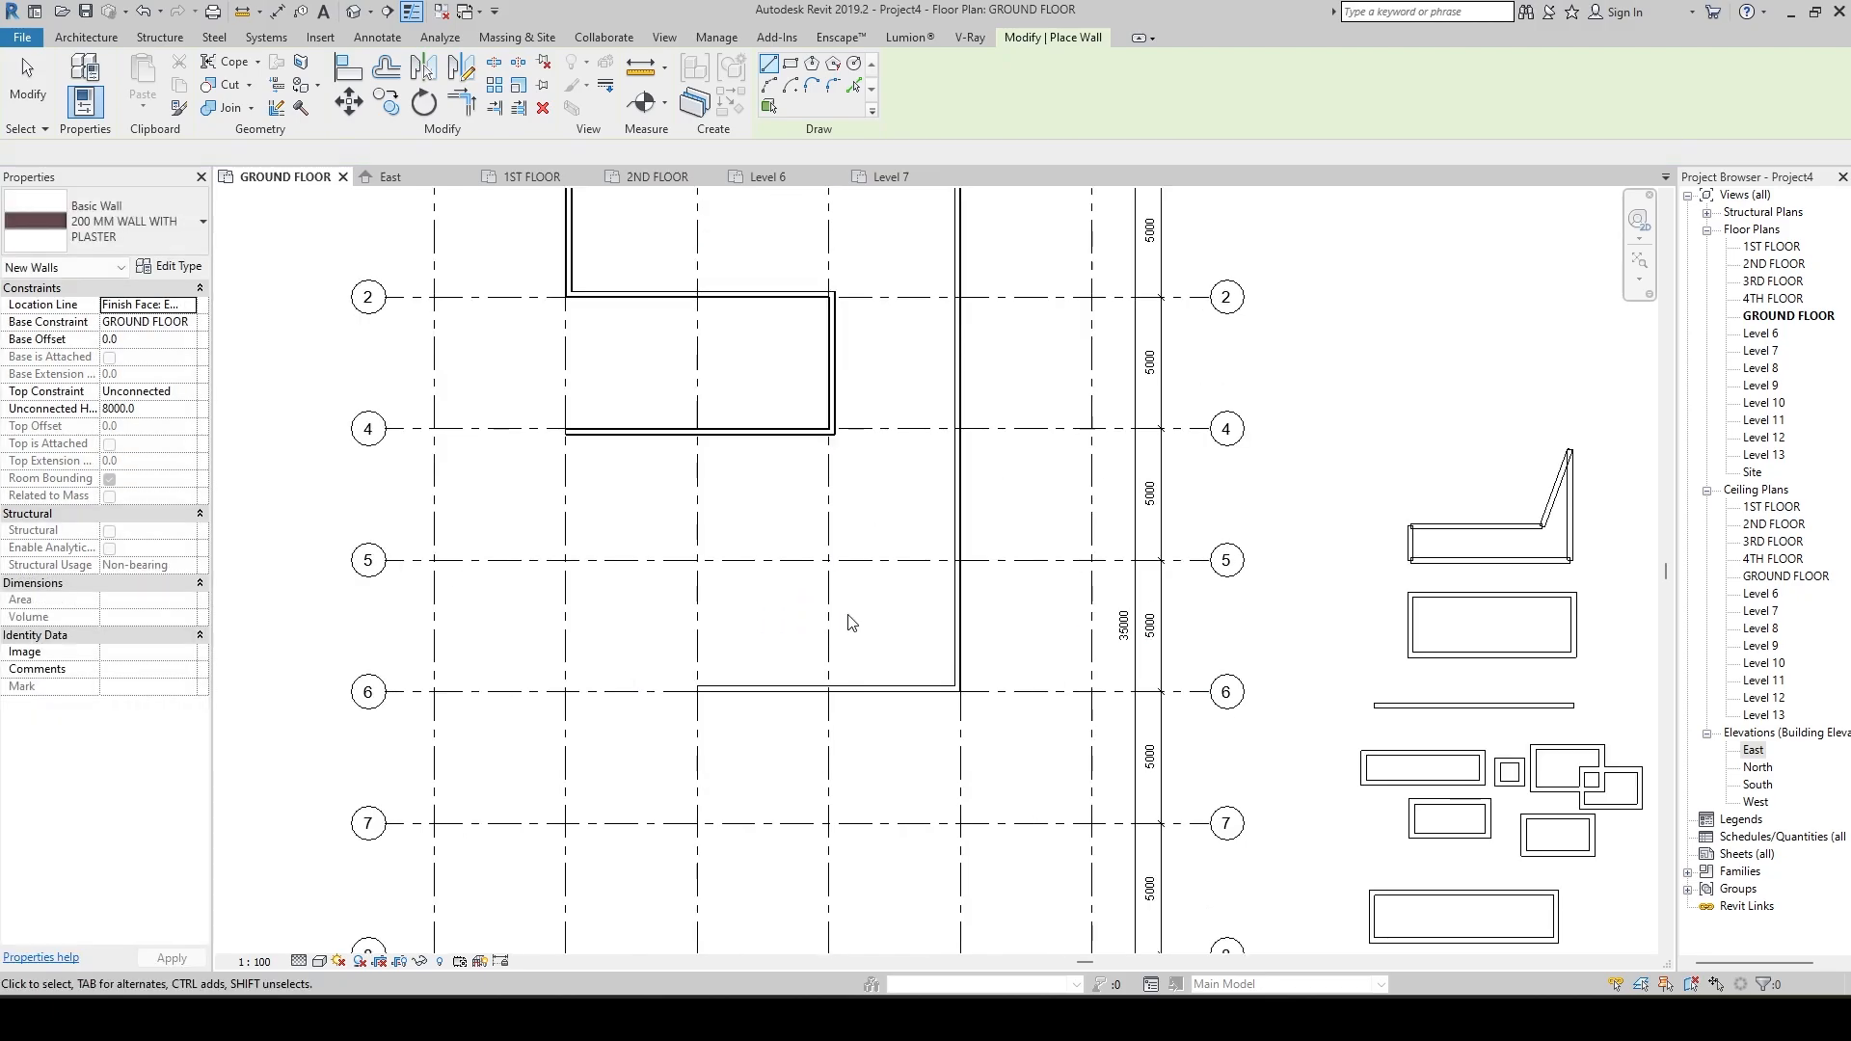
{"action": "key", "text": "Escape"}
Change the plan's visual style to show the walls in colour, and inspect the wall chain along the grid lines.
{"action": "scroll", "coordinate": [848, 622], "scroll_direction": "down", "scroll_amount": 2}
{"action": "left_click", "coordinate": [320, 961]}
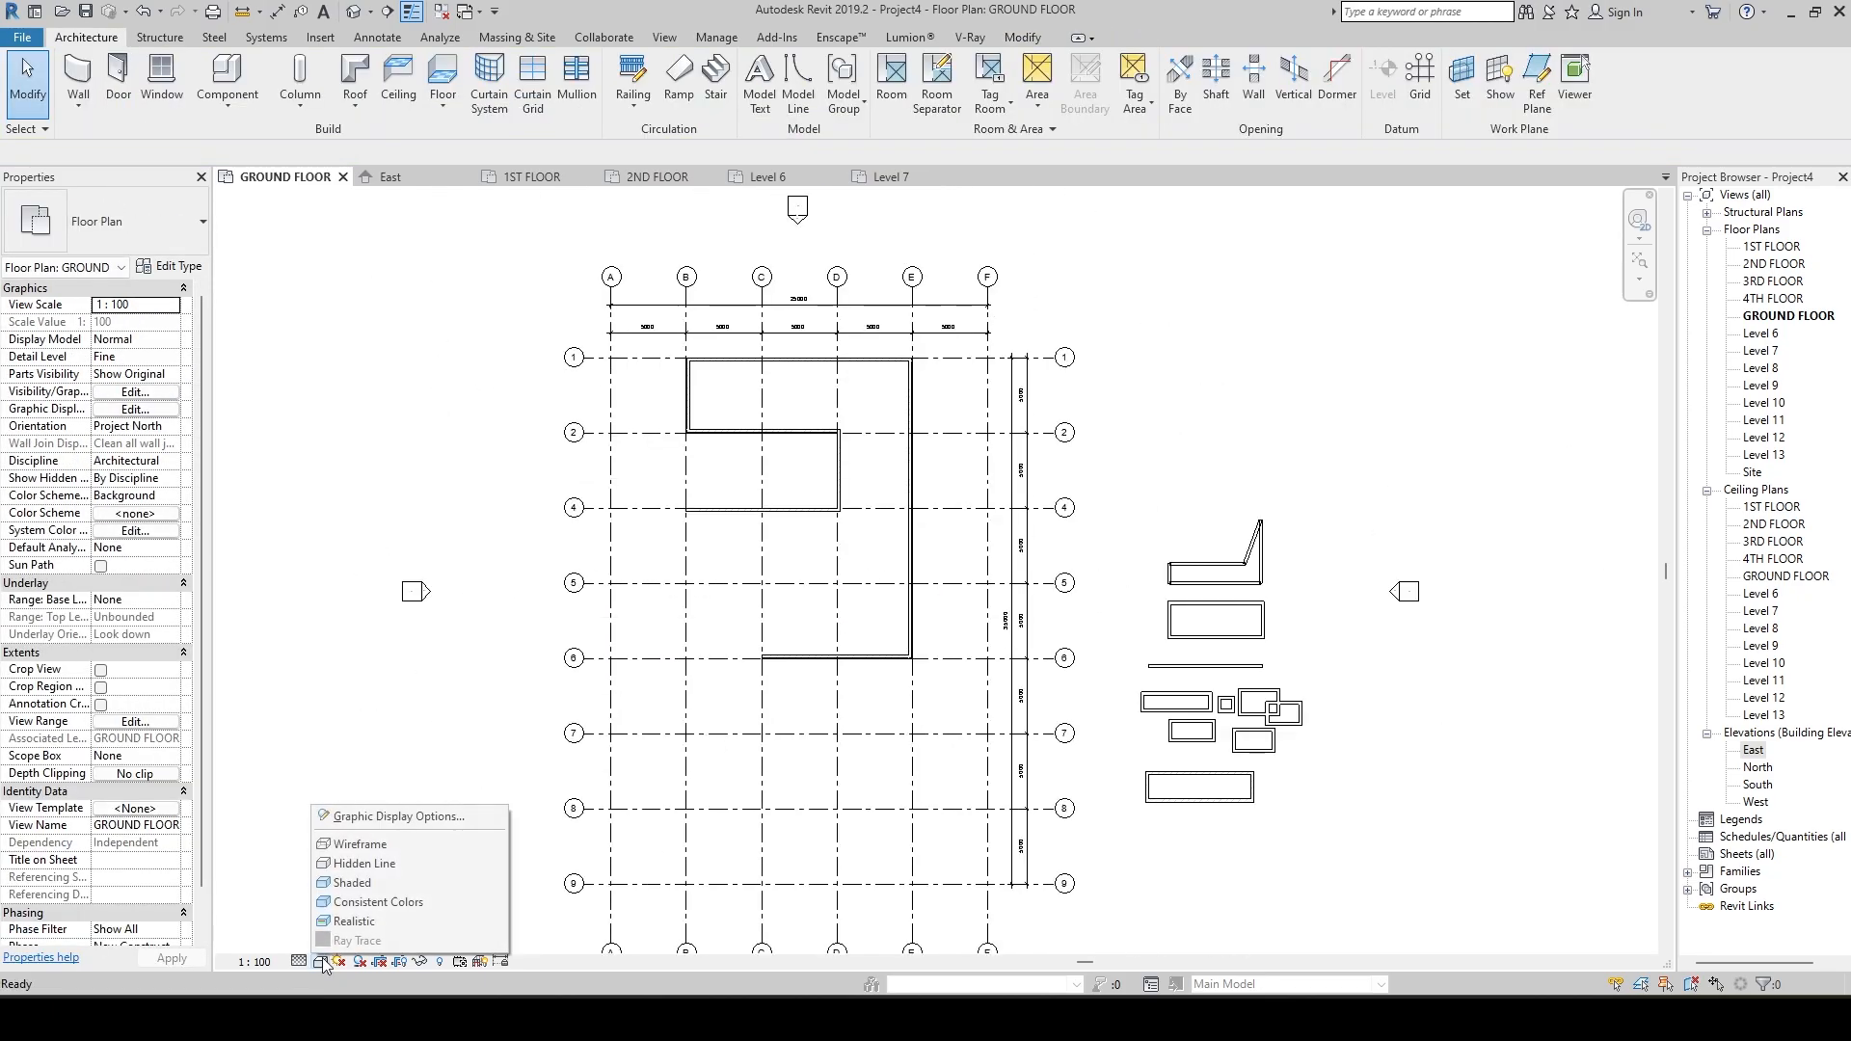
{"action": "left_click", "coordinate": [370, 895]}
{"action": "scroll", "coordinate": [772, 540], "scroll_direction": "up", "scroll_amount": 4}
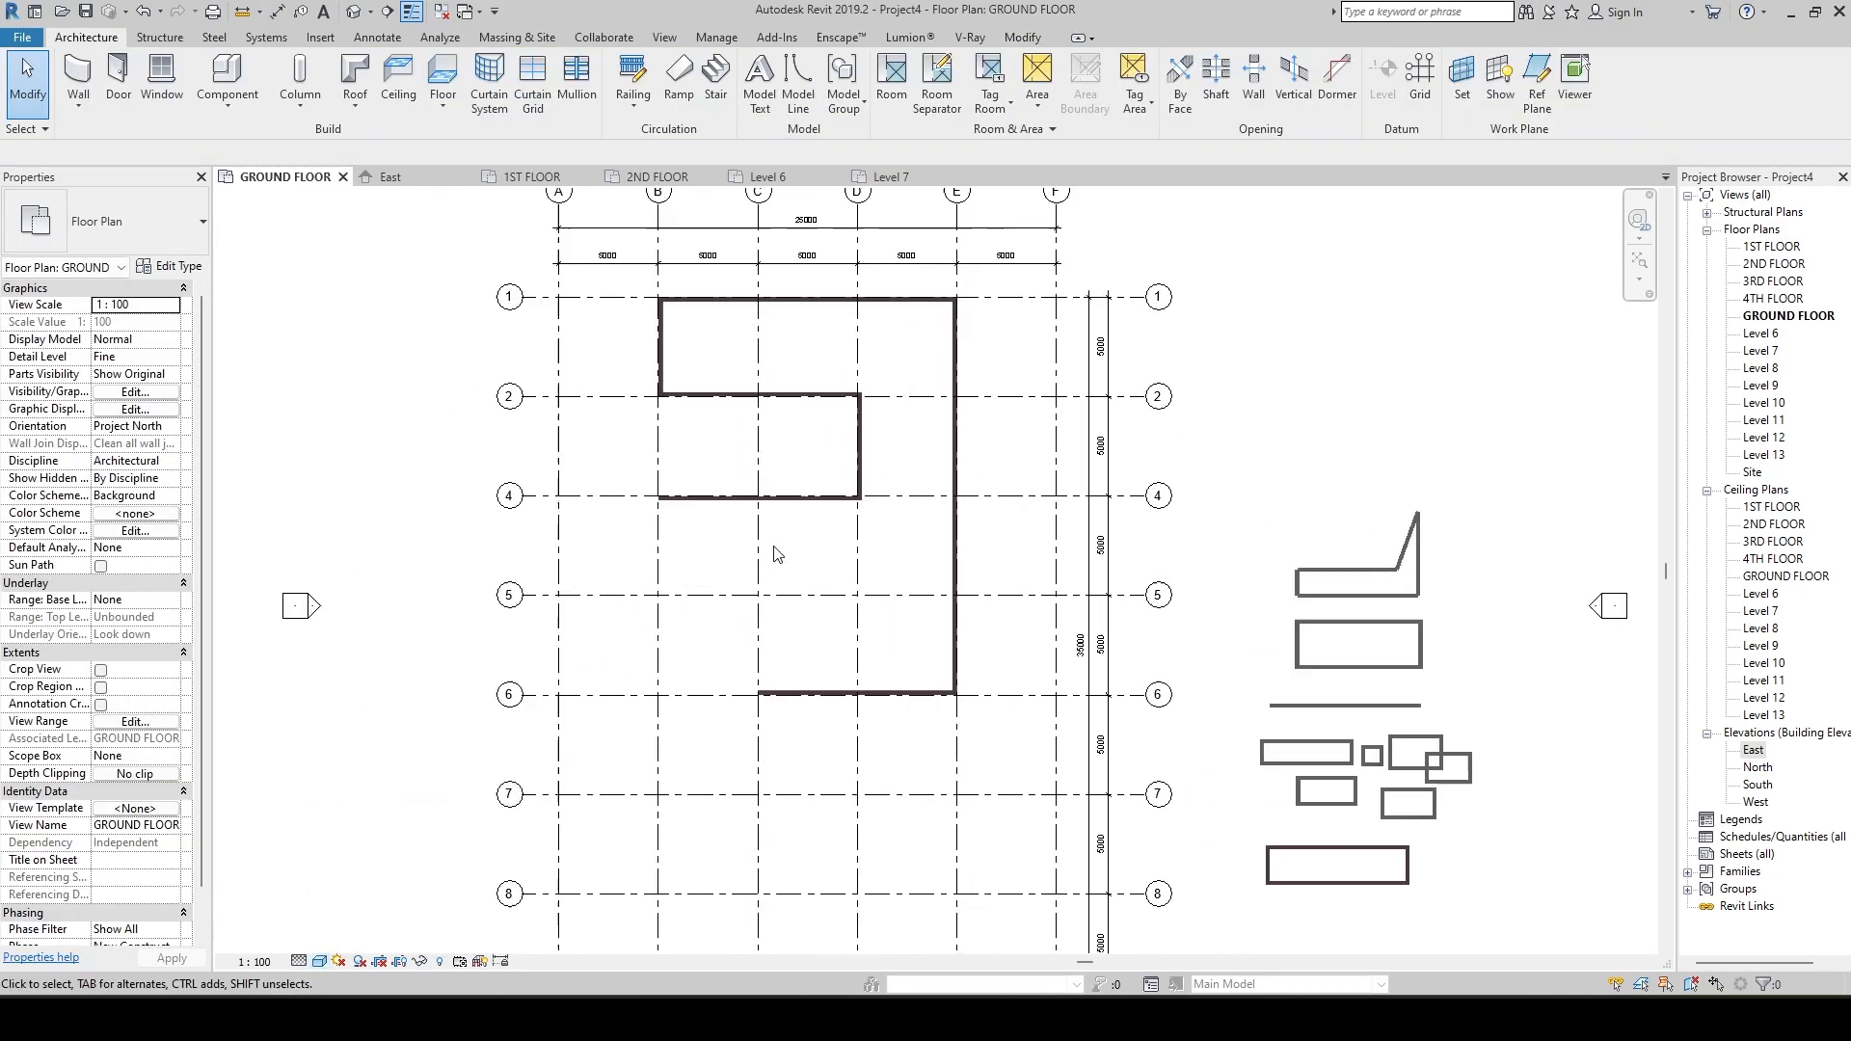
{"action": "scroll", "coordinate": [864, 711], "scroll_direction": "down", "scroll_amount": 2}
{"action": "scroll", "coordinate": [862, 693], "scroll_direction": "up", "scroll_amount": 2}
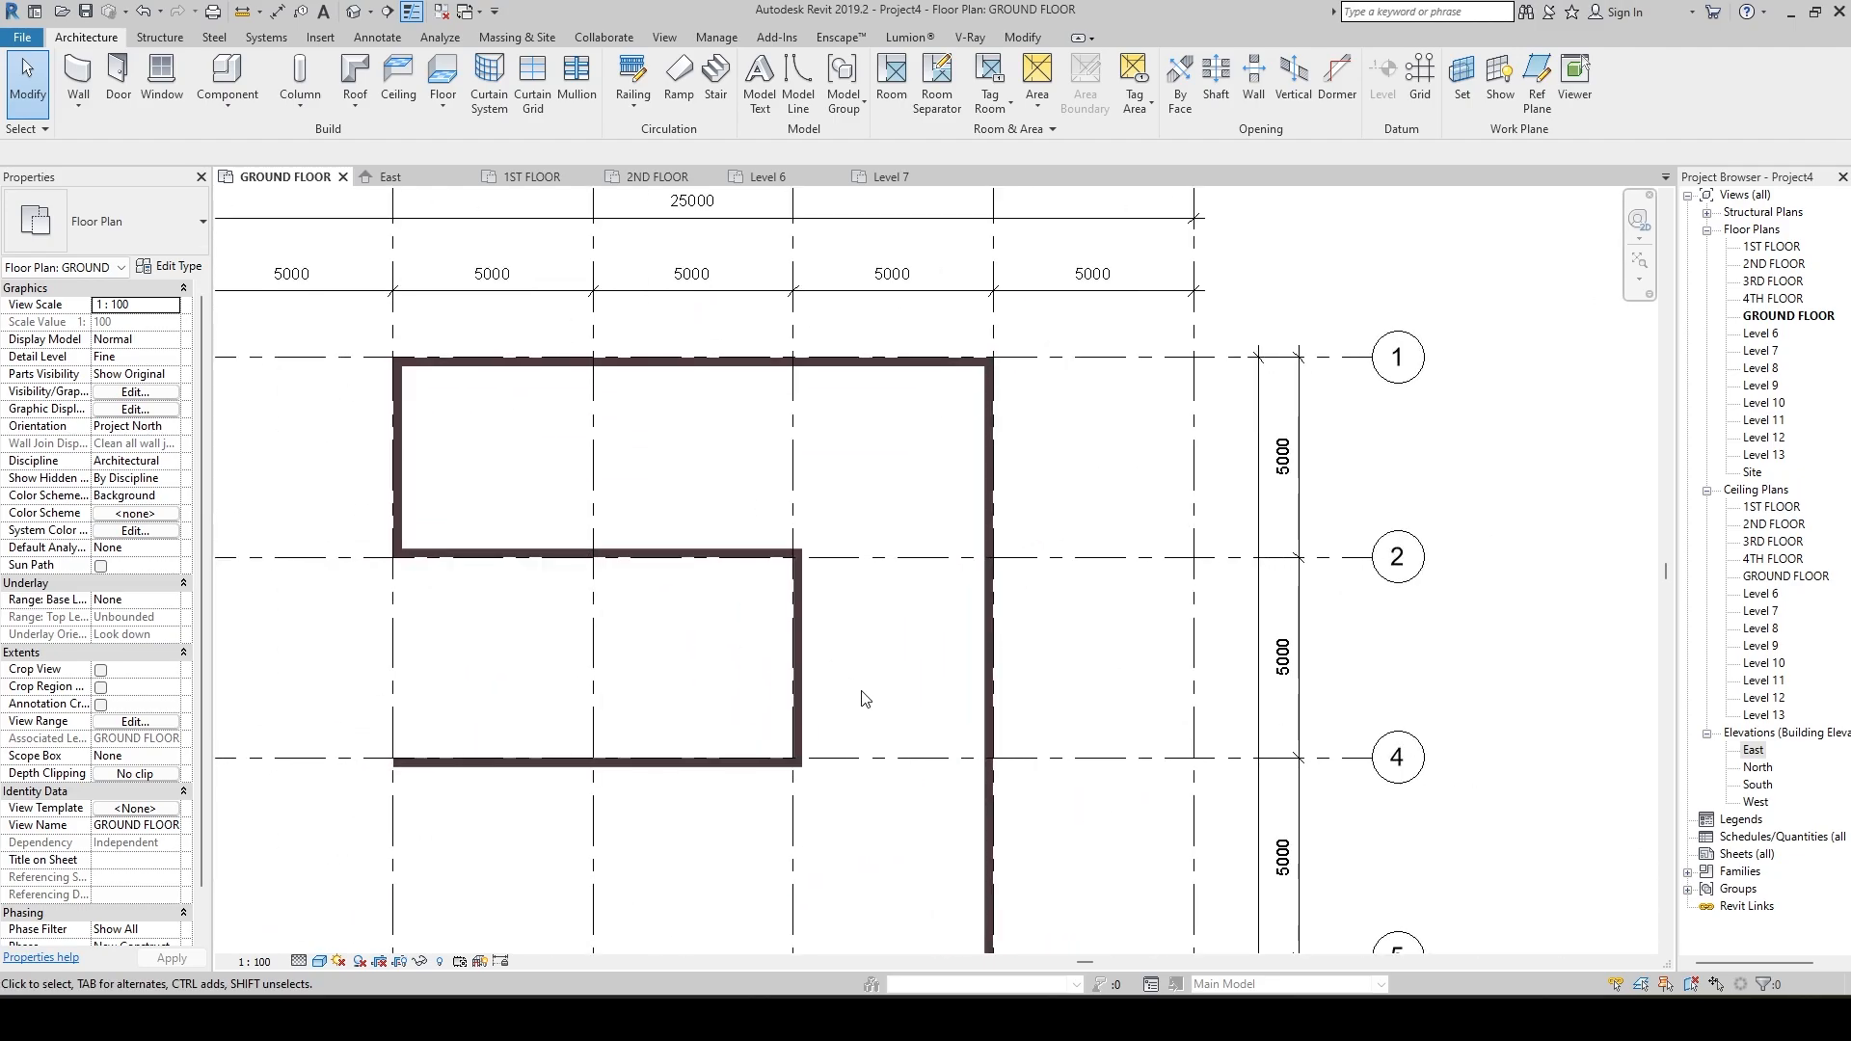
{"action": "middle_click_drag", "start_coordinate": [862, 693], "coordinate": [852, 506]}
{"action": "scroll", "coordinate": [851, 506], "scroll_direction": "down", "scroll_amount": 3}
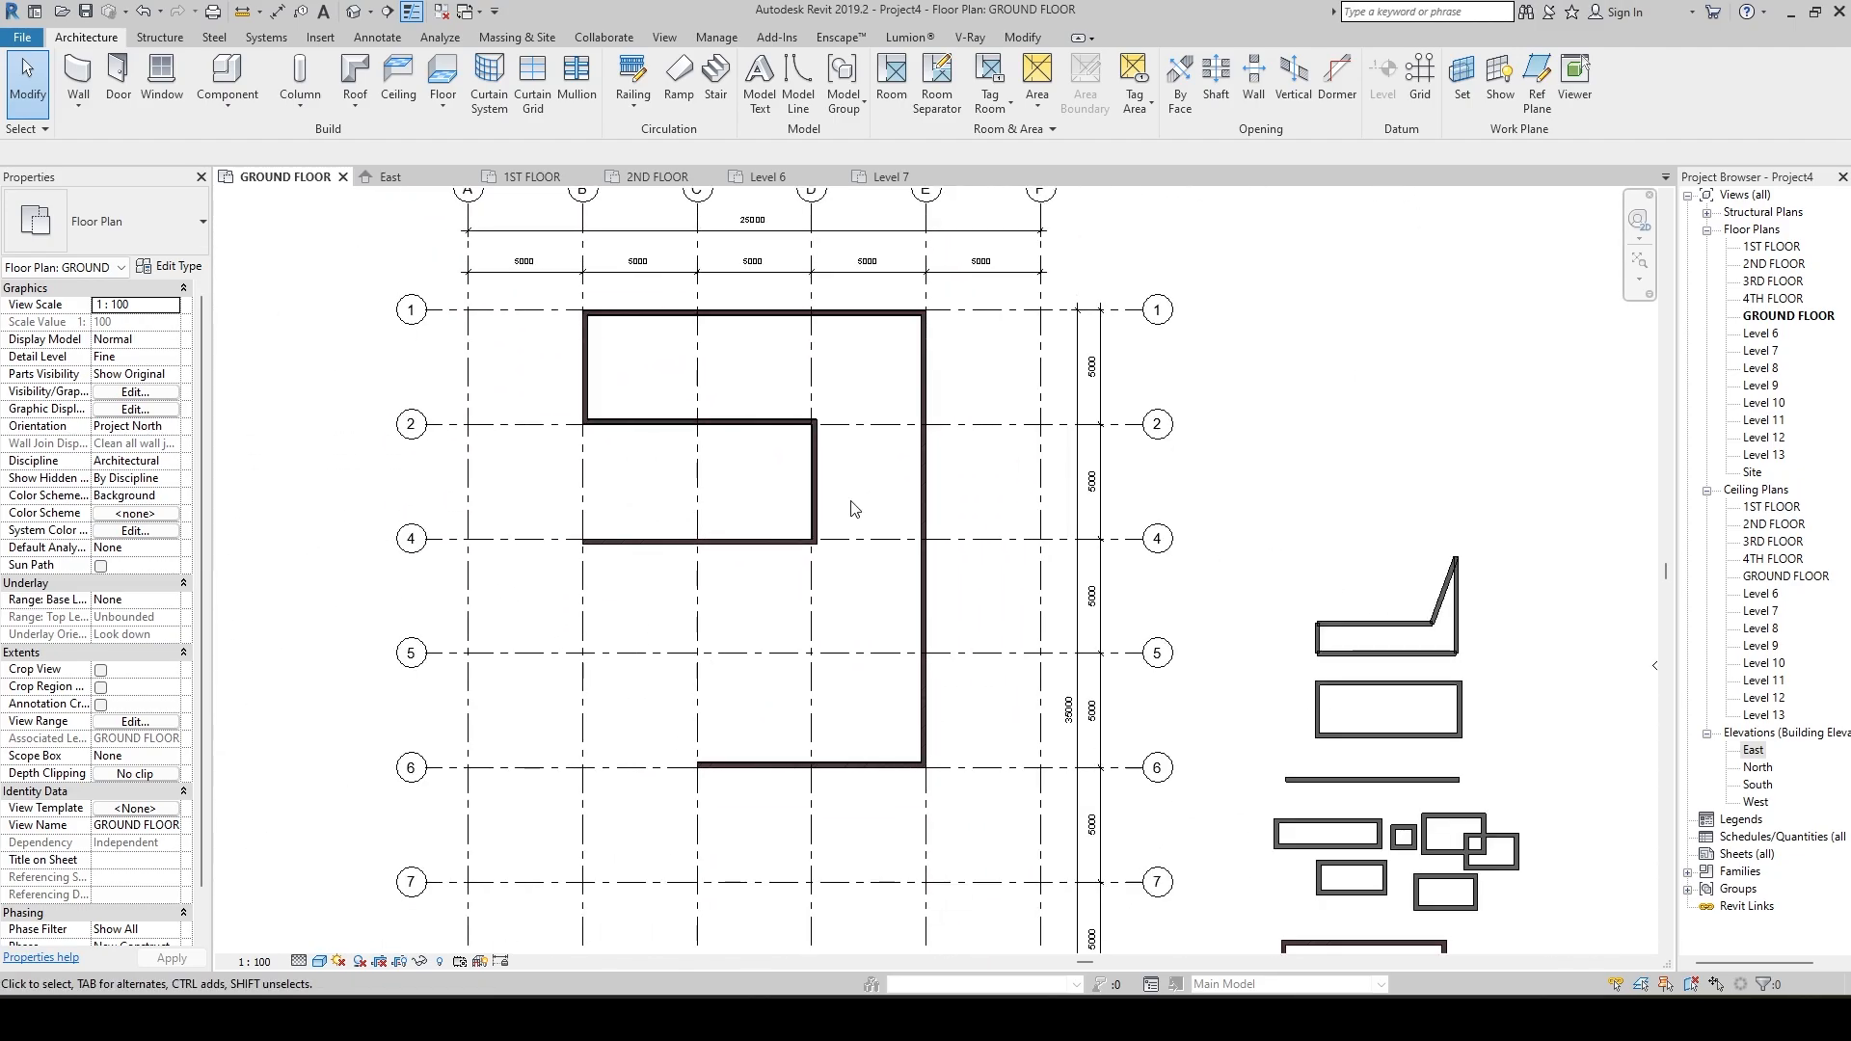
{"action": "scroll", "coordinate": [852, 506], "scroll_direction": "down", "scroll_amount": 2}
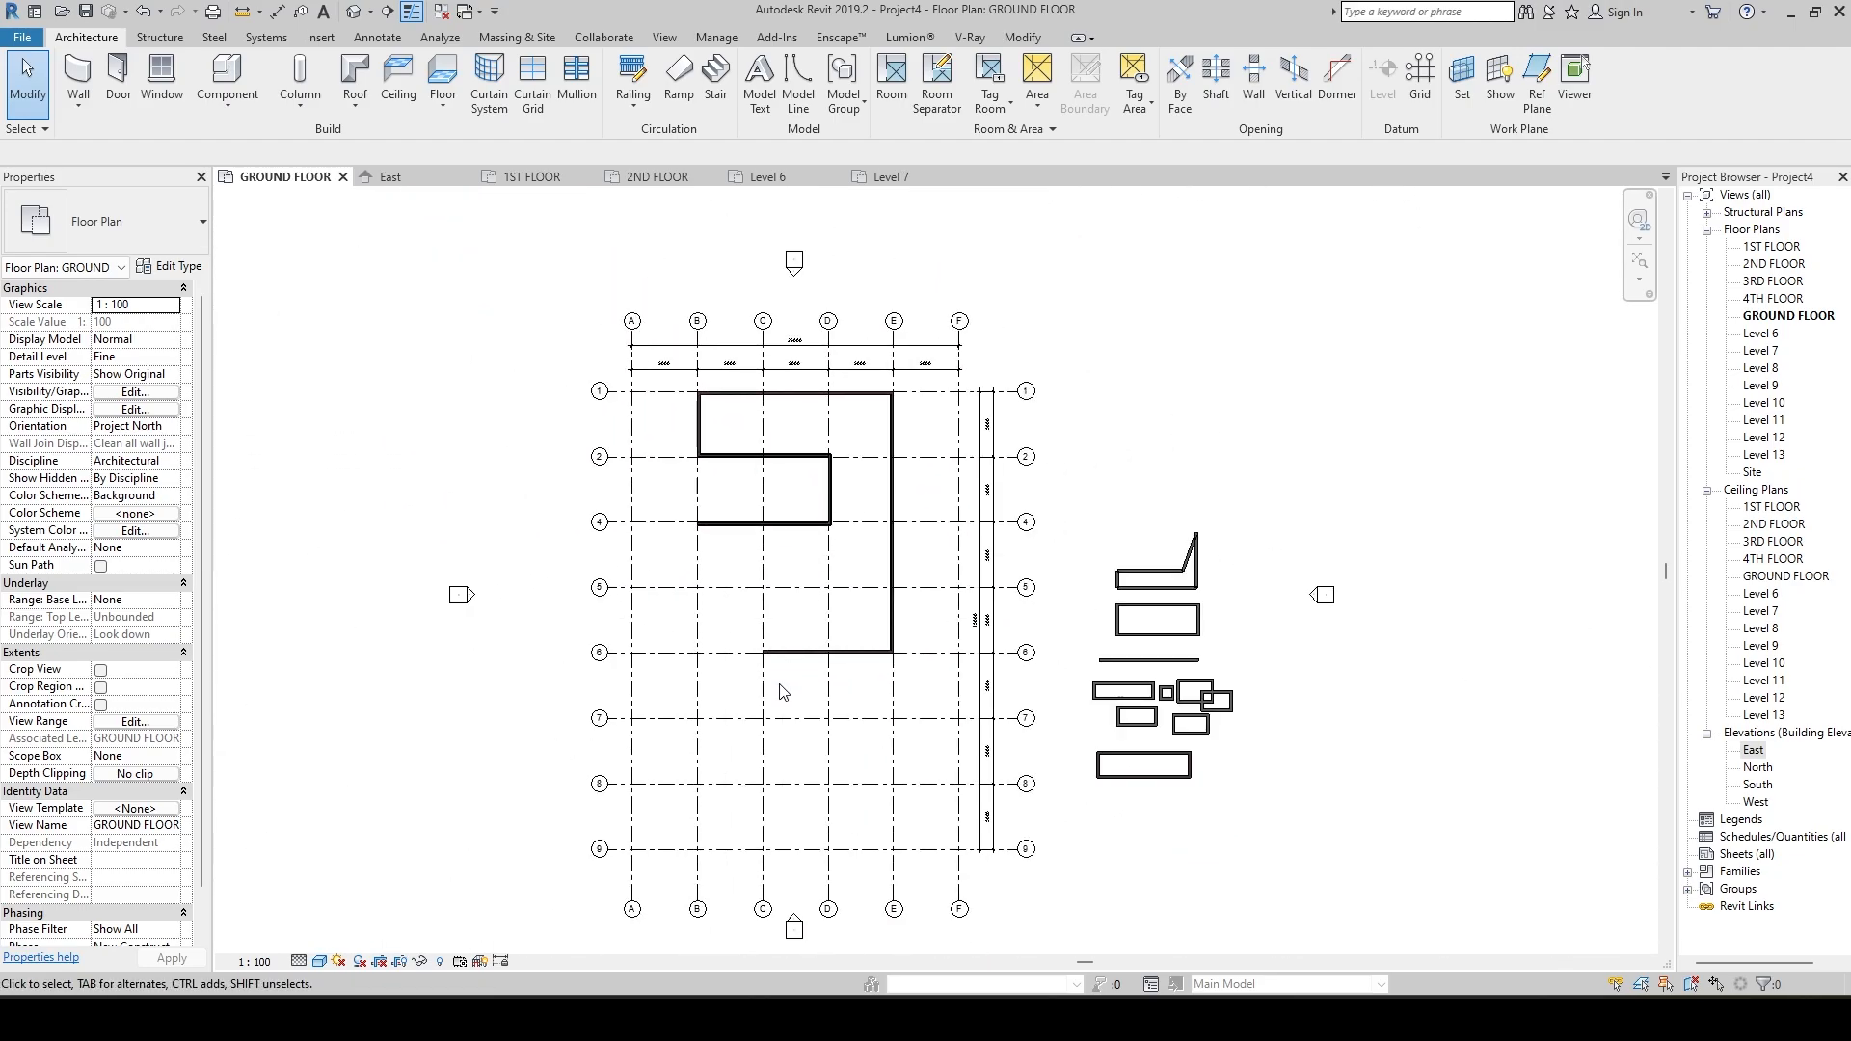